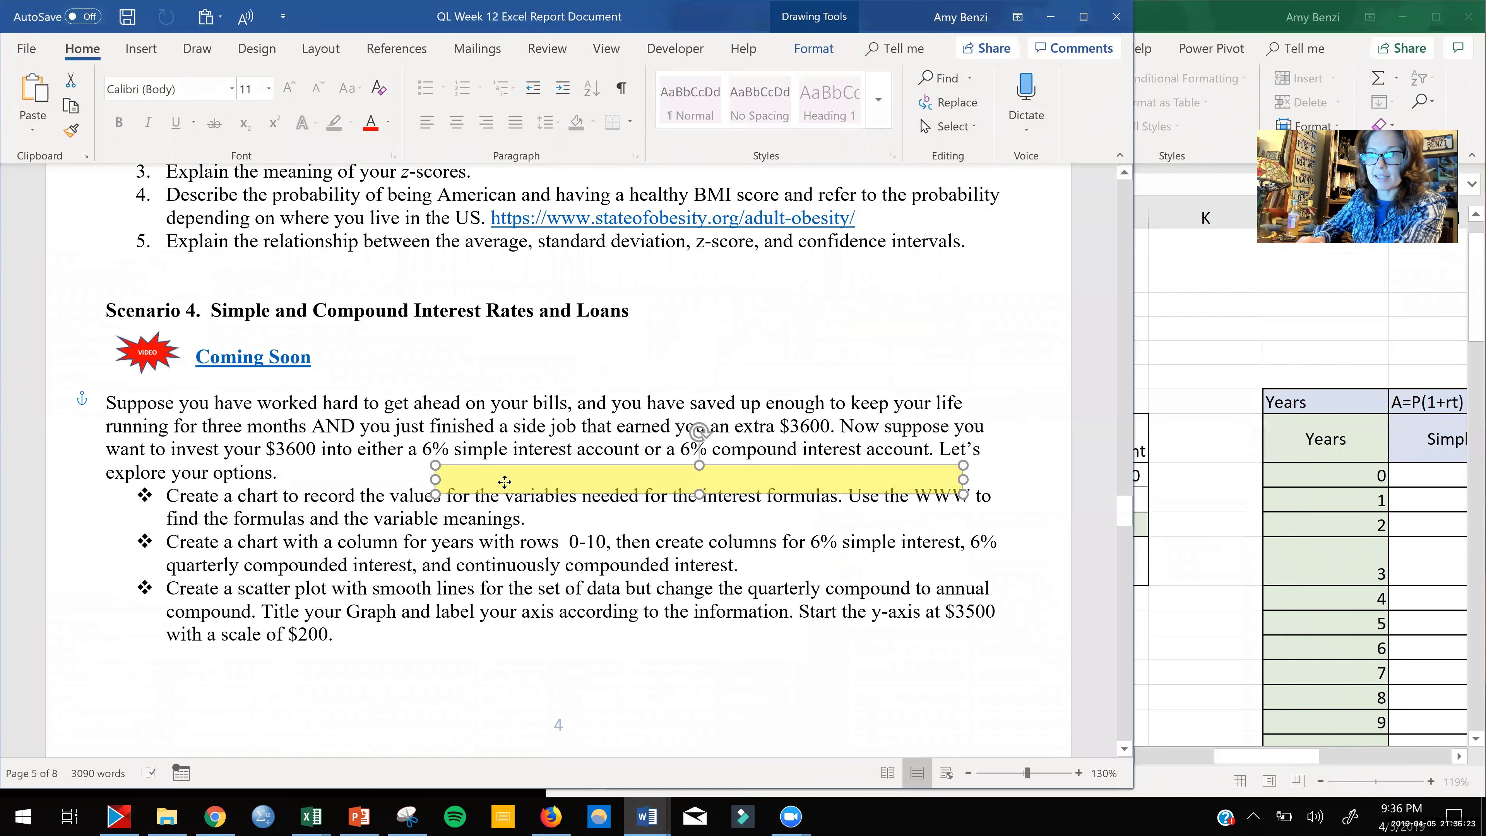
# Step: Switch to the Excel workbook and set the annual interest rate in cell J12 to 8%
pyautogui.click(1166, 377)
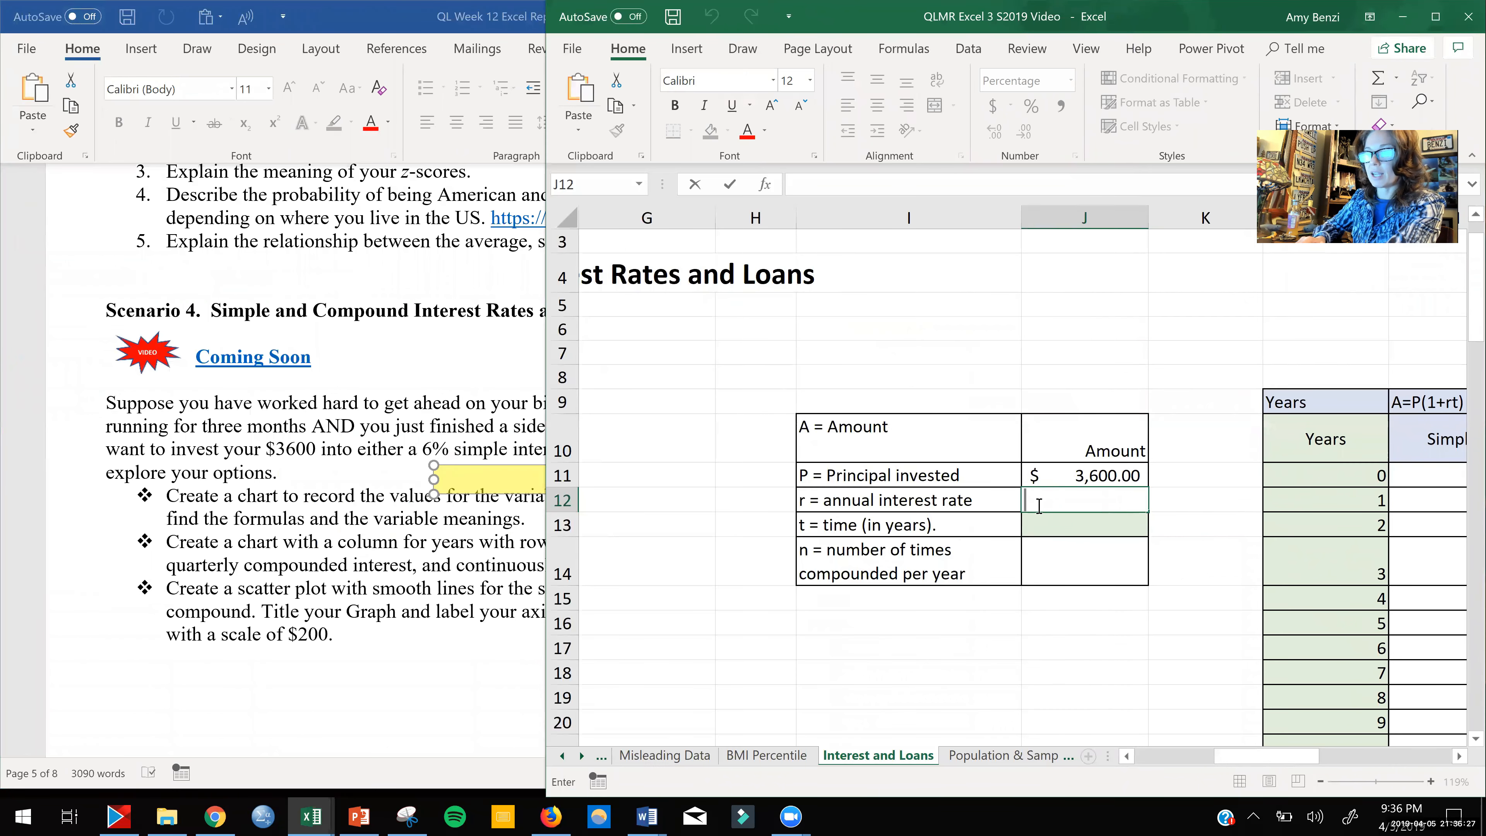
pyautogui.write('8')
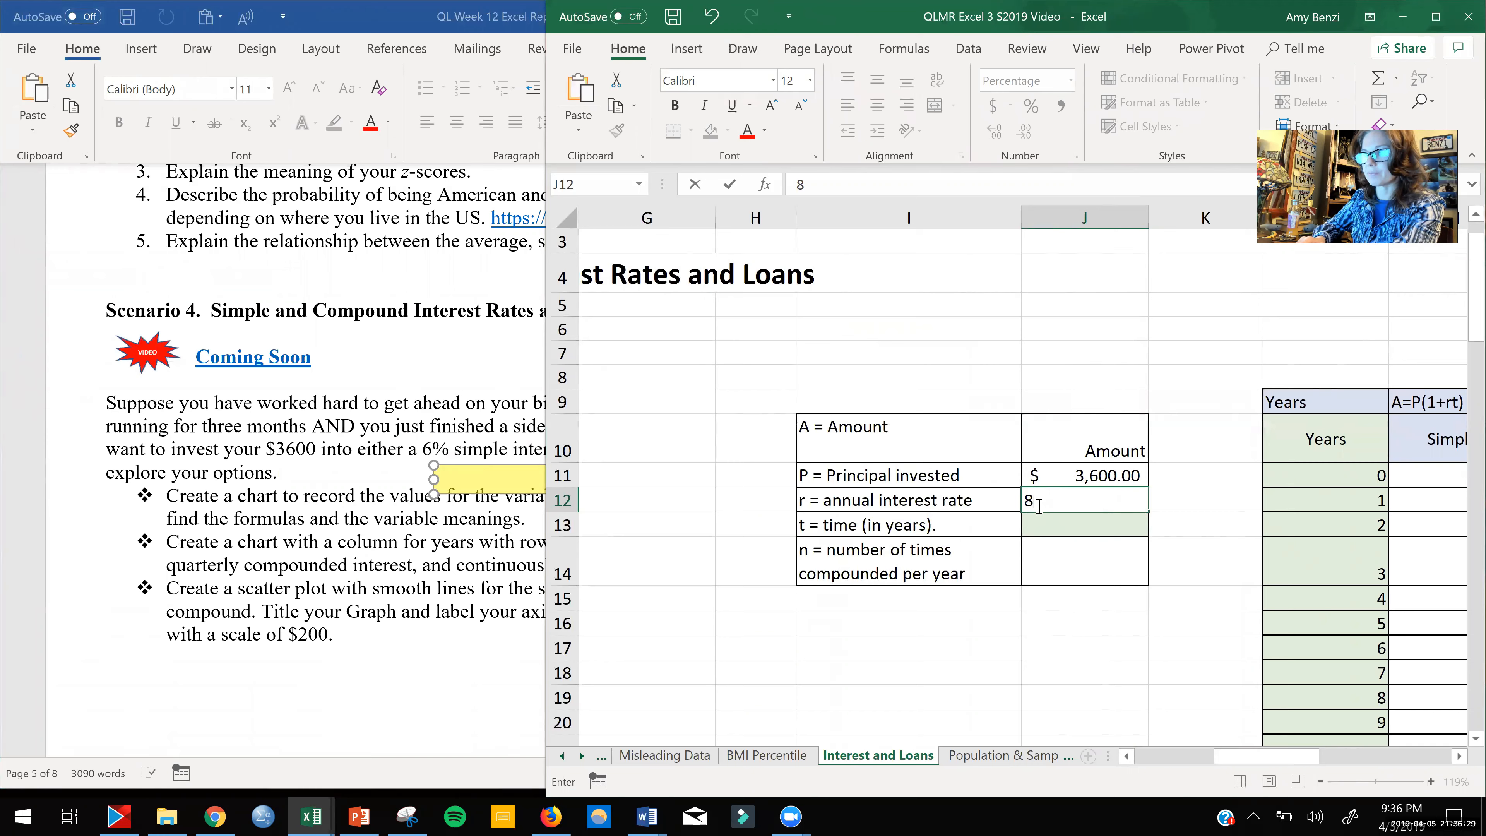
pyautogui.press('Return')
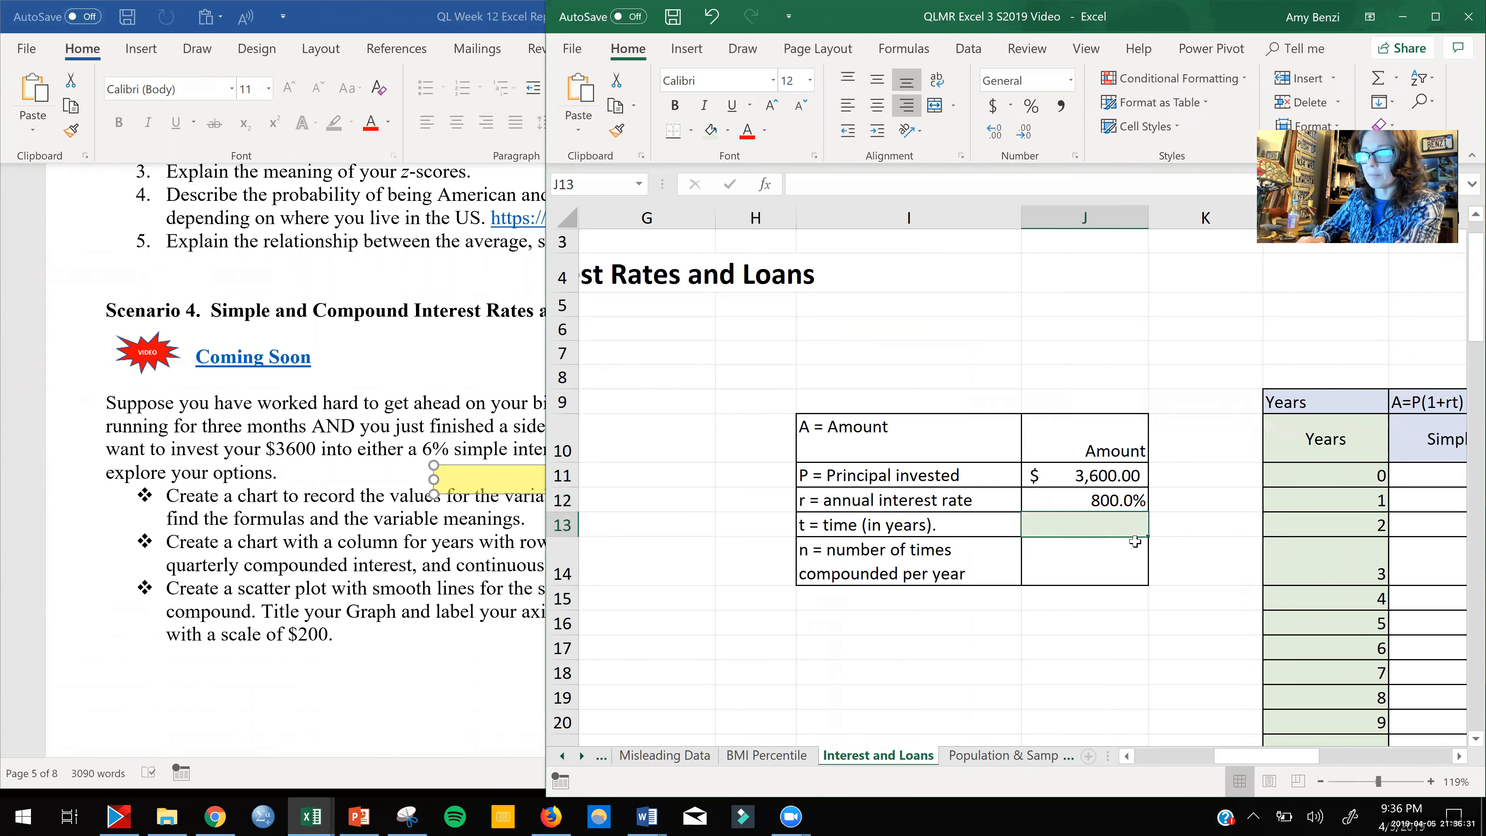
pyautogui.click(1098, 499)
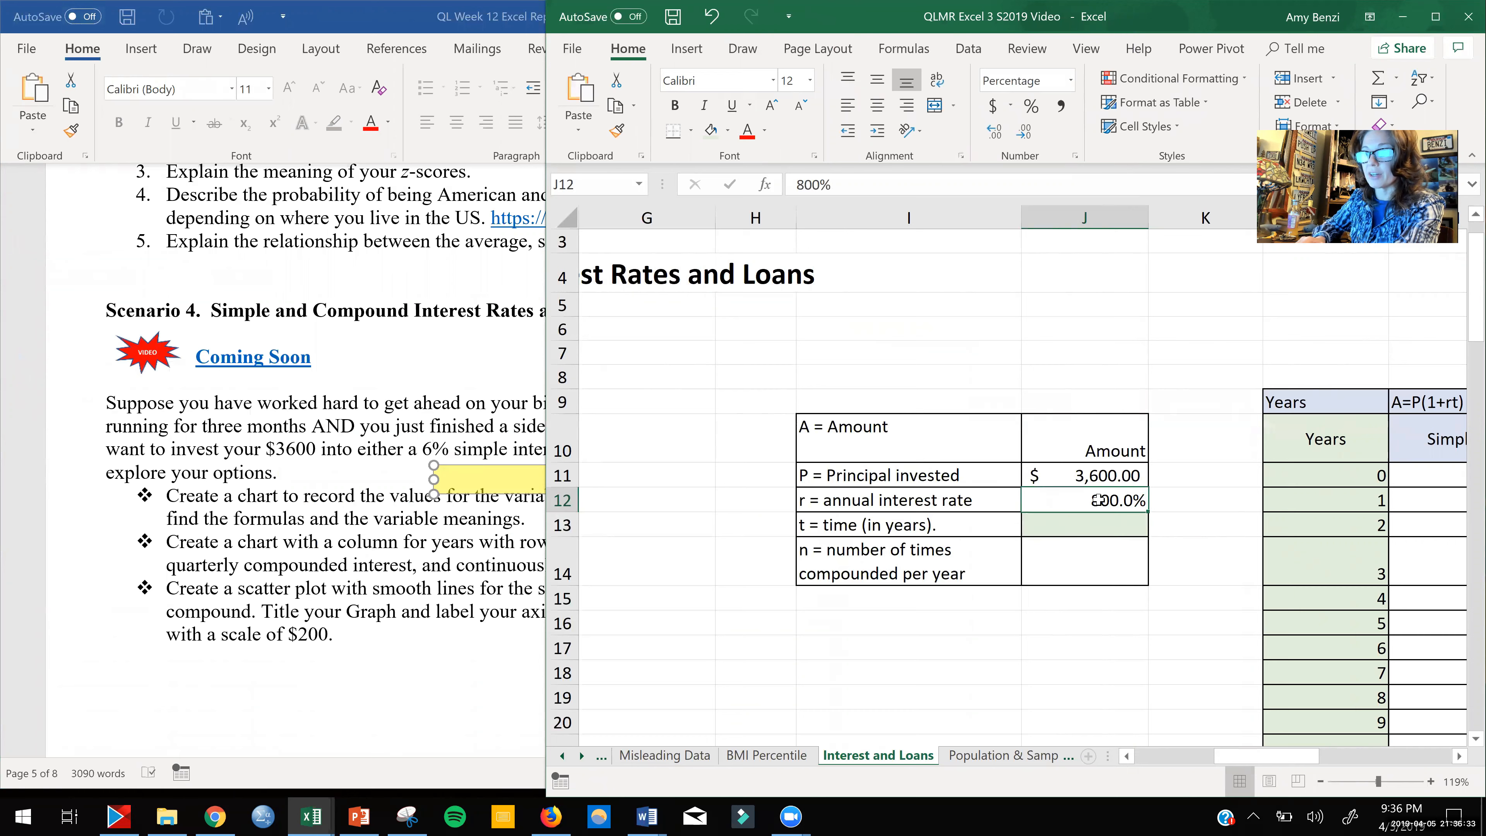
pyautogui.write('8')
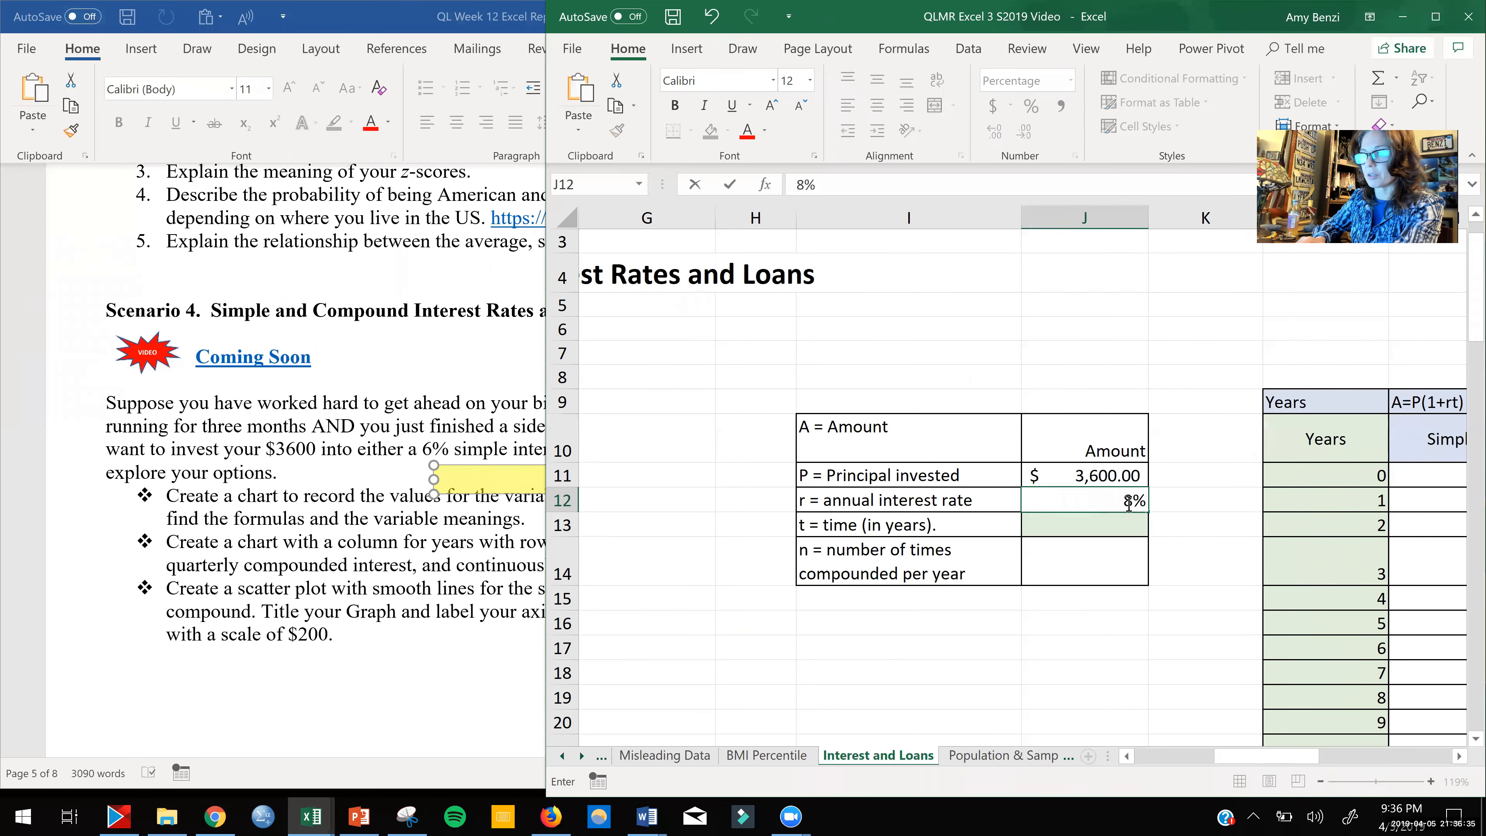
pyautogui.click(1126, 573)
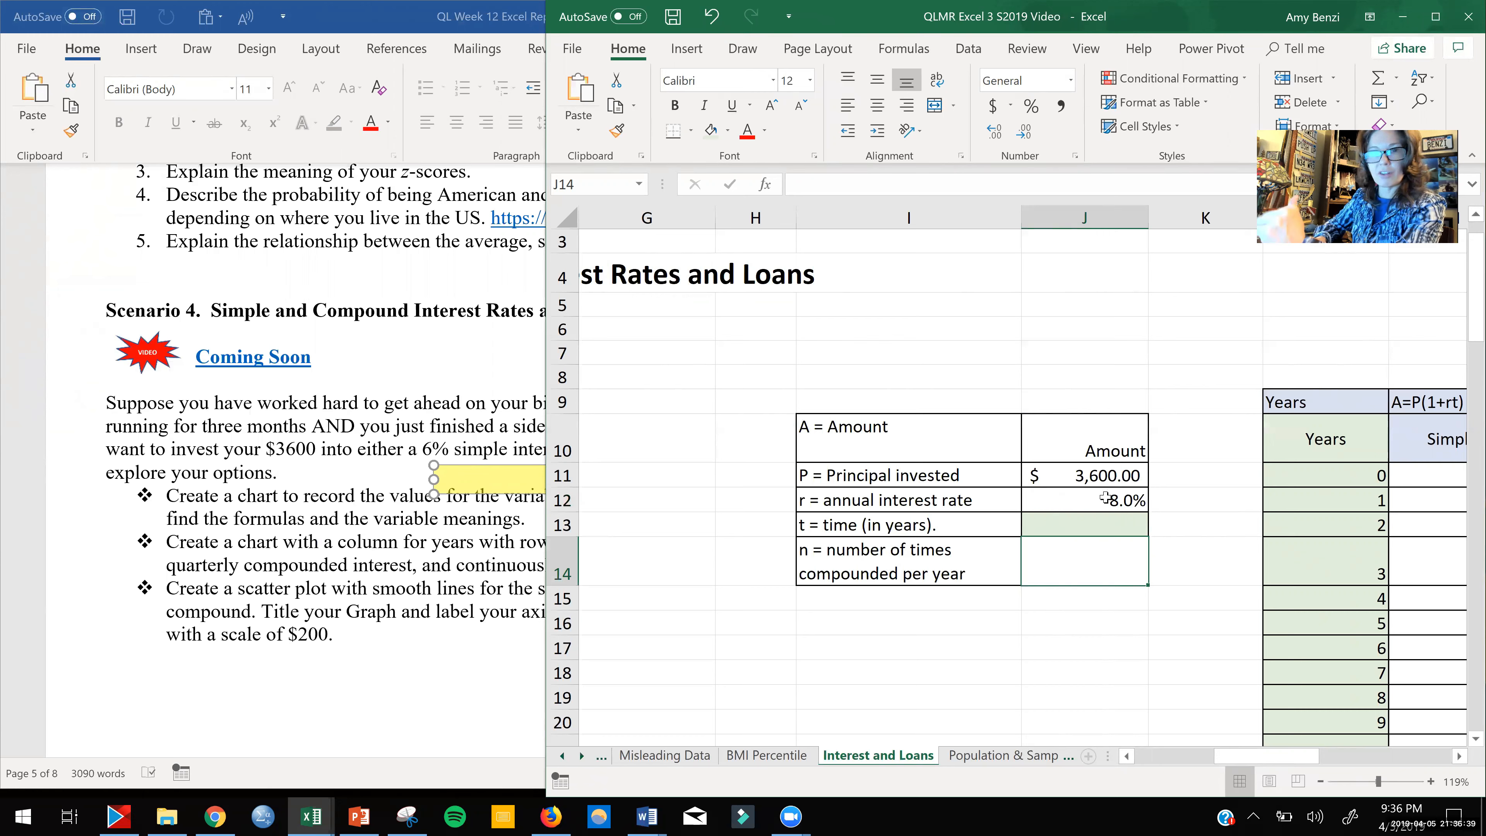
# Step: Examine the currency format options for the principal in J11 and the number format of the rate in J12
pyautogui.click(1106, 471)
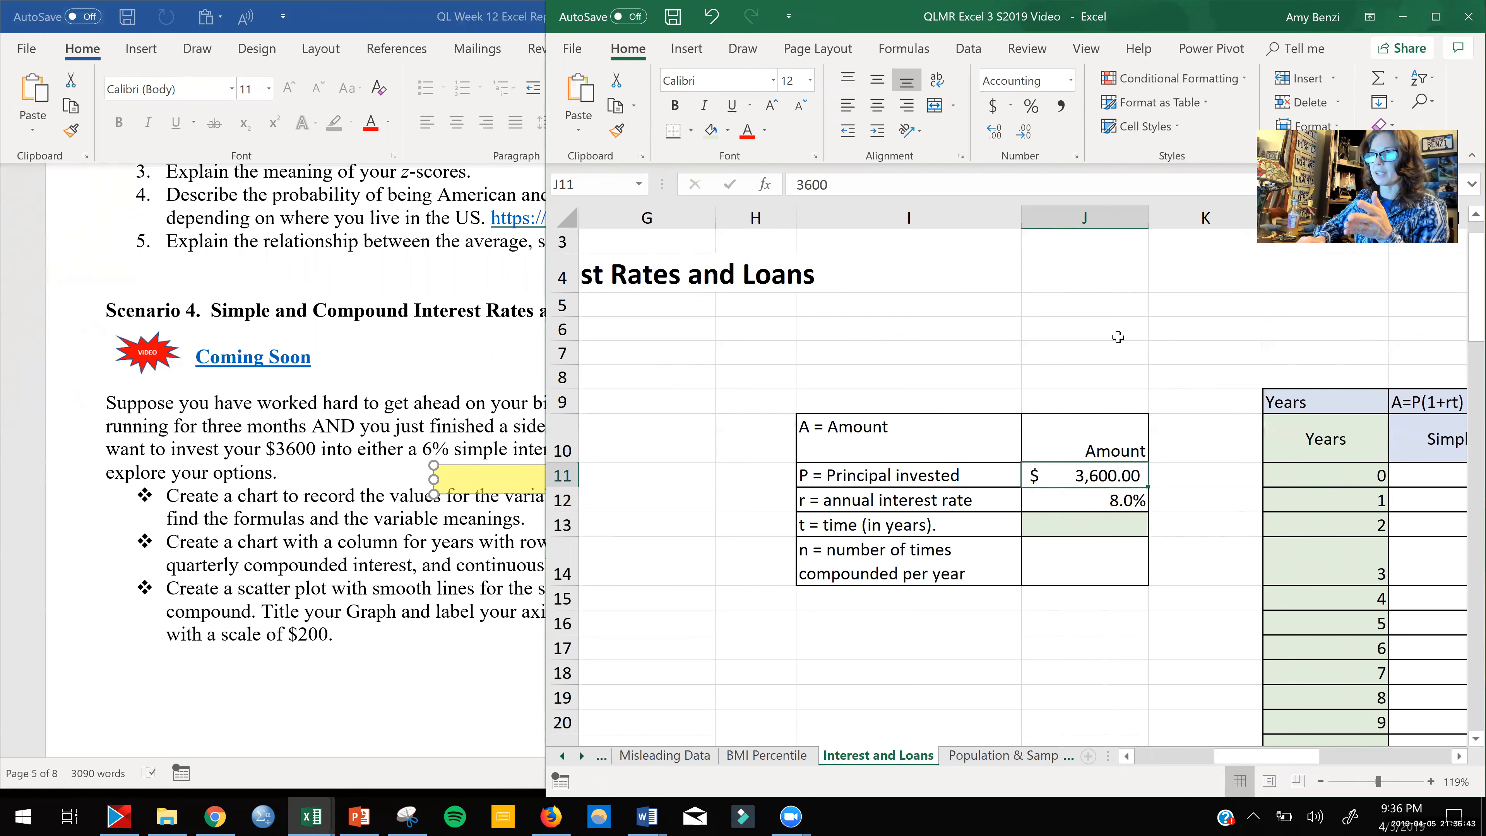
pyautogui.click(1010, 99)
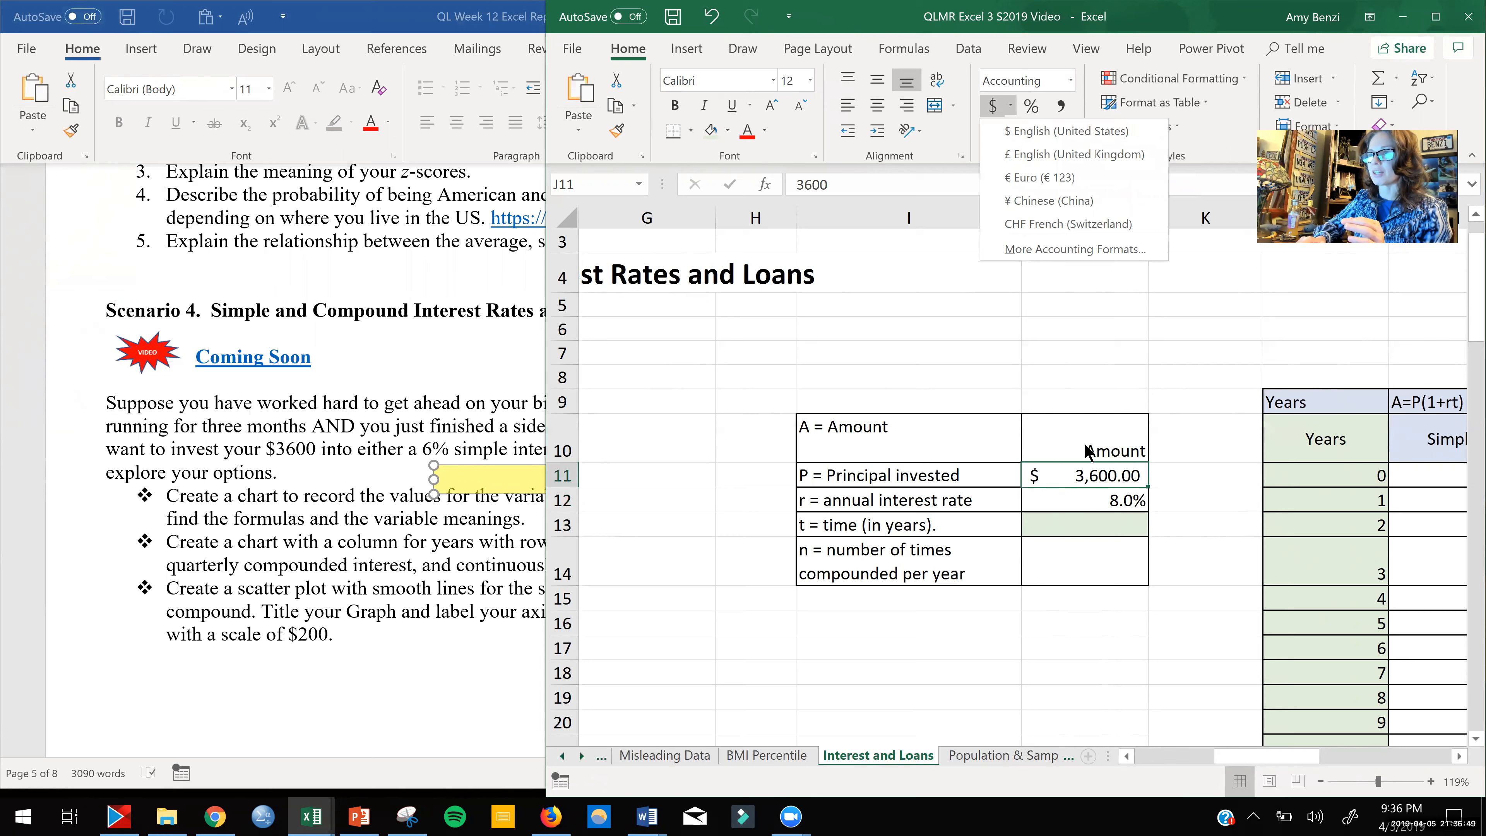
pyautogui.click(1086, 504)
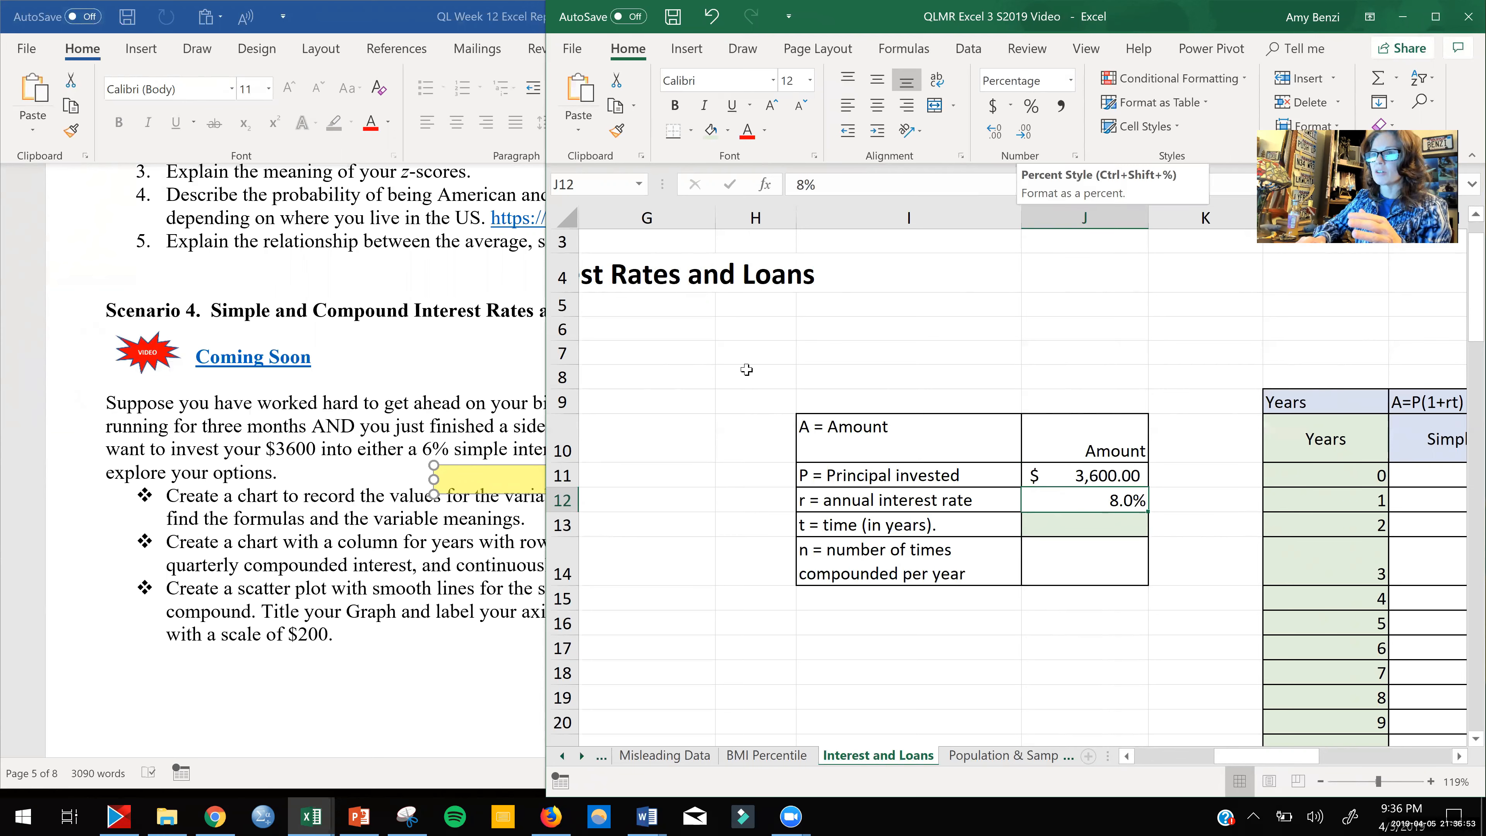
# Step: Enter .08 in cell I6, try Percent Style on it, and undo that formatting
pyautogui.doubleClick(873, 330)
pyautogui.write('.08')
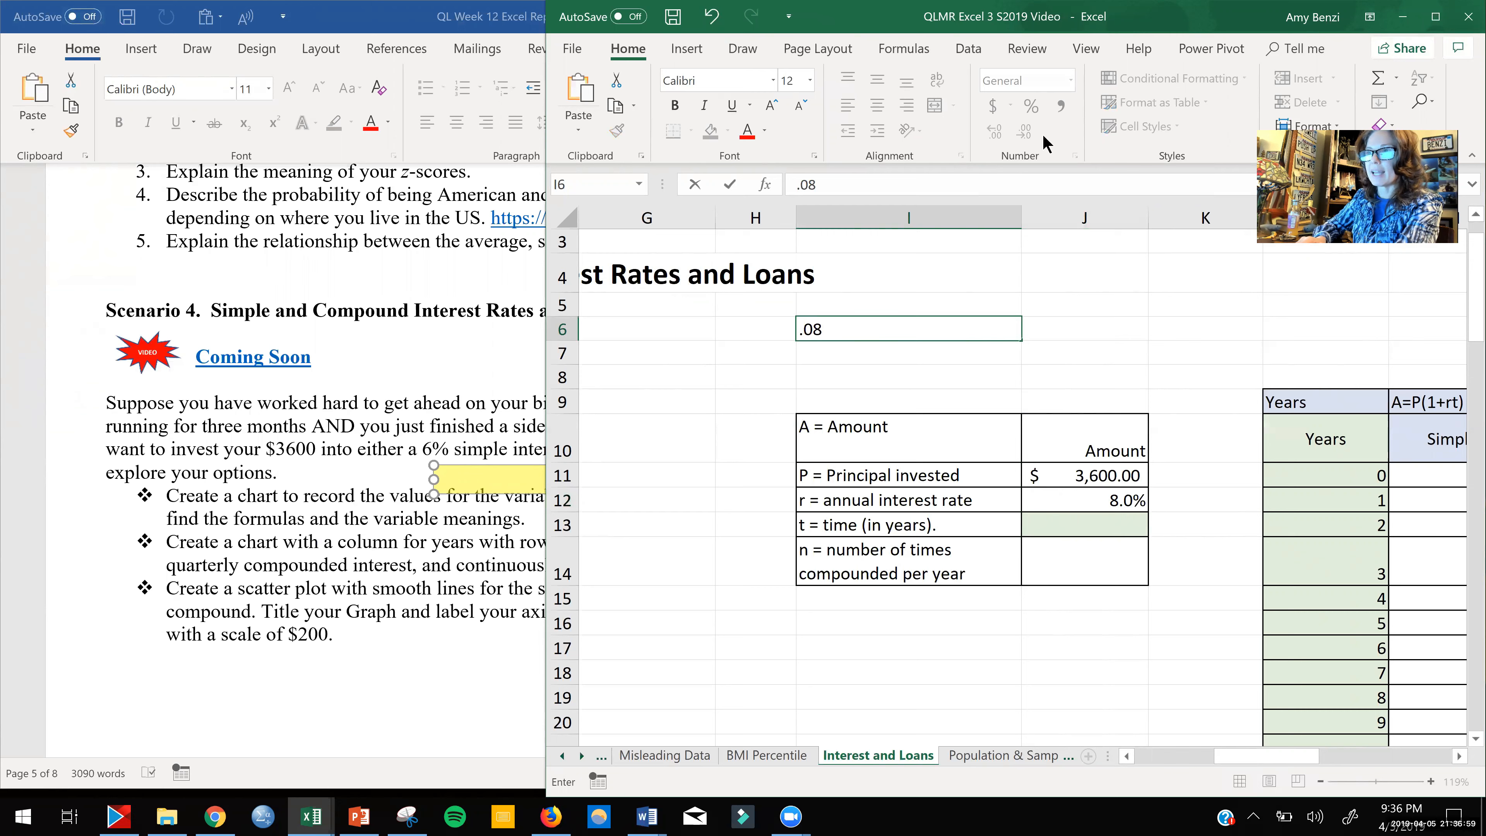
pyautogui.press('Return')
pyautogui.click(923, 330)
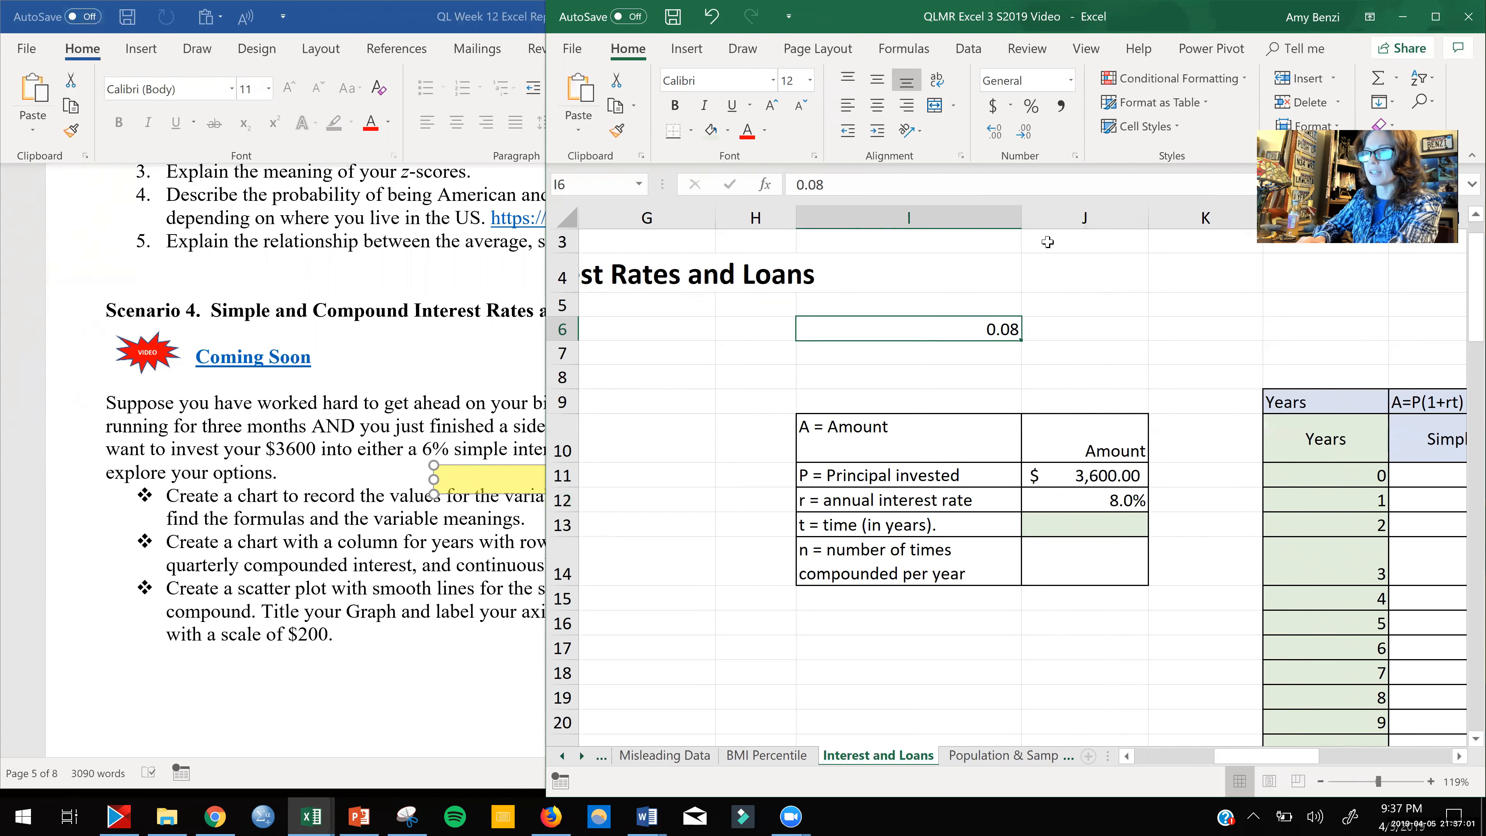
pyautogui.click(1031, 107)
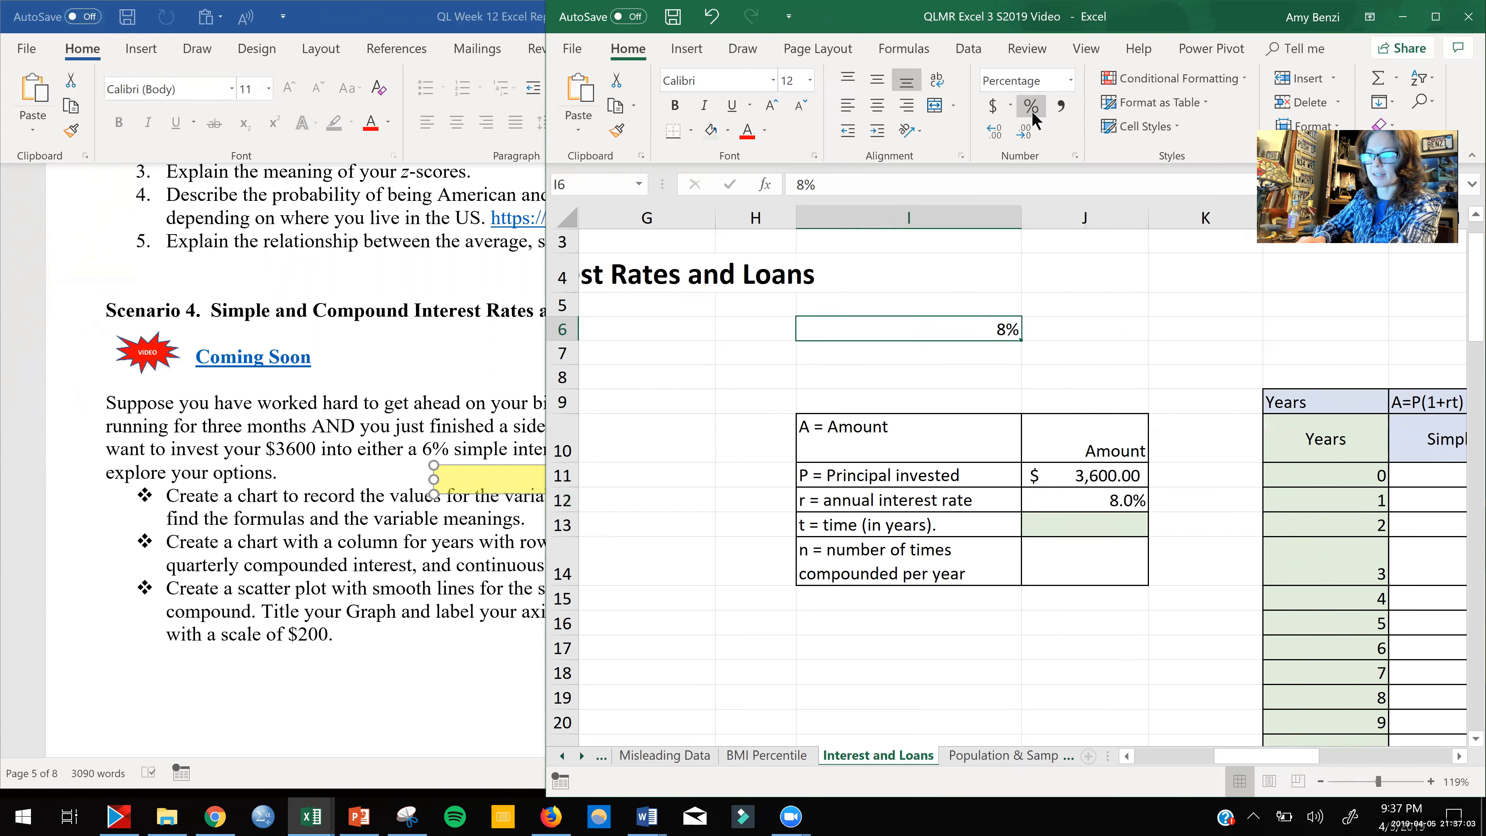
pyautogui.click(708, 20)
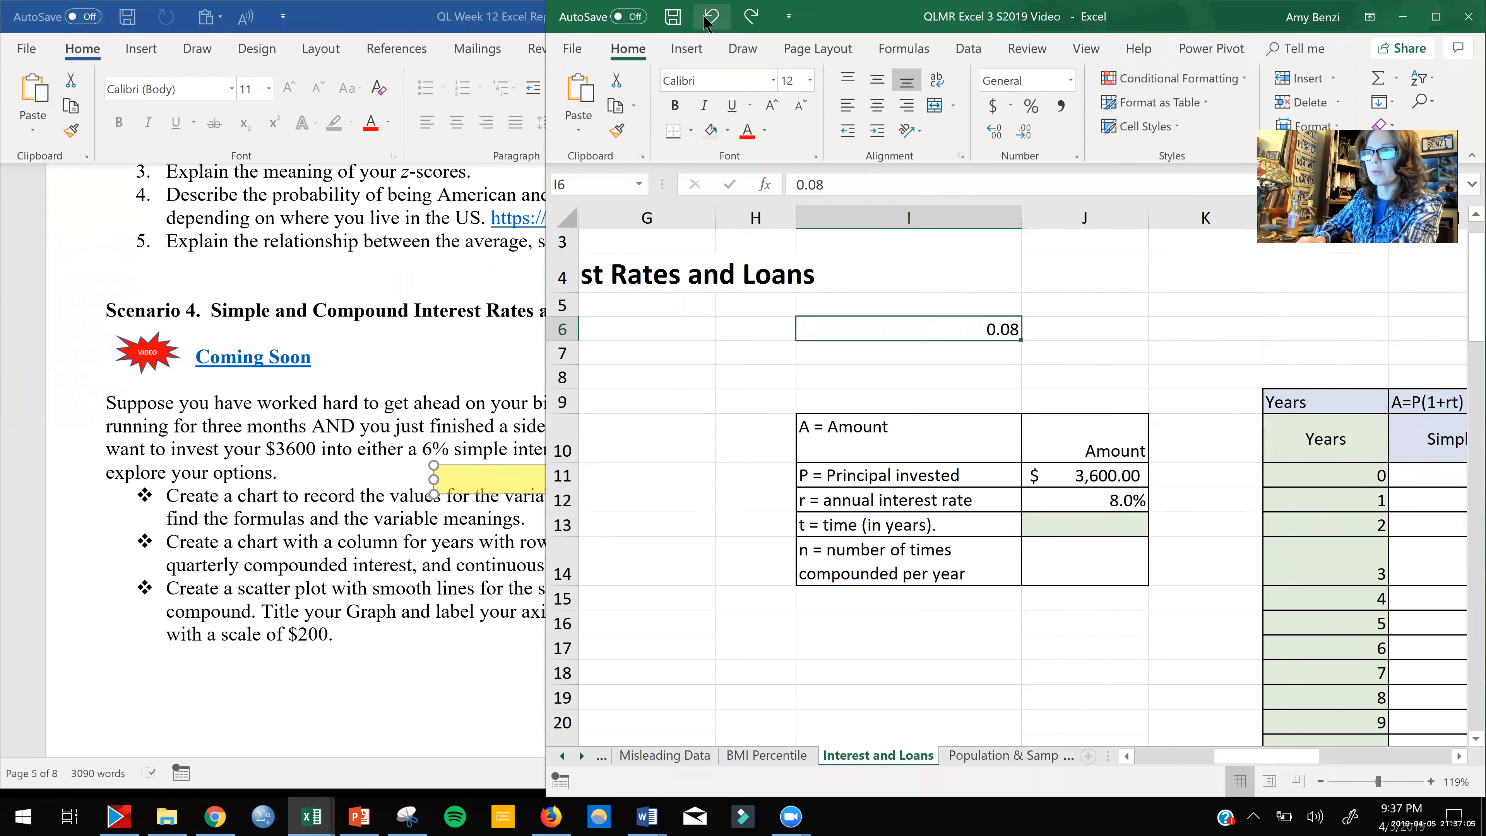
# Step: Replace the test value in I6 with 8, try Percent Style on it, and undo all the test entries
pyautogui.doubleClick(985, 329)
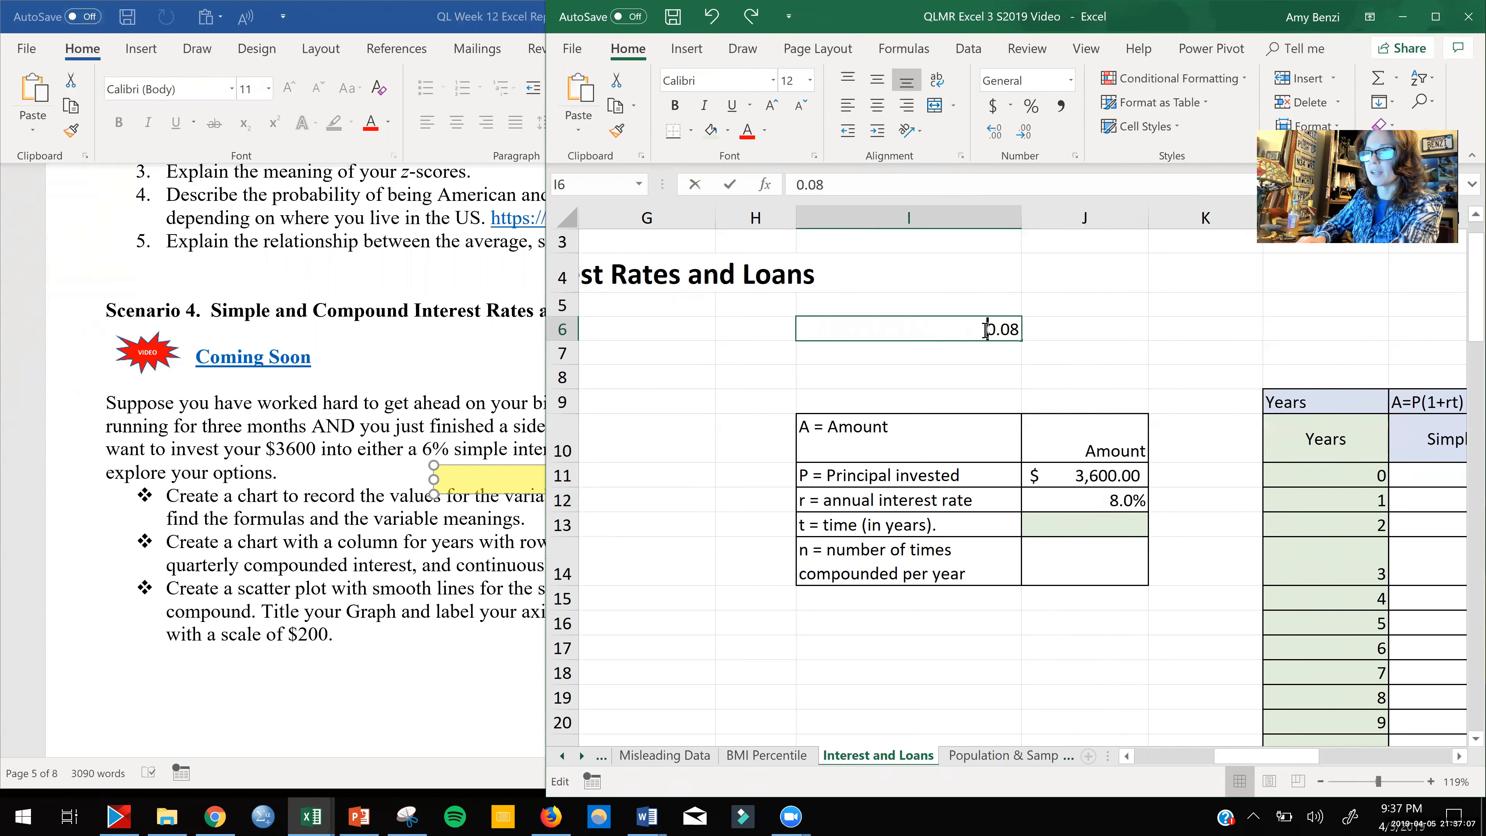
pyautogui.moveTo(986, 329); pyautogui.dragTo(1031, 331)
pyautogui.press('BackSpace')
pyautogui.write('8')
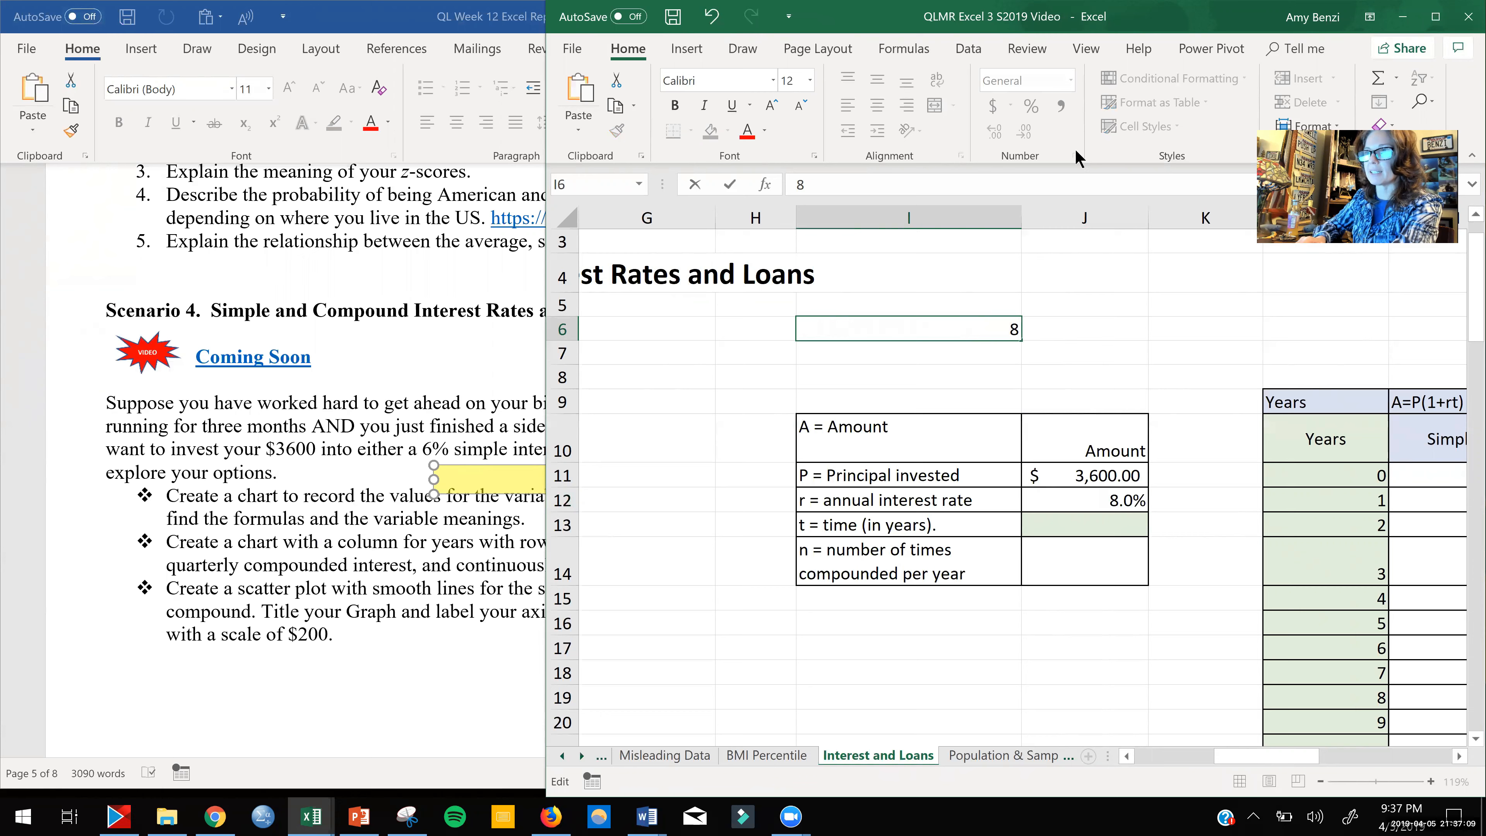
pyautogui.press('Return')
pyautogui.click(995, 330)
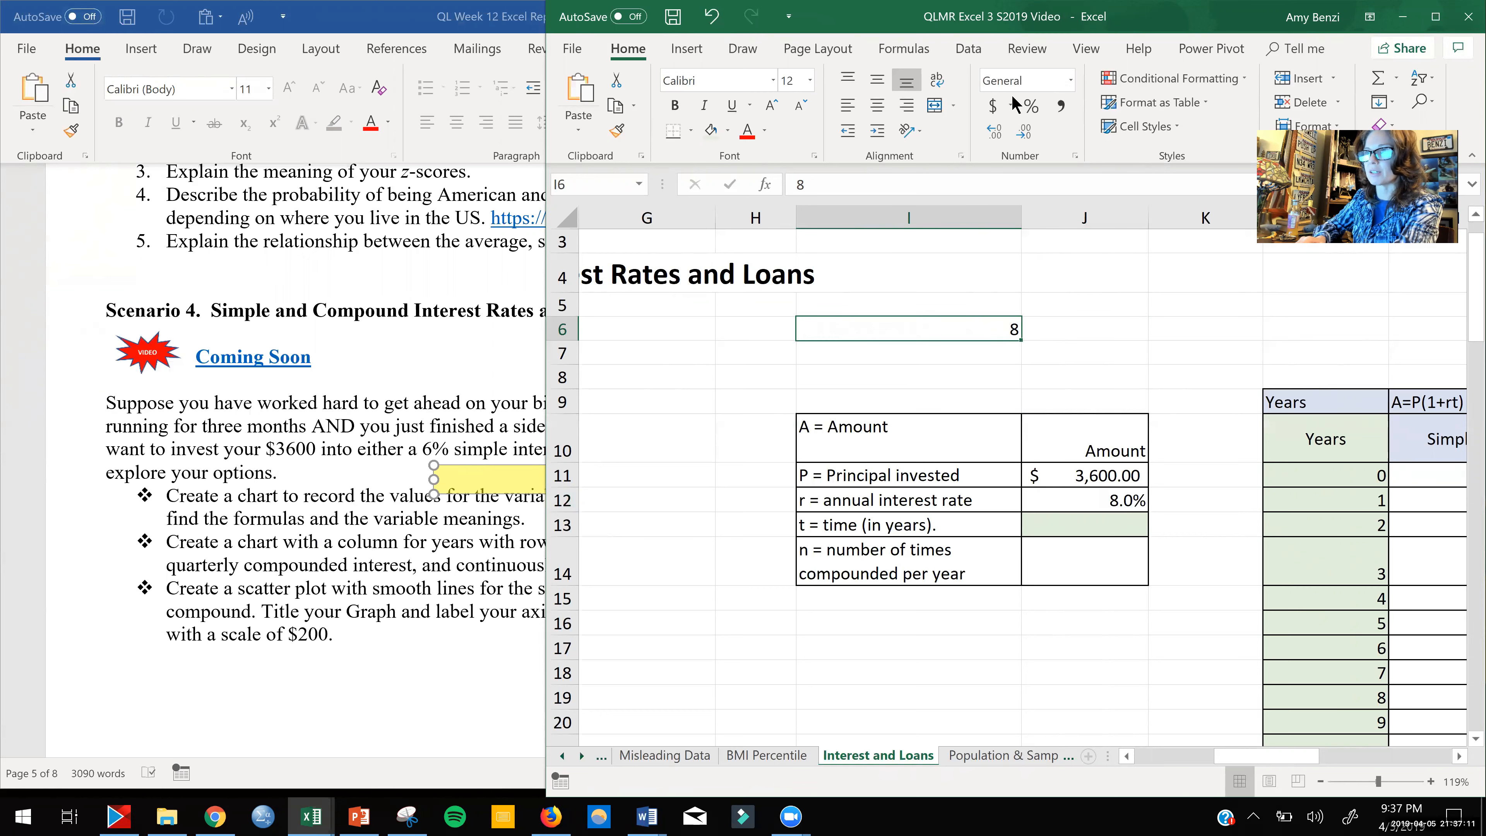
pyautogui.click(1031, 106)
pyautogui.click(709, 18)
pyautogui.click(709, 17)
pyautogui.click(709, 18)
pyautogui.click(878, 378)
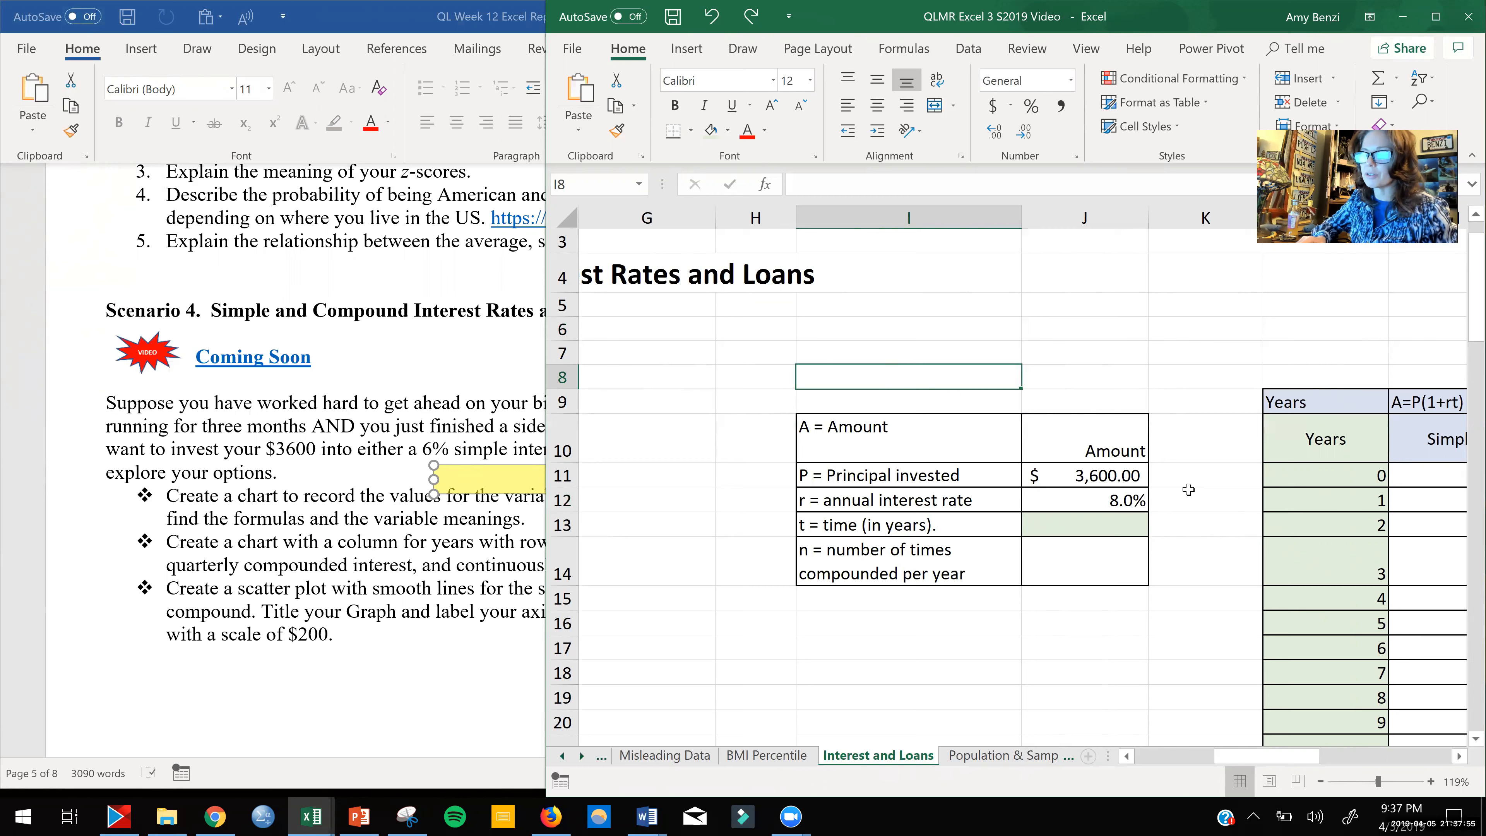
# Step: Enter "time" as the amount for t = time (in years) in cell J13
pyautogui.click(1122, 526)
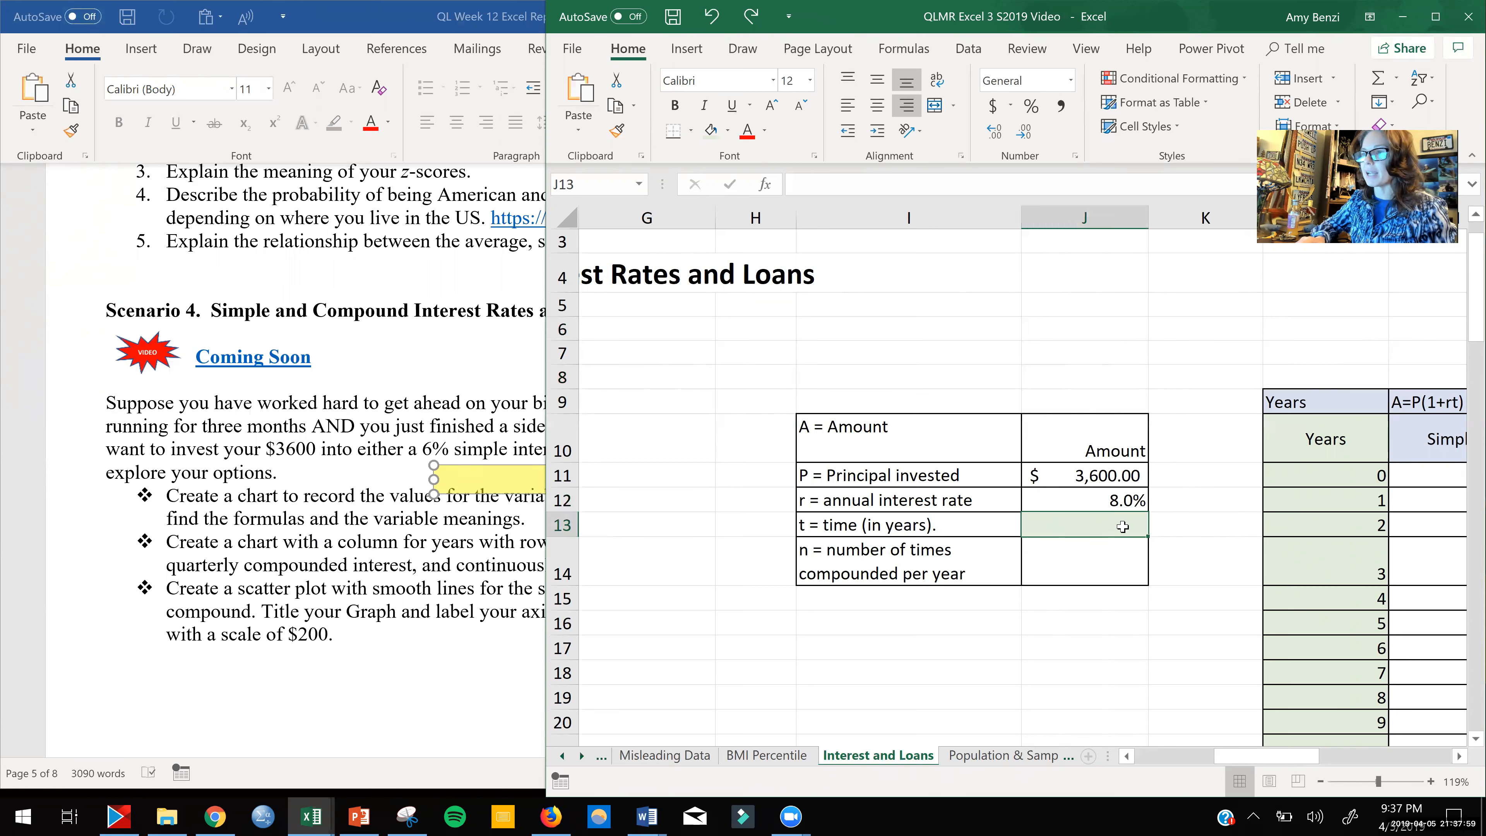
pyautogui.doubleClick(1122, 526)
pyautogui.write('time')
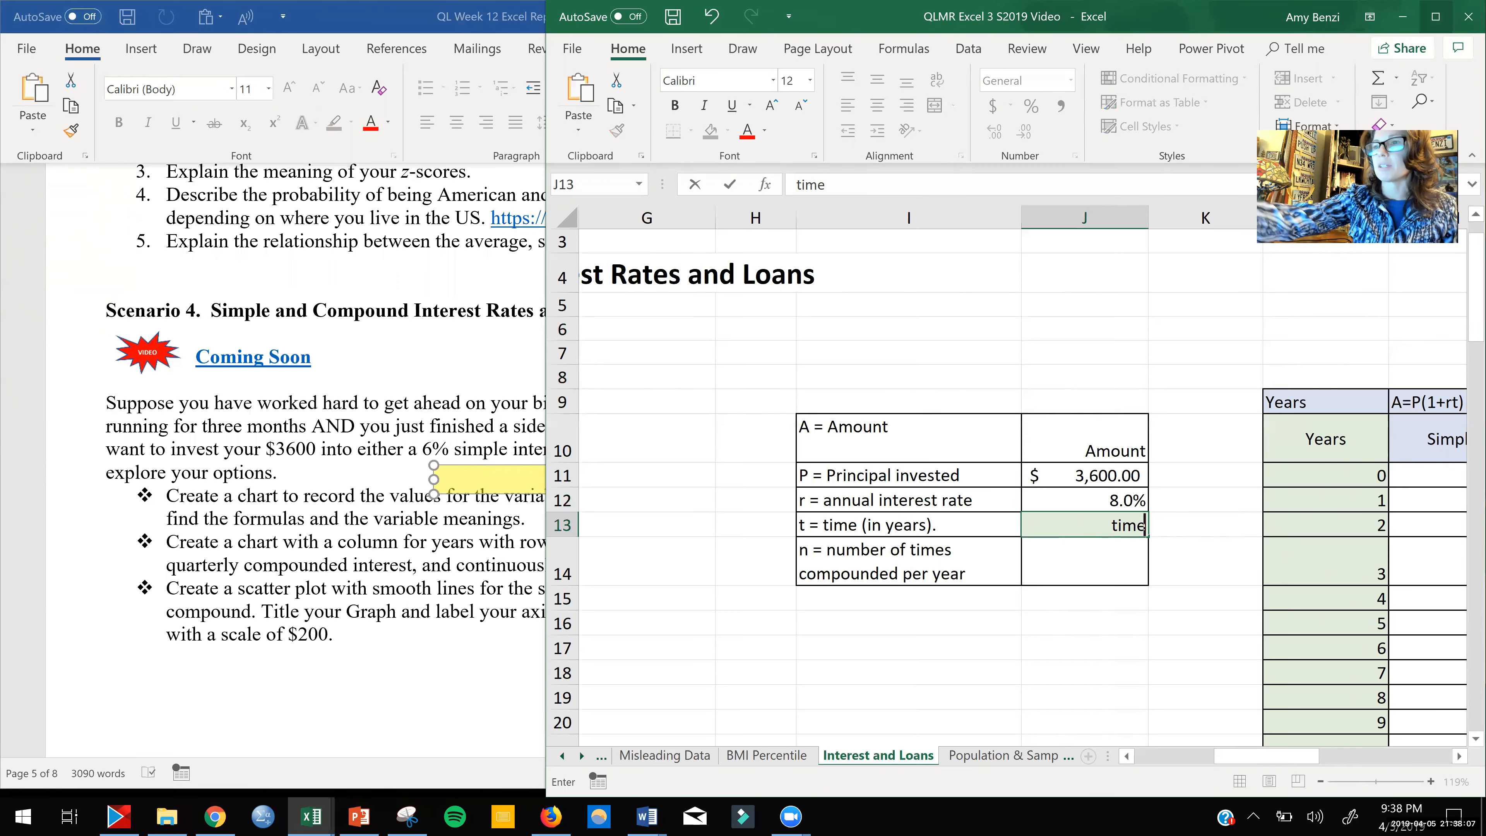
pyautogui.click(1435, 16)
pyautogui.scroll(-2, 600, 409)
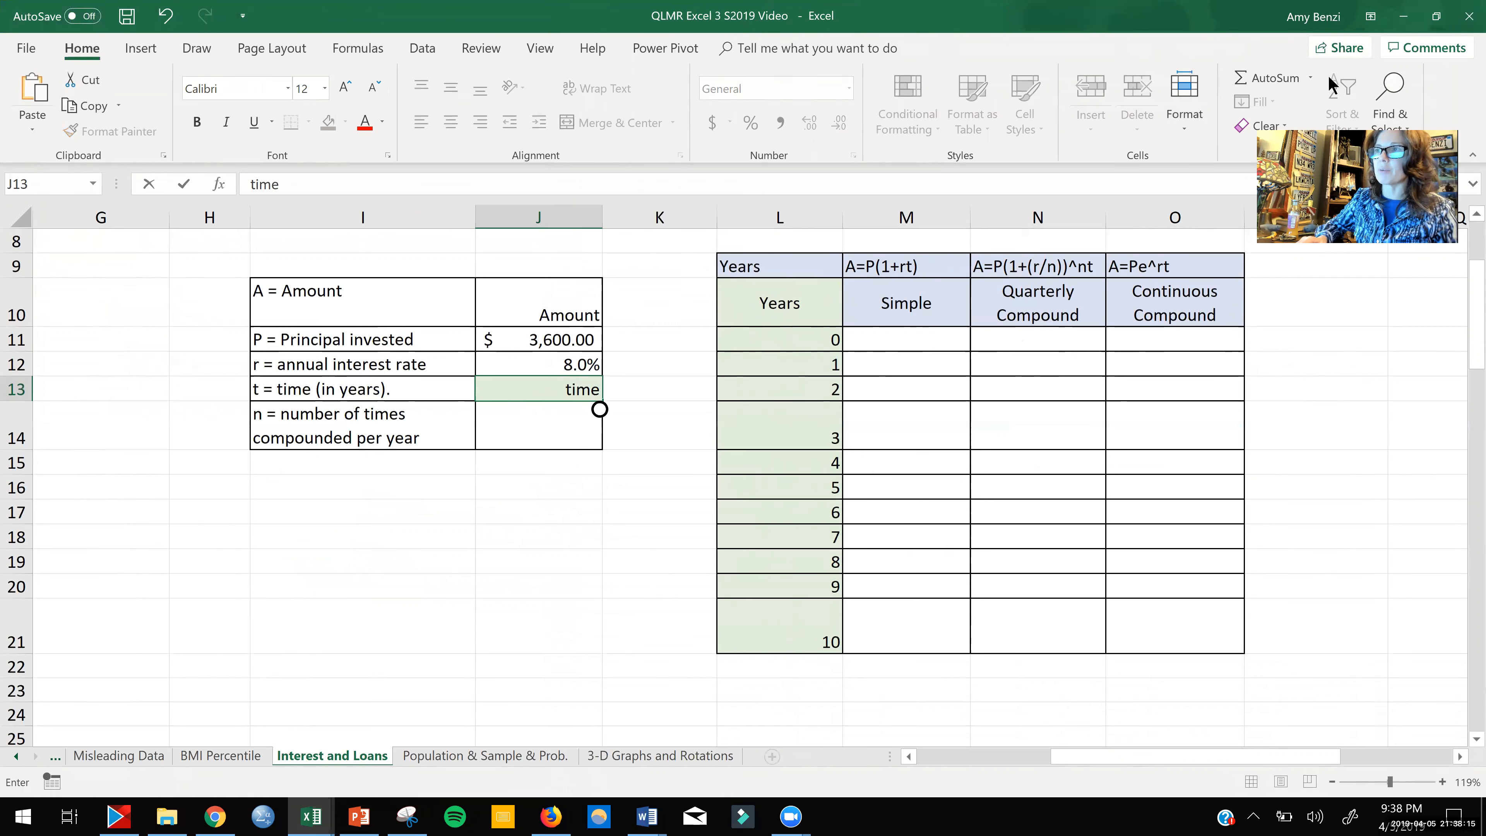
pyautogui.click(1438, 23)
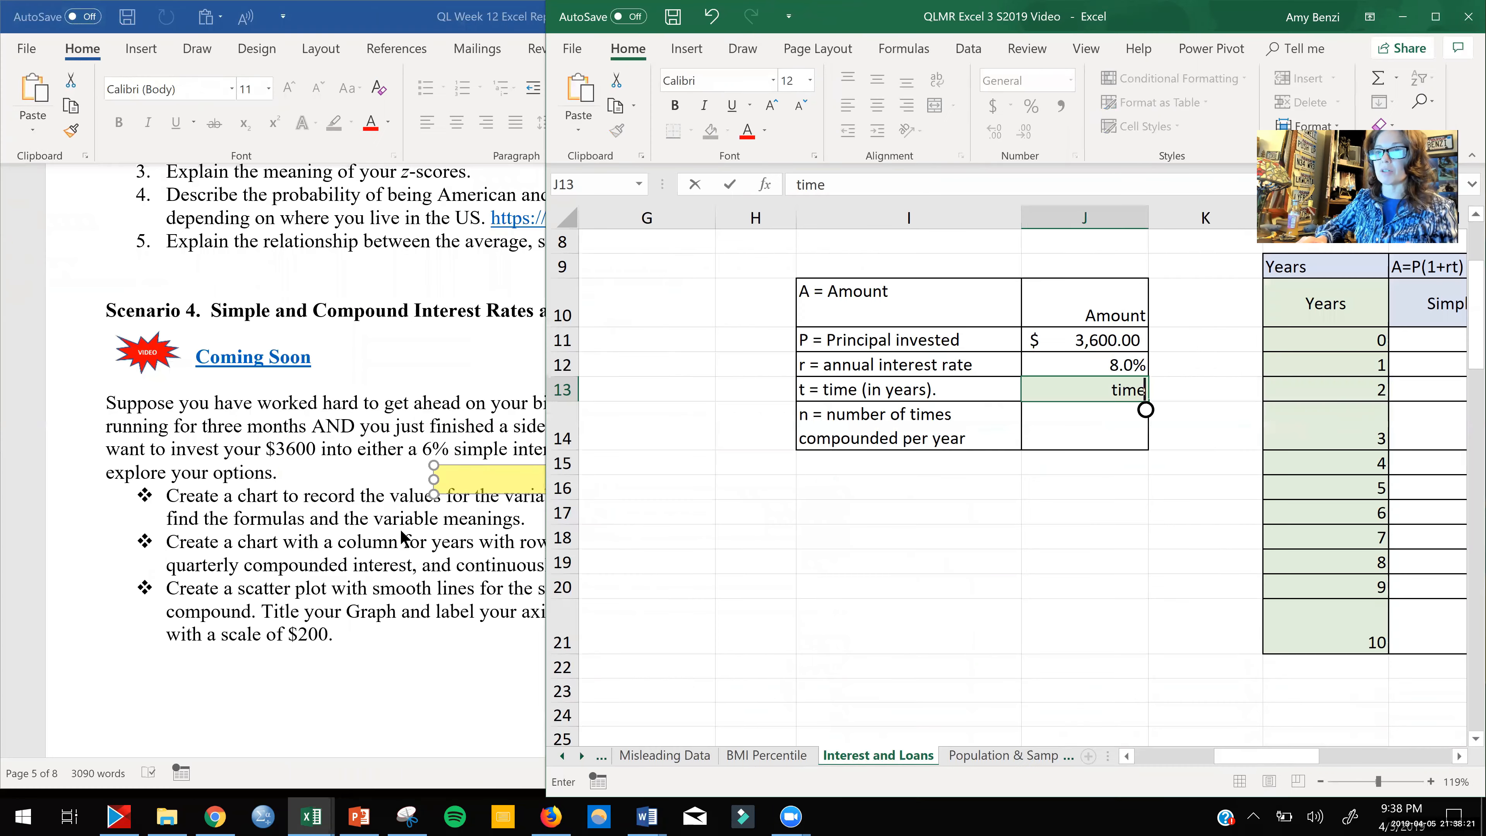
# Step: Switch to Word and move the yellow highlight bar through the Scenario 4 instructions, shortening it to cover "quarterly compounded interest"
pyautogui.click(492, 480)
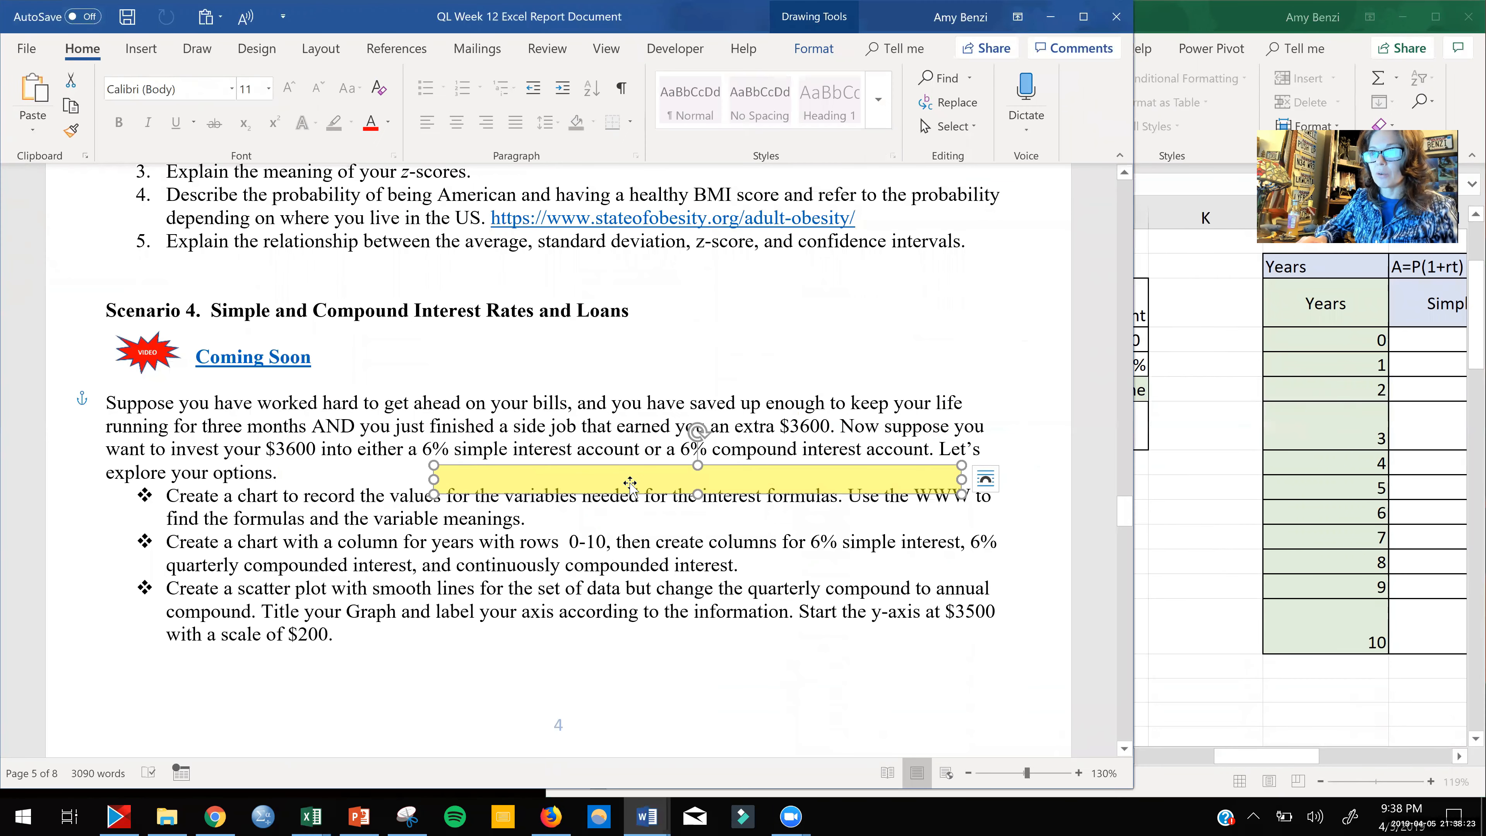
pyautogui.moveTo(630, 483); pyautogui.dragTo(563, 498)
pyautogui.moveTo(453, 498); pyautogui.dragTo(418, 527)
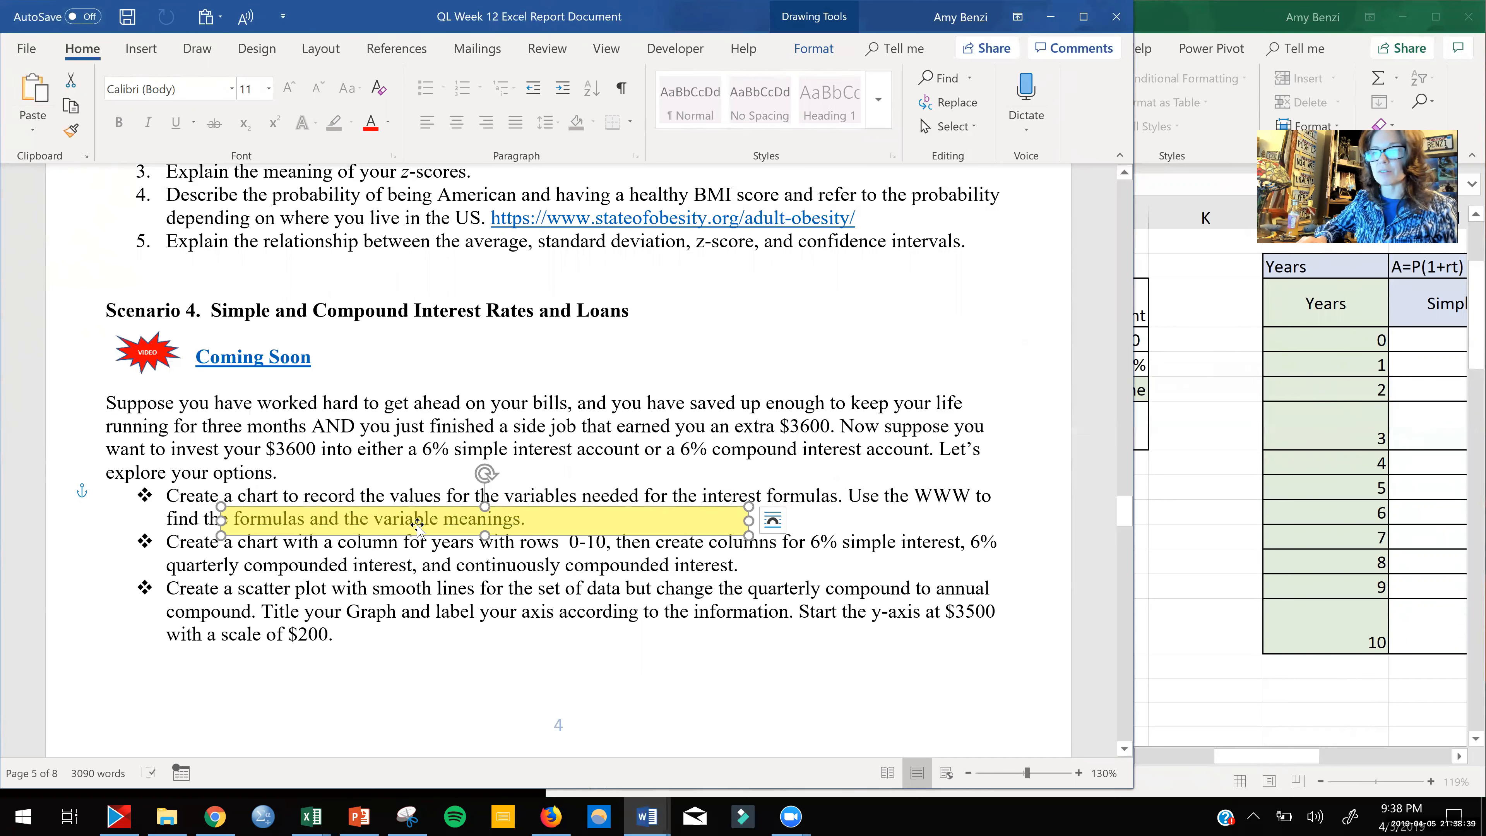
pyautogui.moveTo(425, 522); pyautogui.dragTo(491, 543)
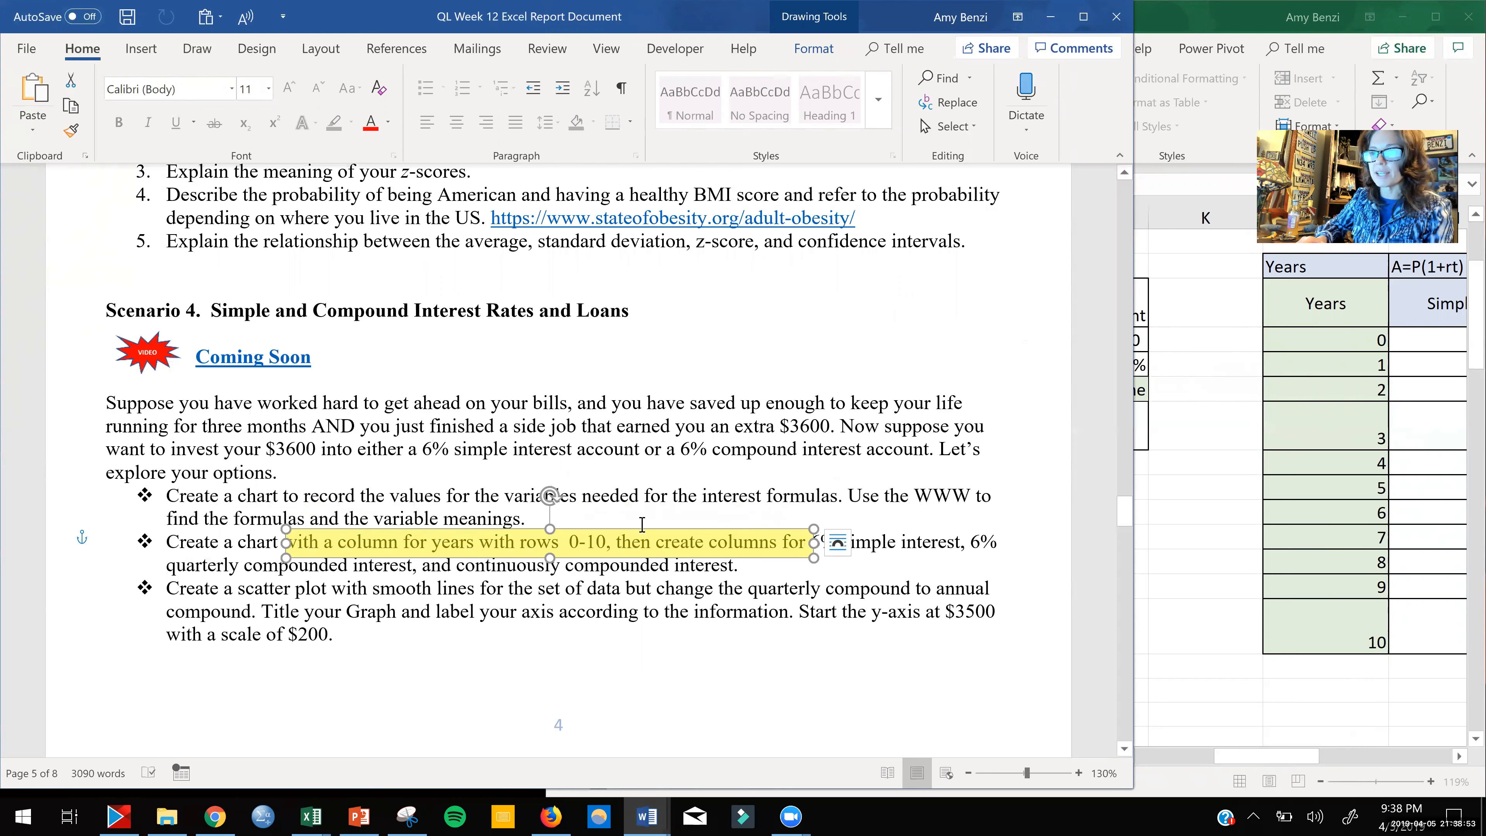
pyautogui.moveTo(756, 529); pyautogui.dragTo(866, 542)
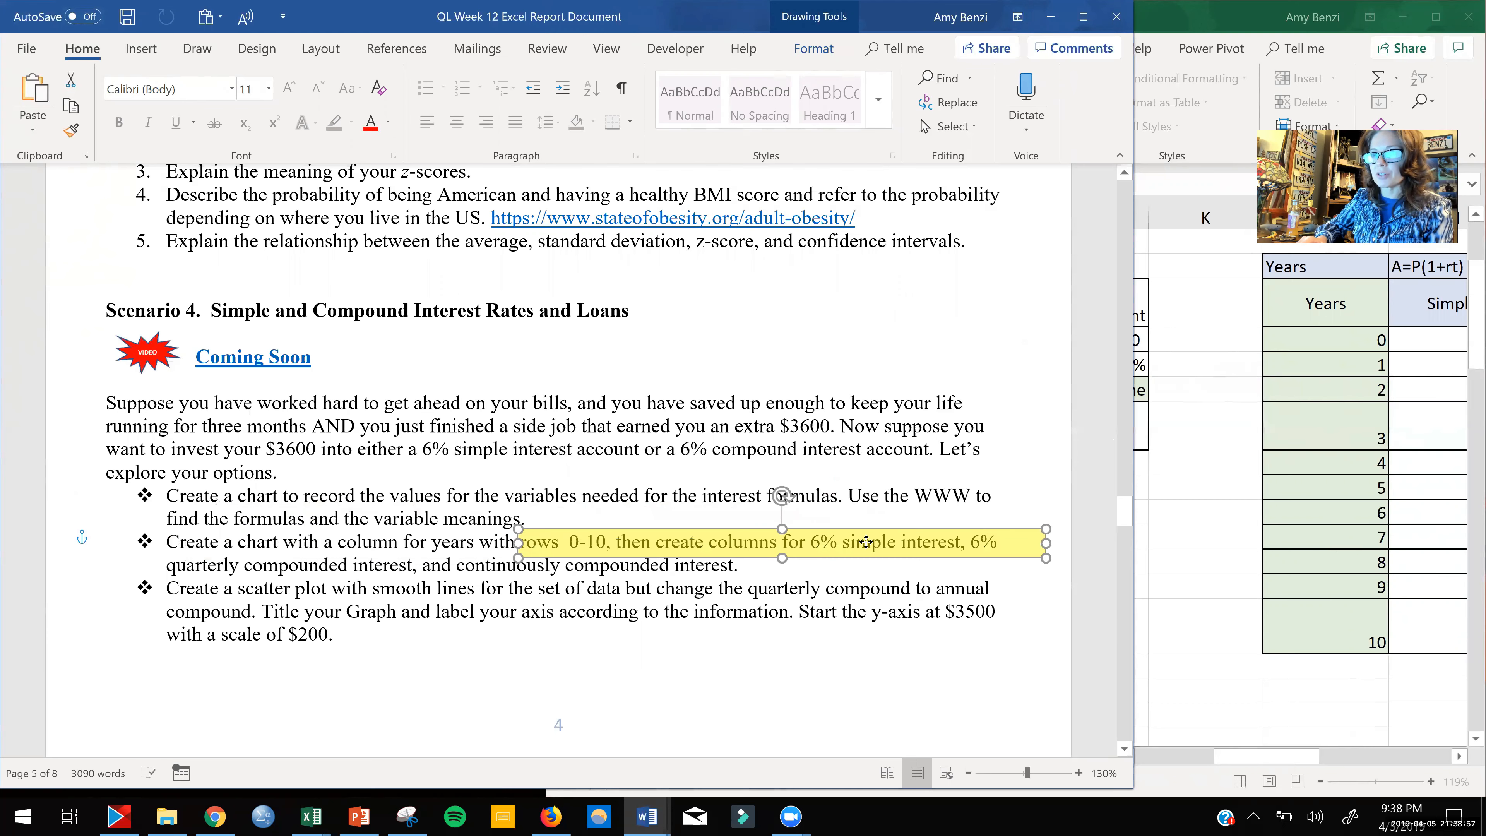
pyautogui.moveTo(543, 557); pyautogui.dragTo(184, 576)
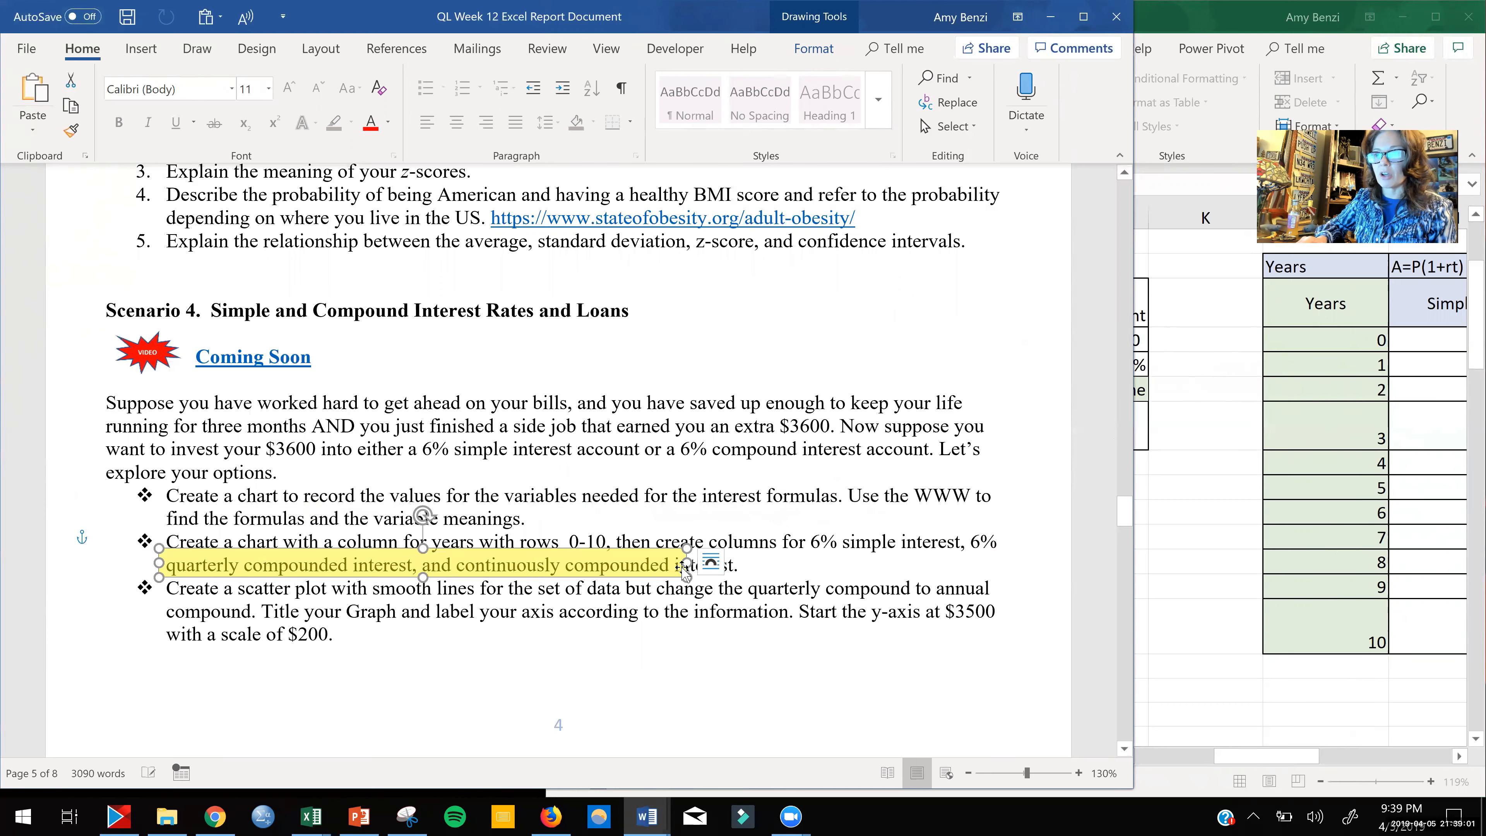
pyautogui.moveTo(461, 562); pyautogui.dragTo(386, 564)
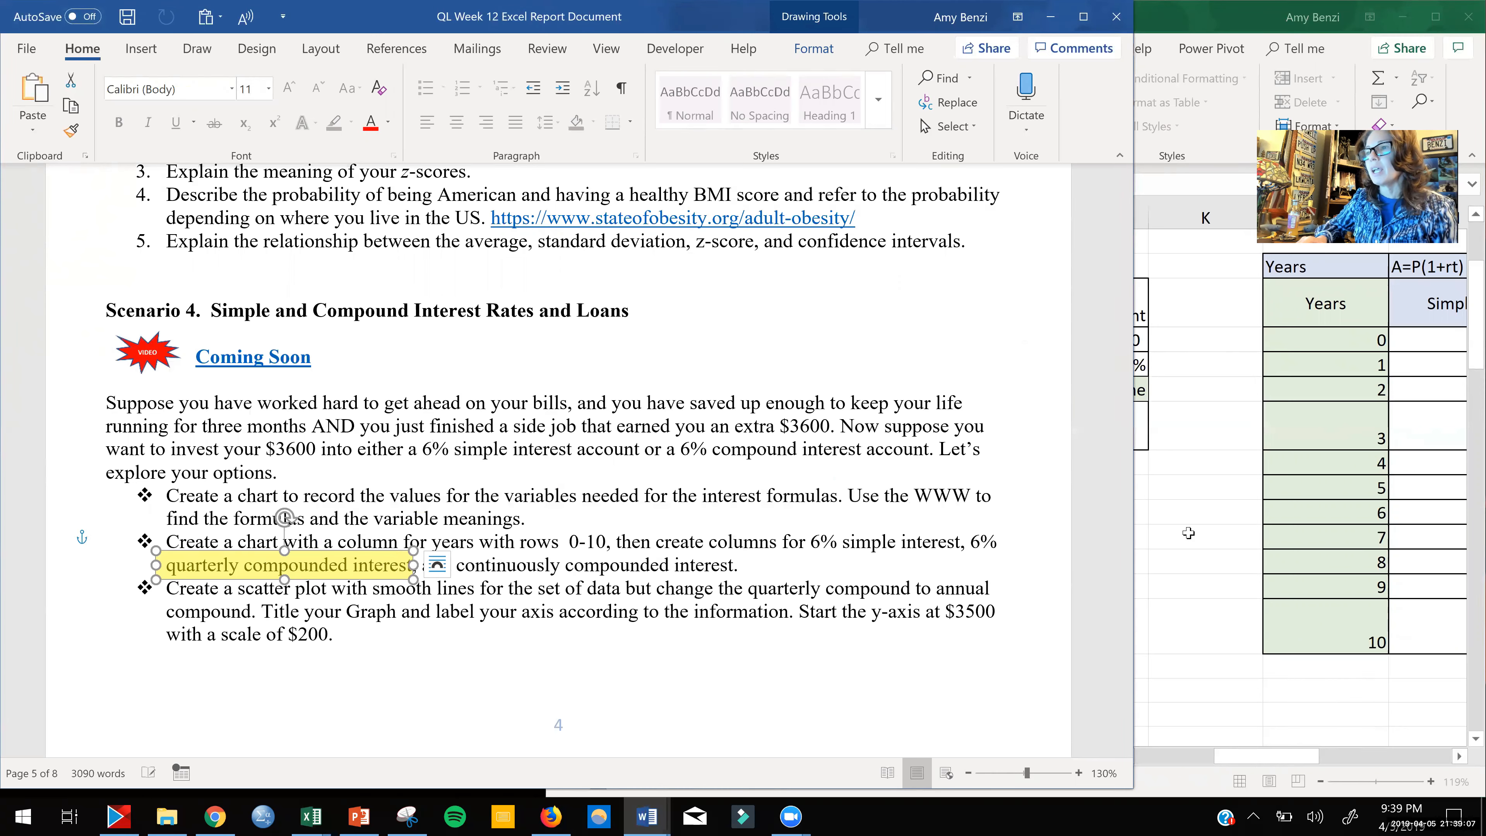
# Step: Return to Excel, commit the time entry, and set the number of times compounded per year in J14 to 4
pyautogui.click(1191, 536)
pyautogui.scroll(-3, 1050, 539)
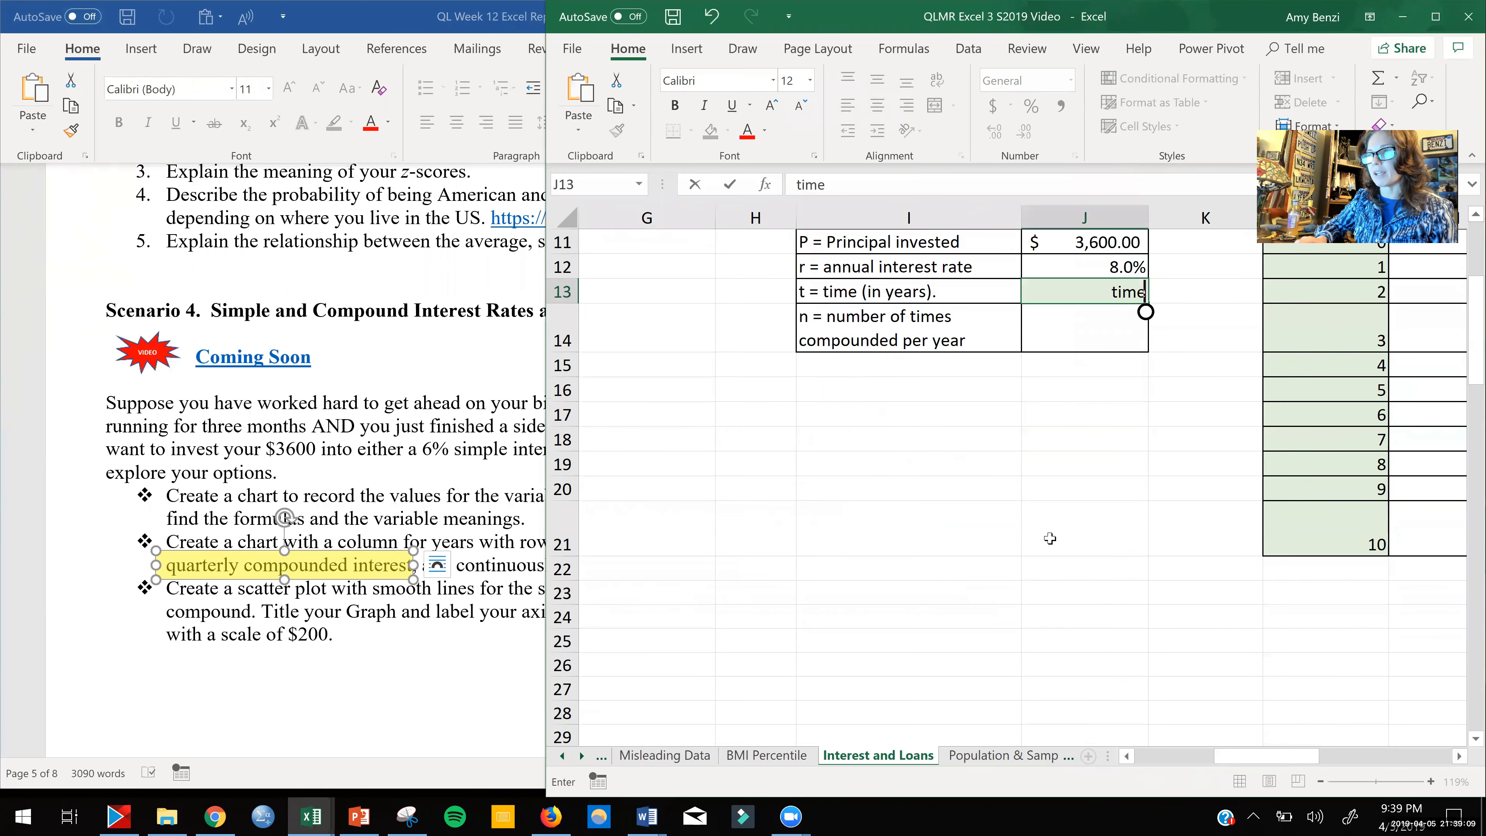
pyautogui.scroll(2, 1051, 539)
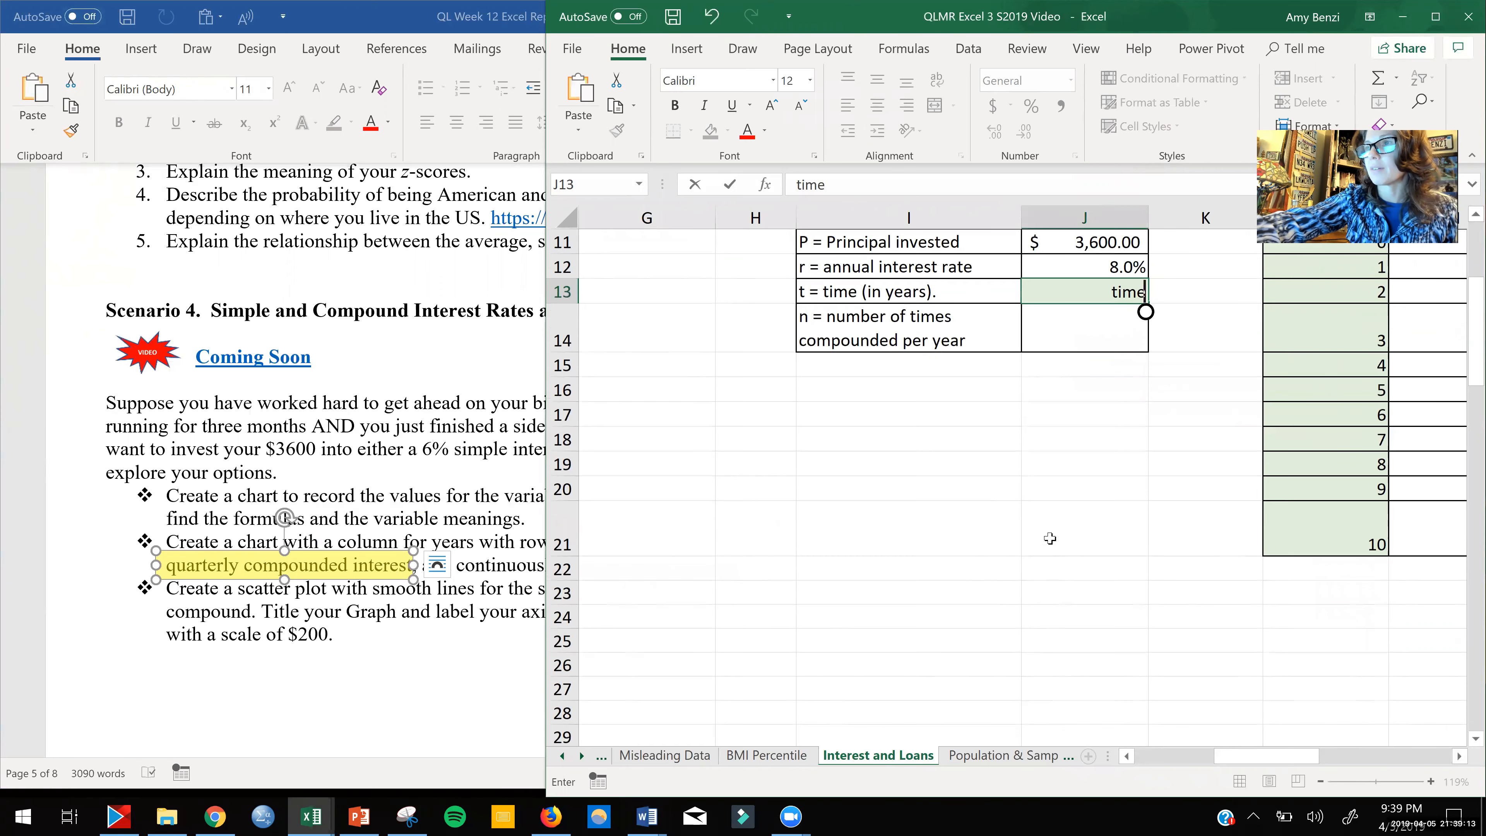
pyautogui.scroll(2, 1050, 538)
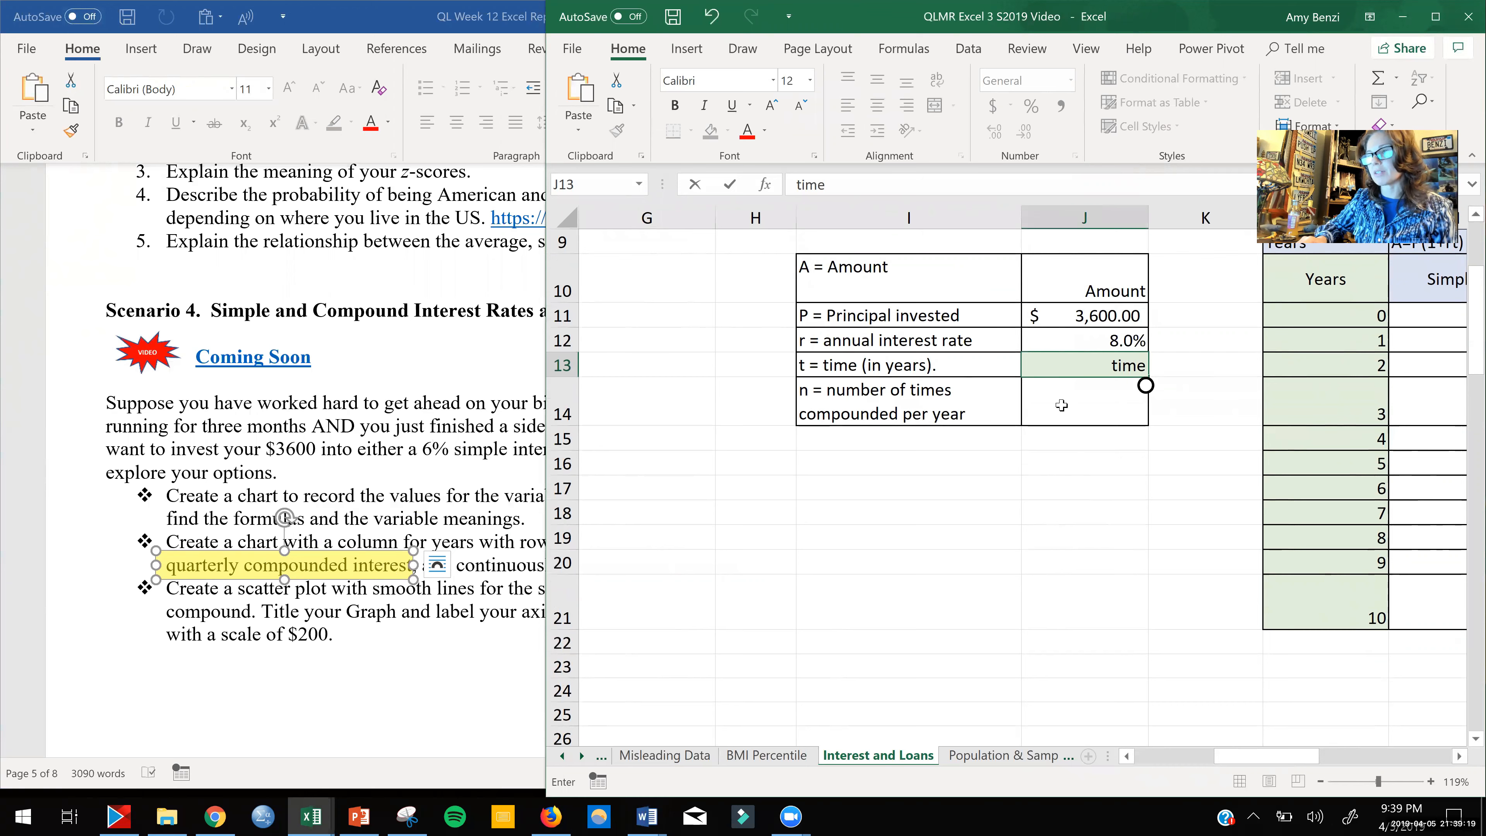
pyautogui.press('Return')
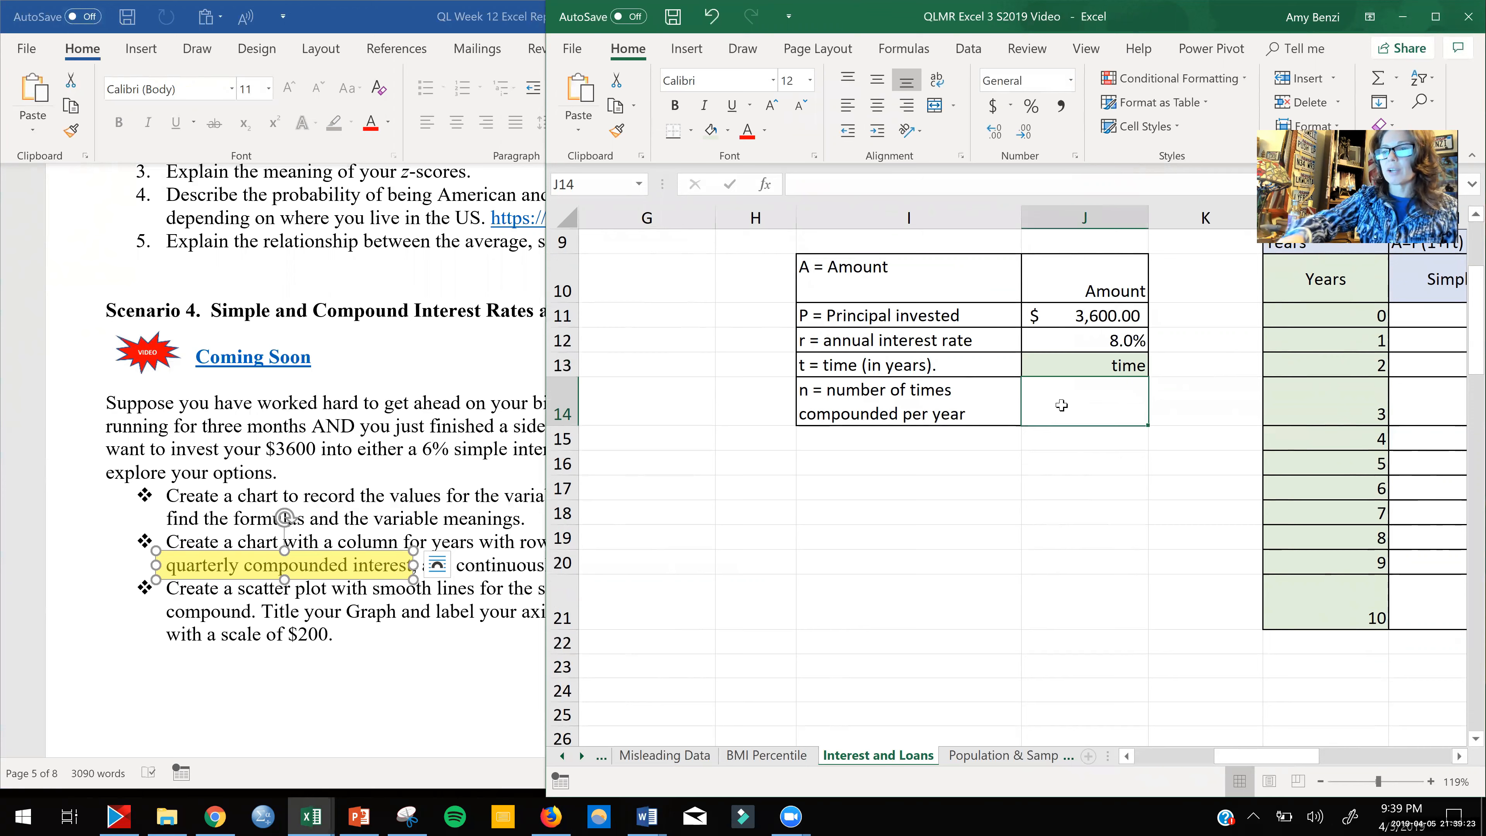
pyautogui.write('4')
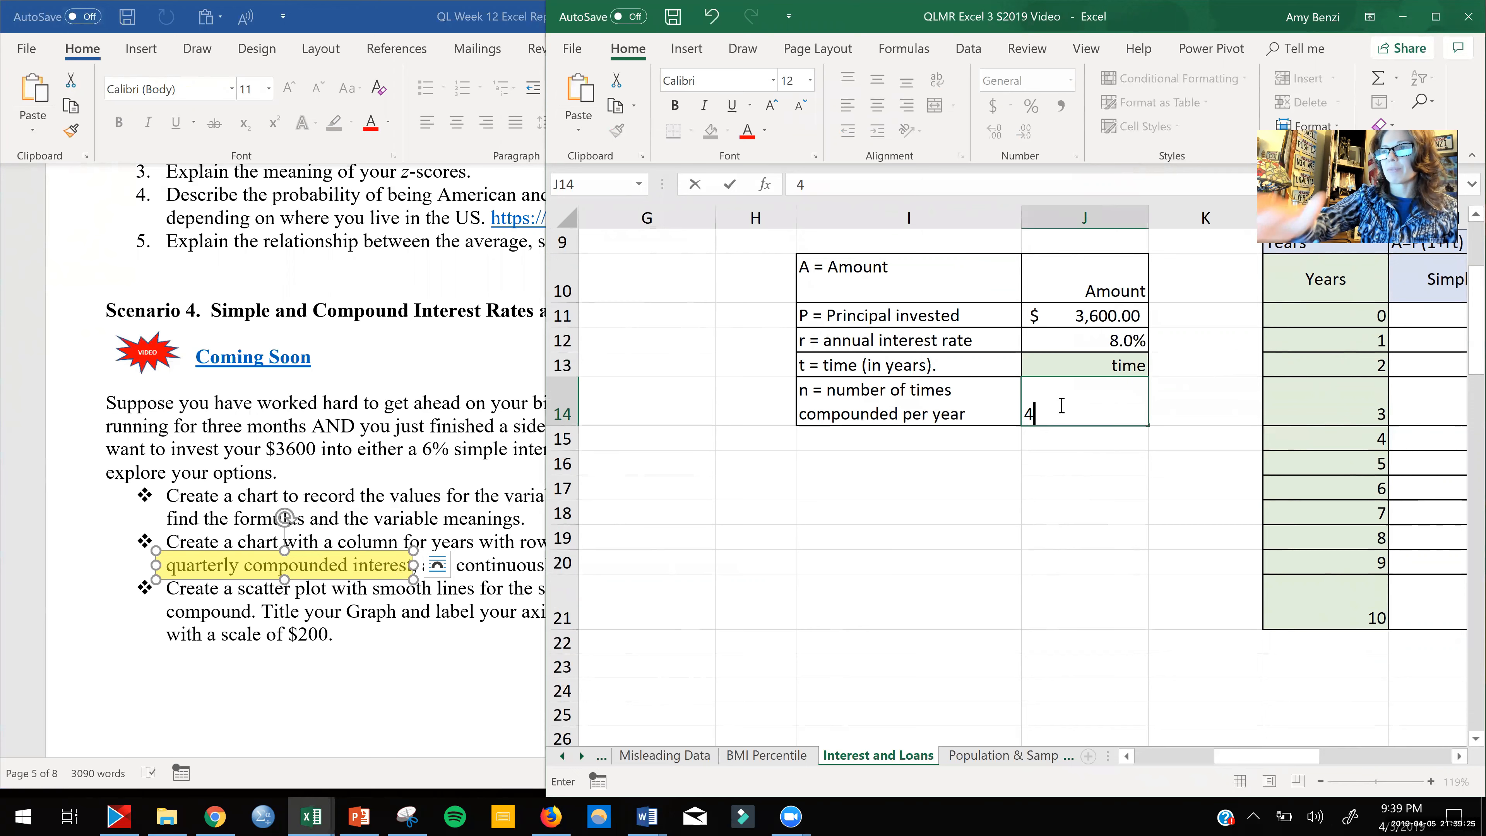
pyautogui.press('Return')
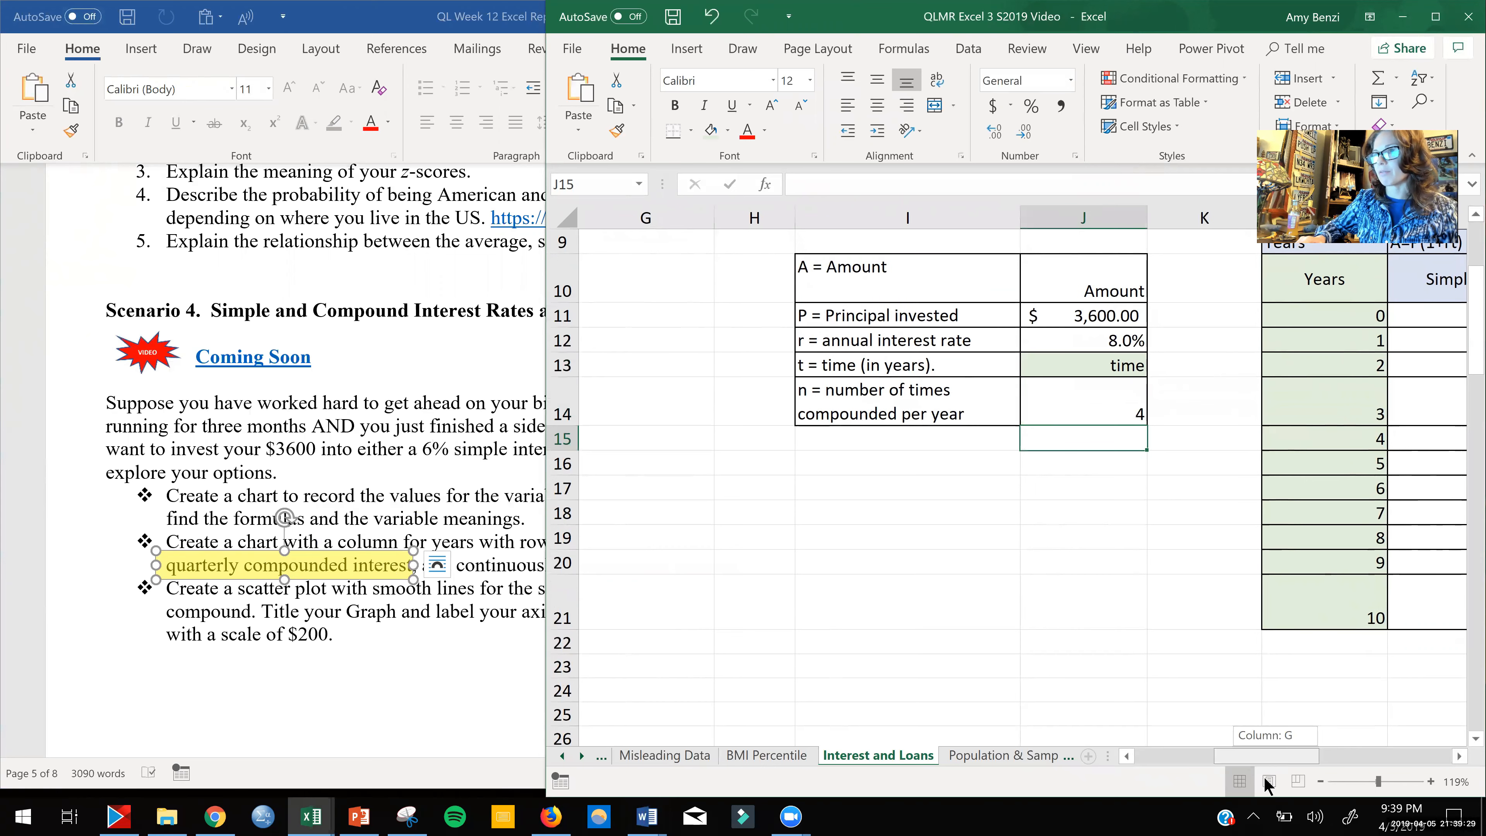
# Step: Maximize the Excel window and bring both the variables chart and the years table into view
pyautogui.hscroll(3, 1266, 785)
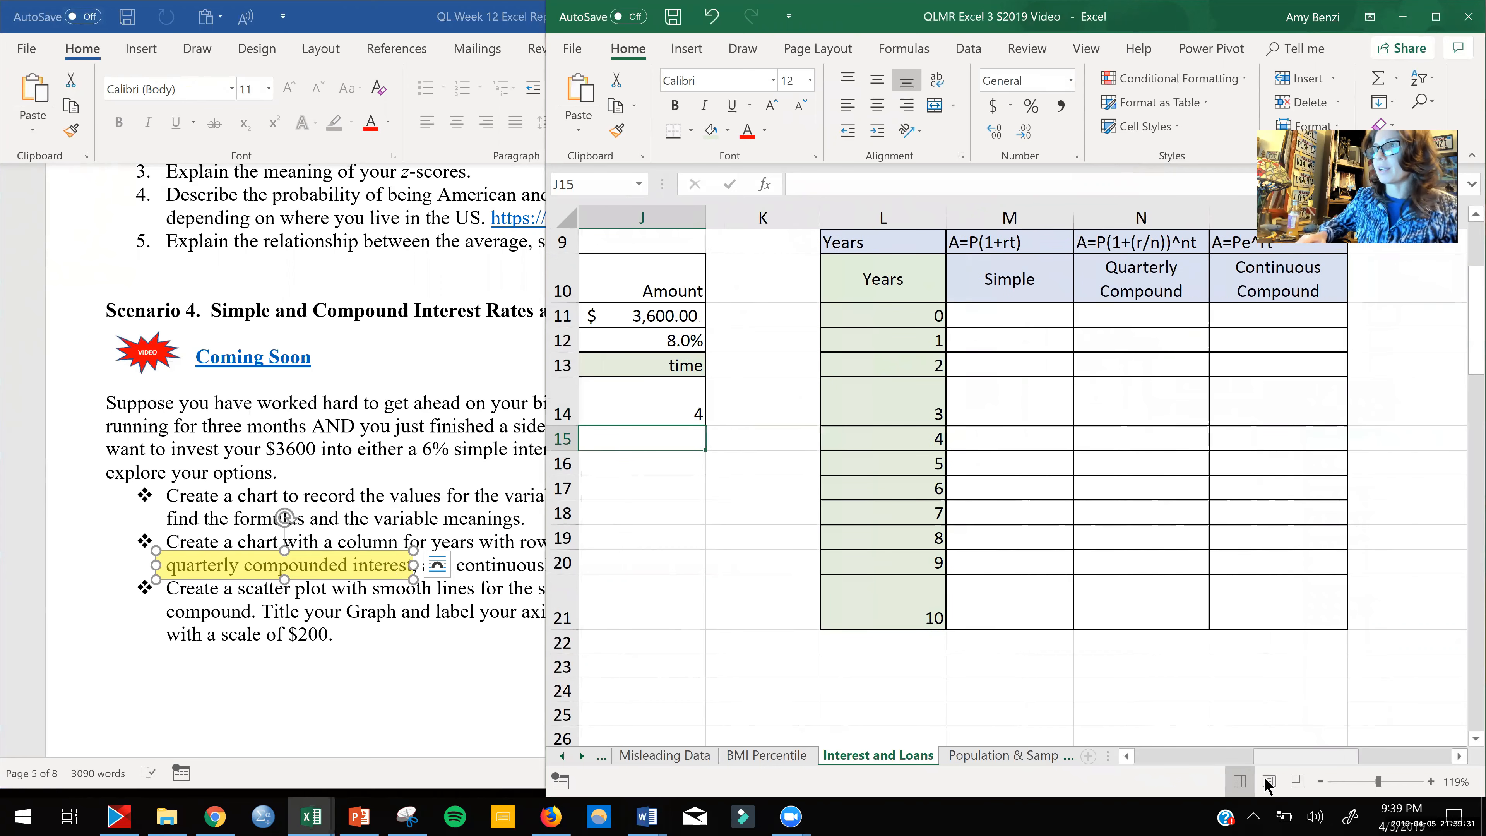
pyautogui.click(1434, 17)
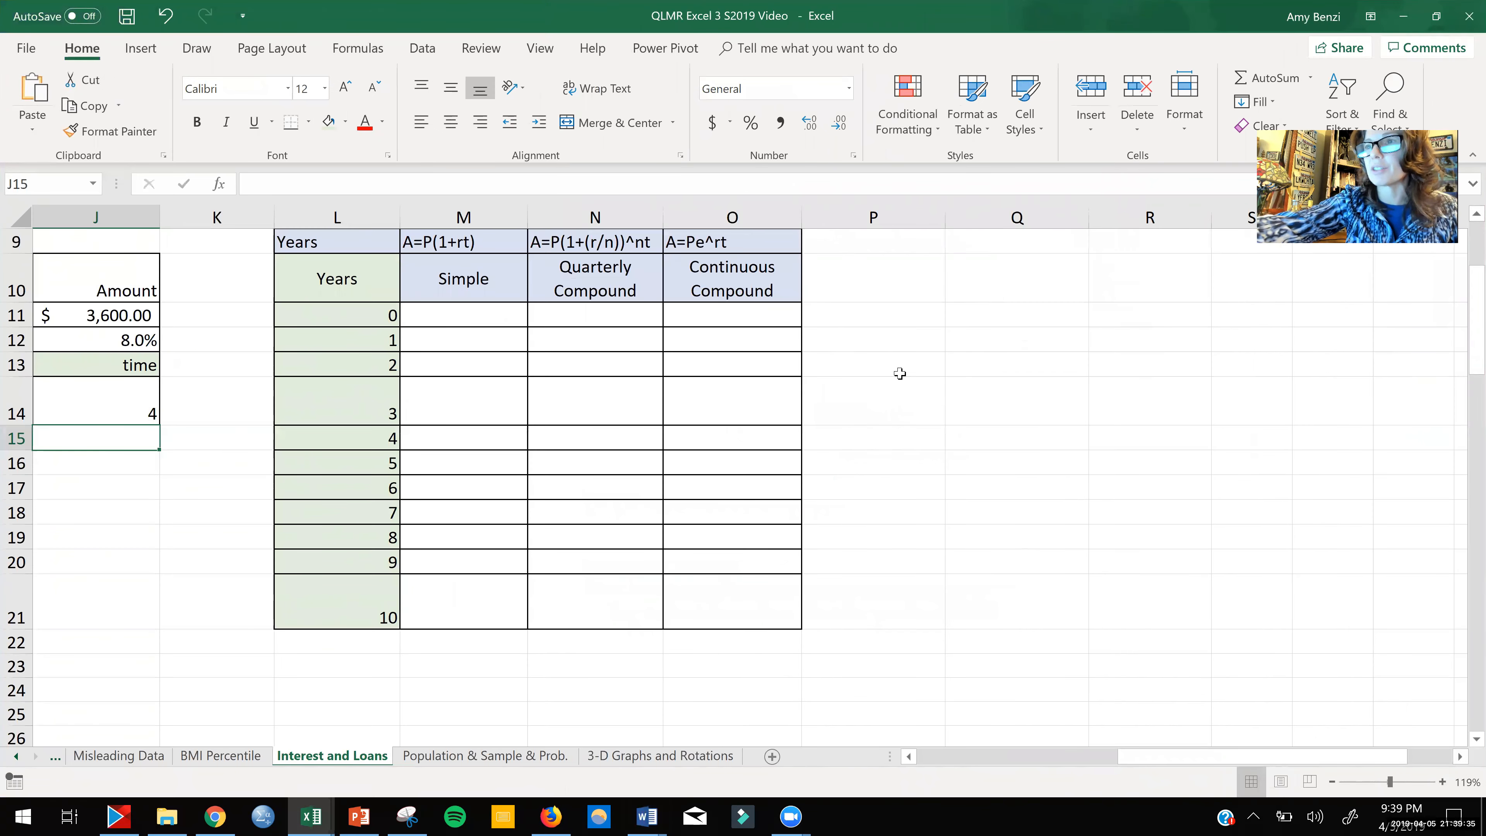
pyautogui.scroll(-2, 908, 372)
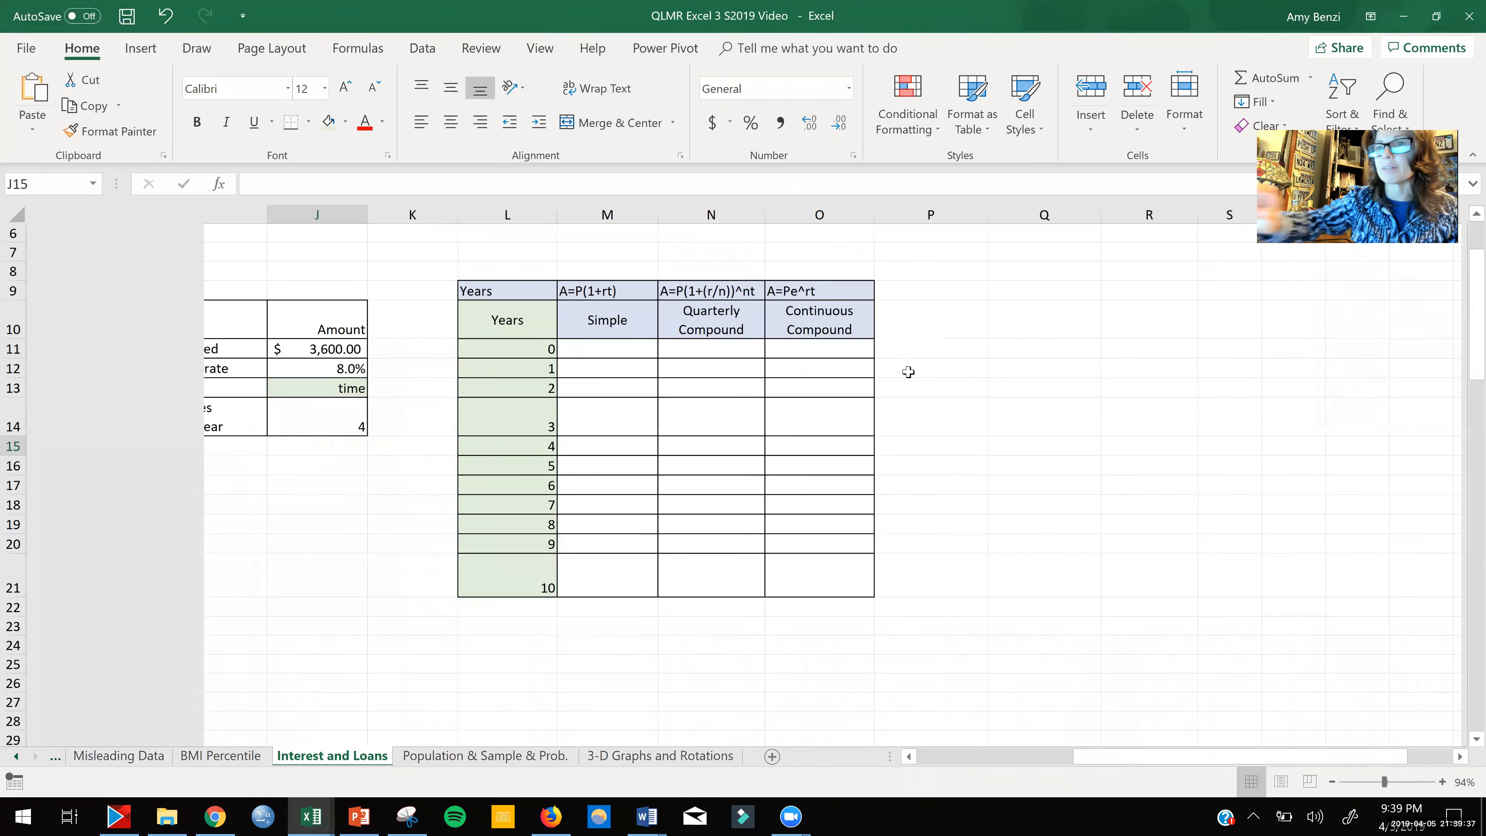
pyautogui.hscroll(-4, 1335, 773)
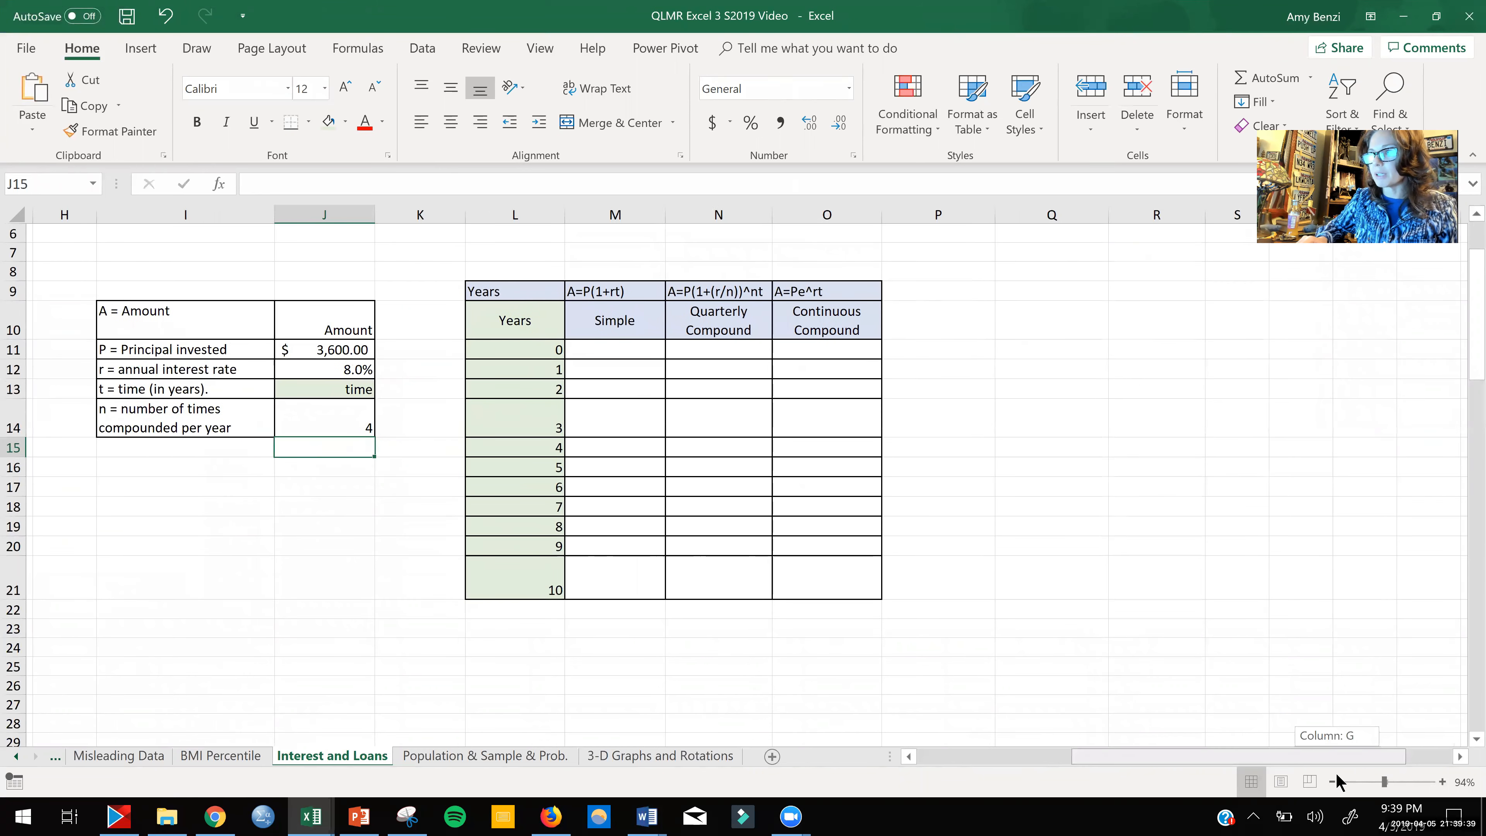
pyautogui.hscroll(1, 1018, 556)
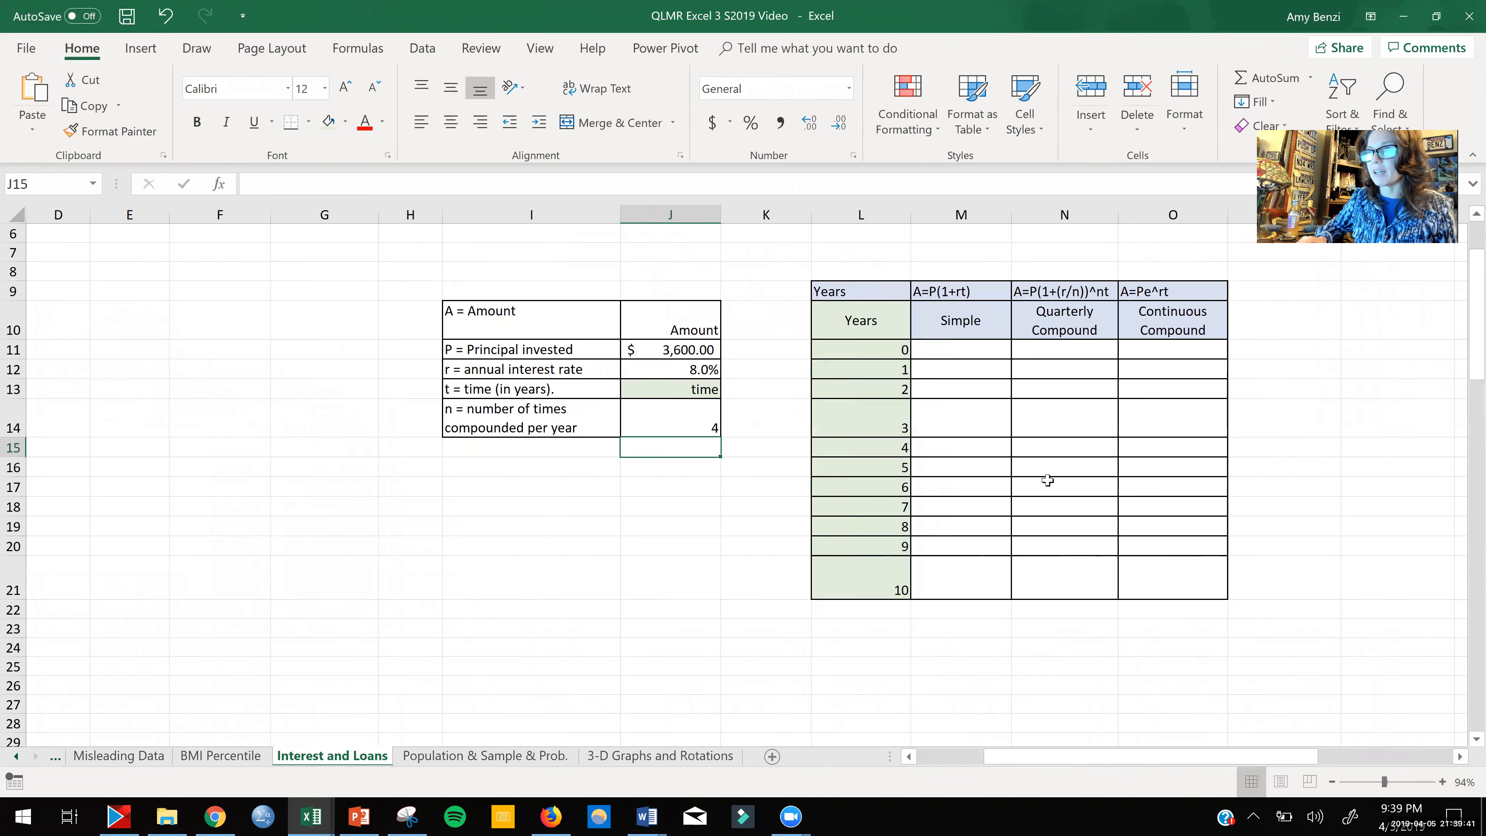
# Step: Enter the simple interest formula =J11*(1+J12*L11) for year 0 in cell M11, accepting the closing-parenthesis correction
pyautogui.click(960, 353)
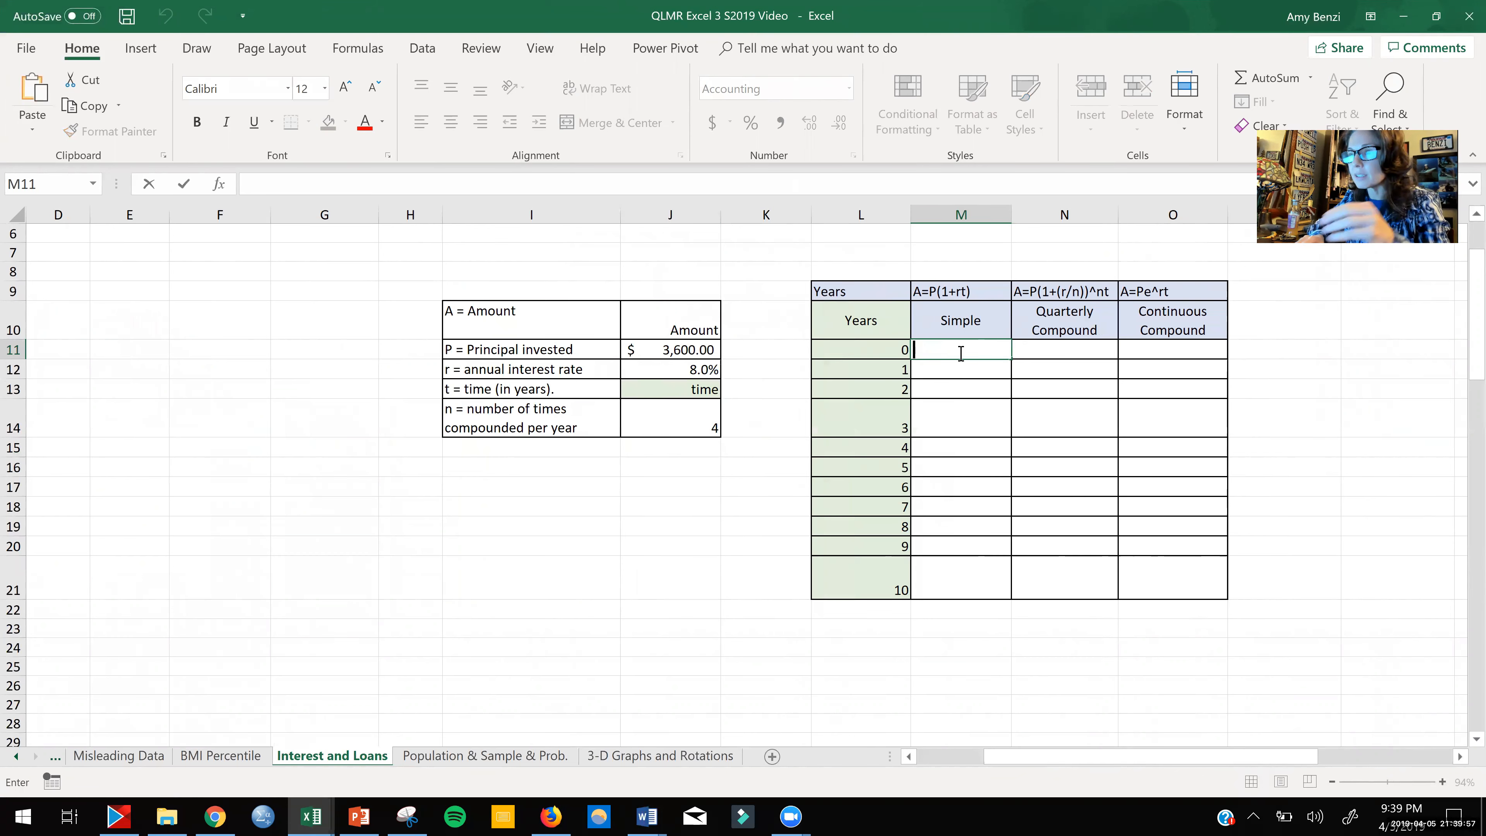
pyautogui.write('=')
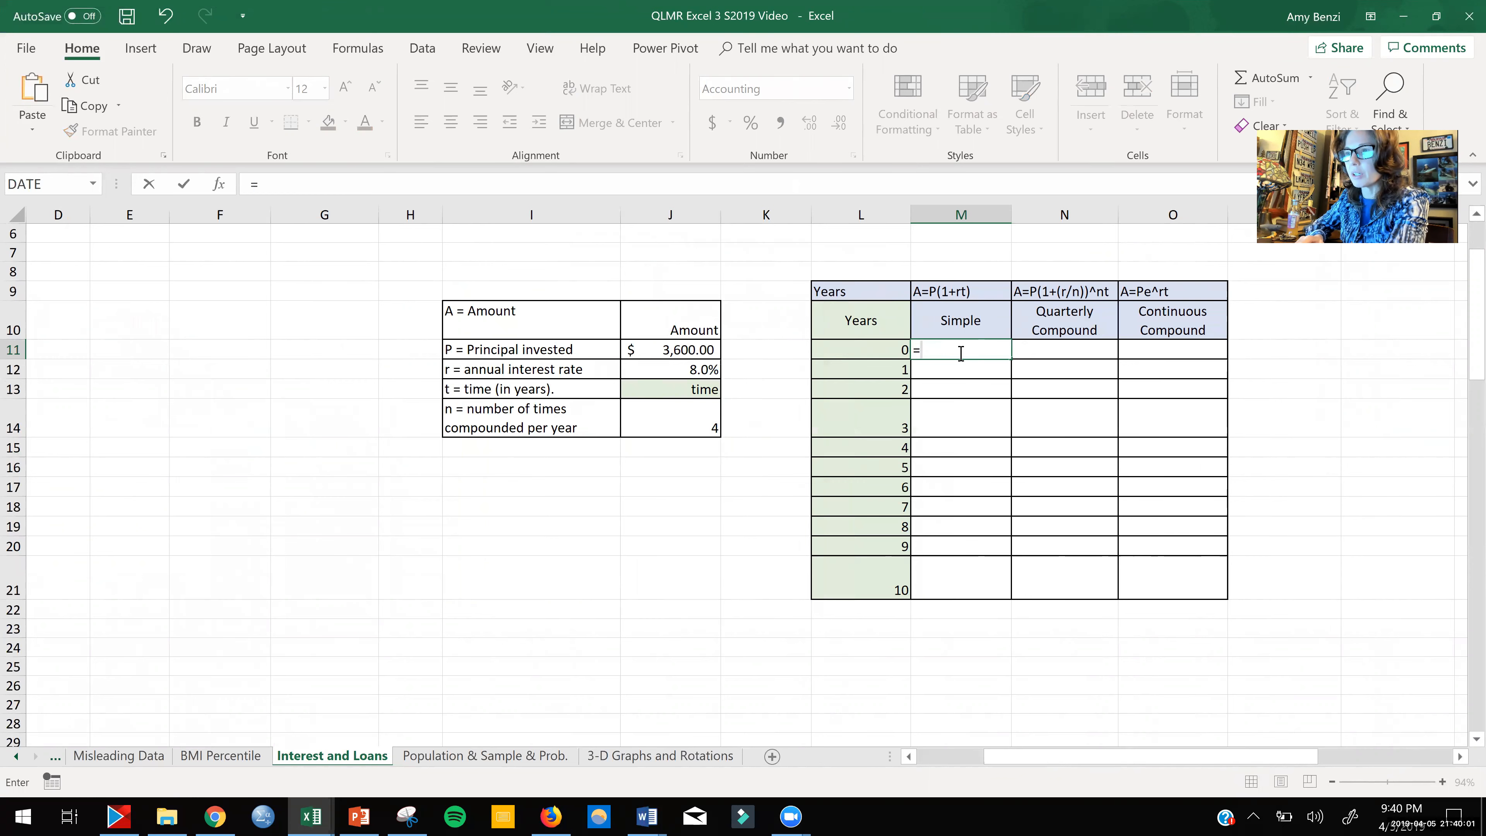
pyautogui.click(675, 352)
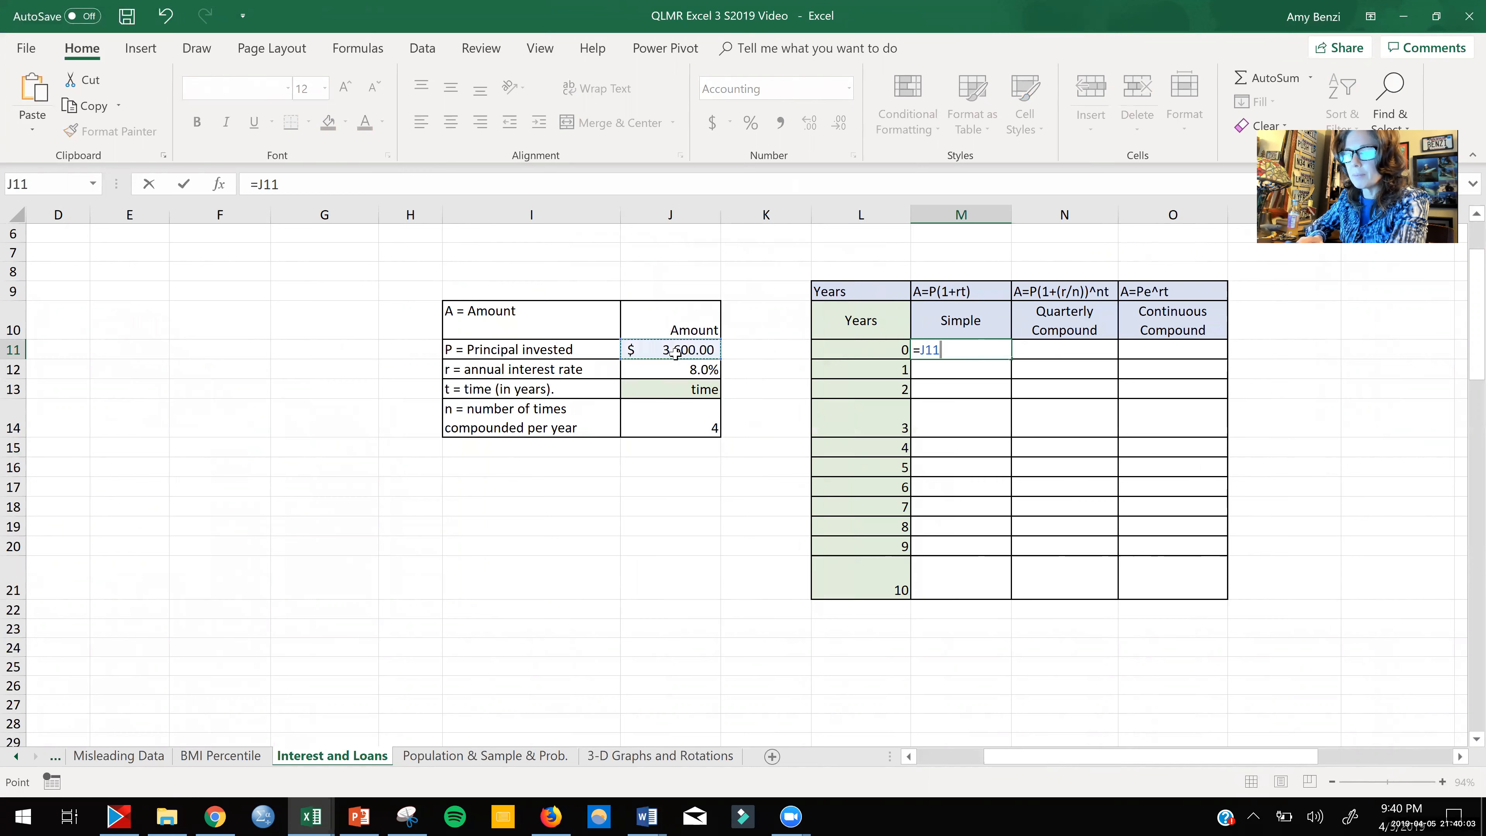
pyautogui.write('*')
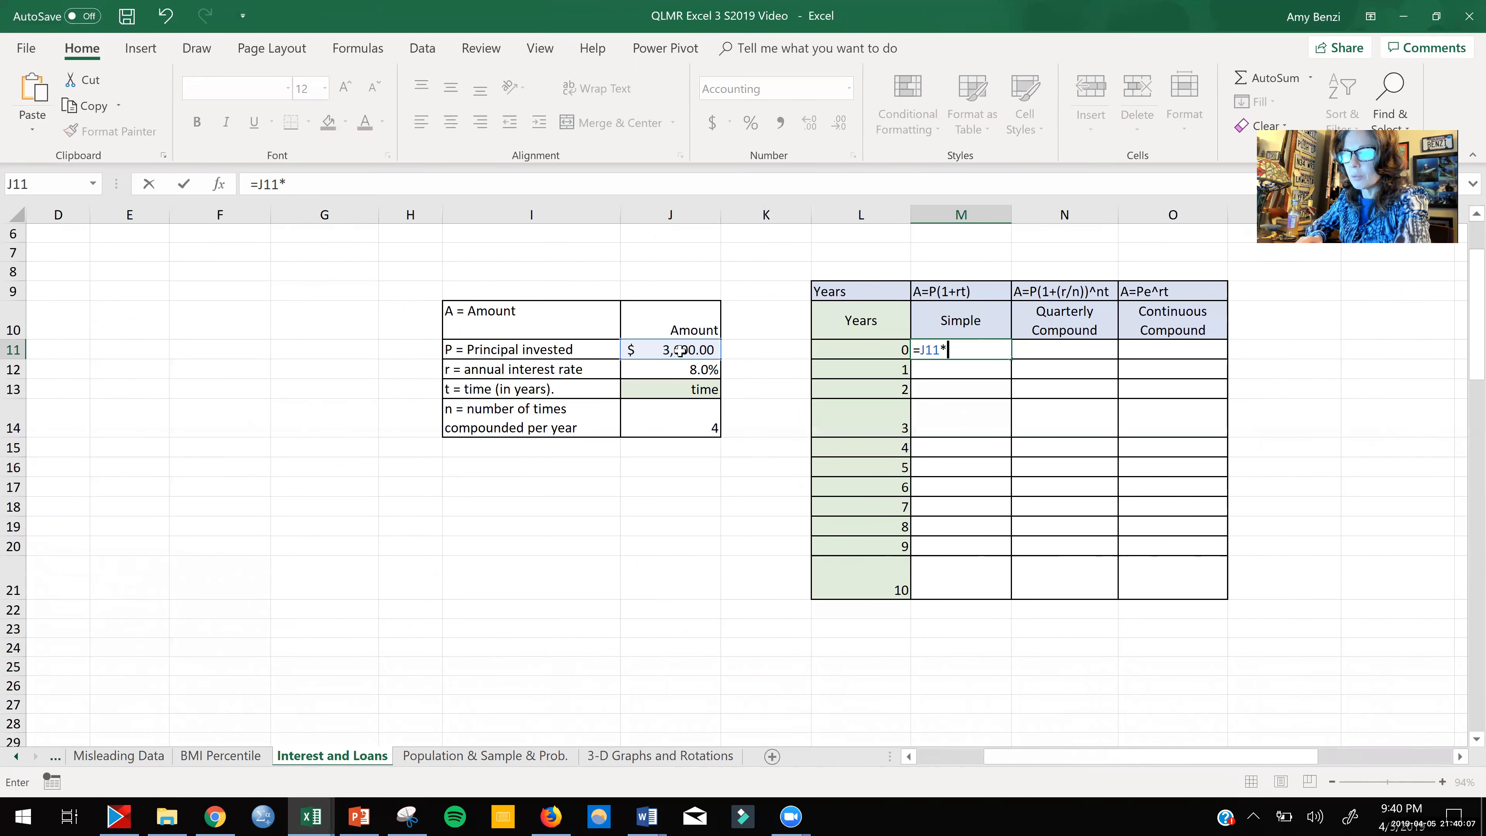
pyautogui.write('(')
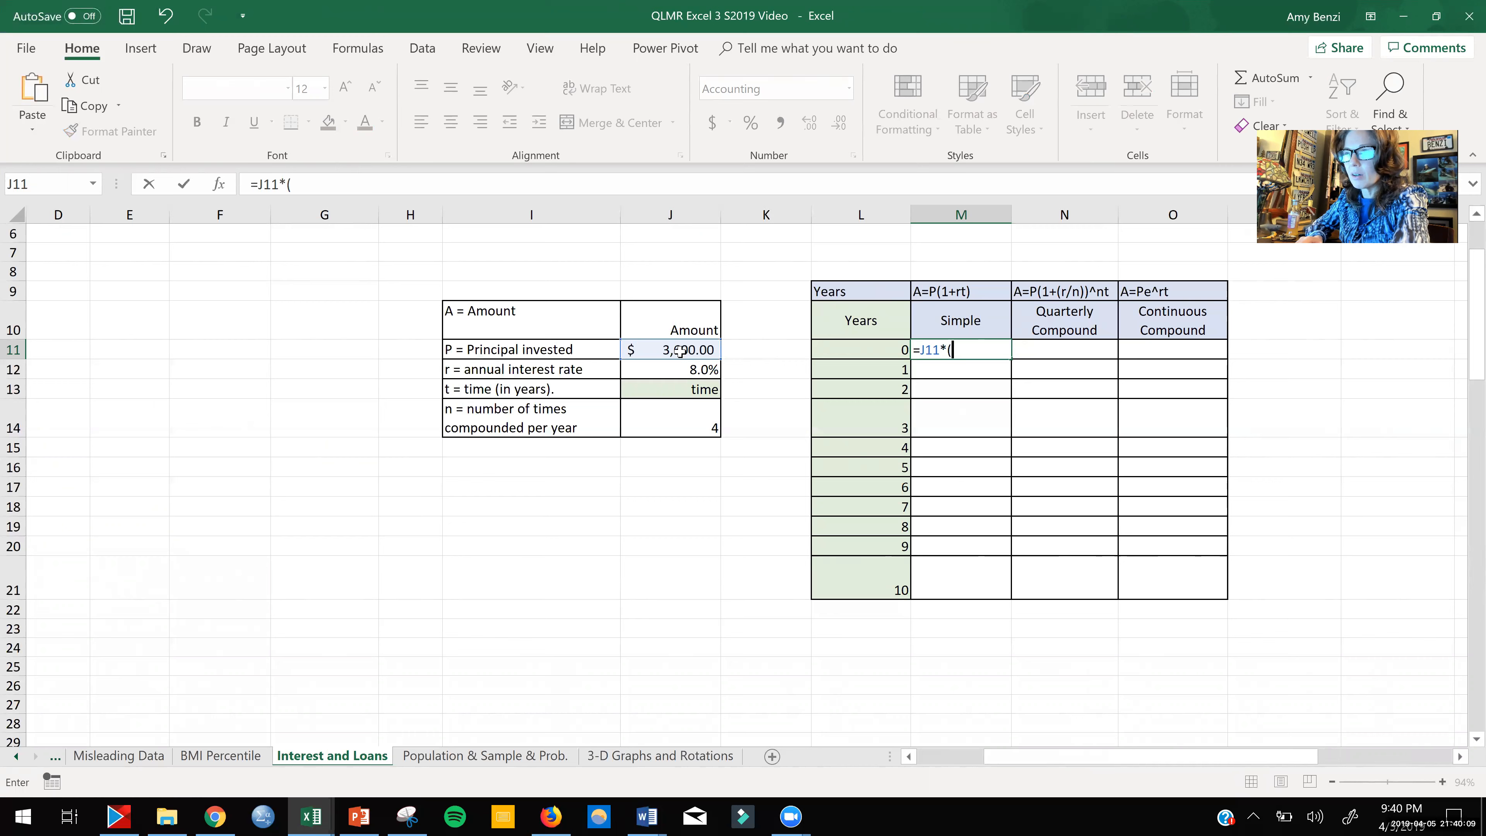
pyautogui.write('1+')
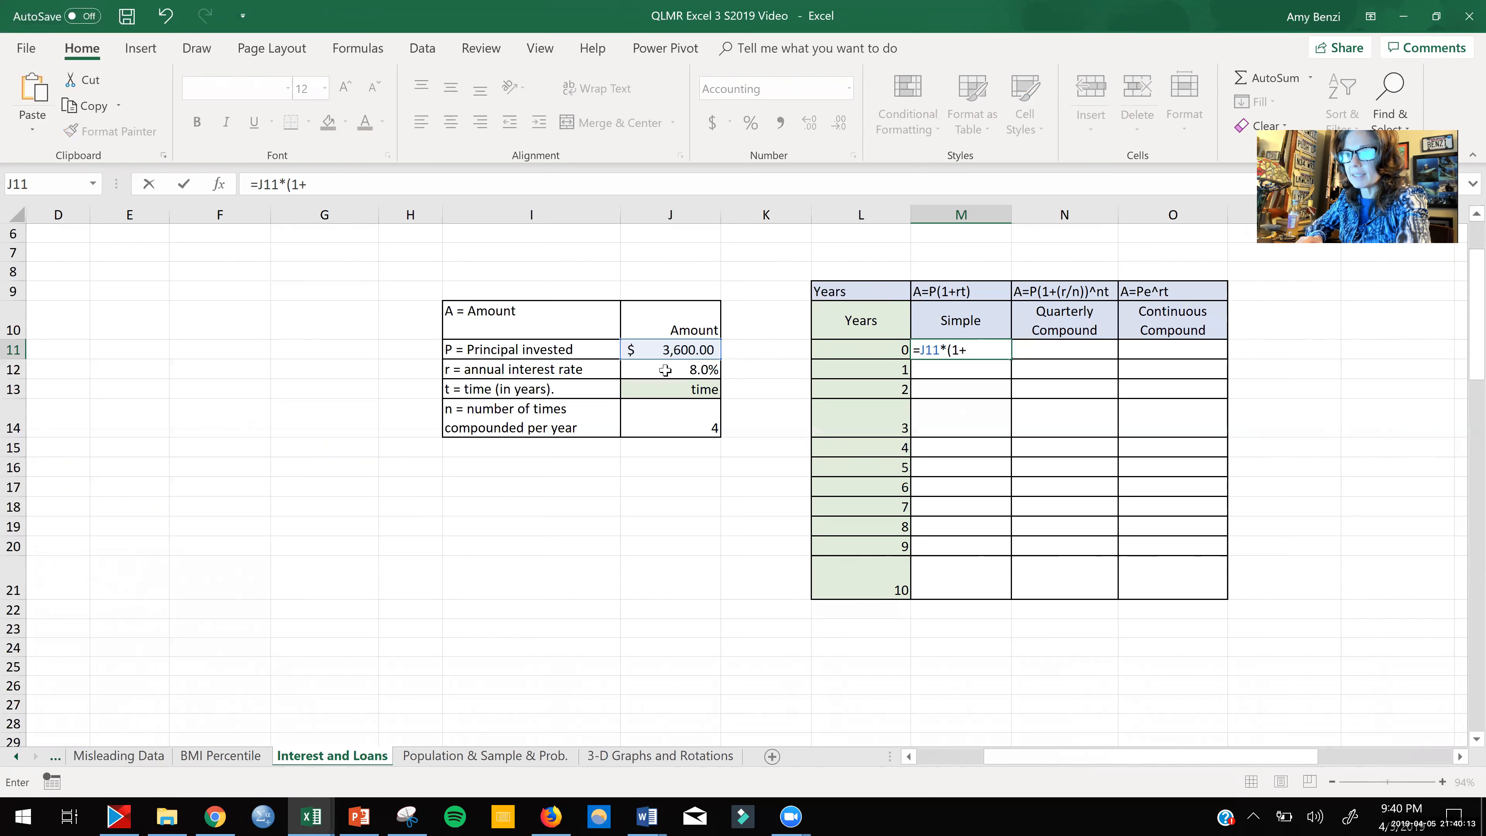
pyautogui.click(665, 370)
pyautogui.write('*')
pyautogui.click(832, 350)
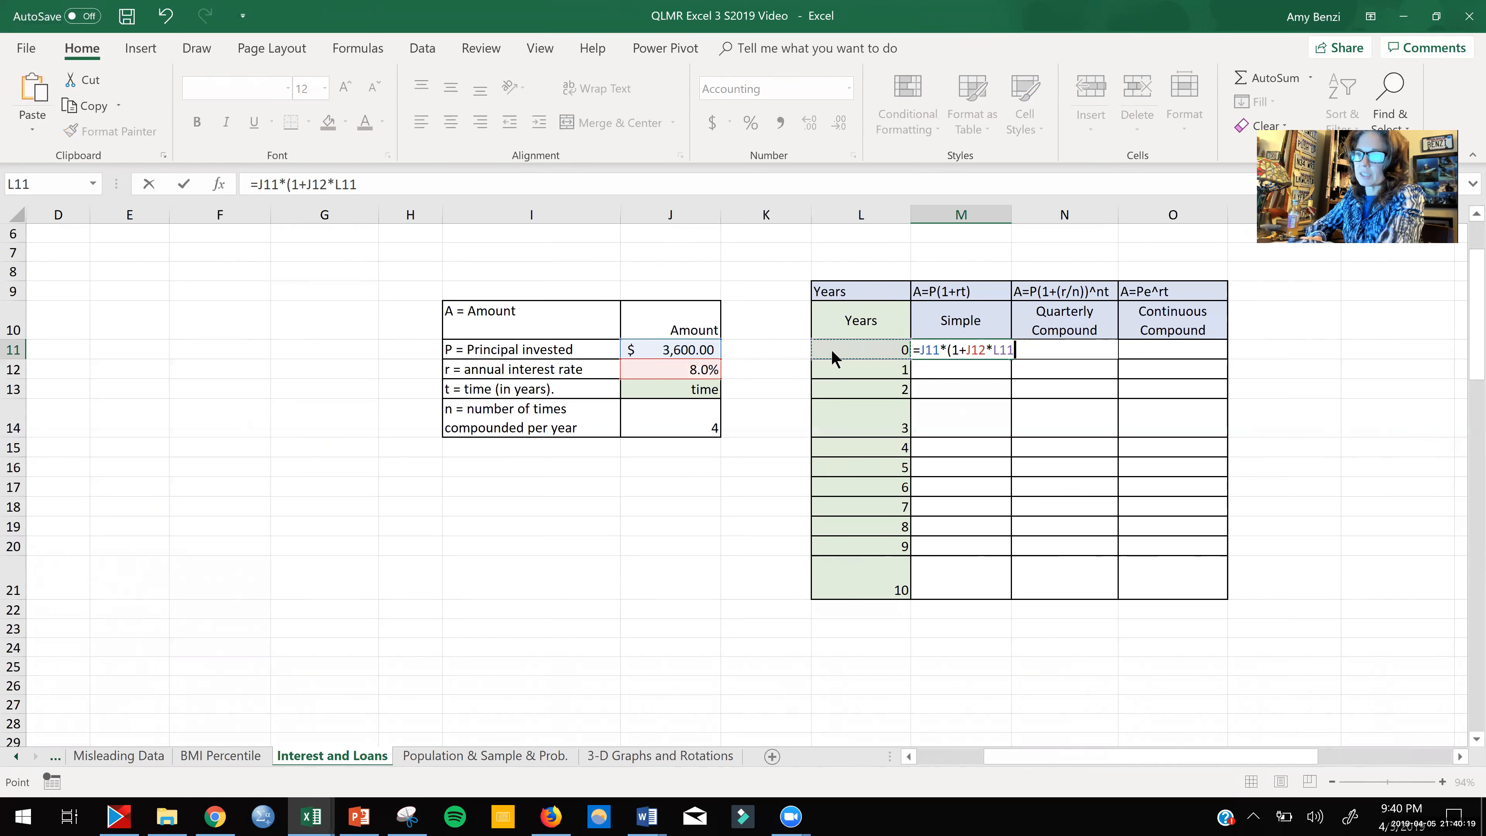
pyautogui.press('Return')
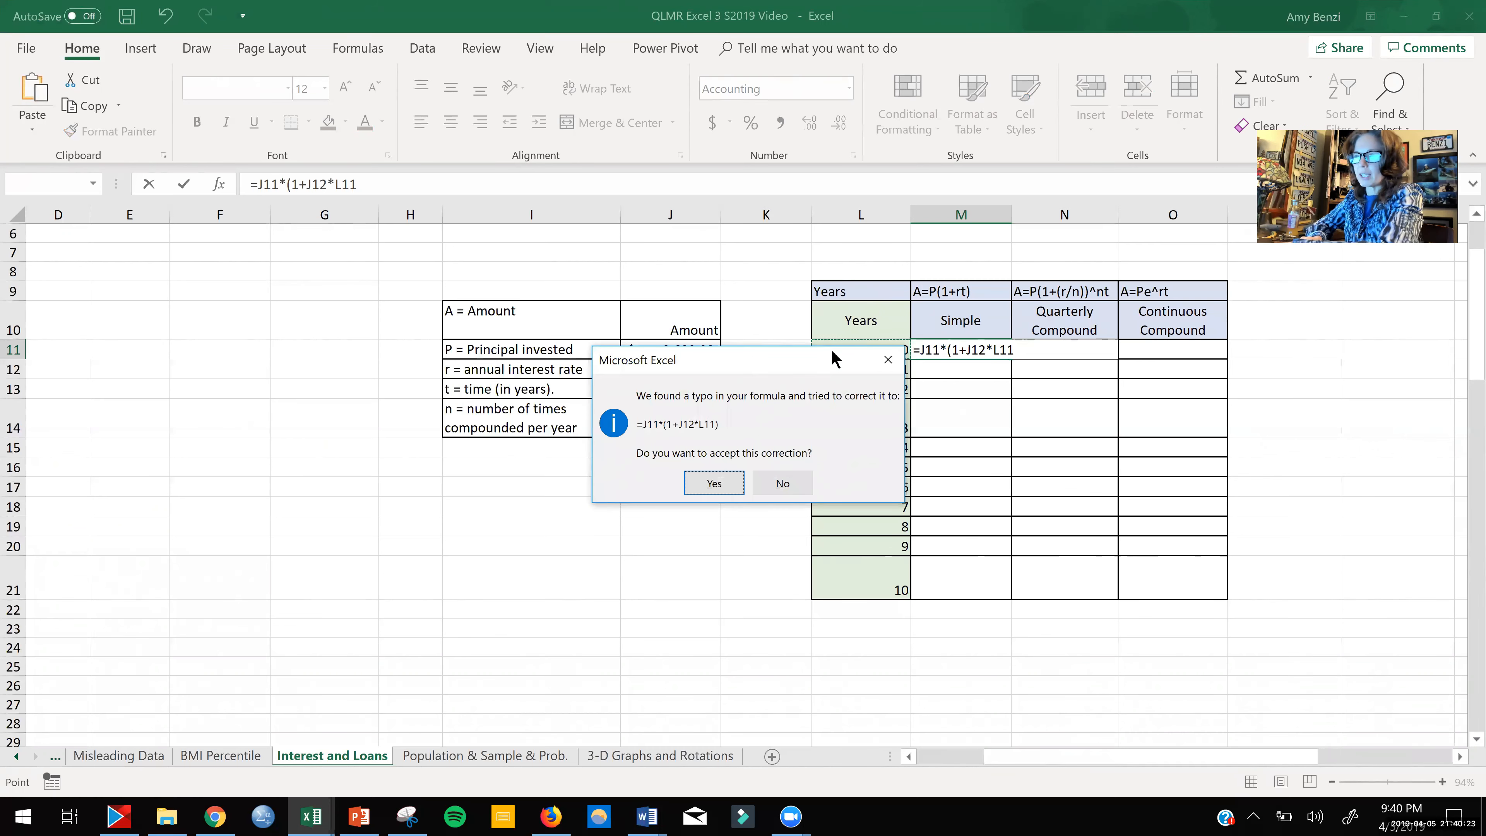
pyautogui.press('Return')
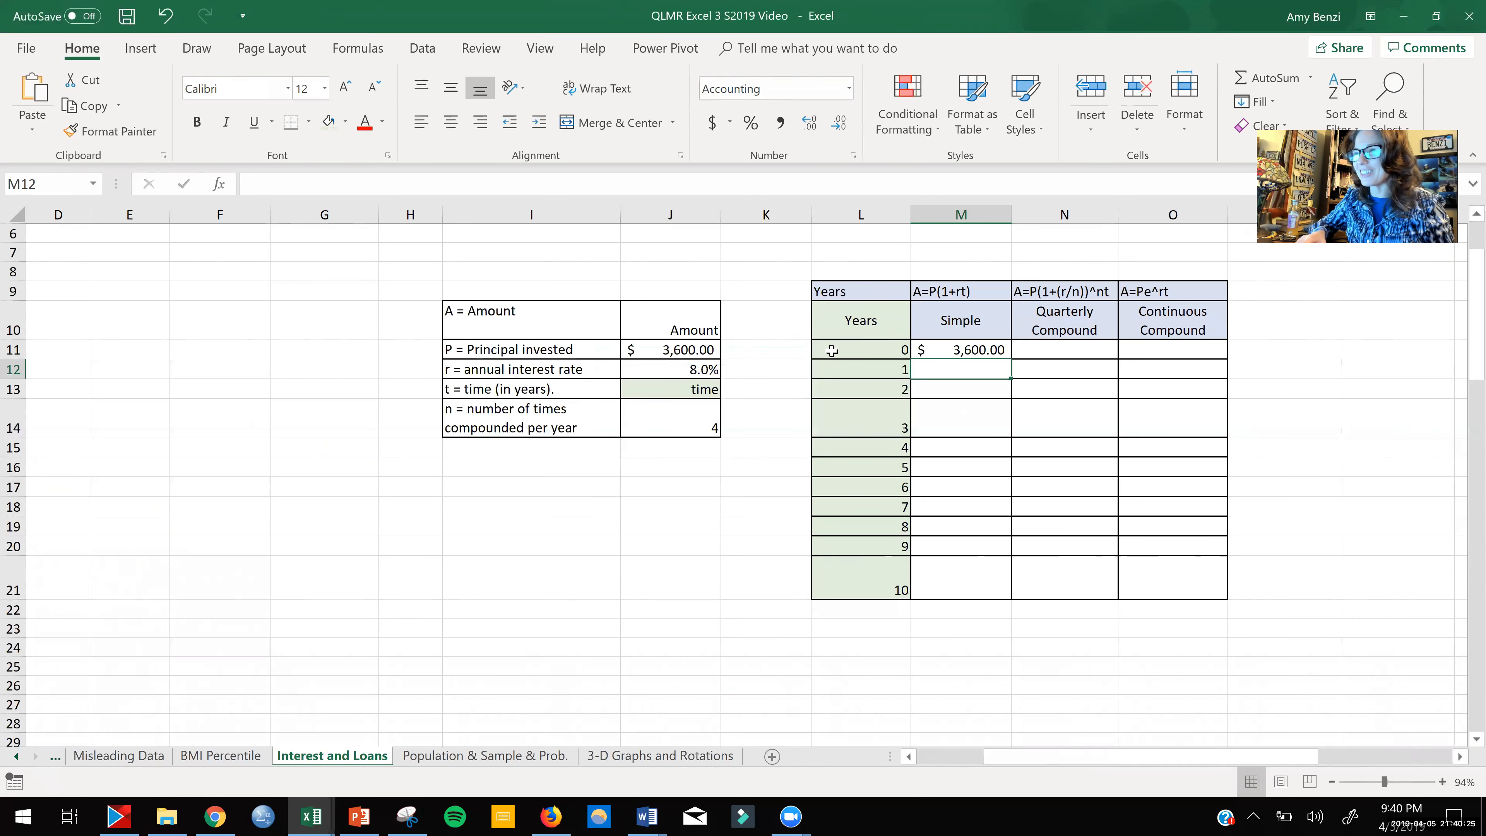
# Step: Fill the M11 formula down the Simple column to year 10 and inspect the cell references in M11, M12 and M18
pyautogui.click(960, 351)
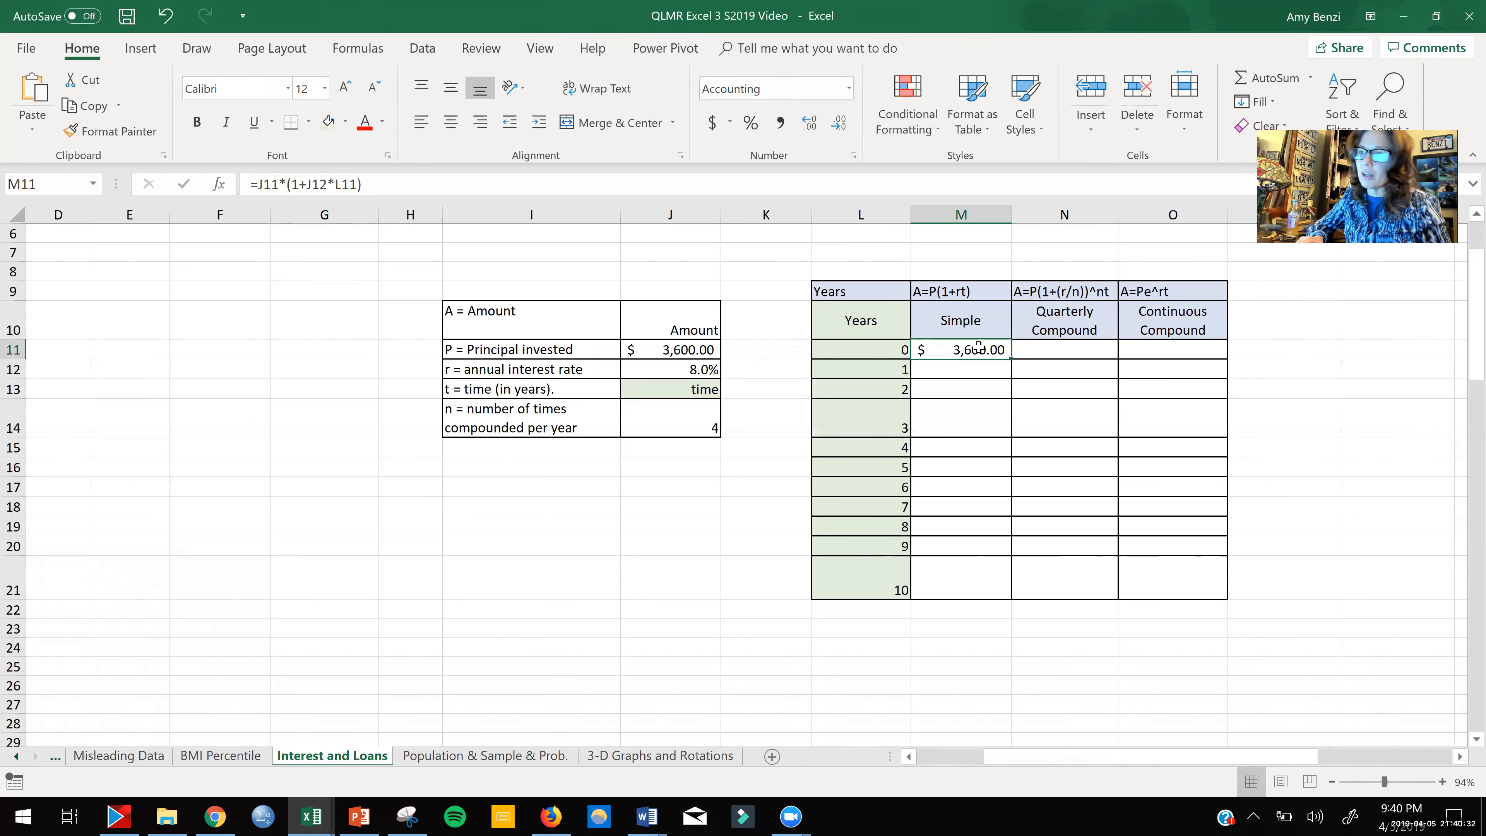
pyautogui.doubleClick(1007, 359)
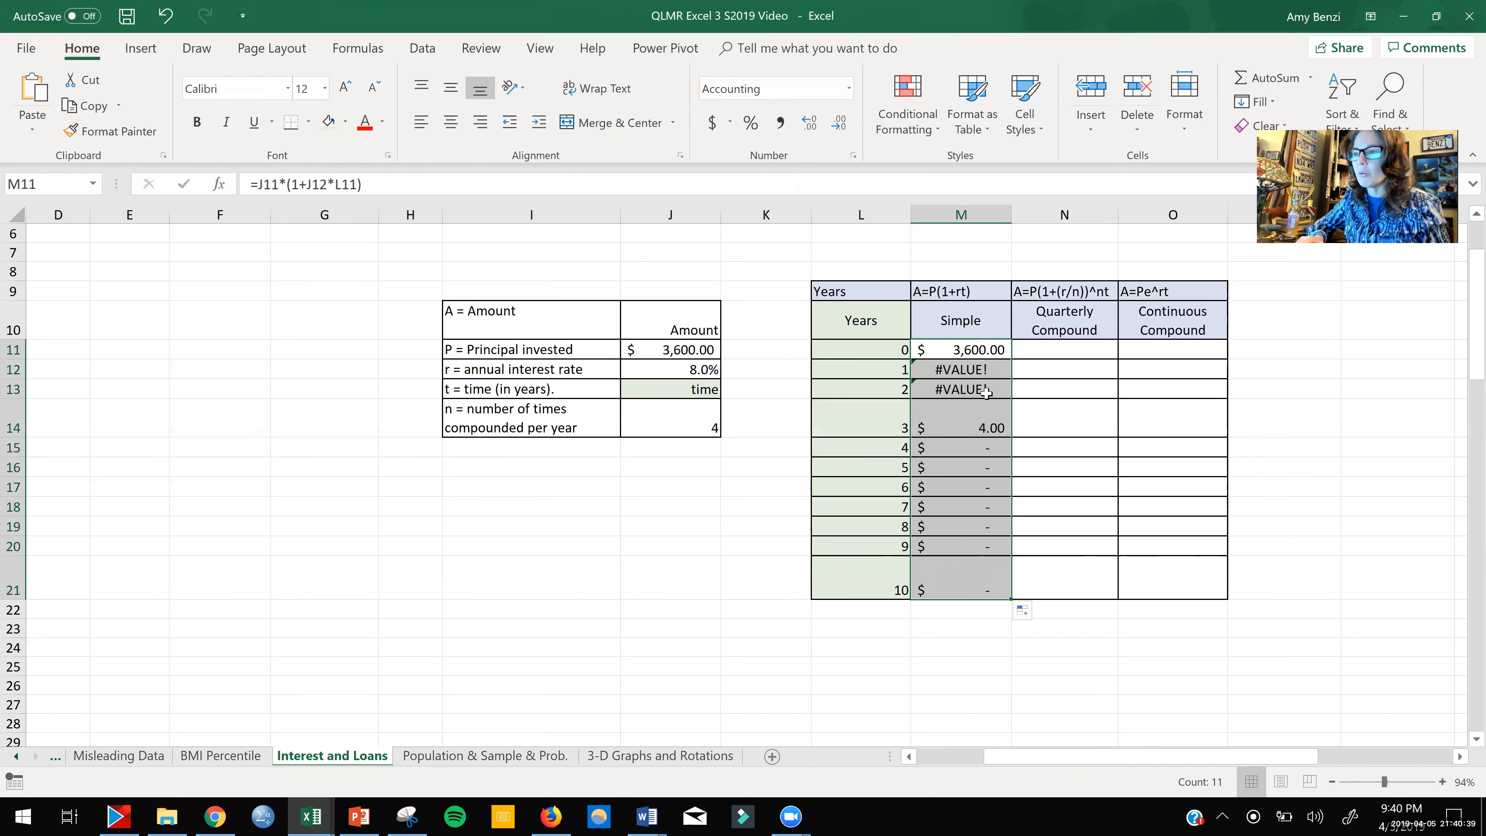
pyautogui.doubleClick(973, 350)
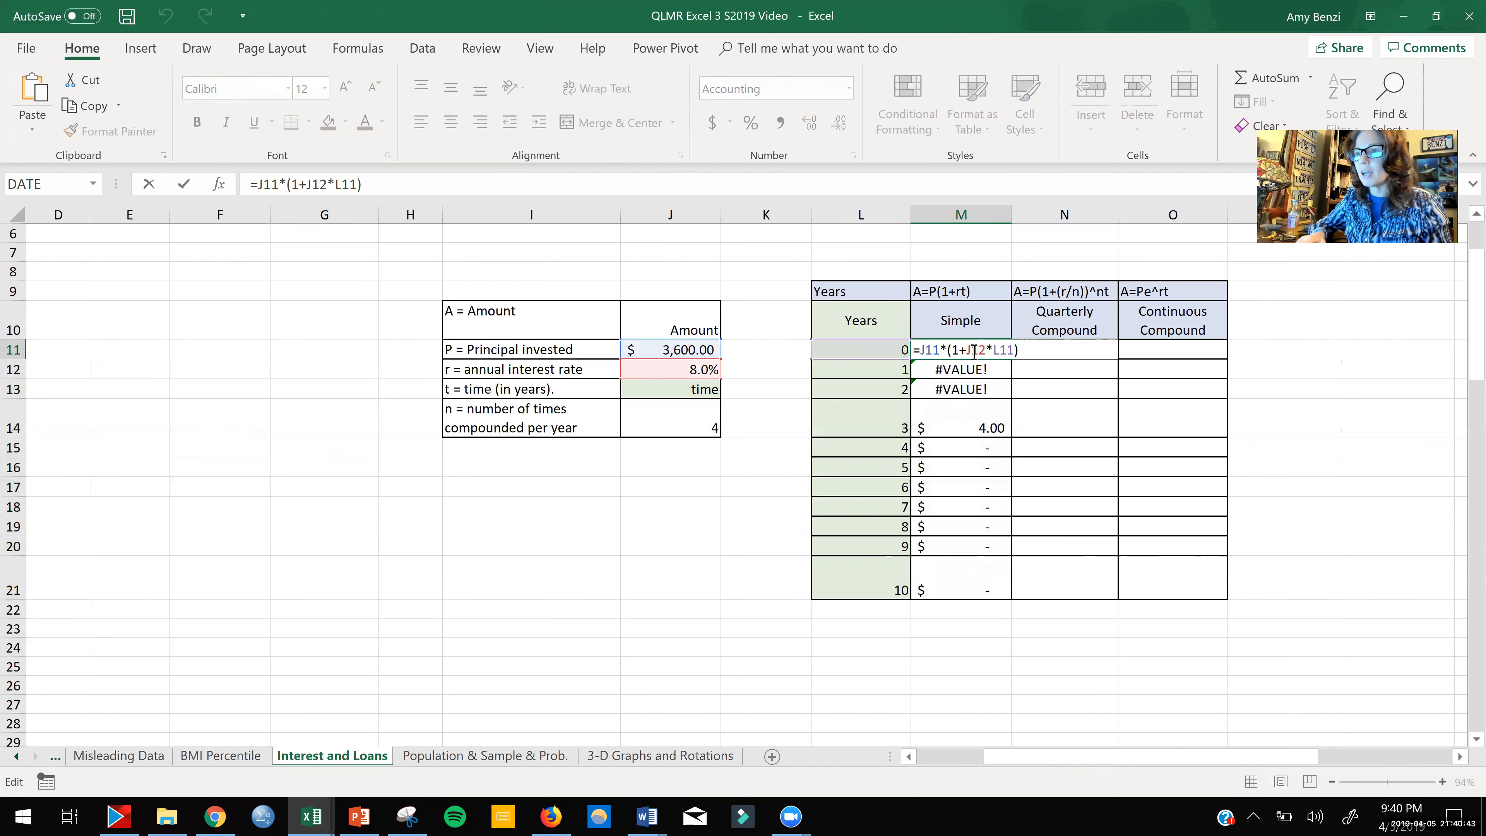
pyautogui.click(918, 350)
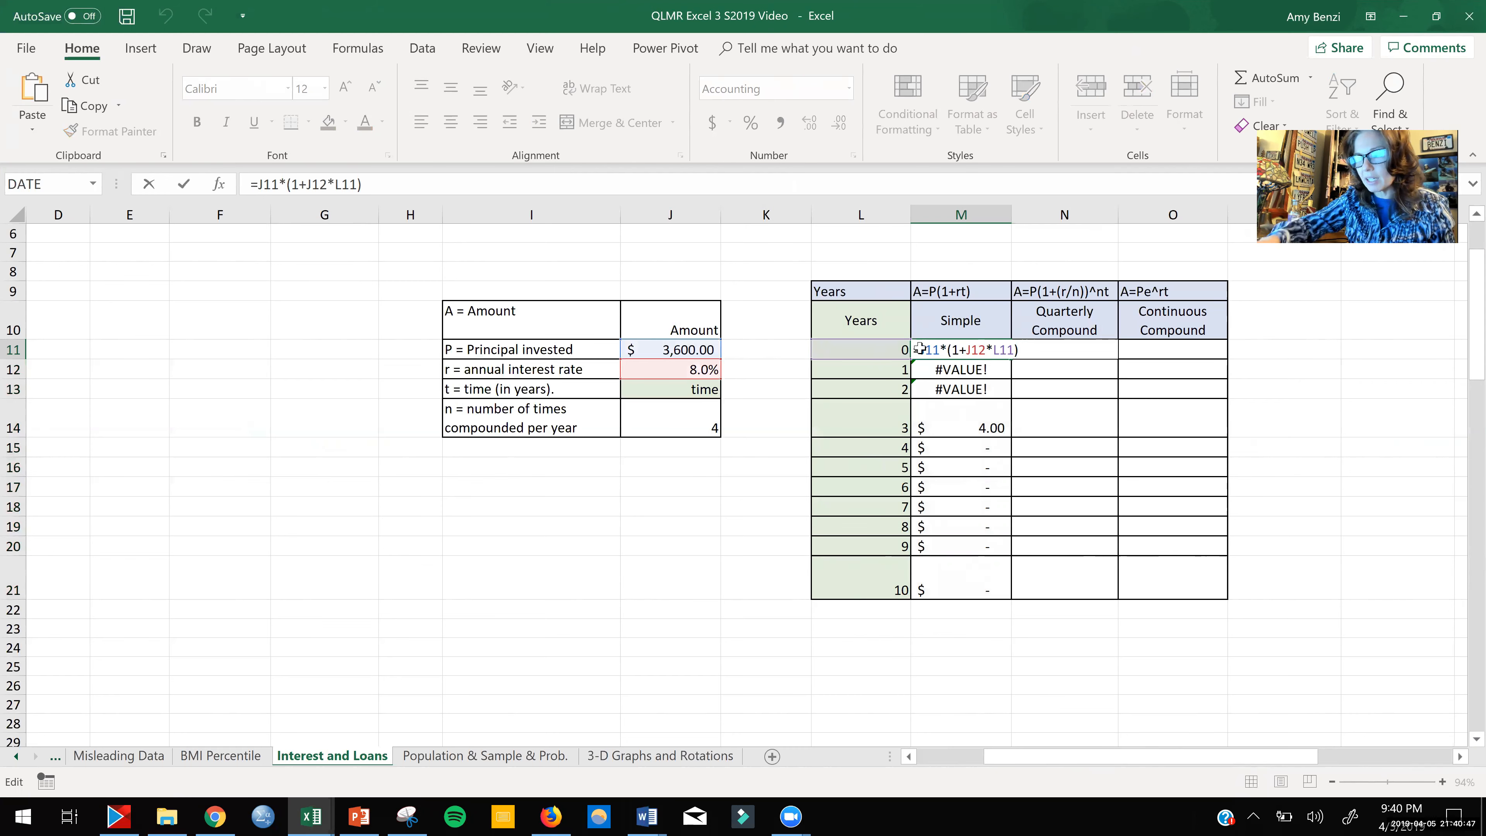
pyautogui.press('Return')
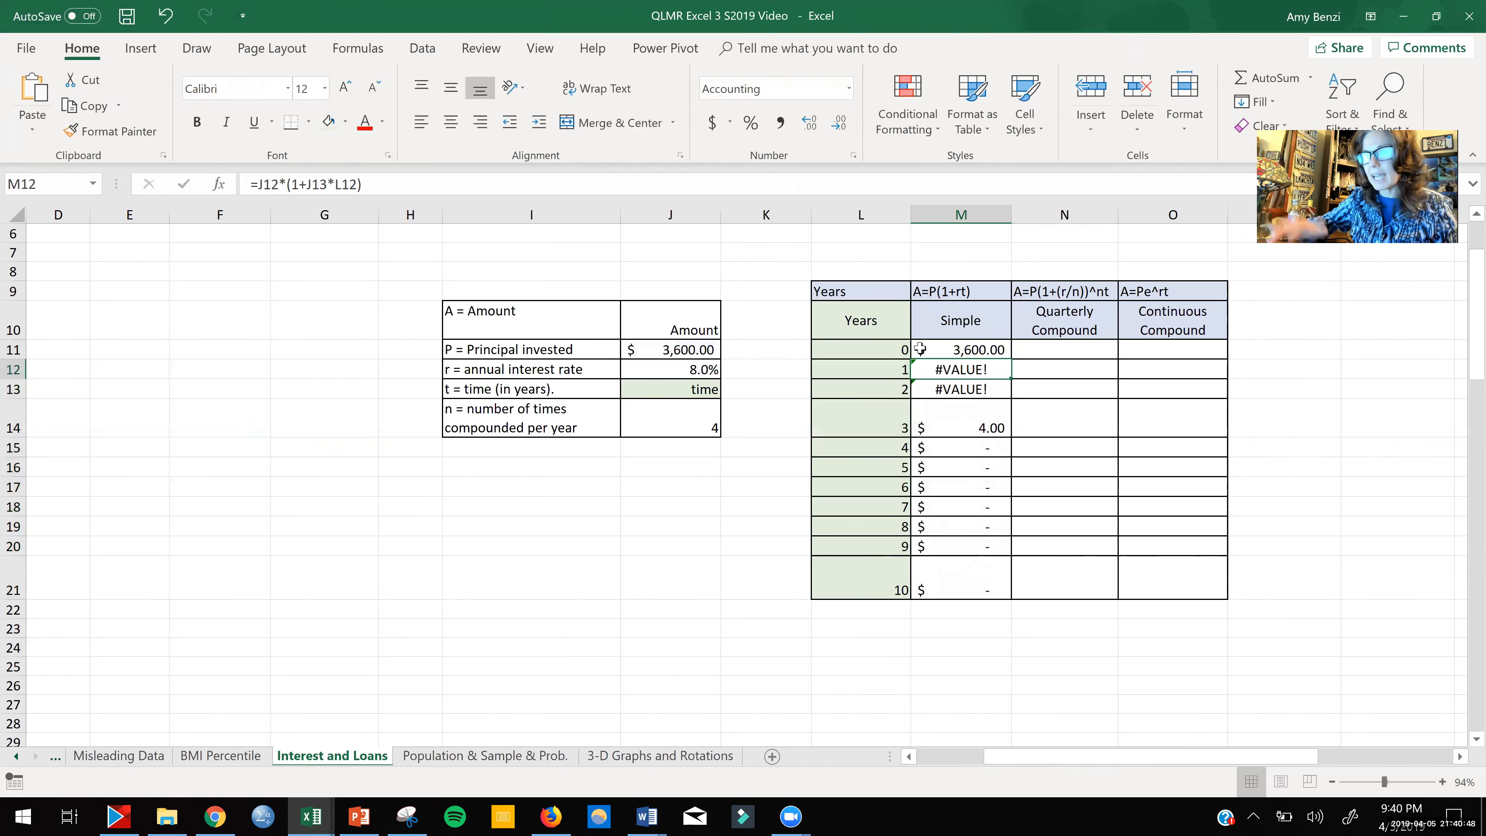
pyautogui.doubleClick(955, 370)
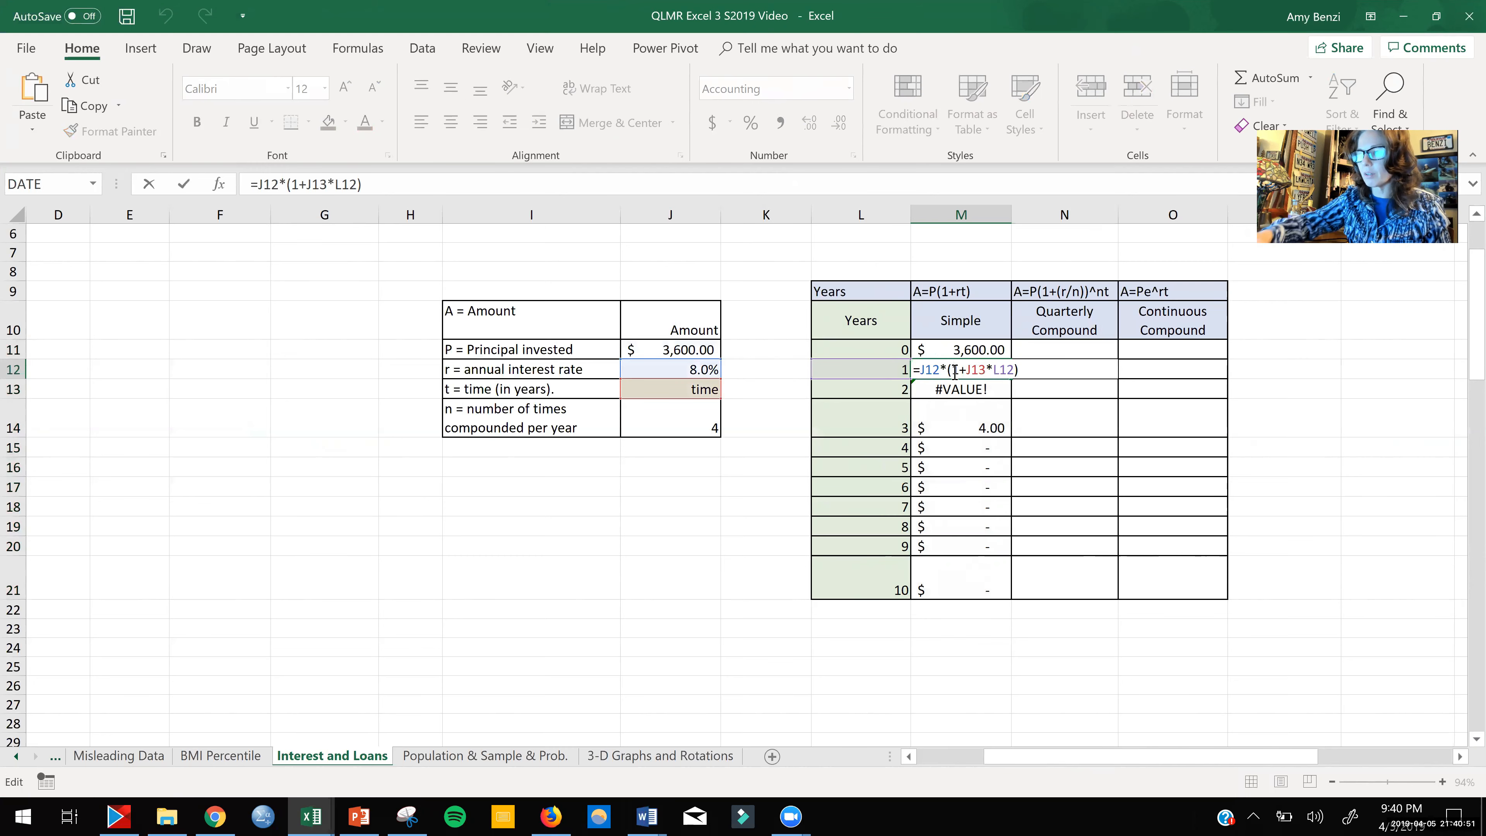
pyautogui.press('Return')
pyautogui.click(968, 511)
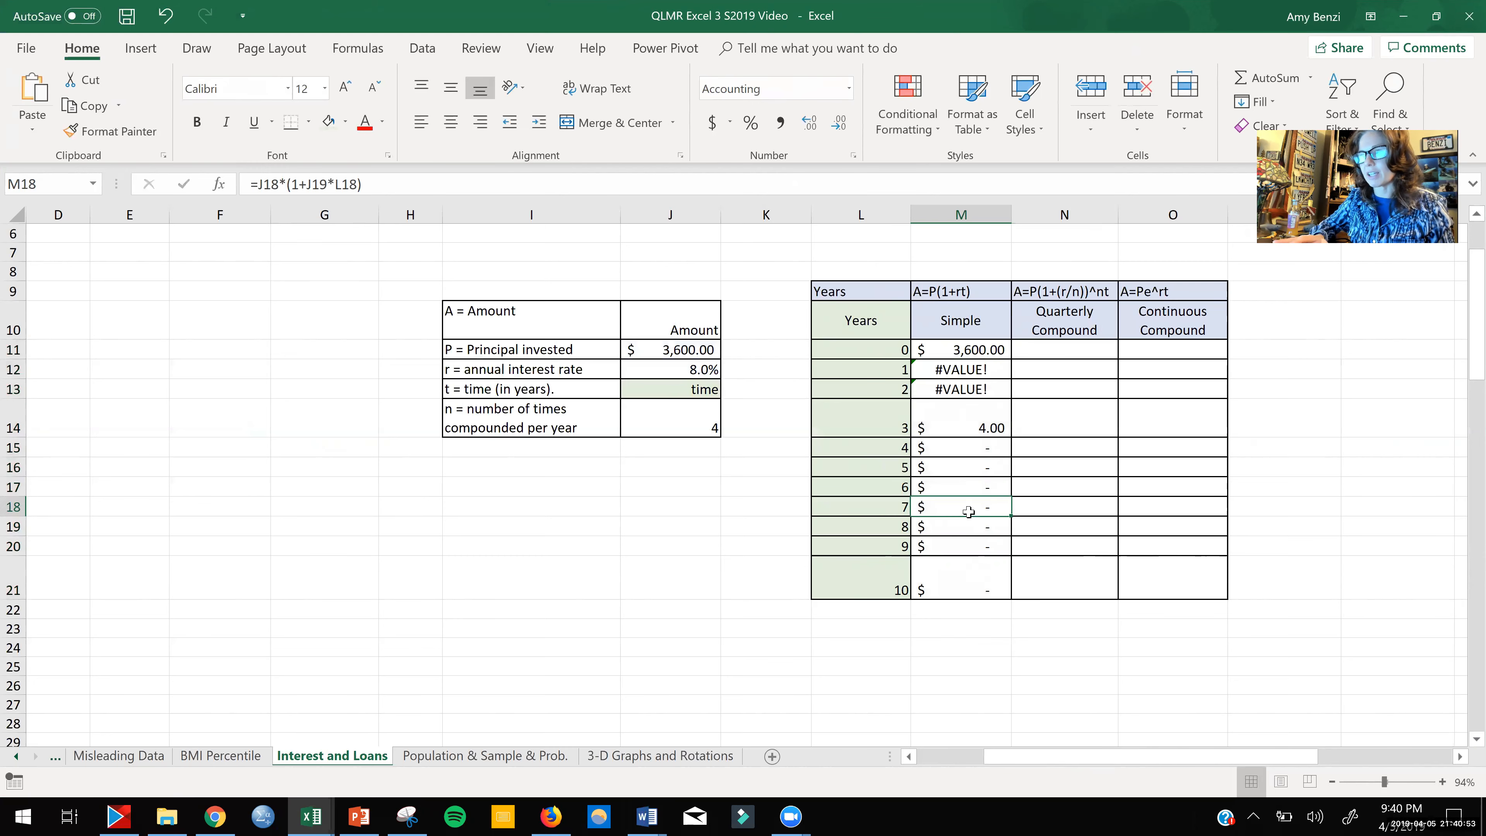
pyautogui.doubleClick(968, 510)
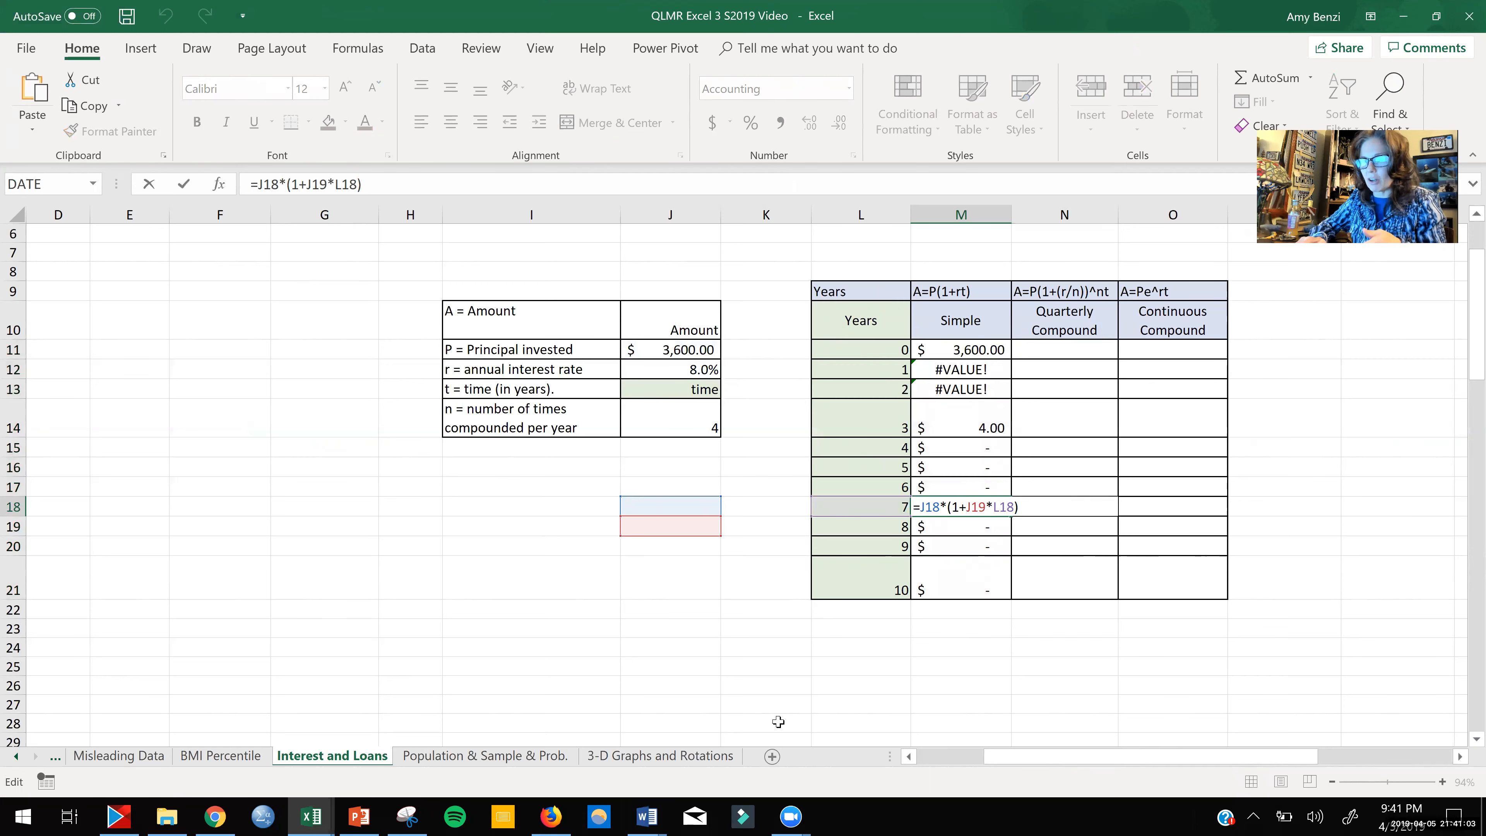
pyautogui.press('Return')
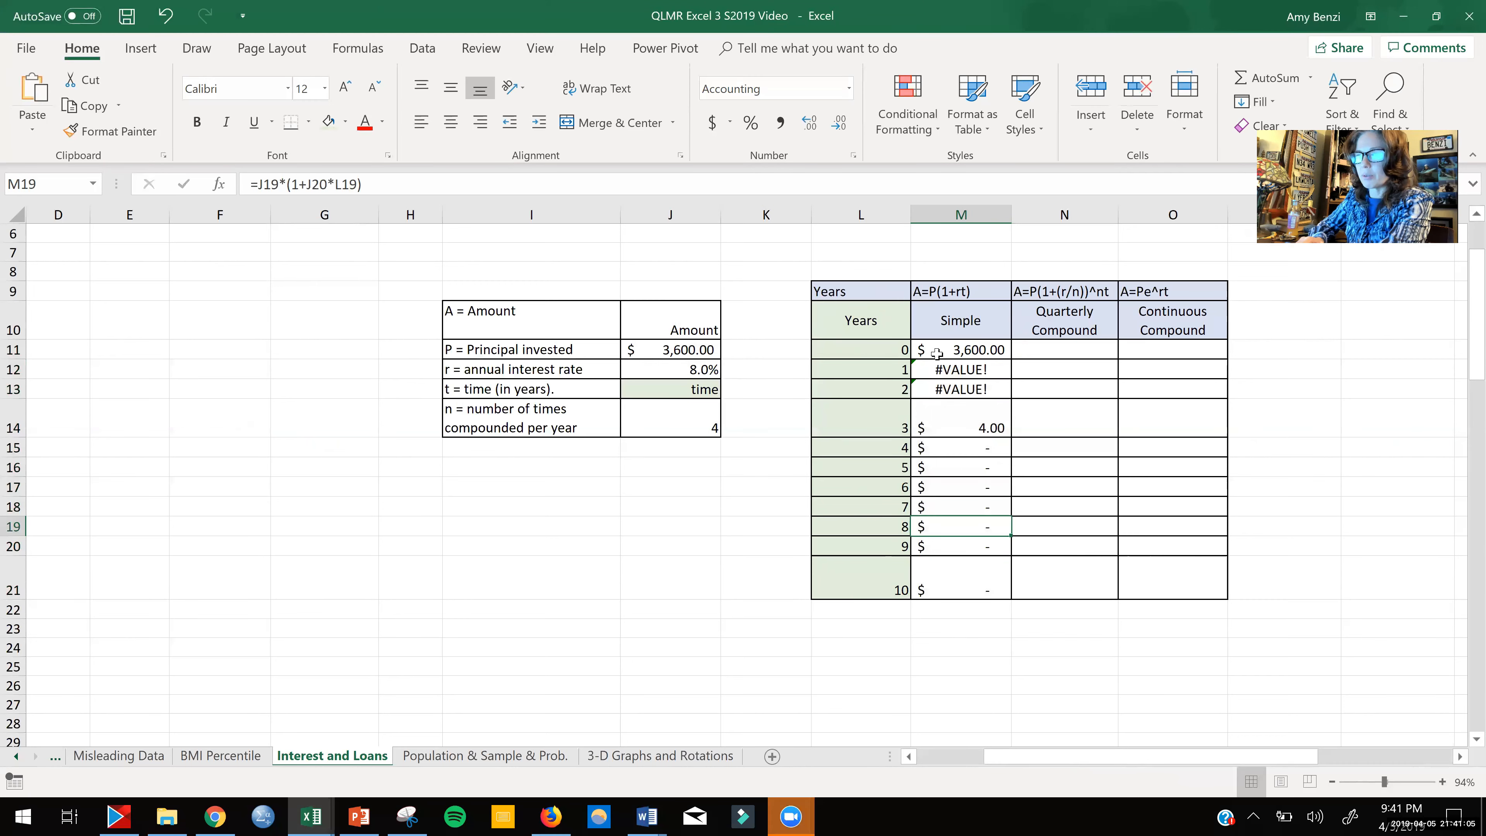
# Step: Make the principal and rate references in M11 absolute as =$J$11*(1+$J$12*L11) and fill the formula down to year 10
pyautogui.doubleClick(927, 349)
pyautogui.click(923, 350)
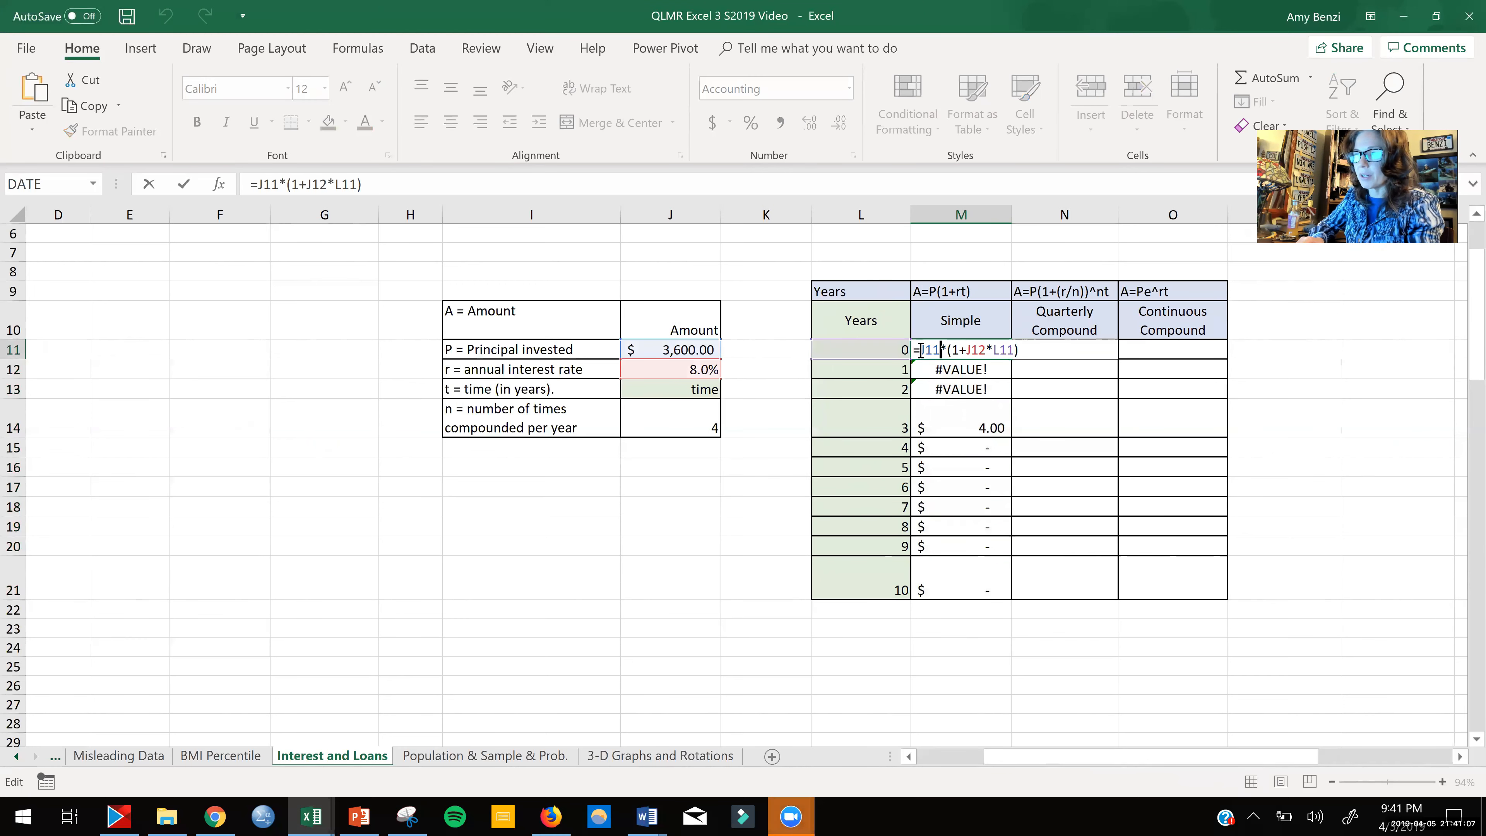
pyautogui.write('$')
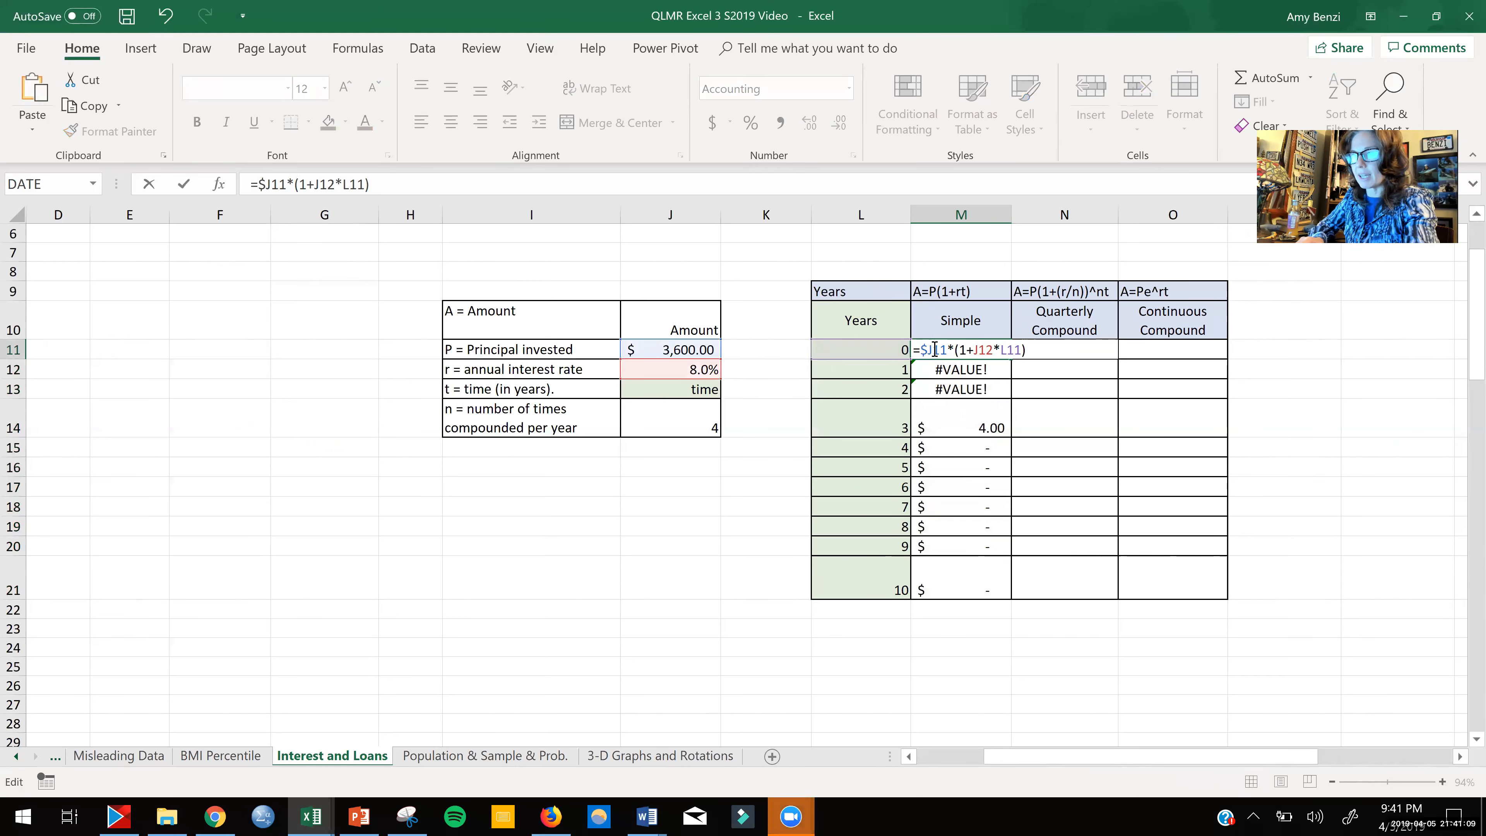
pyautogui.click(934, 349)
pyautogui.write('$')
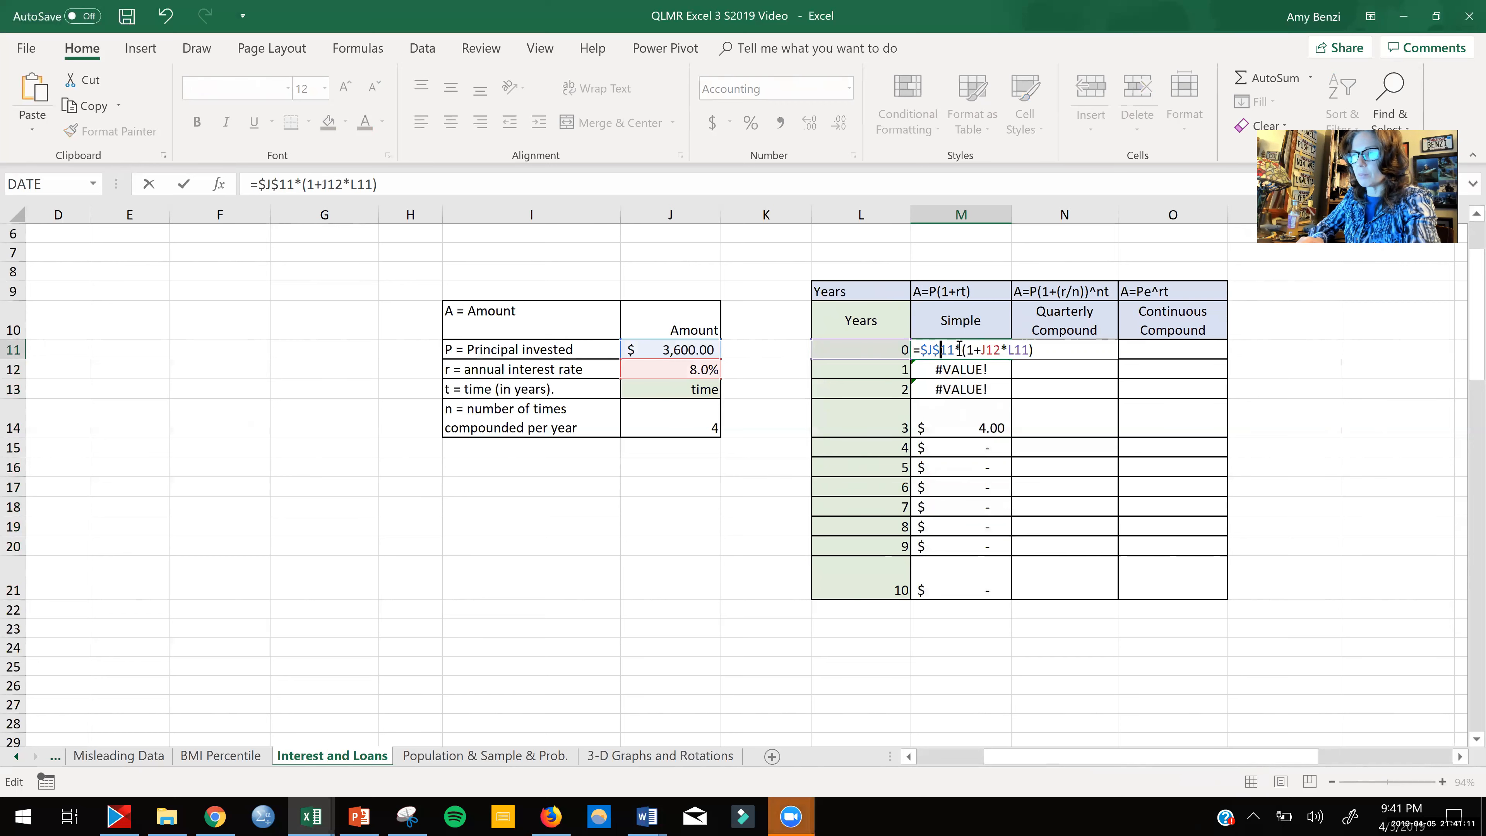
pyautogui.click(977, 350)
pyautogui.write('$')
pyautogui.click(991, 349)
pyautogui.write('$J$')
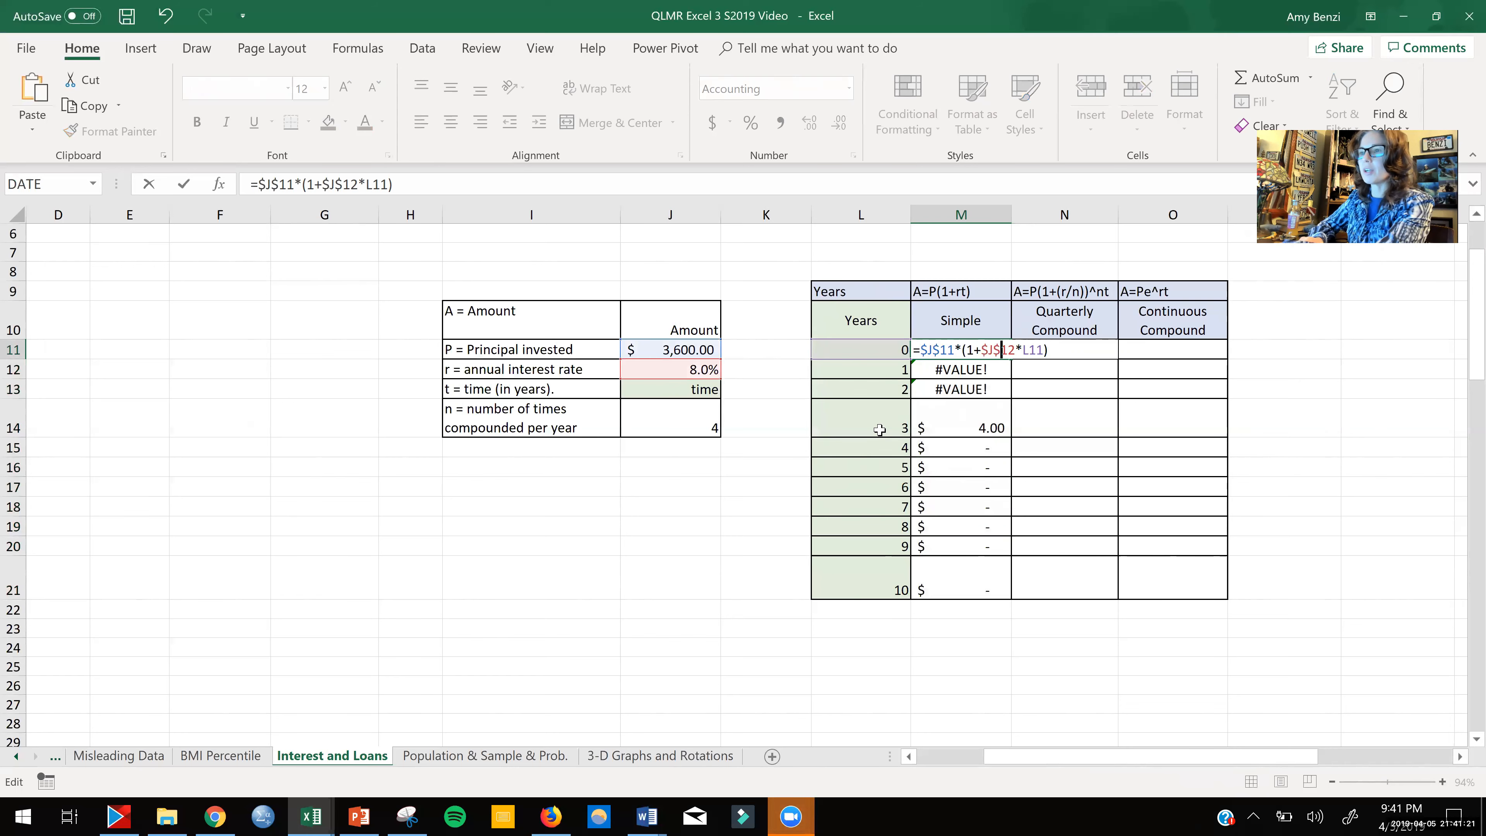
pyautogui.press('Return')
pyautogui.click(1004, 352)
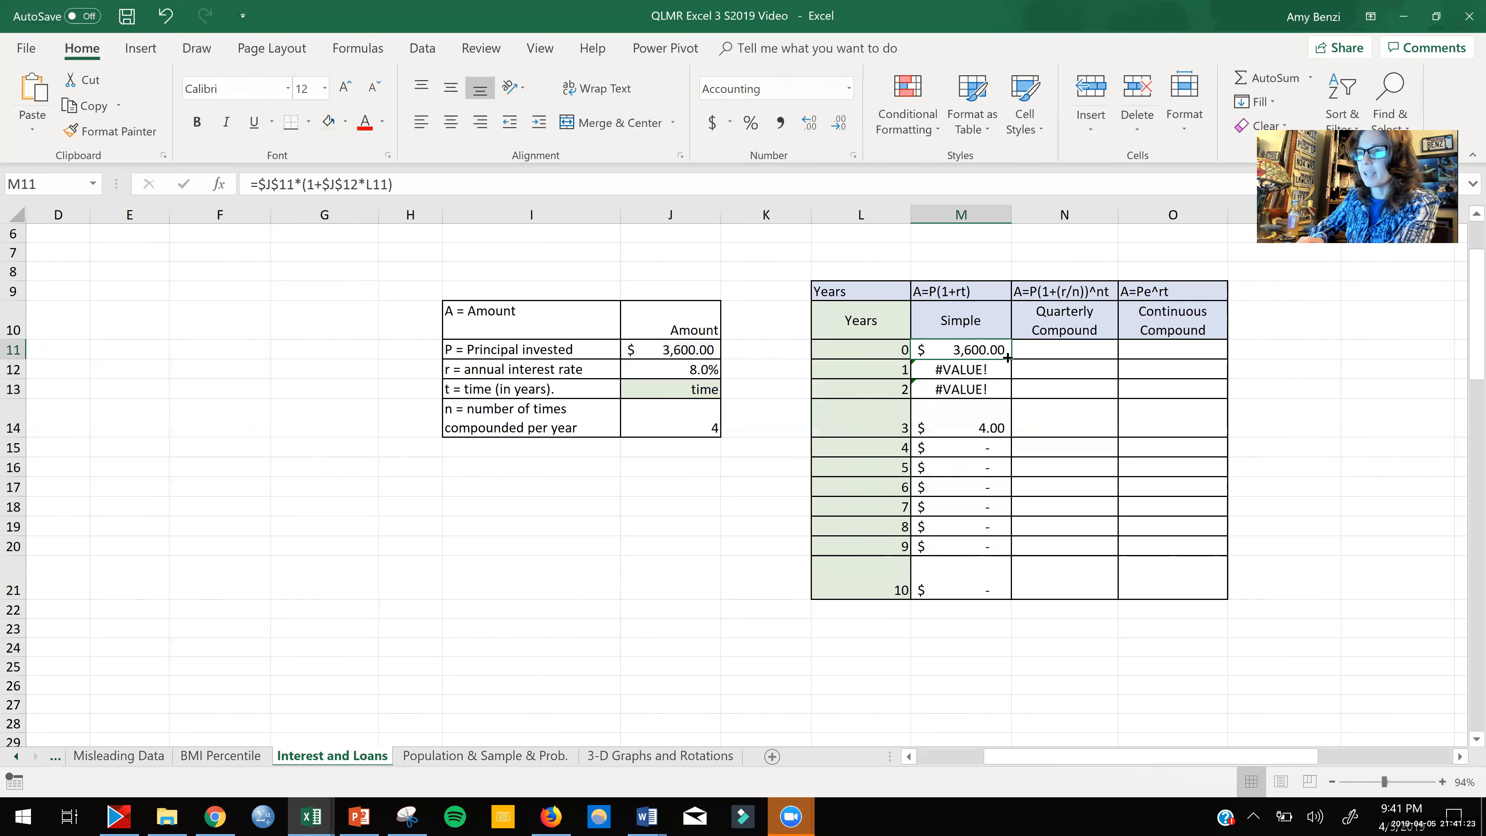
pyautogui.doubleClick(1008, 358)
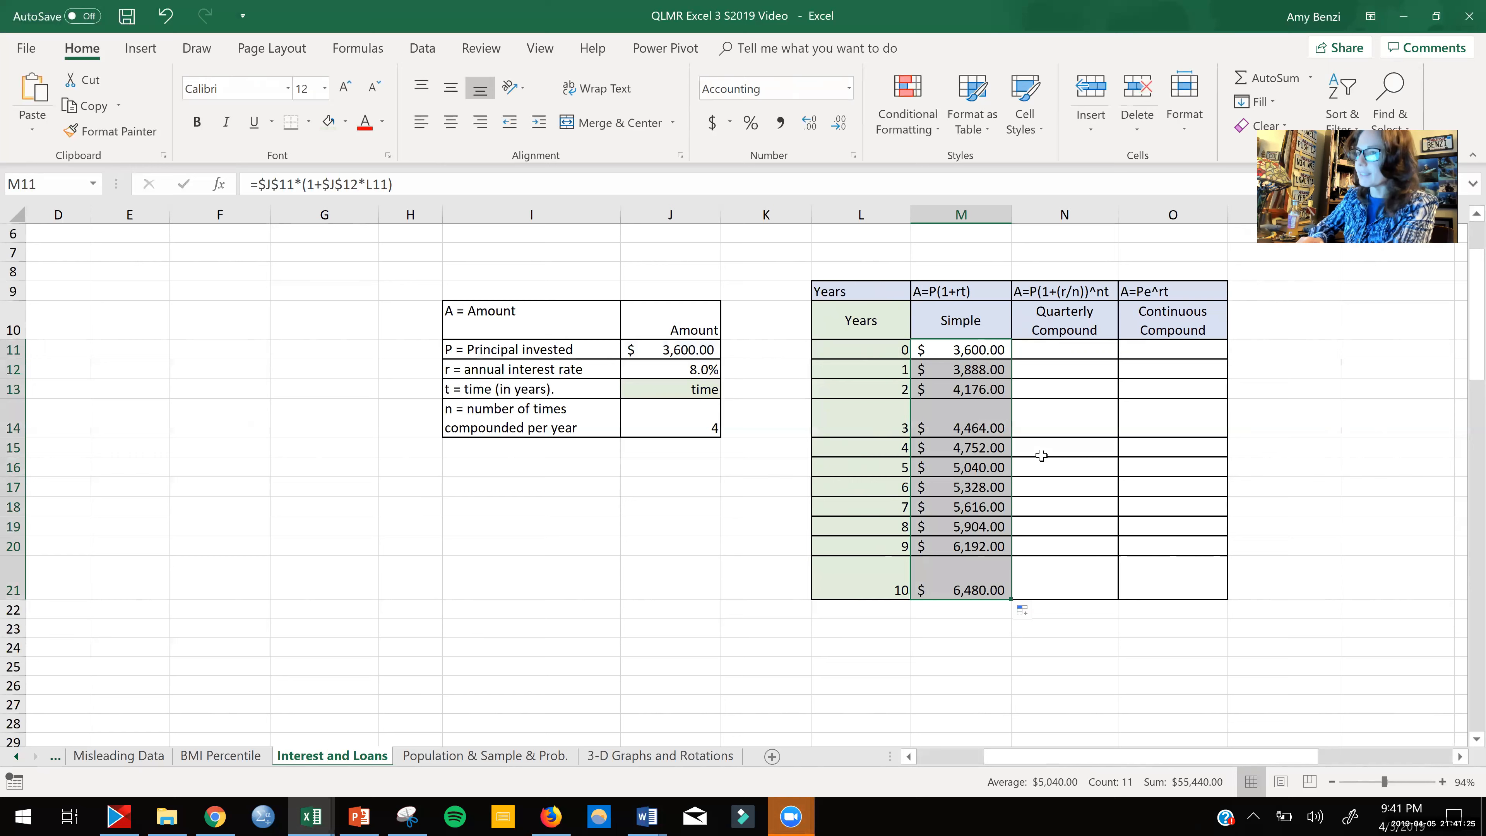
# Step: Set the annual interest rate in cell J12 to 3%
pyautogui.click(1041, 454)
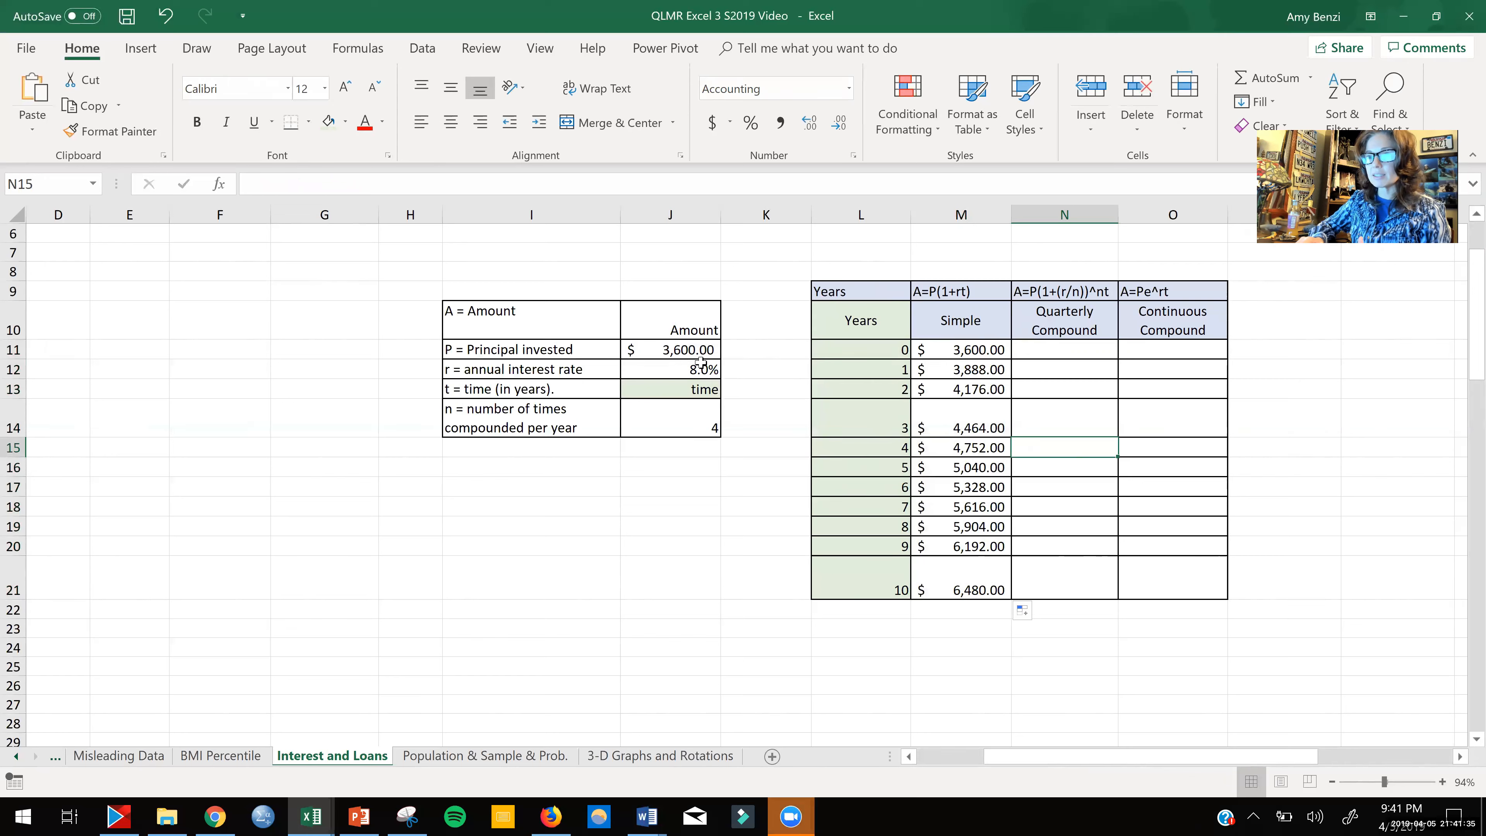
pyautogui.doubleClick(690, 369)
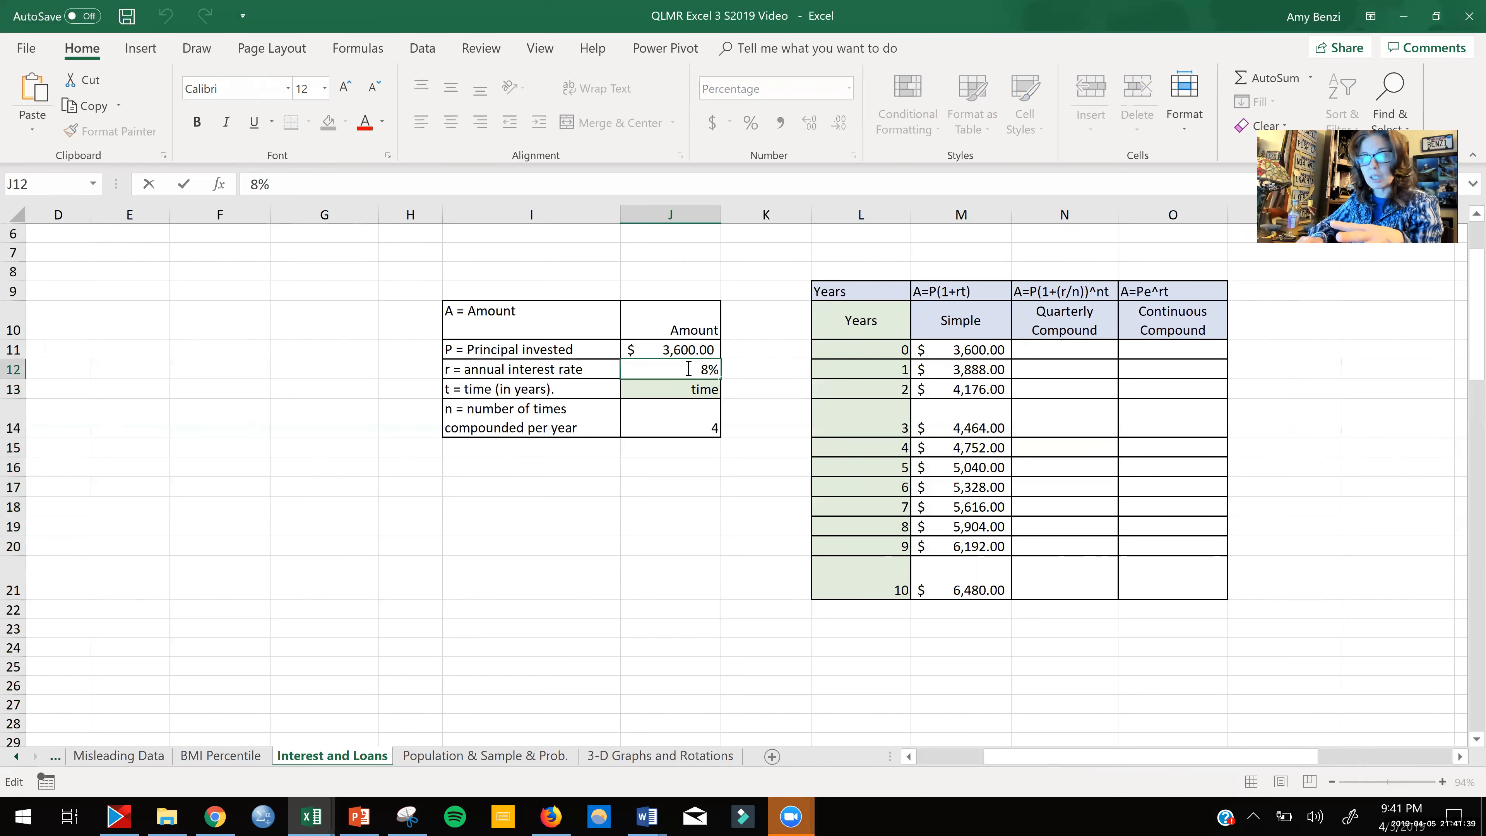
pyautogui.doubleClick(705, 369)
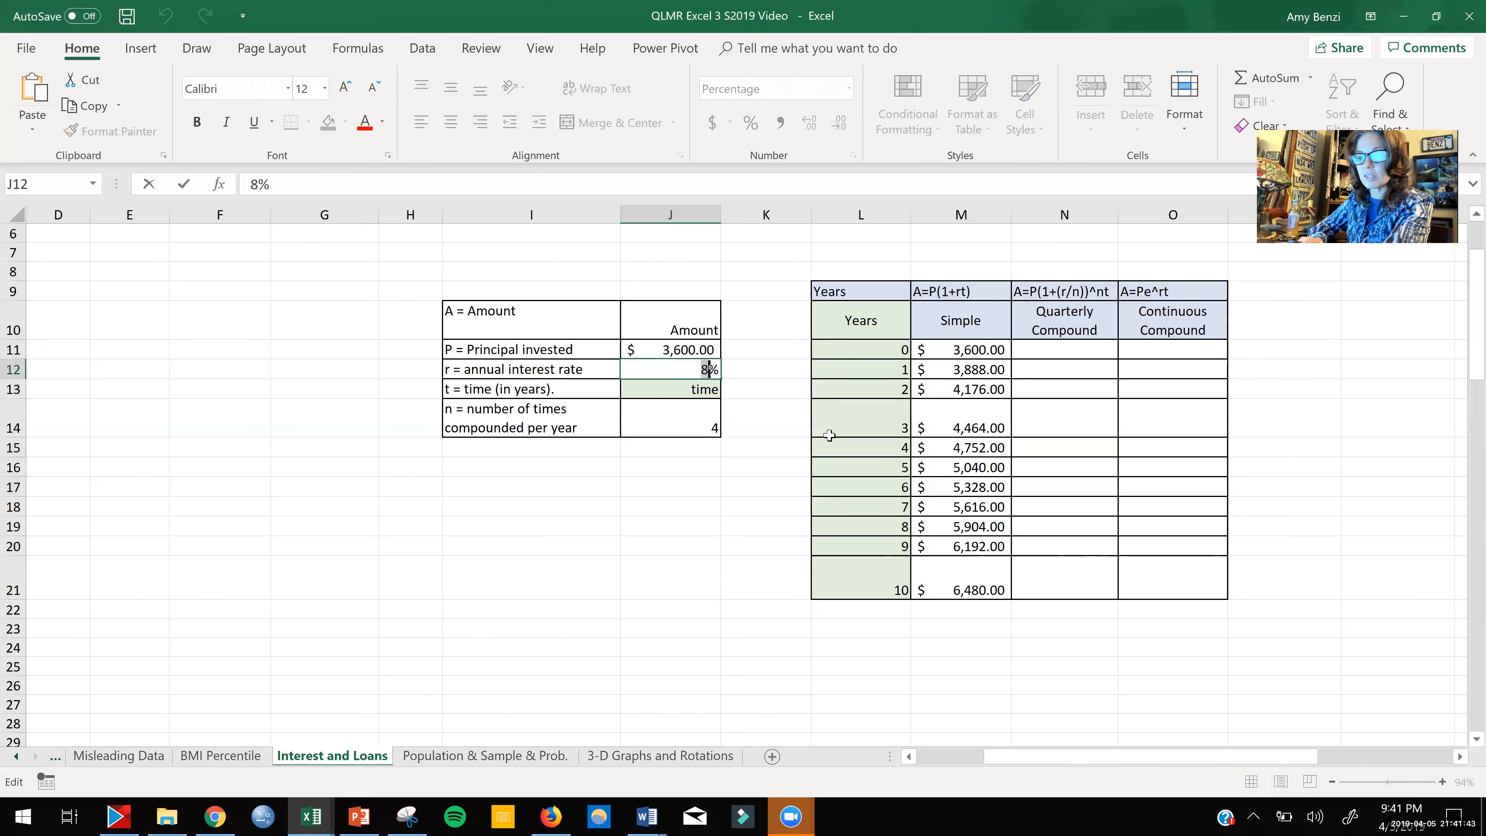
pyautogui.write('3')
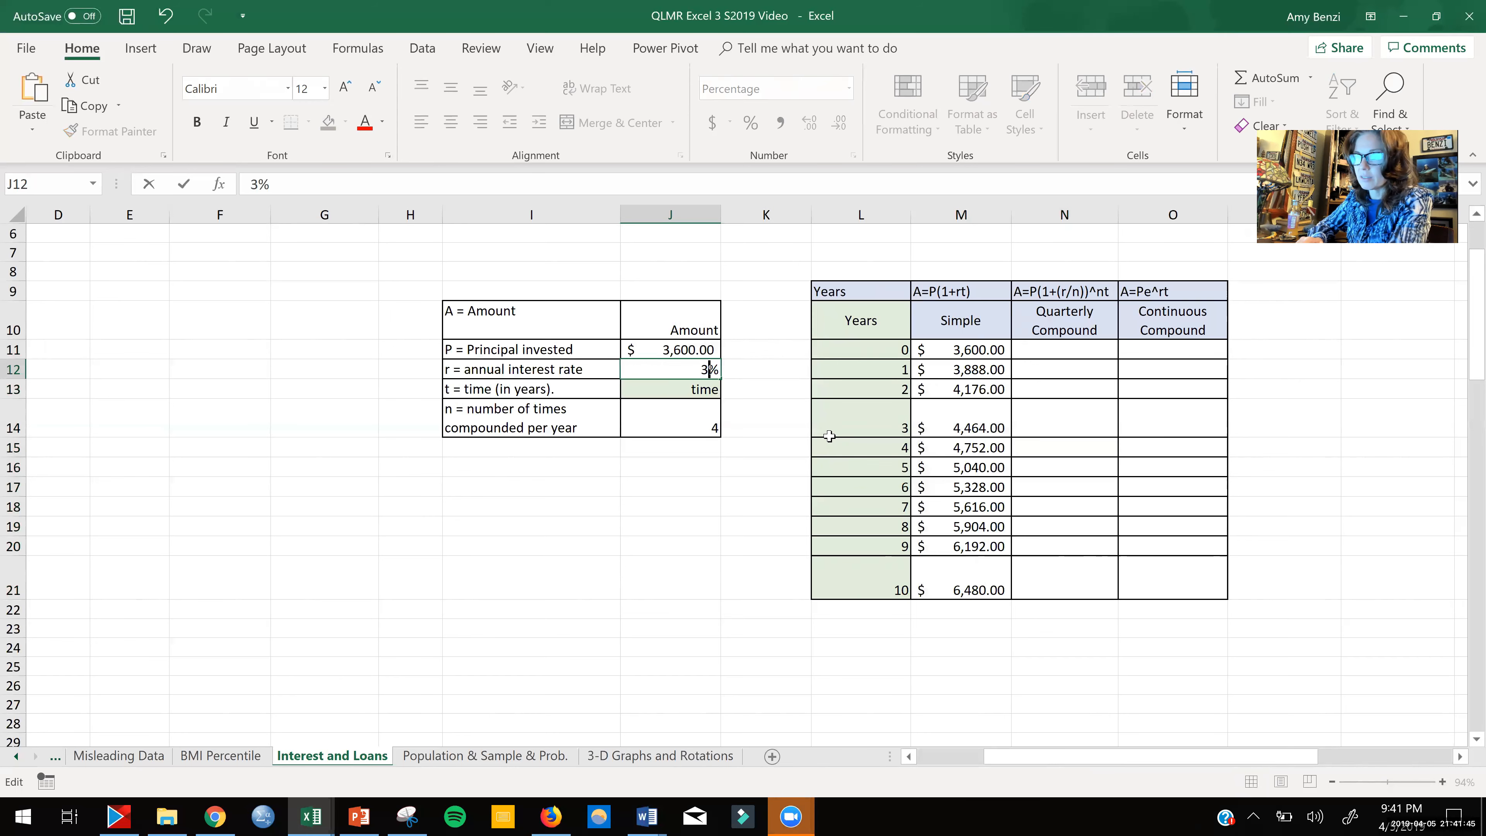
pyautogui.press('Return')
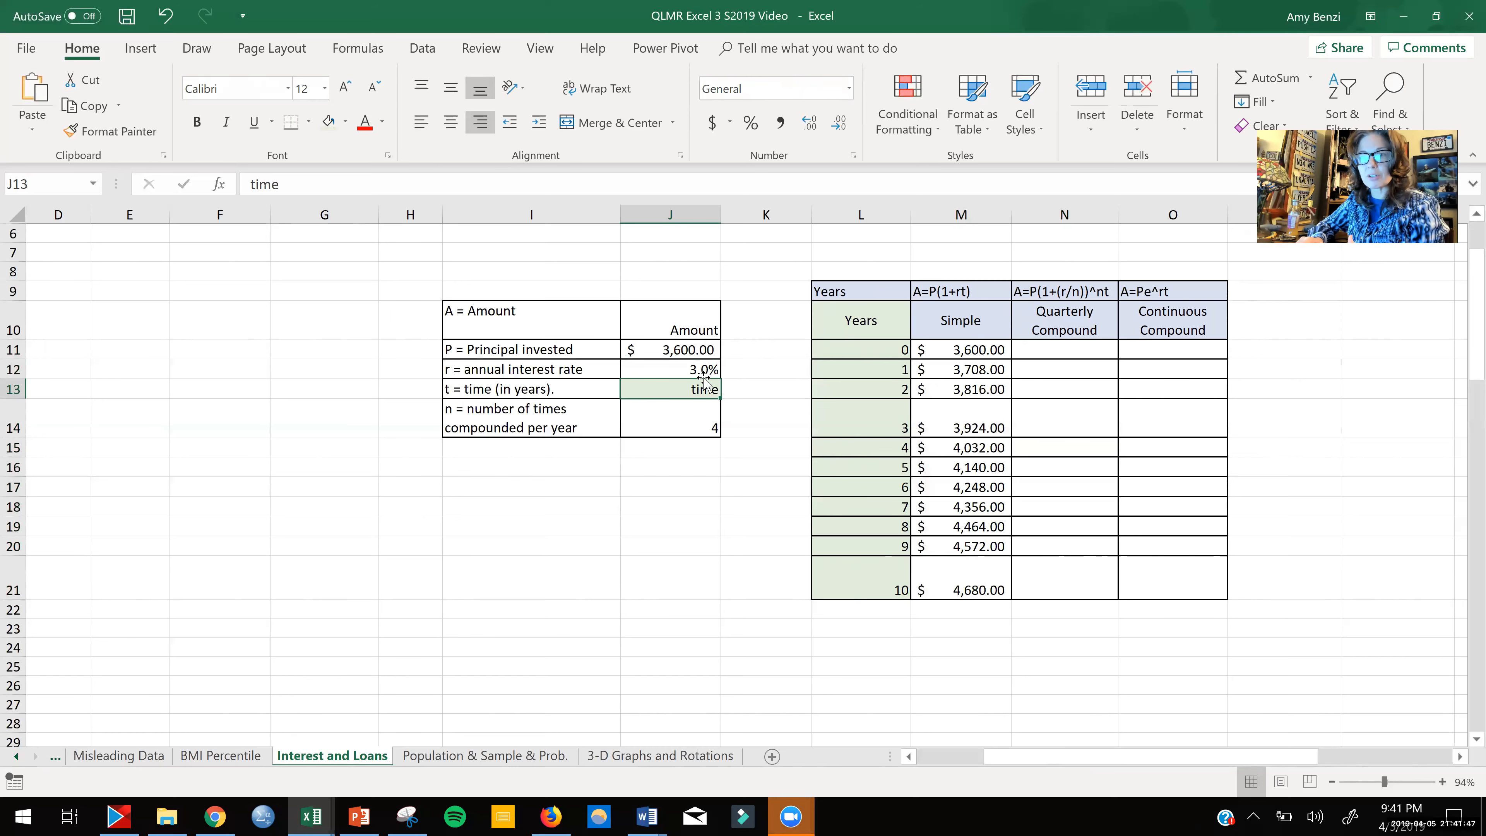
# Step: Set the annual interest rate in cell J12 to 8%
pyautogui.doubleClick(664, 369)
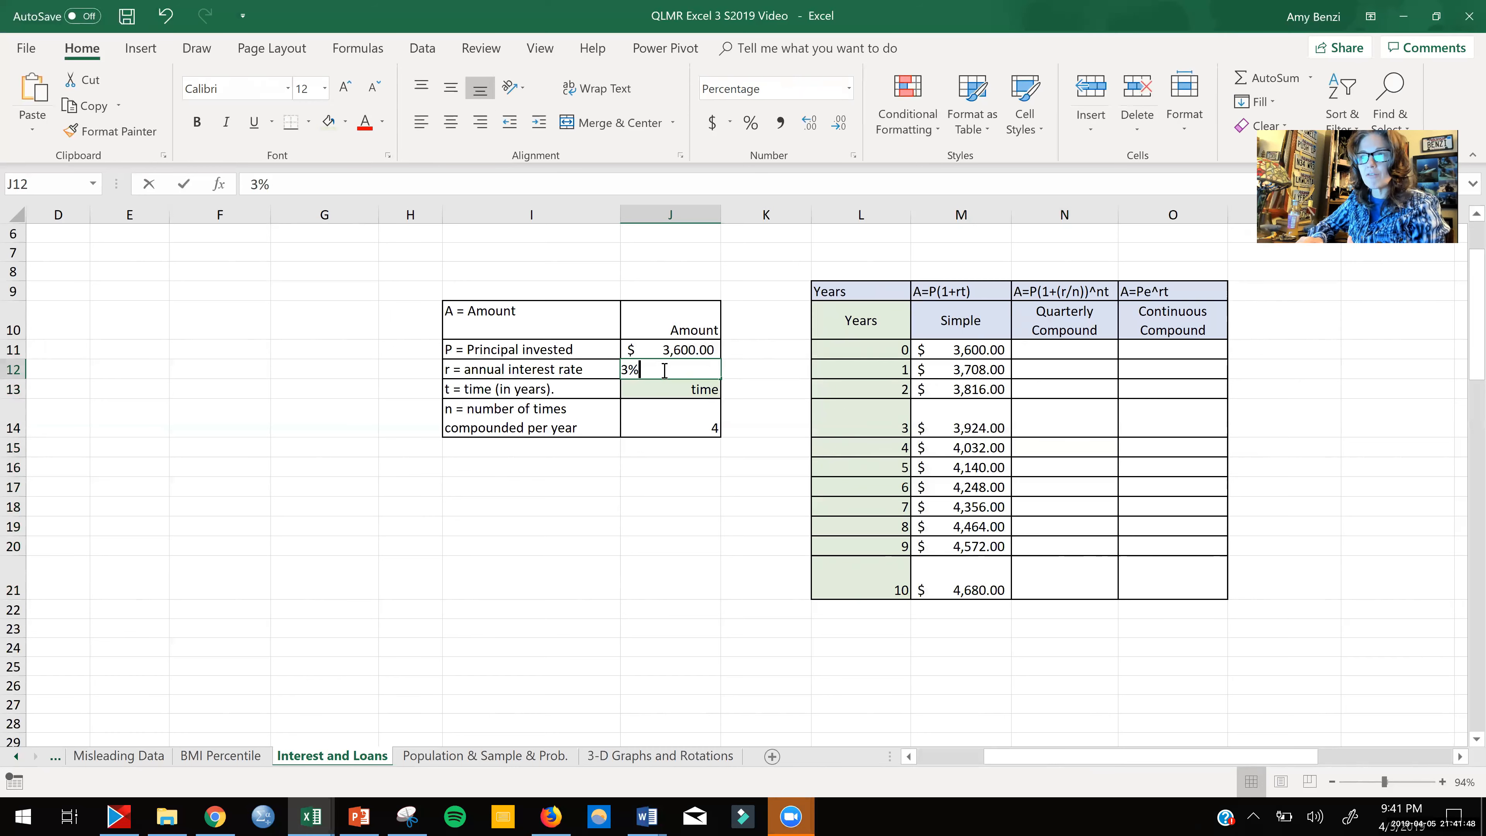
pyautogui.doubleClick(623, 369)
pyautogui.write('8')
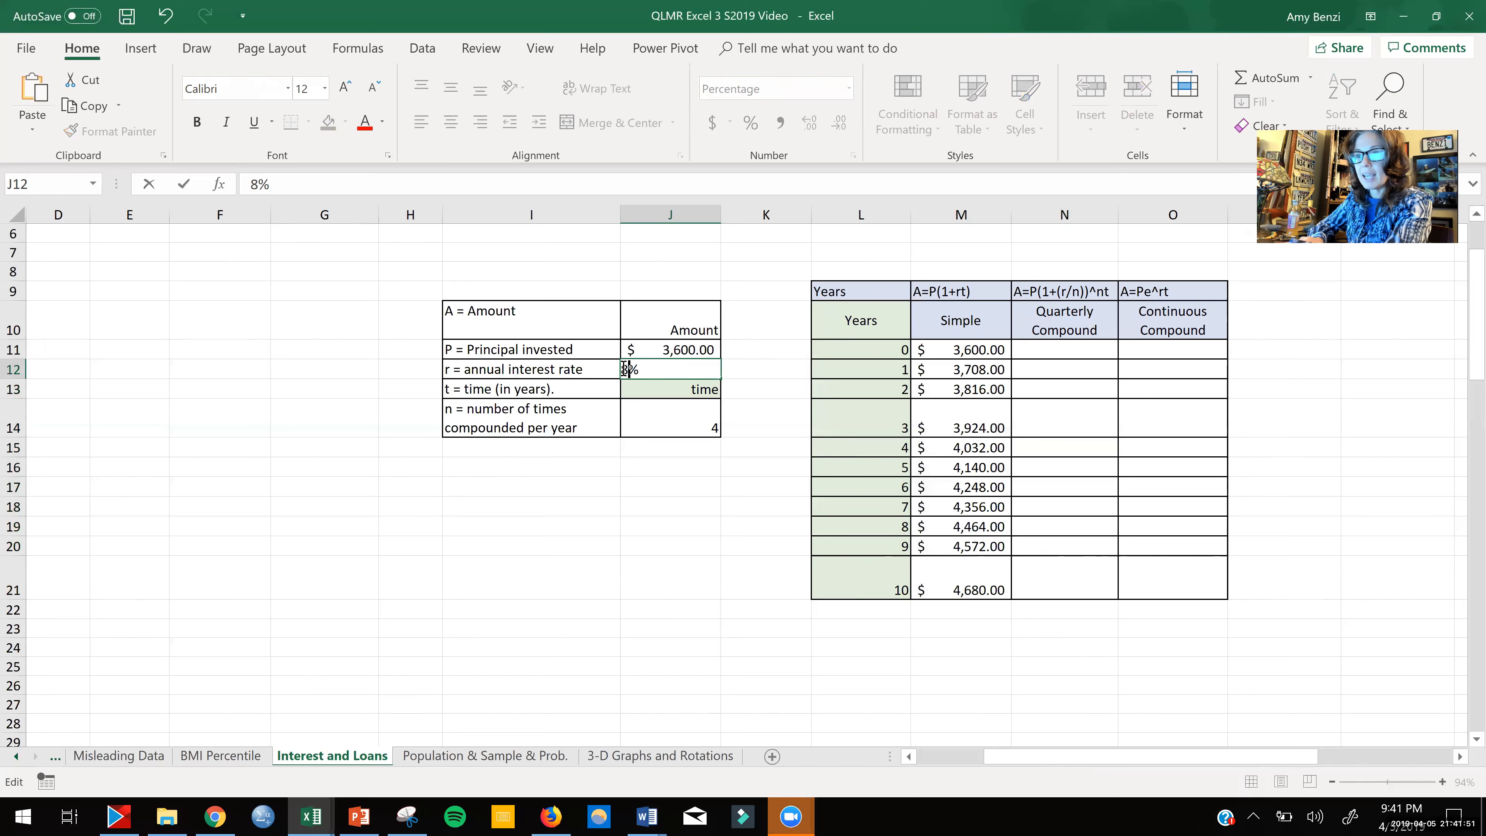
pyautogui.press('Return')
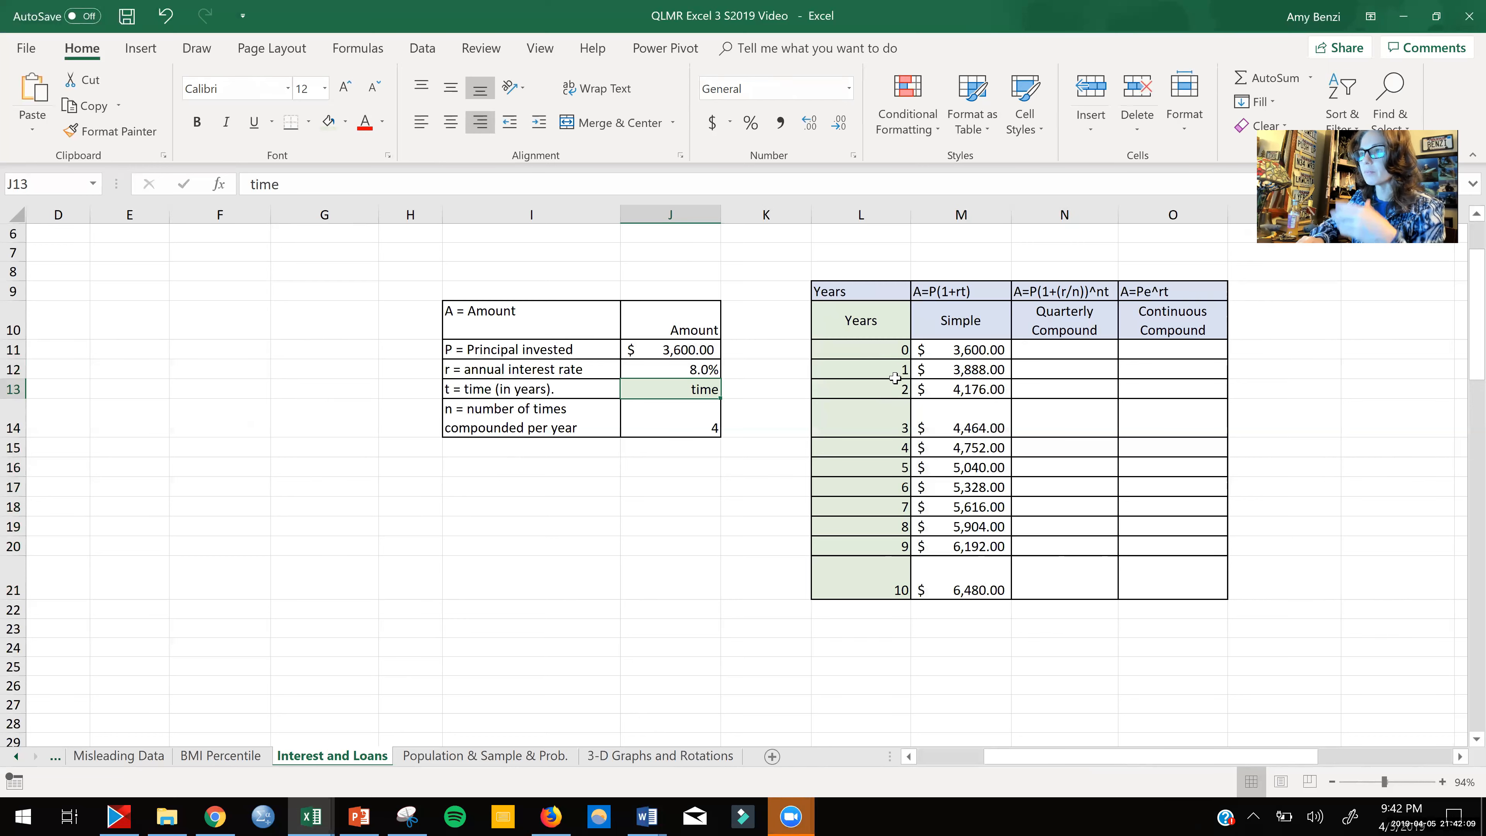
# Step: Begin the quarterly compound formula for year 0 in cell N11 with principal times the growth base, =J11*(1+(J12/J14)
pyautogui.doubleClick(1025, 351)
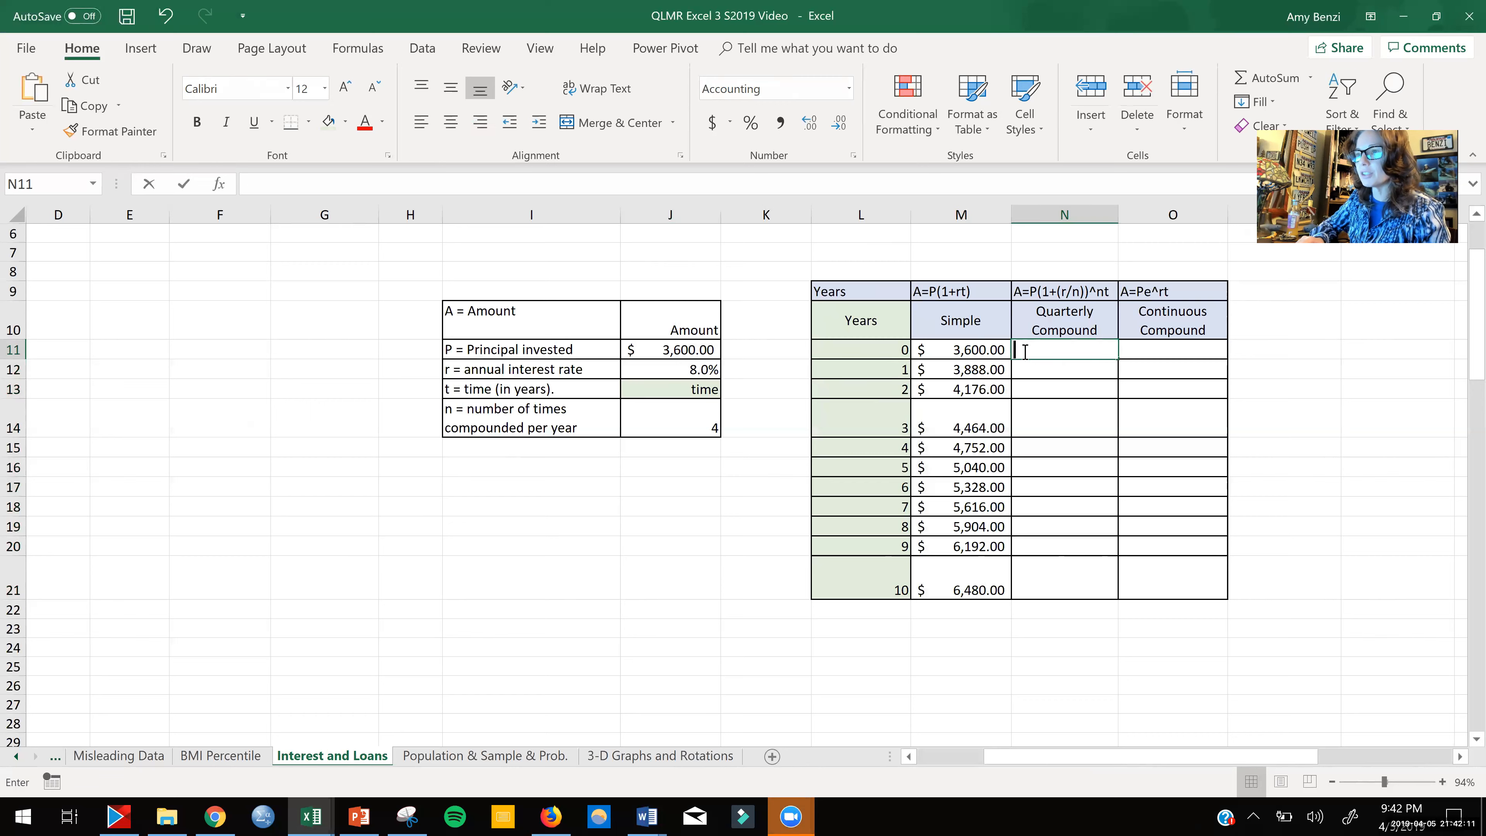
pyautogui.write('=')
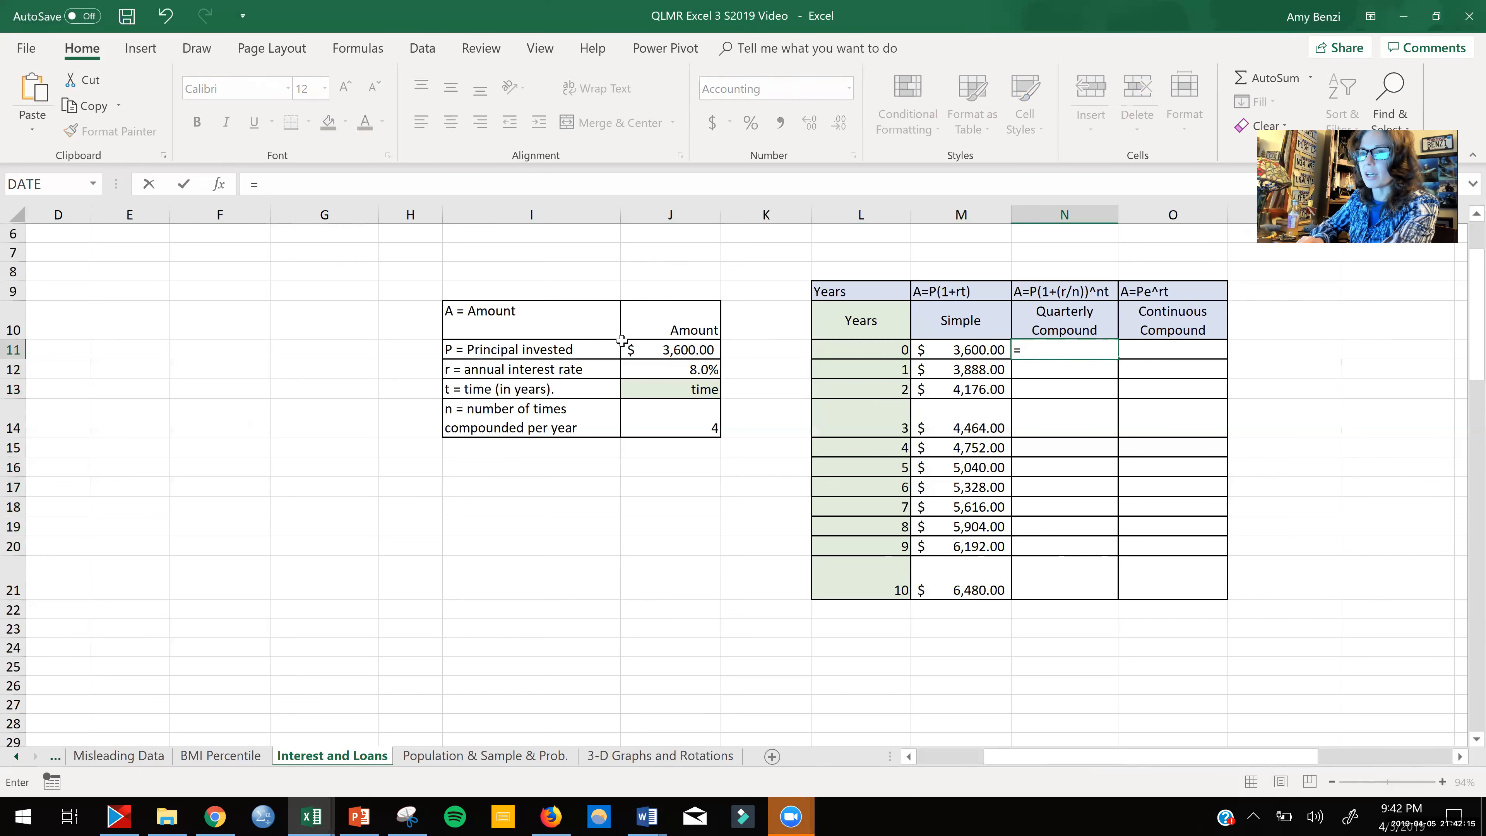
pyautogui.click(653, 350)
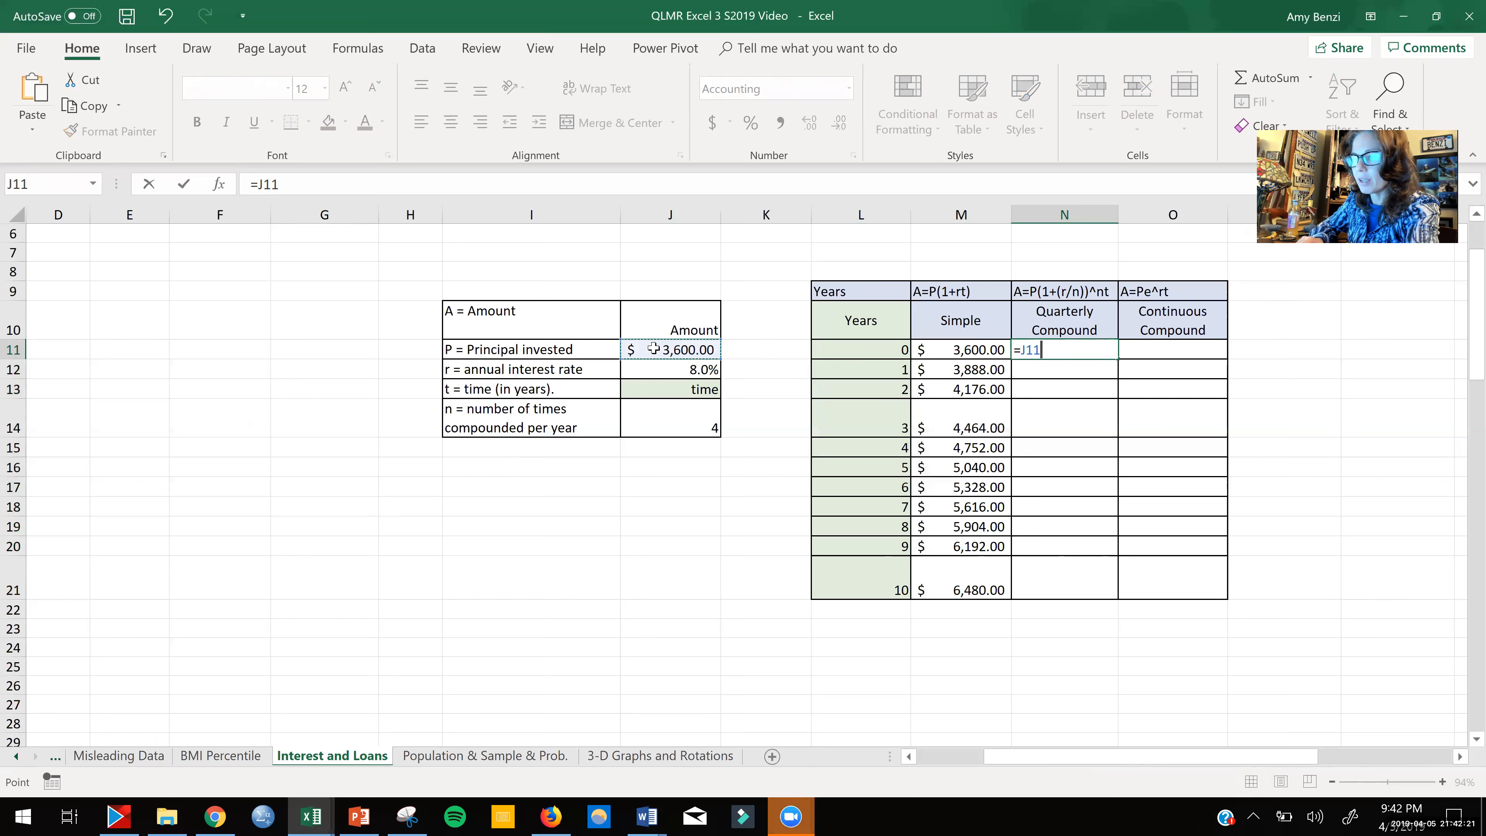
pyautogui.write('*(')
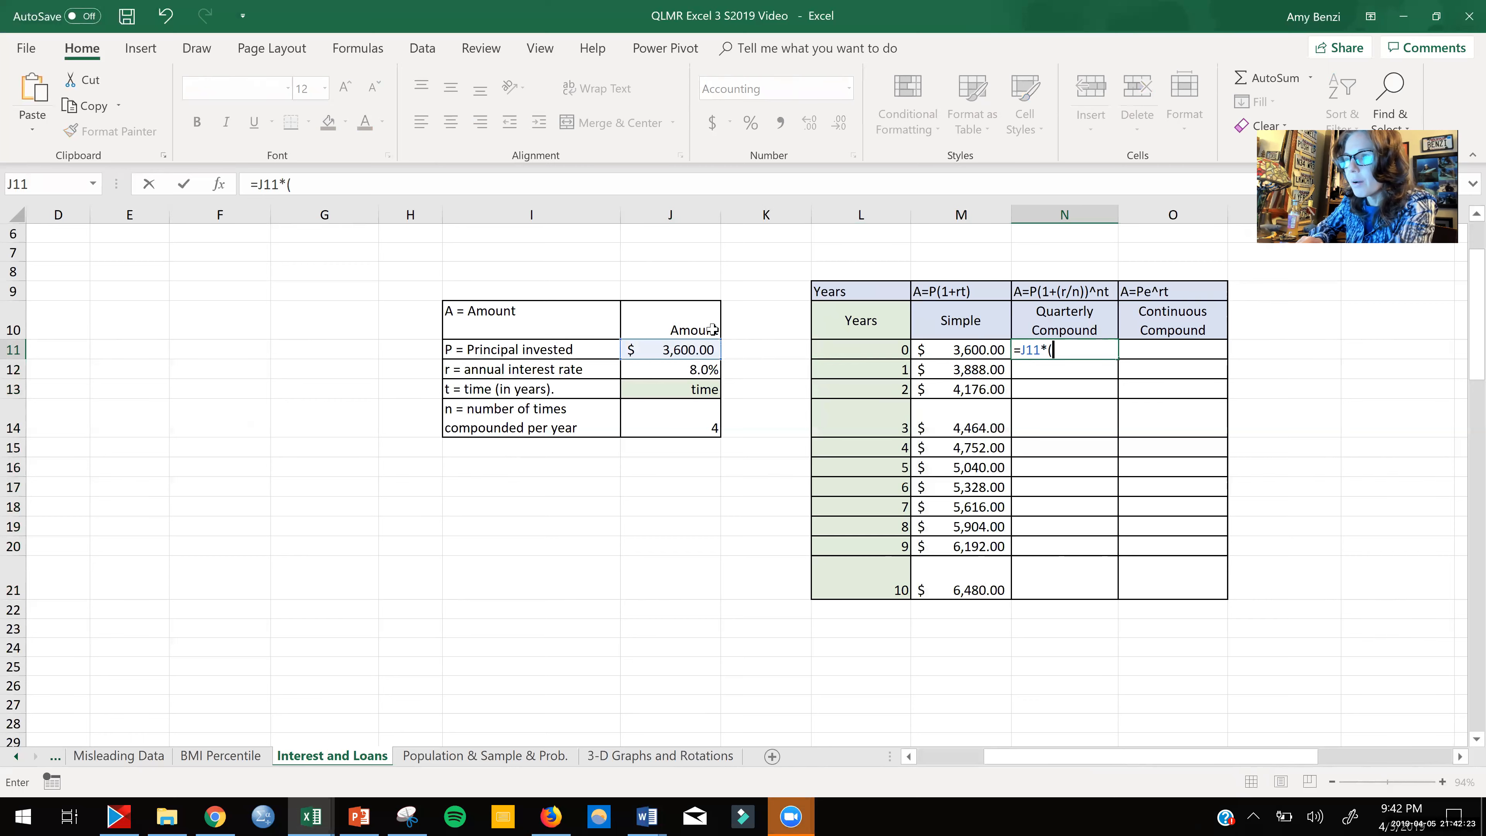
pyautogui.click(663, 369)
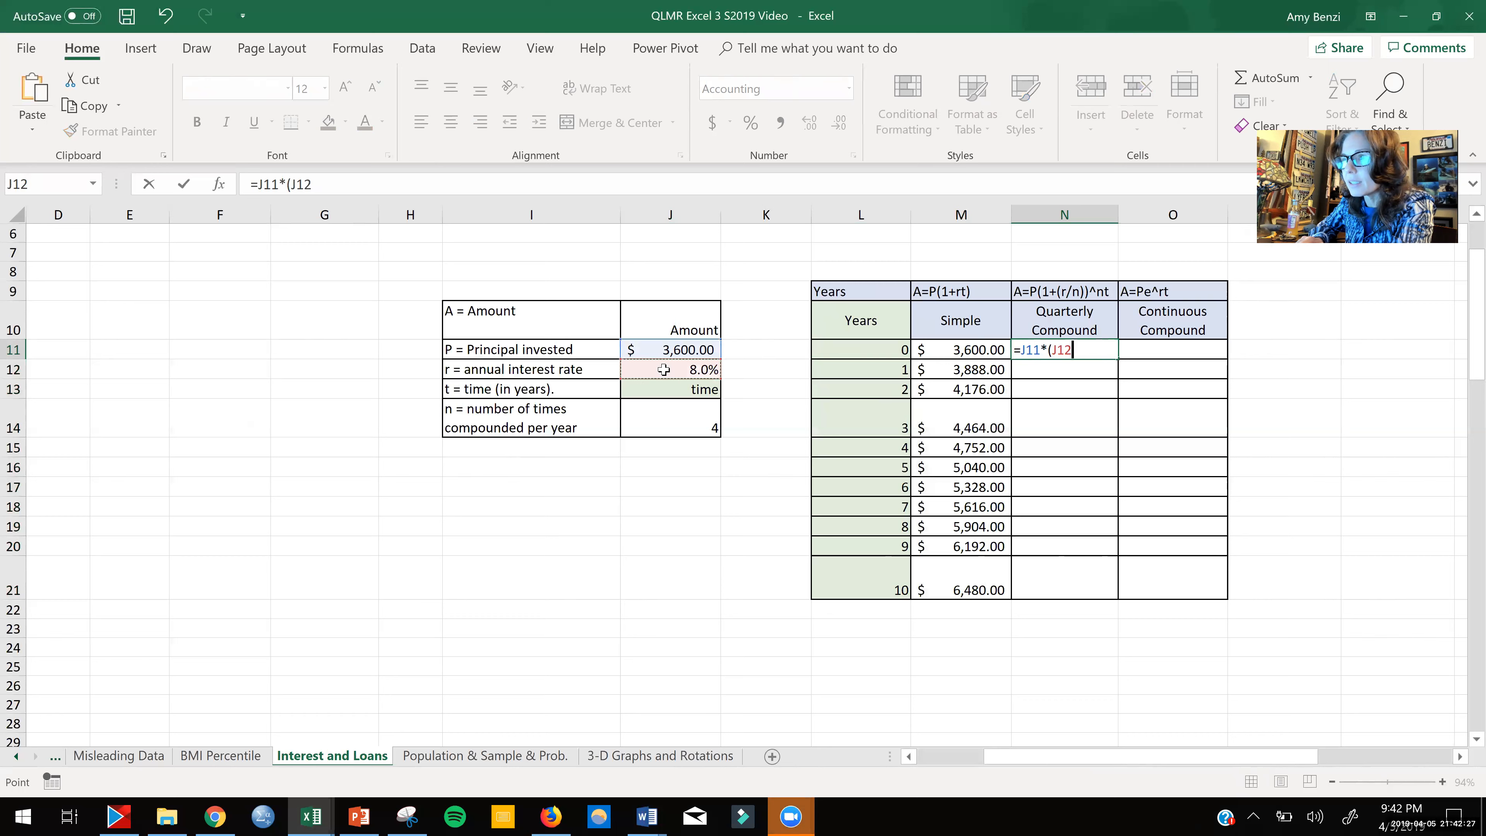
pyautogui.write('/')
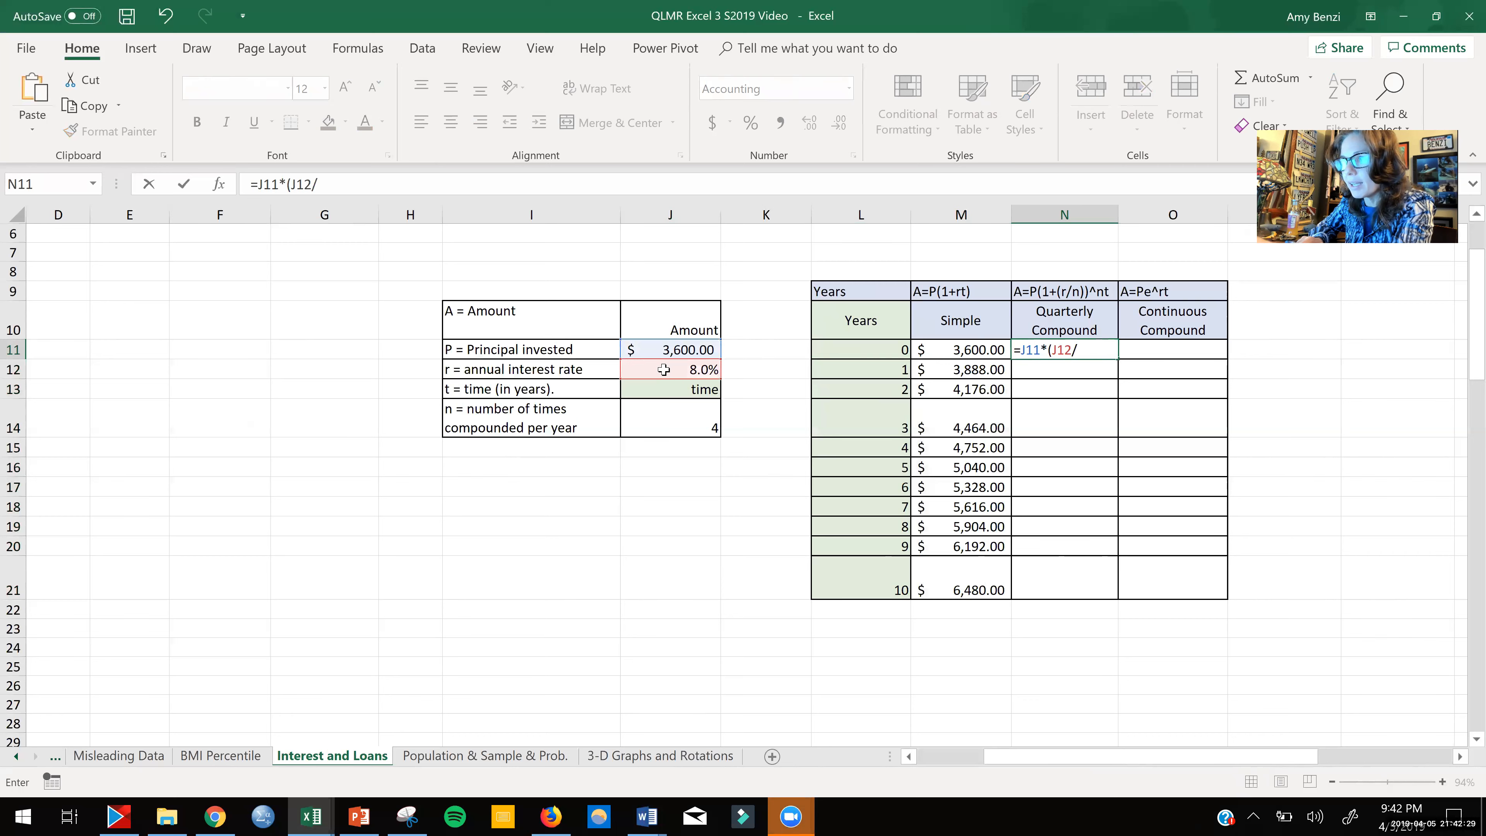
pyautogui.click(659, 430)
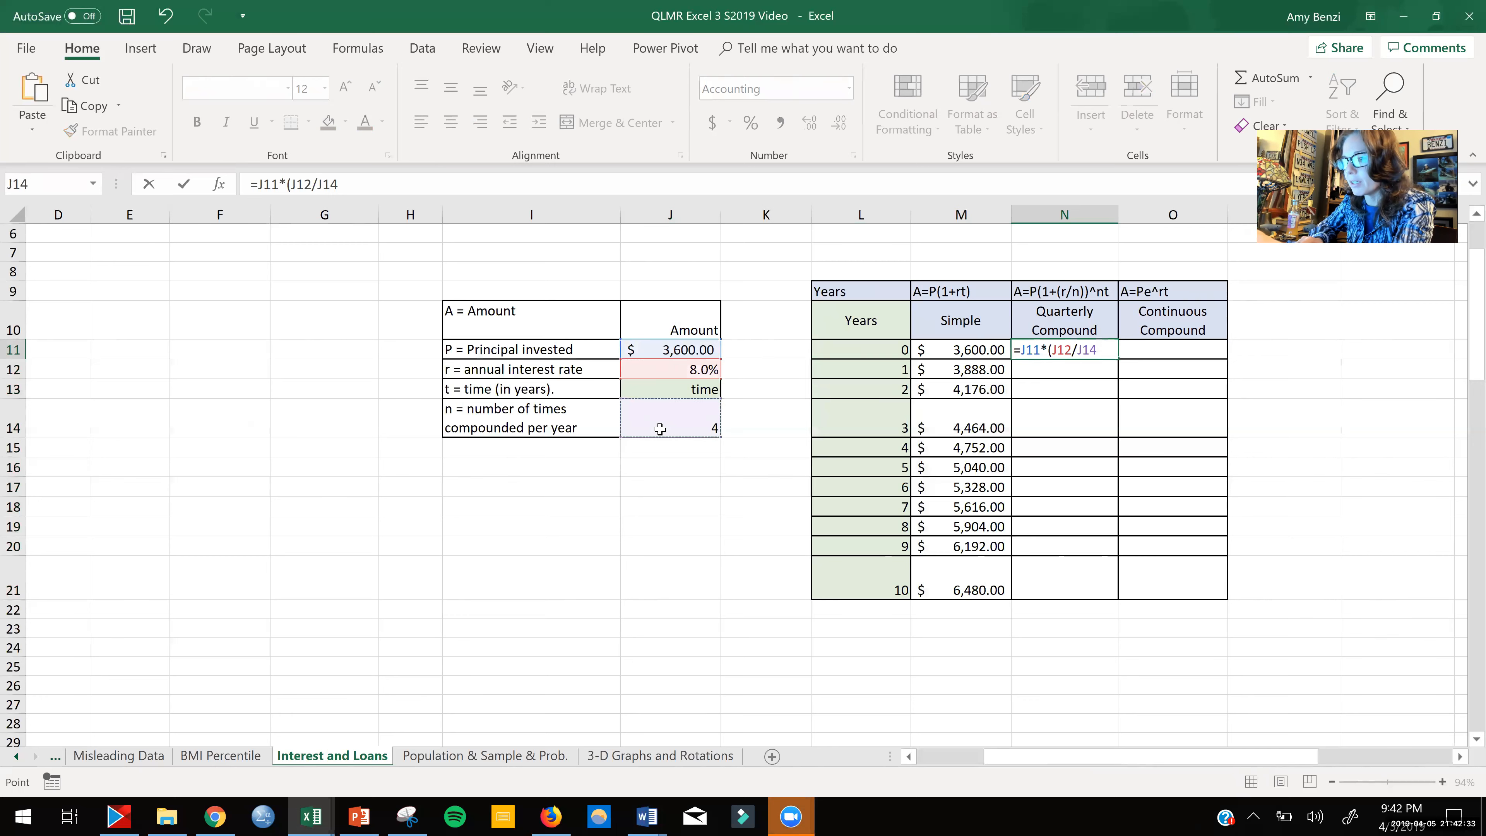
pyautogui.write(')')
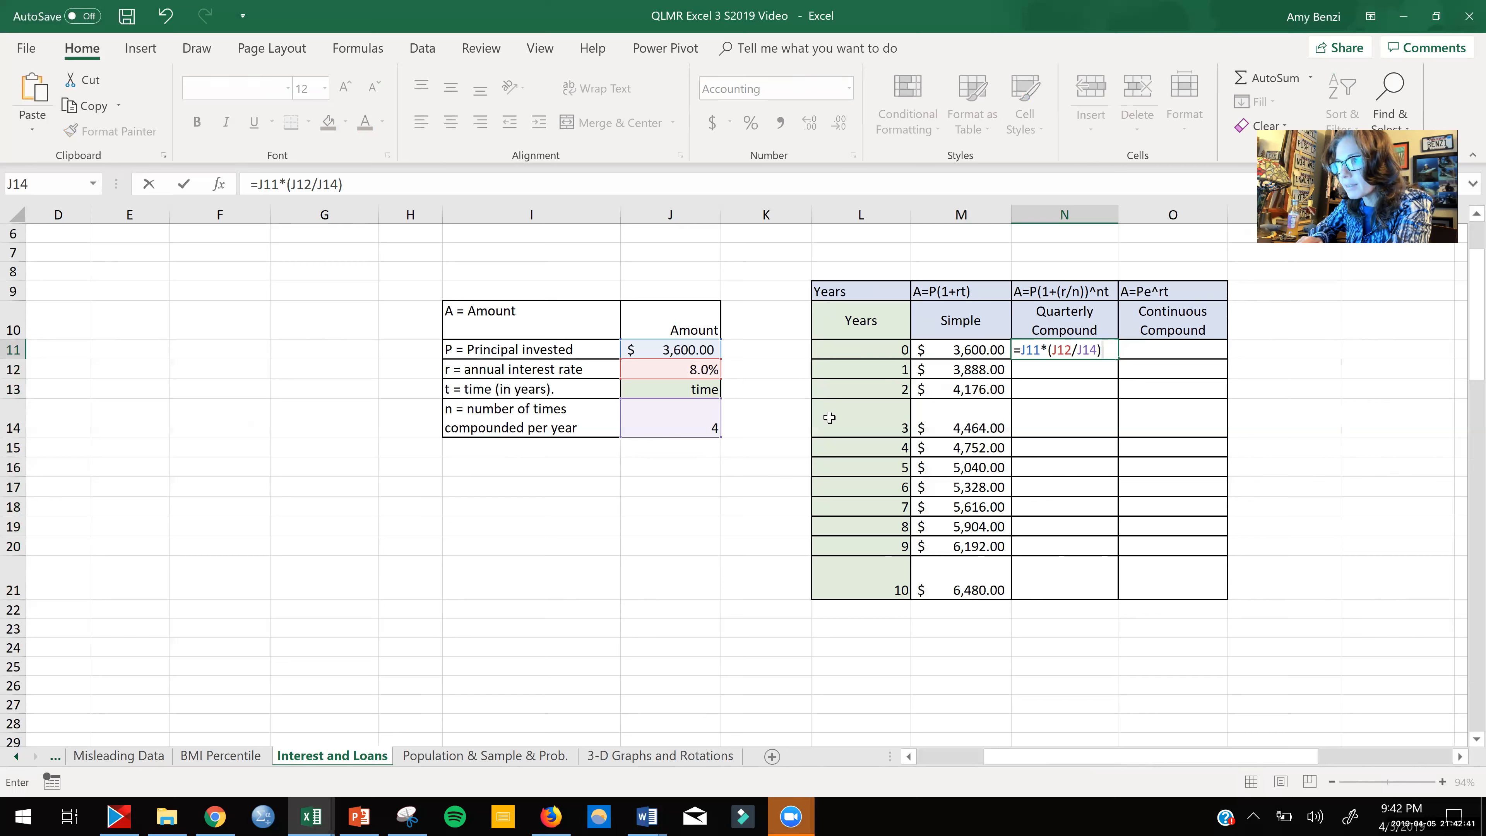
pyautogui.click(1047, 350)
pyautogui.write('(')
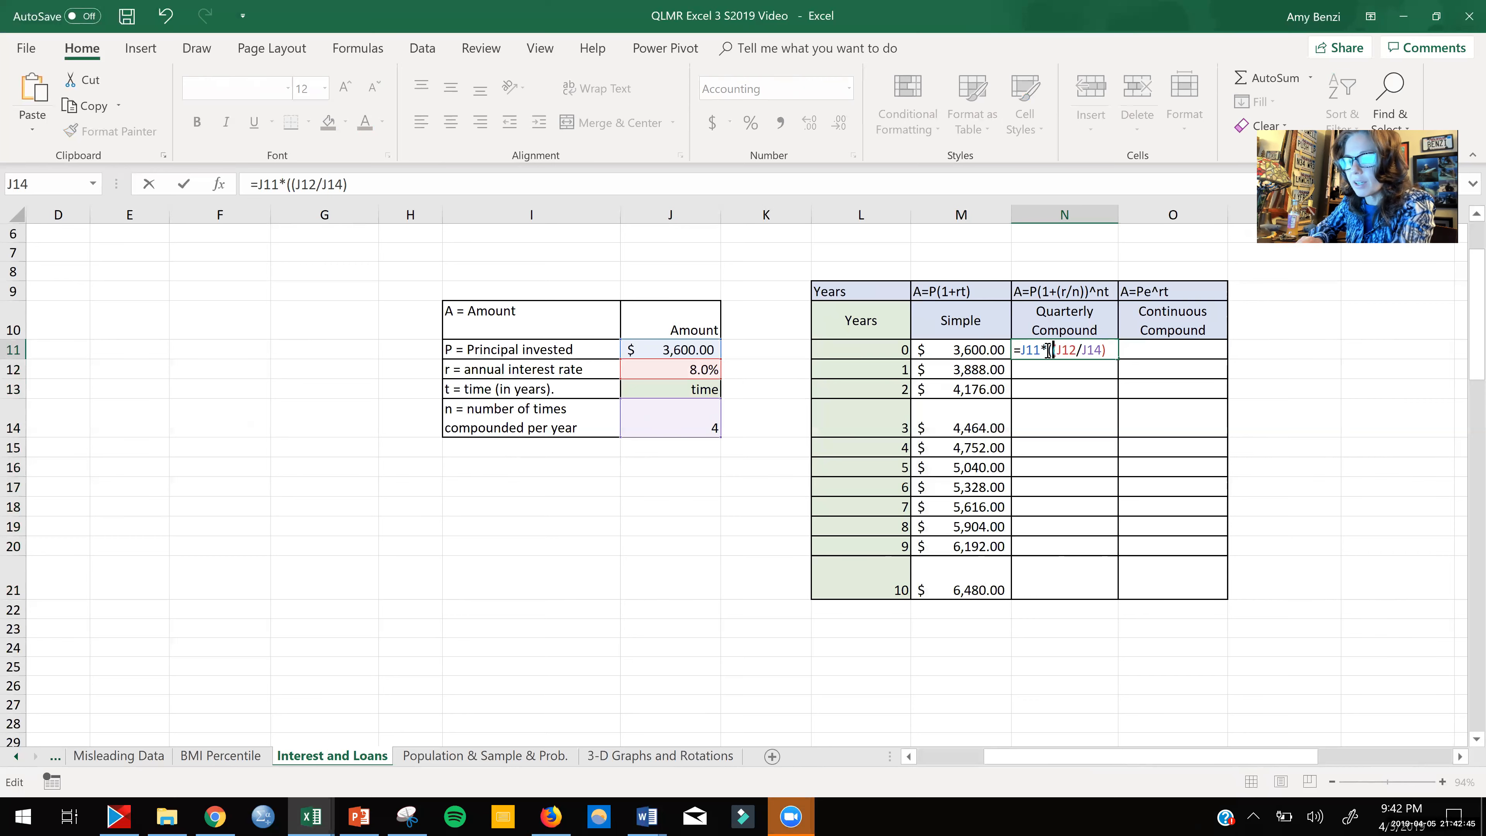
pyautogui.write('1')
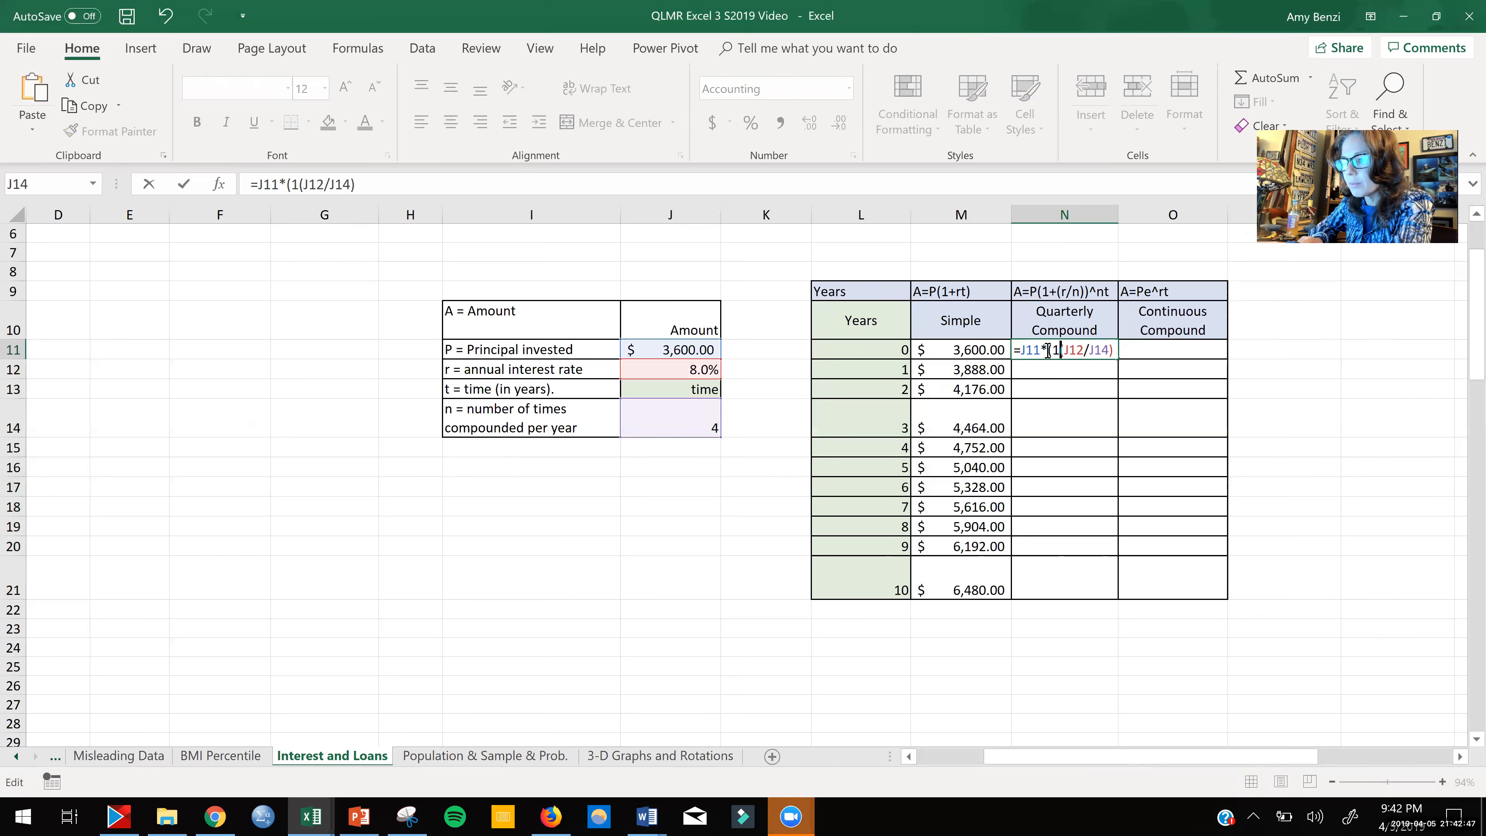
pyautogui.write('+')
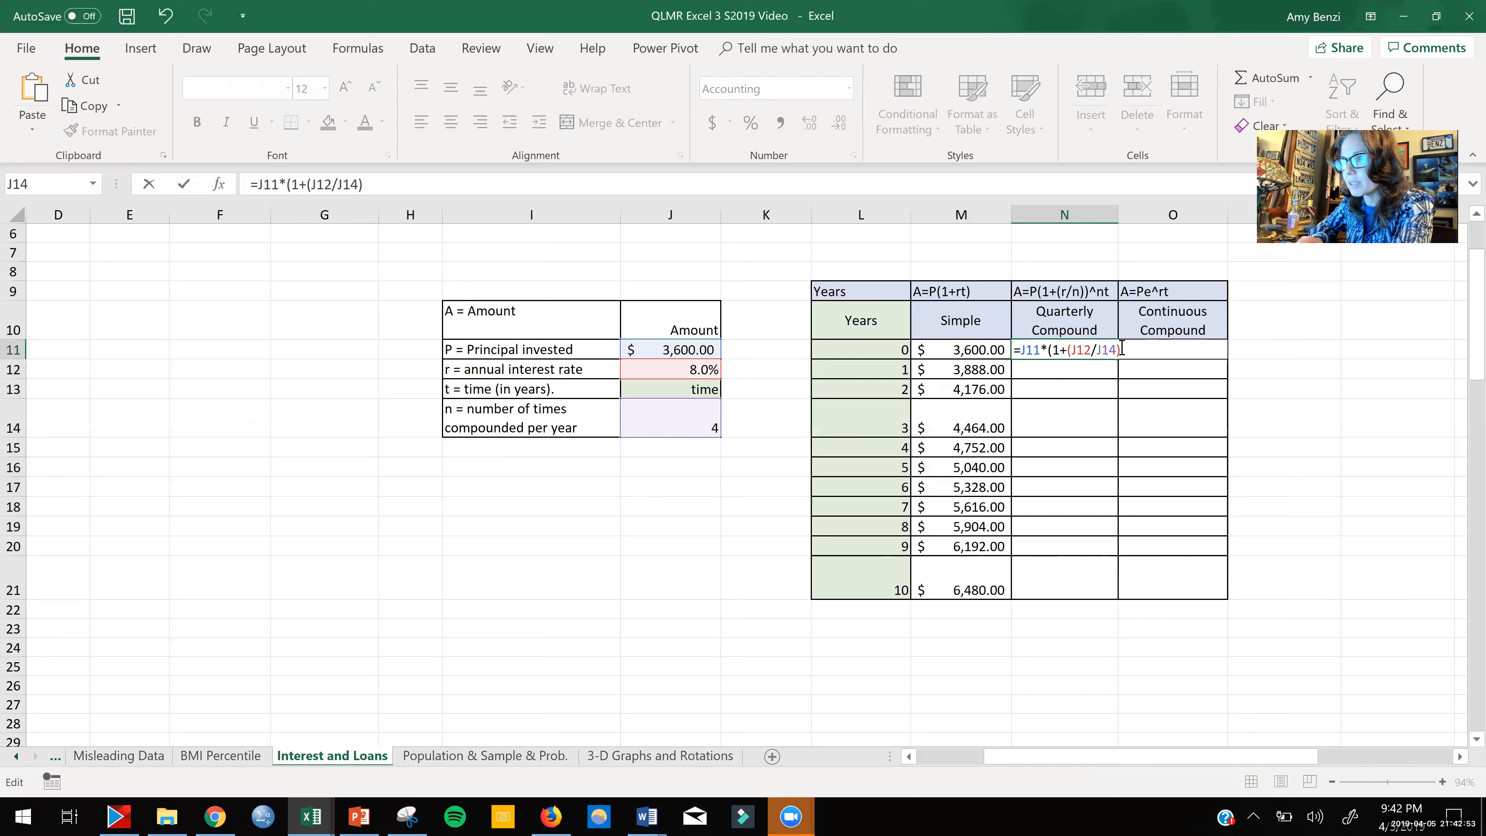
# Step: Close the base in N11 and add the periods-times-years exponent, giving =J11*(1+(J12/J14))^(J14*L11)
pyautogui.write(')^(')
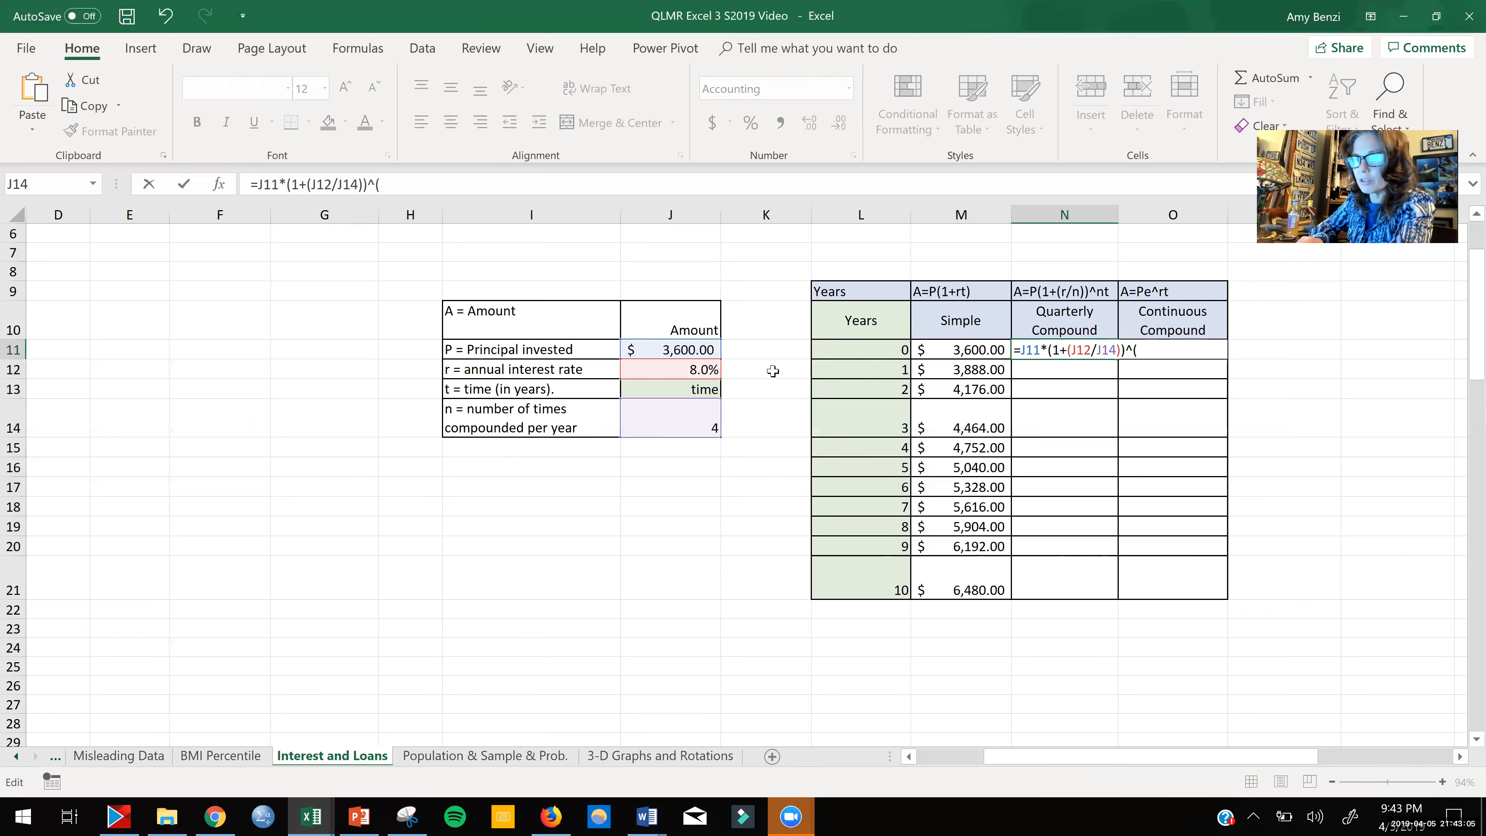
pyautogui.click(688, 423)
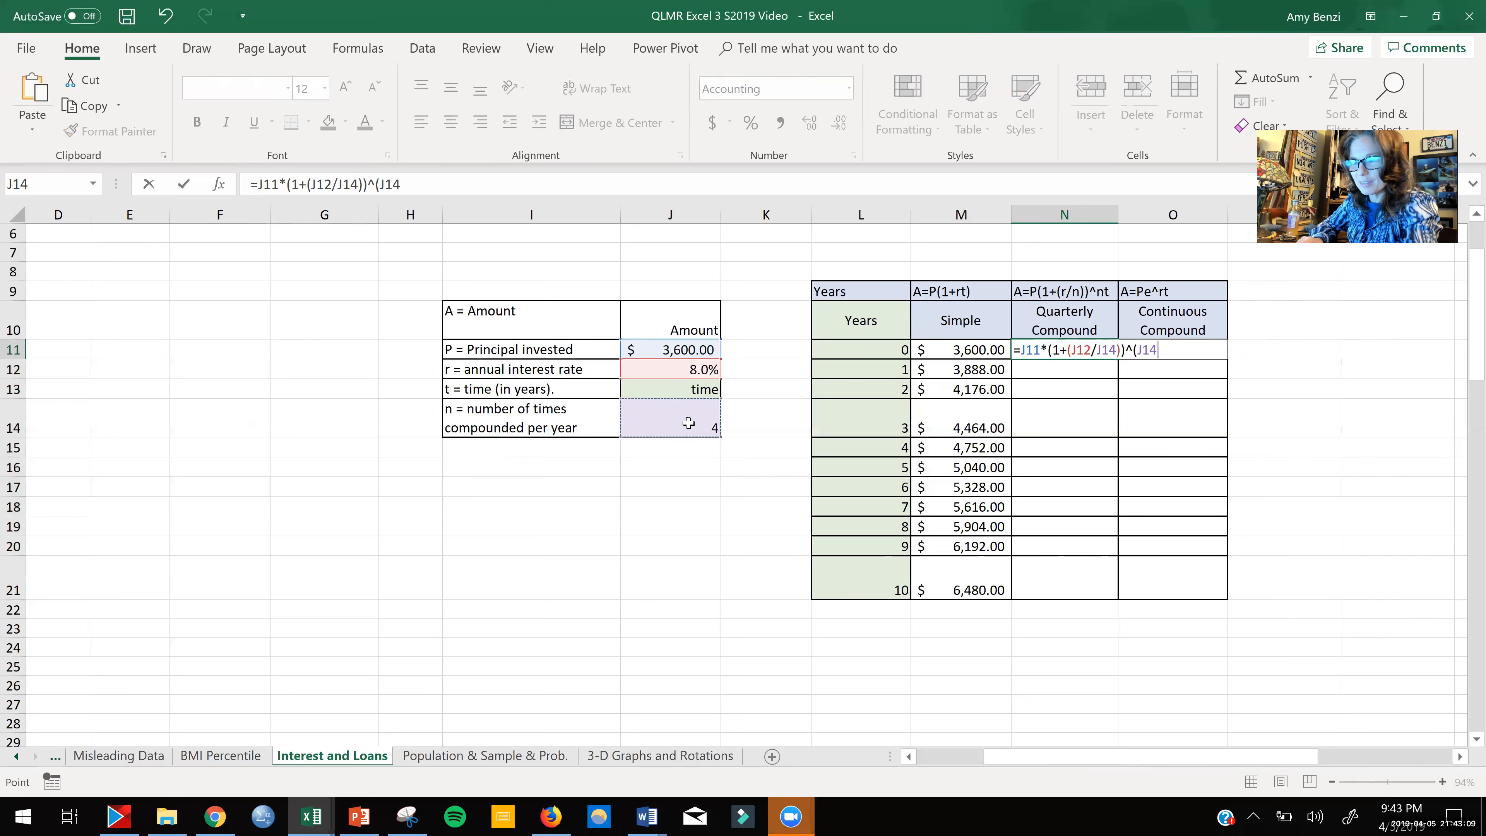
pyautogui.write('*')
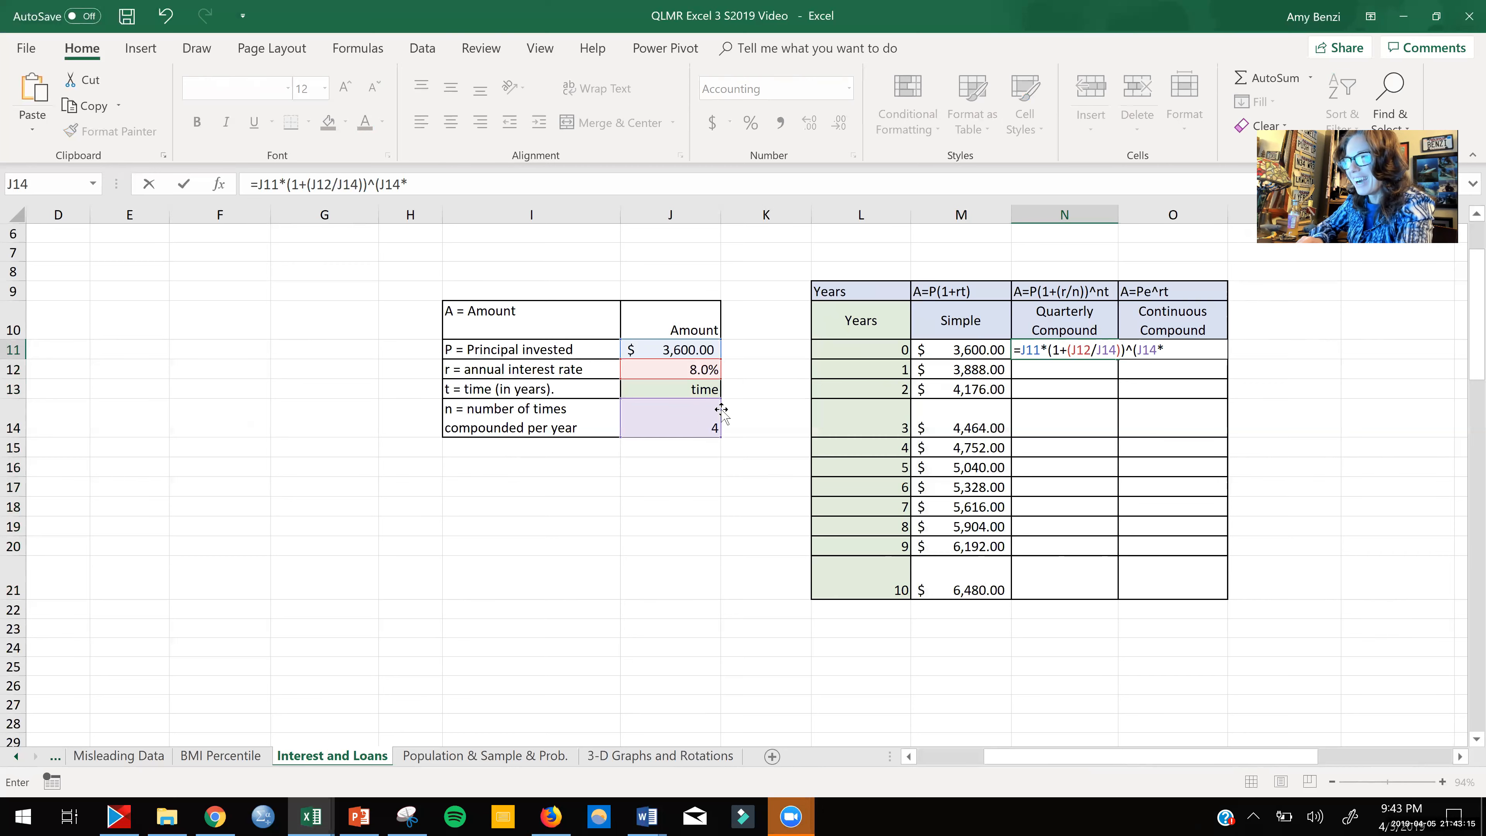
pyautogui.click(831, 351)
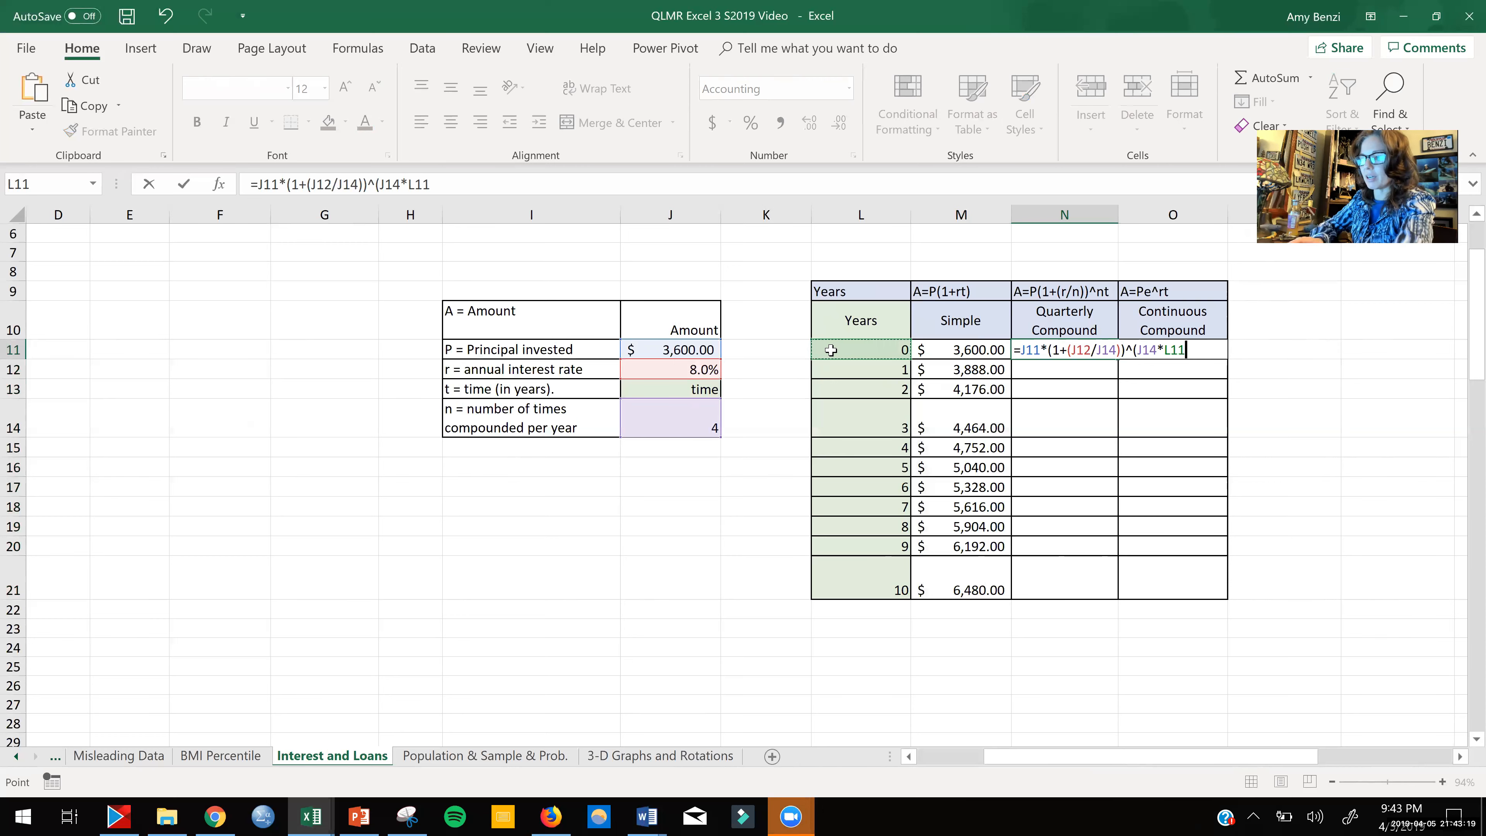
pyautogui.write(')')
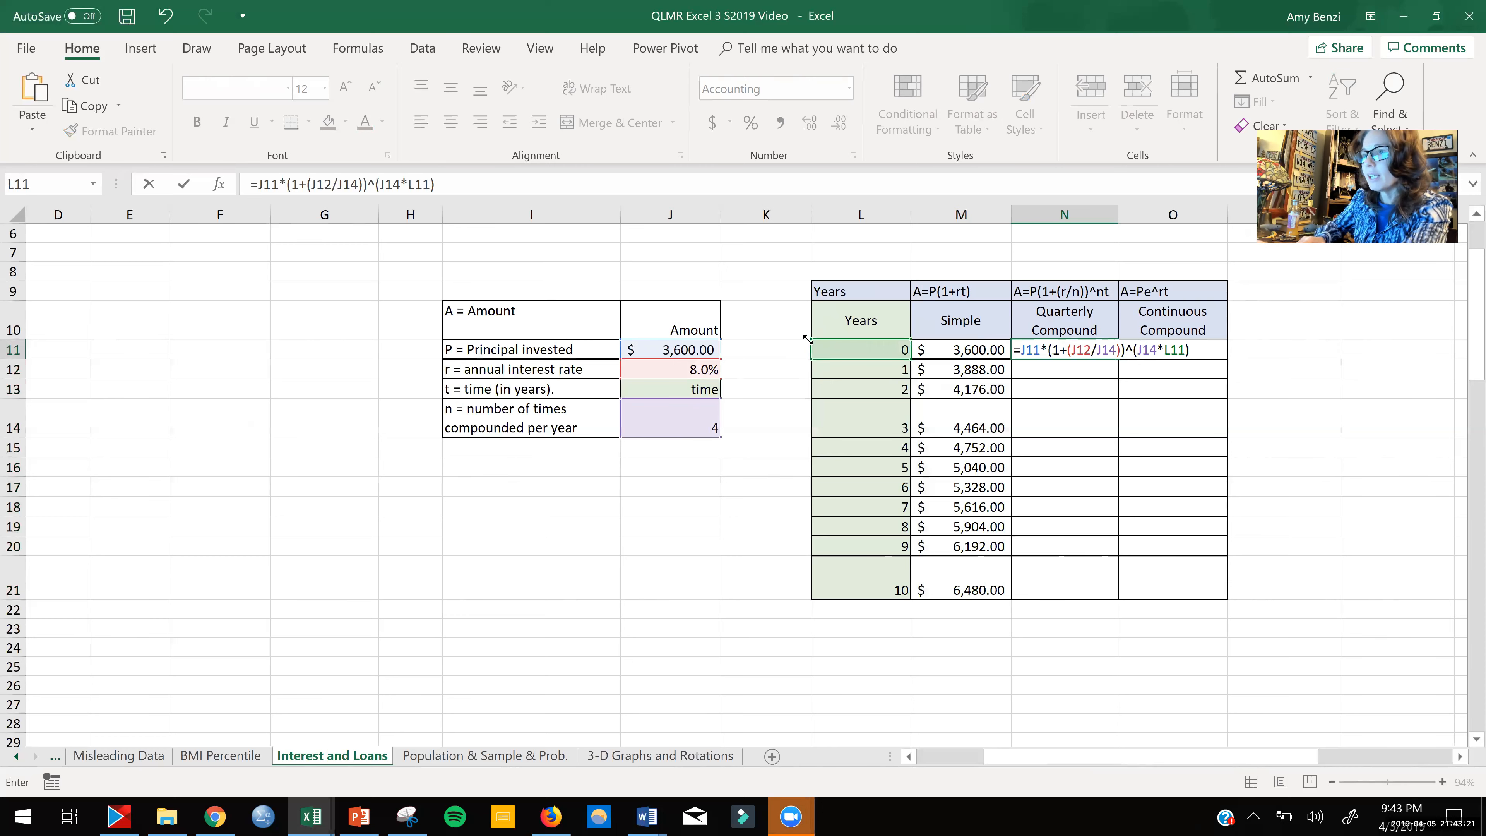
# Step: Make the principal and rate references in the N11 formula absolute as $J$11 and $J$12
pyautogui.click(1022, 349)
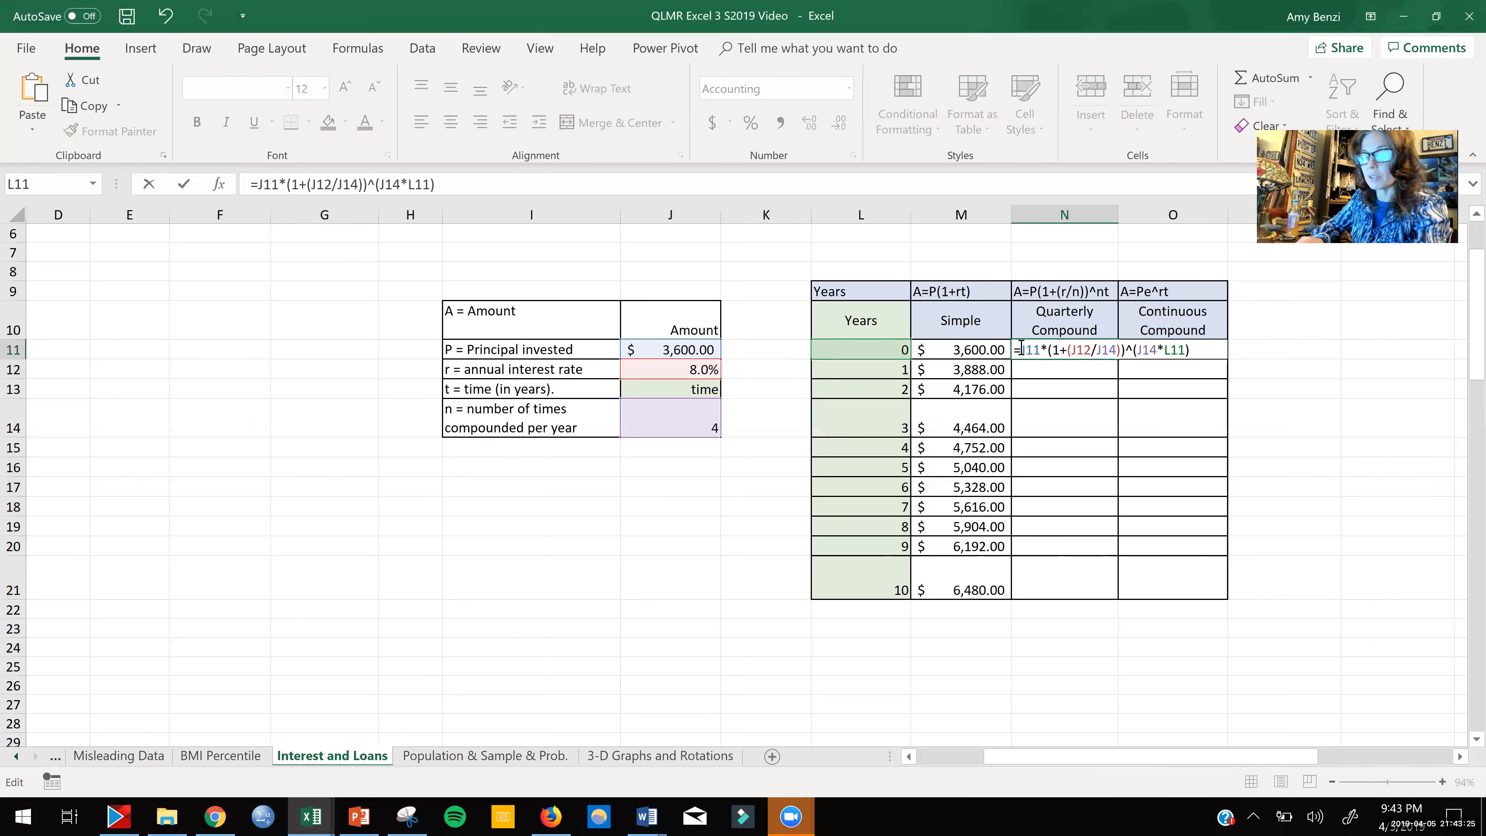
pyautogui.write('$')
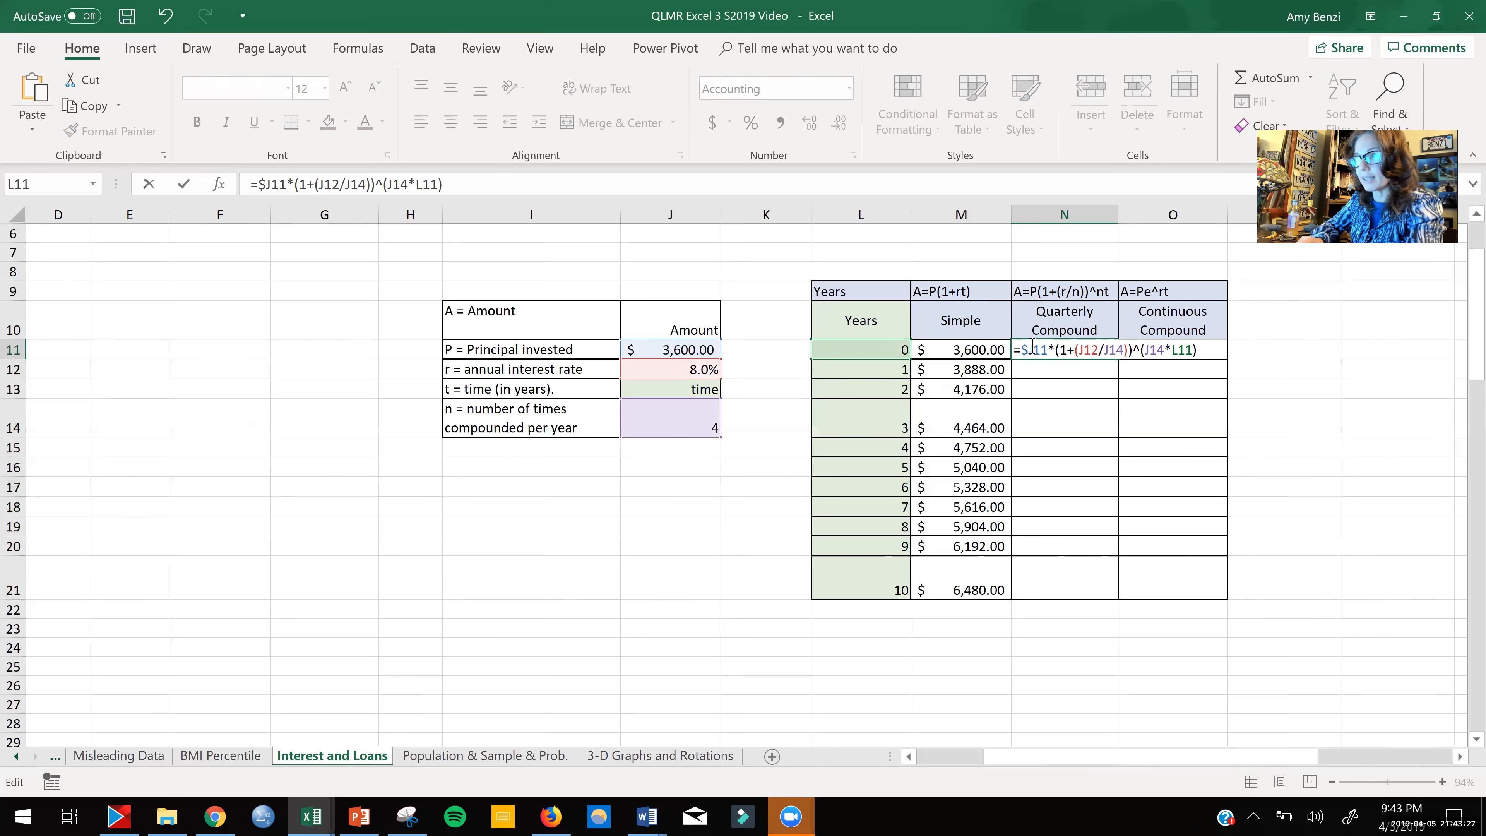
pyautogui.click(1032, 350)
pyautogui.write('$')
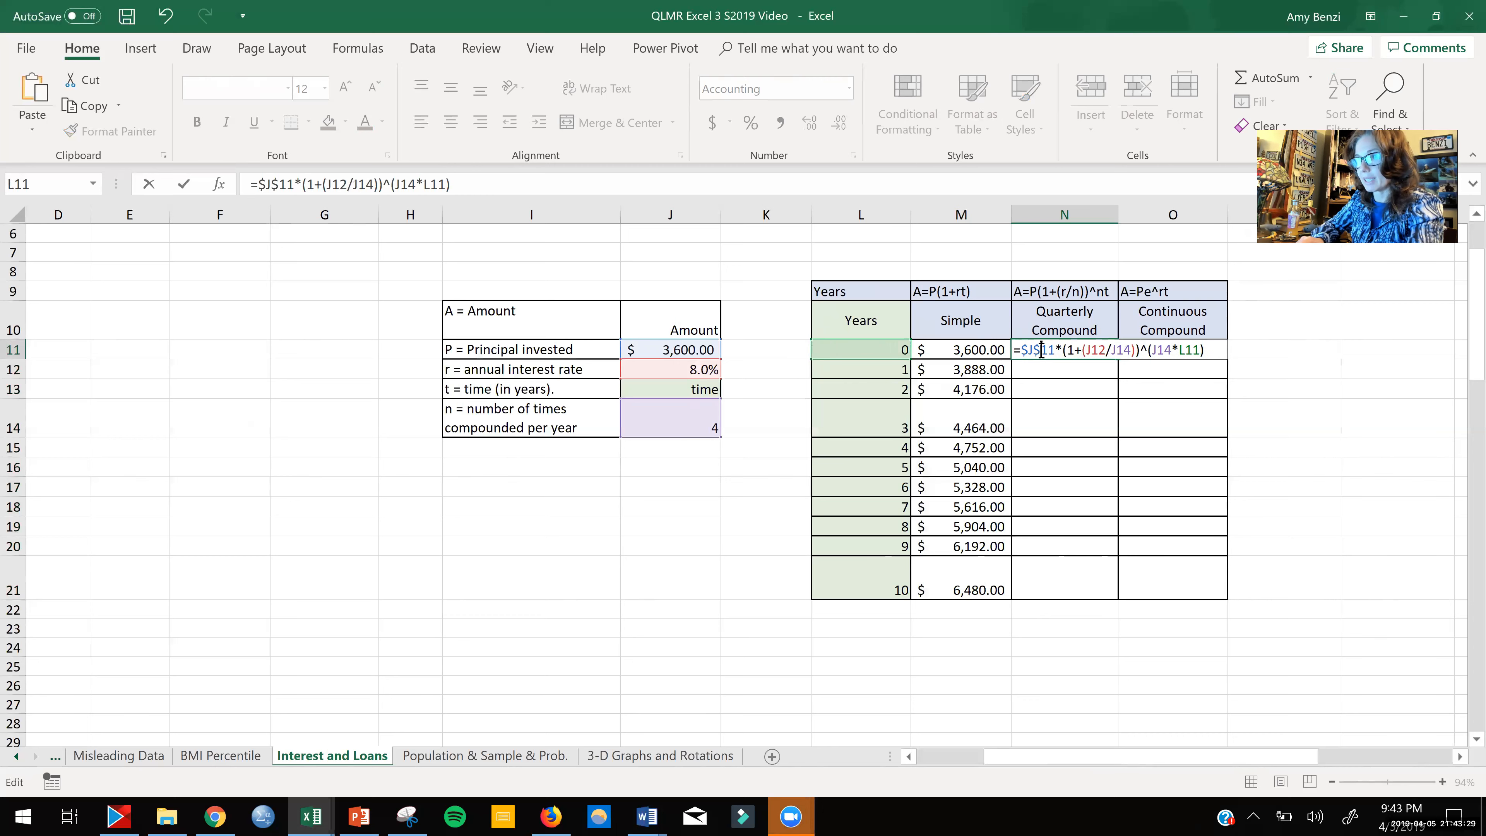
pyautogui.click(1085, 349)
pyautogui.write('$')
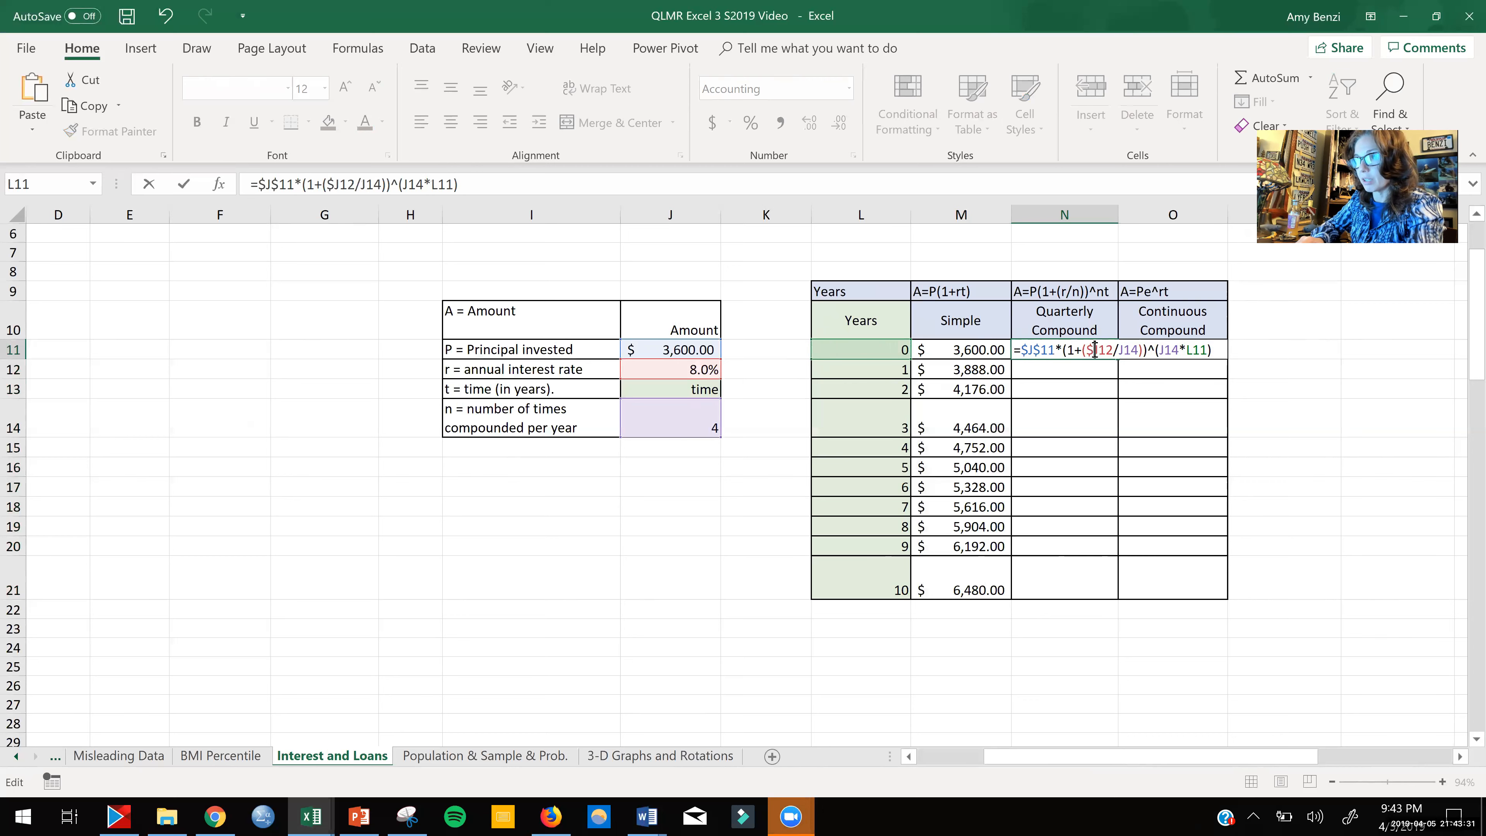
pyautogui.click(1097, 349)
pyautogui.write('$')
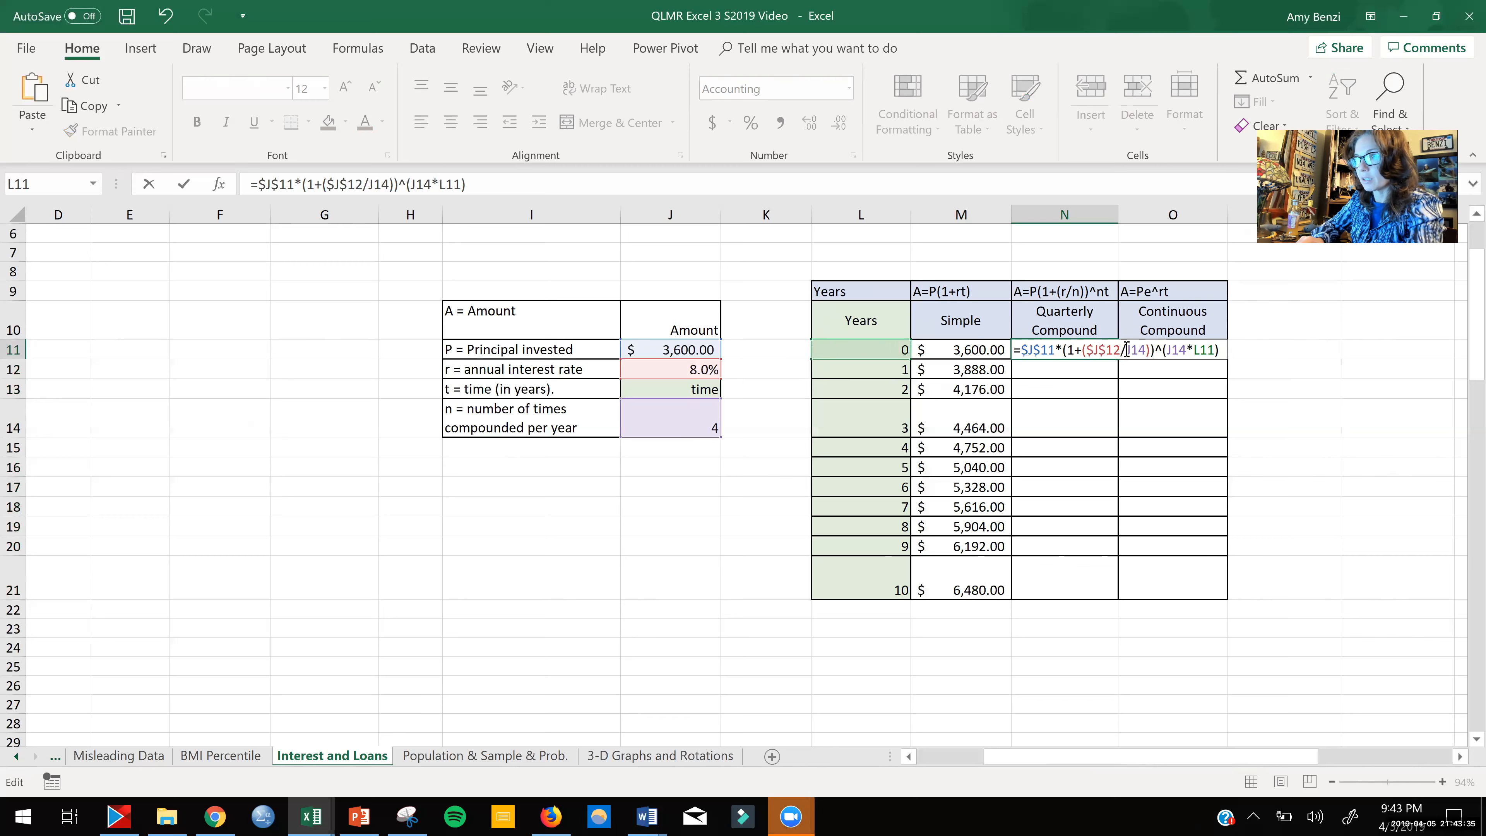
# Step: Make both compounding-frequency references in N11 absolute as $J$14 and fill the formula down the Quarterly Compound column to year 10
pyautogui.click(1125, 349)
pyautogui.write('$')
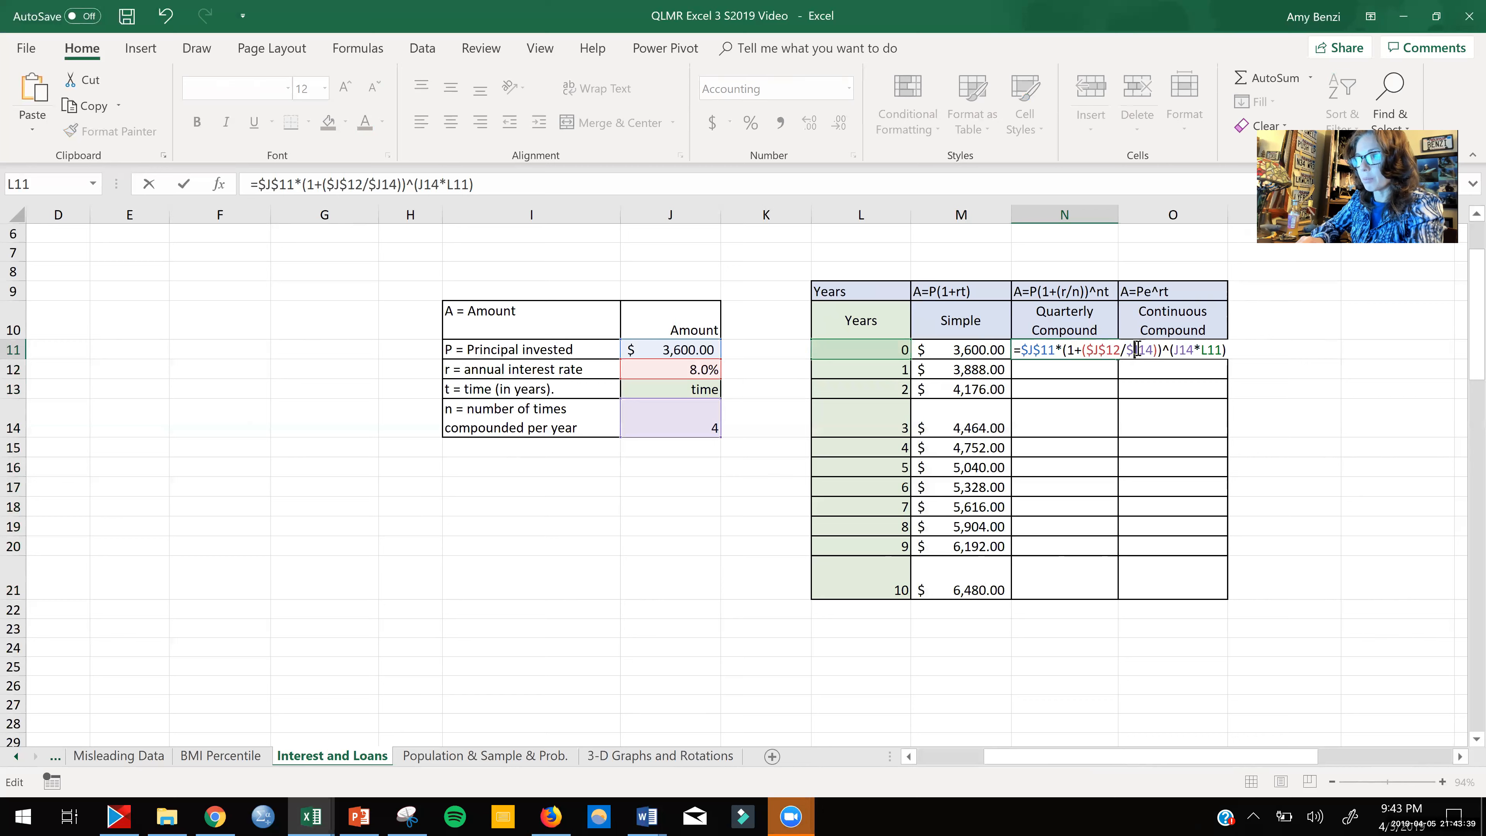
pyautogui.click(1138, 349)
pyautogui.write('$')
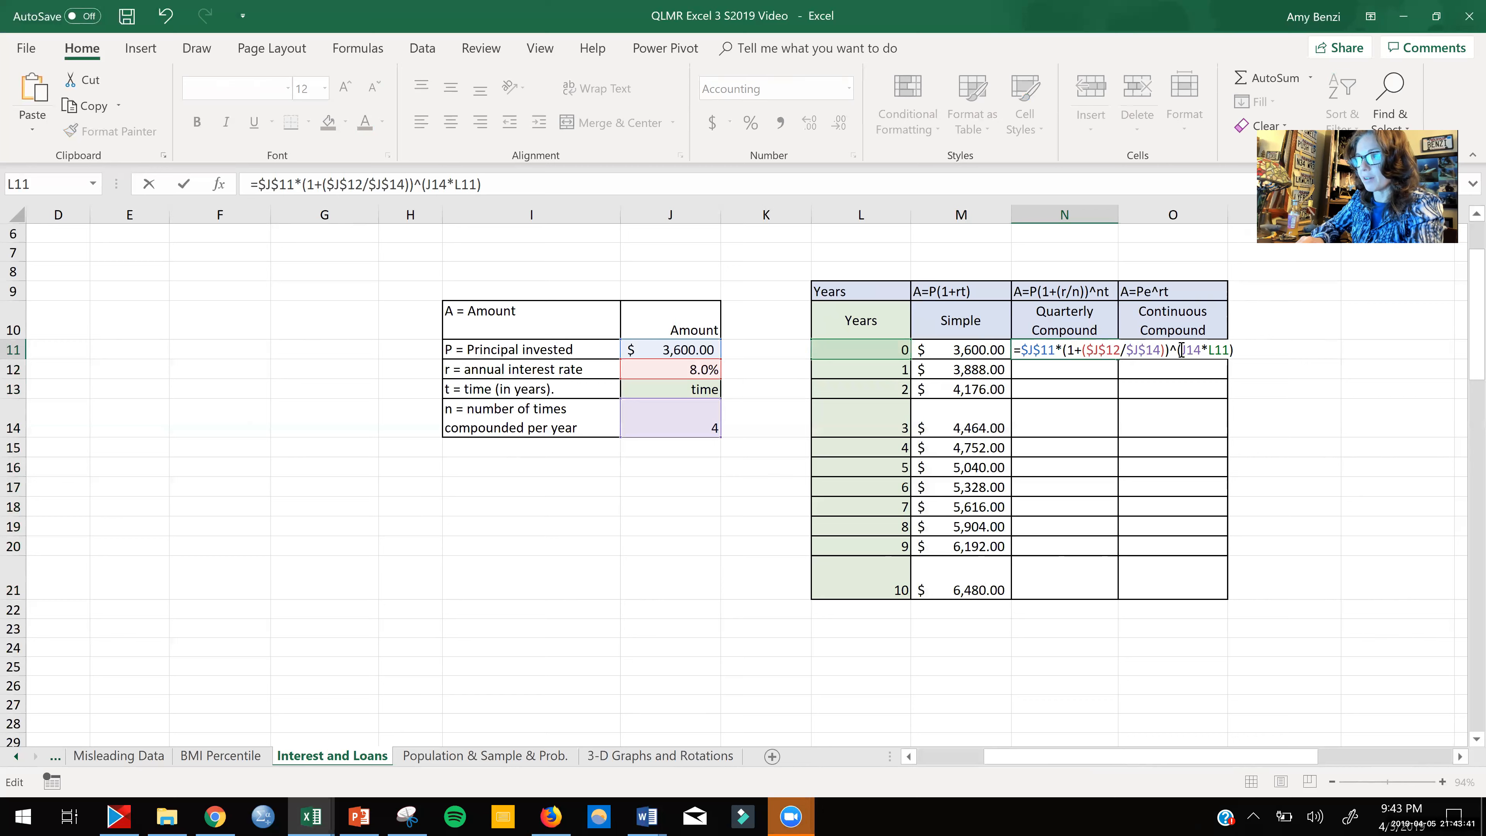
pyautogui.click(1181, 349)
pyautogui.write('$')
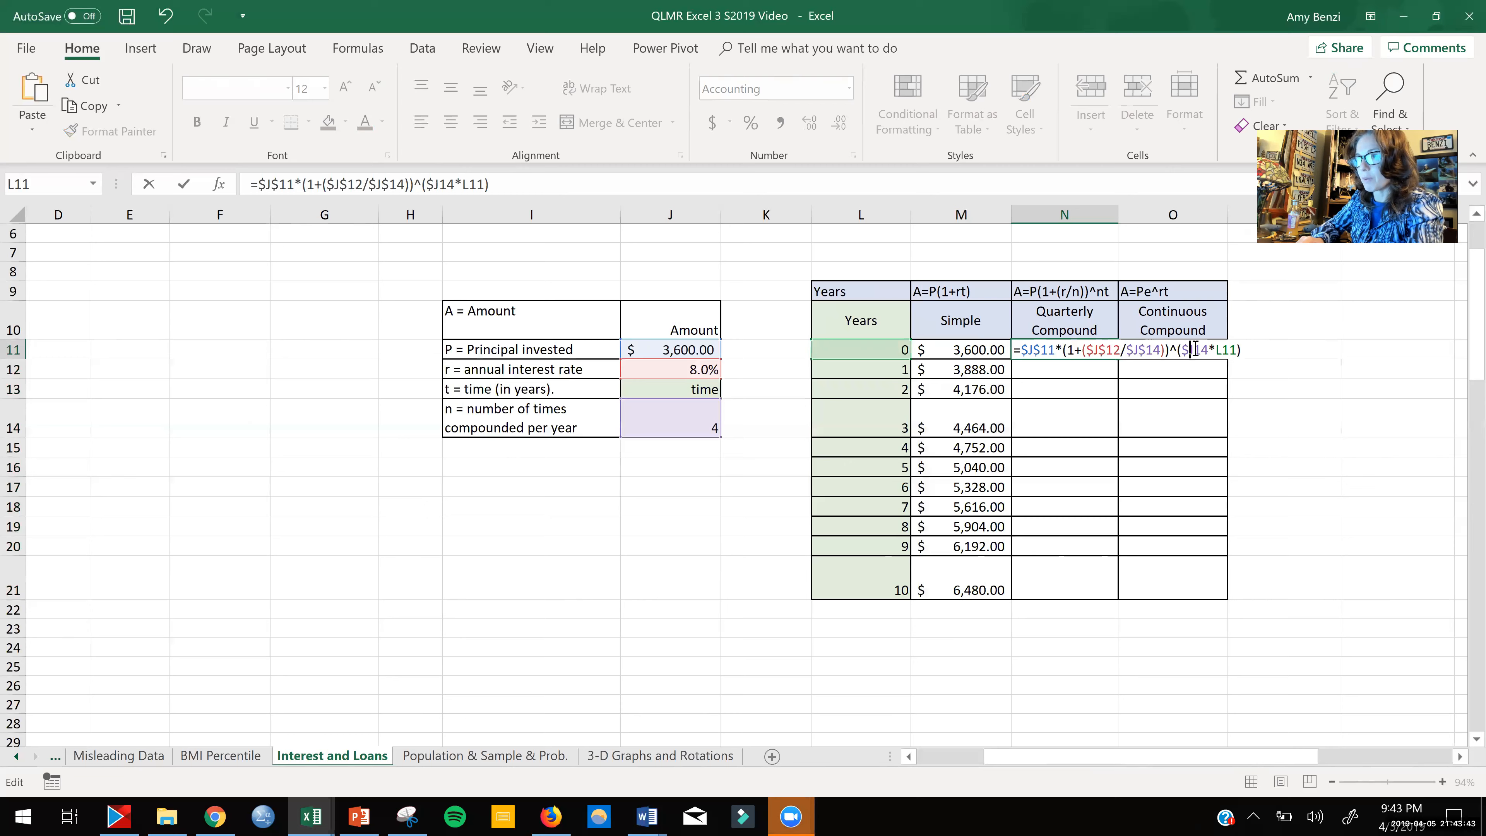
pyautogui.click(1194, 350)
pyautogui.write('$')
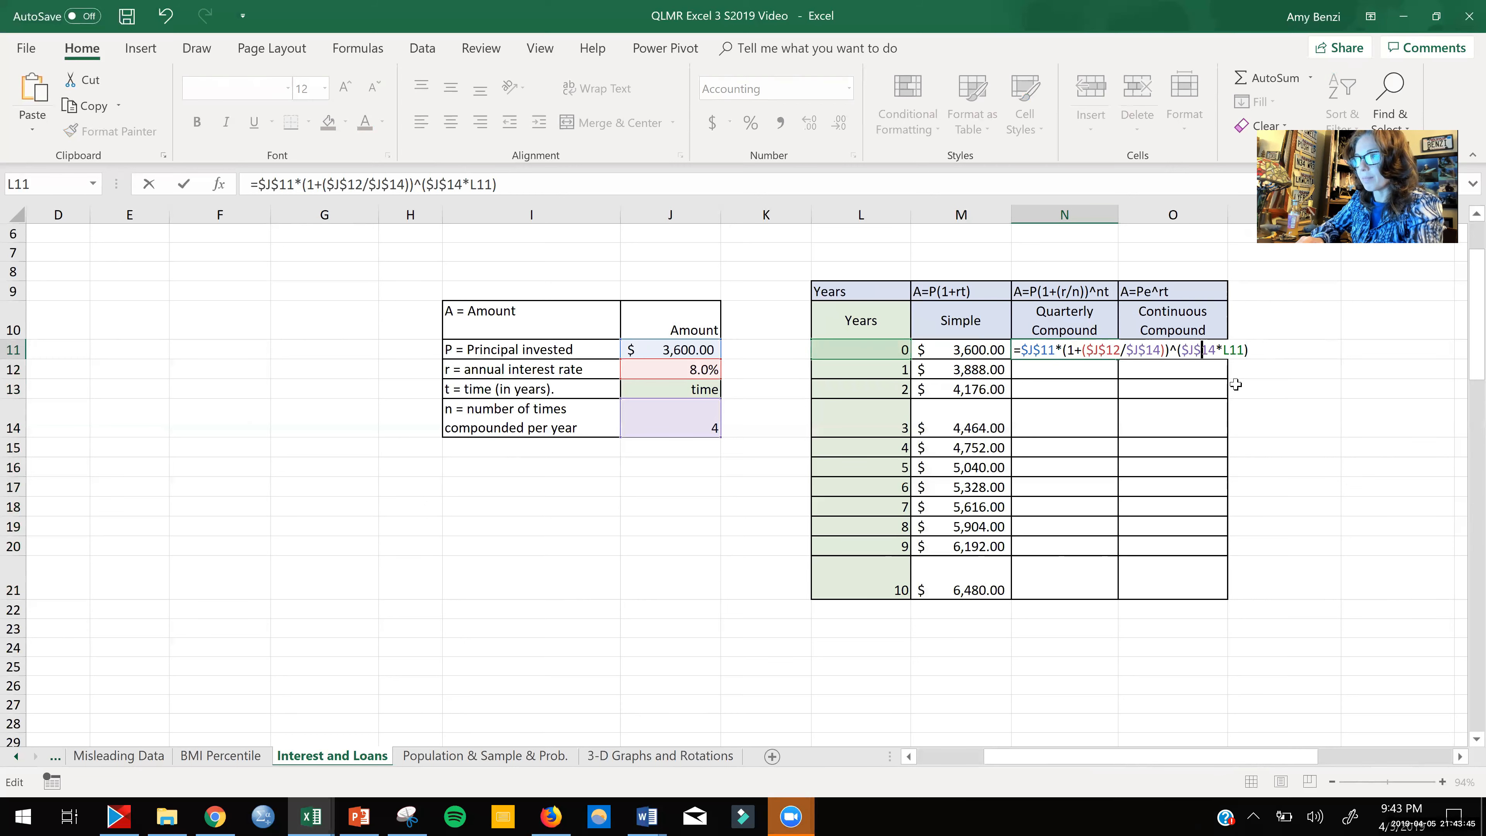
pyautogui.click(1235, 384)
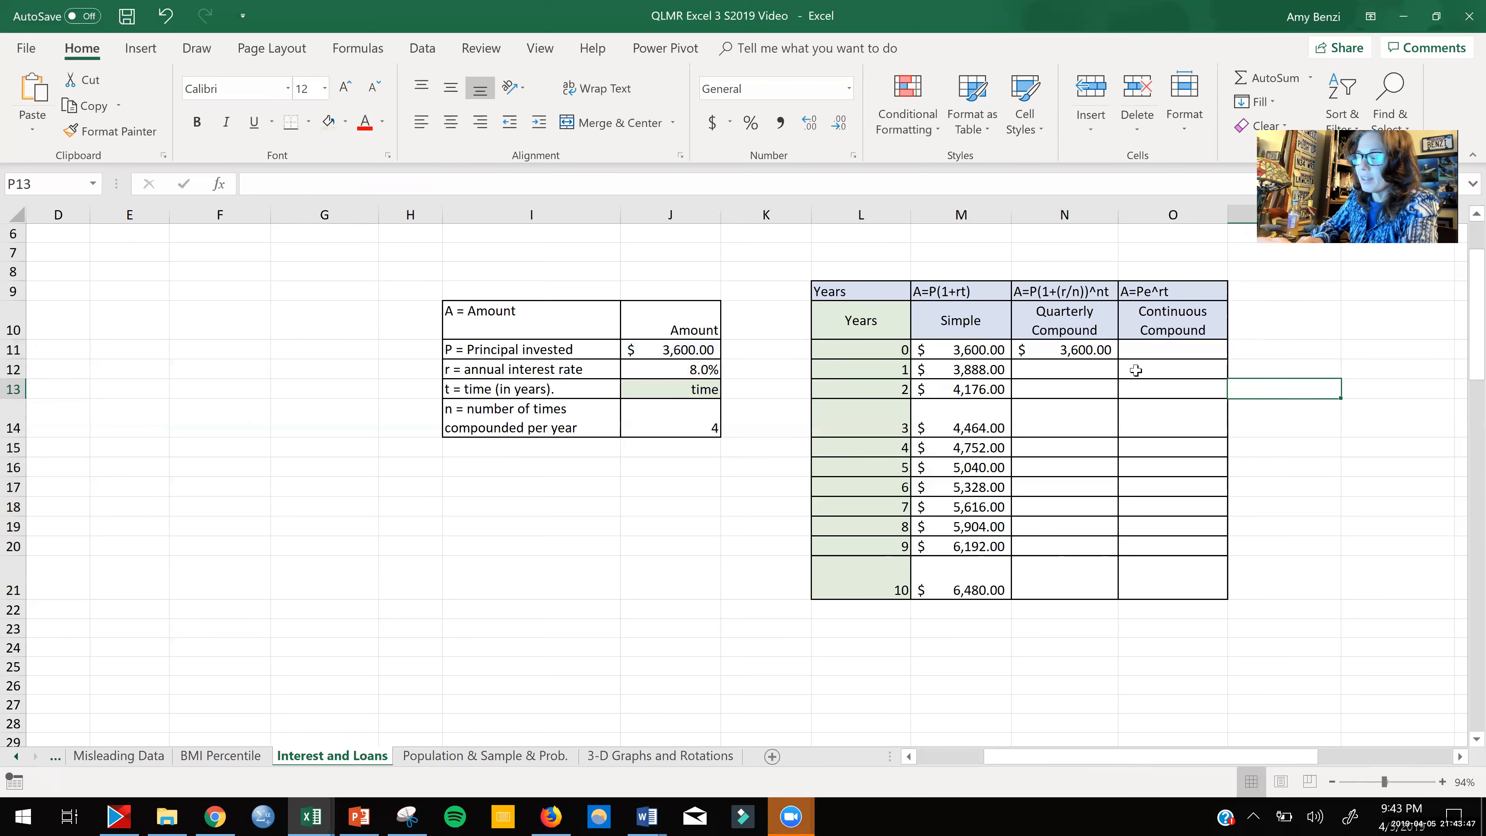
pyautogui.click(1100, 350)
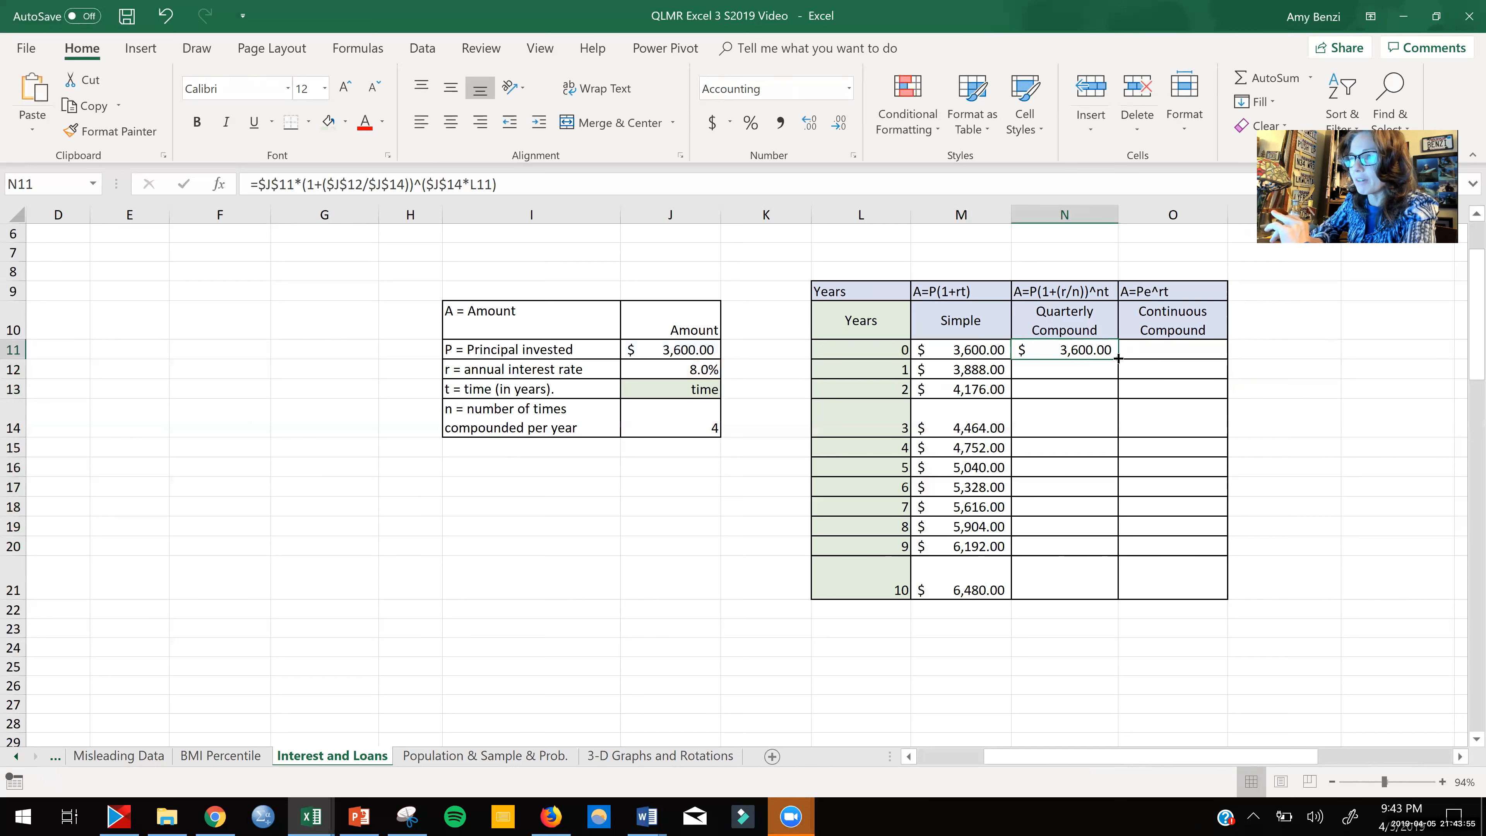
pyautogui.doubleClick(1117, 358)
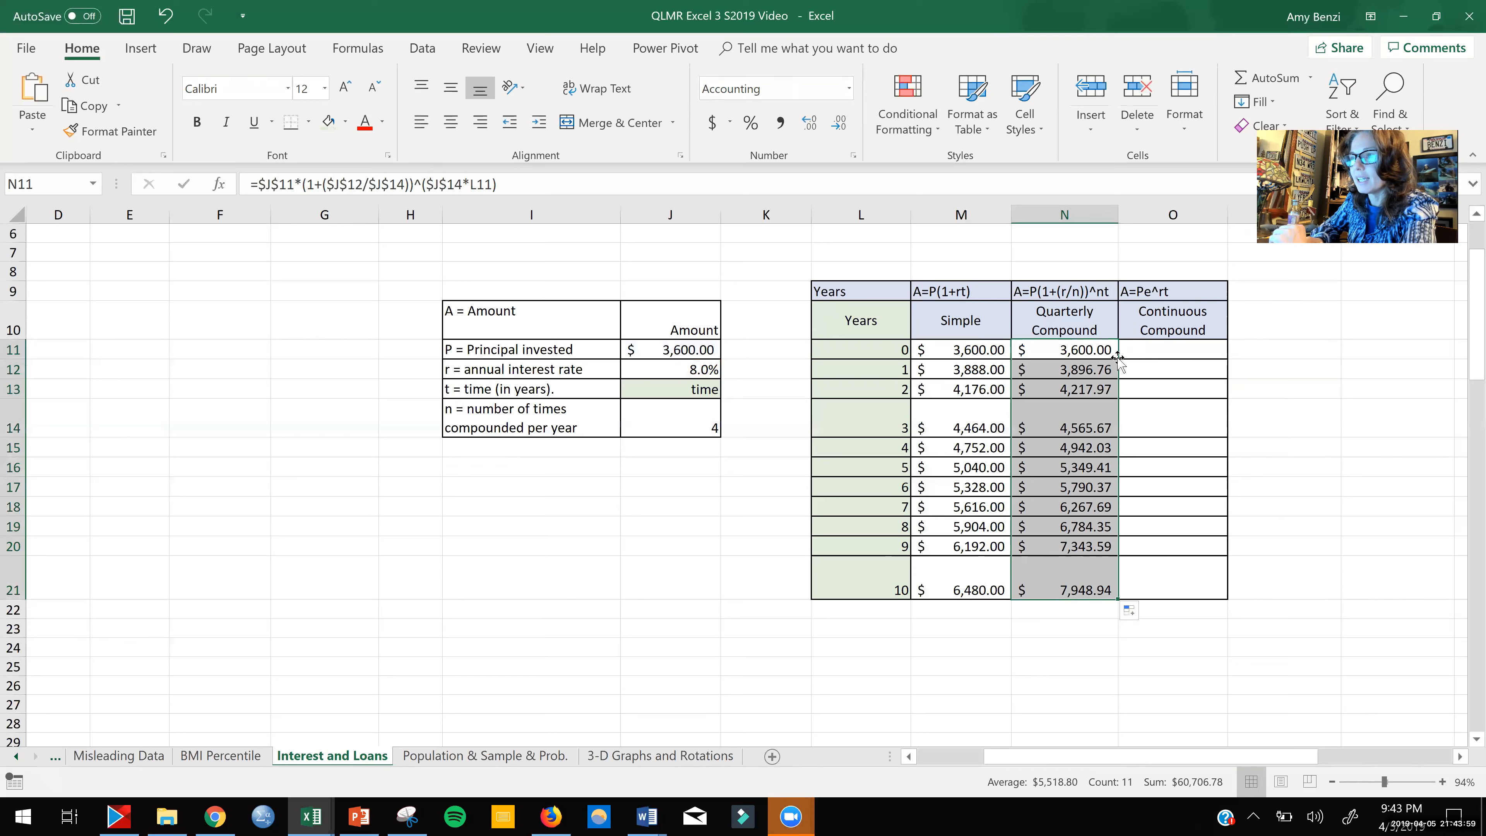
# Step: Begin the continuous compound formula for year 0 in cell O11 with principal times the exponential function, =J11*EXP(
pyautogui.doubleClick(1142, 352)
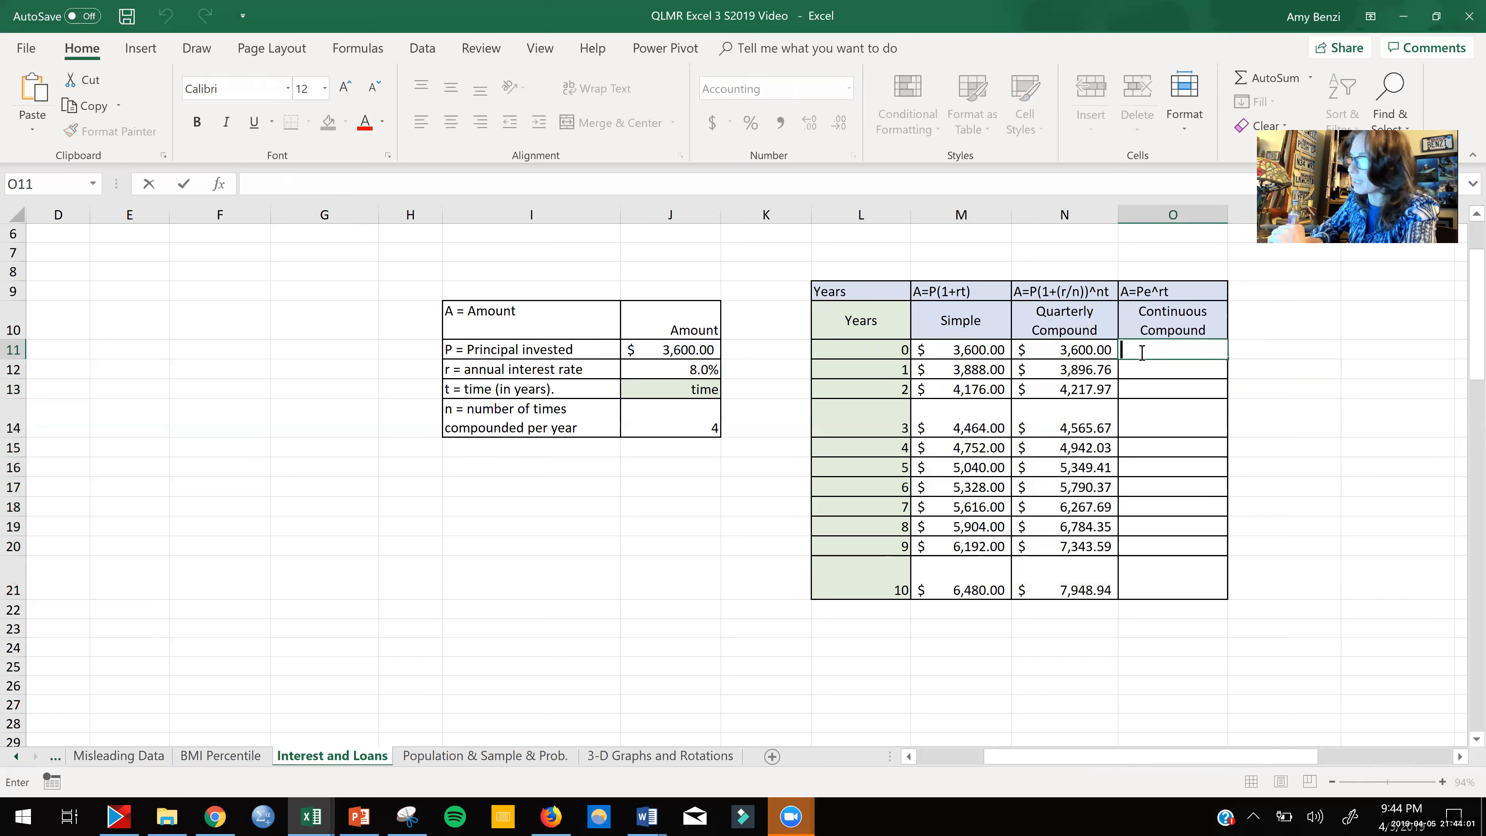
pyautogui.write('=')
pyautogui.click(689, 349)
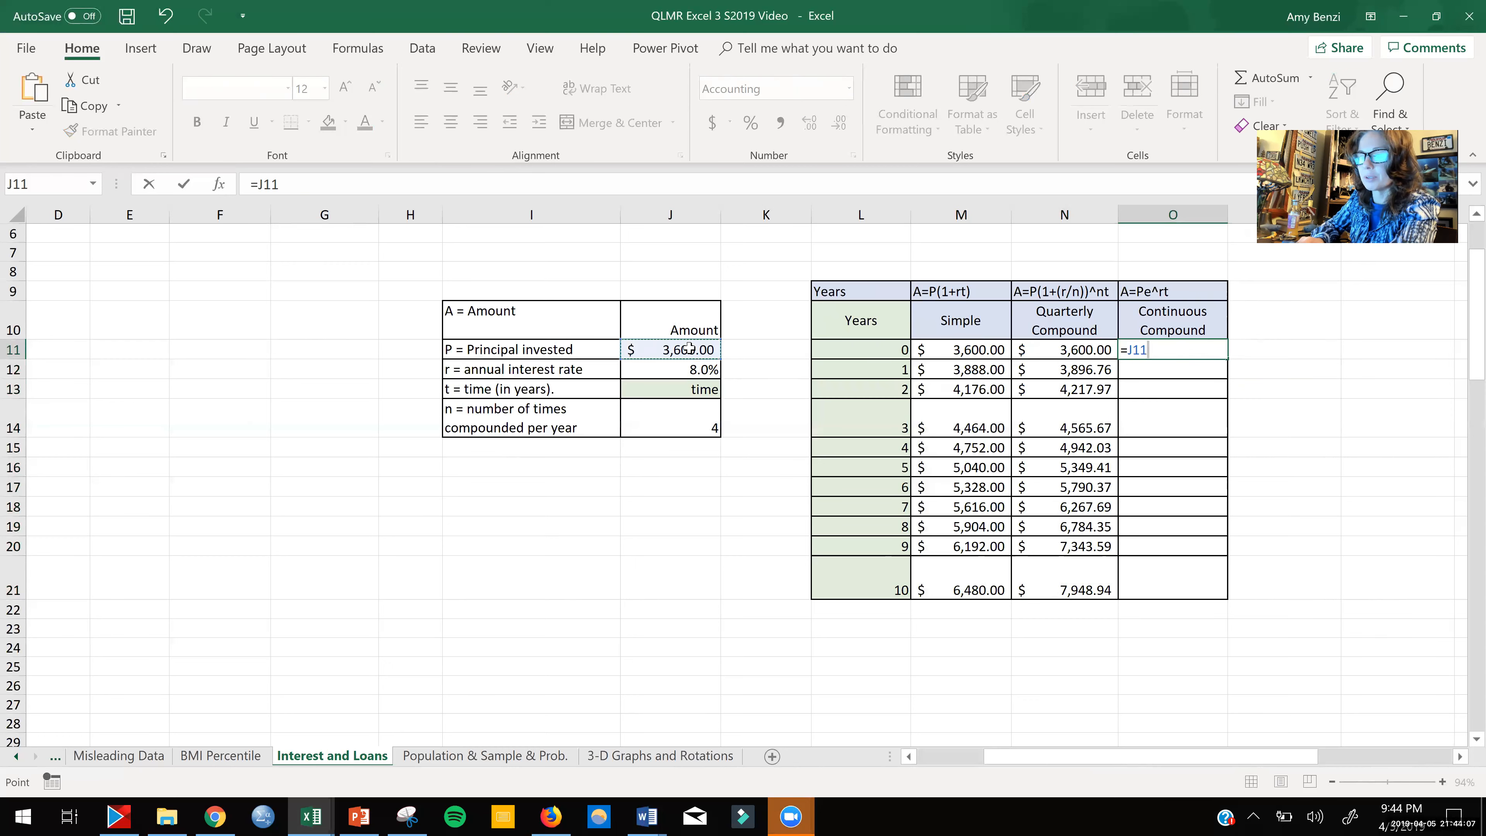
pyautogui.write('*exp')
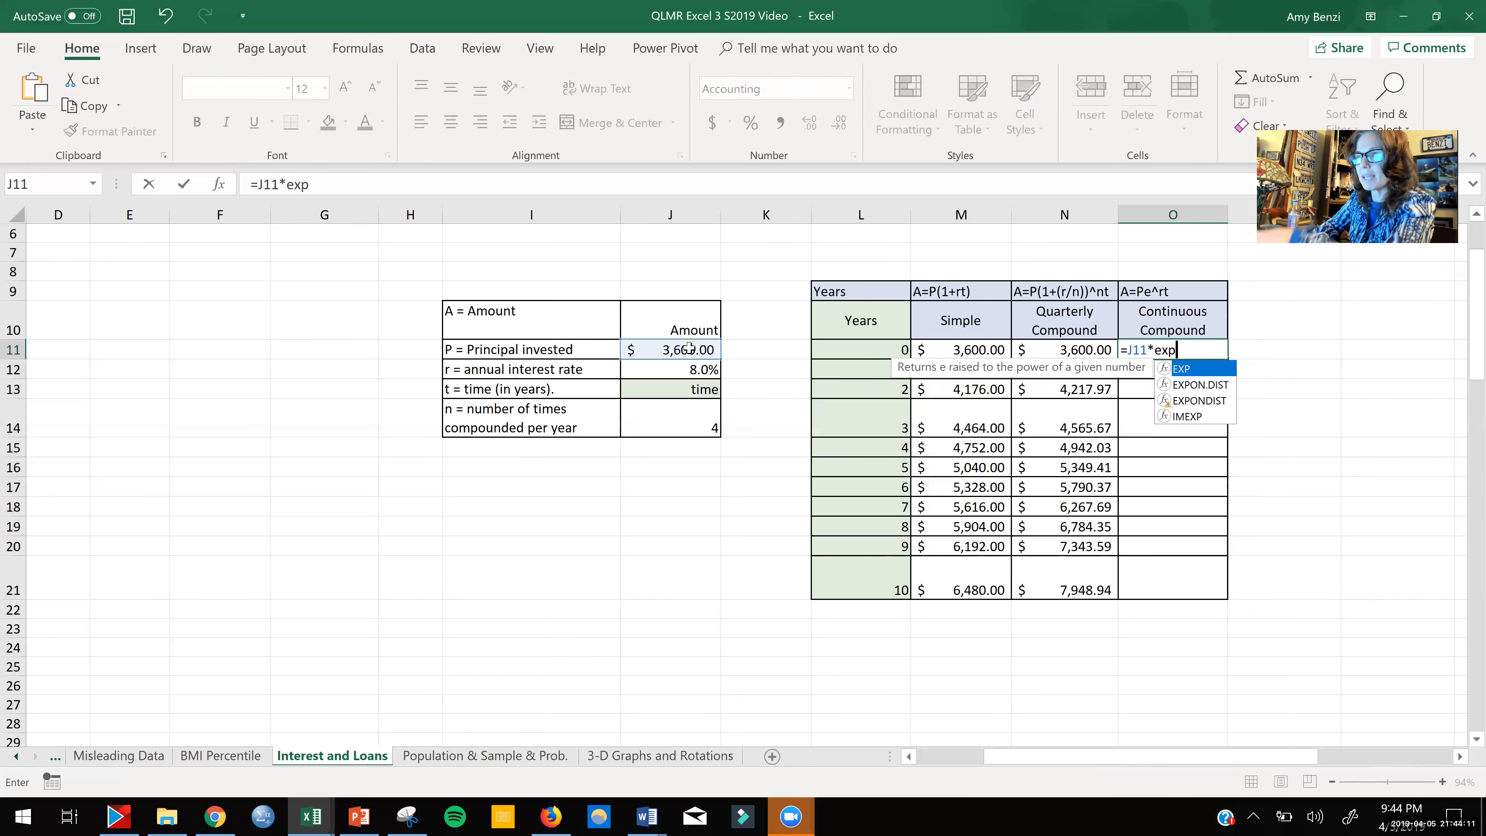
pyautogui.doubleClick(1220, 372)
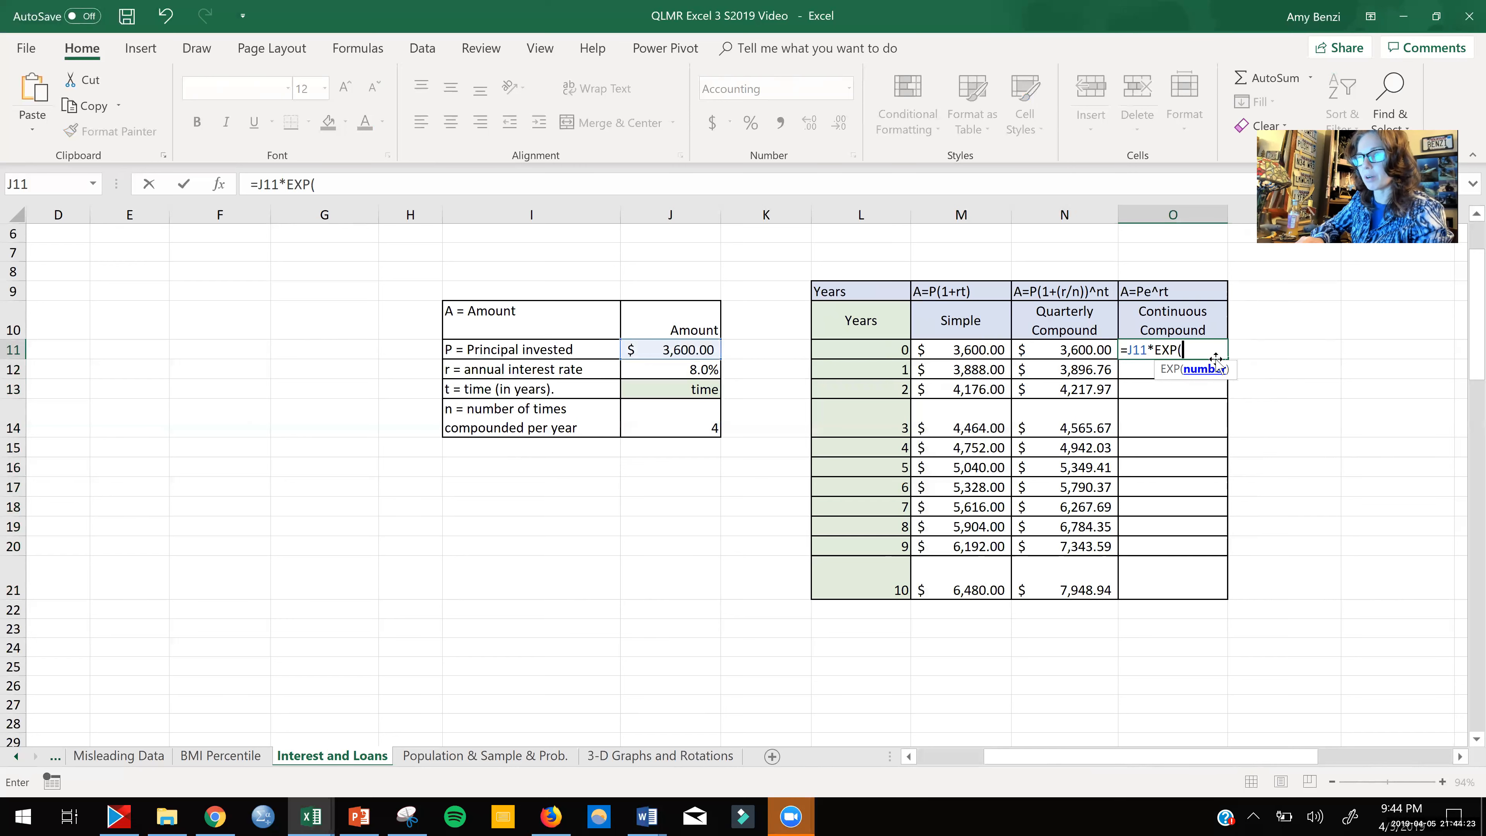
# Step: Complete the exponent in O11 with rate times the time variable, giving =J11*EXP(J12*J13)
pyautogui.click(699, 370)
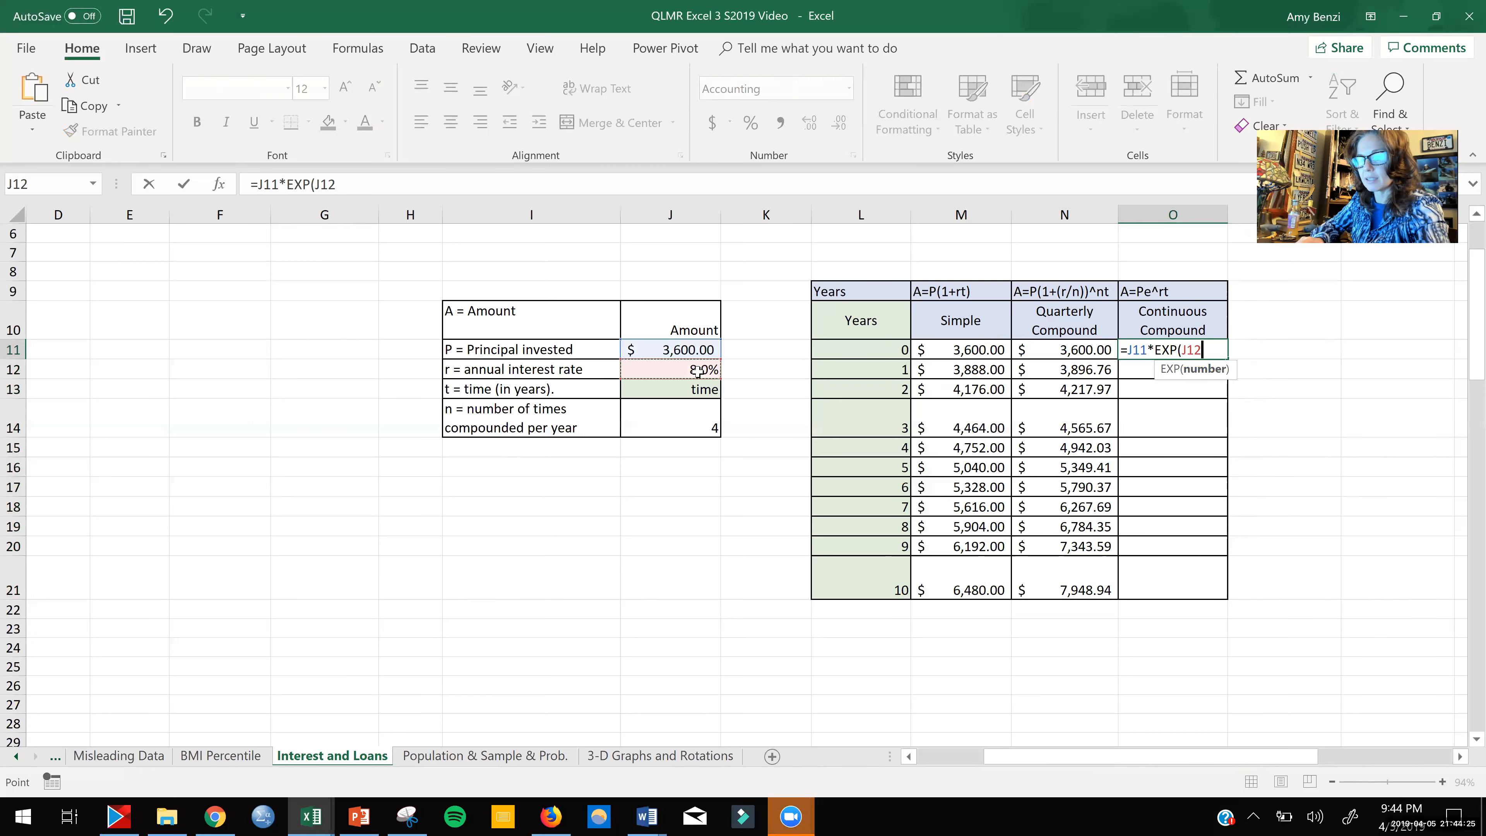
pyautogui.write('**')
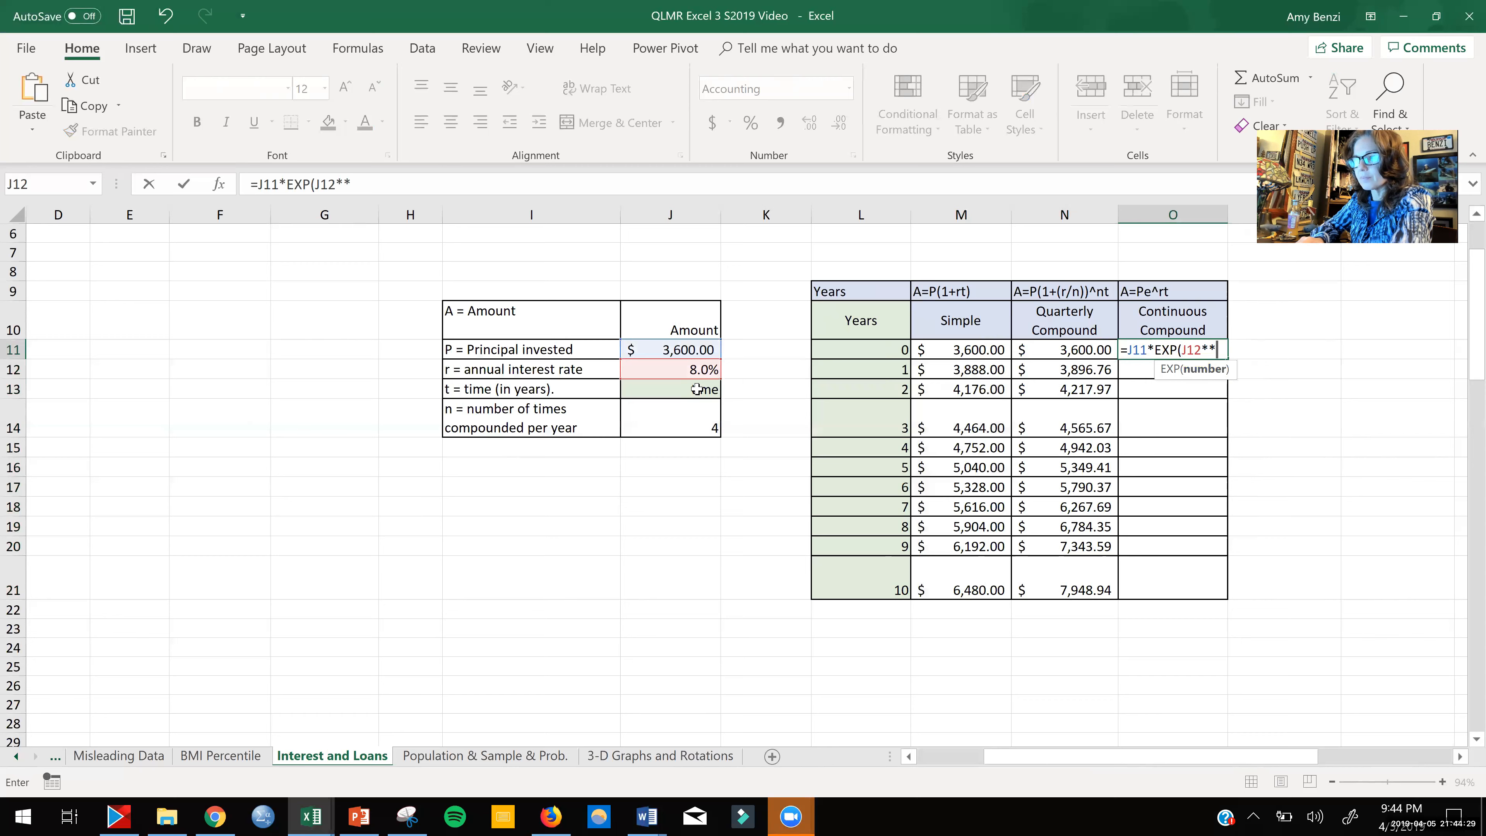
pyautogui.press('BackSpace')
pyautogui.click(697, 390)
pyautogui.write(')')
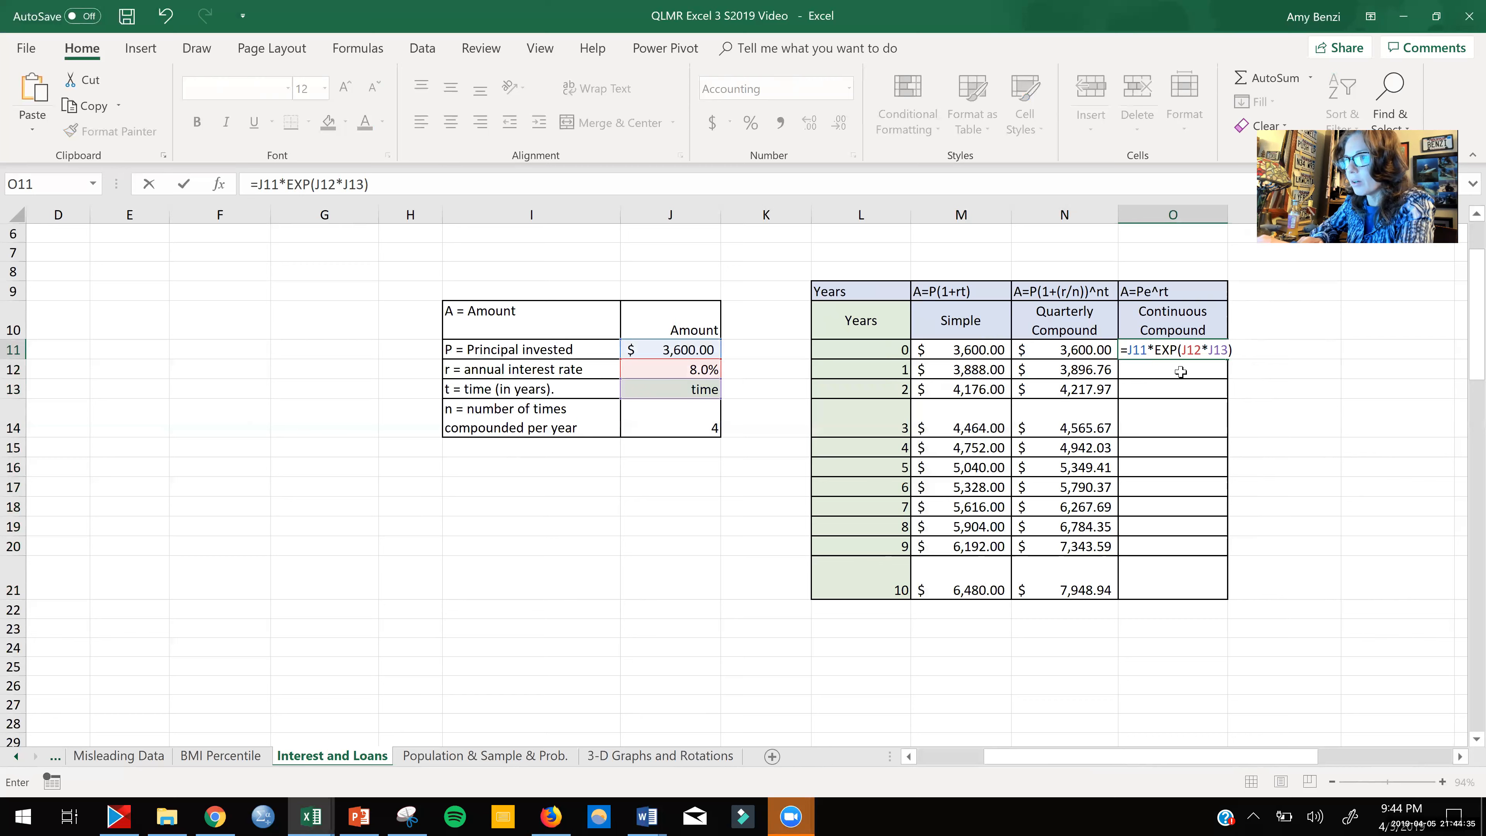
# Step: Make the principal and rate references in the O11 formula absolute as $J$11 and $J$12
pyautogui.click(1128, 352)
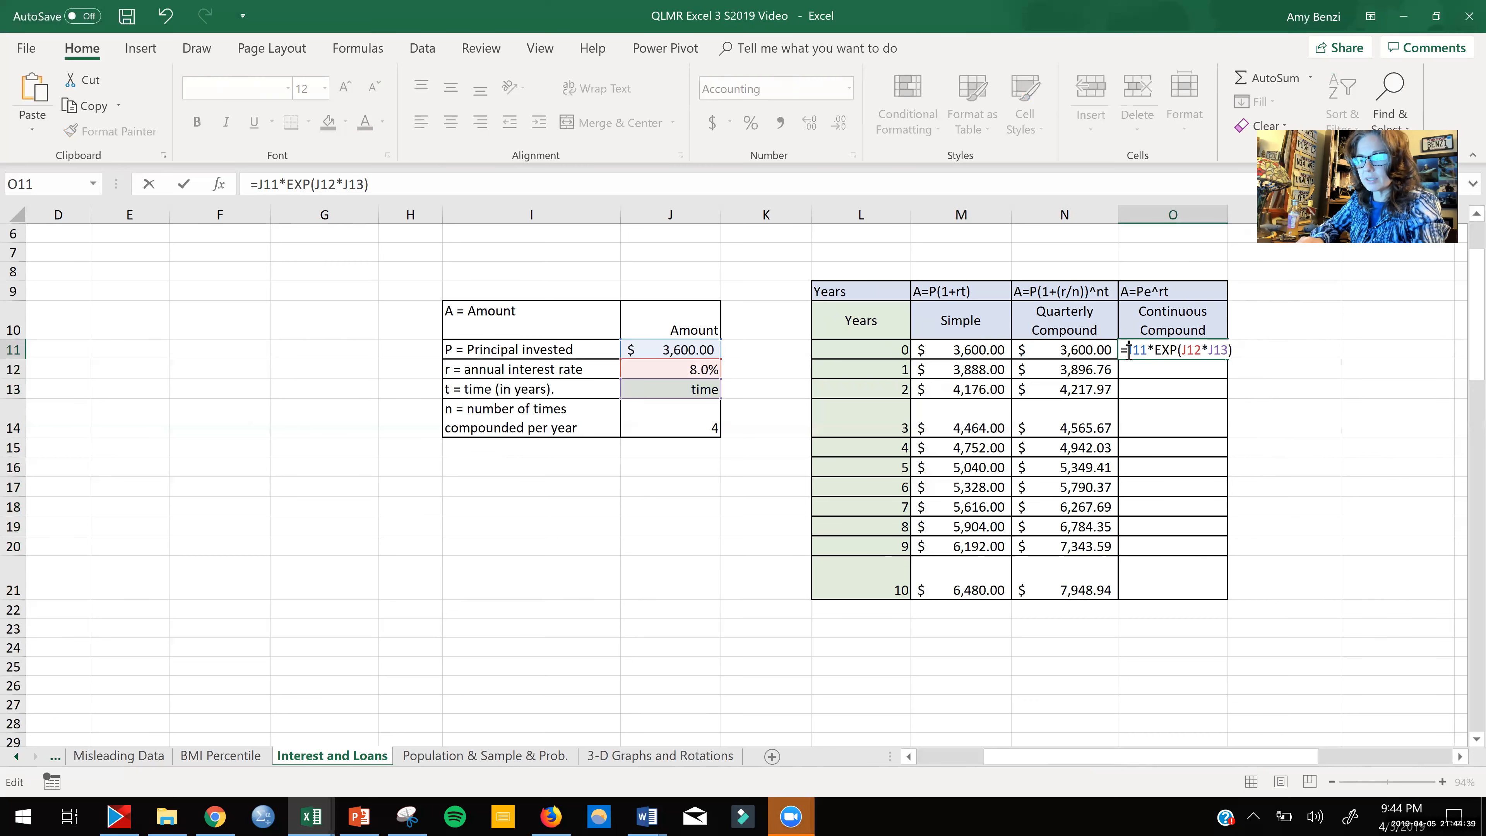
pyautogui.write('$')
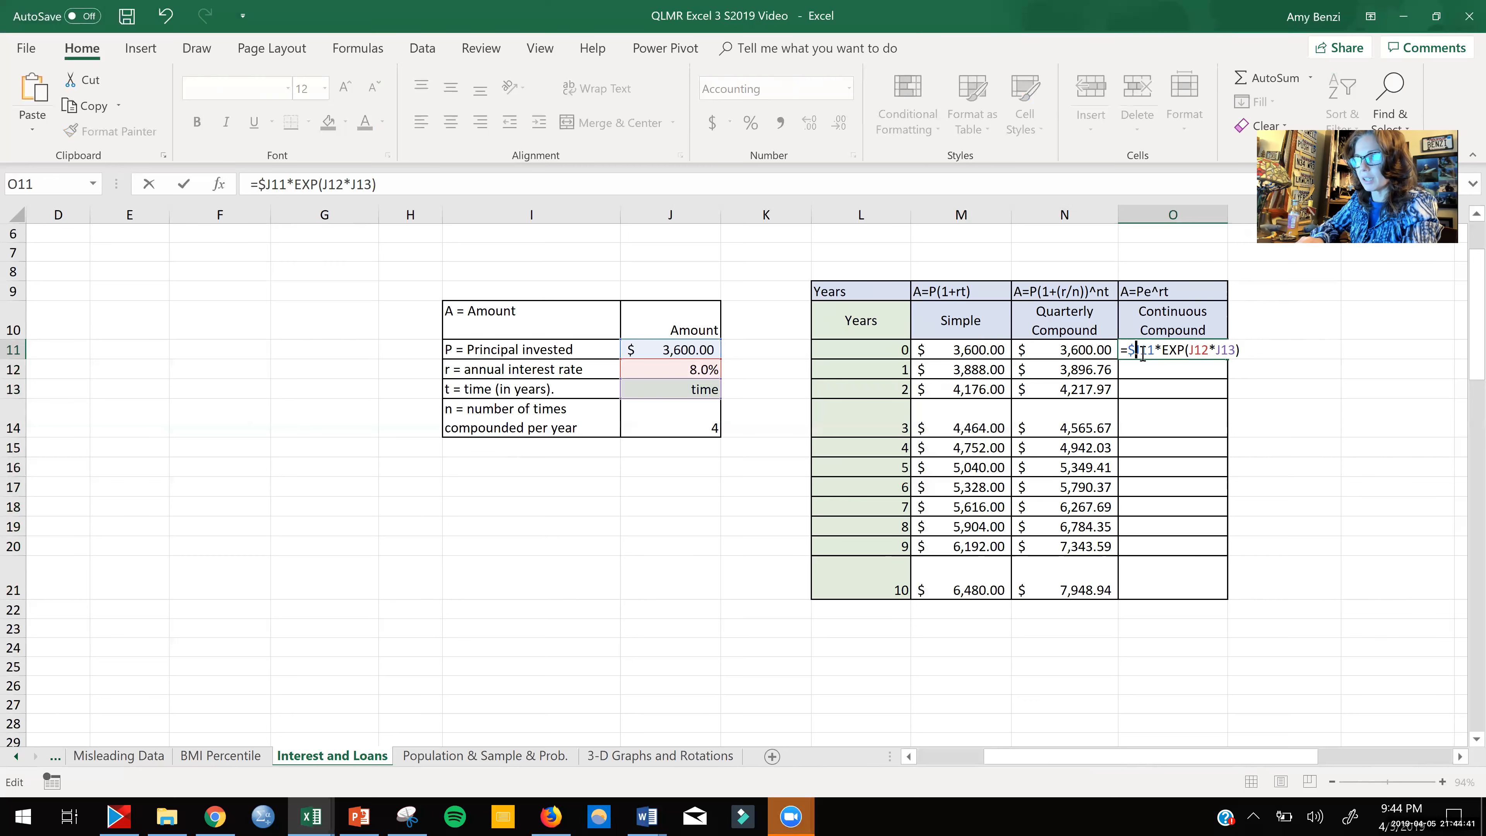
pyautogui.click(1140, 349)
pyautogui.write('$')
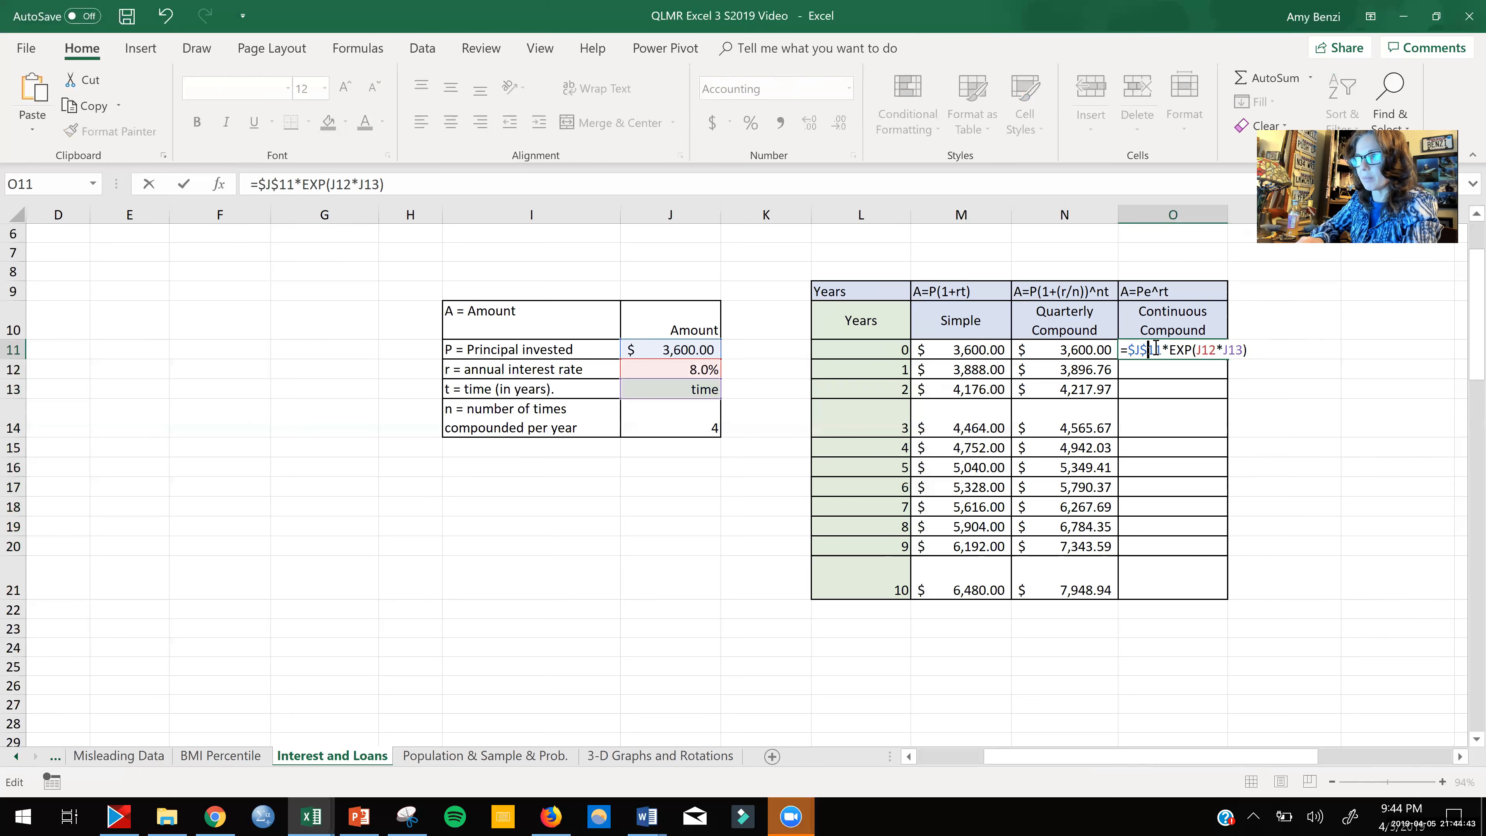
pyautogui.click(1197, 350)
pyautogui.write('$')
pyautogui.click(1208, 350)
pyautogui.write('$J$')
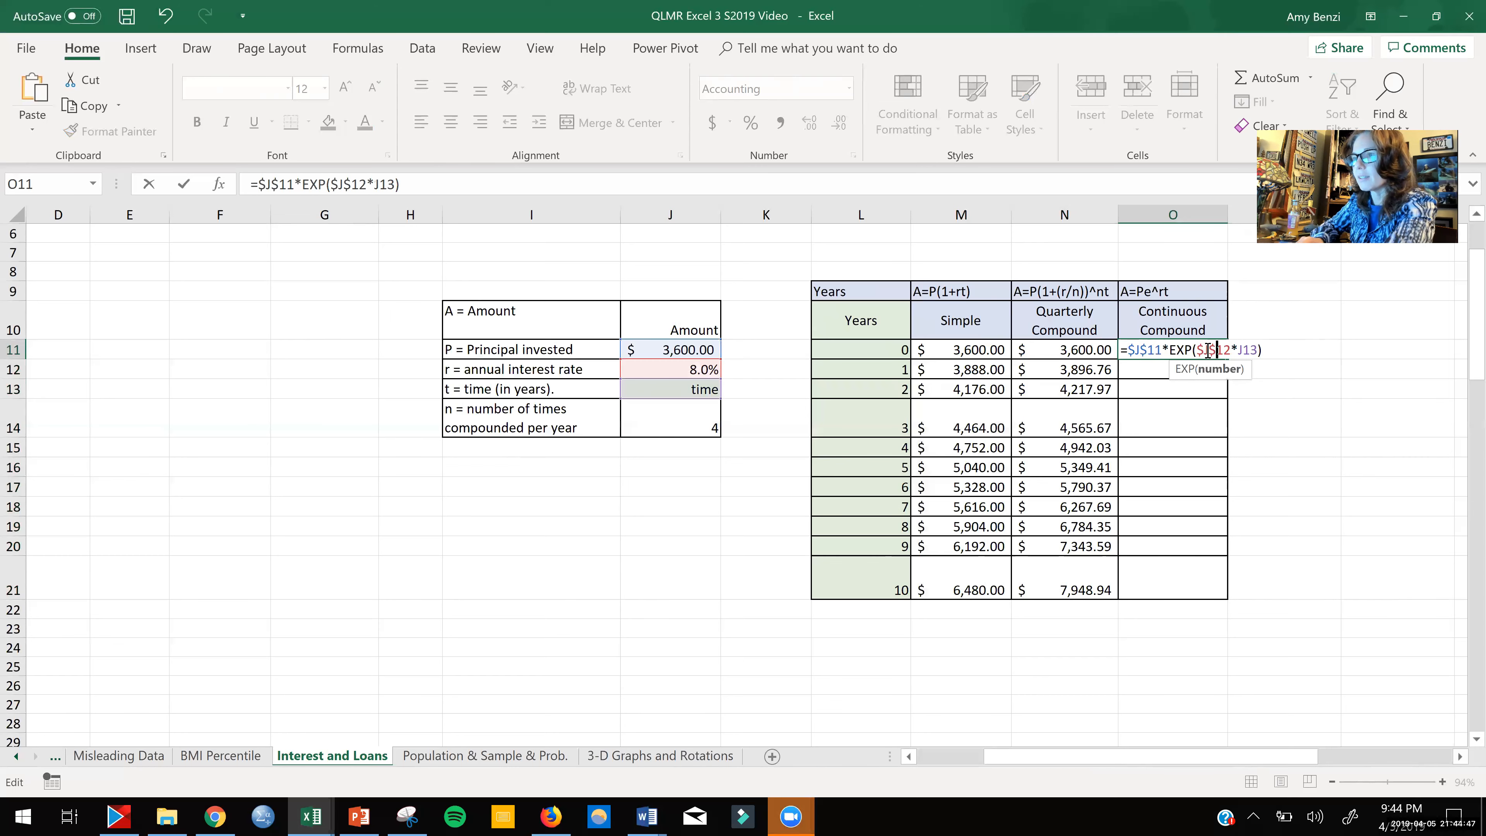
pyautogui.hotkey('ctrl', 'Return')
# Step: Replace J13 with year cell L11 in the O11 formula and fill it down the Continuous Compound column to year 10
pyautogui.doubleClick(1208, 350)
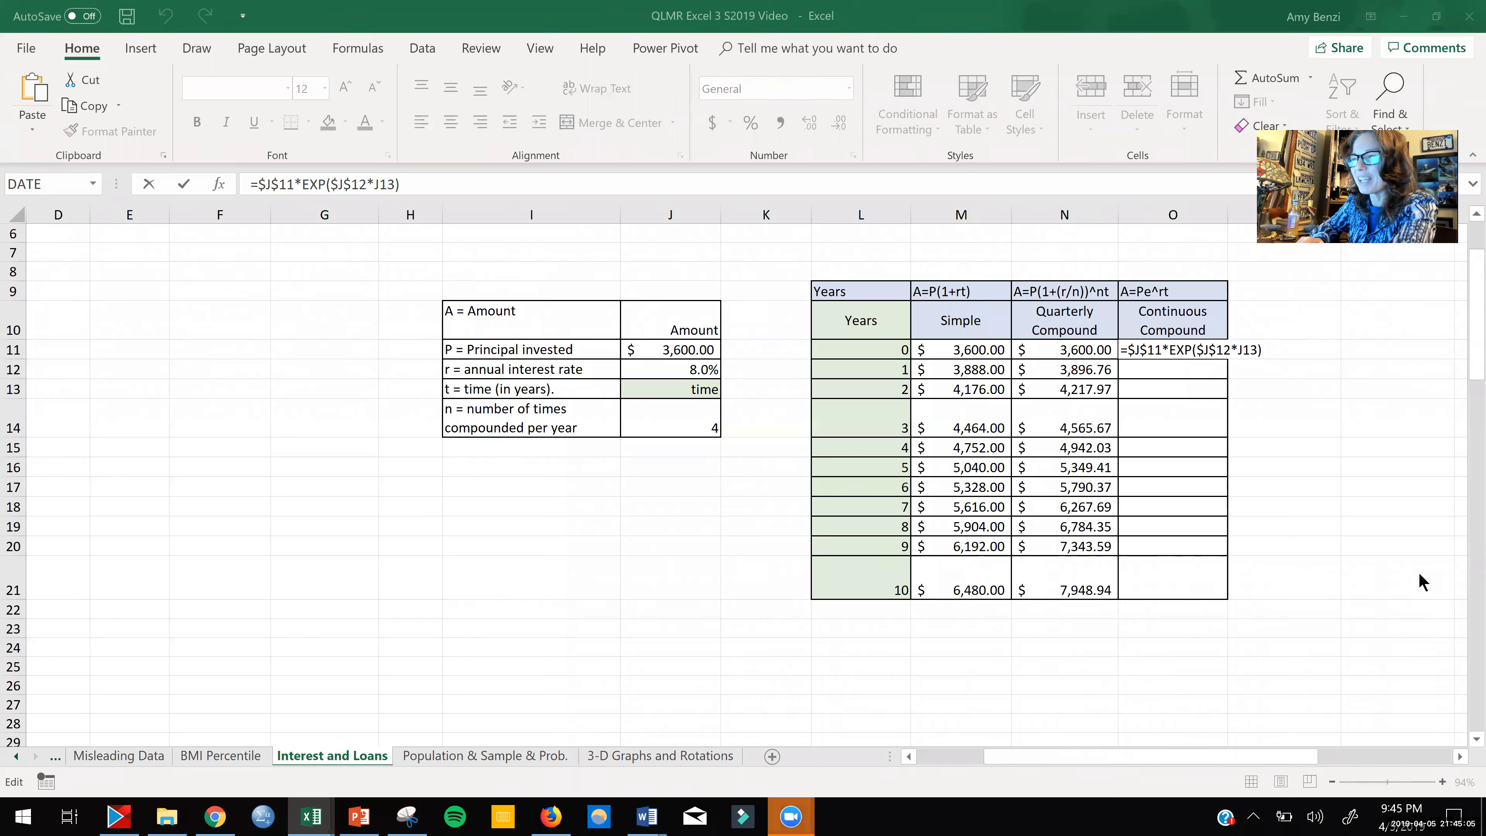
pyautogui.click(1240, 349)
pyautogui.doubleClick(1240, 350)
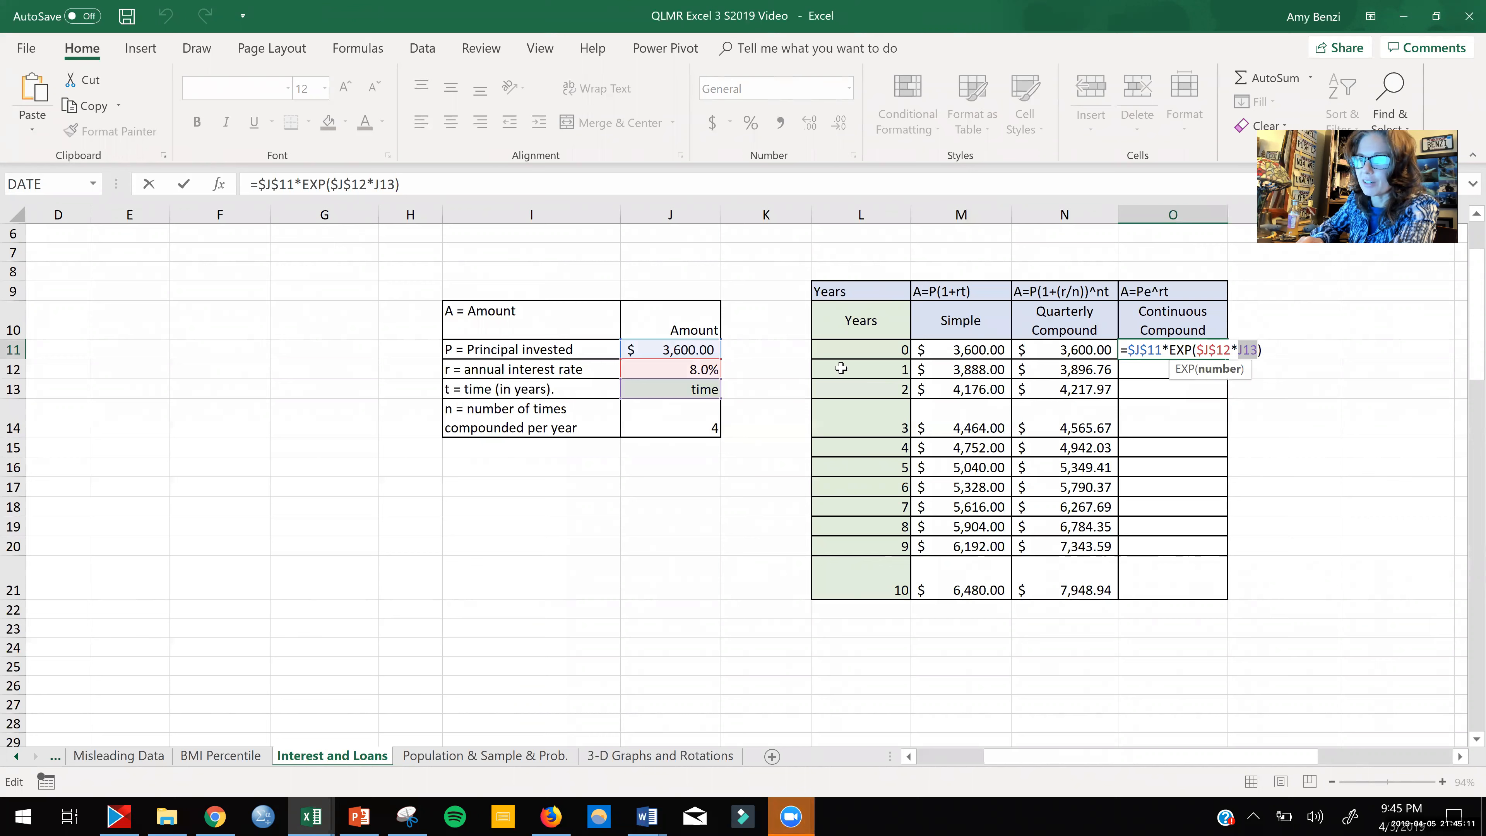
pyautogui.click(867, 350)
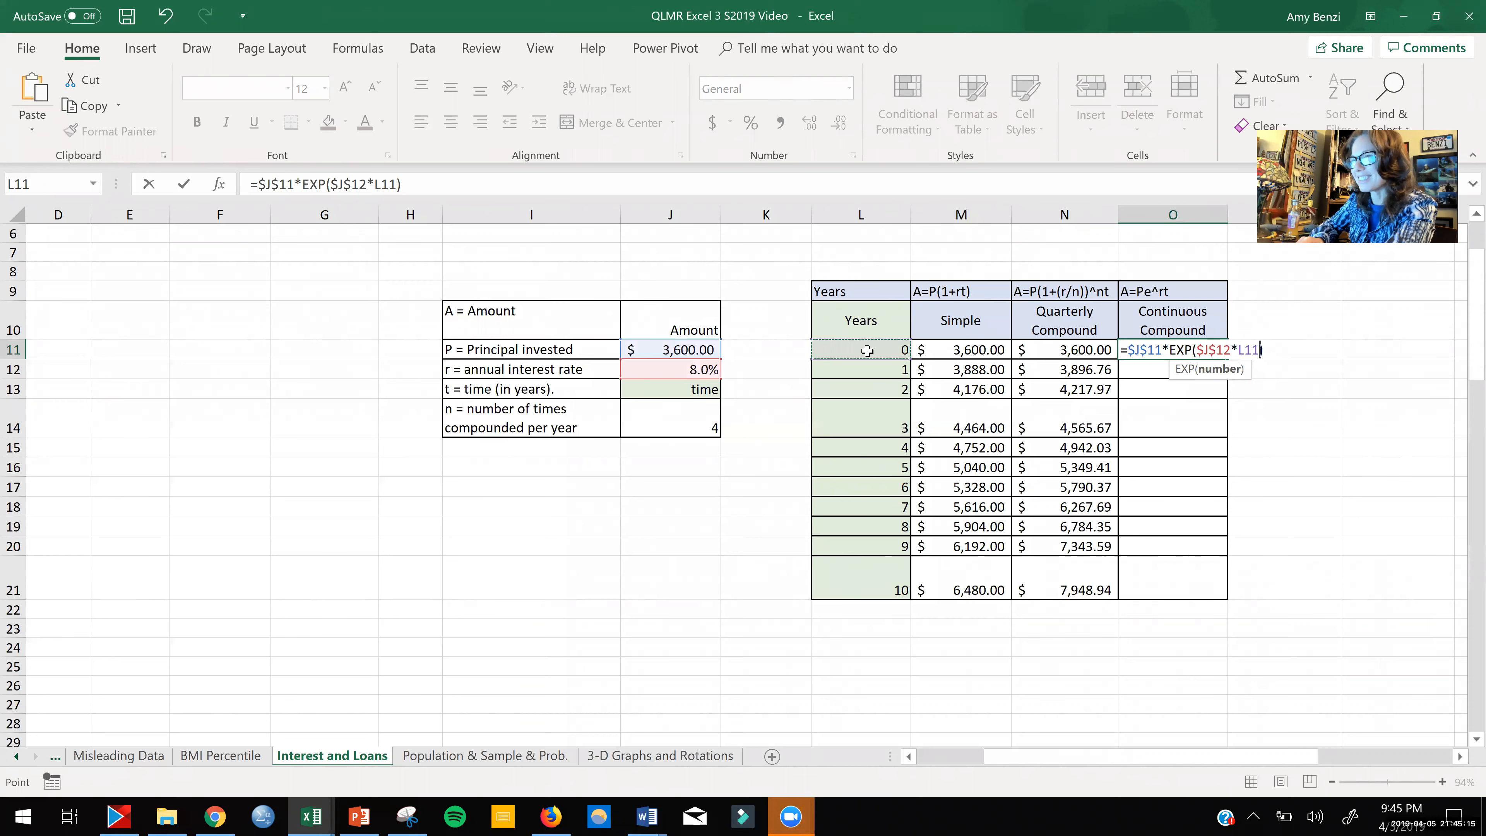
pyautogui.press('Return')
pyautogui.click(1205, 350)
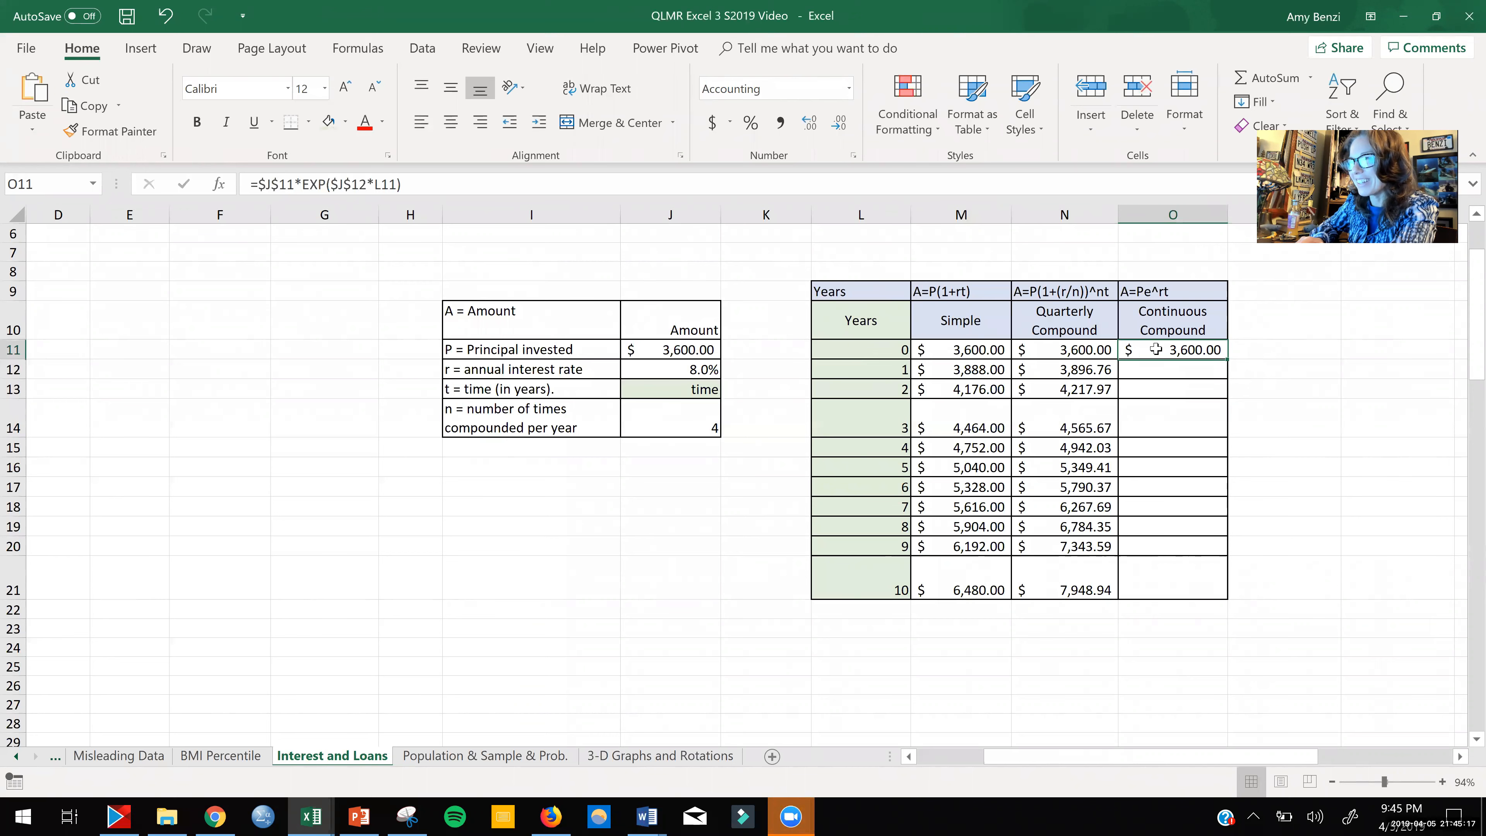
pyautogui.doubleClick(1229, 358)
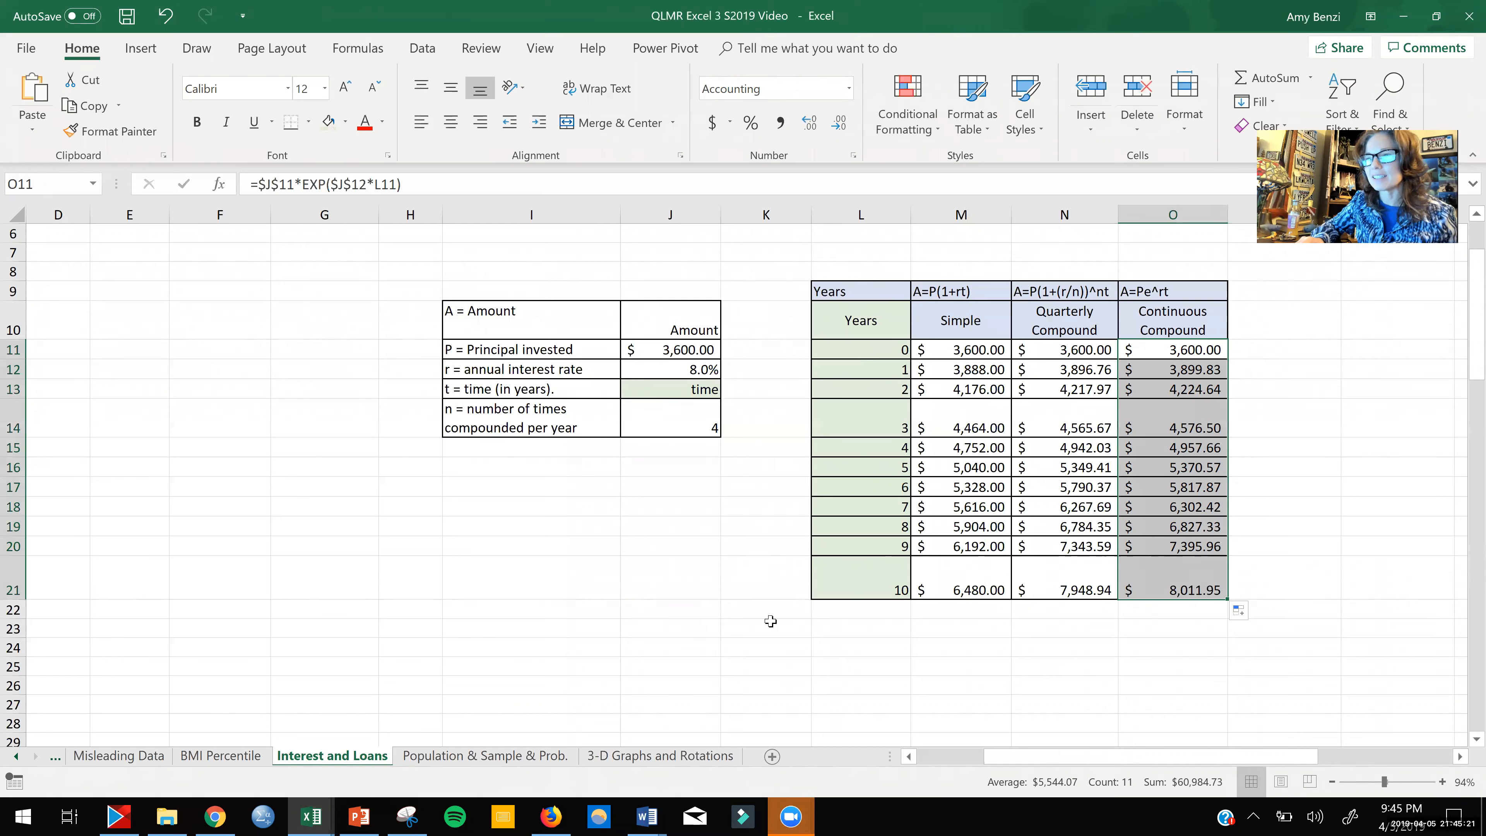
# Step: Insert a scatter chart with smooth lines from the interest table L10:O21 and place it just beside the table, over columns P to T
pyautogui.hscroll(3, 770, 621)
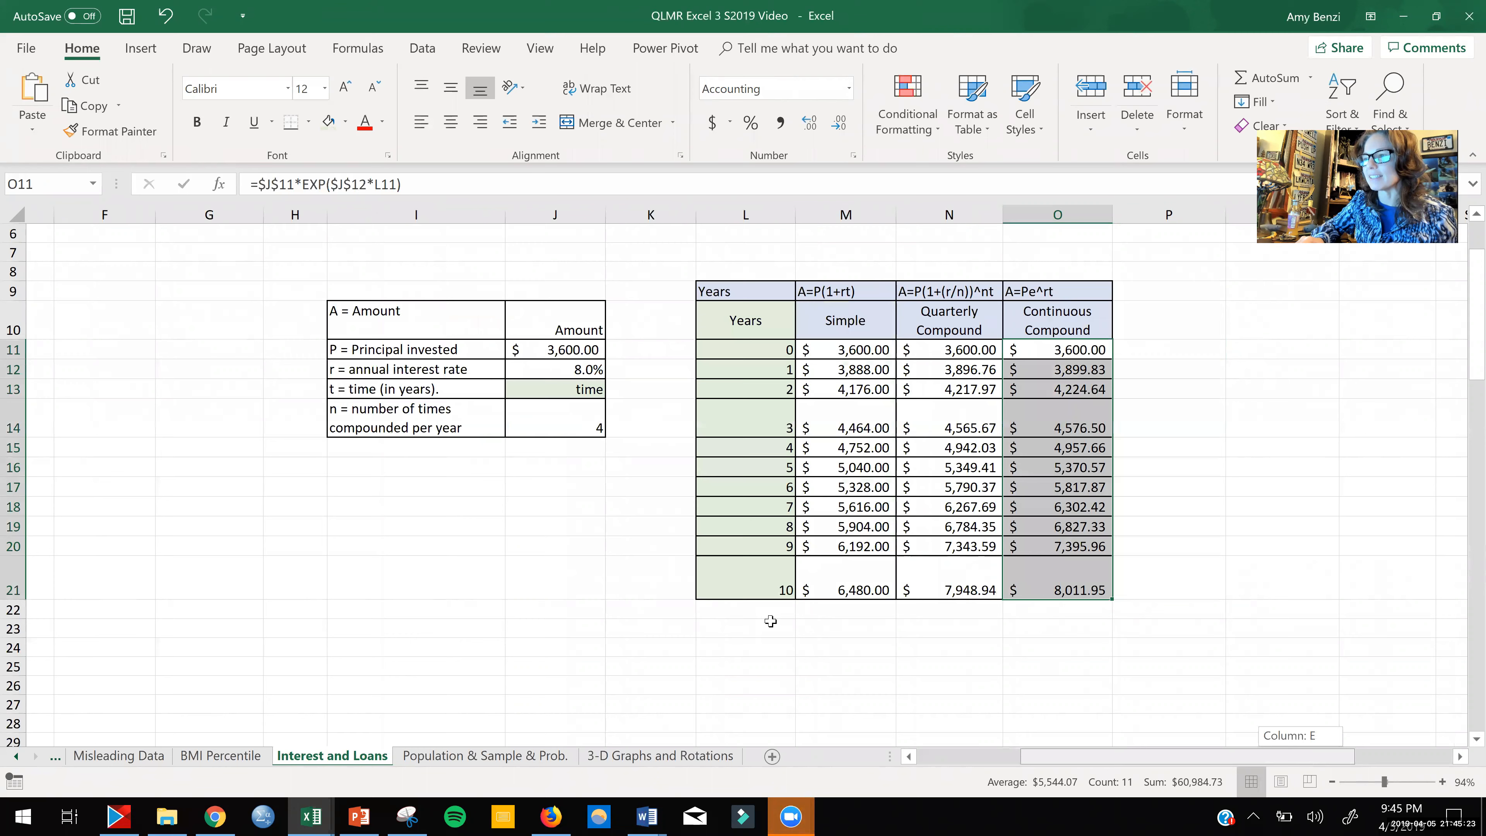
pyautogui.hscroll(2, 770, 621)
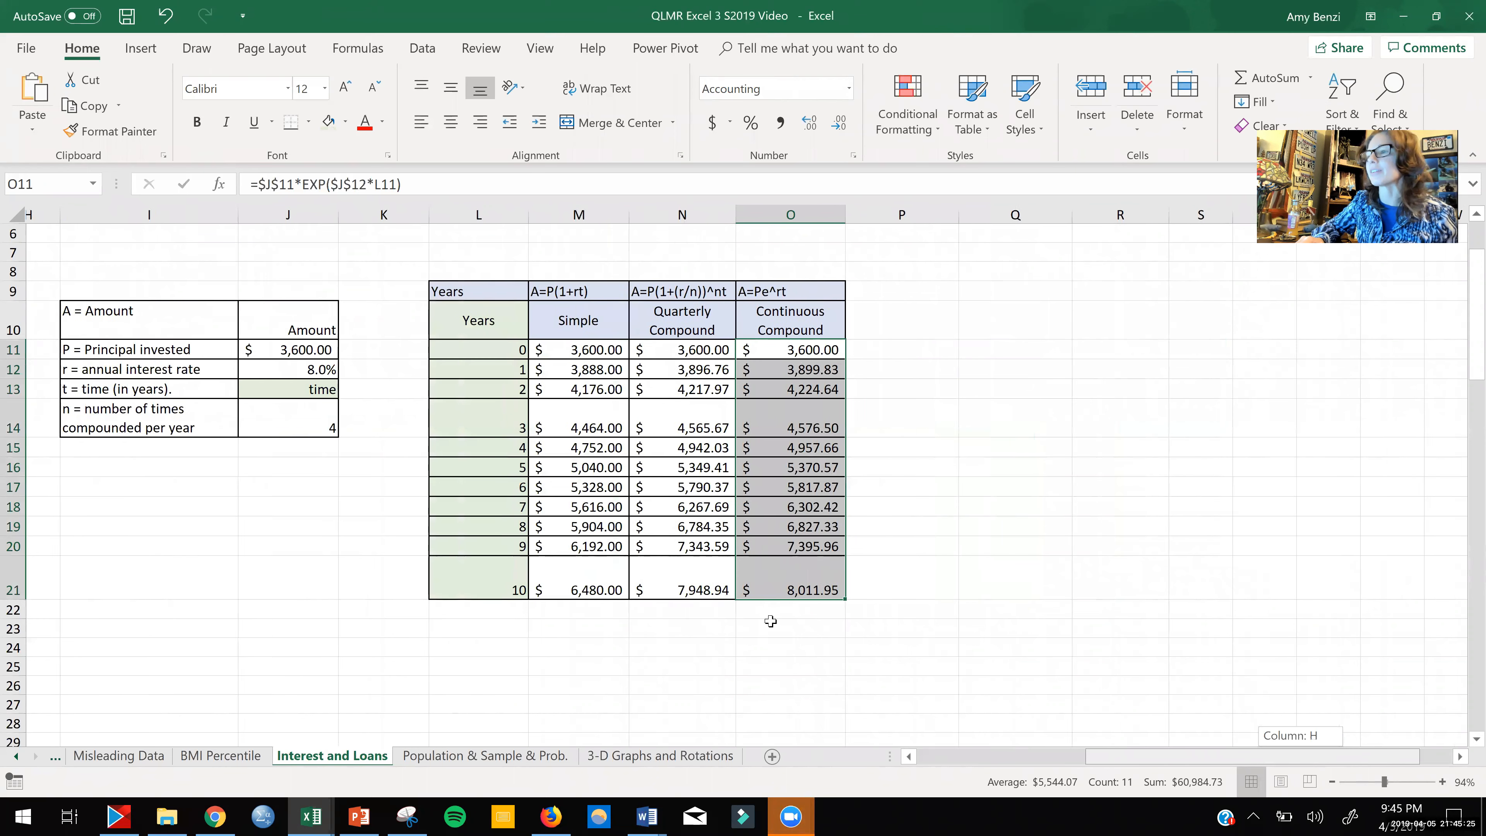
pyautogui.click(1178, 564)
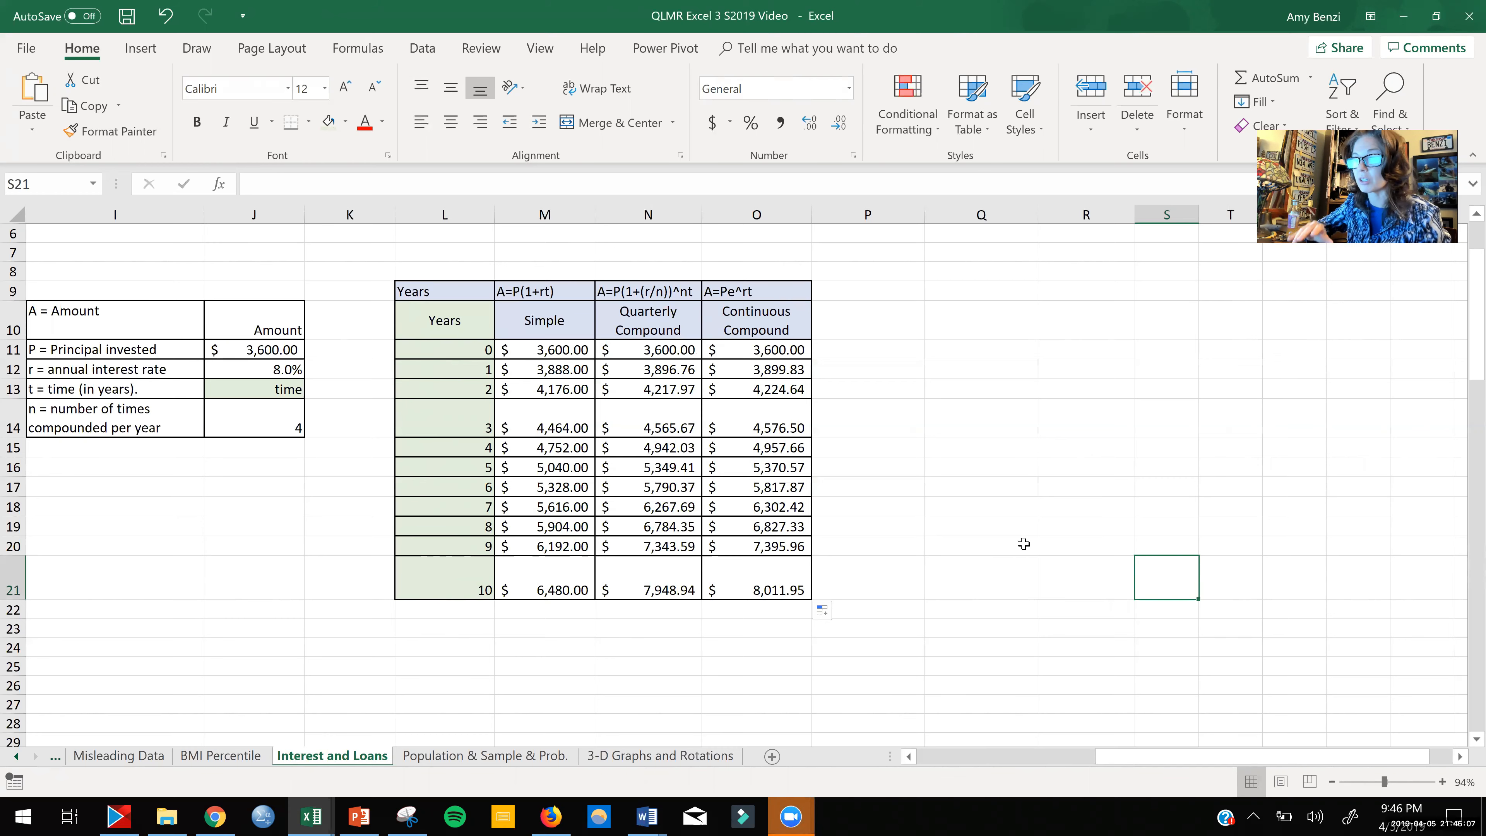
pyautogui.scroll(1, 1114, 519)
pyautogui.scroll(-1, 1120, 517)
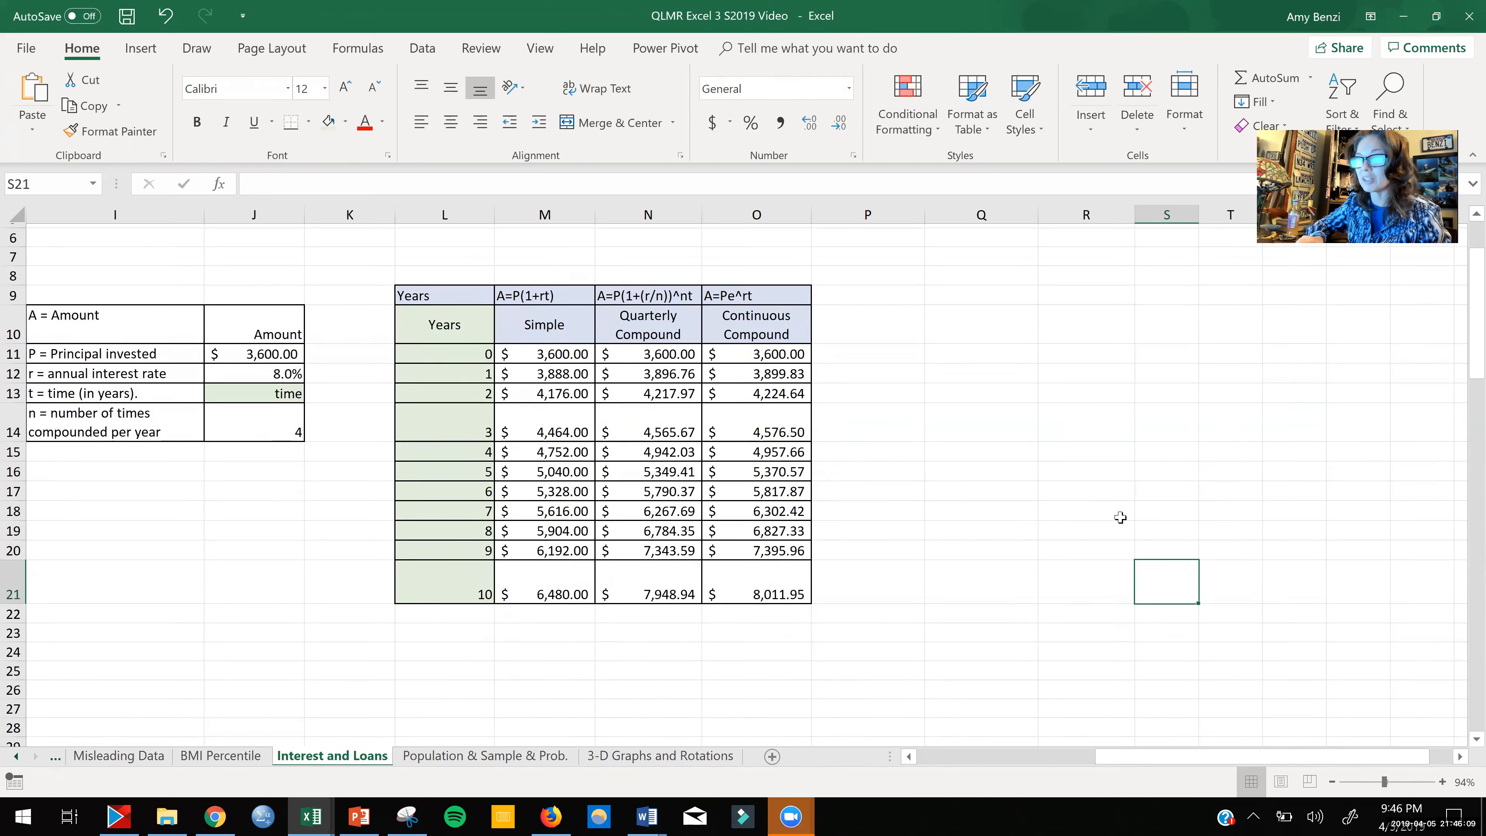
pyautogui.scroll(-1, 1119, 517)
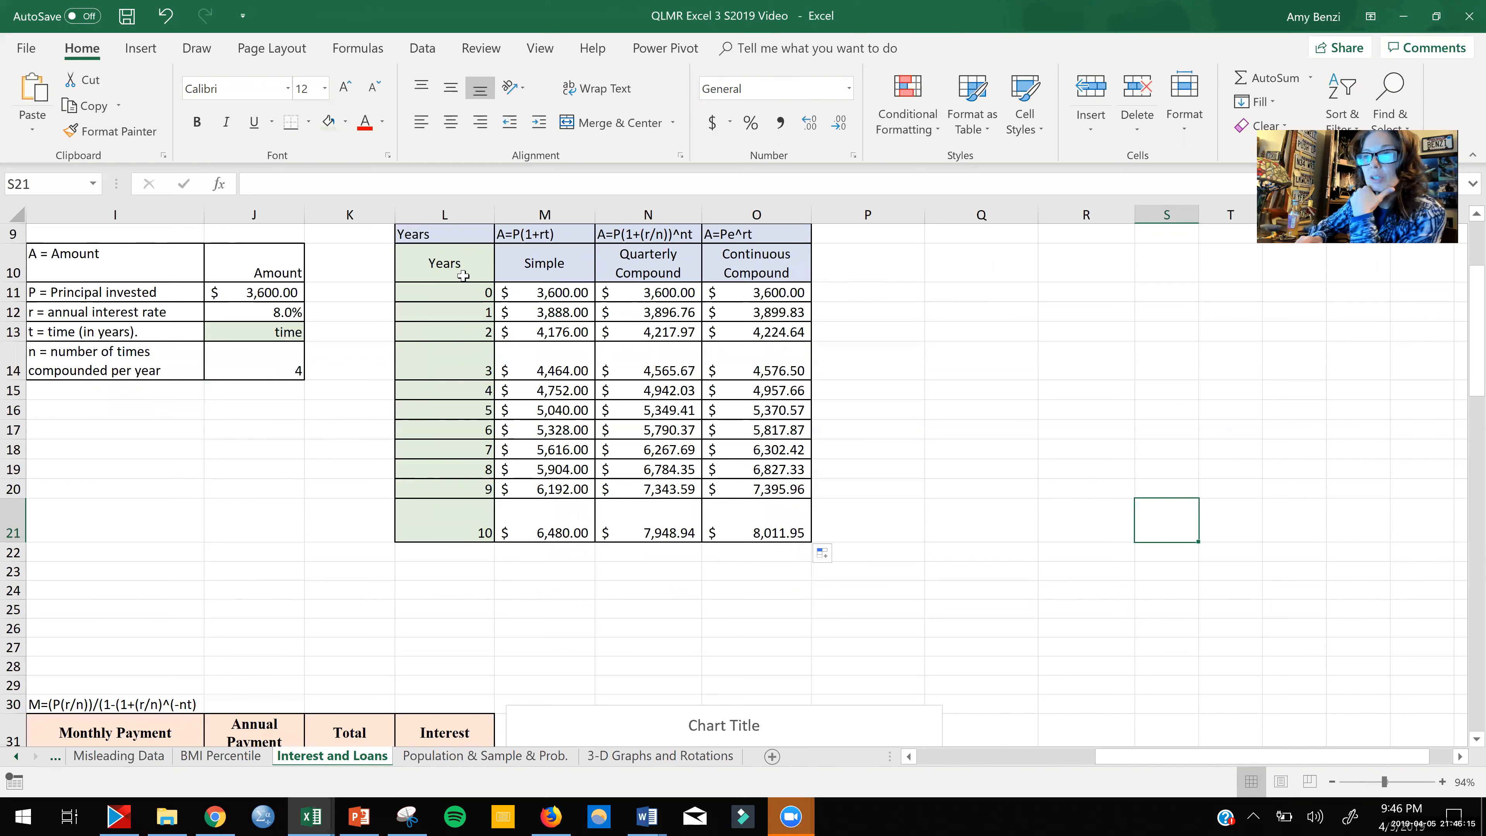
pyautogui.moveTo(463, 272); pyautogui.dragTo(765, 523)
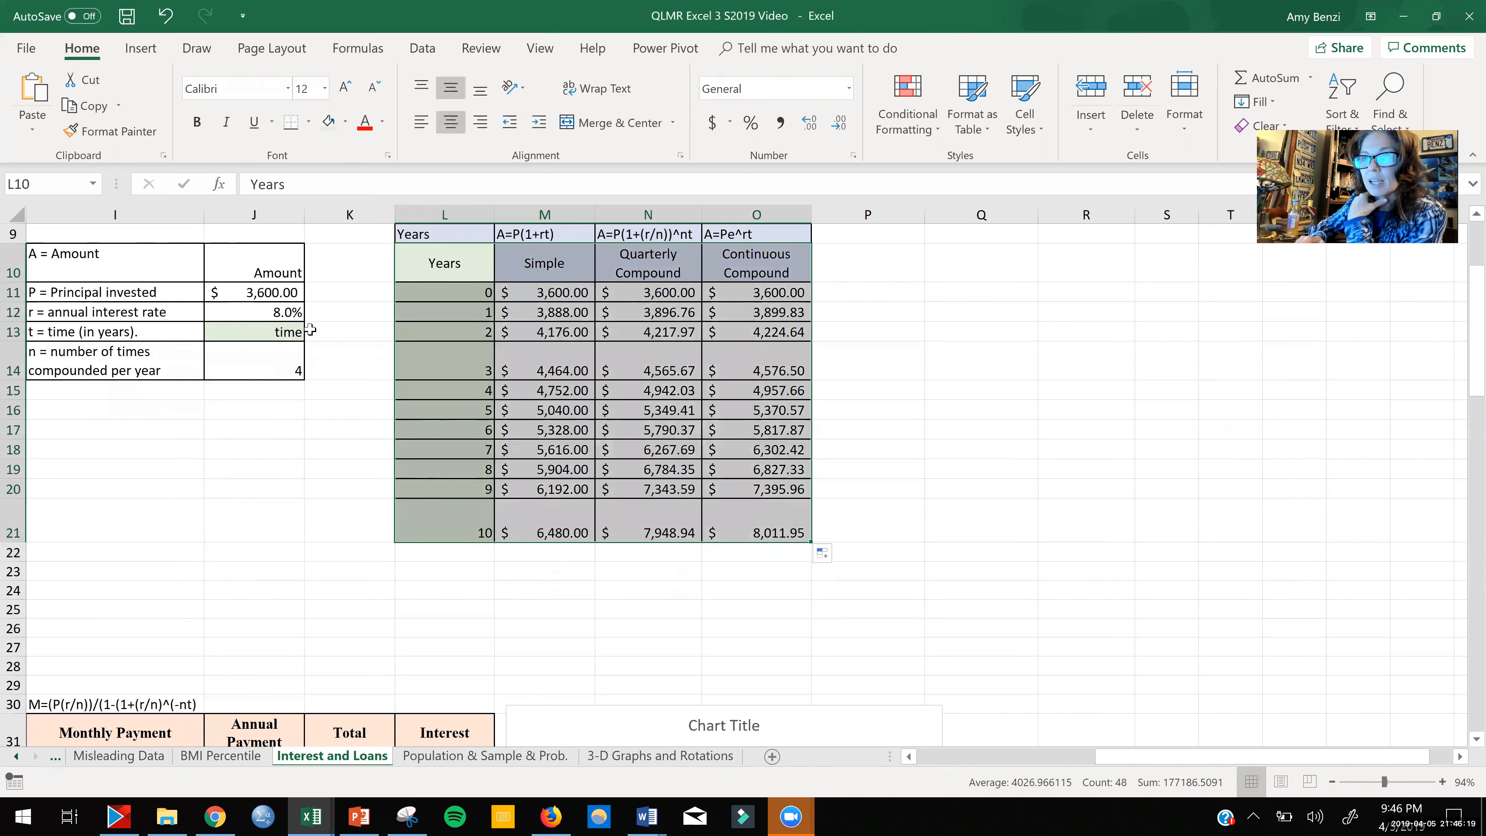
pyautogui.click(148, 47)
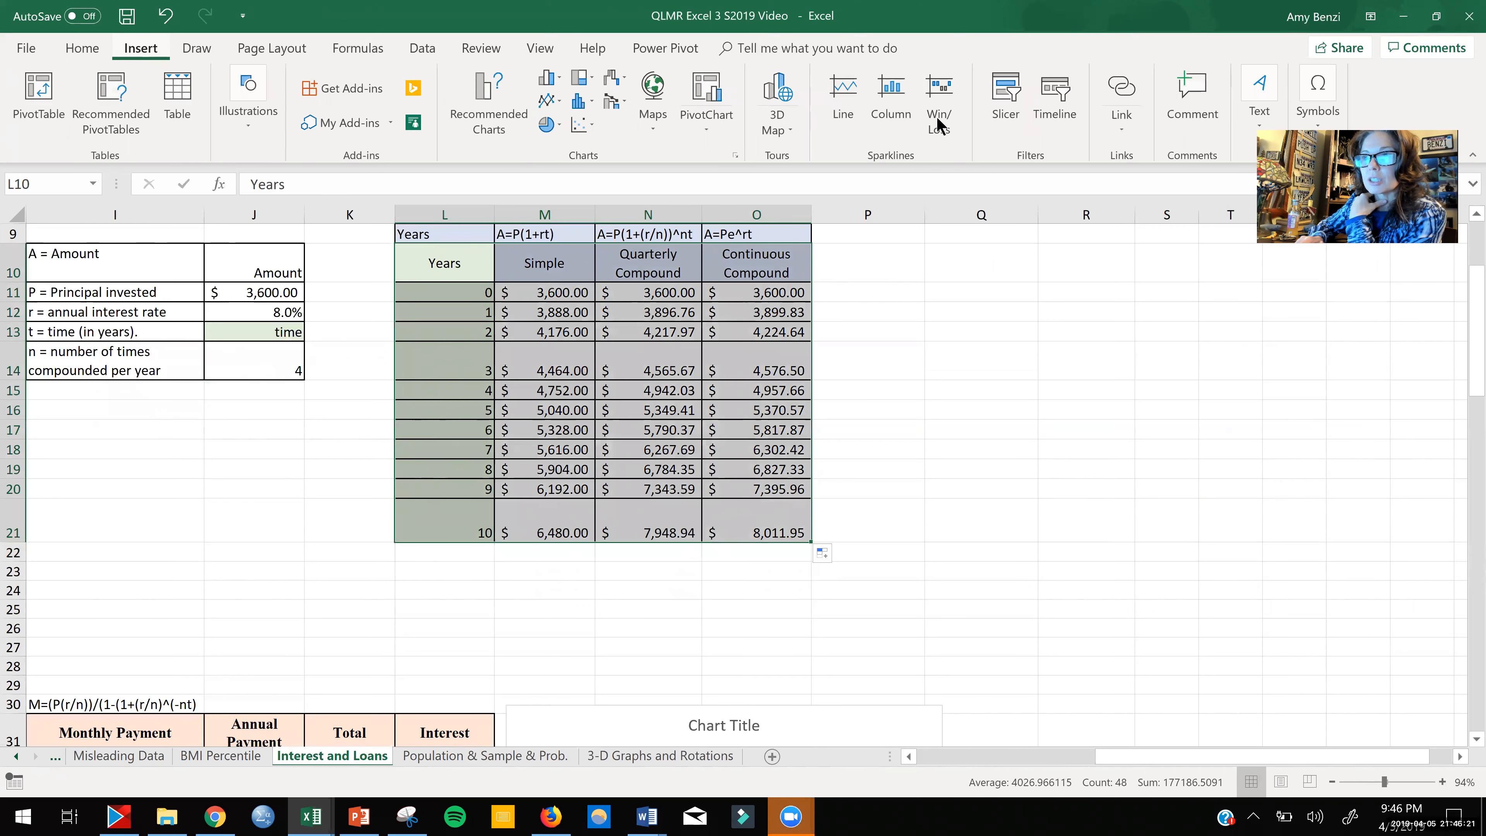
pyautogui.click(576, 126)
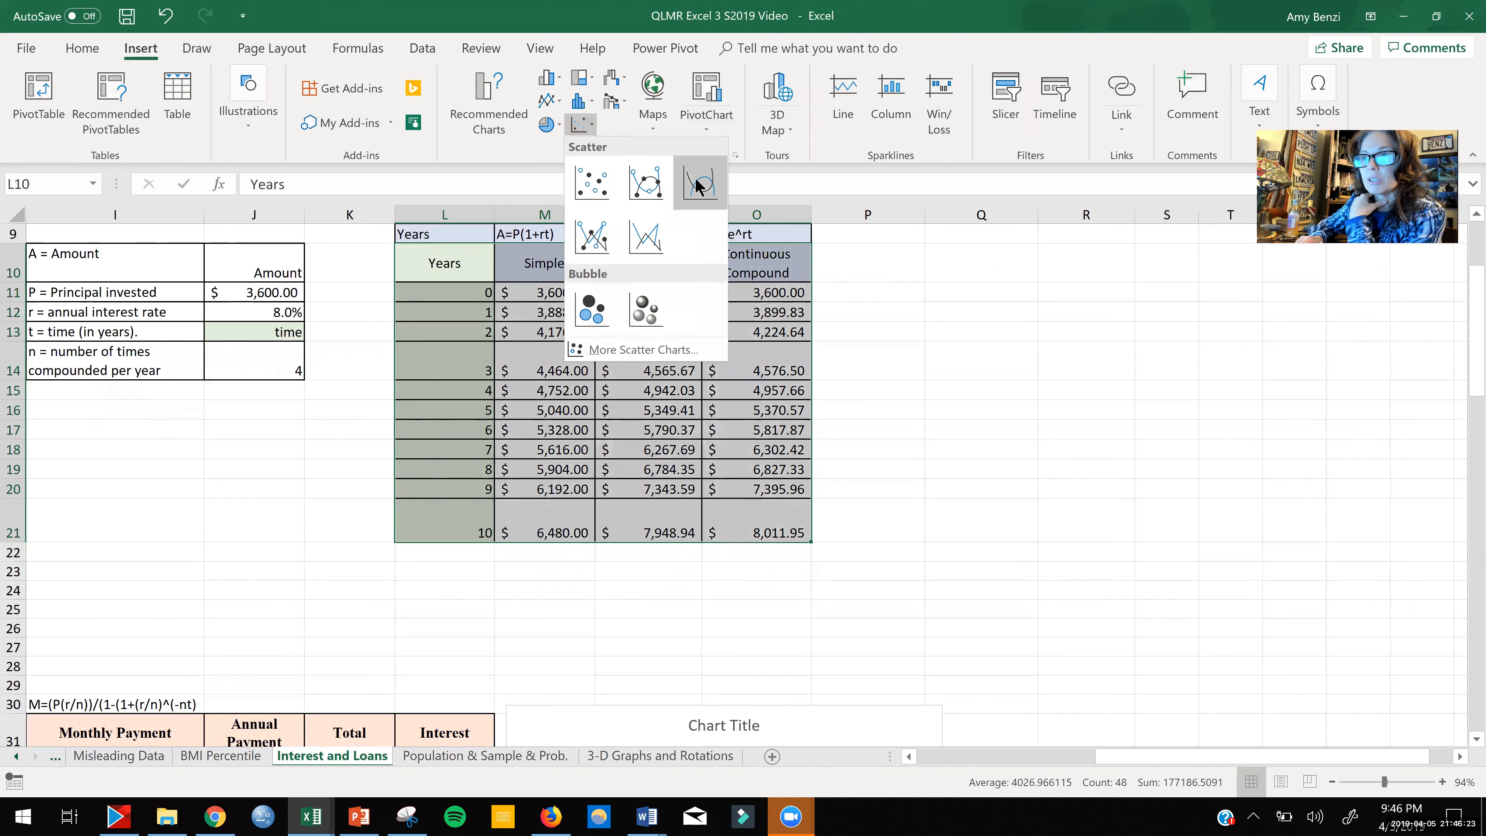
pyautogui.click(697, 184)
pyautogui.moveTo(811, 367); pyautogui.dragTo(1125, 271)
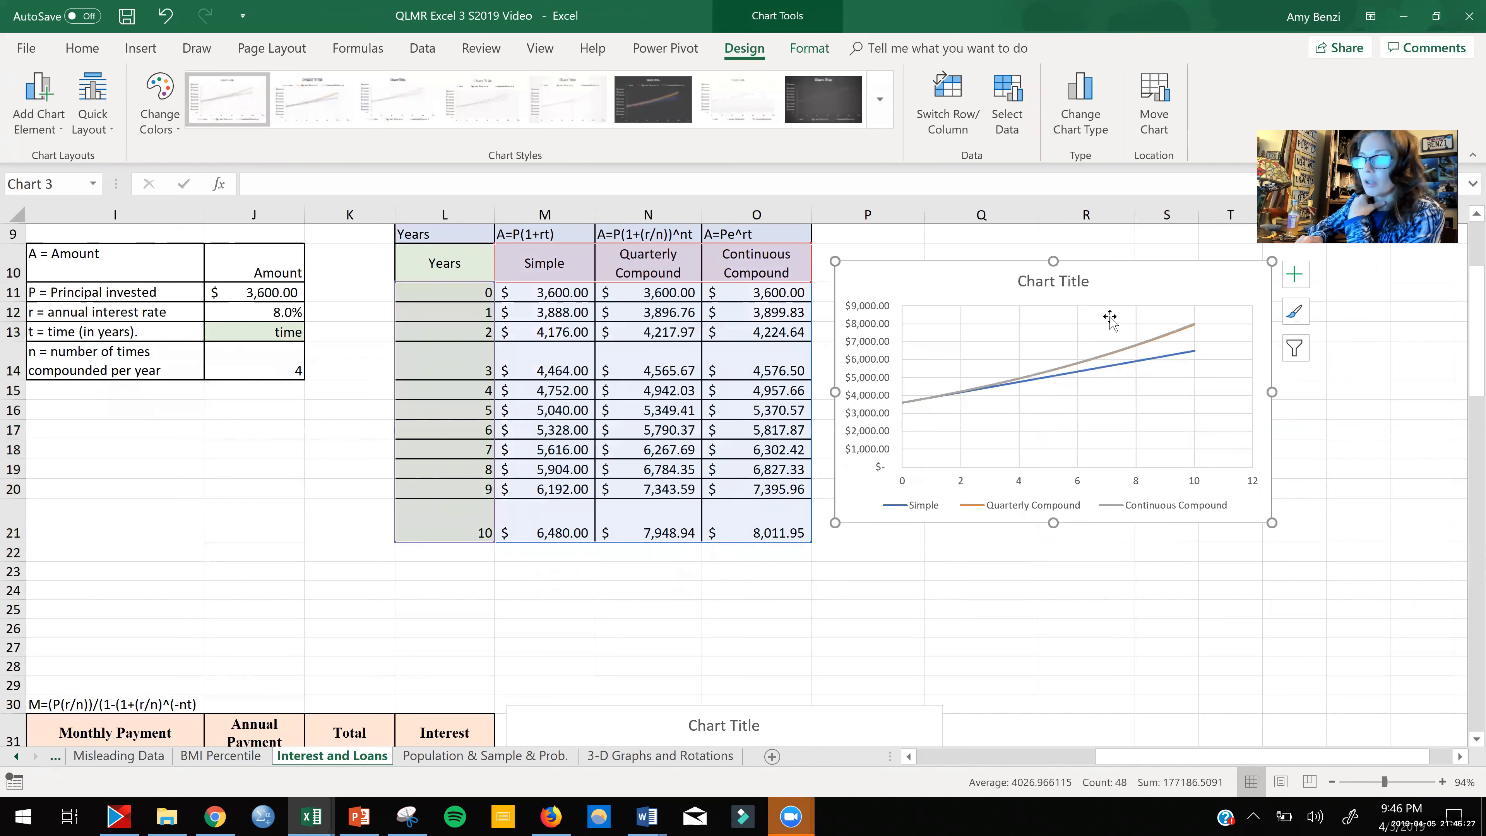
# Step: Add axis titles to the interest chart and stretch its height down to row 26
pyautogui.click(1295, 275)
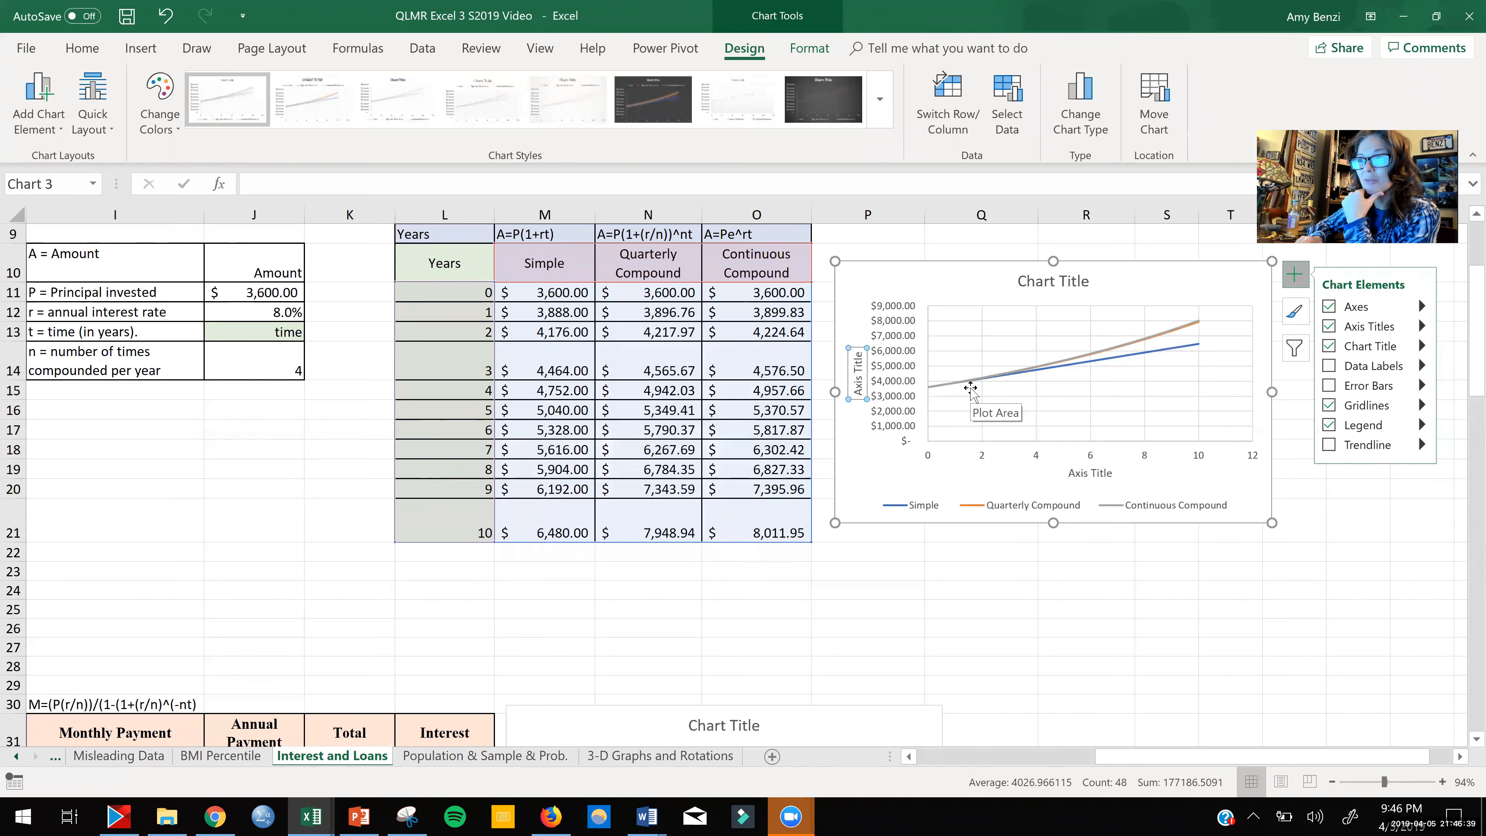
pyautogui.click(1037, 280)
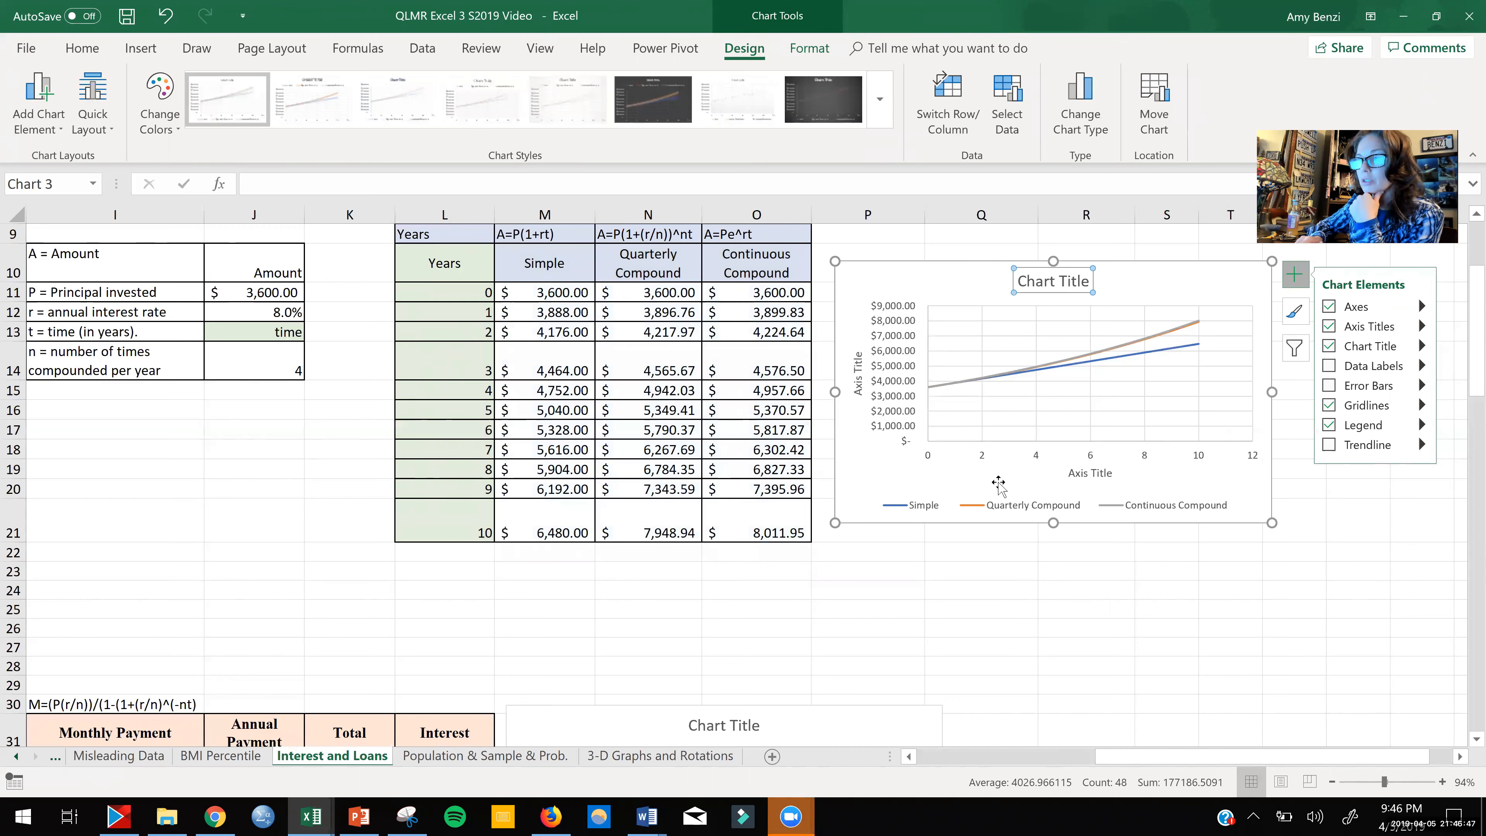
pyautogui.click(895, 595)
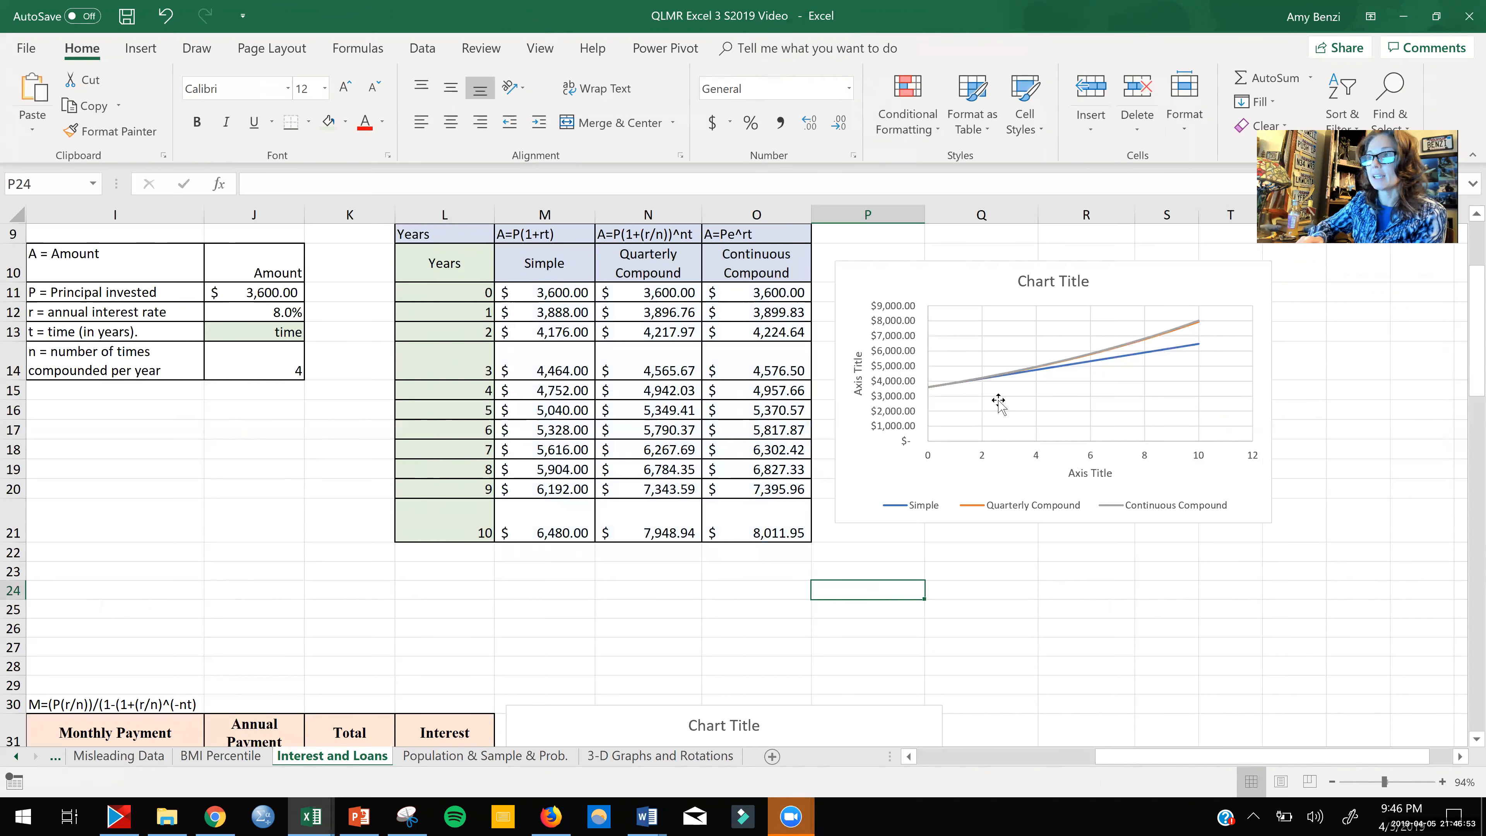
pyautogui.moveTo(1108, 282); pyautogui.dragTo(1099, 267)
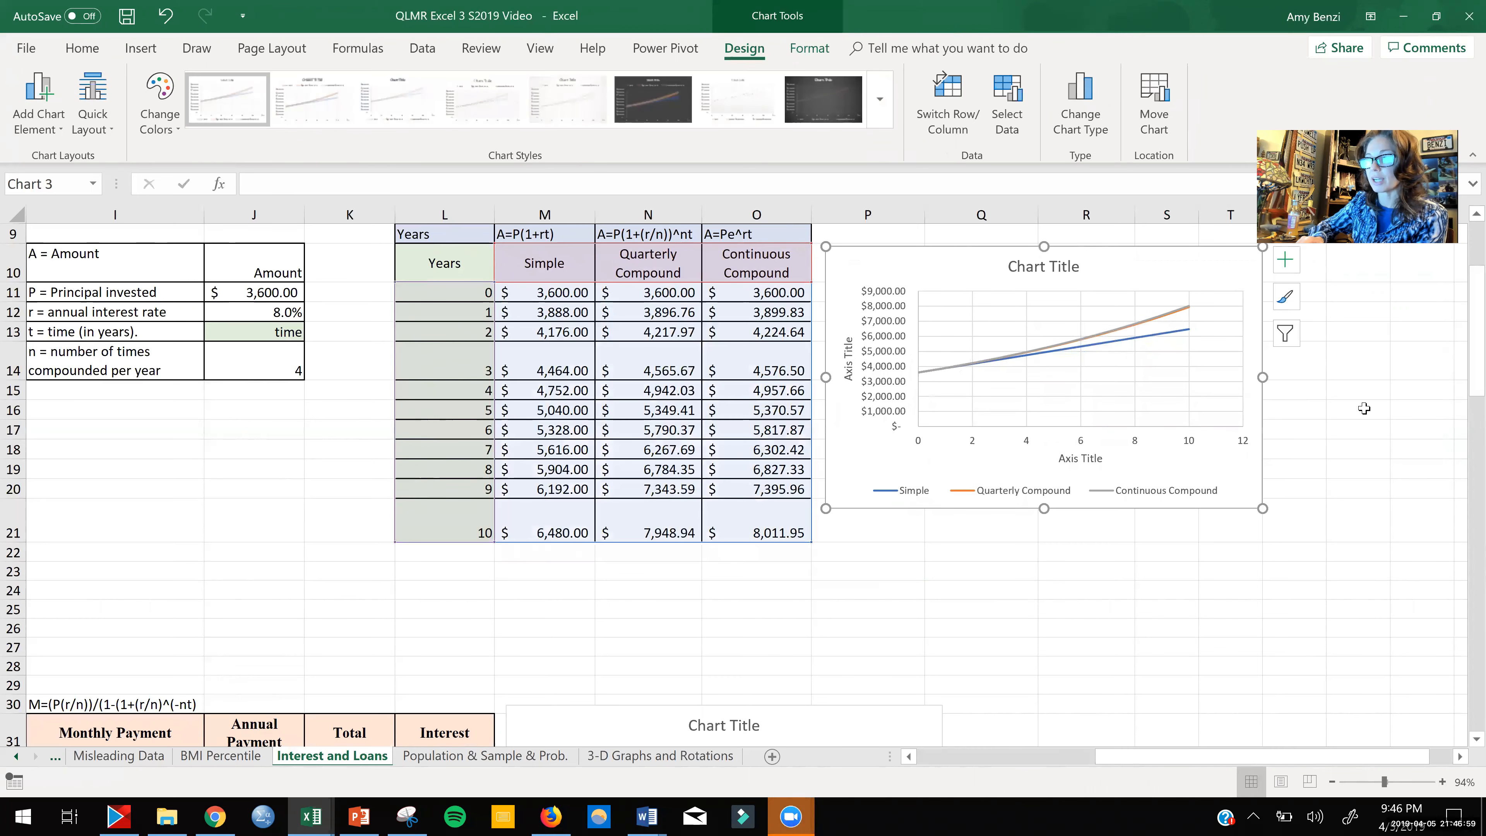
pyautogui.moveTo(1045, 508); pyautogui.dragTo(1044, 629)
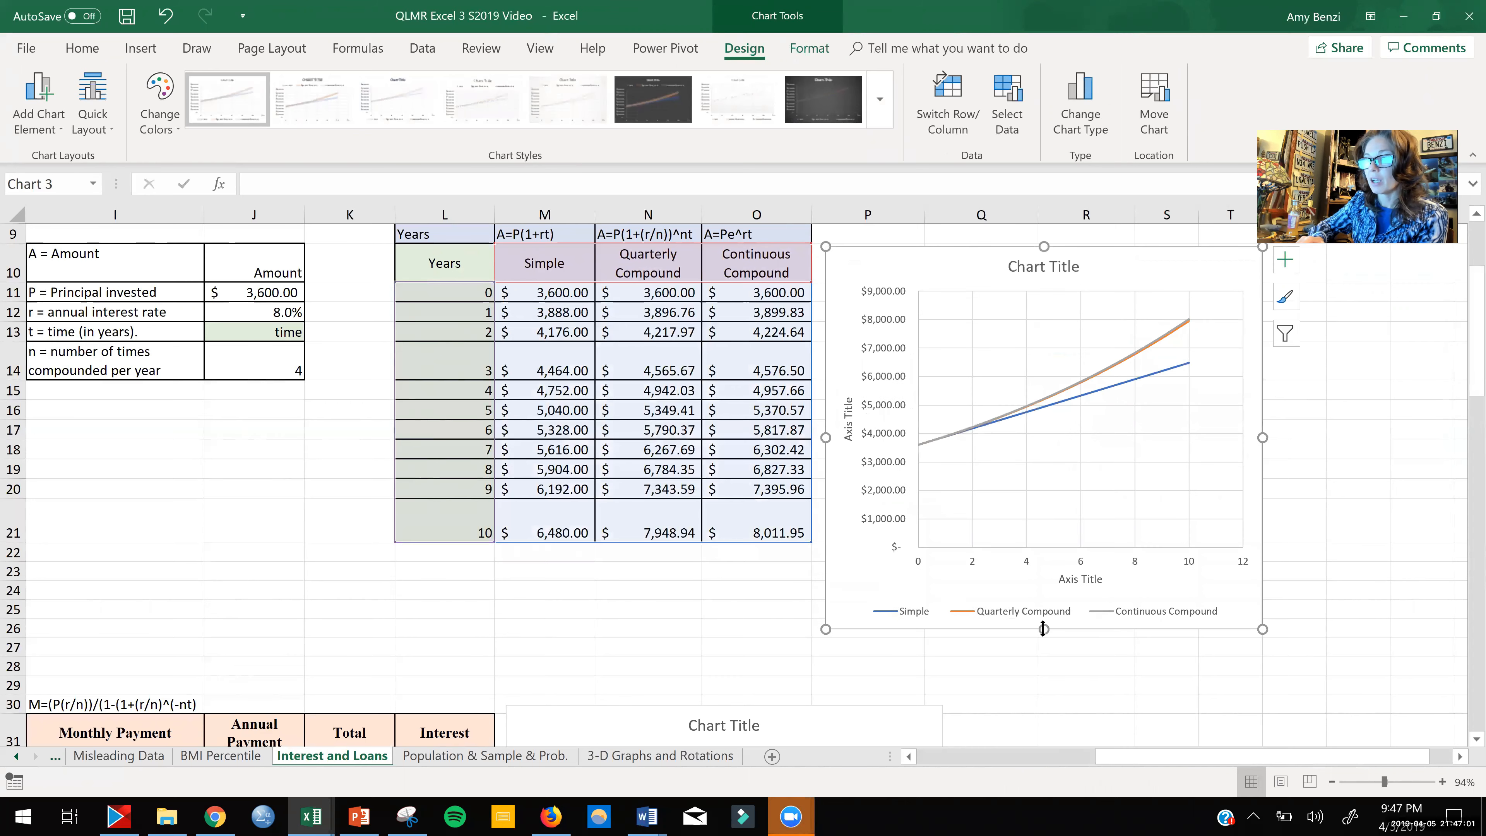
# Step: Switch to the QL Week 12 report in Word, move the yellow highlight to "with a scale of $200", and return to the Excel chart
pyautogui.click(646, 816)
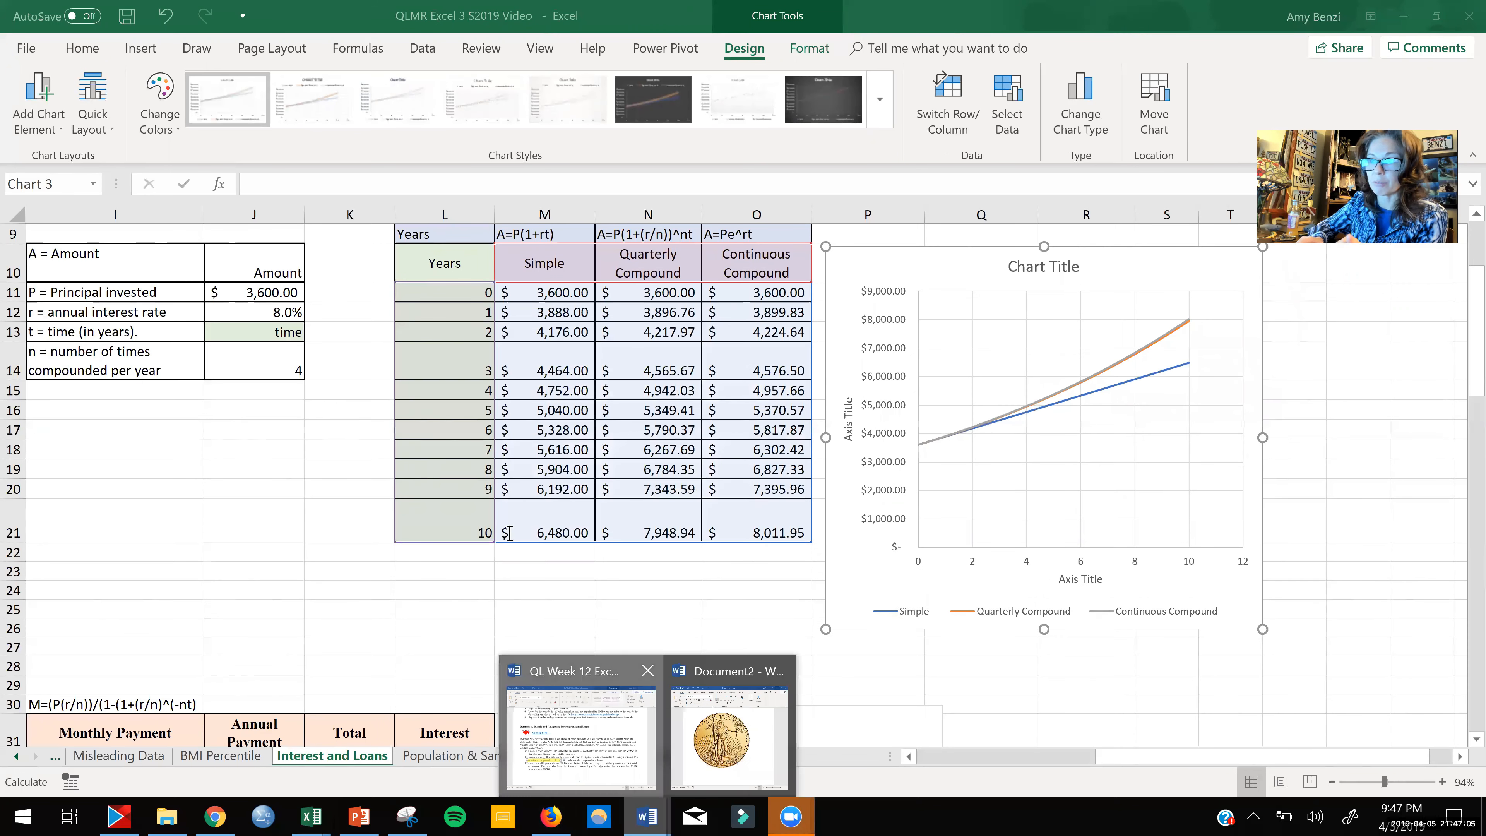
pyautogui.click(602, 773)
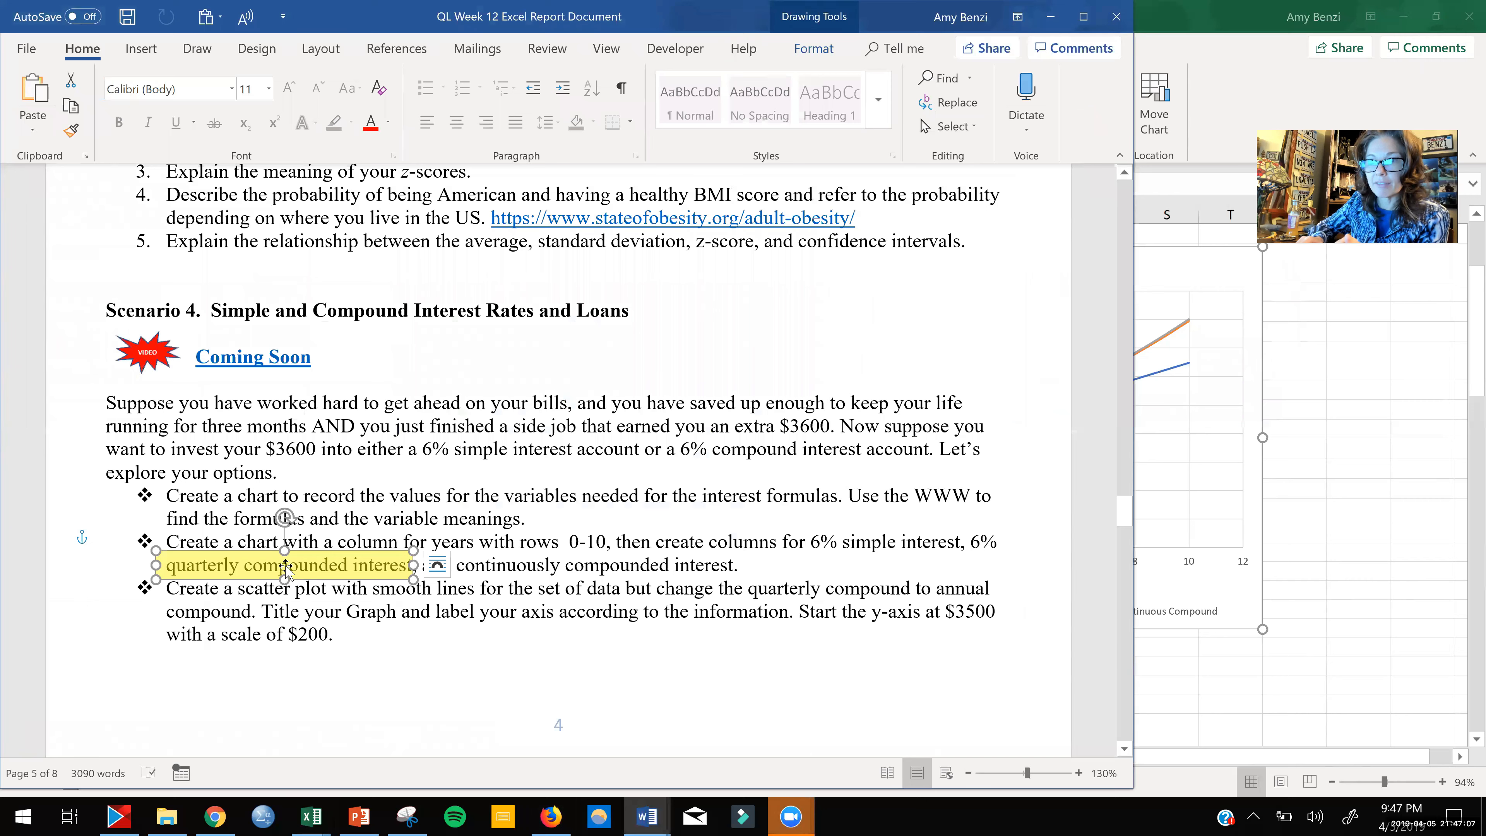
pyautogui.moveTo(286, 571); pyautogui.dragTo(882, 612)
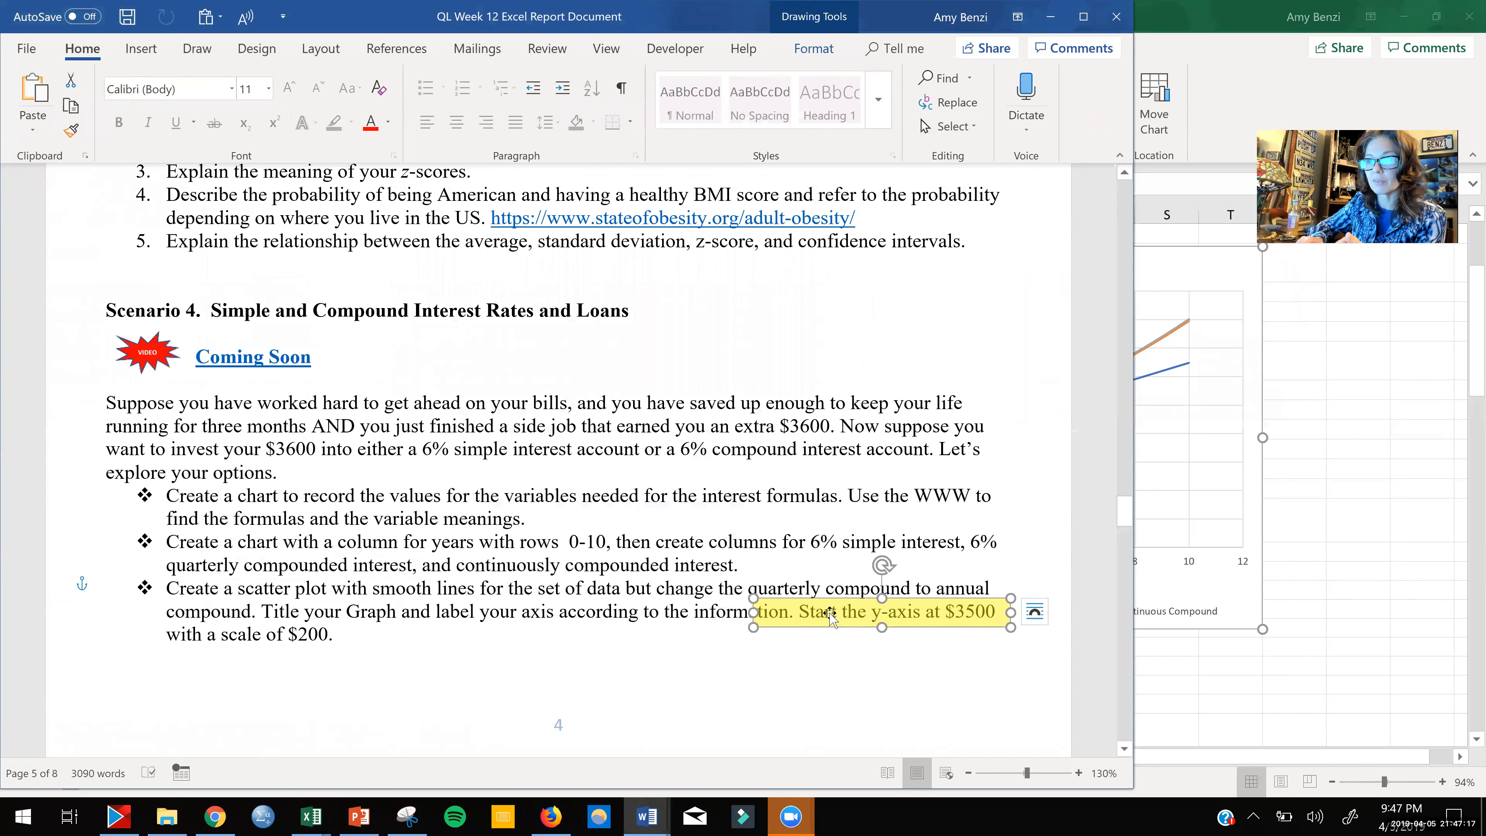
pyautogui.moveTo(829, 612); pyautogui.dragTo(242, 637)
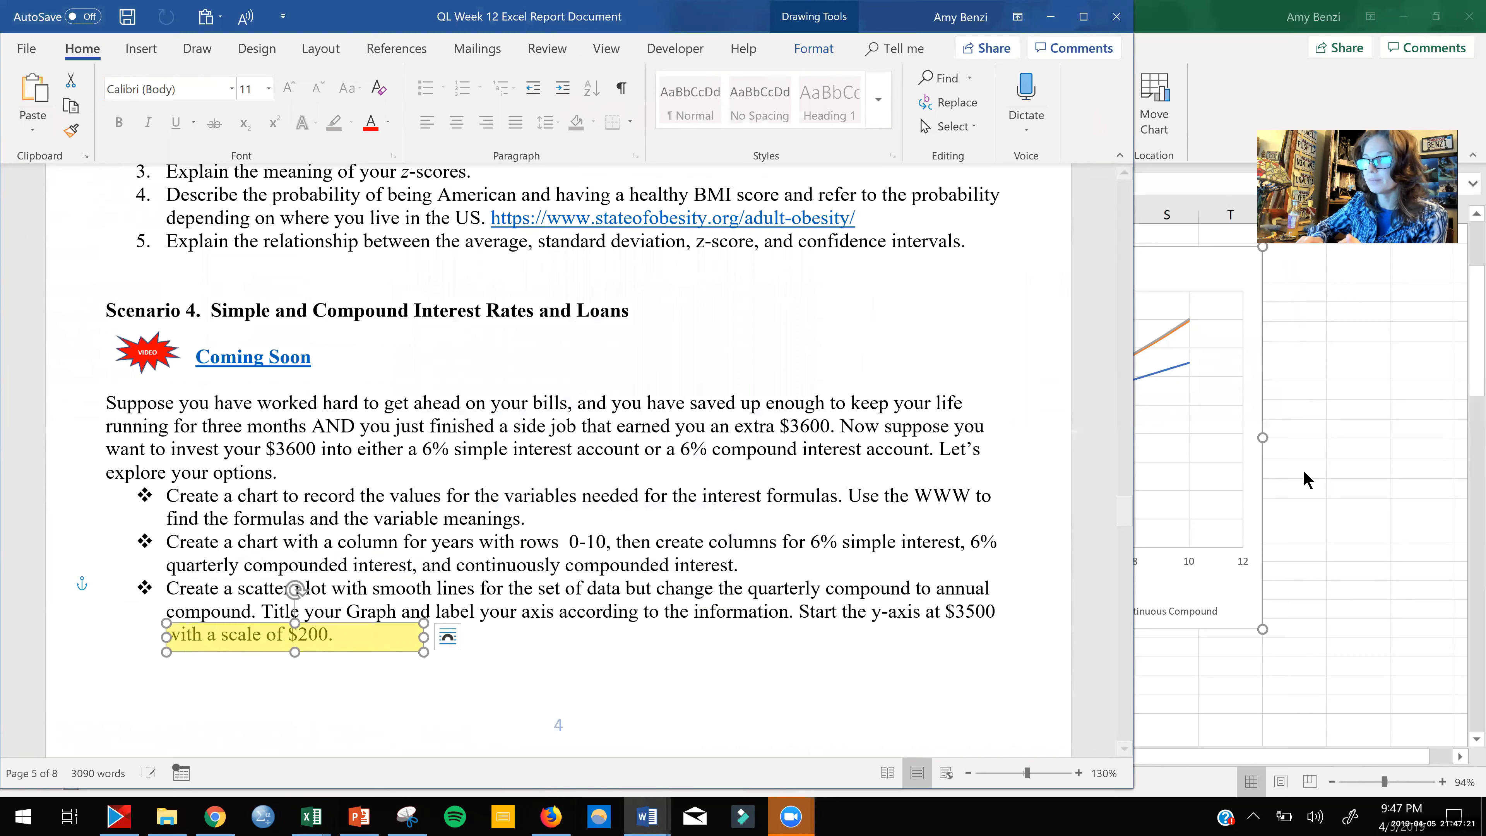
pyautogui.click(1300, 471)
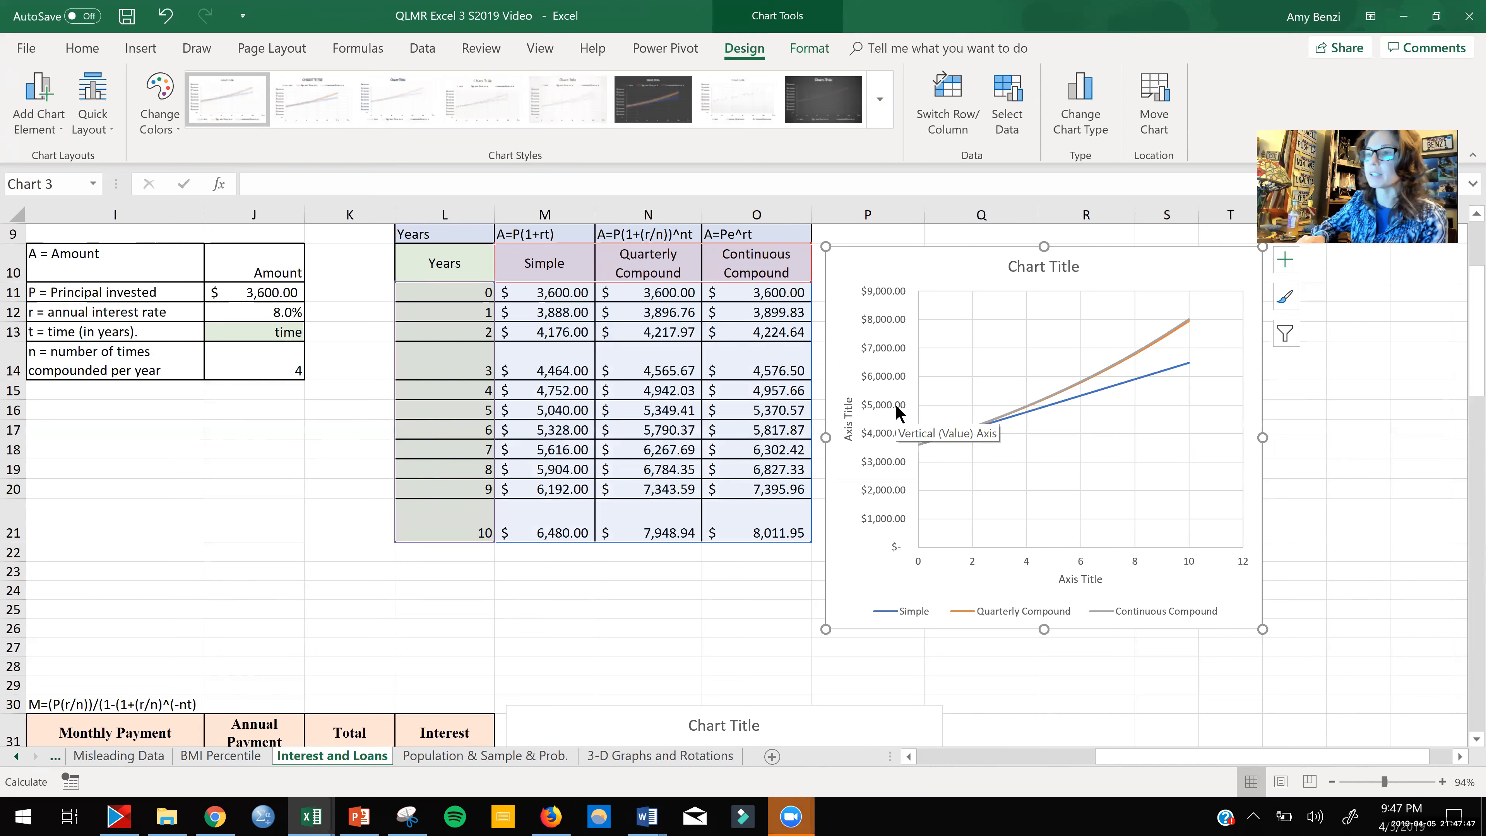
# Step: Open the formatting options for the interest chart's vertical axis and set its minimum bound to 3500
pyautogui.click(884, 498)
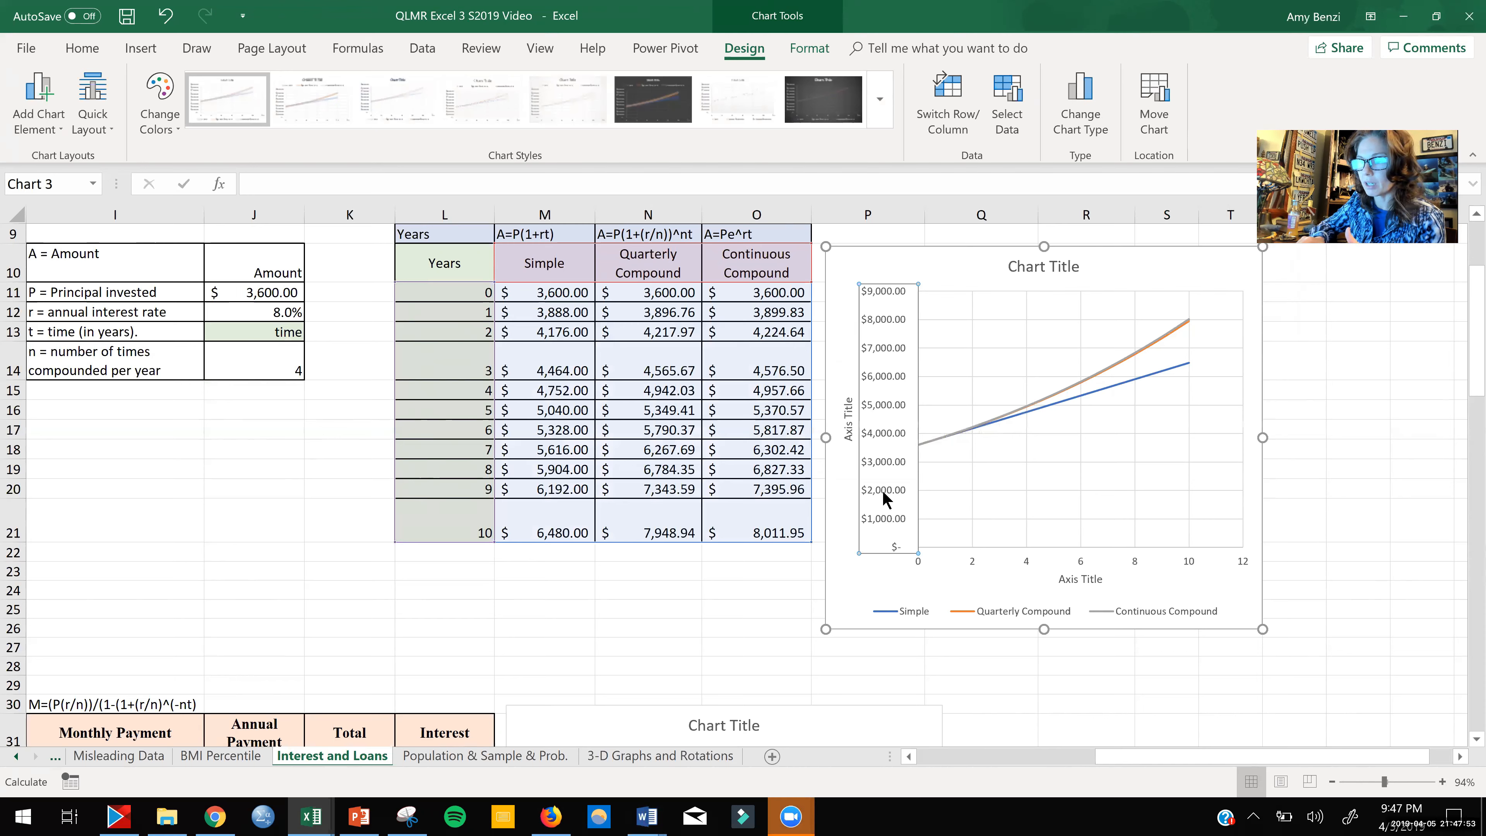
pyautogui.doubleClick(882, 496)
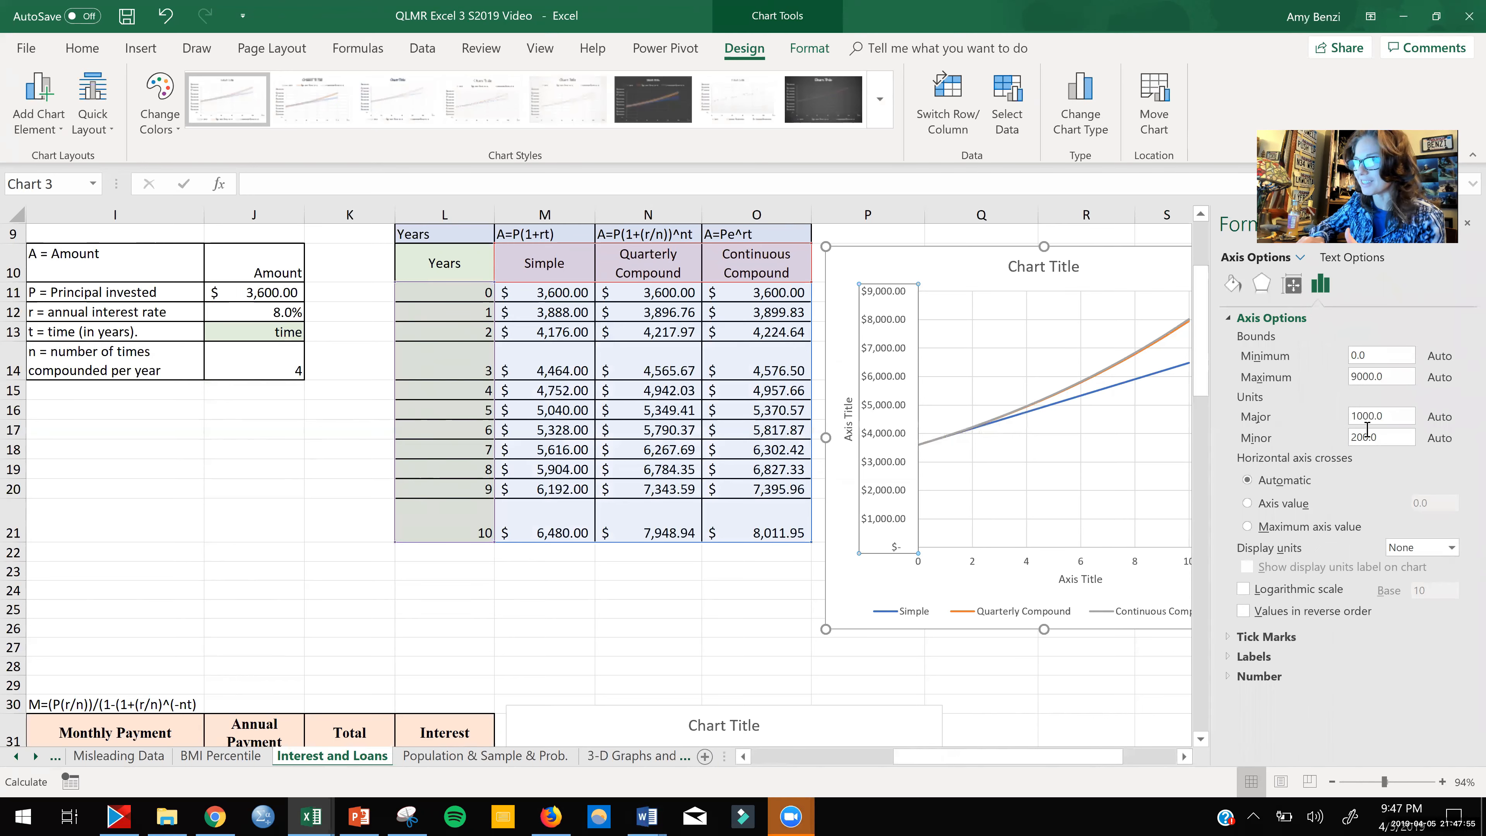
pyautogui.click(1361, 355)
pyautogui.moveTo(1357, 355); pyautogui.dragTo(1327, 360)
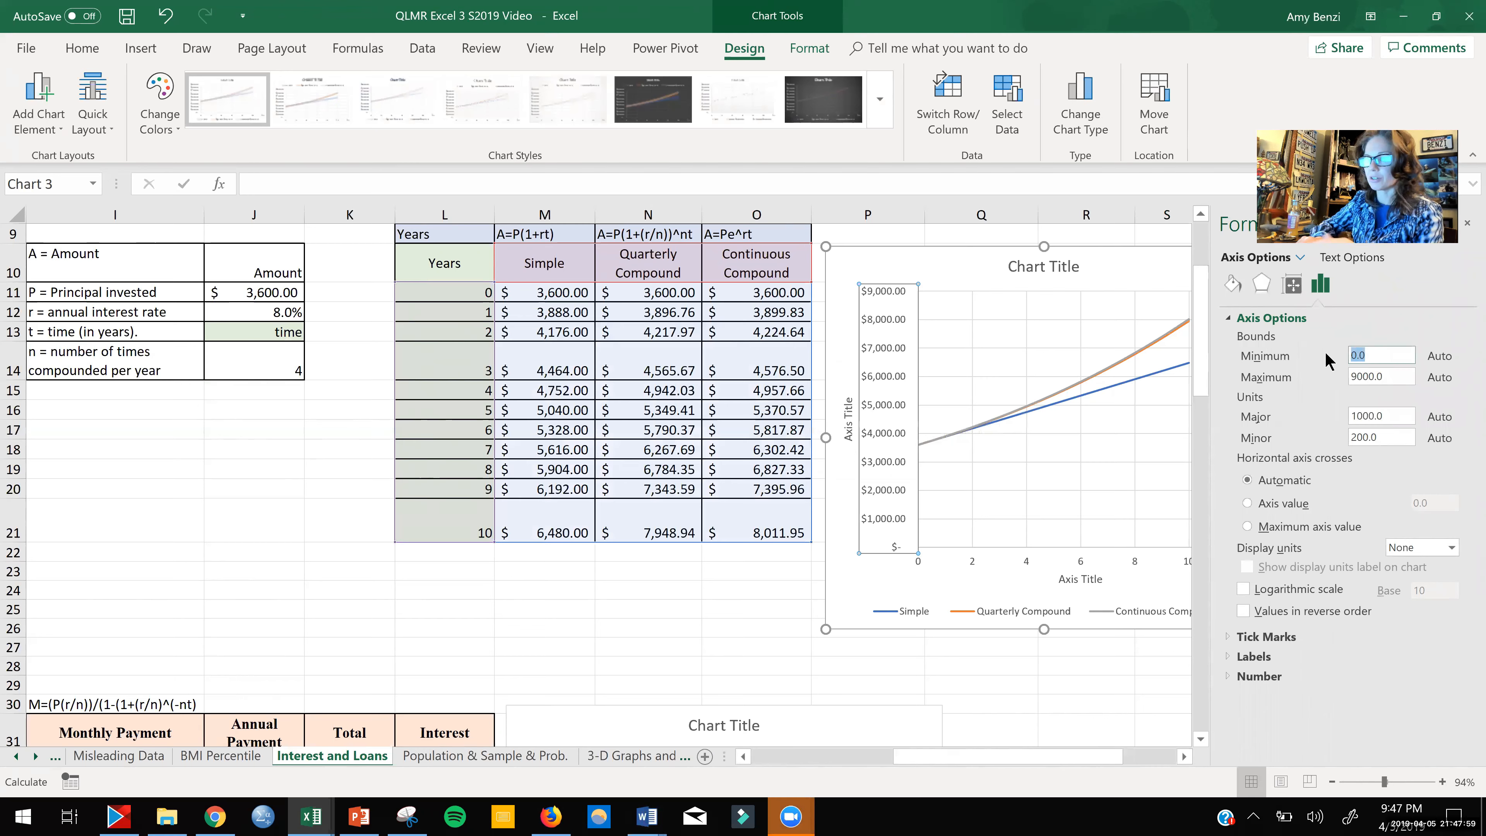
pyautogui.write('3500')
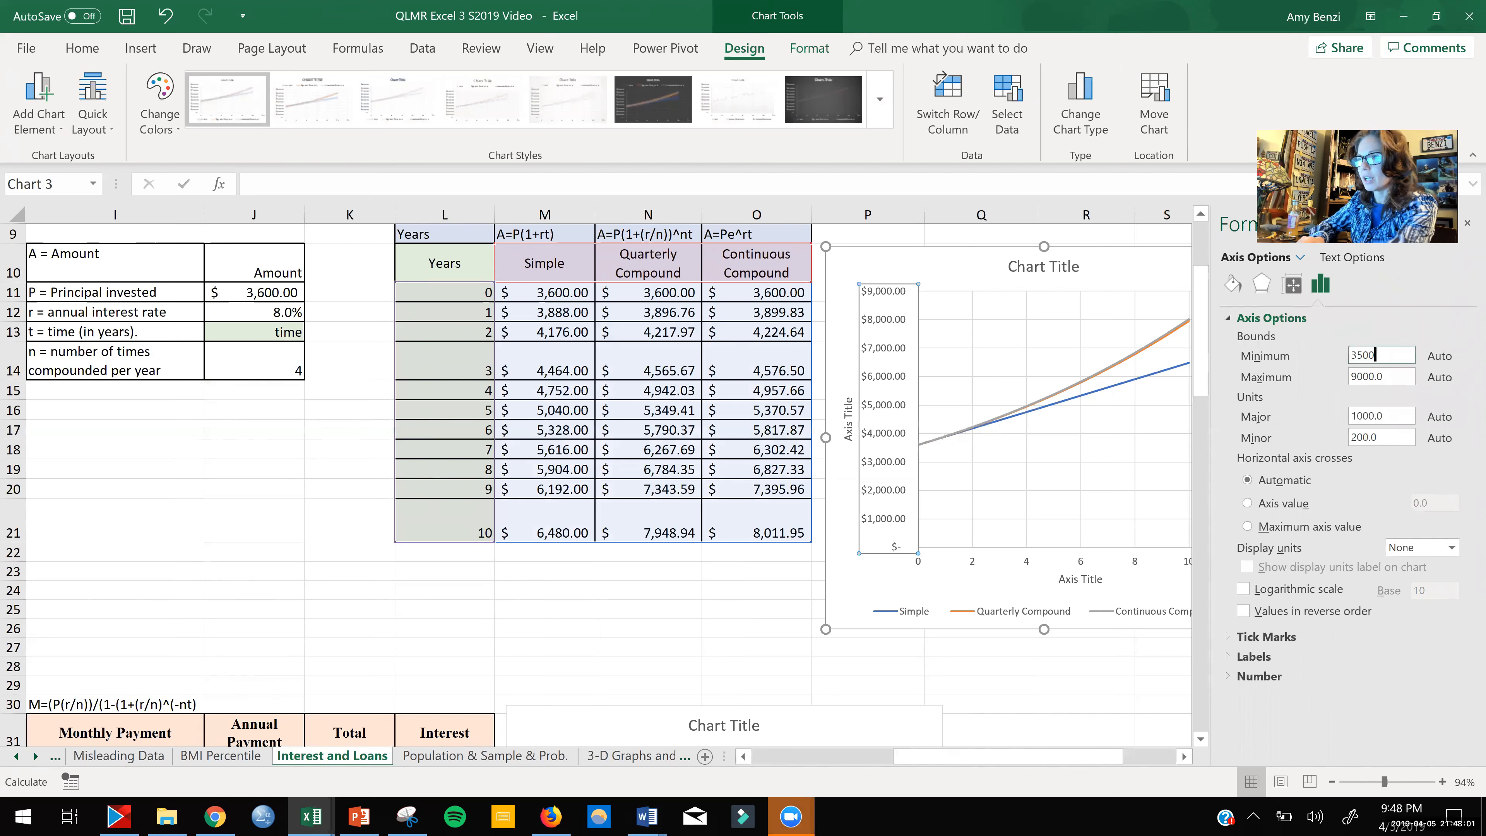
# Step: Set the vertical axis major unit to 200
pyautogui.click(1361, 414)
pyautogui.doubleClick(1362, 415)
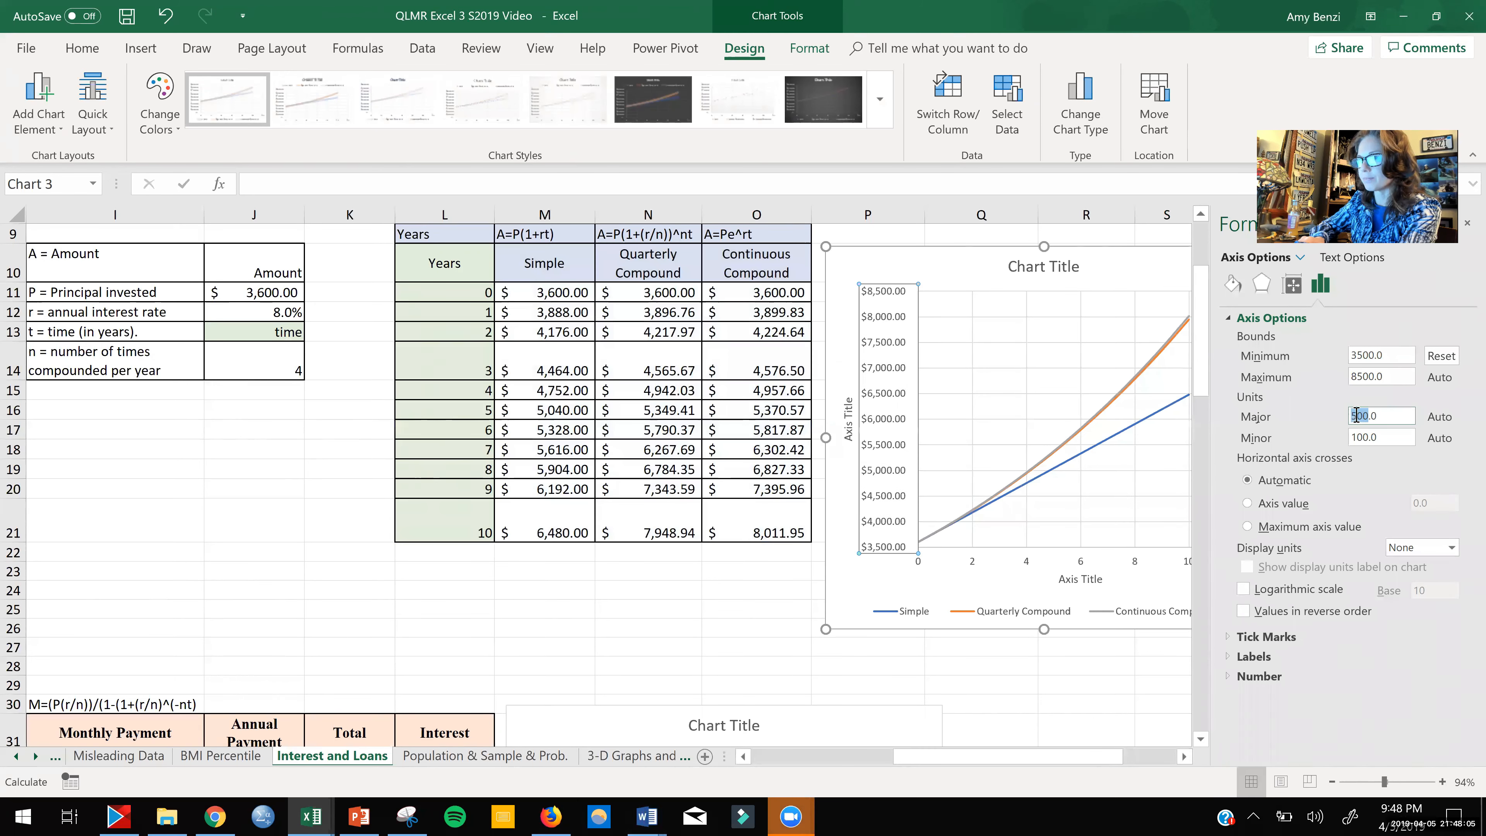
pyautogui.click(1357, 414)
pyautogui.moveTo(1356, 415); pyautogui.dragTo(1347, 420)
pyautogui.write('2')
pyautogui.press('Return')
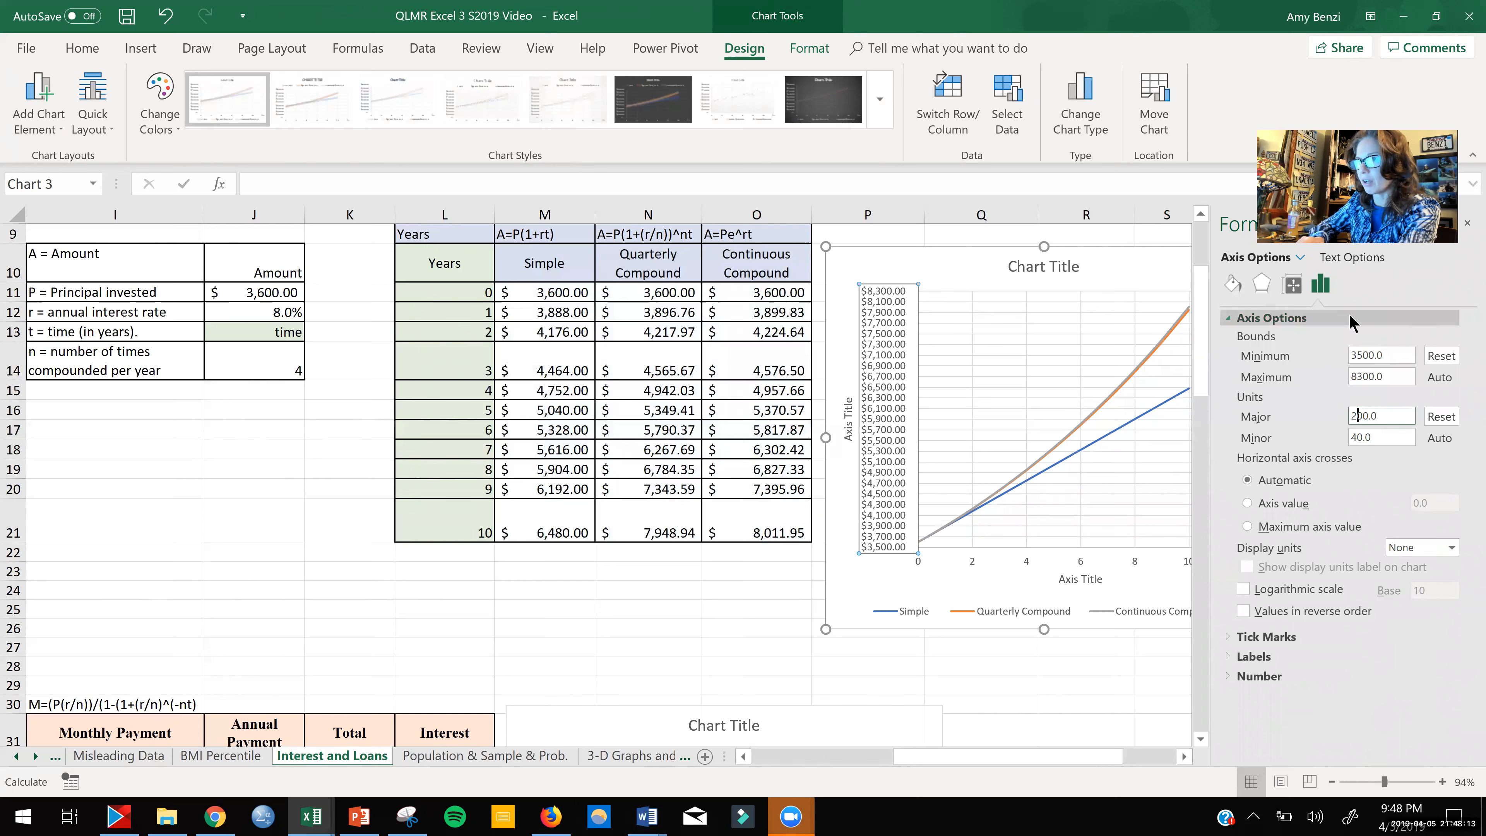
# Step: Change the vertical axis major unit to 500
pyautogui.press('BackSpace')
pyautogui.write('5')
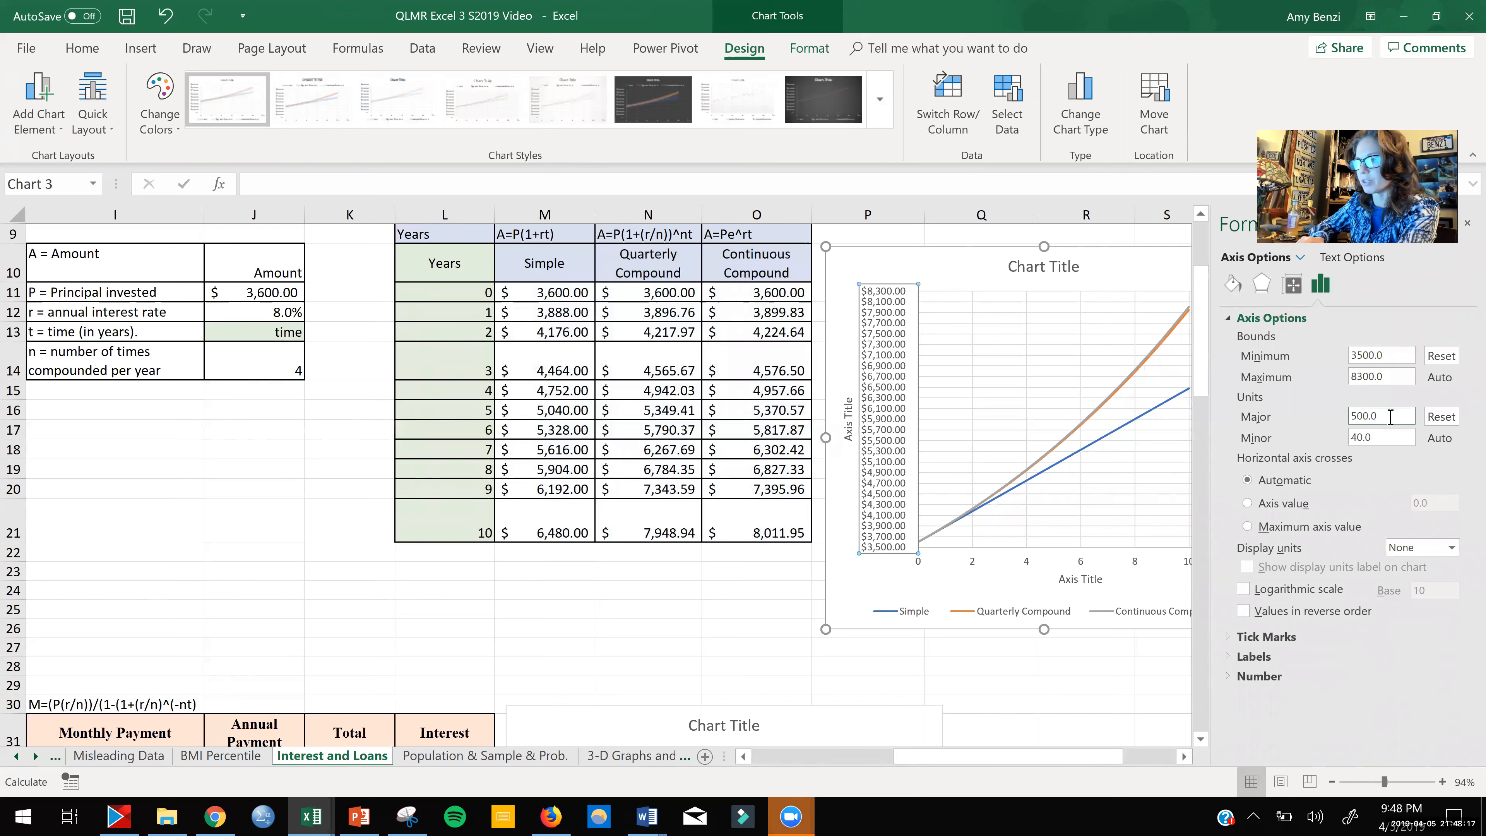
pyautogui.click(1040, 390)
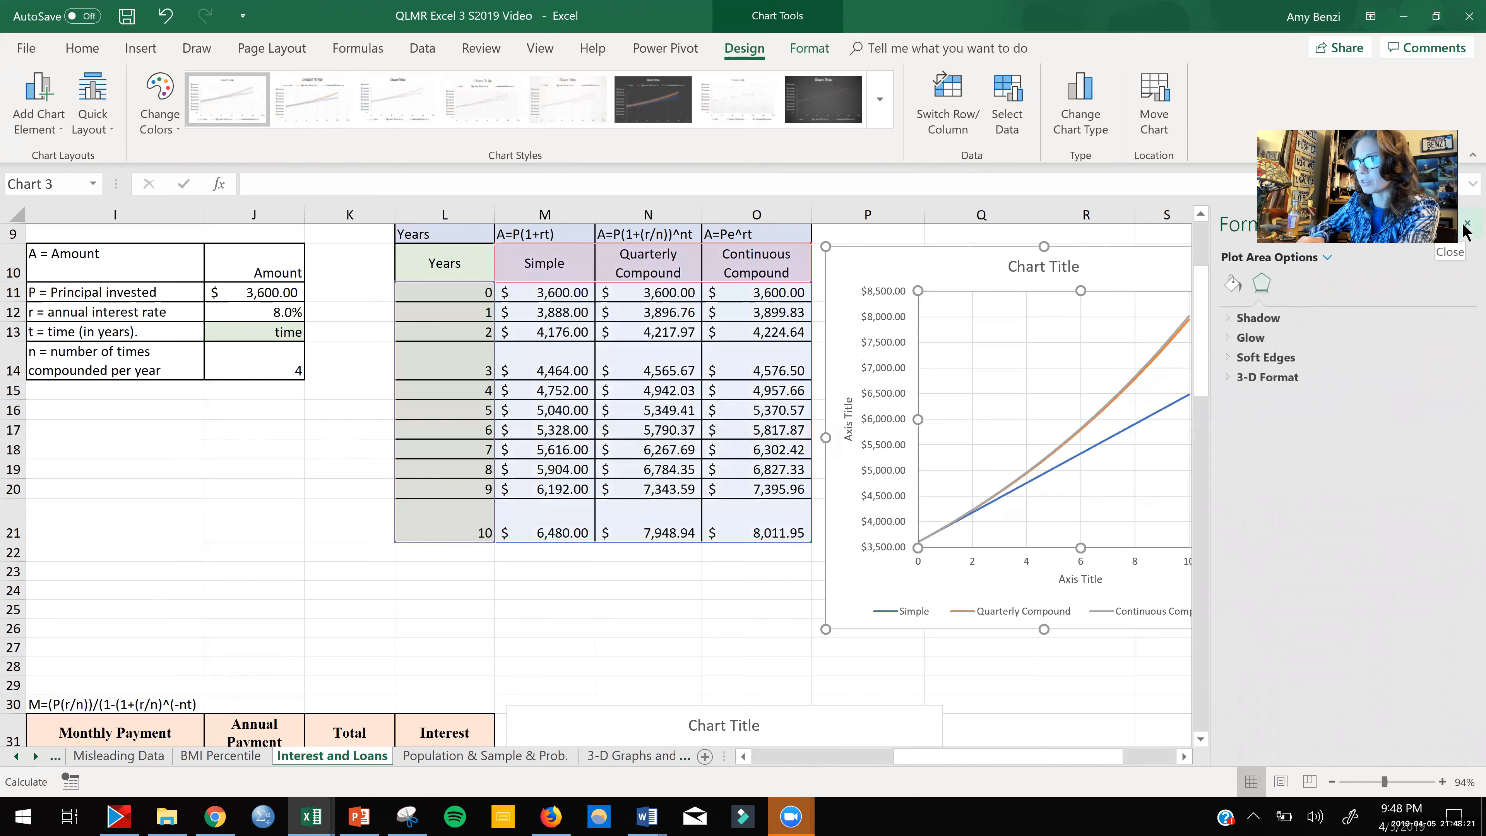
# Step: Restore the vertical axis major unit to 200, close the axis formatting and stretch the chart's height down to row 29
pyautogui.click(882, 417)
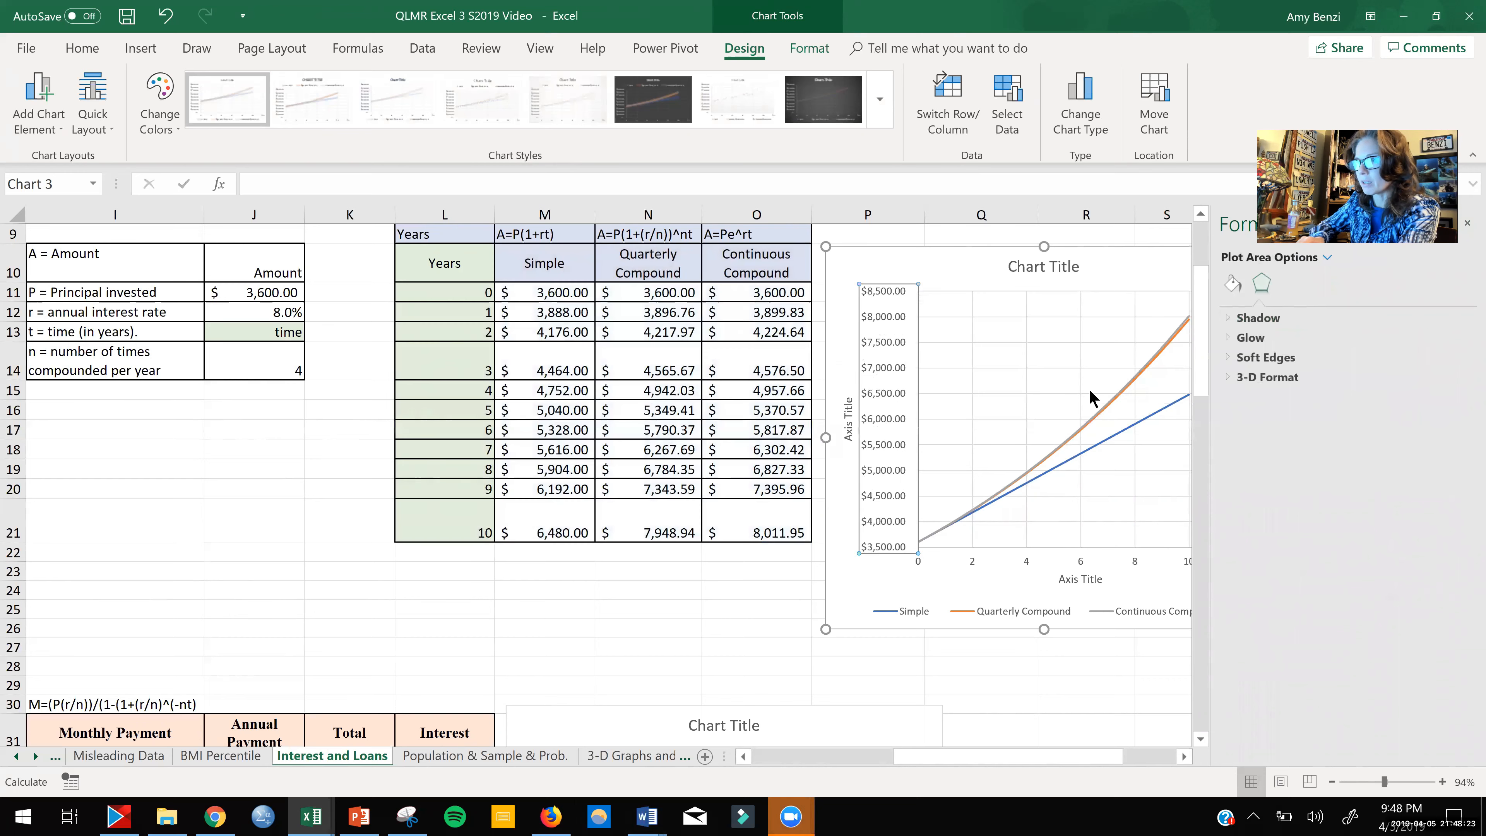
pyautogui.click(1313, 282)
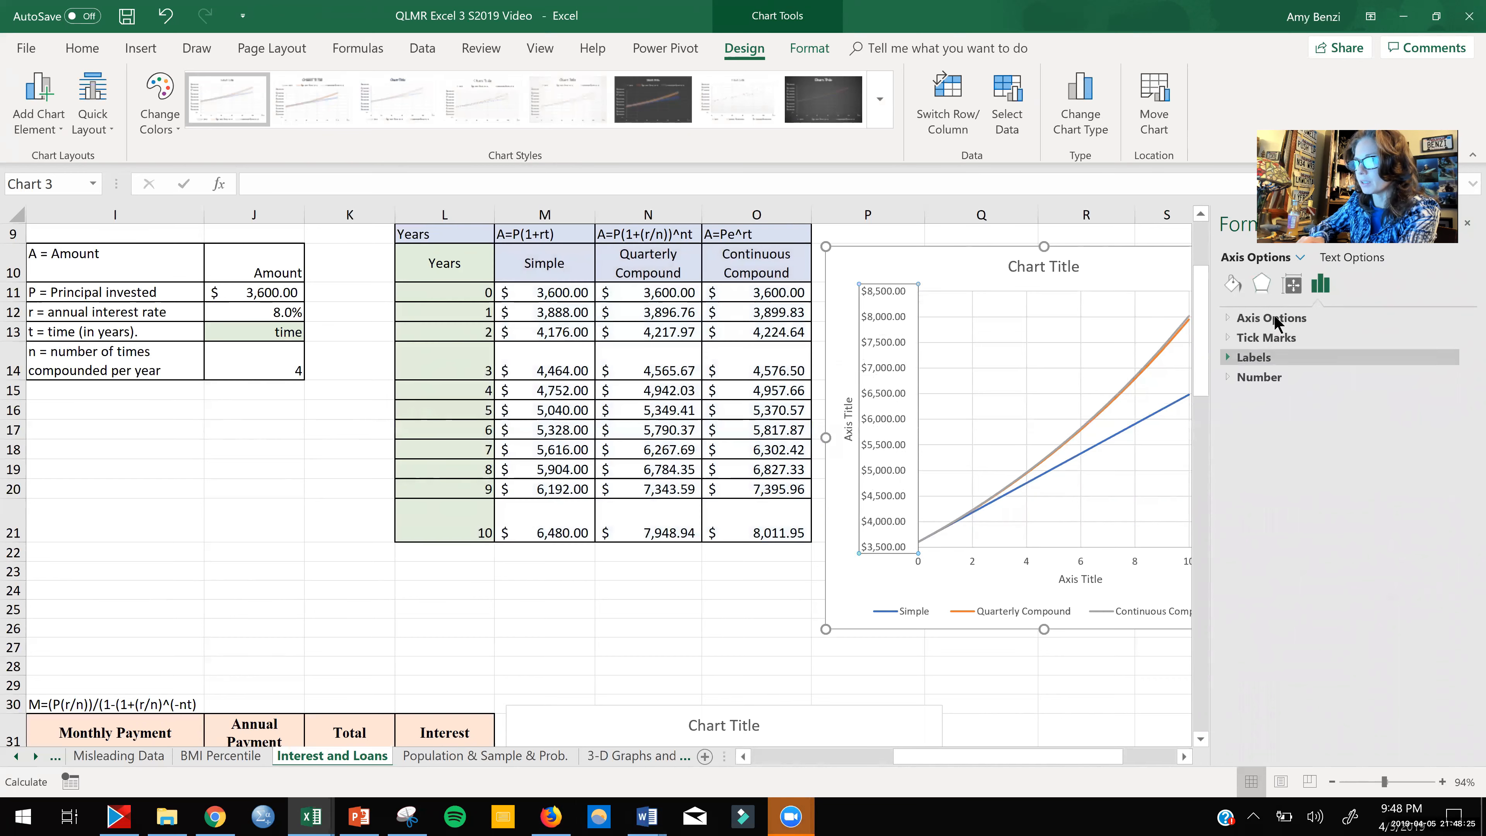
pyautogui.click(1356, 415)
pyautogui.press('BackSpace')
pyautogui.write('200.0')
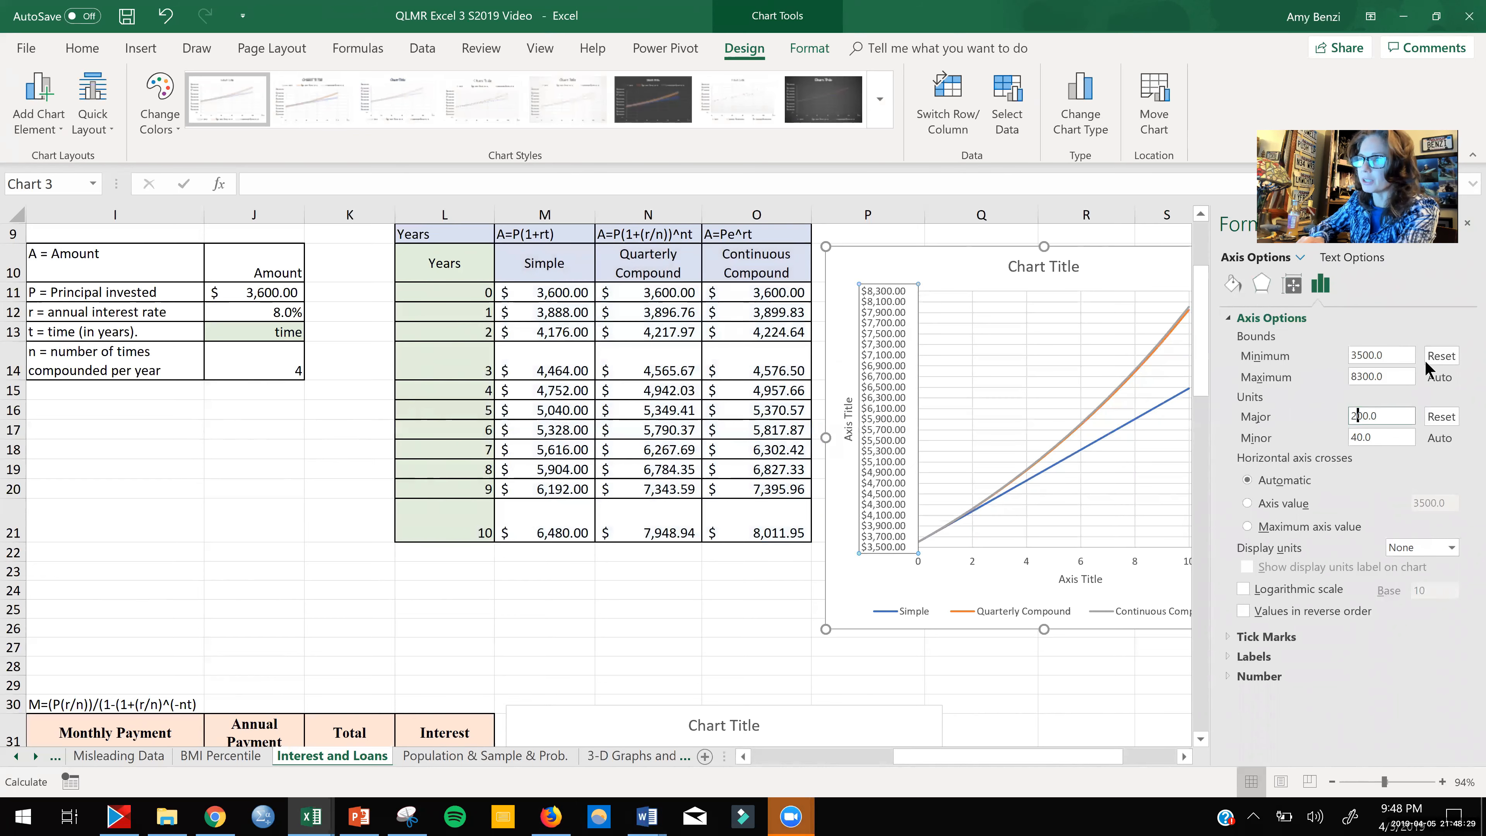
pyautogui.click(1466, 225)
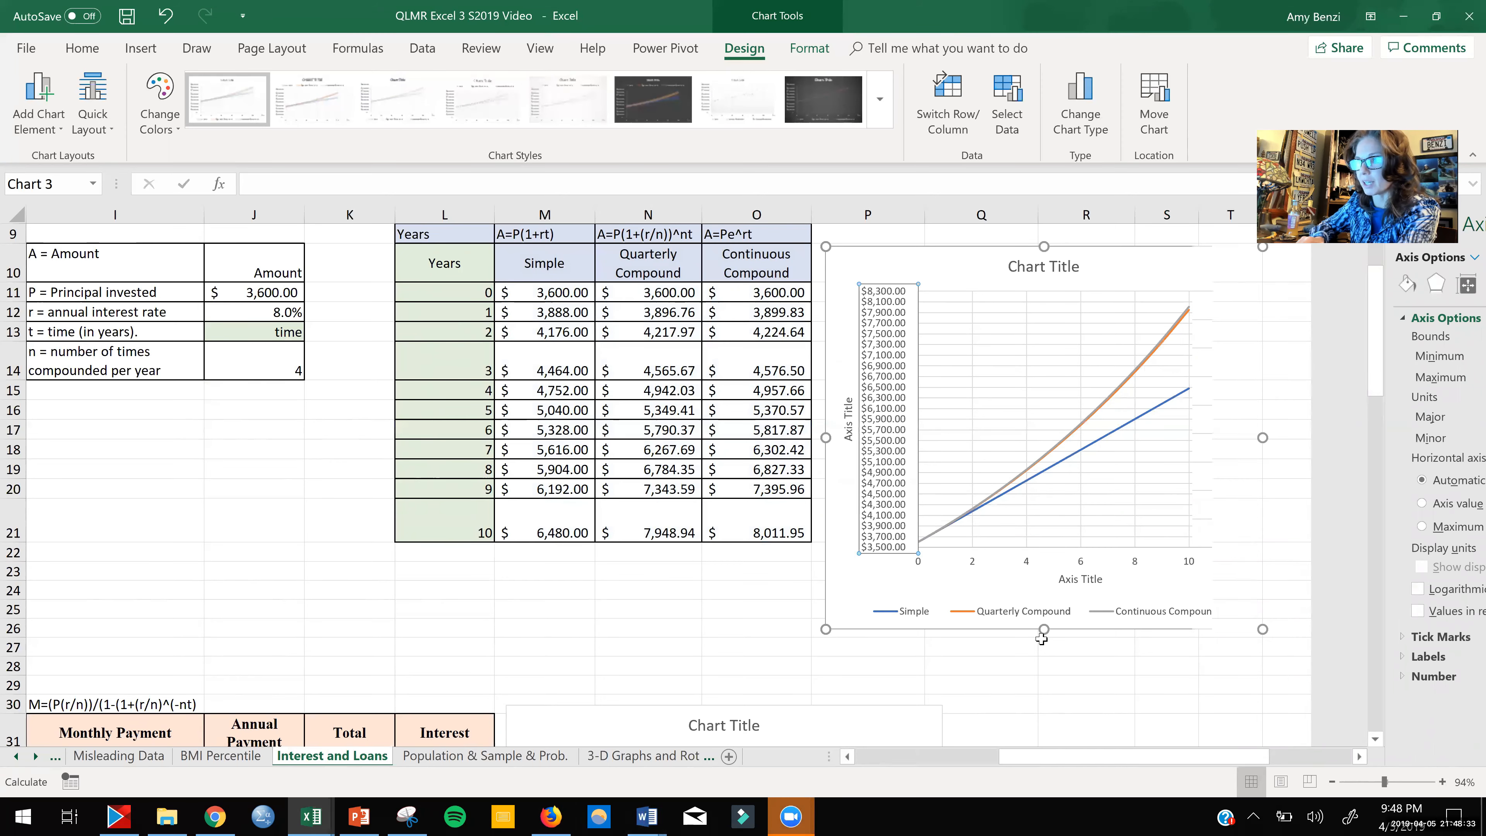
pyautogui.moveTo(1037, 674); pyautogui.dragTo(1037, 682)
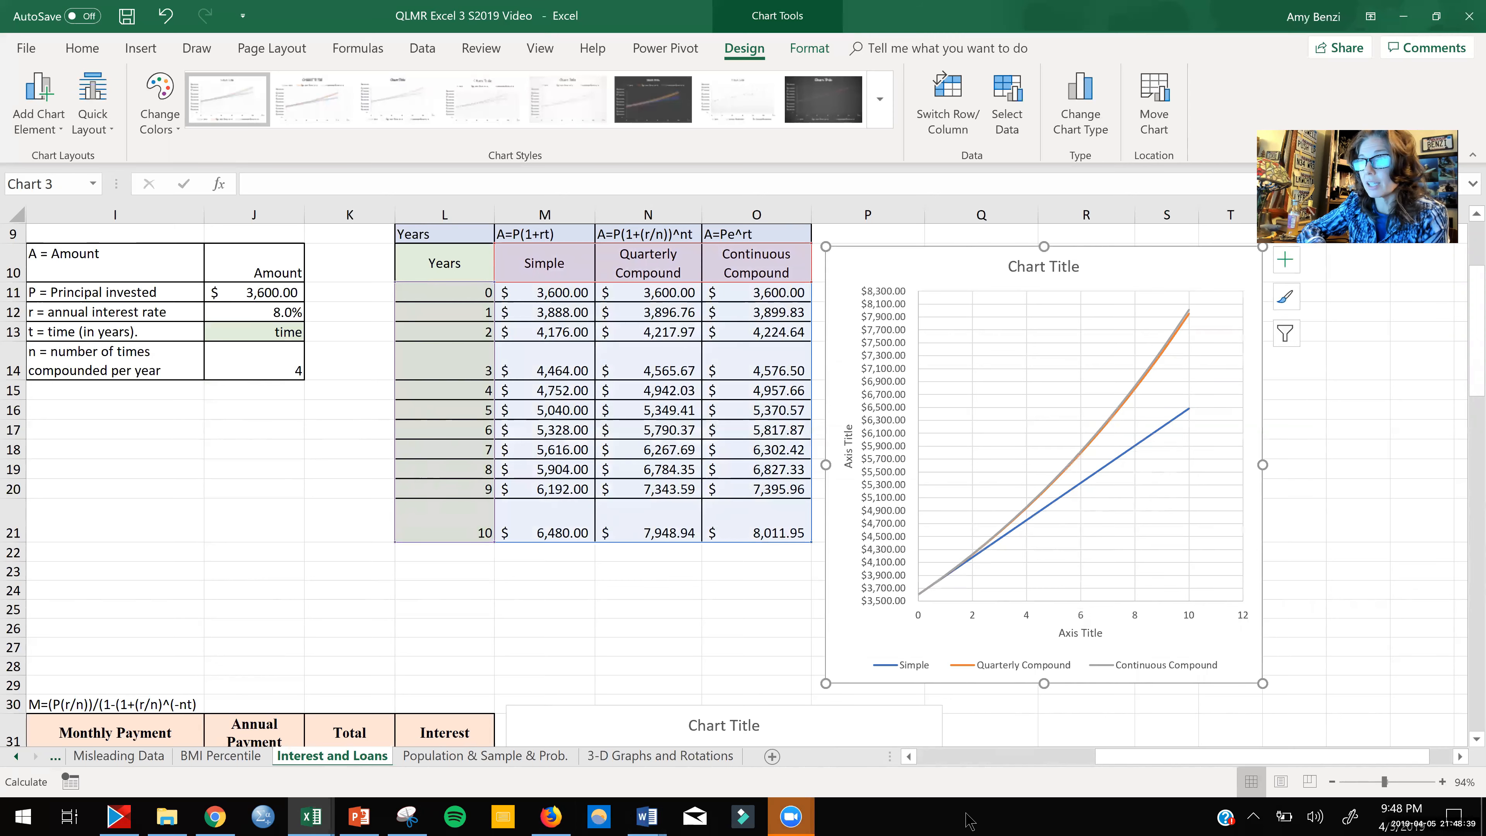
# Step: Switch to the QL Week 12 report in Word, move the yellow highlight to "Title your Graph", and return to the Excel chart
pyautogui.moveTo(643, 820)
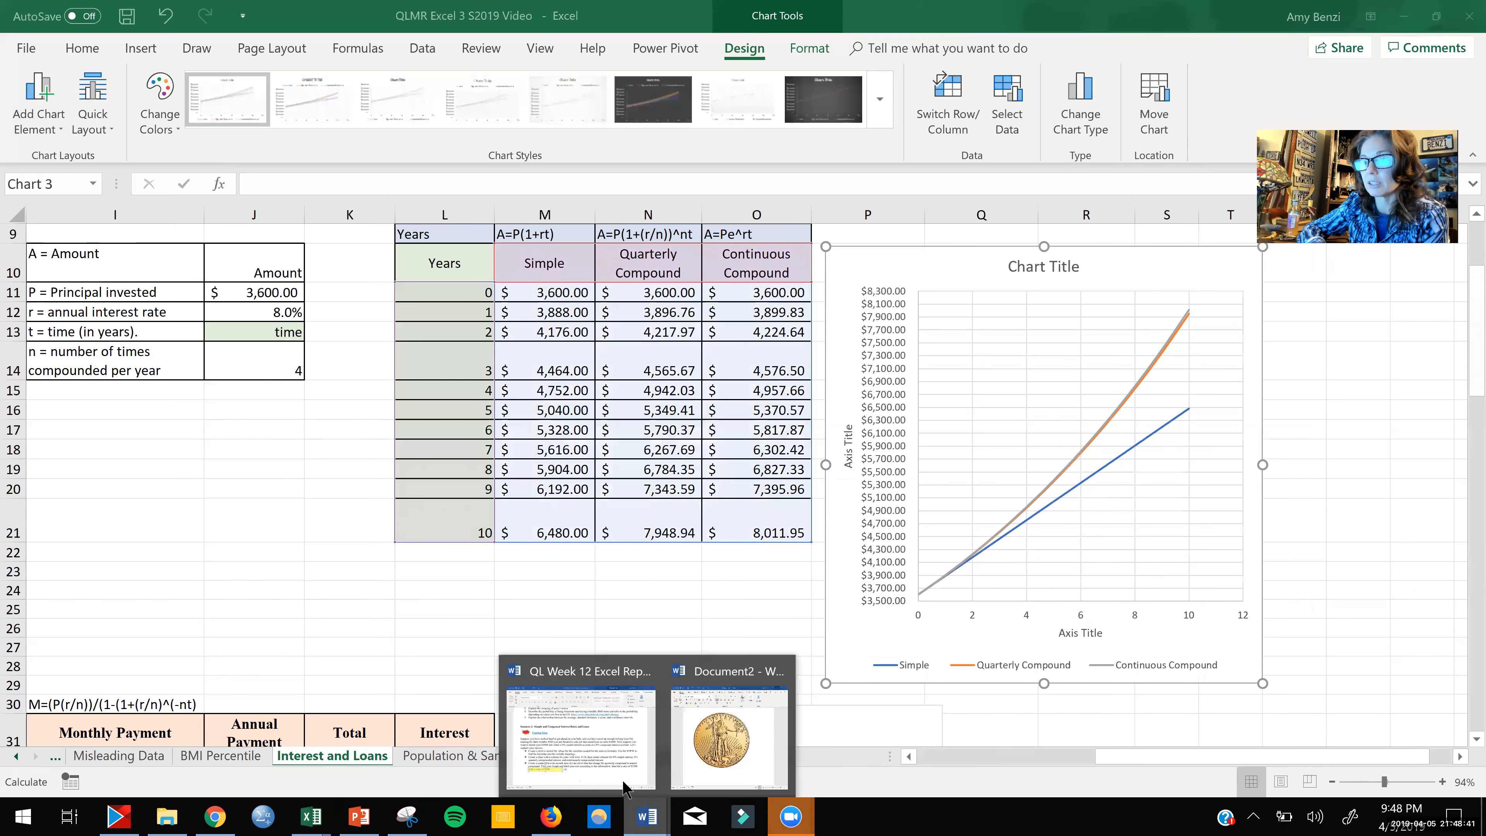
pyautogui.click(580, 746)
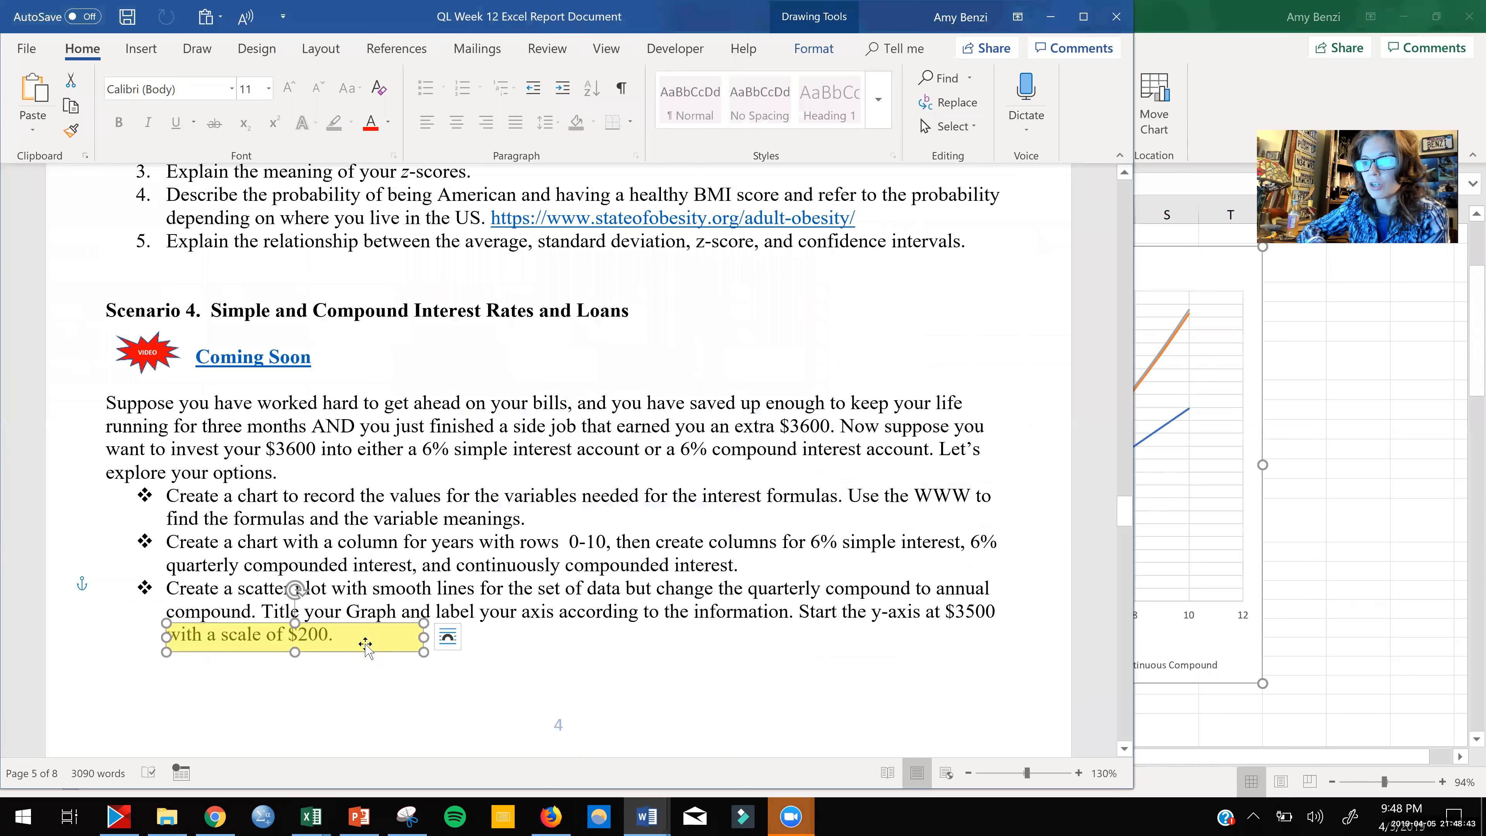
pyautogui.moveTo(362, 644); pyautogui.dragTo(537, 559)
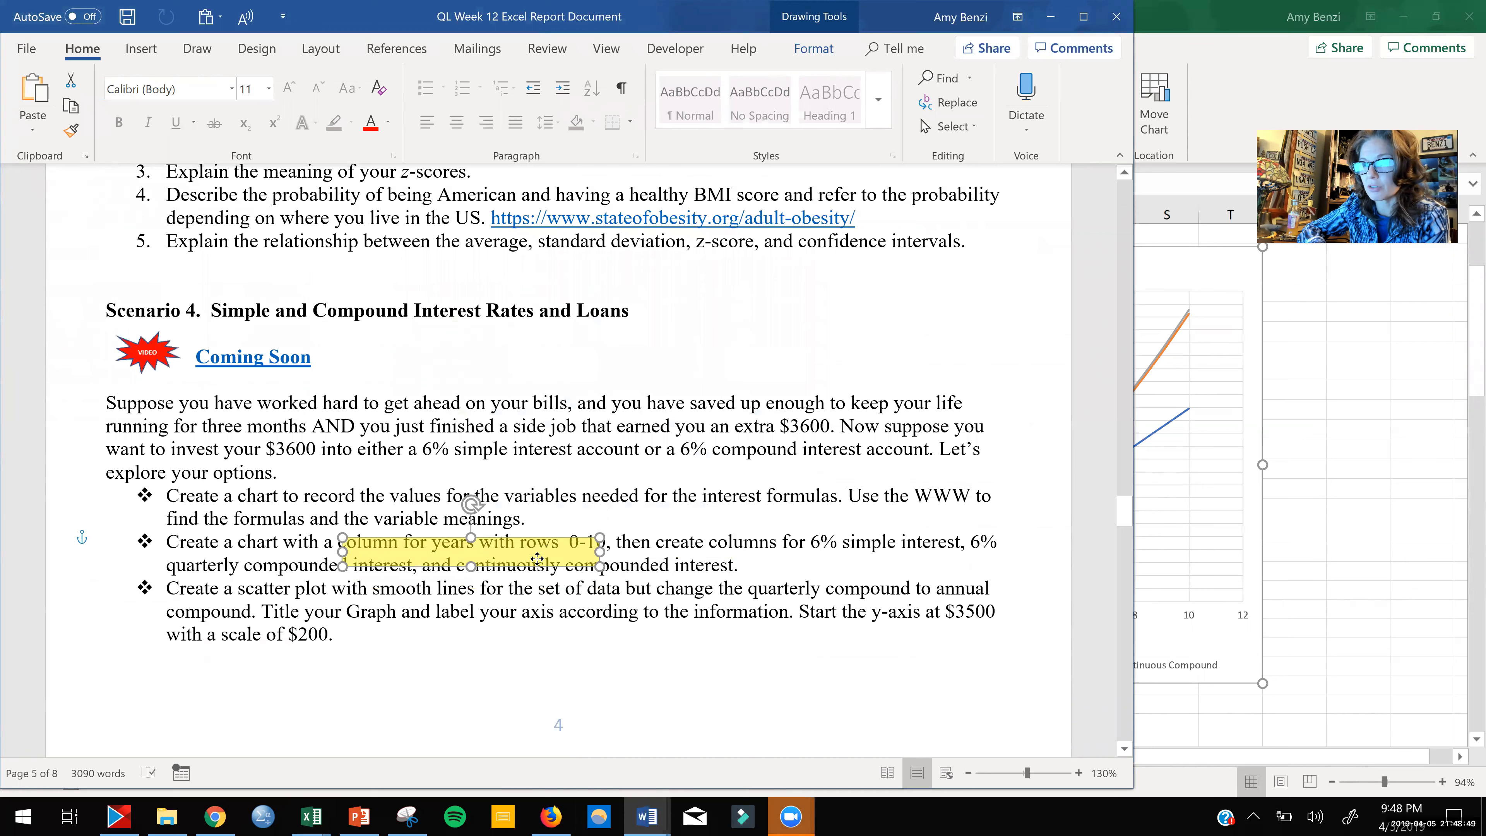
pyautogui.press('Right')
pyautogui.moveTo(542, 558); pyautogui.dragTo(712, 591)
pyautogui.moveTo(536, 584); pyautogui.dragTo(332, 625)
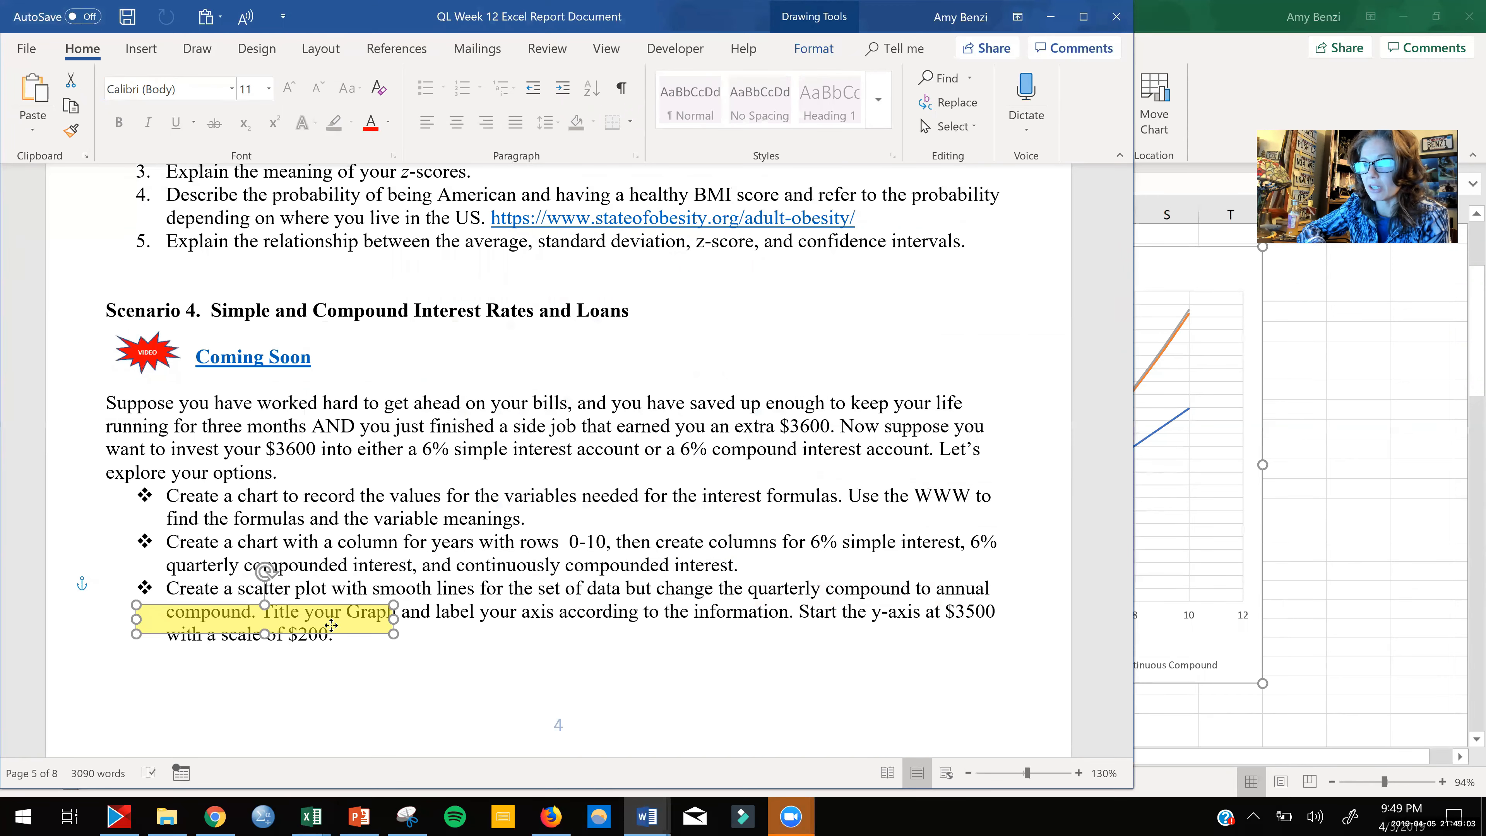
pyautogui.click(1353, 415)
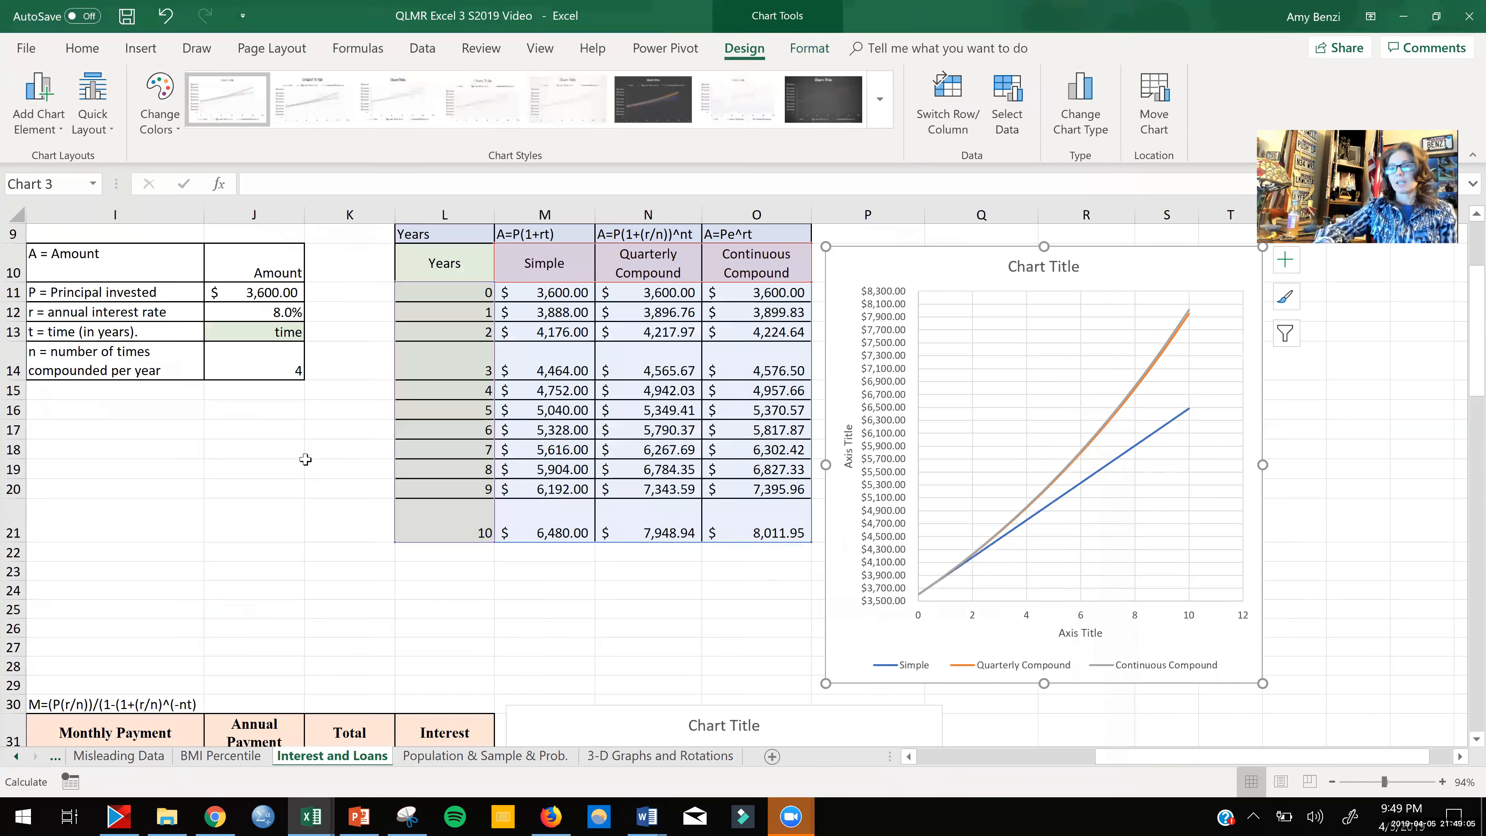
# Step: Set the number of times compounded per year in J14 to 1
pyautogui.click(288, 364)
pyautogui.doubleClick(289, 364)
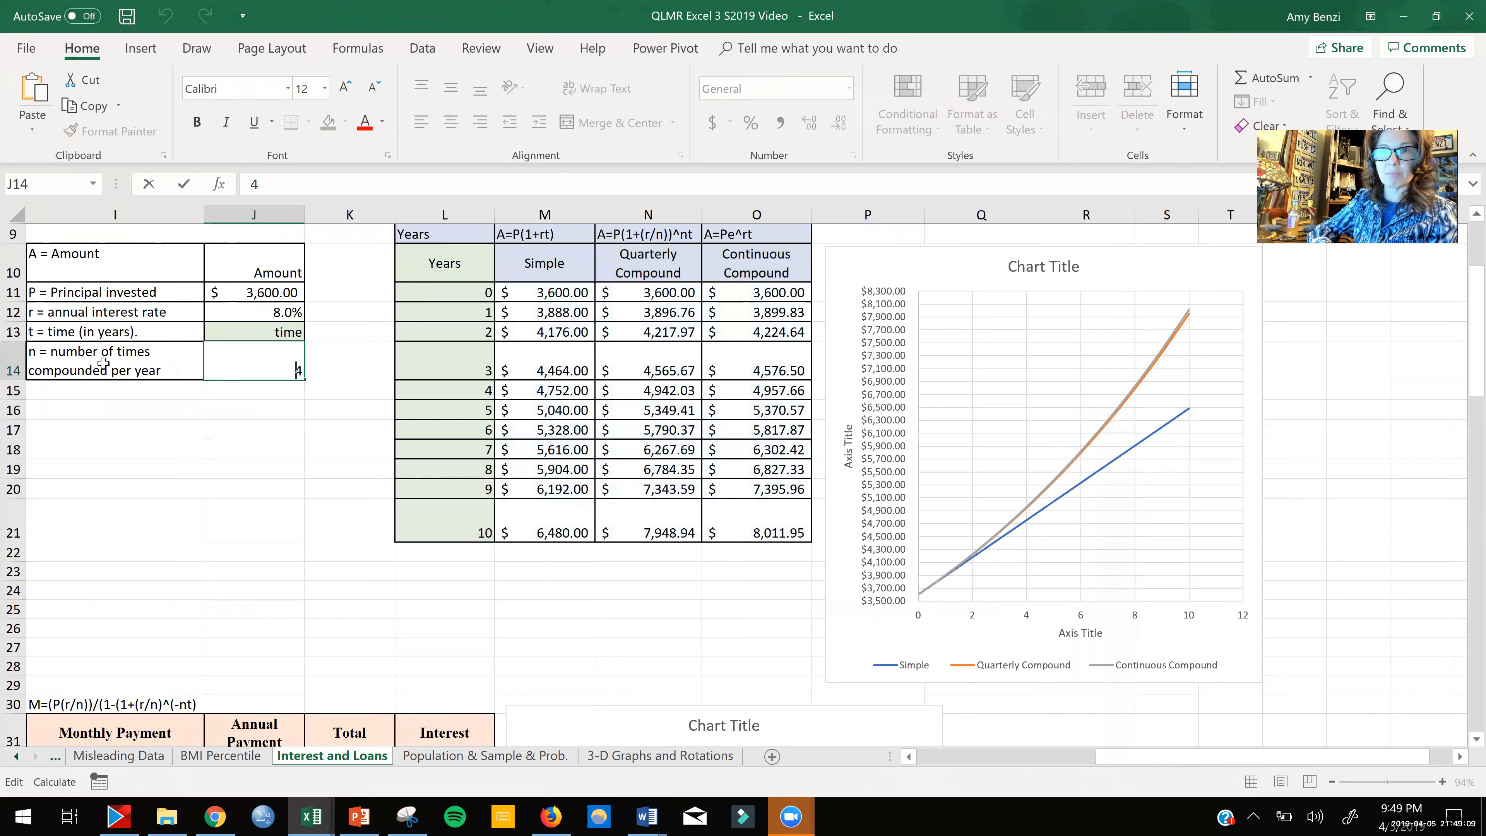
pyautogui.moveTo(297, 370); pyautogui.dragTo(313, 370)
pyautogui.write('1')
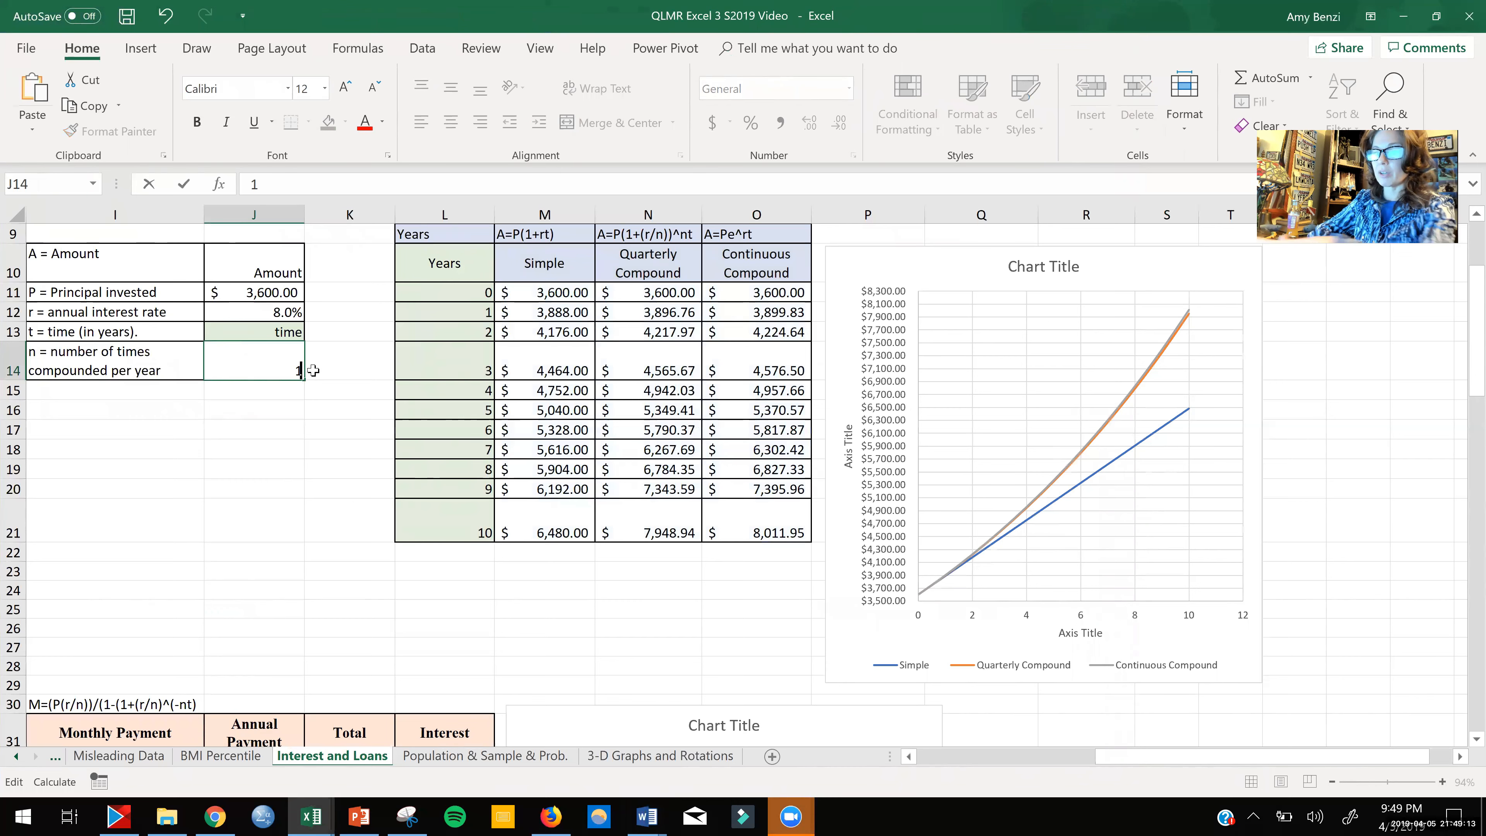
pyautogui.press('Return')
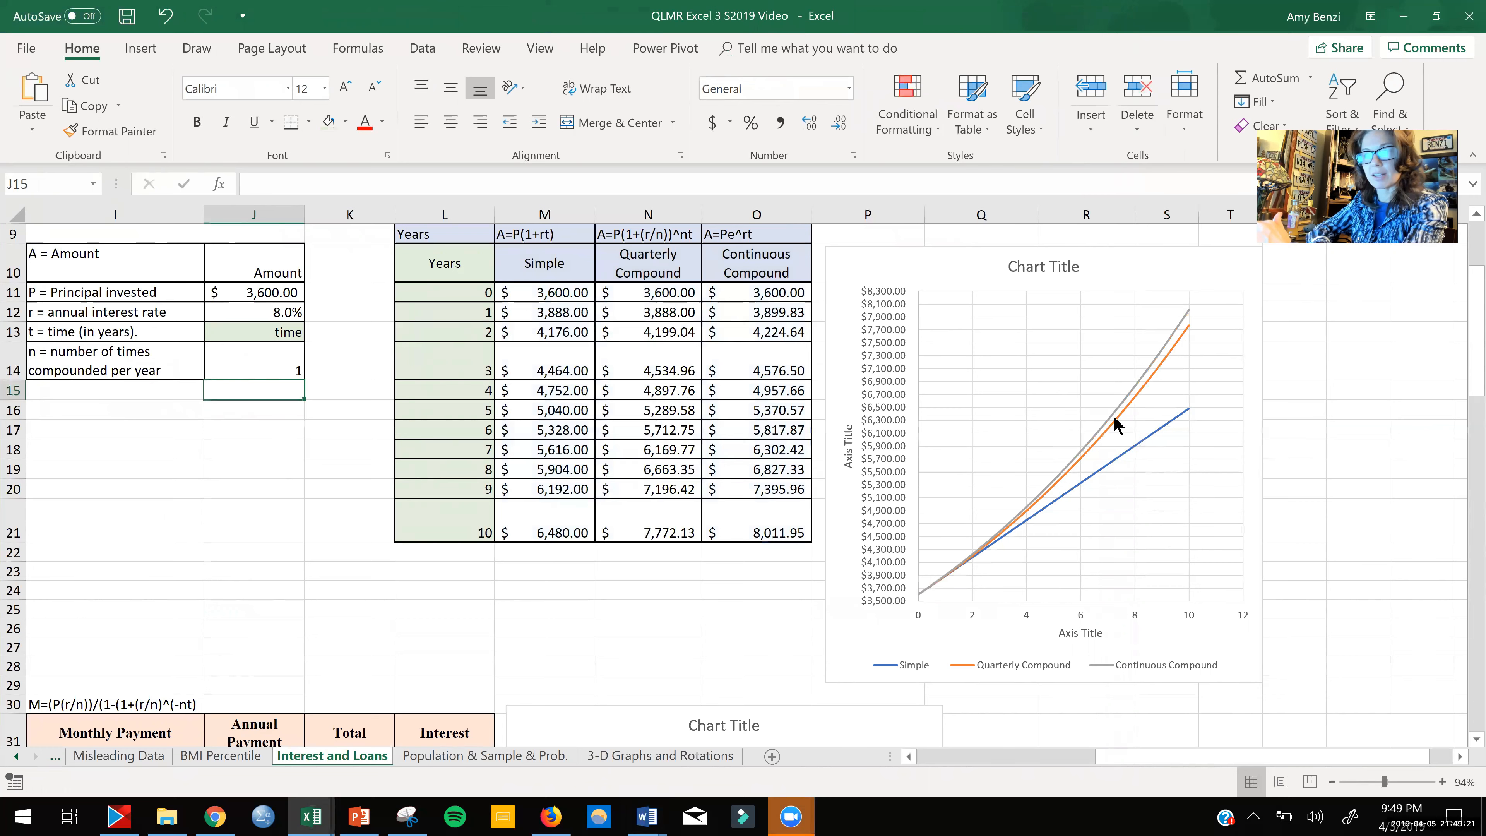
# Step: Undo and redo the J14 change twice to compare the quarterly and annual compound curves on the chart
pyautogui.moveTo(1111, 414)
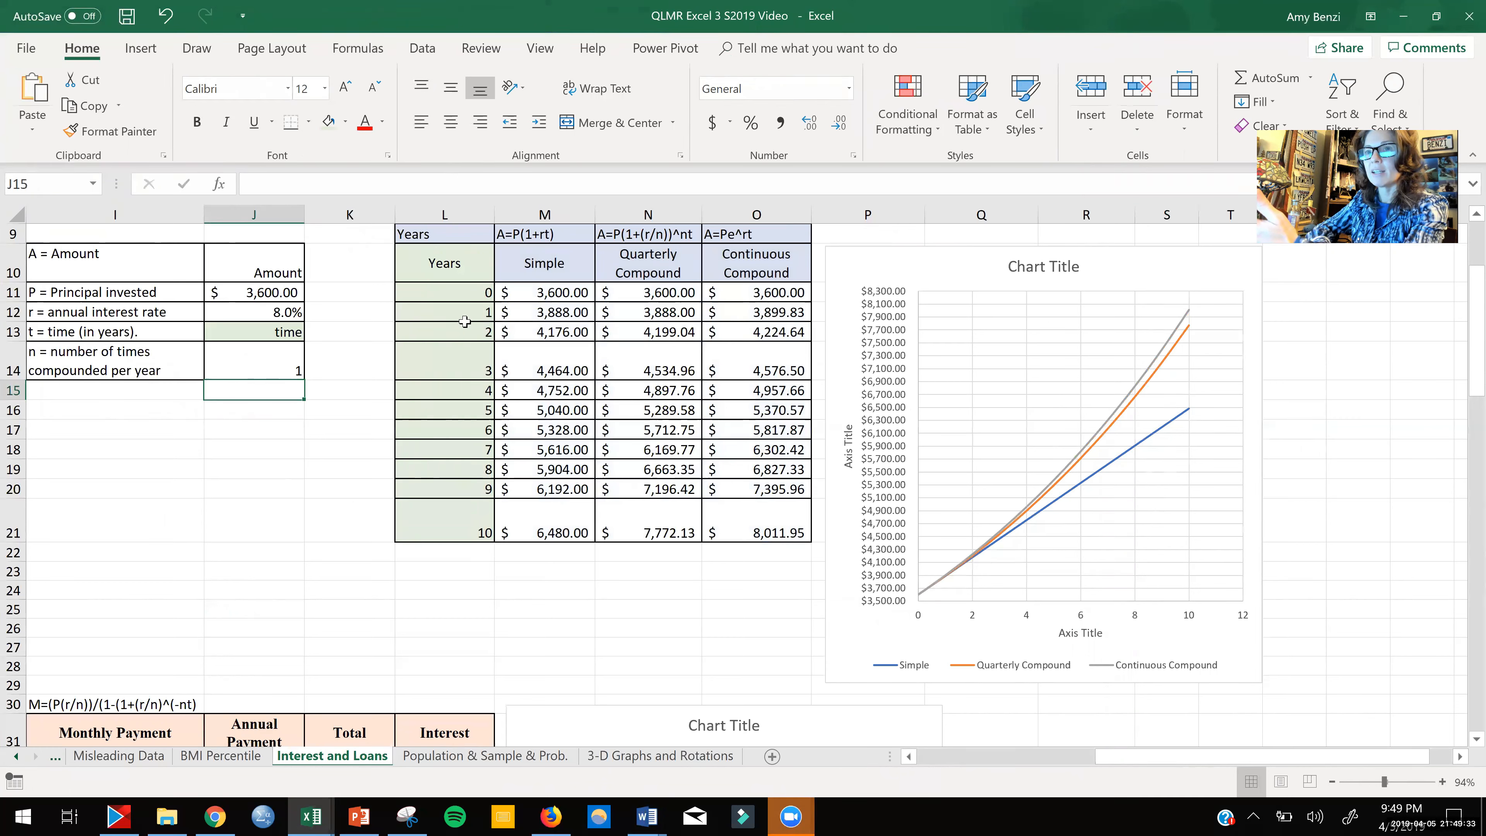
pyautogui.click(163, 16)
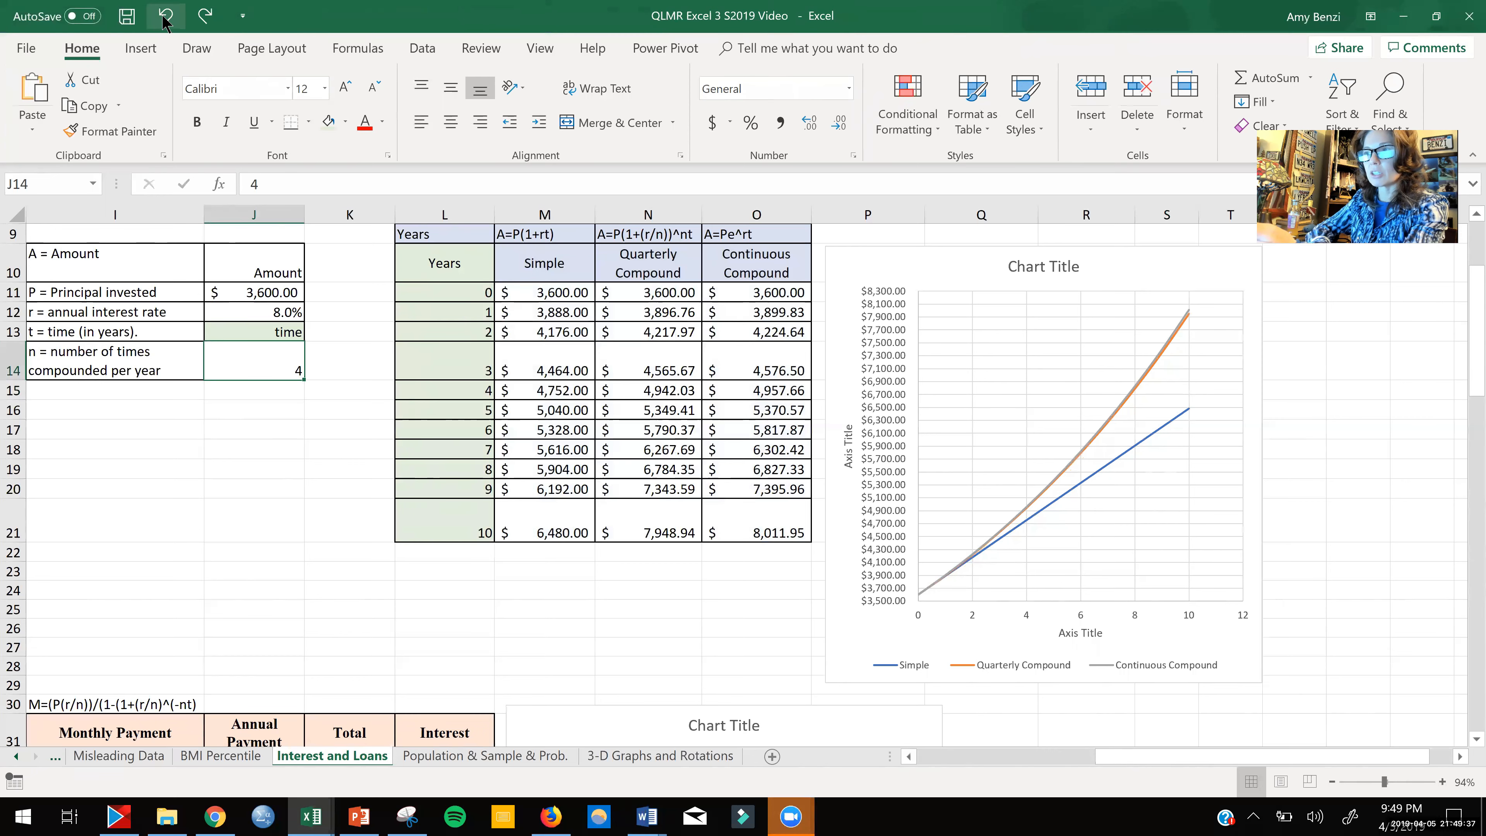
pyautogui.click(204, 16)
pyautogui.click(164, 16)
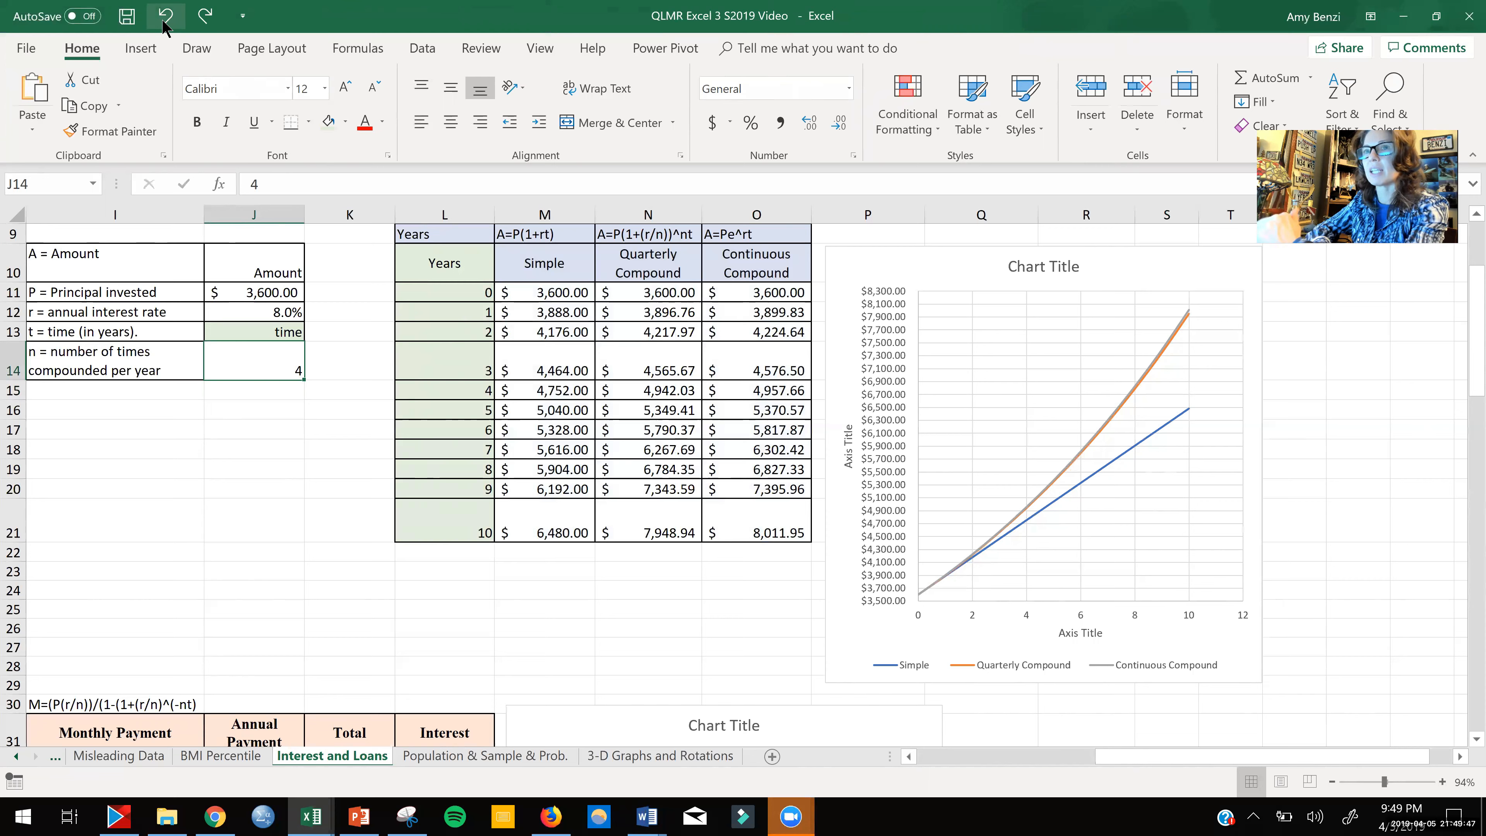
pyautogui.click(204, 25)
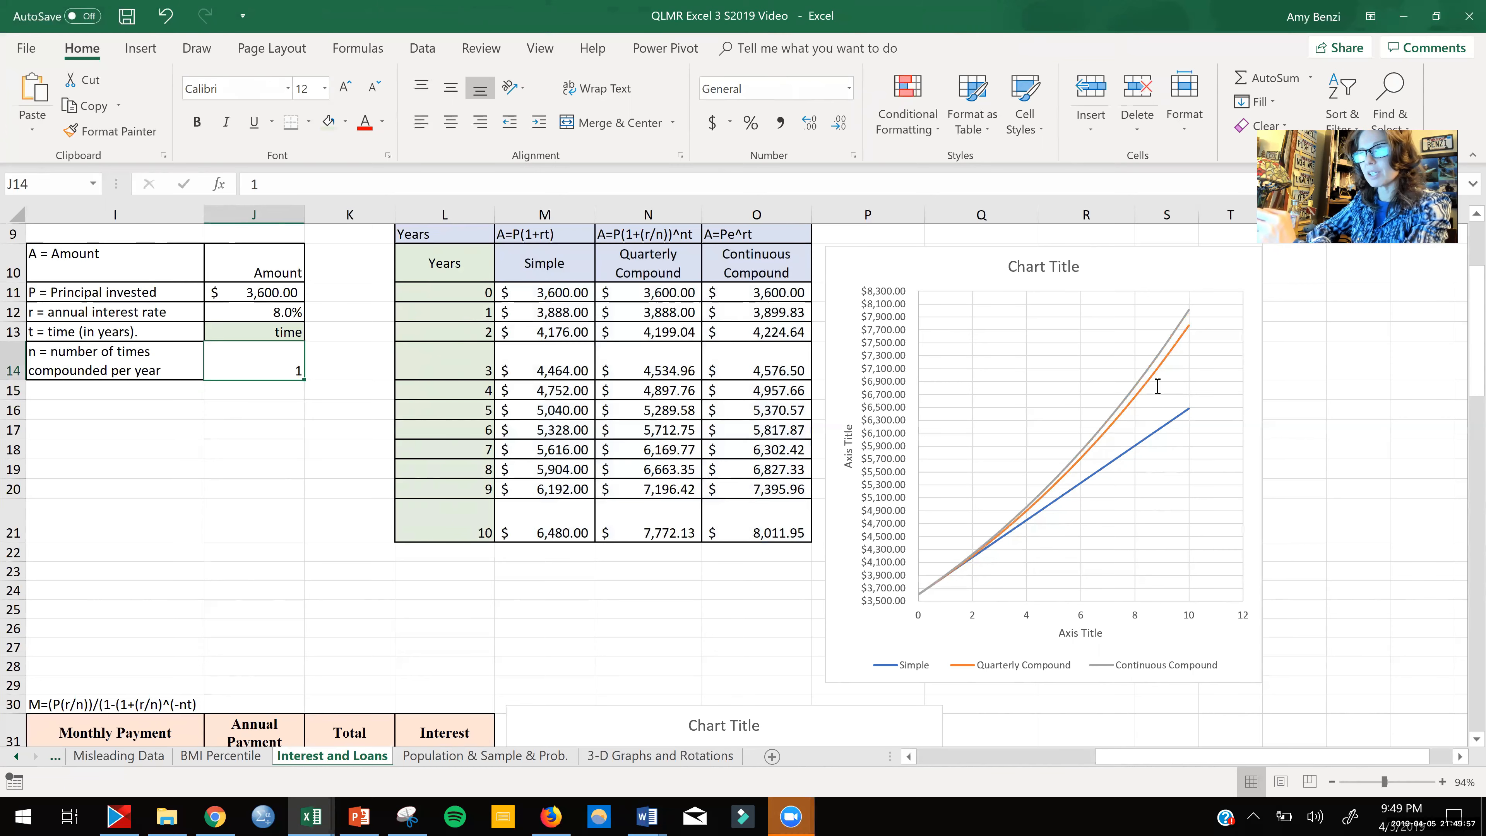
# Step: Examine the interest chart, then the mortgage payment tables from row 30 down with their variable list and monthly payment formula
pyautogui.click(1310, 415)
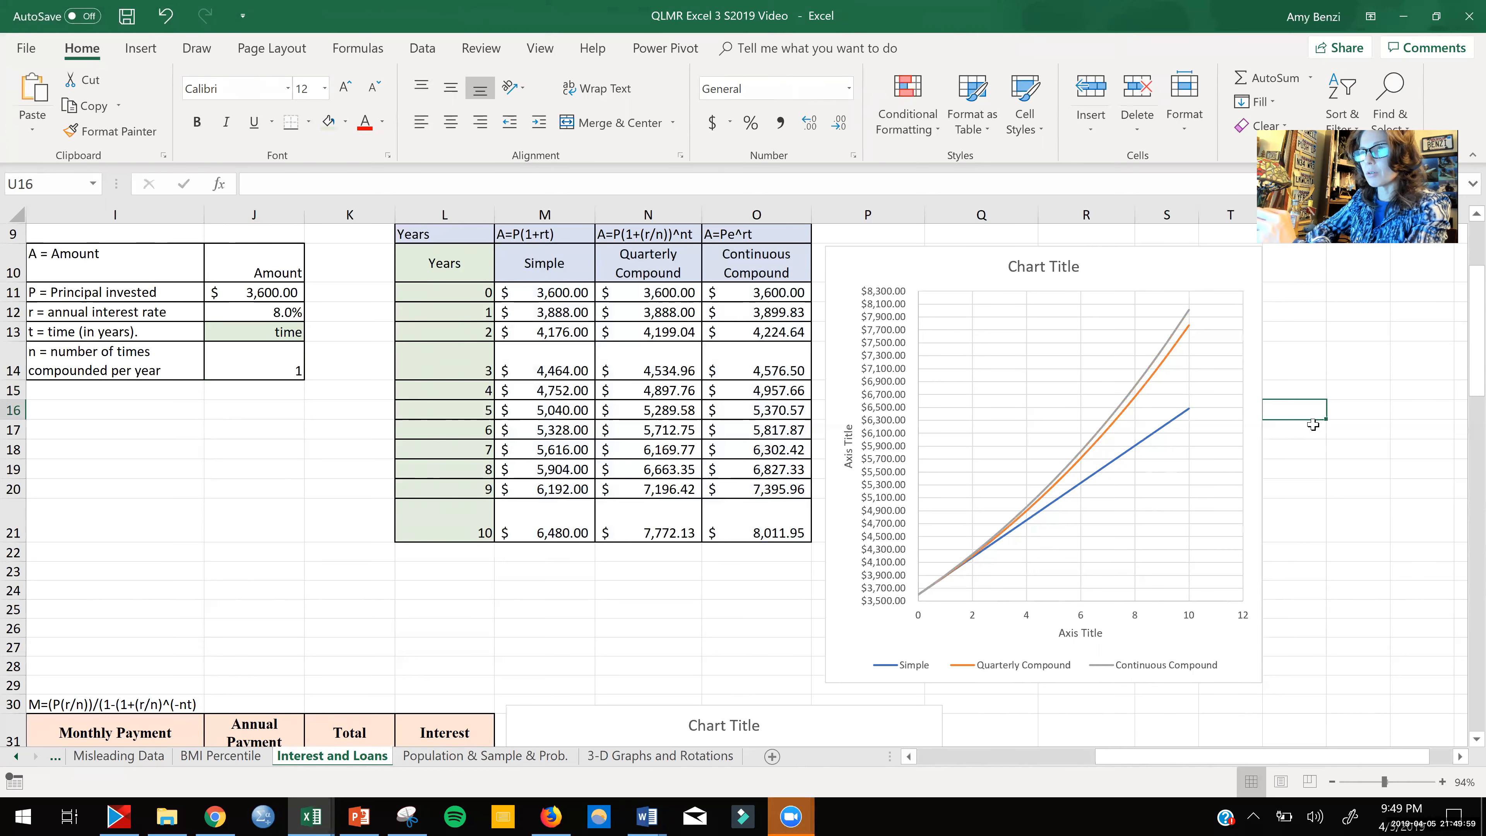
pyautogui.scroll(-2, 1313, 425)
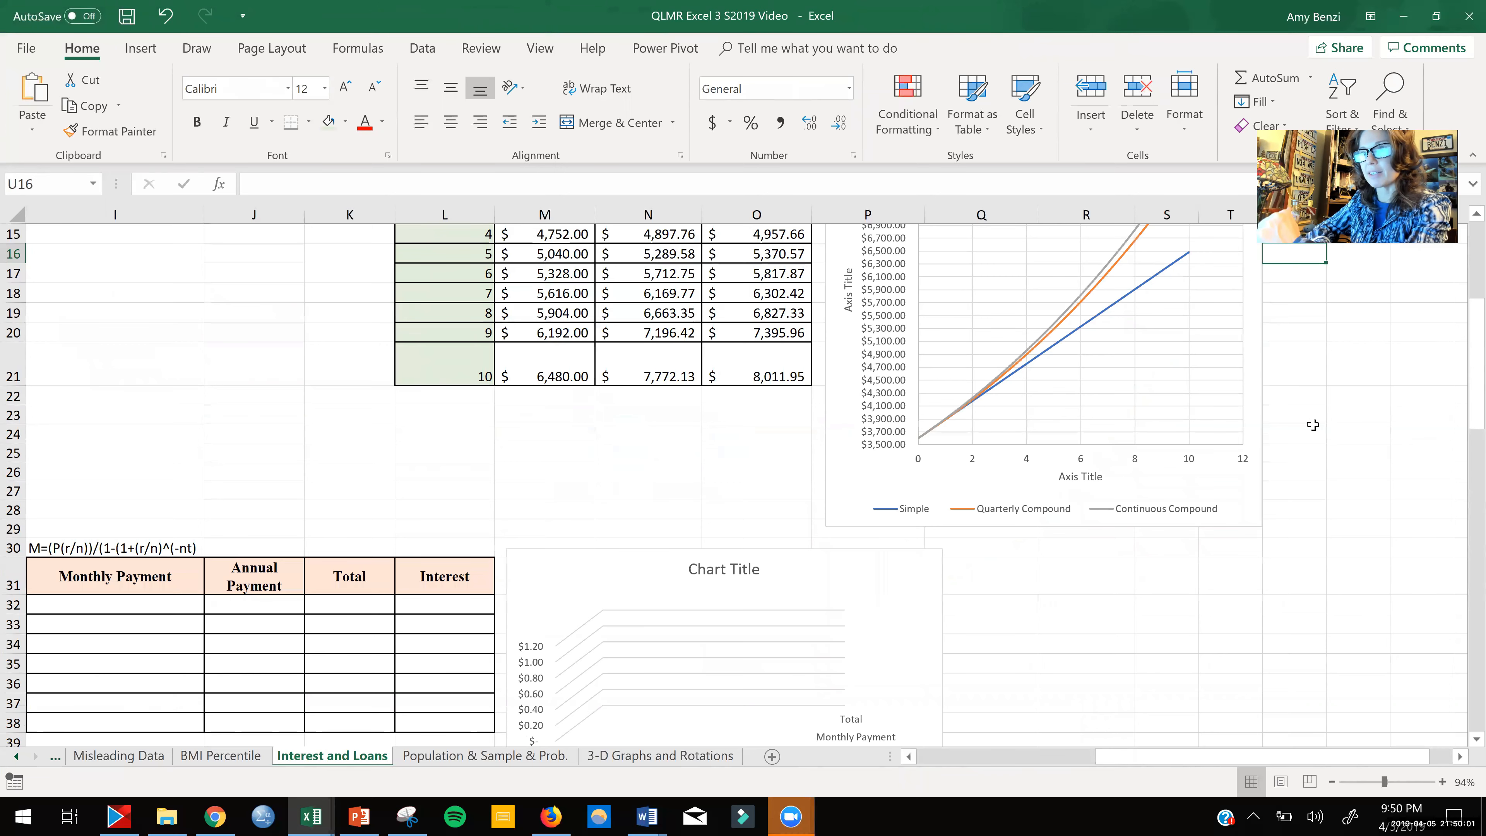
pyautogui.scroll(2, 1313, 424)
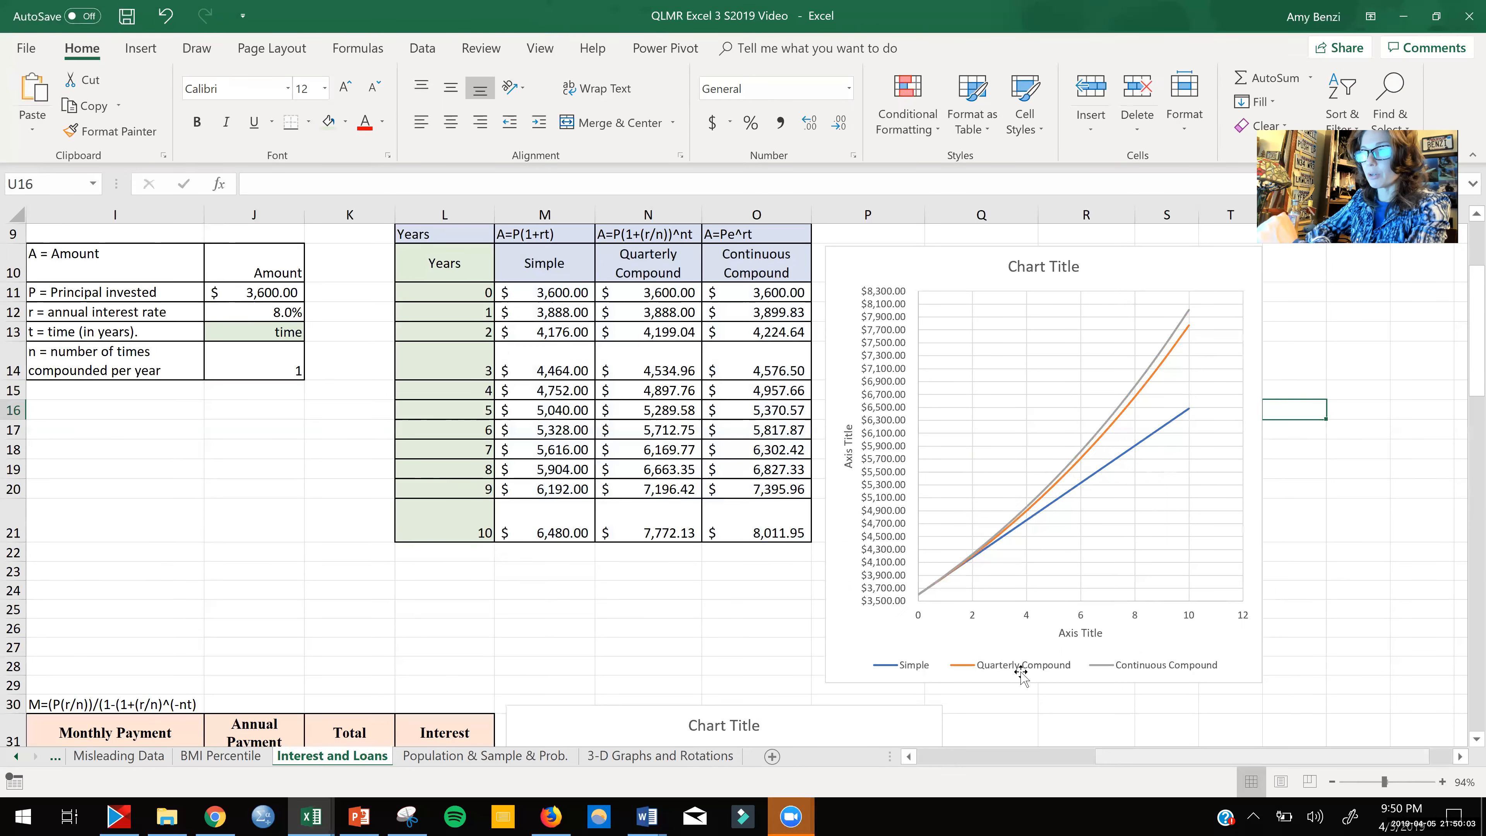
pyautogui.hscroll(-2, 1021, 673)
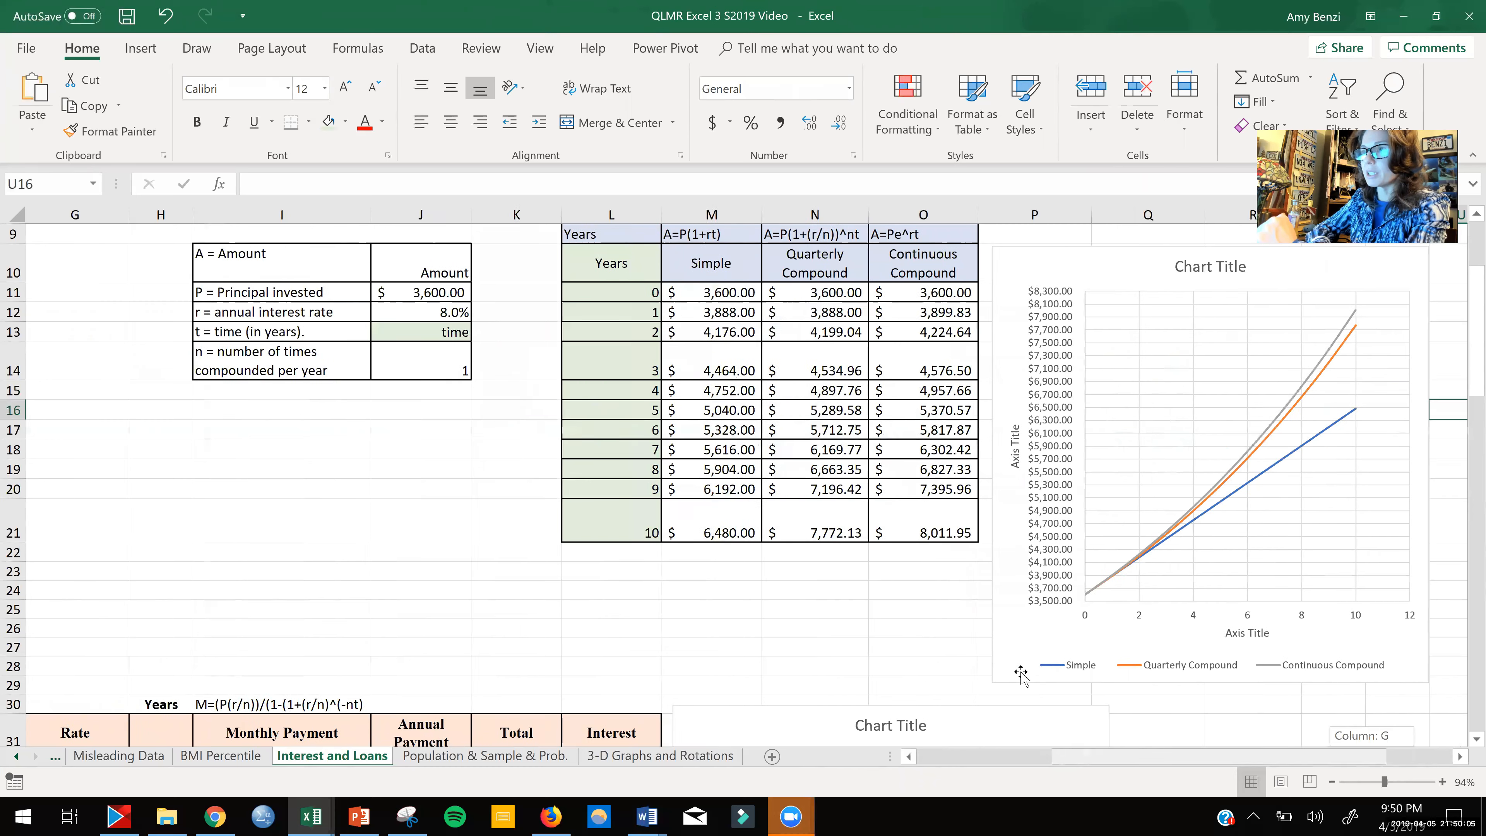
pyautogui.hscroll(-2, 1020, 673)
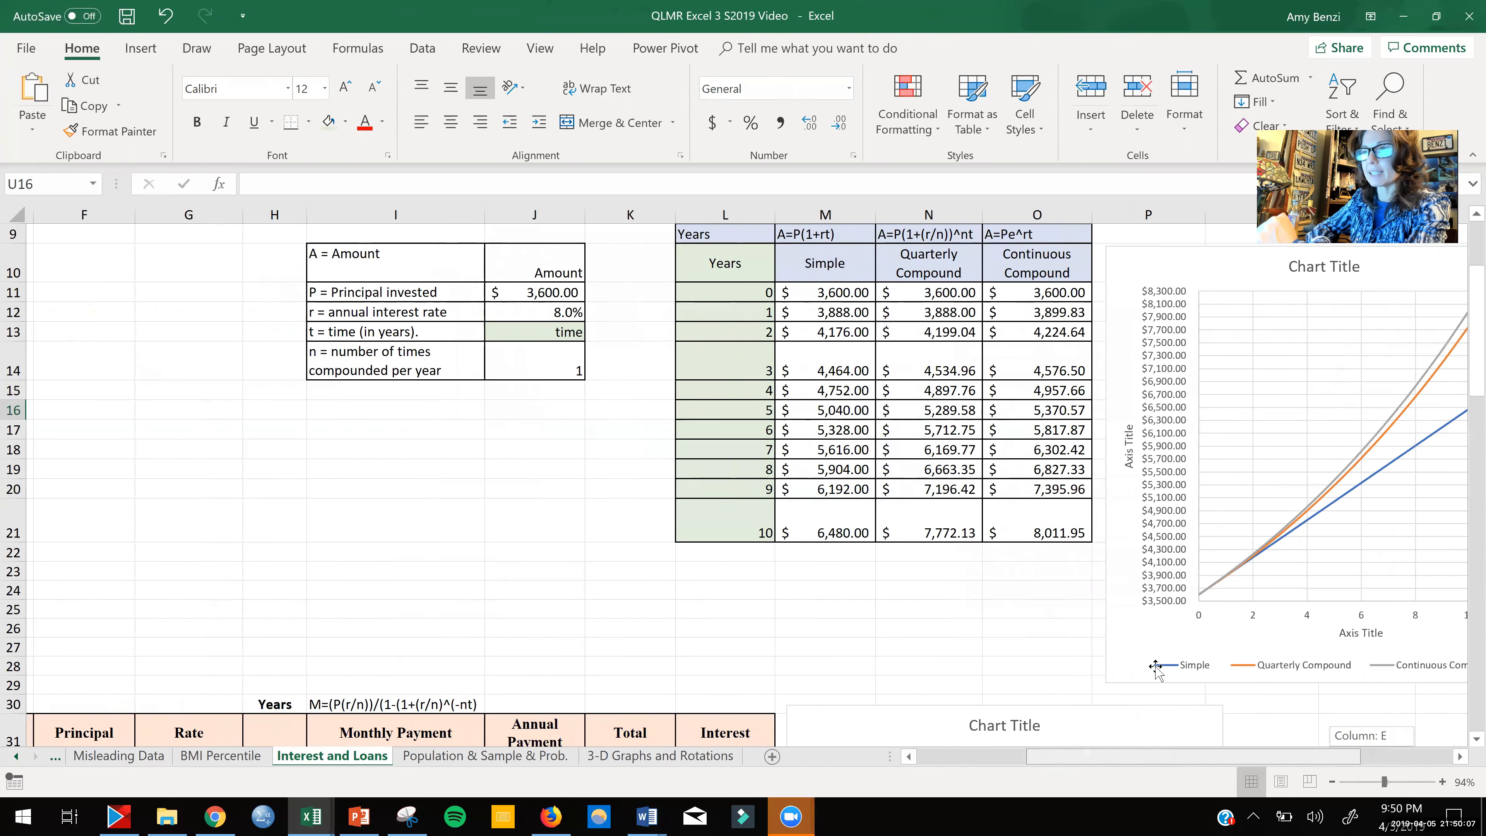
pyautogui.hscroll(1, 989, 576)
pyautogui.scroll(-4, 989, 576)
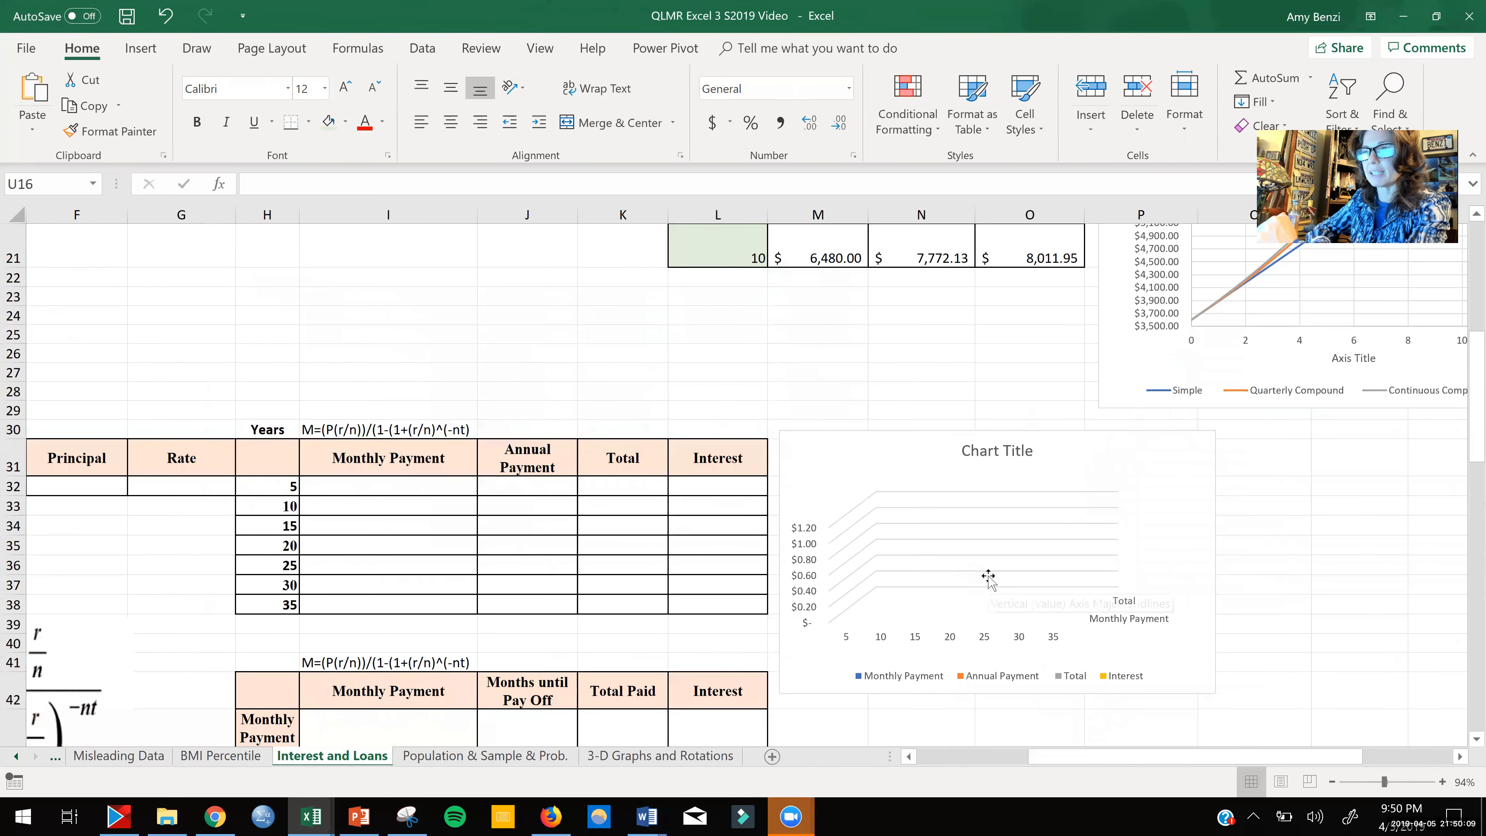
pyautogui.scroll(-1, 989, 577)
pyautogui.hscroll(-5, 1462, 772)
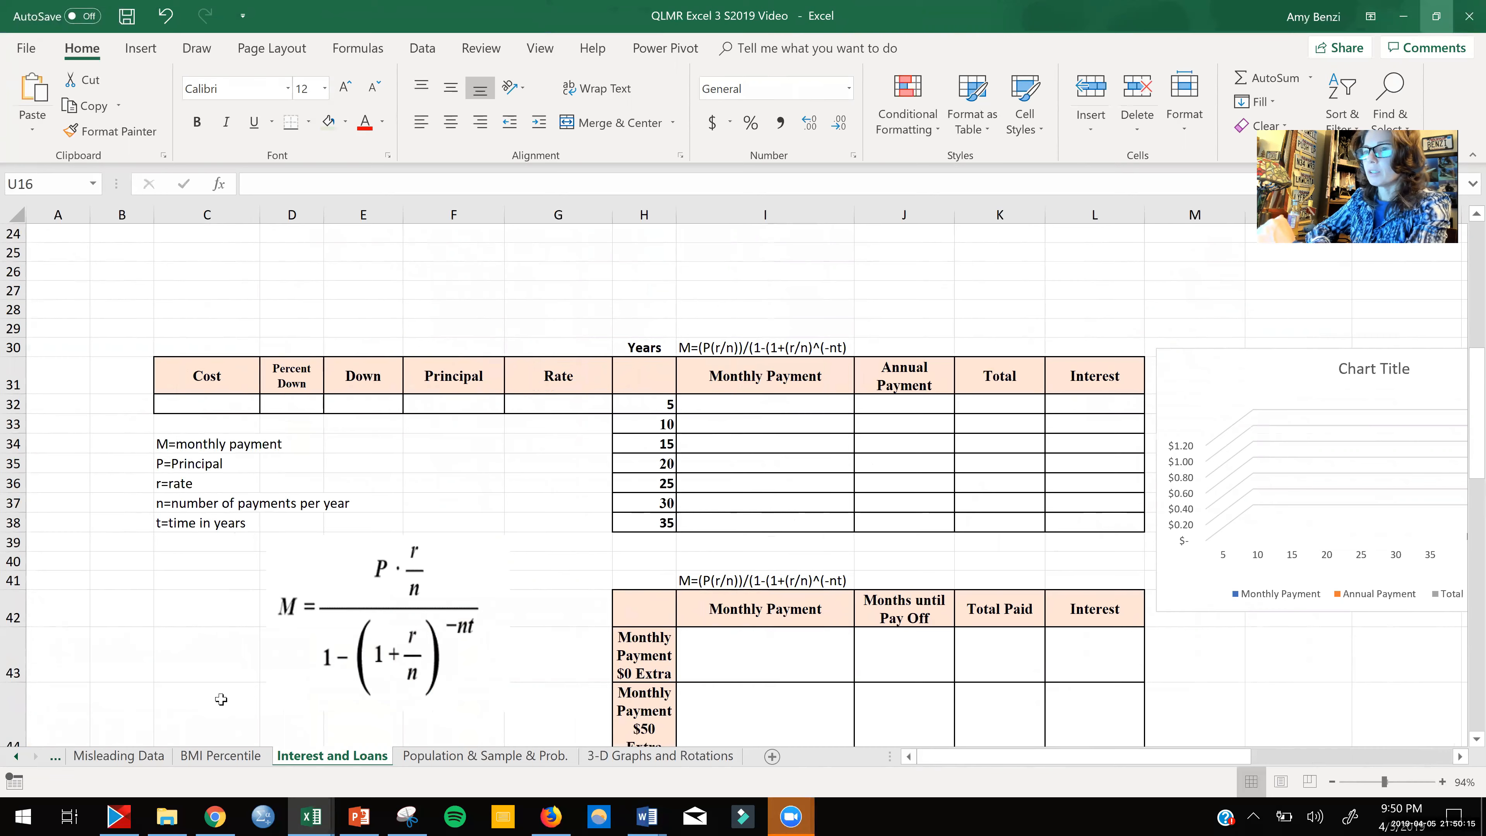
# Step: Switch to the QL Week 12 report in Word and read the home mortgage instructions that follow the scatter plot task
pyautogui.click(647, 816)
pyautogui.click(574, 749)
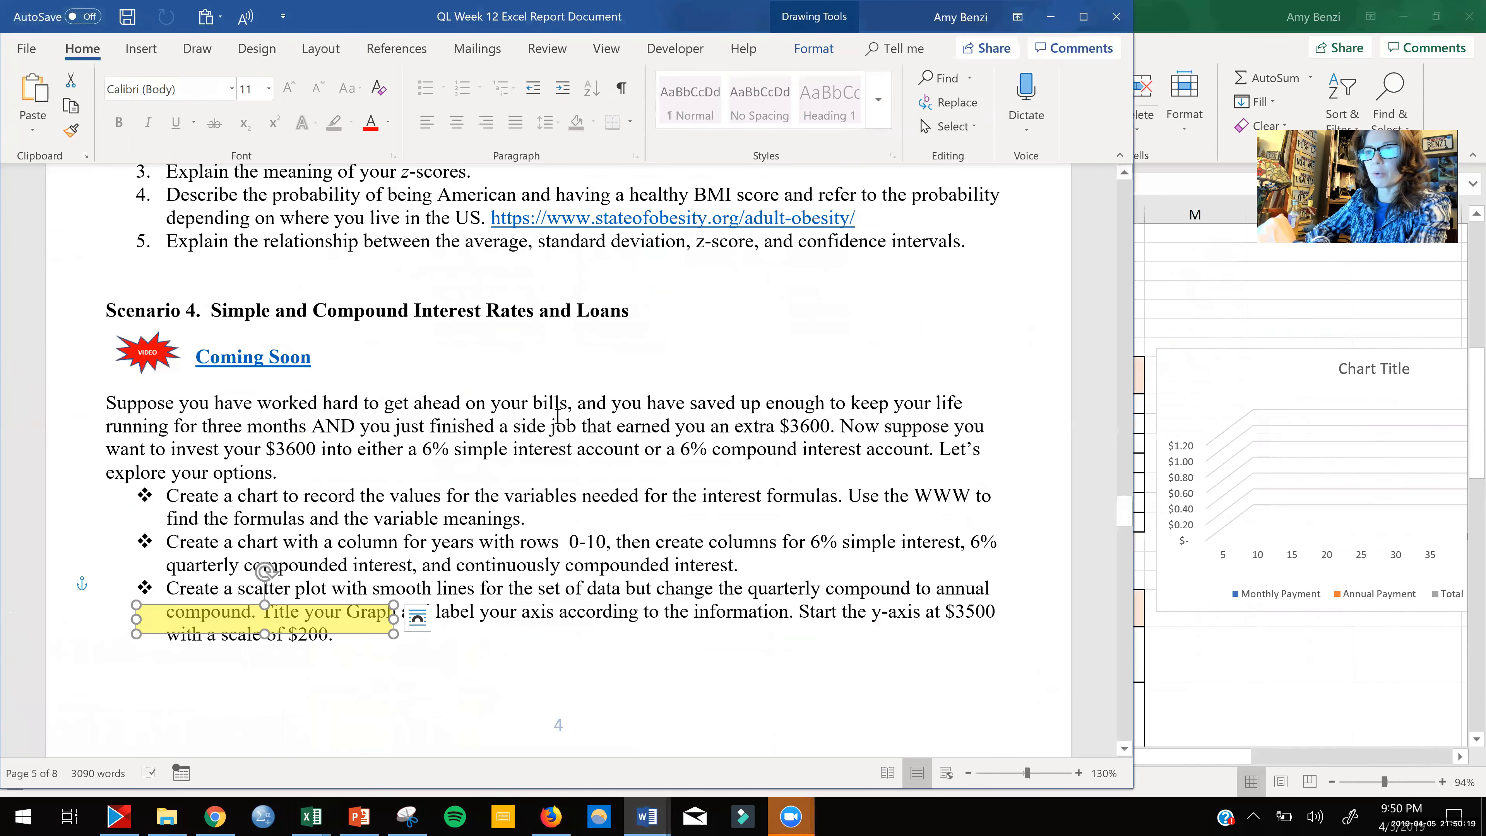
pyautogui.scroll(-3, 234, 370)
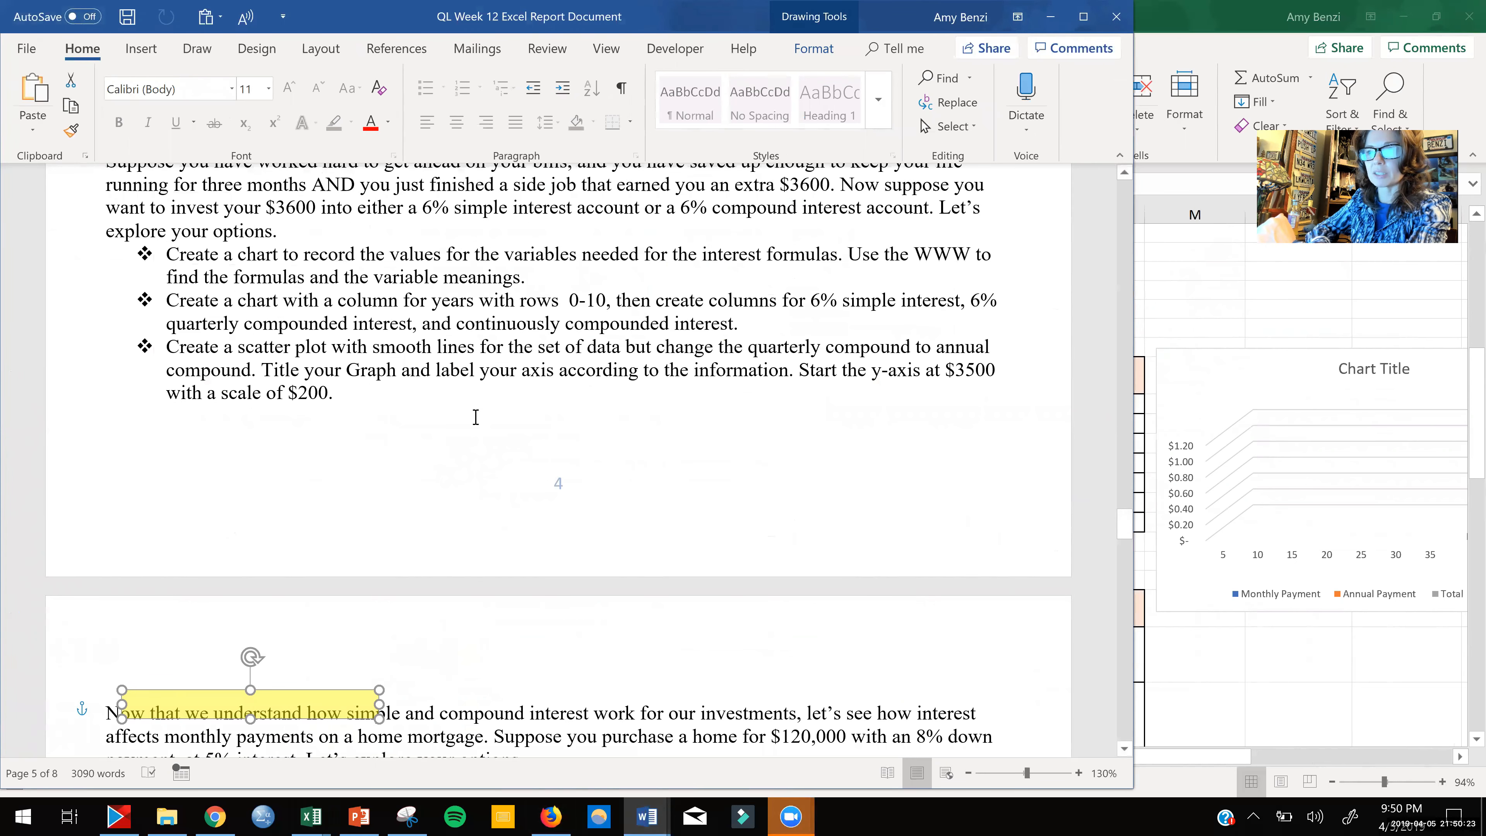
pyautogui.scroll(-6, 476, 416)
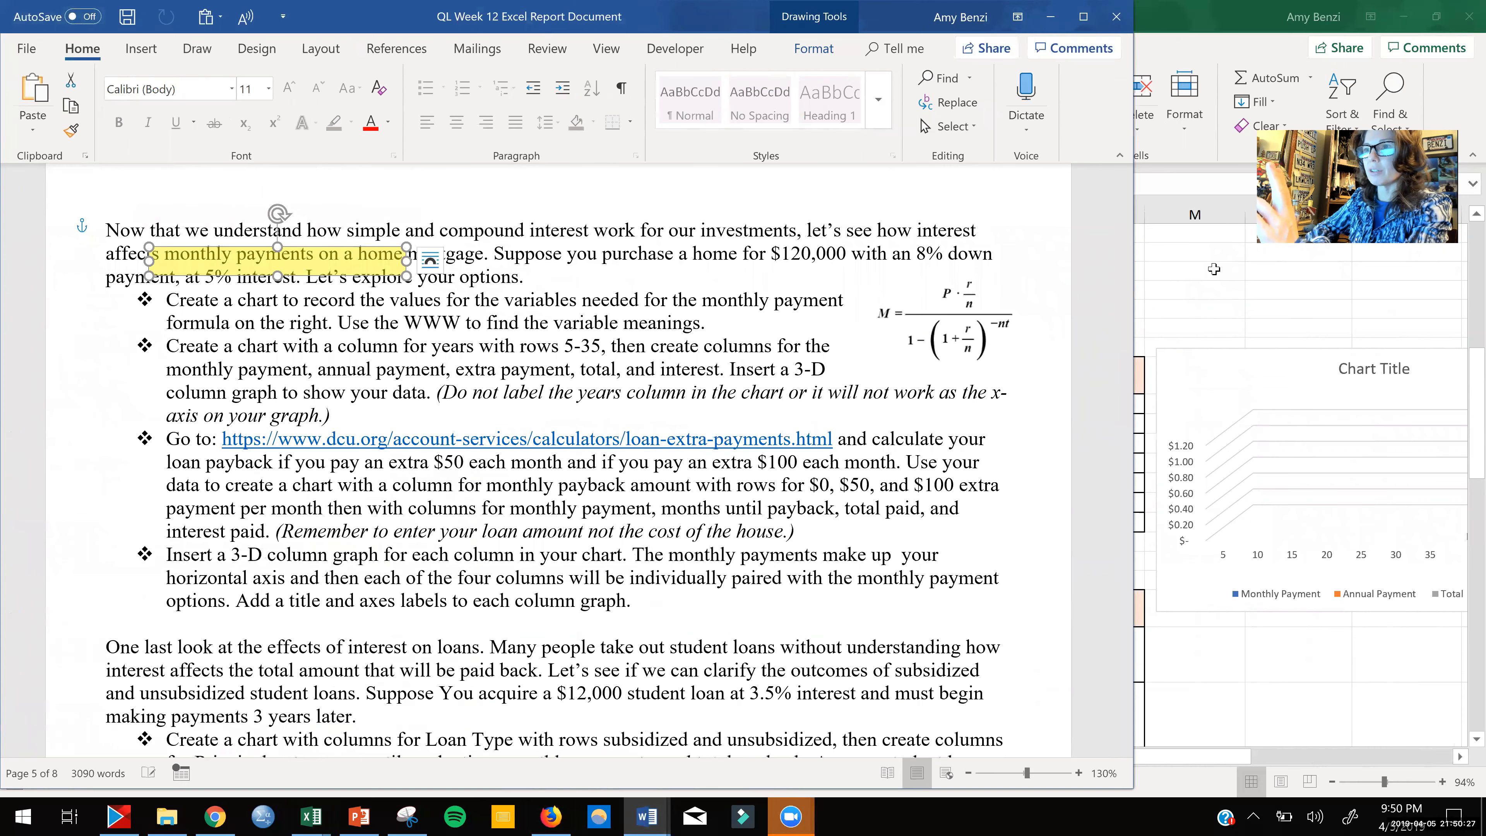
# Step: Switch back to the Excel workbook, try an annual interest rate of 3% in J12, and undo the change
pyautogui.hotkey('alt', 'Tab')
pyautogui.scroll(7, 912, 328)
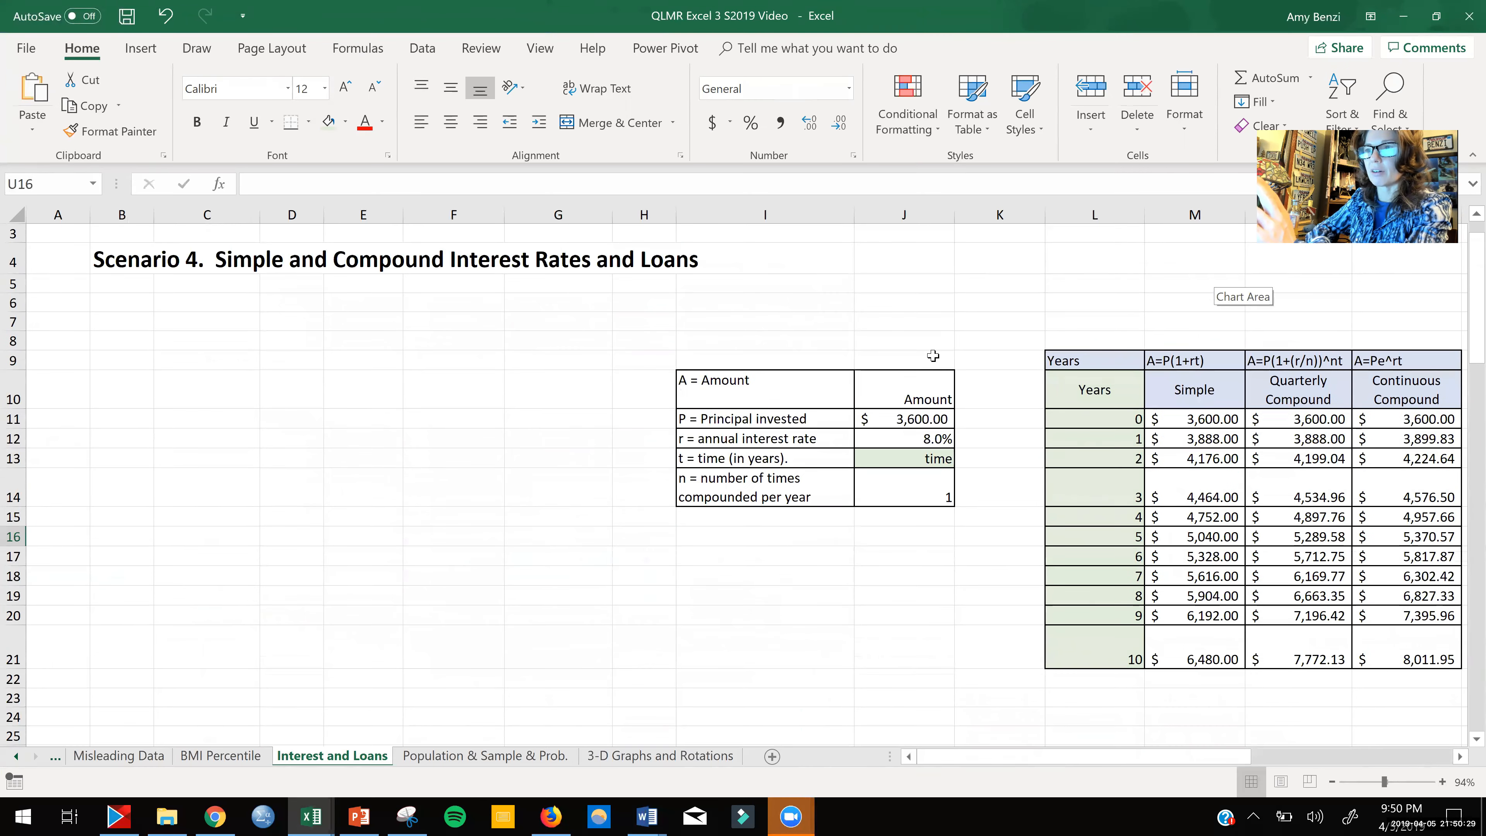
pyautogui.moveTo(998, 777); pyautogui.dragTo(998, 778)
pyautogui.hscroll(1, 385, 442)
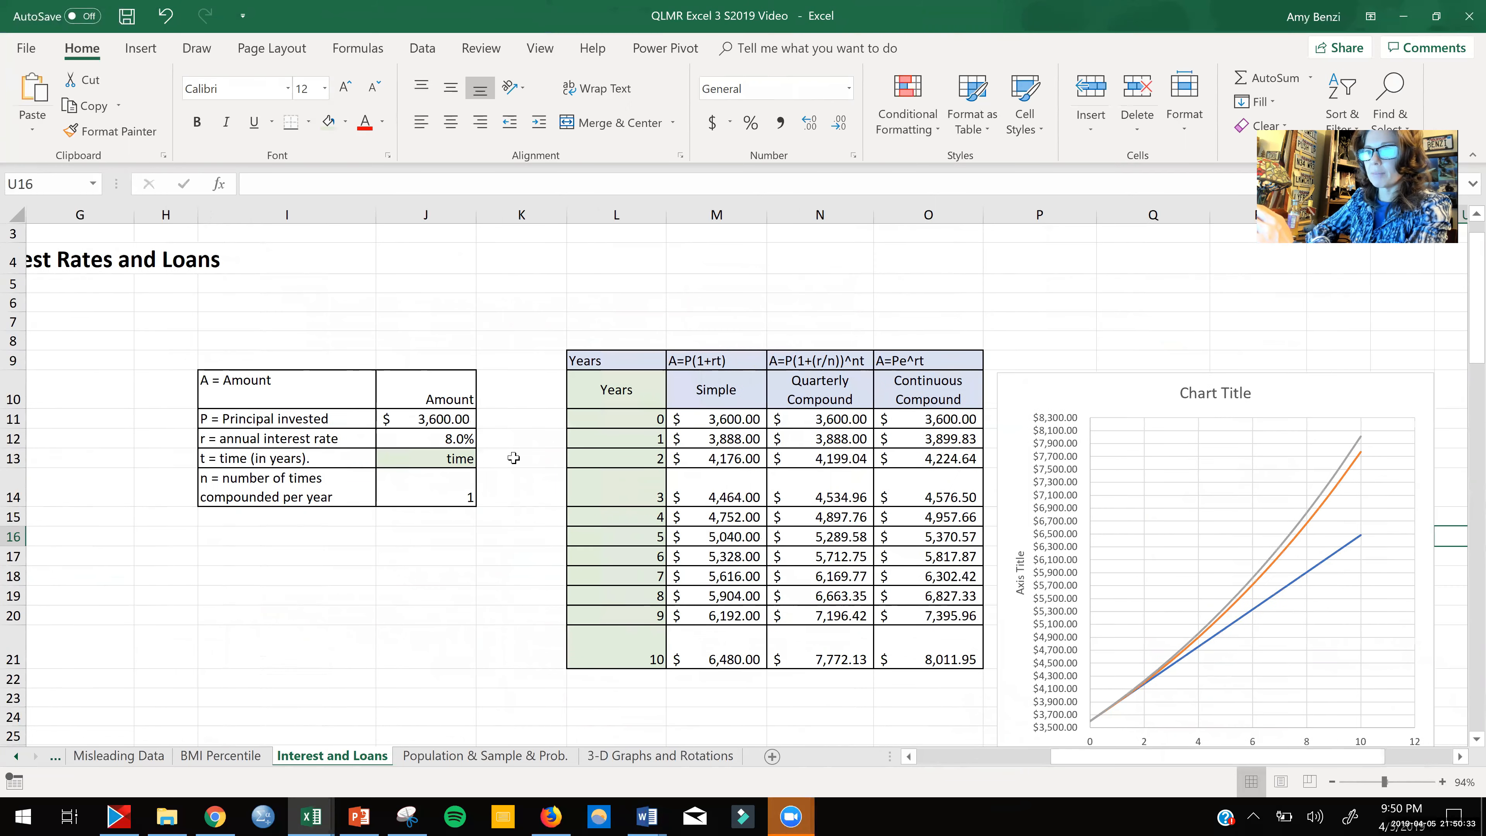
pyautogui.doubleClick(439, 434)
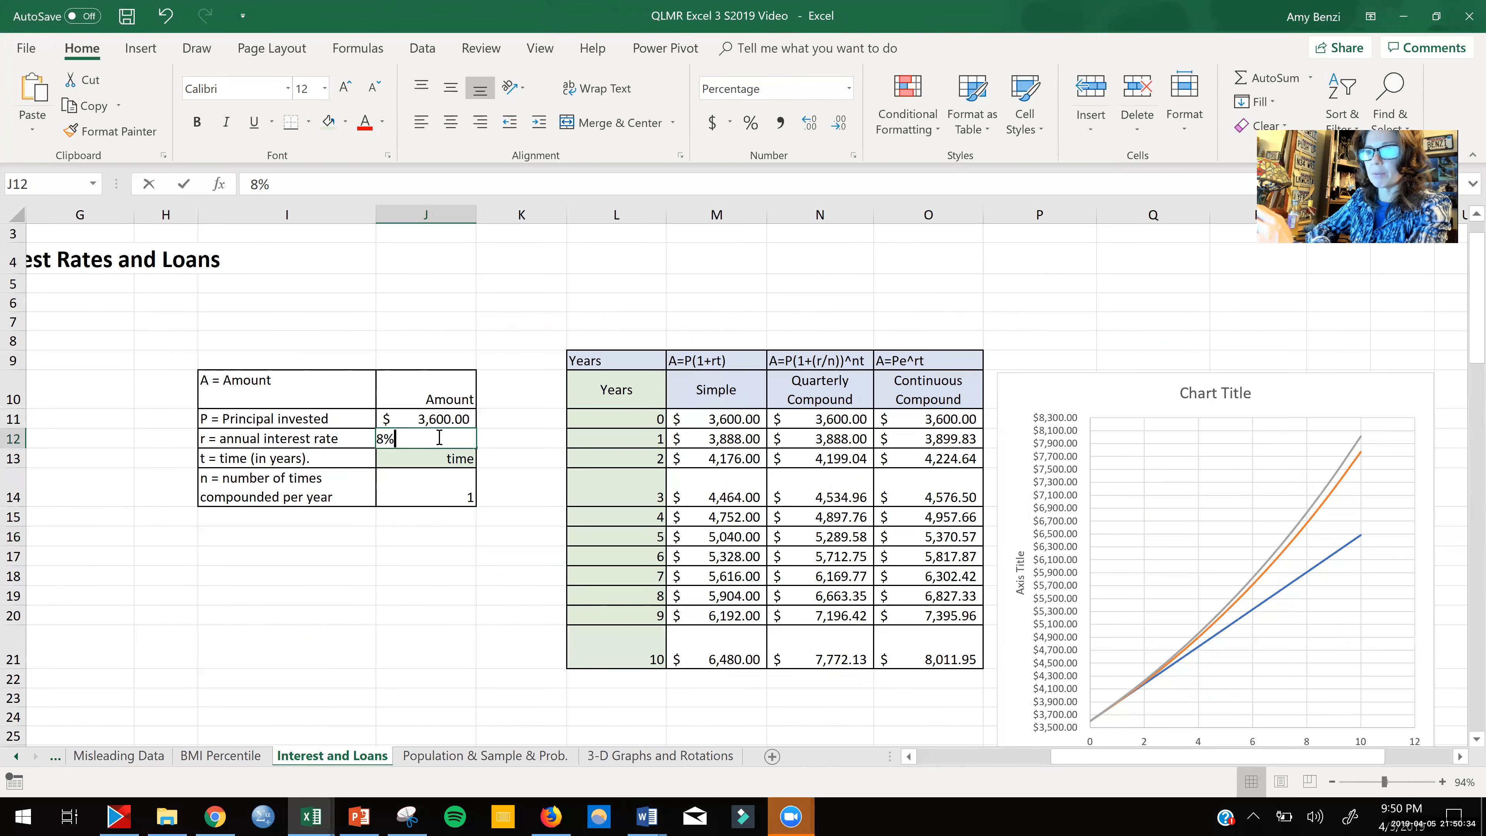
pyautogui.doubleClick(381, 440)
pyautogui.write('3')
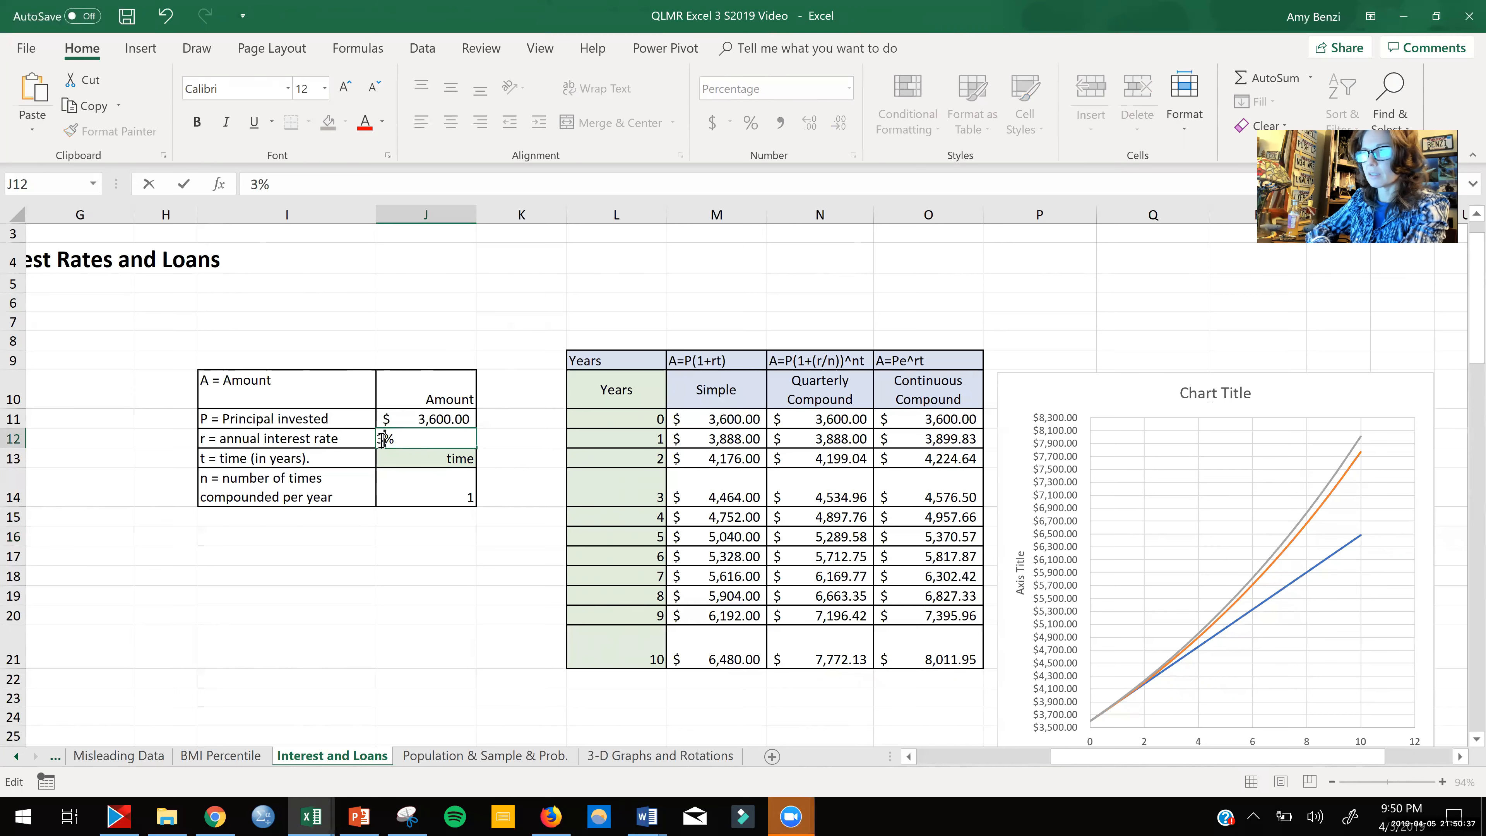
pyautogui.press('Return')
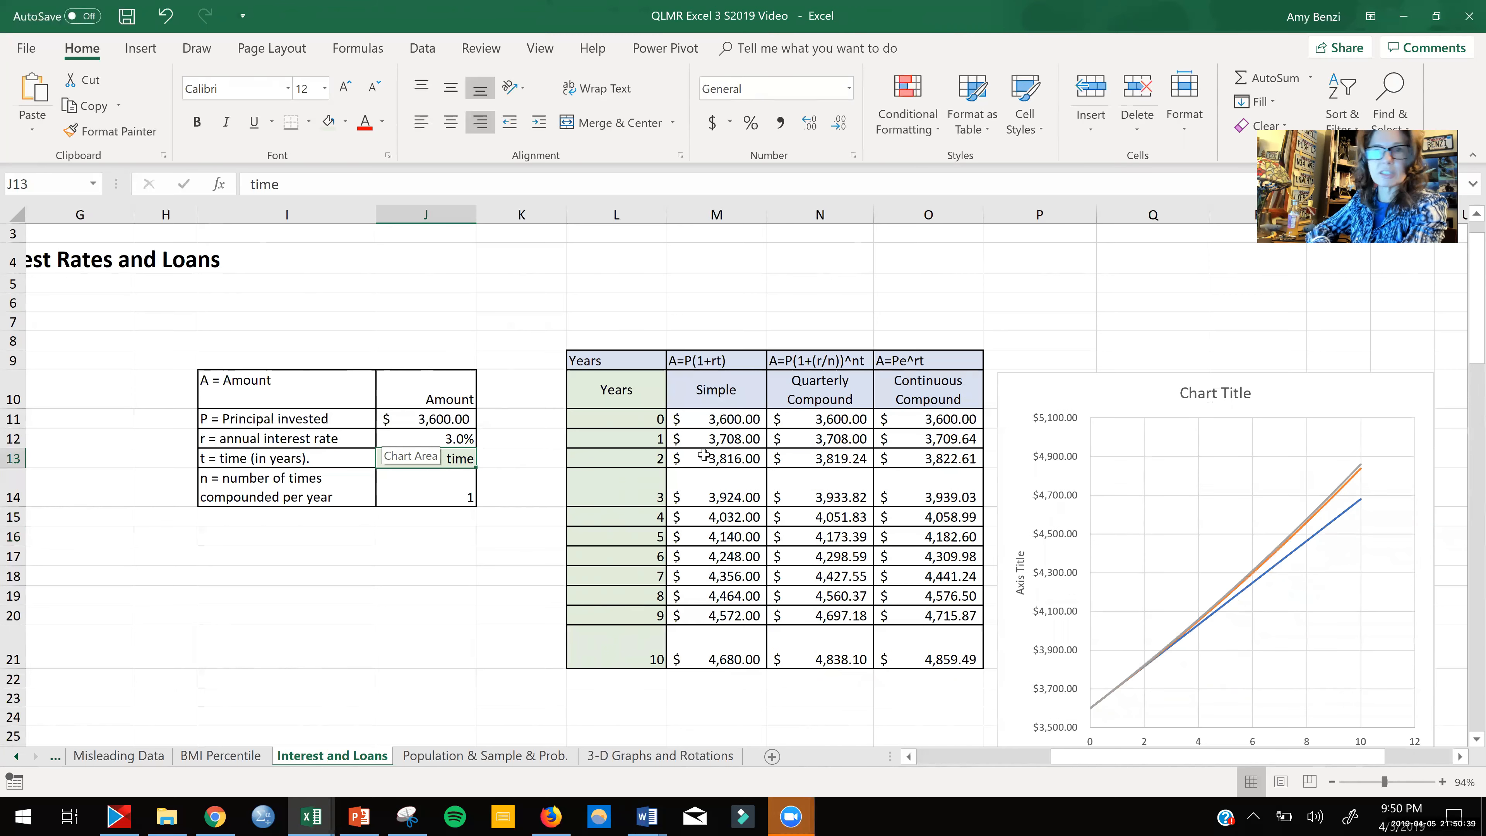
pyautogui.click(166, 17)
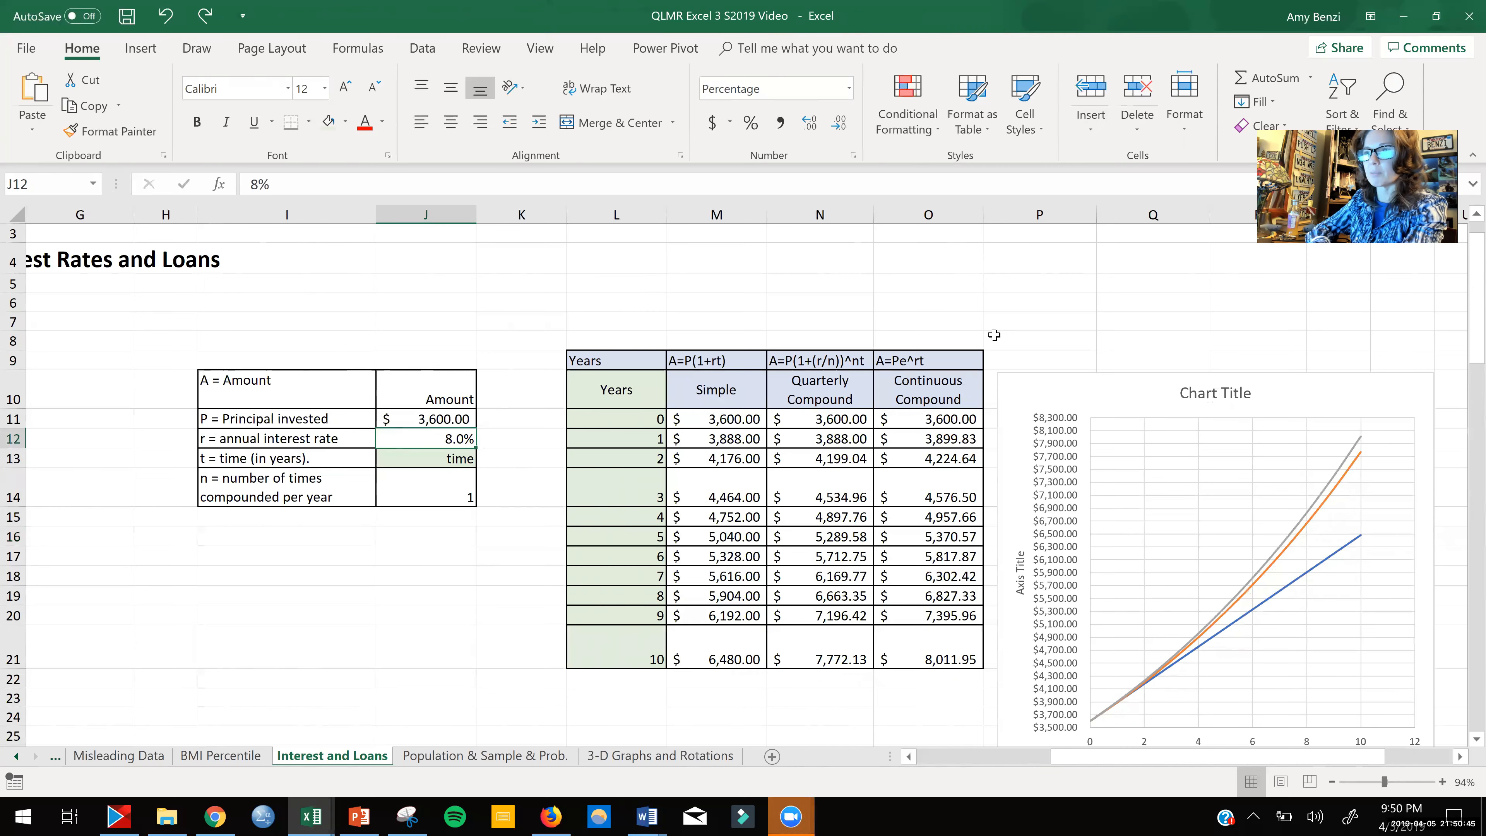
# Step: Switch to the QL Week 12 report in Word and move the yellow highlight bar along the mortgage instructions to the years-column bullet
pyautogui.scroll(-2, 994, 334)
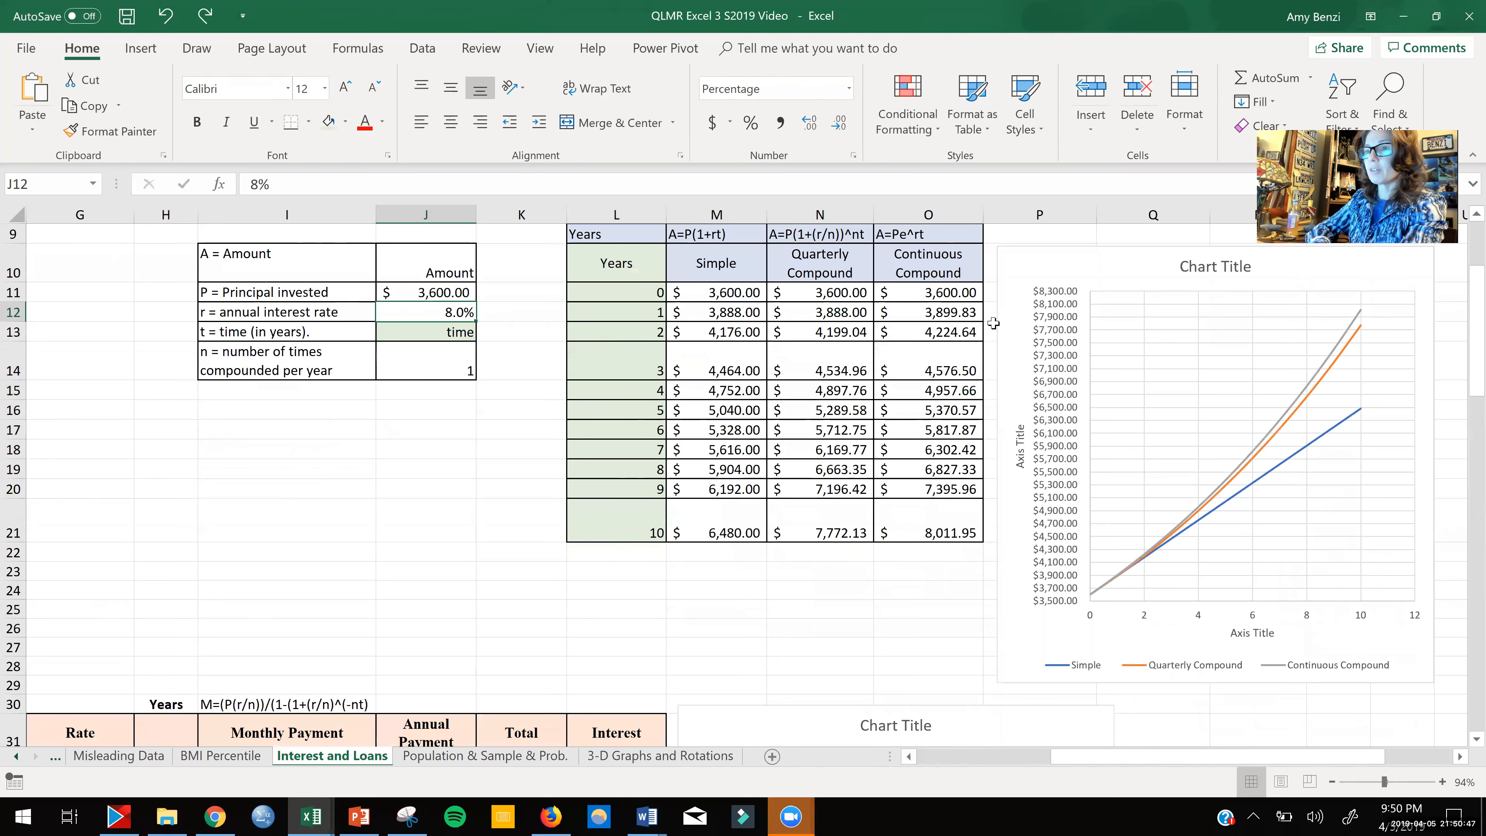
pyautogui.scroll(-6, 994, 323)
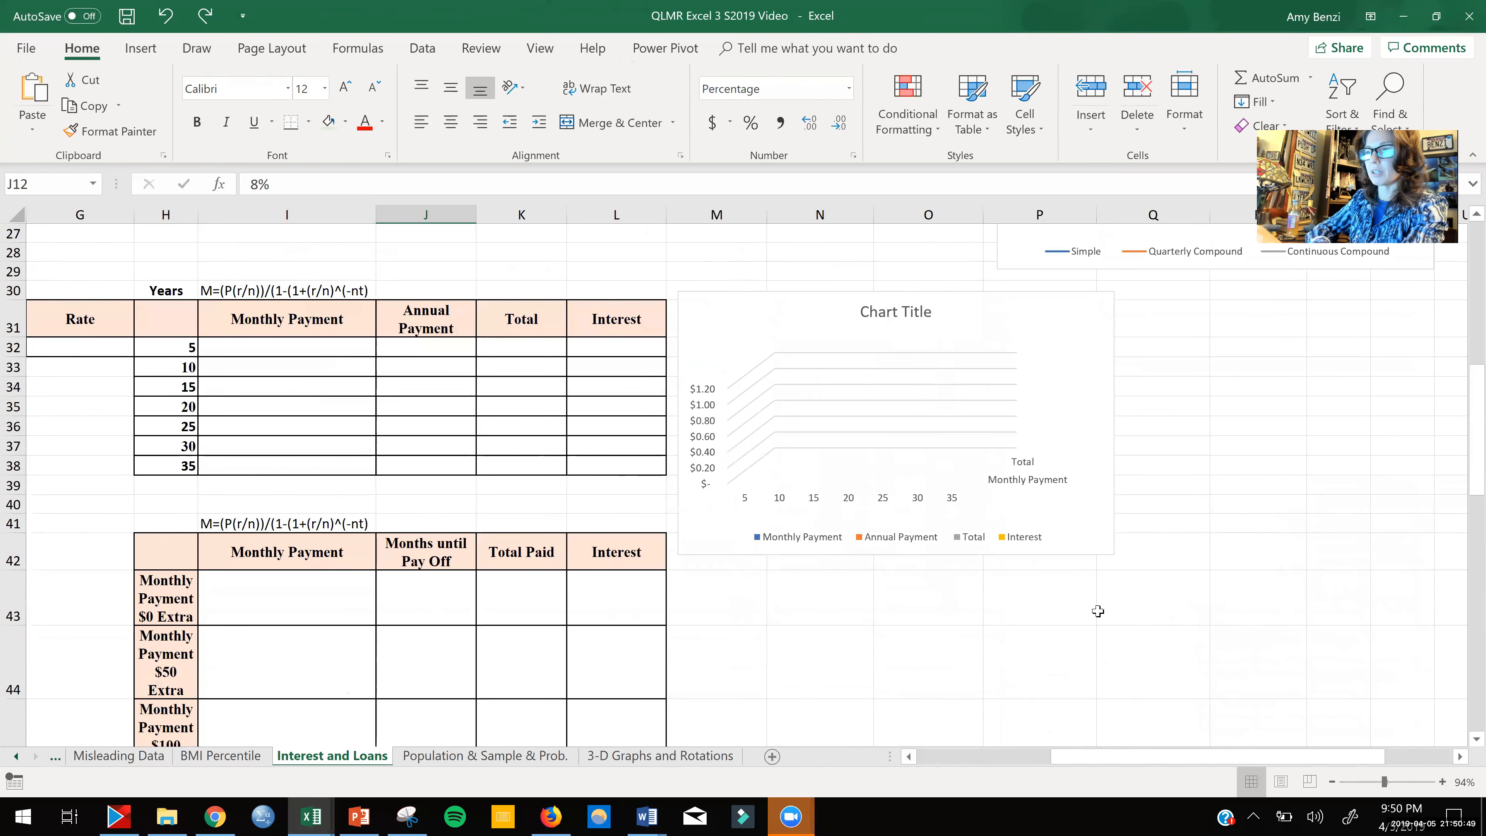
pyautogui.hscroll(-3, 1097, 611)
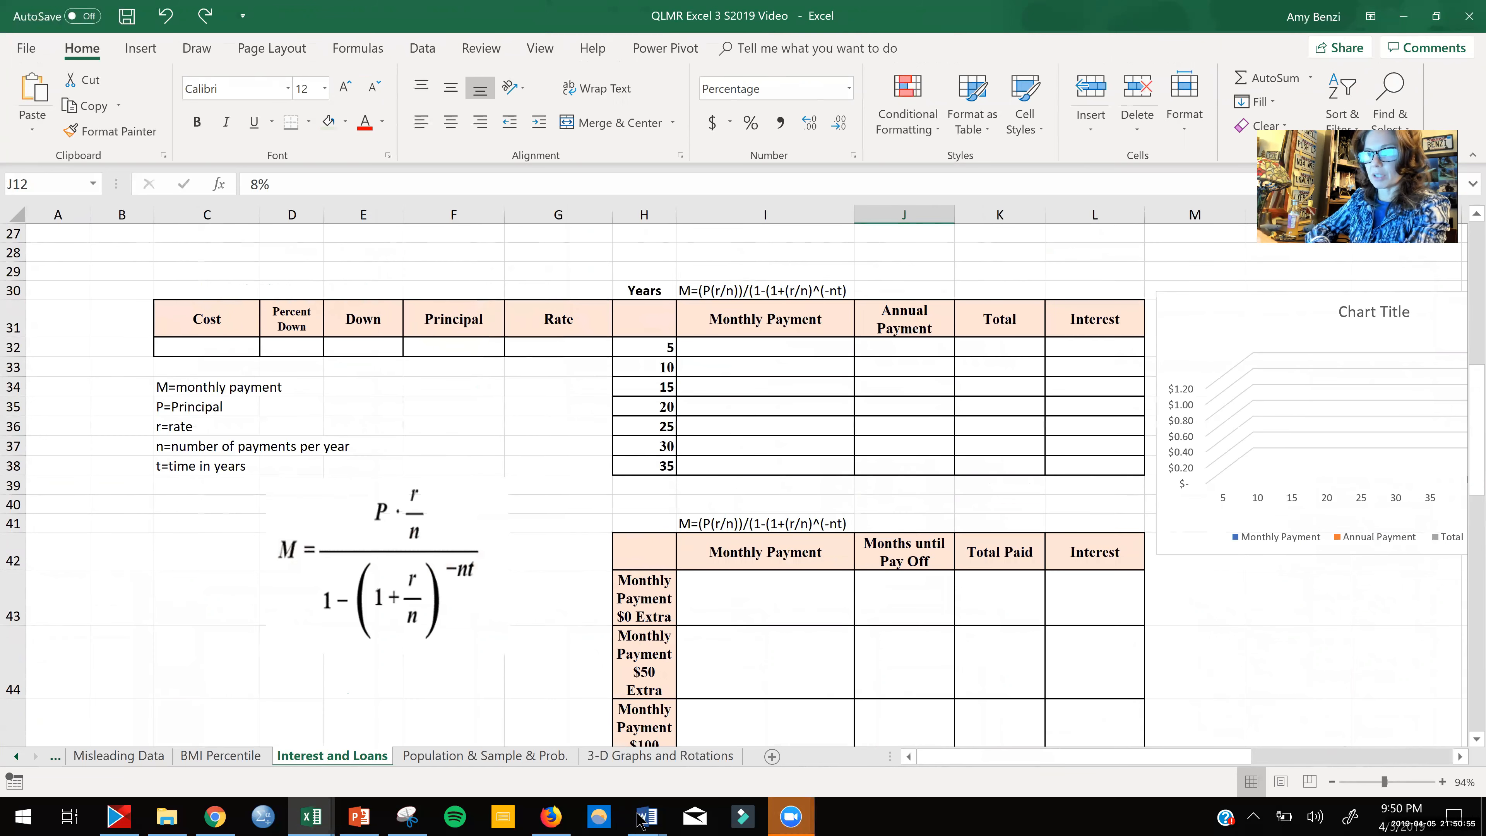
pyautogui.moveTo(641, 820)
pyautogui.click(592, 737)
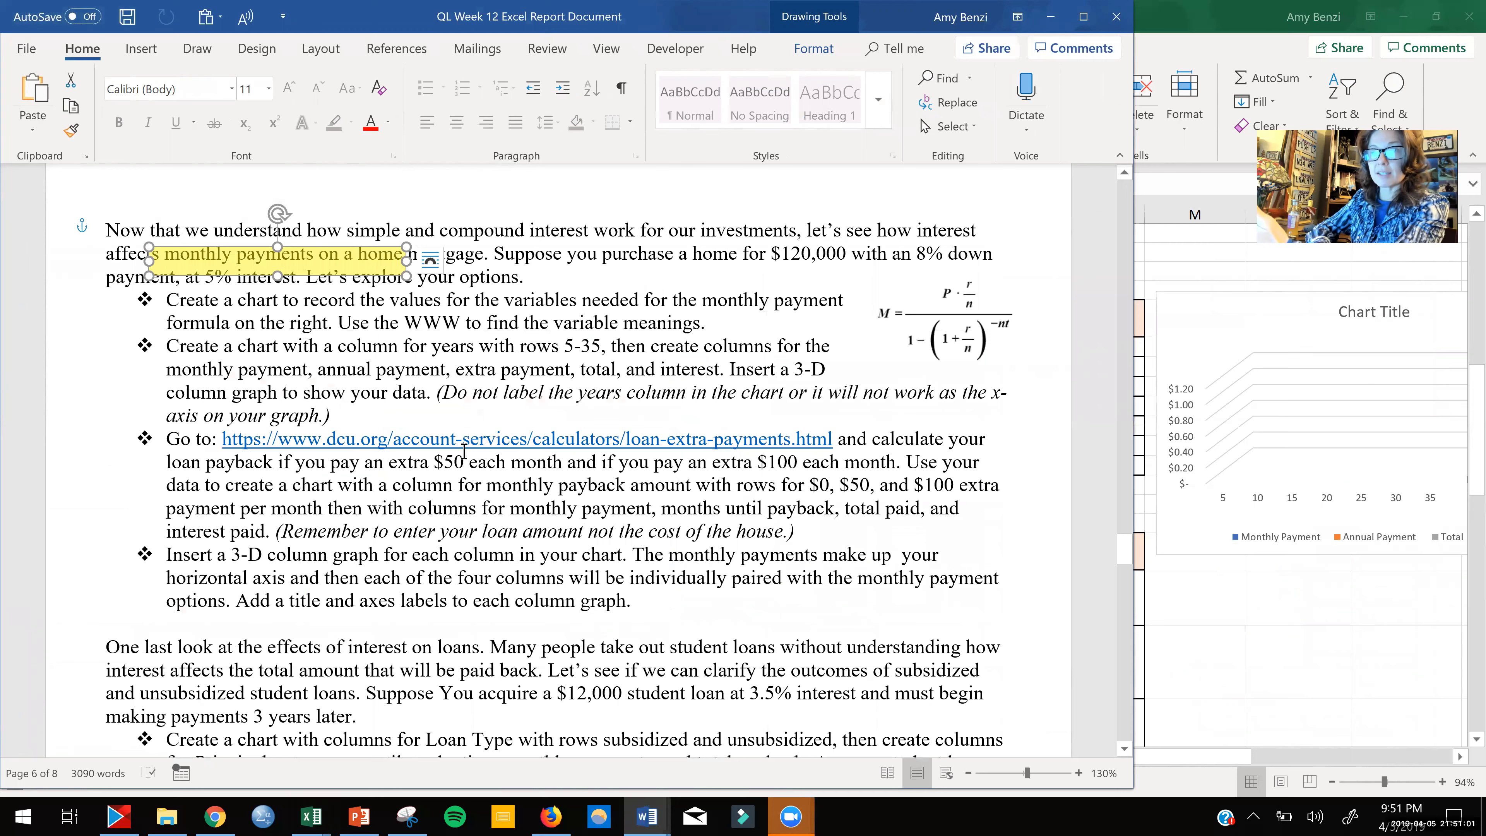
pyautogui.moveTo(346, 263); pyautogui.dragTo(484, 259)
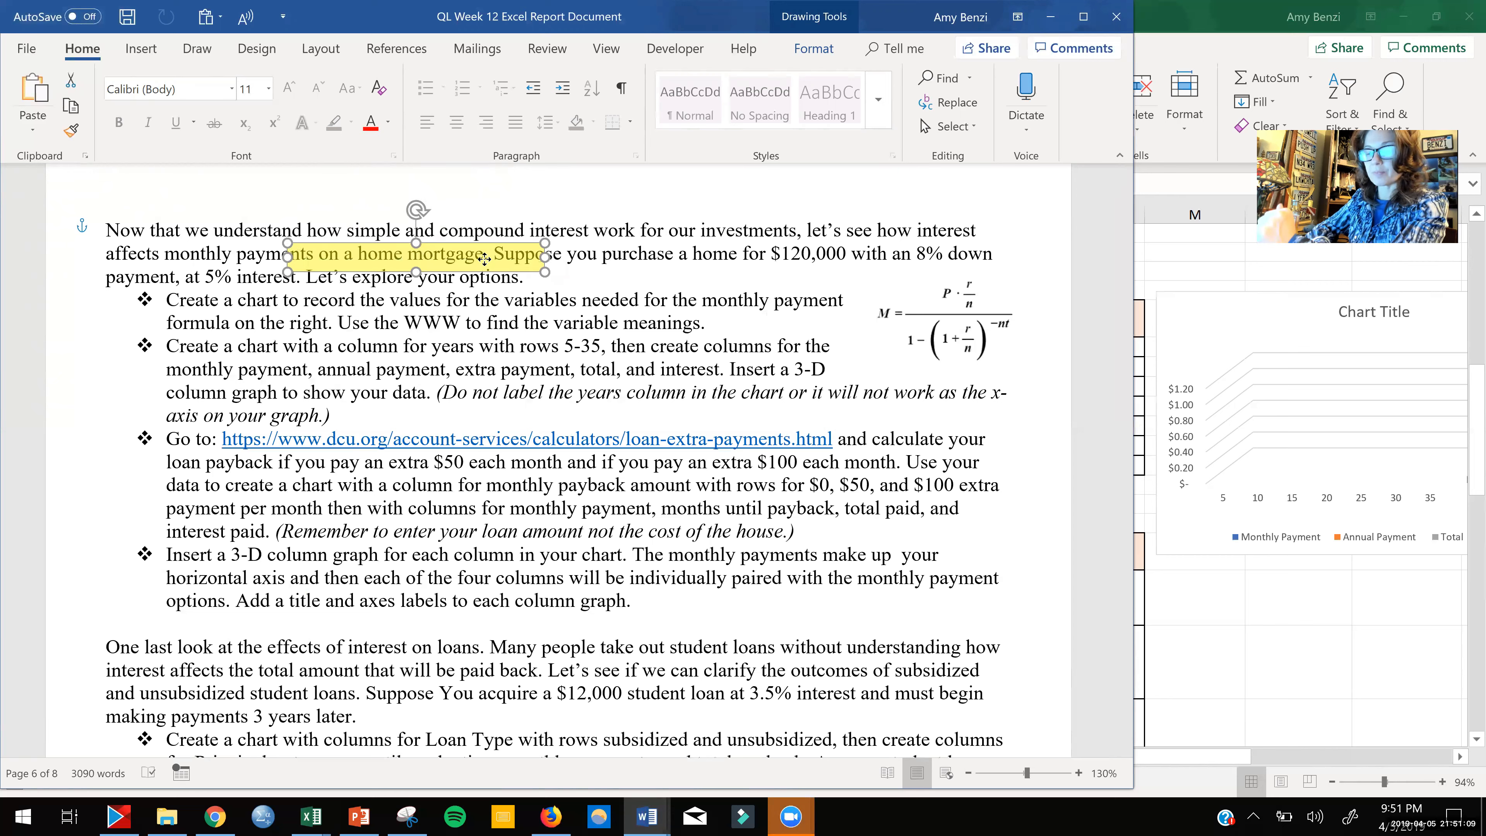
pyautogui.moveTo(485, 260); pyautogui.dragTo(414, 277)
pyautogui.moveTo(546, 283); pyautogui.dragTo(923, 255)
pyautogui.moveTo(443, 303); pyautogui.dragTo(612, 307)
pyautogui.moveTo(962, 327); pyautogui.dragTo(974, 342)
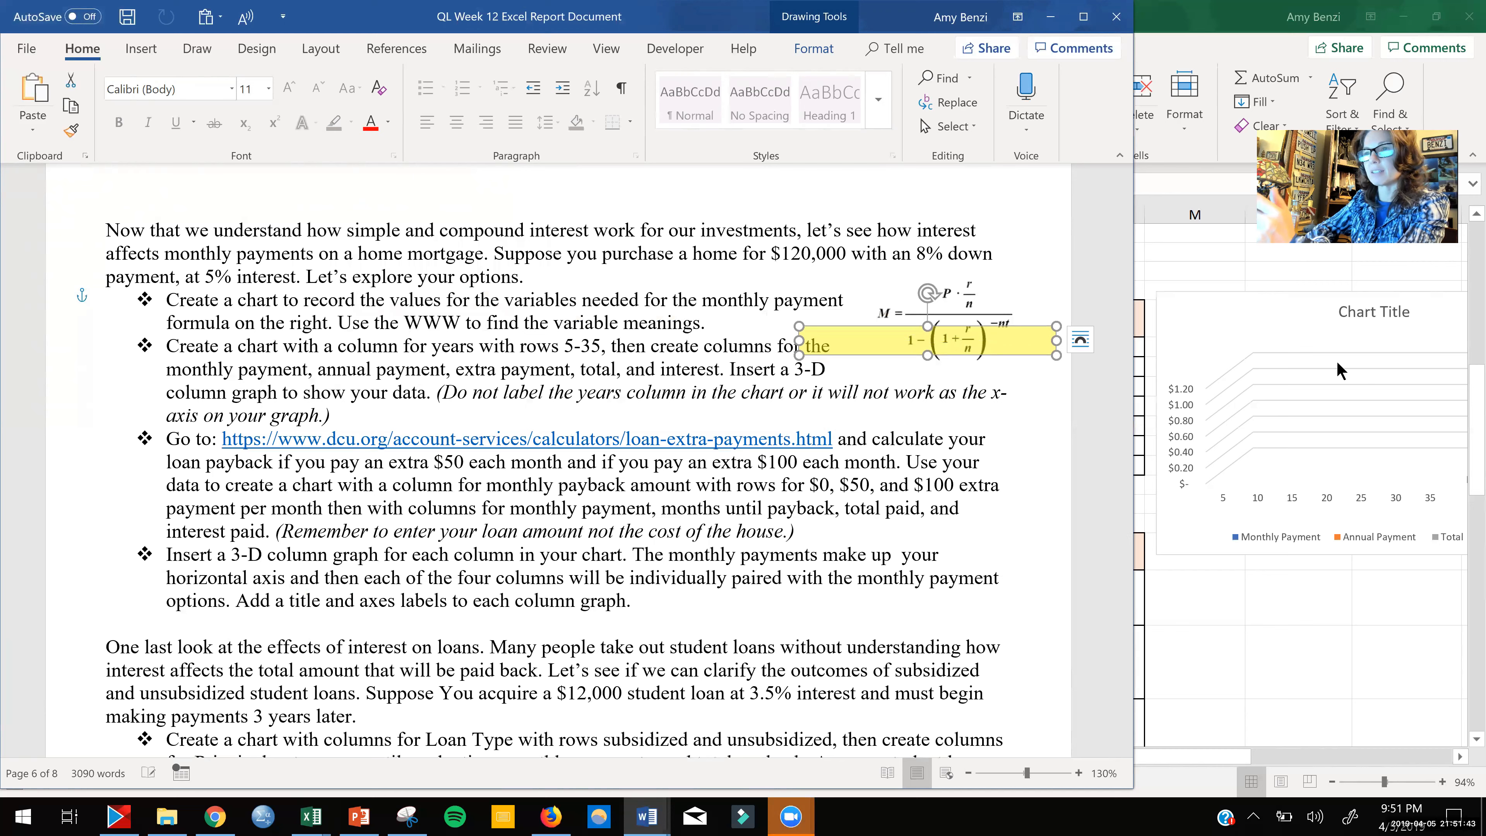
pyautogui.moveTo(895, 344); pyautogui.dragTo(369, 357)
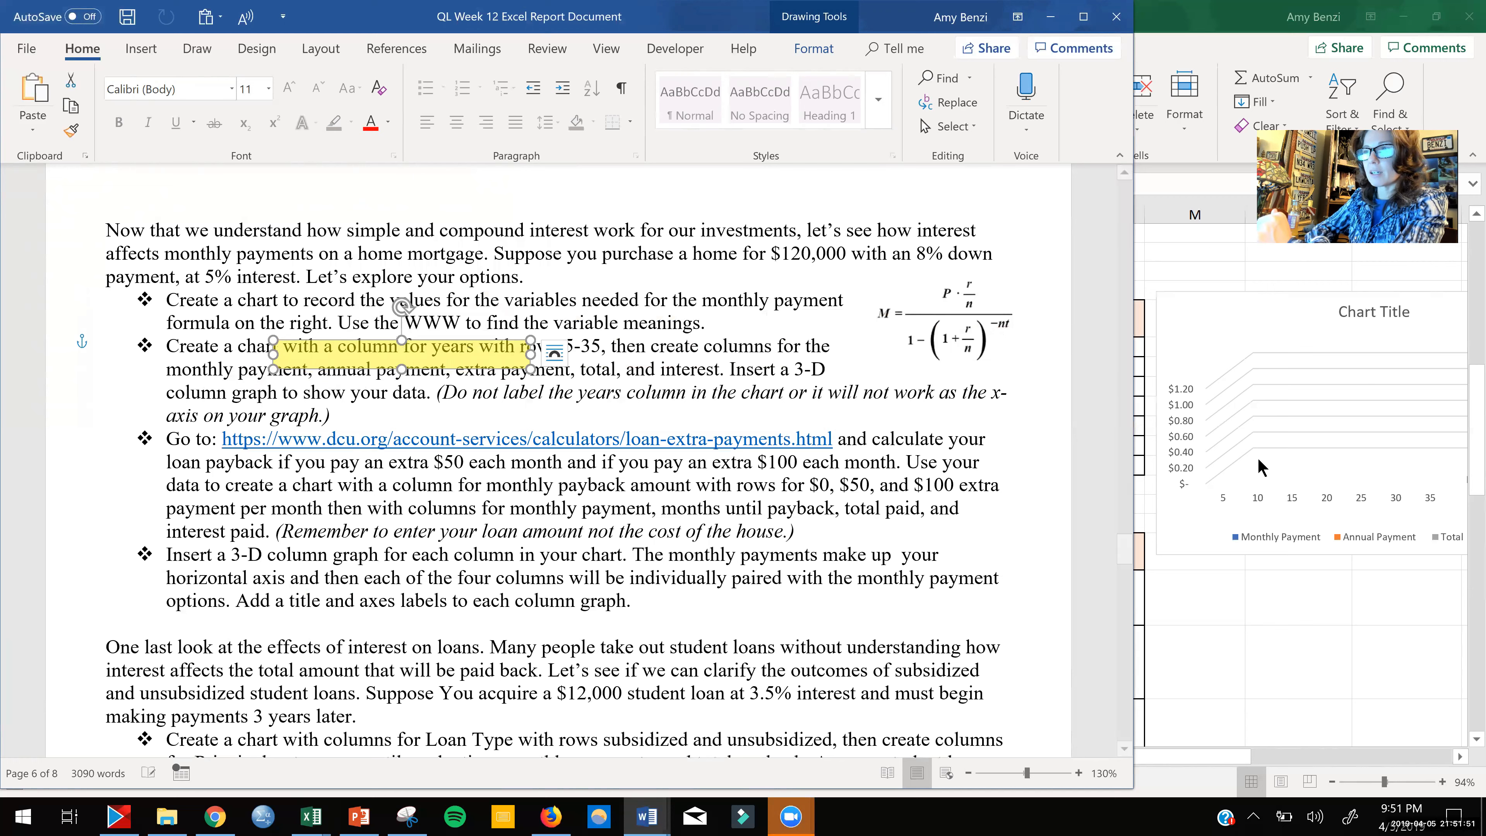
# Step: Return to the Excel workbook and enter 120000 as the home cost in C32
pyautogui.click(1262, 601)
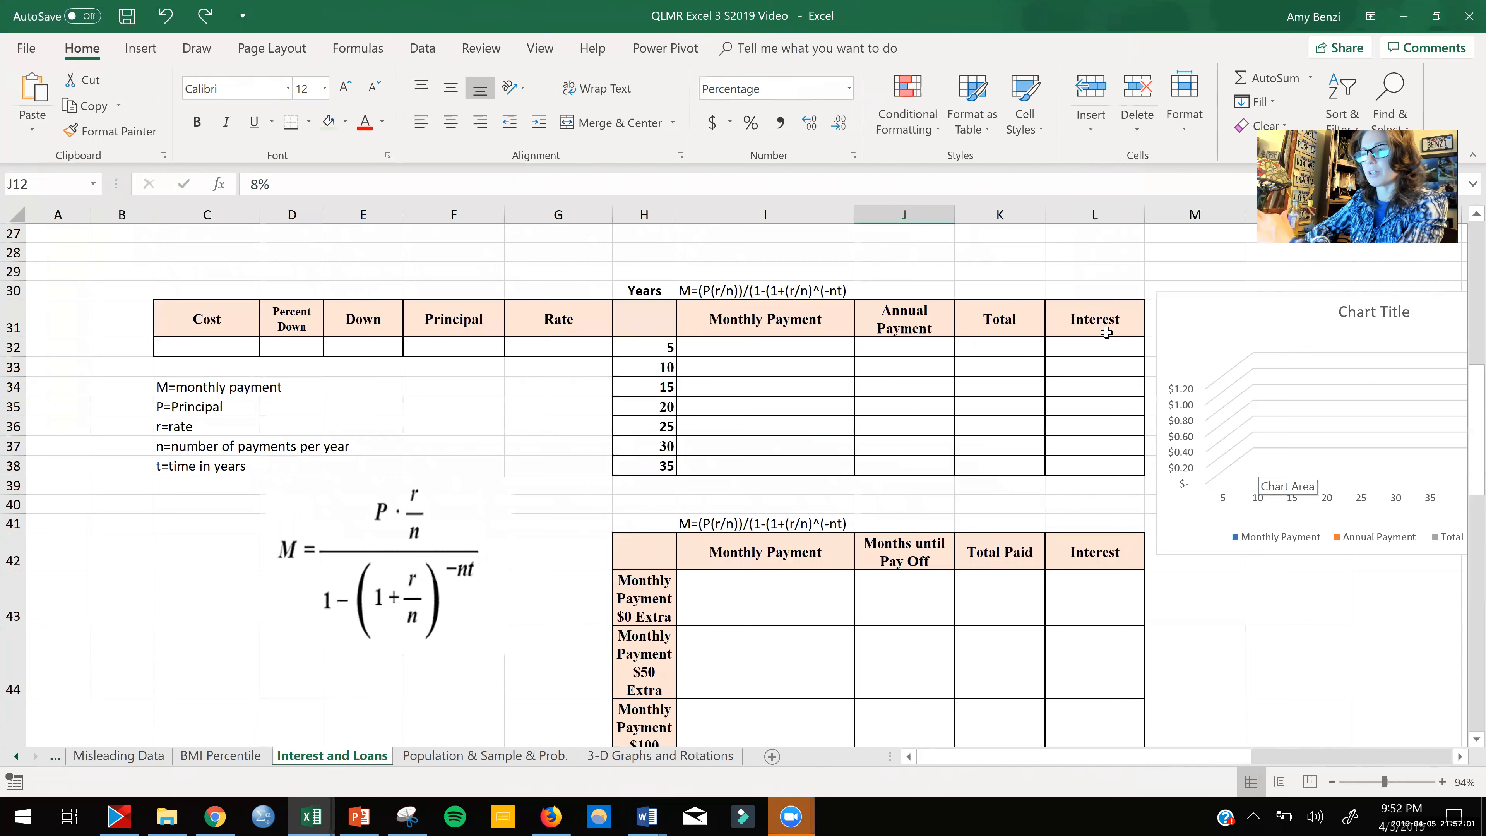
pyautogui.scroll(-2, 951, 380)
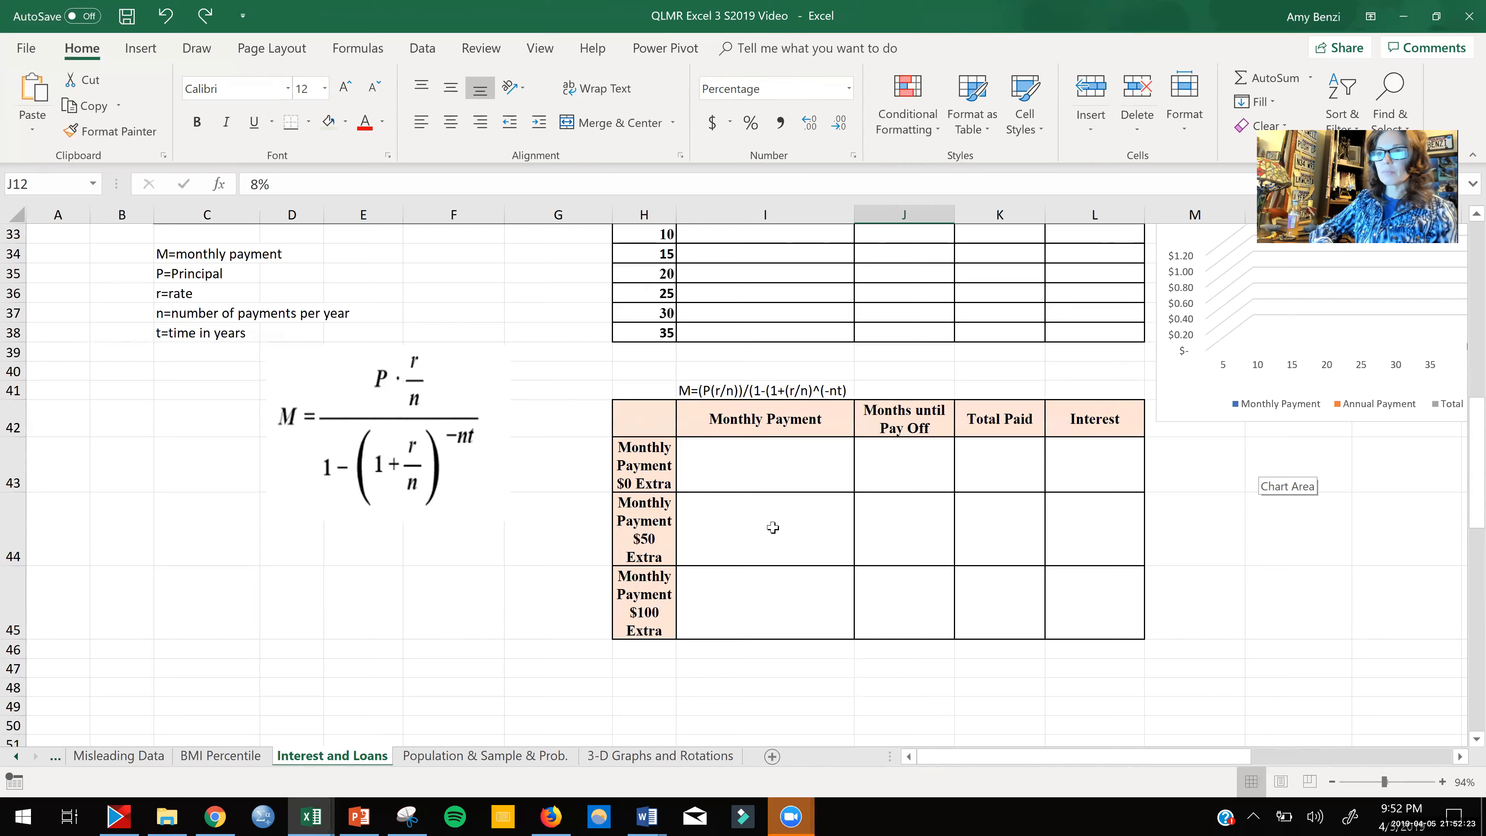
pyautogui.scroll(3, 772, 528)
pyautogui.doubleClick(217, 403)
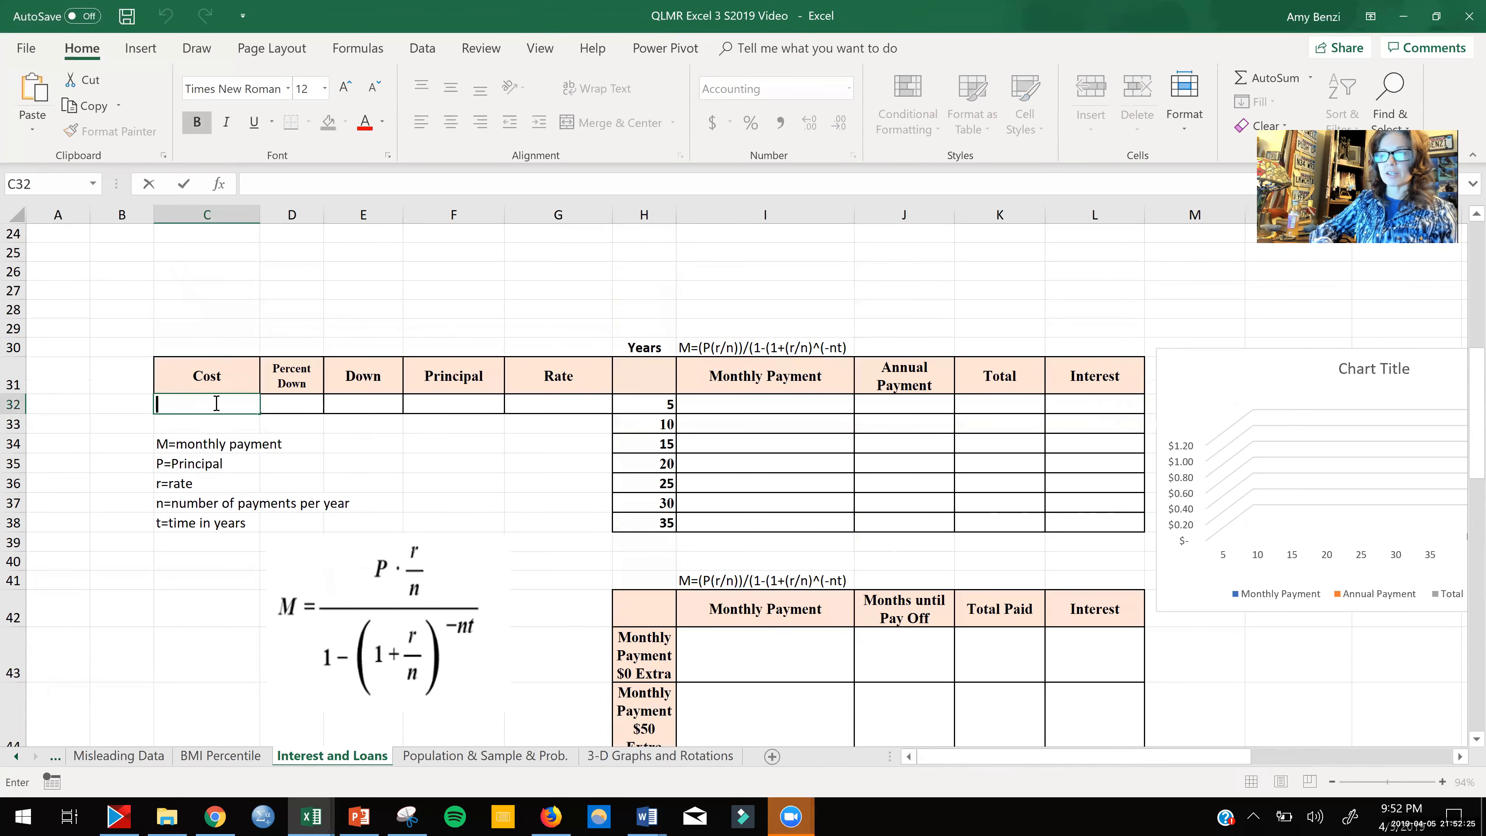
pyautogui.write('120000')
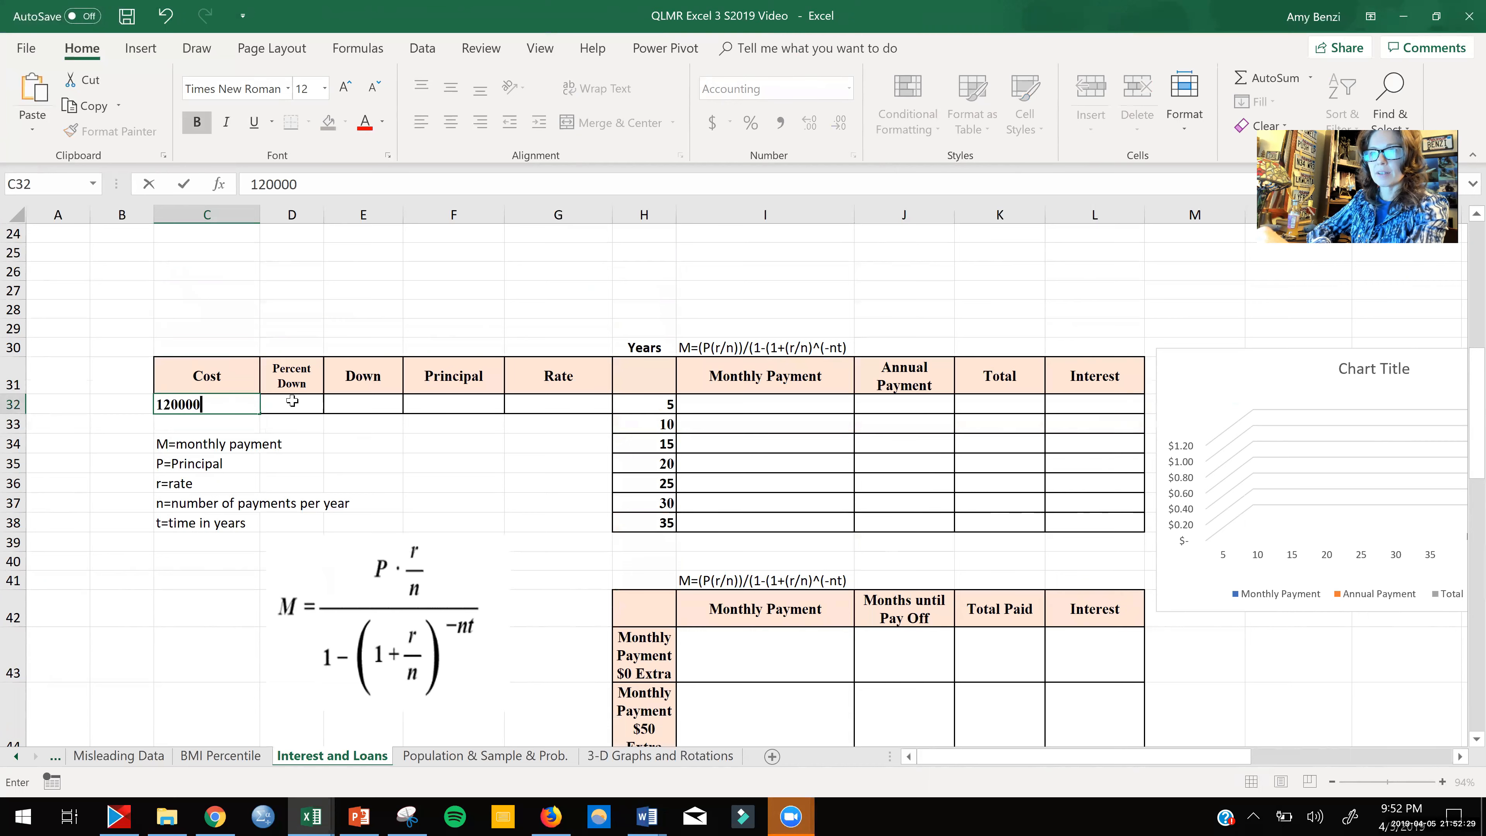
# Step: Set the percent down in D32 to 6%
pyautogui.click(292, 400)
pyautogui.doubleClick(292, 401)
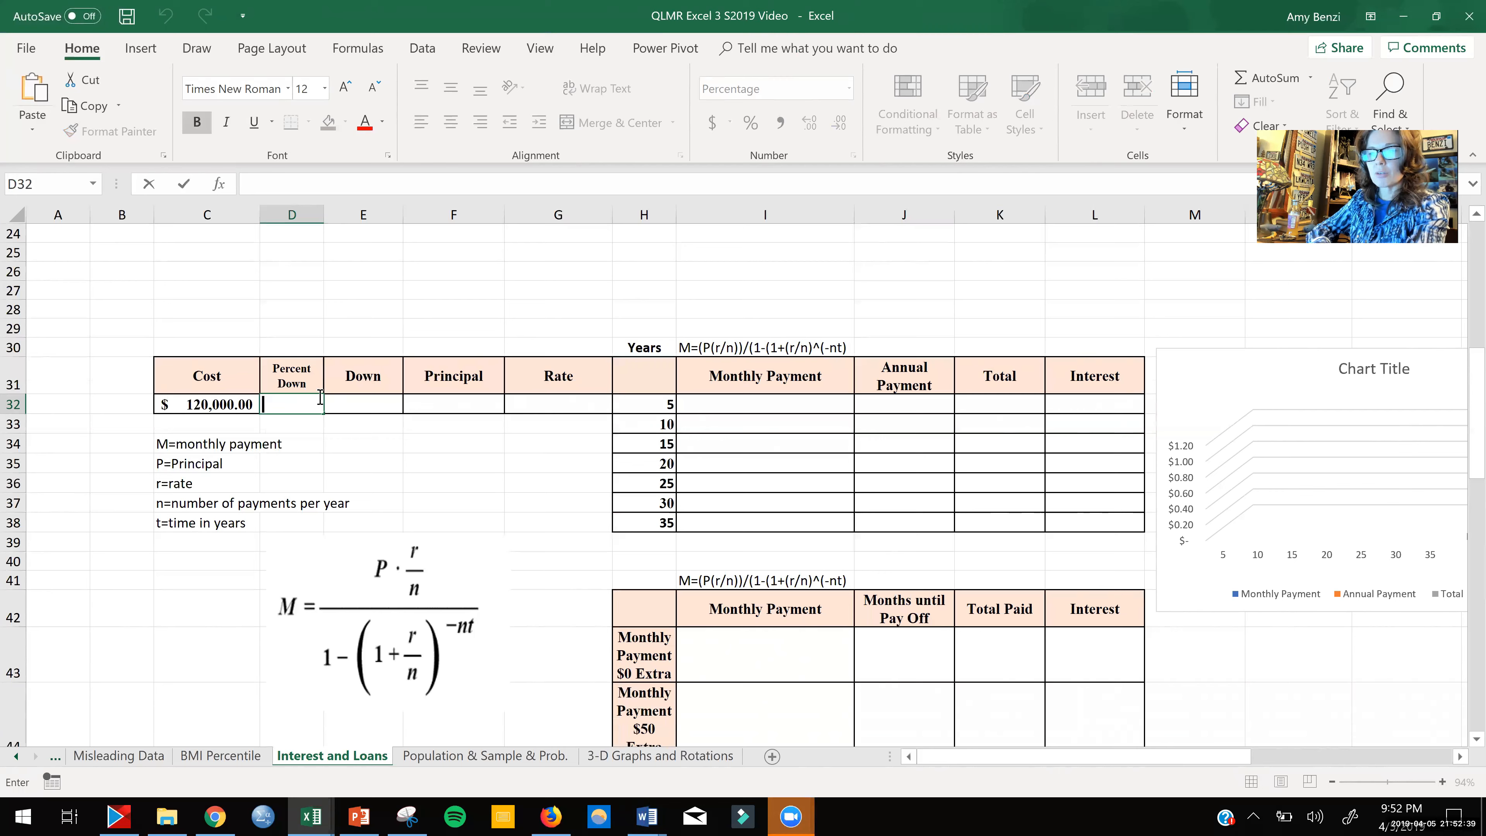
pyautogui.write('6')
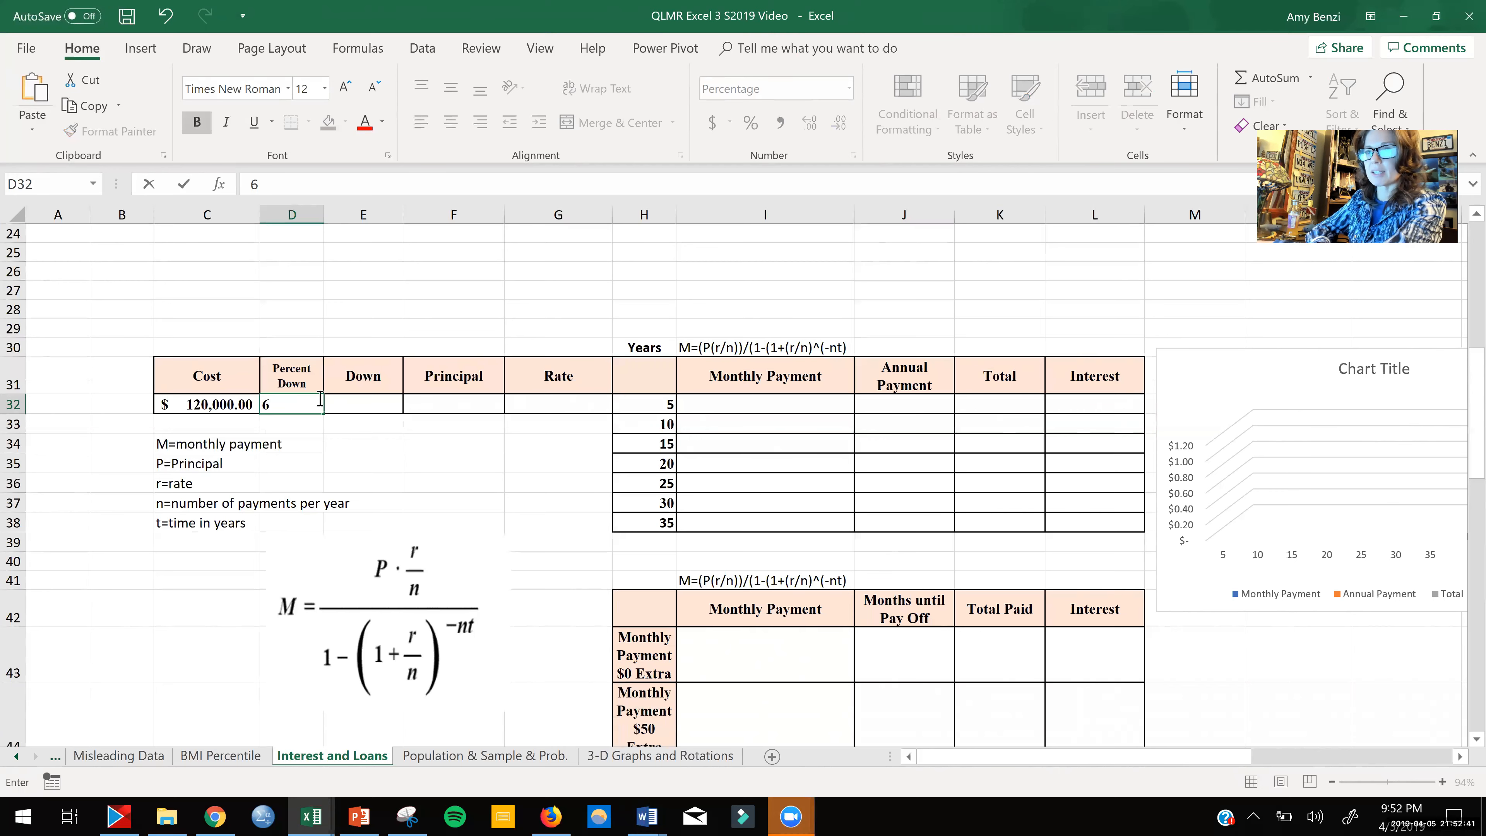
pyautogui.press('Return')
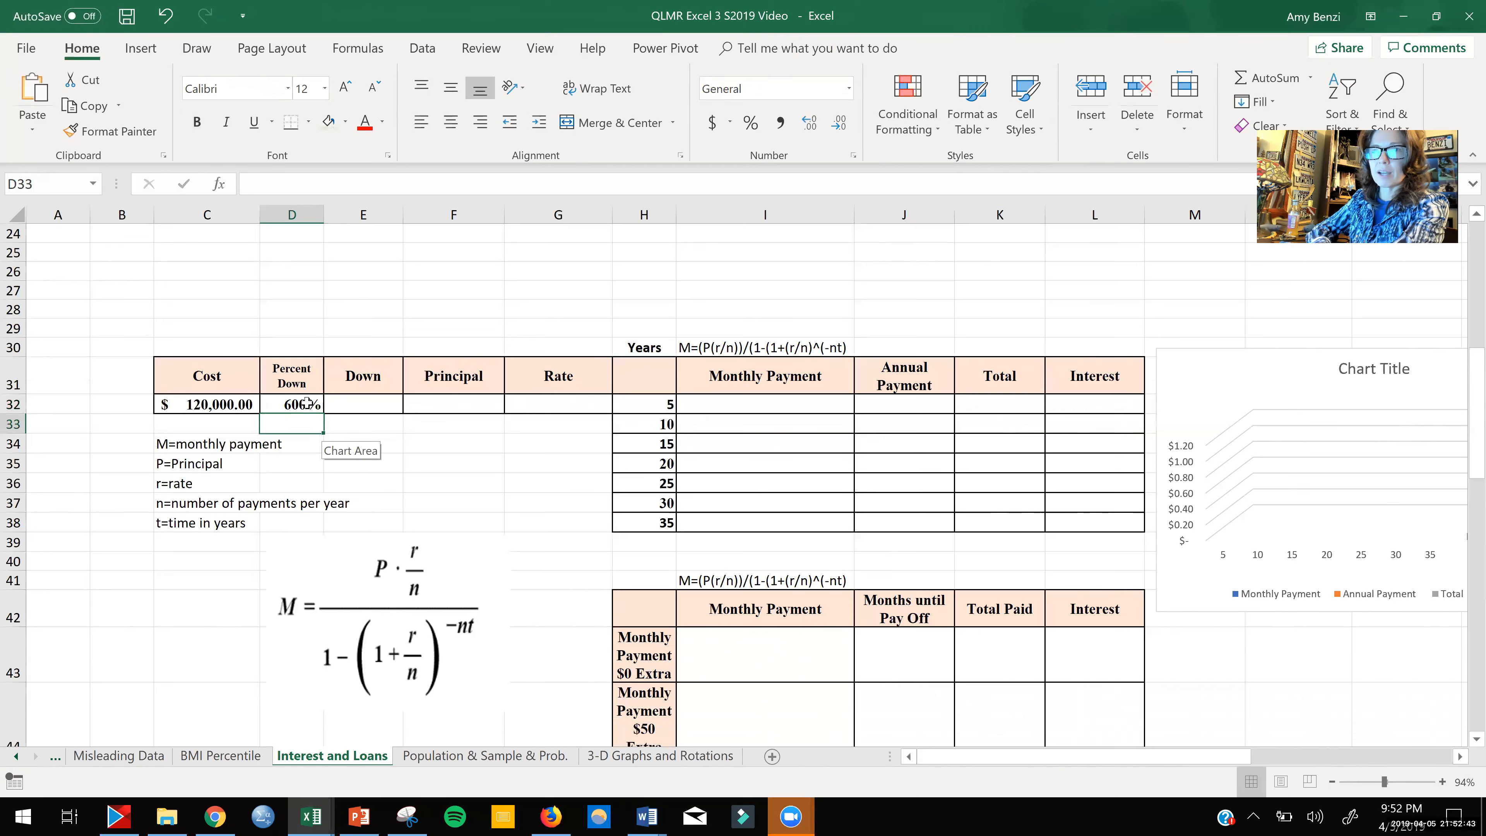
pyautogui.click(307, 403)
pyautogui.write('6')
pyautogui.press('Return')
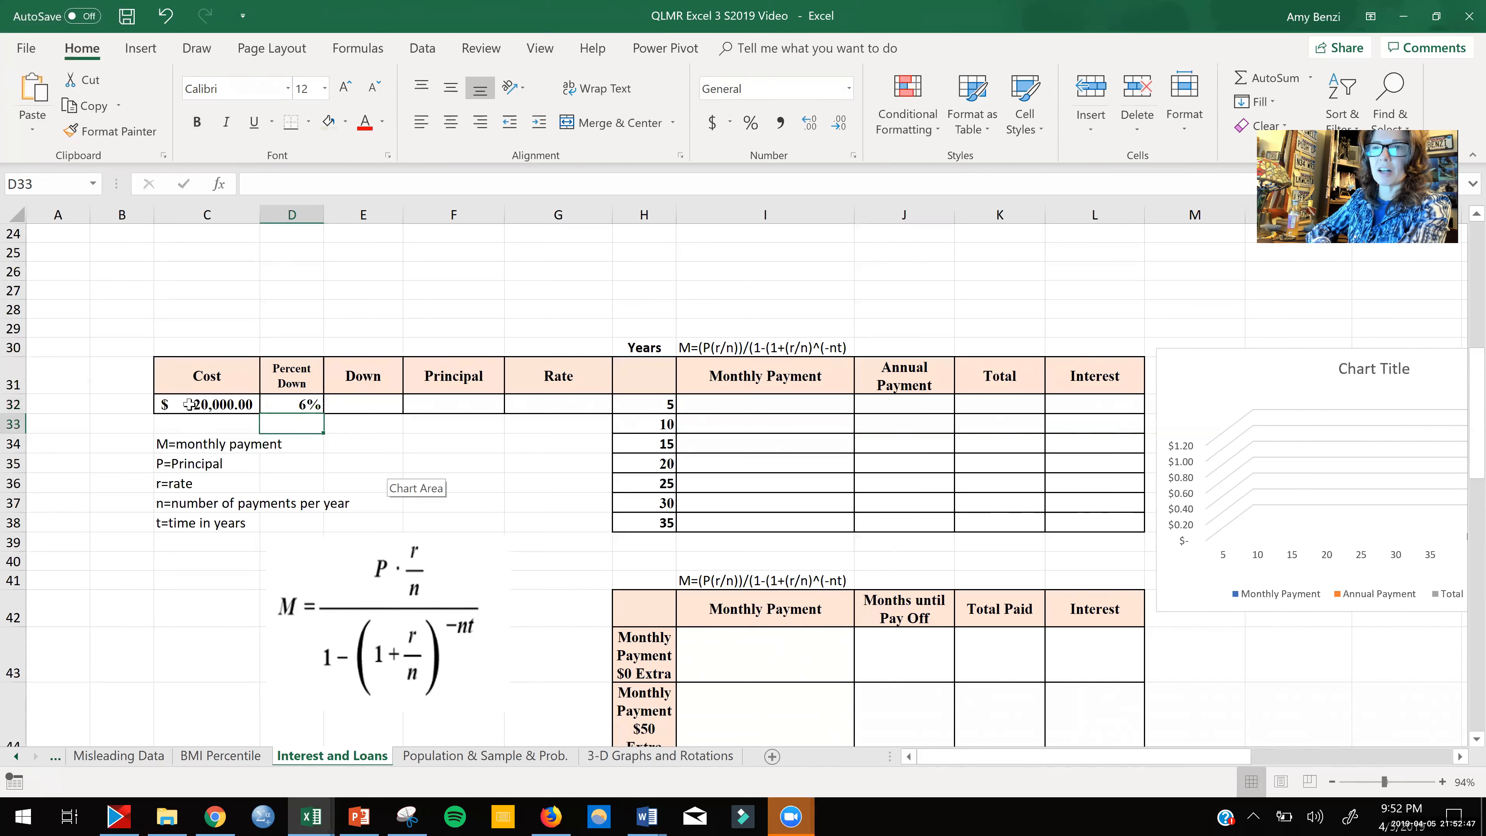
# Step: Calculate the down payment in E32 by multiplying the percent down by the cost, =D32*C32
pyautogui.doubleClick(357, 406)
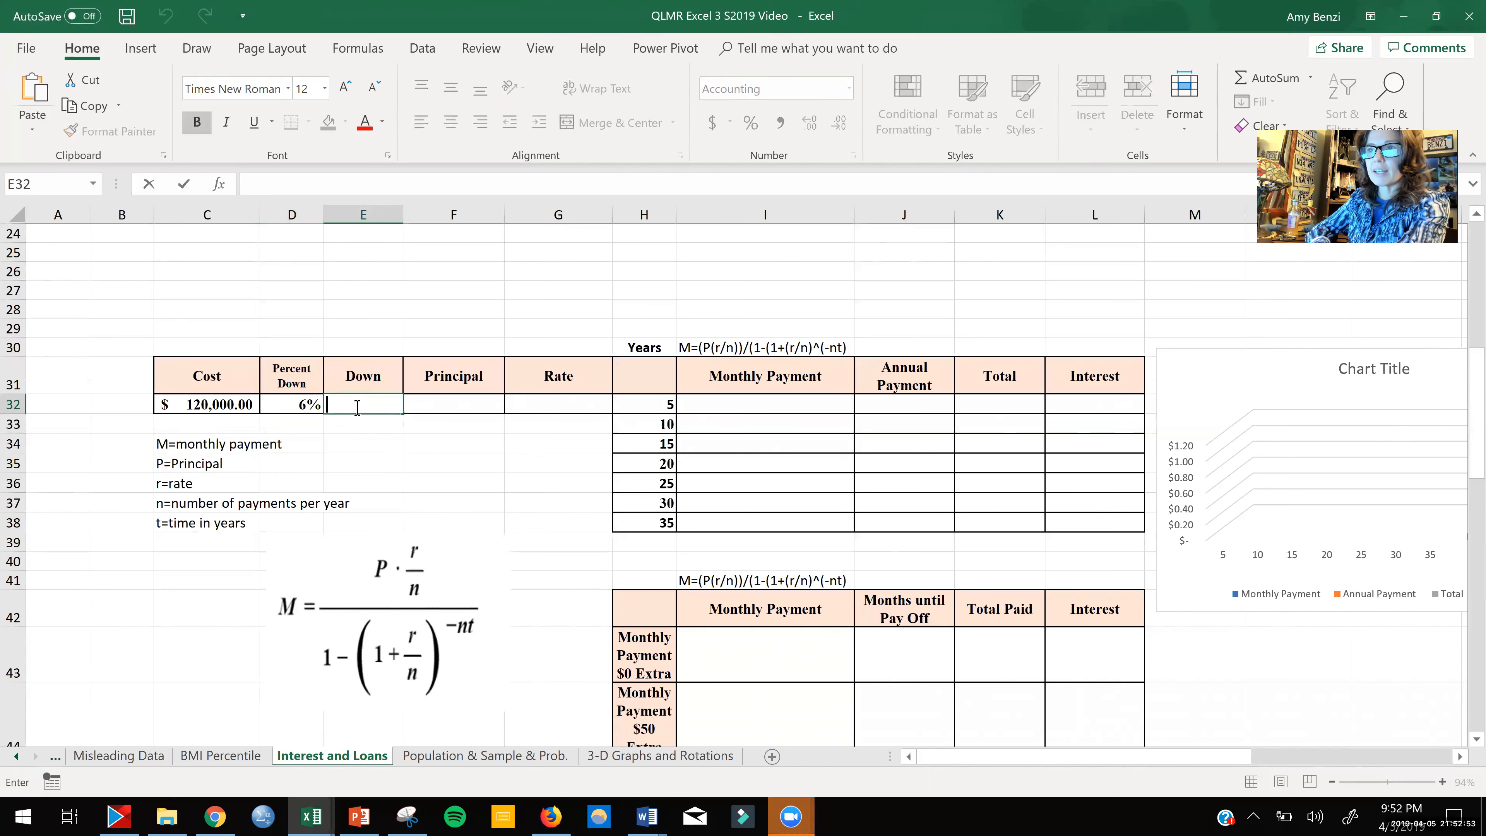
pyautogui.click(271, 408)
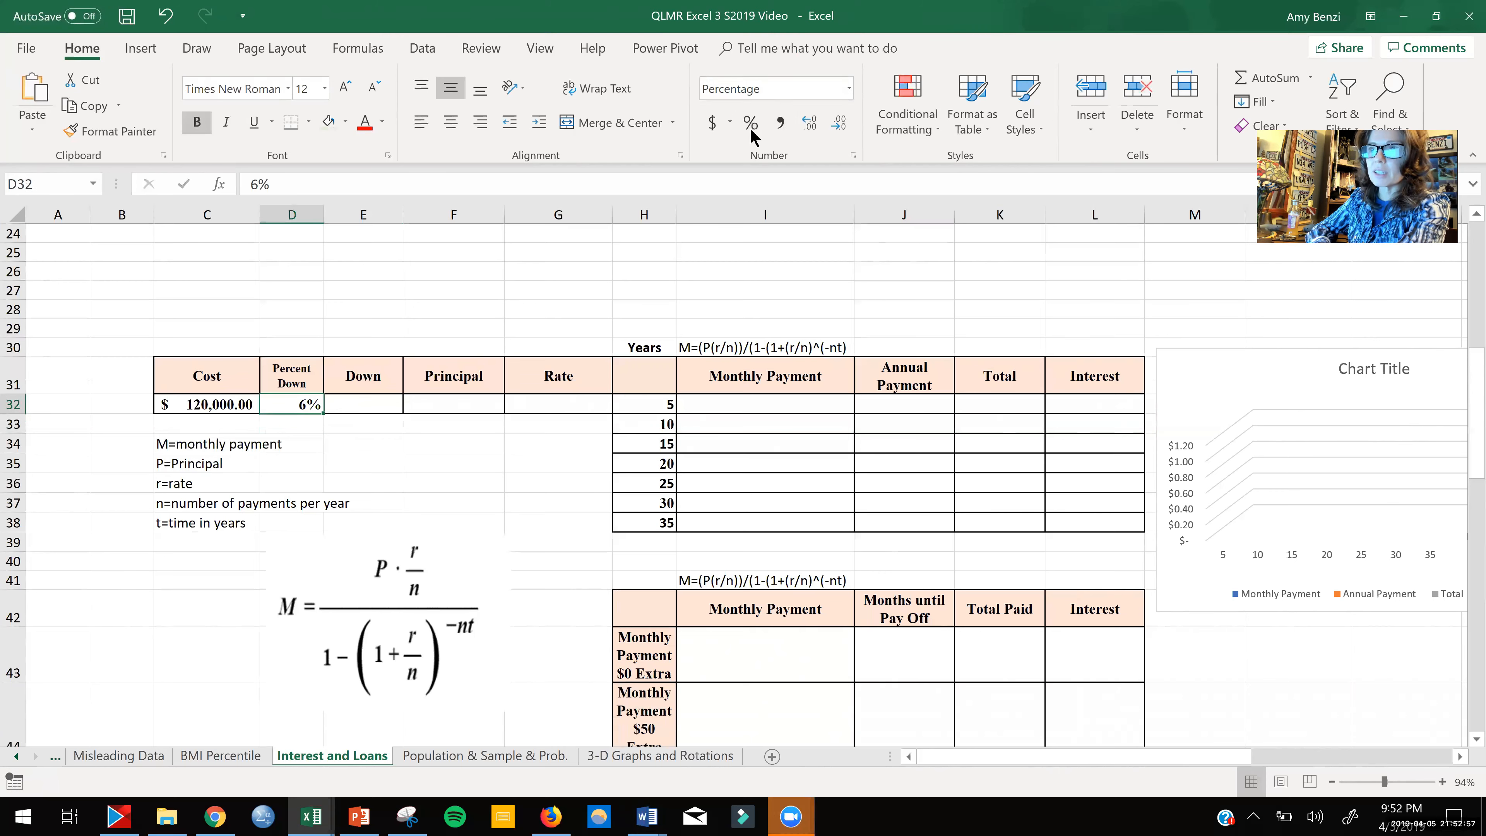
pyautogui.doubleClick(358, 403)
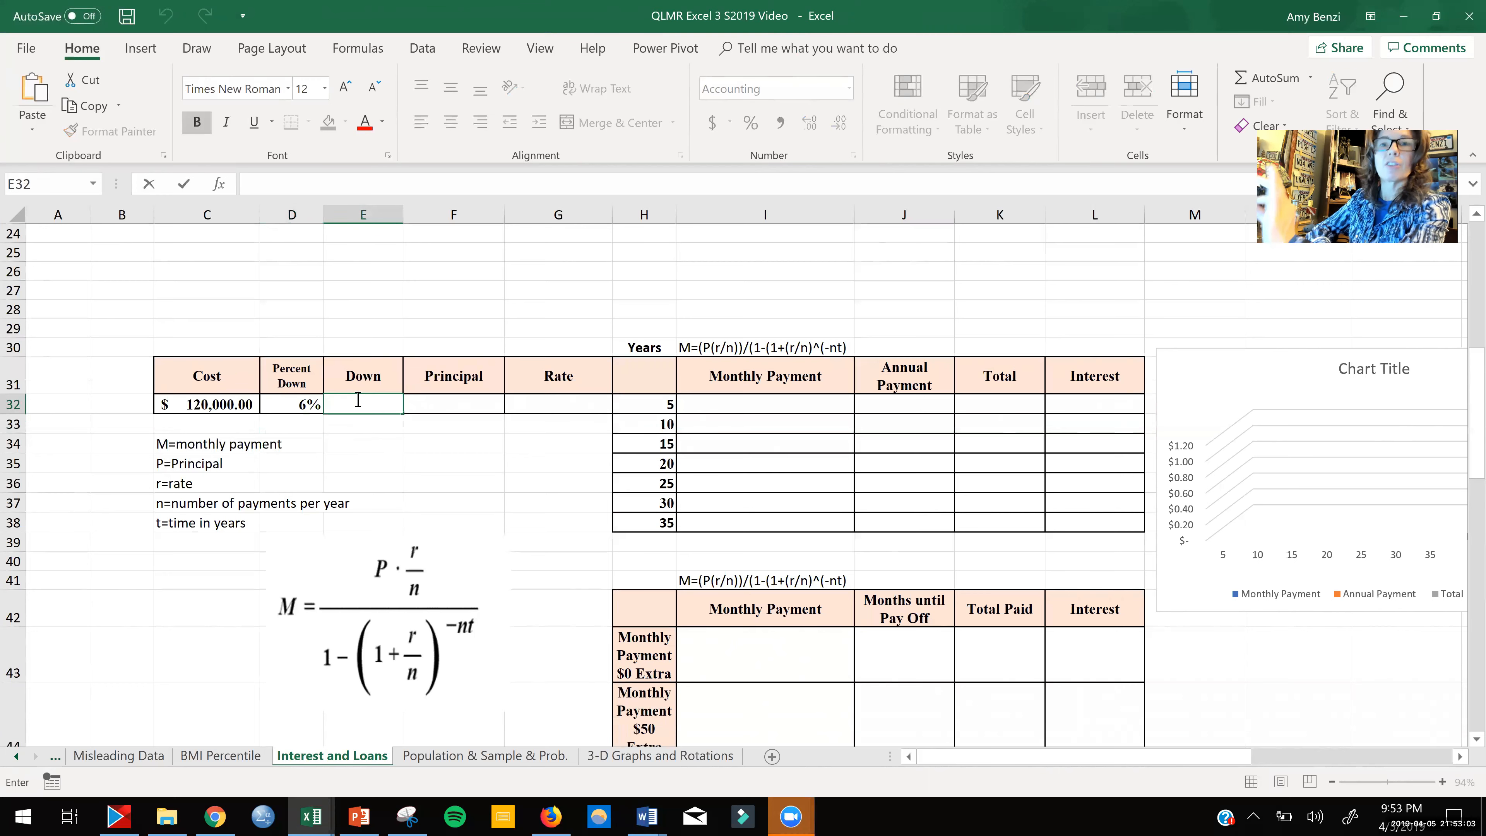
pyautogui.write('=')
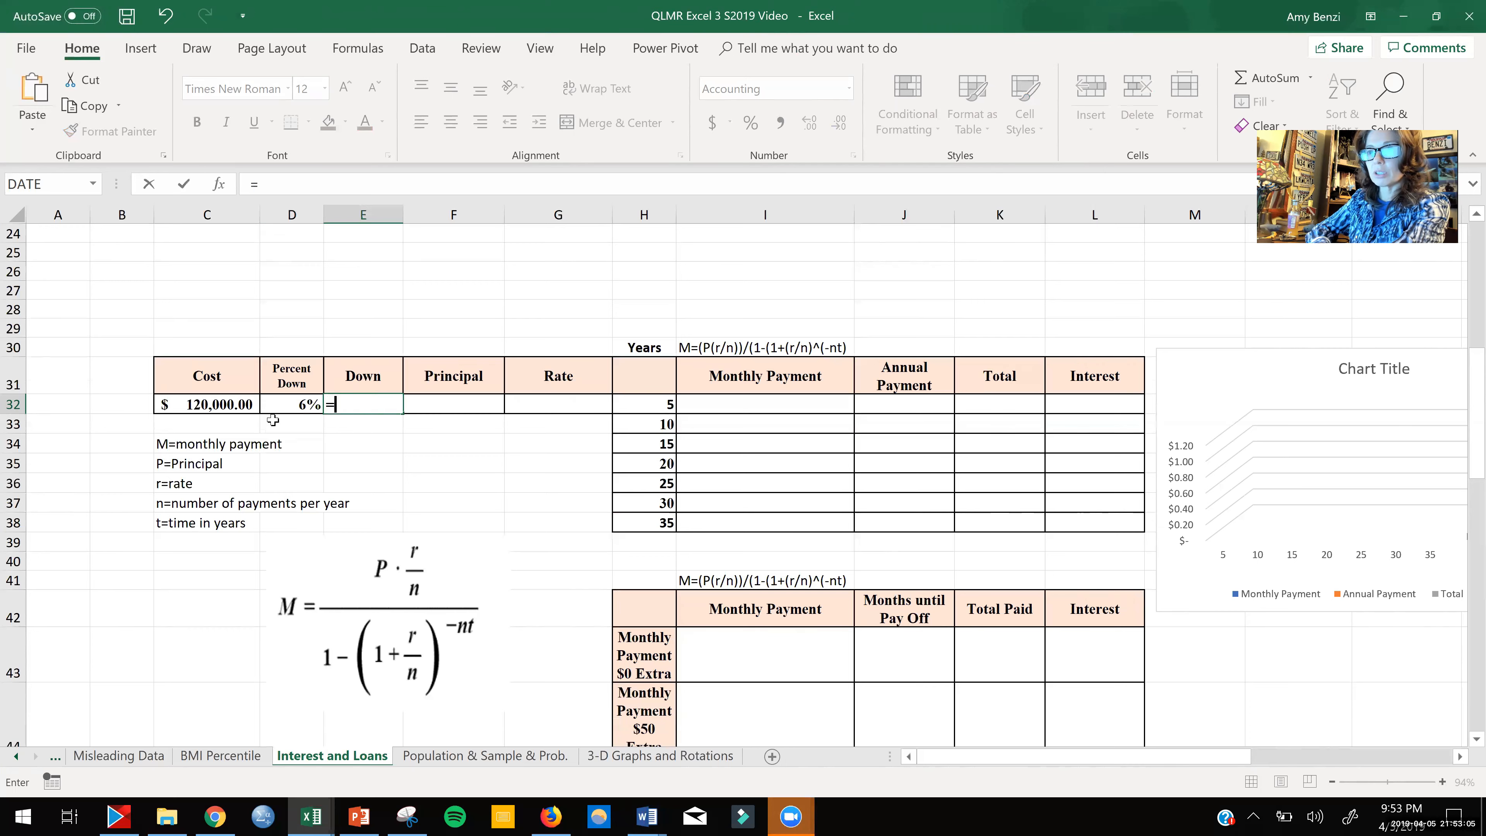
pyautogui.click(300, 405)
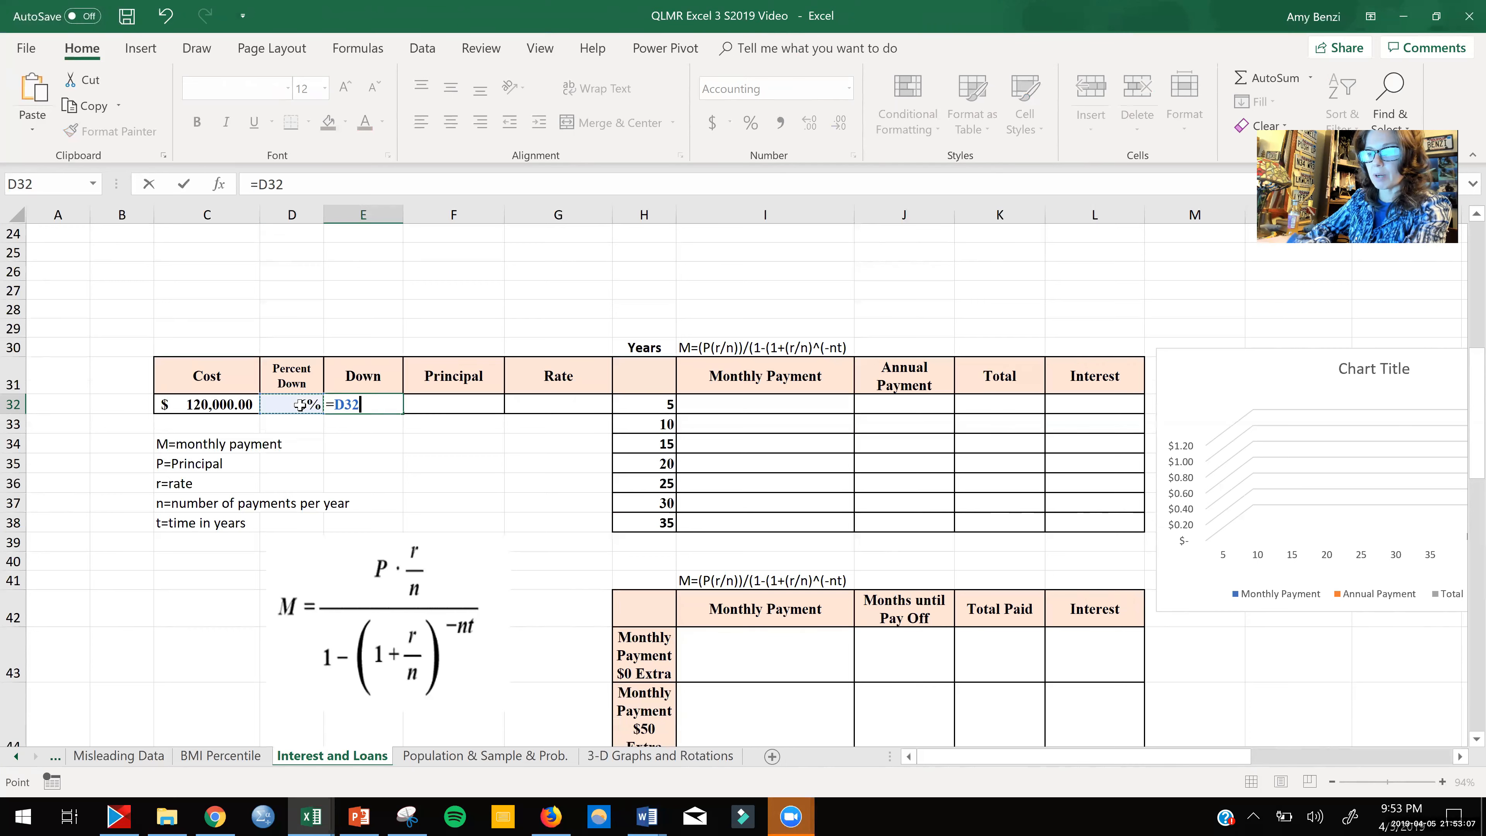
pyautogui.write('*')
pyautogui.click(230, 404)
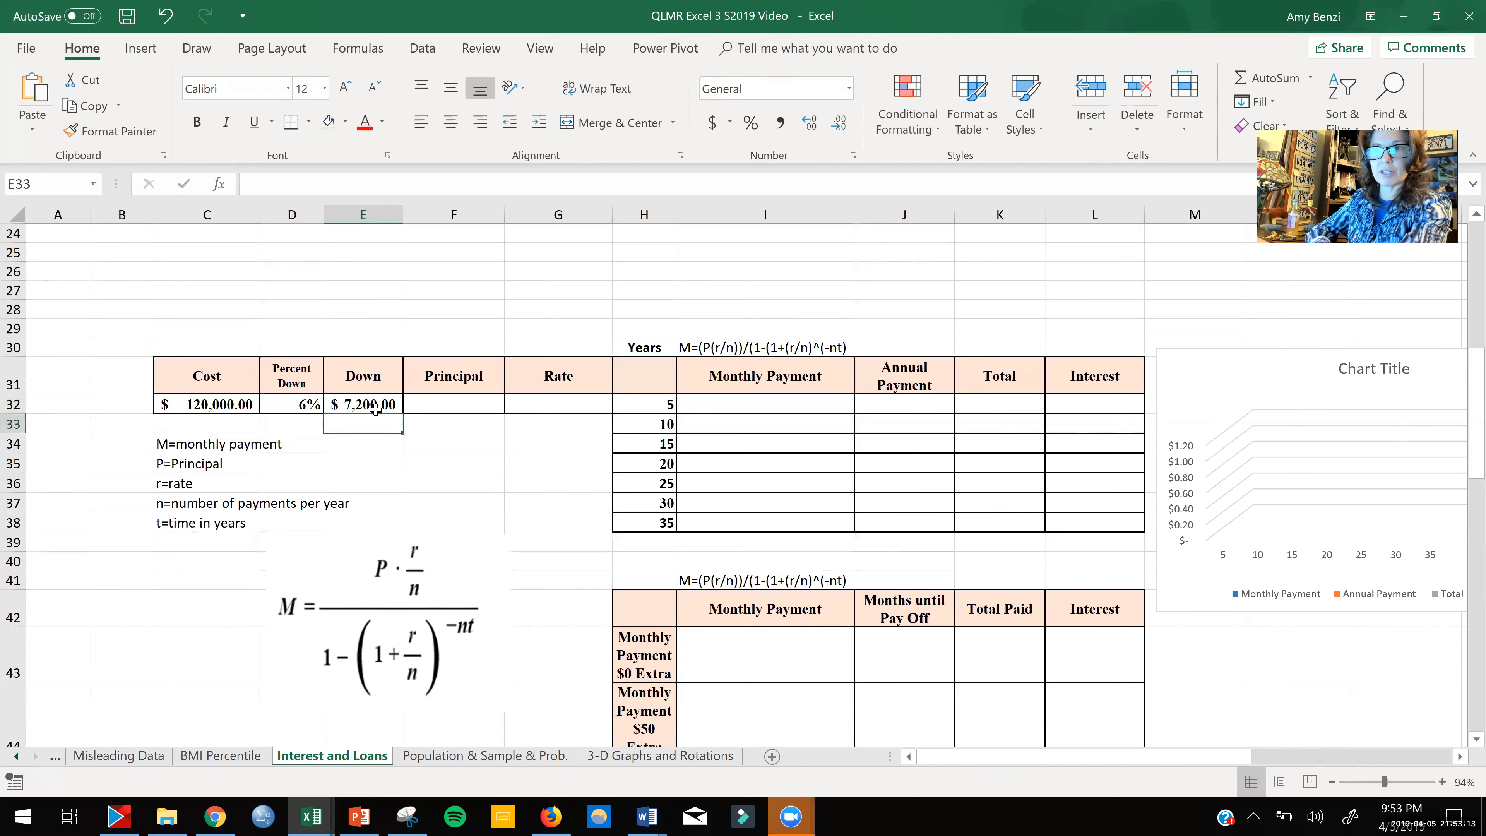
# Step: Calculate the principal in F32 by subtracting the down payment from the cost, =C32-E32
pyautogui.click(433, 407)
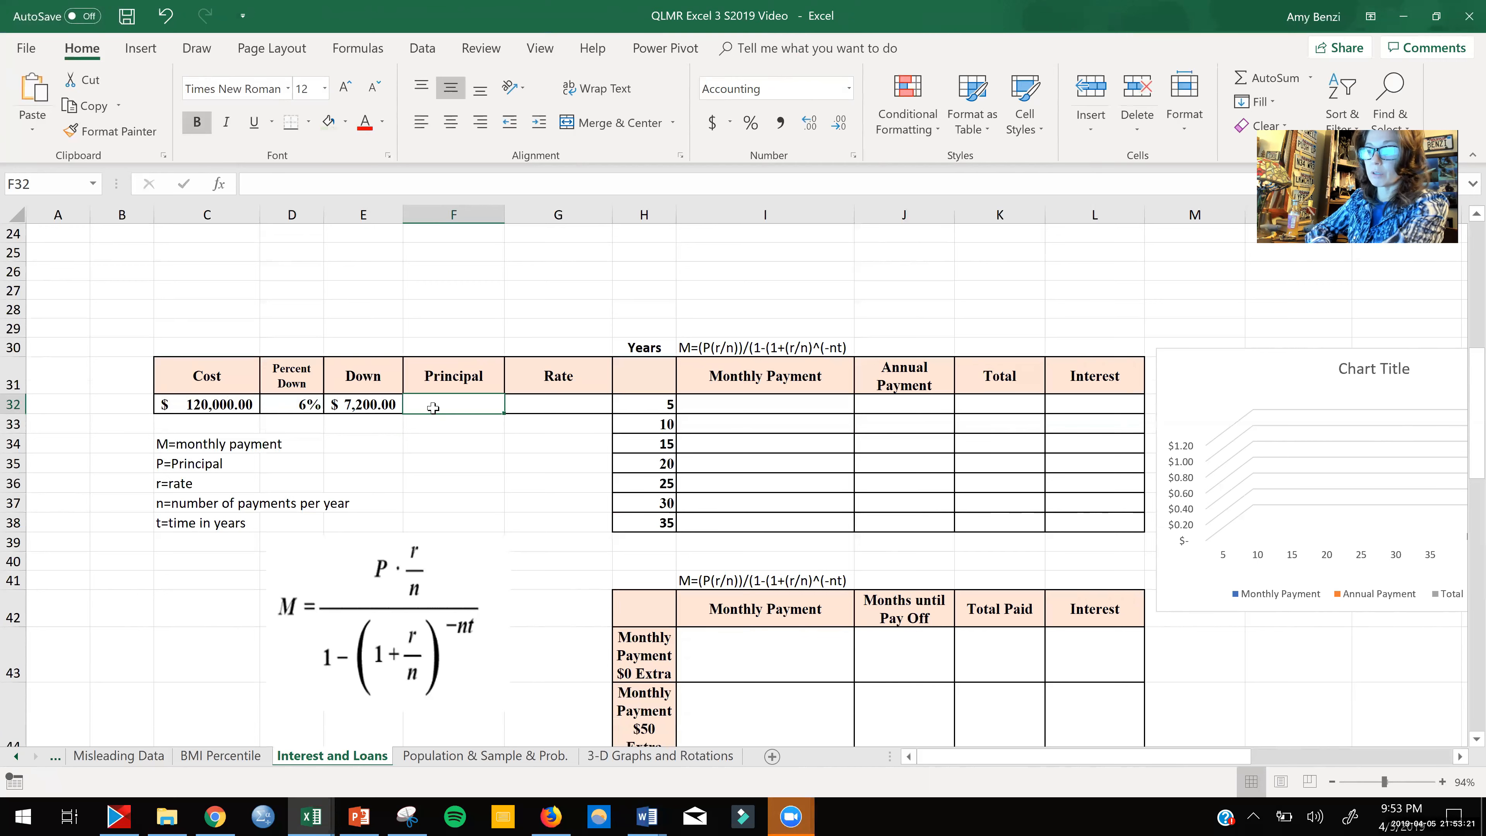
pyautogui.write('=')
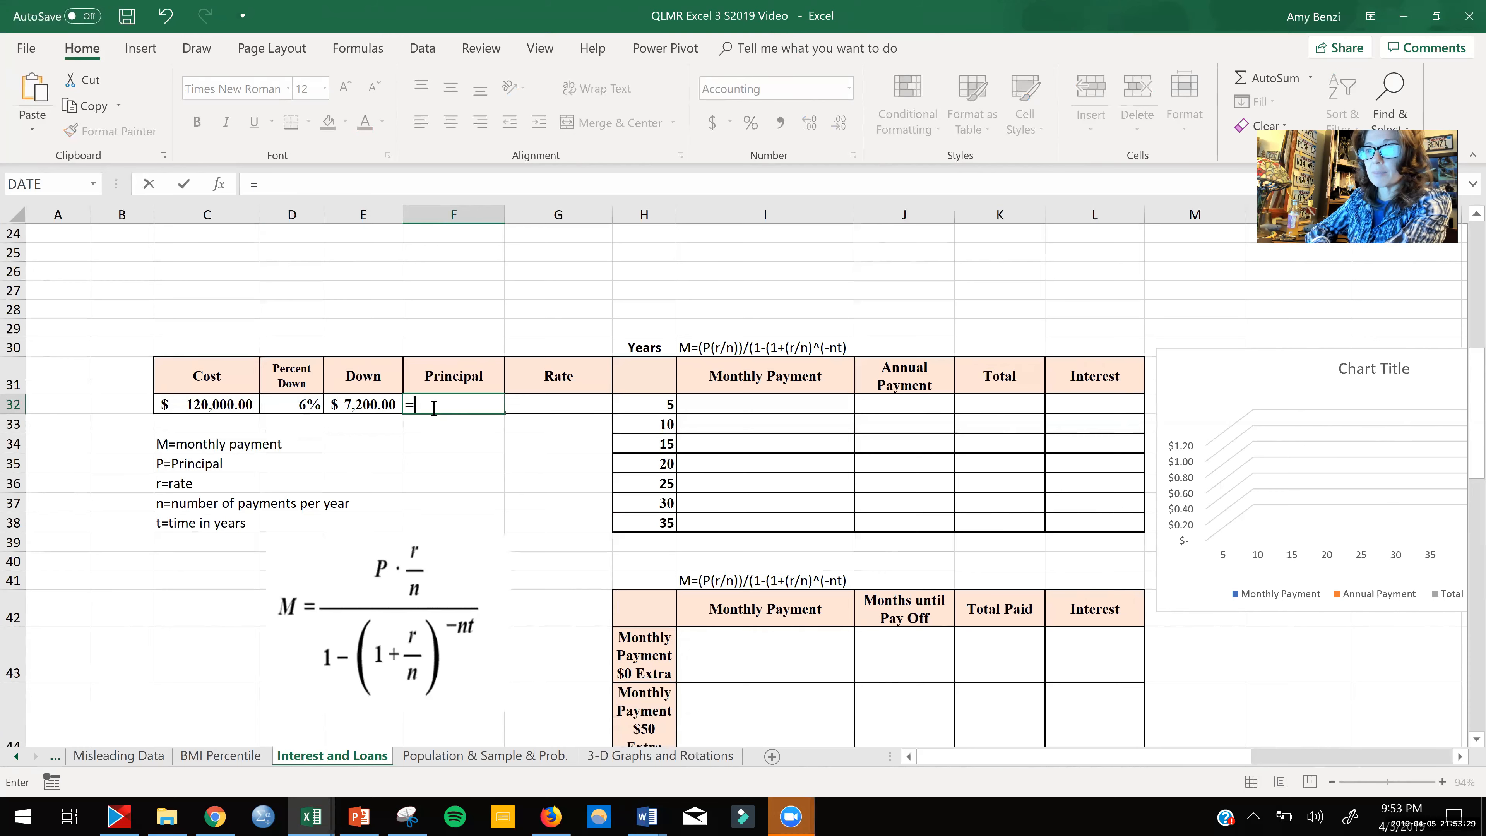
pyautogui.click(219, 406)
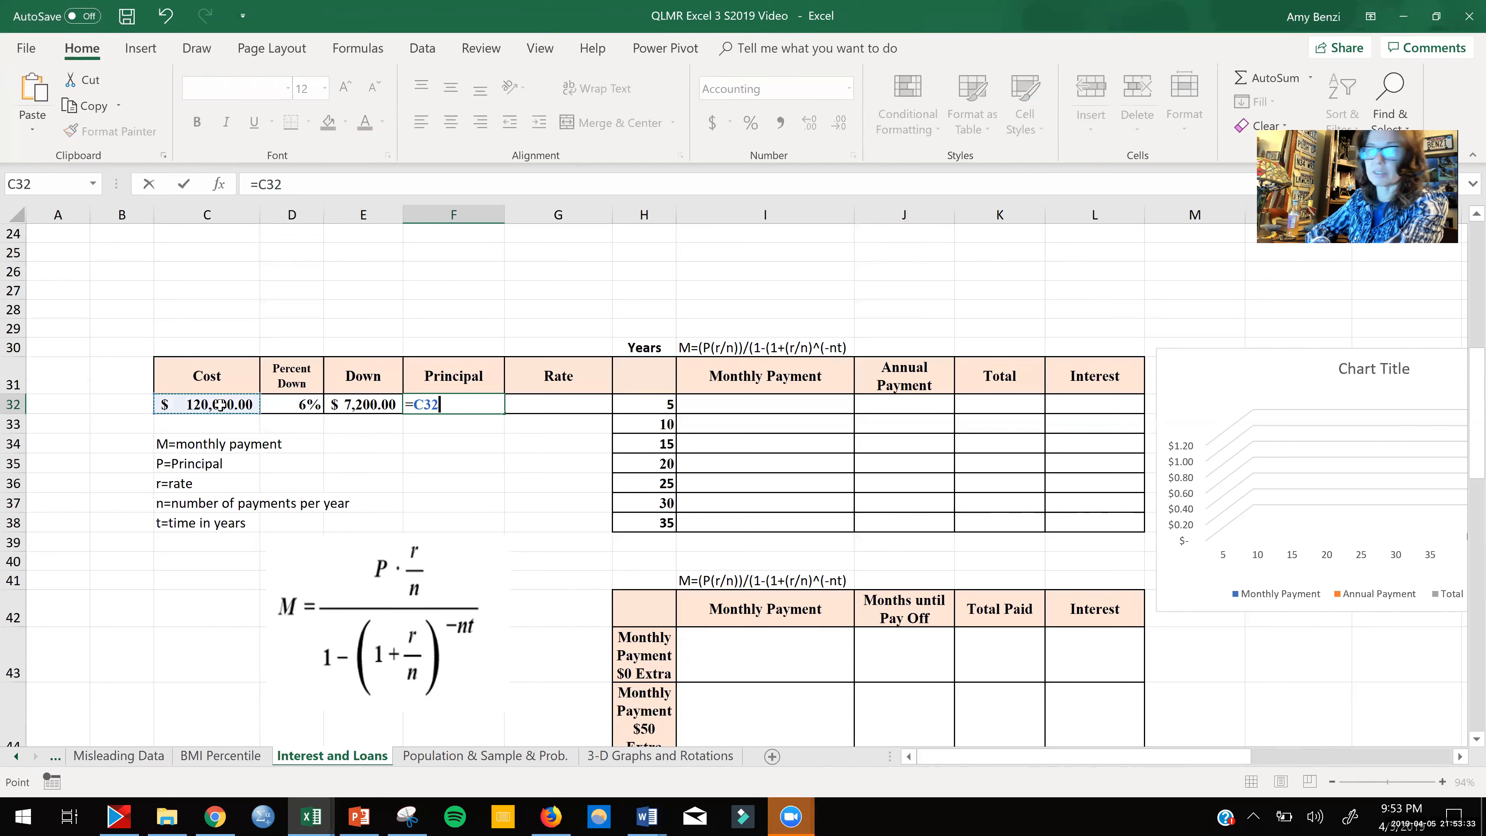
pyautogui.write('-')
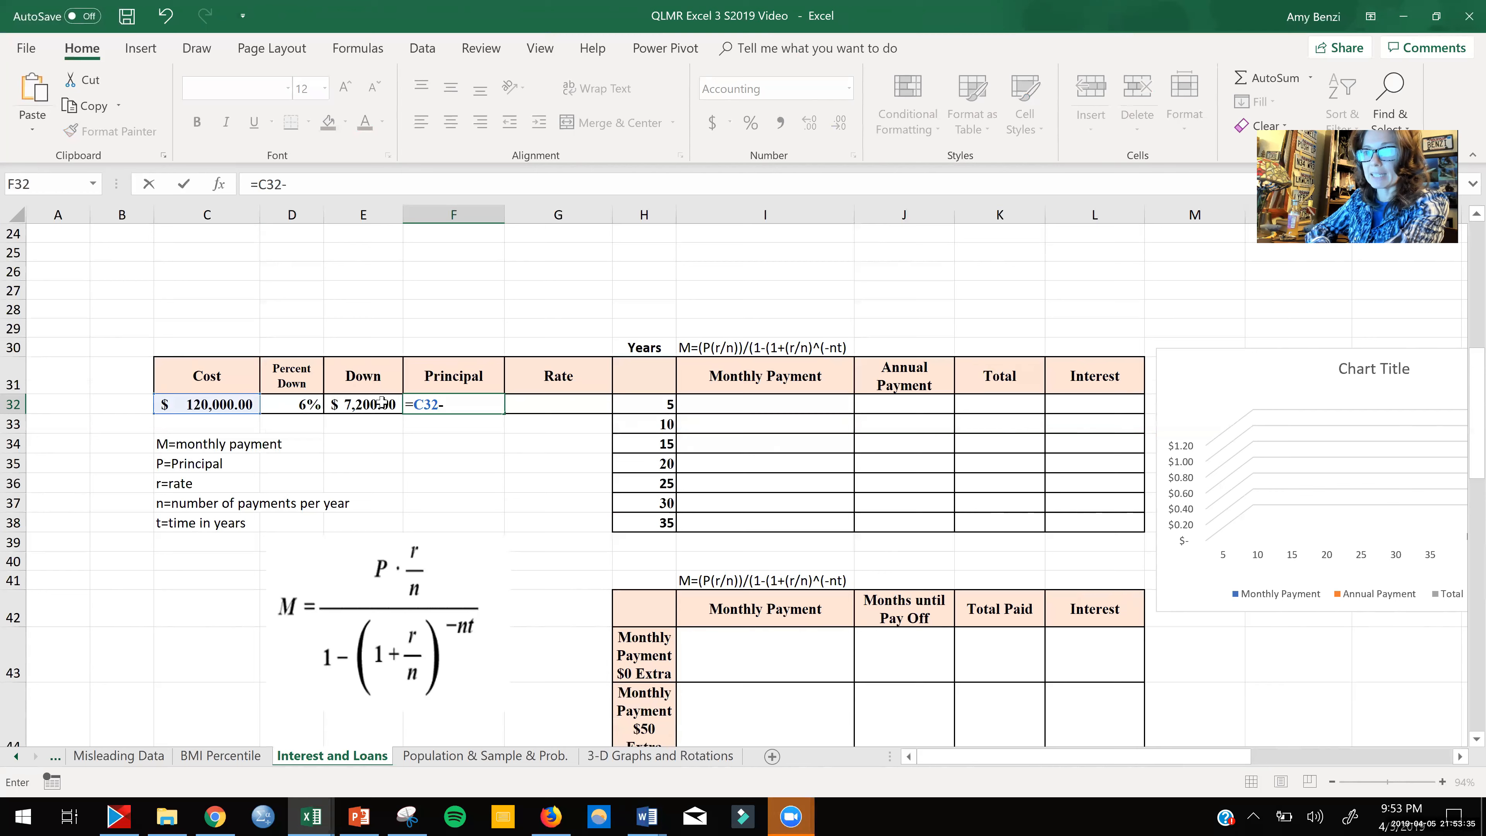
pyautogui.click(371, 405)
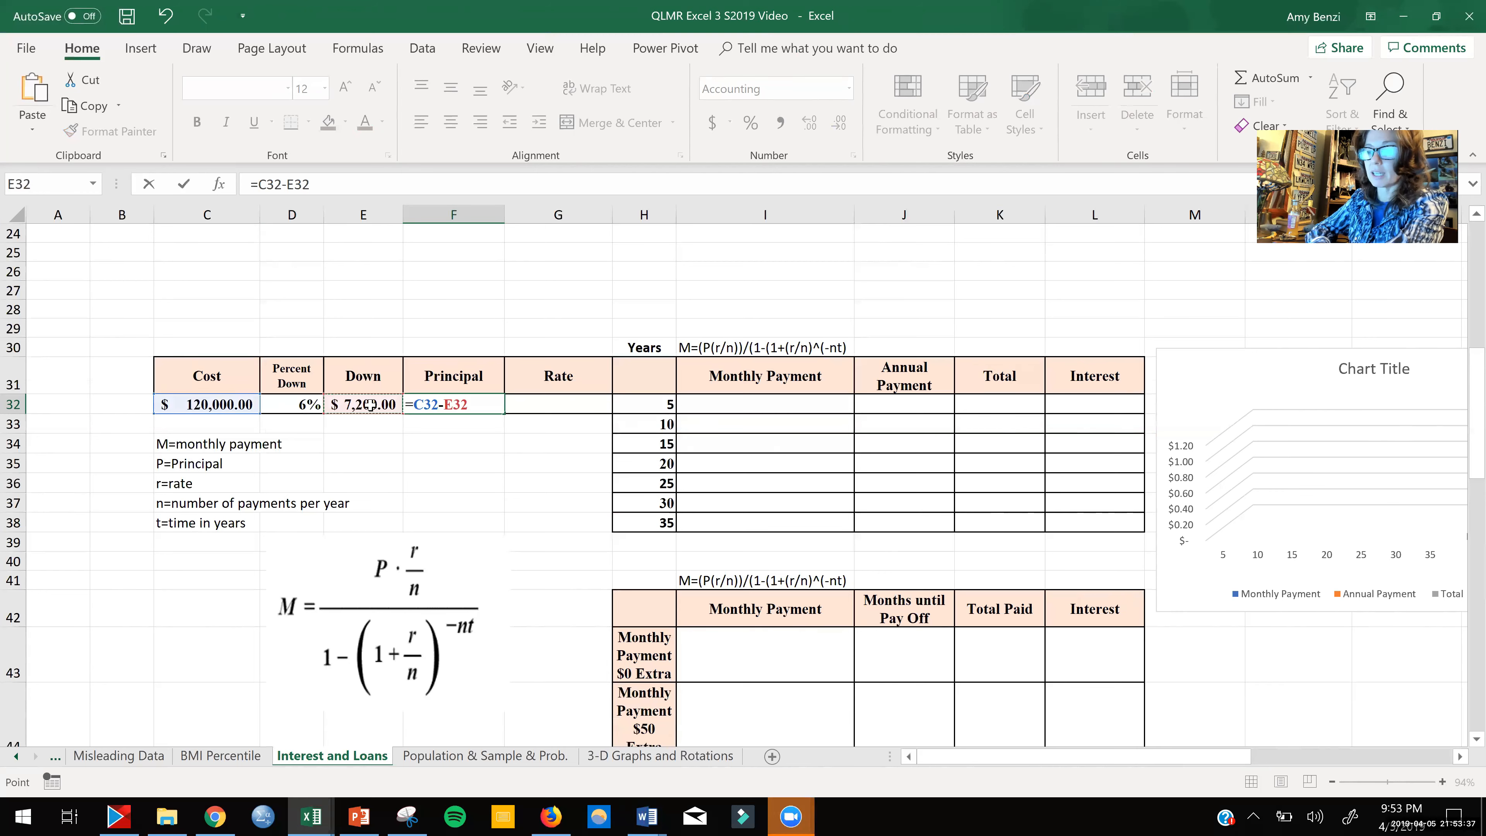
pyautogui.press('Return')
pyautogui.press('Return')
# Step: Switch to the Word report and move the yellow highlight shape onto the 5% interest text in the mortgage paragraph
pyautogui.click(579, 408)
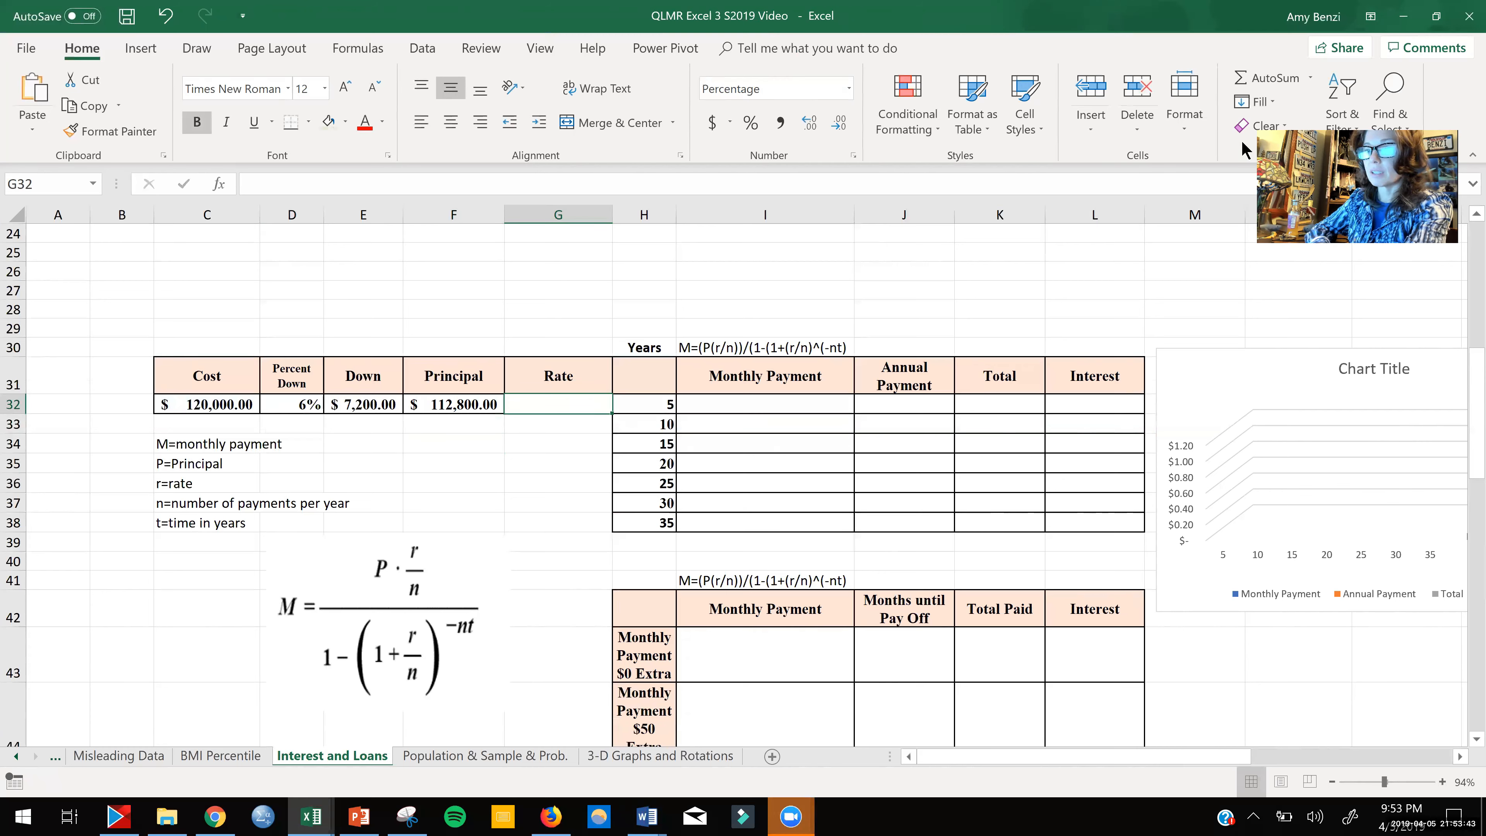
pyautogui.click(647, 817)
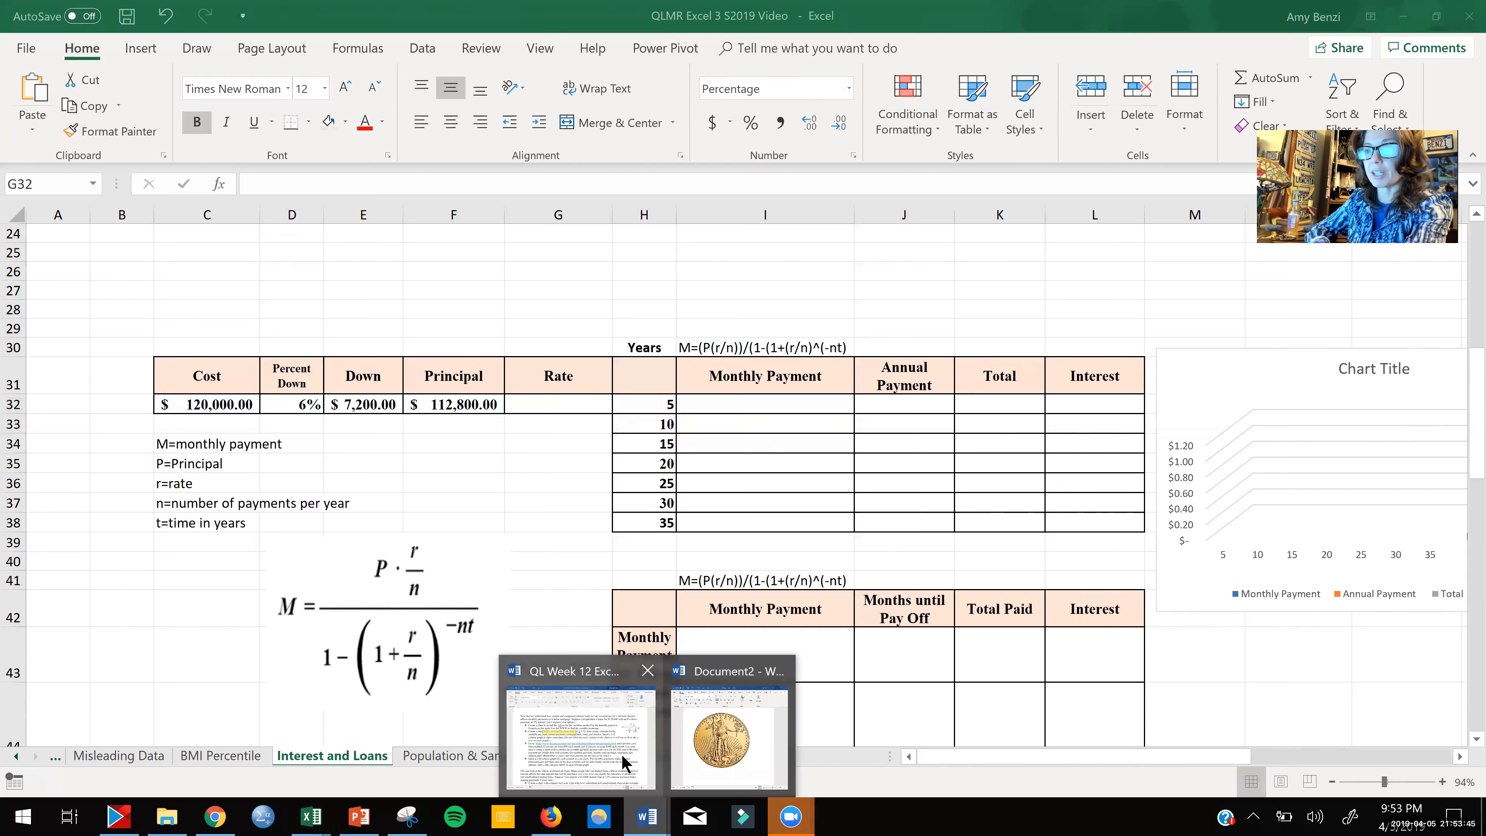
pyautogui.click(616, 756)
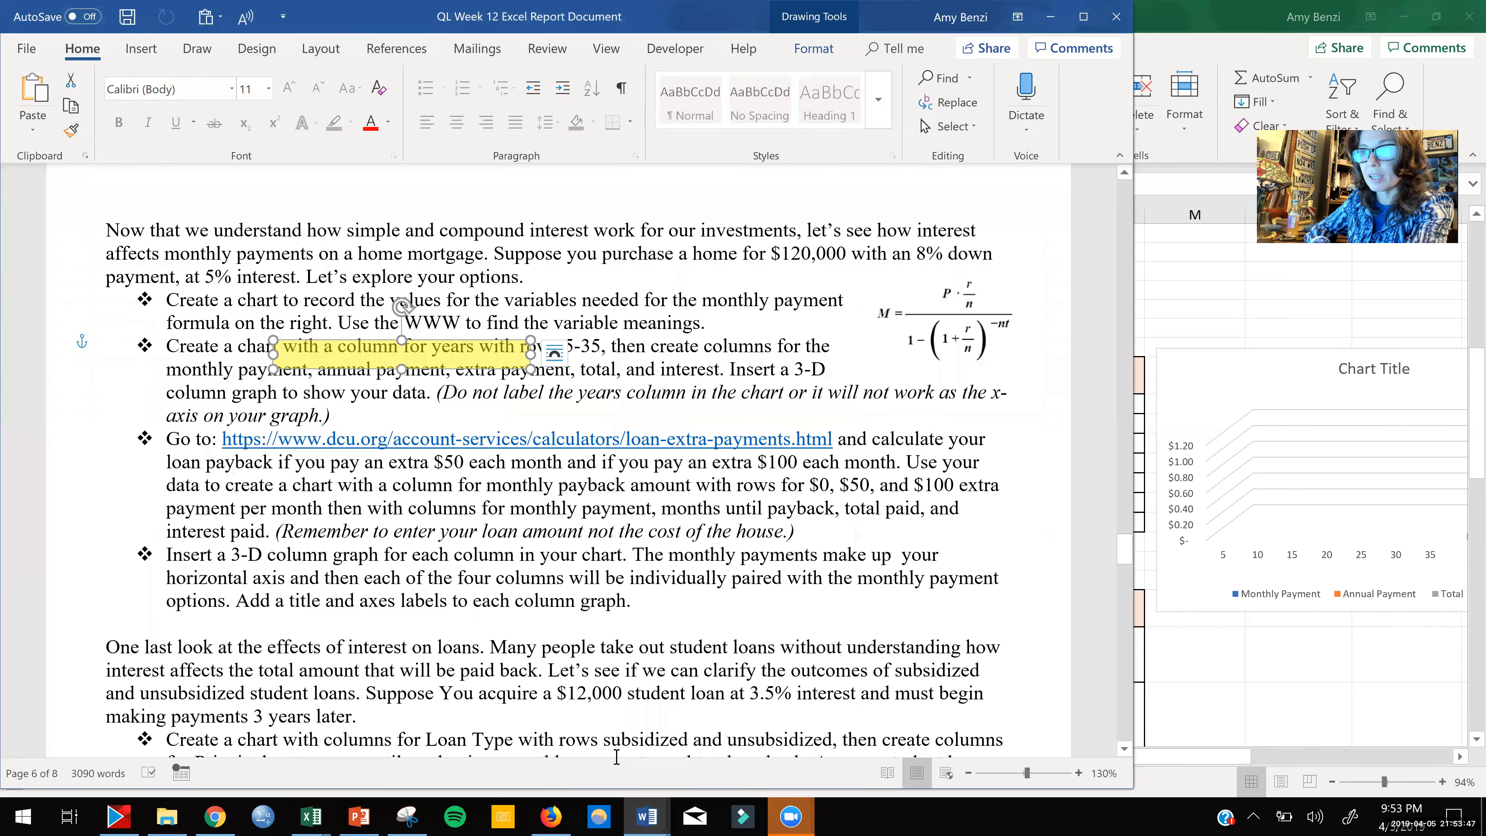
pyautogui.moveTo(463, 360); pyautogui.dragTo(338, 272)
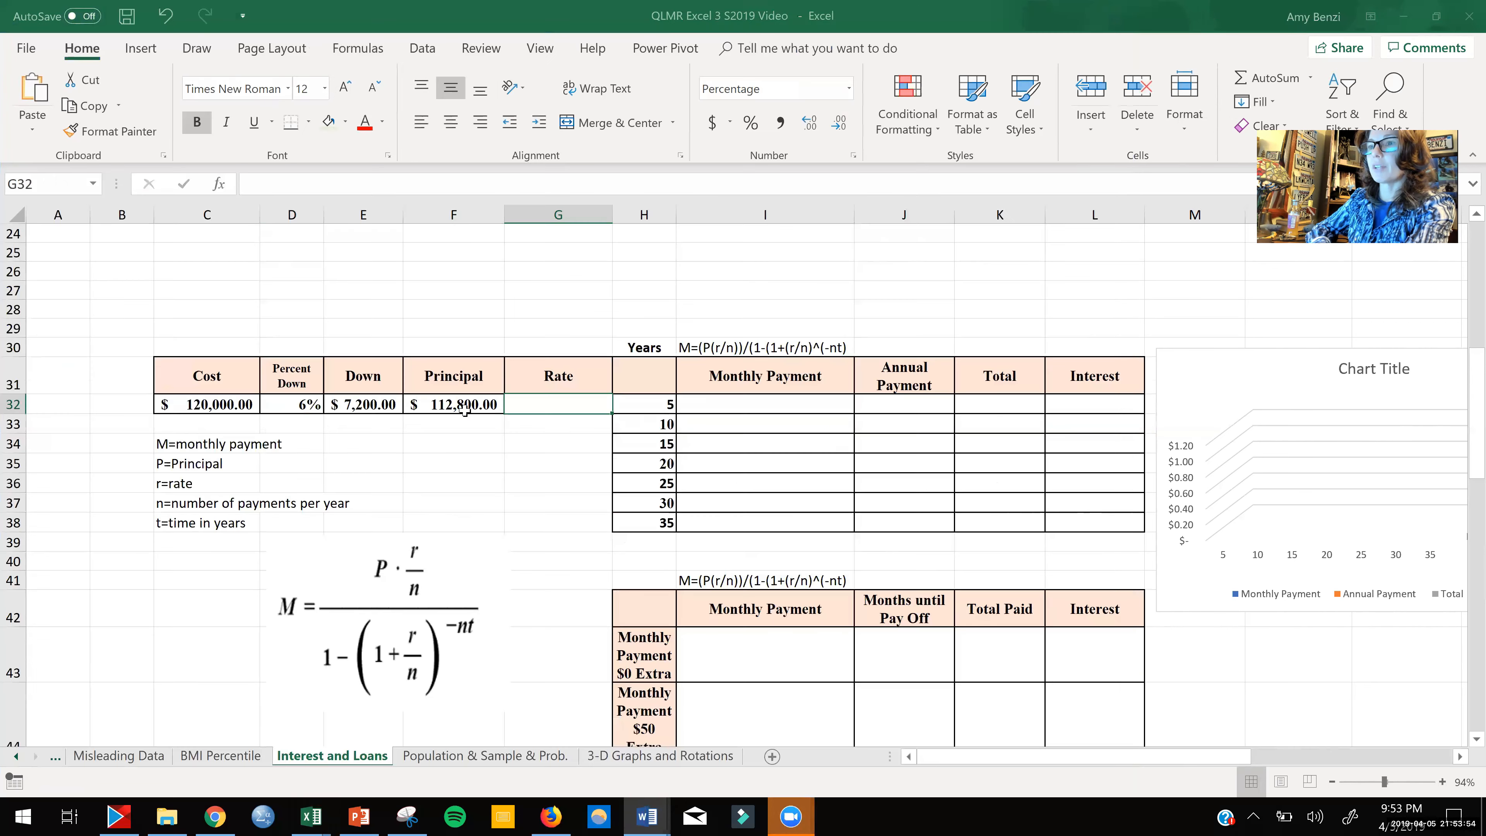
# Step: Return to the Excel workbook and set the rate in G32 to 5%
pyautogui.click(1200, 18)
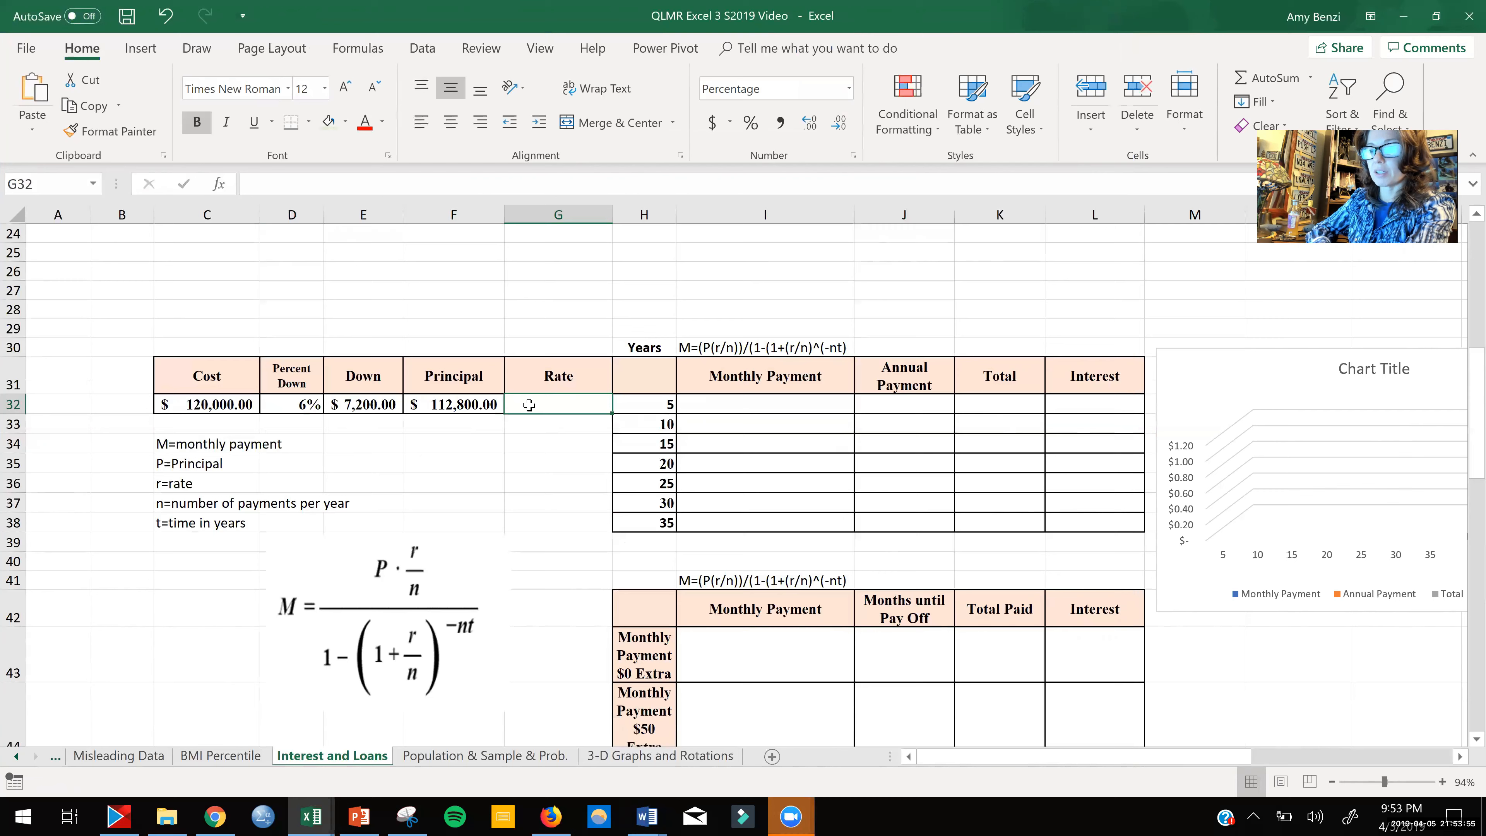
pyautogui.write('5%')
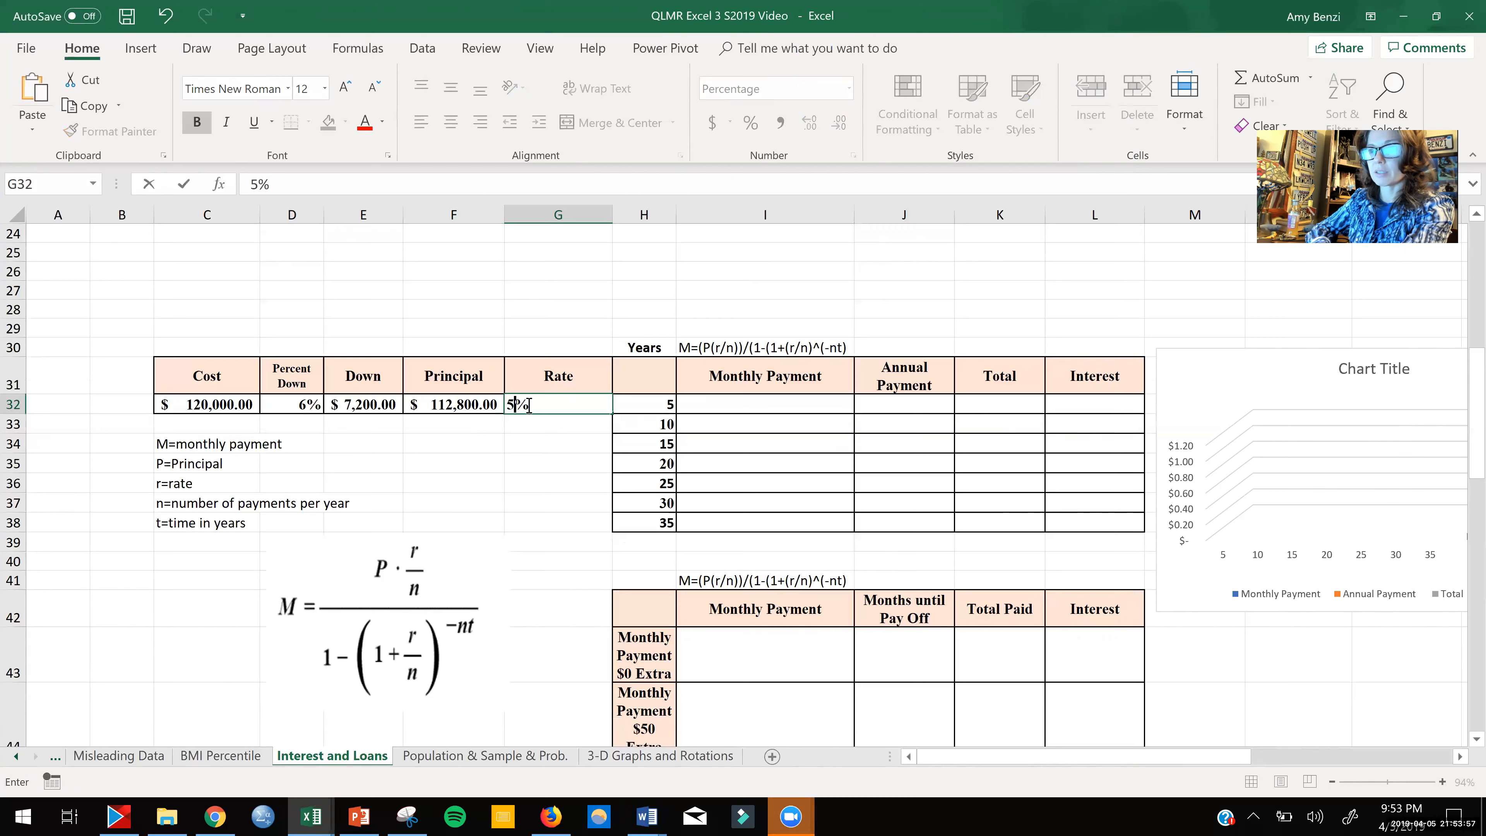
pyautogui.press('Return')
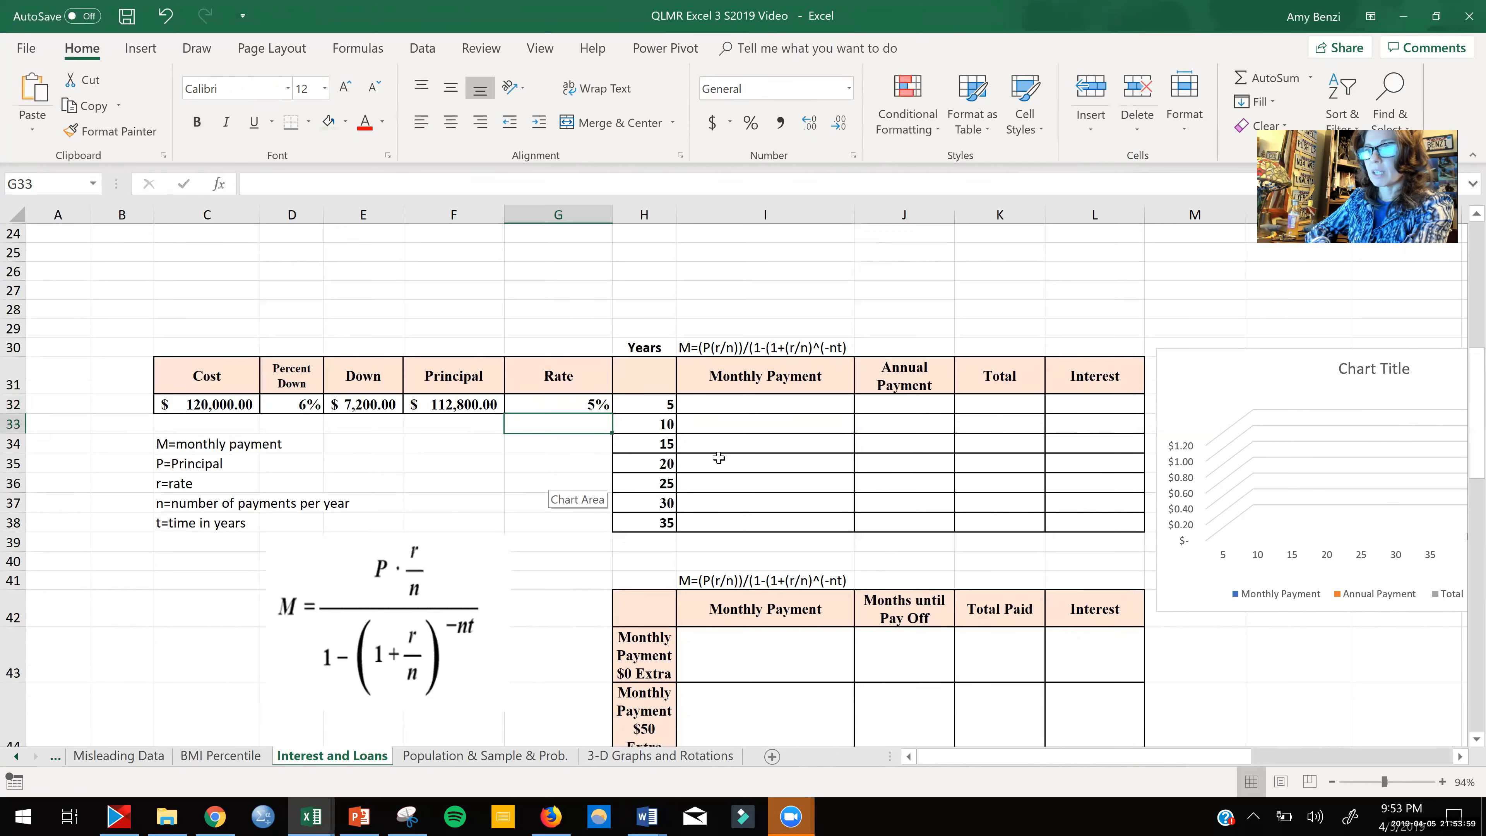
# Step: Start the 5-year monthly payment formula in I32 with an opening parenthesis and the principal, =(F32
pyautogui.click(756, 402)
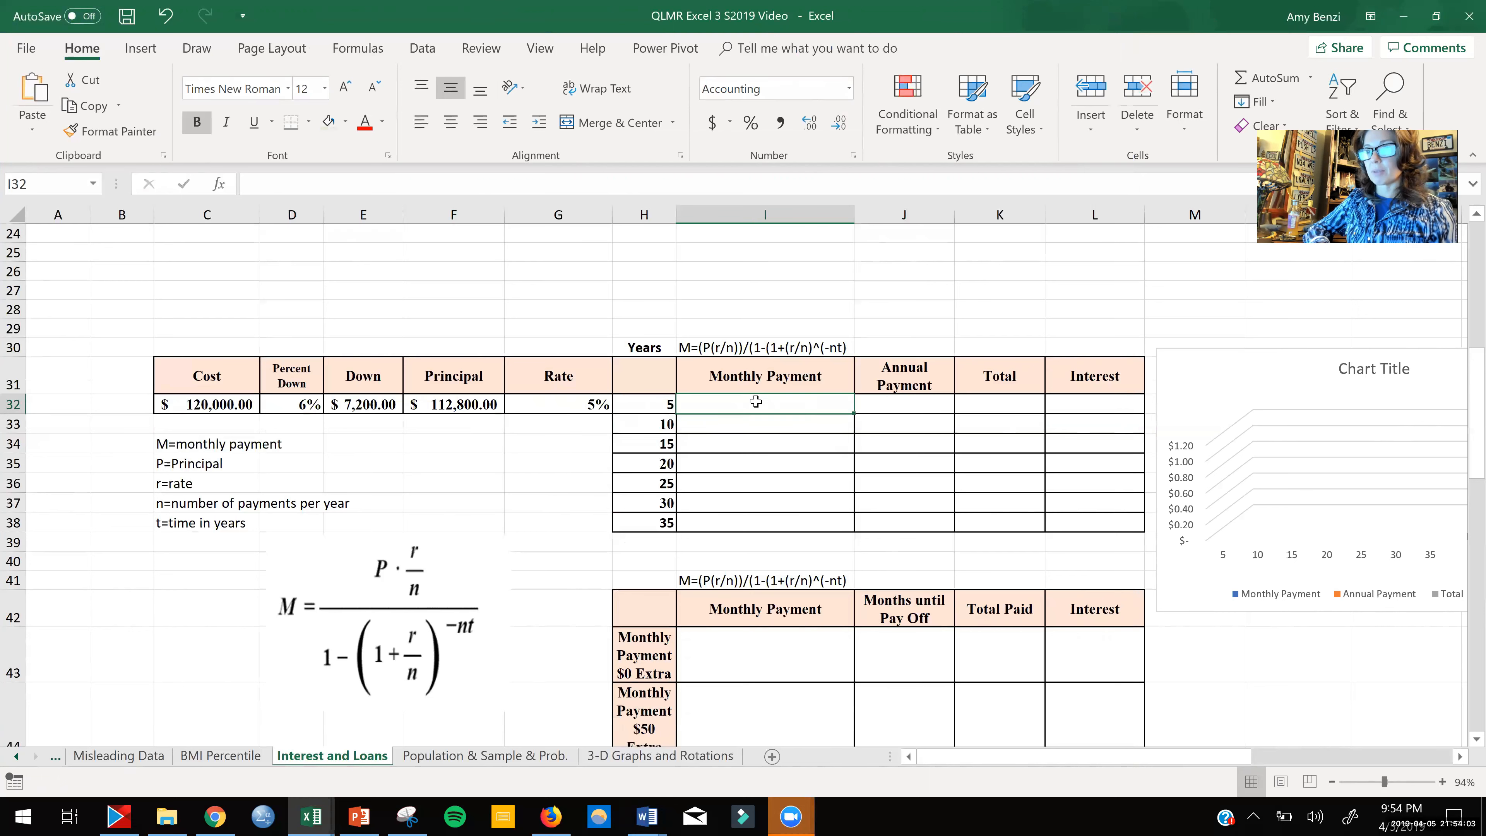
pyautogui.write('=')
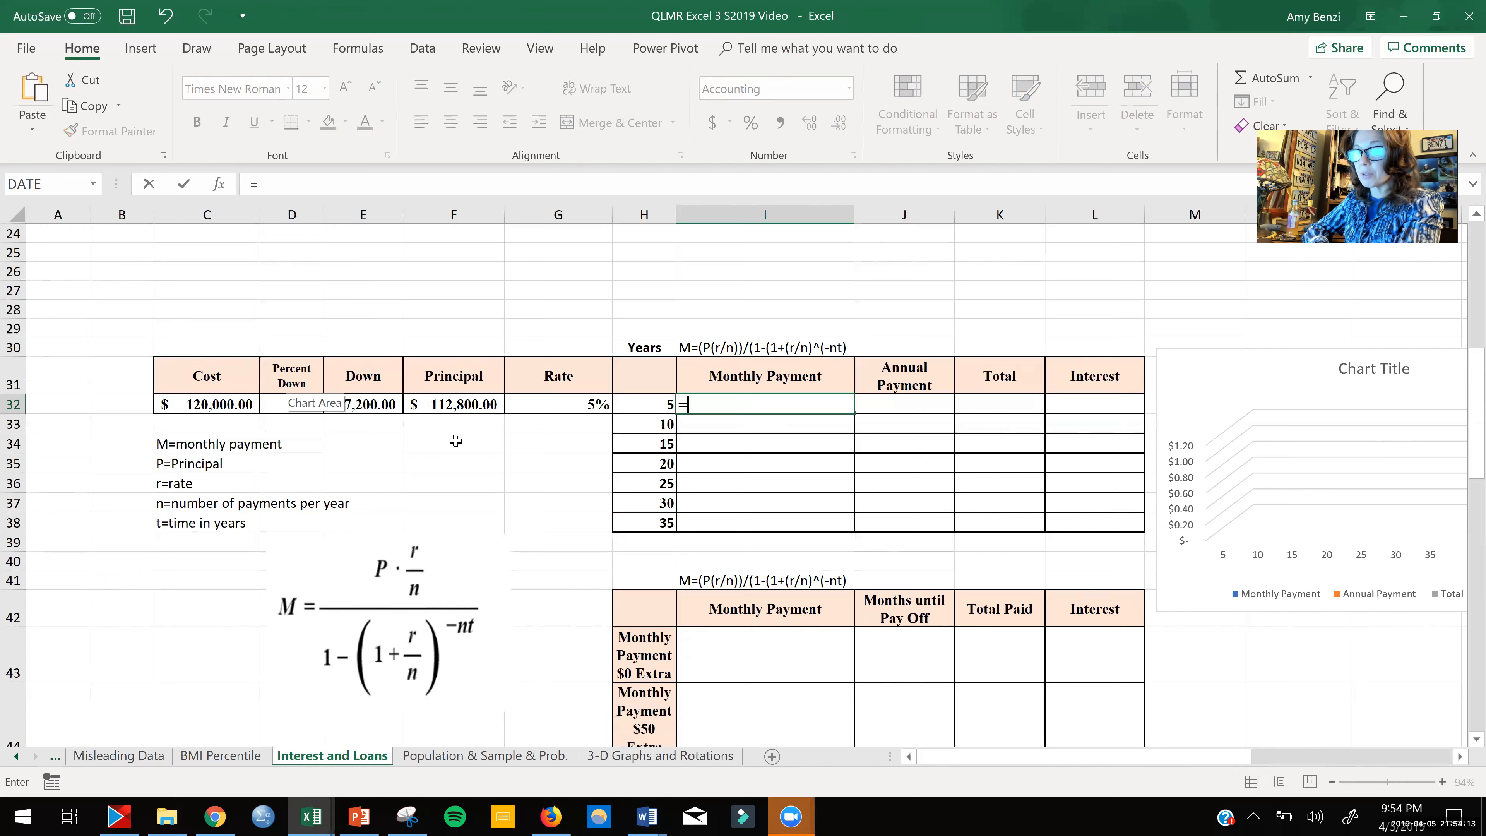
pyautogui.click(451, 403)
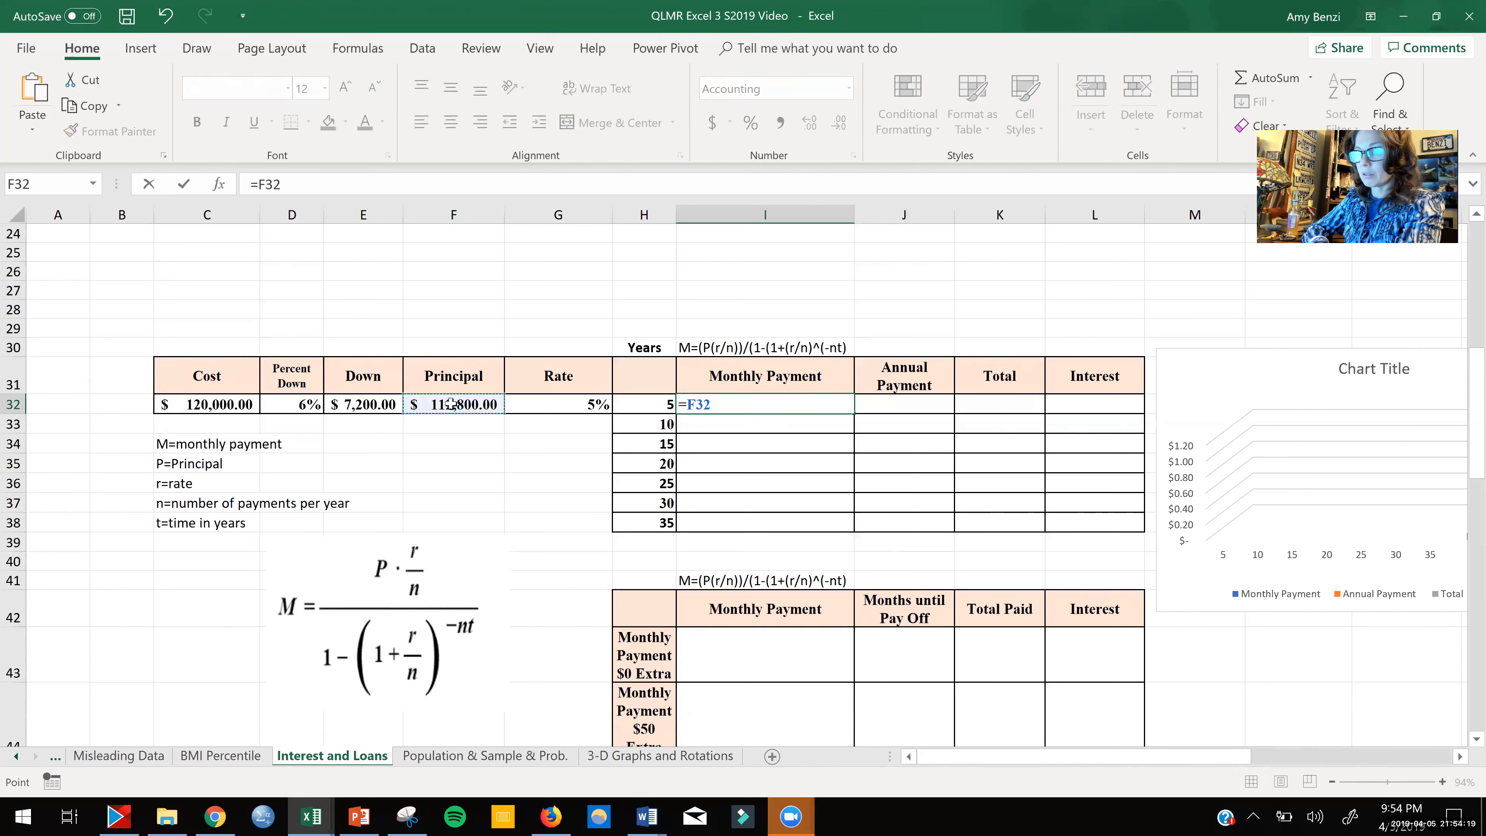
pyautogui.press('BackSpace')
pyautogui.press('BackSpace')
pyautogui.press('BackSpace')
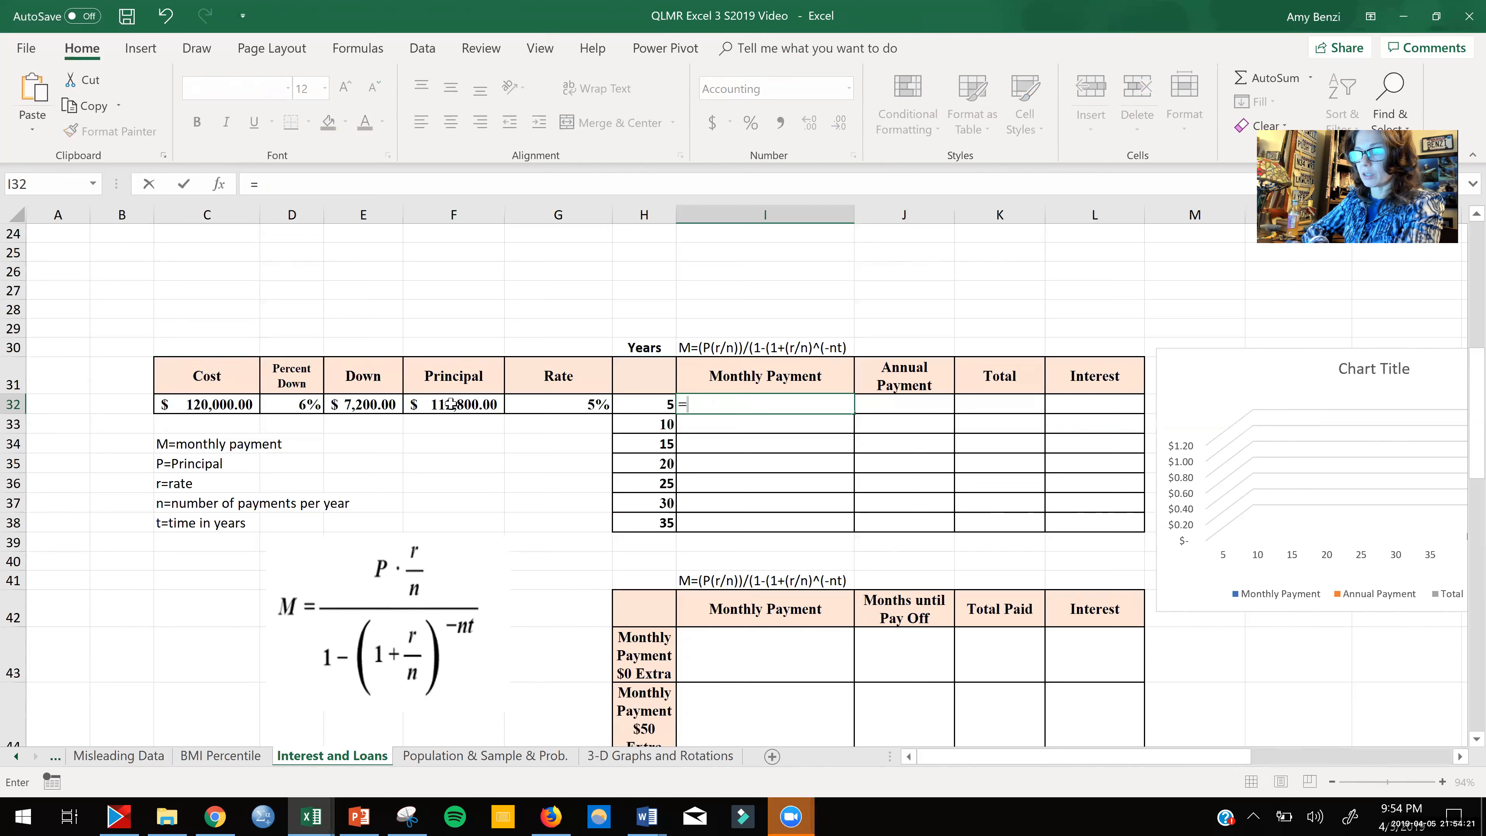
pyautogui.write('(')
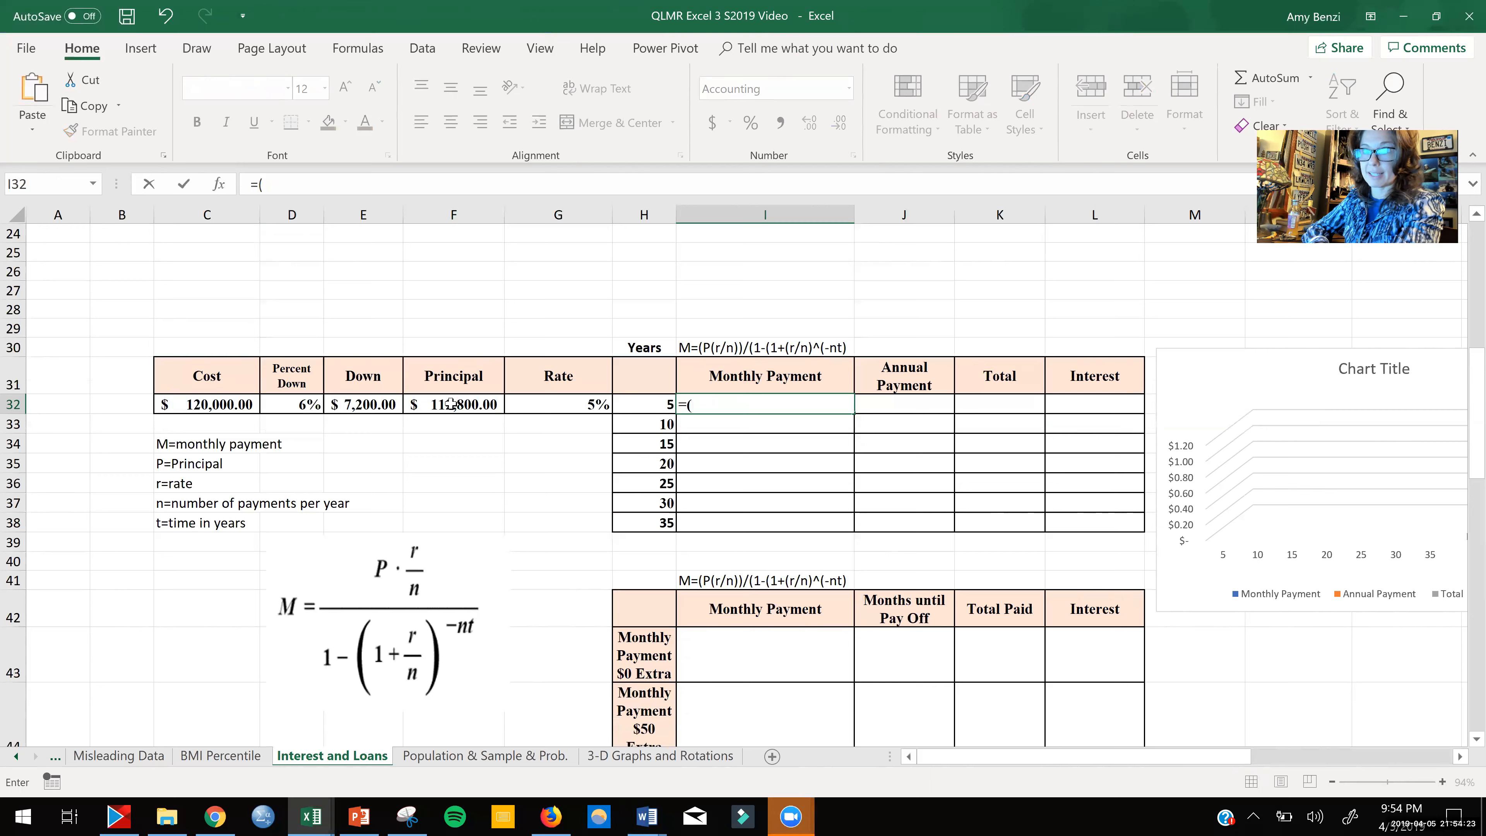
pyautogui.click(206, 404)
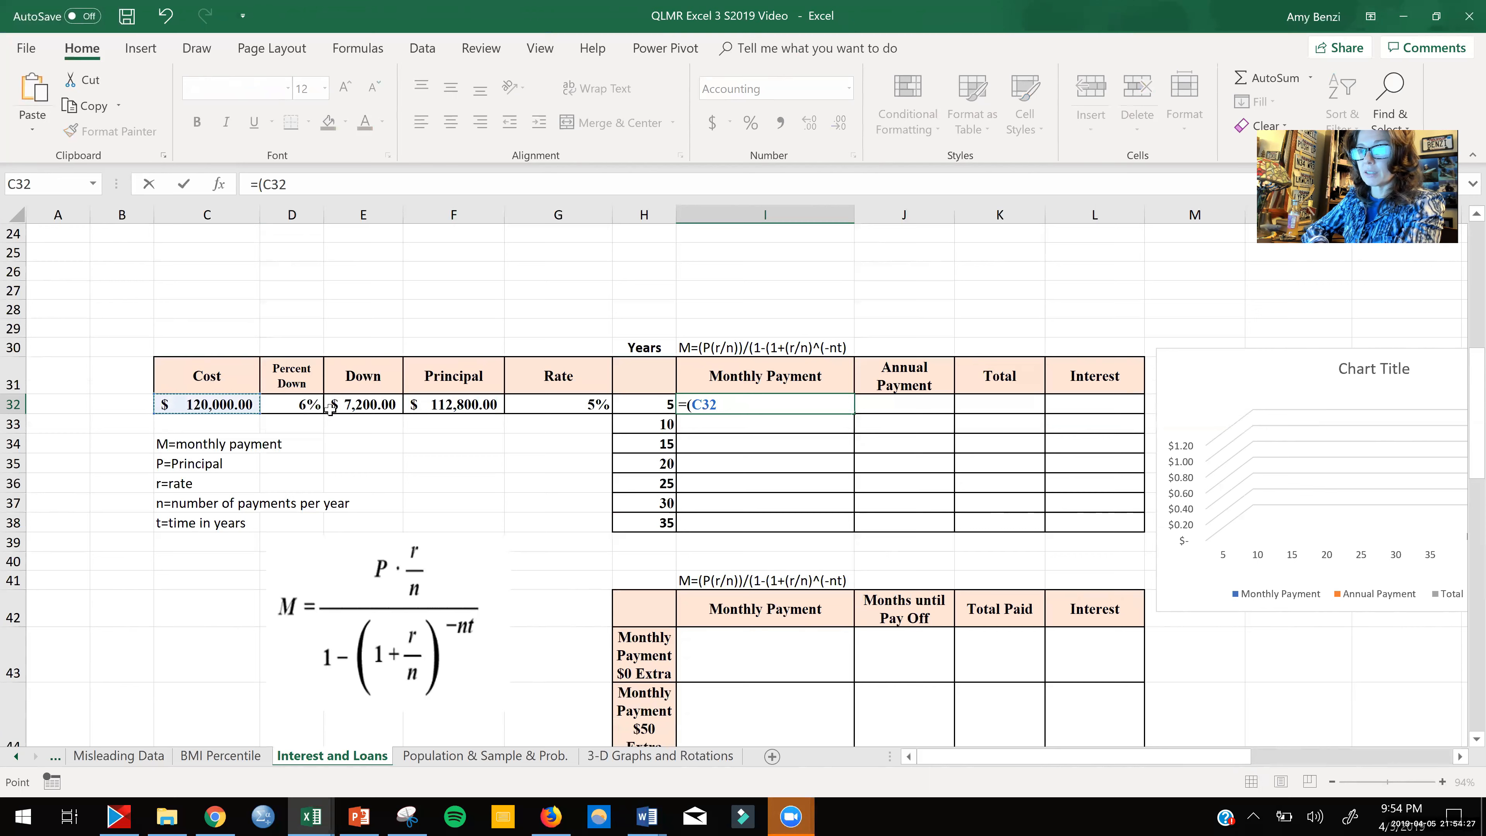
pyautogui.doubleClick(709, 404)
pyautogui.click(460, 405)
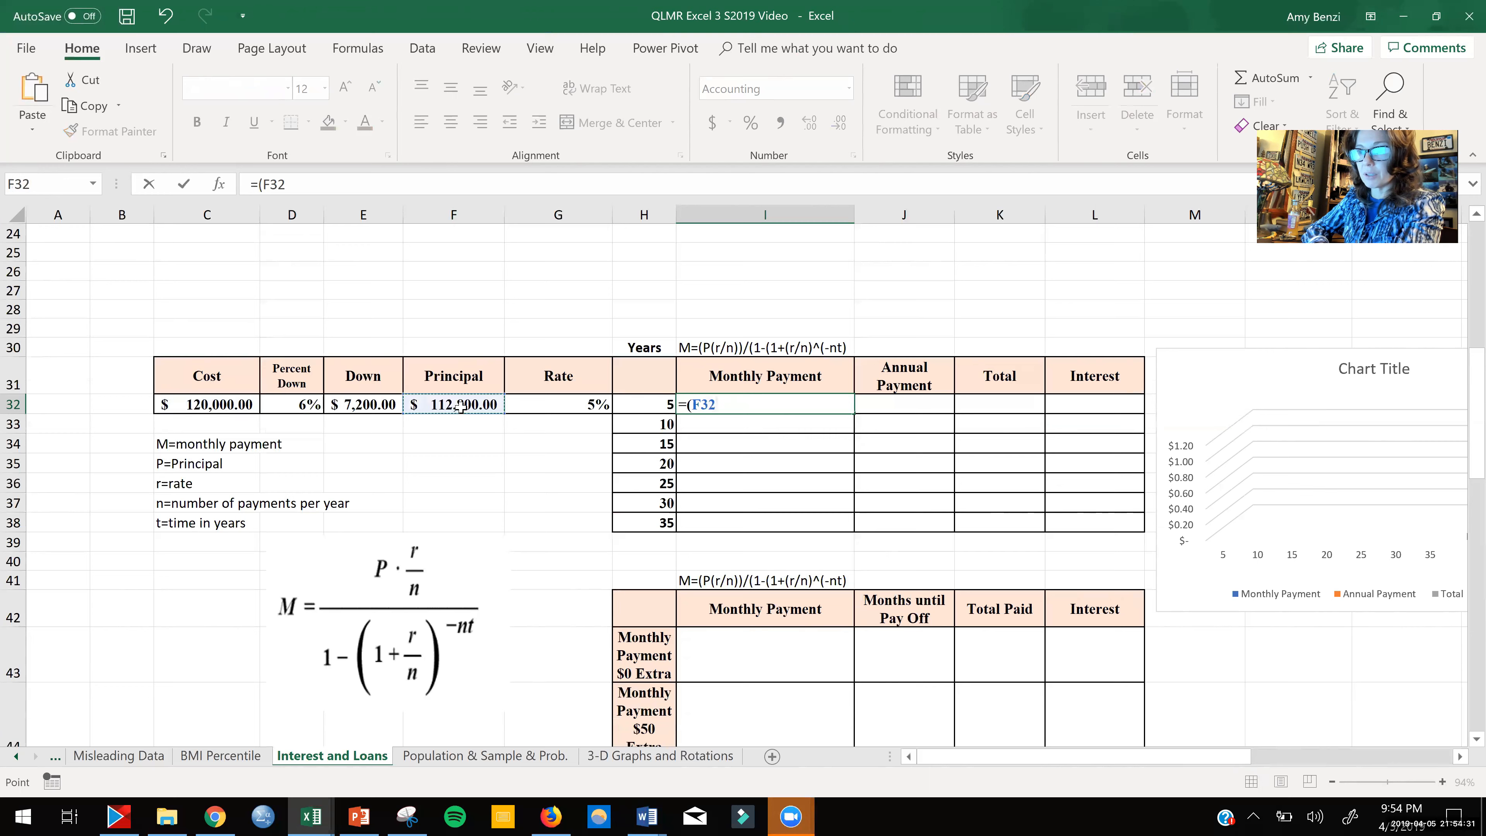
# Step: Complete the formula's numerator by multiplying the principal by the rate divided by 12 payments per year, =(F32*(G32/12))
pyautogui.write('*(')
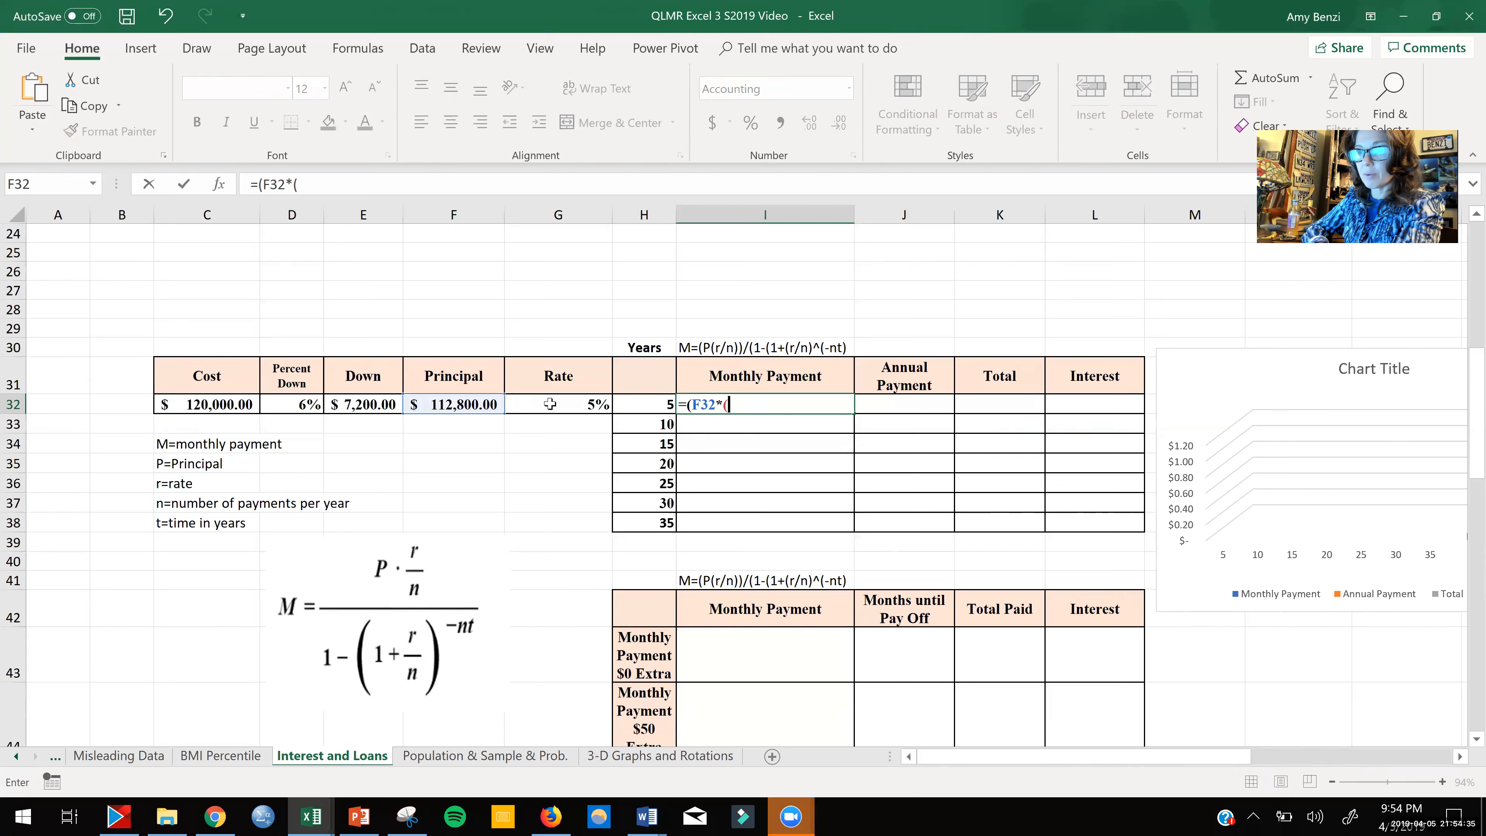
pyautogui.click(550, 404)
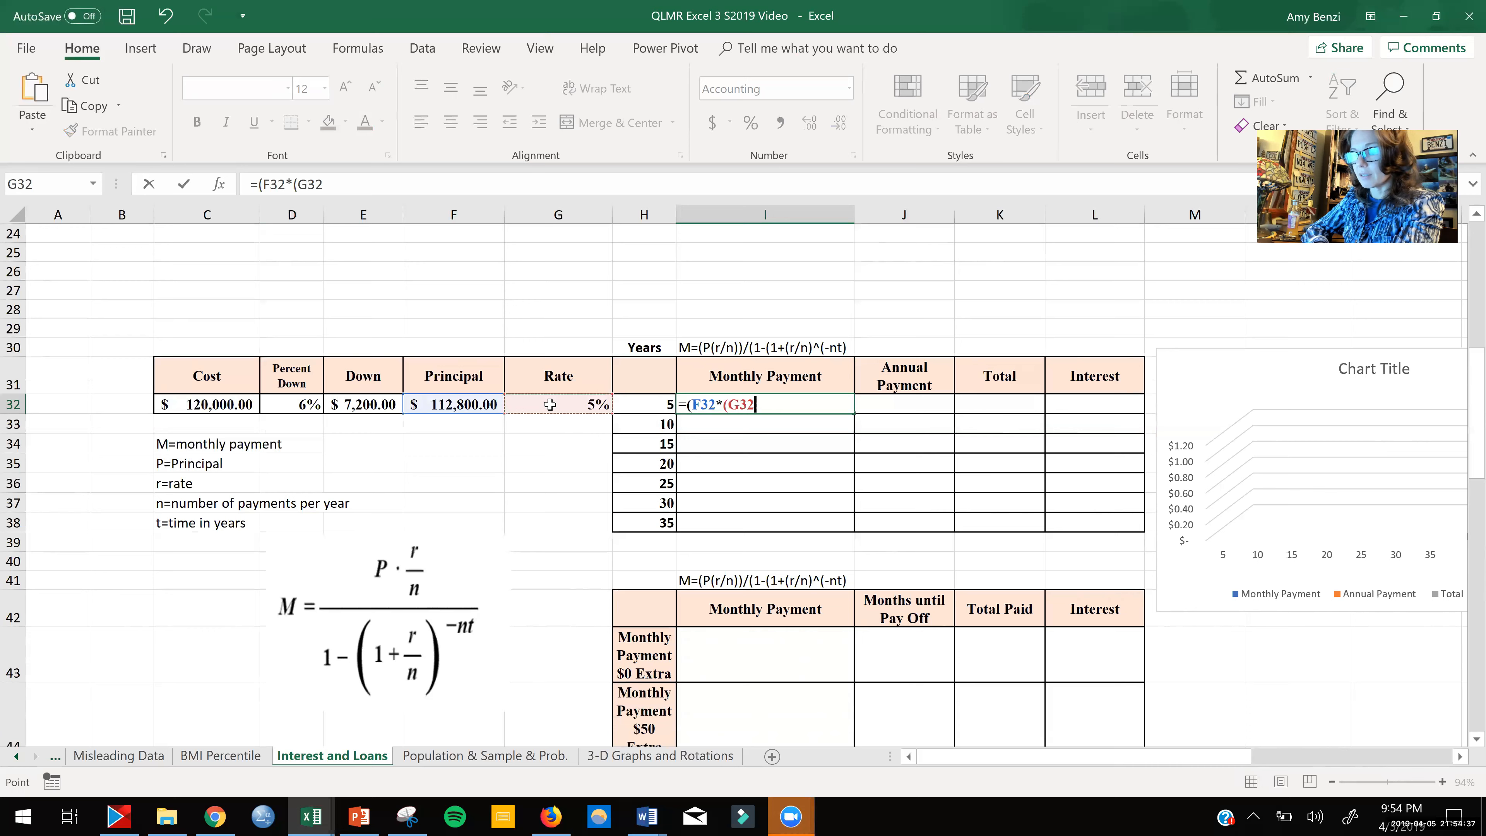
pyautogui.write('/12')
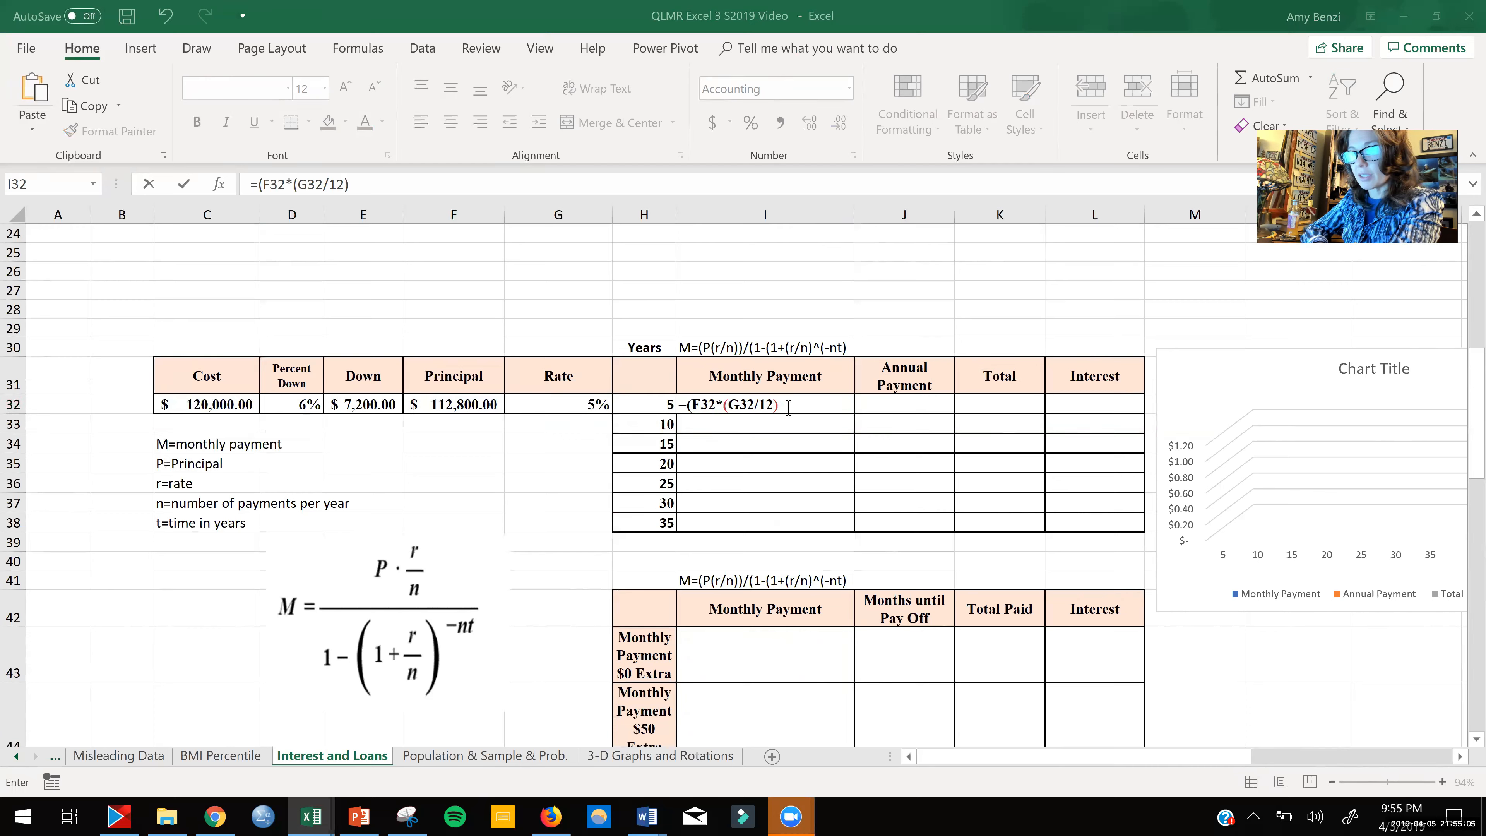
pyautogui.click(788, 408)
pyautogui.write('0')
pyautogui.press('BackSpace')
pyautogui.write(')')
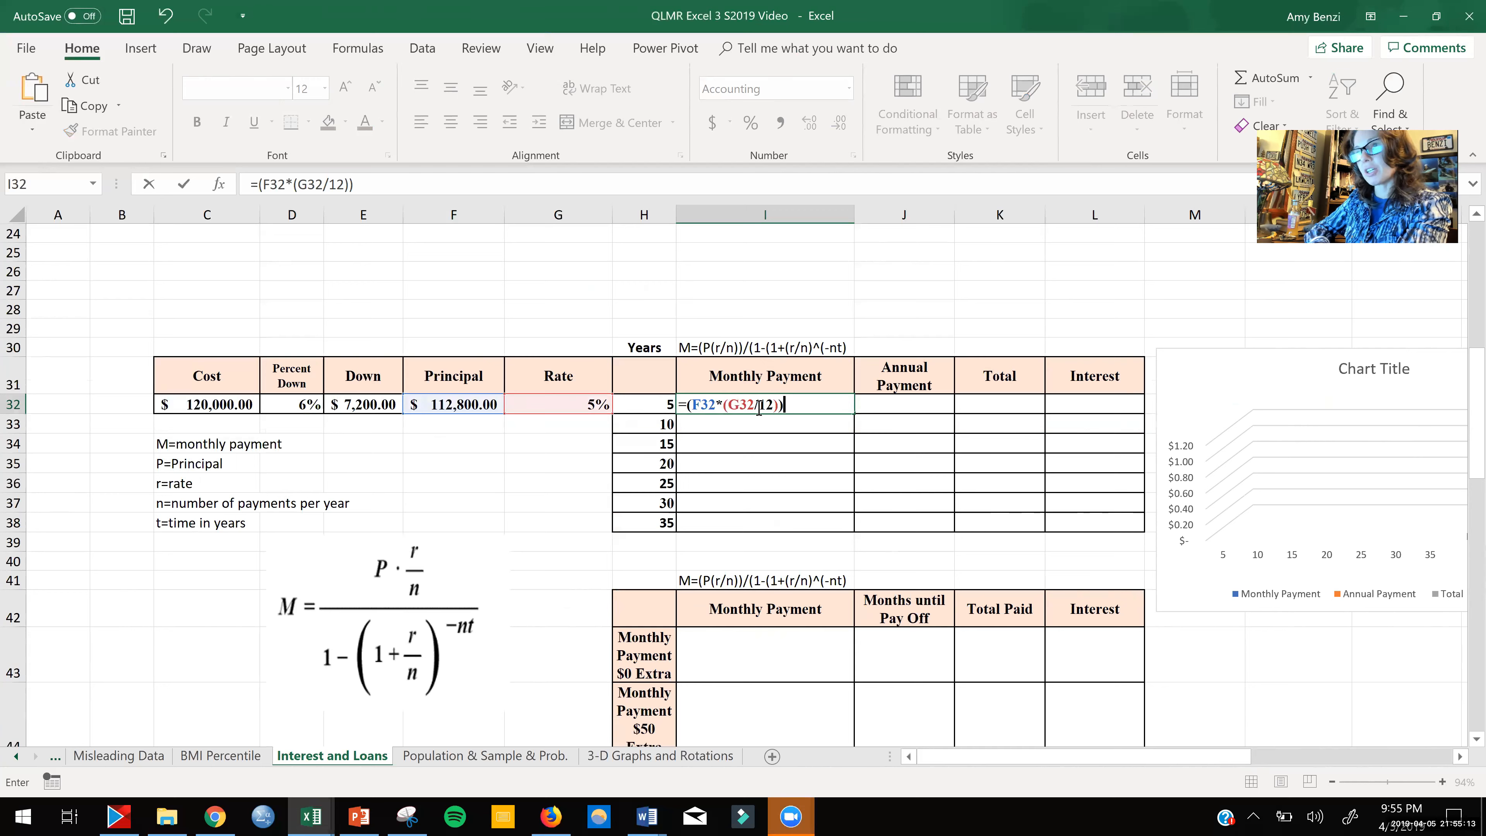
# Step: Add the division and the first part of the denominator to the I32 formula, /(1-(1+(G32/12)
pyautogui.write('/(')
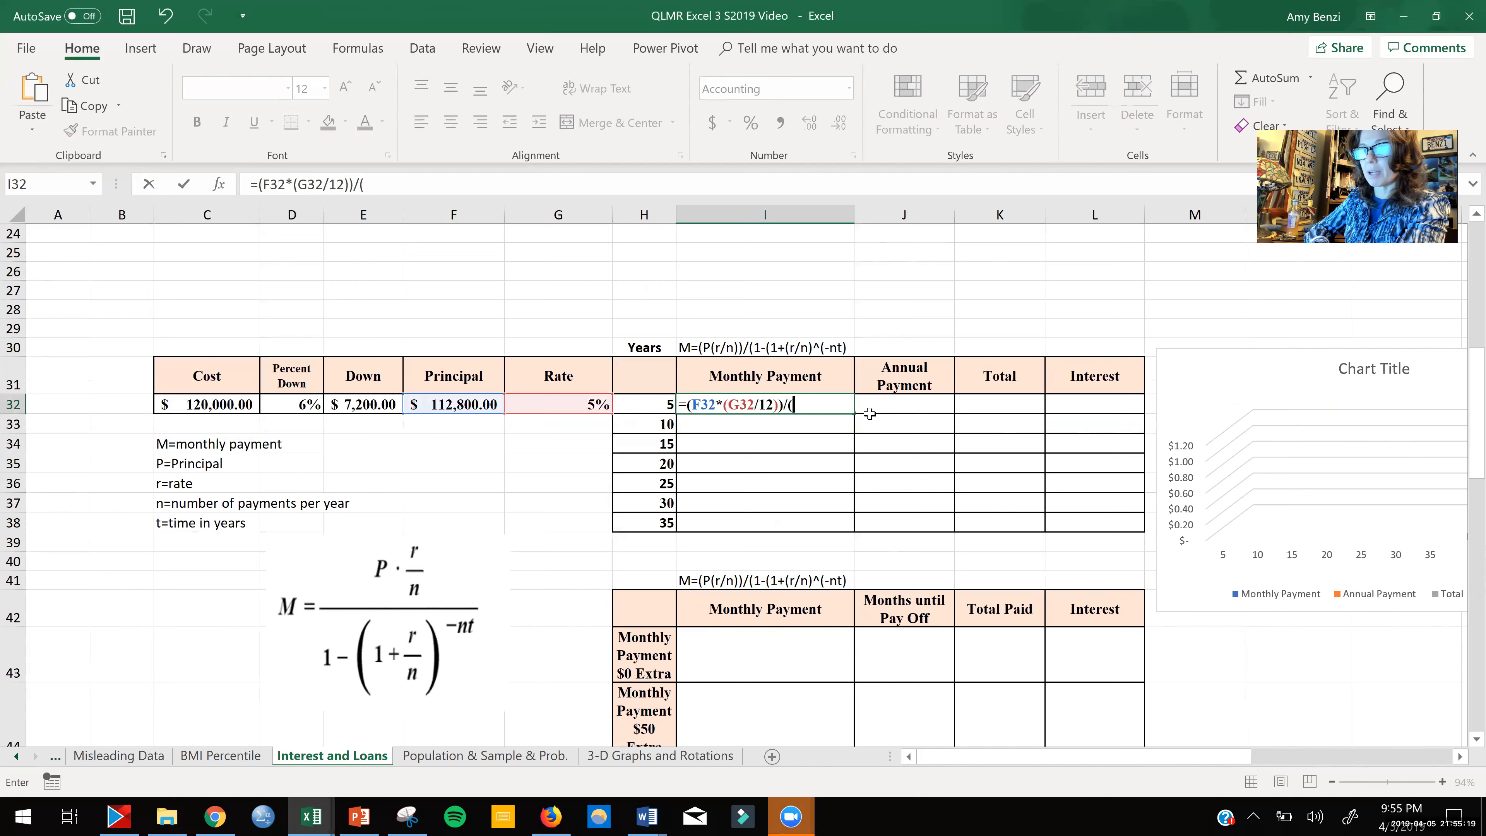
pyautogui.write('1-')
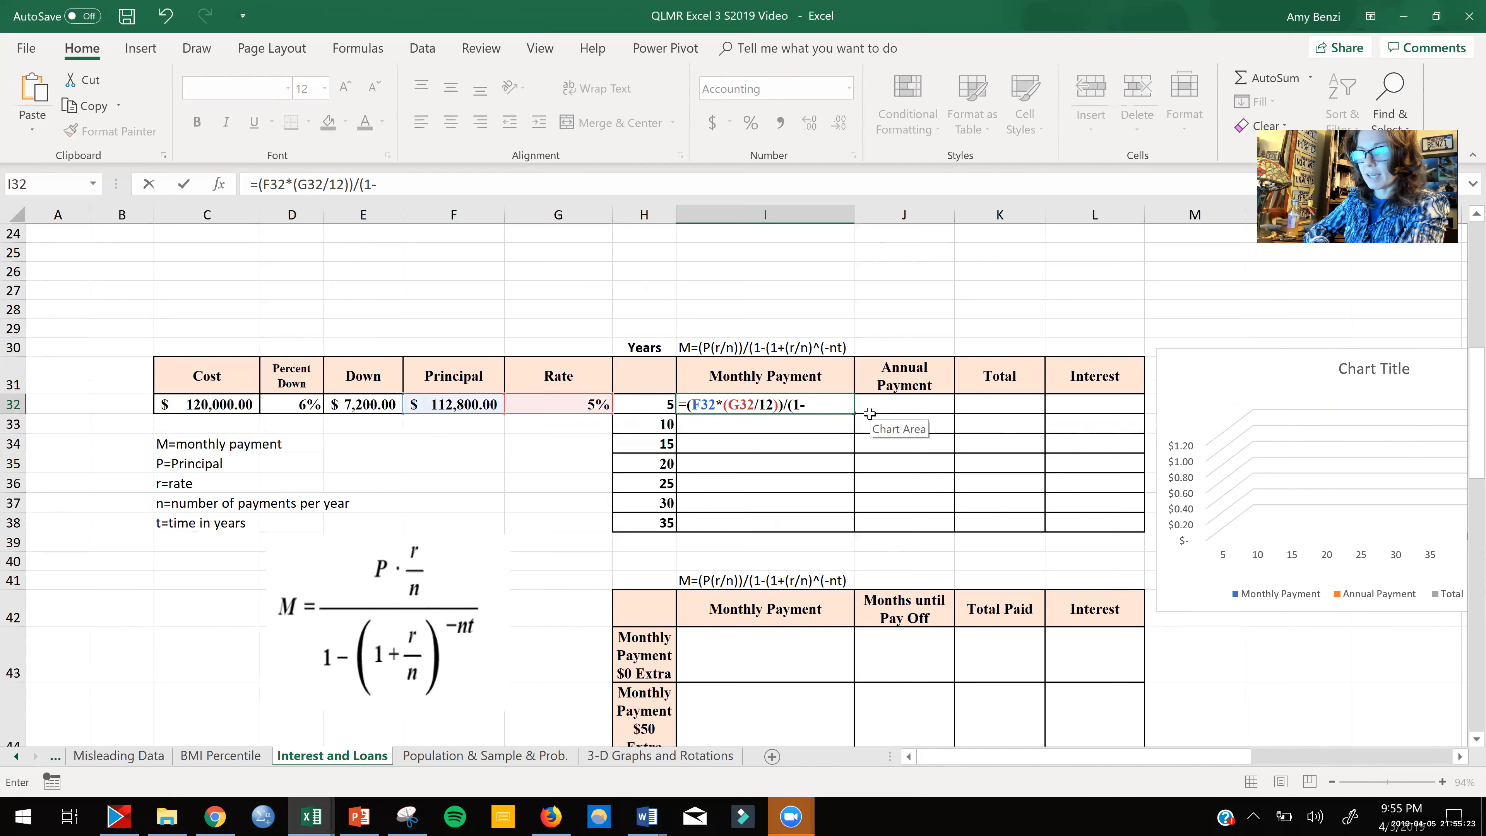
pyautogui.write('(1')
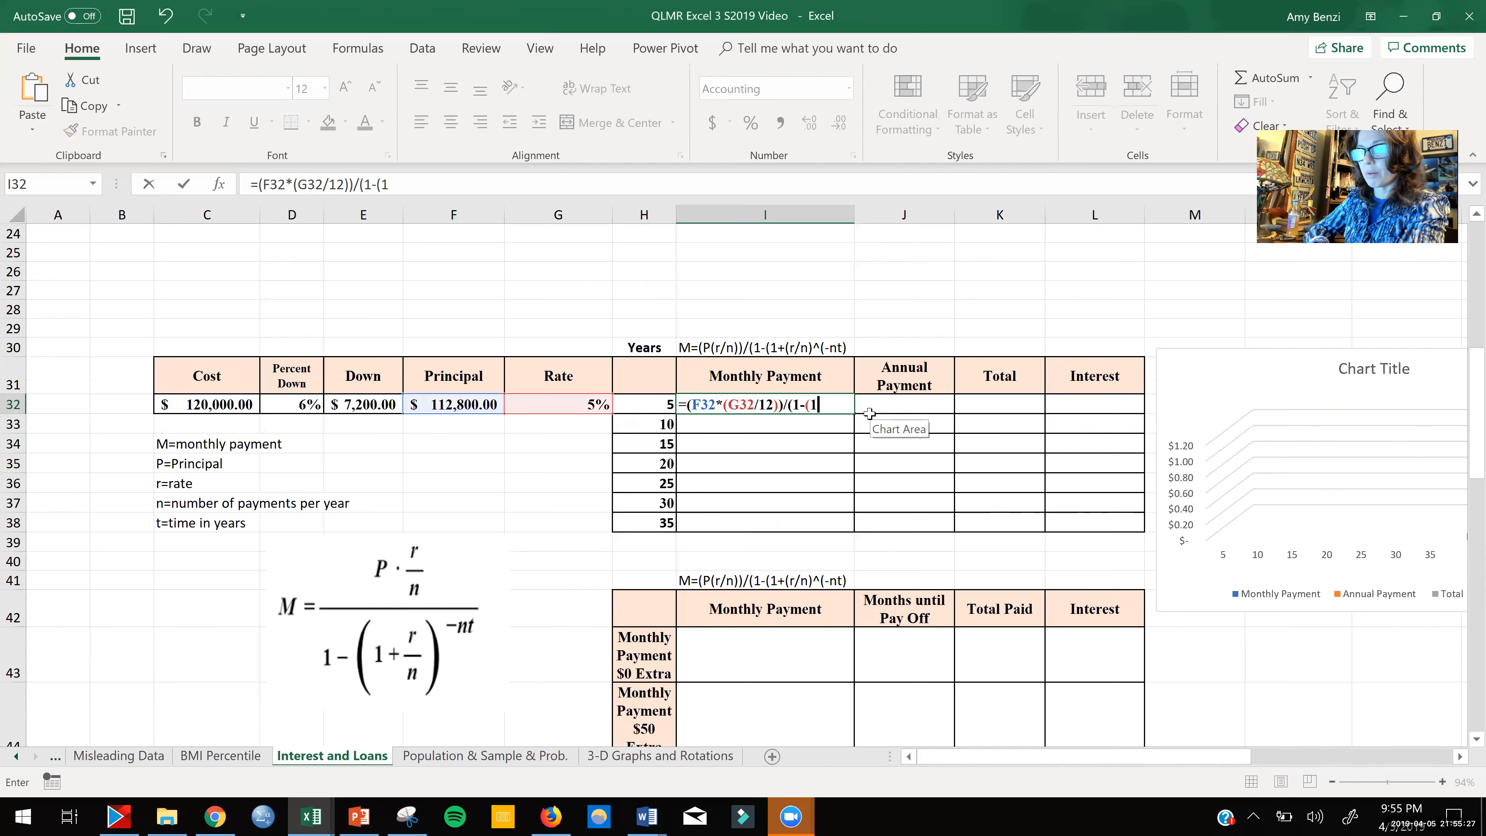
pyautogui.write('+')
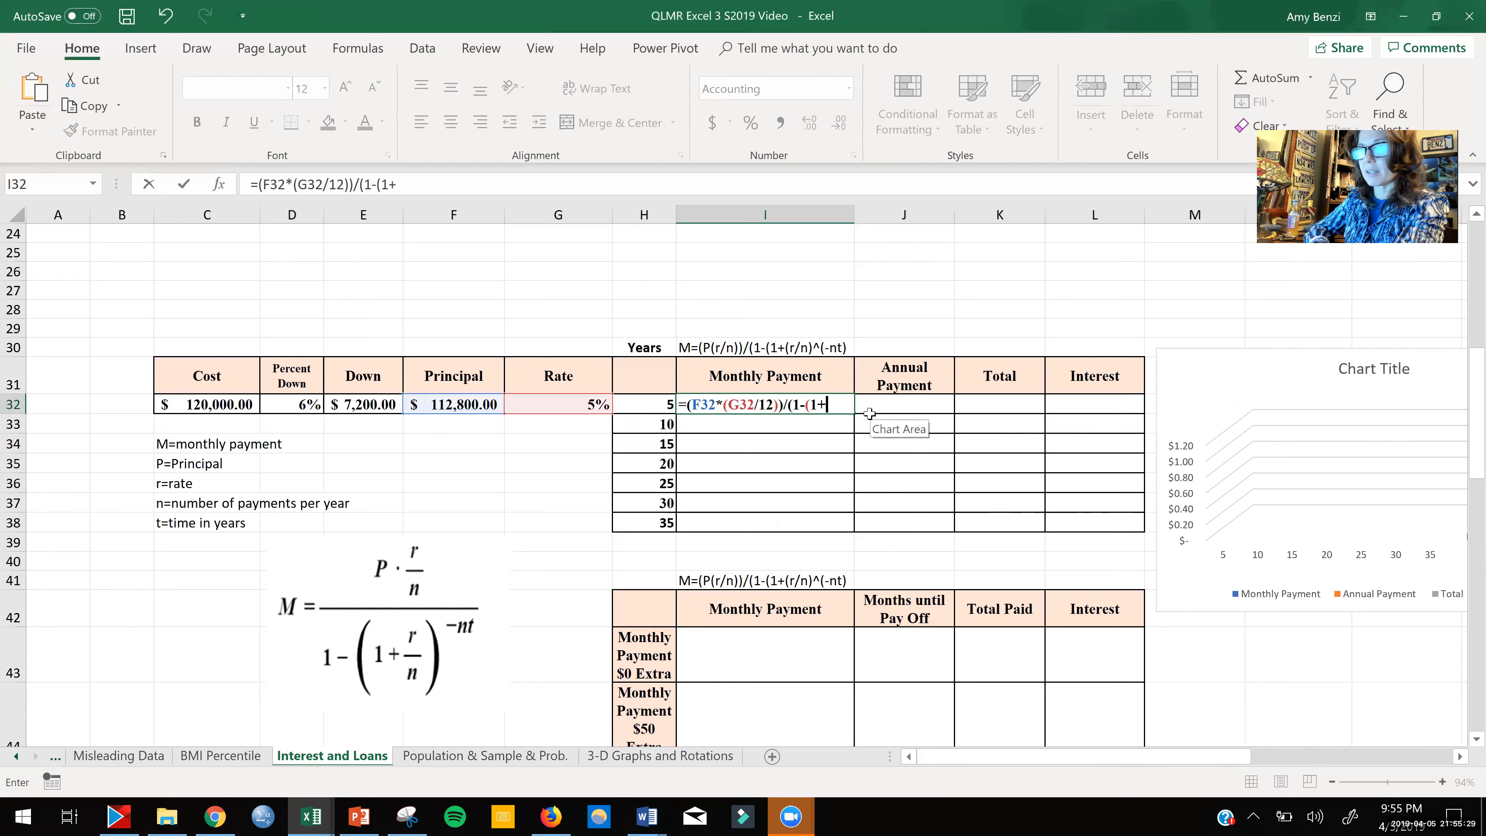
pyautogui.write('(')
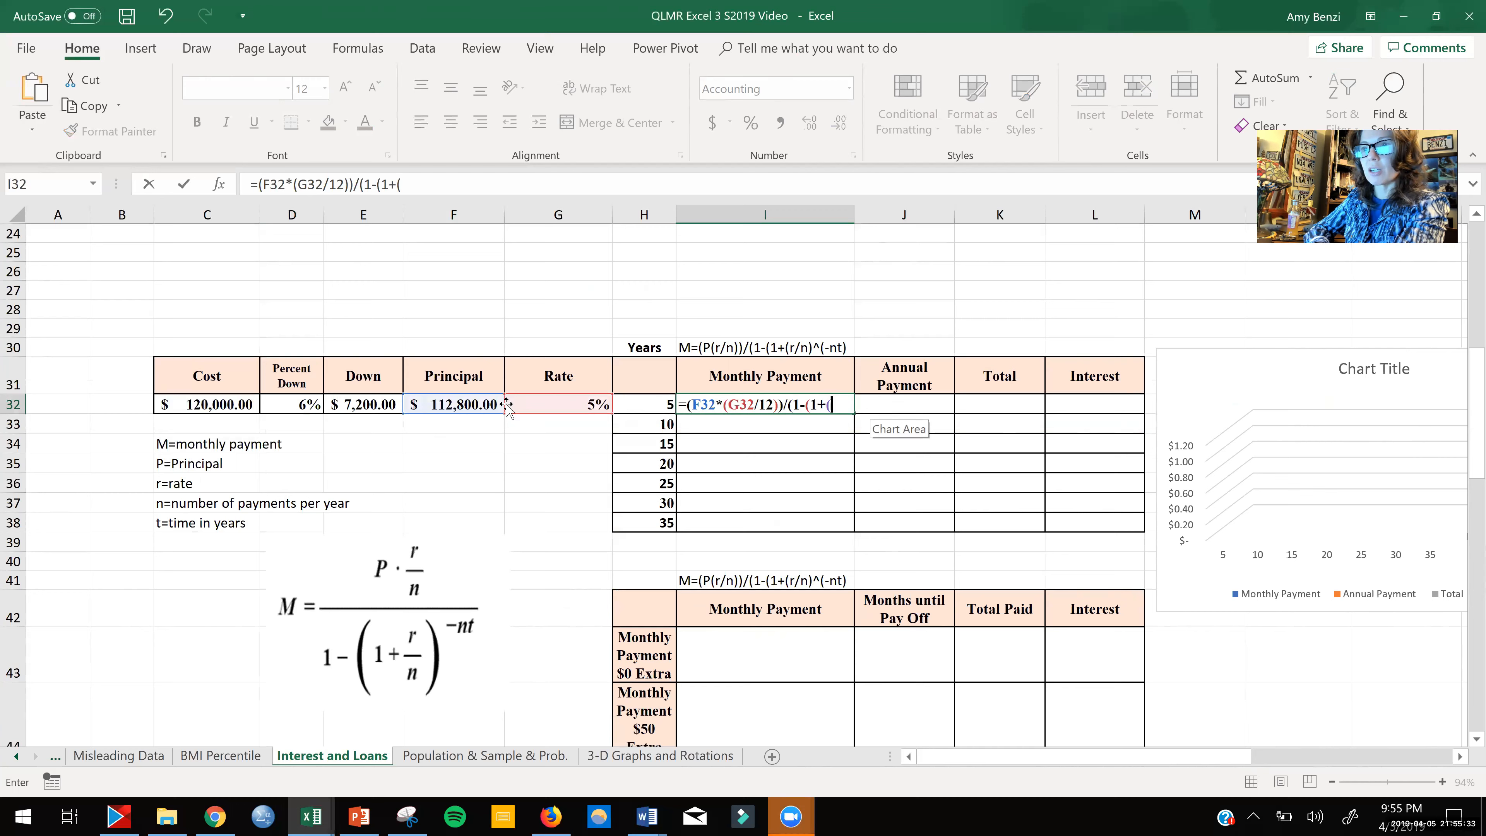
pyautogui.click(524, 404)
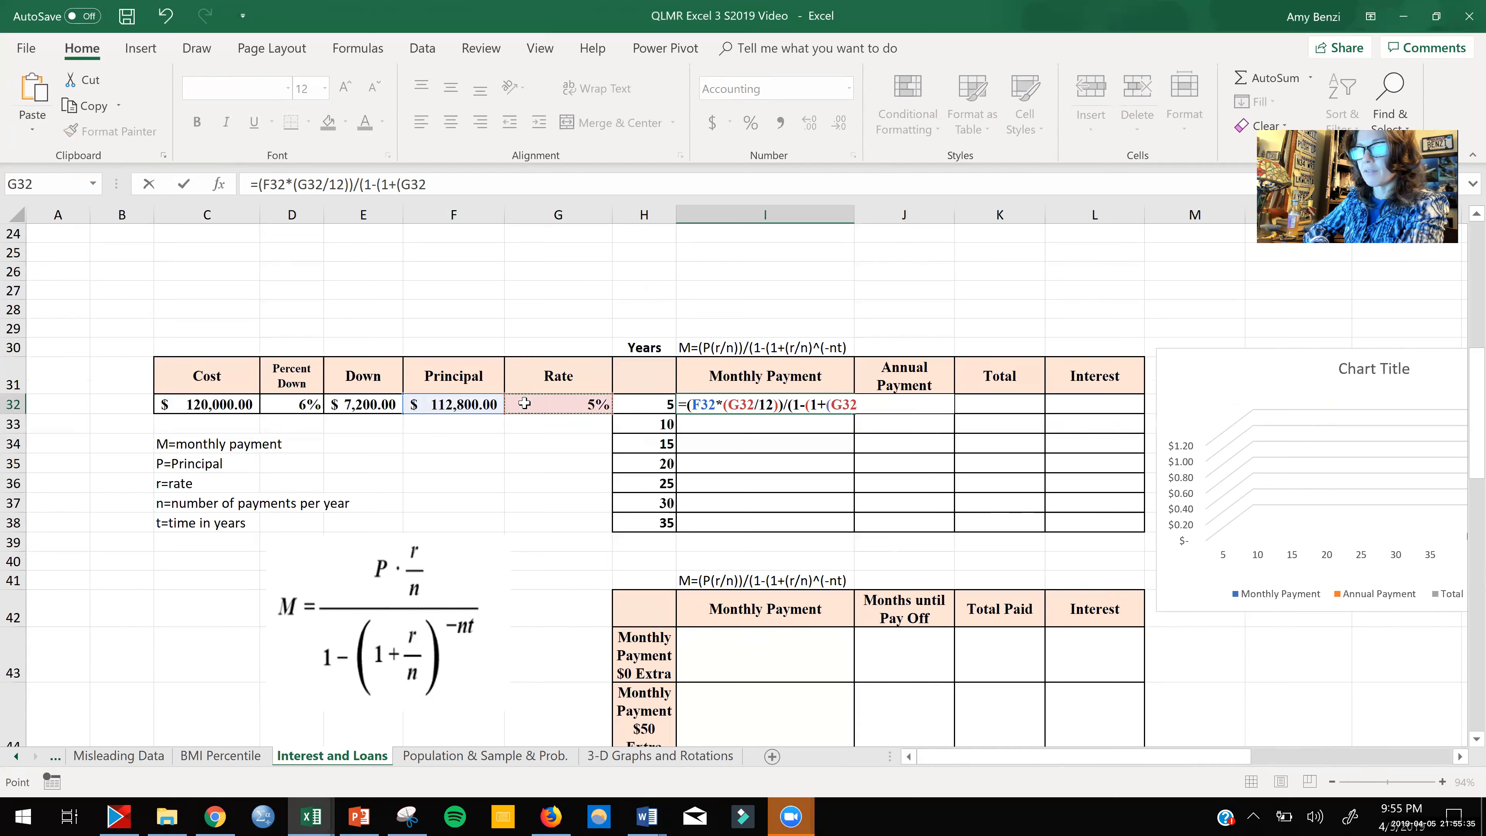
pyautogui.write('/12')
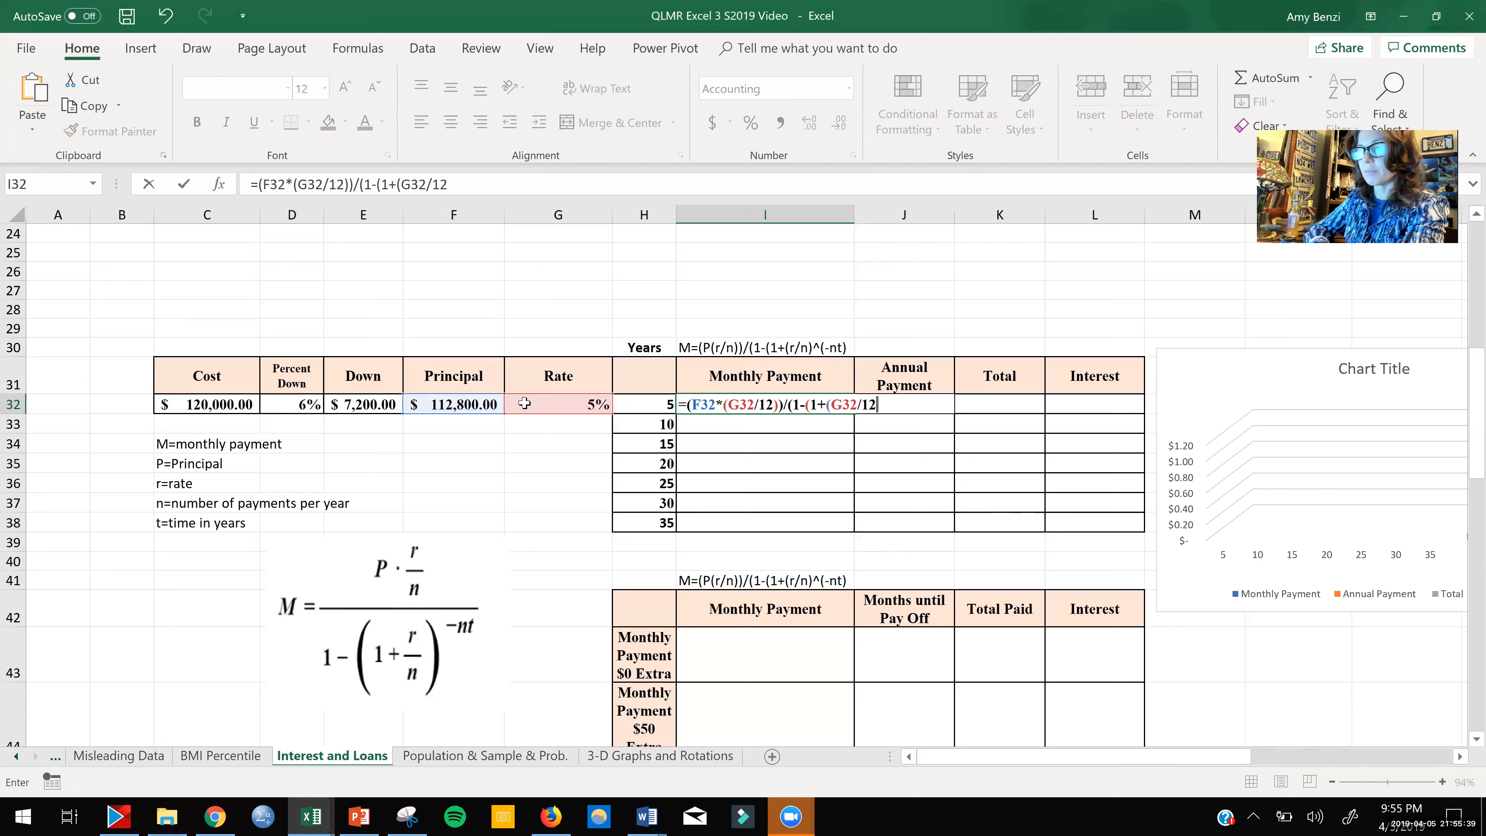
pyautogui.write(')')
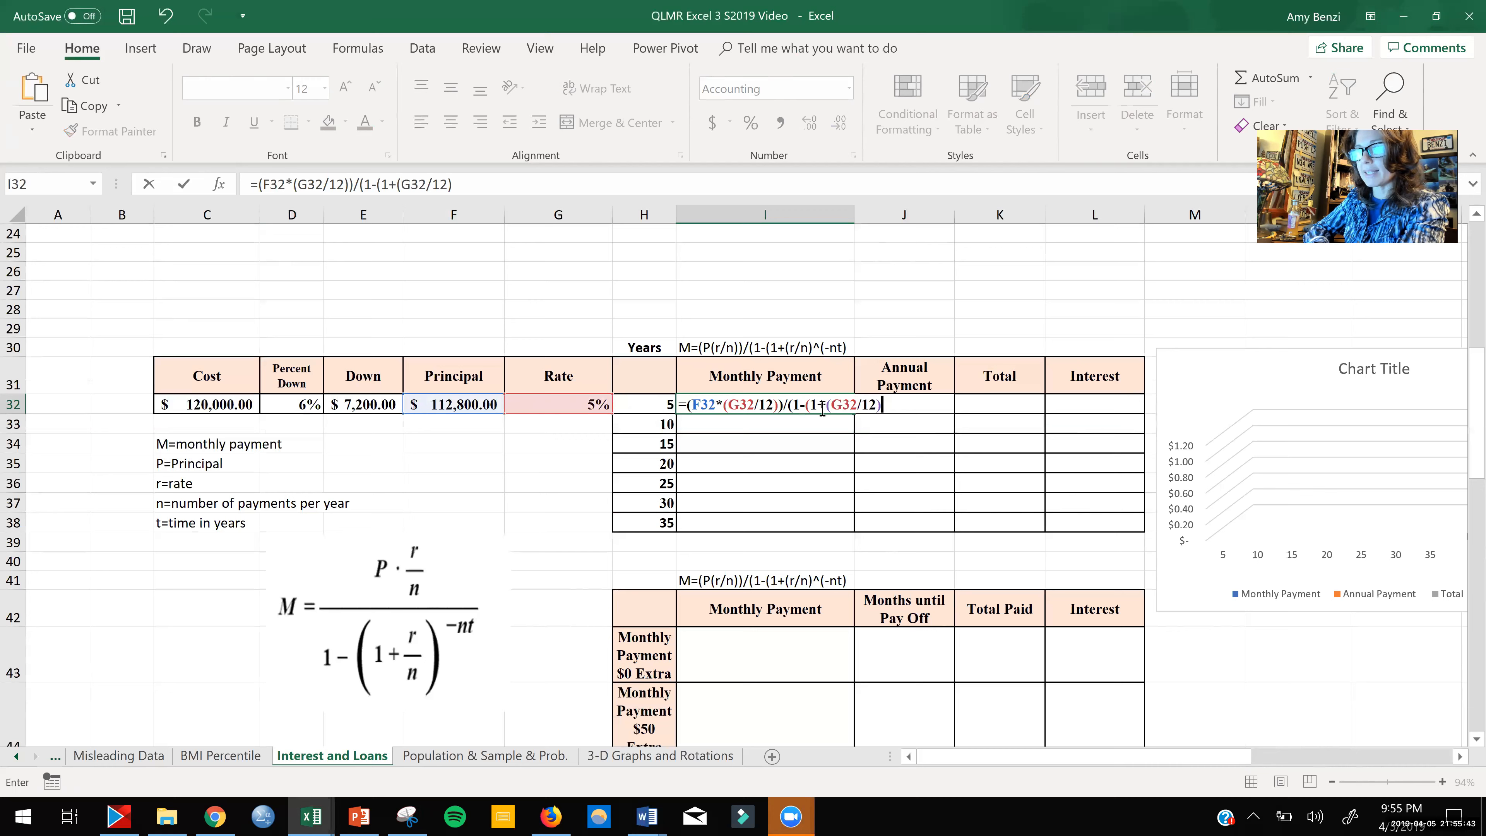
# Step: Add the start of the negative exponent to the I32 formula, ^((-1)*(, after the (1+(G32/12) term
pyautogui.moveTo(807, 404); pyautogui.dragTo(876, 406)
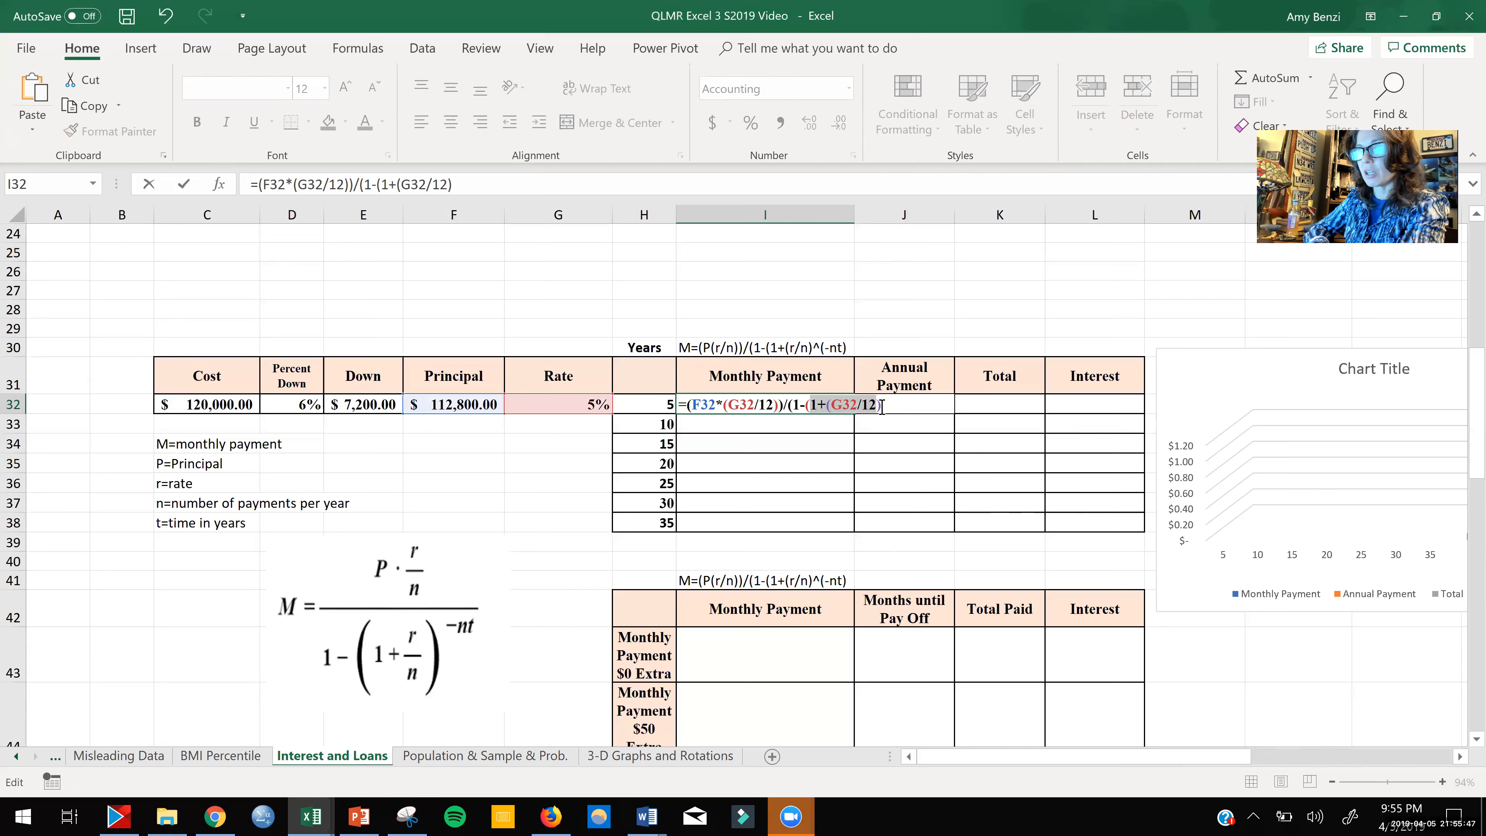
pyautogui.click(881, 406)
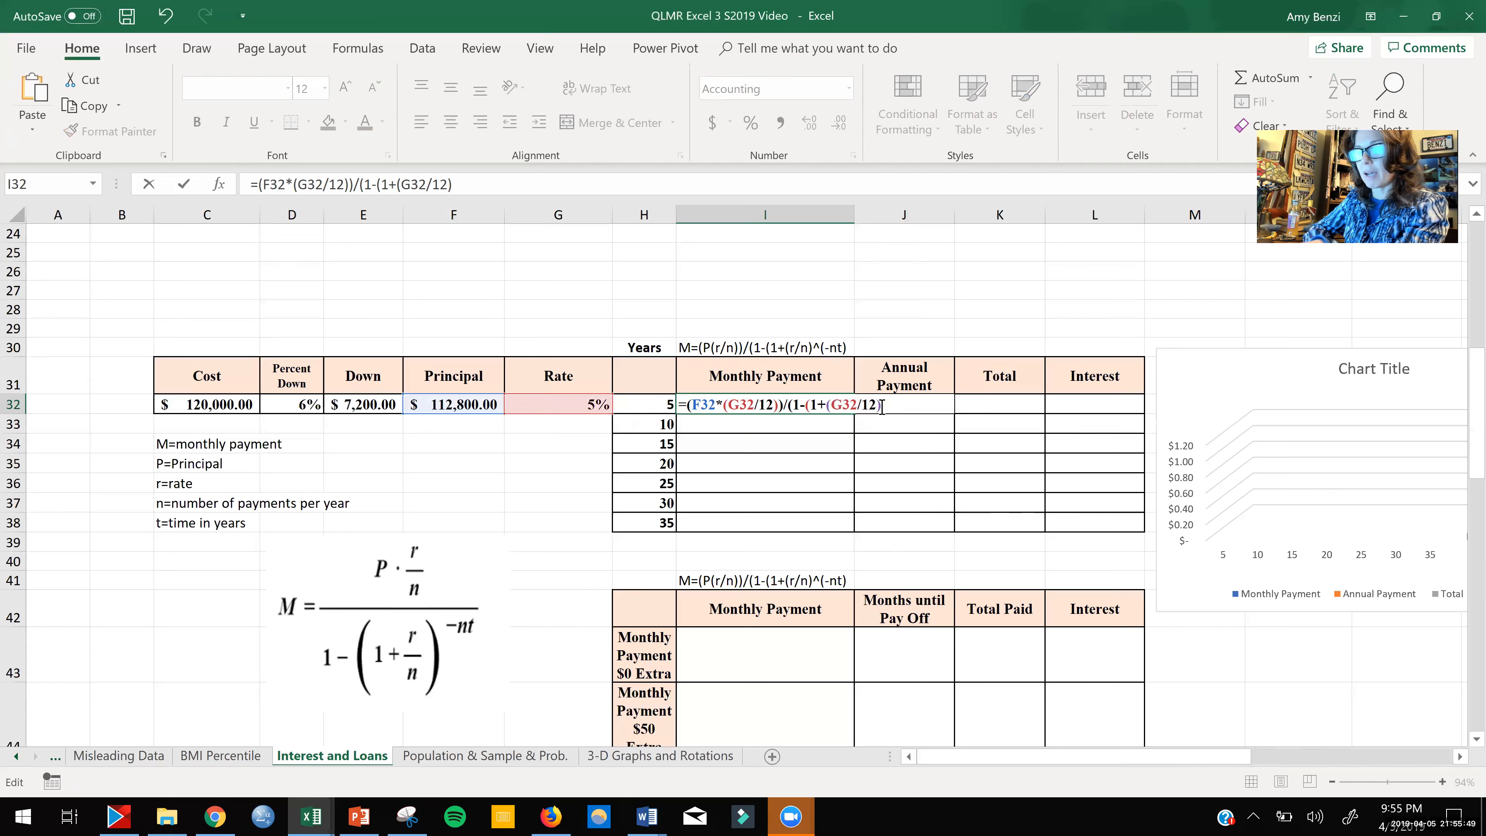
pyautogui.write('^')
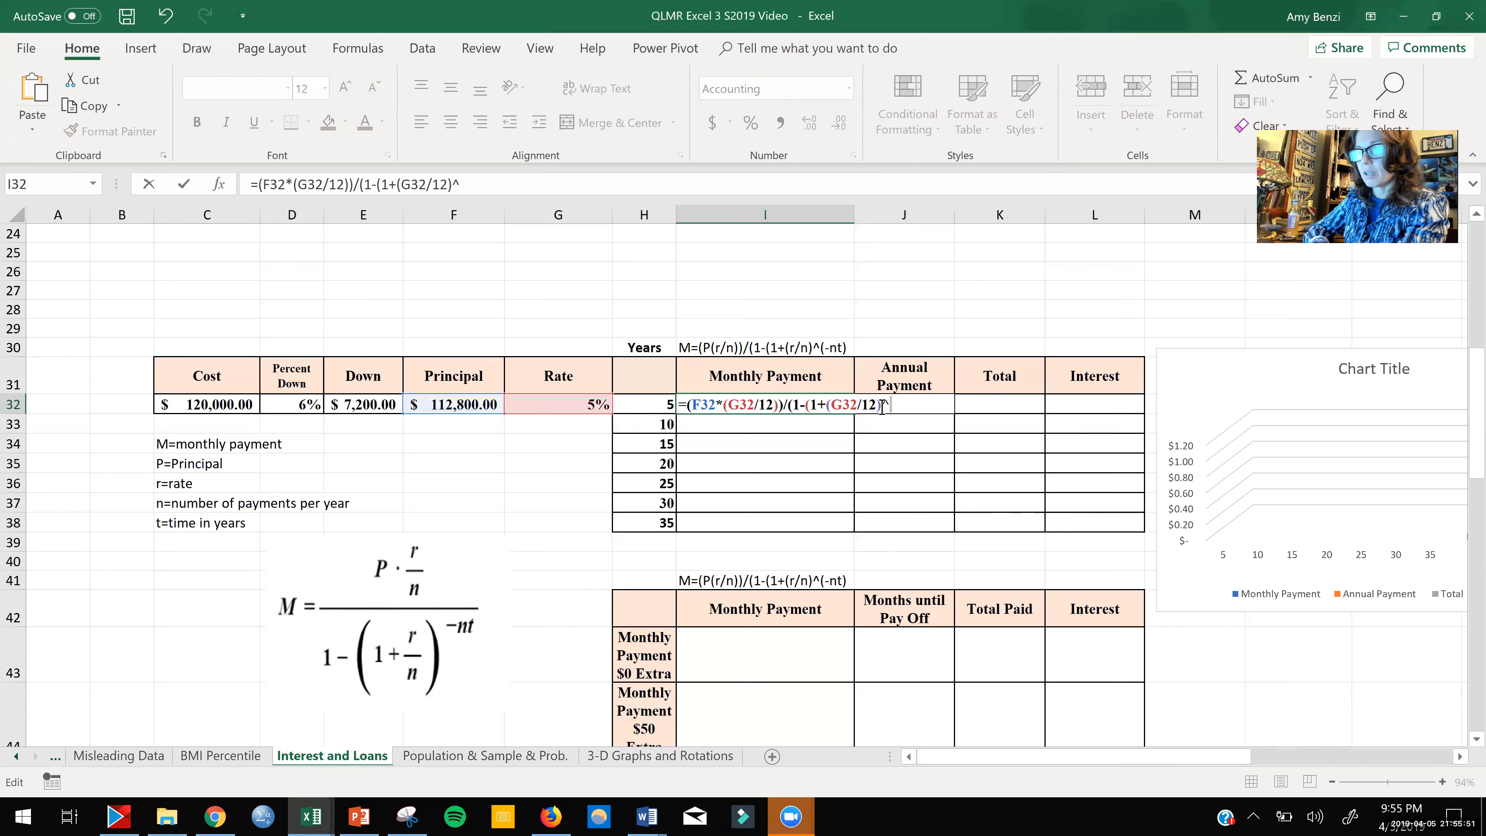
pyautogui.write('(')
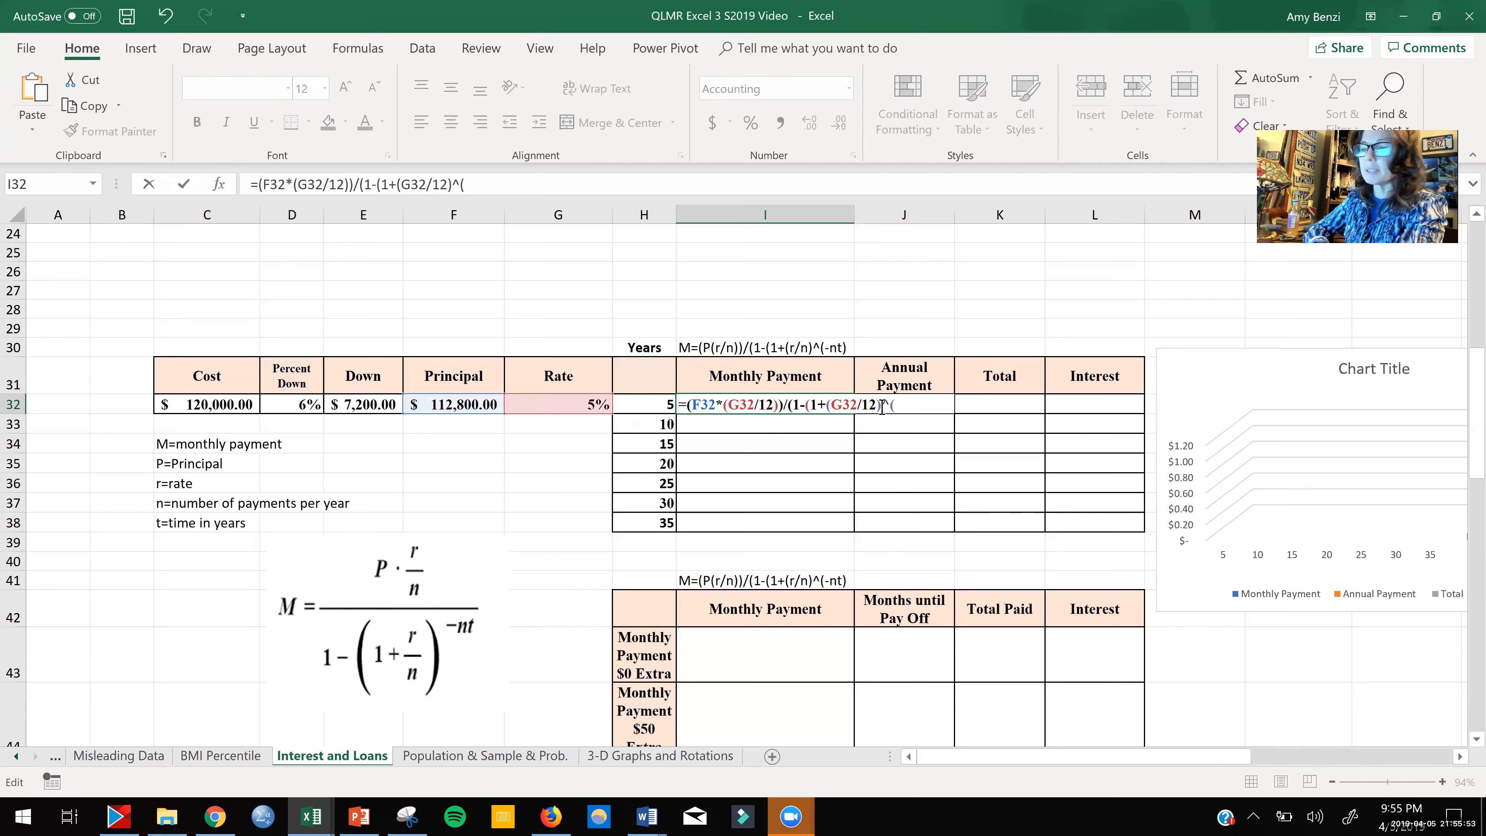
pyautogui.write('-1')
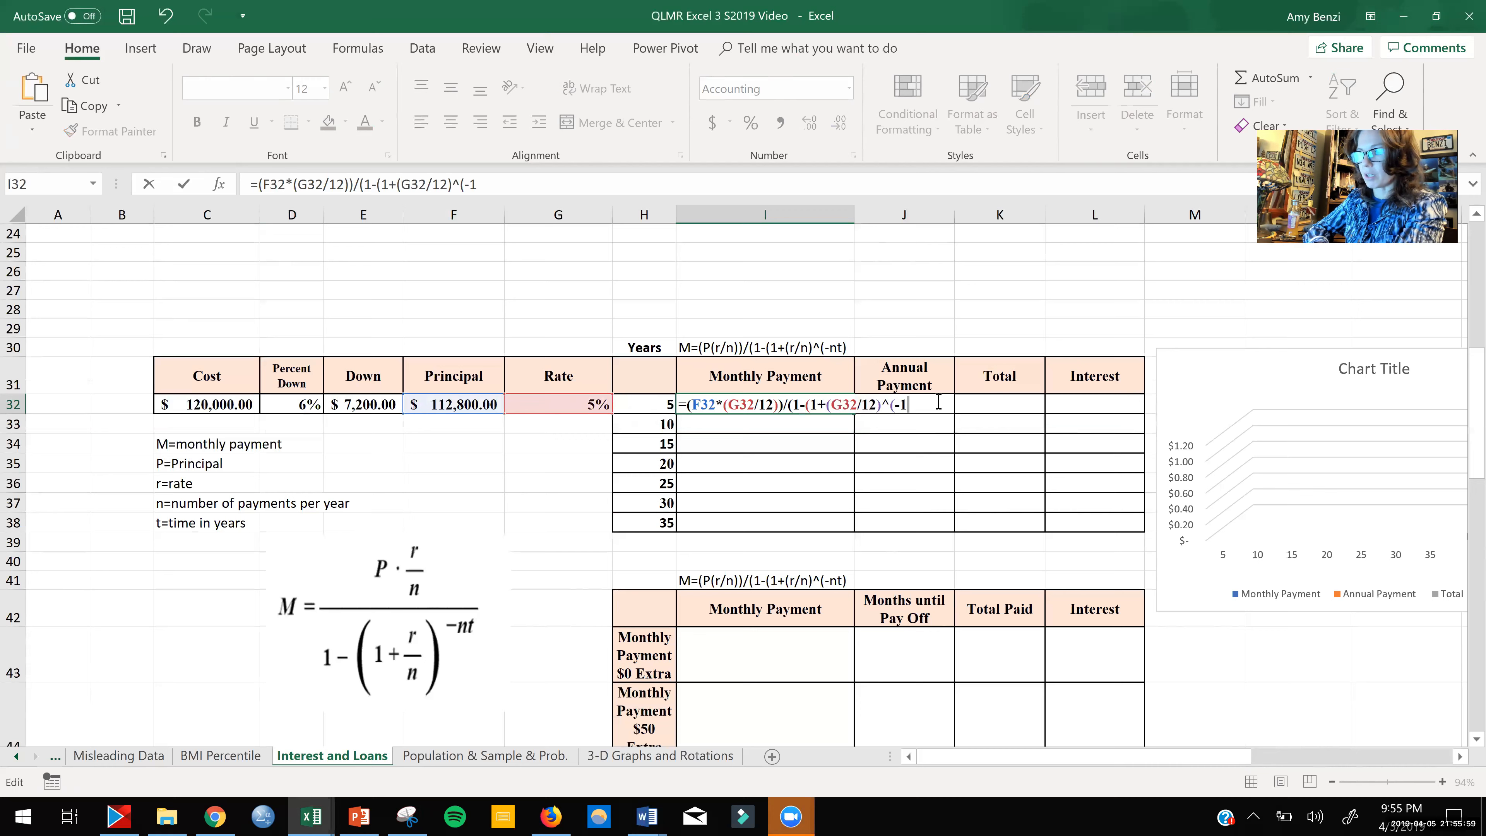
pyautogui.press('Left')
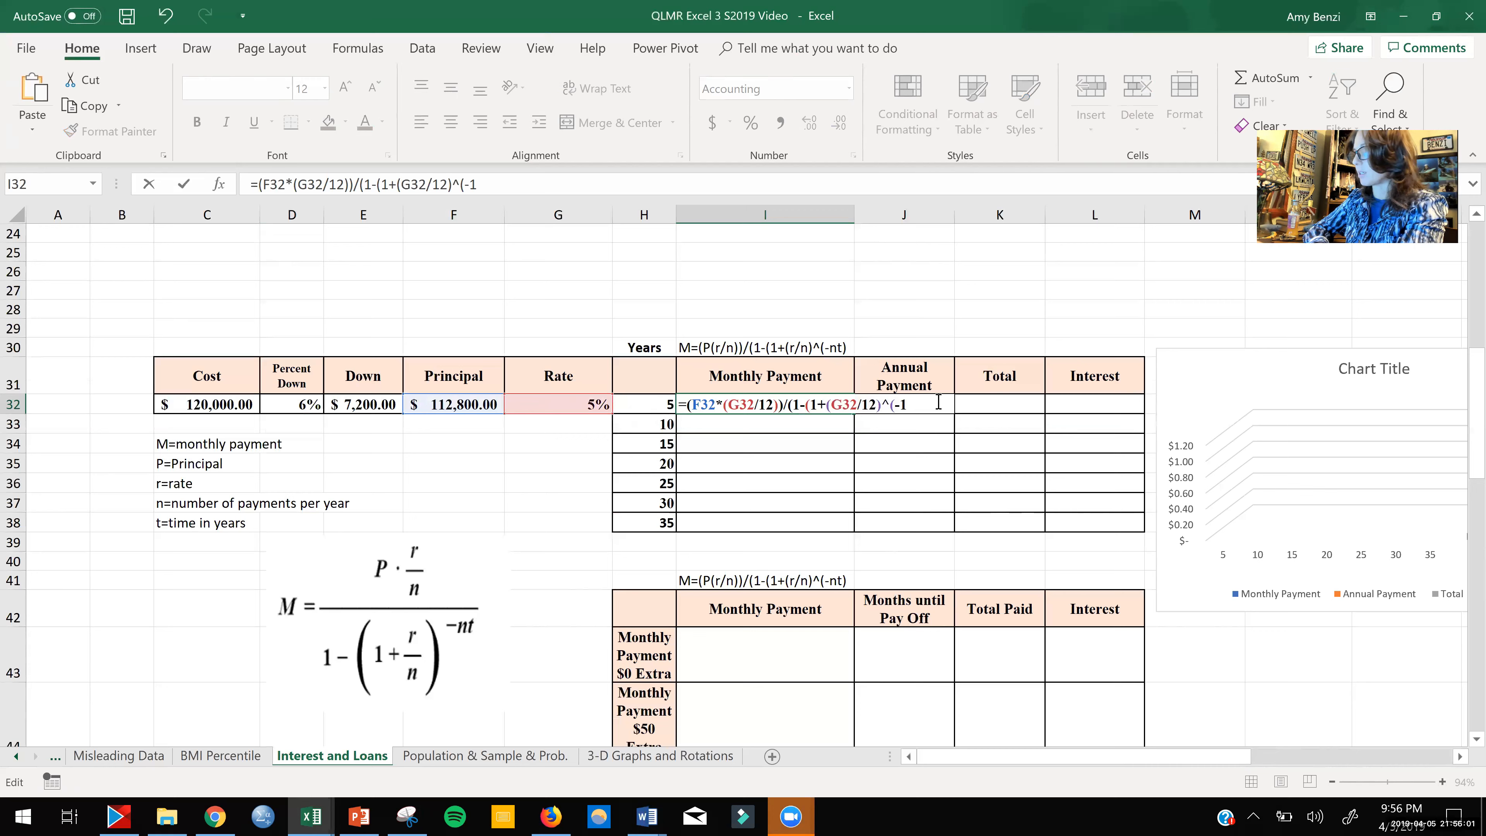
pyautogui.write('(')
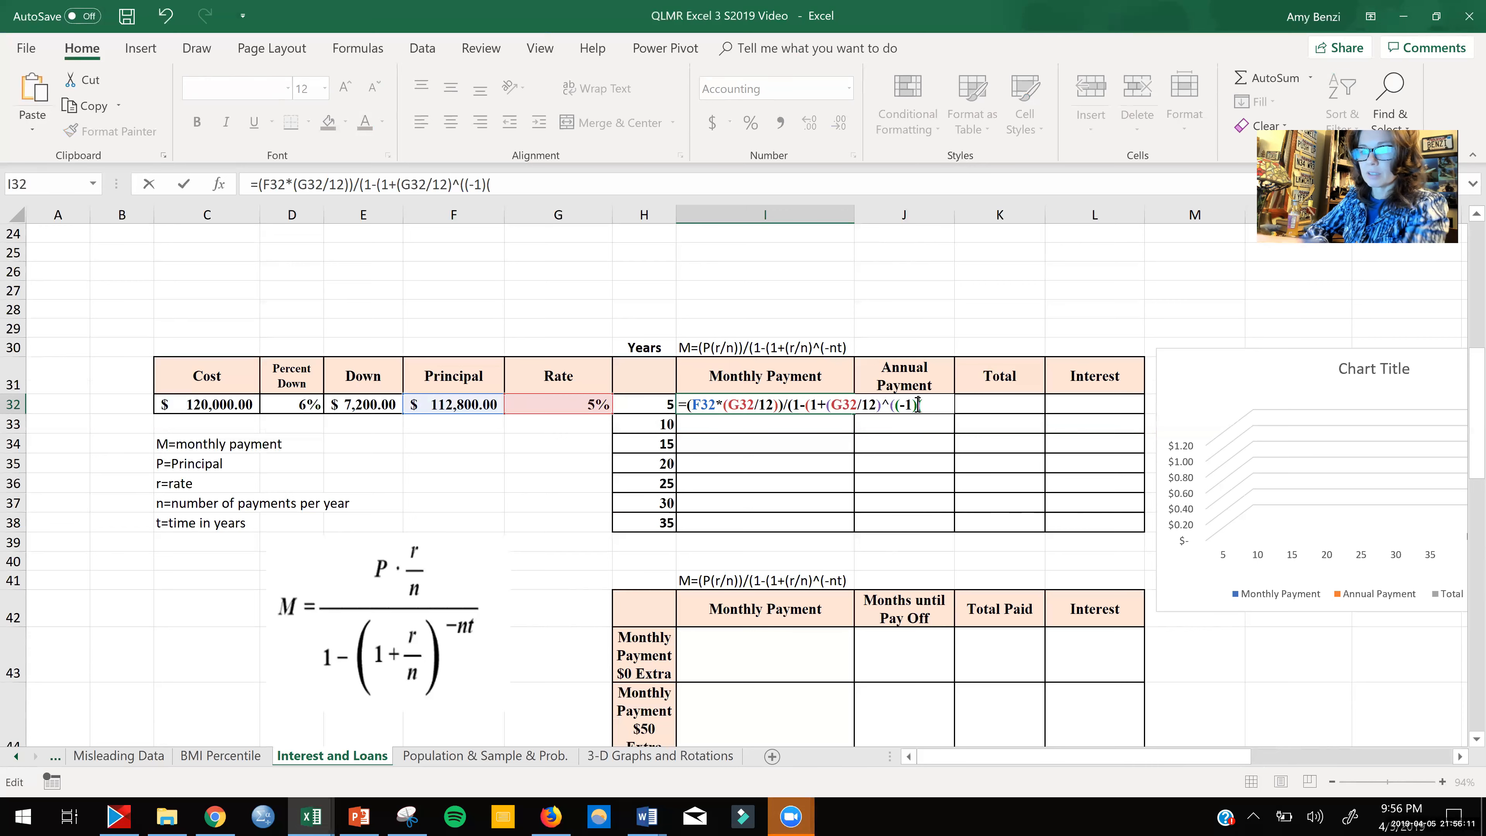
pyautogui.press('BackSpace')
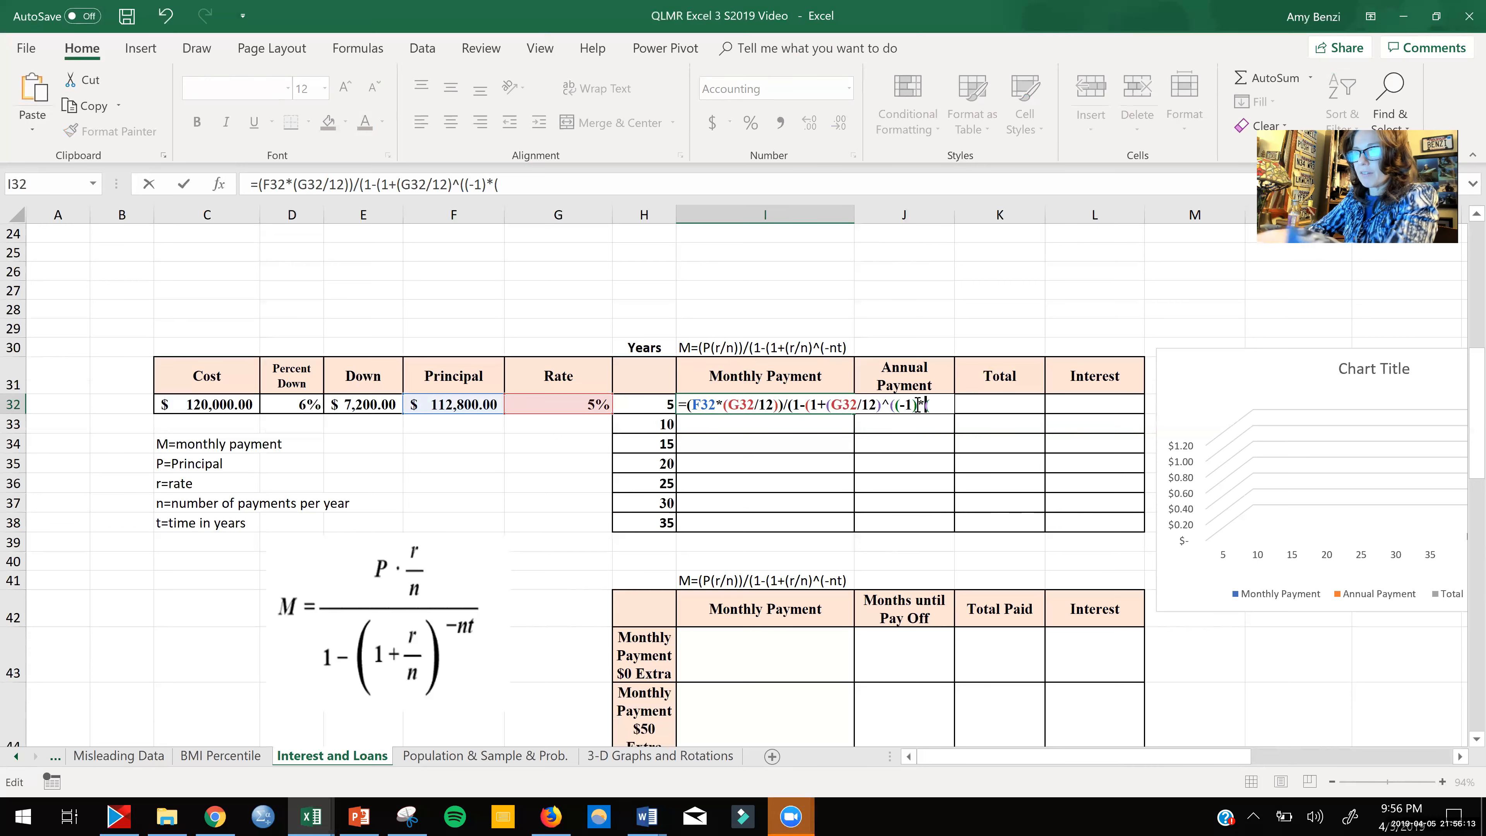
pyautogui.write('*(')
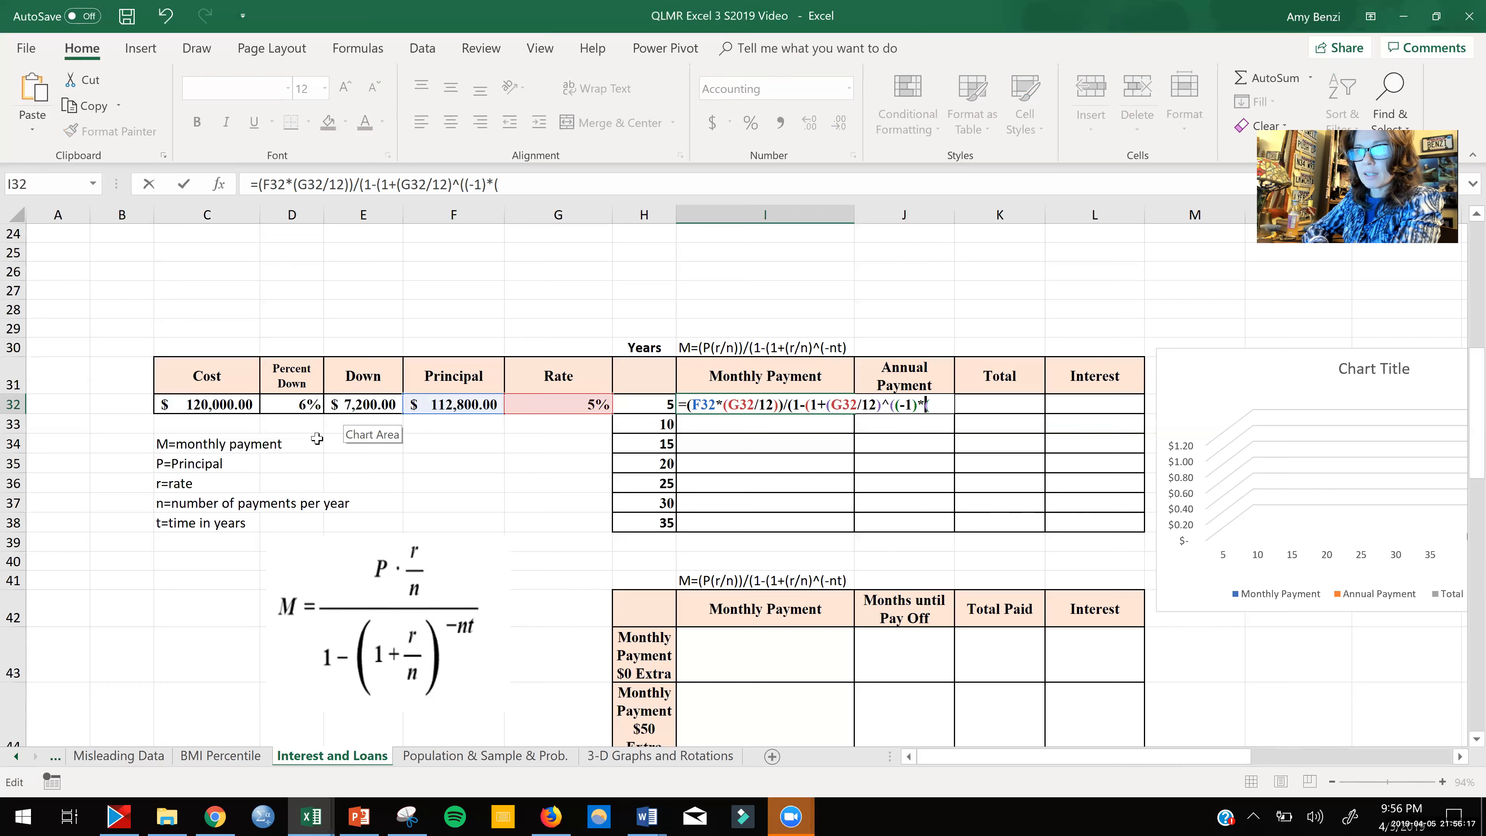
# Step: Complete the exponent in the I32 formula with 12 payments per year times the years in H32, (12*H32)
pyautogui.press('BackSpace')
pyautogui.write('12(')
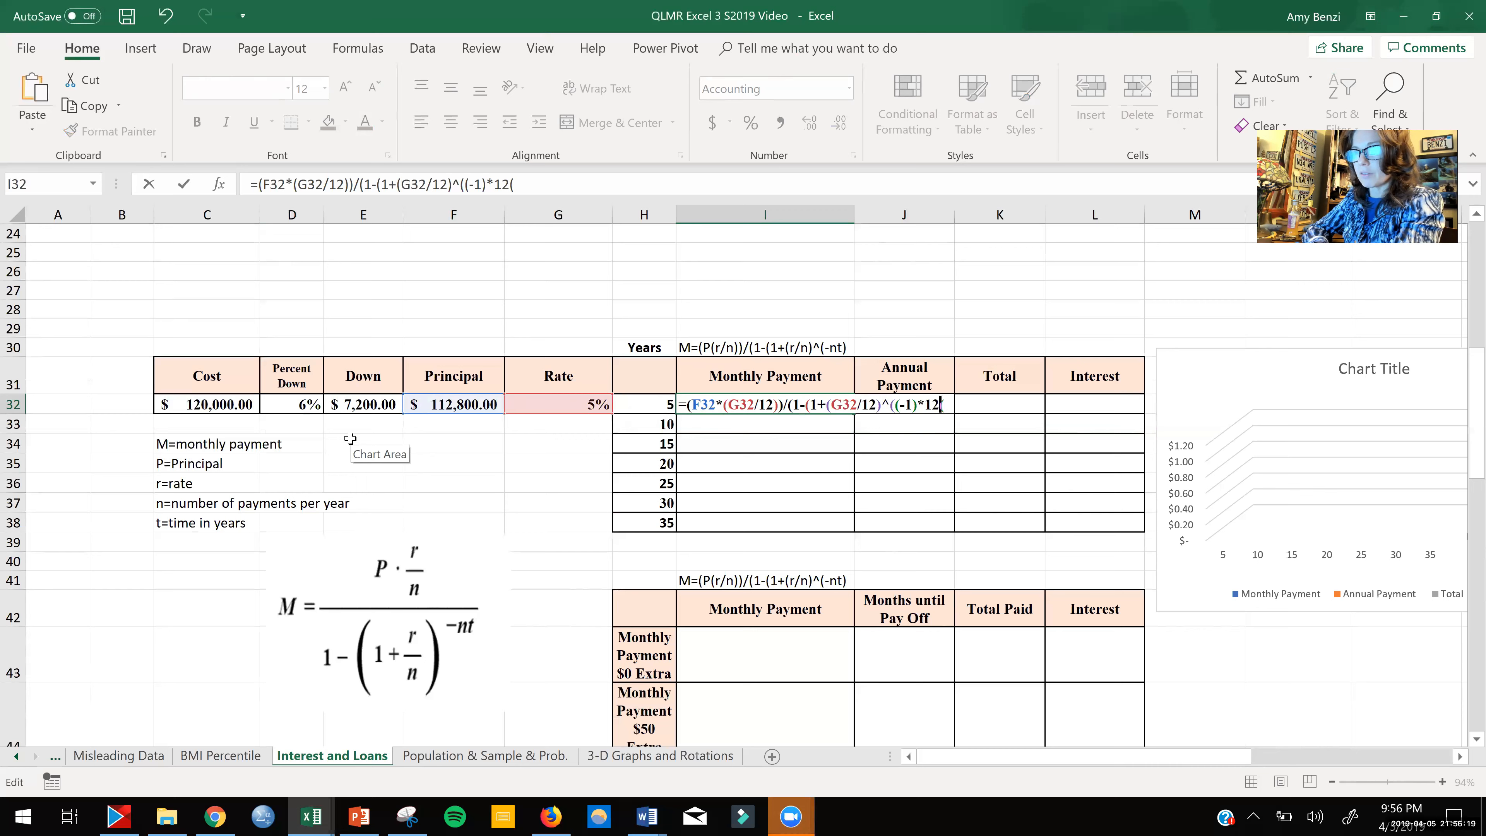
pyautogui.press('Left')
pyautogui.press('BackSpace')
pyautogui.press('BackSpace')
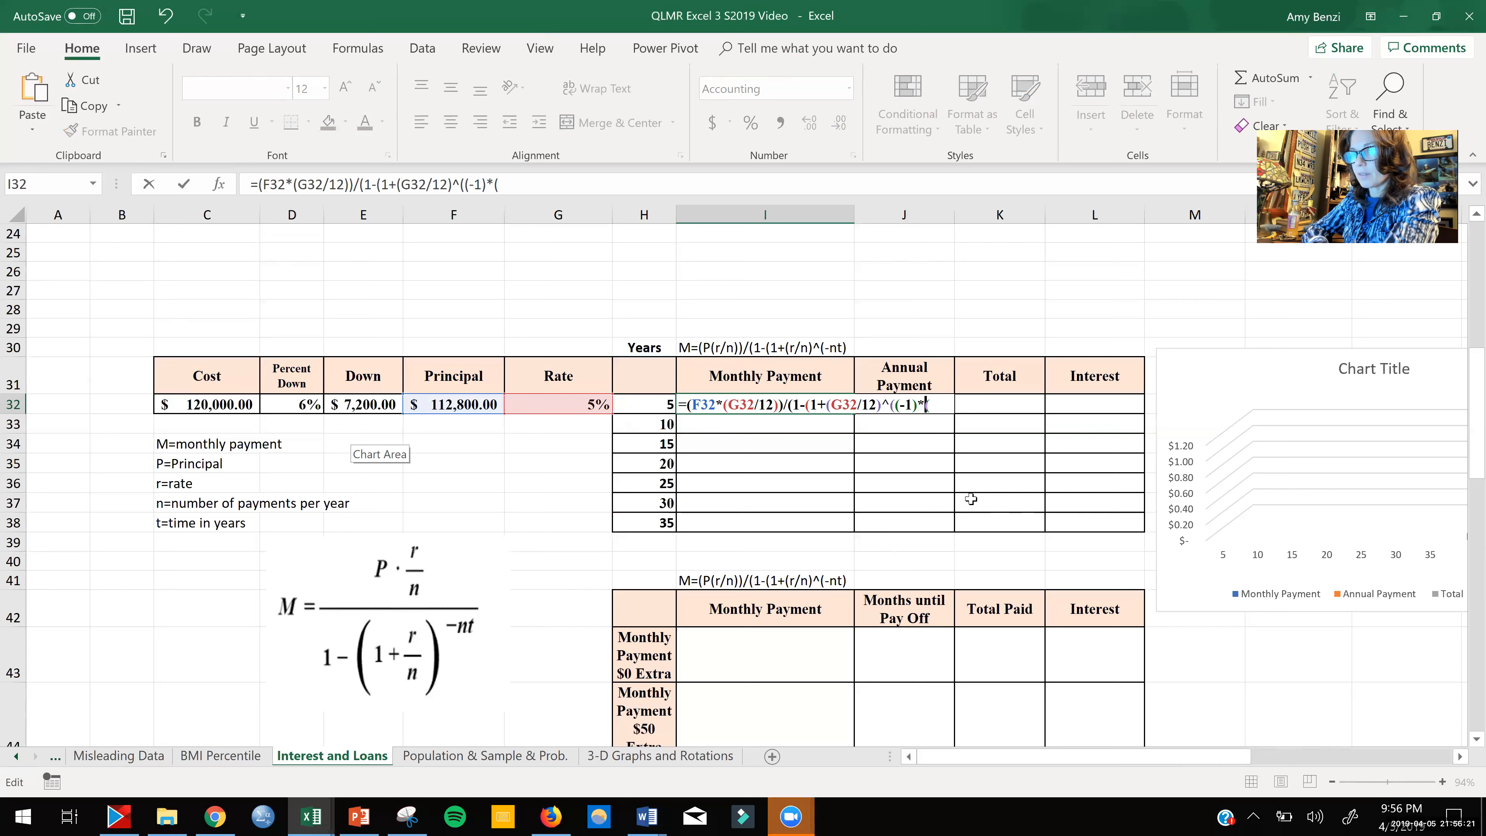
pyautogui.press('Right')
pyautogui.write('12')
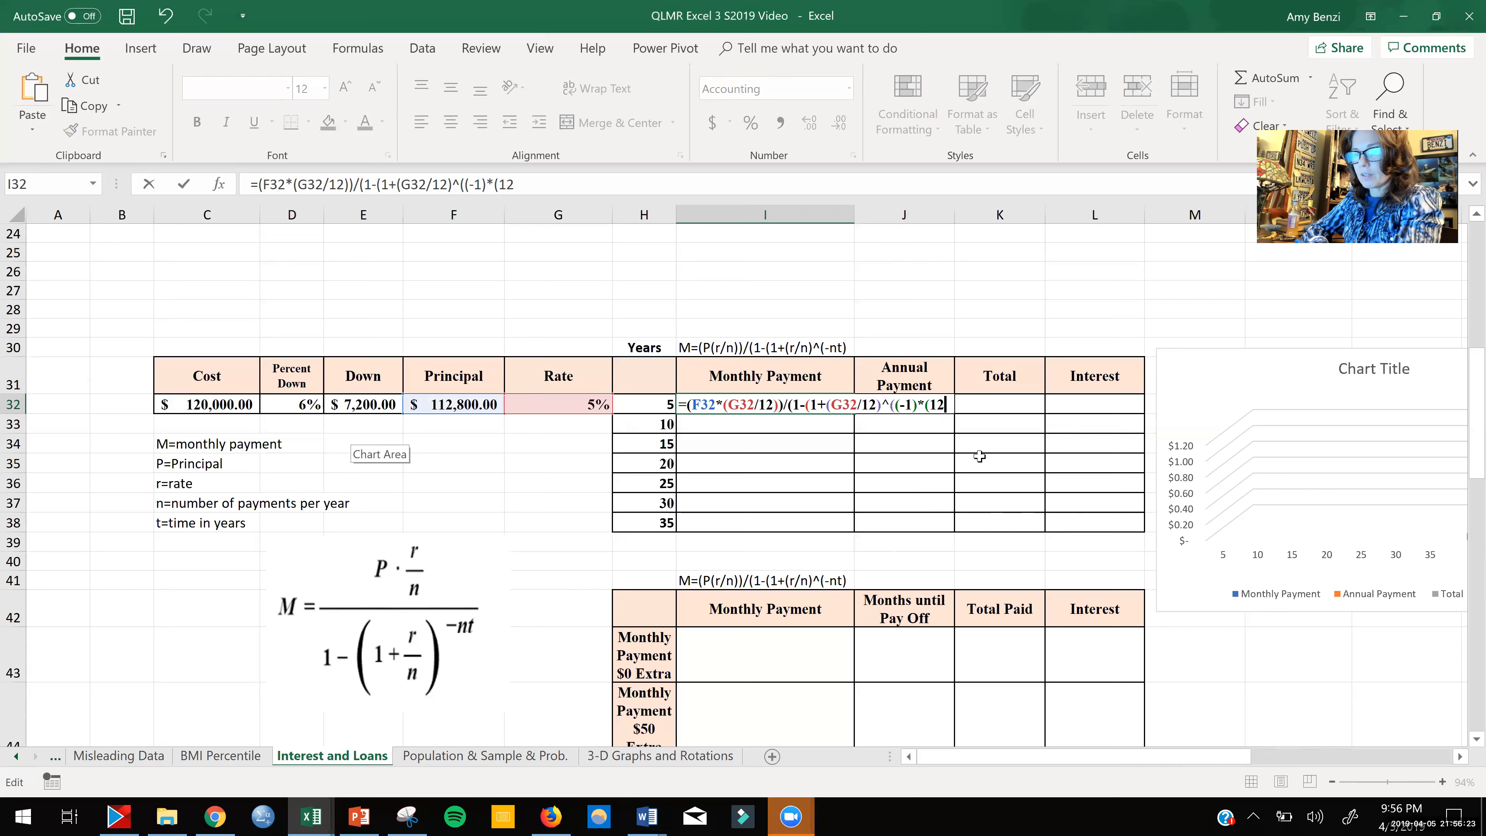
pyautogui.write('*')
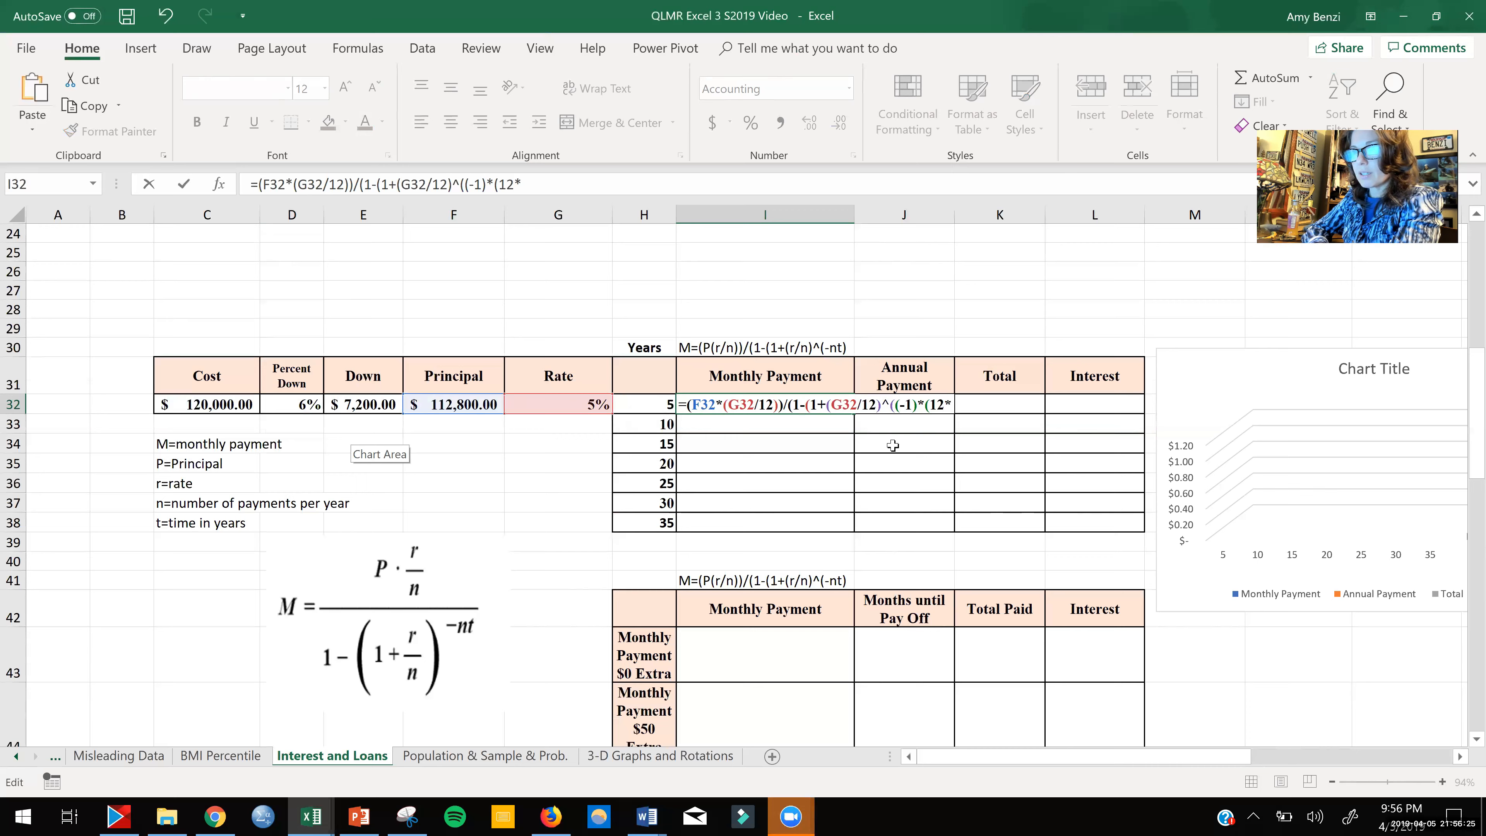
pyautogui.click(651, 405)
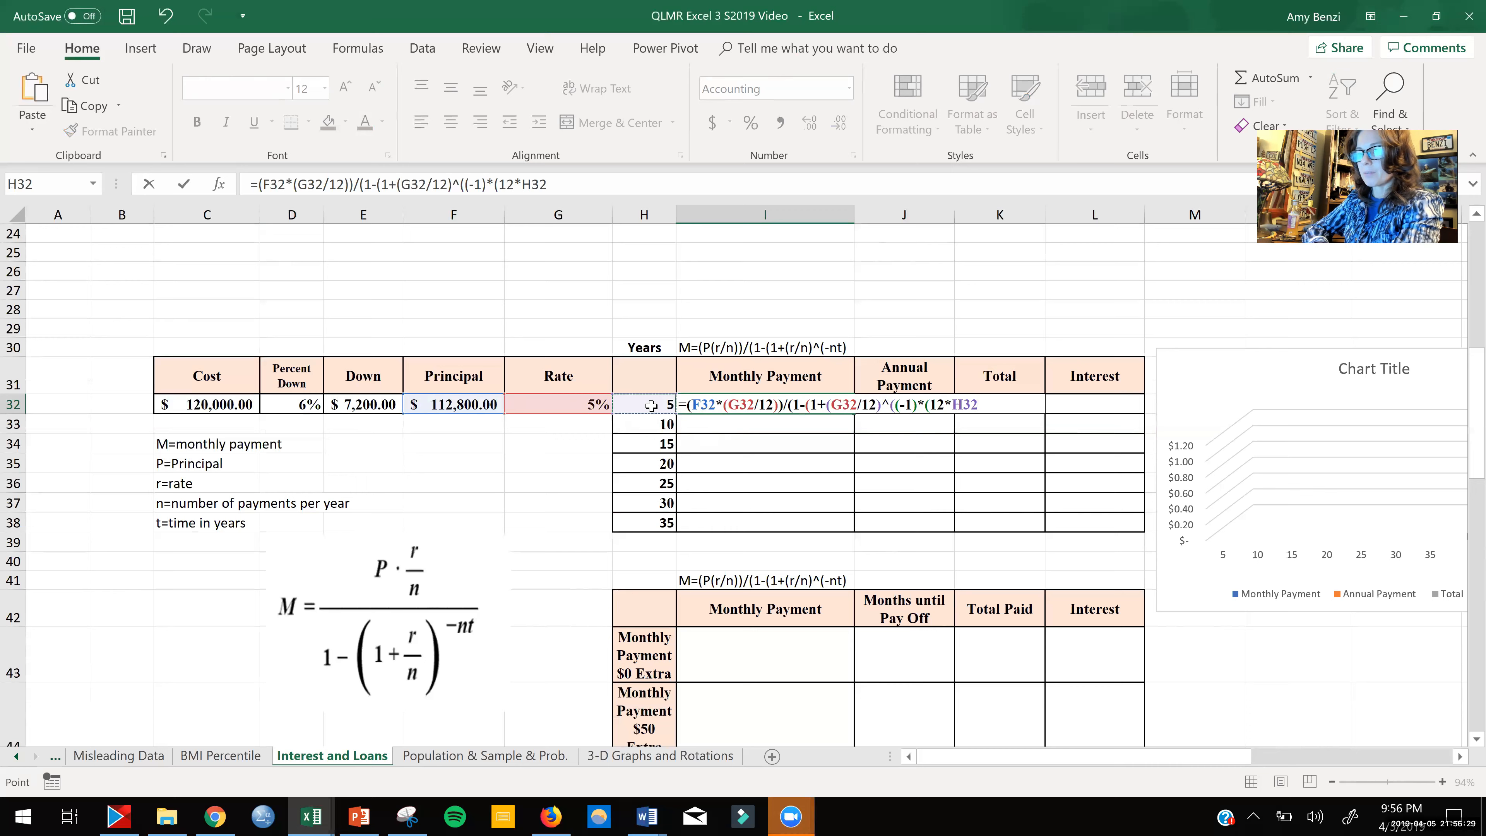
pyautogui.write(')')
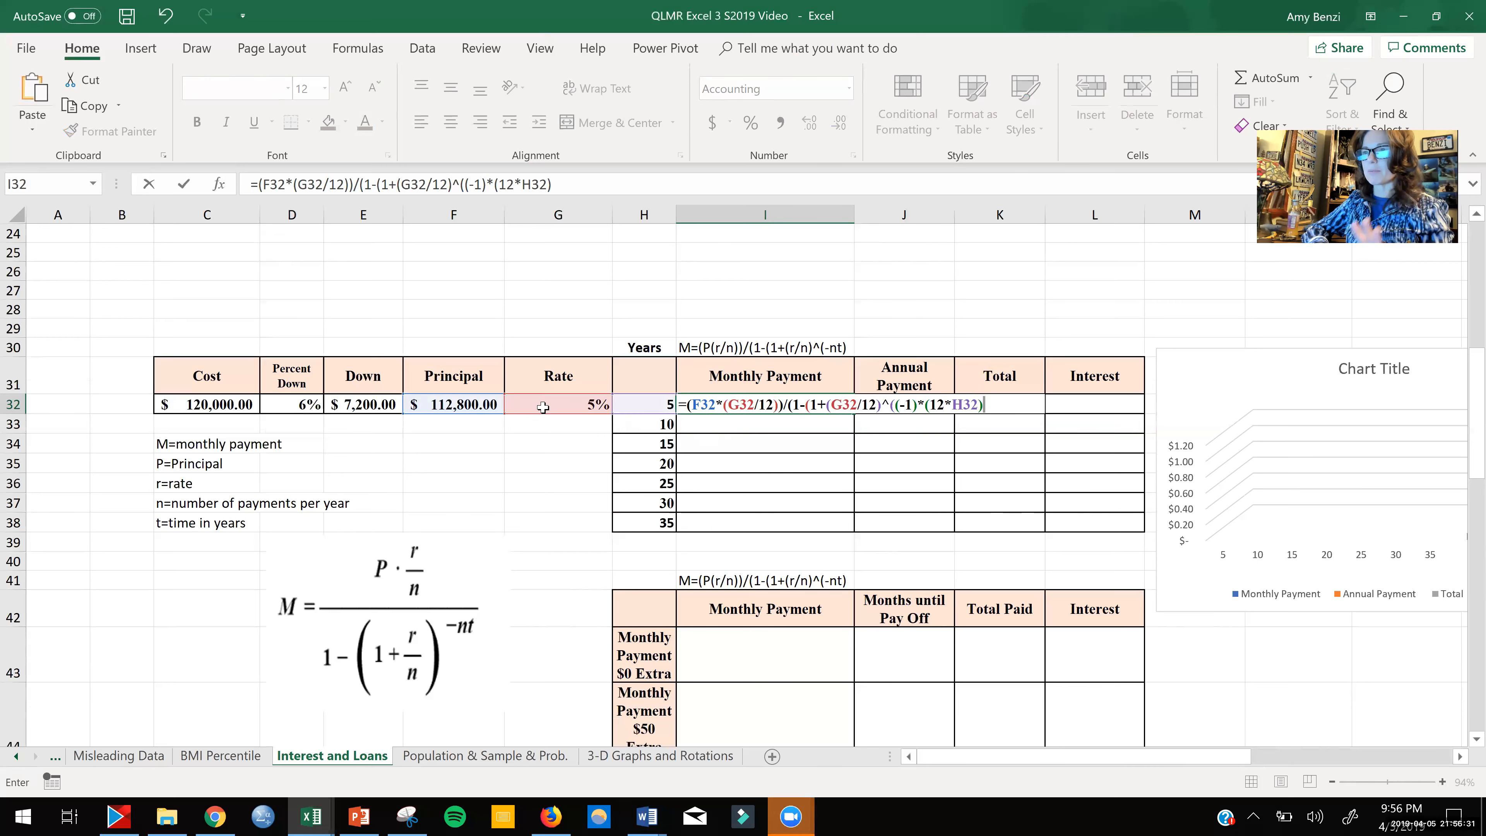
# Step: Make the principal and rate references in the I32 formula's numerator absolute, as $F$32 and $G$32
pyautogui.click(692, 404)
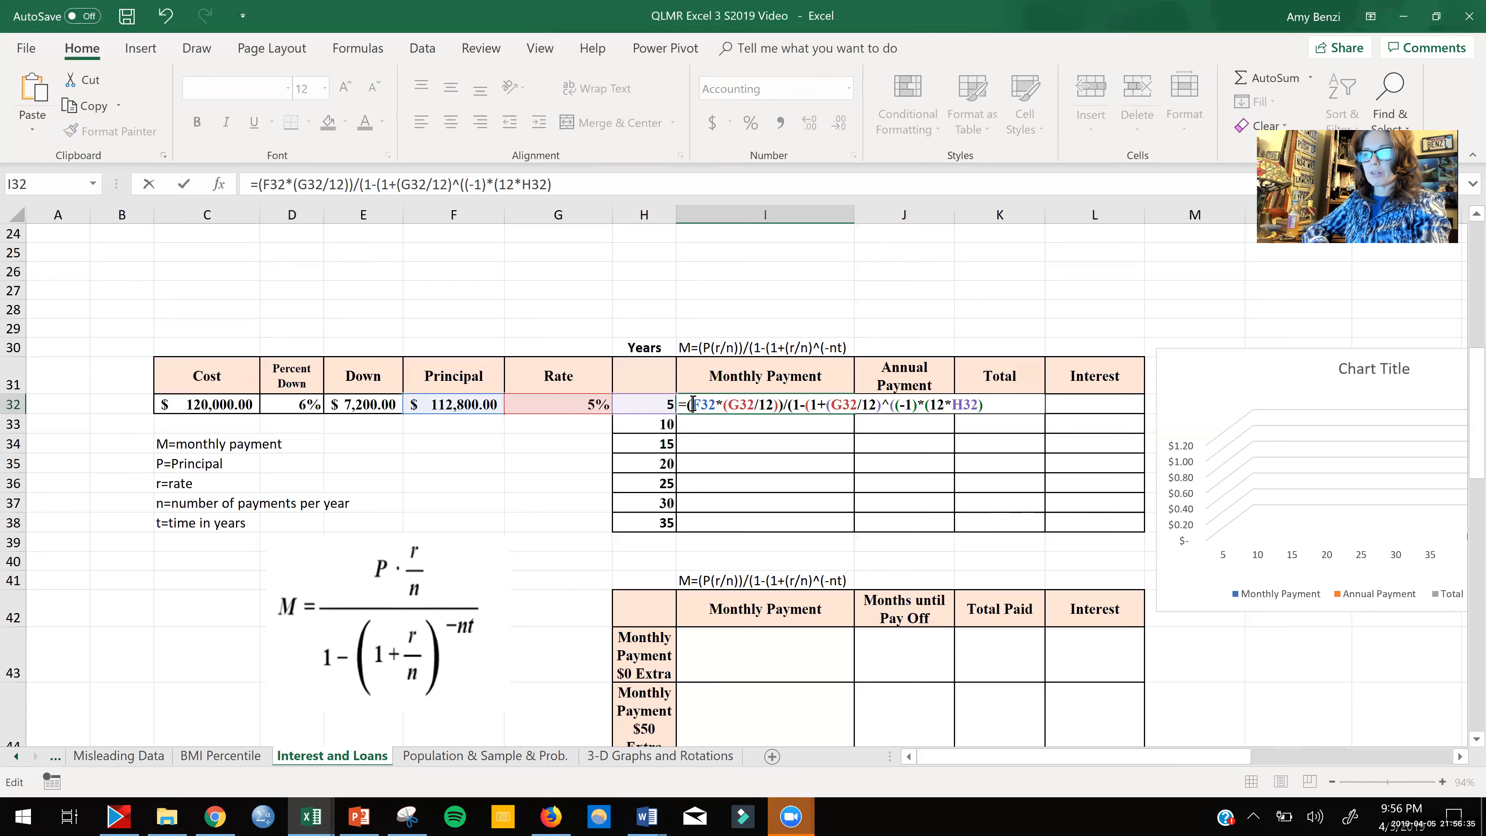
pyautogui.write('$')
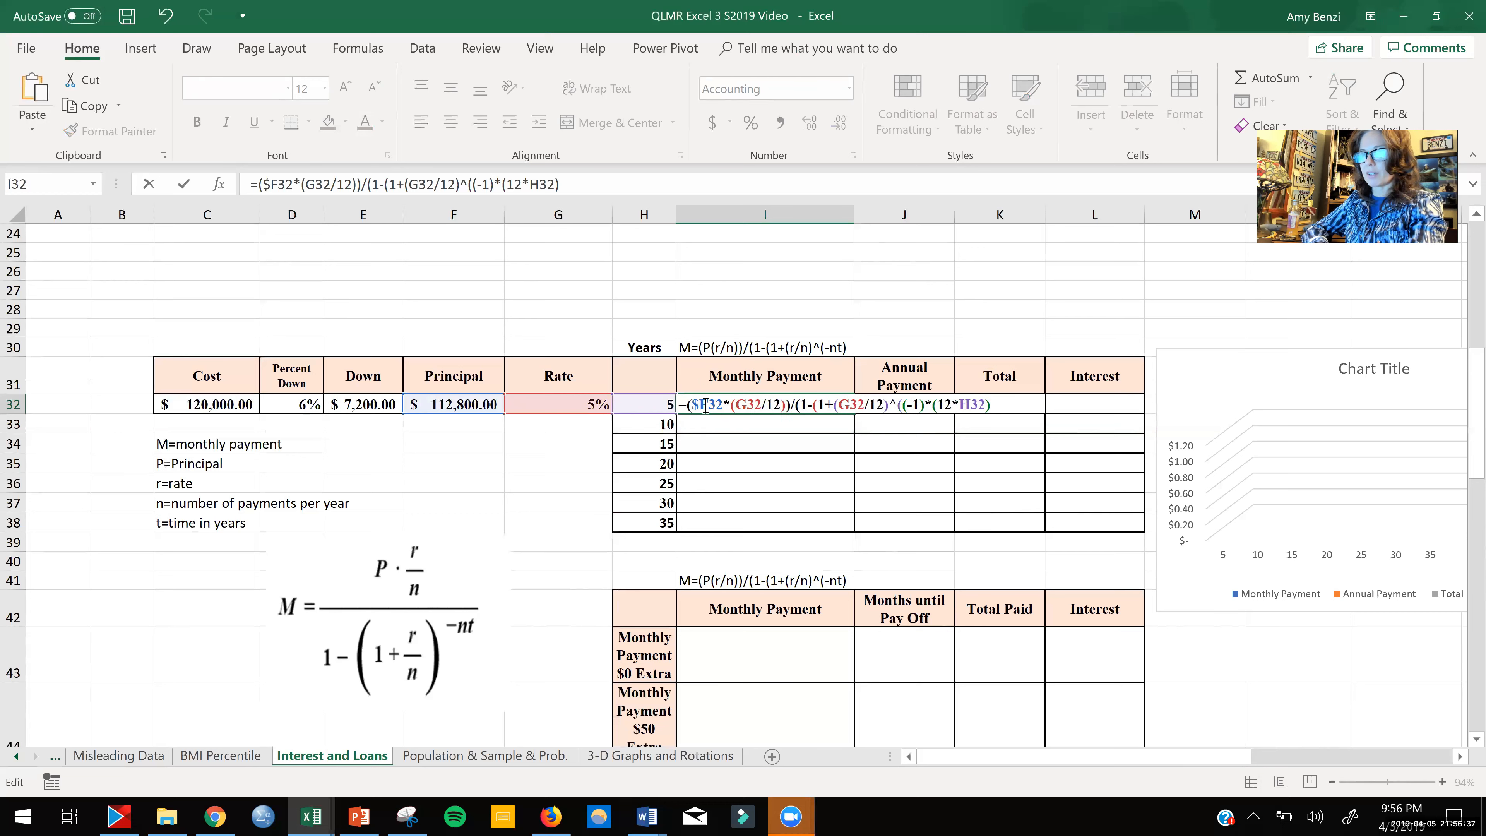
pyautogui.click(705, 404)
pyautogui.write('$')
pyautogui.click(743, 404)
pyautogui.write('$')
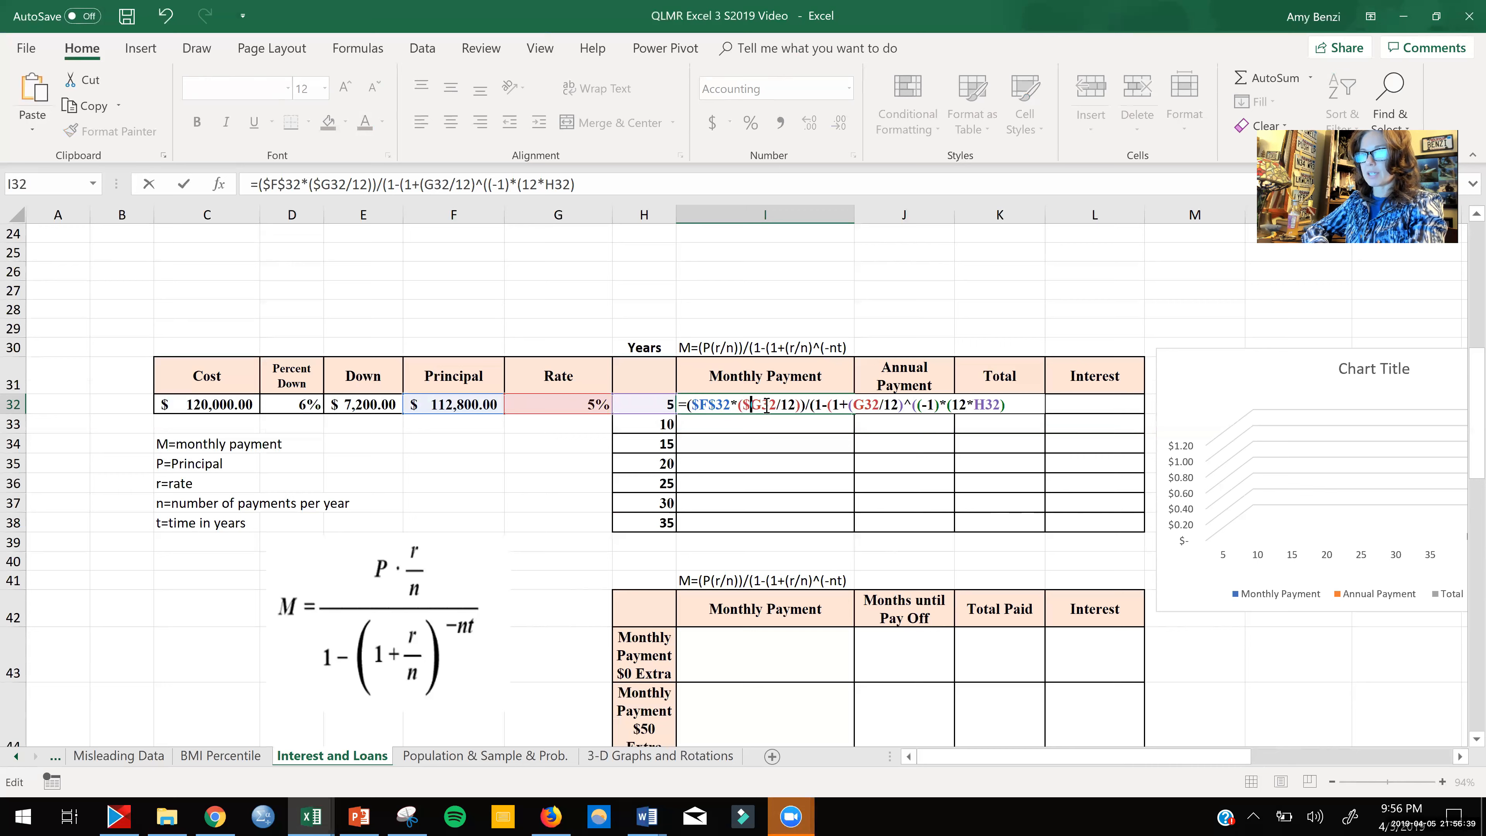
pyautogui.click(764, 404)
pyautogui.write('$')
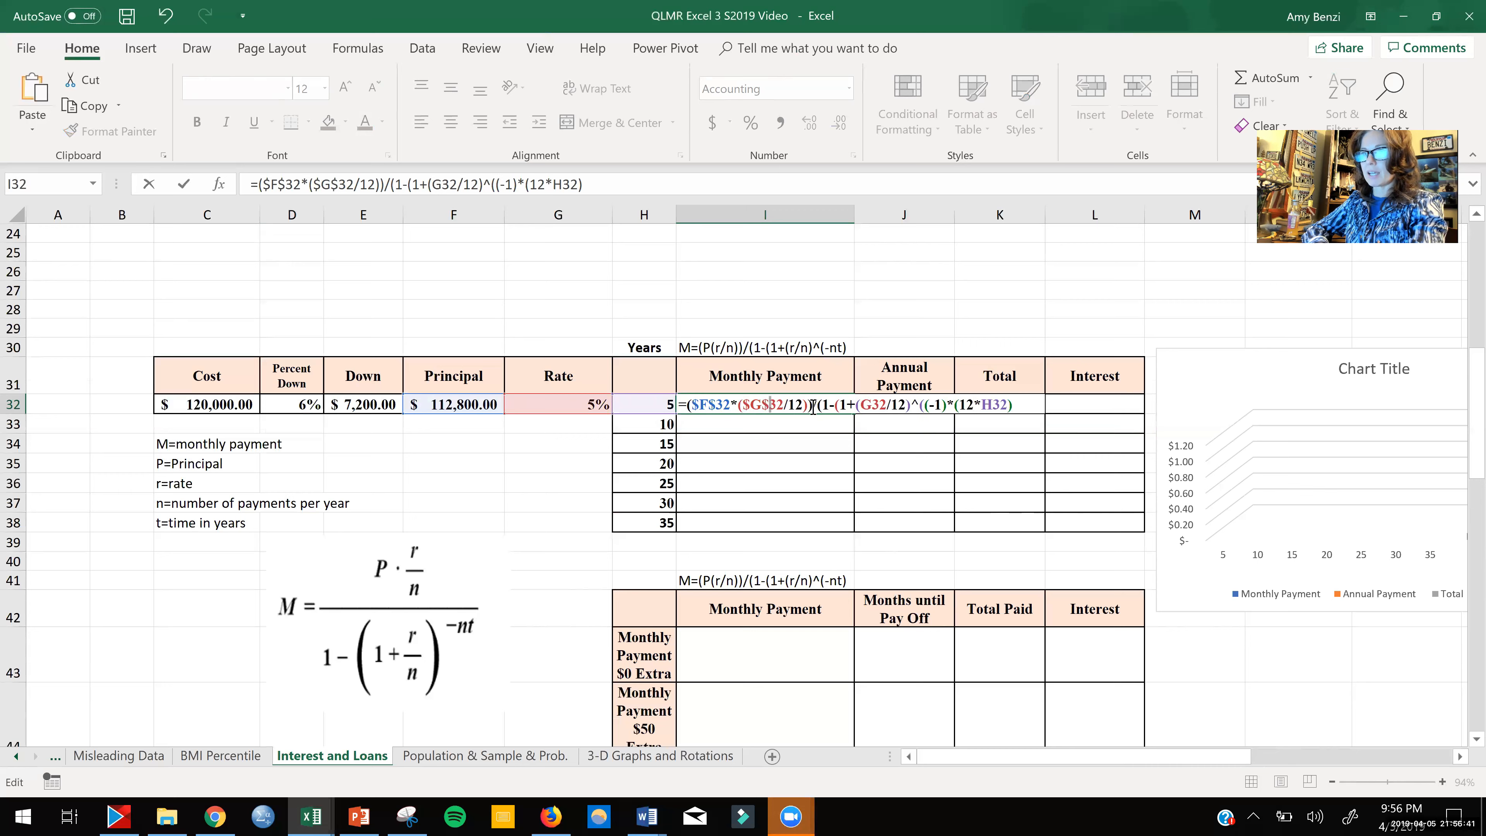
# Step: Make the denominator's rate reference absolute as $G$32 and enter the formula, accepting the suggested closing parentheses
pyautogui.click(860, 404)
pyautogui.write('$')
pyautogui.click(880, 404)
pyautogui.write('$G$')
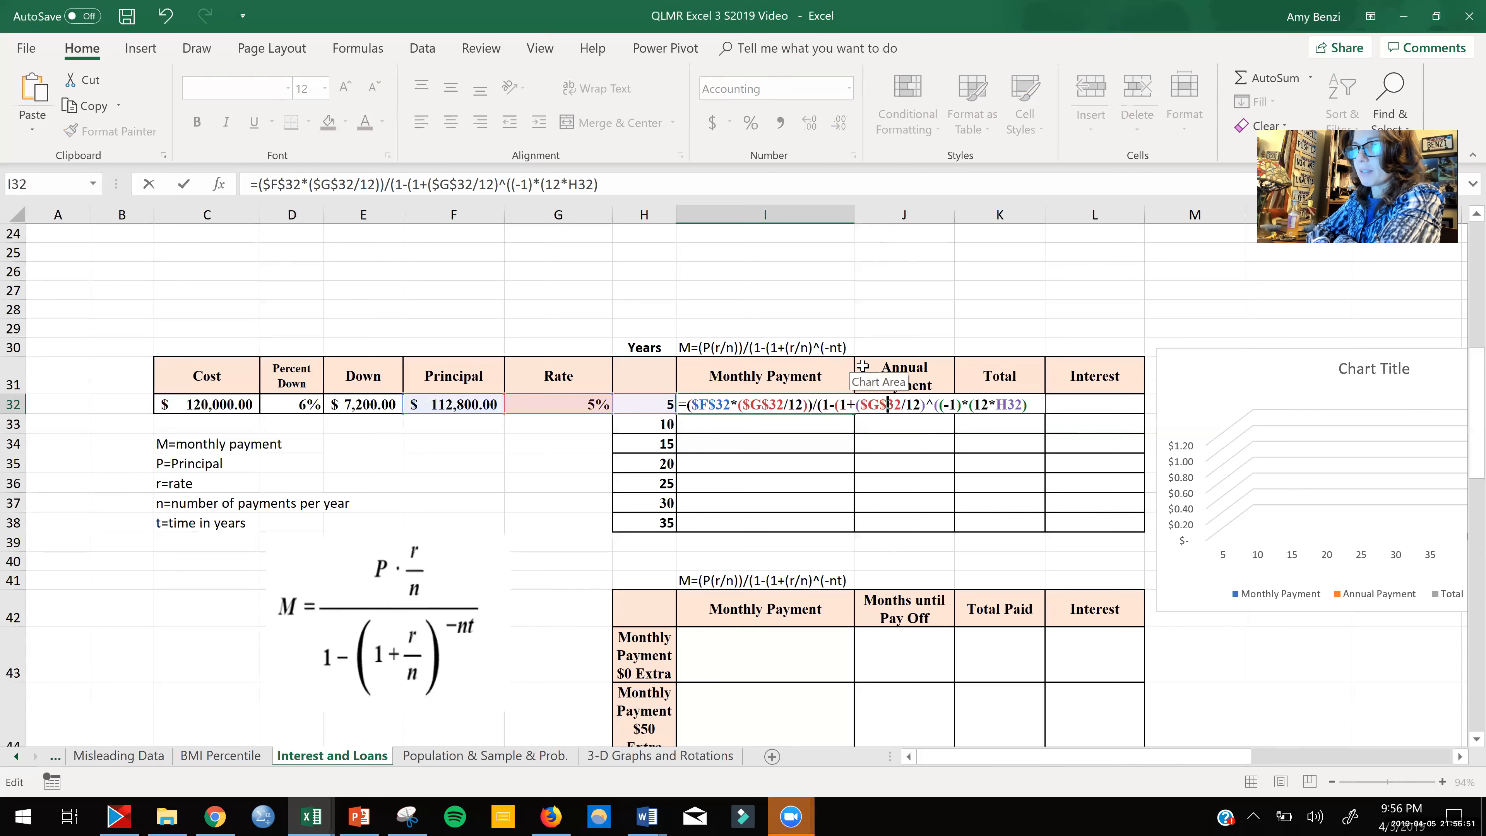
pyautogui.press('Return')
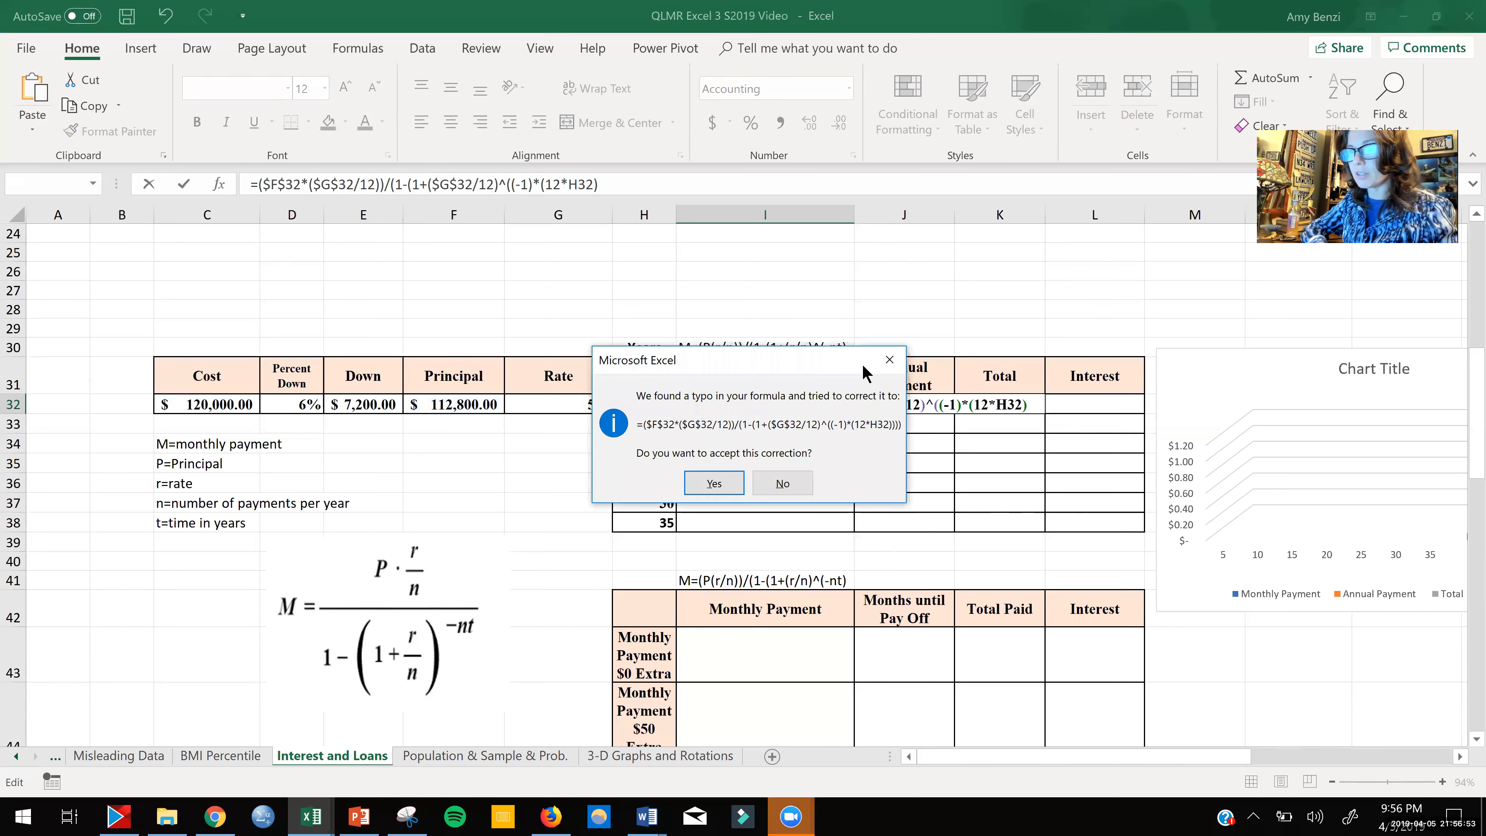
pyautogui.click(714, 483)
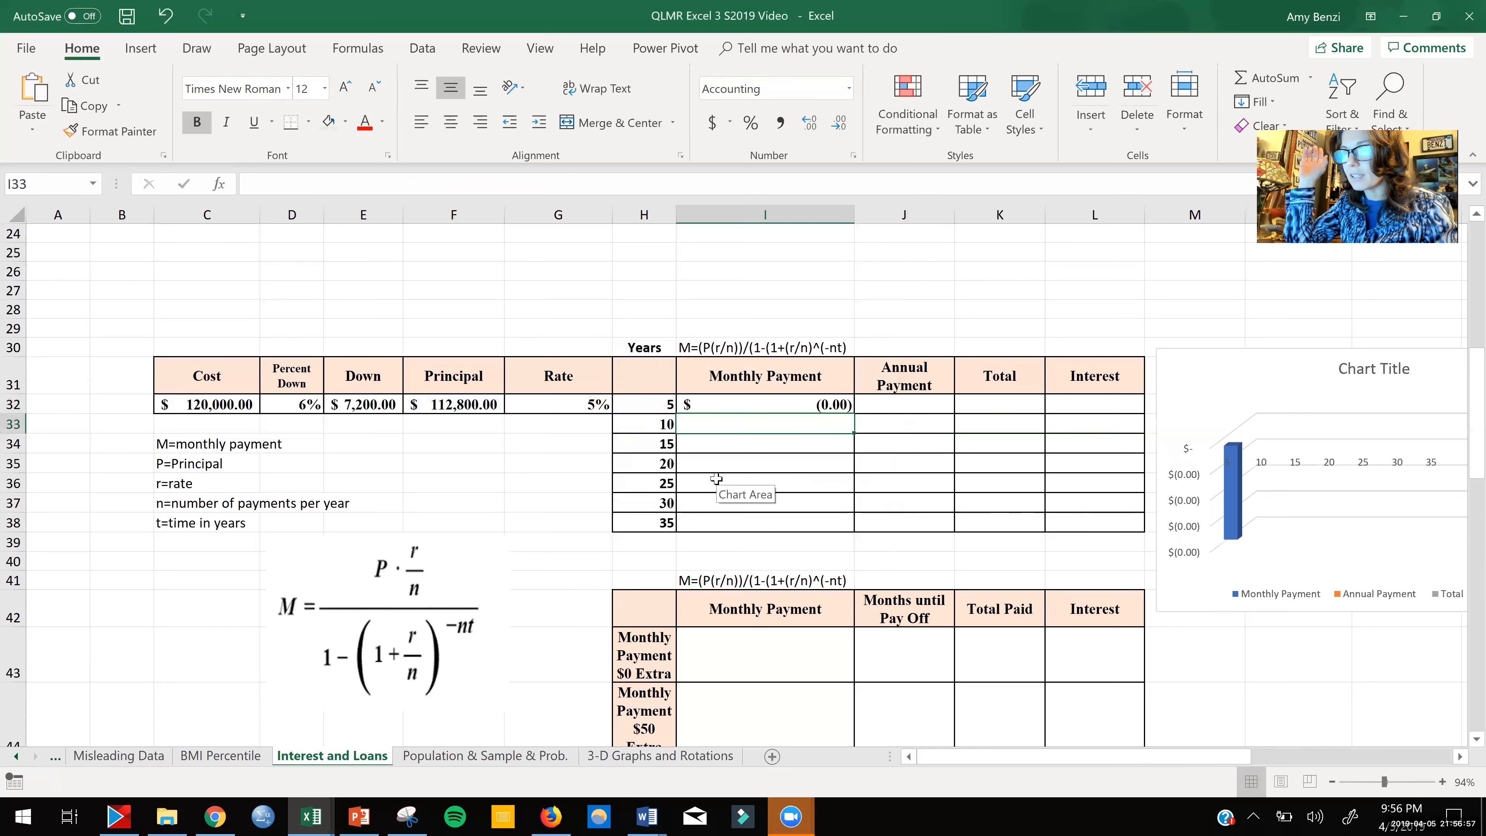
# Step: Reopen the I32 formula and check the parentheses around the denominator's 1+($G$32/12) term
pyautogui.doubleClick(782, 405)
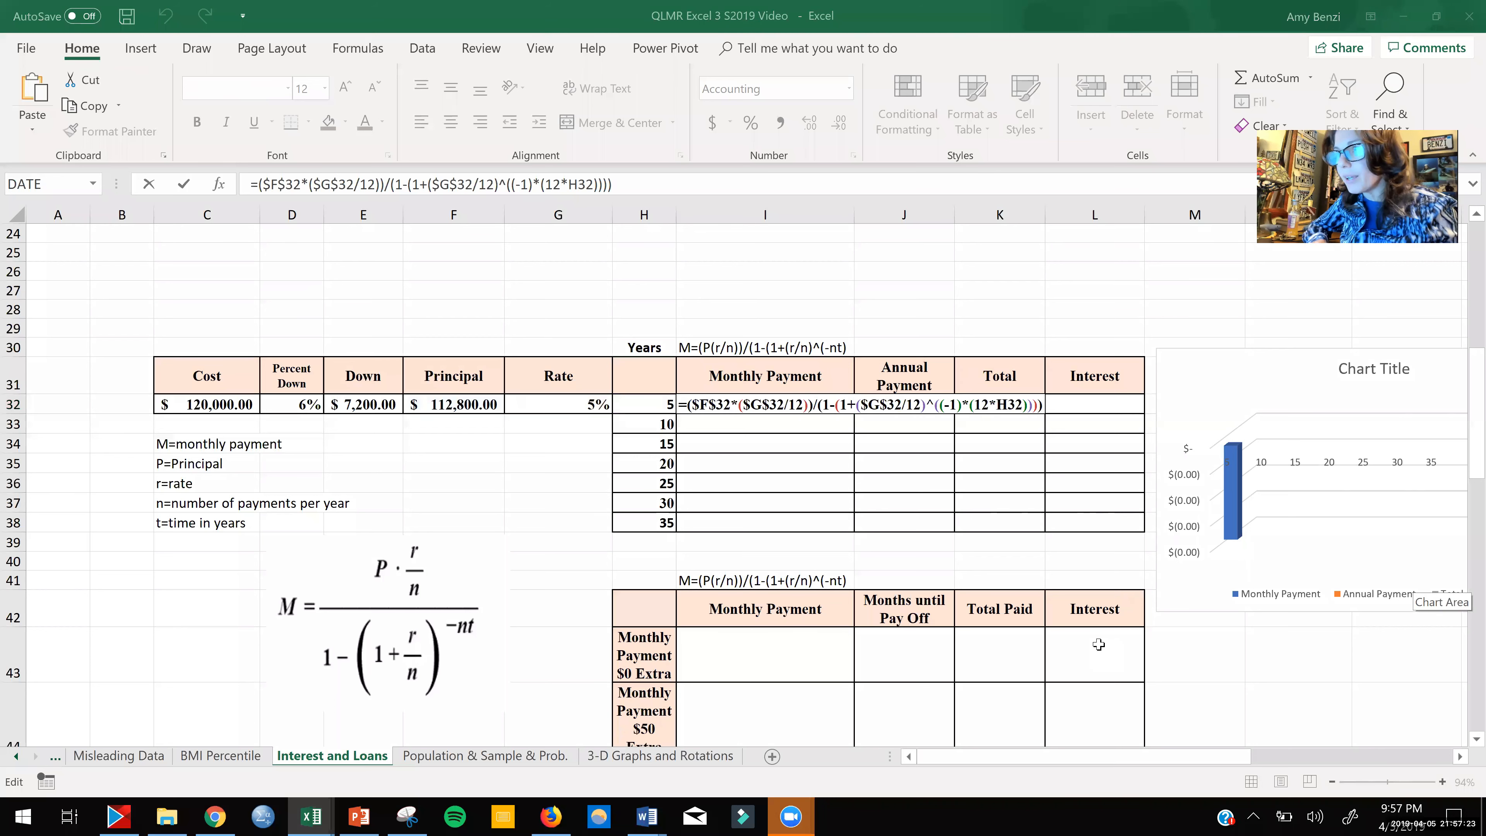
pyautogui.click(838, 406)
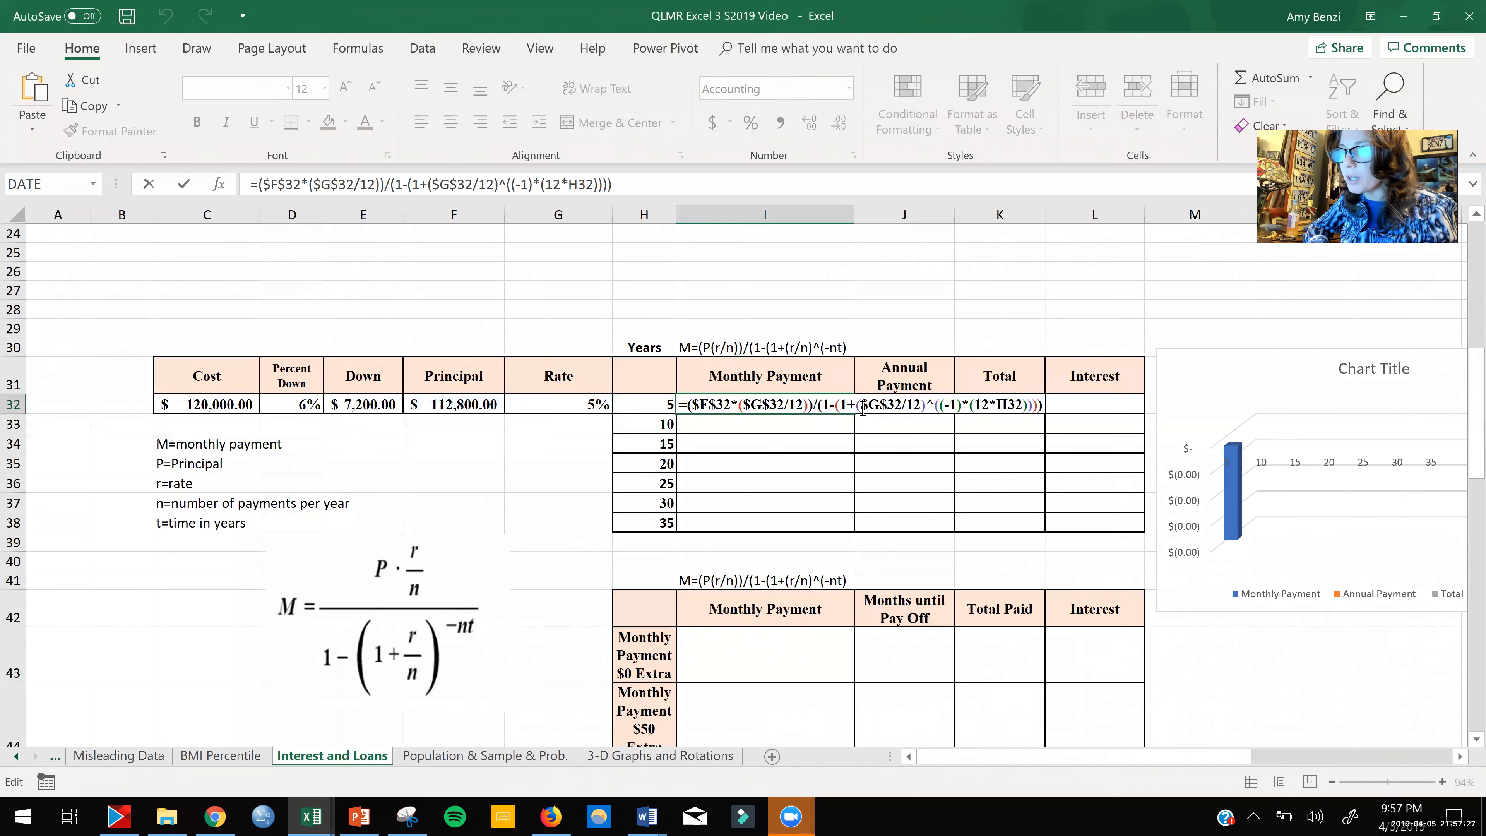
pyautogui.hotkey('shift', 'Right')
pyautogui.hotkey('shift', 'Right')
pyautogui.hotkey('shift', 'Right')
pyautogui.hotkey('shift', 'Right')
pyautogui.keyDown('shift'); pyautogui.click(922, 404); pyautogui.keyUp('shift')
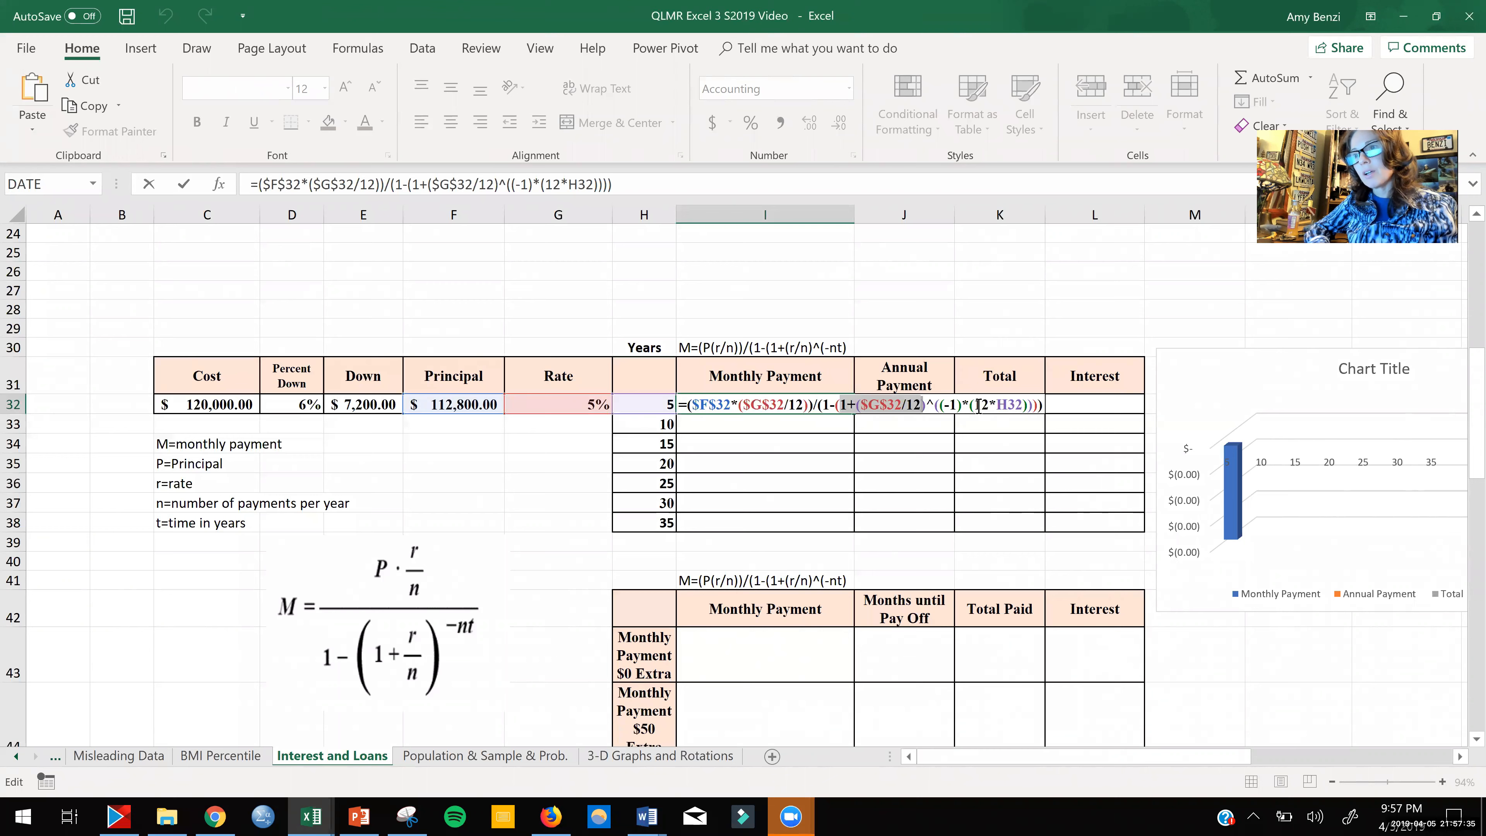
pyautogui.click(926, 406)
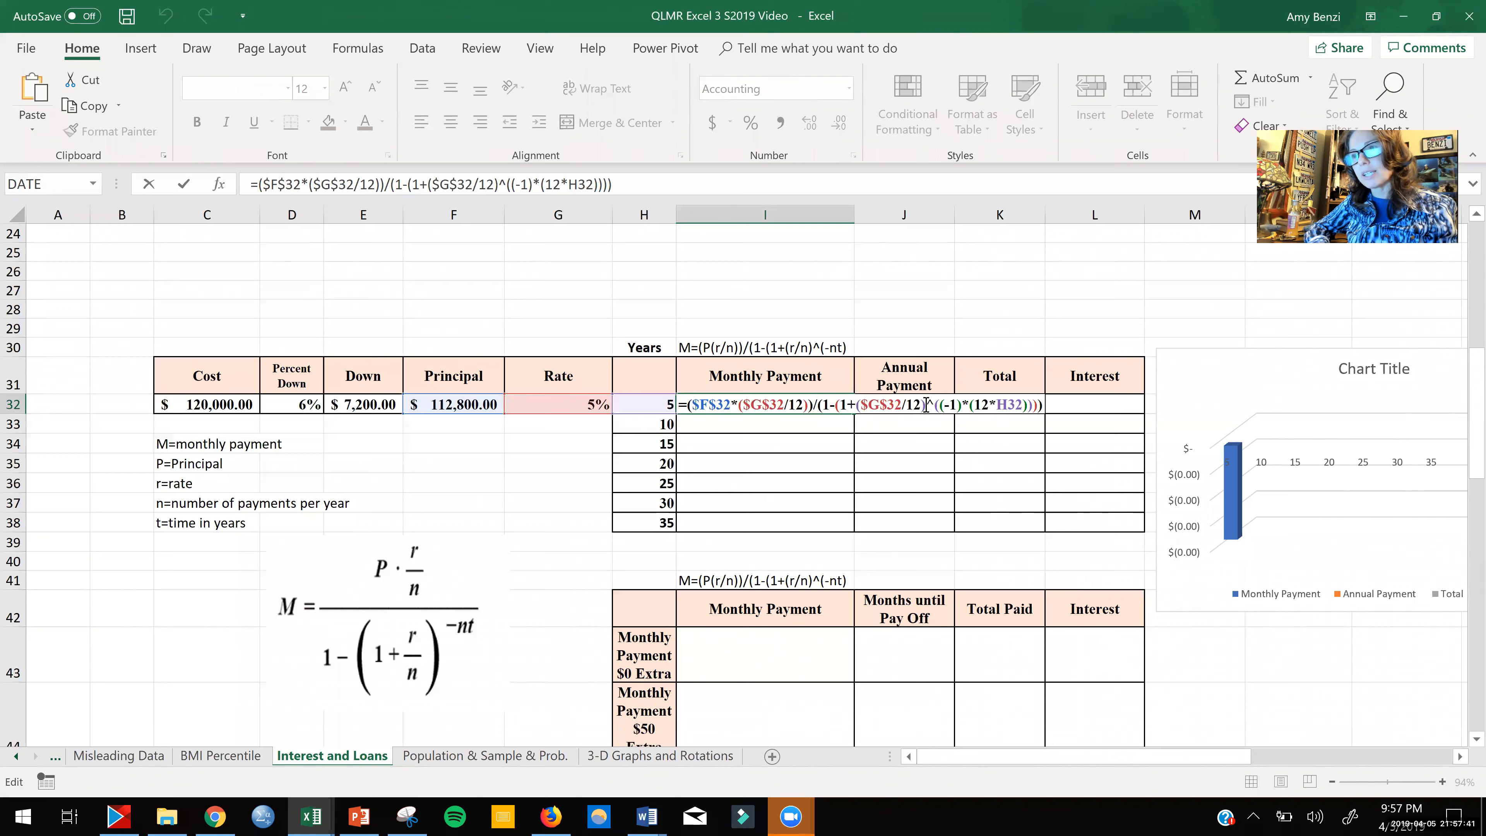
# Step: Close the 1+($G$32/12) group before the exponent in I32, remove the extra final parenthesis, and enter the formula
pyautogui.moveTo(855, 404); pyautogui.dragTo(919, 405)
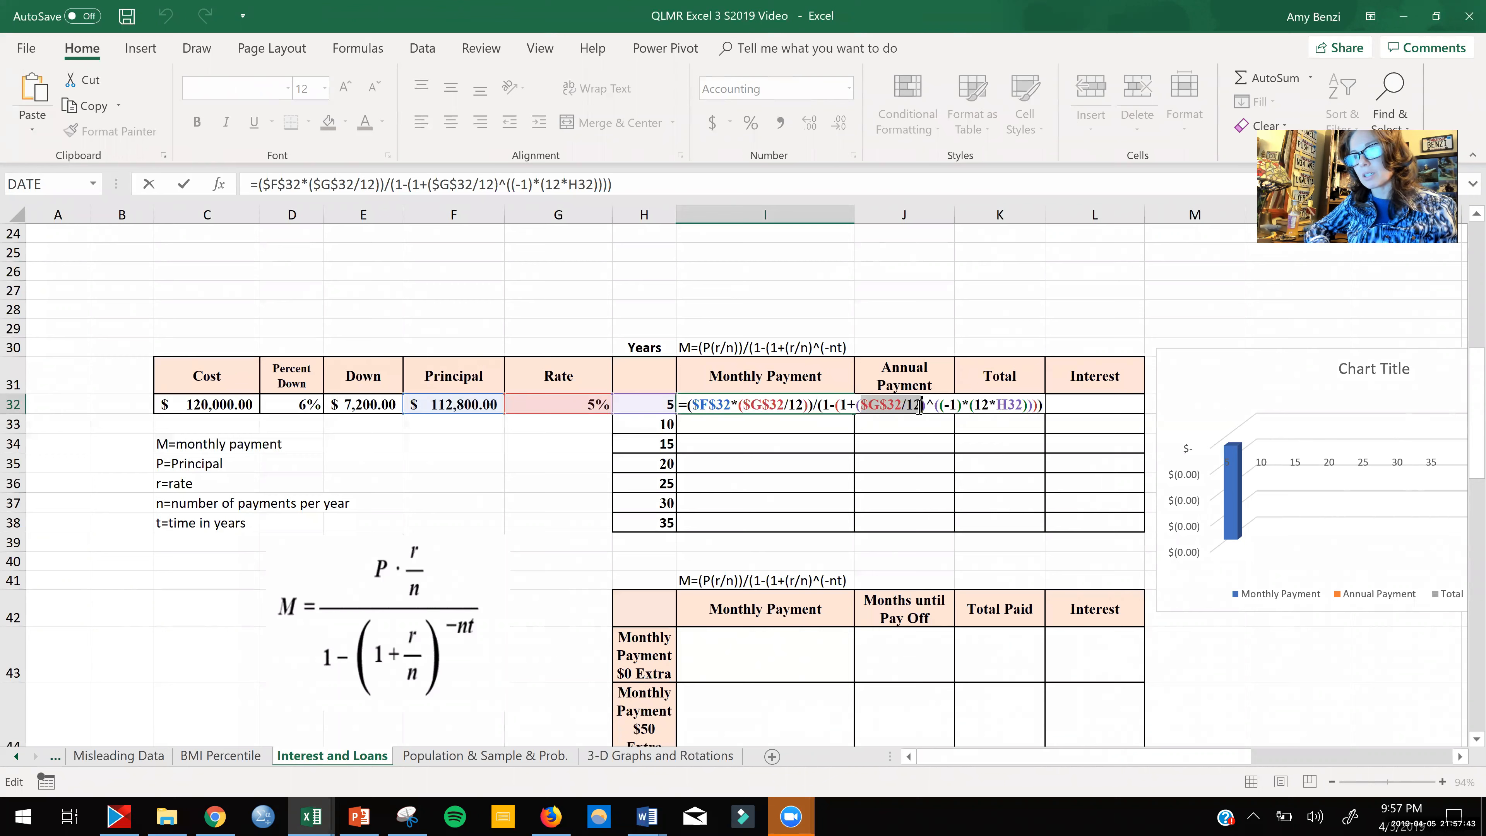
pyautogui.click(927, 405)
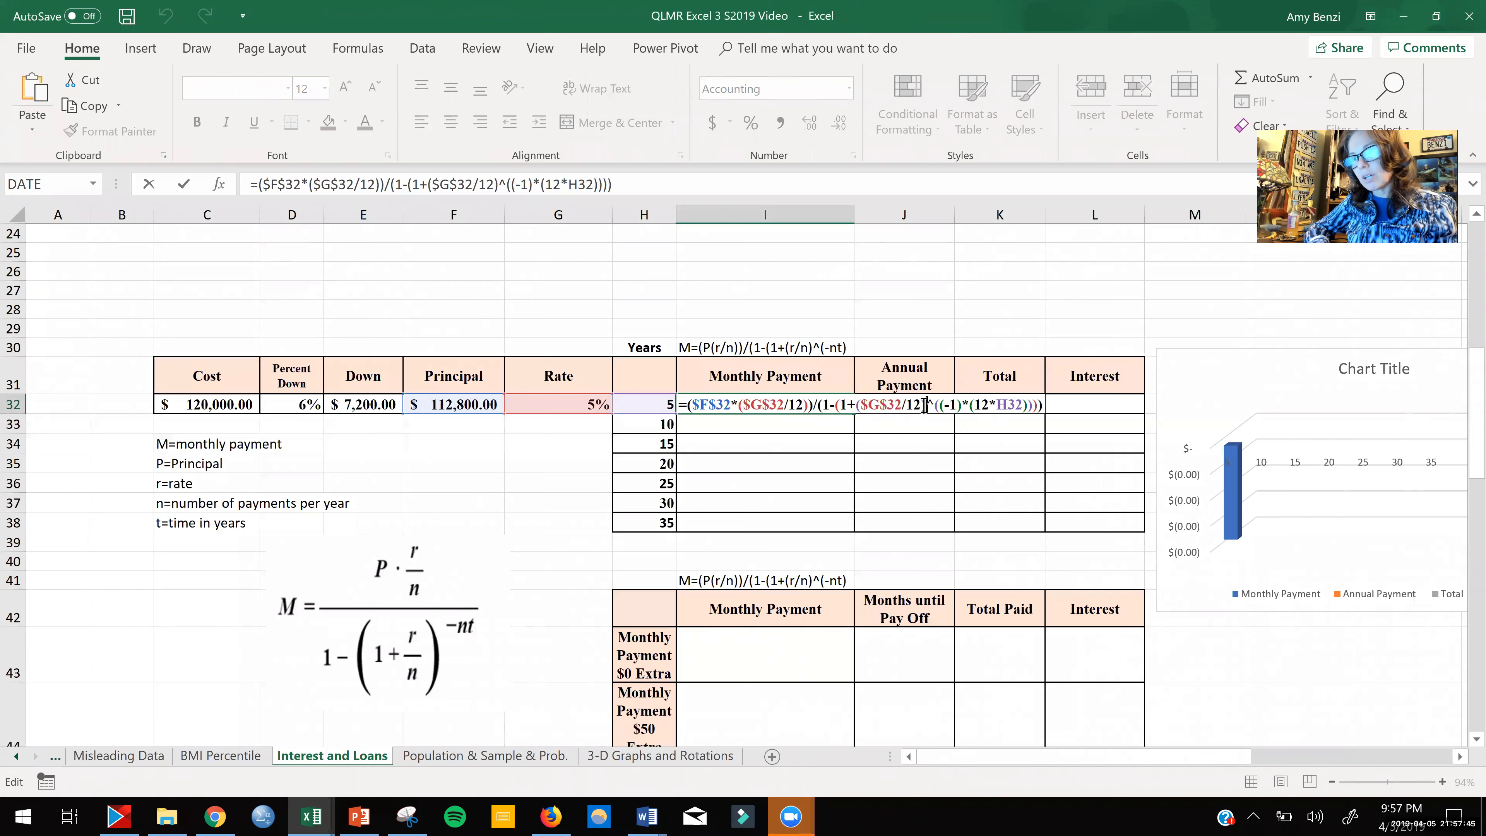
pyautogui.write(')')
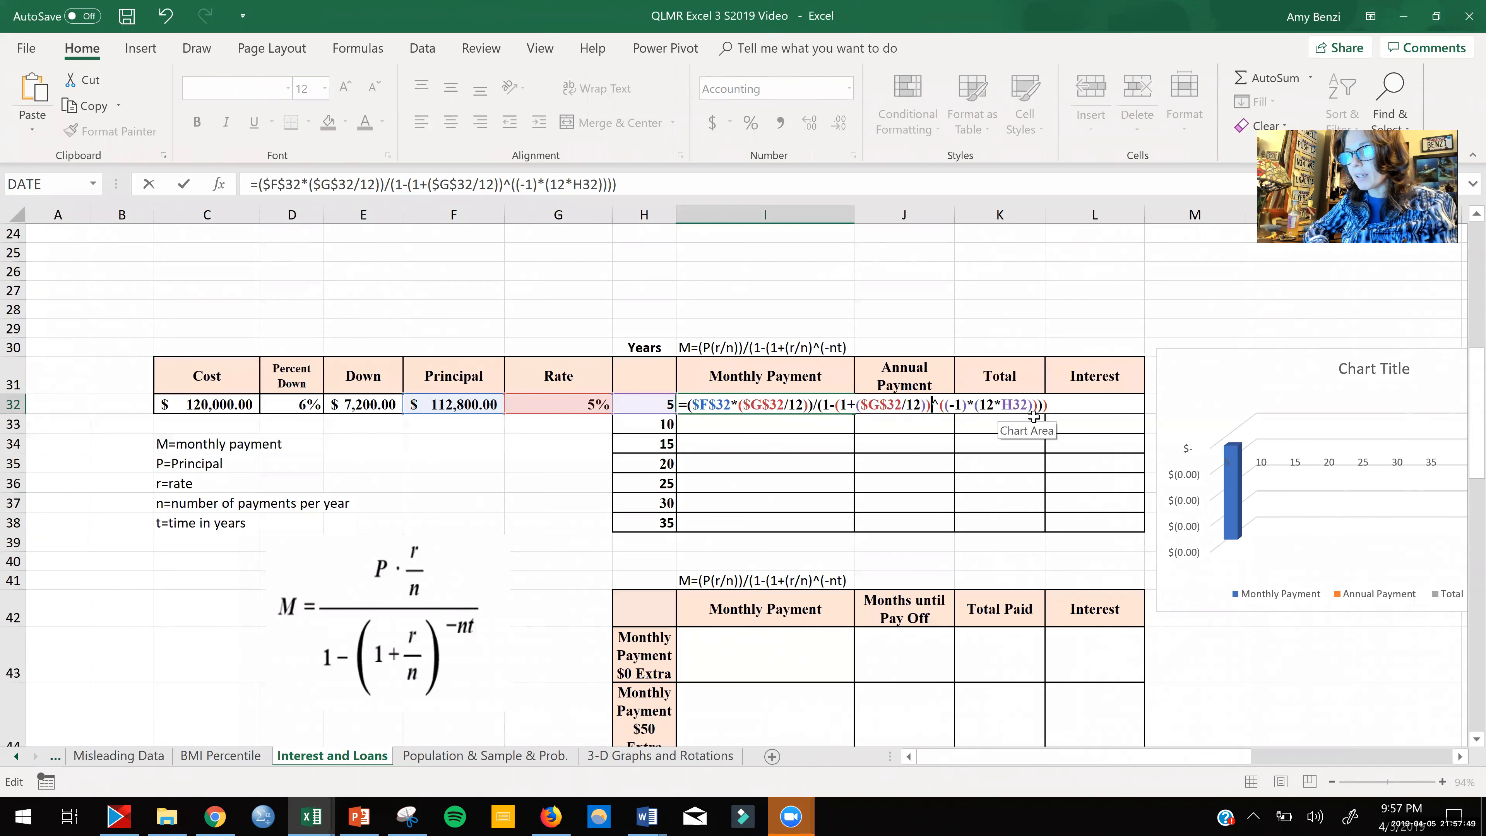
pyautogui.click(1055, 408)
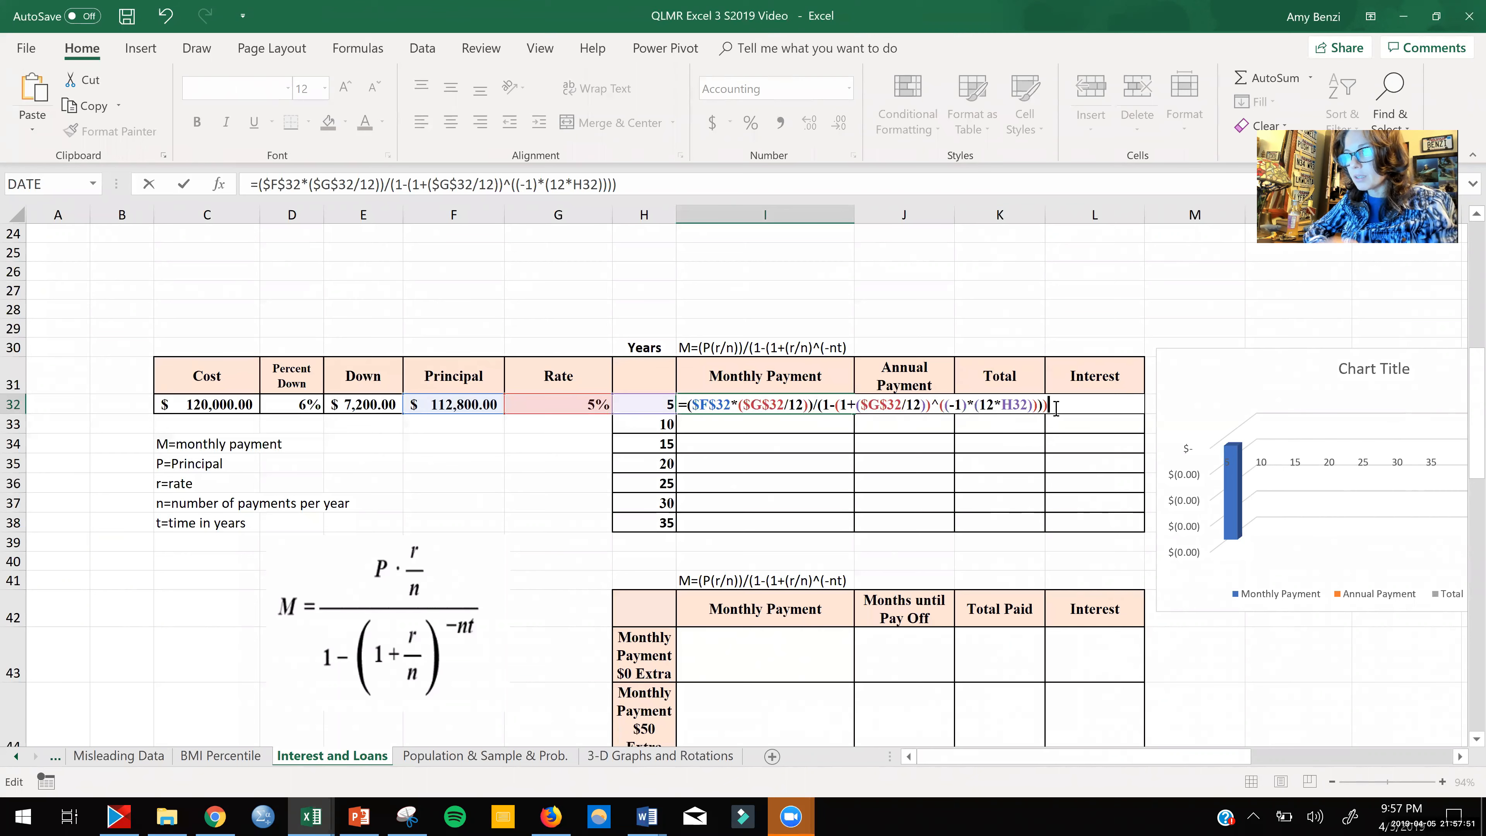
pyautogui.press('BackSpace')
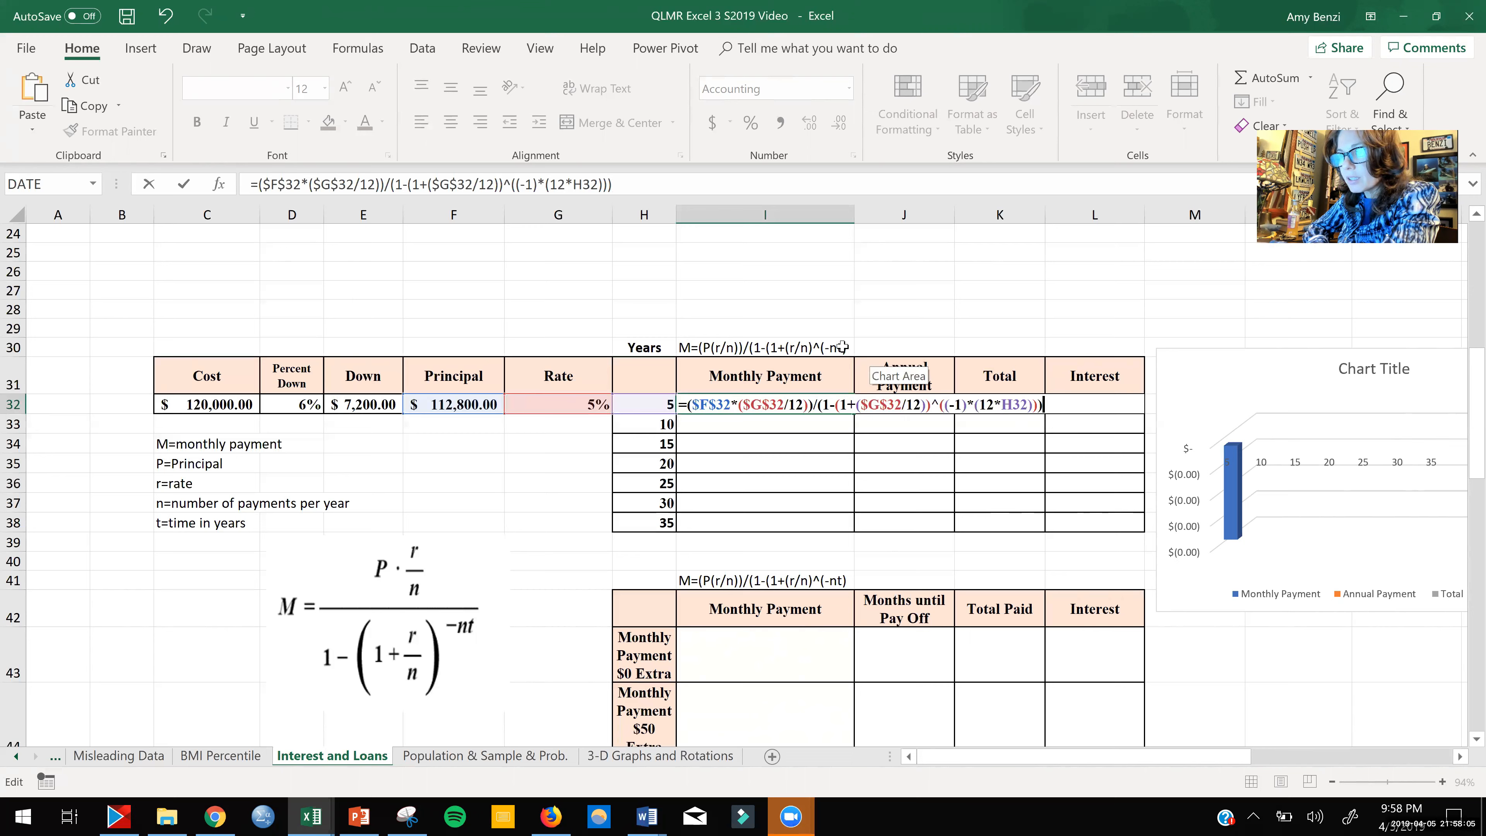
pyautogui.press('Return')
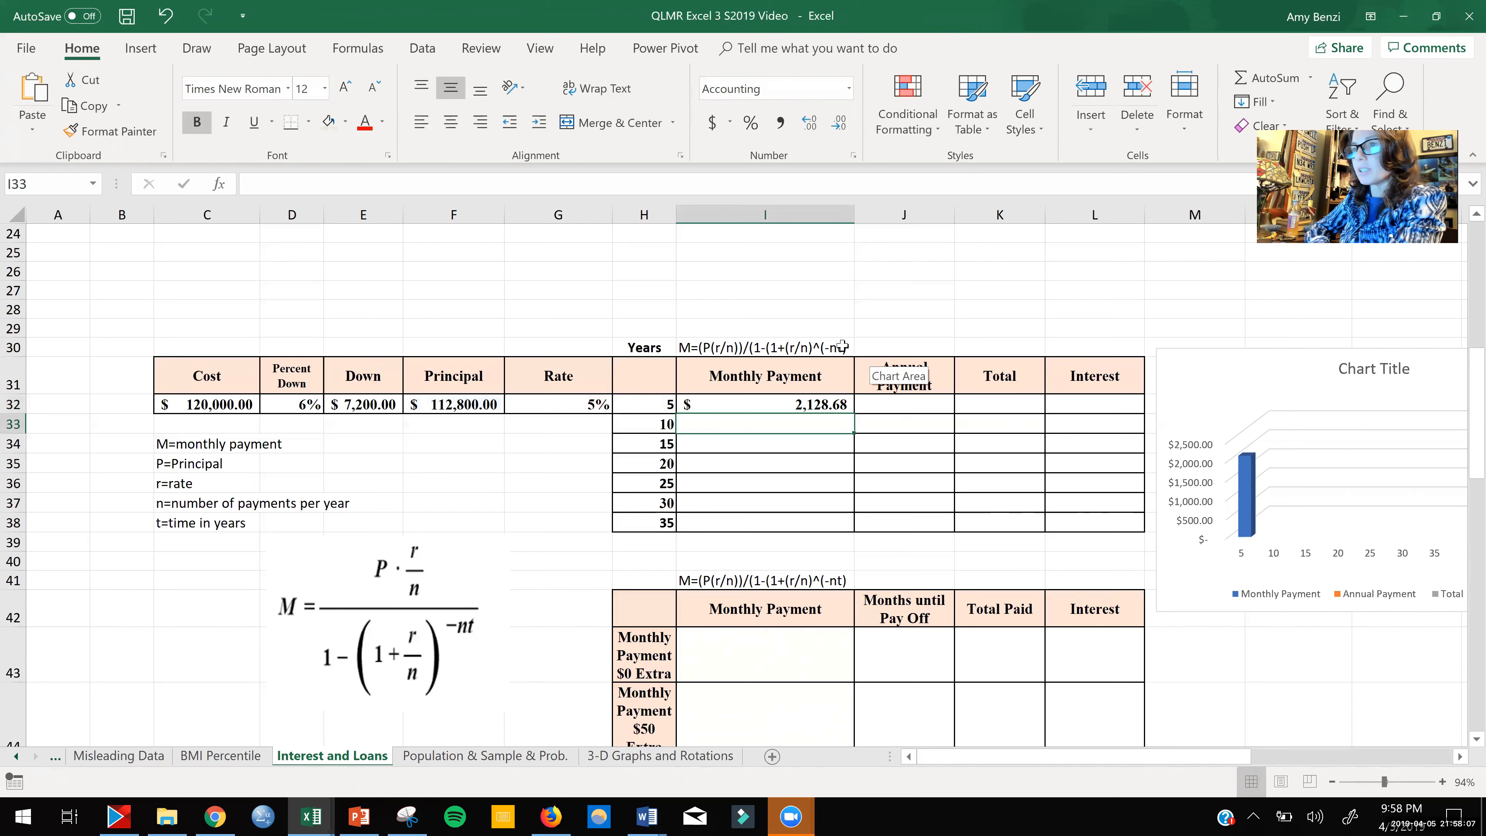
# Step: Correct the formula note in I30 to M=(P(r/n))/(1-(1+(r/n)^(-nt))) and reopen the I32 formula
pyautogui.doubleClick(848, 346)
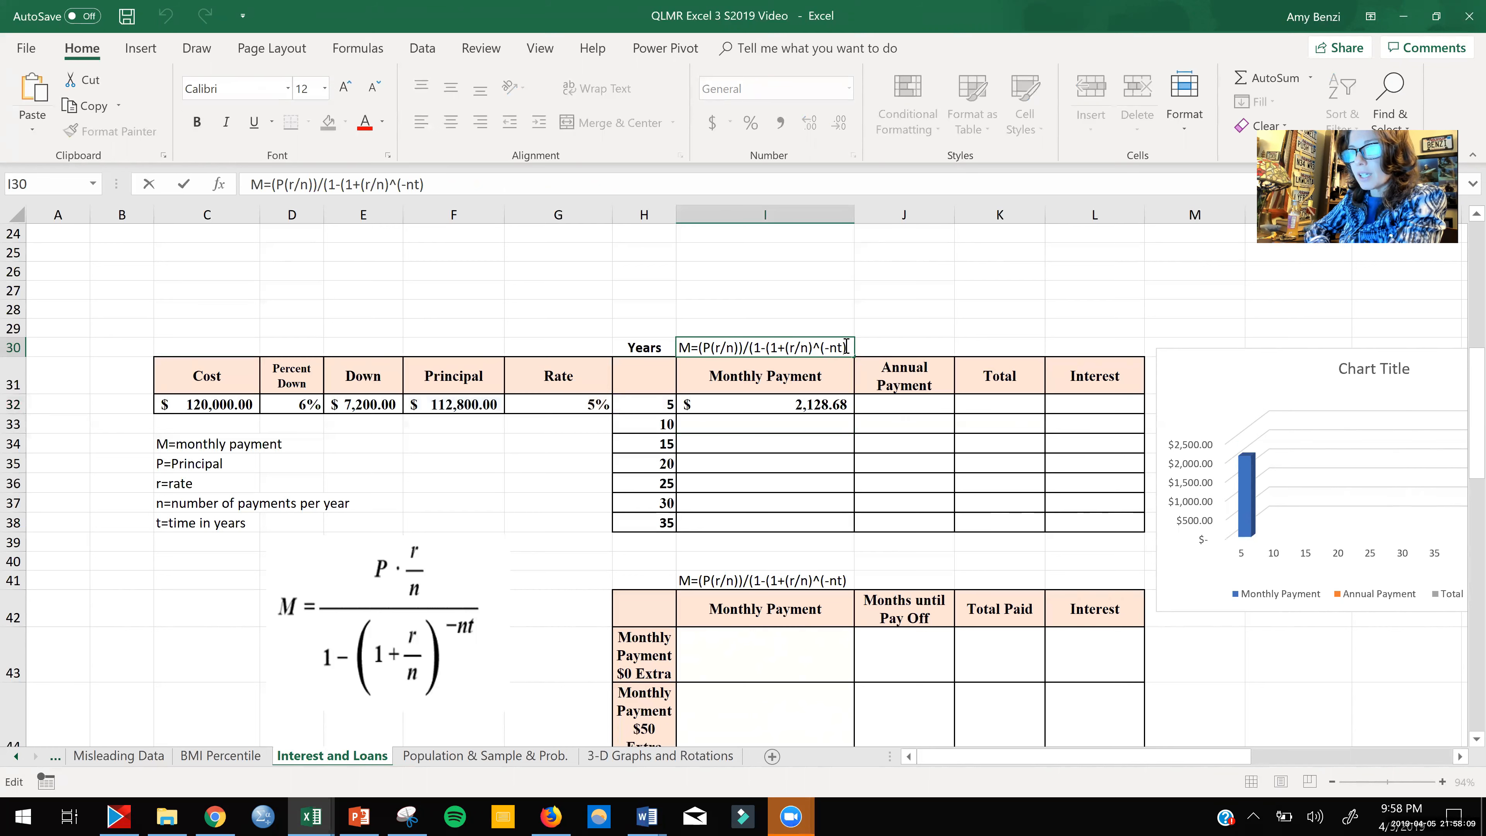
pyautogui.write(')')
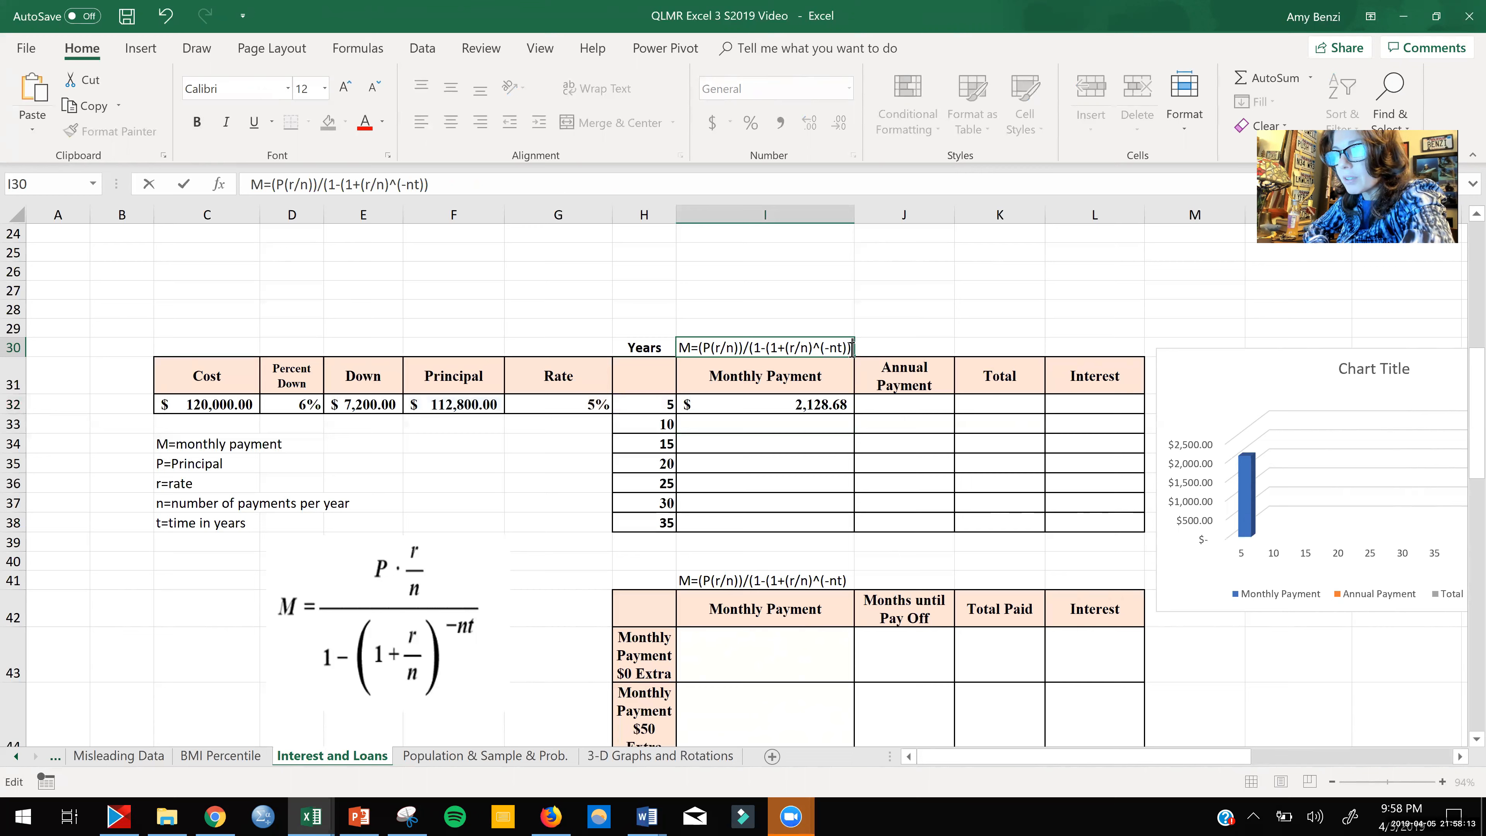
pyautogui.write(')')
pyautogui.doubleClick(845, 406)
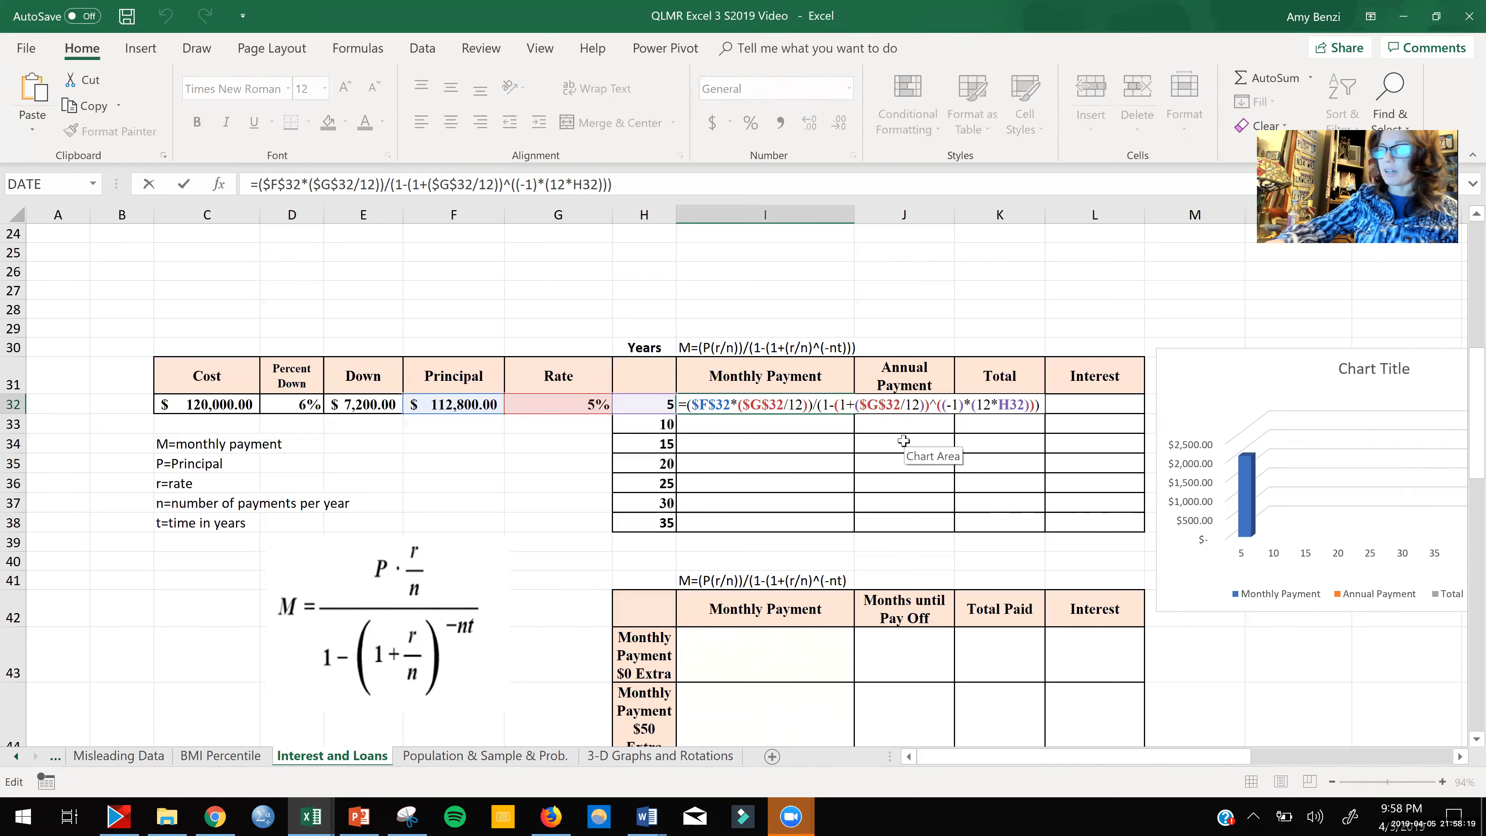
# Step: Enter the monthly payment formula in I32 and fill it down the Monthly Payment column to I38
pyautogui.press('Return')
pyautogui.click(824, 405)
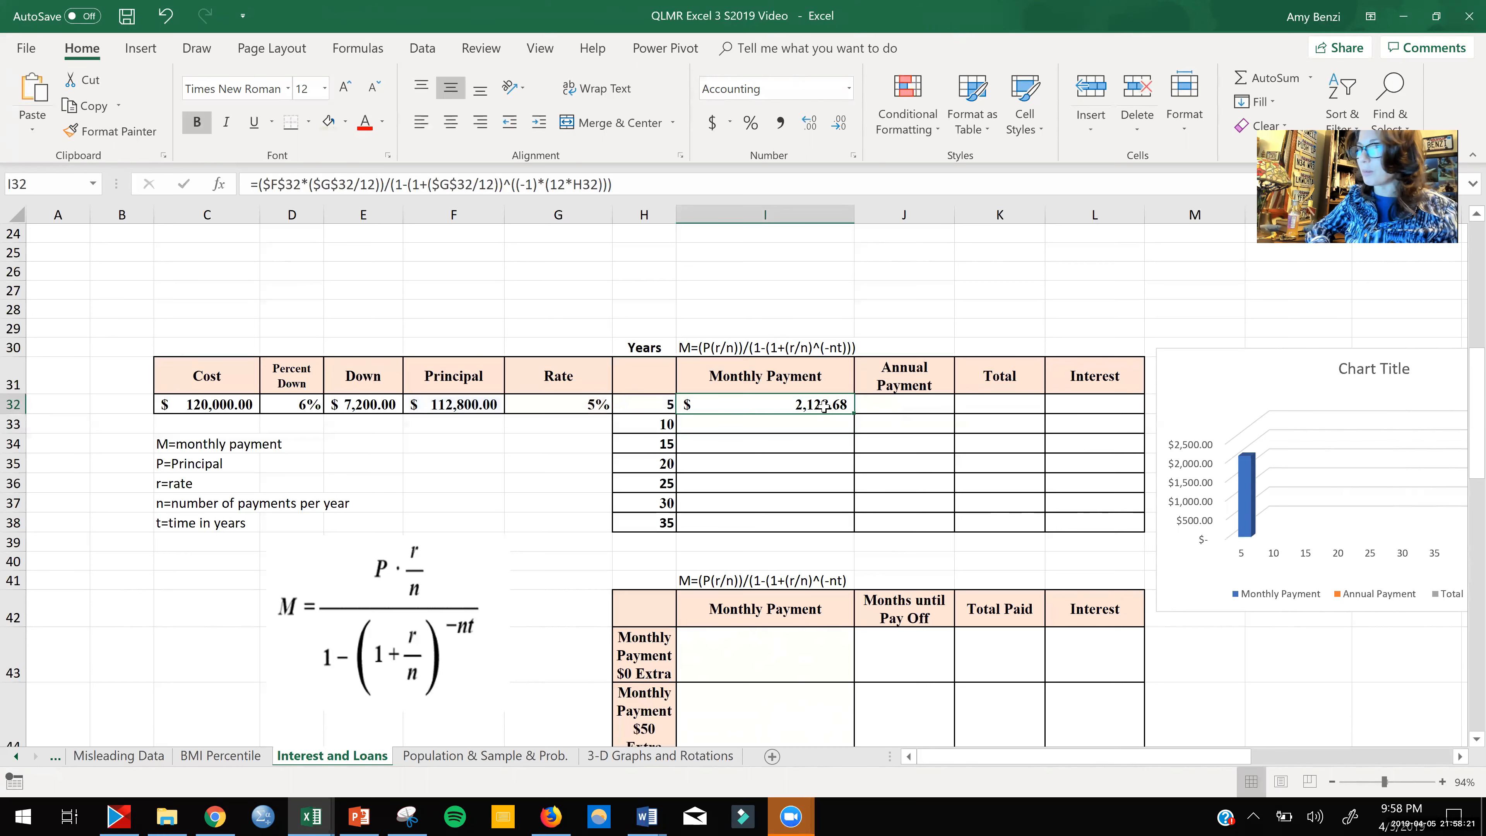
pyautogui.doubleClick(855, 413)
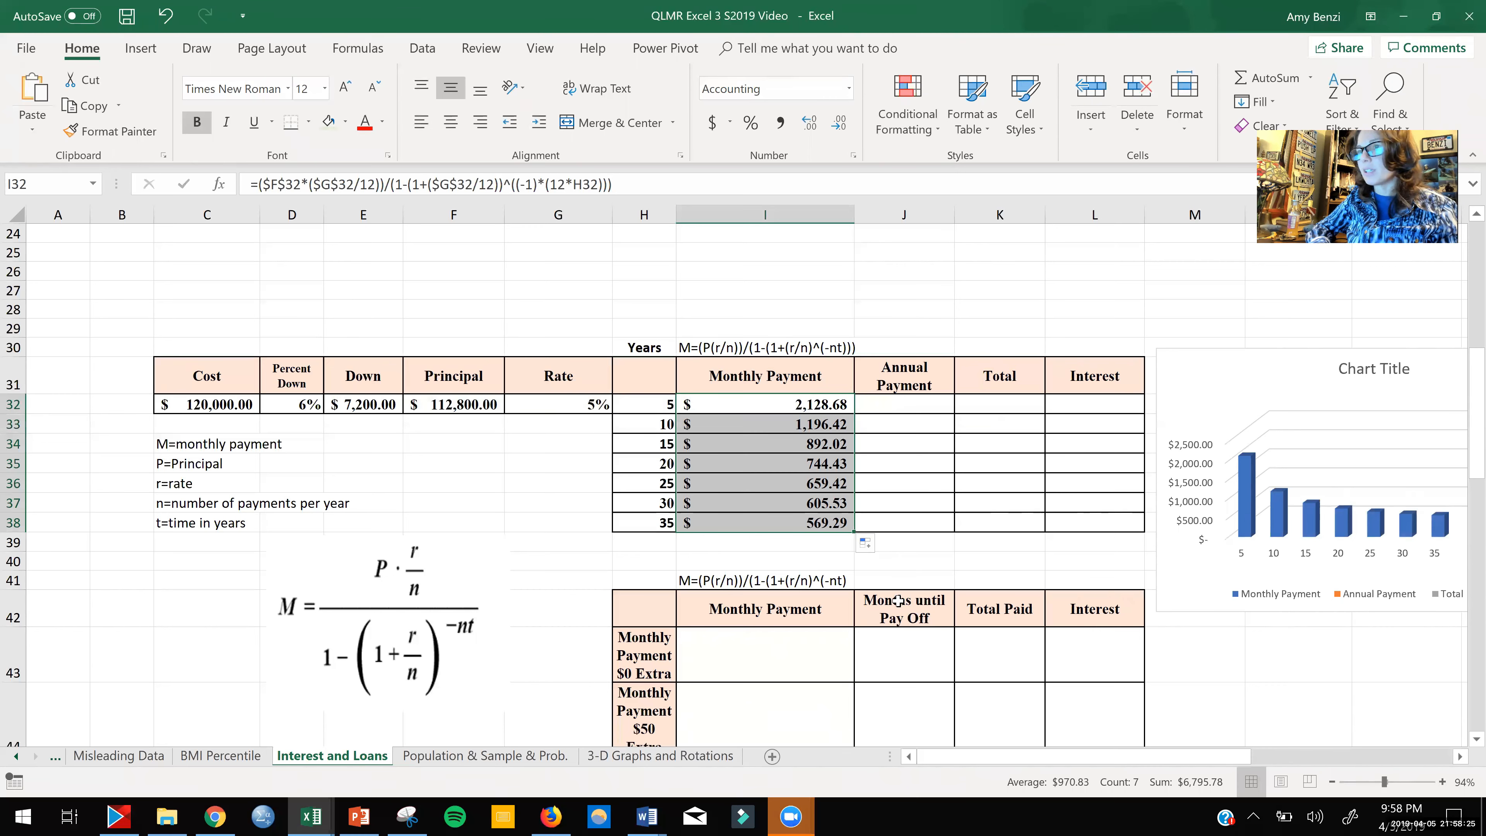
pyautogui.click(938, 459)
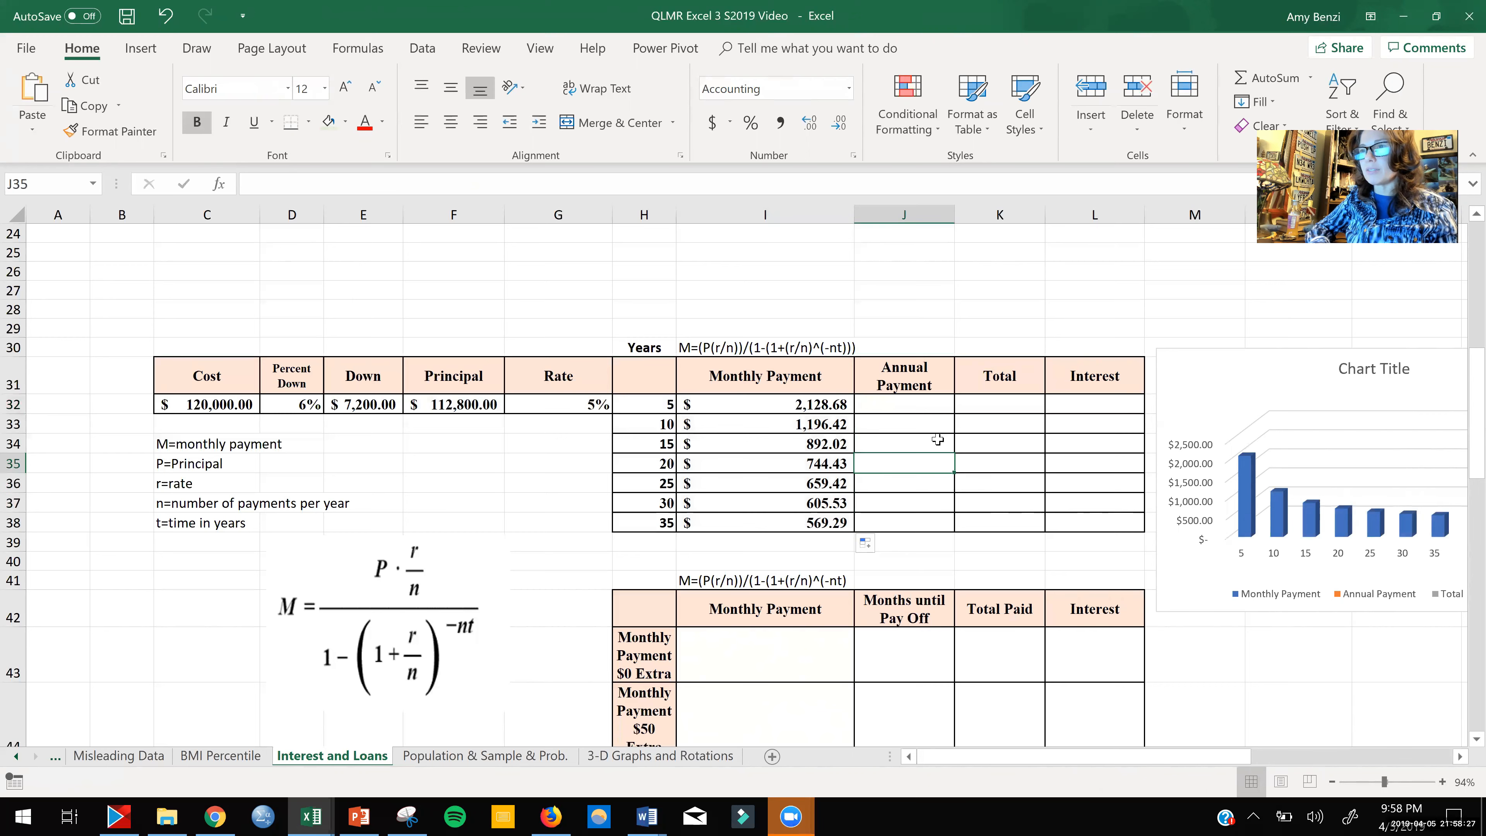
# Step: Calculate the annual payment in J32 with =12*I32 and fill it down the column to J38
pyautogui.doubleClick(911, 405)
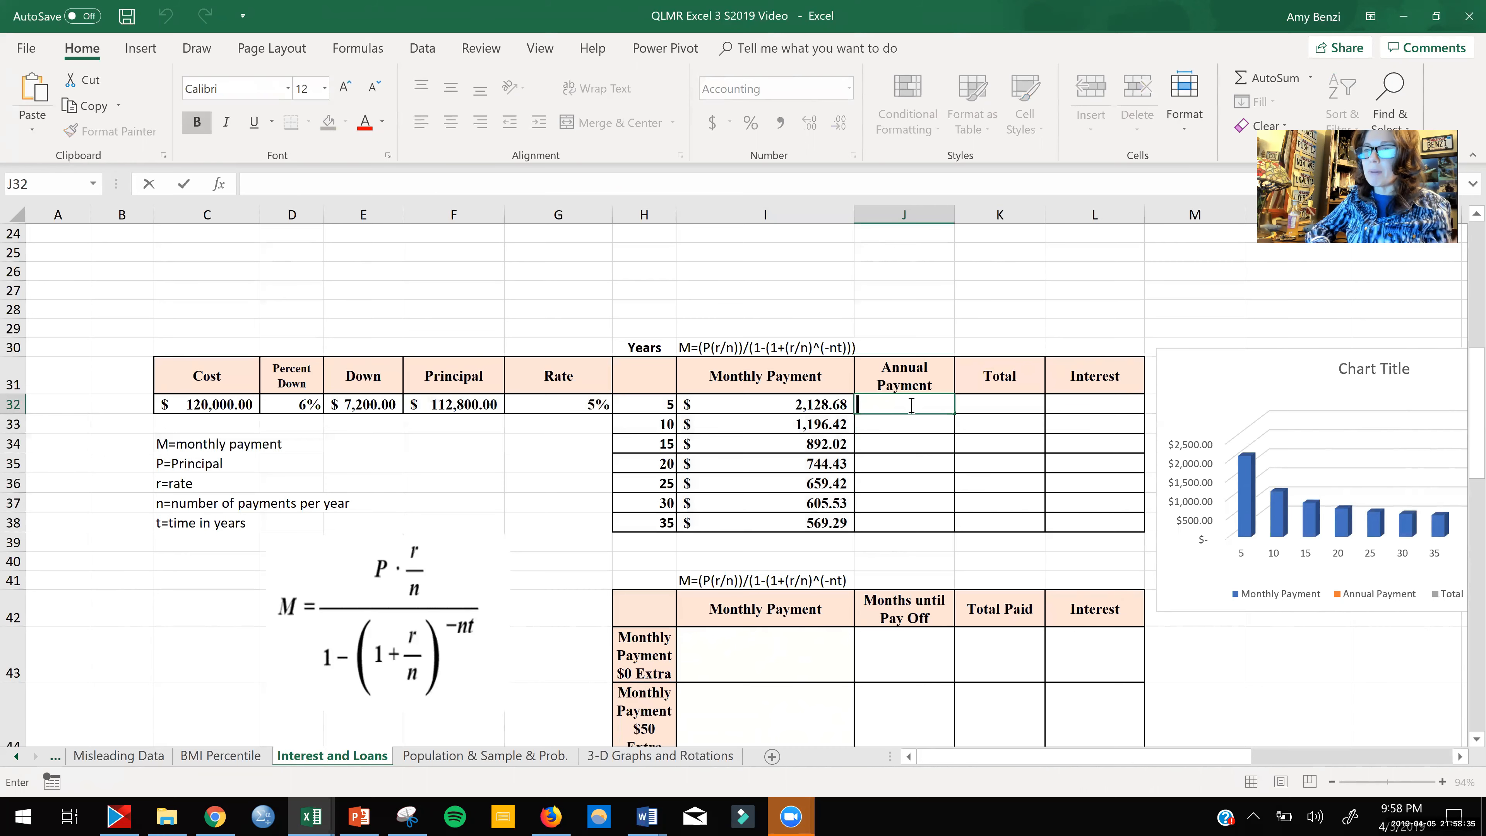
pyautogui.write('=1')
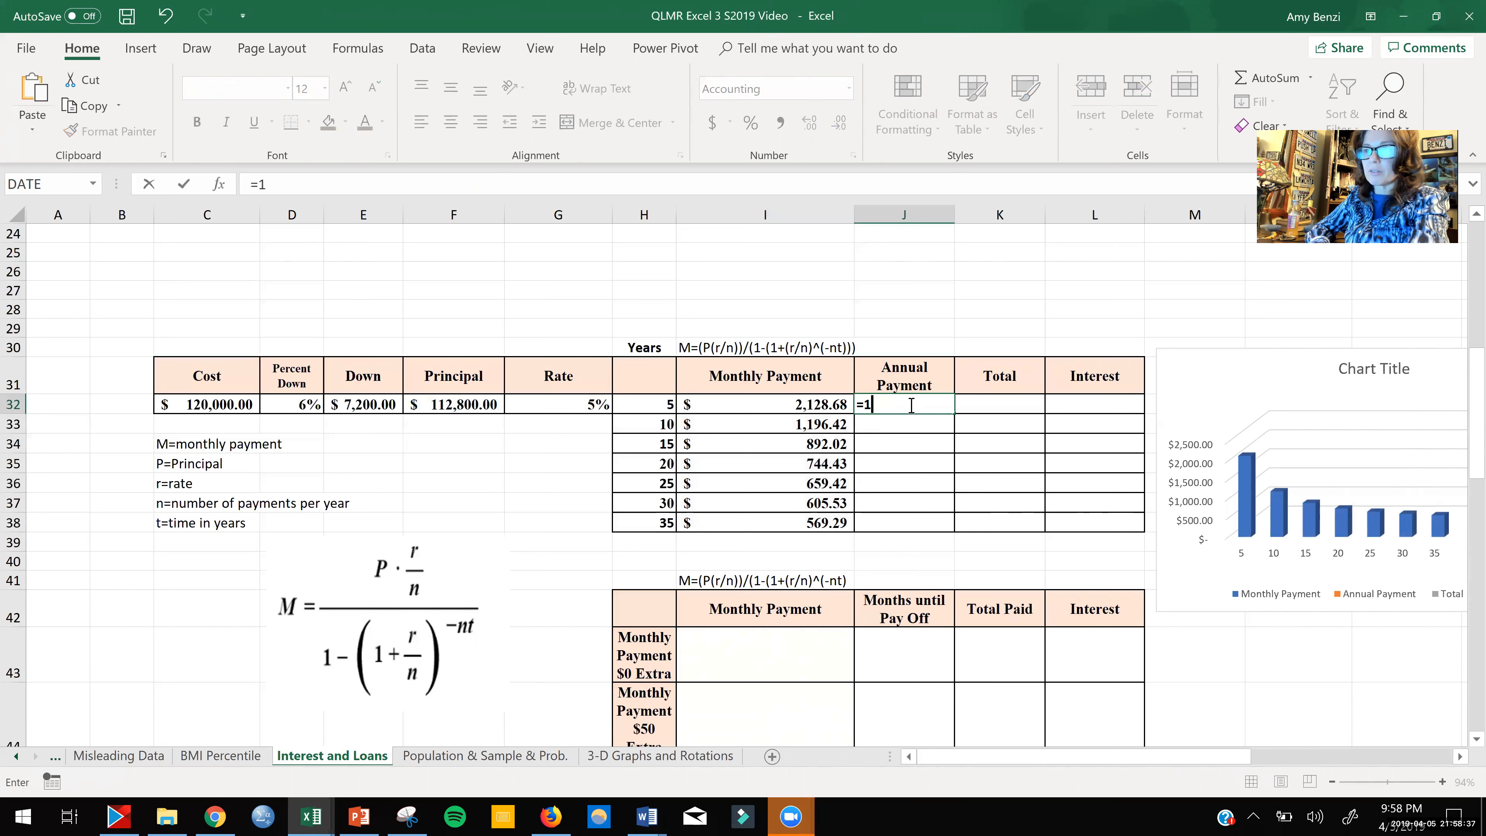
pyautogui.write('2*')
pyautogui.click(839, 403)
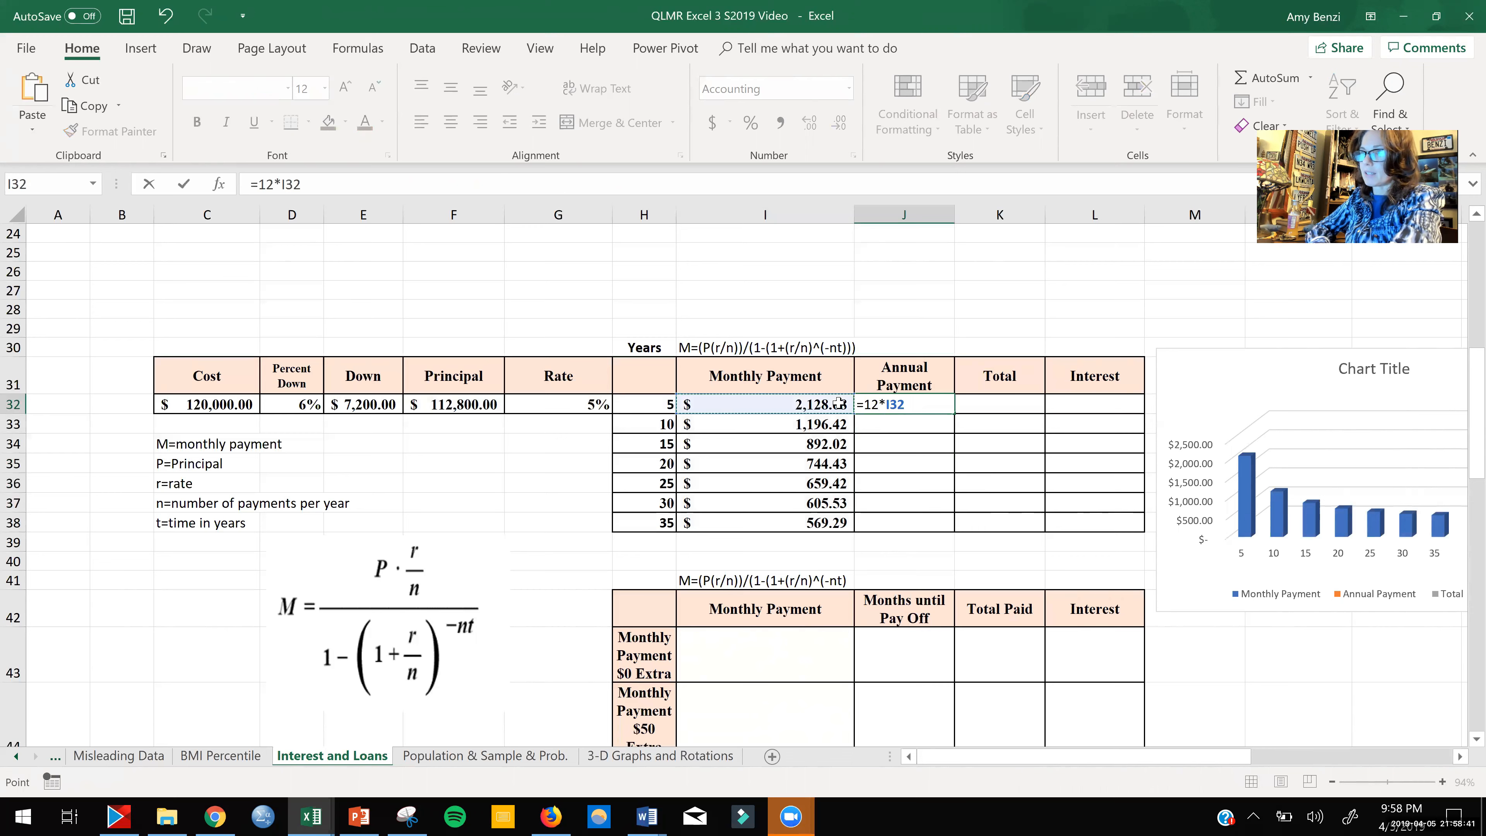
pyautogui.press('Return')
pyautogui.click(936, 406)
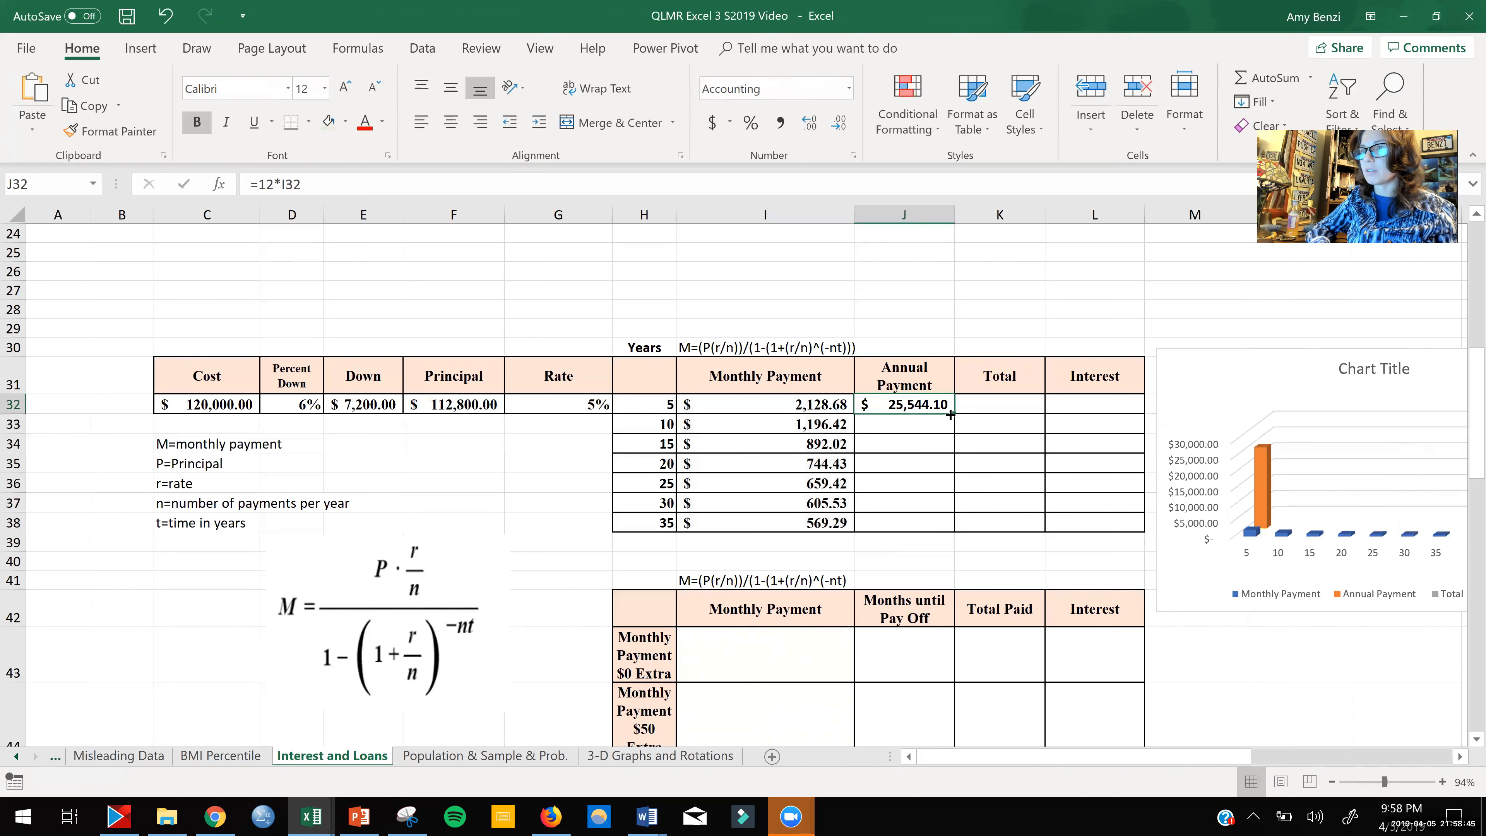
pyautogui.doubleClick(954, 413)
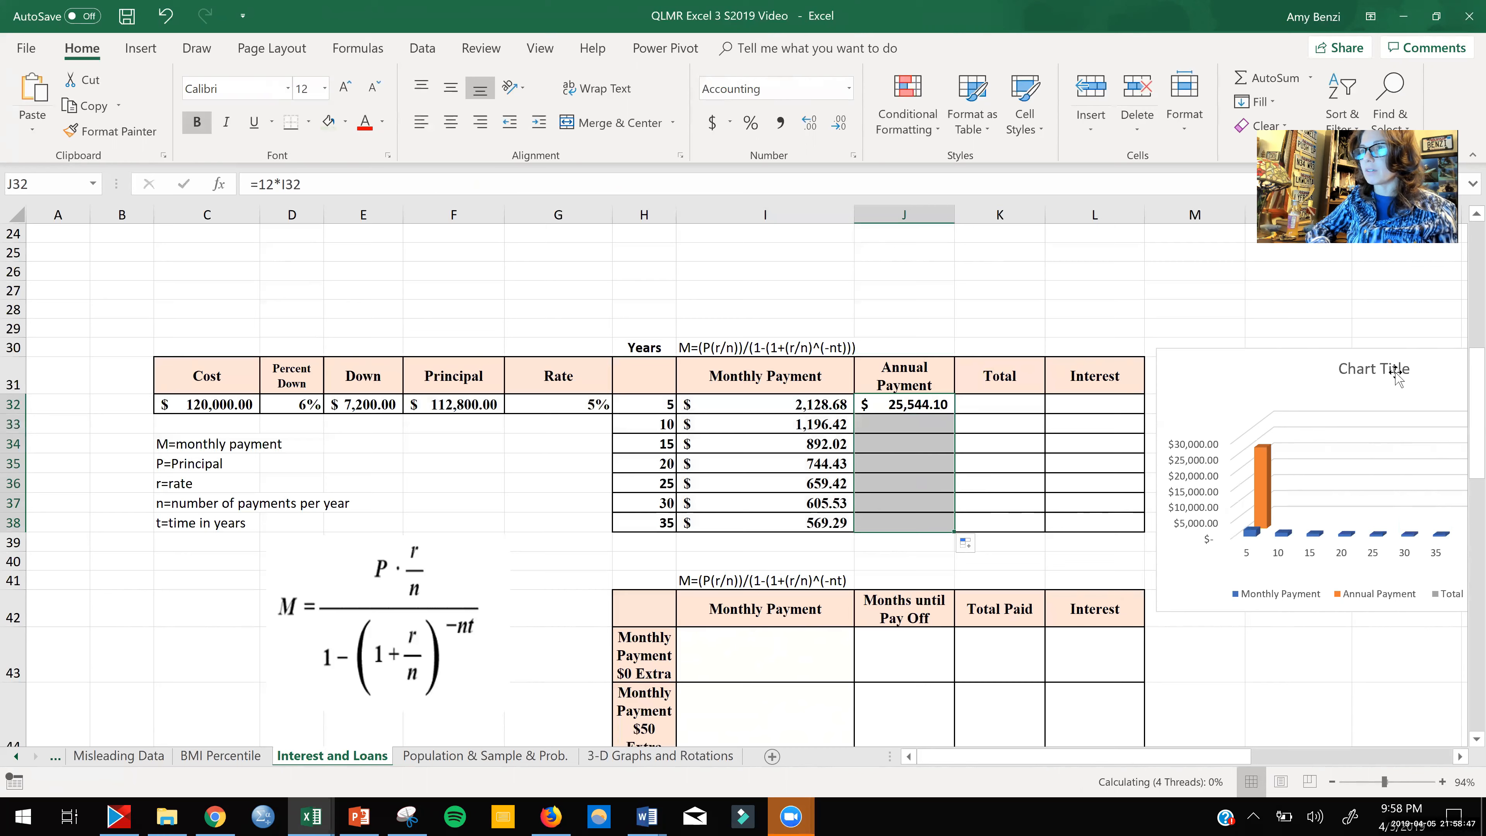
pyautogui.click(1272, 375)
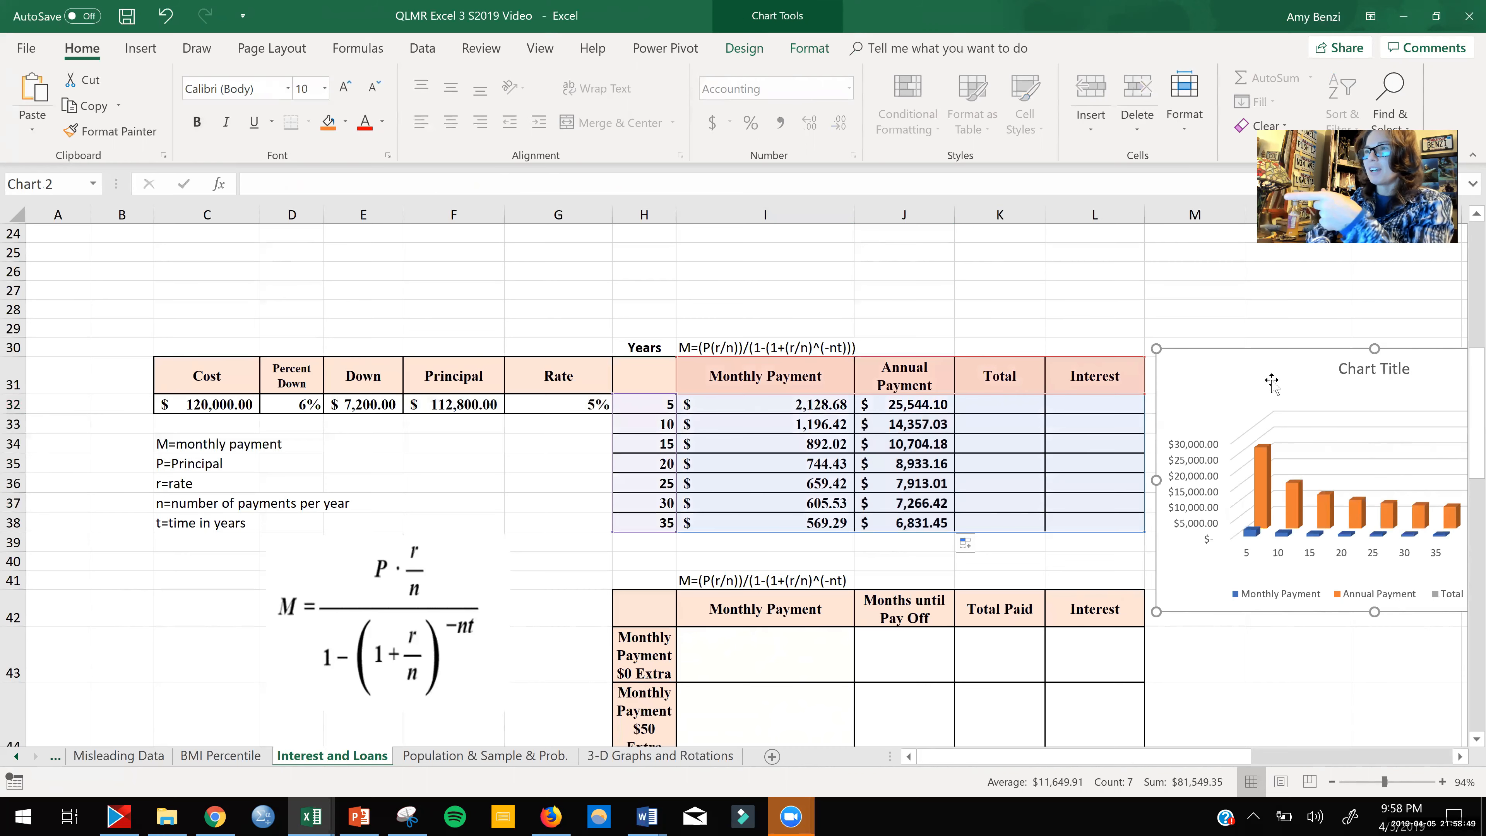
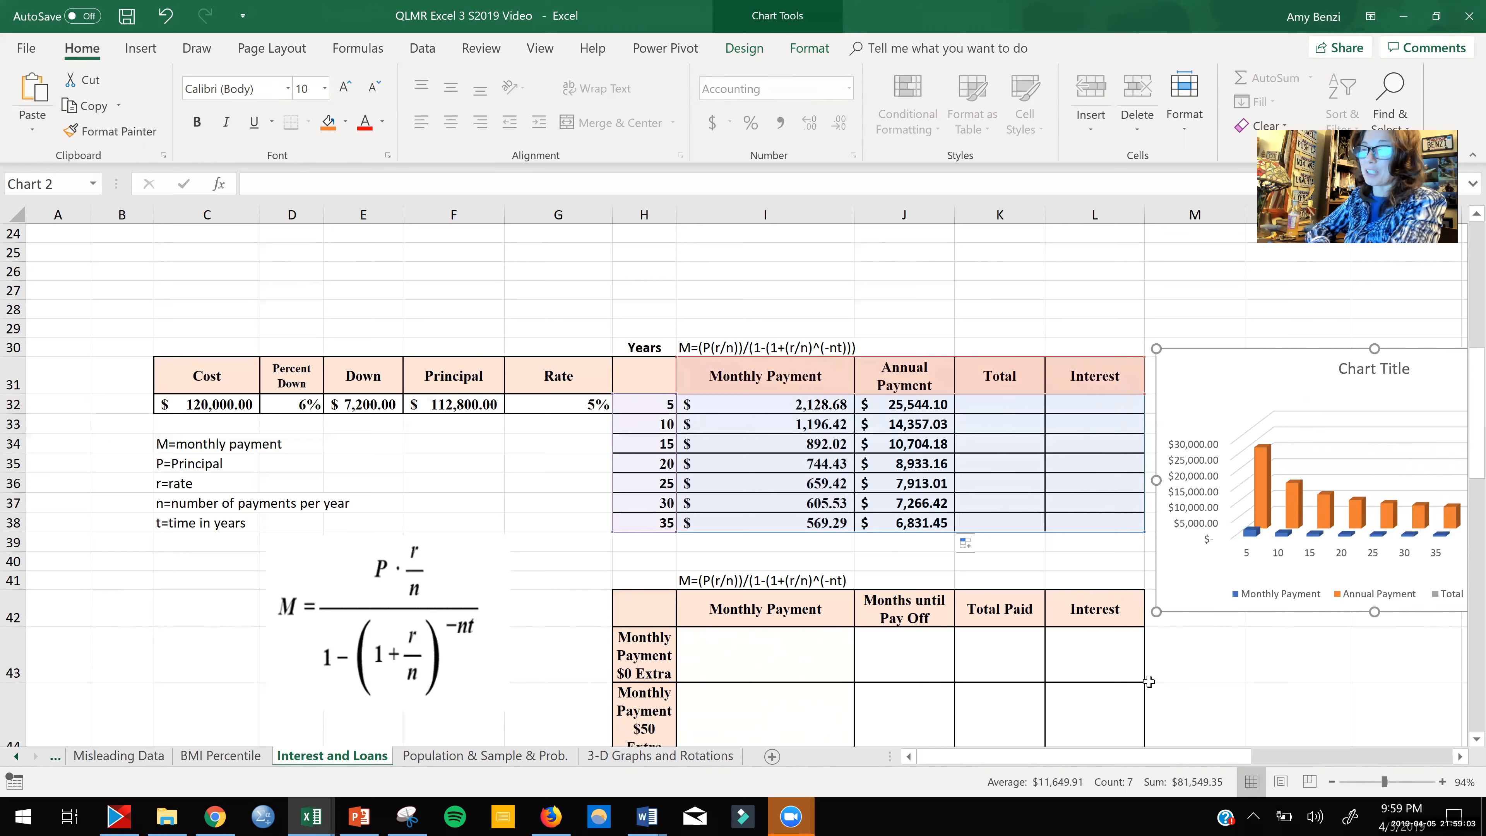
# Step: Calculate the total paid in K32 with =J32*H32 and fill it down the column to K38
pyautogui.hscroll(3, 1148, 680)
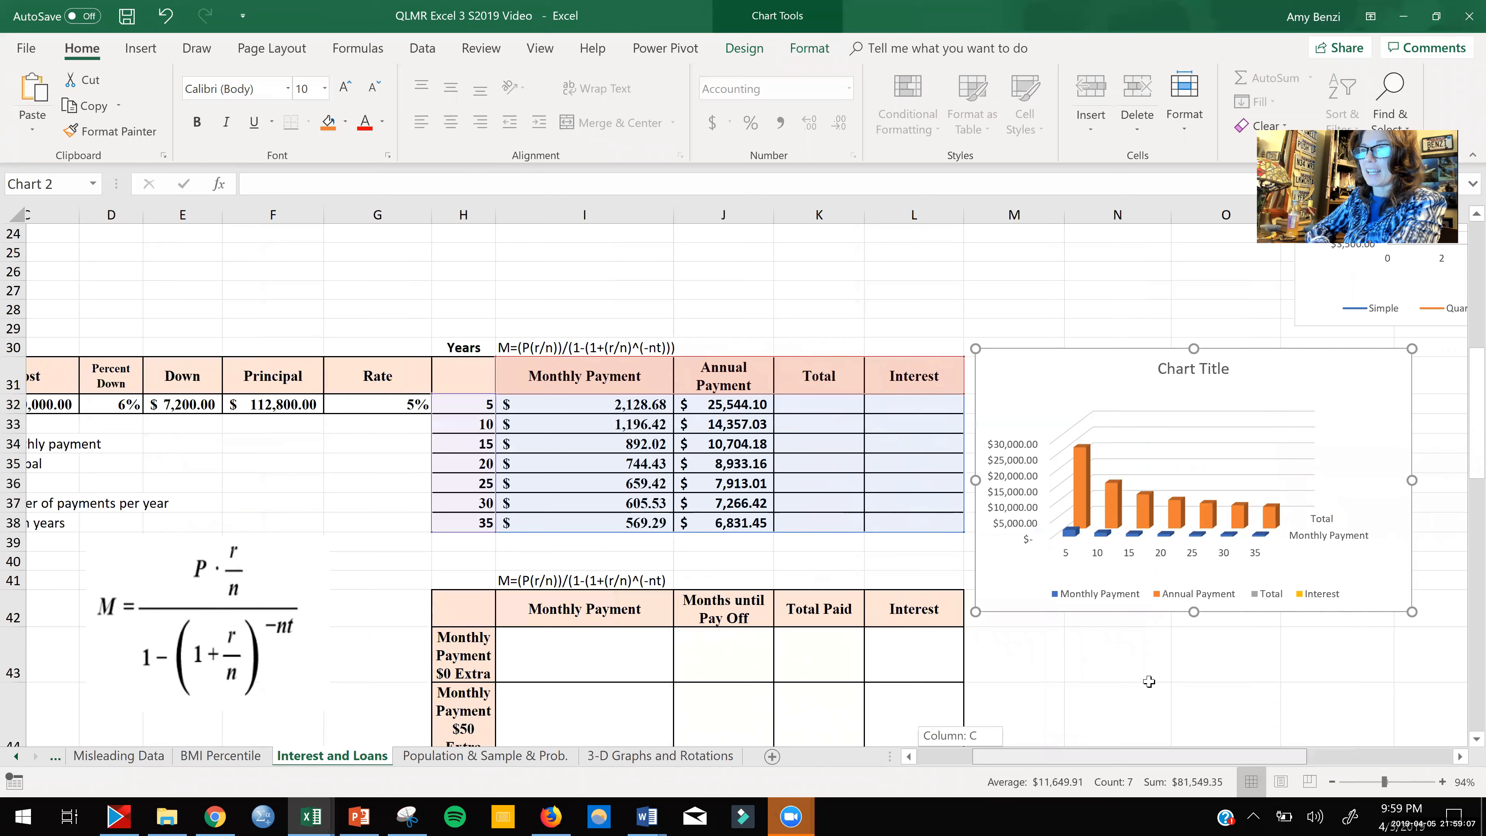
pyautogui.hscroll(1, 779, 469)
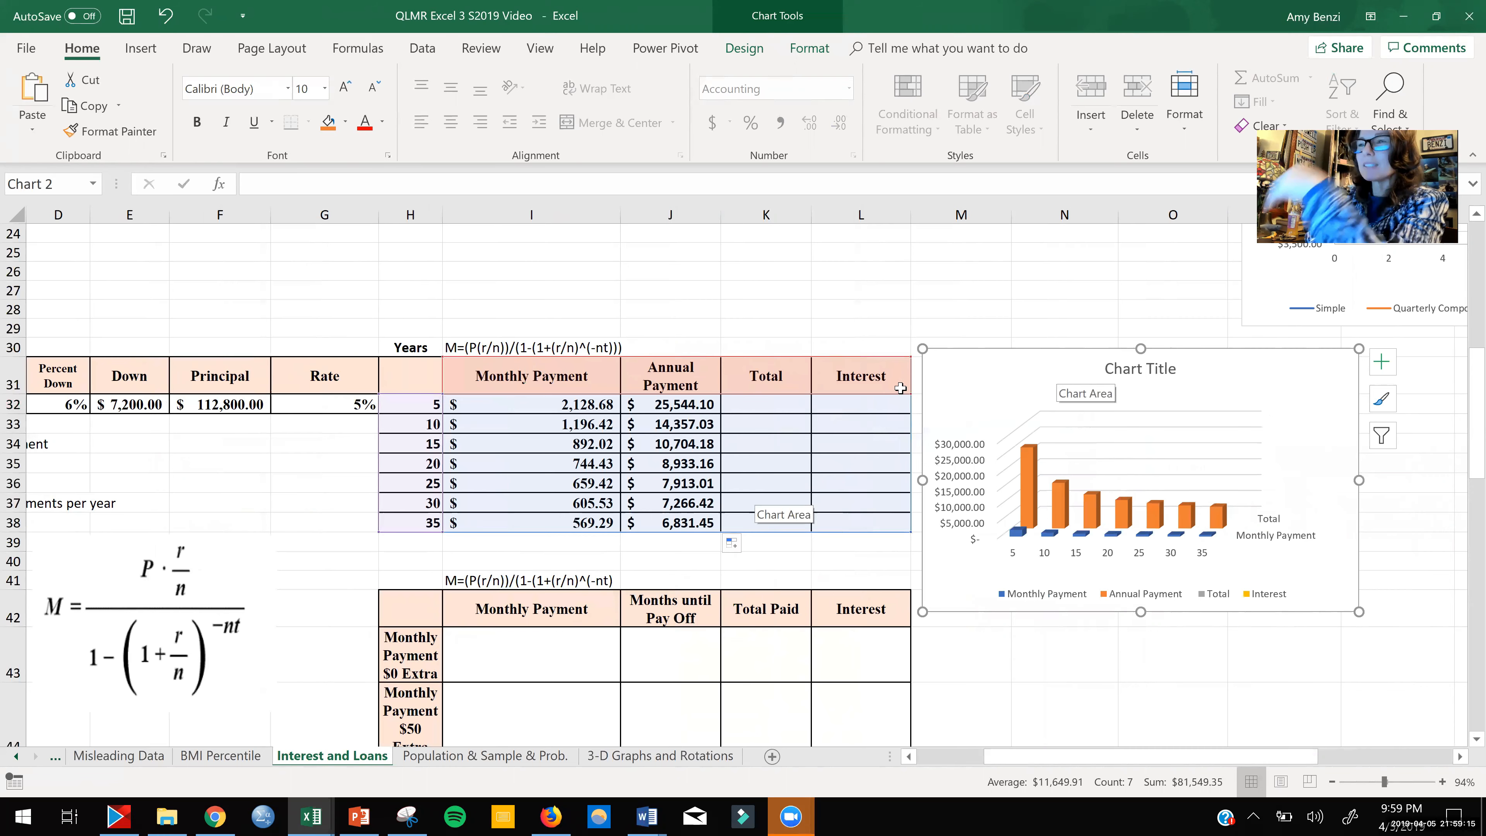
pyautogui.doubleClick(777, 404)
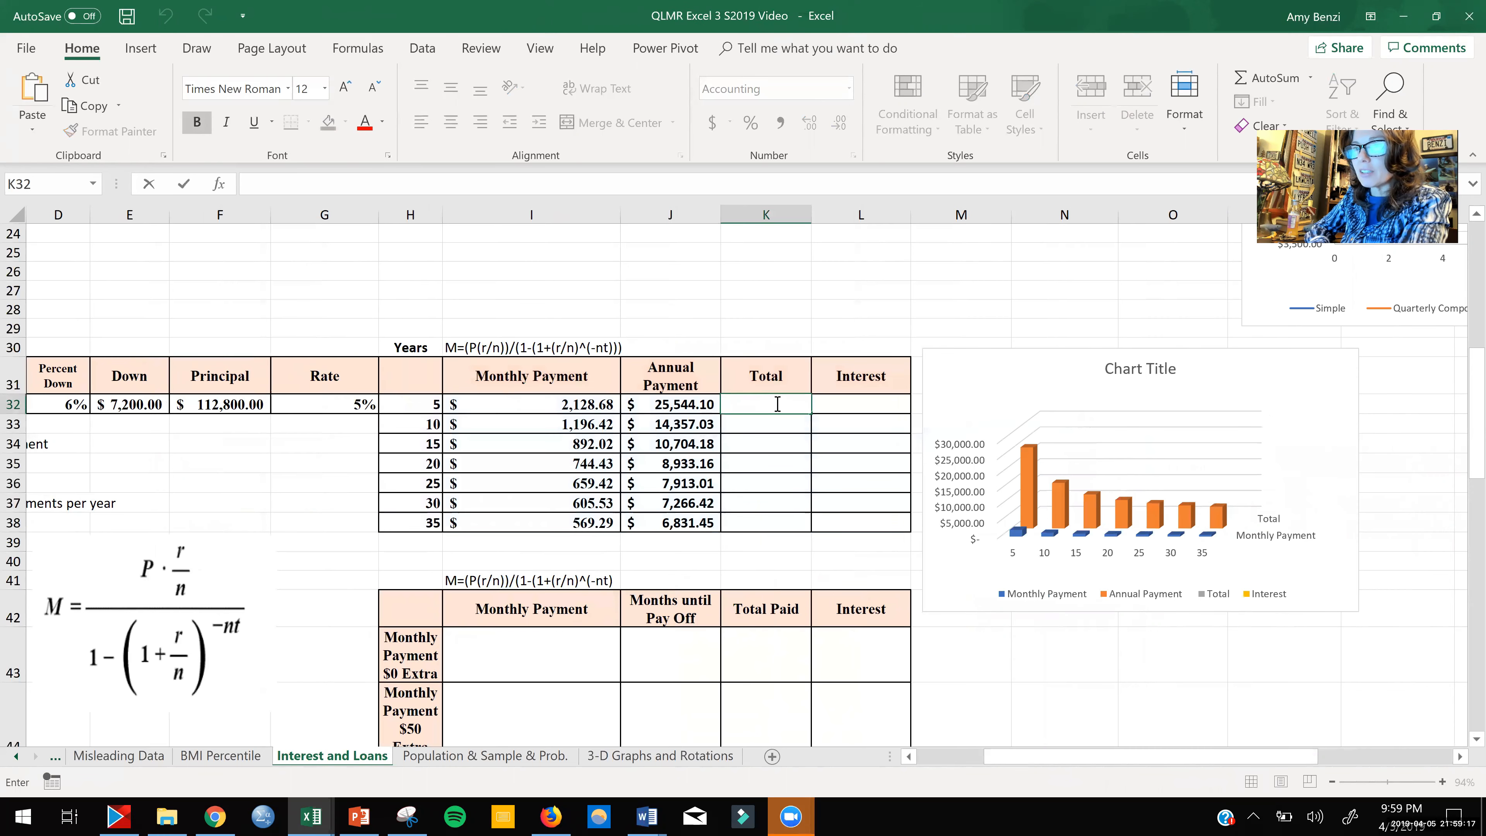
pyautogui.write('=')
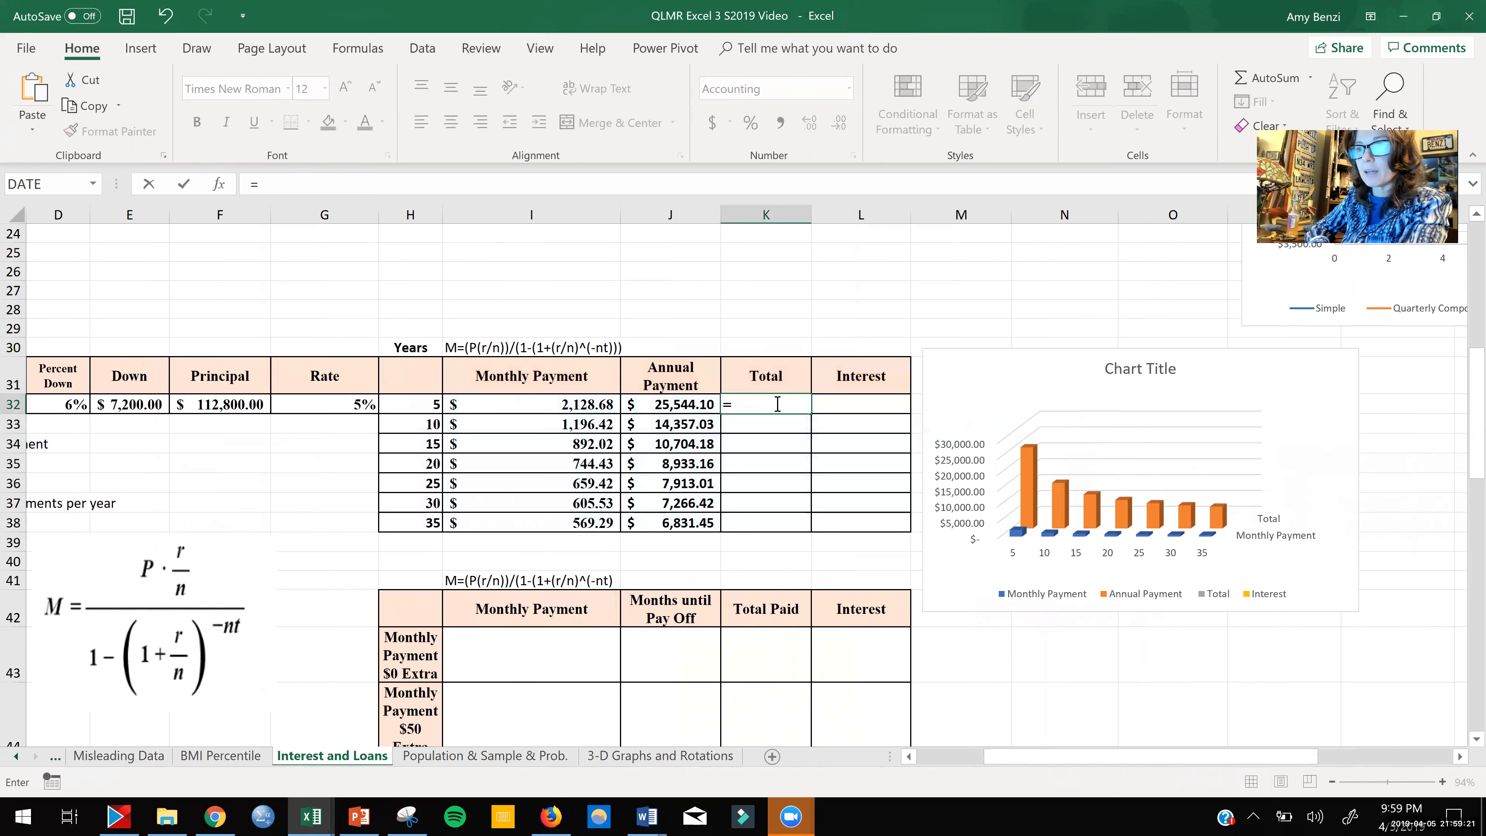
pyautogui.click(691, 403)
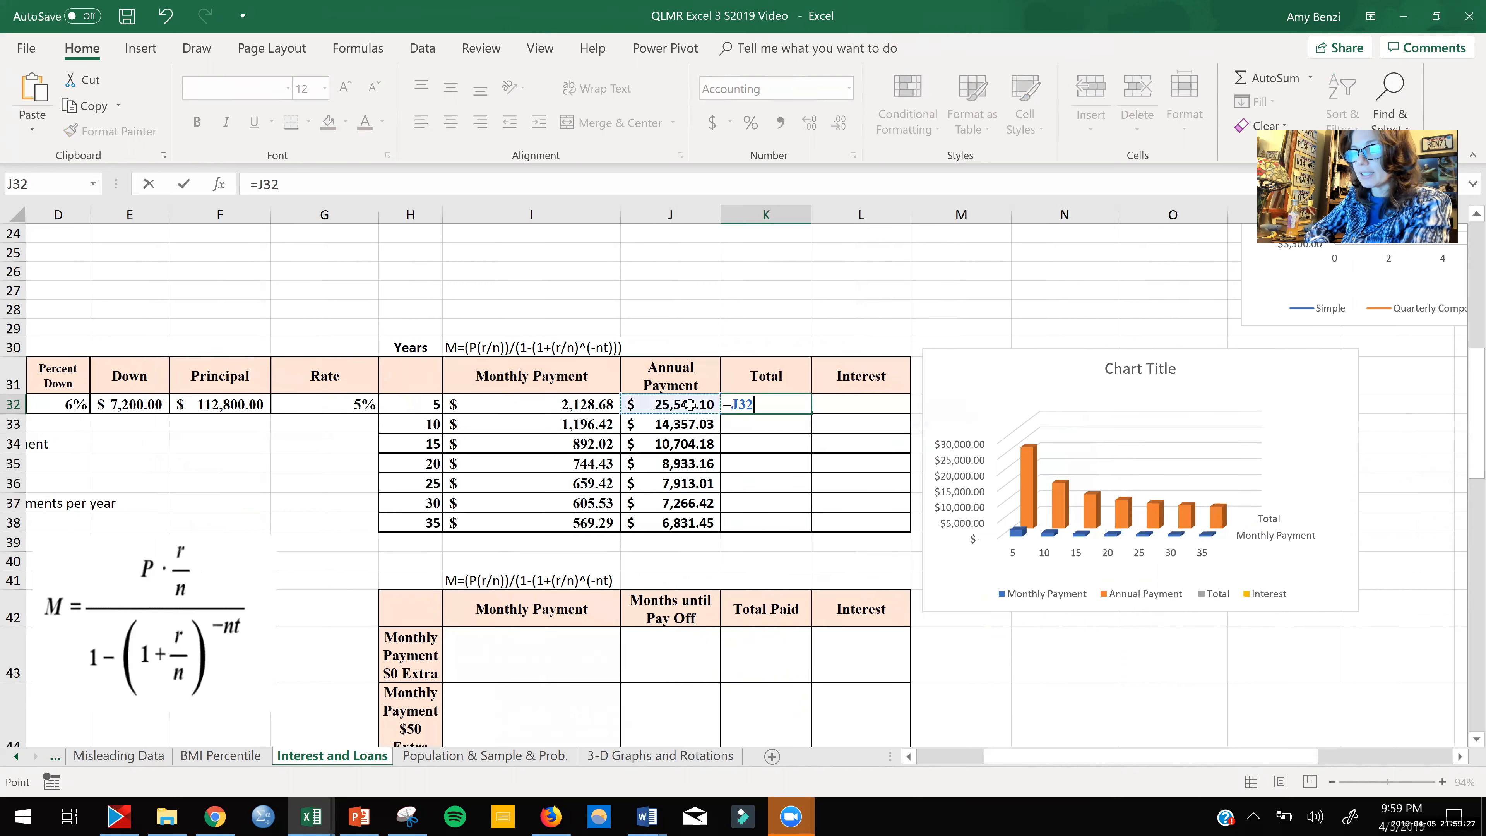
pyautogui.write('*')
pyautogui.click(413, 405)
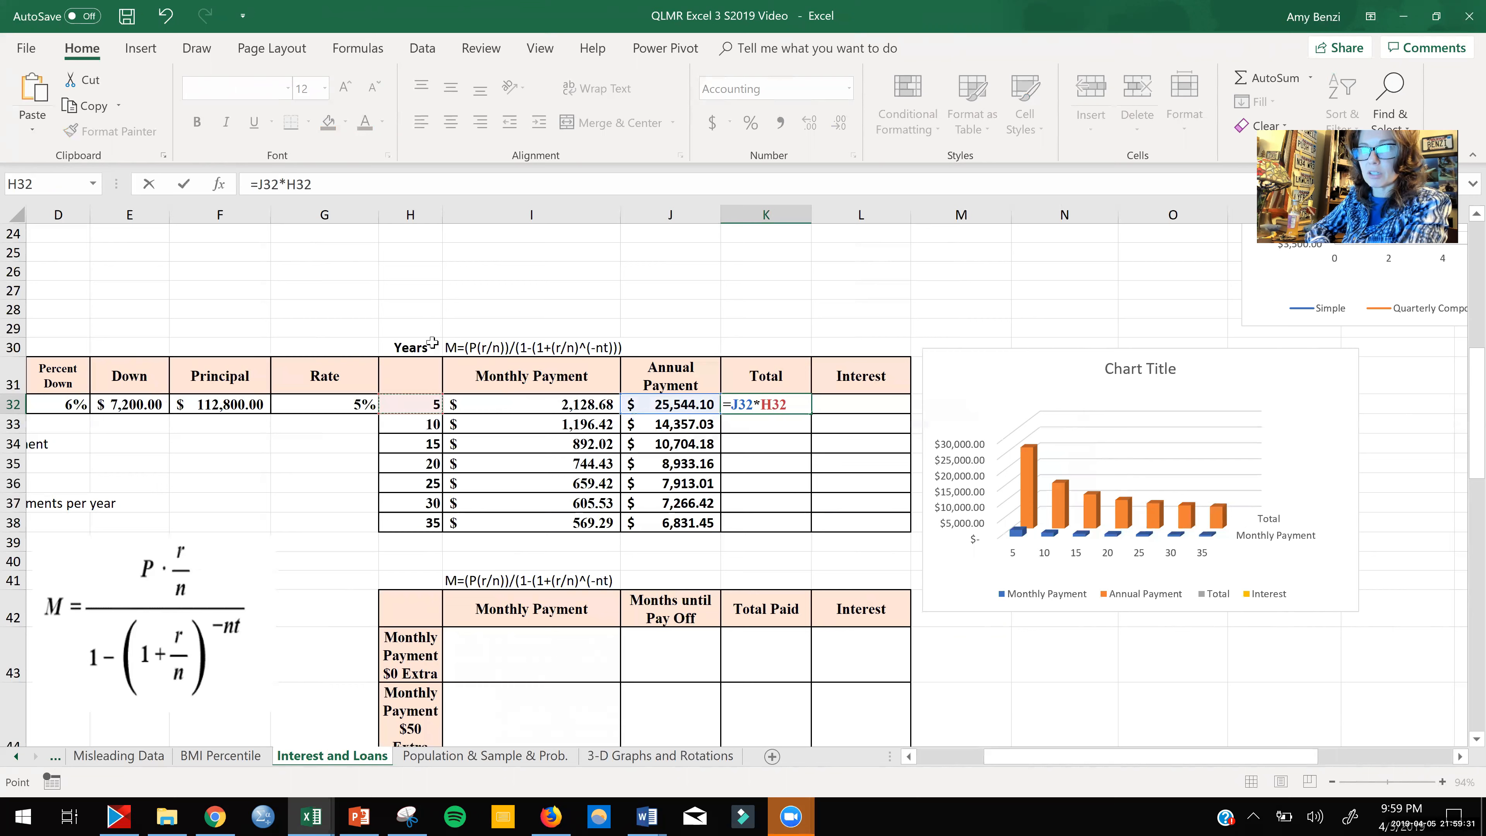
pyautogui.press('Return')
pyautogui.click(797, 411)
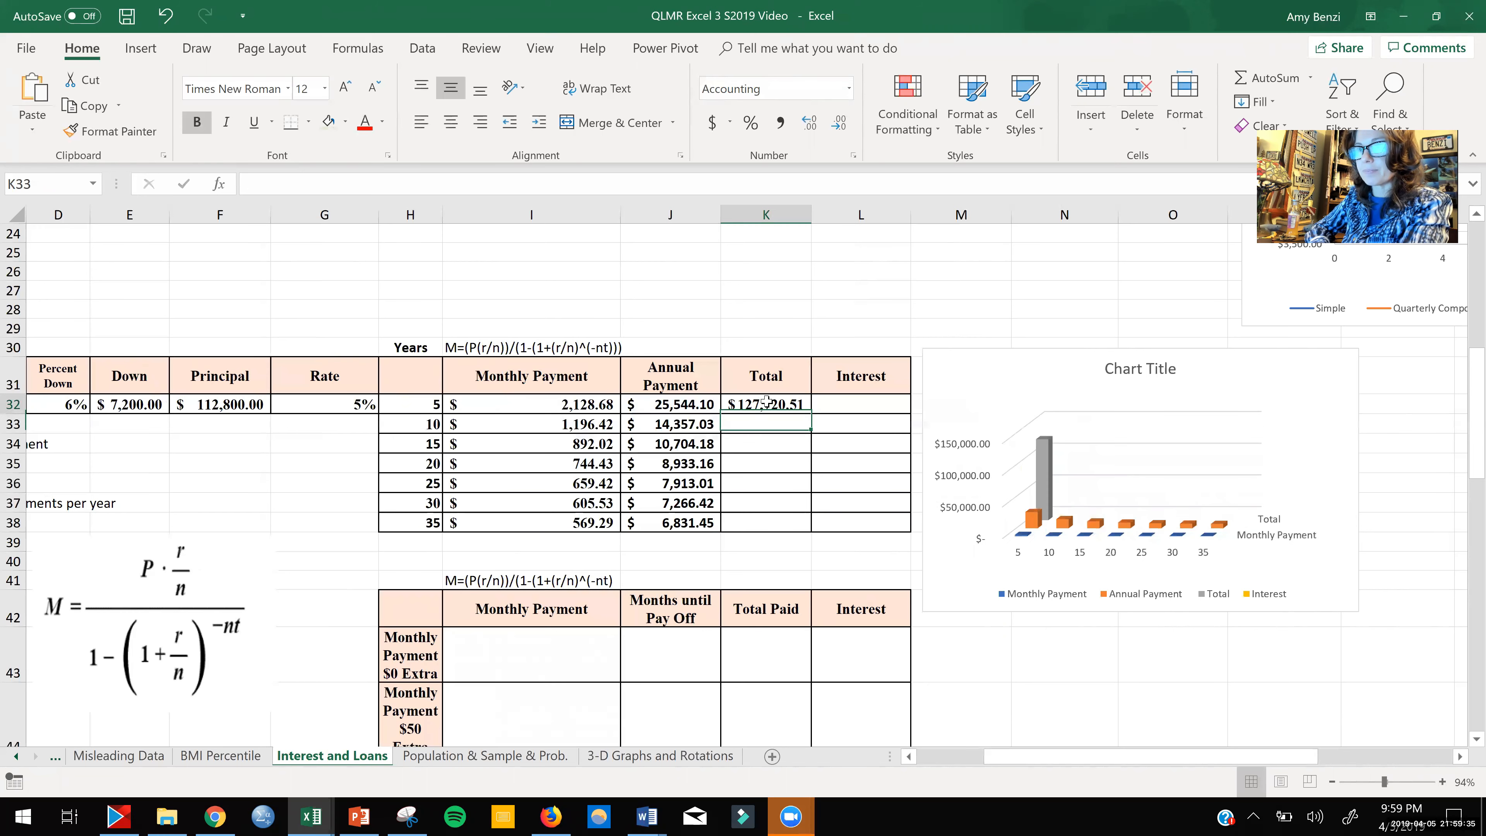
pyautogui.doubleClick(808, 413)
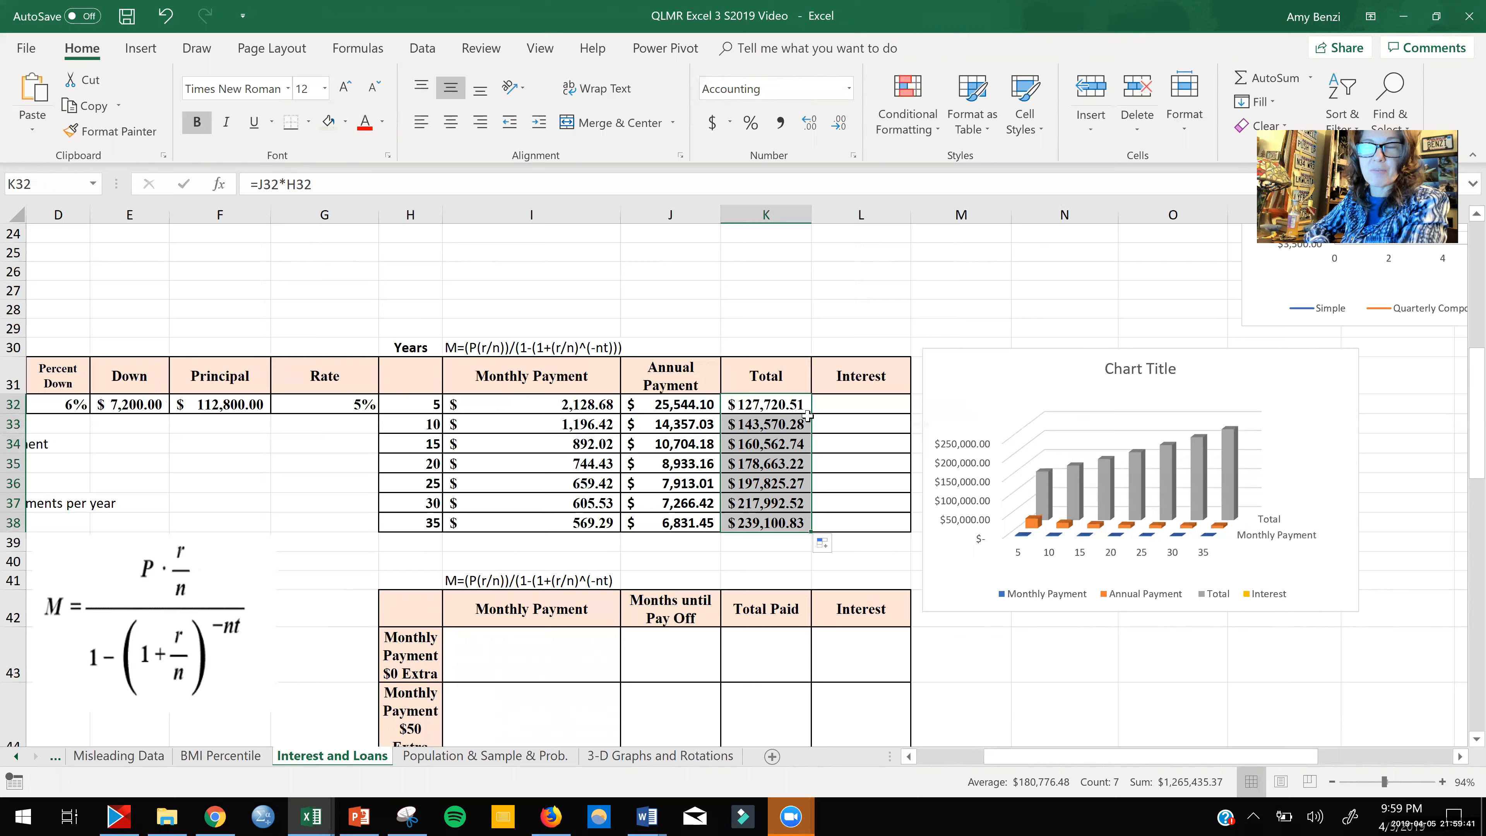
# Step: Calculate the interest in L32 with =K32-F32 and fill it down the column to L38
pyautogui.doubleClick(872, 406)
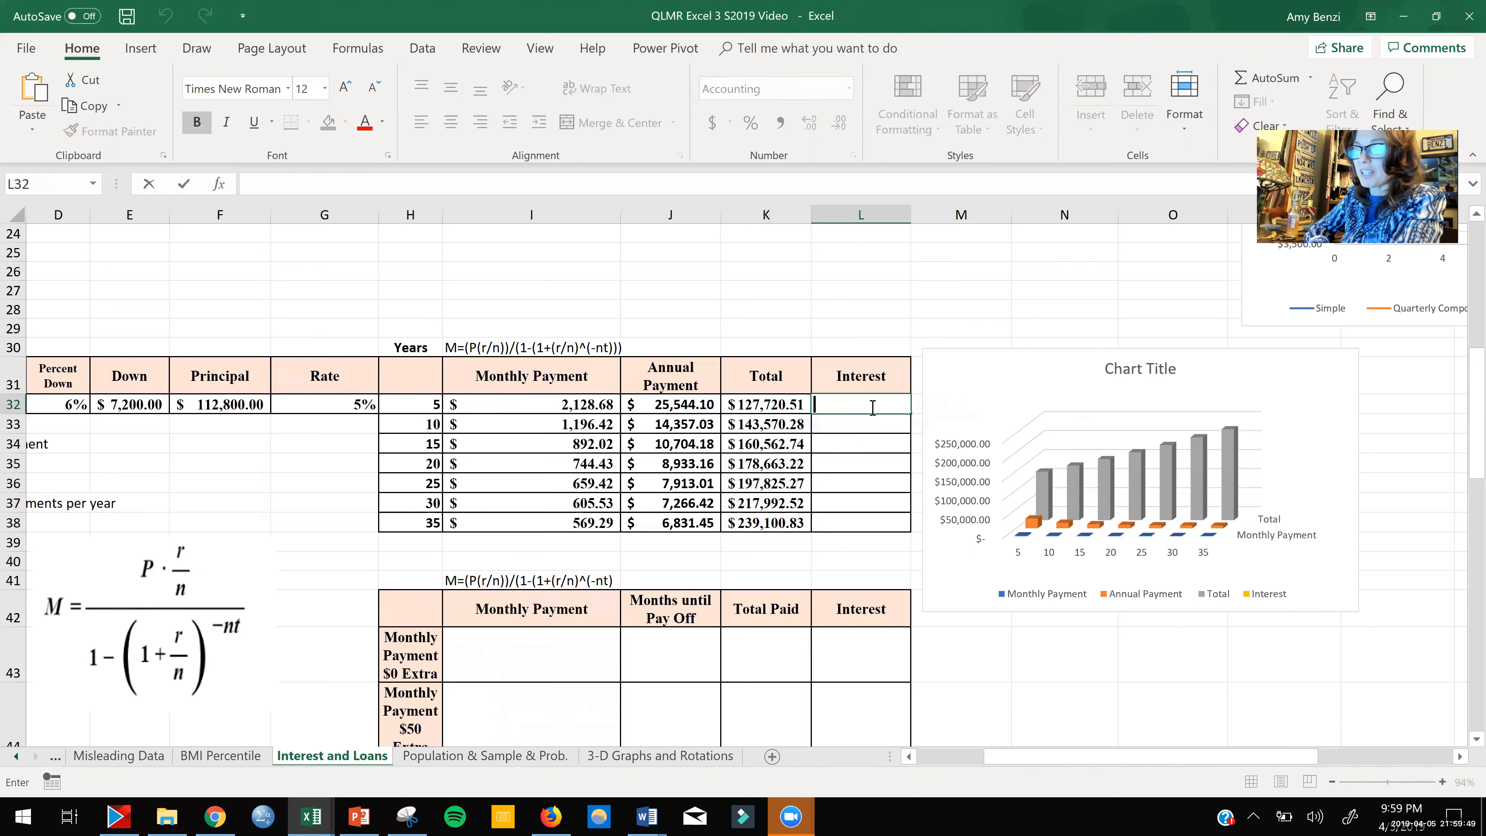
pyautogui.write('=')
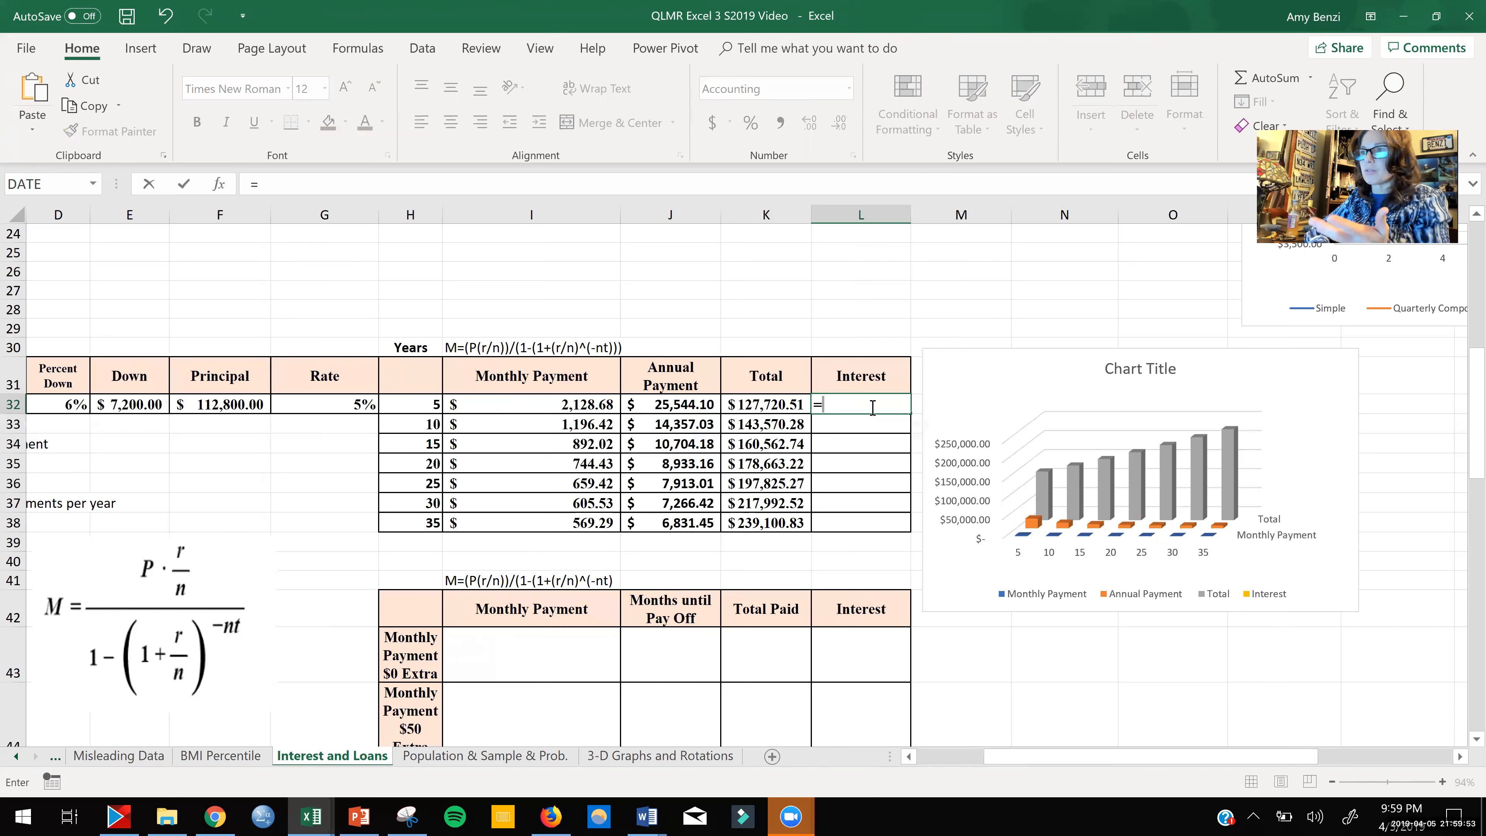
pyautogui.click(780, 406)
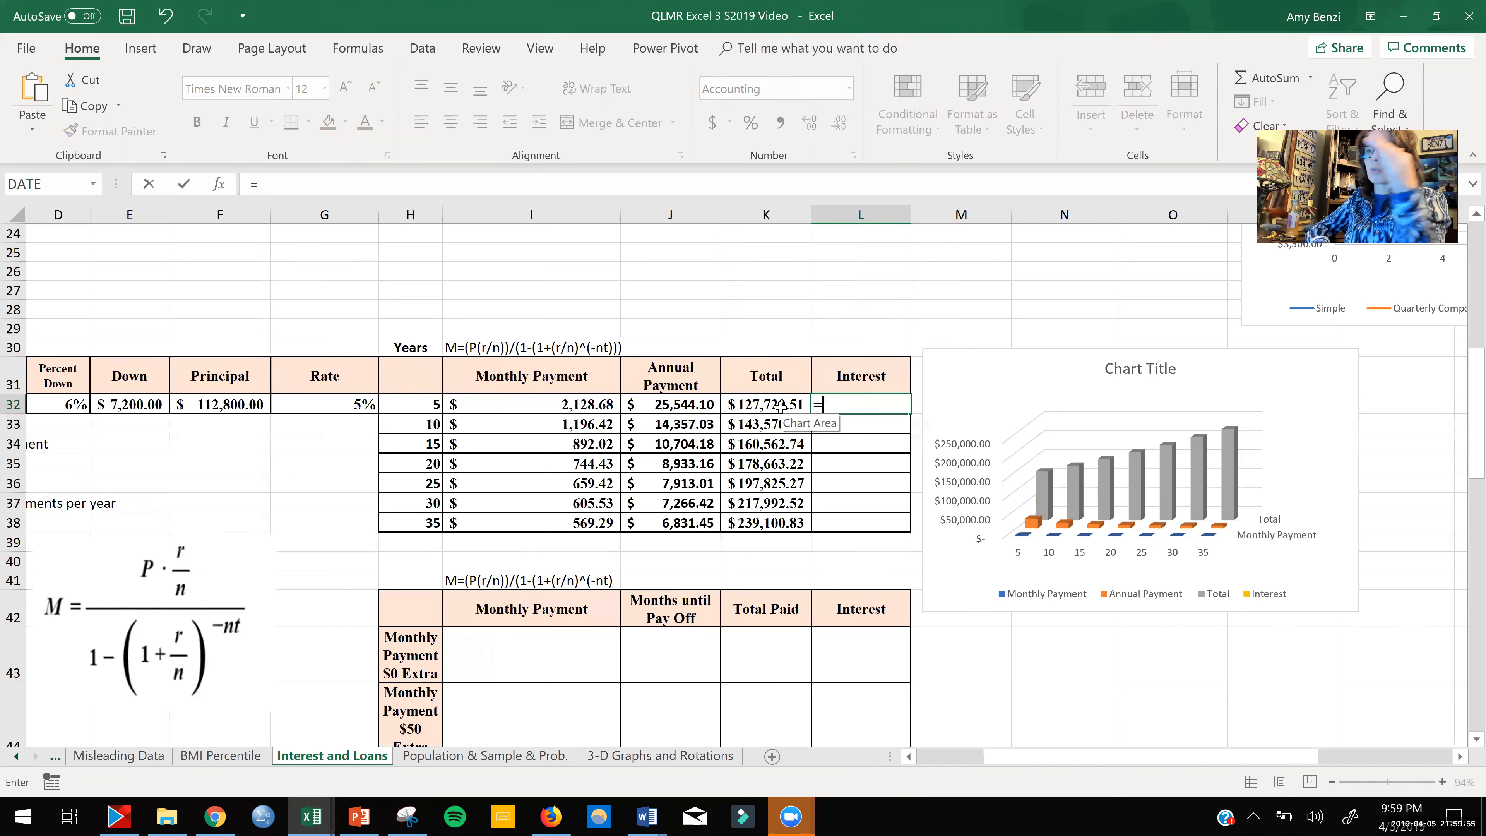
pyautogui.write('-')
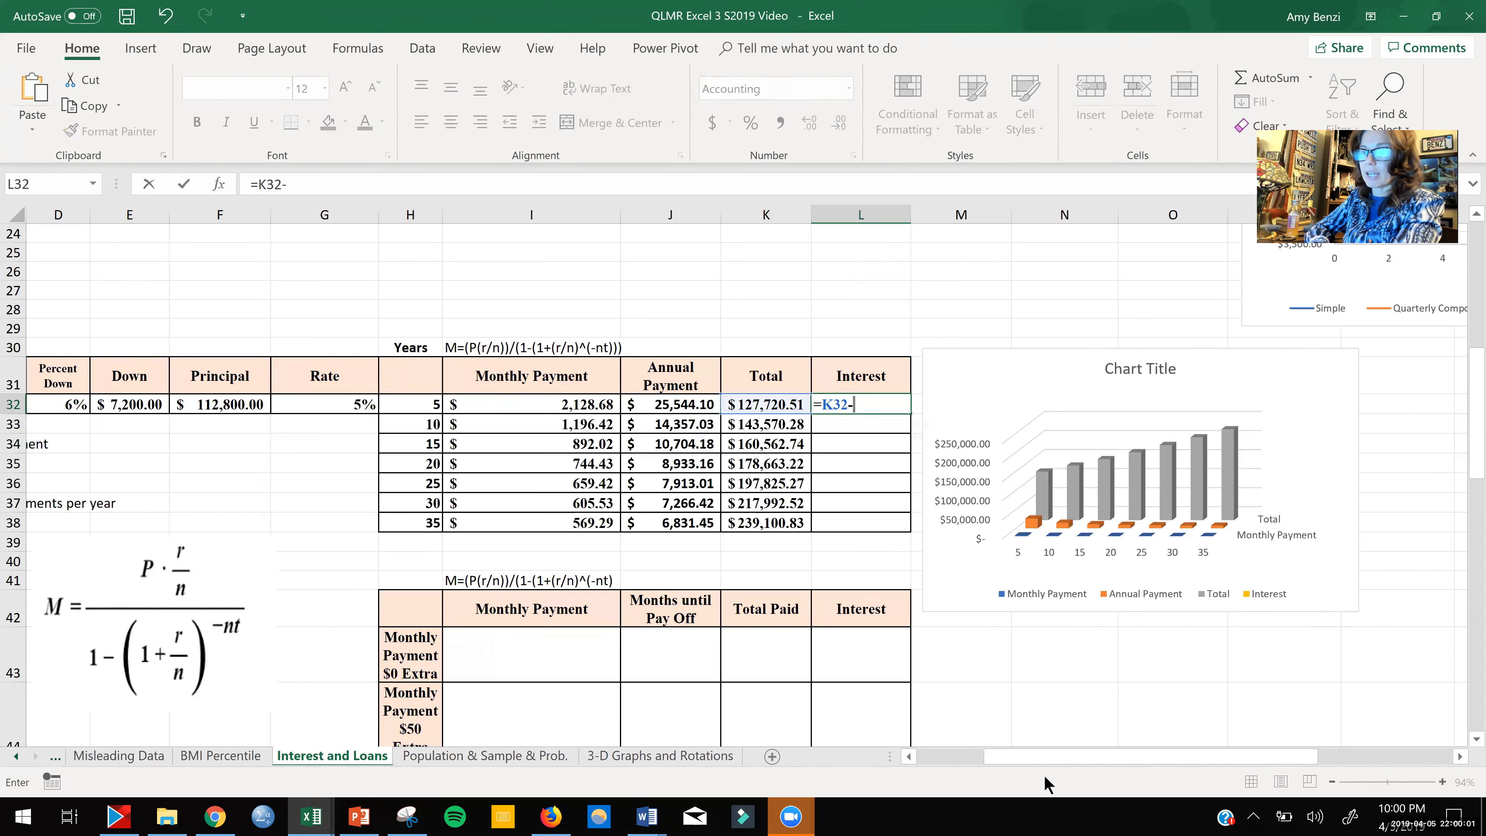
pyautogui.hscroll(-2, 1044, 775)
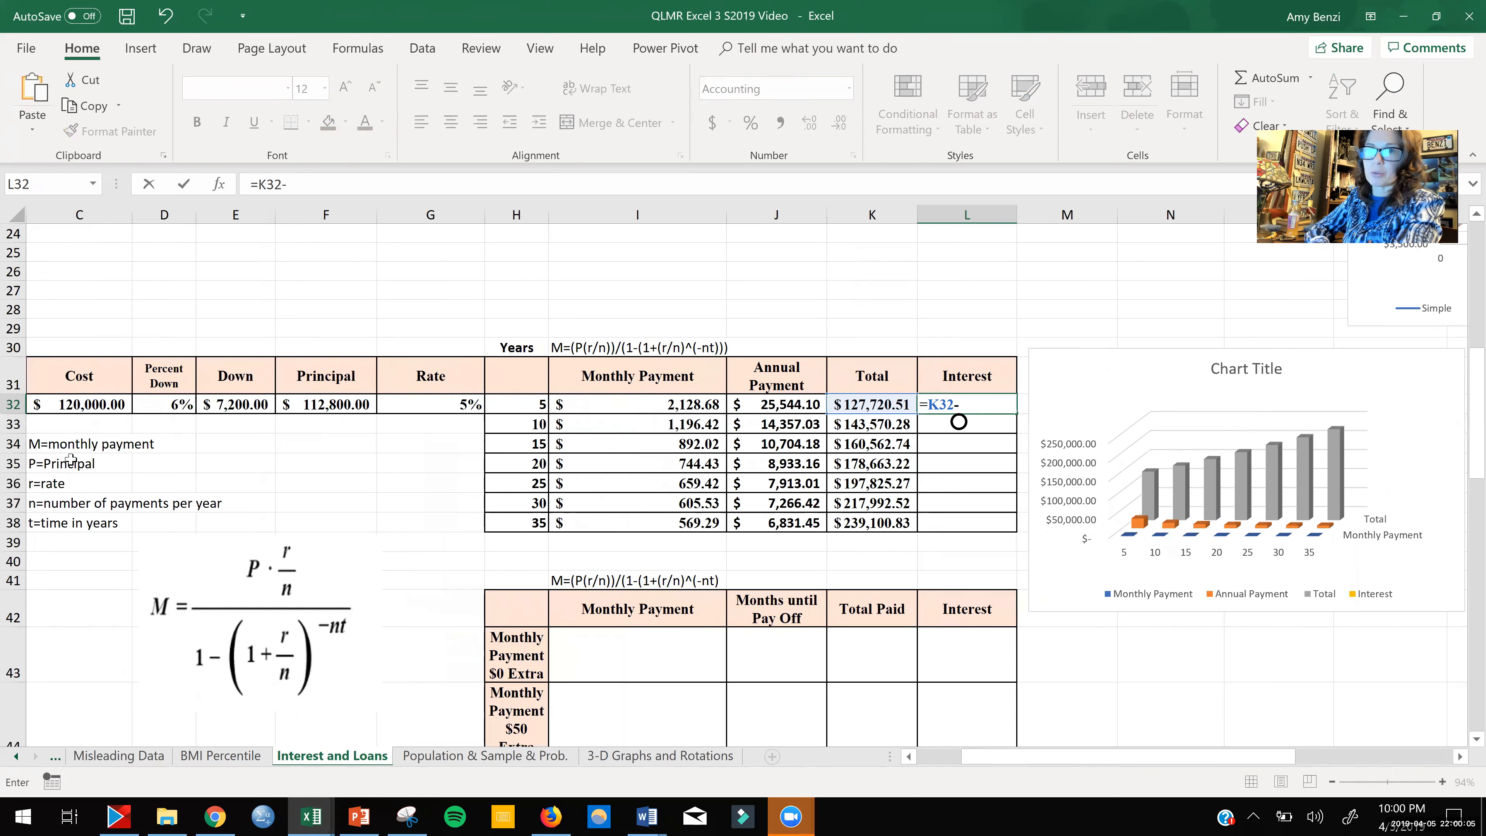
pyautogui.click(321, 404)
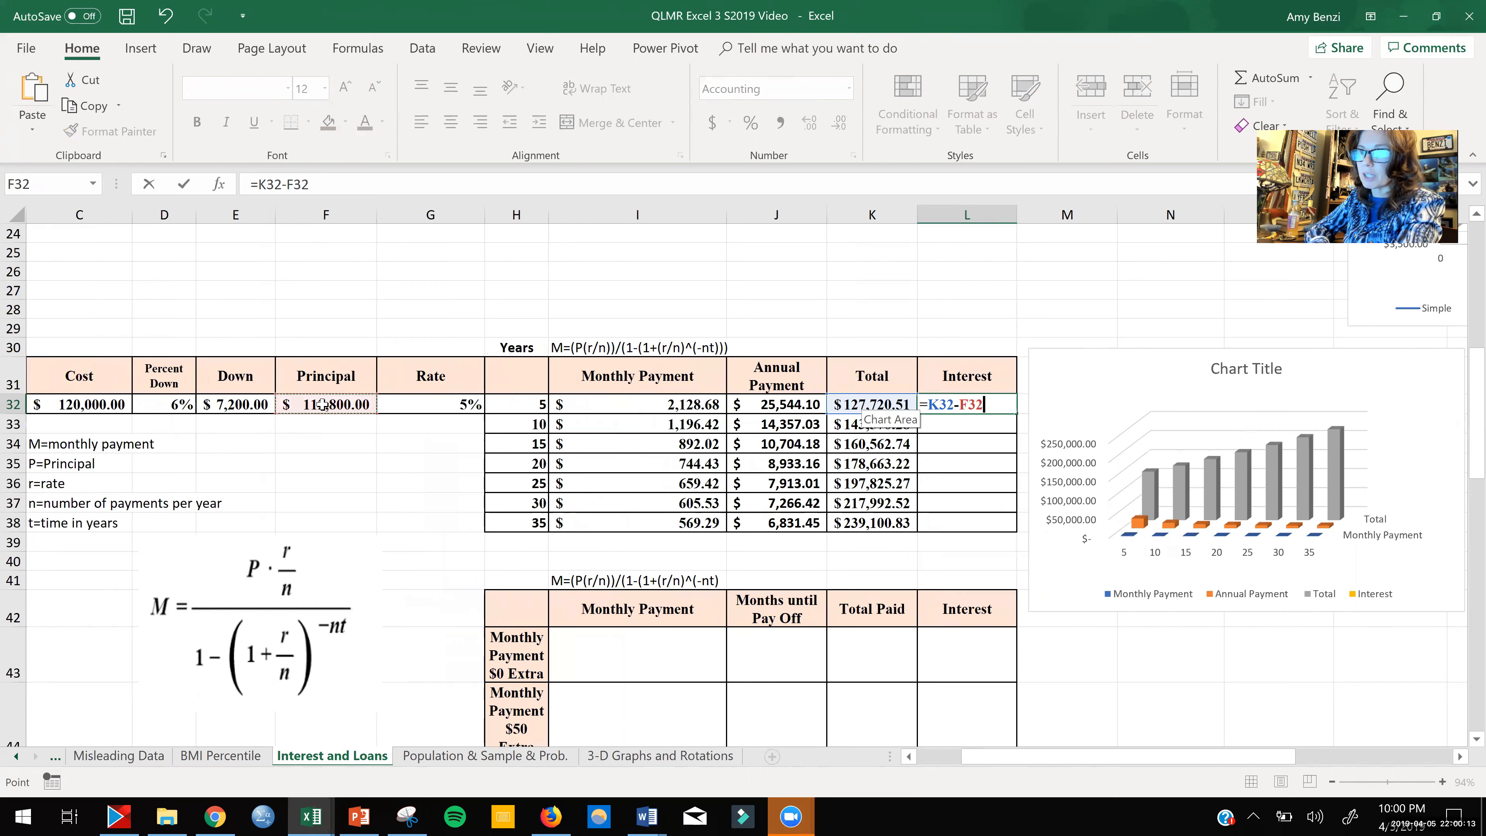
pyautogui.press('Return')
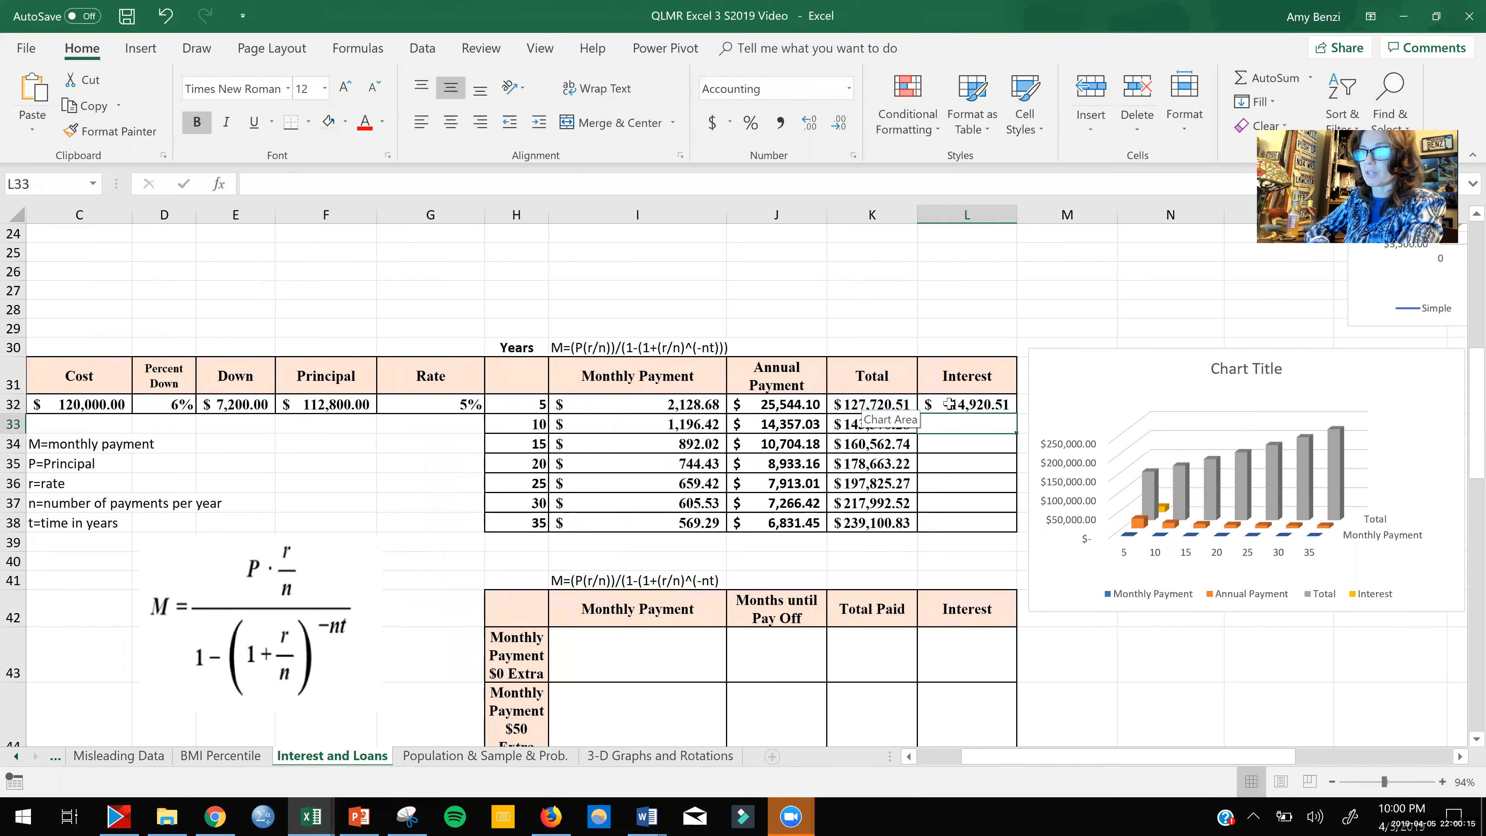
pyautogui.click(972, 407)
pyautogui.doubleClick(1017, 415)
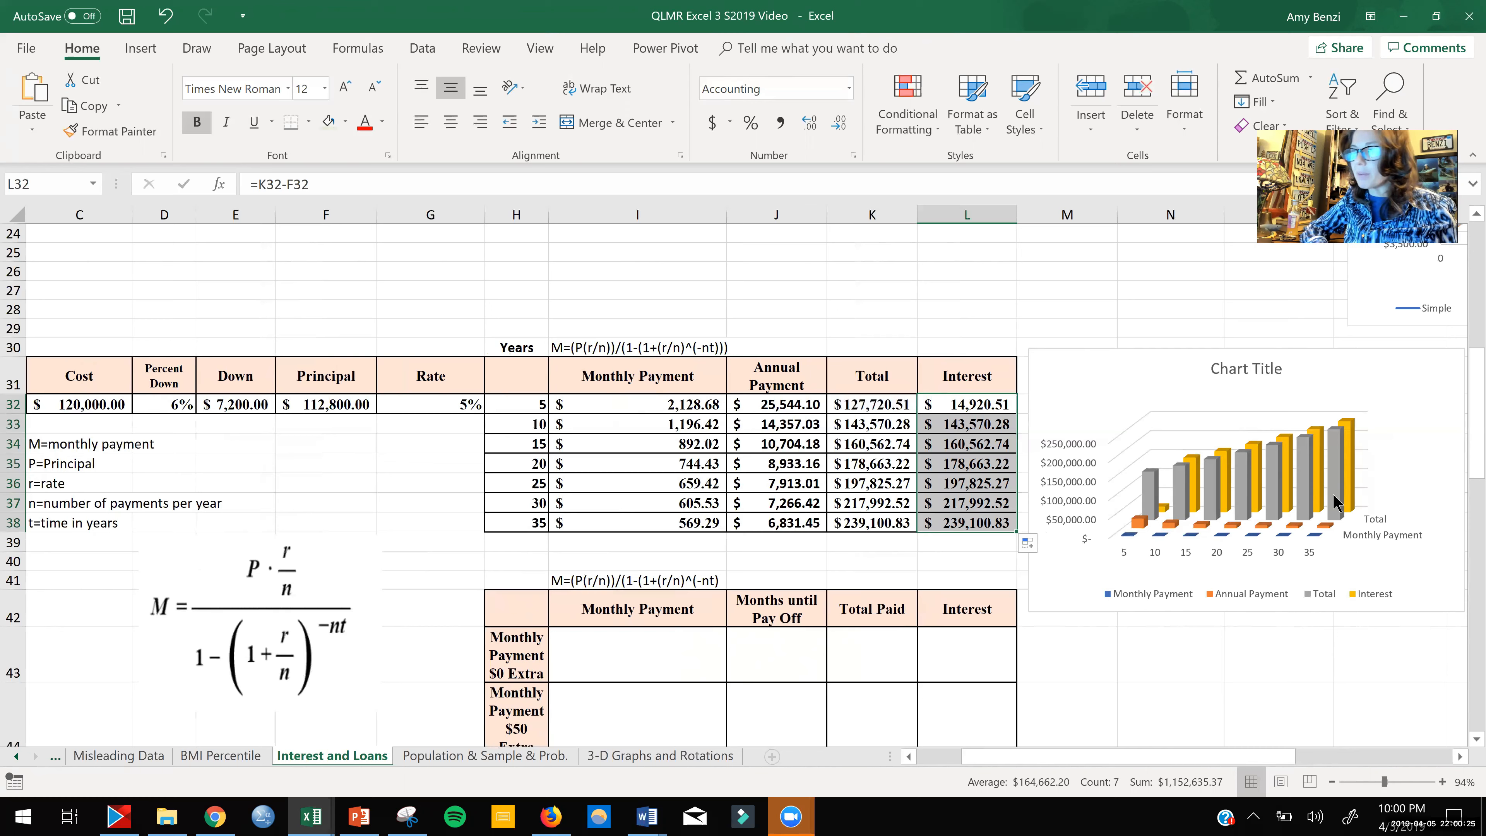
# Step: Delete the 3-D column chart beside the mortgage payment table
pyautogui.moveTo(1332, 493)
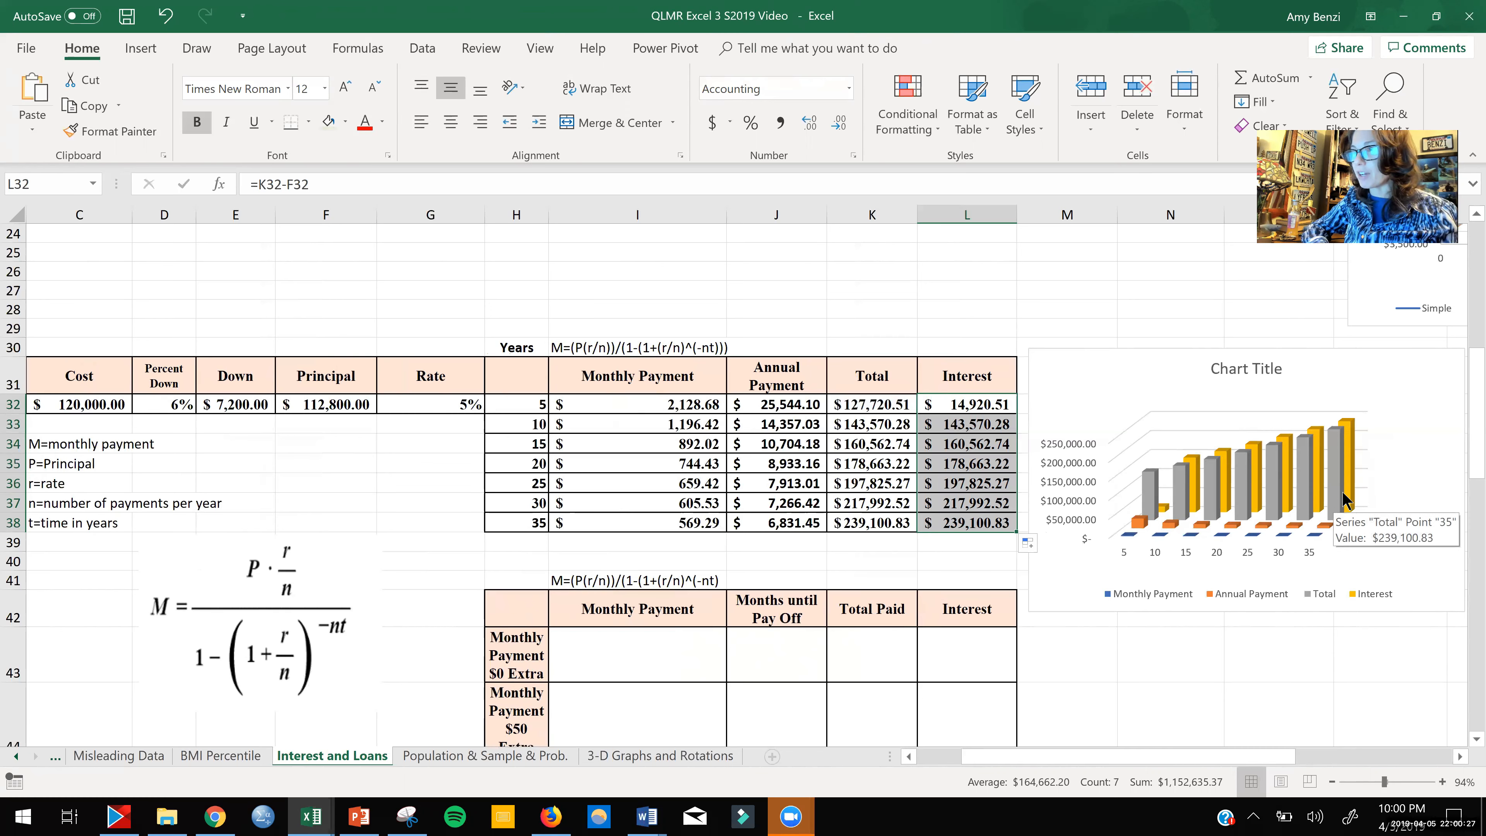
pyautogui.click(1312, 370)
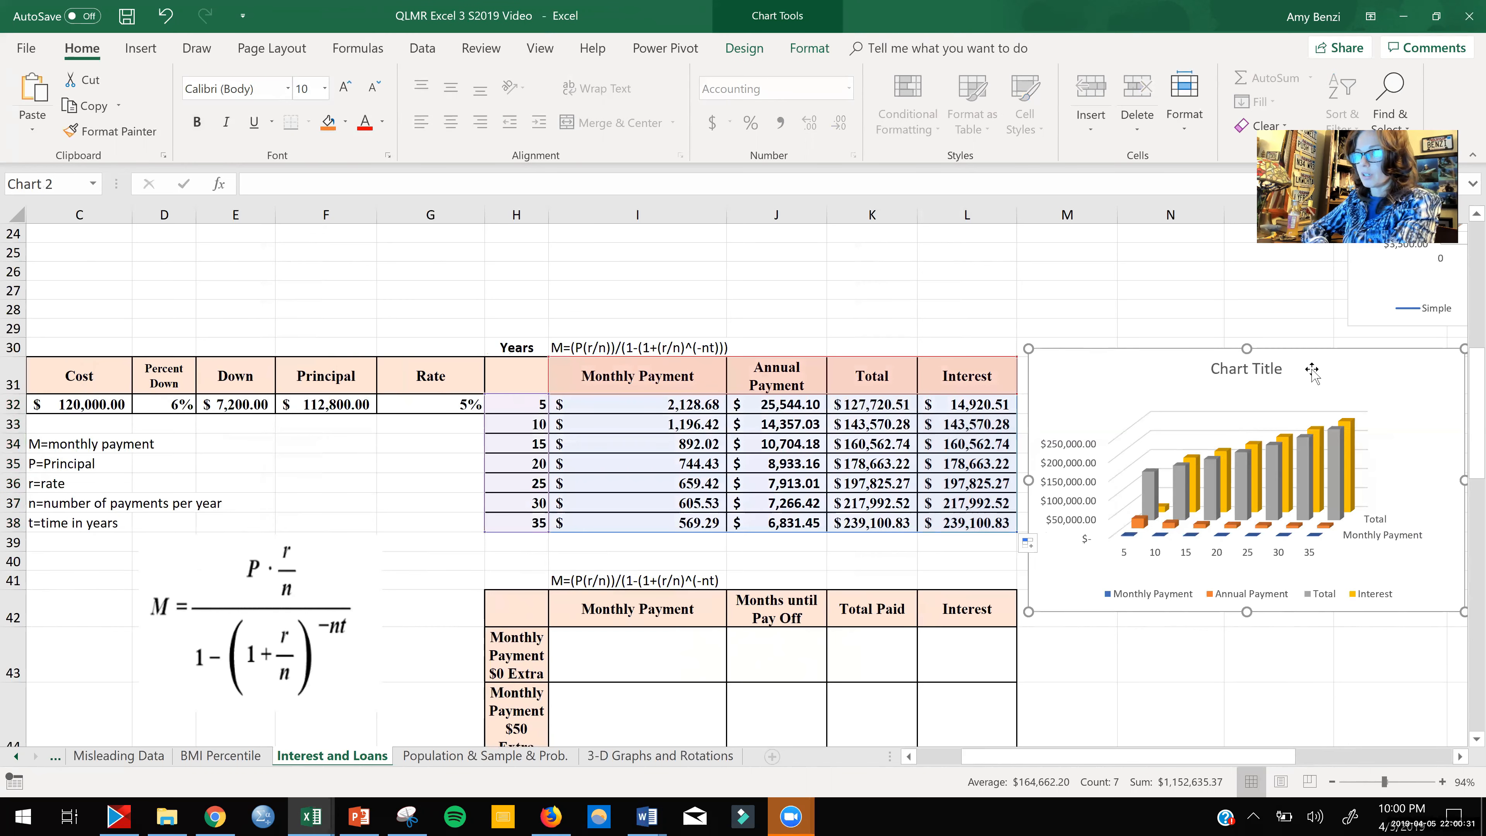
pyautogui.click(1233, 294)
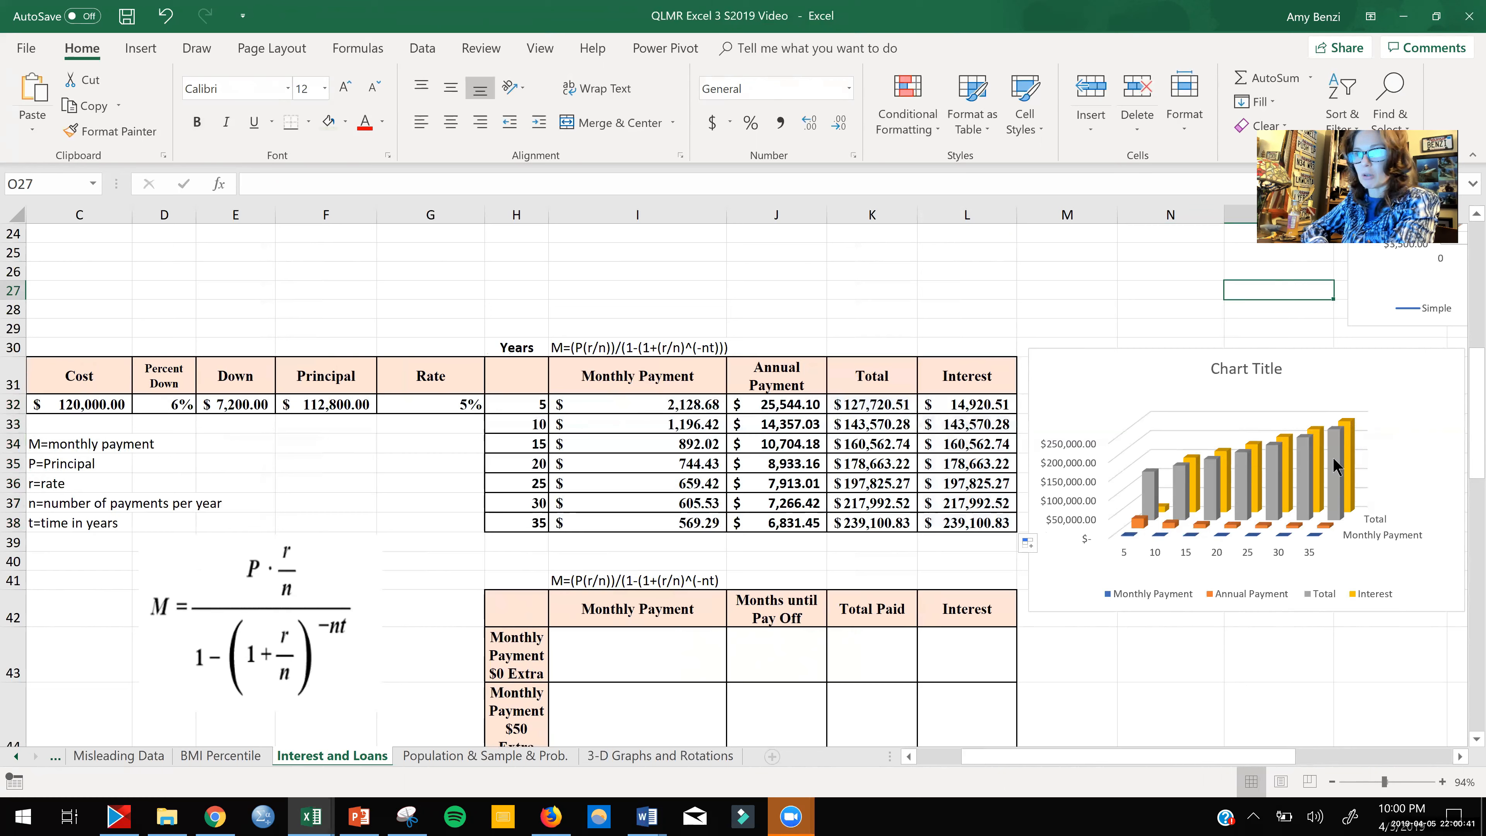
pyautogui.click(1153, 384)
pyautogui.press('Delete')
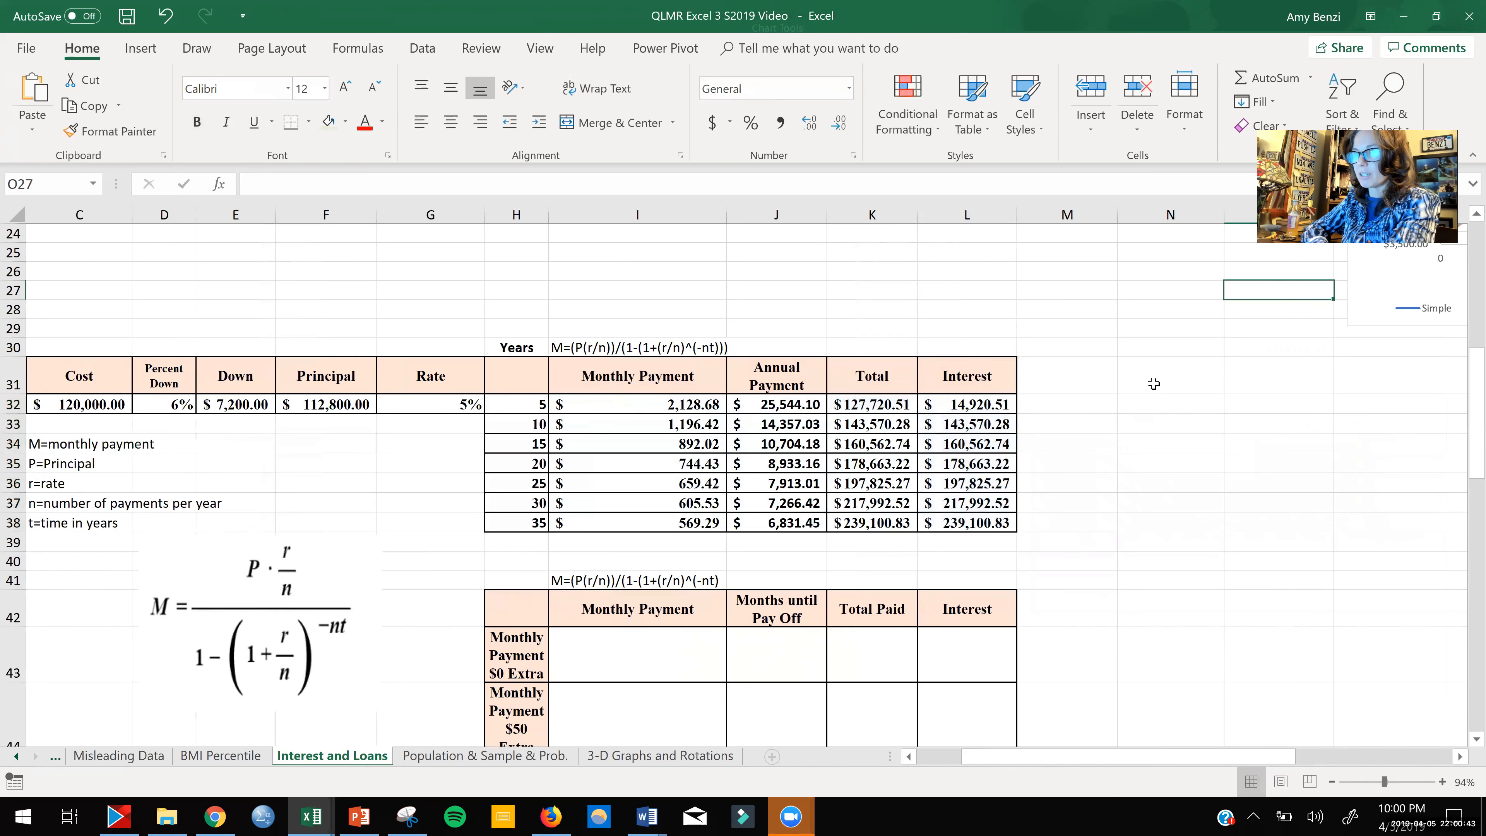
# Step: Open the blank header cell H31 above the year values for editing
pyautogui.click(513, 387)
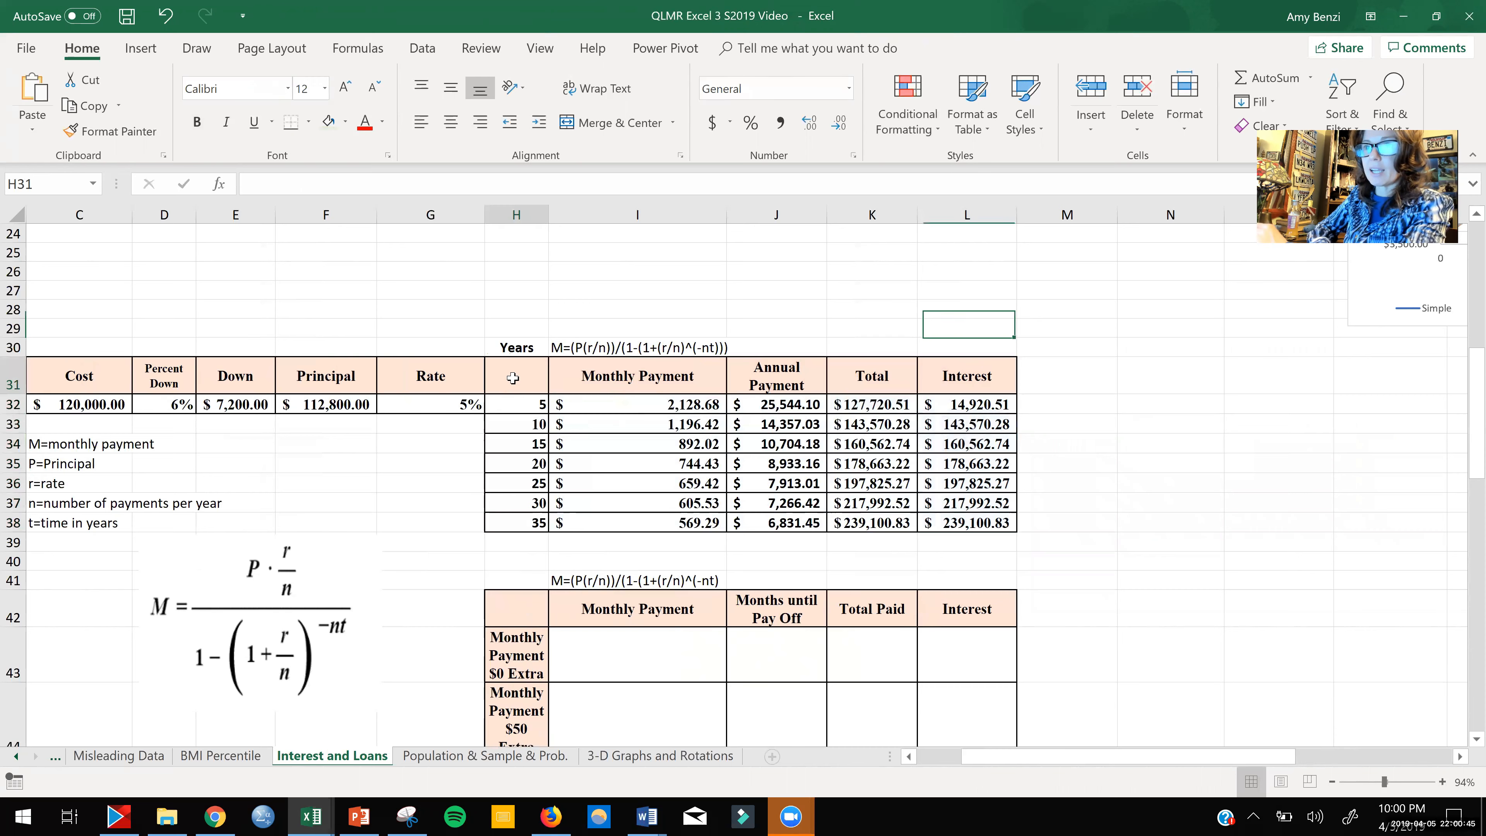
pyautogui.doubleClick(507, 375)
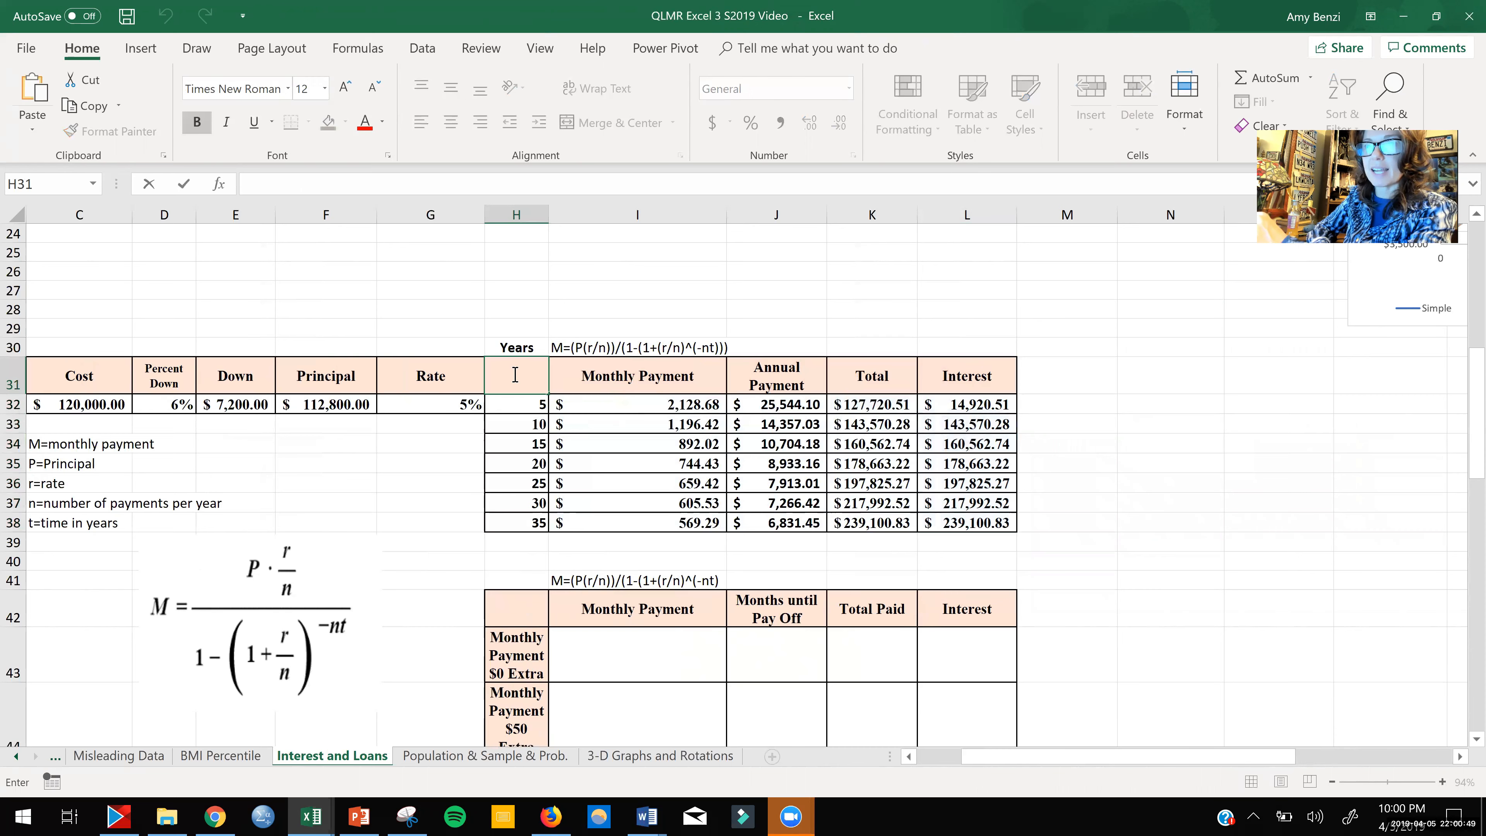
pyautogui.click(517, 379)
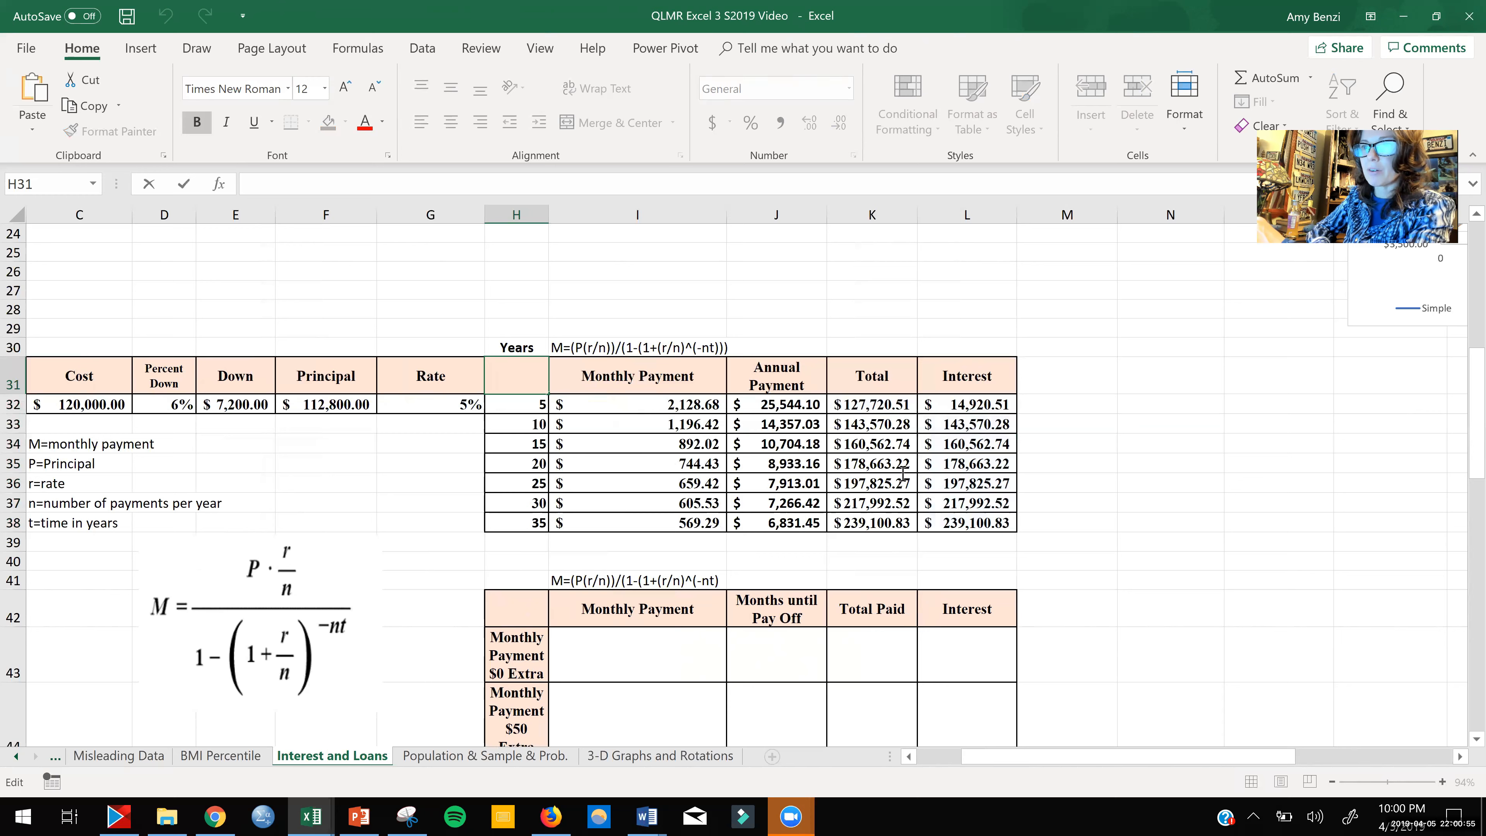
# Step: Insert a 3-D Column chart from the loan table in H31:L38, including the headers and the years column
pyautogui.click(974, 518)
pyautogui.moveTo(516, 381); pyautogui.dragTo(966, 524)
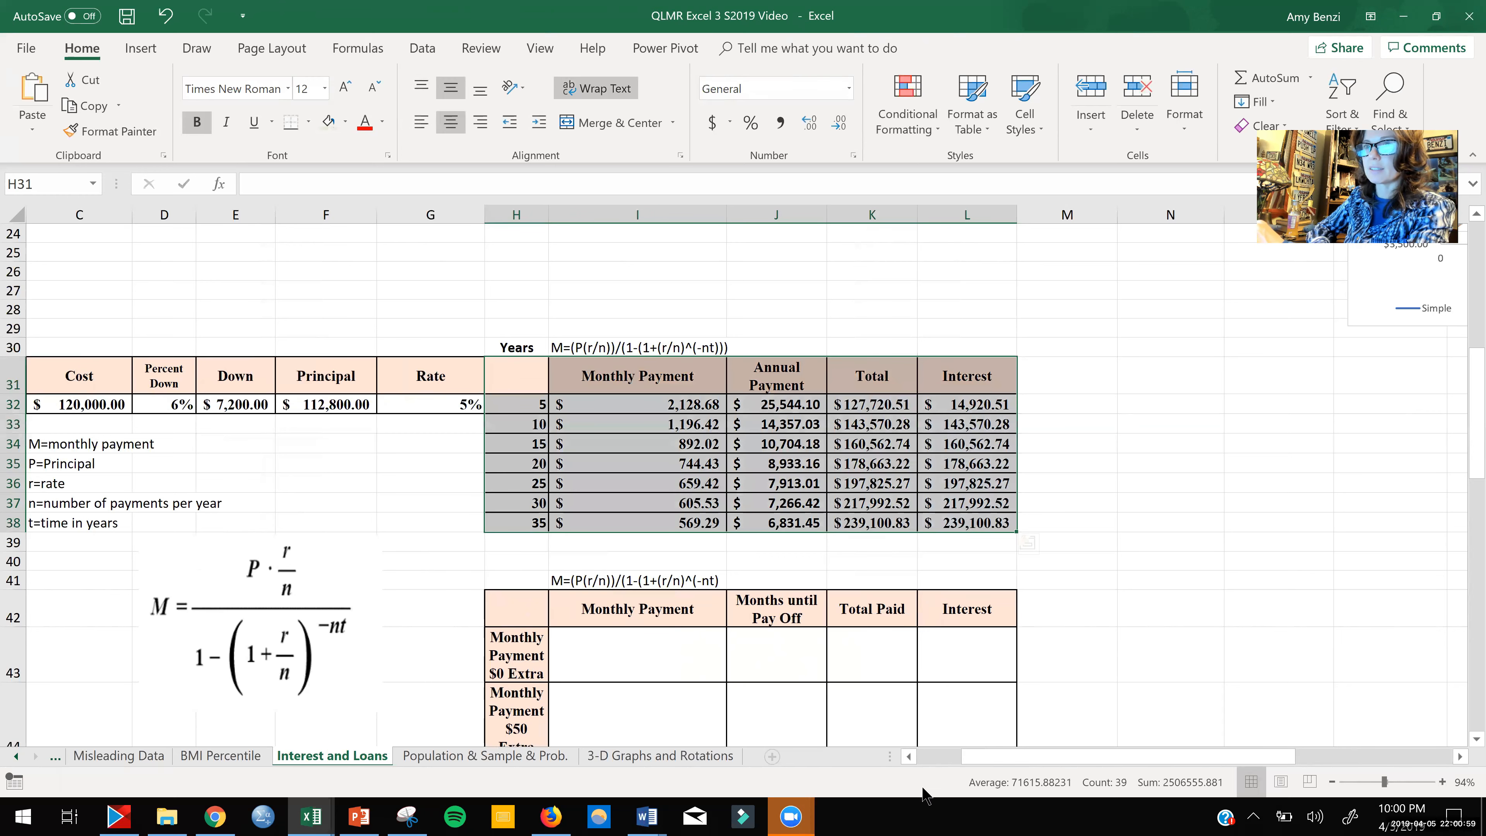
pyautogui.click(140, 49)
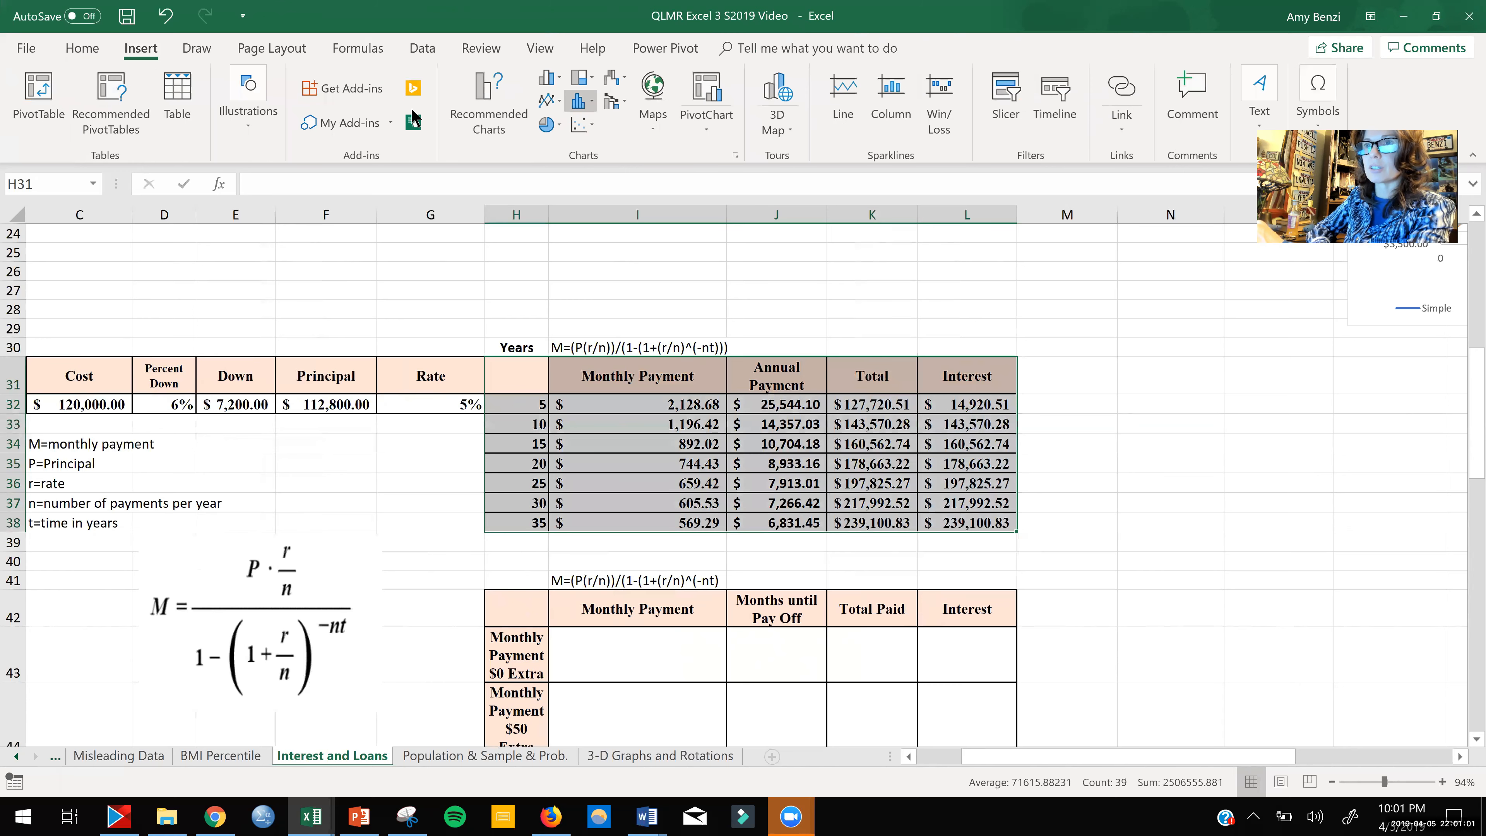
pyautogui.click(558, 82)
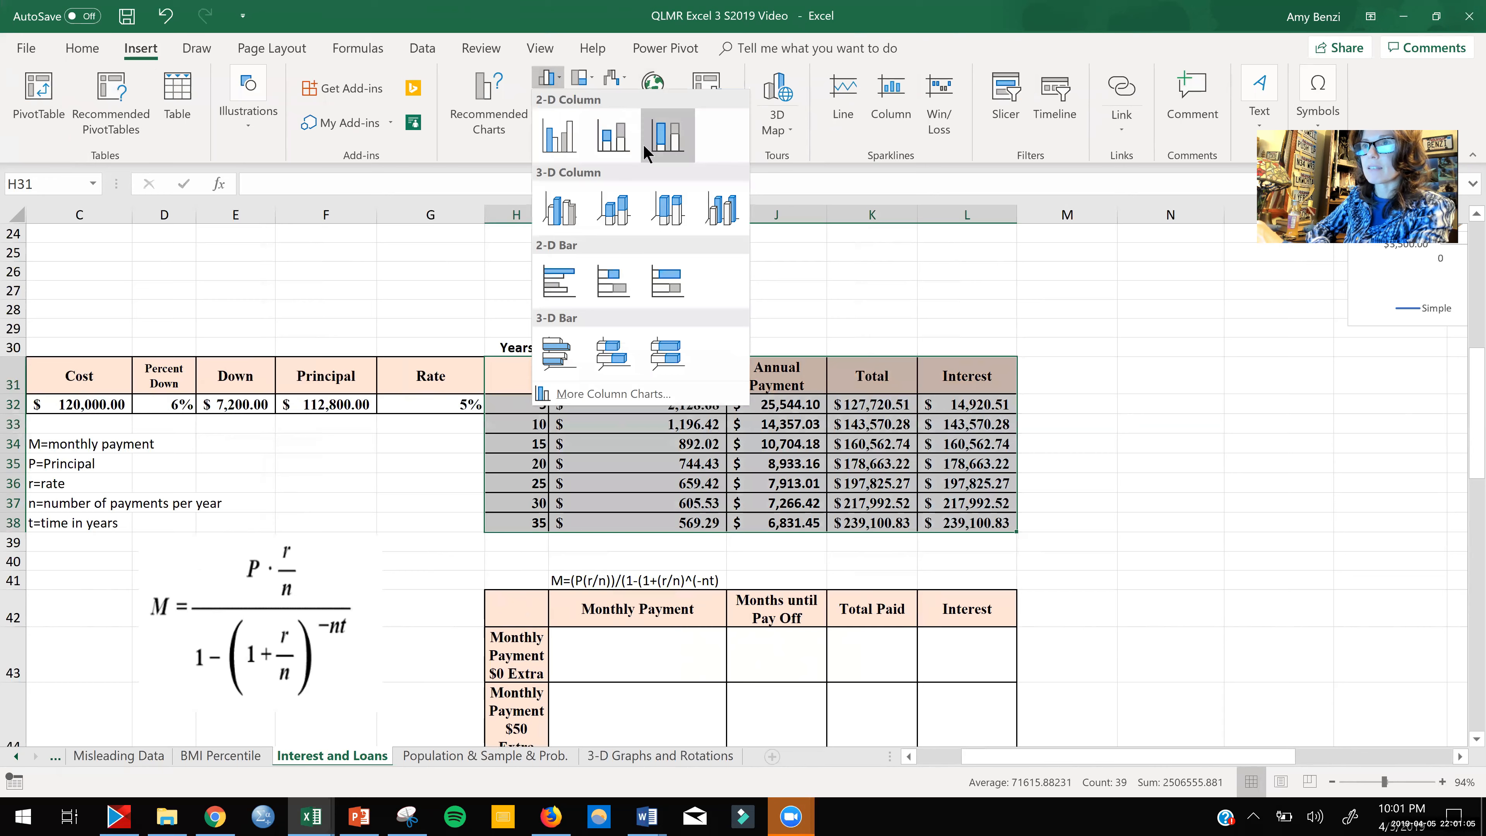
pyautogui.click(723, 212)
# Step: Move the new chart into the empty area beside the Interest column, level with the loan table, and inspect its columns
pyautogui.moveTo(1150, 359); pyautogui.dragTo(1338, 371)
pyautogui.click(1209, 517)
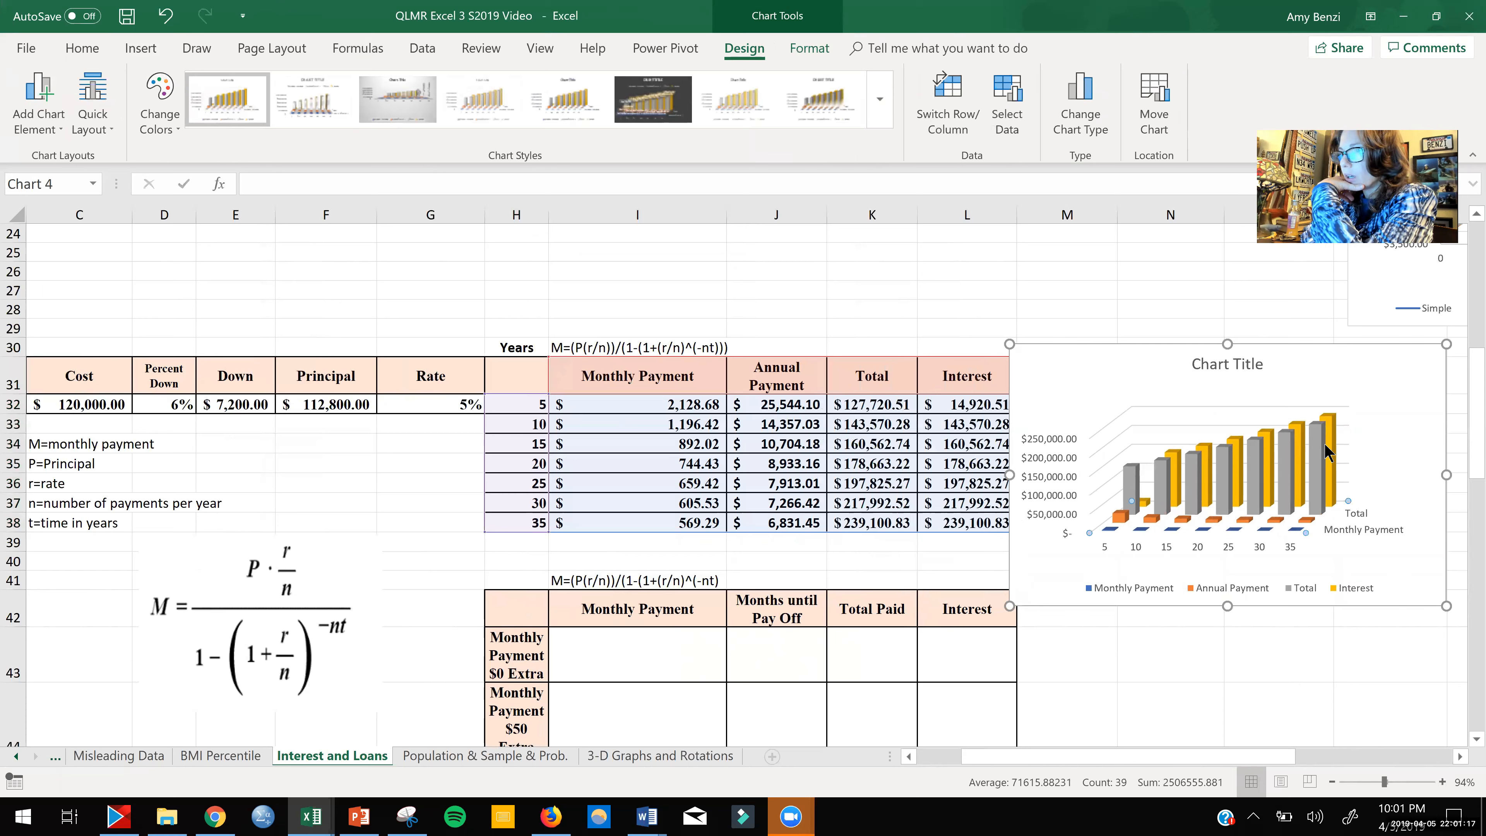
pyautogui.moveTo(1325, 433)
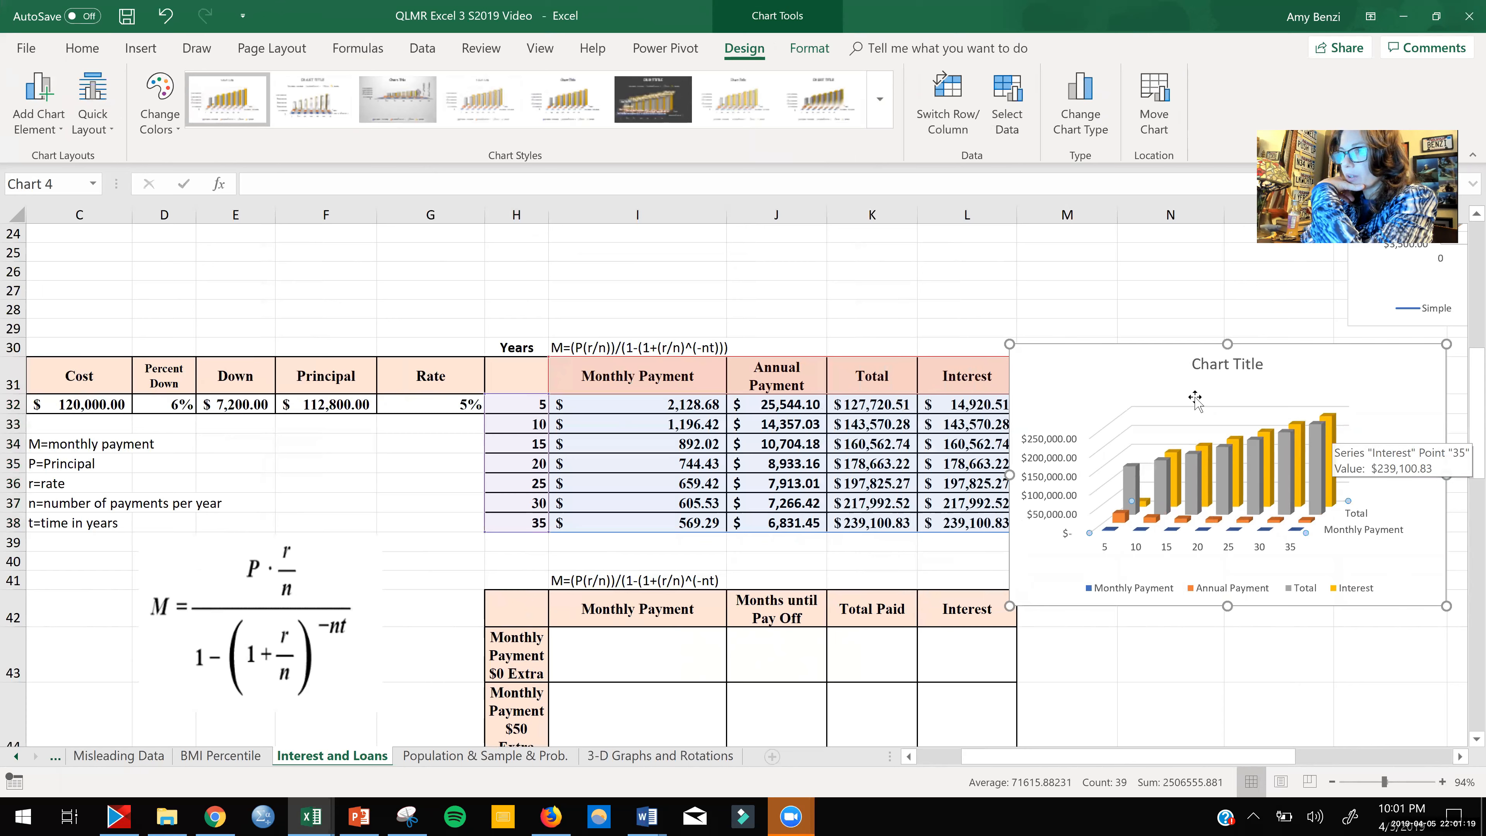
pyautogui.click(1173, 368)
pyautogui.moveTo(1173, 368); pyautogui.dragTo(1170, 375)
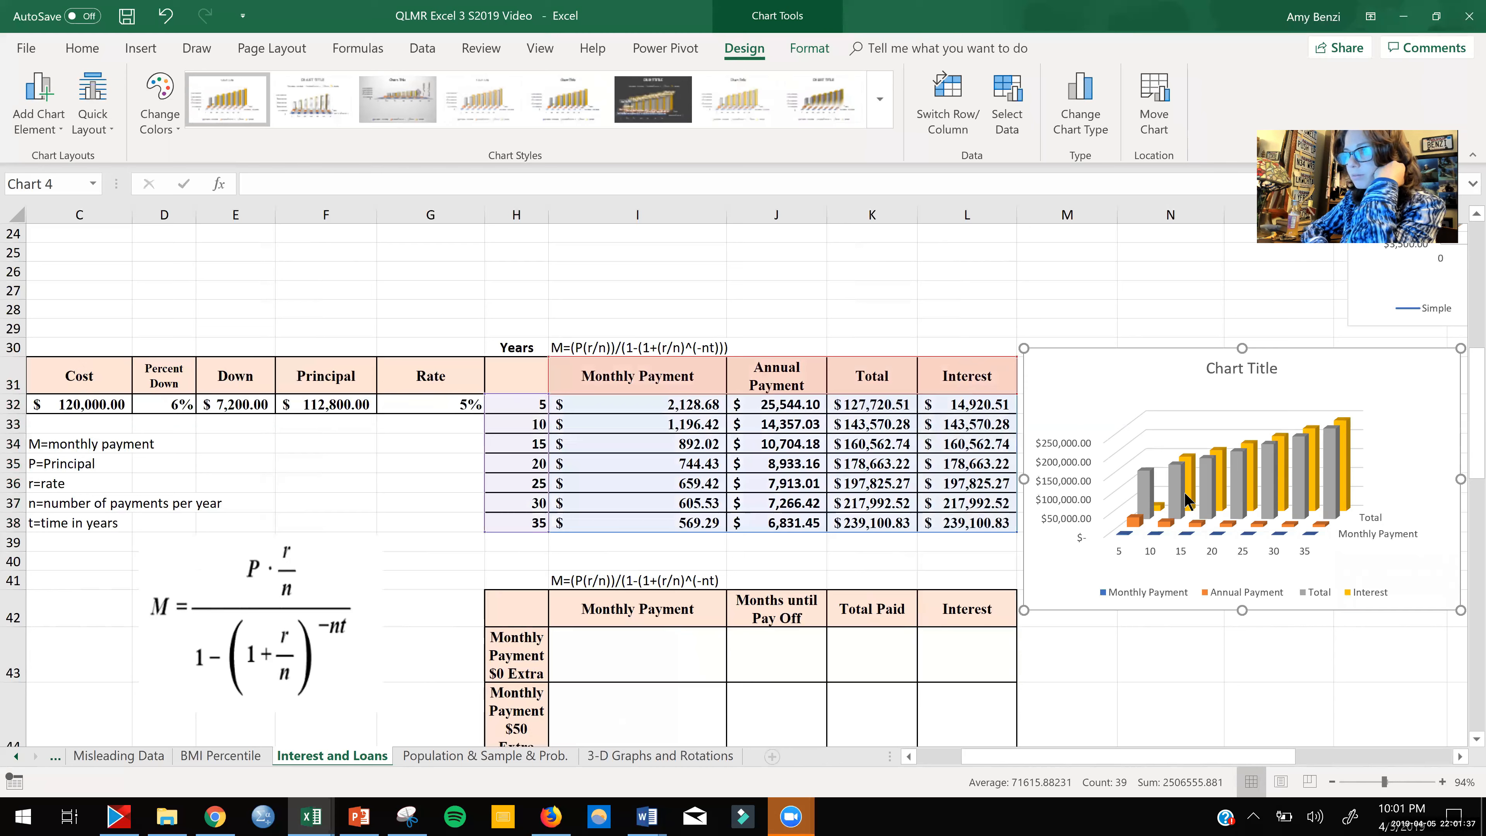
pyautogui.moveTo(1277, 494)
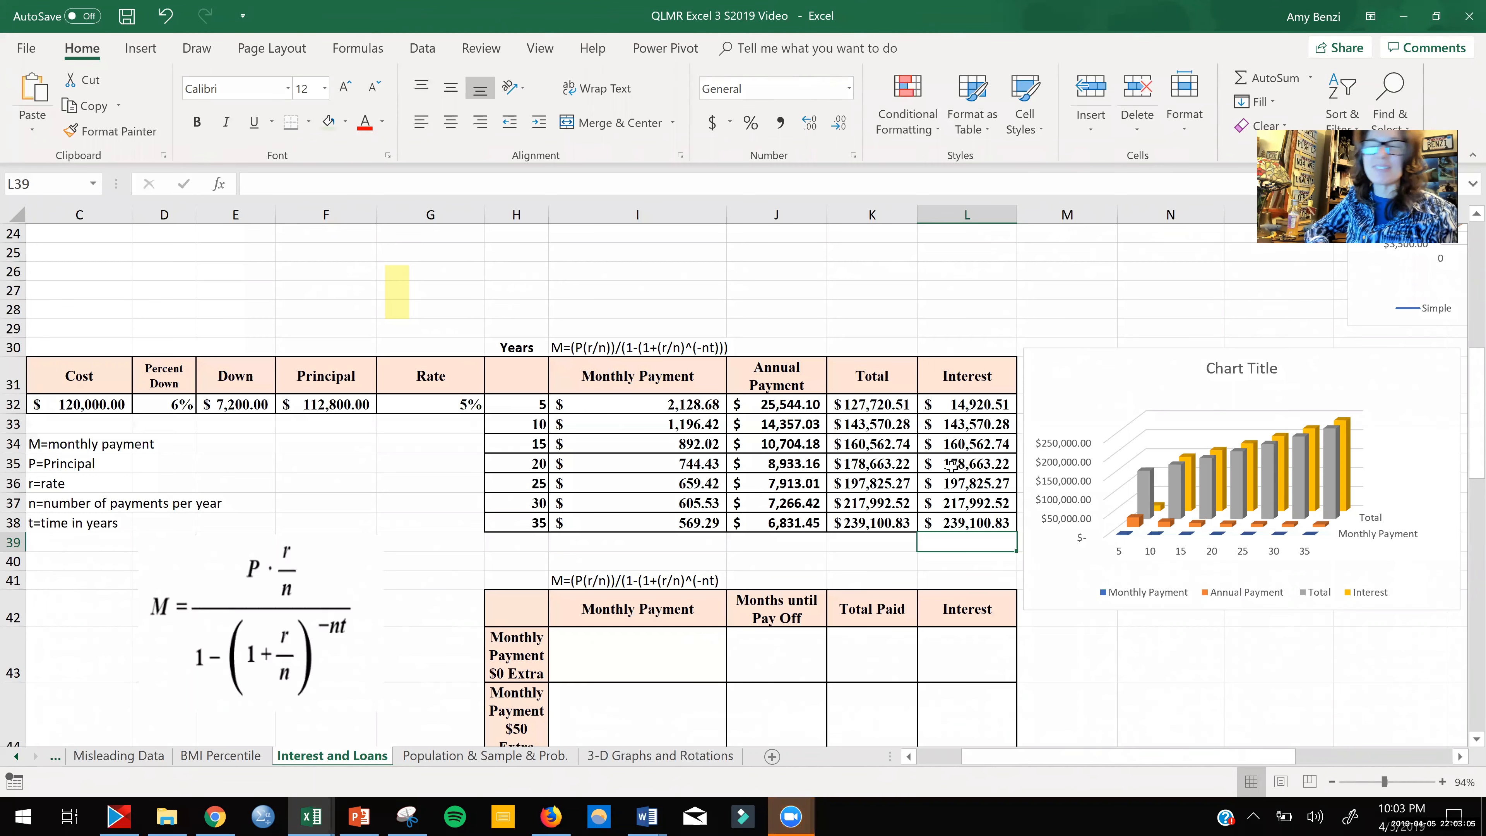
# Step: Check the cell references in the Interest formulas of the rows below the 5-year loan
pyautogui.doubleClick(960, 424)
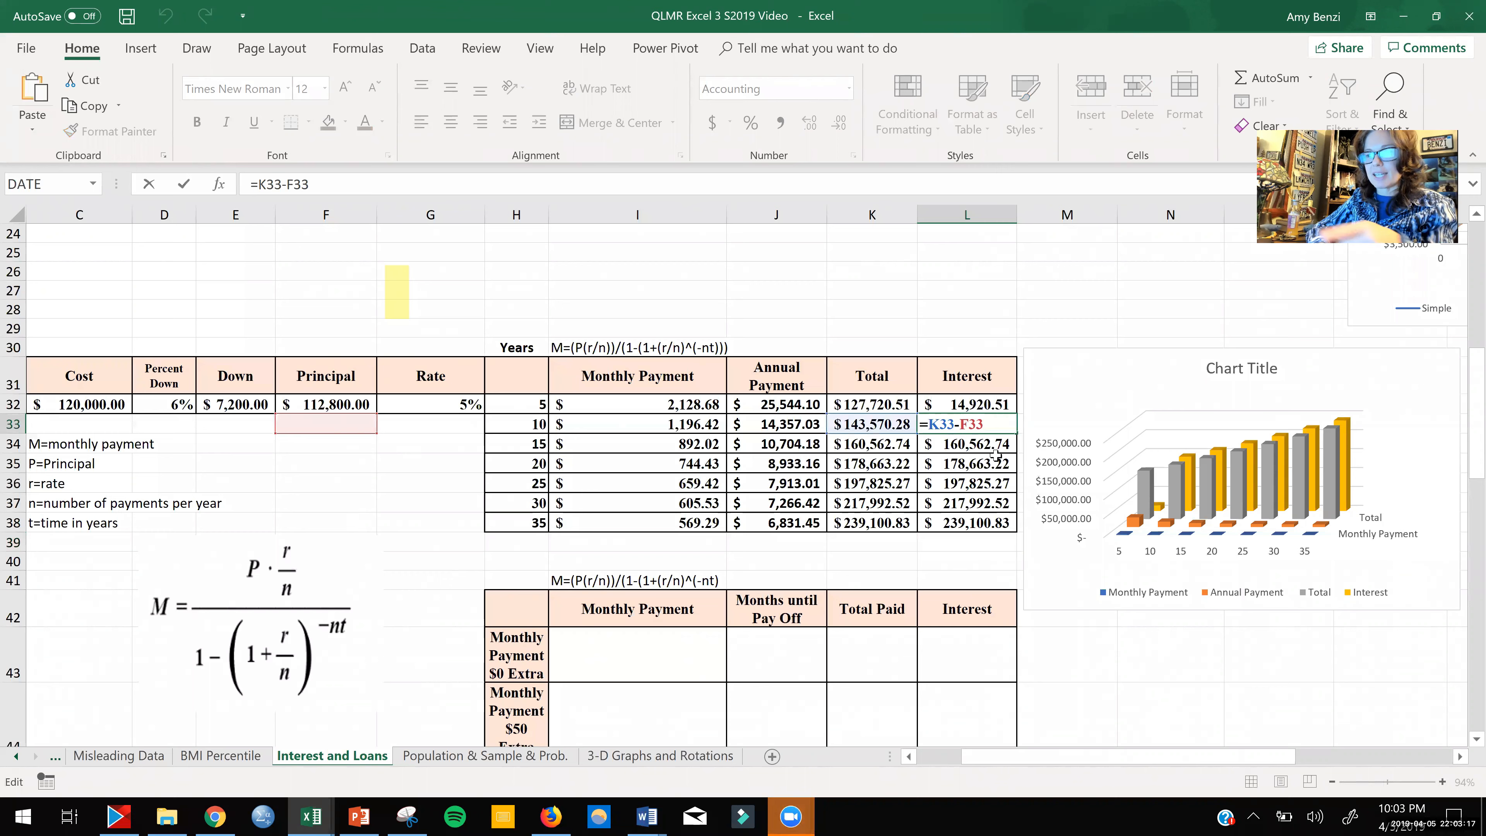
pyautogui.press('Return')
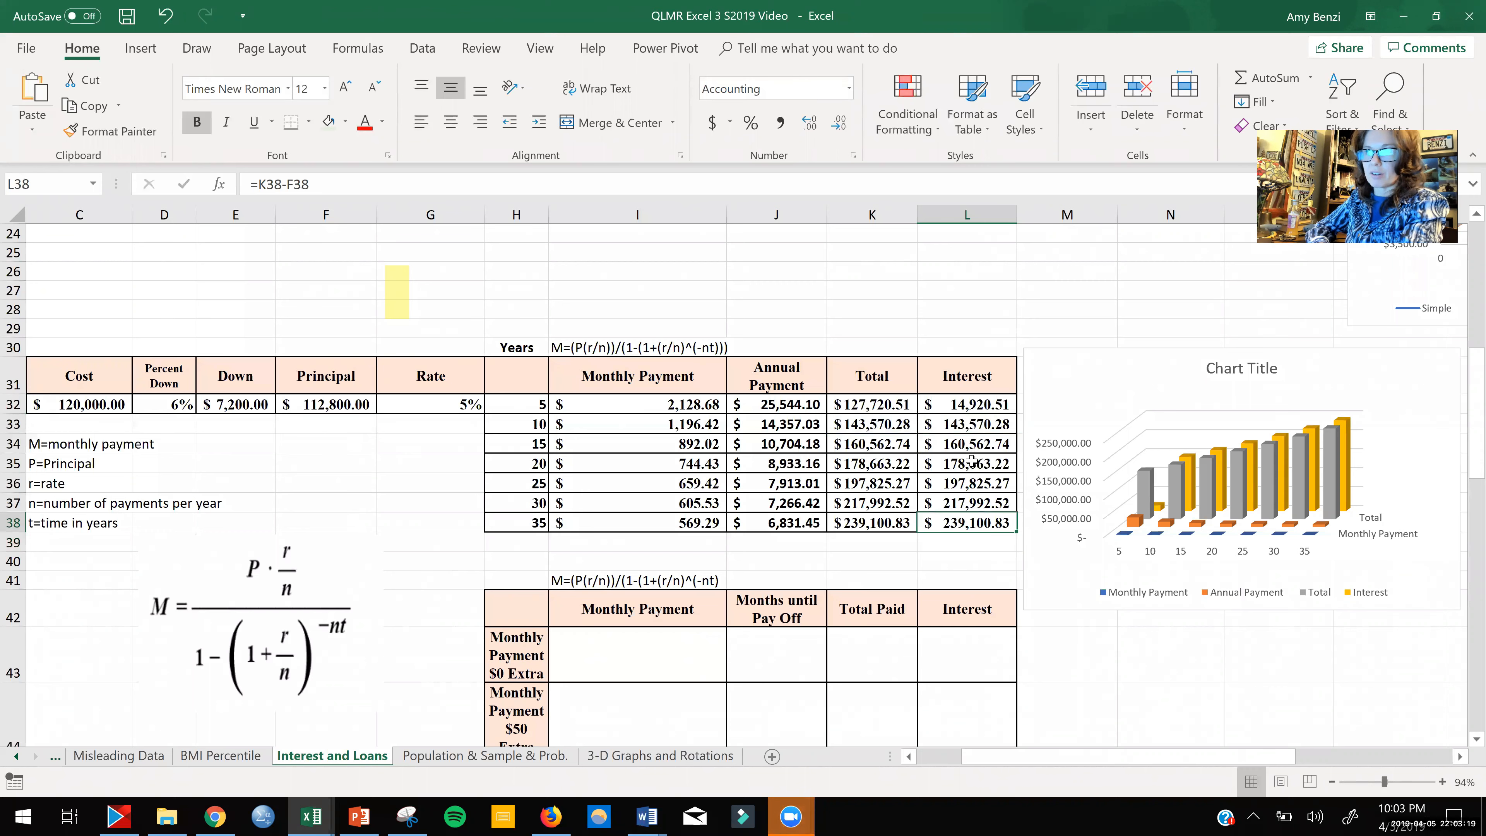
pyautogui.doubleClick(971, 462)
# Step: Make both references absolute in the 5-year Interest formula, =$K$32-$F$32, and fill it down through L38
pyautogui.doubleClick(928, 404)
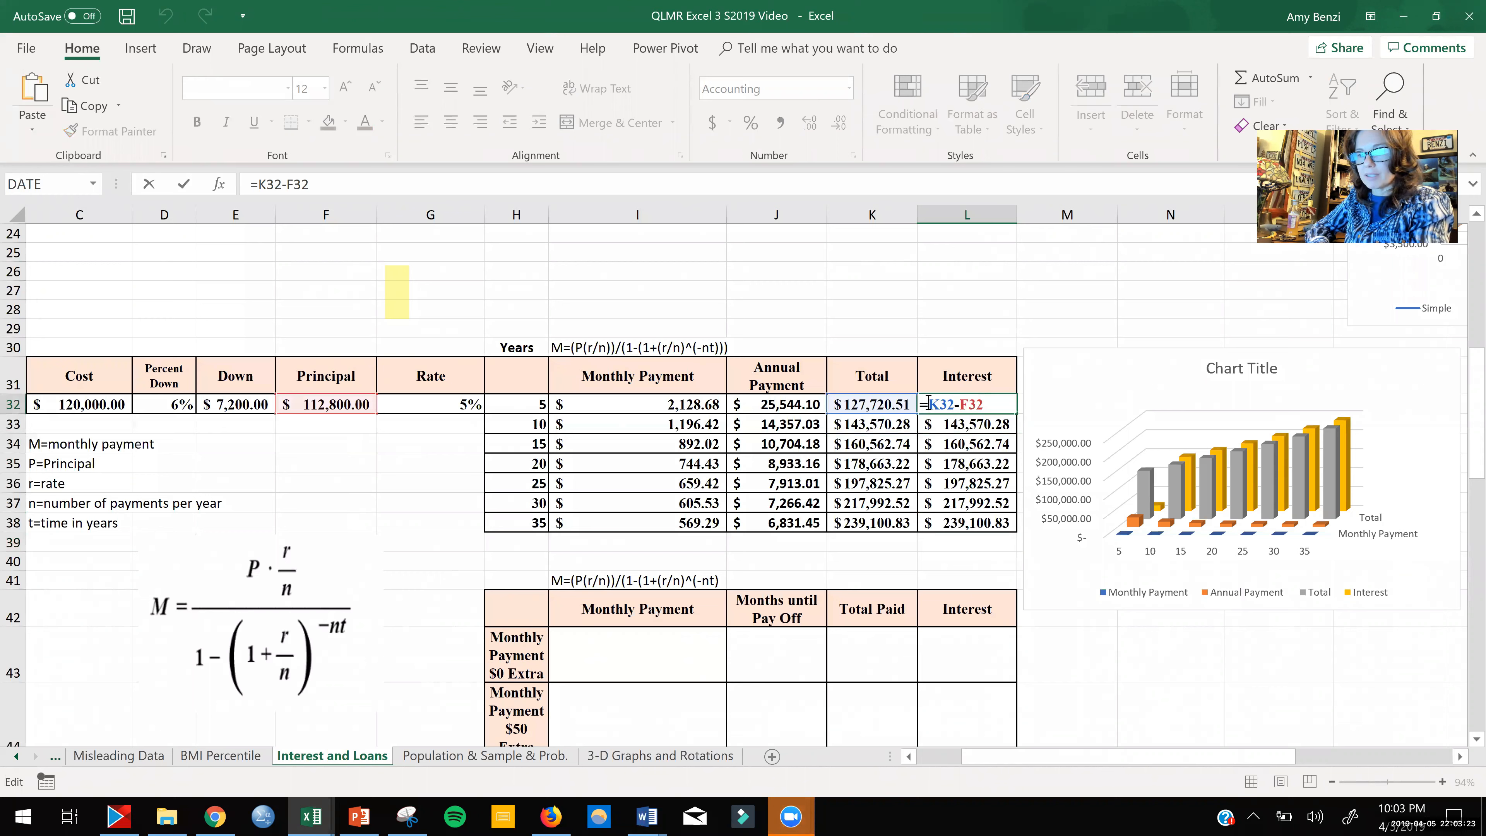
pyautogui.write('$')
pyautogui.click(946, 404)
pyautogui.write('$')
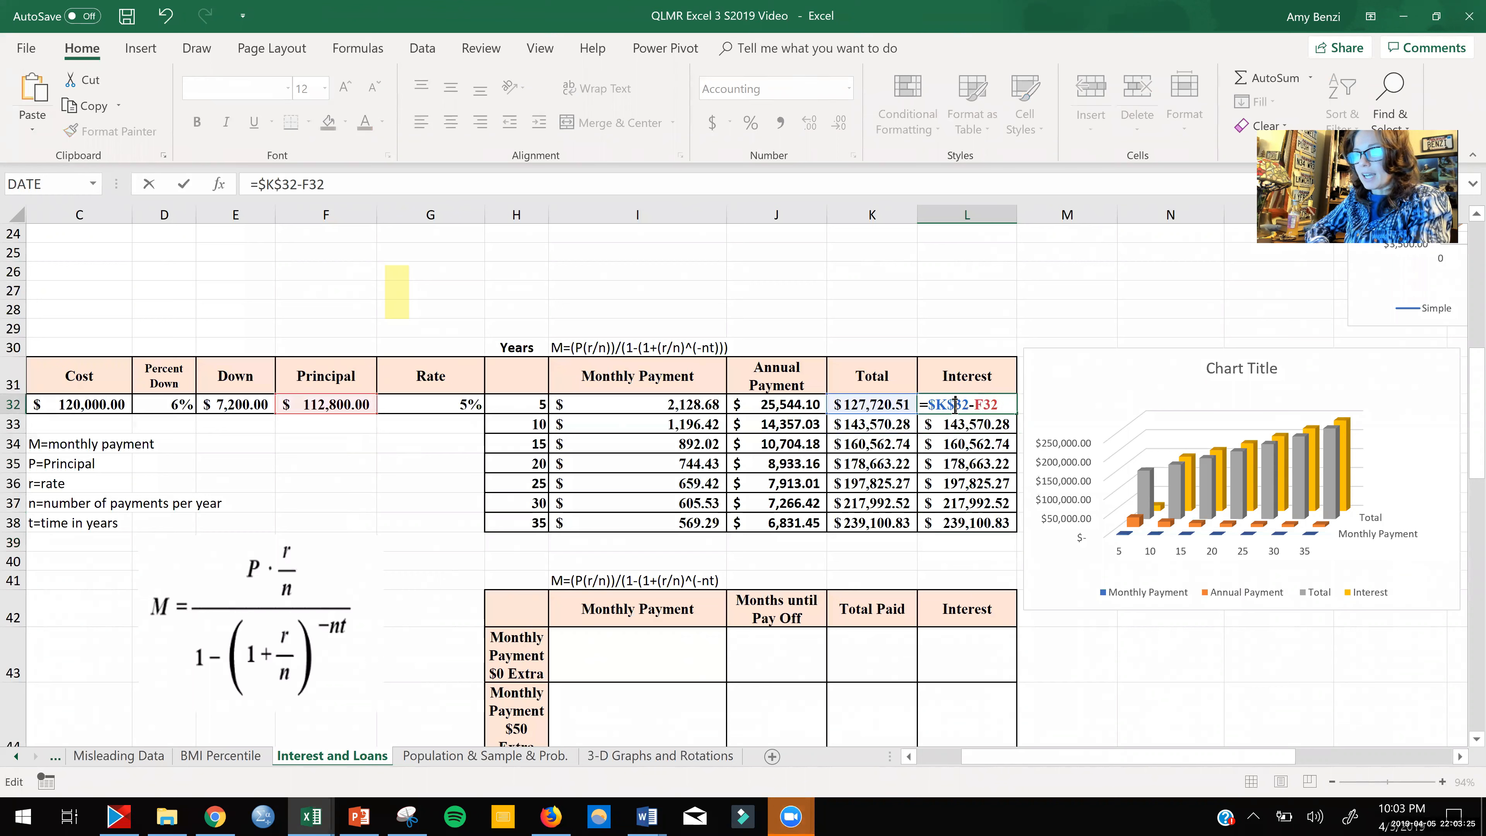
pyautogui.click(973, 404)
pyautogui.write('$')
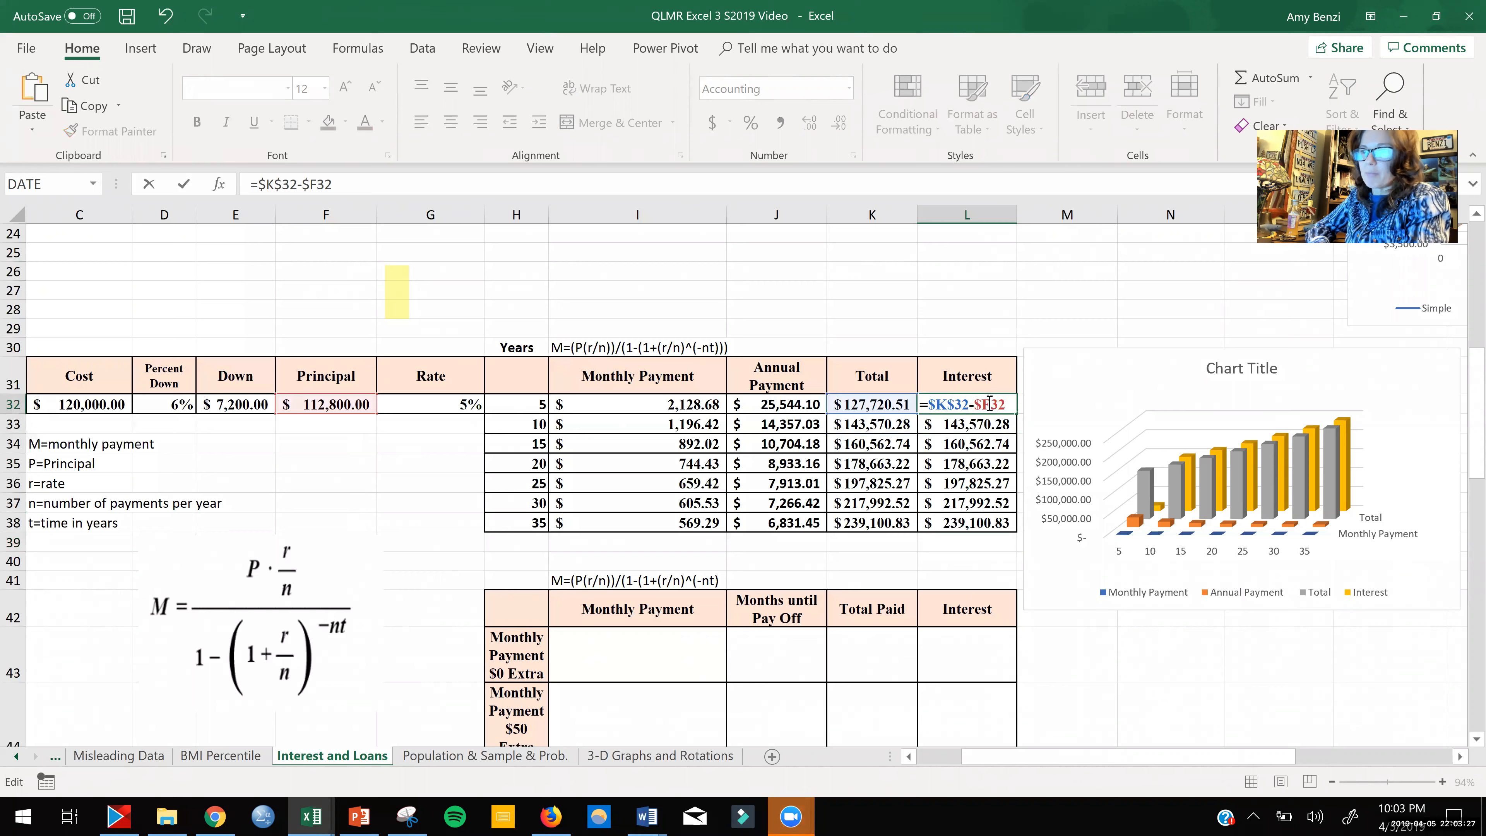
pyautogui.click(990, 404)
pyautogui.write('$')
pyautogui.hotkey('ctrl', 'Return')
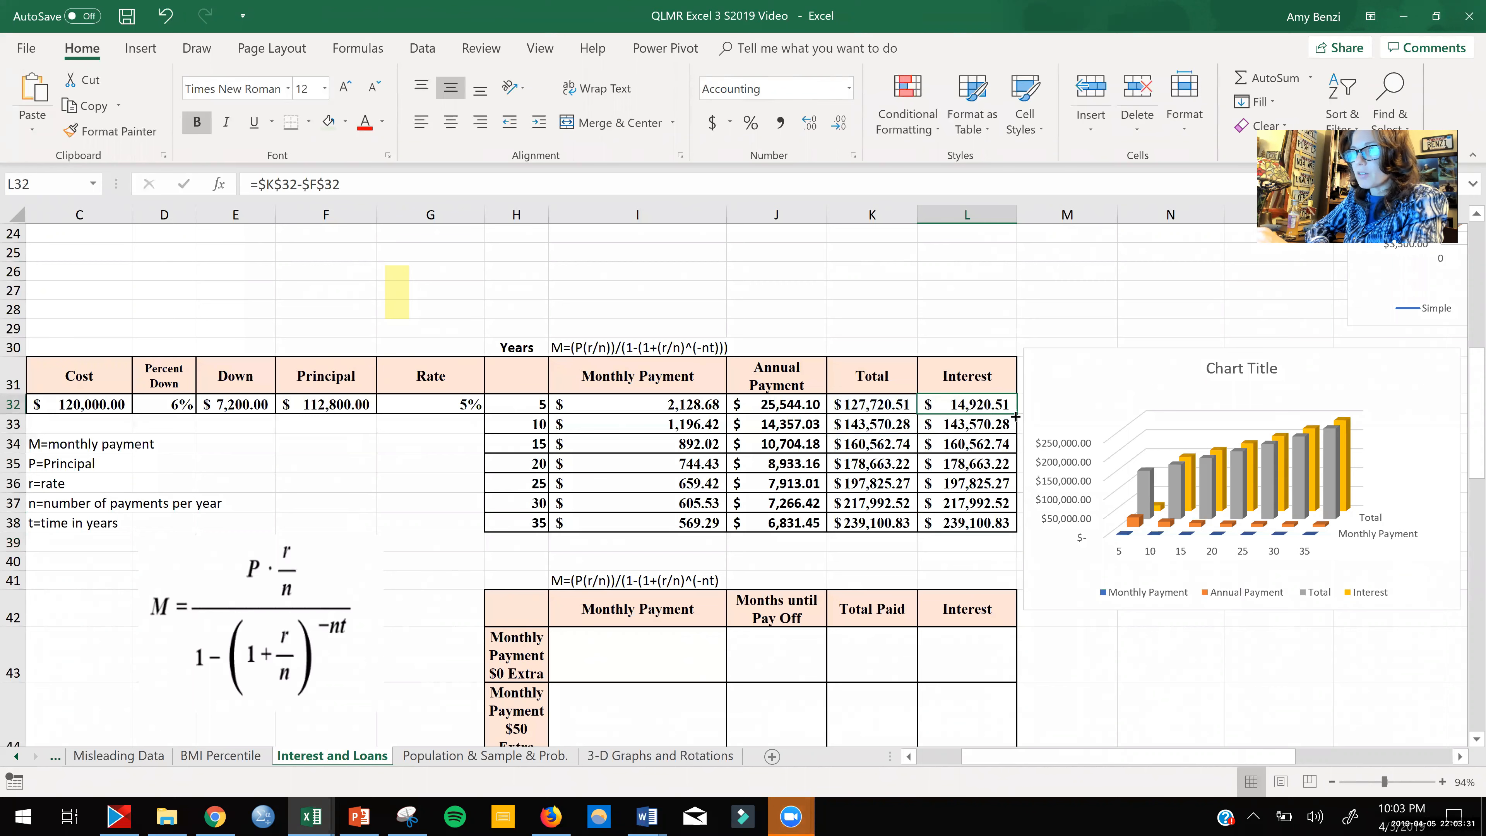
pyautogui.doubleClick(1015, 415)
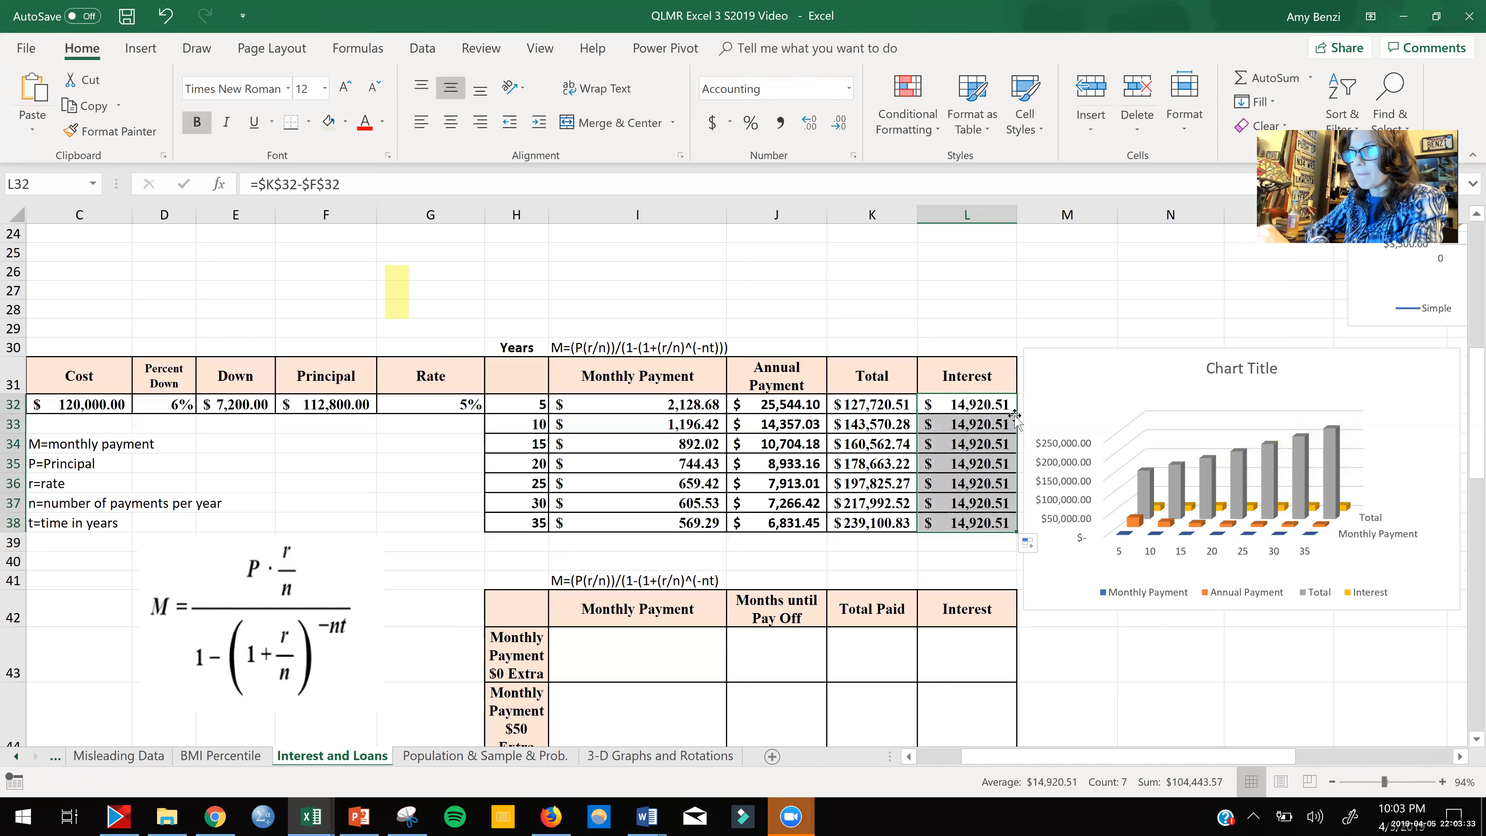
# Step: Make the Total reference relative in the 5-year Interest formula, =K32-$F$32, and fill it down through L38
pyautogui.doubleClick(988, 404)
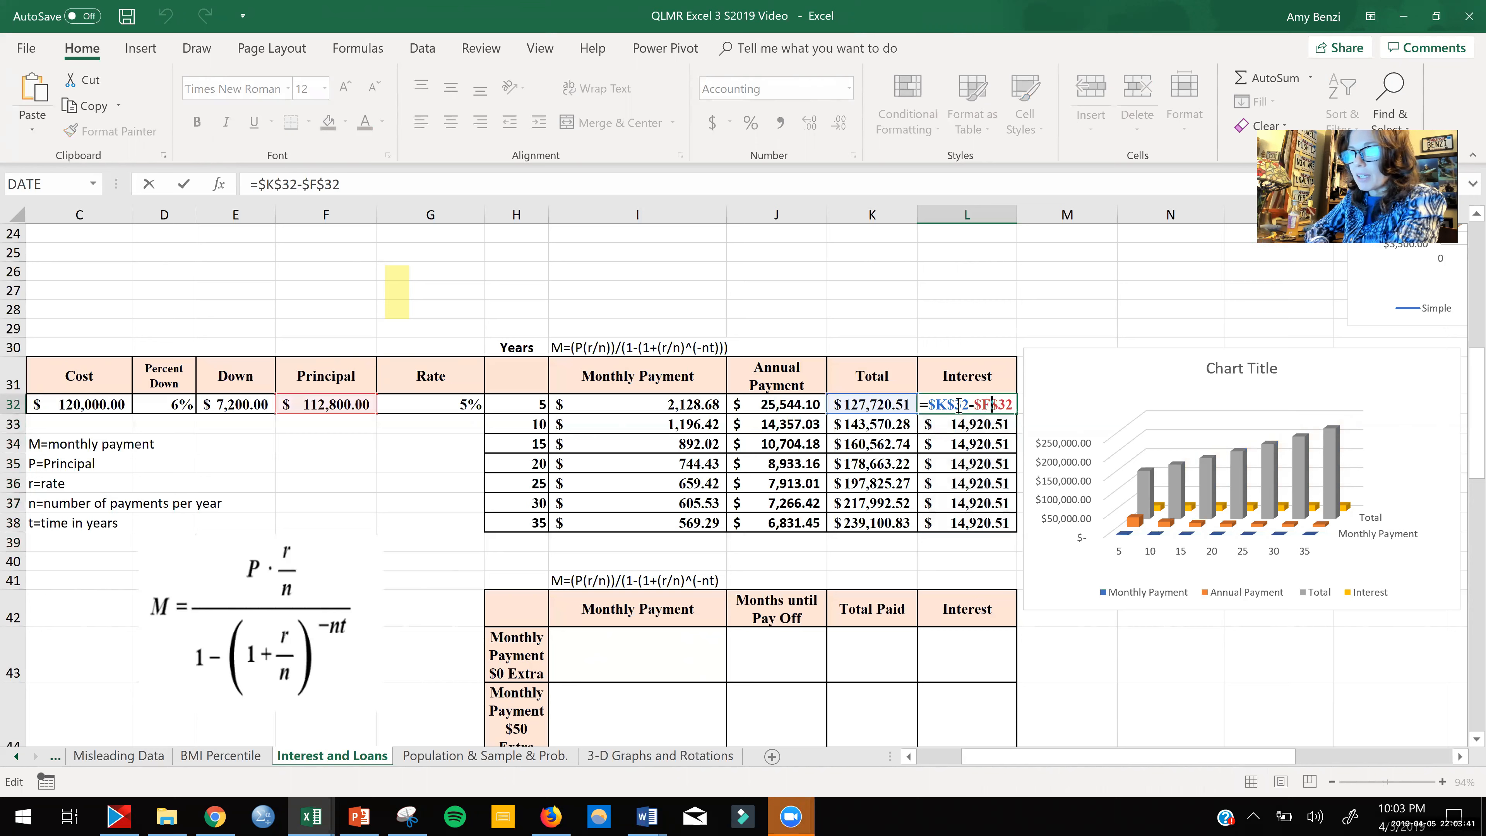
pyautogui.click(936, 403)
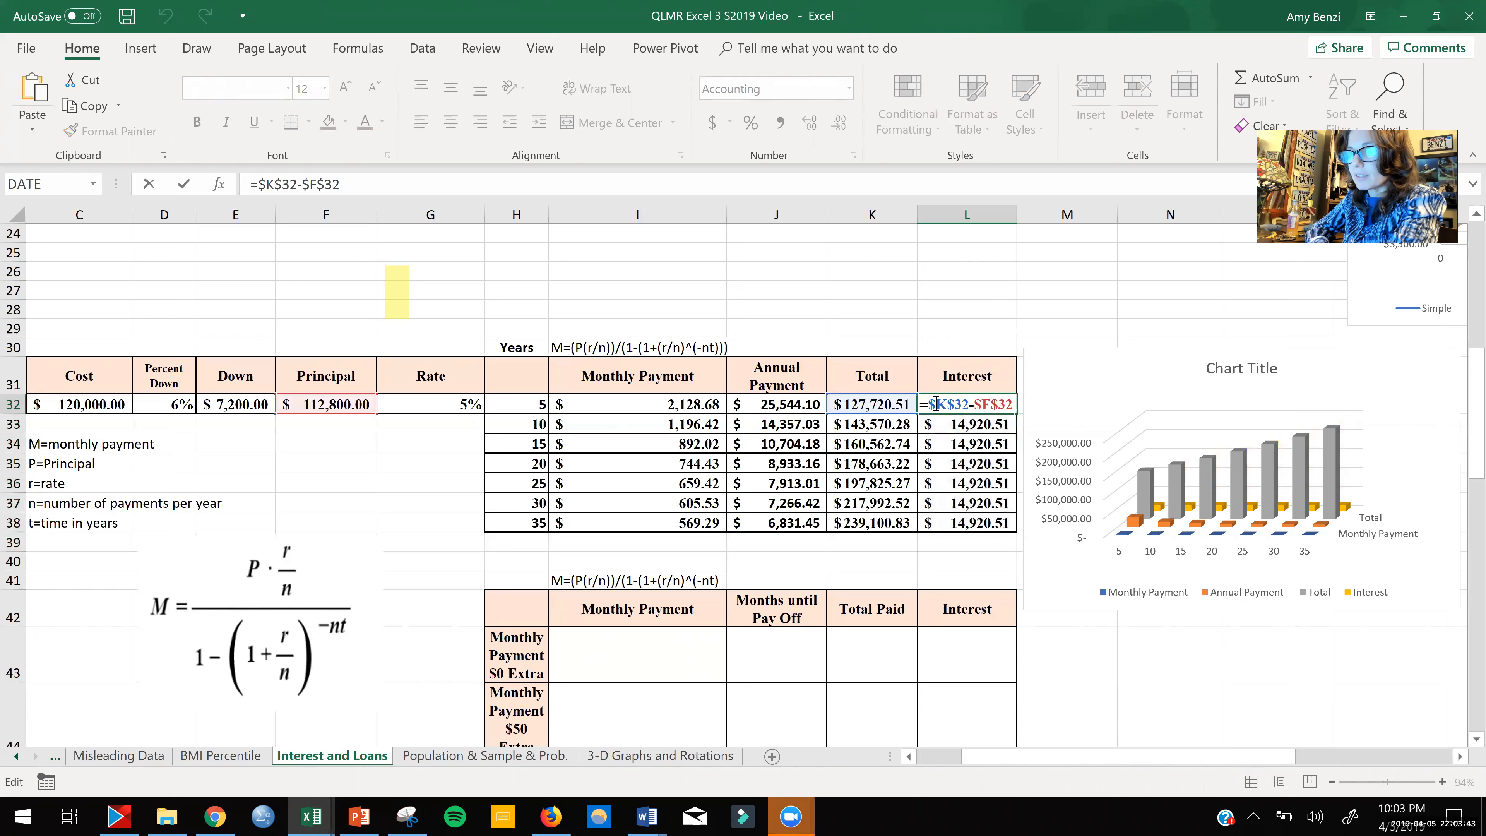
pyautogui.press('BackSpace')
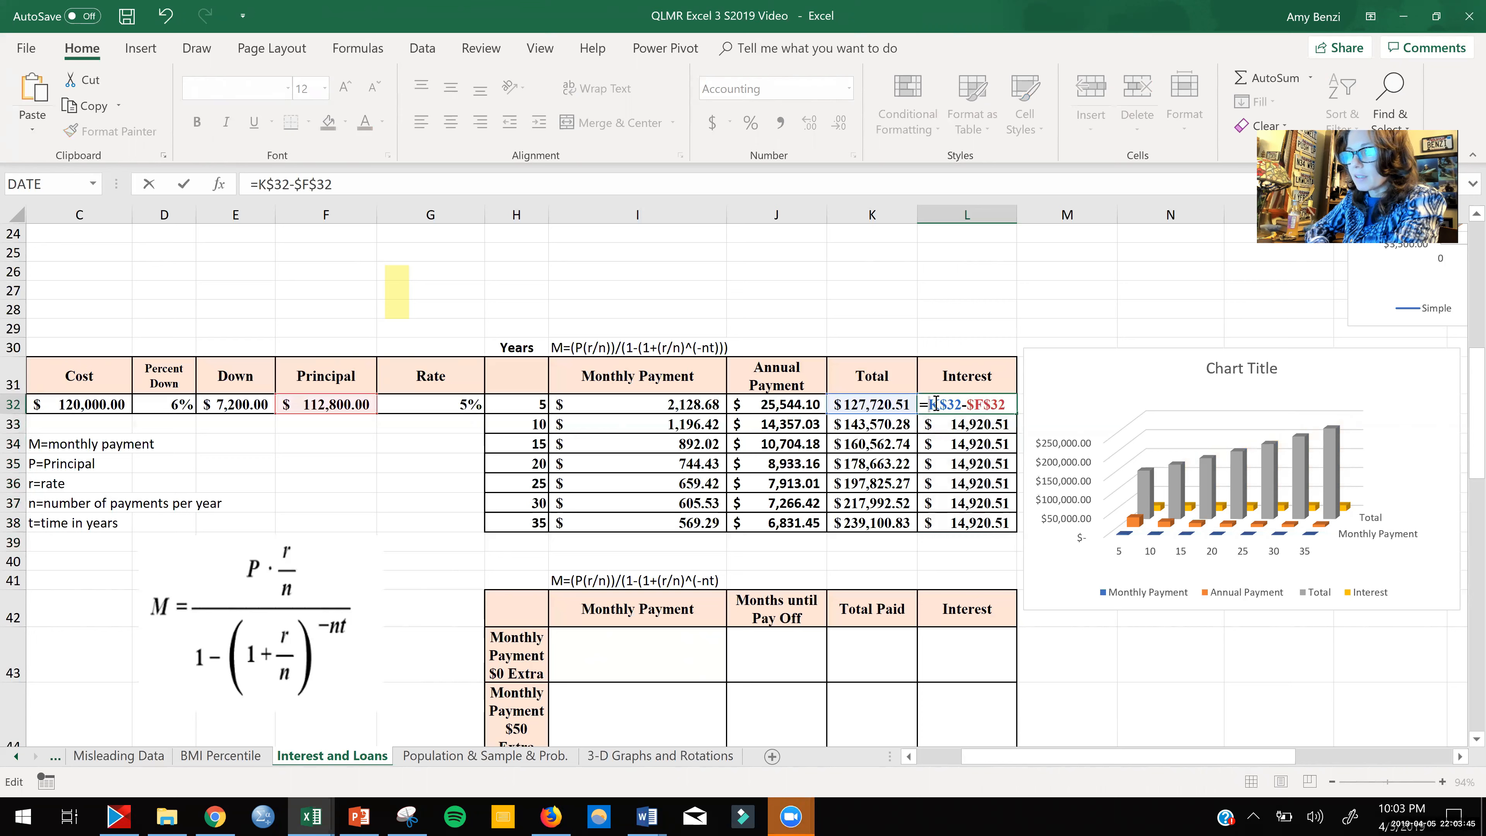
pyautogui.click(946, 404)
pyautogui.press('BackSpace')
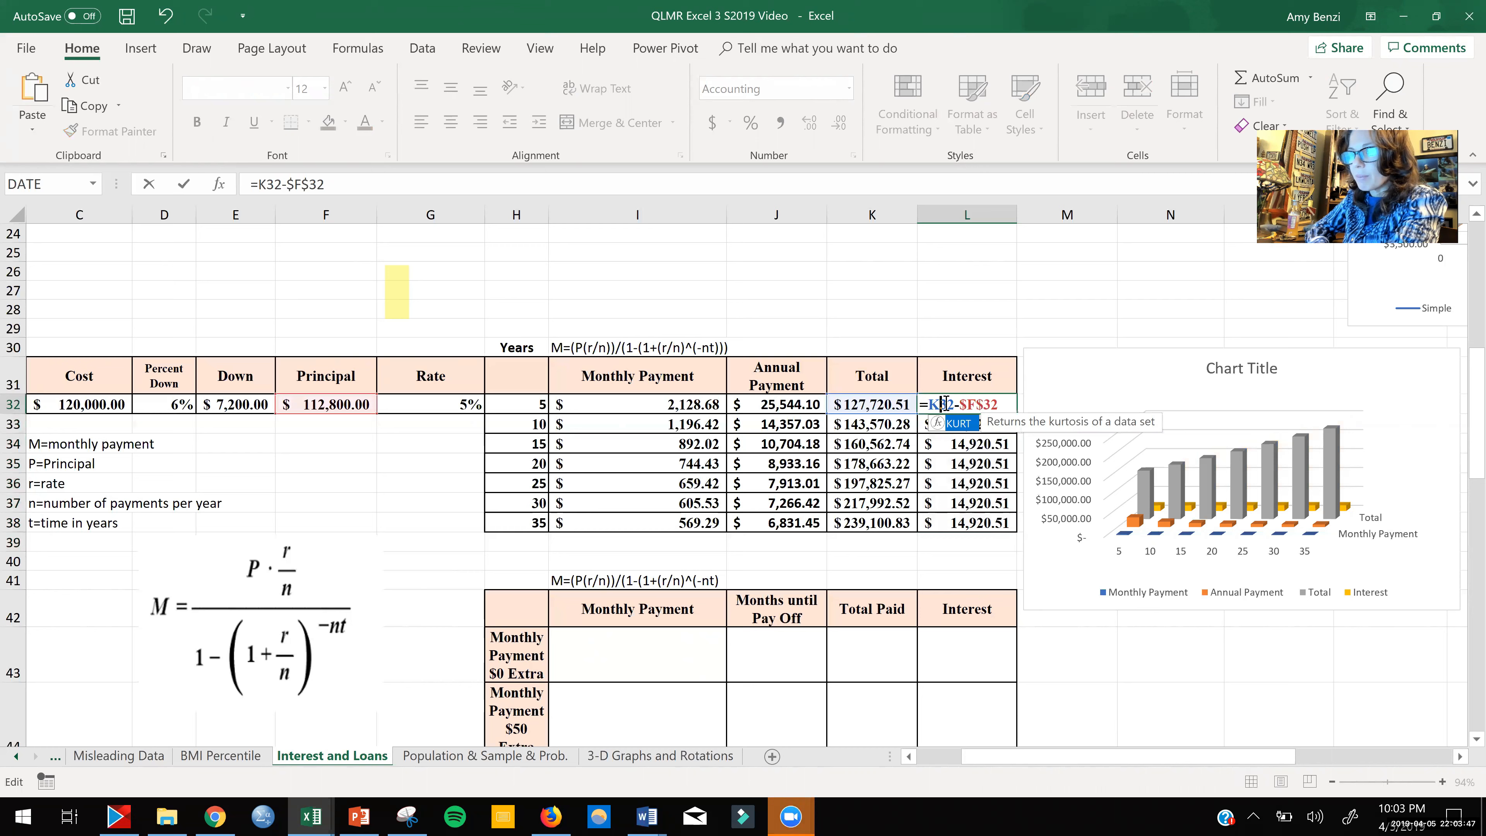
pyautogui.press('Return')
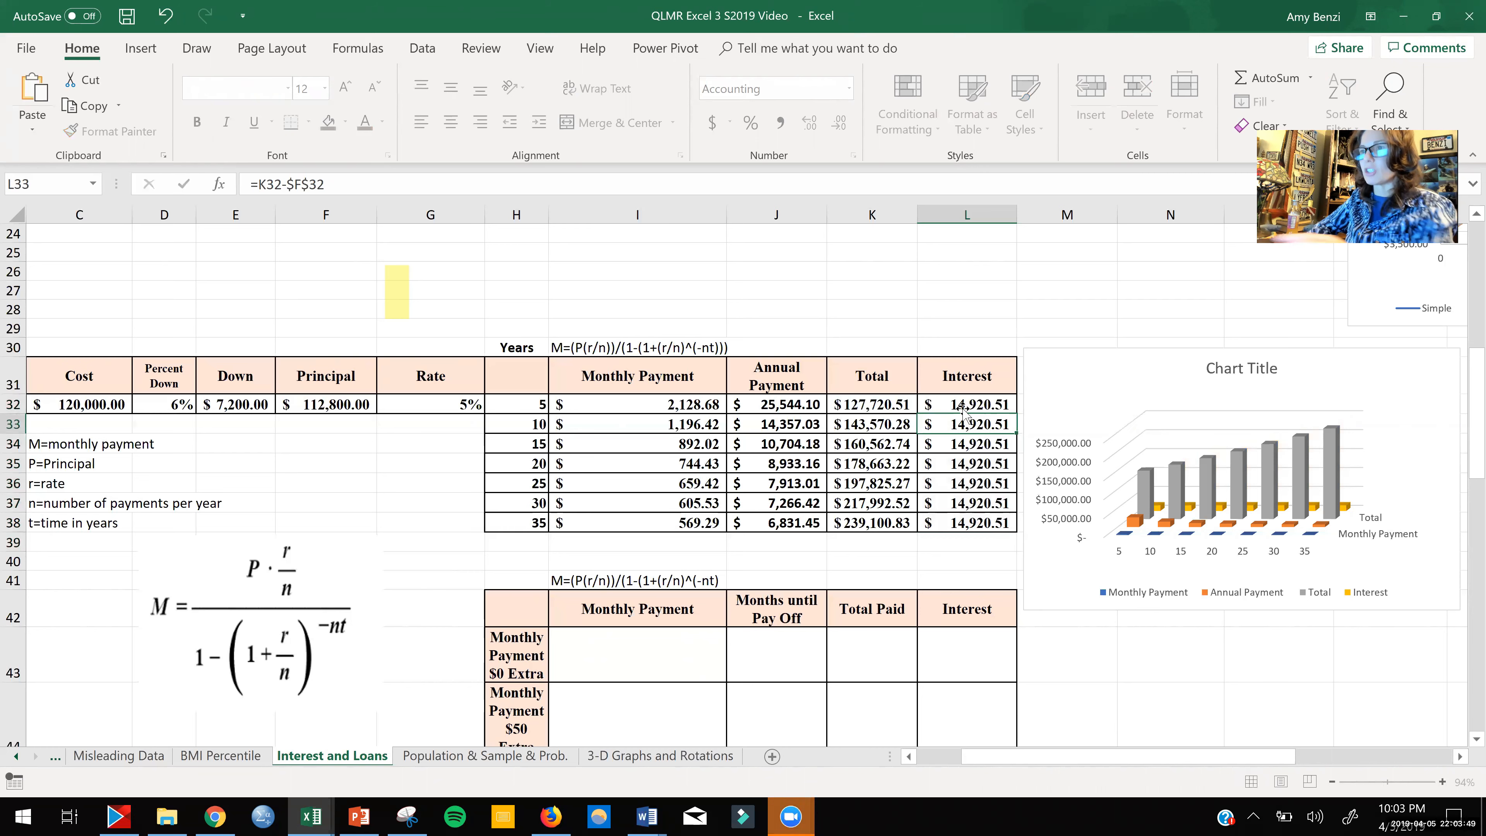
pyautogui.click(963, 406)
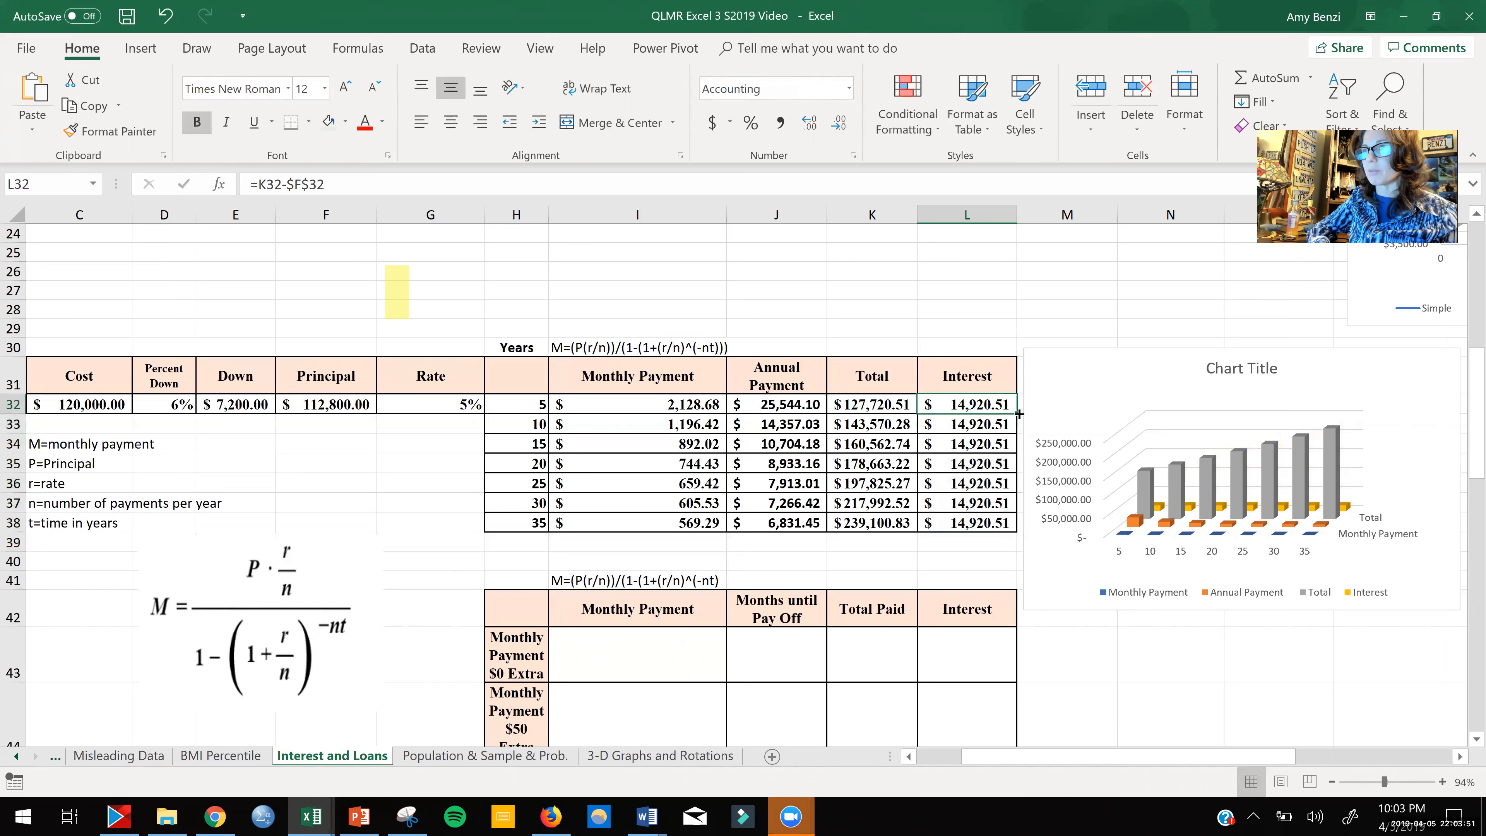
pyautogui.doubleClick(1019, 414)
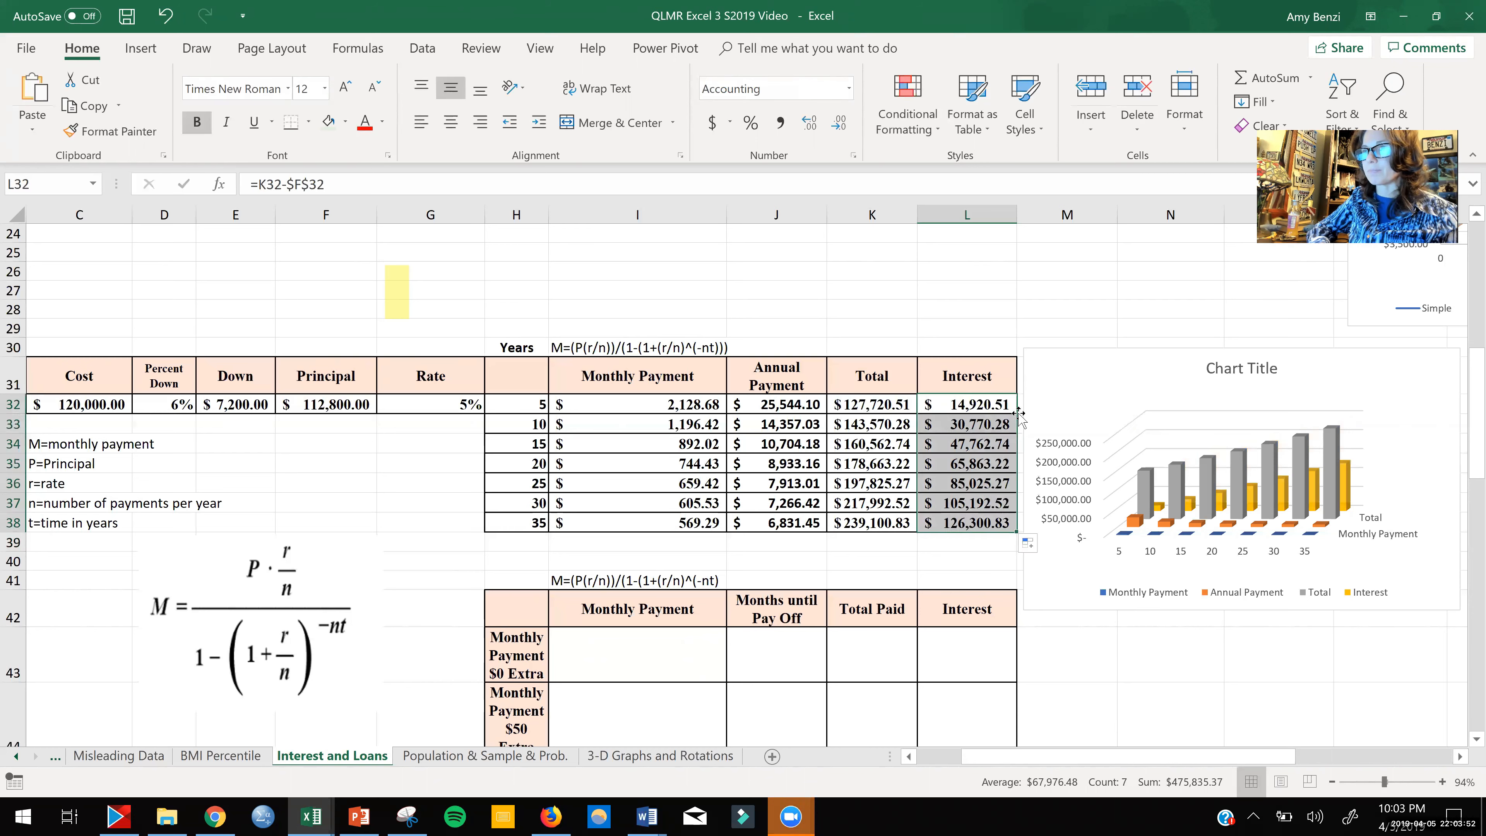
# Step: Check the references in the filled Interest formulas for the 10-year and 15-year loans
pyautogui.doubleClick(983, 427)
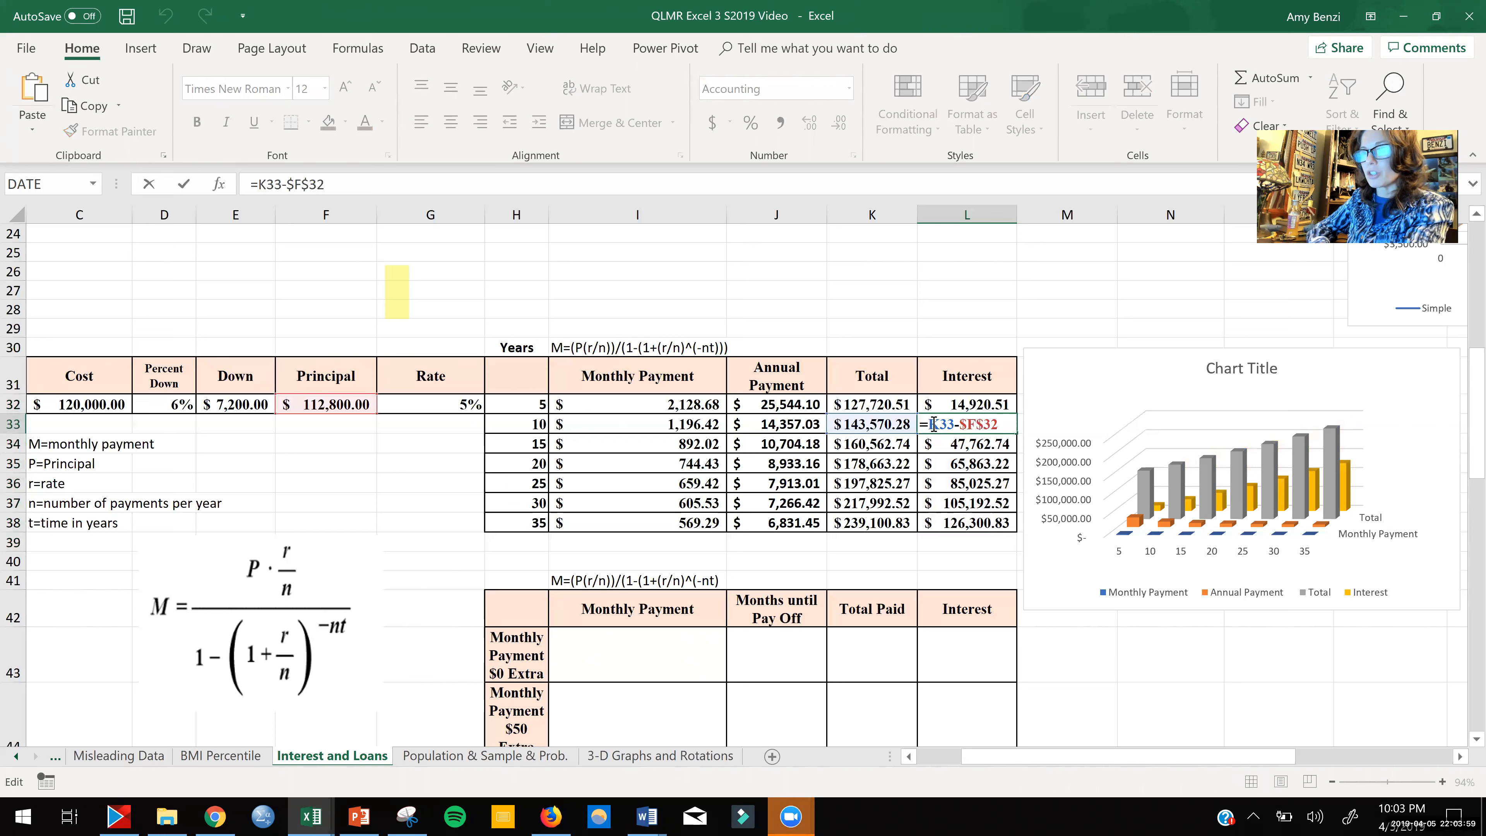
pyautogui.press('Return')
pyautogui.doubleClick(948, 440)
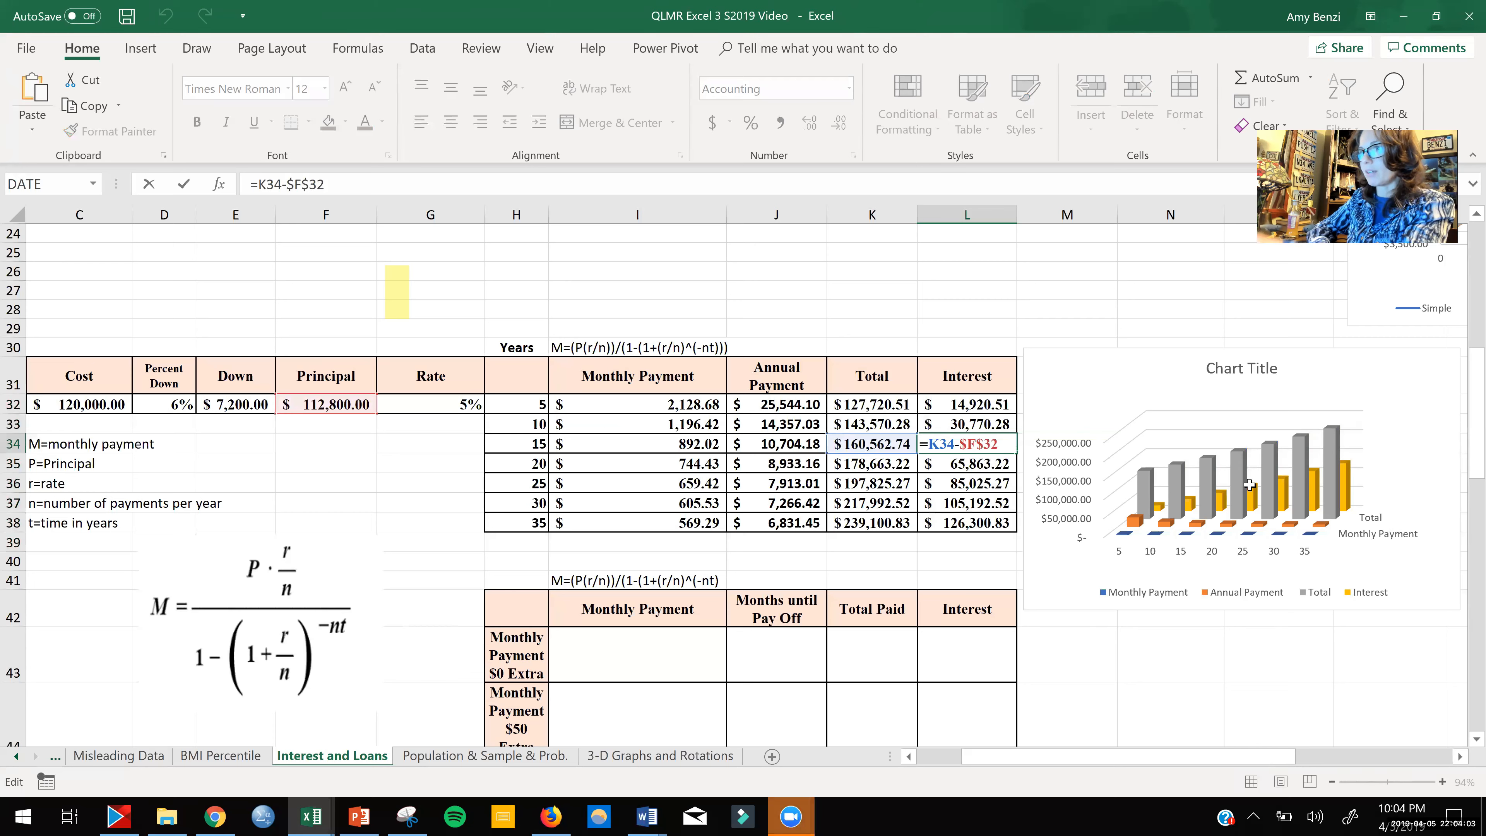
pyautogui.press('Return')
pyautogui.moveTo(1318, 395); pyautogui.dragTo(1285, 365)
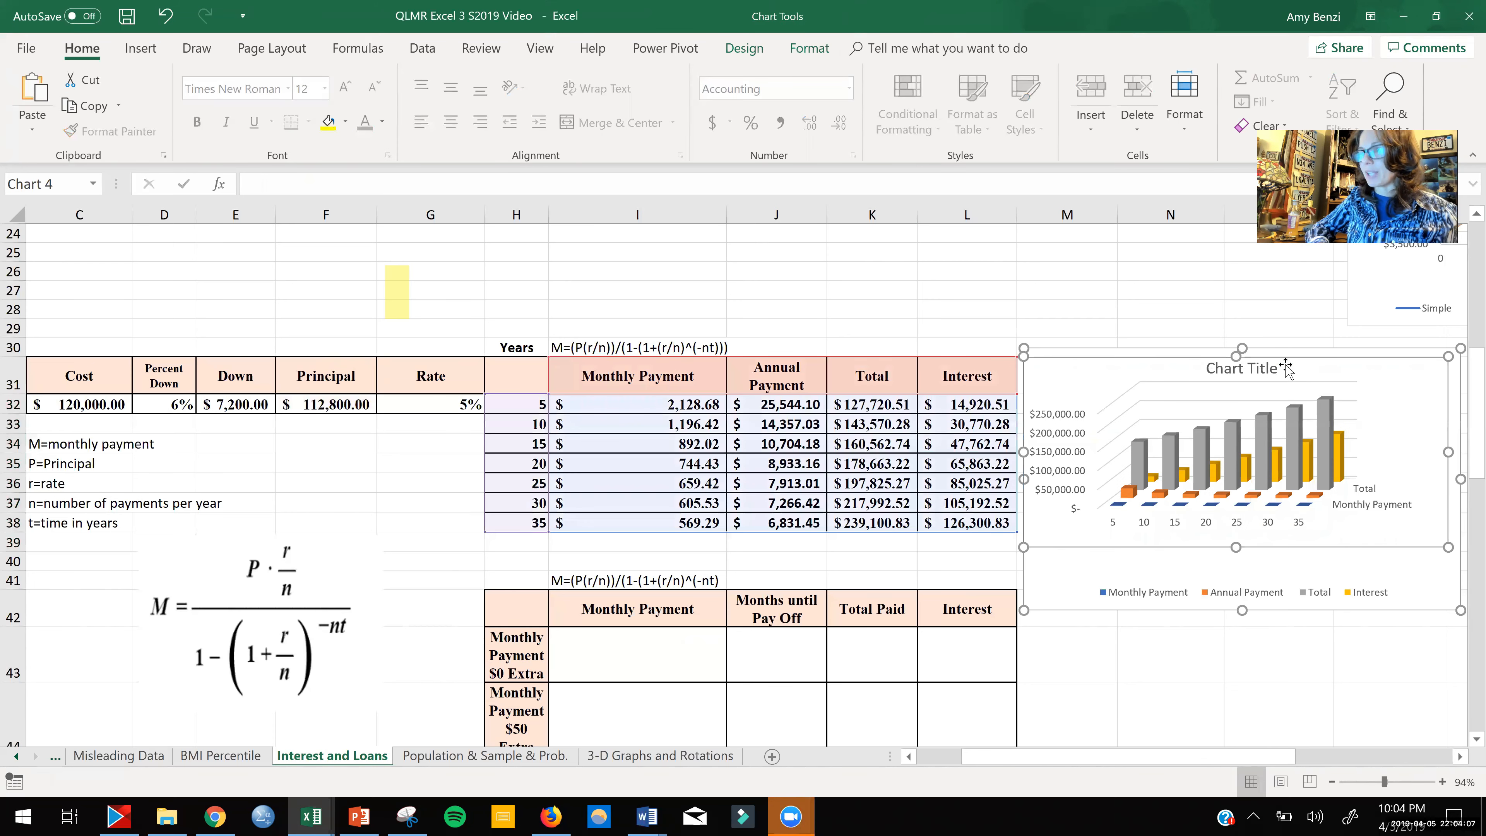
pyautogui.hotkey('ctrl', 'z')
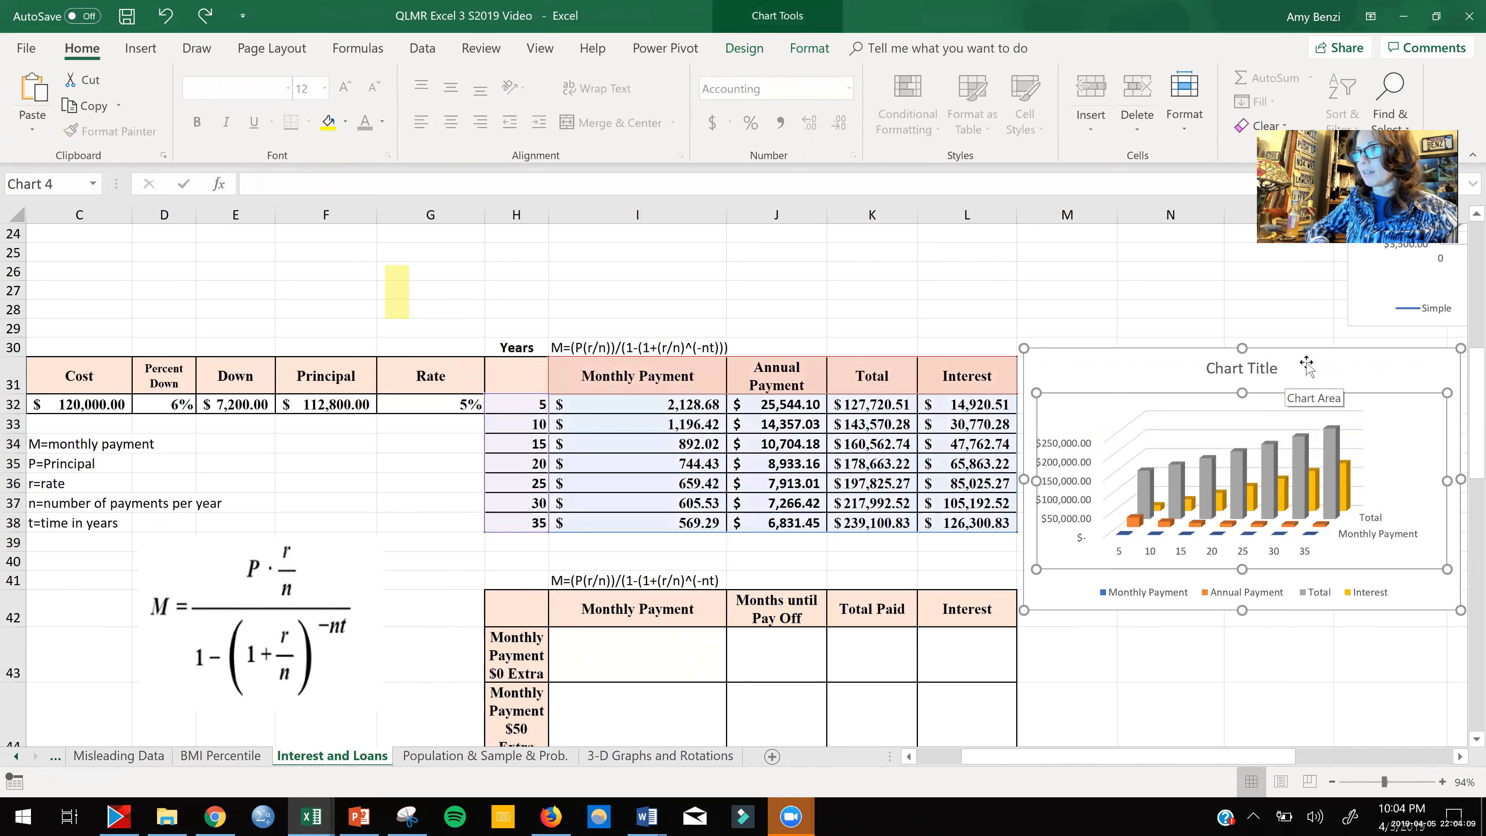
pyautogui.click(1234, 306)
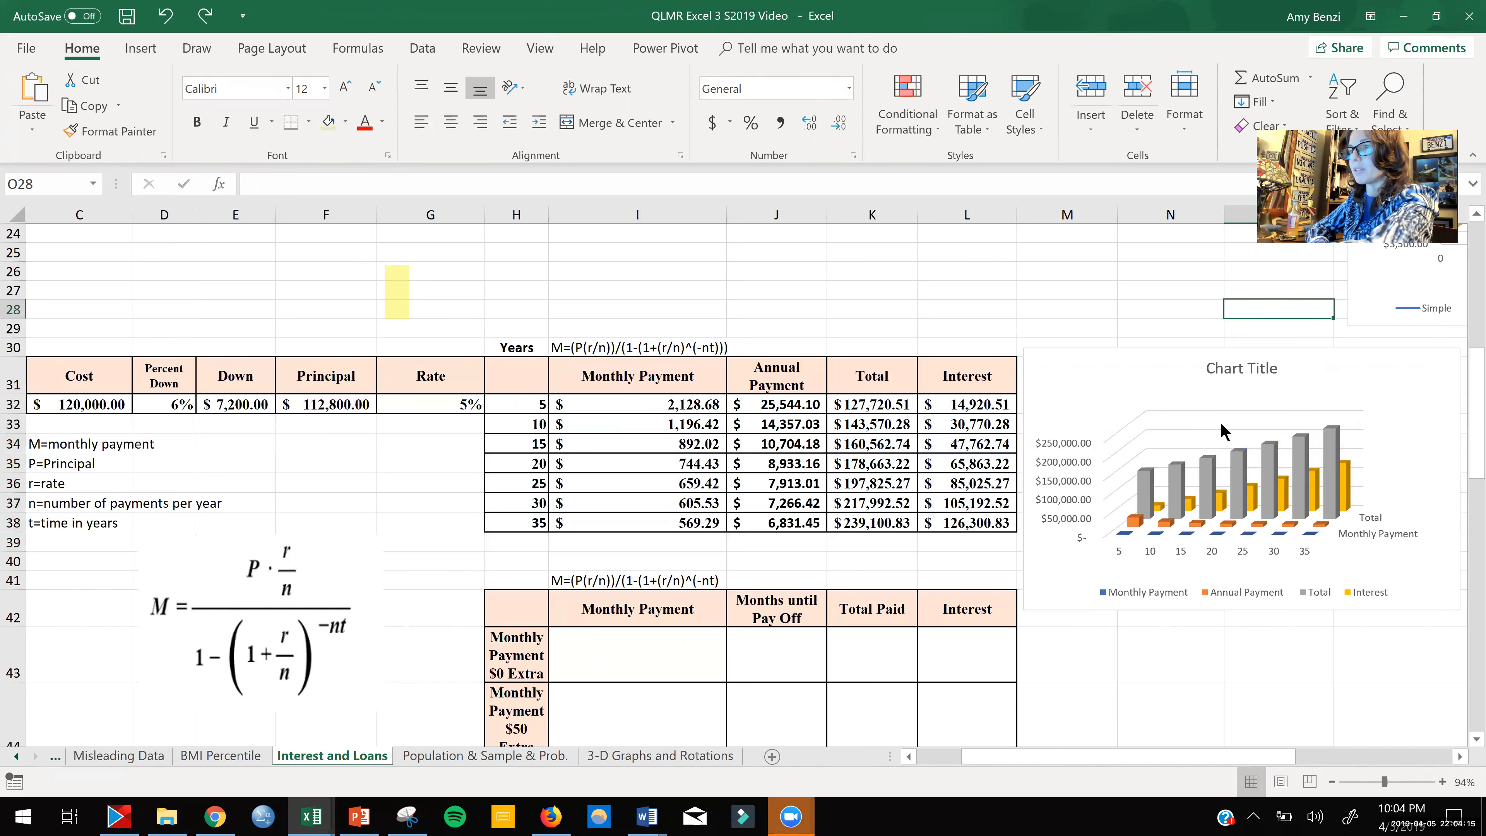
# Step: Examine the chart up close and compare its columns with the table's monthly payment, annual payment, total and interest for each loan term
pyautogui.scroll(8, 1221, 424)
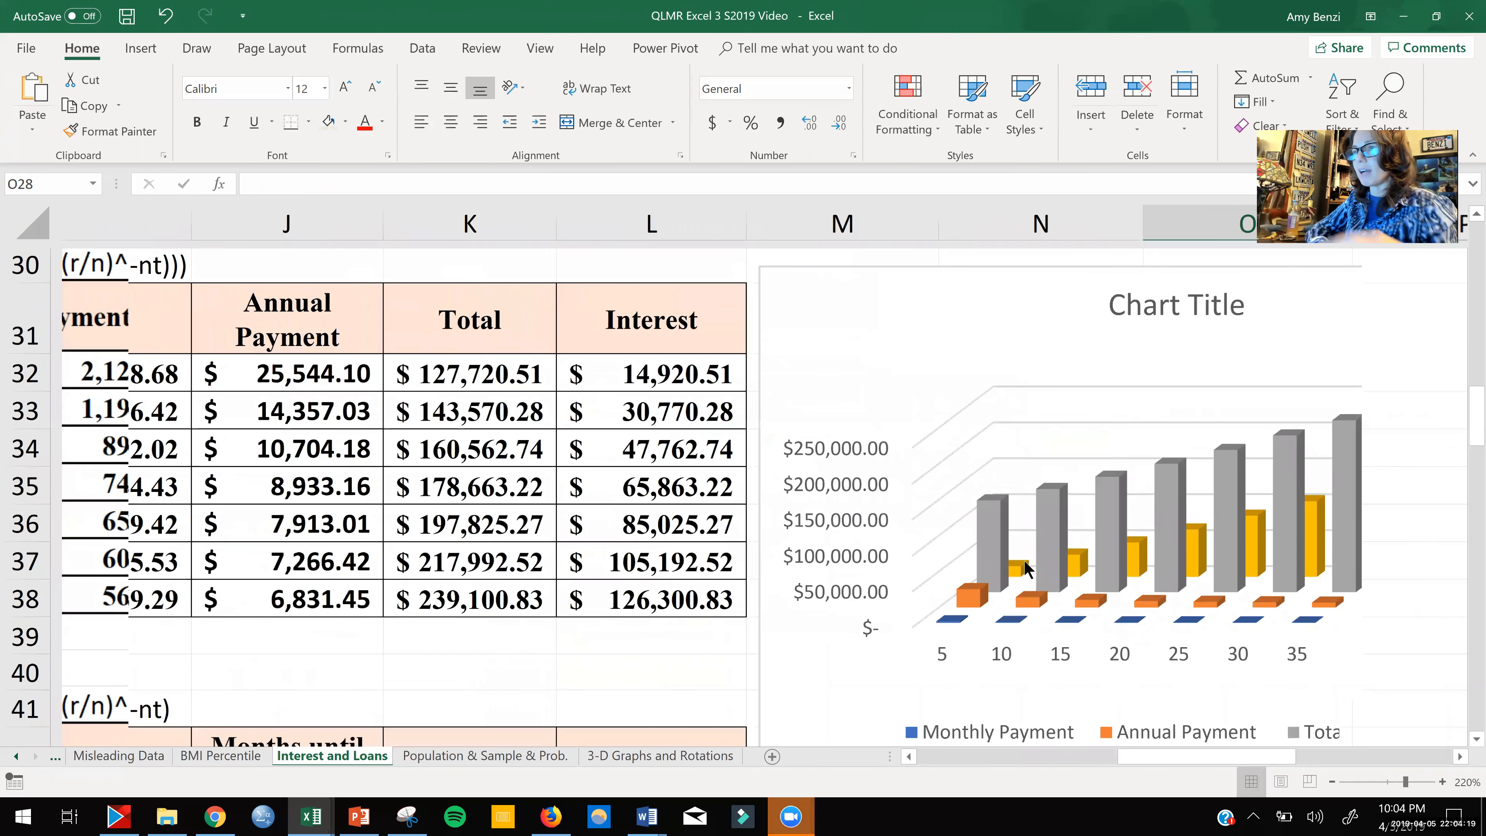
pyautogui.scroll(-3, 1018, 573)
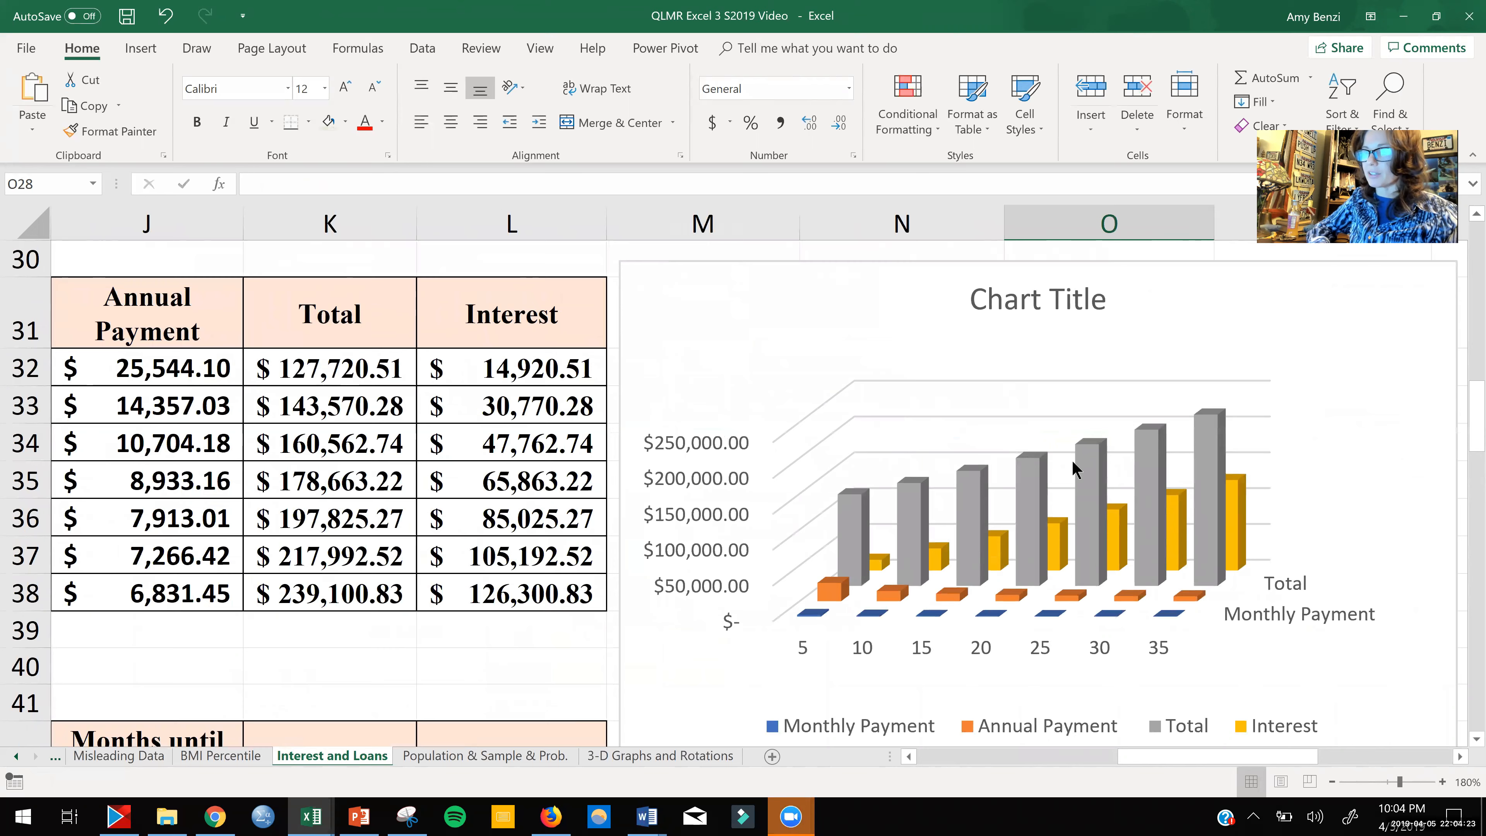
pyautogui.scroll(-1, 1074, 468)
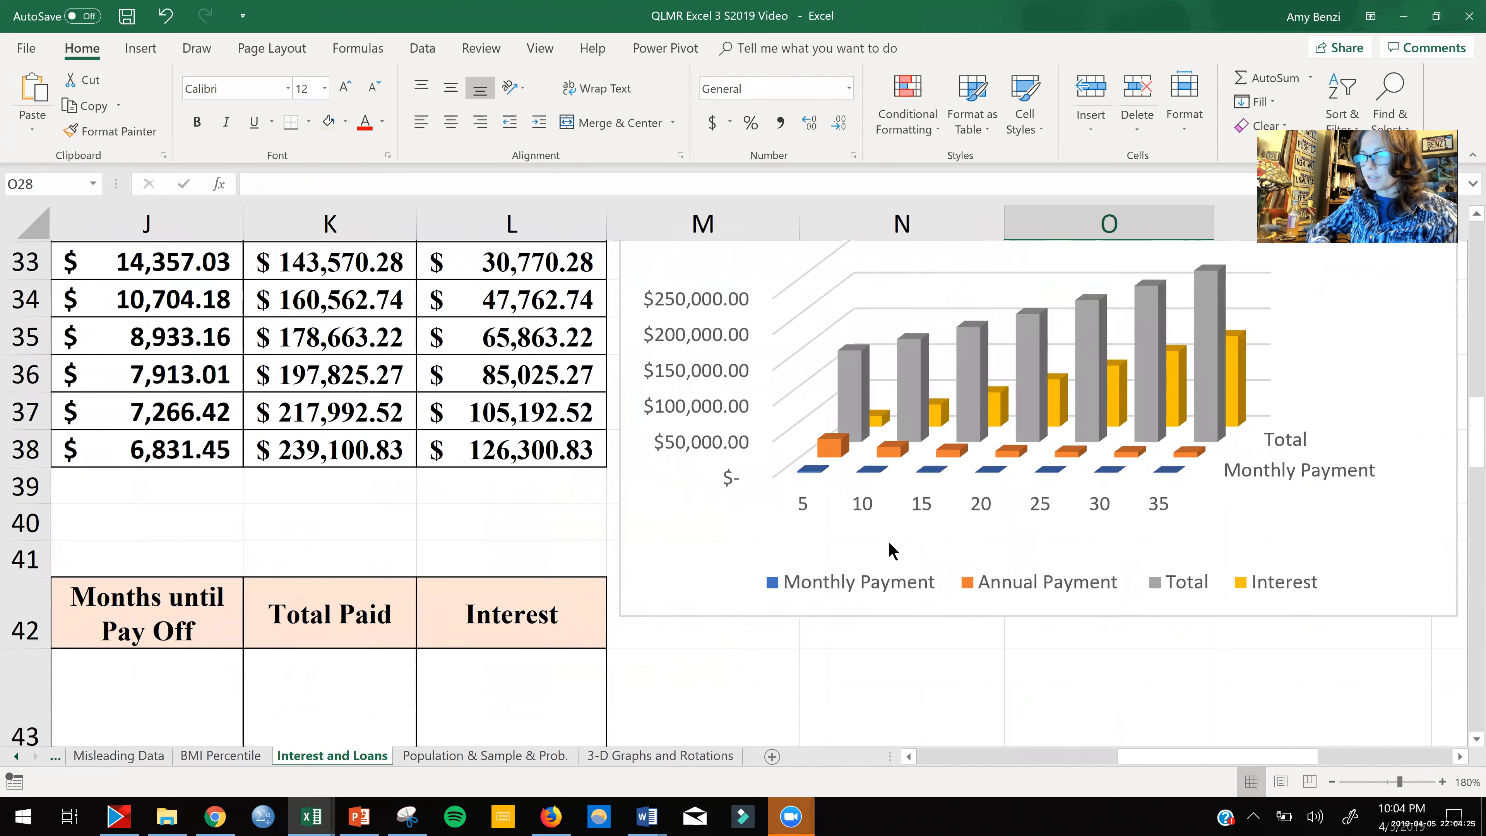
pyautogui.scroll(1, 886, 556)
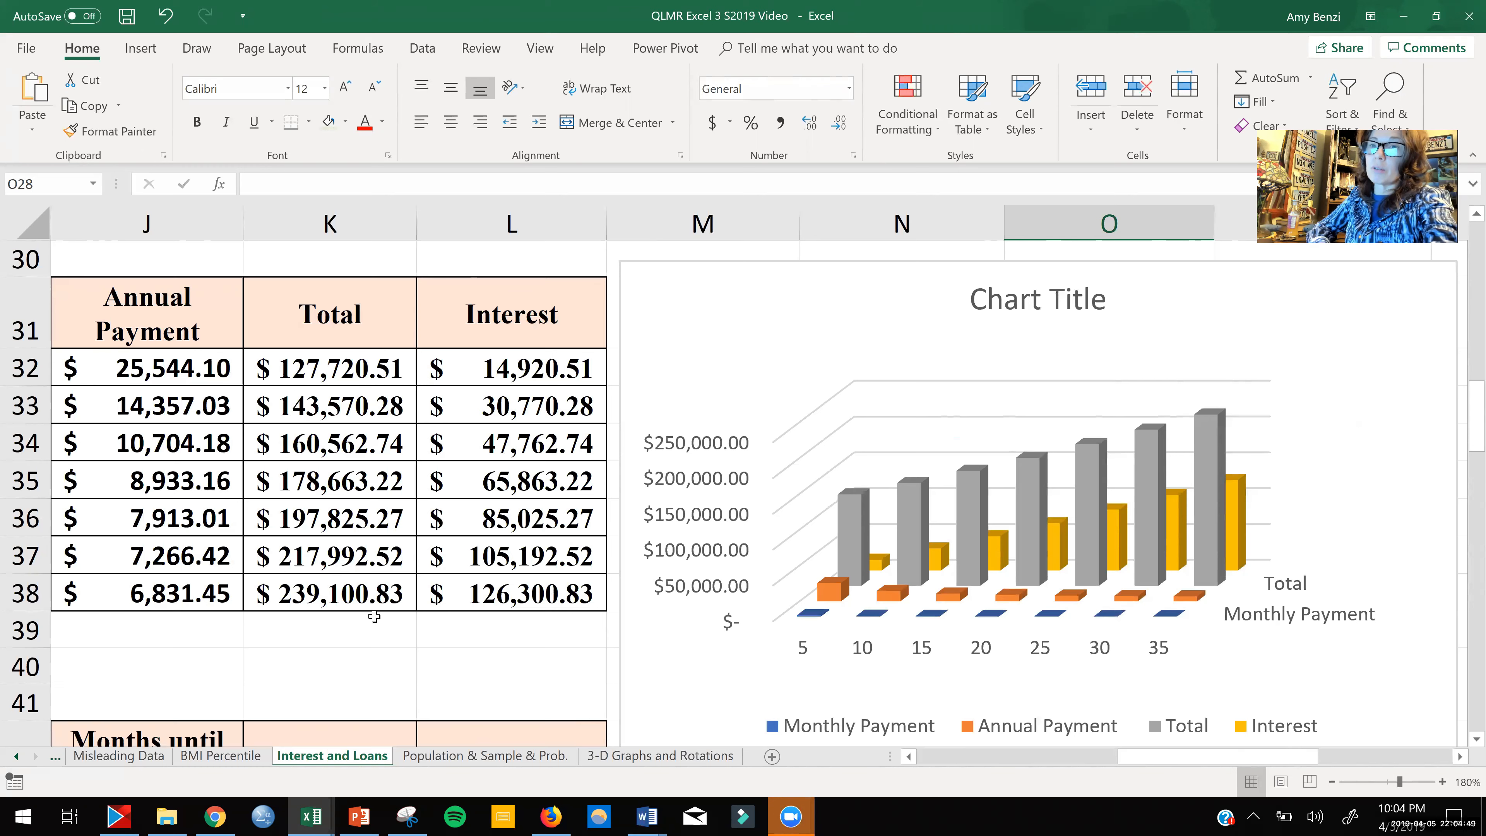
pyautogui.hscroll(-3, 374, 617)
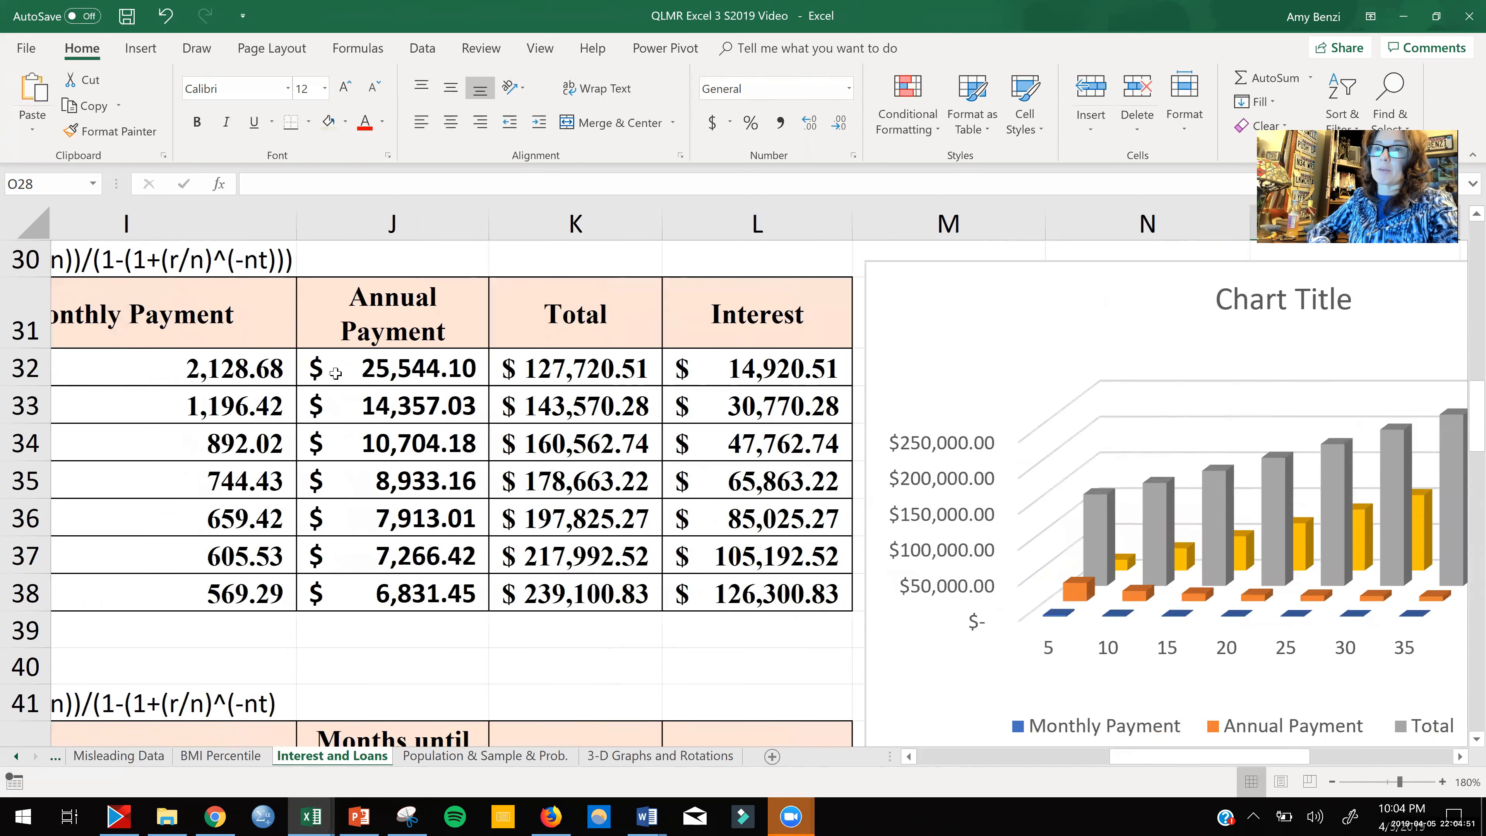
pyautogui.hscroll(-2, 335, 373)
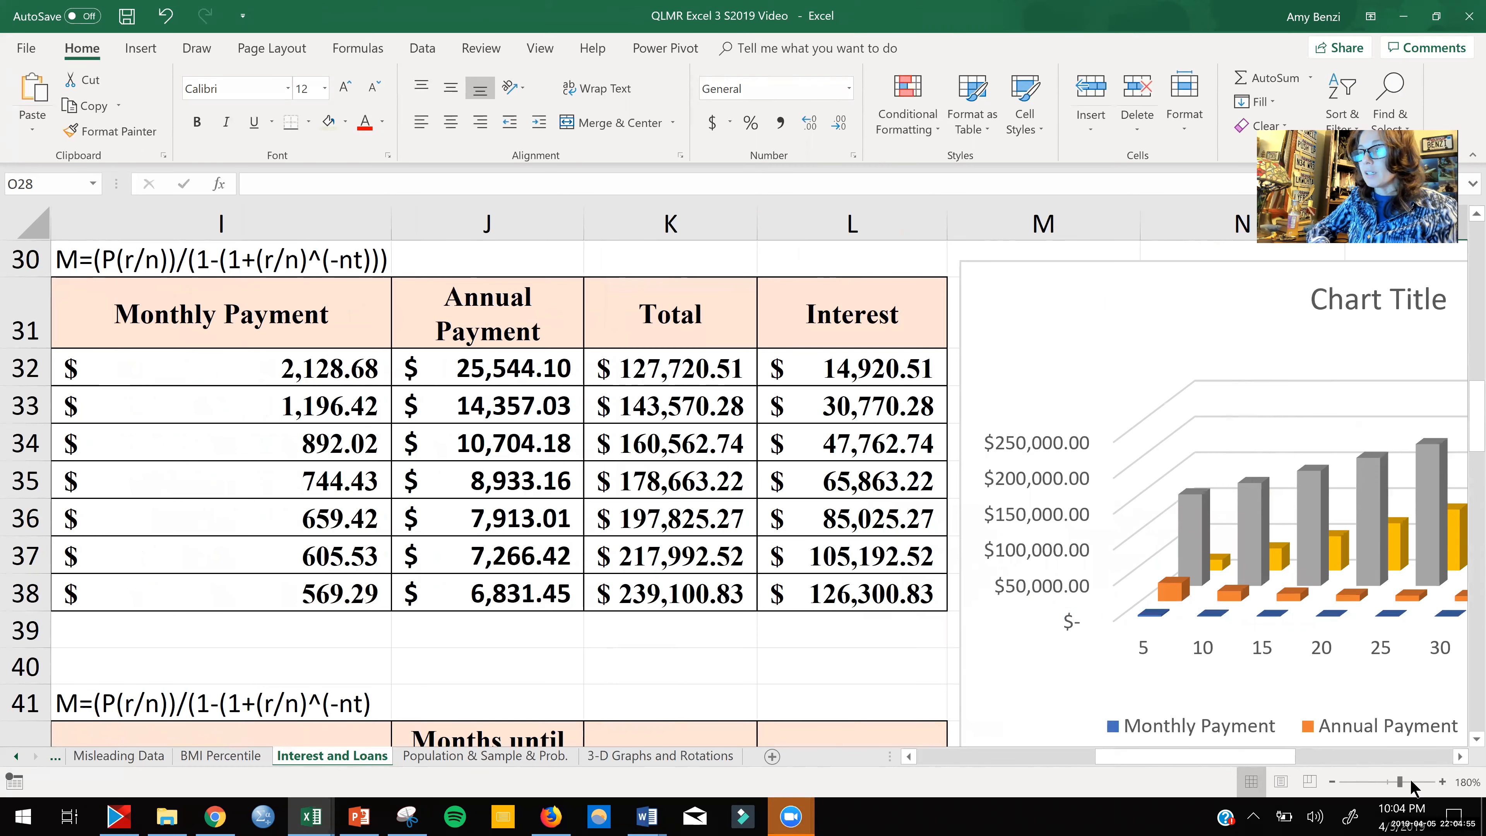
pyautogui.hscroll(3, 1411, 787)
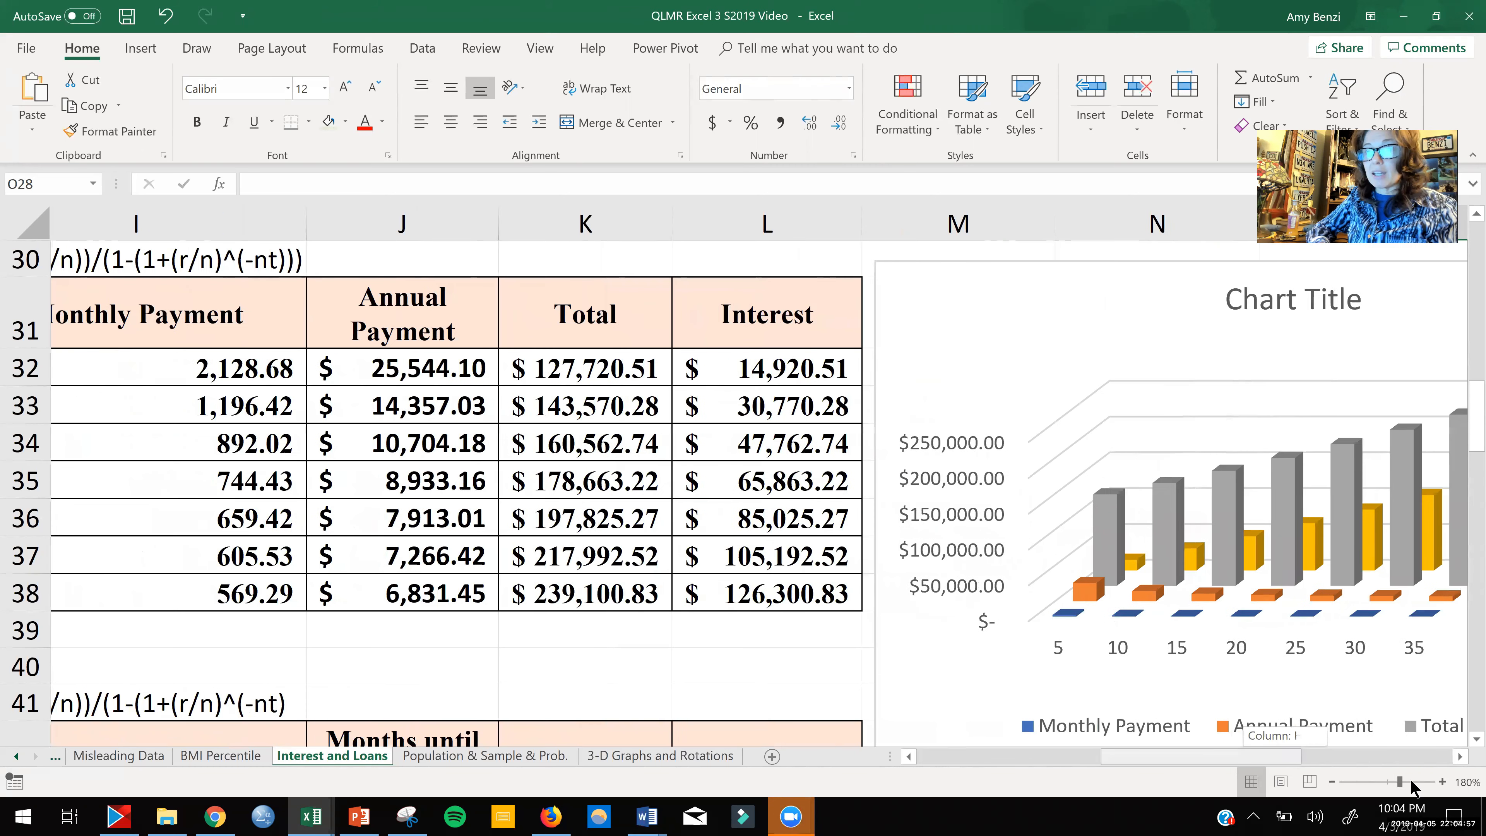
pyautogui.hscroll(1, 1411, 787)
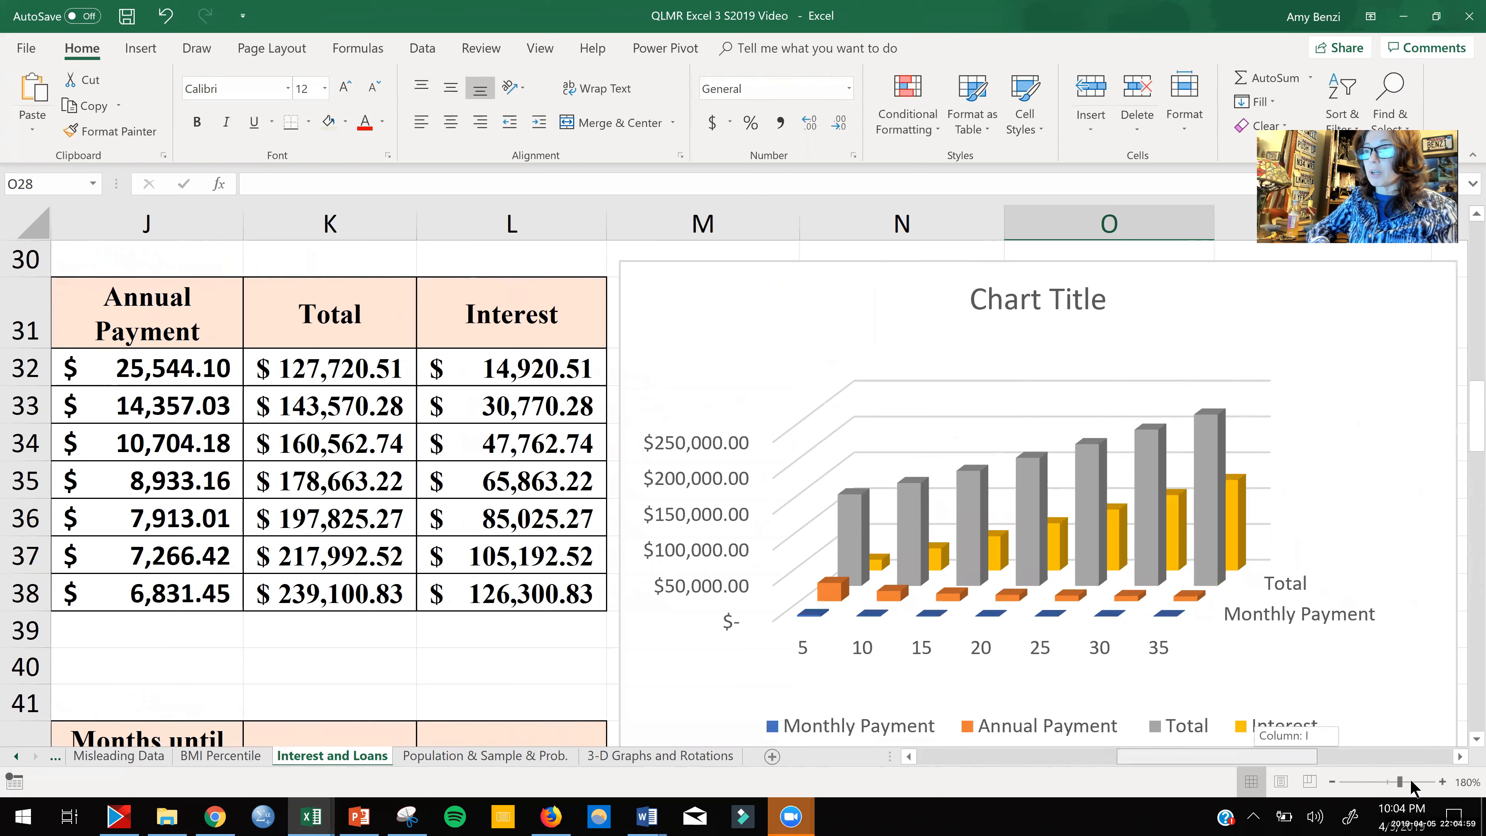
pyautogui.hscroll(-1, 1411, 786)
pyautogui.hscroll(-2, 1412, 787)
pyautogui.hscroll(1, 1412, 787)
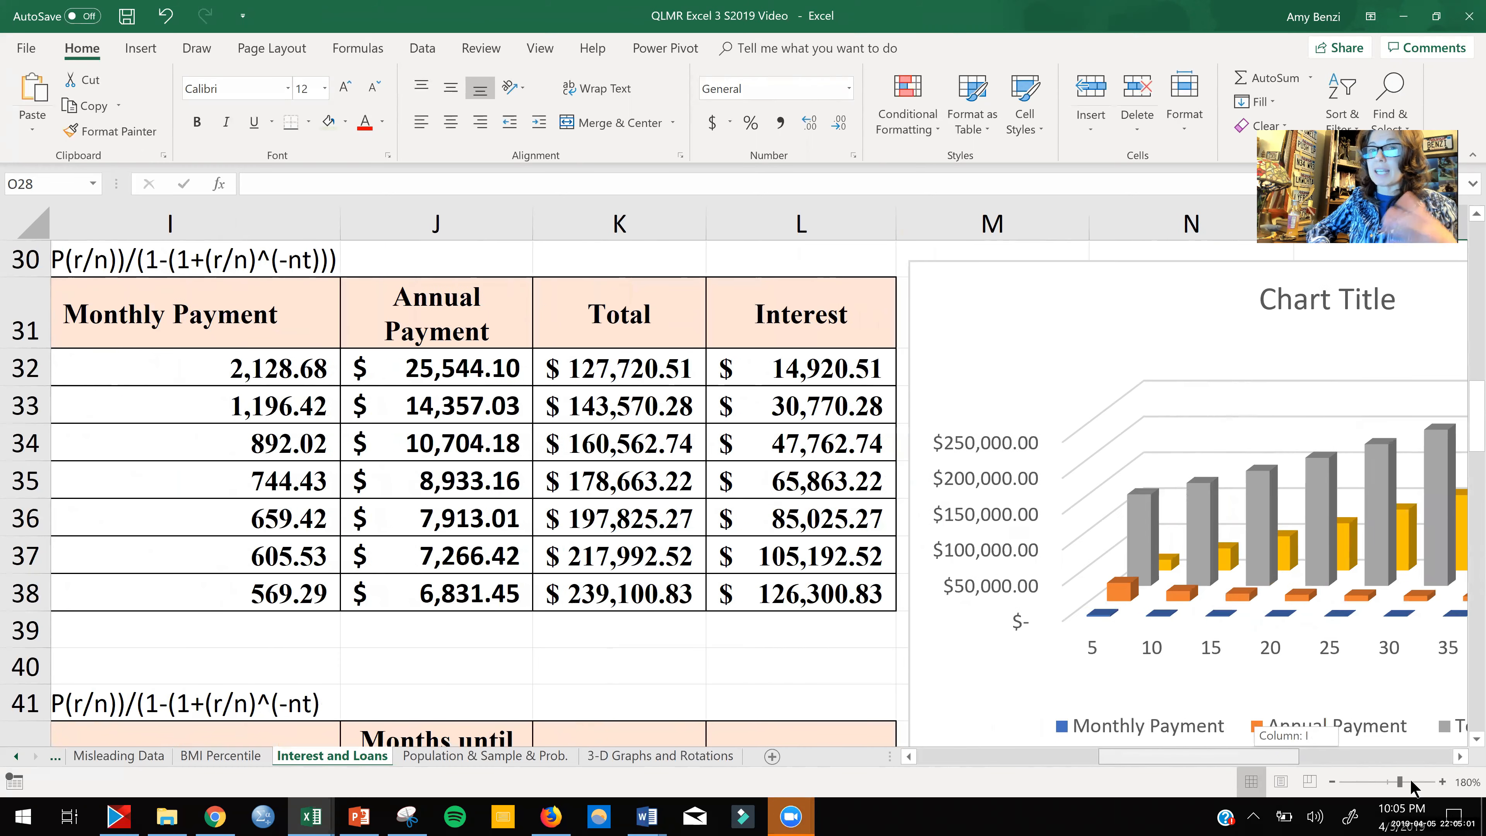
# Step: Compare the loan table with the chart and mark the 35-year Interest and Total columns using the yellow highlight rectangle
pyautogui.hscroll(-1, 1411, 787)
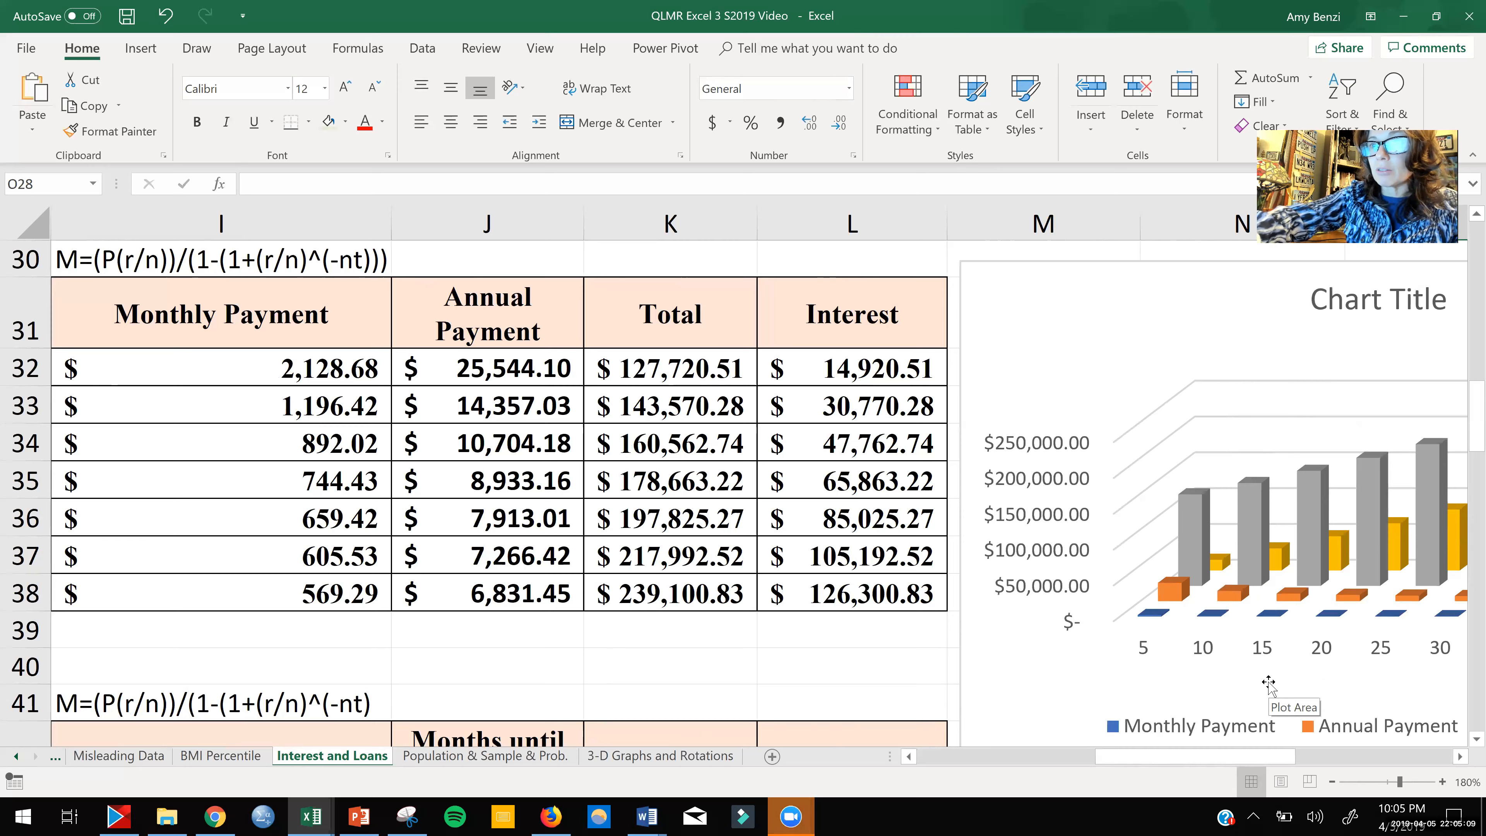
pyautogui.hscroll(3, 1269, 683)
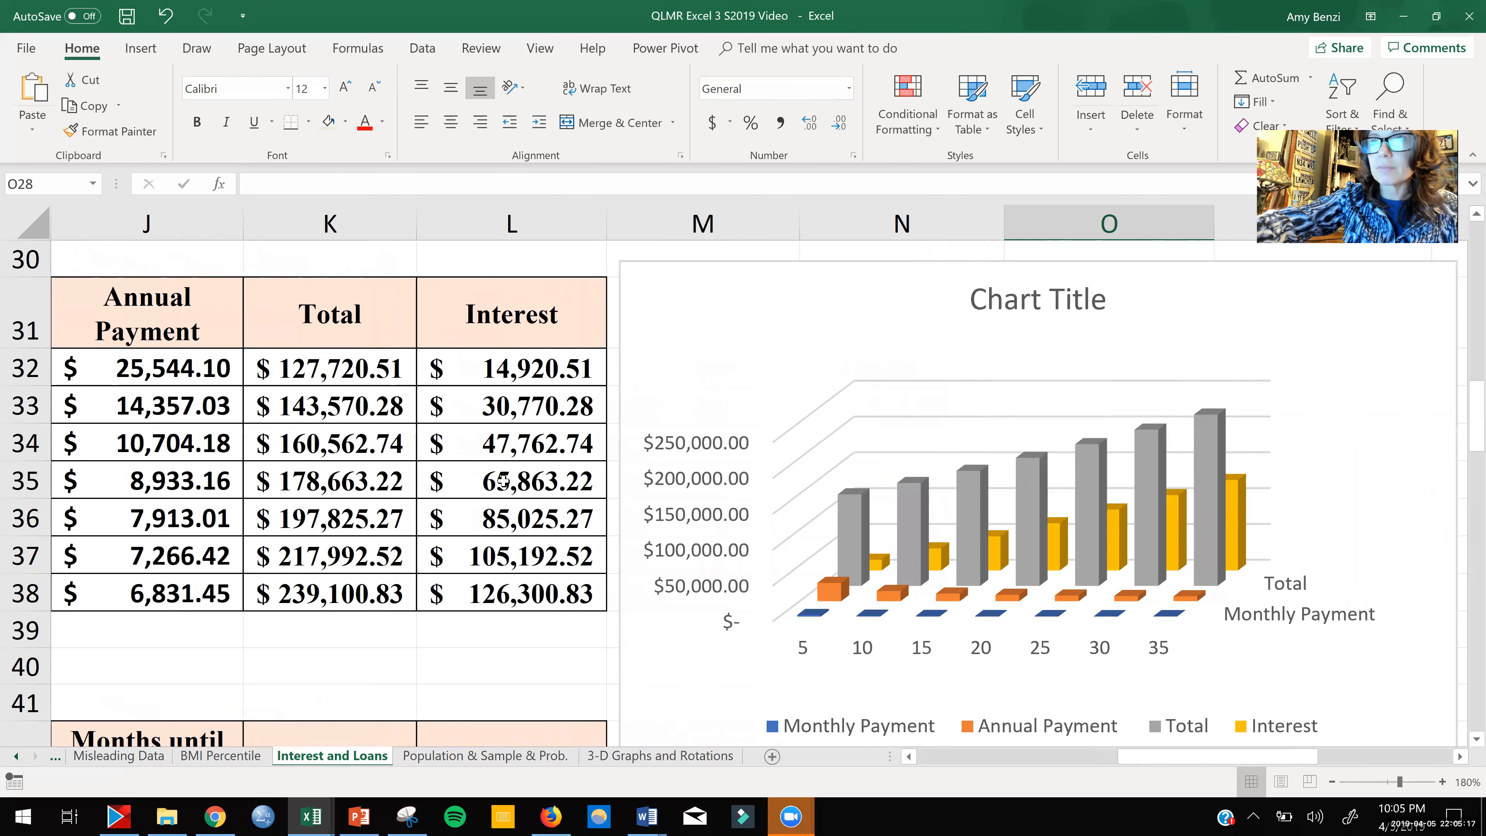
pyautogui.hscroll(-3, 502, 480)
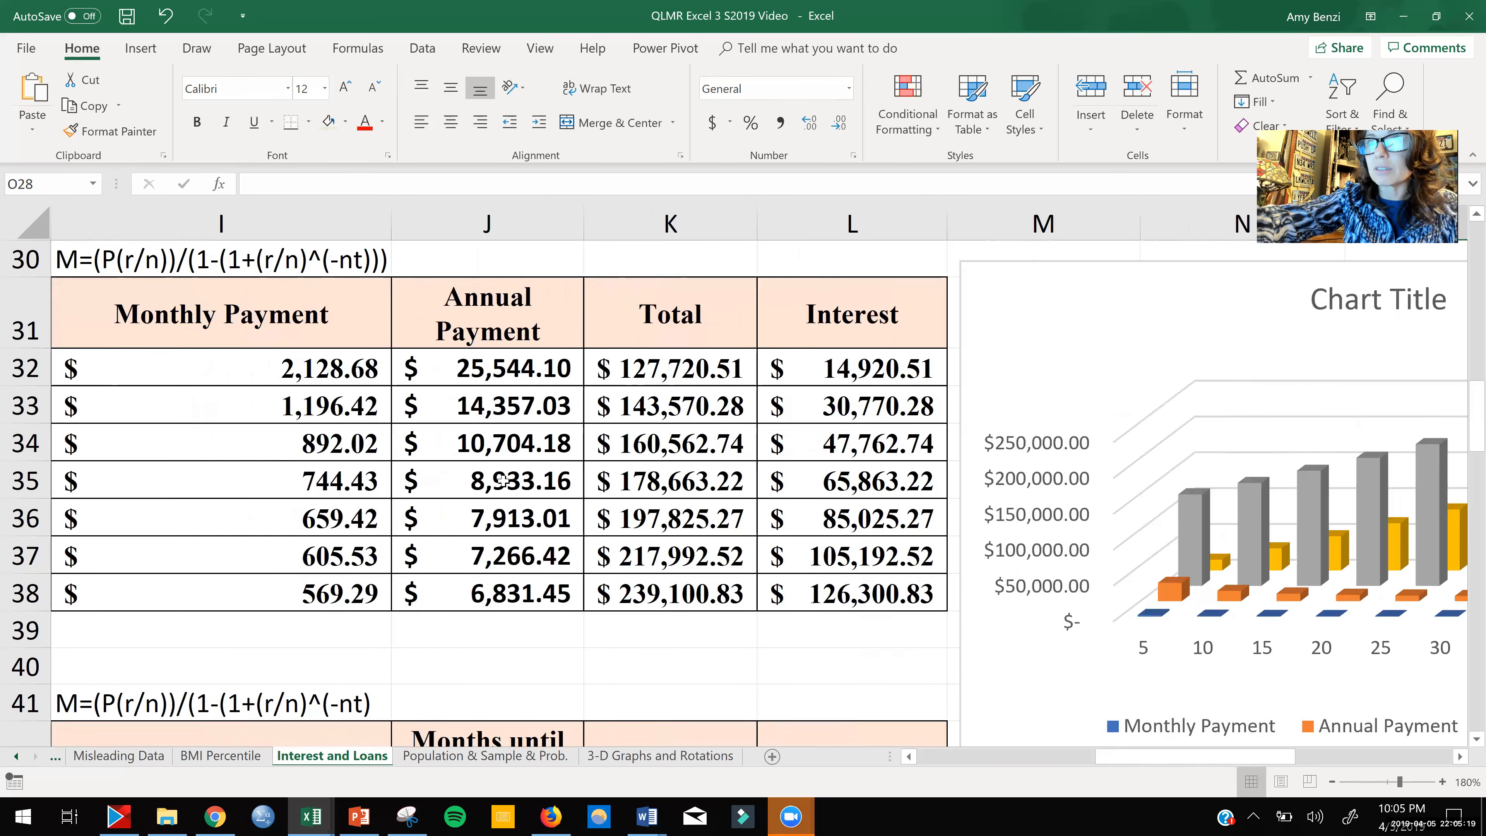
pyautogui.scroll(3, 503, 480)
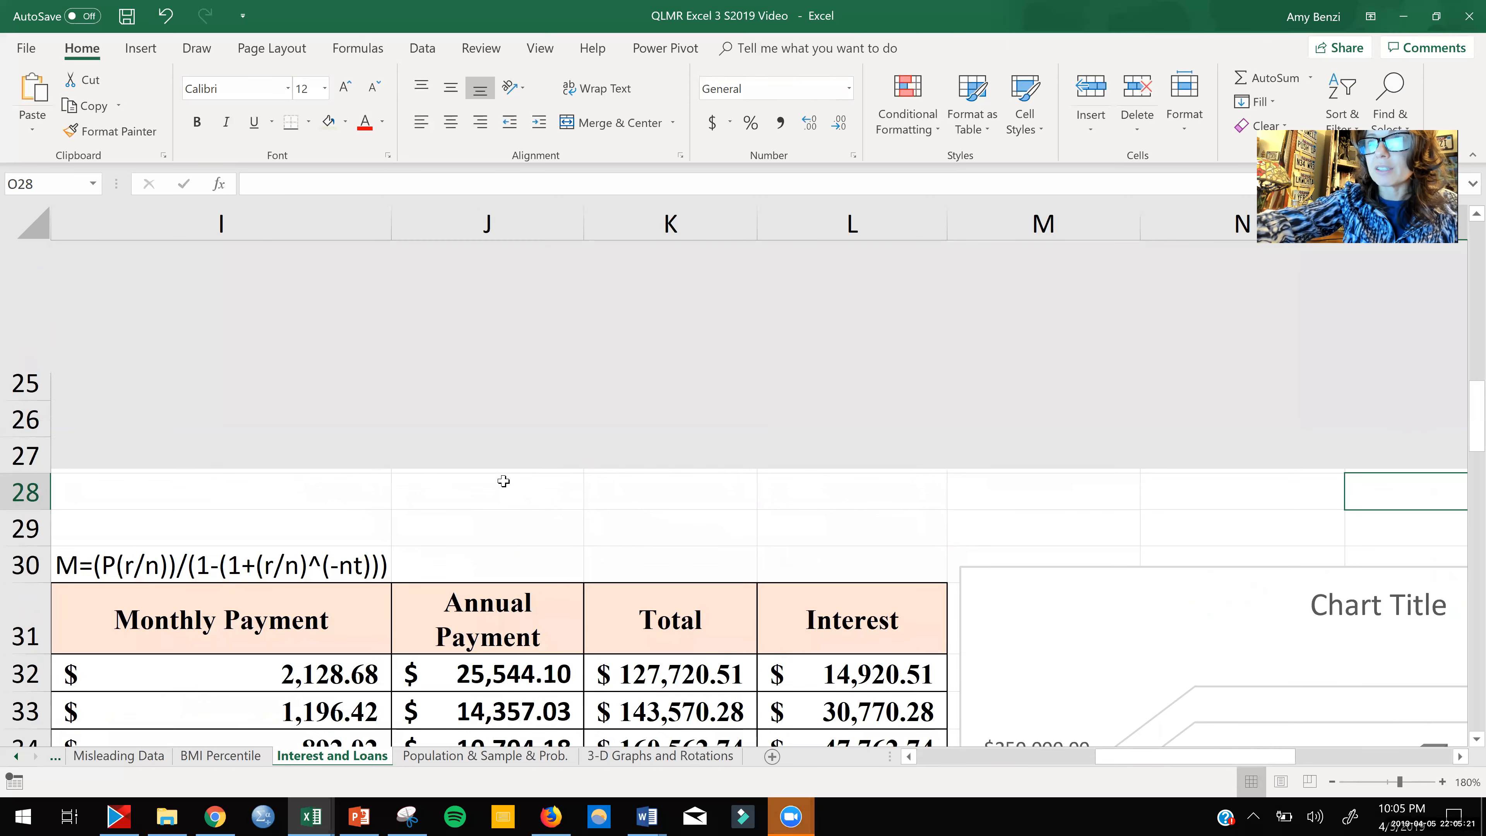
pyautogui.scroll(-6, 150, 456)
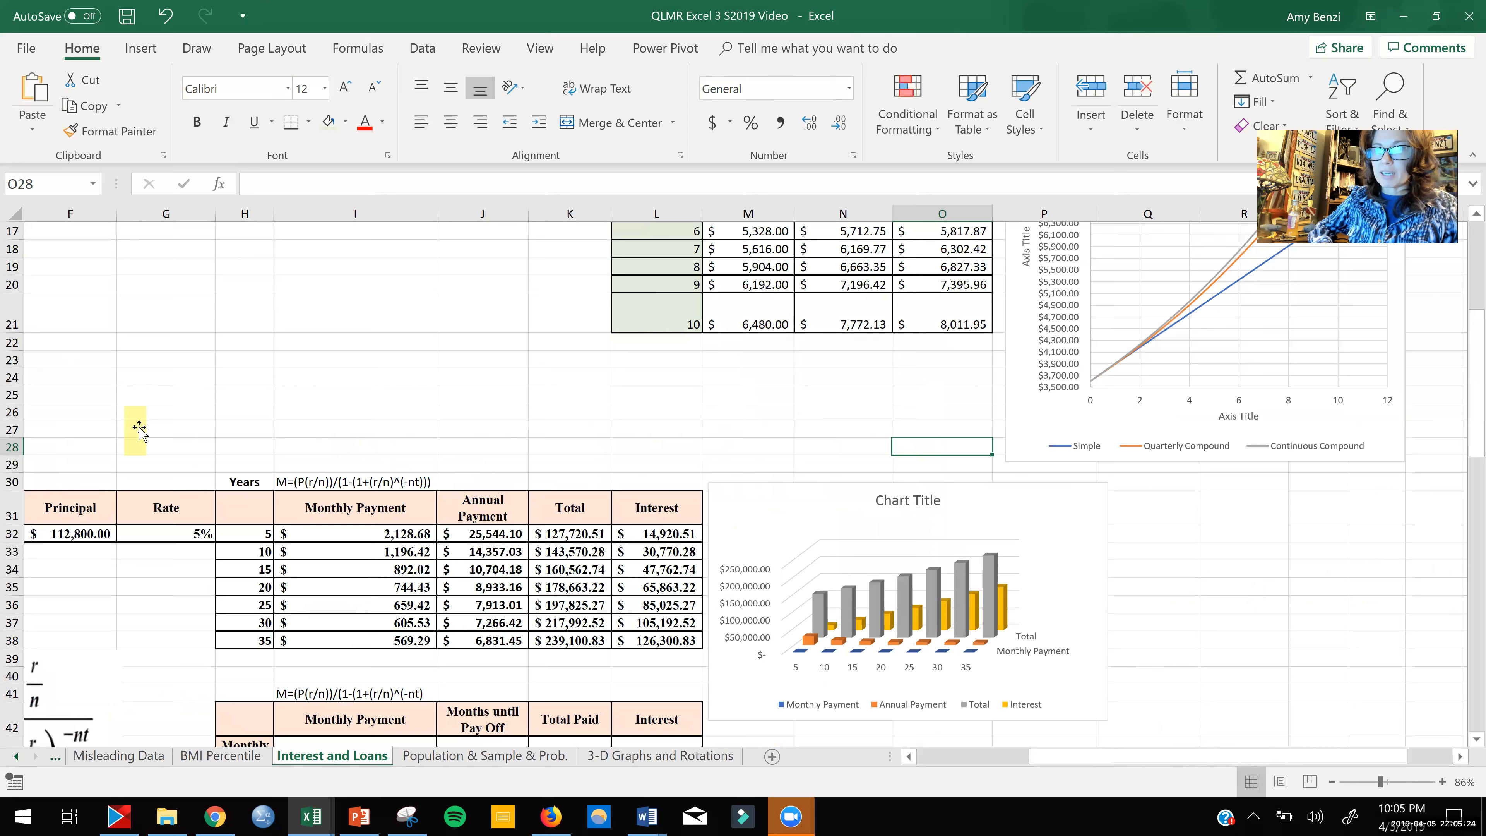
pyautogui.moveTo(139, 429)
pyautogui.mouseDown()
pyautogui.moveTo(621, 454)
pyautogui.moveTo(1027, 547)
pyautogui.moveTo(999, 535)
pyautogui.mouseUp()
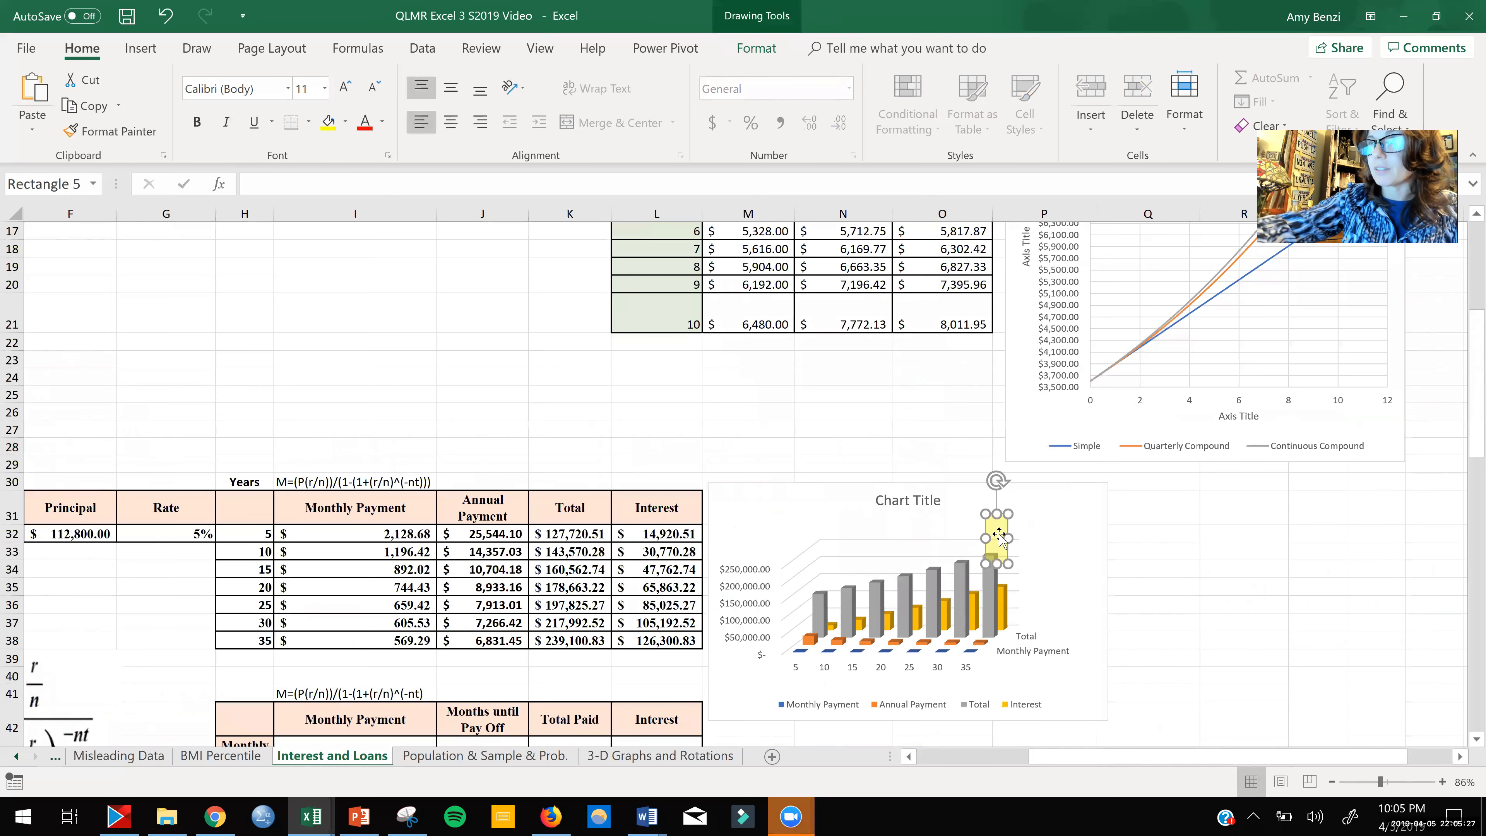
pyautogui.scroll(2, 999, 536)
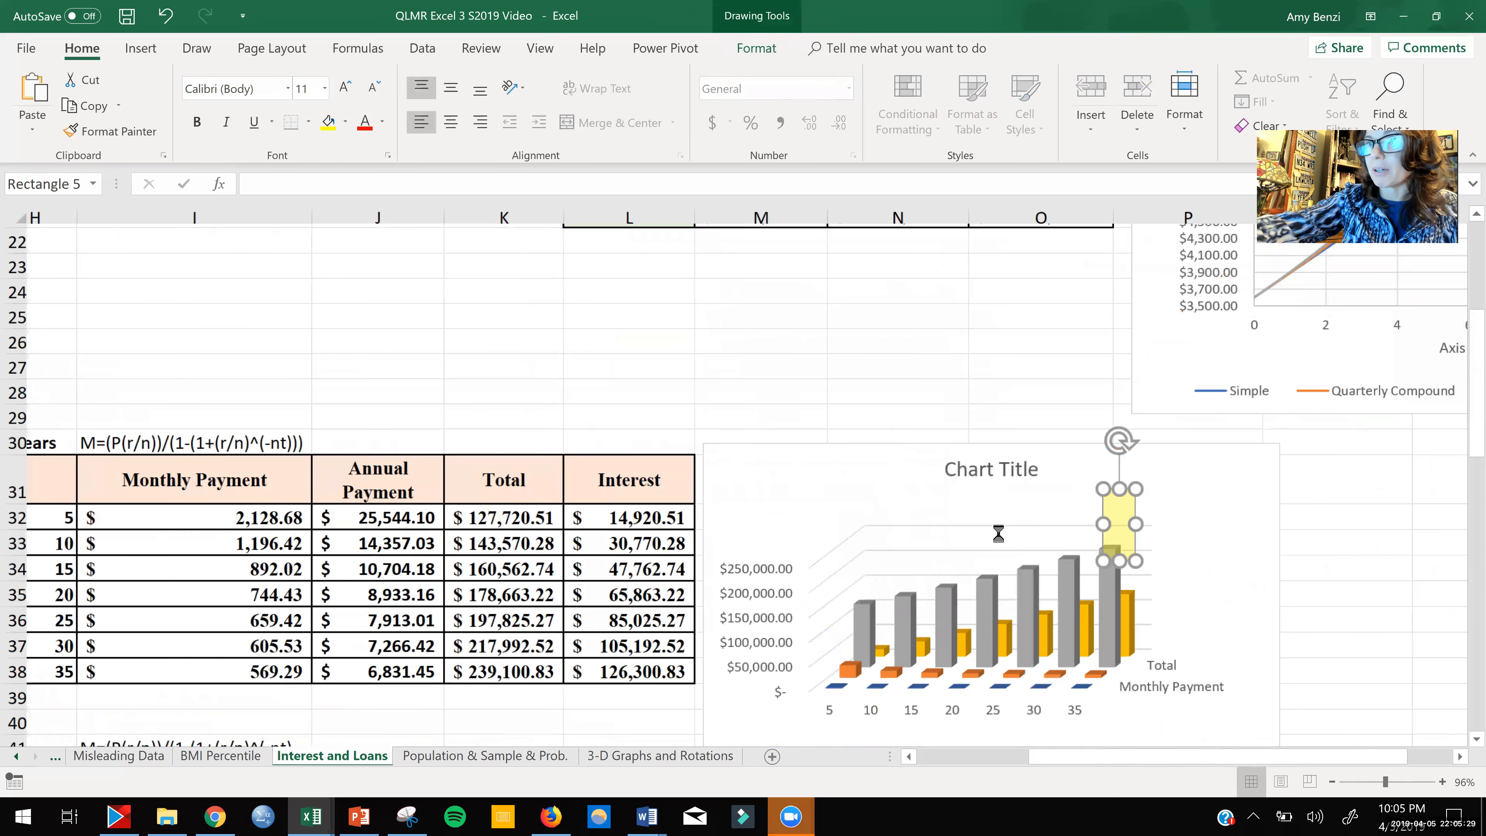
pyautogui.scroll(3, 1071, 368)
pyautogui.moveTo(1077, 404); pyautogui.dragTo(1100, 502)
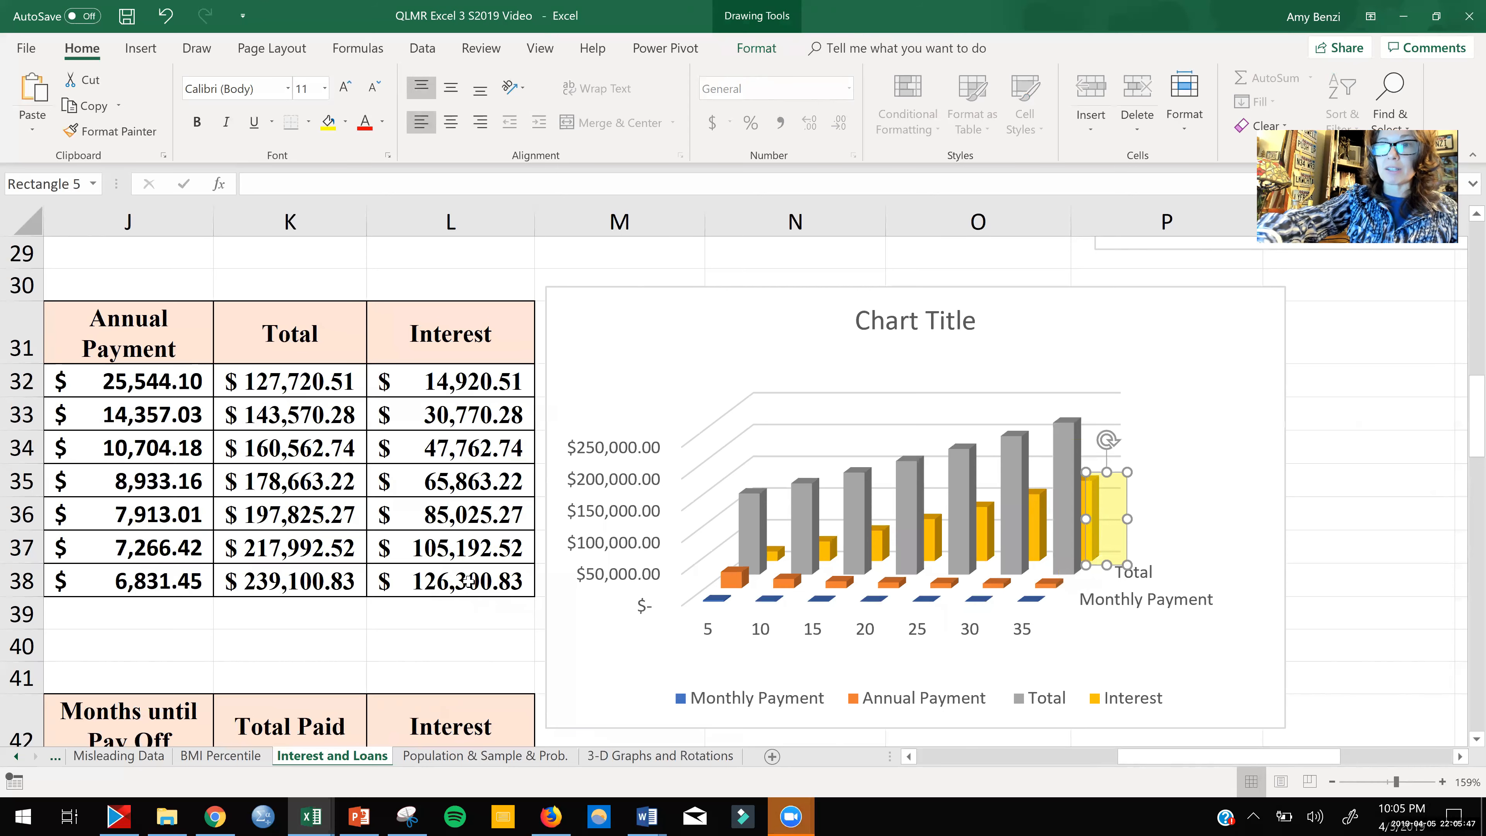
pyautogui.hscroll(-3, 468, 579)
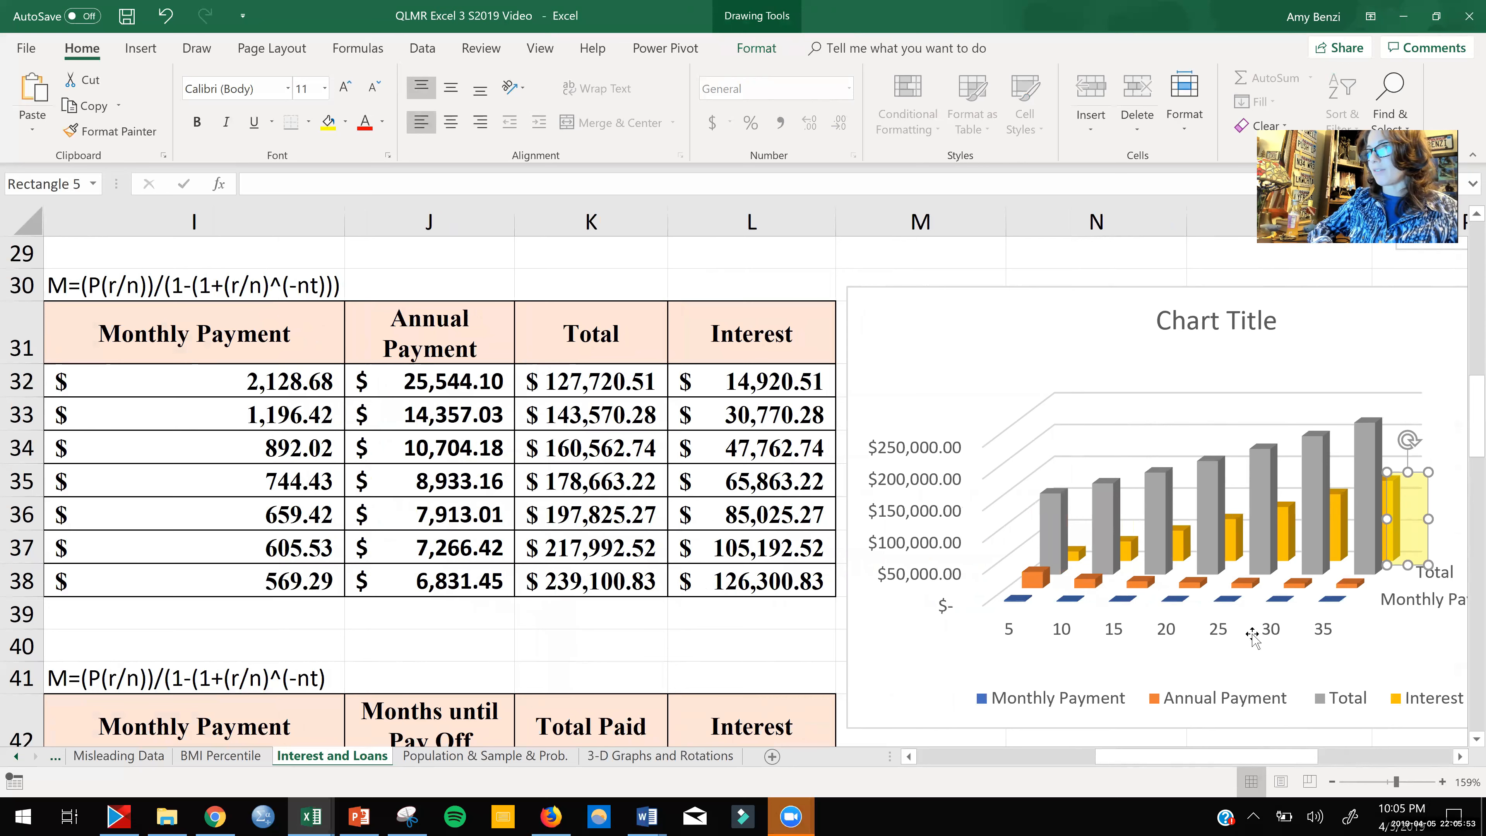
pyautogui.moveTo(1422, 523); pyautogui.dragTo(1389, 469)
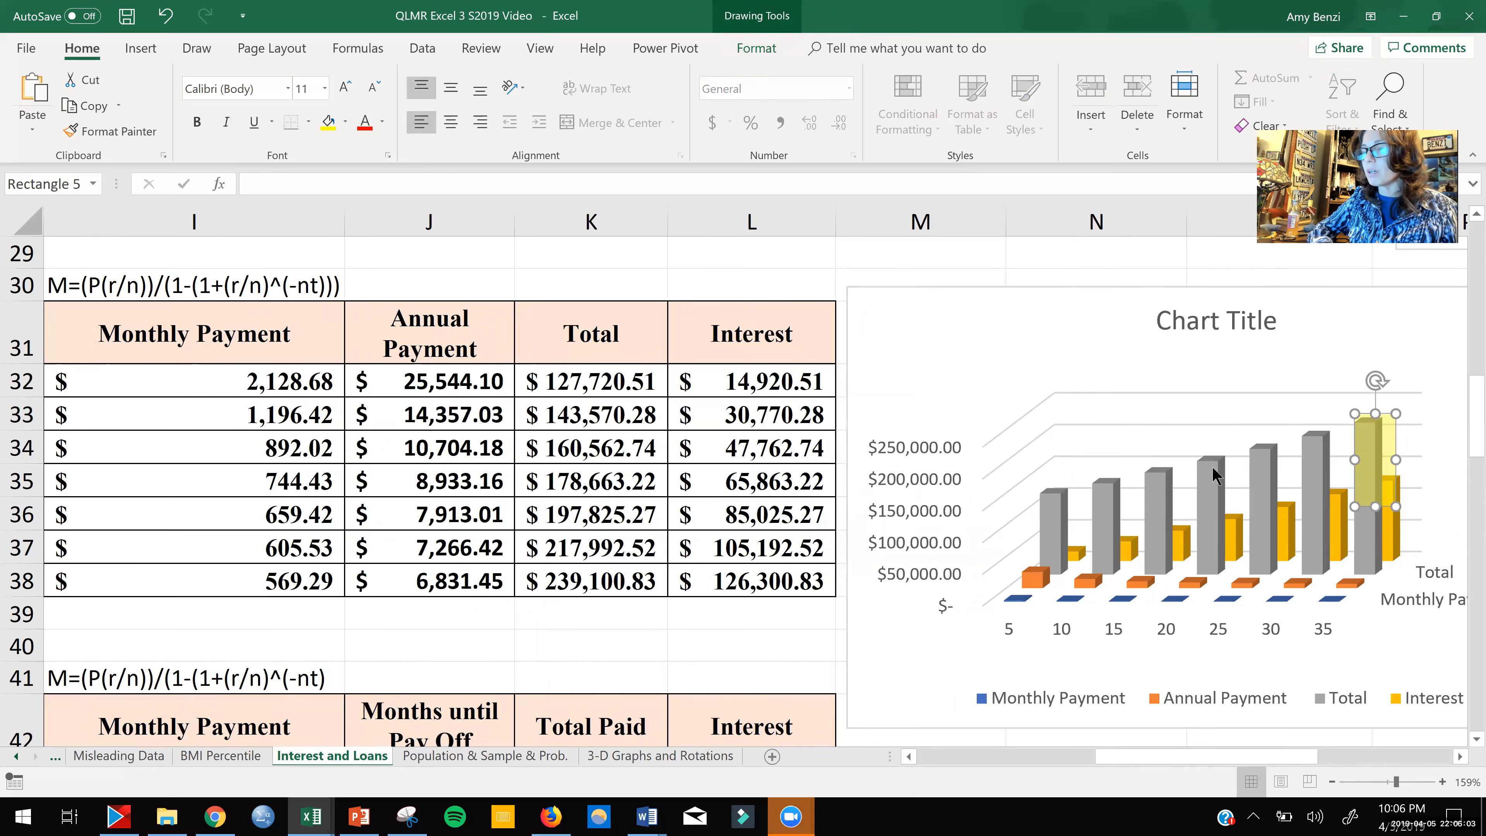
pyautogui.moveTo(1369, 491)
pyautogui.mouseDown()
pyautogui.moveTo(1302, 505)
pyautogui.moveTo(1378, 496)
pyautogui.moveTo(1408, 531)
pyautogui.moveTo(1382, 503)
pyautogui.mouseUp()
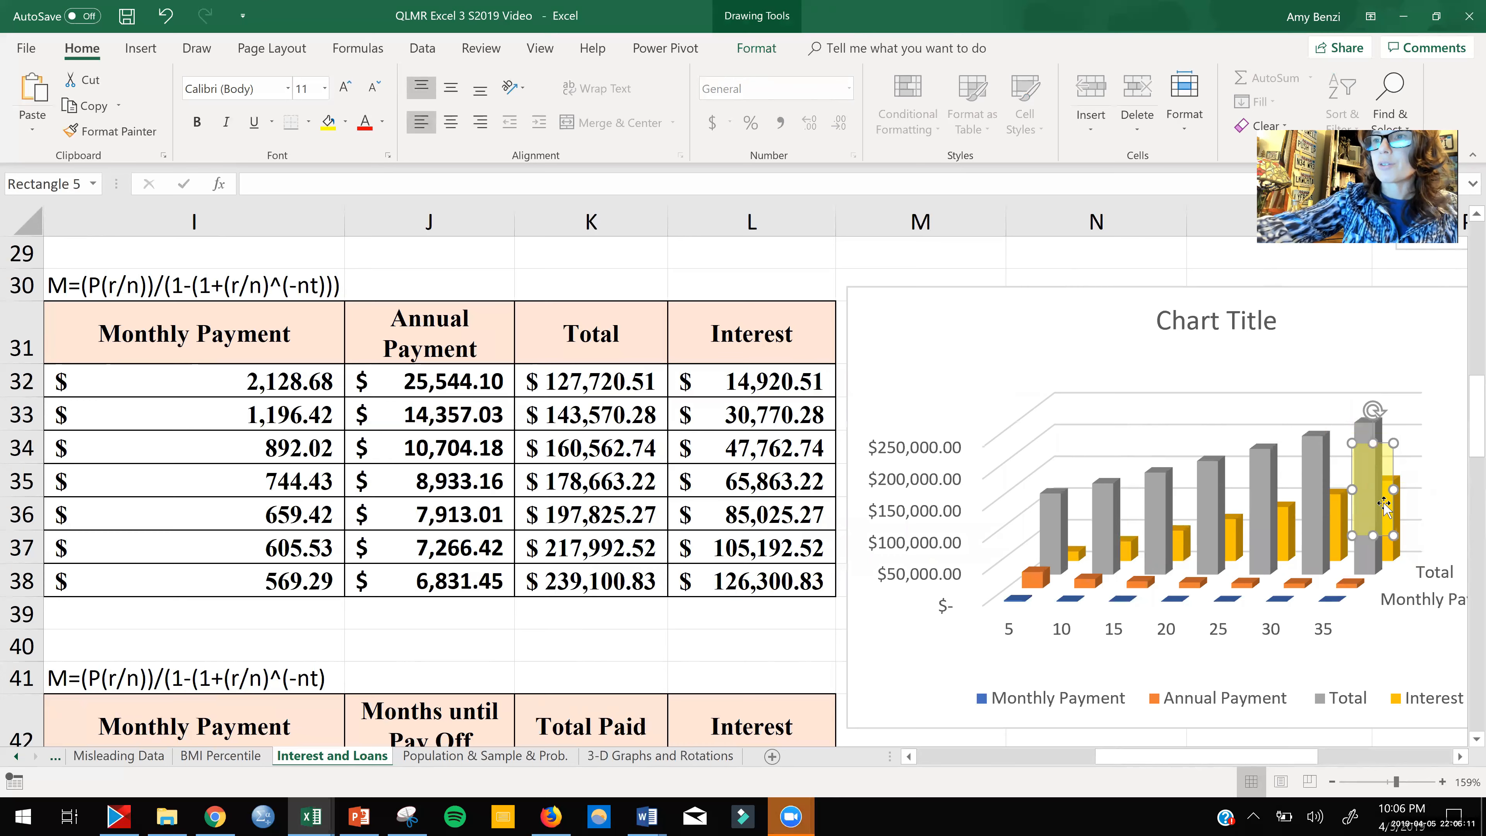
# Step: Shade the 20-year loan row, H35:L35, with the light green fill colour
pyautogui.scroll(-5, 1096, 440)
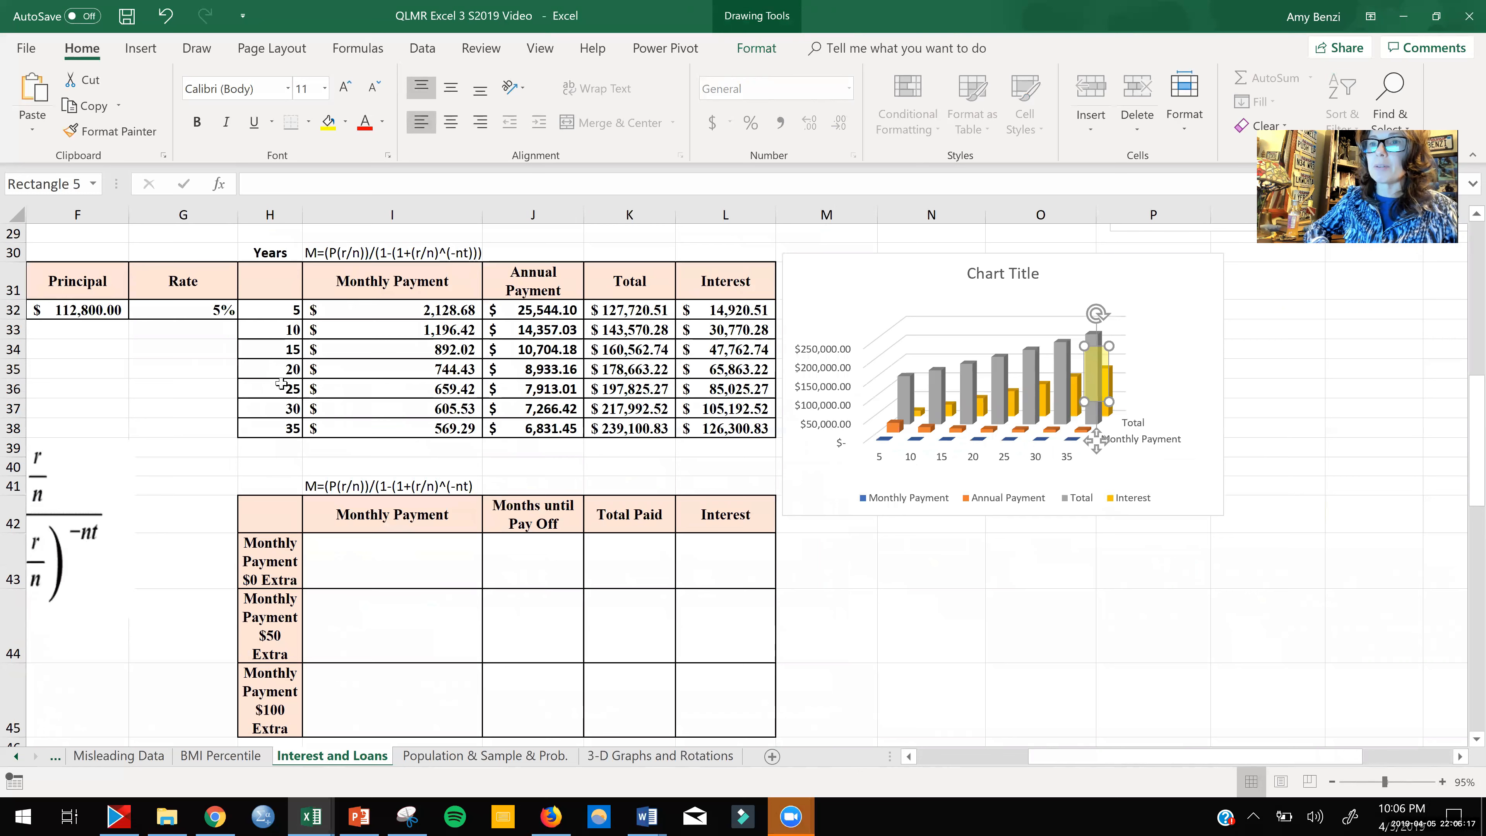
pyautogui.moveTo(281, 370)
pyautogui.mouseDown()
pyautogui.moveTo(569, 393)
pyautogui.moveTo(717, 374)
pyautogui.mouseUp()
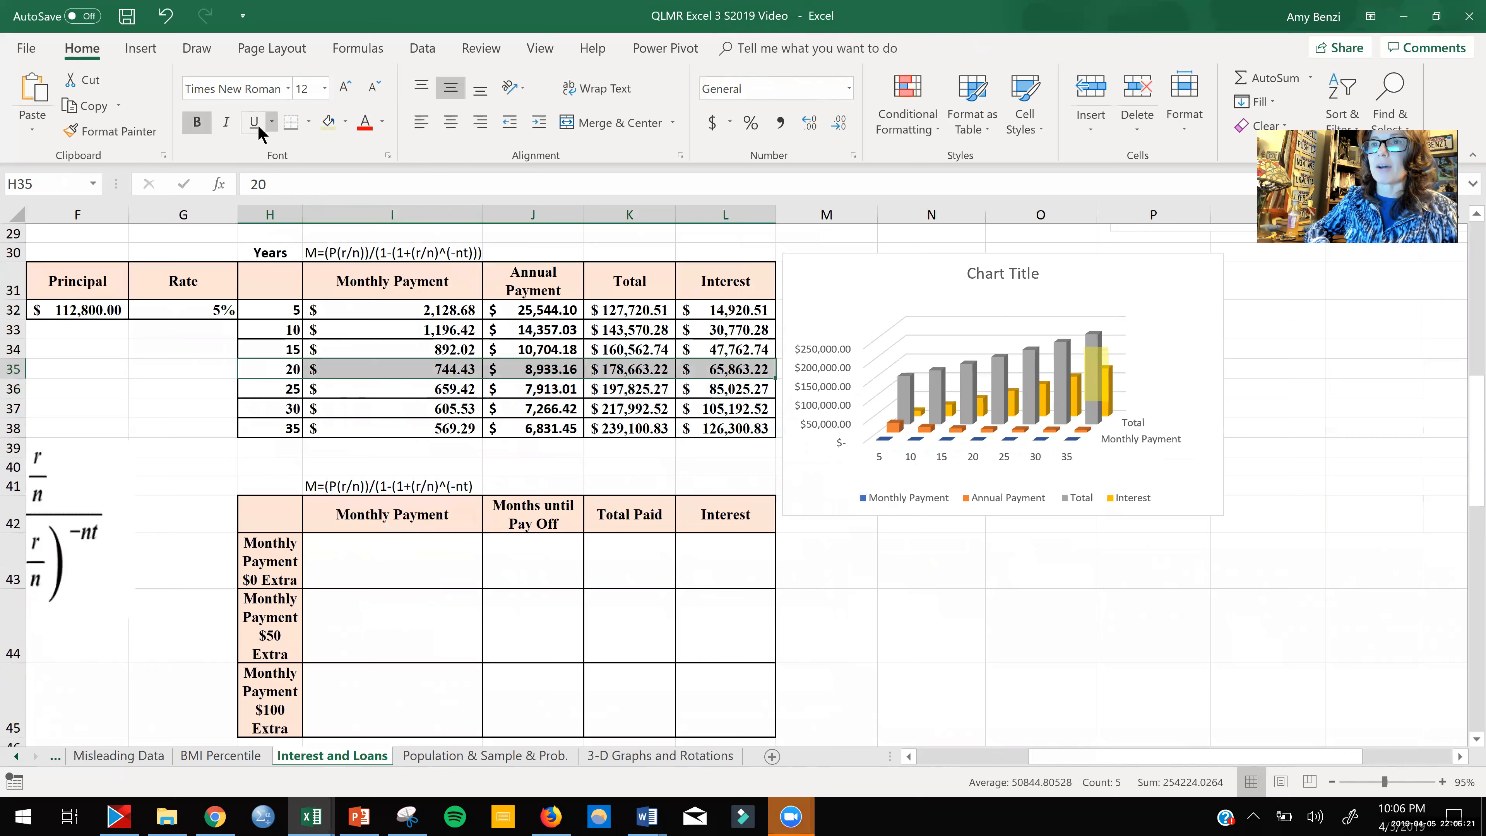
pyautogui.click(329, 122)
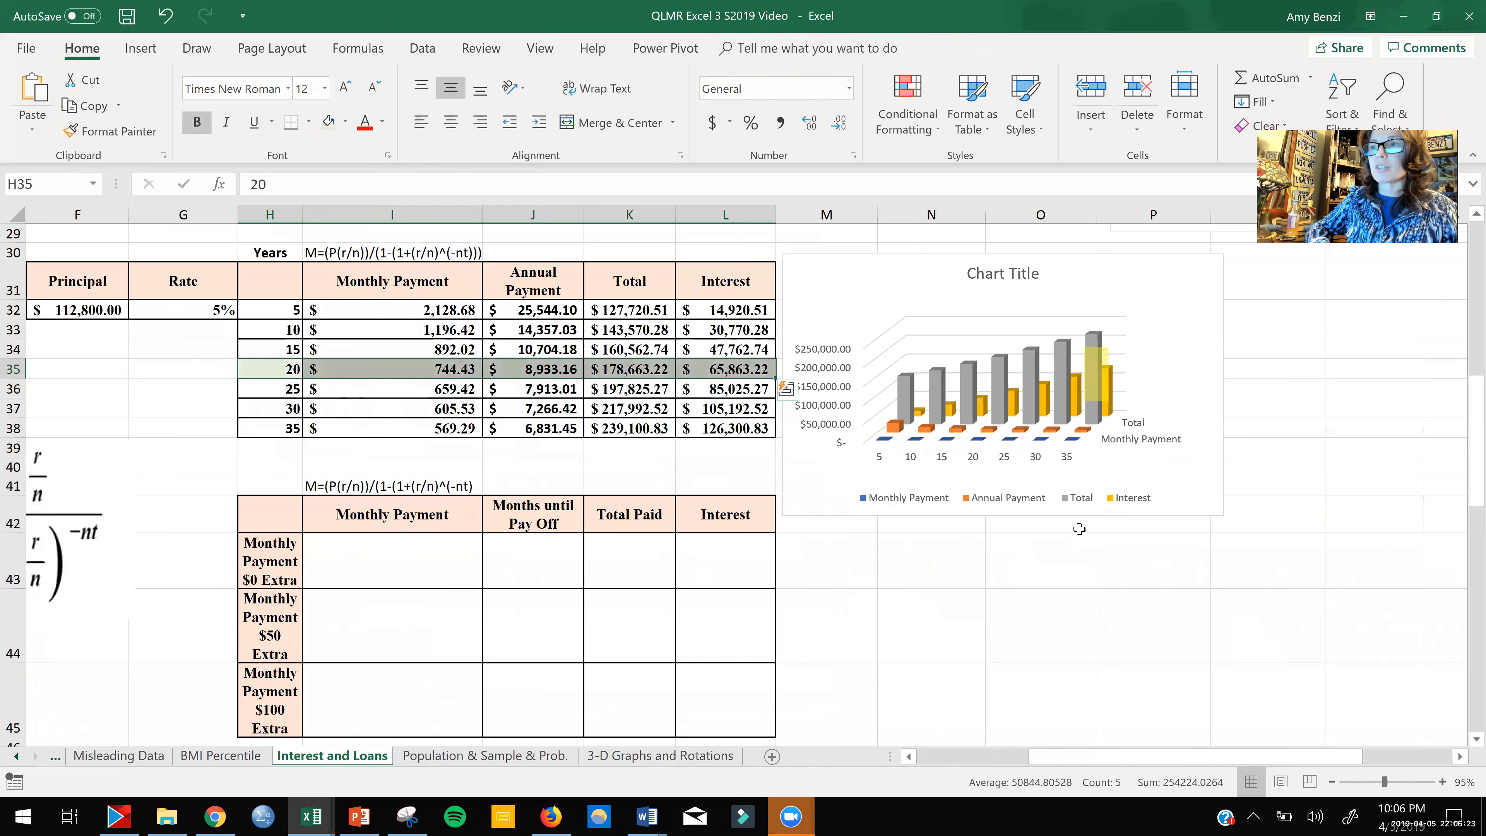
pyautogui.click(1187, 555)
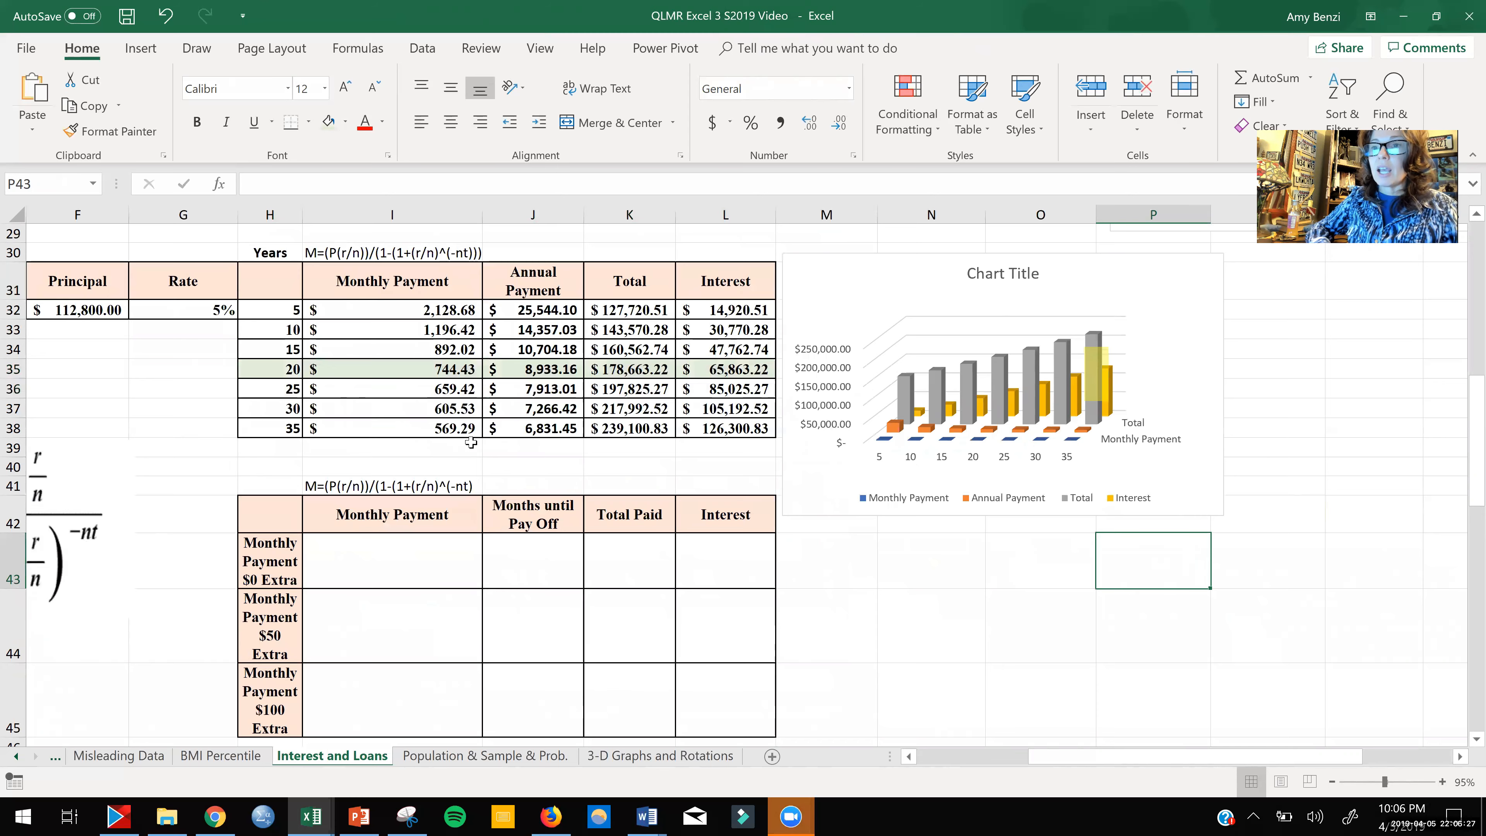
# Step: Move the yellow highlight rectangle from the chart onto the "Monthly Payment $100 Extra" row label in the empty extra-payment table
pyautogui.scroll(-1, 442, 546)
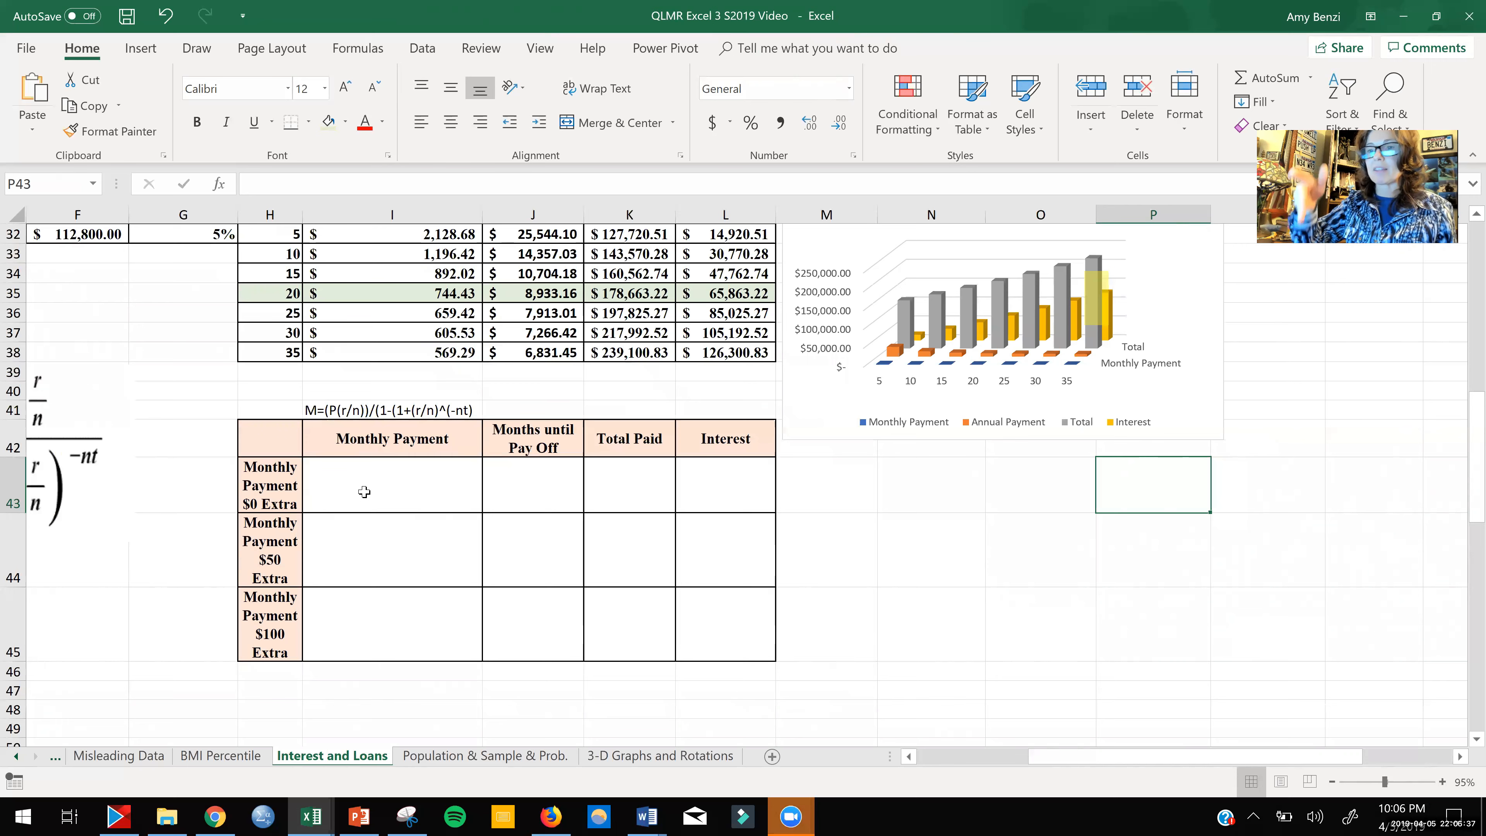
pyautogui.moveTo(1099, 303)
pyautogui.mouseDown()
pyautogui.moveTo(653, 335)
pyautogui.moveTo(276, 540)
pyautogui.moveTo(264, 551)
pyautogui.moveTo(298, 551)
pyautogui.moveTo(256, 595)
pyautogui.moveTo(268, 628)
pyautogui.mouseUp()
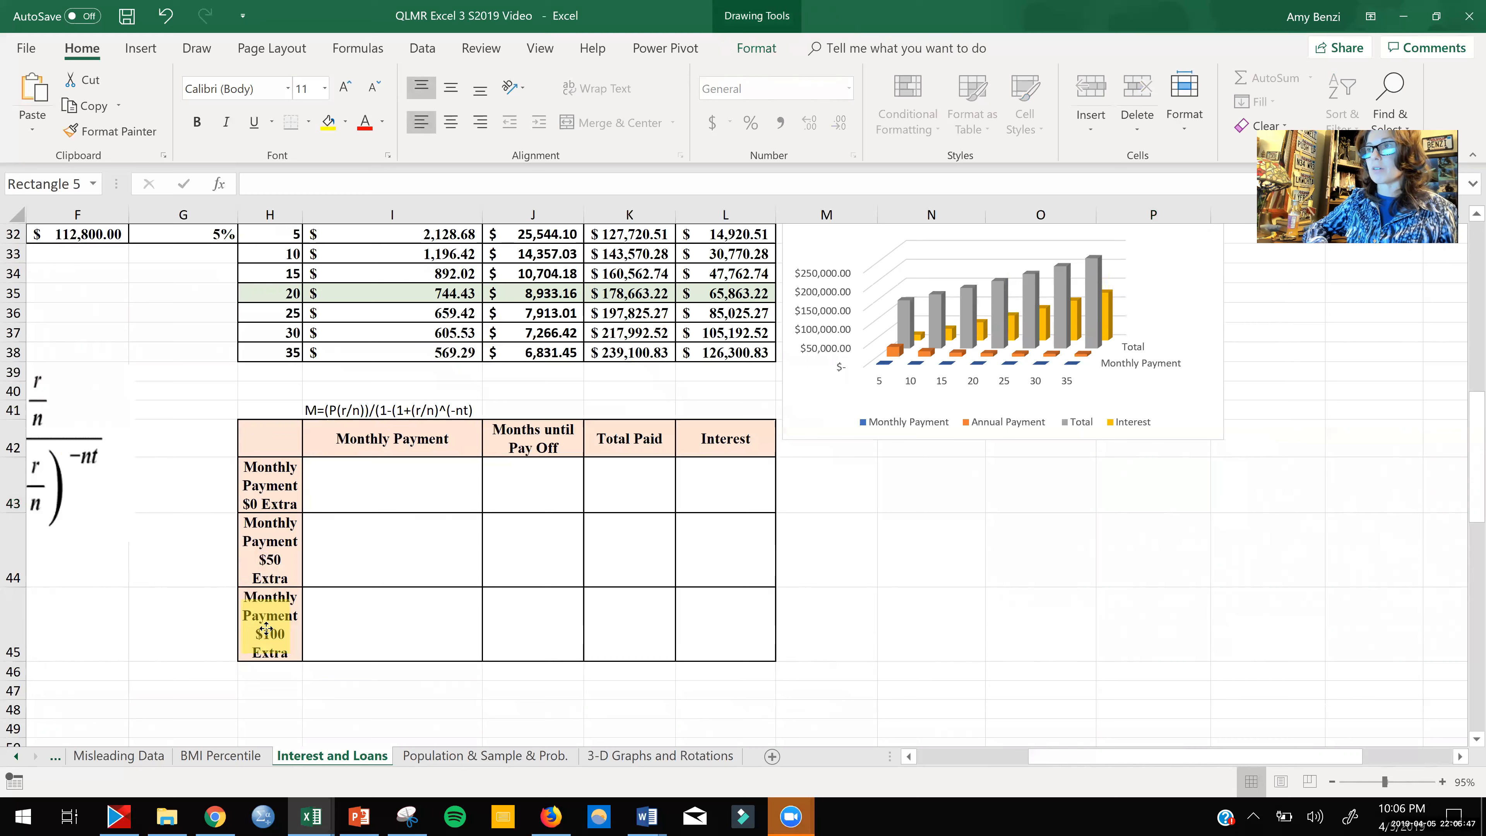
pyautogui.moveTo(266, 631); pyautogui.dragTo(266, 628)
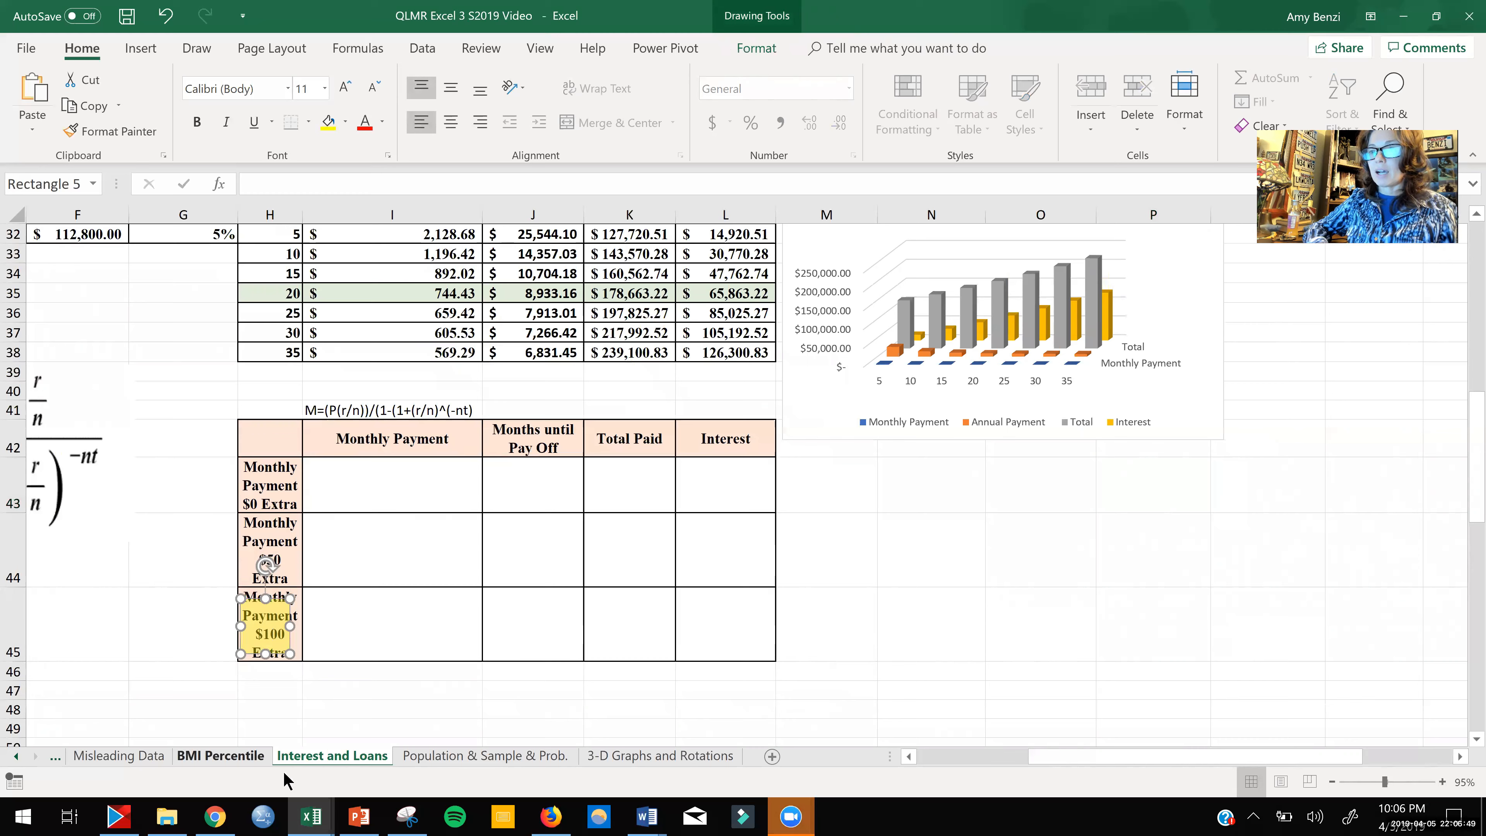
# Step: Switch to the QL Week 12 Excel Report Document in Word, check the extra-payment calculator instructions, and minimise it
pyautogui.click(659, 820)
pyautogui.click(583, 755)
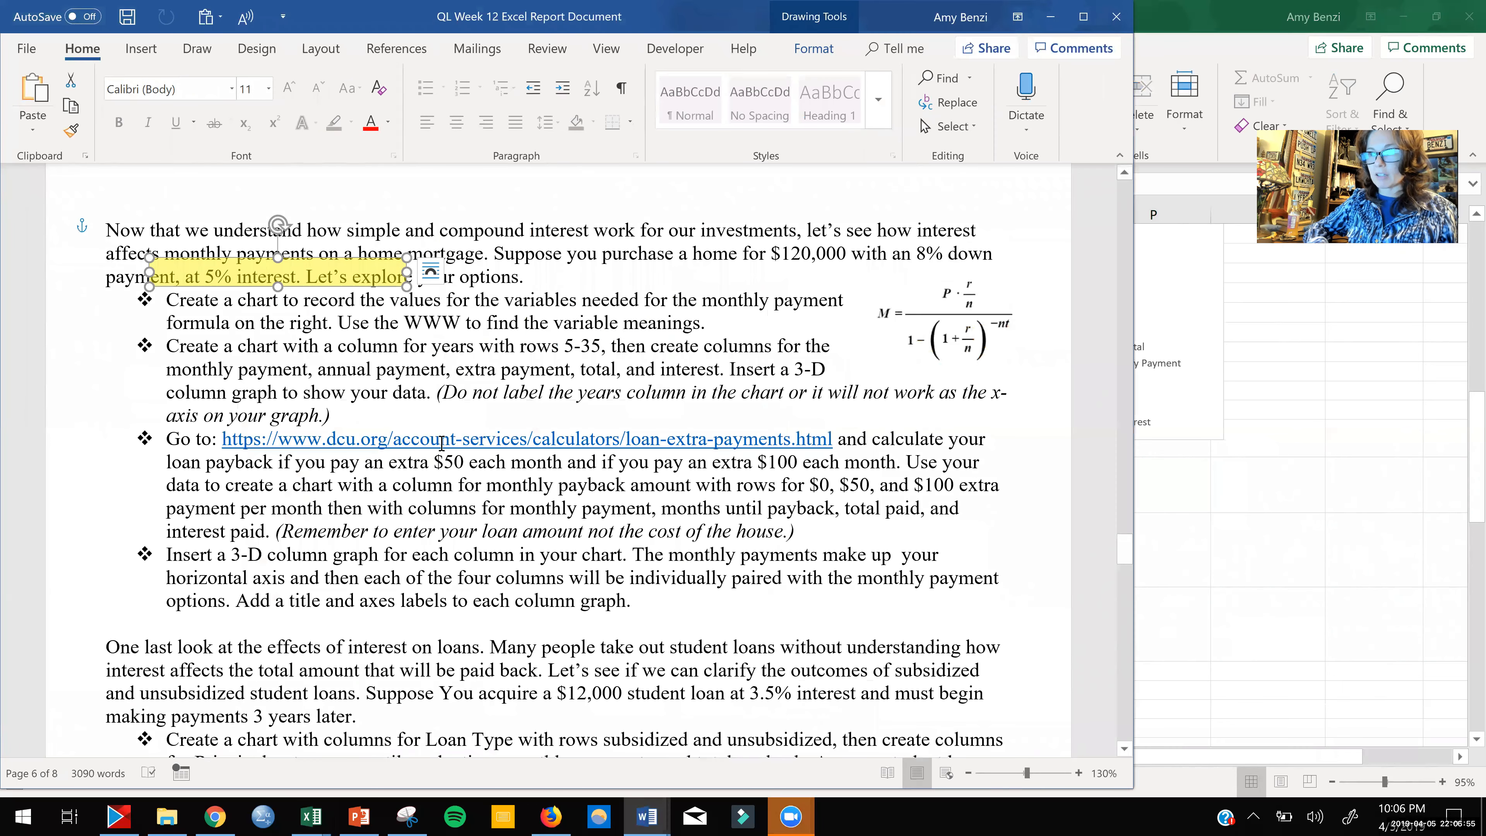
pyautogui.click(1050, 17)
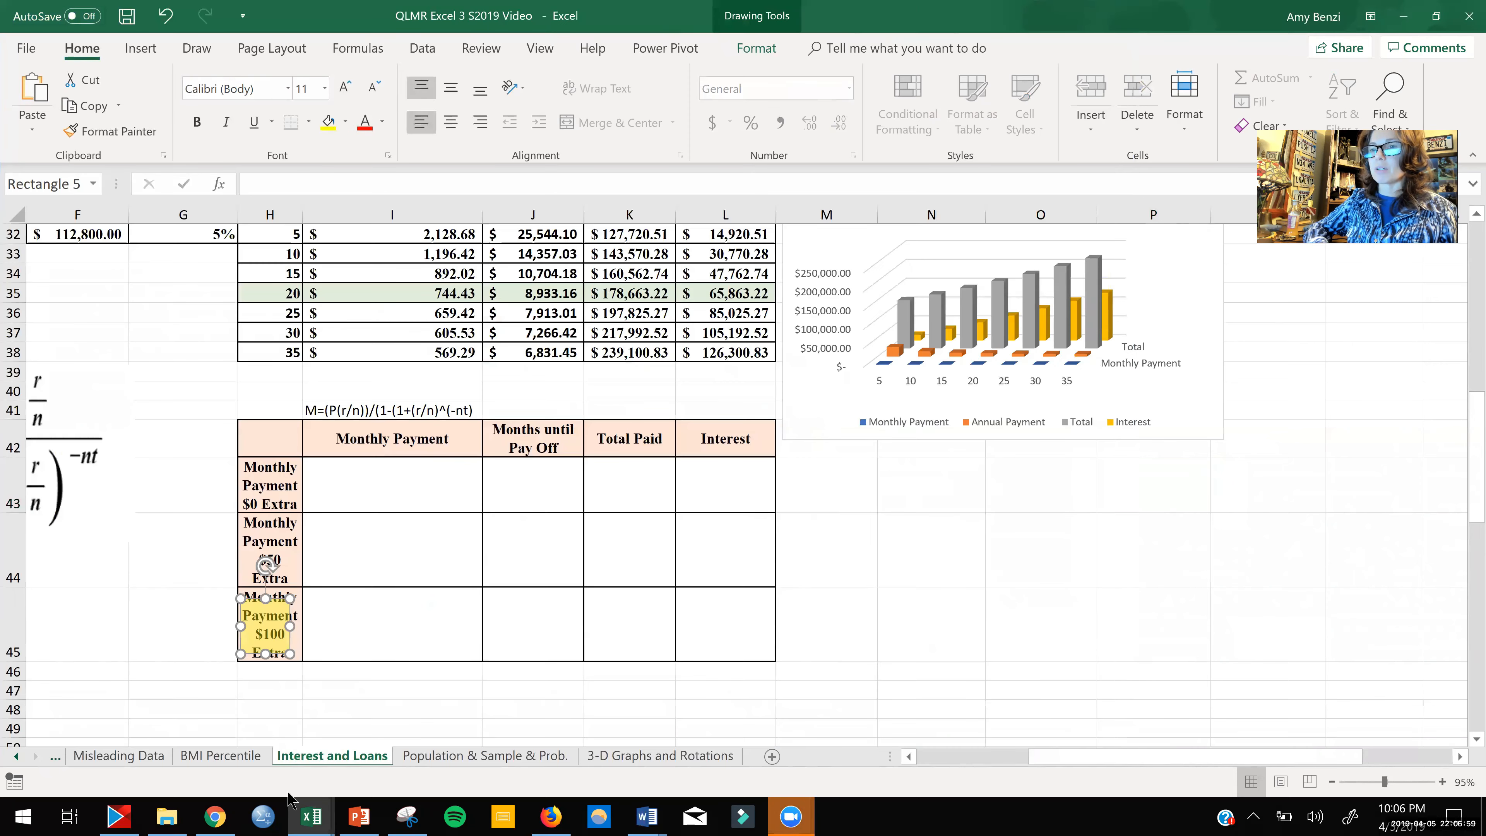
# Step: Switch to the DCU extra-payments calculator in Chrome, move its window clear of the loan tables, and minimise the Excel workbook
pyautogui.click(214, 818)
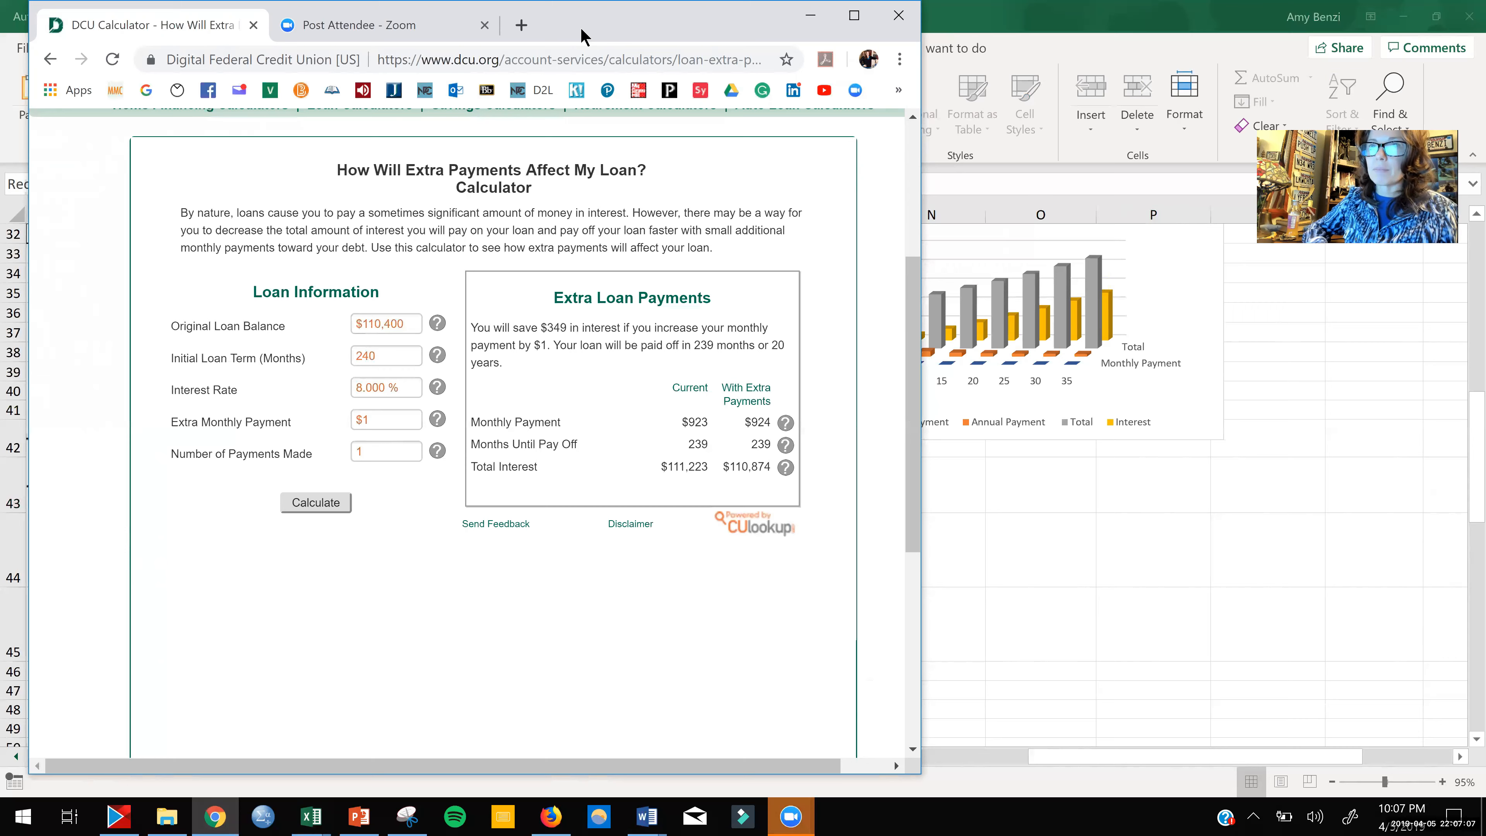
pyautogui.moveTo(581, 29); pyautogui.dragTo(1094, 52)
pyautogui.click(419, 687)
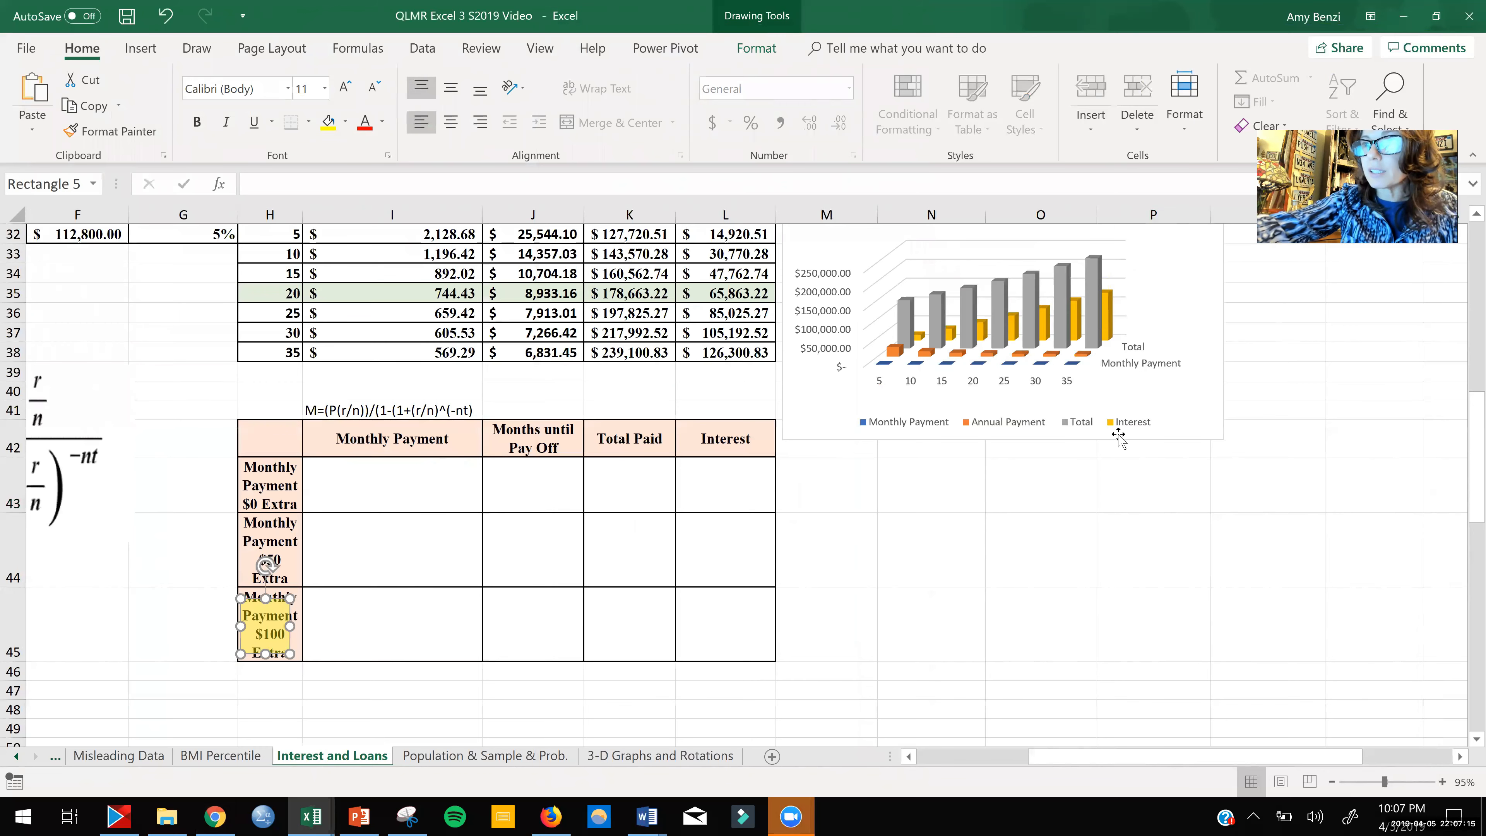
pyautogui.scroll(-4, 1118, 436)
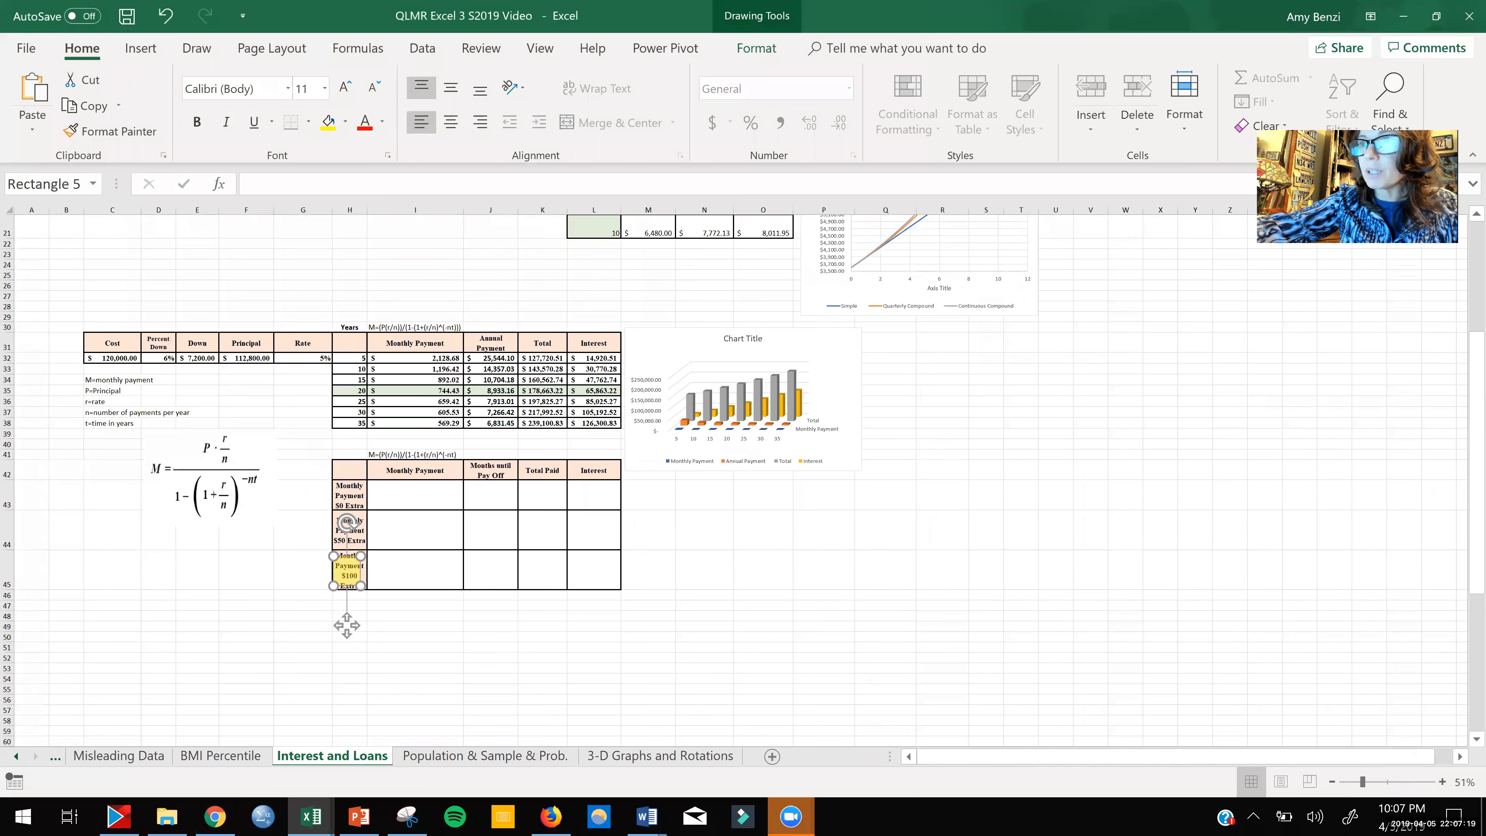
pyautogui.scroll(1, 1030, 468)
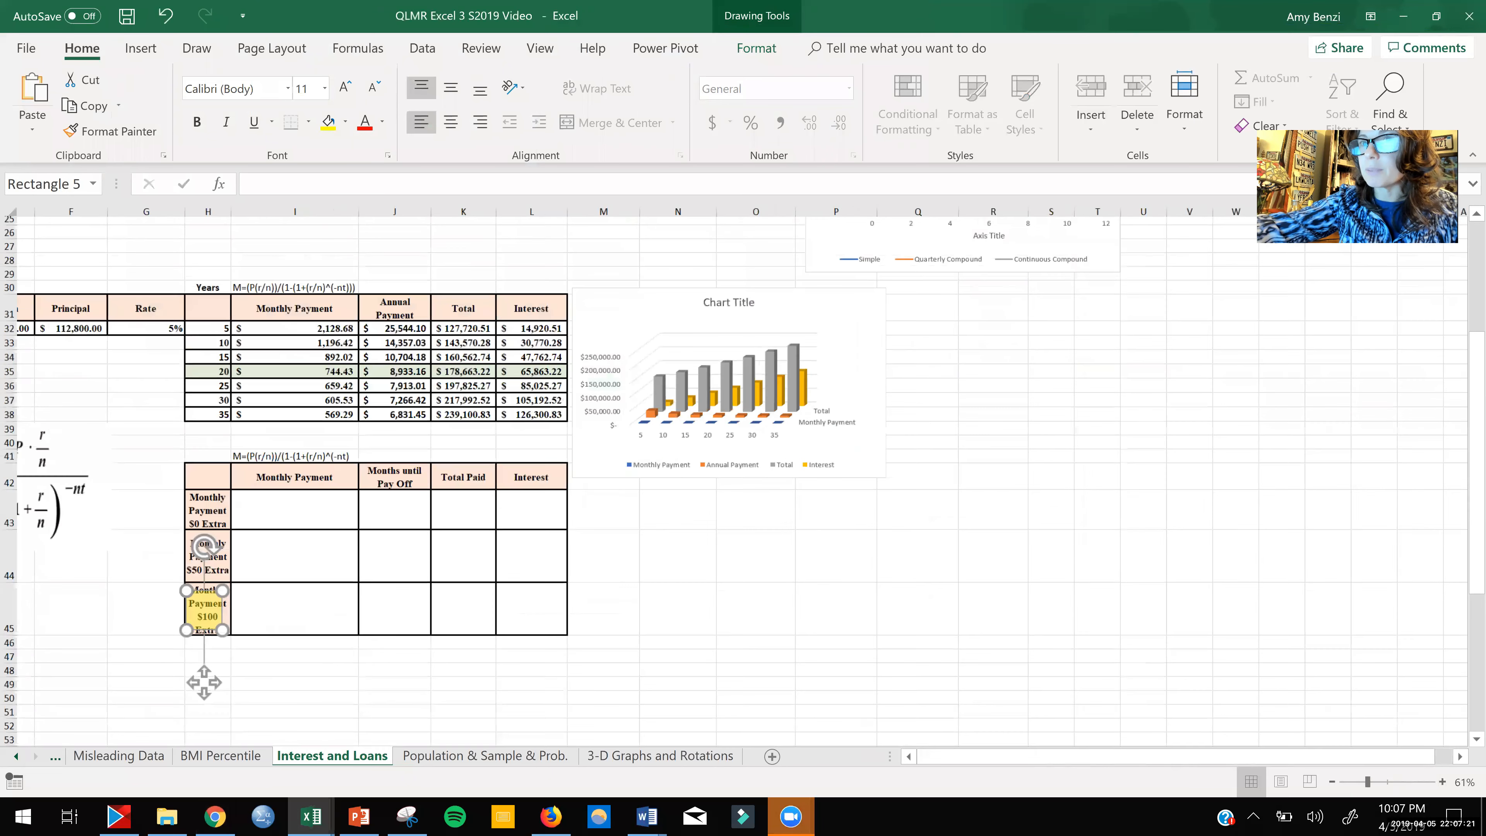
pyautogui.scroll(1, 693, 482)
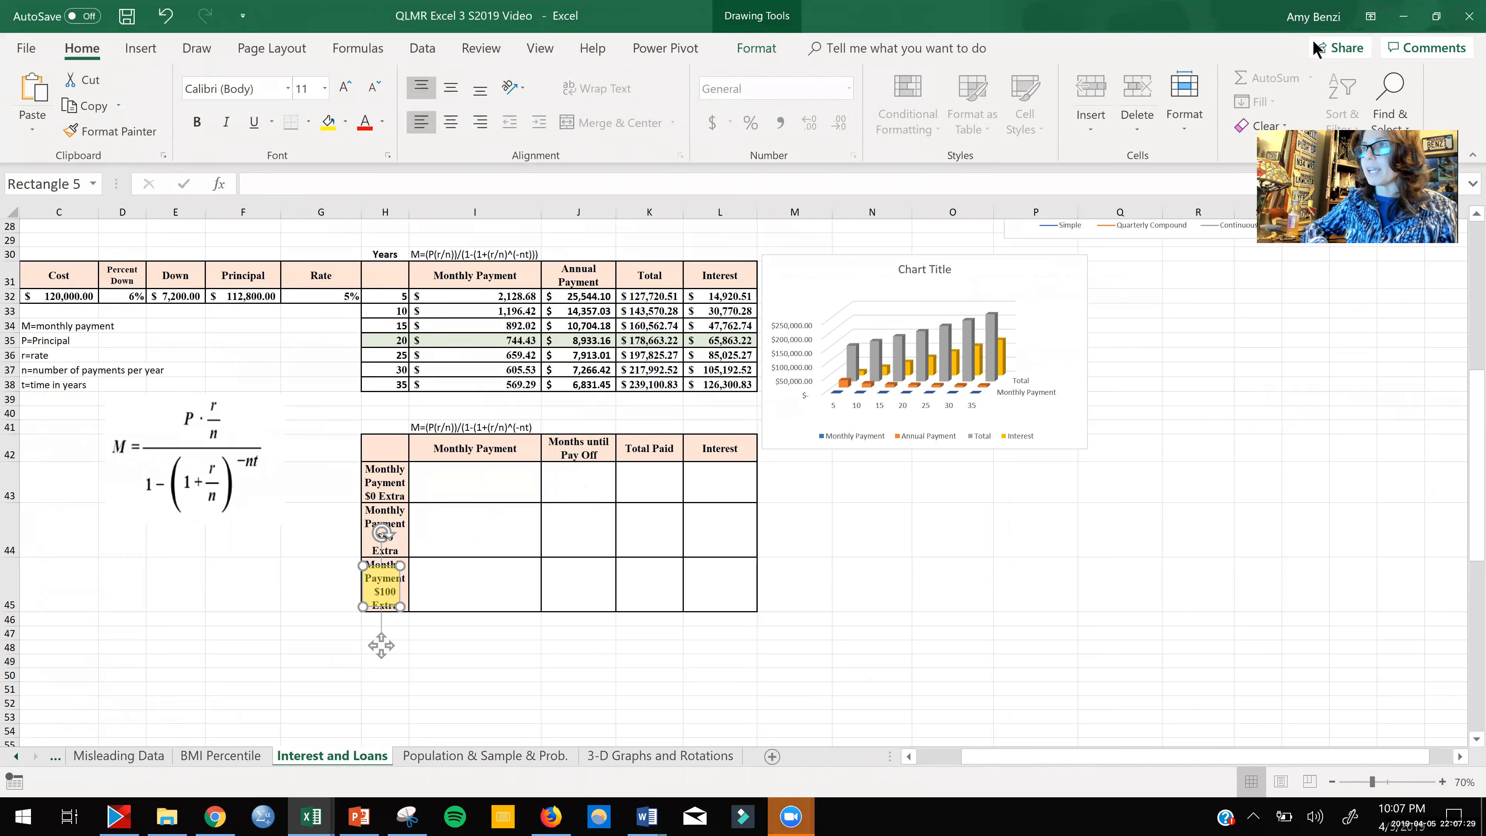
pyautogui.click(1403, 21)
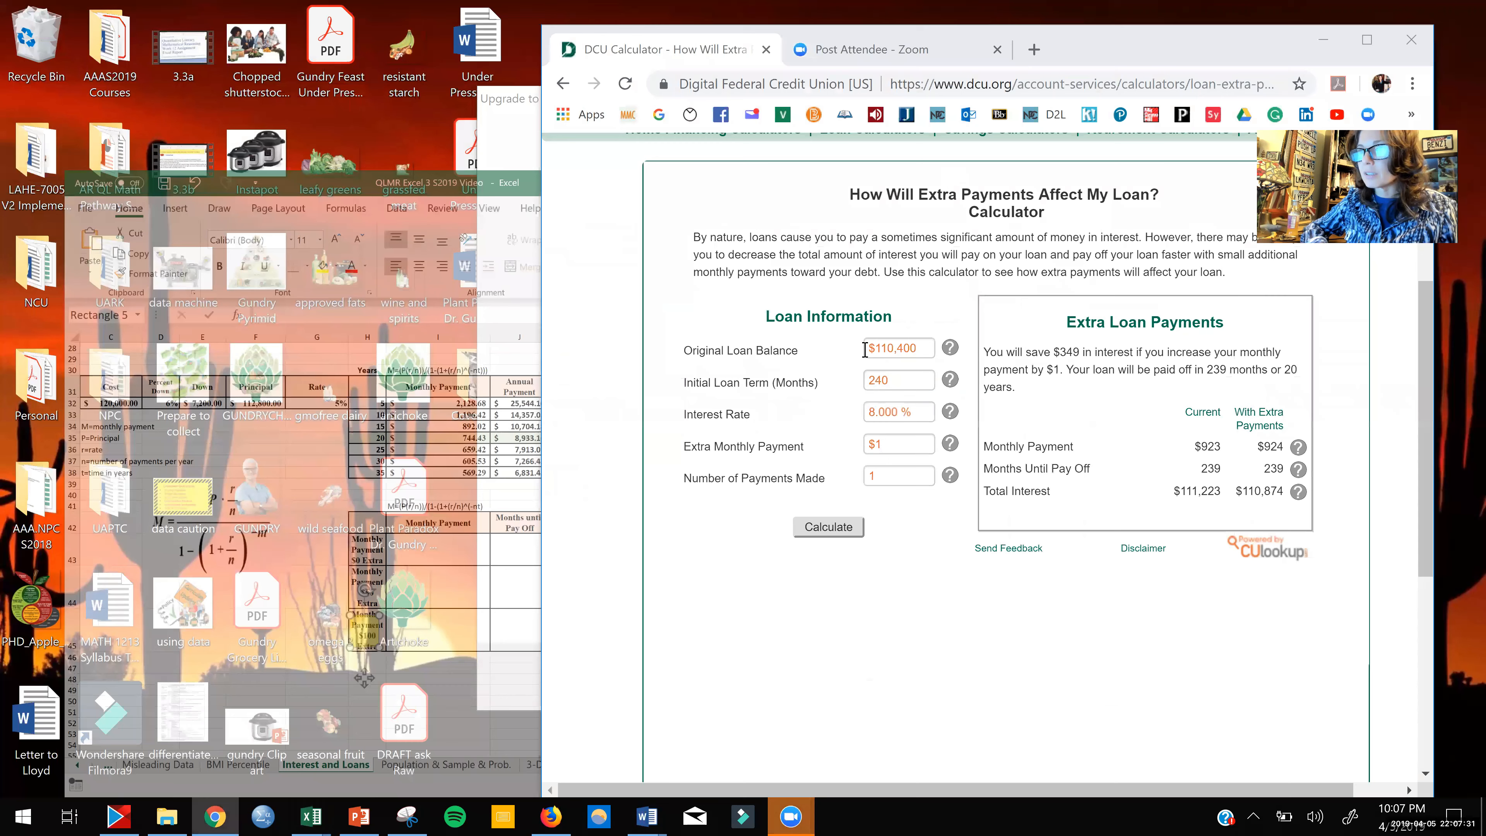
# Step: Set the calculator's Original Loan Balance to 112800
pyautogui.doubleClick(885, 348)
pyautogui.write('112800')
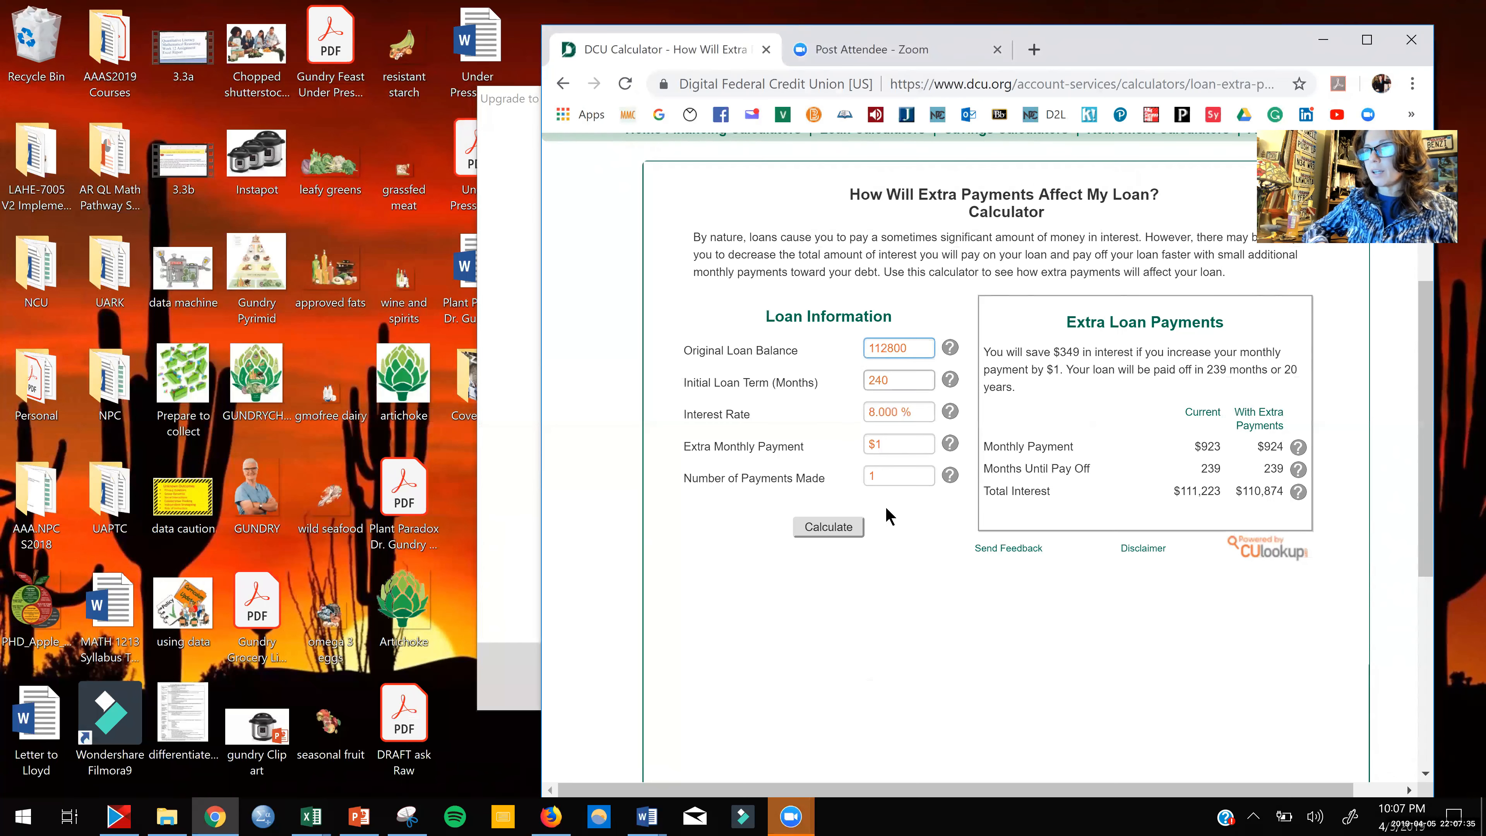
pyautogui.click(852, 591)
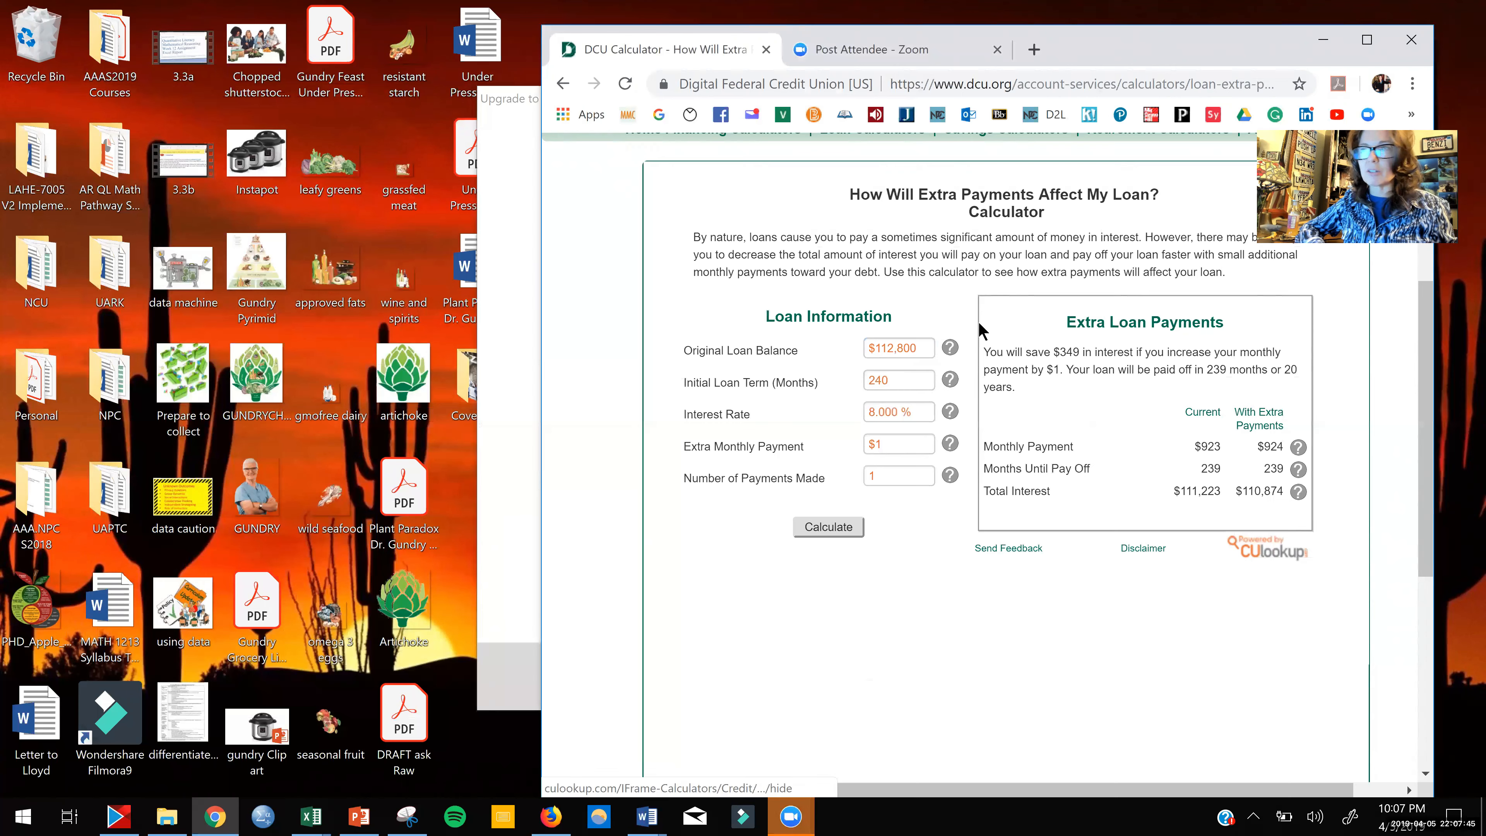
# Step: Show the QL Week 12 report in Word behind the loan calculator and bring the Chrome window back in front
pyautogui.click(517, 286)
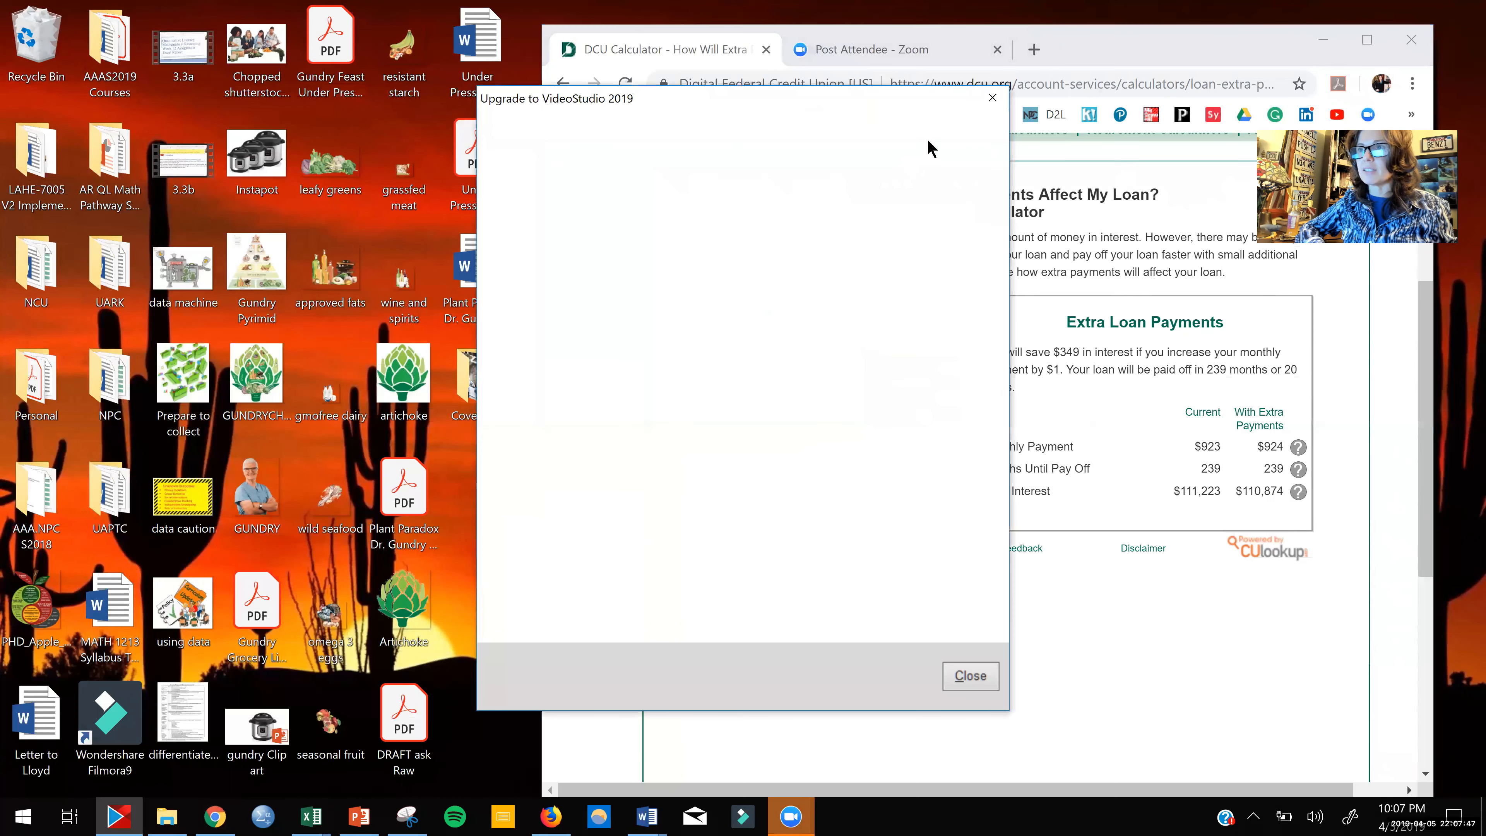
pyautogui.click(641, 818)
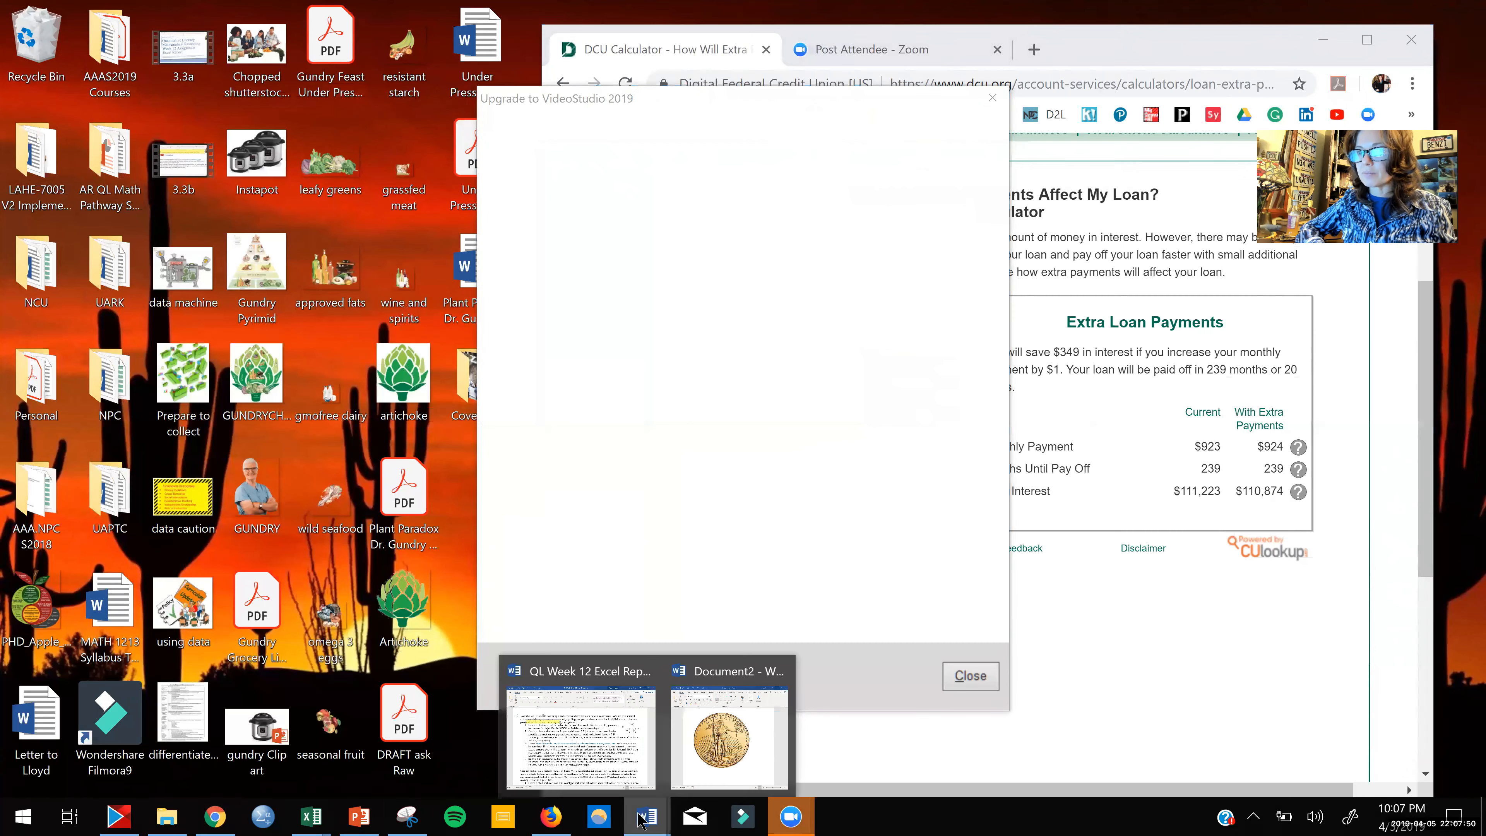
pyautogui.click(607, 757)
pyautogui.click(1201, 589)
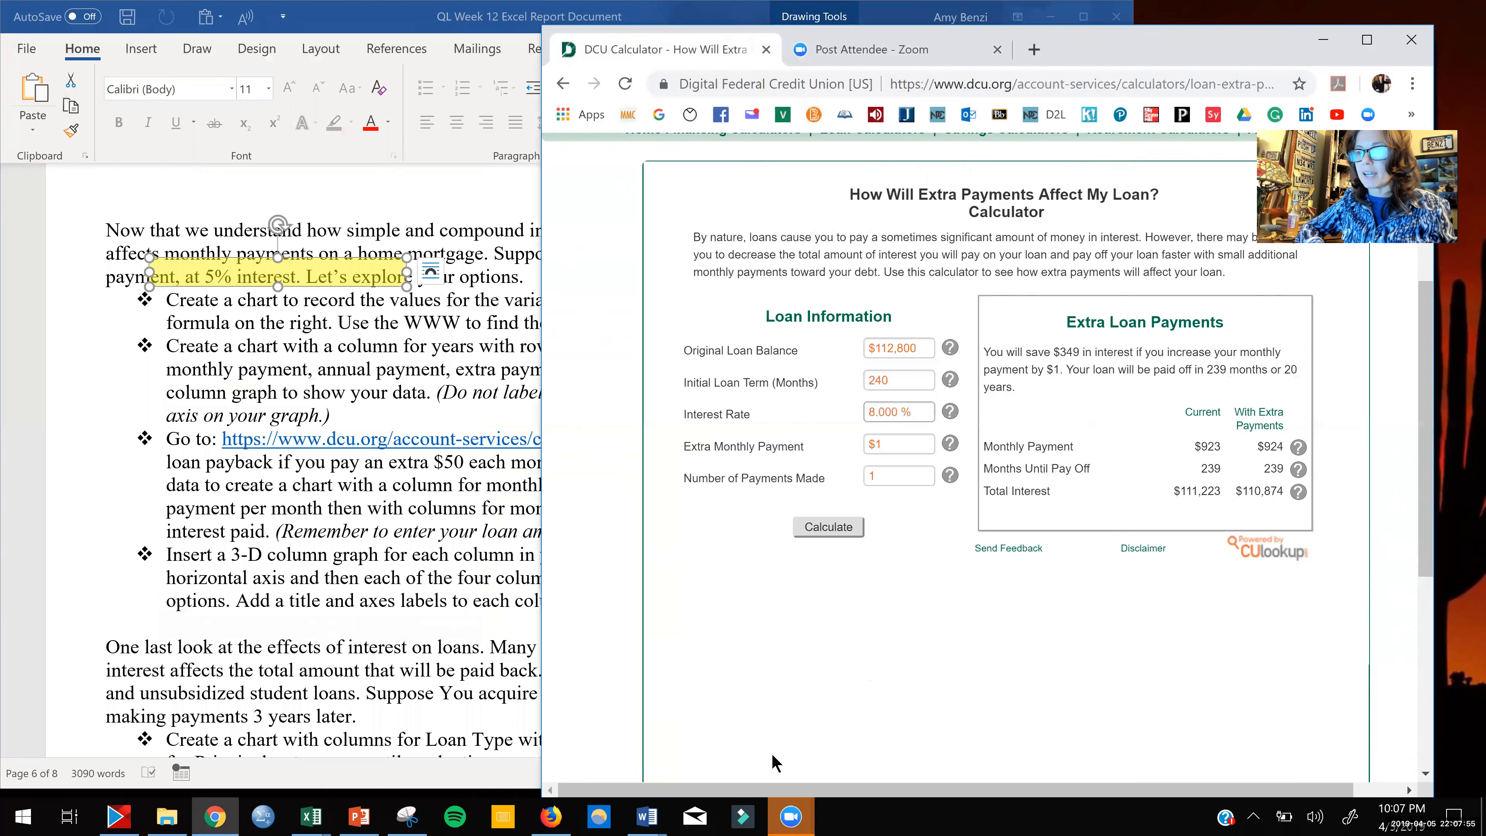
# Step: Restore the Excel loan workbook to a smaller window beside the Word document and return to the loan calculator in Chrome
pyautogui.click(307, 817)
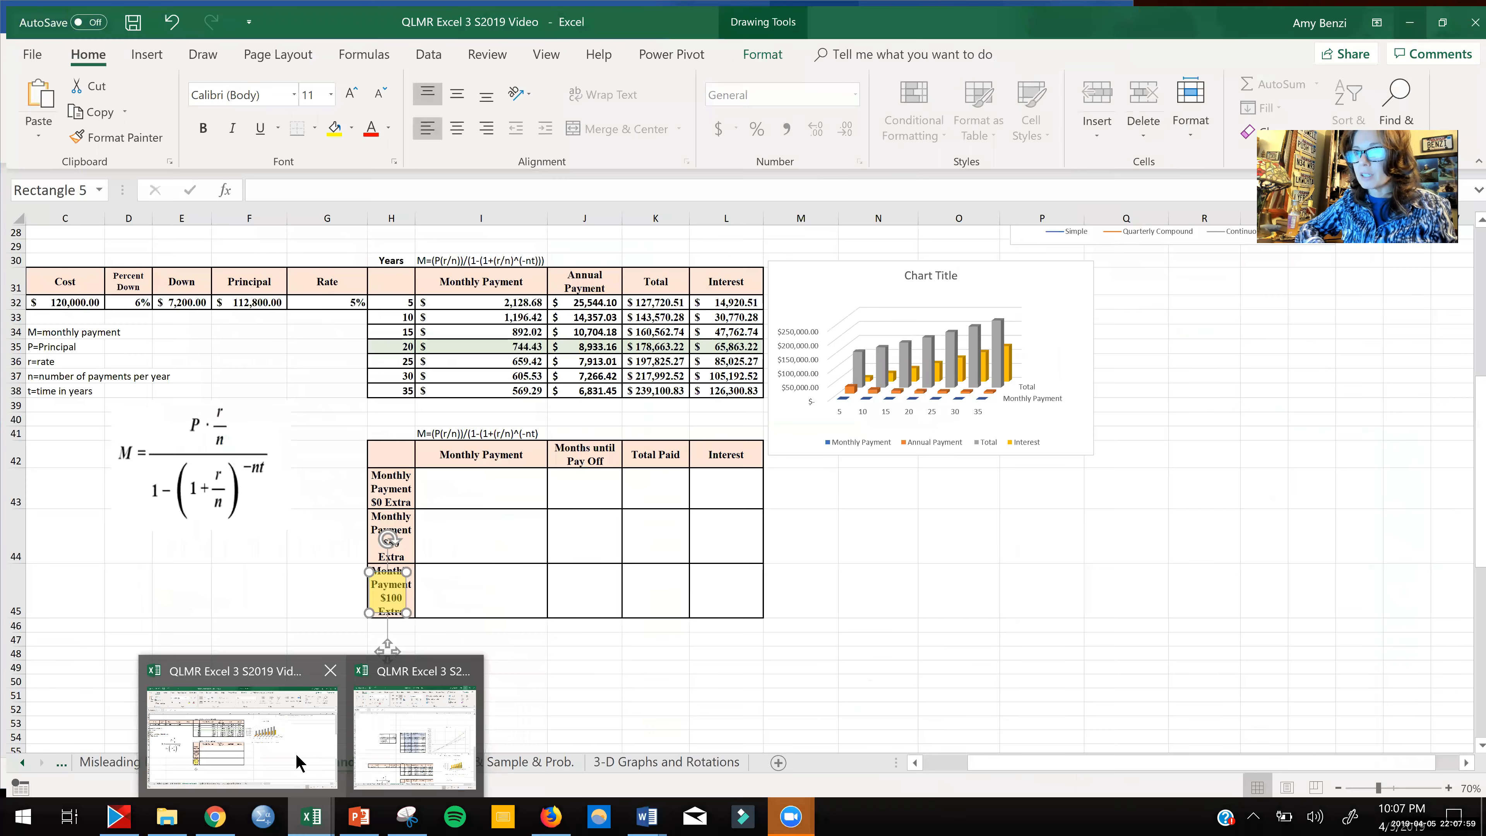
pyautogui.click(300, 763)
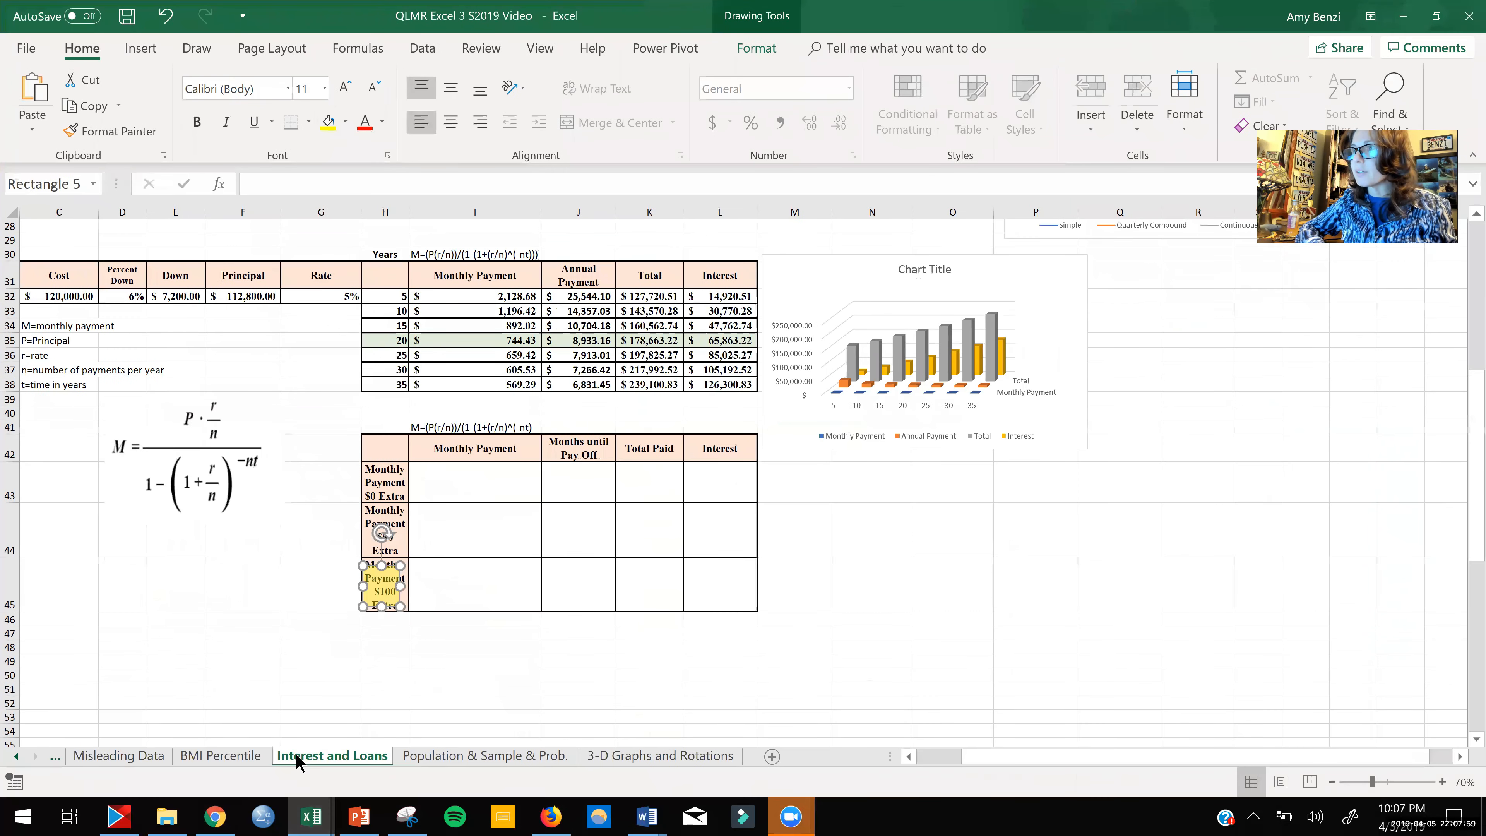
pyautogui.click(1434, 18)
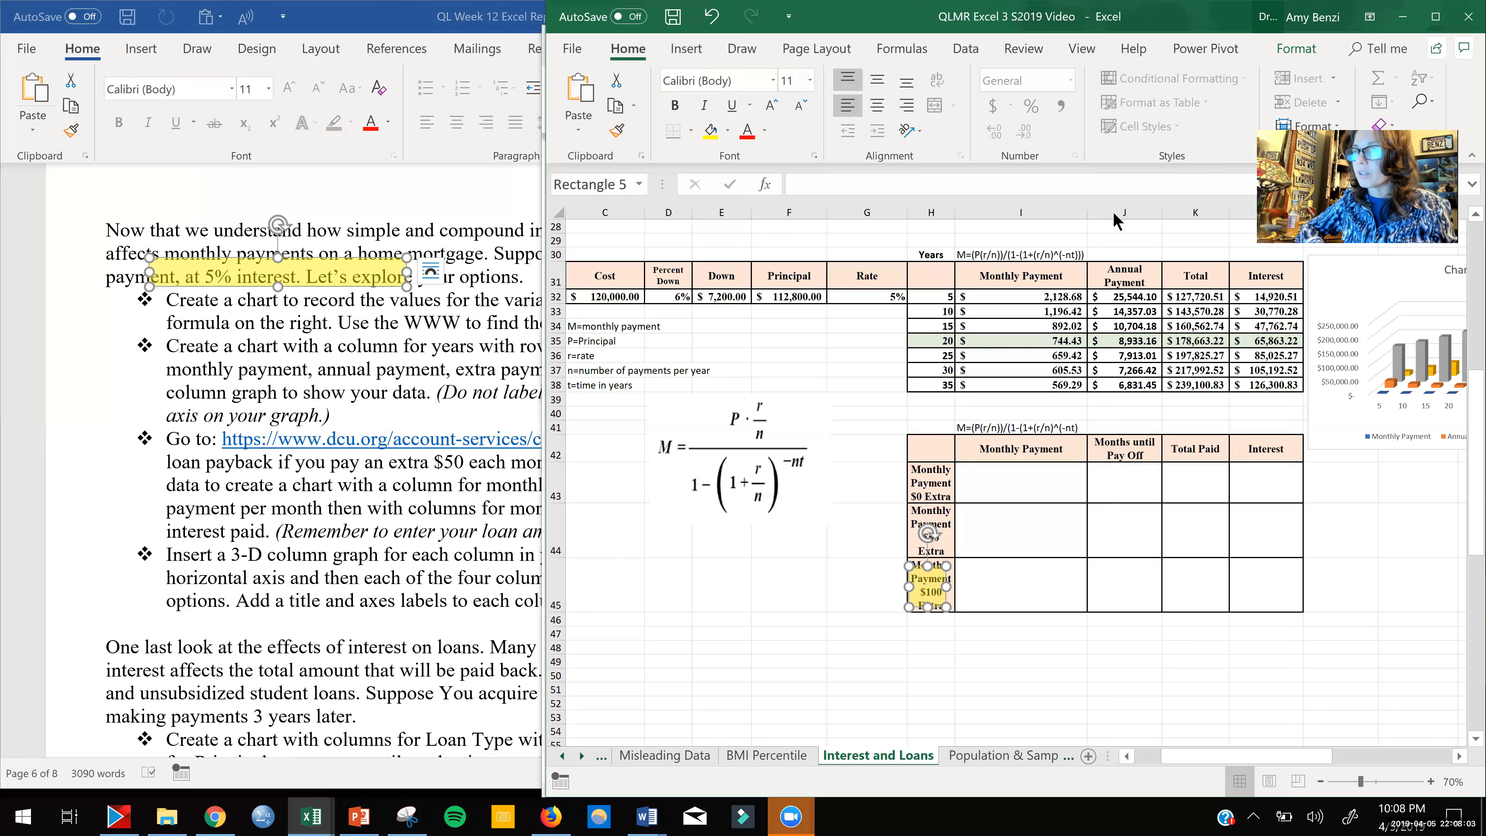
pyautogui.click(215, 816)
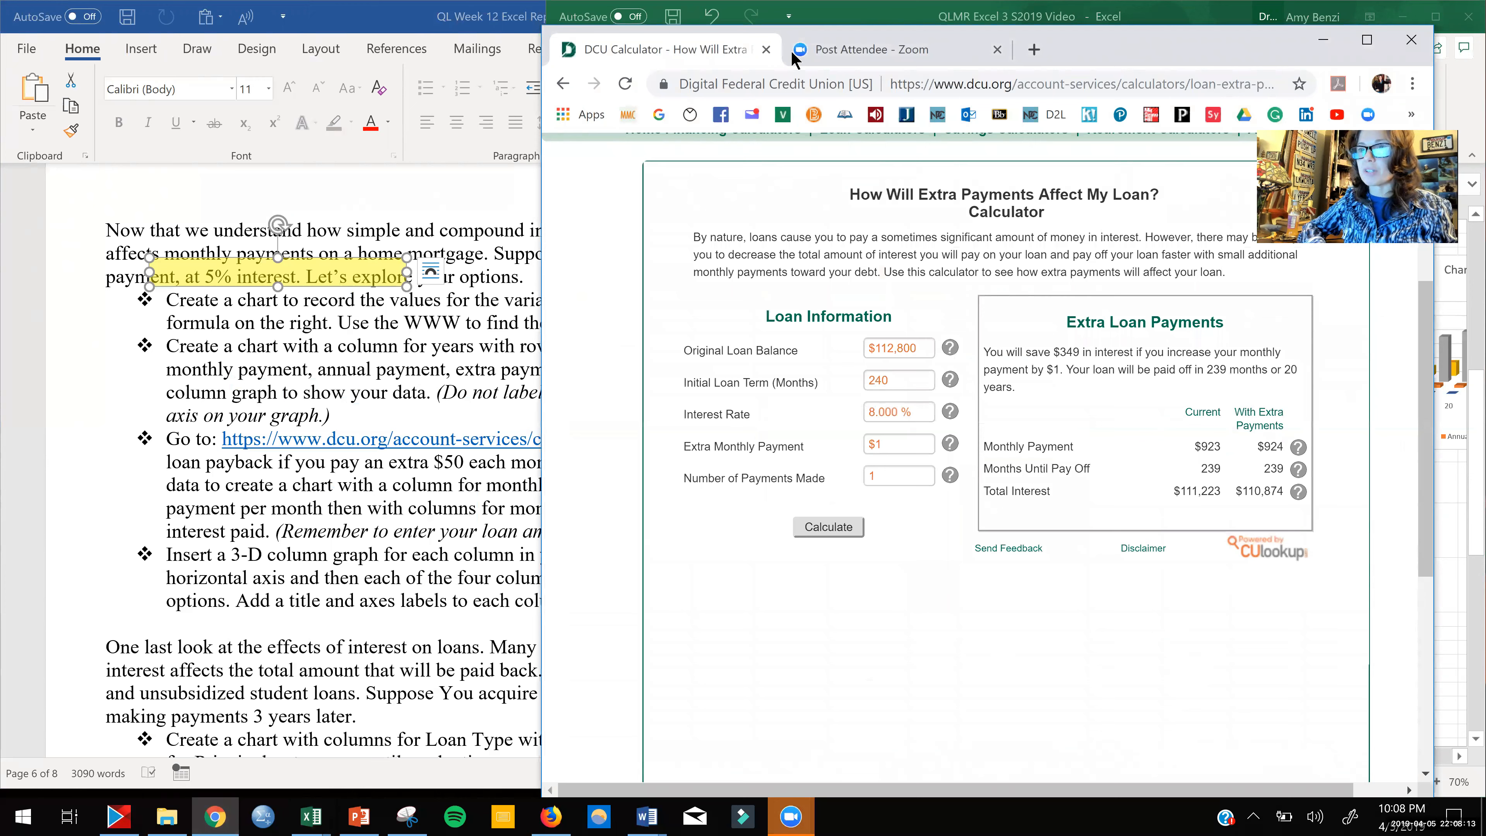
# Step: Move the loan calculator window clear of the extra-payment table, set its Interest Rate to 5%, and recalculate
pyautogui.moveTo(794, 58); pyautogui.dragTo(259, 49)
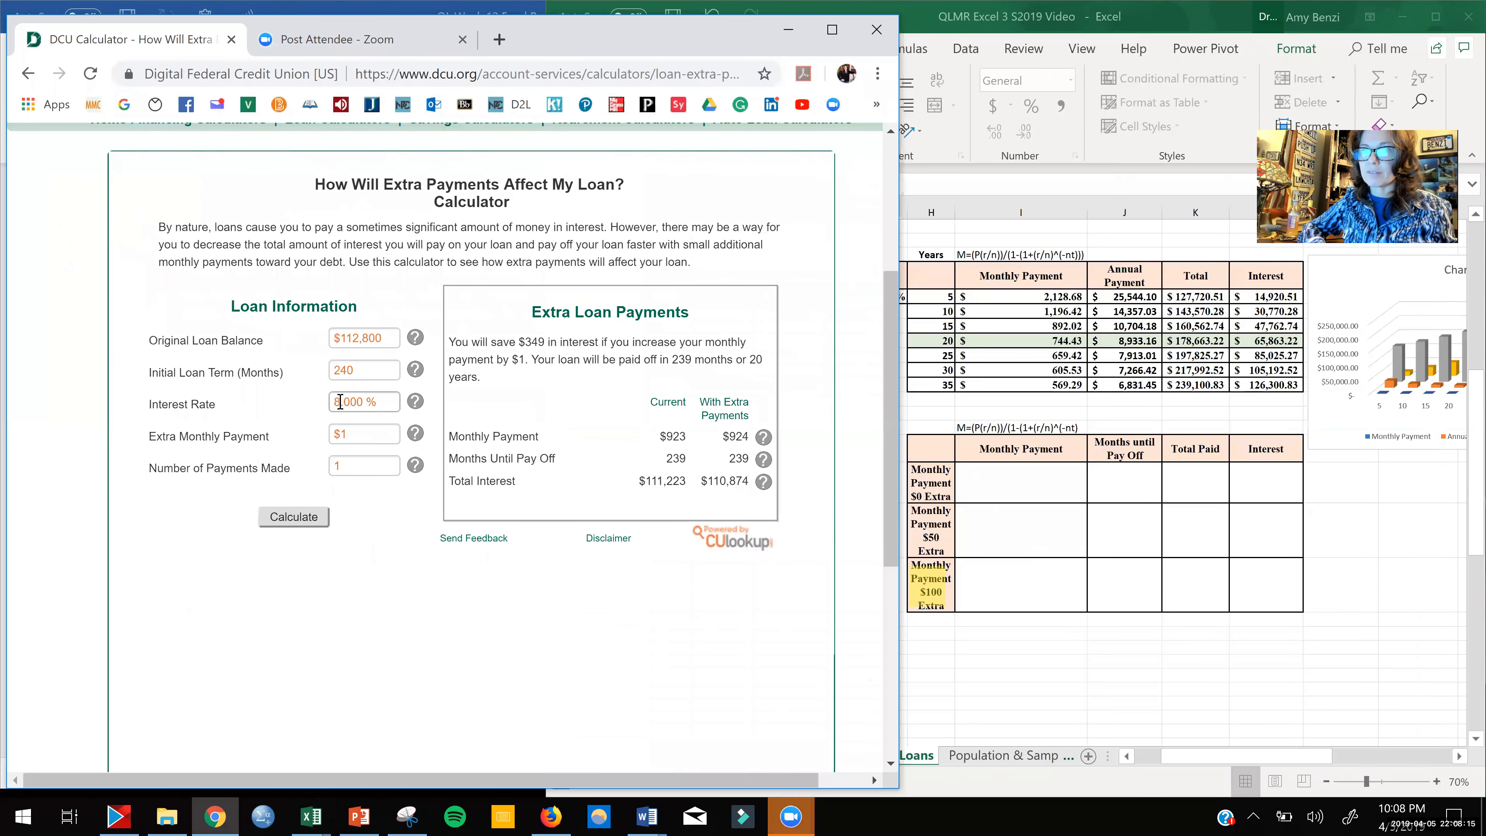
pyautogui.click(339, 402)
pyautogui.write('5')
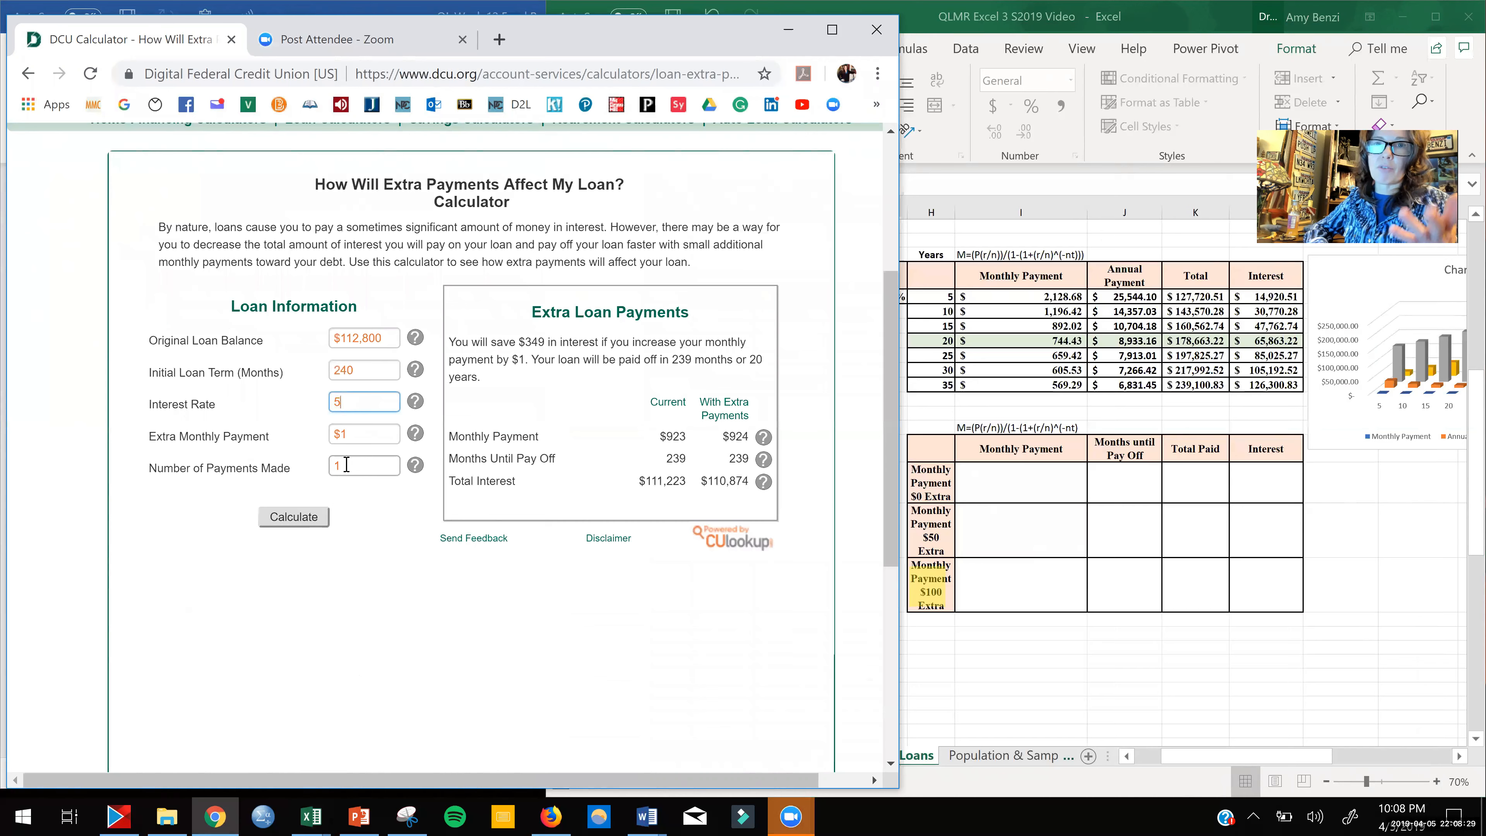
pyautogui.click(309, 522)
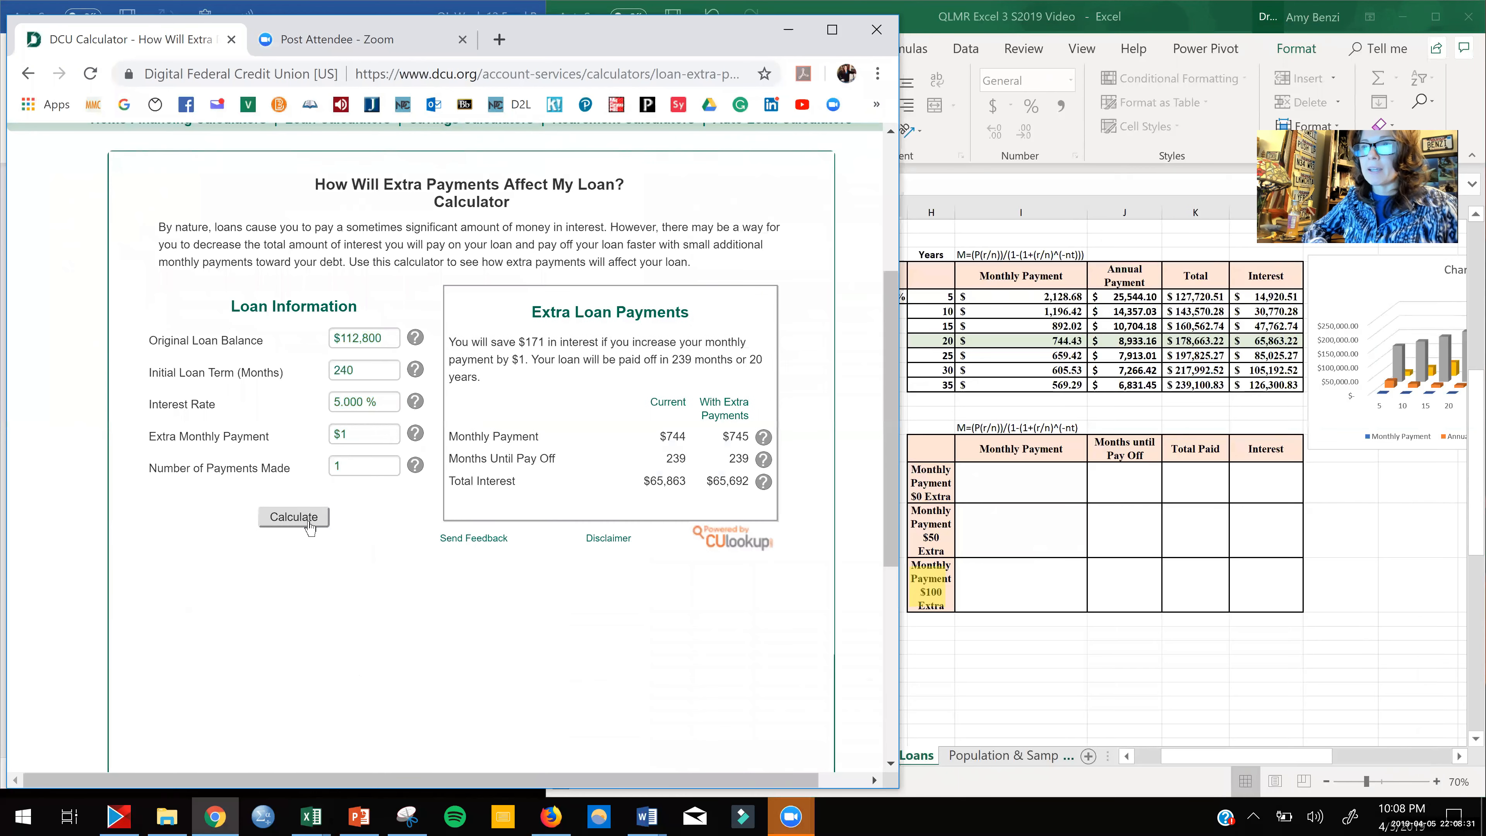
pyautogui.click(349, 366)
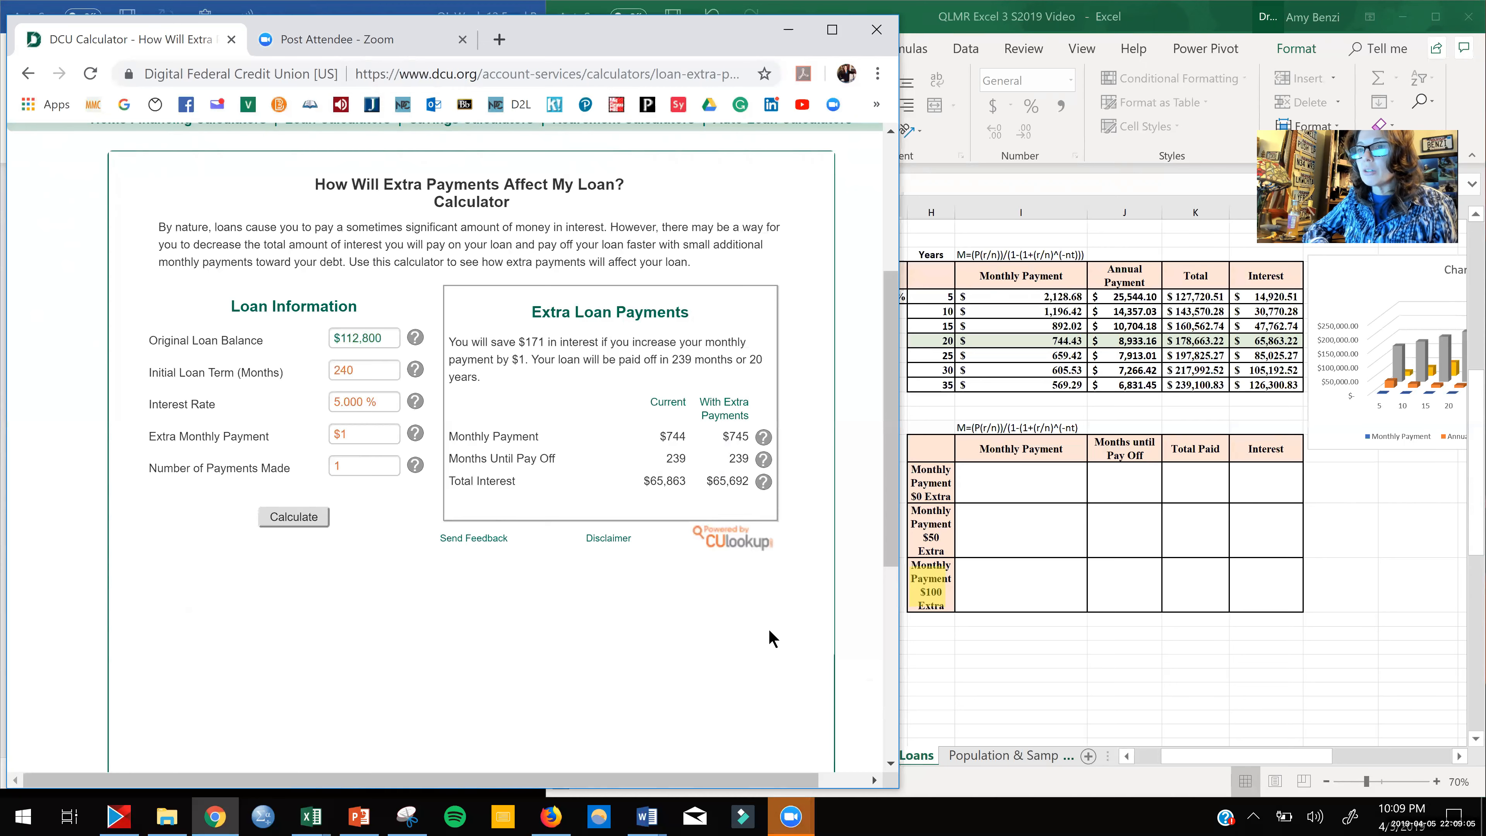
# Step: Narrow the calculator window so its results sit beside the Excel sheet without covering the loan tables
pyautogui.click(1013, 483)
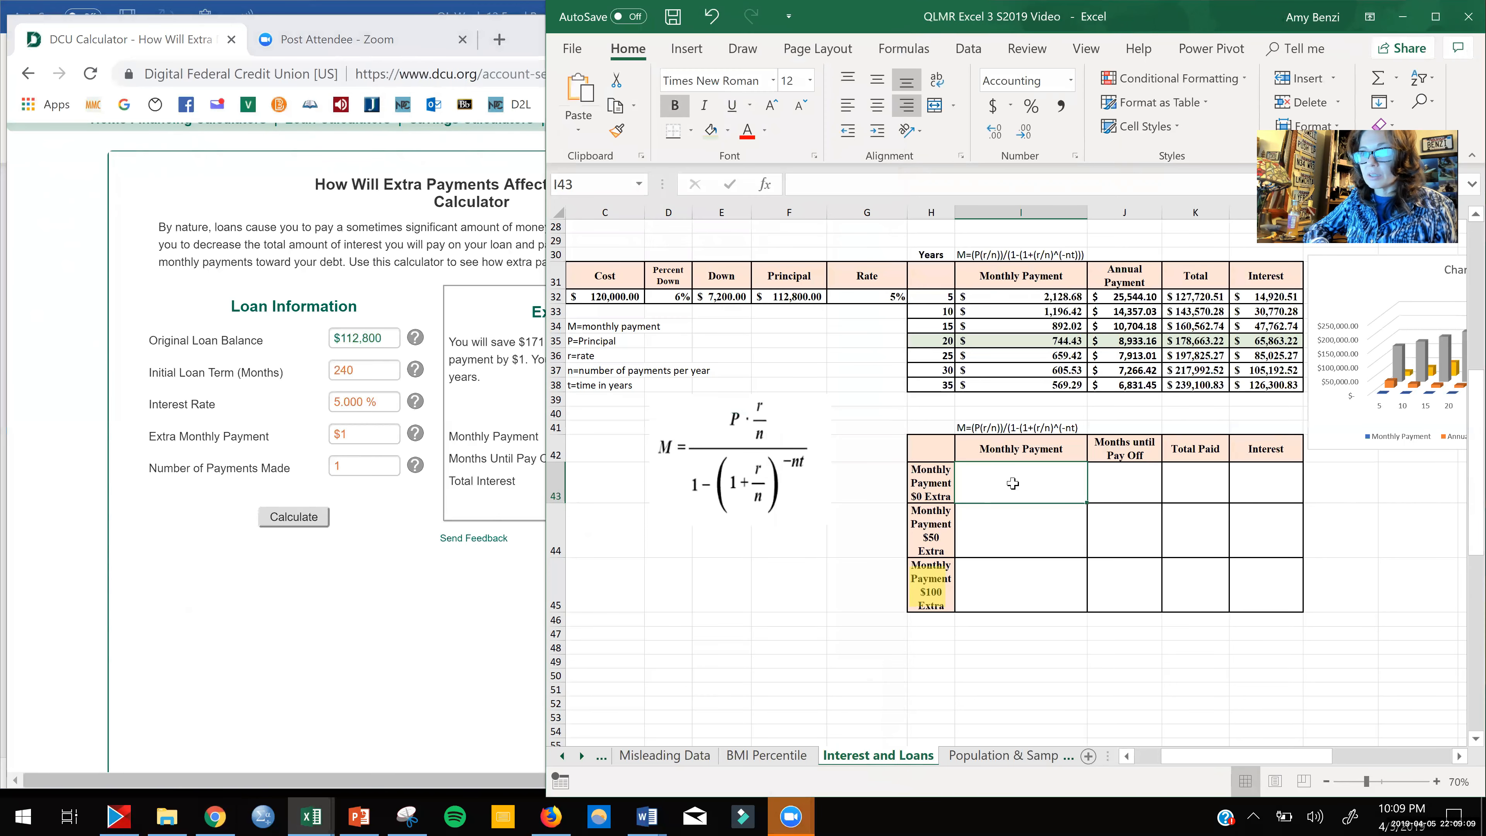
pyautogui.click(440, 596)
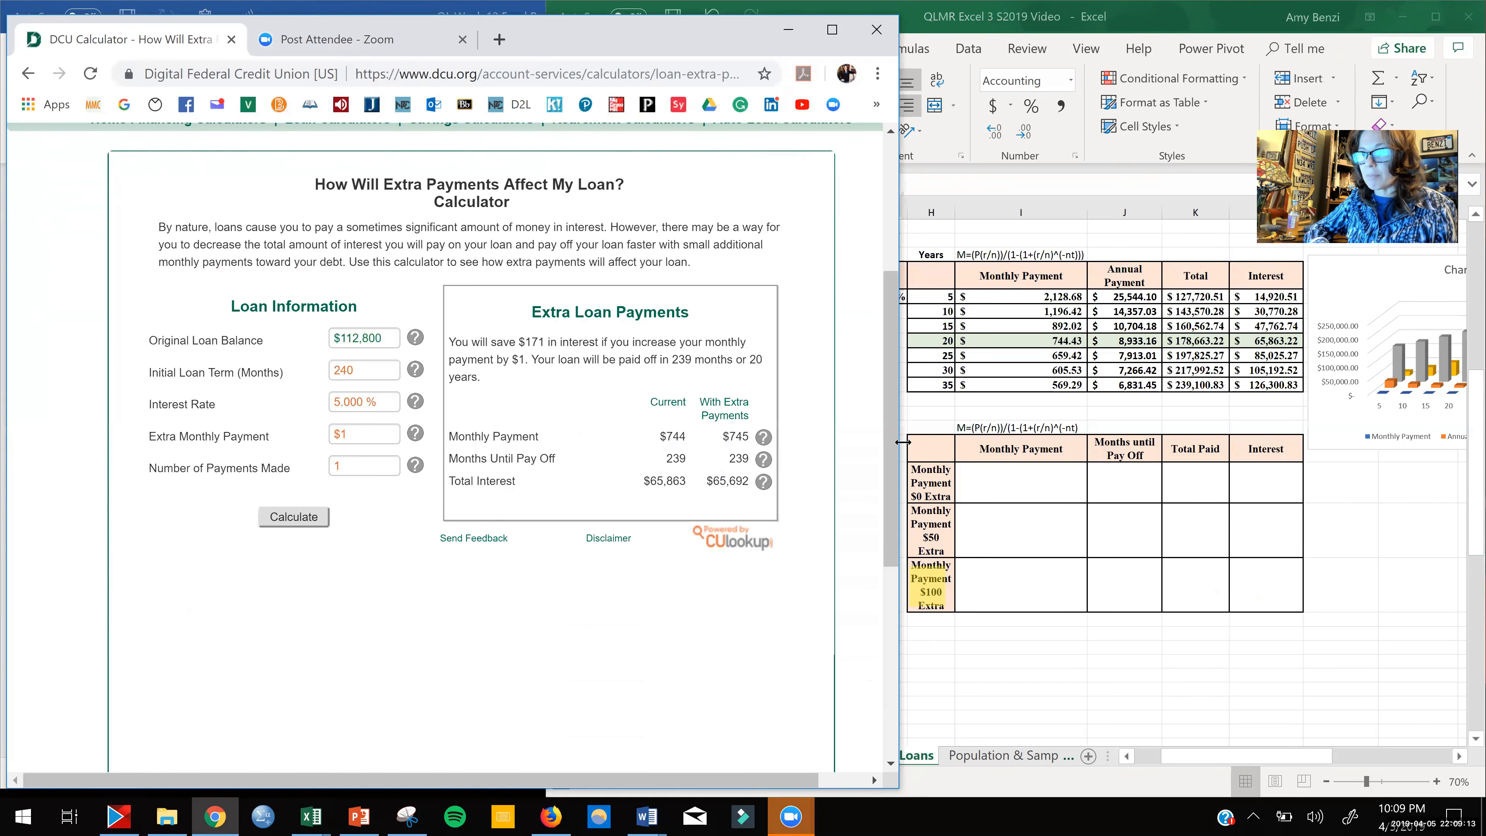
pyautogui.moveTo(903, 442); pyautogui.dragTo(767, 442)
pyautogui.moveTo(514, 781); pyautogui.dragTo(614, 796)
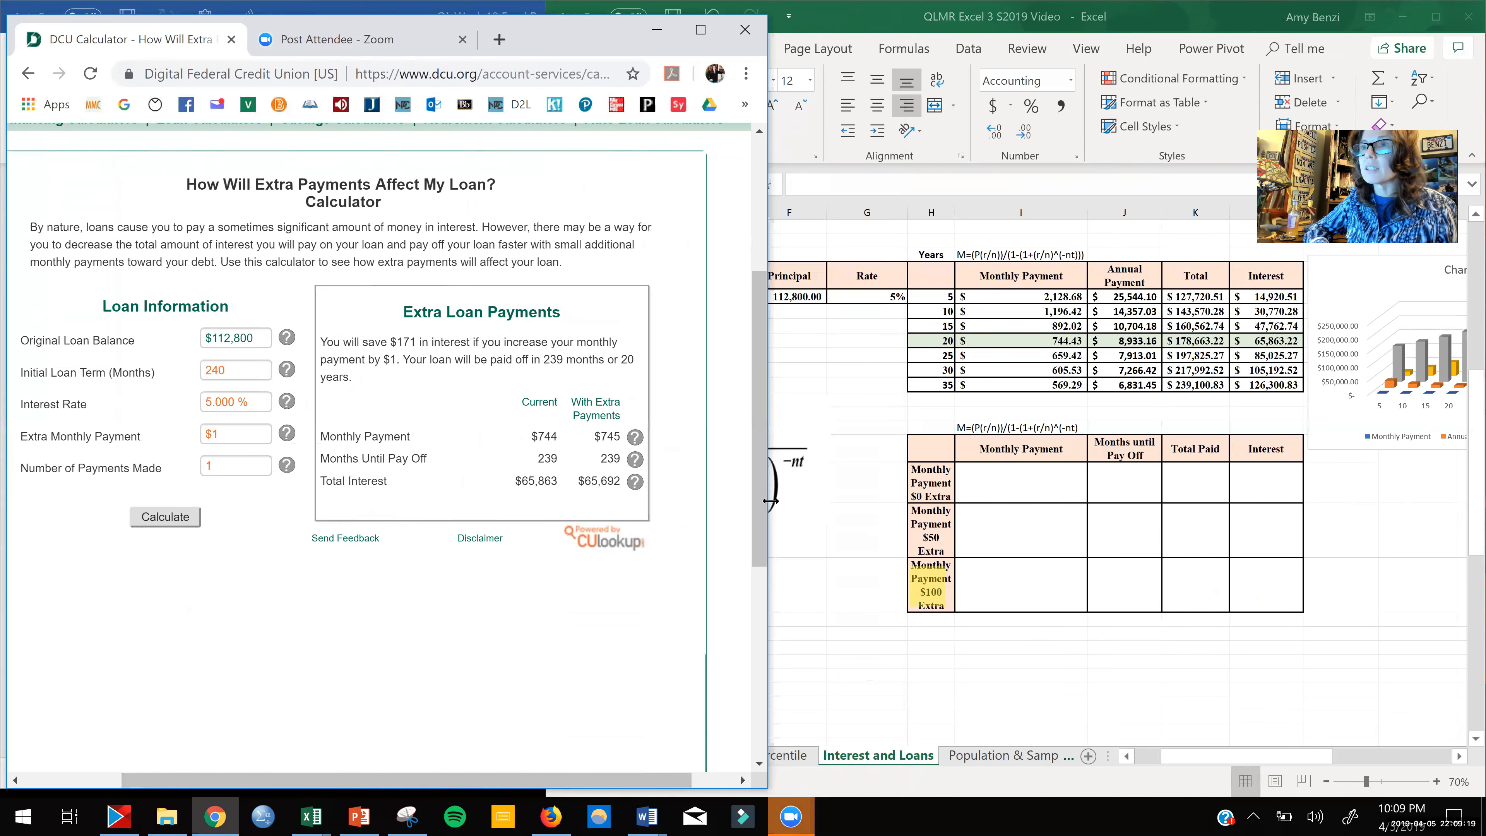
pyautogui.moveTo(770, 500); pyautogui.dragTo(538, 500)
pyautogui.moveTo(407, 783); pyautogui.dragTo(438, 784)
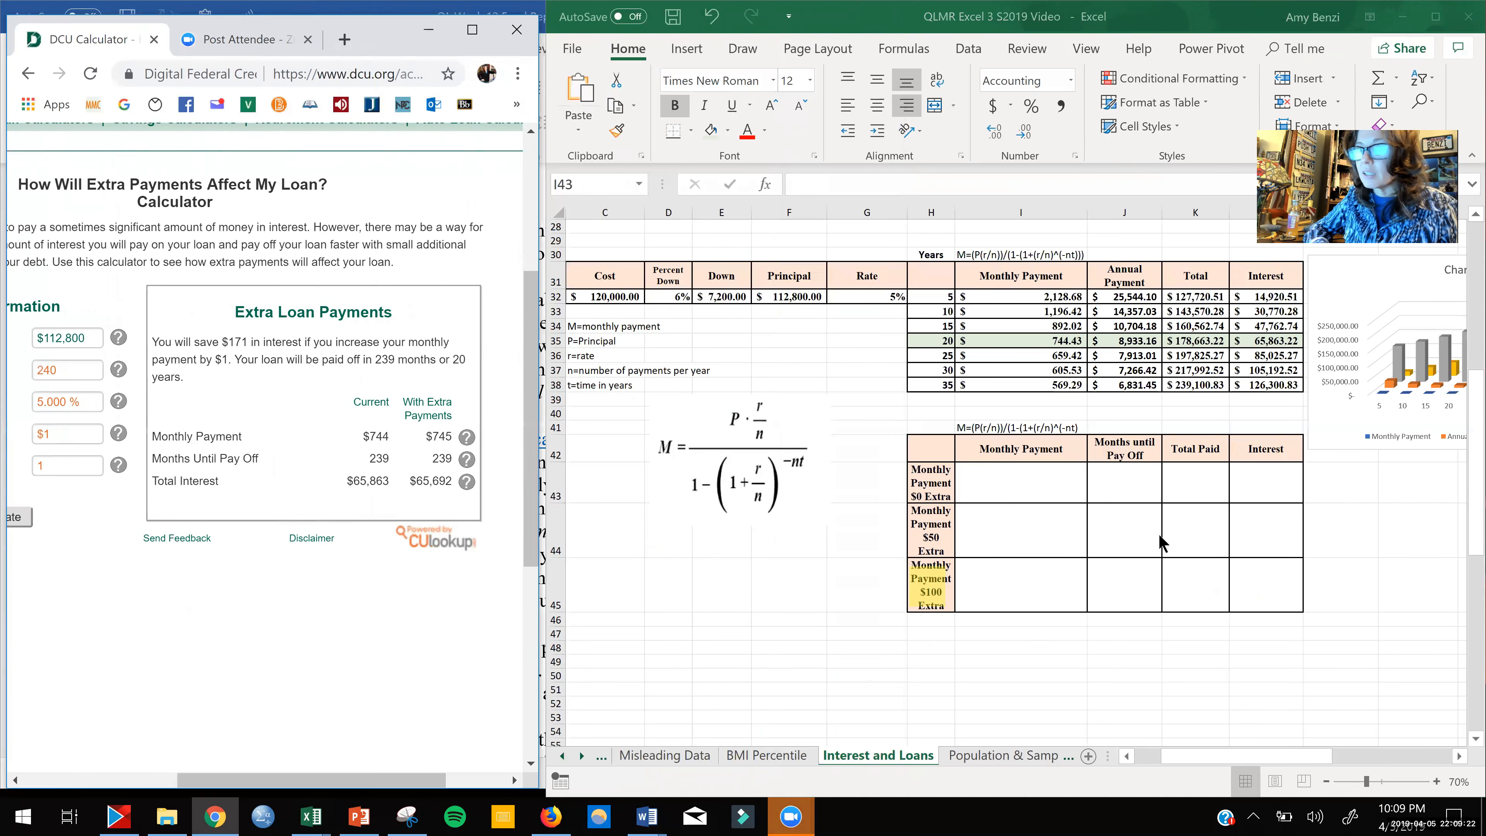
# Step: Fill the $0 Extra row in Excel with a Monthly Payment of 744 and 239 Months until Pay Off
pyautogui.click(1039, 486)
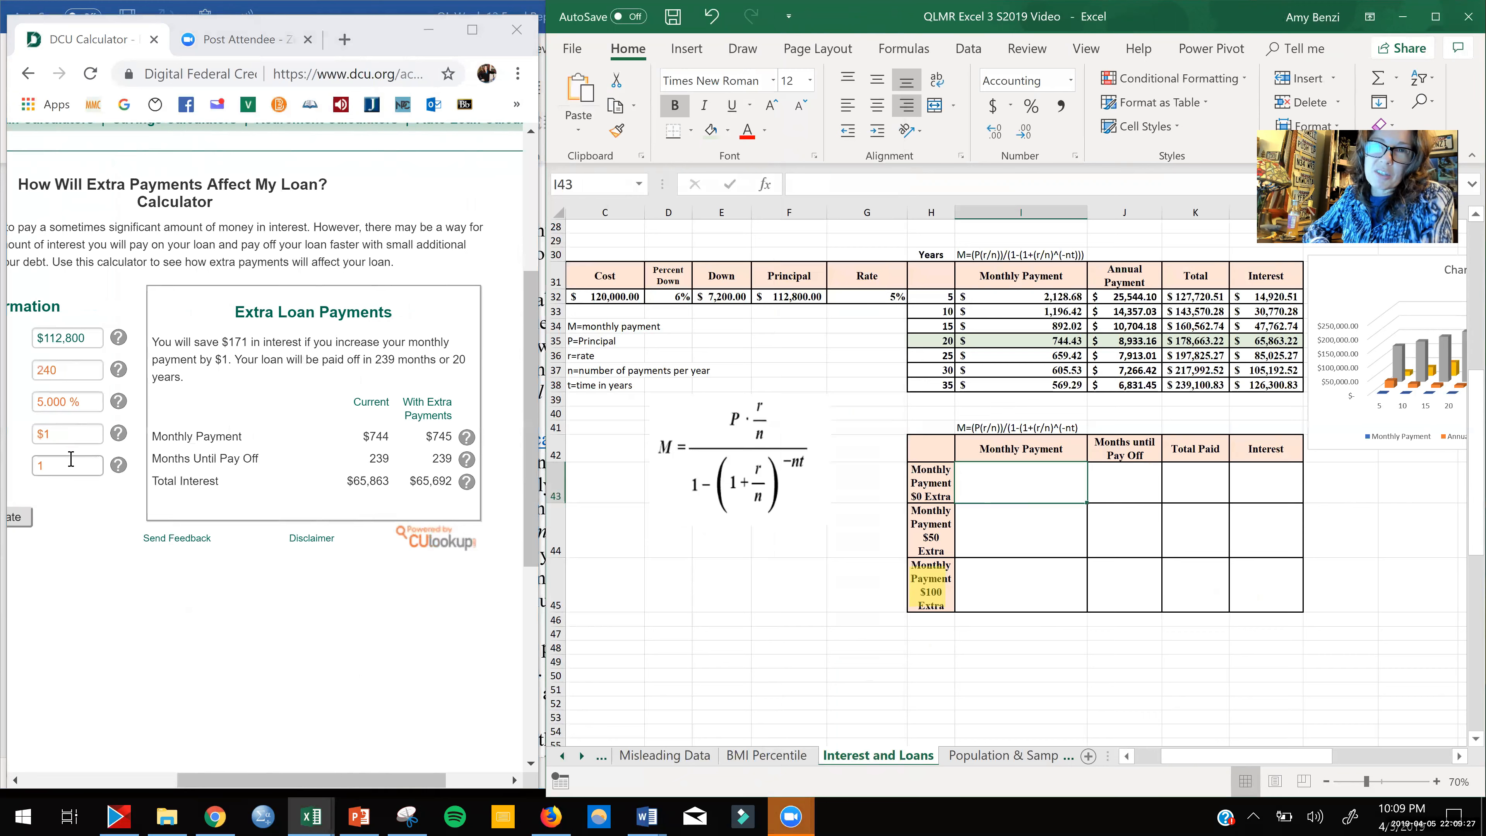
pyautogui.doubleClick(1008, 489)
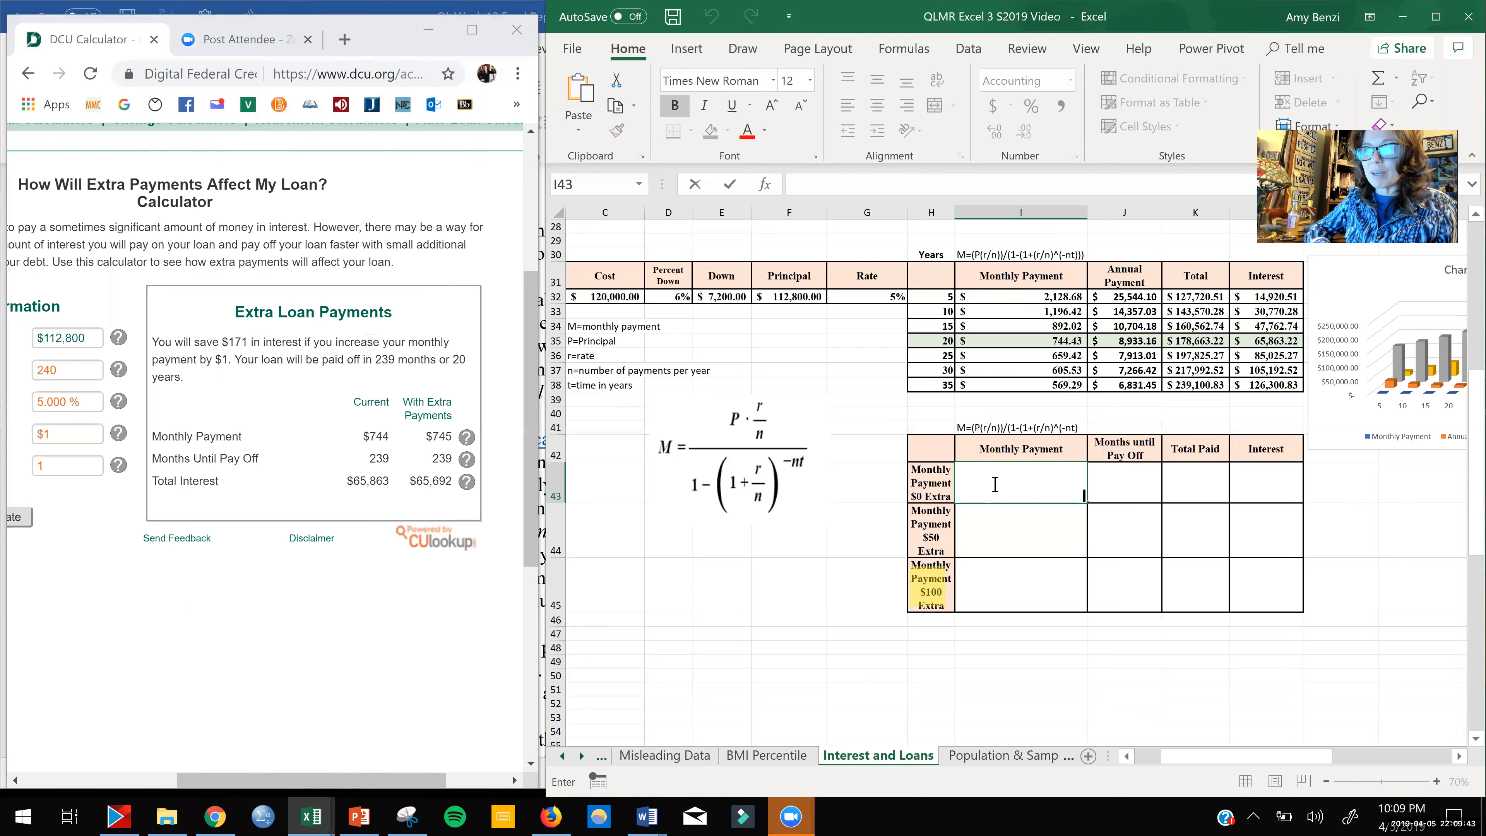
pyautogui.write('744')
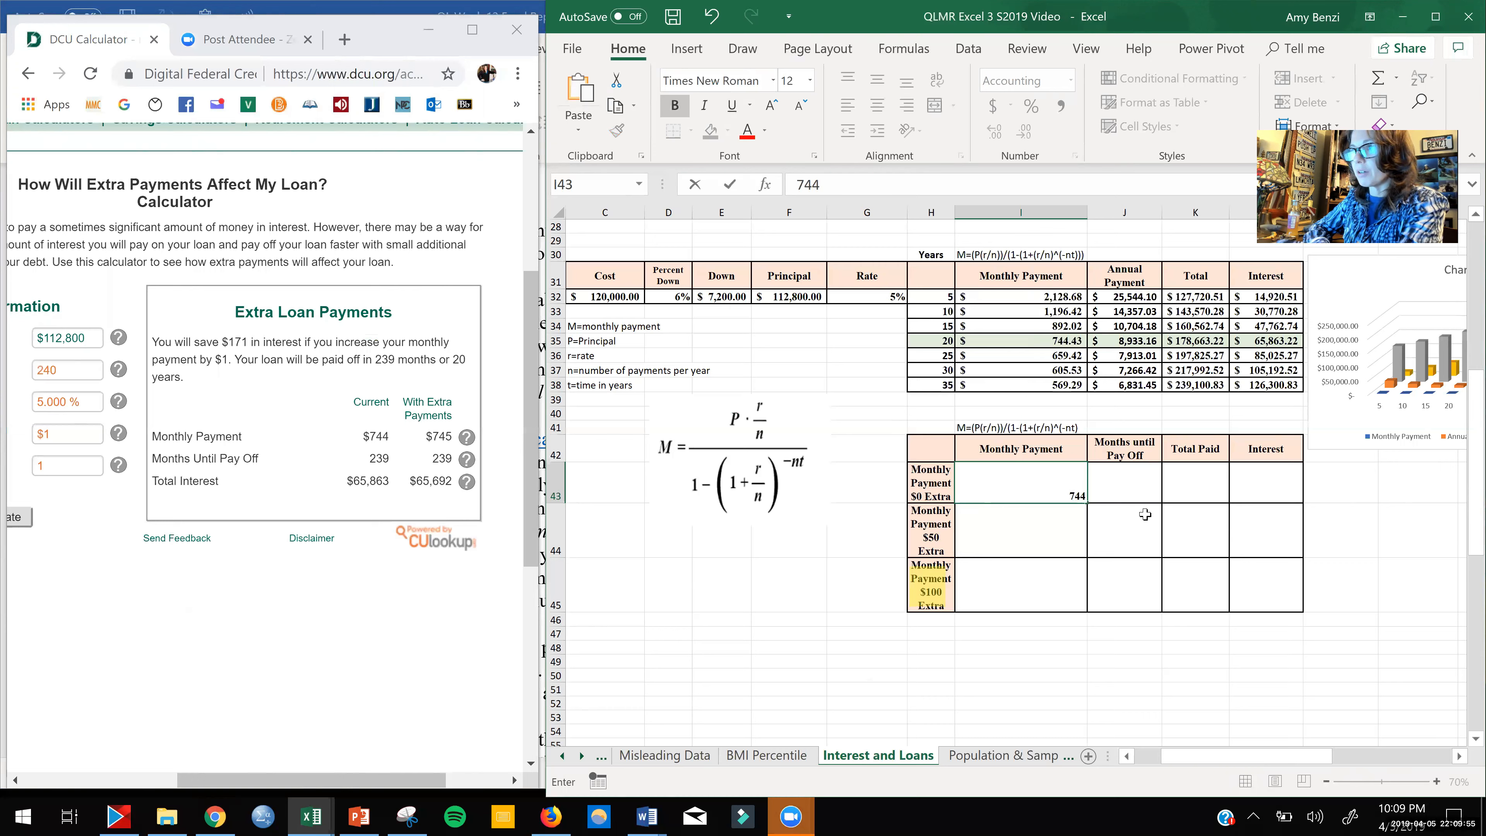
pyautogui.click(1119, 487)
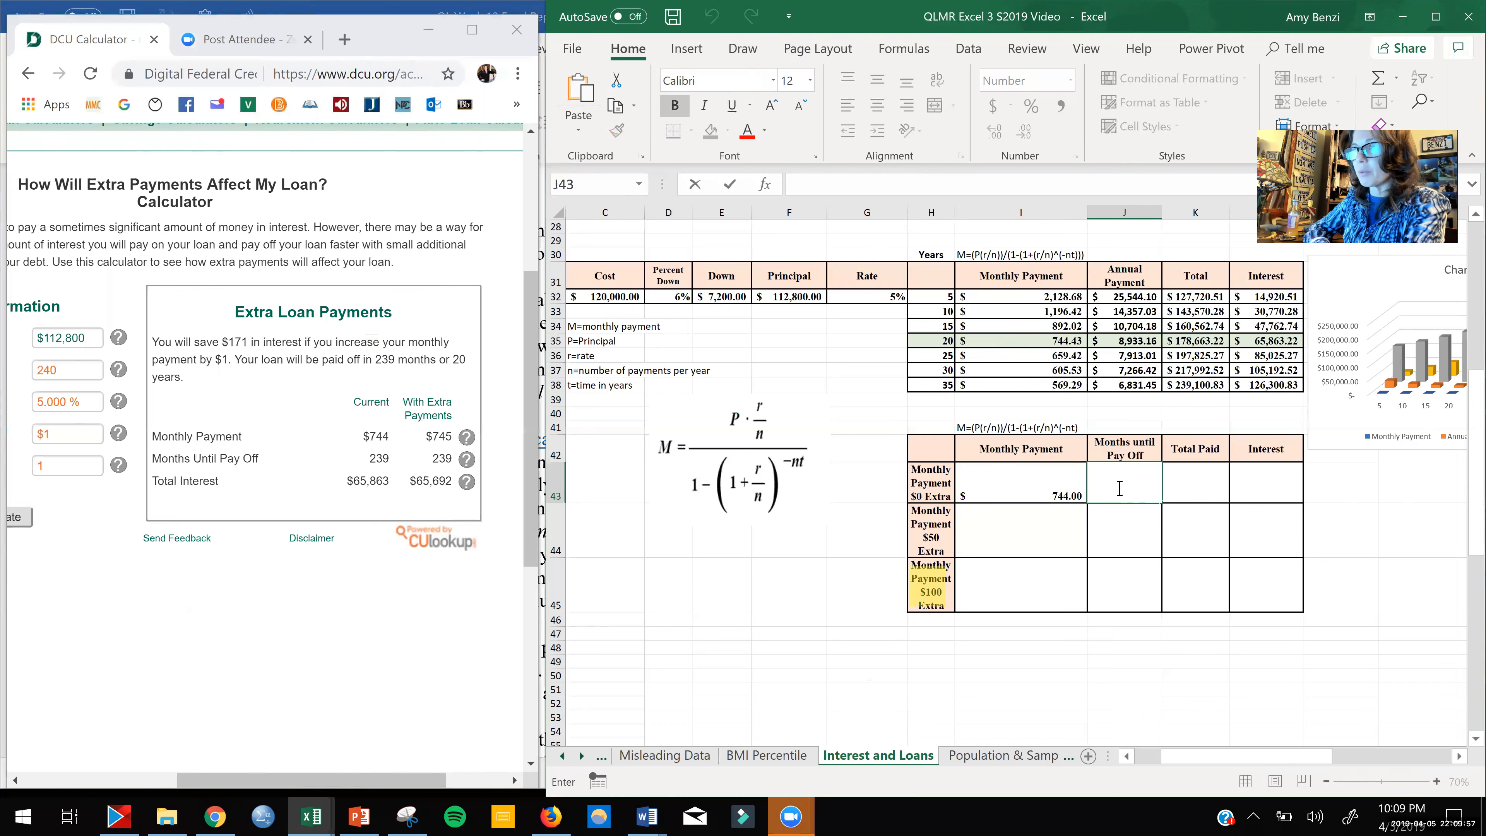
pyautogui.write('239')
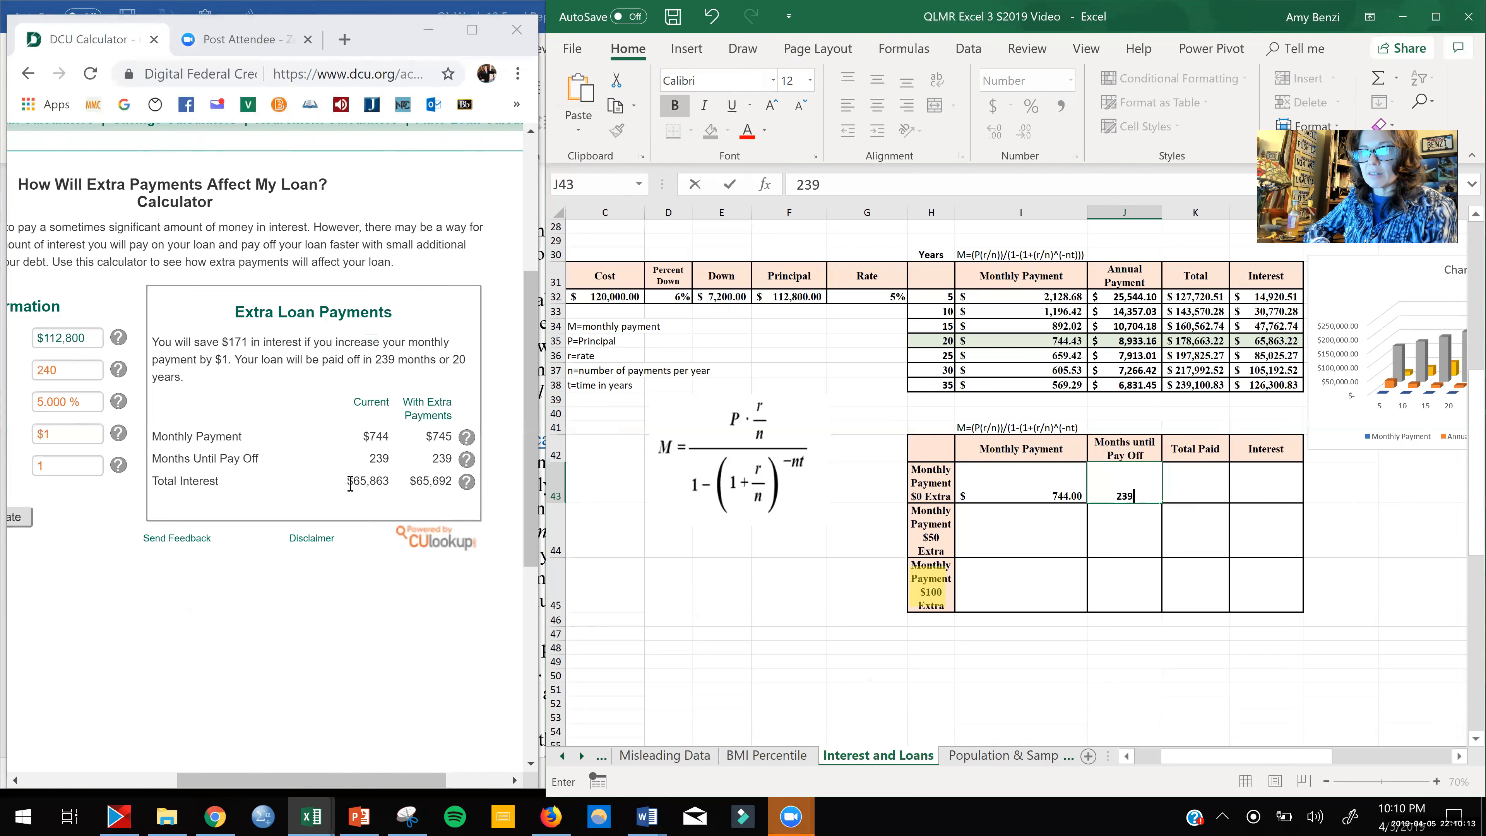
# Step: Calculate Total Paid for the $0 Extra row in K43 with the formula =I43*J43
pyautogui.click(1205, 487)
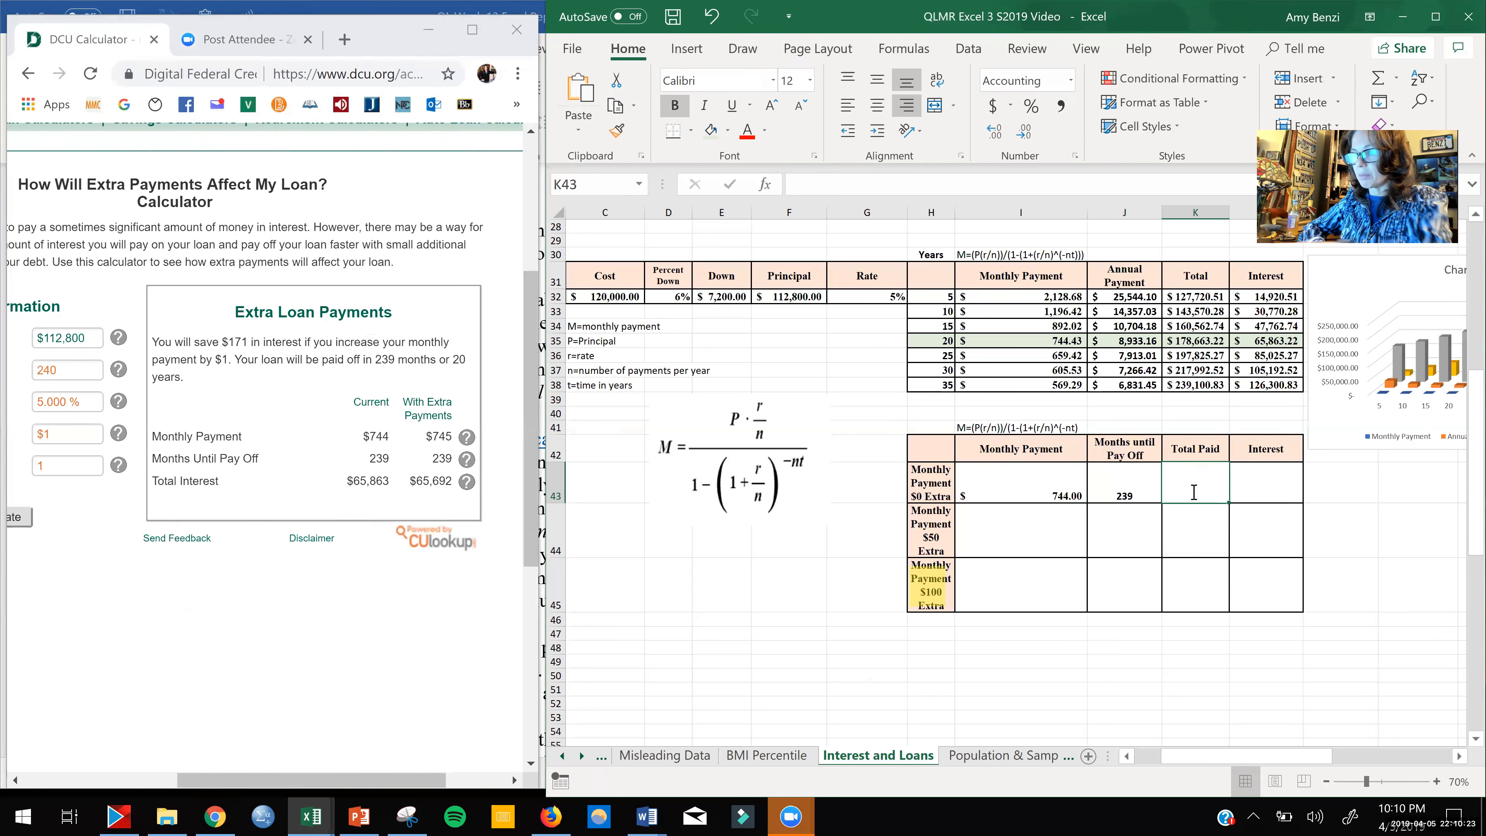
pyautogui.write('=')
pyautogui.click(1052, 486)
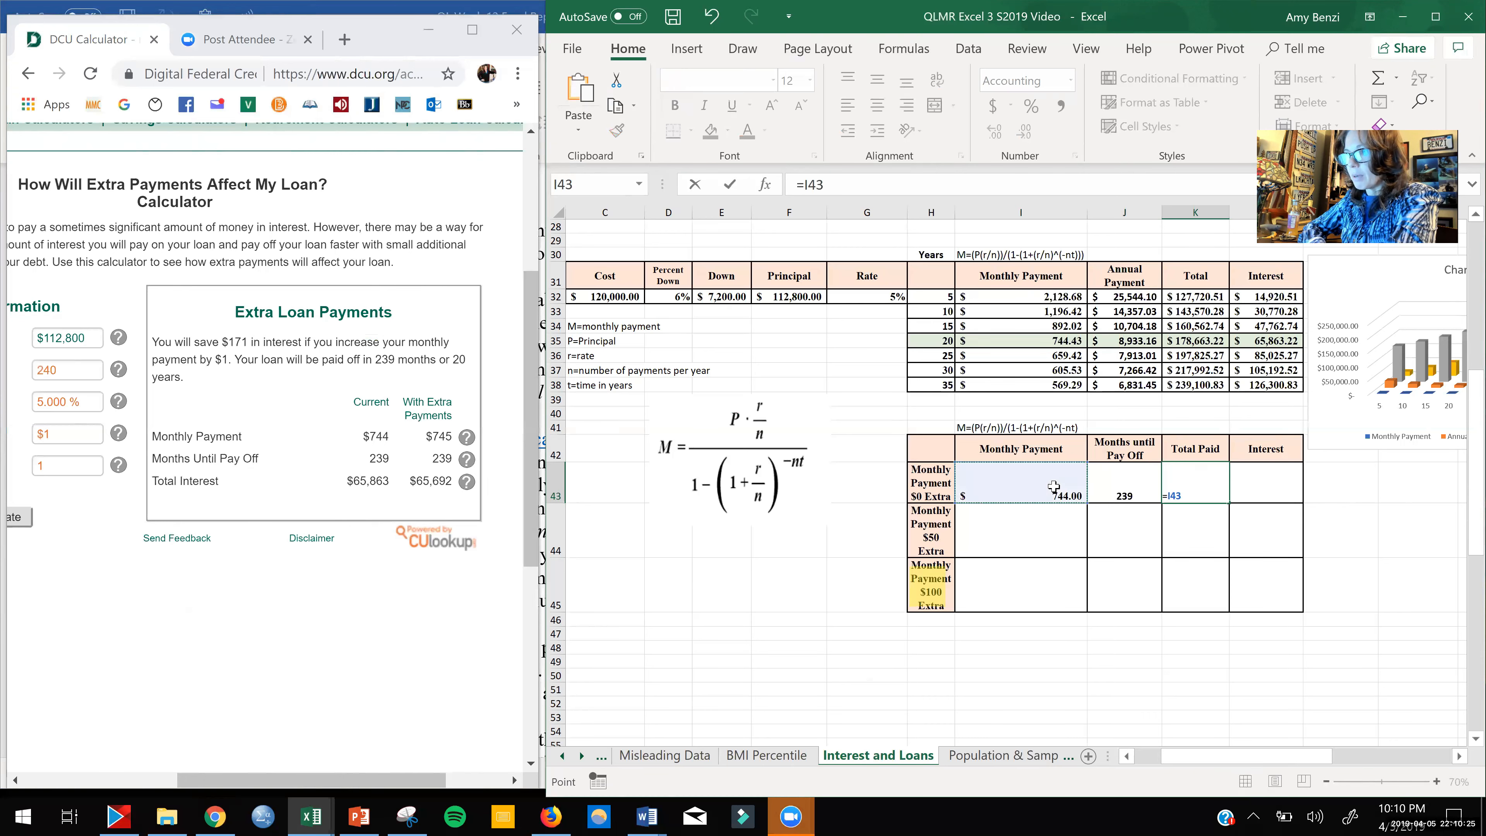
pyautogui.write('*')
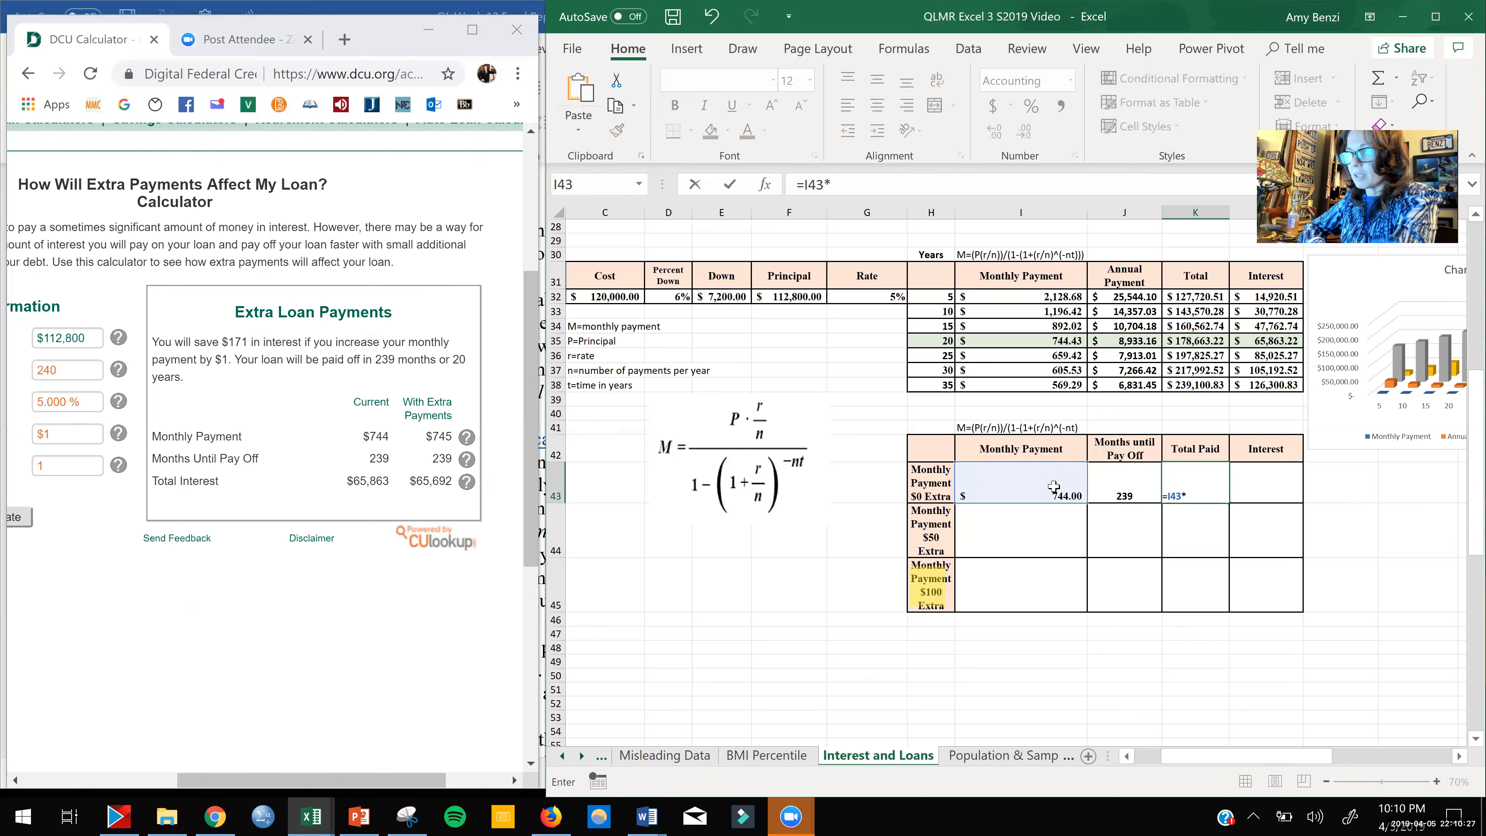
pyautogui.click(1134, 491)
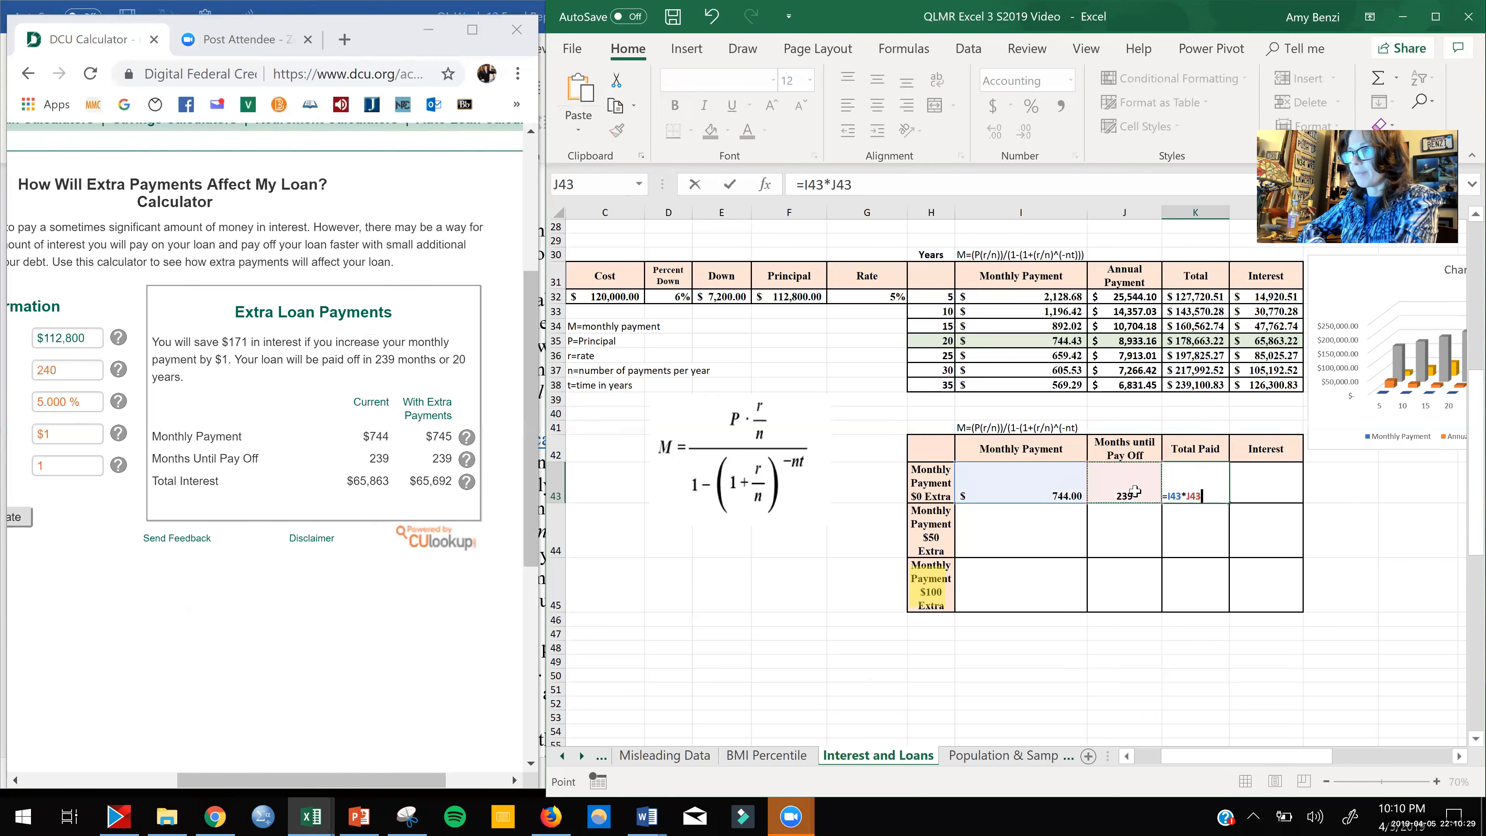
pyautogui.press('Return')
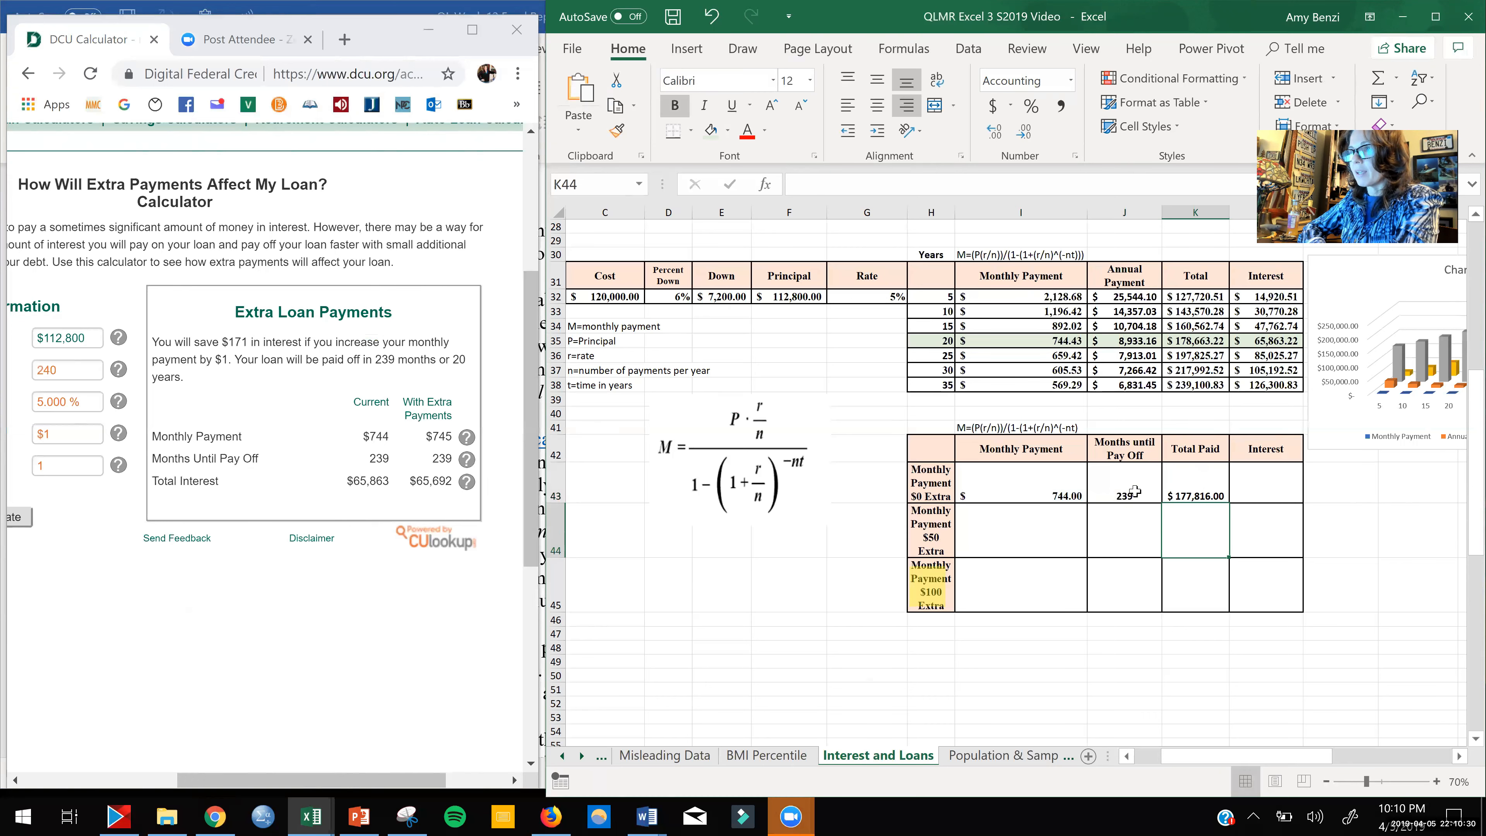
# Step: Calculate Interest for the $0 Extra row in L43 by subtracting the principal, using =K43-F32
pyautogui.click(1251, 487)
pyautogui.write('=')
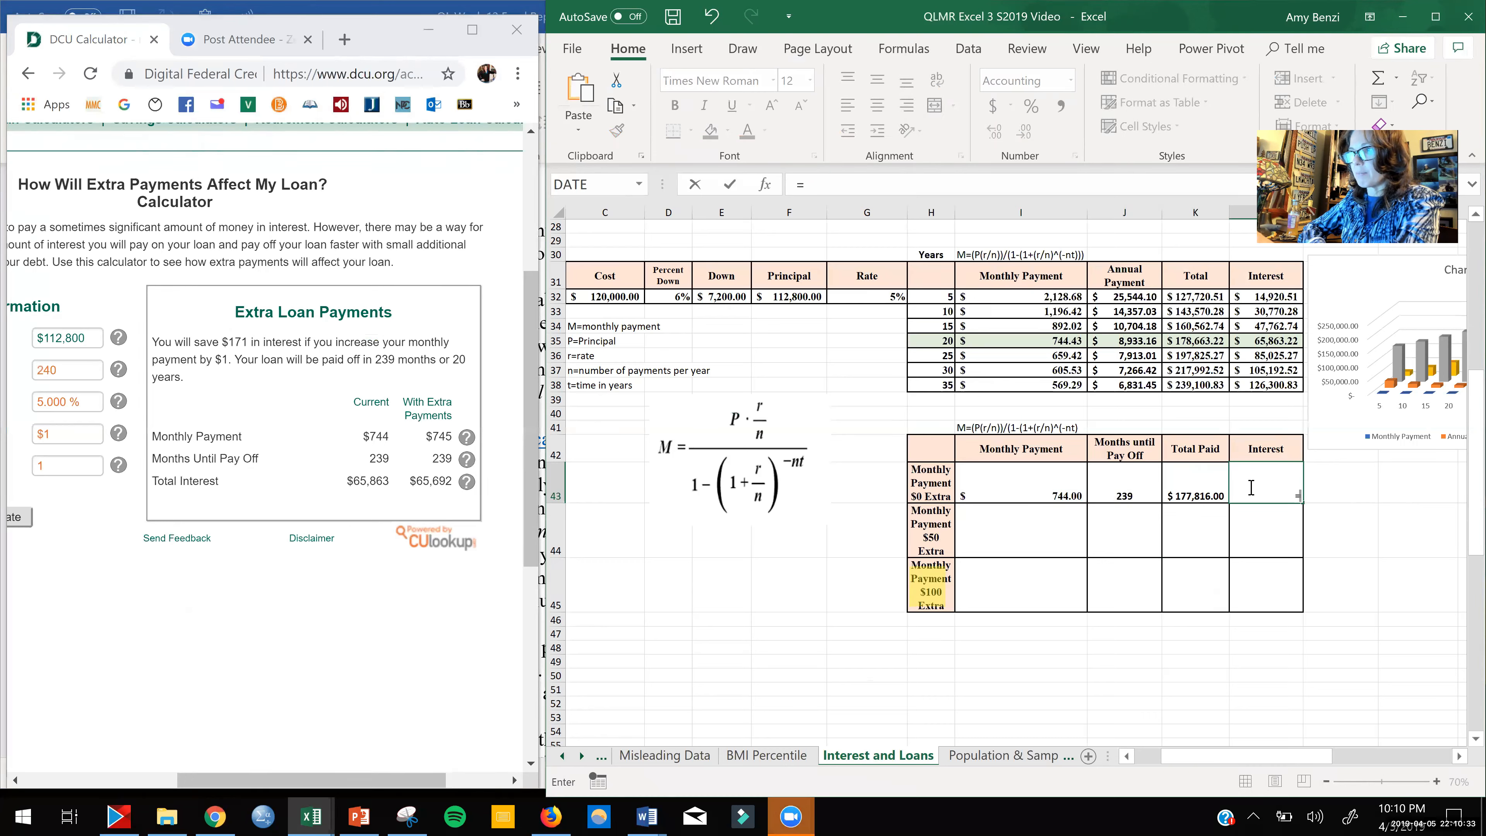
pyautogui.click(1196, 489)
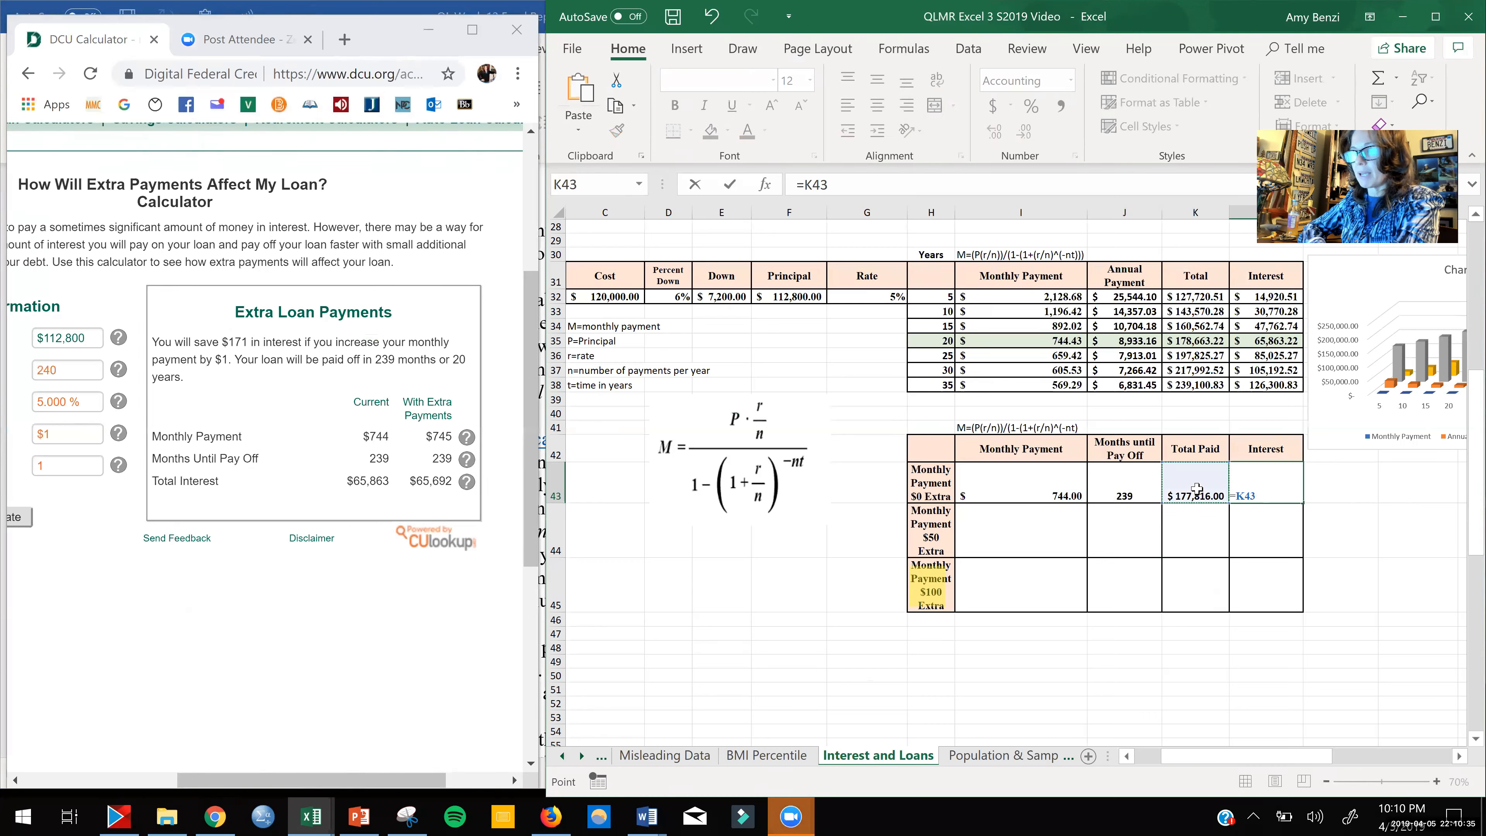
pyautogui.write('-')
pyautogui.click(802, 295)
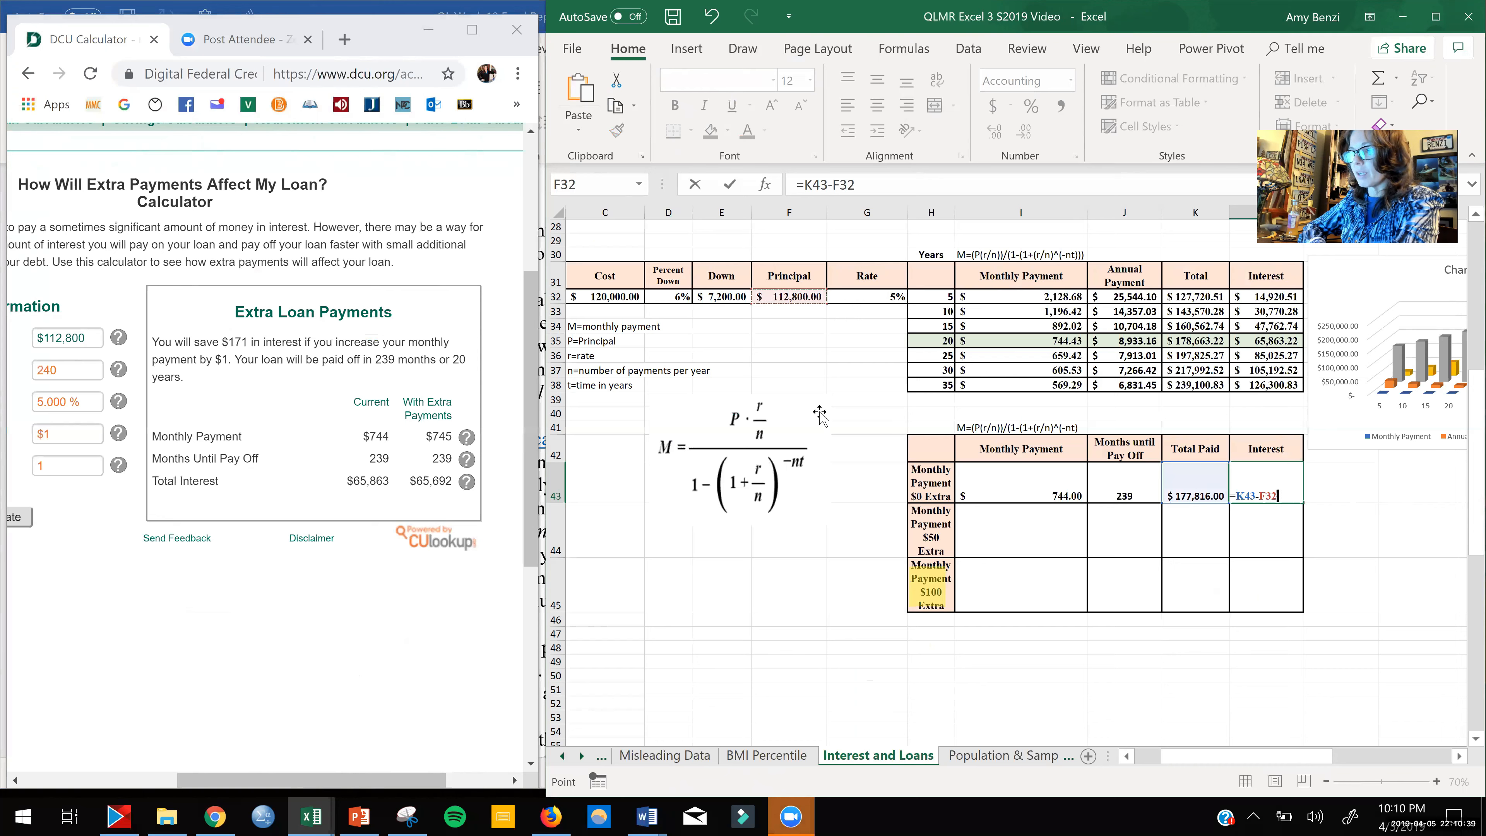
pyautogui.press('Return')
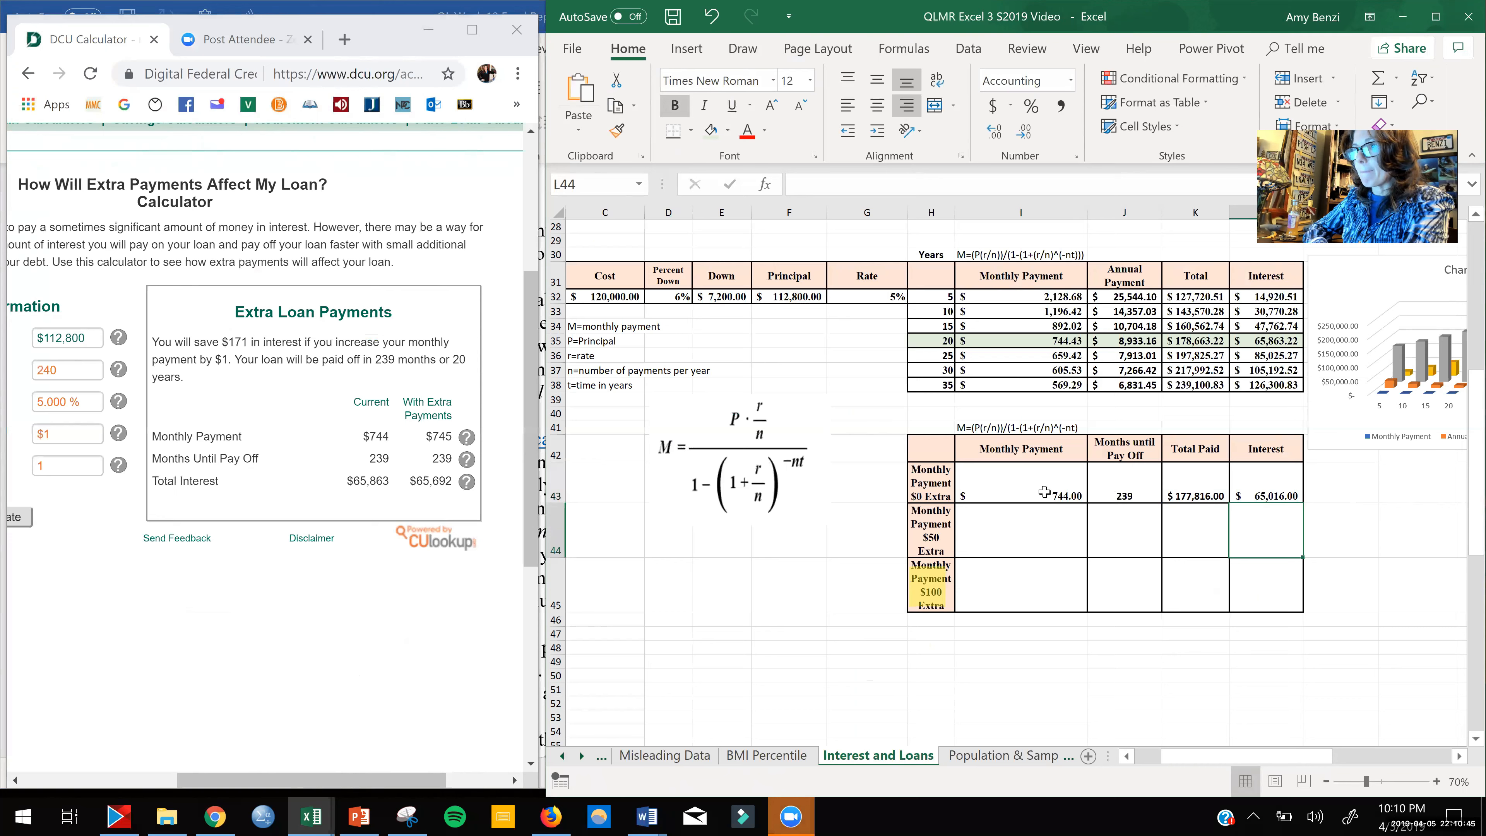
# Step: Set the loan calculator's Extra Monthly Payment to $50 and recalculate
pyautogui.click(56, 437)
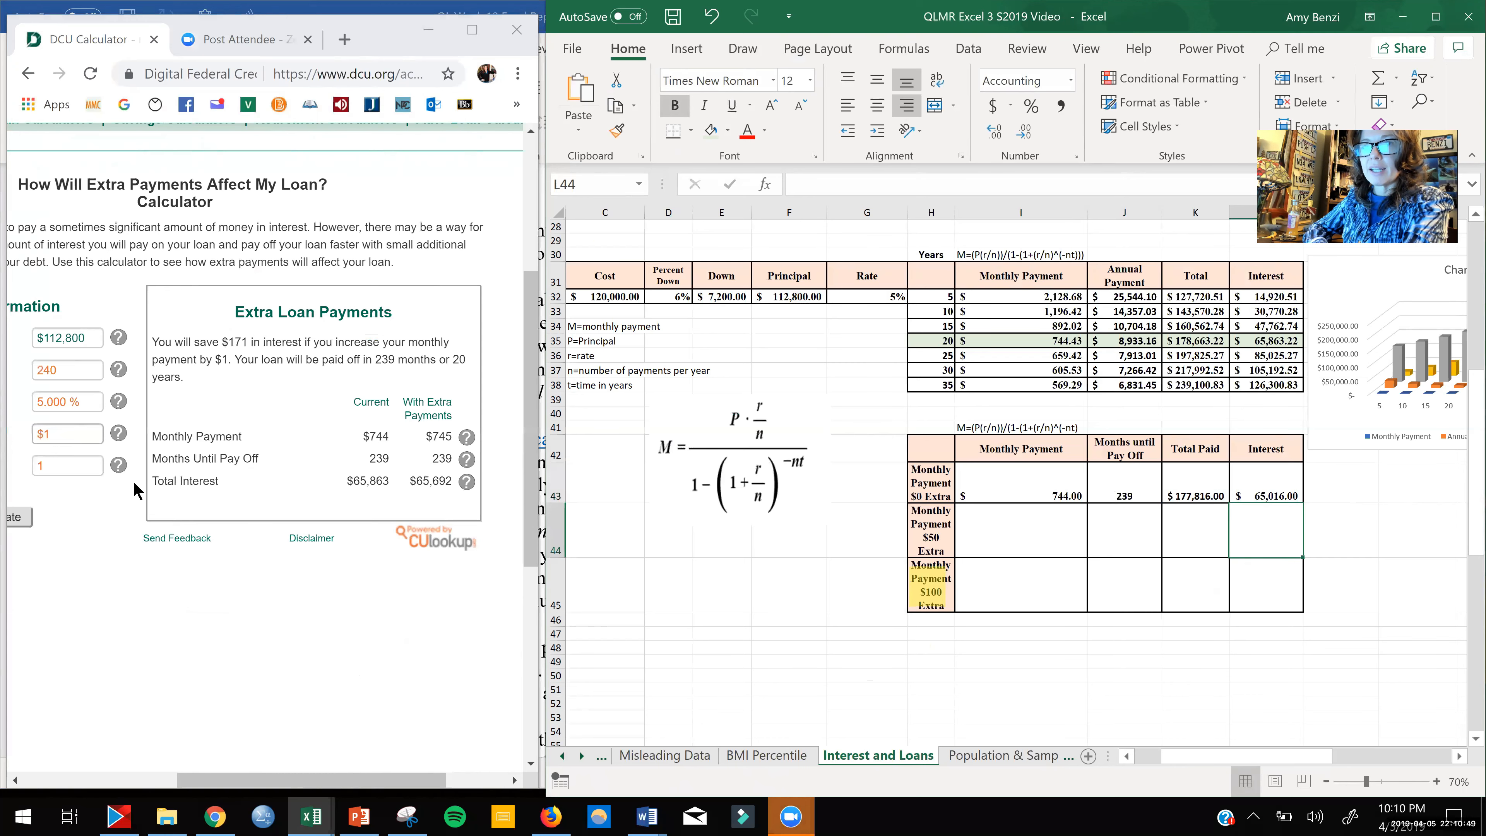
pyautogui.moveTo(256, 782); pyautogui.dragTo(186, 780)
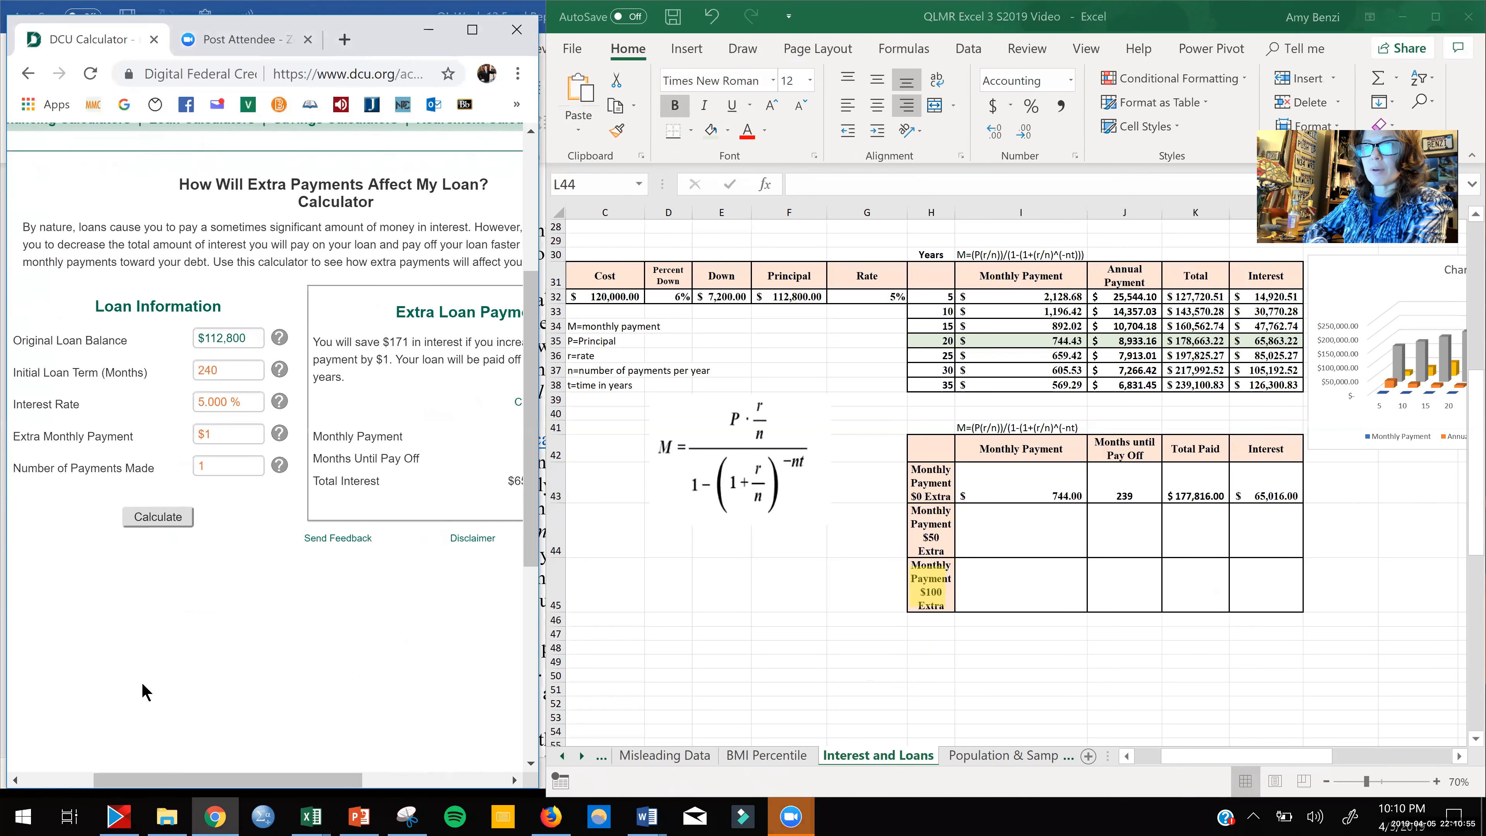
pyautogui.doubleClick(207, 434)
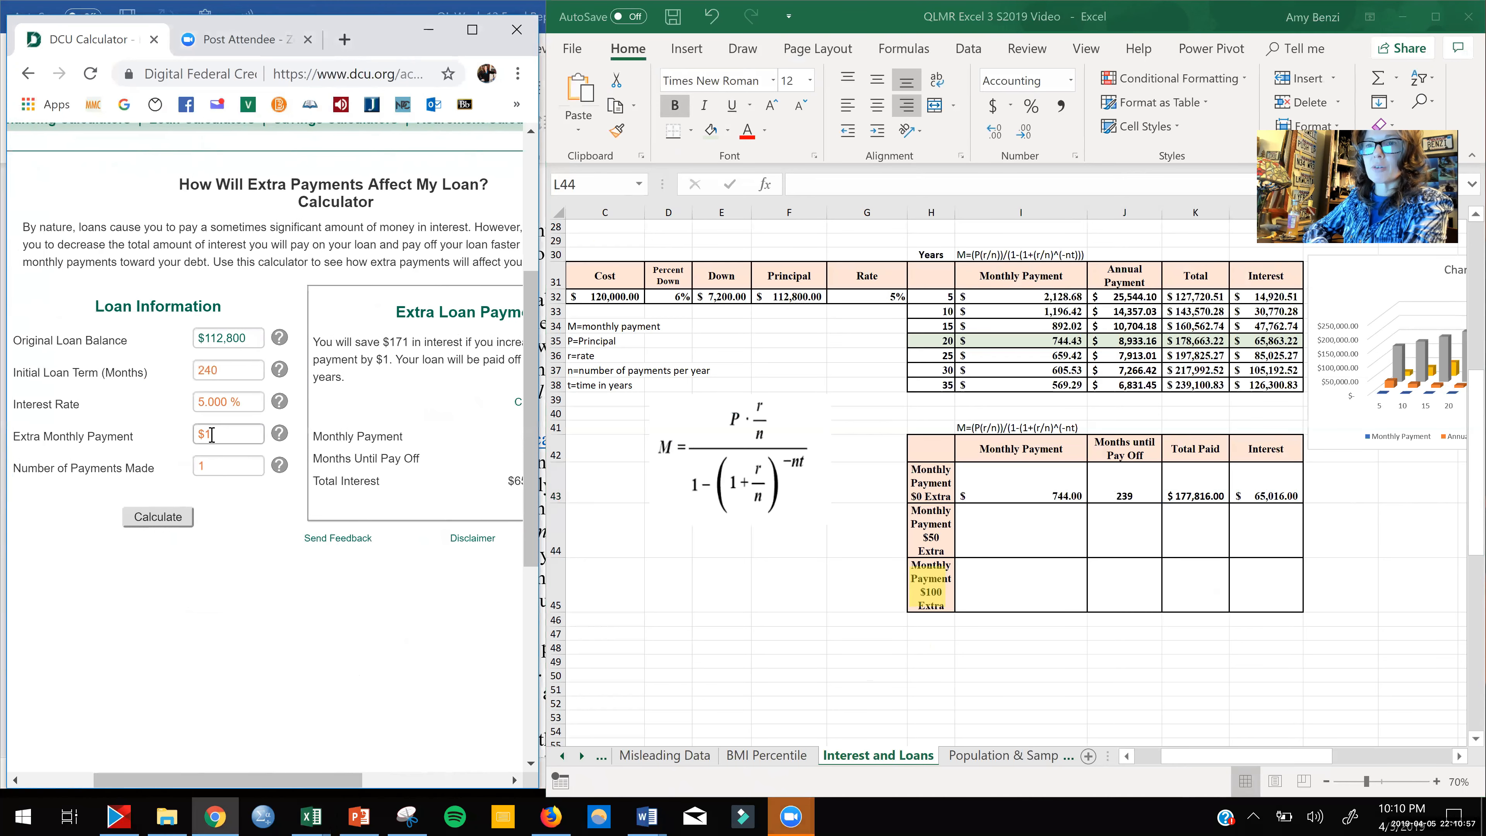
pyautogui.write('50')
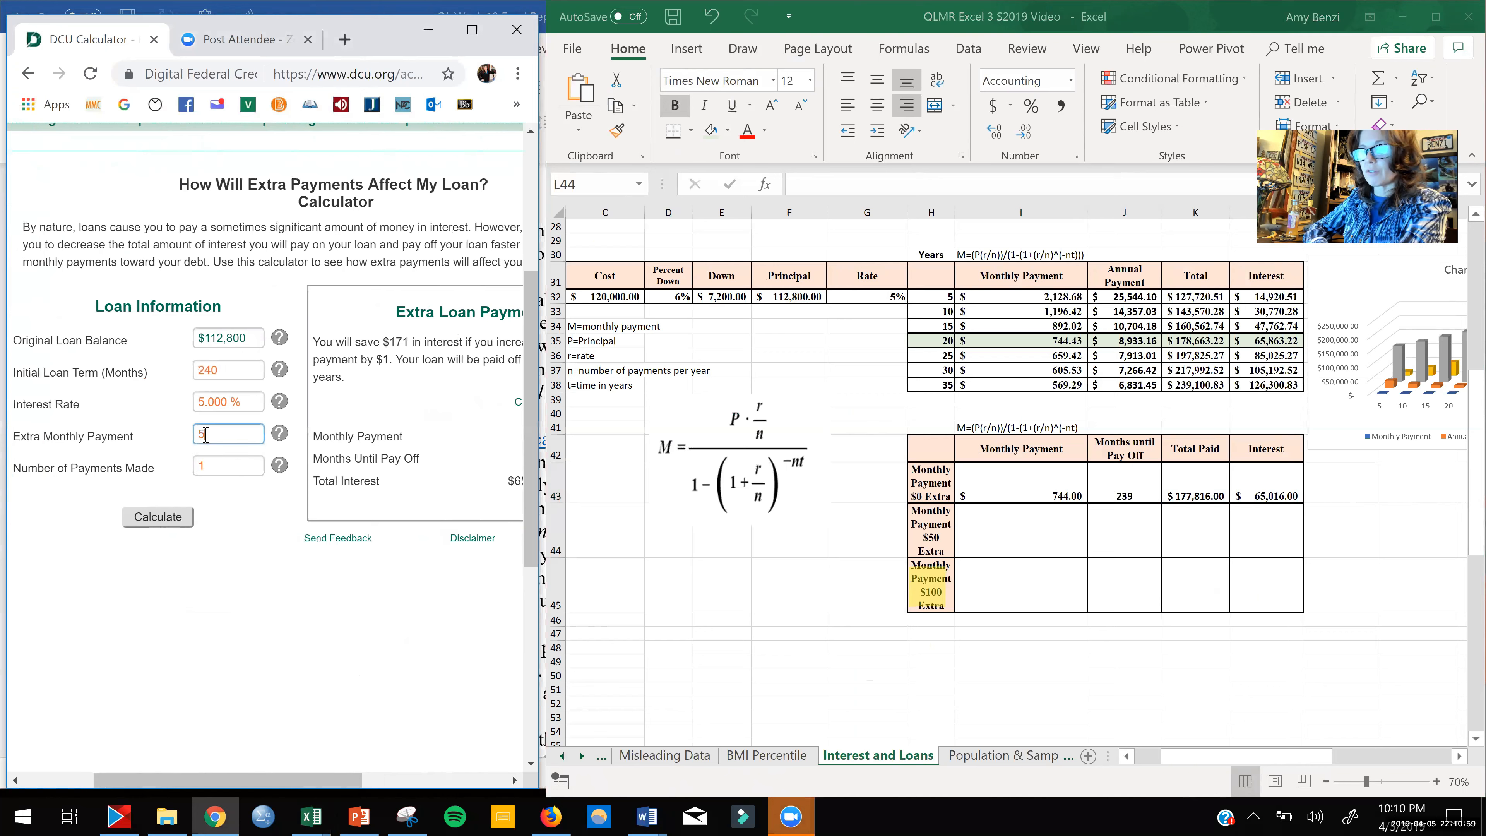
pyautogui.click(168, 526)
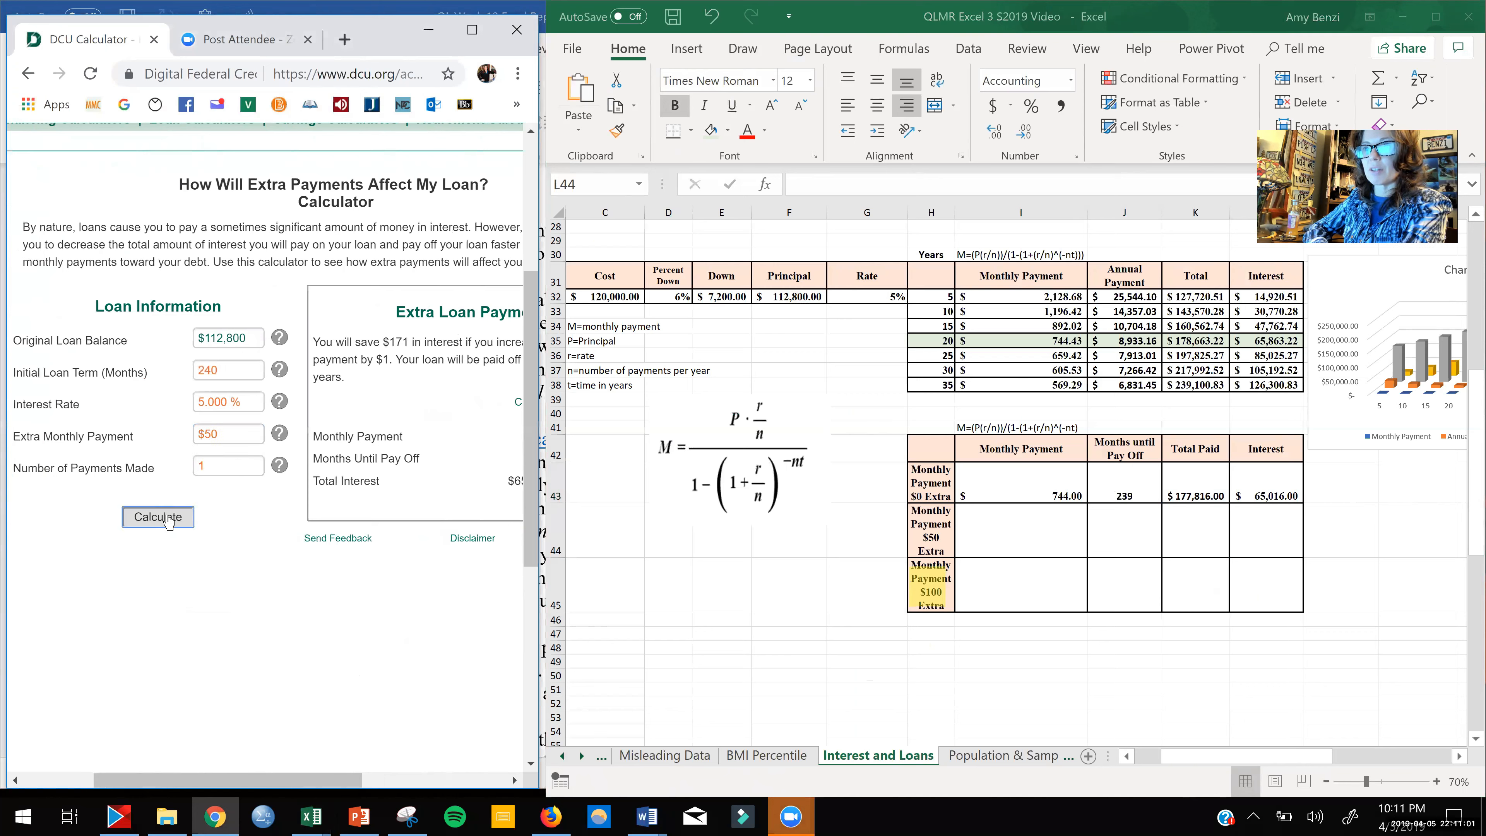
# Step: Copy the calculator's extra-payment results into the $50 Extra row: Monthly Payment 794 and Months until Pay Off 215
pyautogui.moveTo(306, 783); pyautogui.dragTo(411, 794)
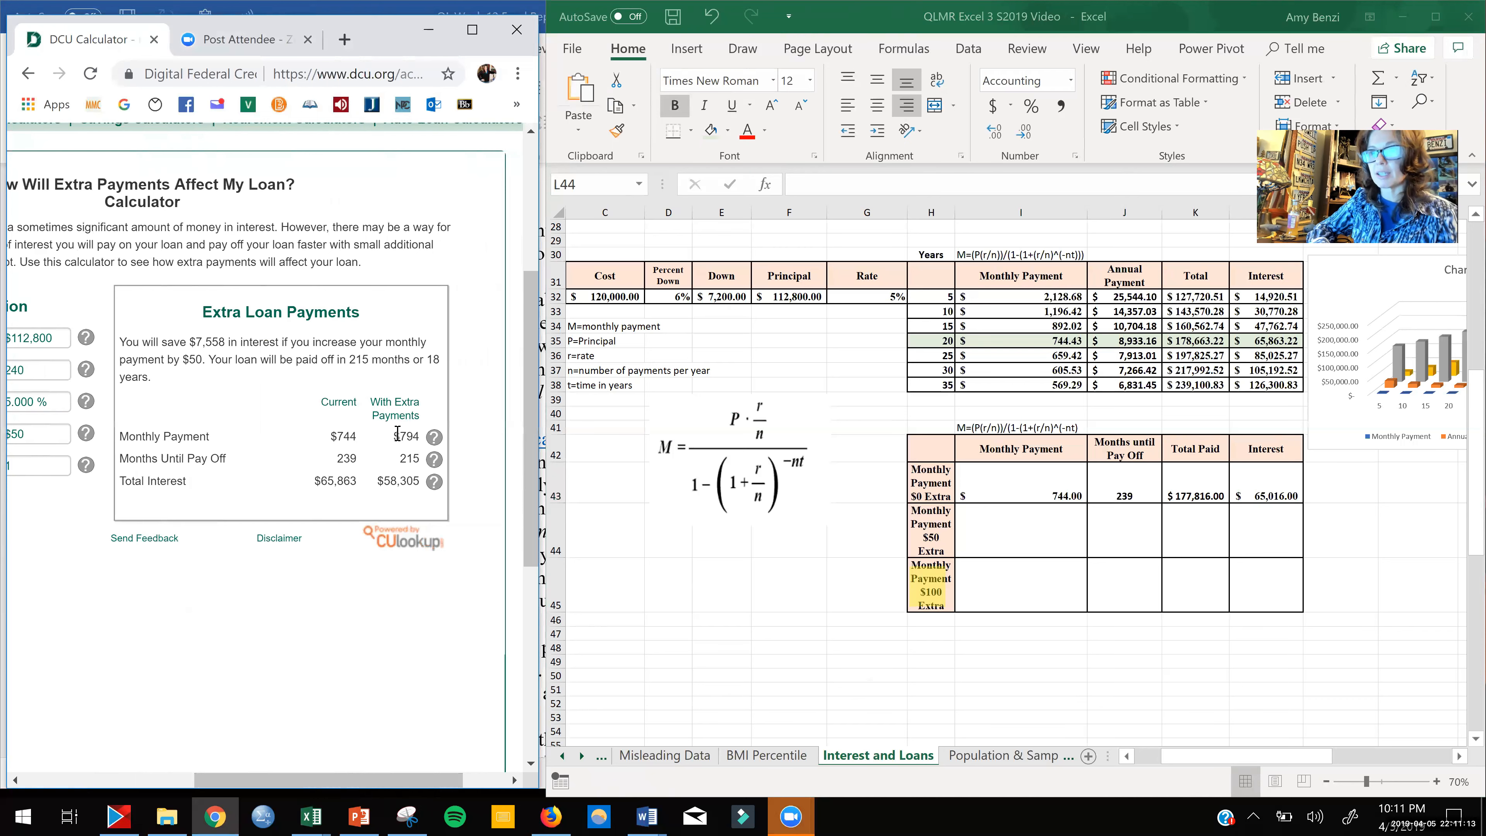
pyautogui.moveTo(411, 436); pyautogui.dragTo(393, 437)
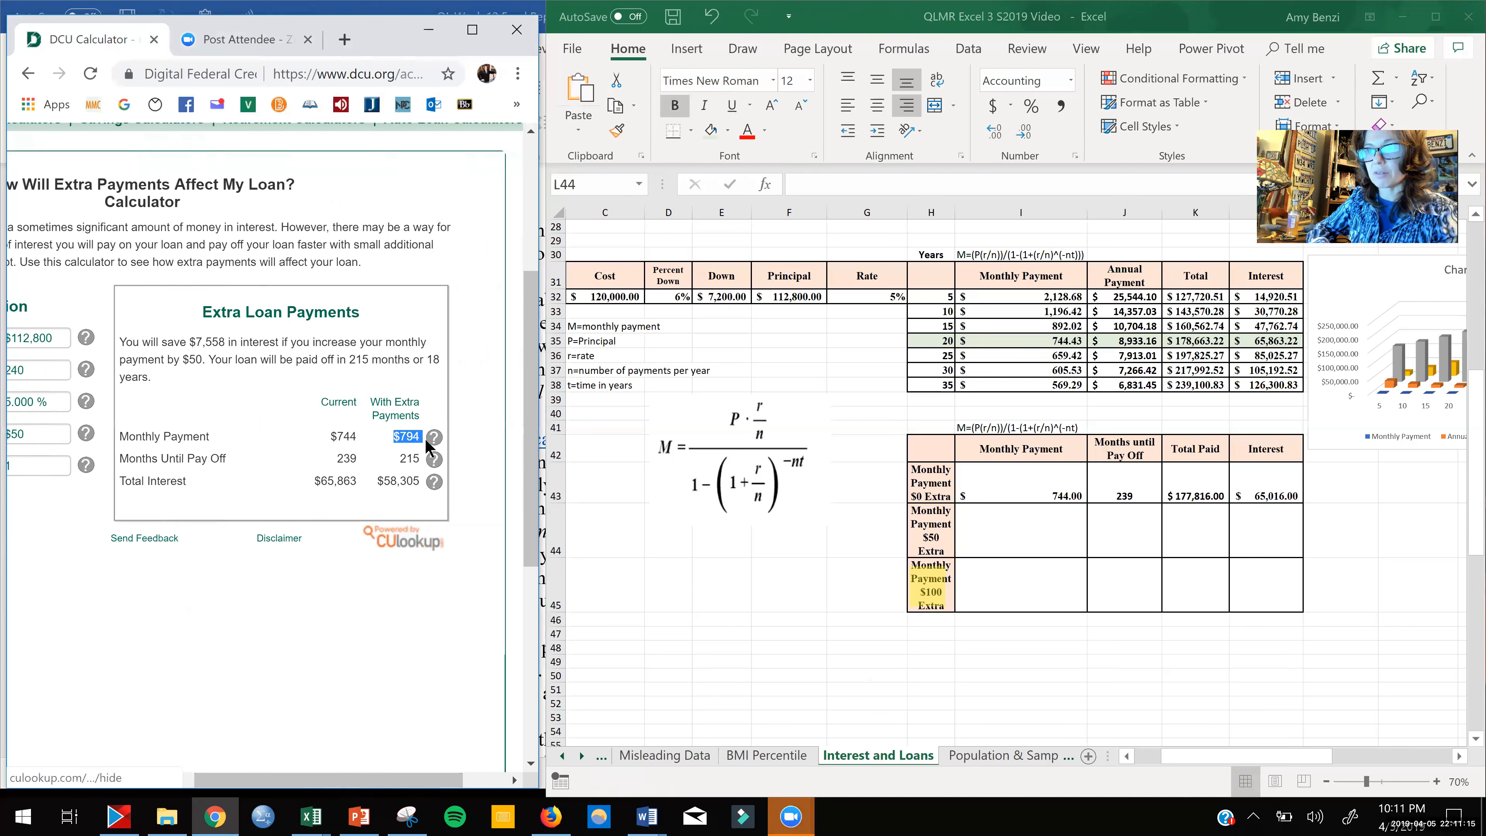
pyautogui.tripleClick(424, 438)
pyautogui.click(1061, 531)
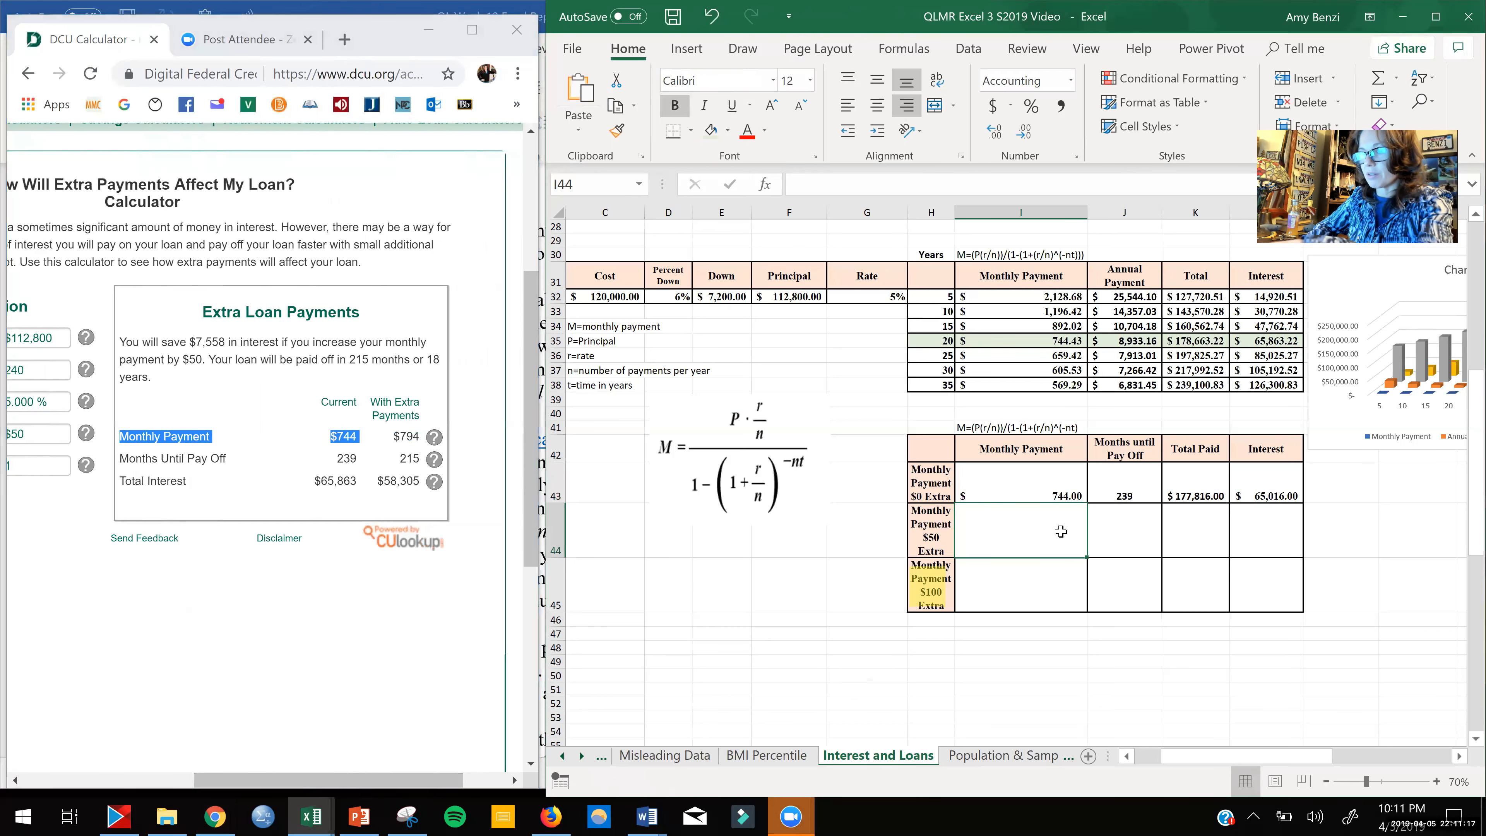
pyautogui.write('794')
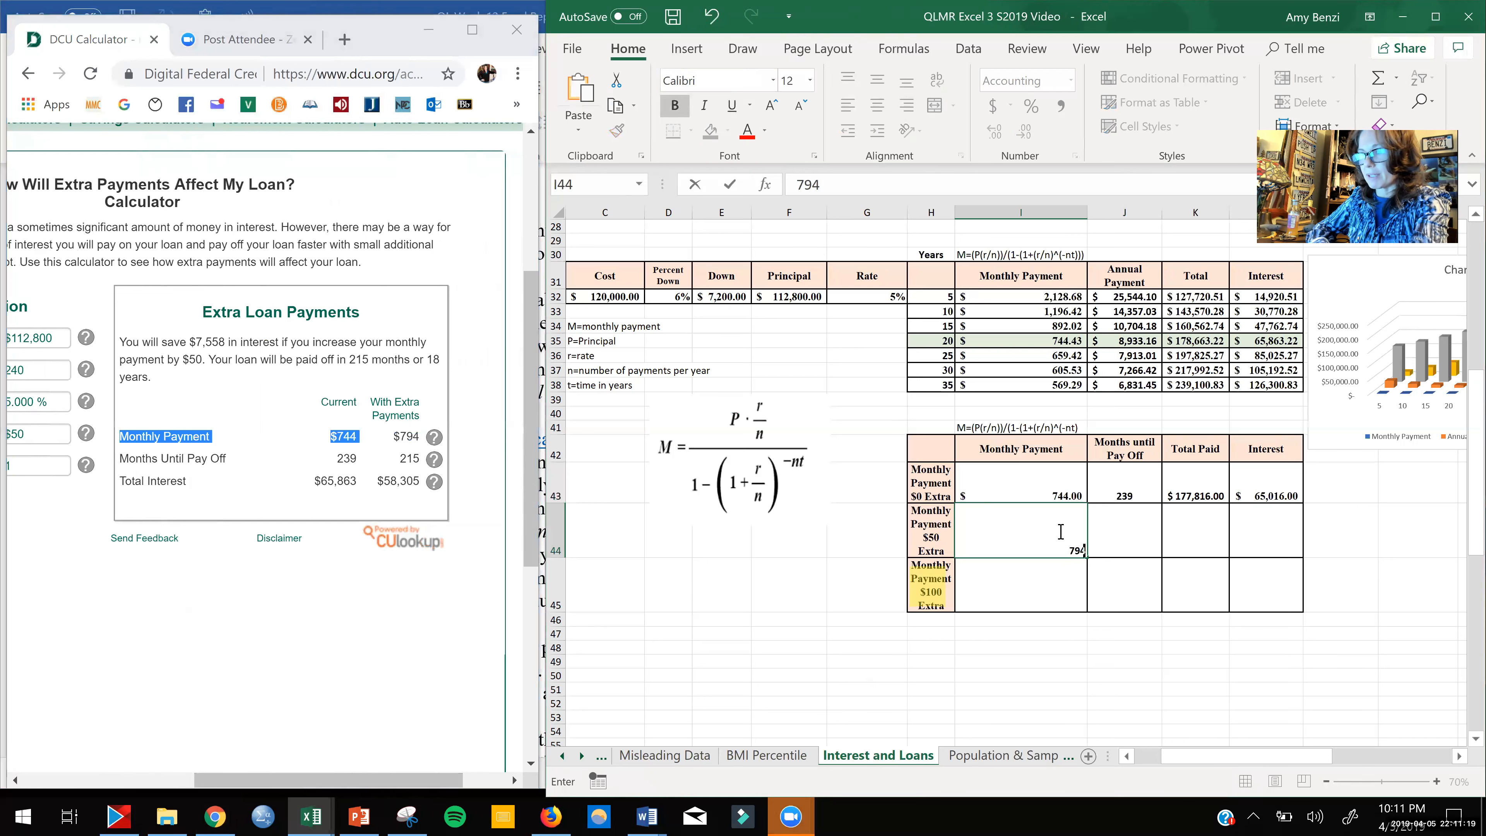
pyautogui.press('Return')
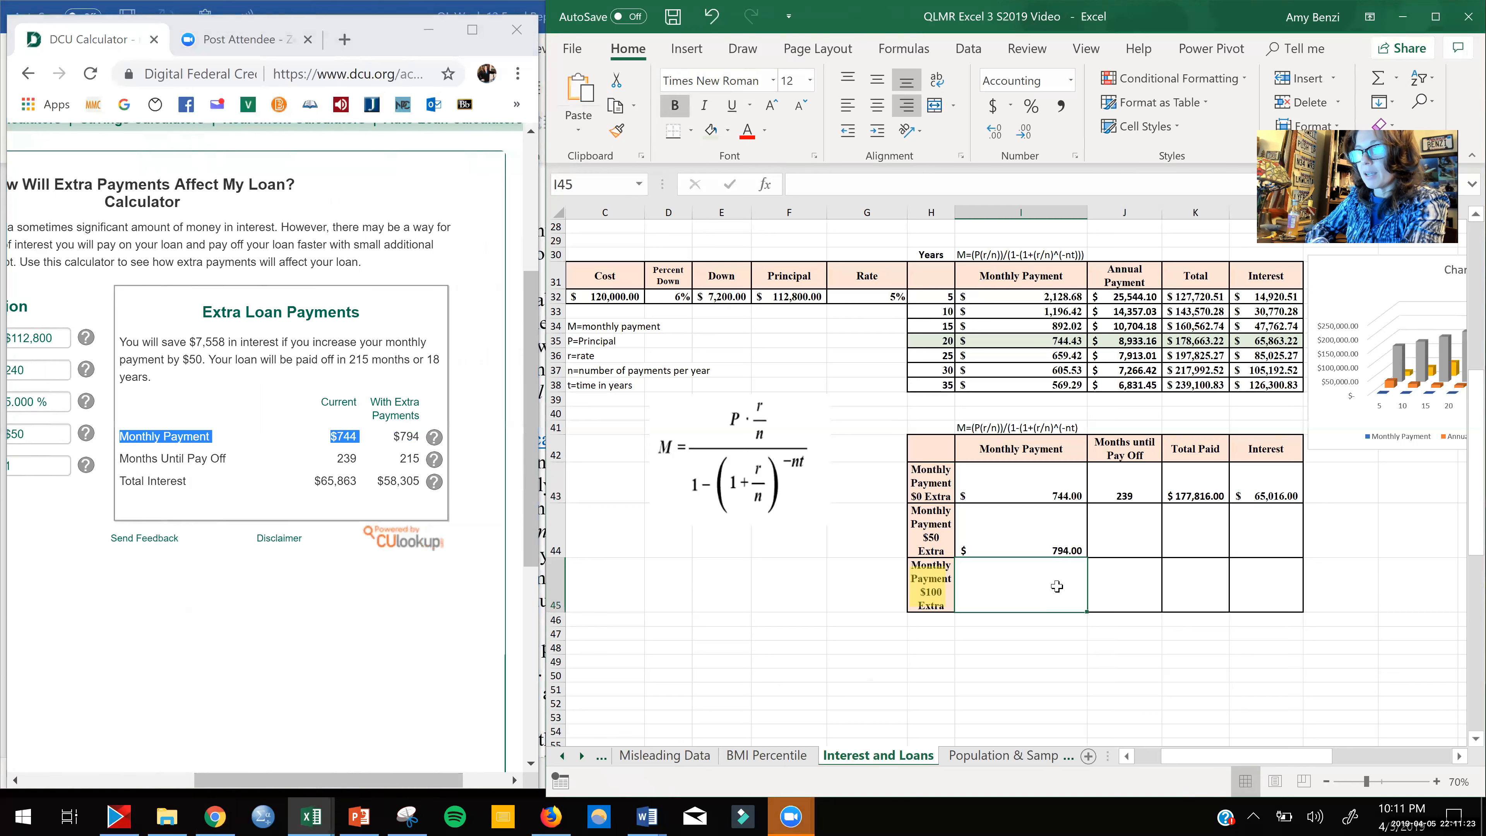
pyautogui.click(1136, 536)
pyautogui.write('21')
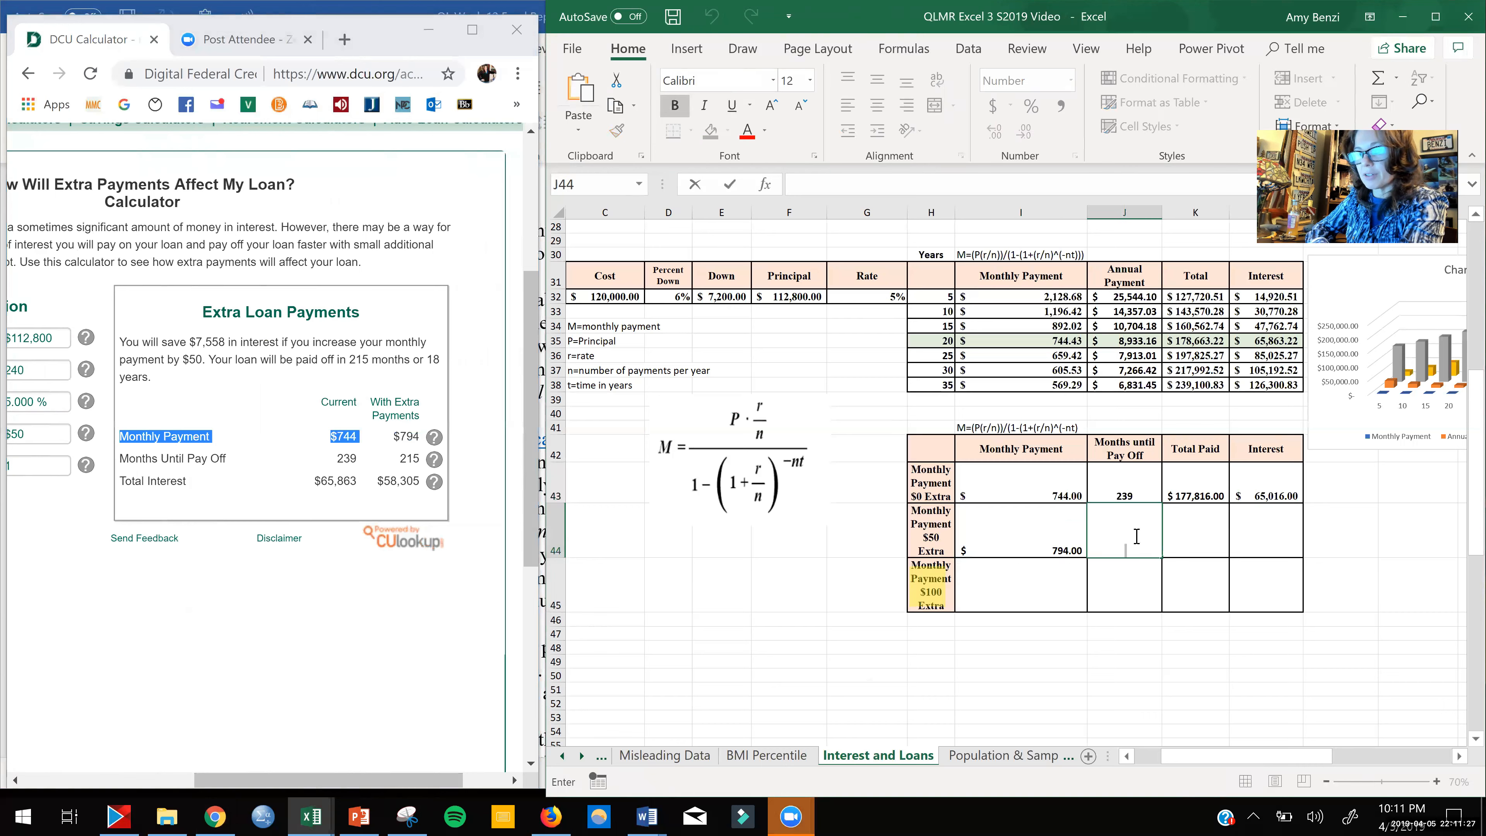
pyautogui.write('5')
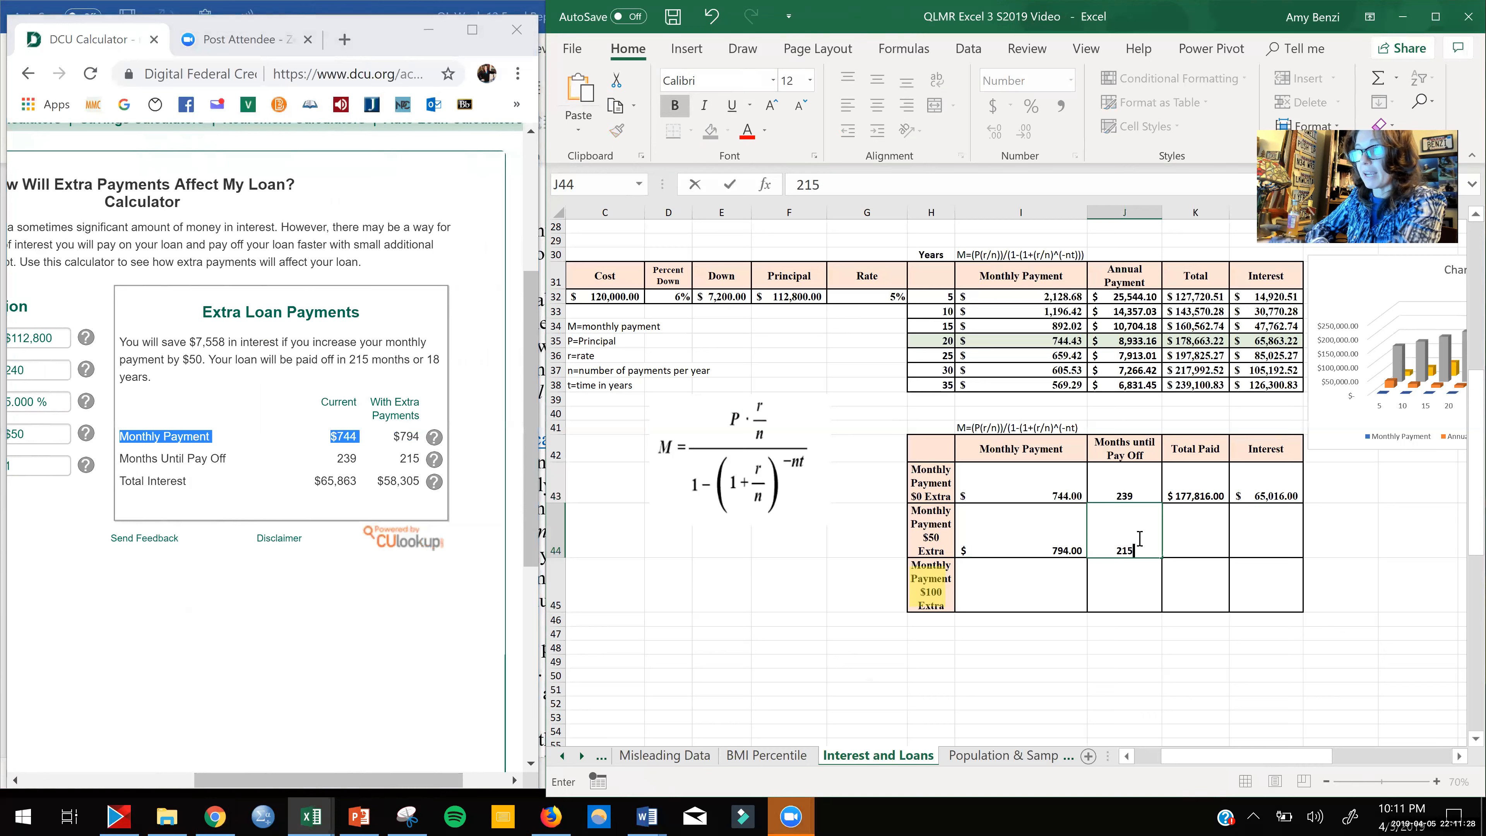
# Step: Fill the Total Paid and Interest formulas from K43:L43 down through the $50 and $100 Extra rows
pyautogui.doubleClick(1193, 530)
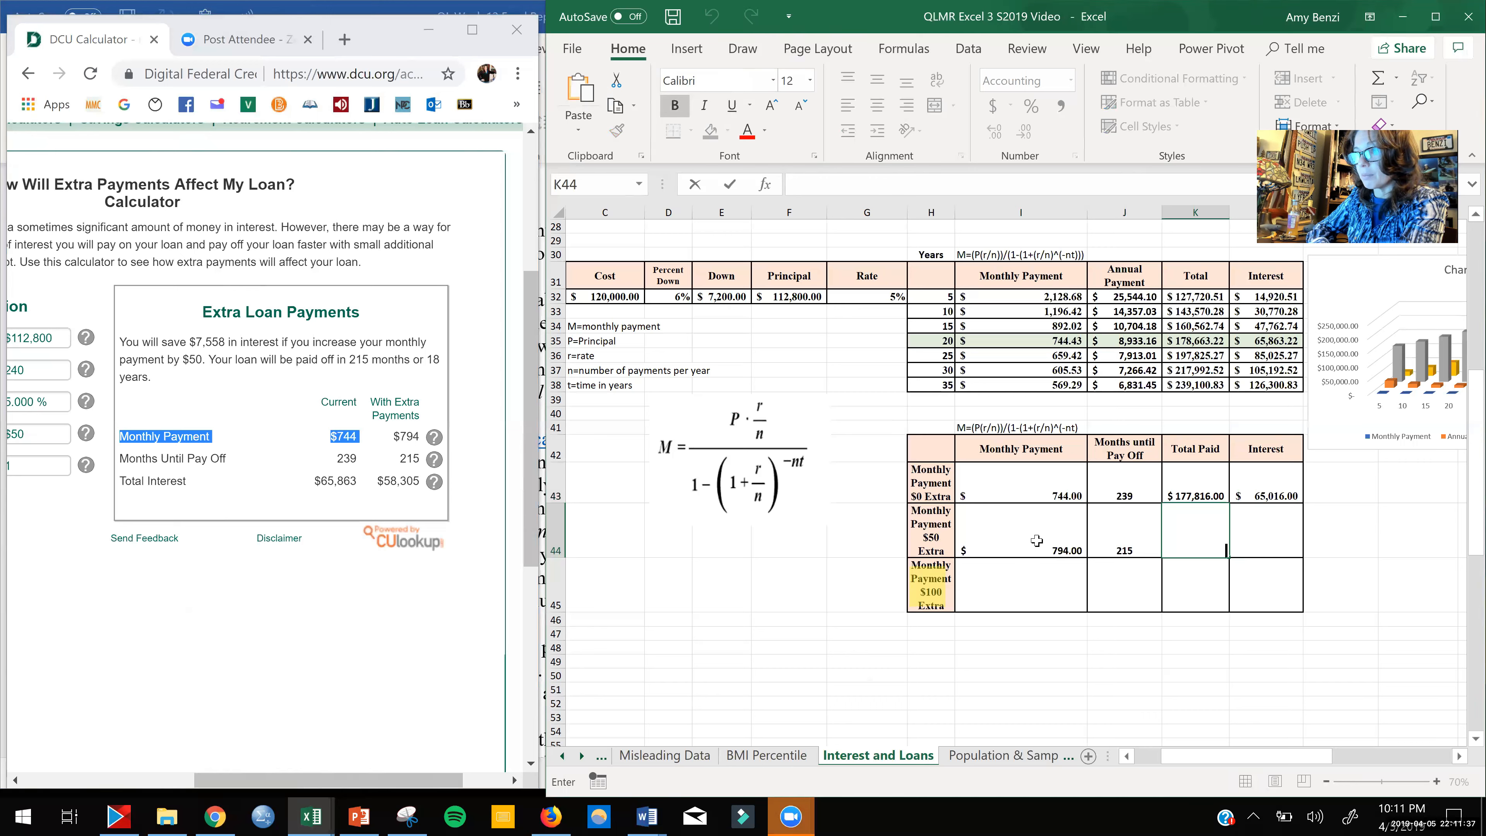
pyautogui.moveTo(1203, 495); pyautogui.dragTo(1296, 597)
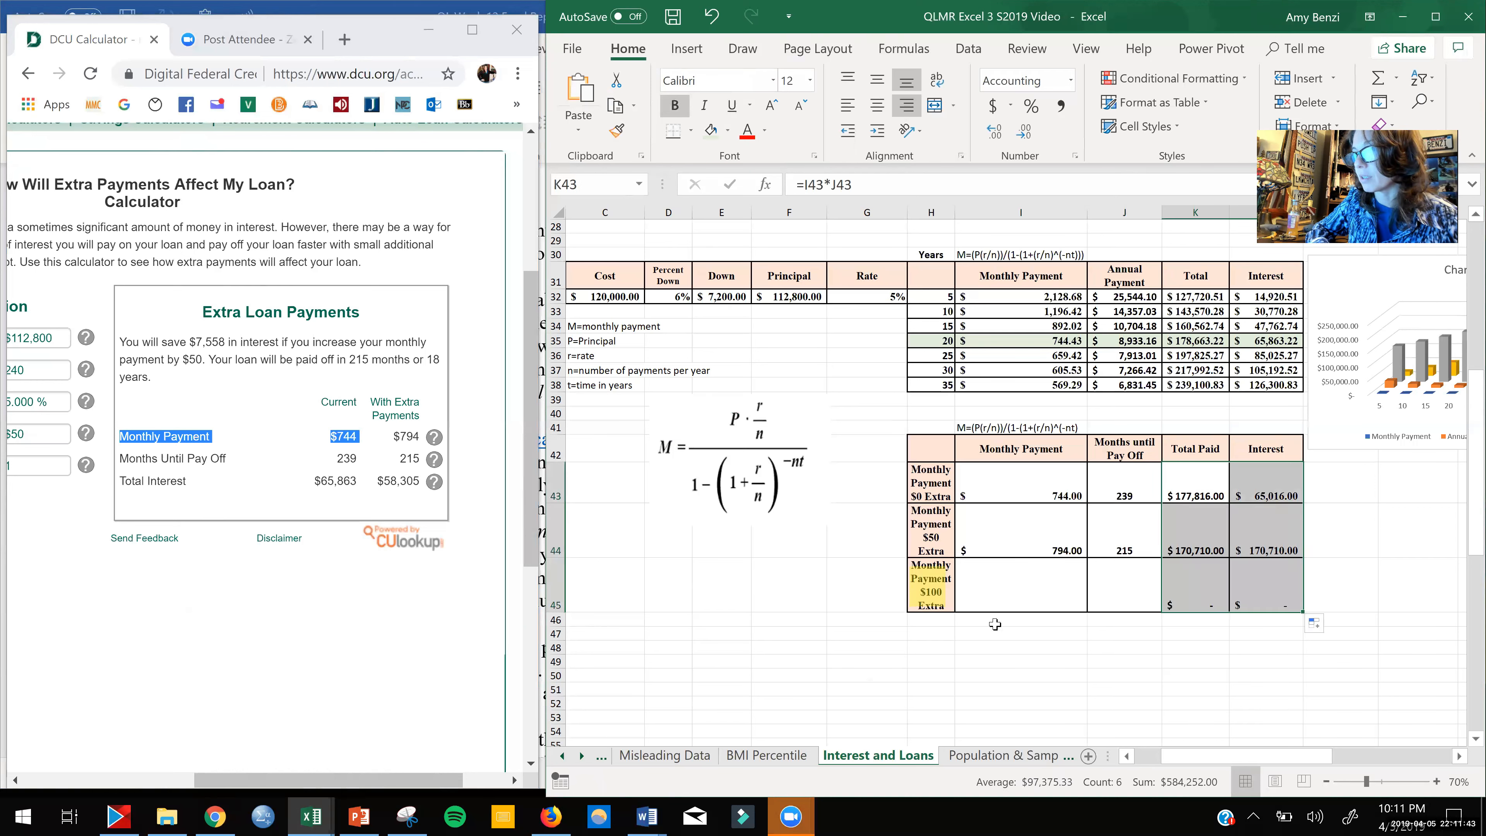
pyautogui.click(1105, 597)
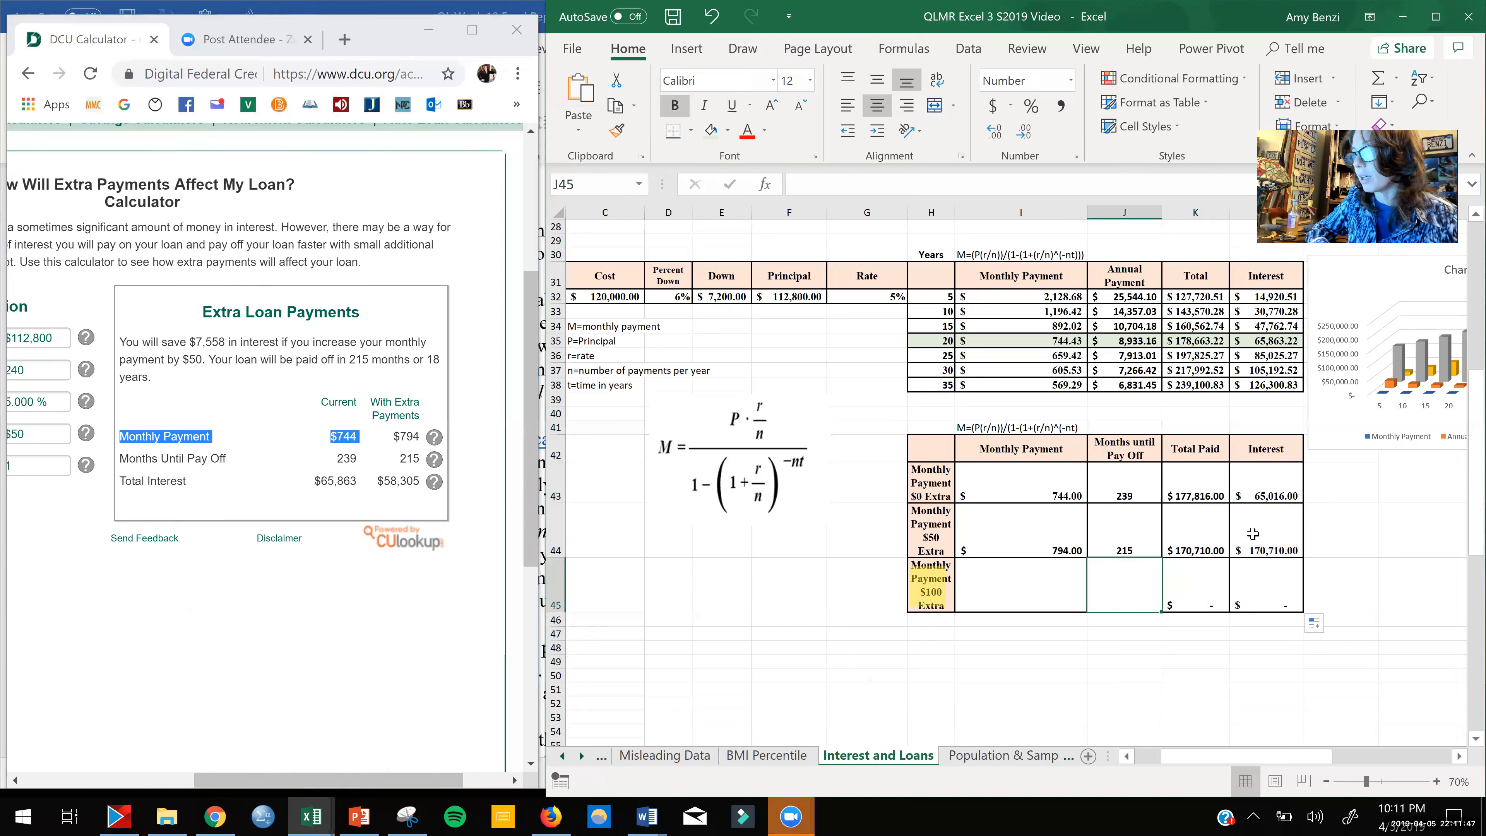
# Step: Make the principal reference absolute in the $0 Extra row's Interest formula, =K43-$F$32, and fill it down to the $50 and $100 Extra rows
pyautogui.doubleClick(1266, 494)
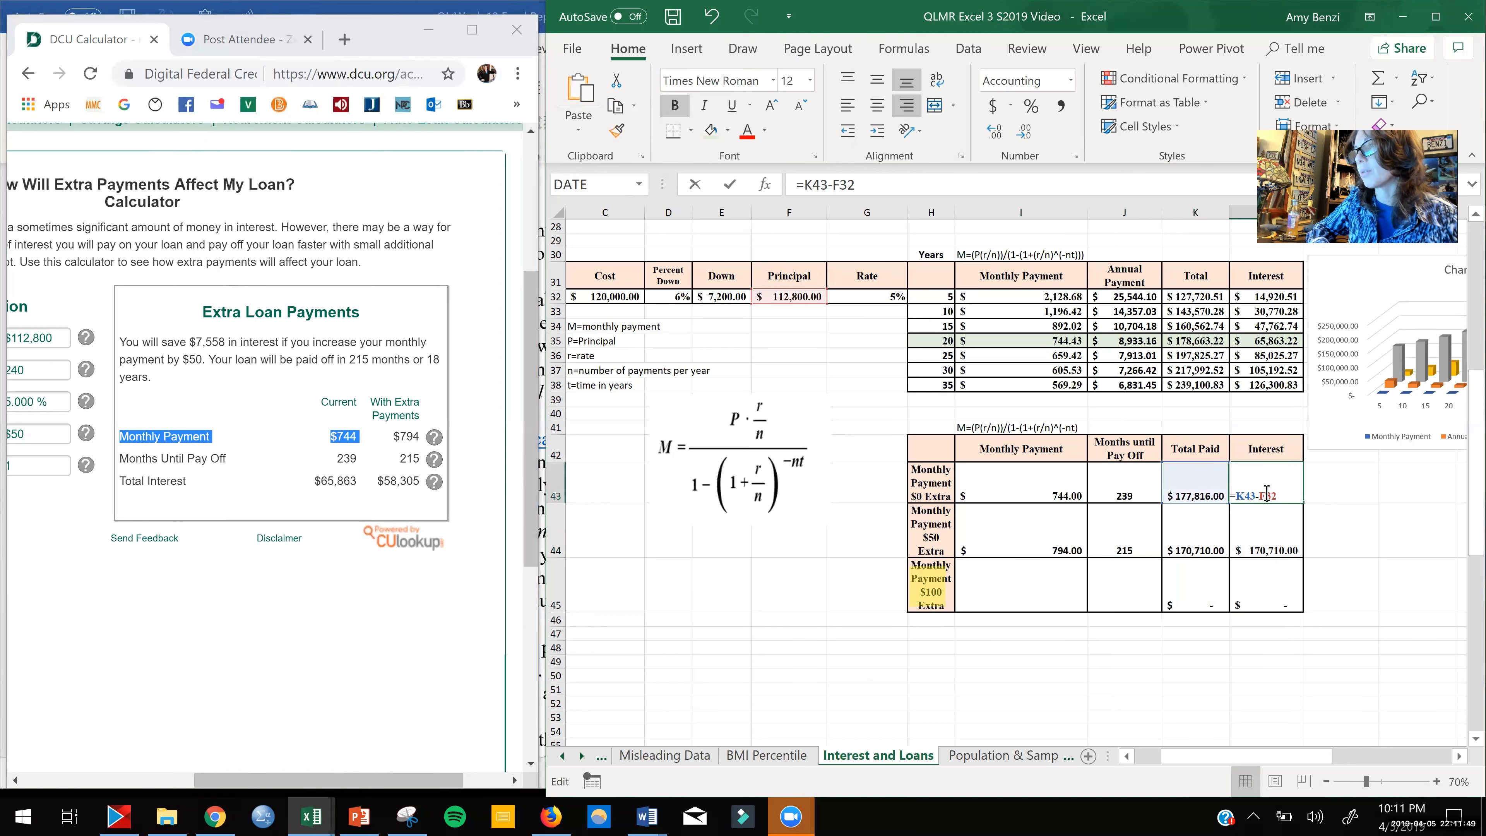
pyautogui.click(1237, 496)
pyautogui.write('$')
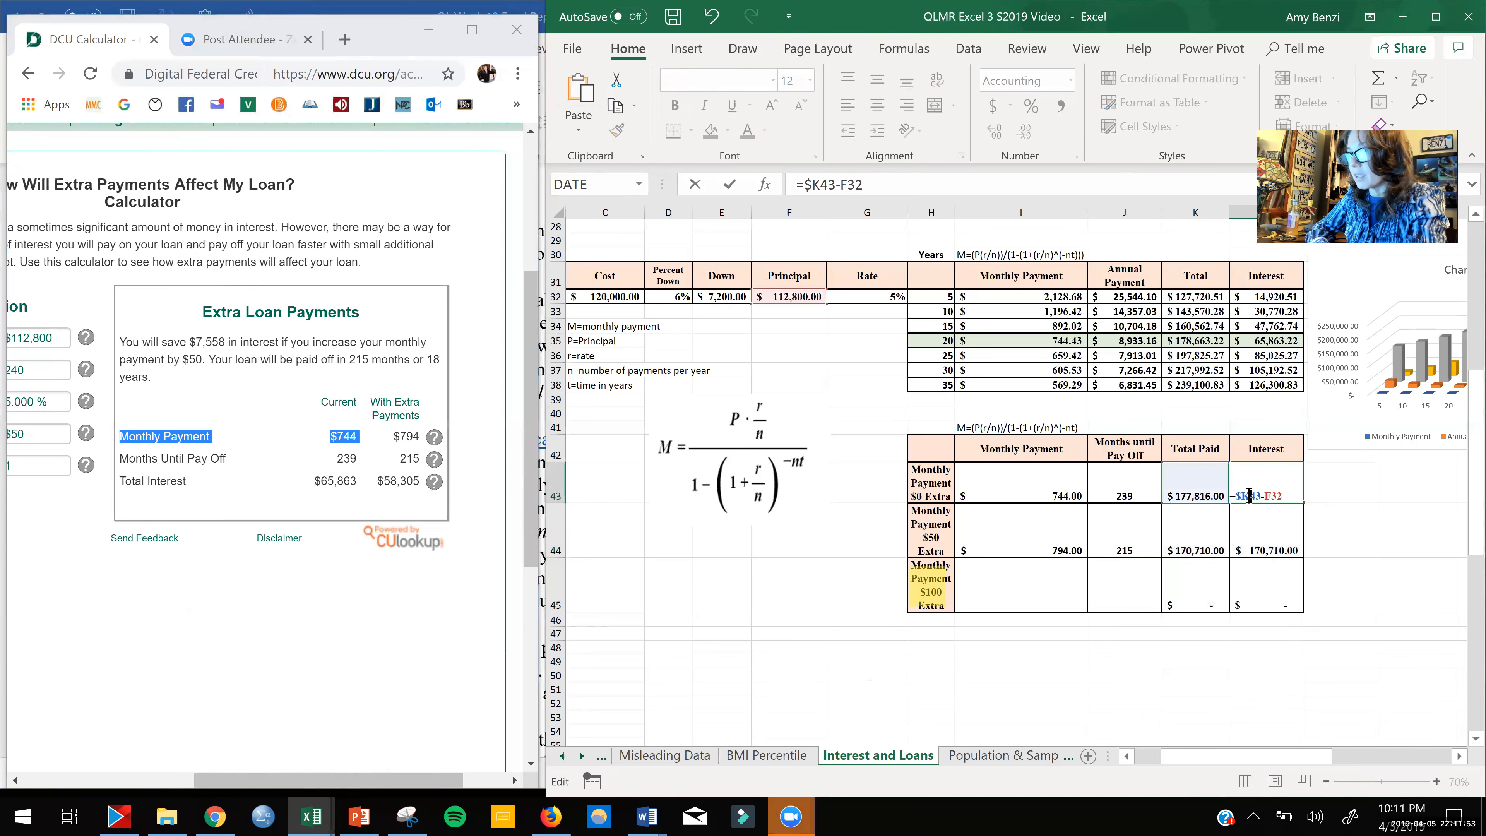
pyautogui.press('BackSpace')
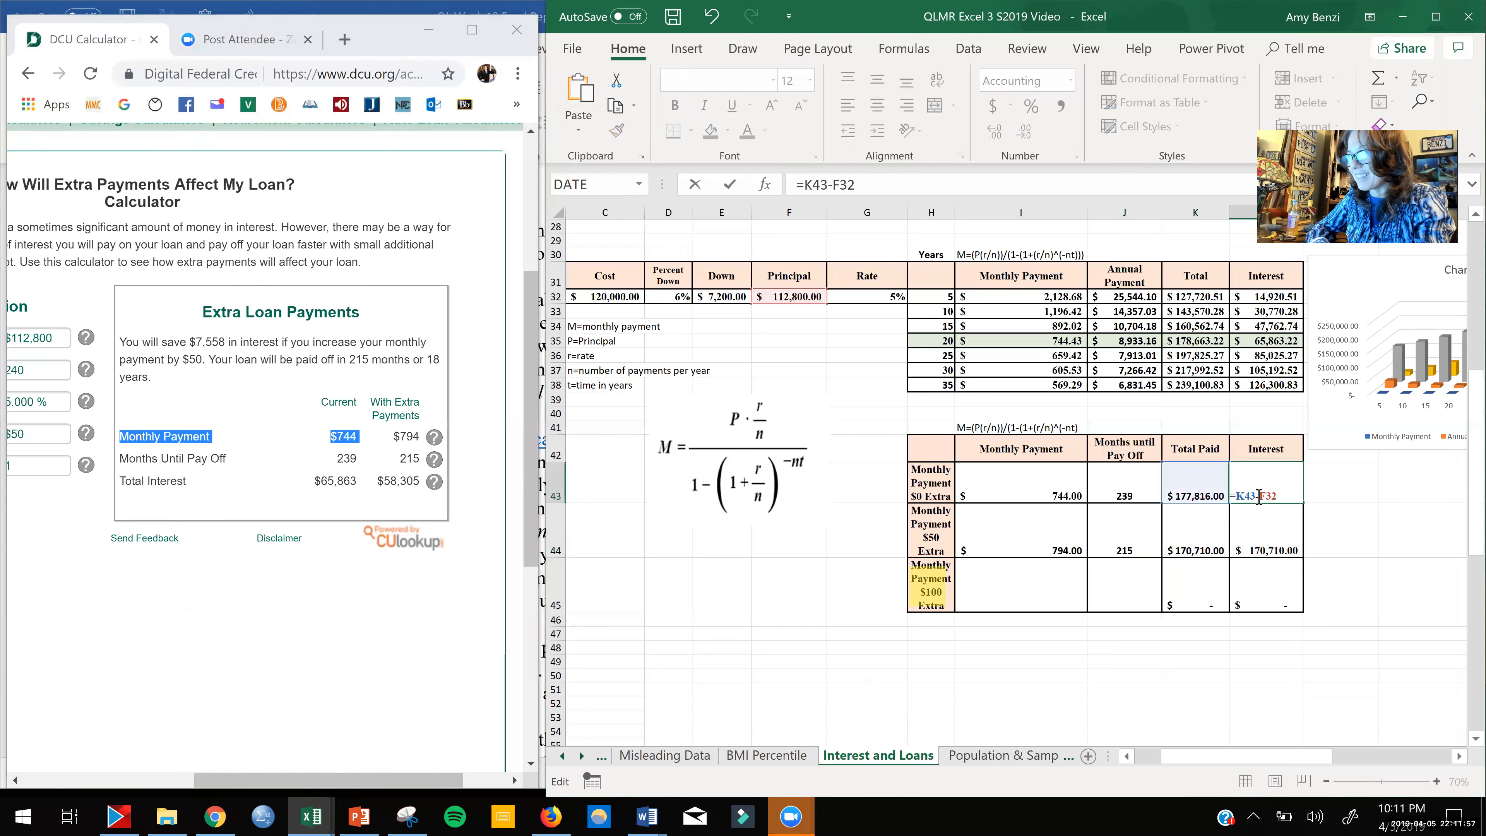
pyautogui.click(1258, 496)
pyautogui.write('$')
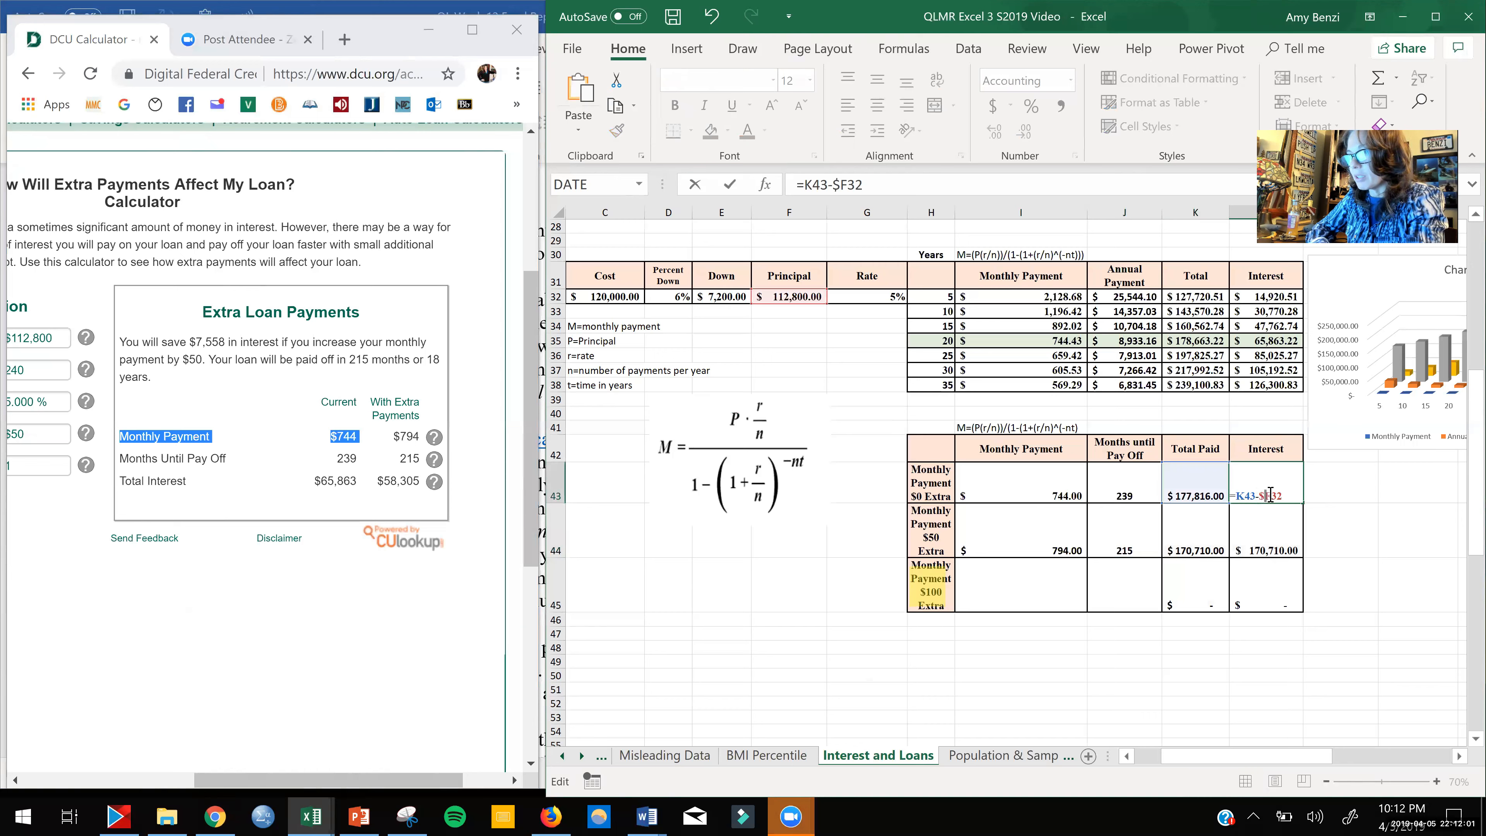
pyautogui.click(1270, 496)
pyautogui.write('$')
pyautogui.press('Return')
pyautogui.doubleClick(1302, 503)
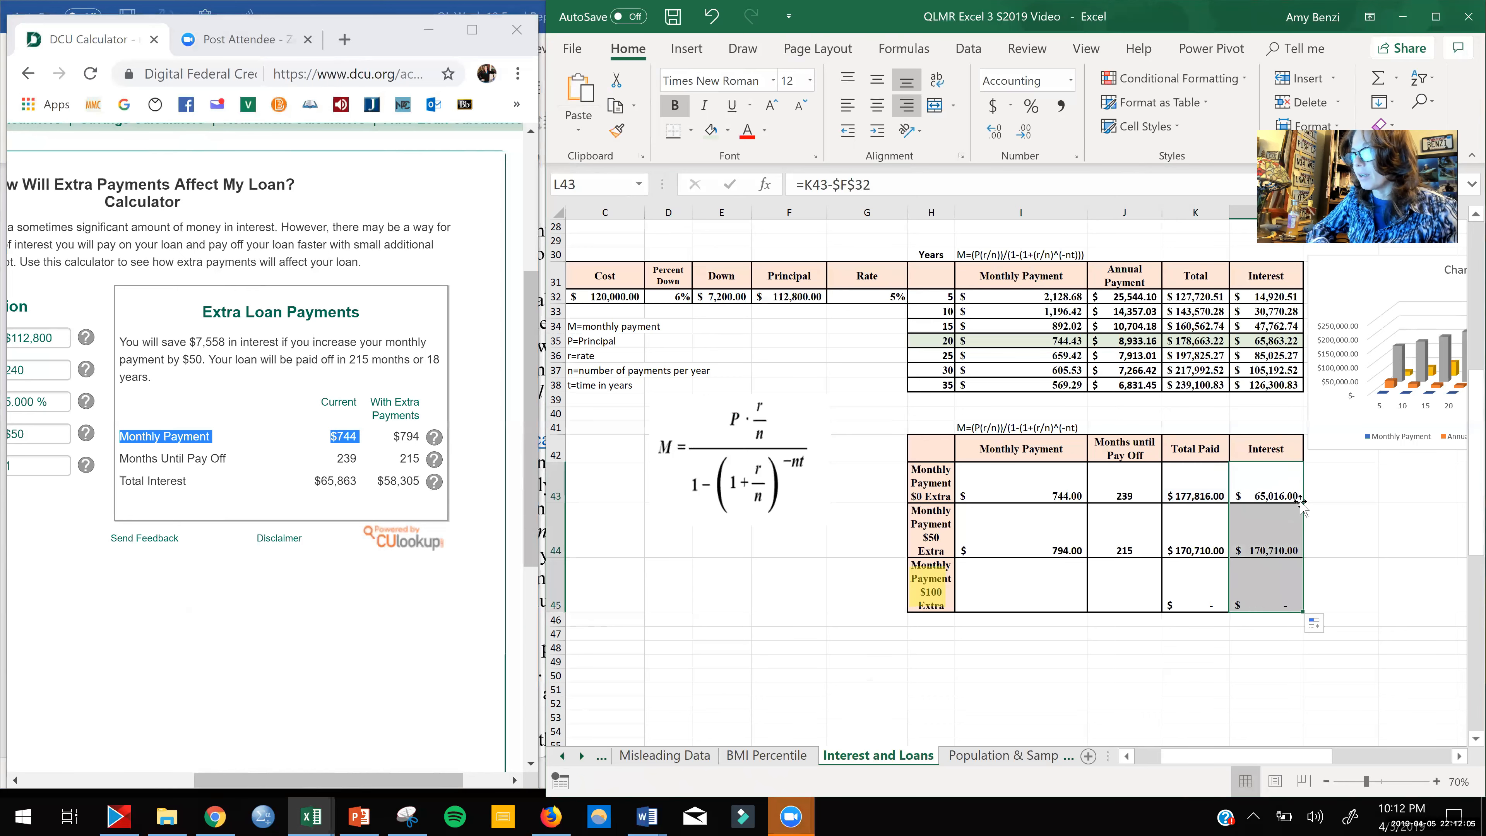
pyautogui.click(1269, 525)
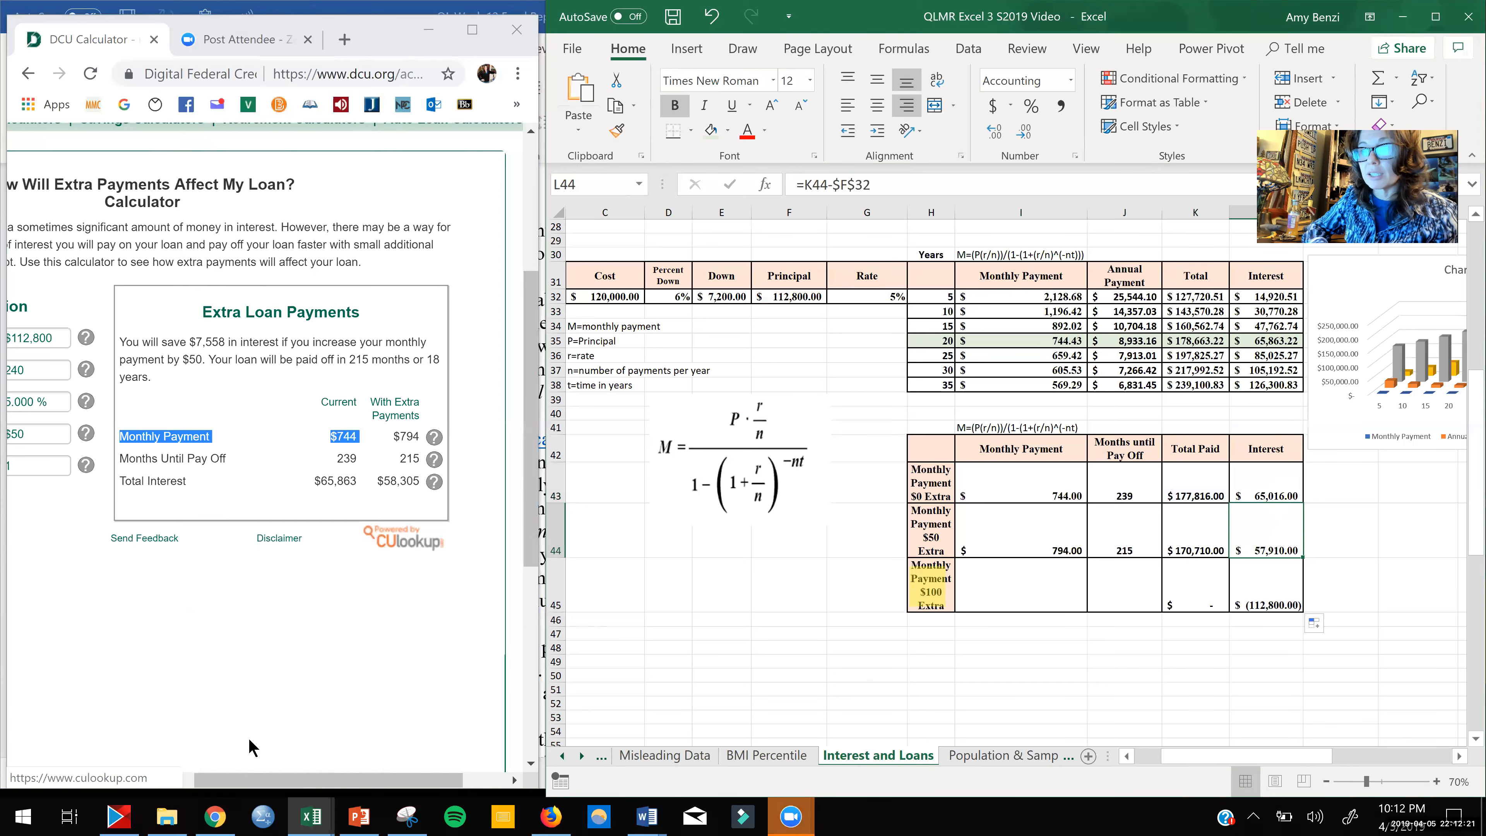
# Step: Set the loan calculator's Extra Monthly Payment to $100 and recalculate
pyautogui.moveTo(259, 782); pyautogui.dragTo(205, 783)
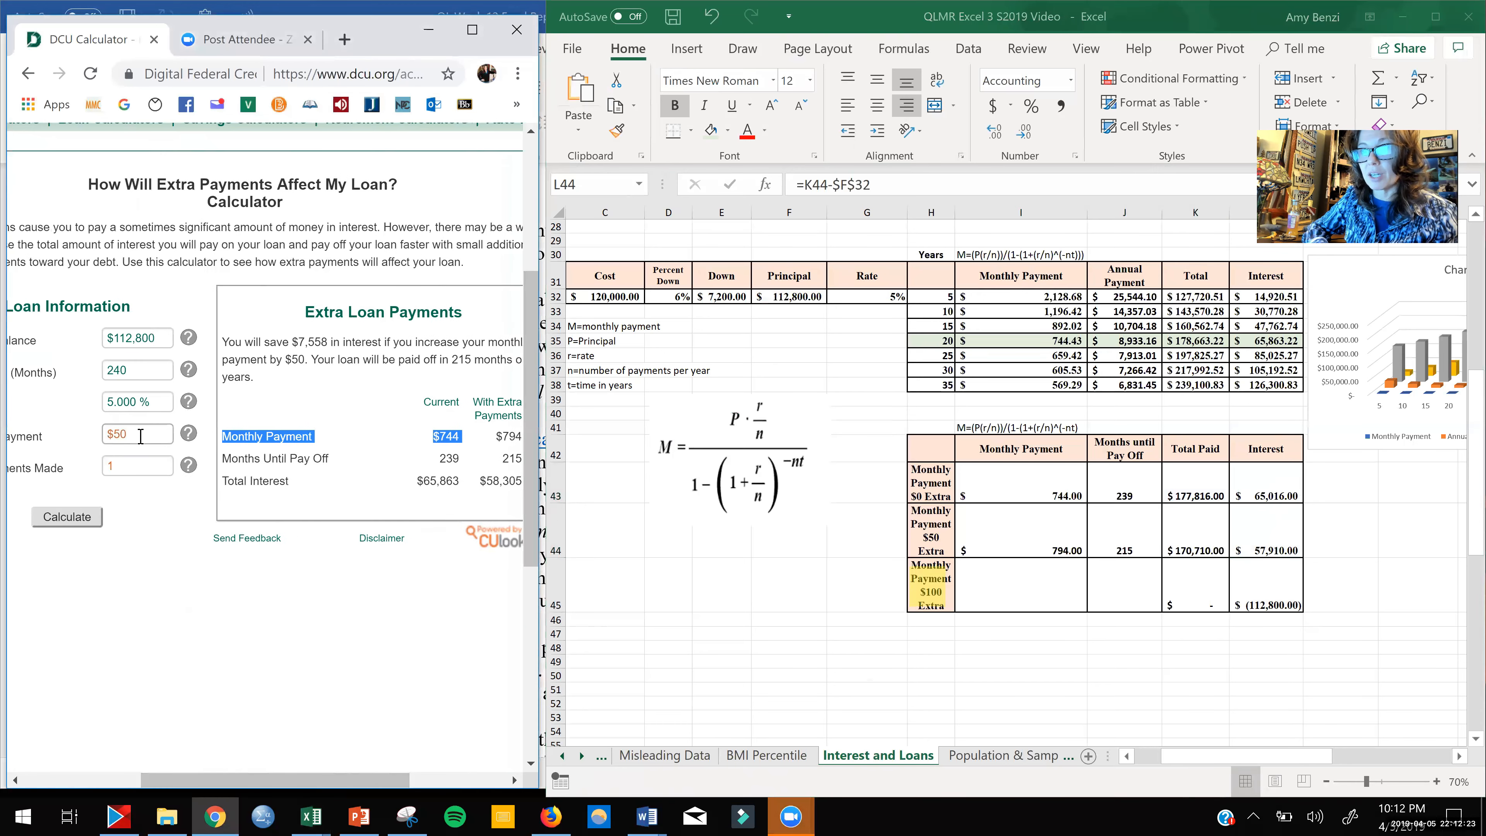
pyautogui.moveTo(135, 434); pyautogui.dragTo(119, 431)
pyautogui.write('1')
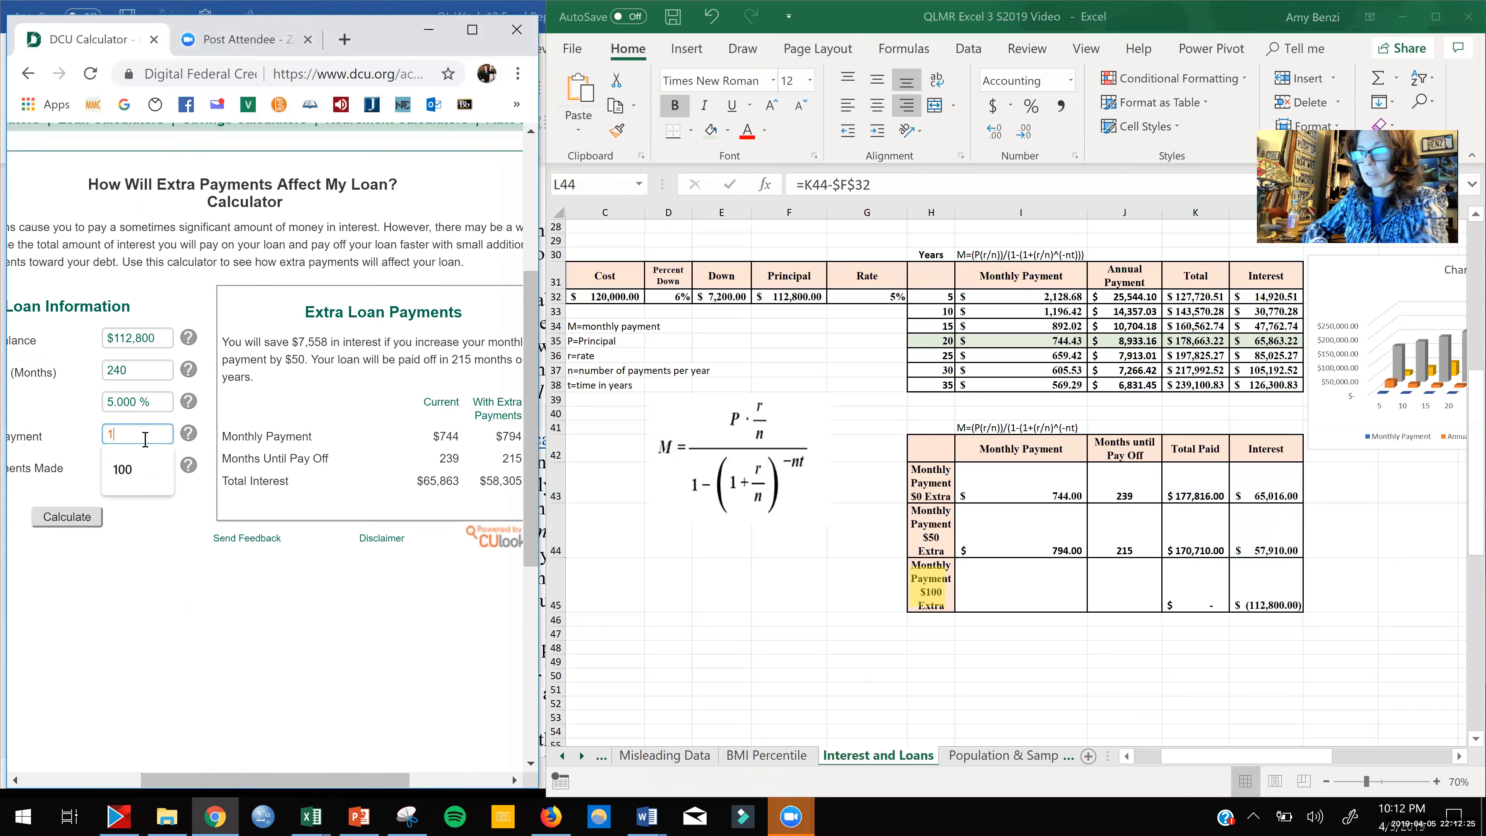
pyautogui.write('00')
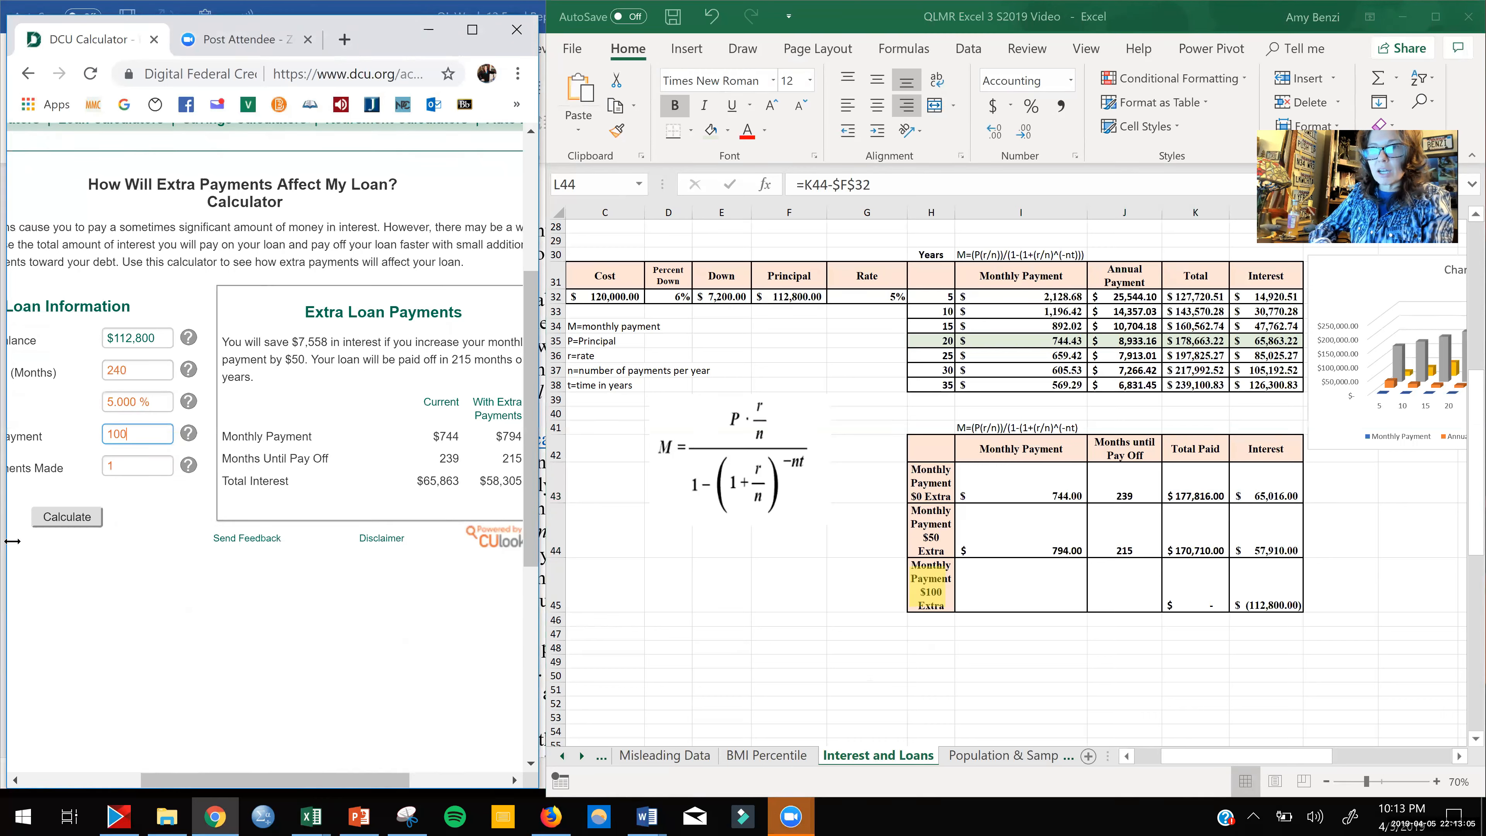
pyautogui.click(83, 521)
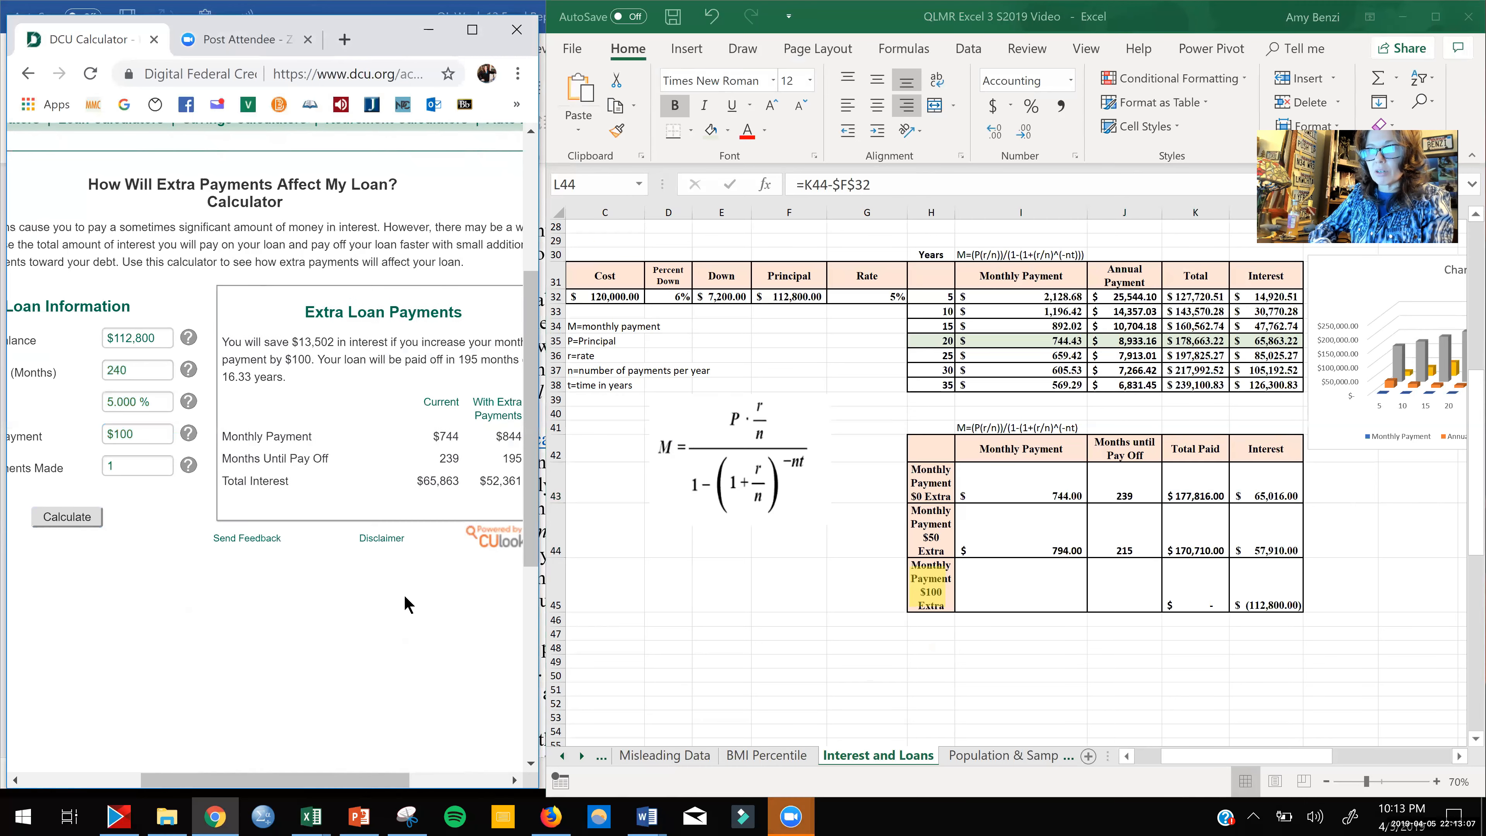
# Step: Copy the calculator's extra-payment results into the $100 Extra row: Monthly Payment 844 and Months until Pay Off 195
pyautogui.moveTo(402, 787); pyautogui.dragTo(434, 790)
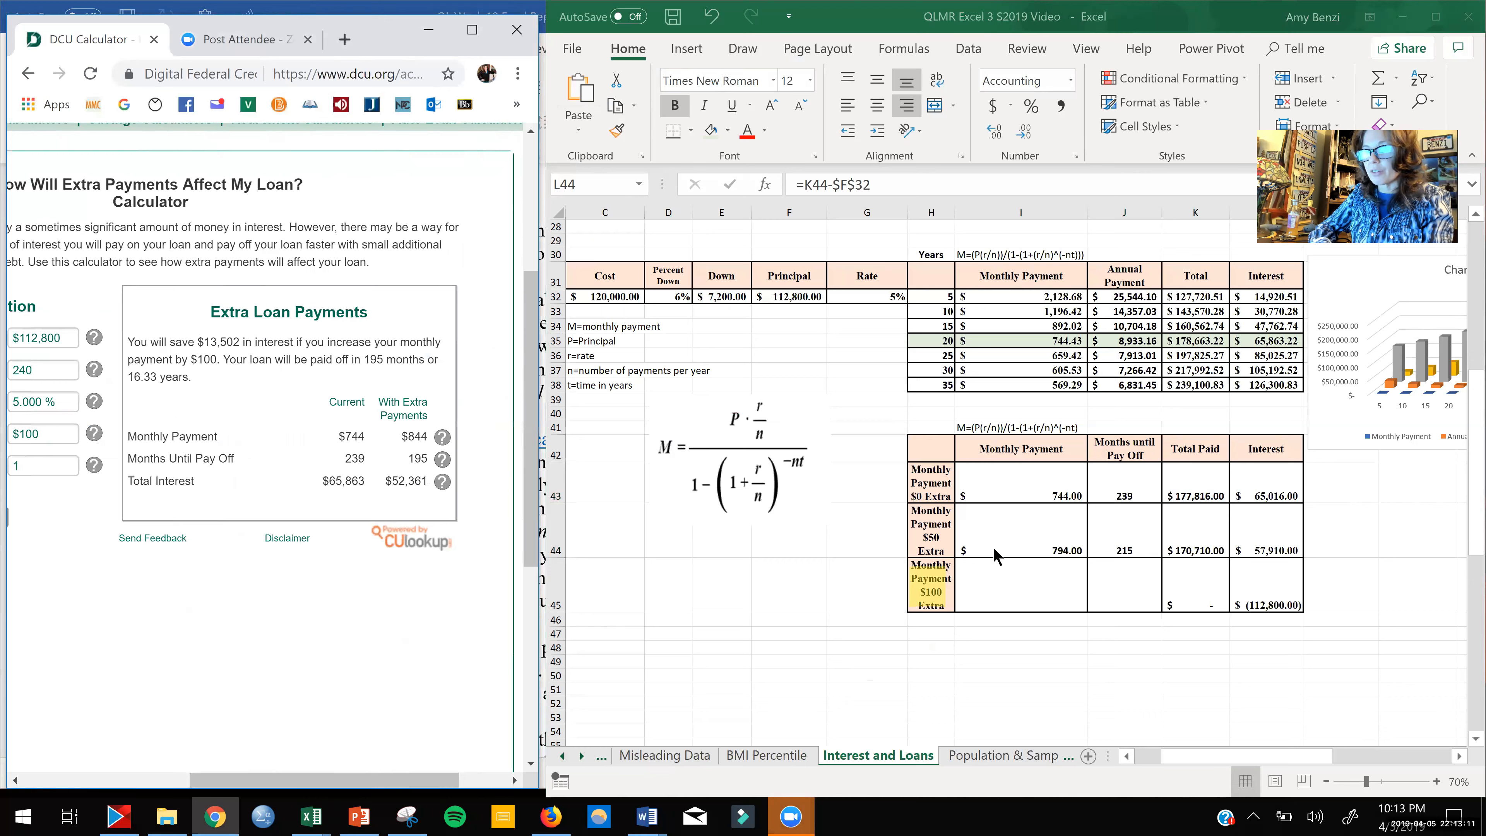
pyautogui.click(1002, 585)
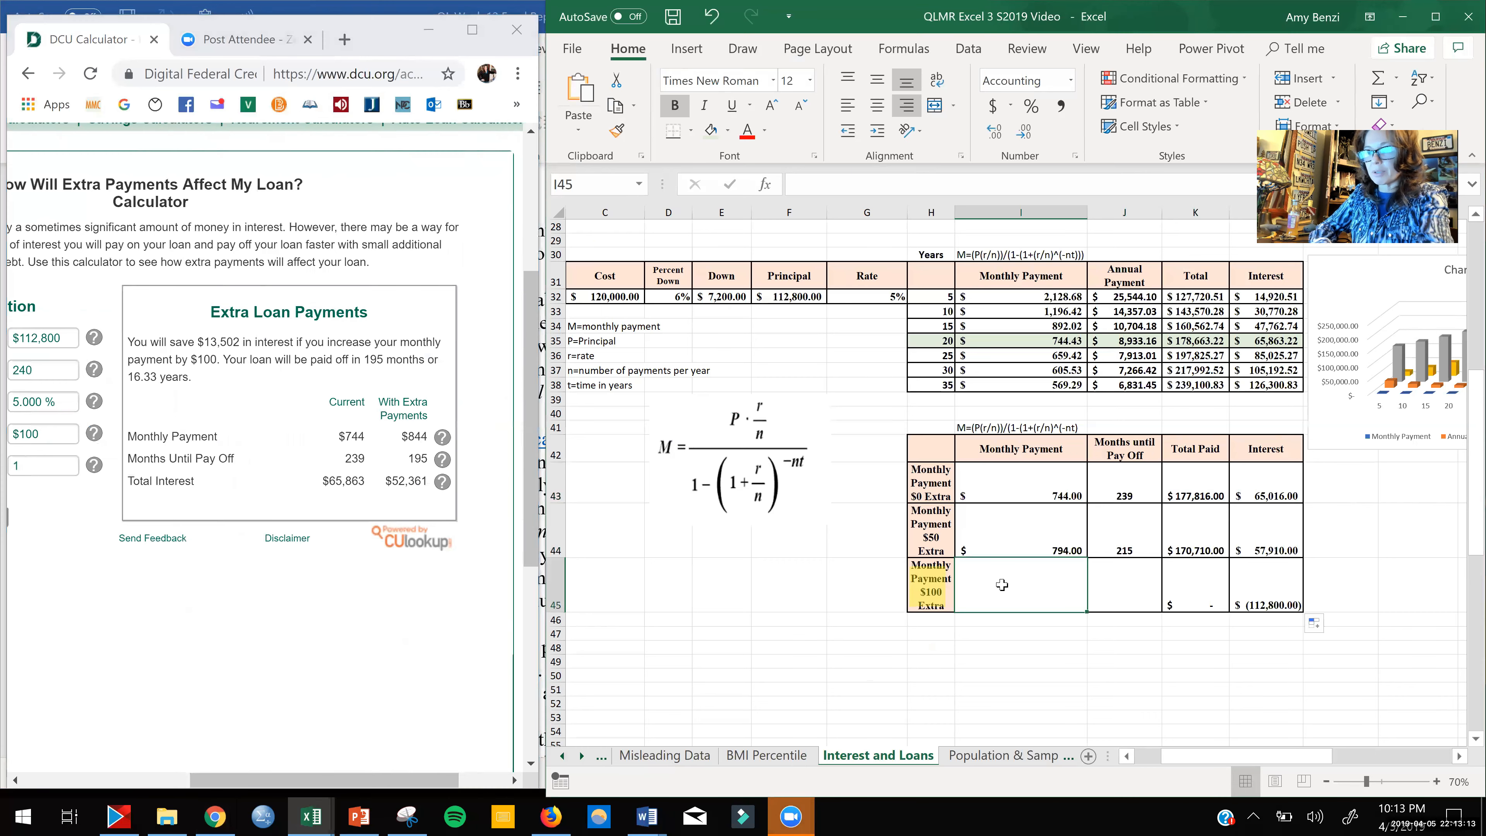
pyautogui.write('844')
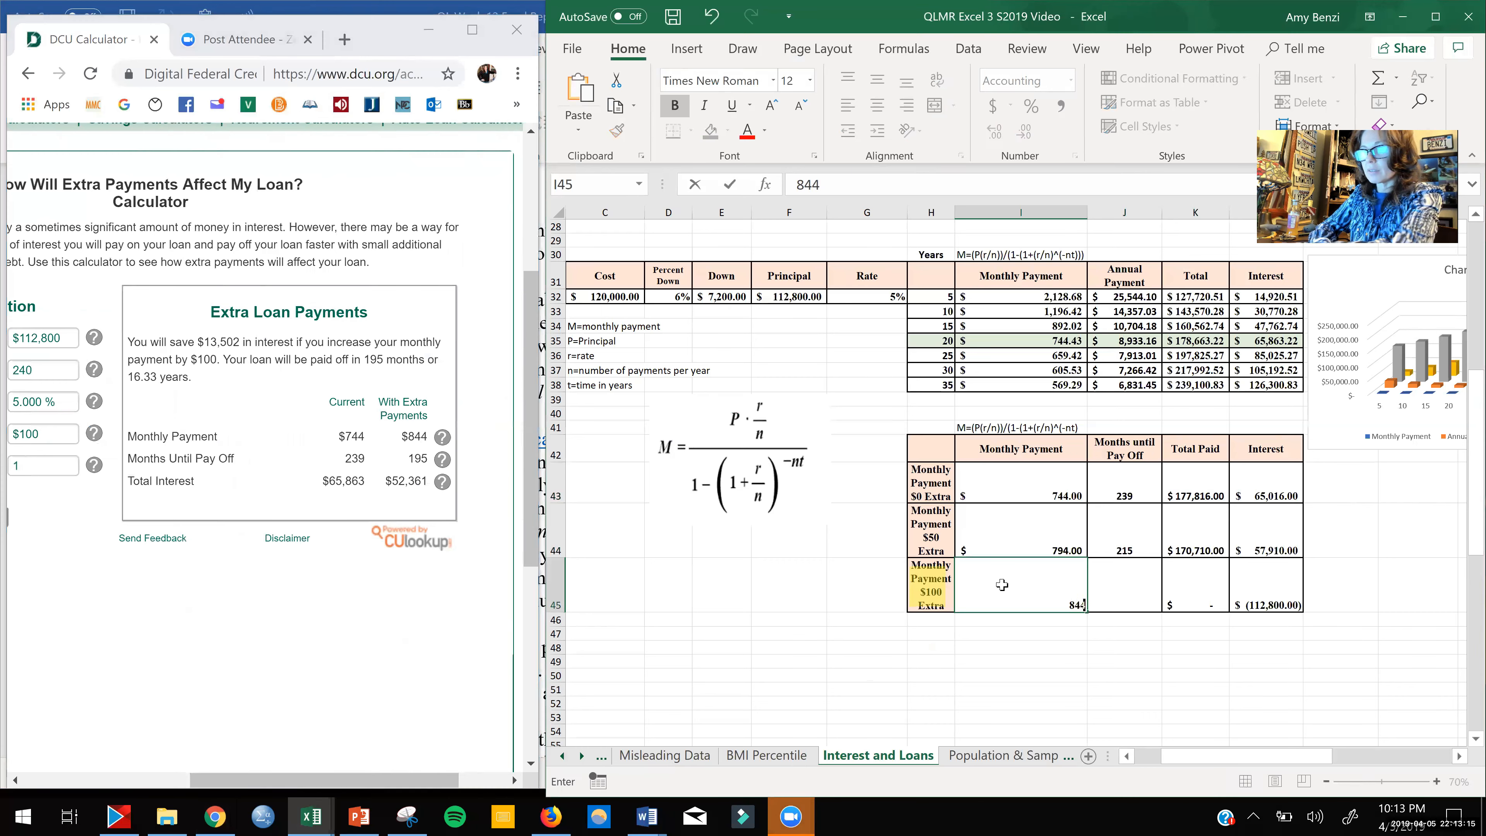
pyautogui.press('Return')
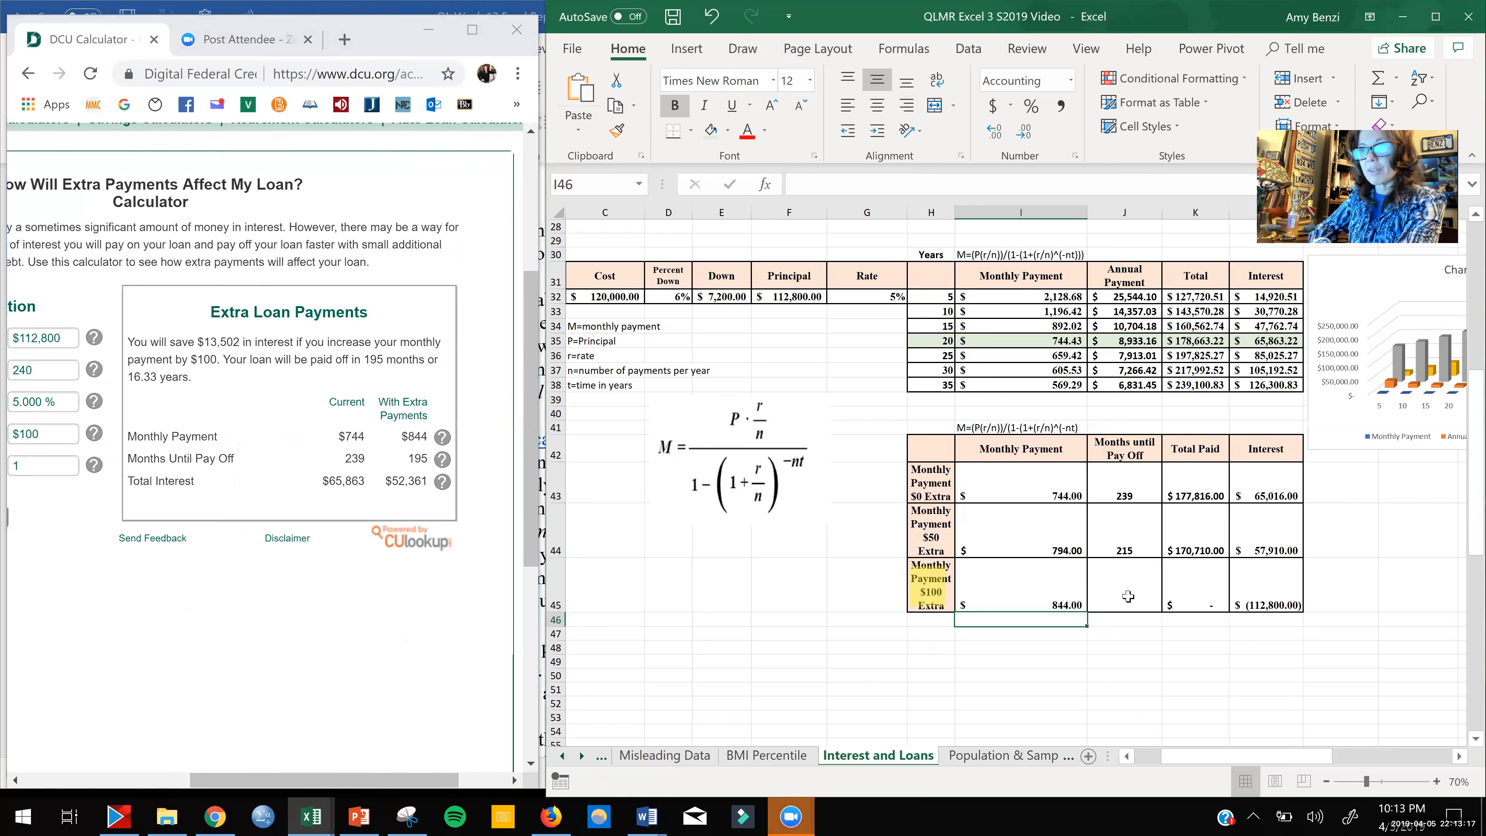
pyautogui.click(1127, 596)
pyautogui.write('1')
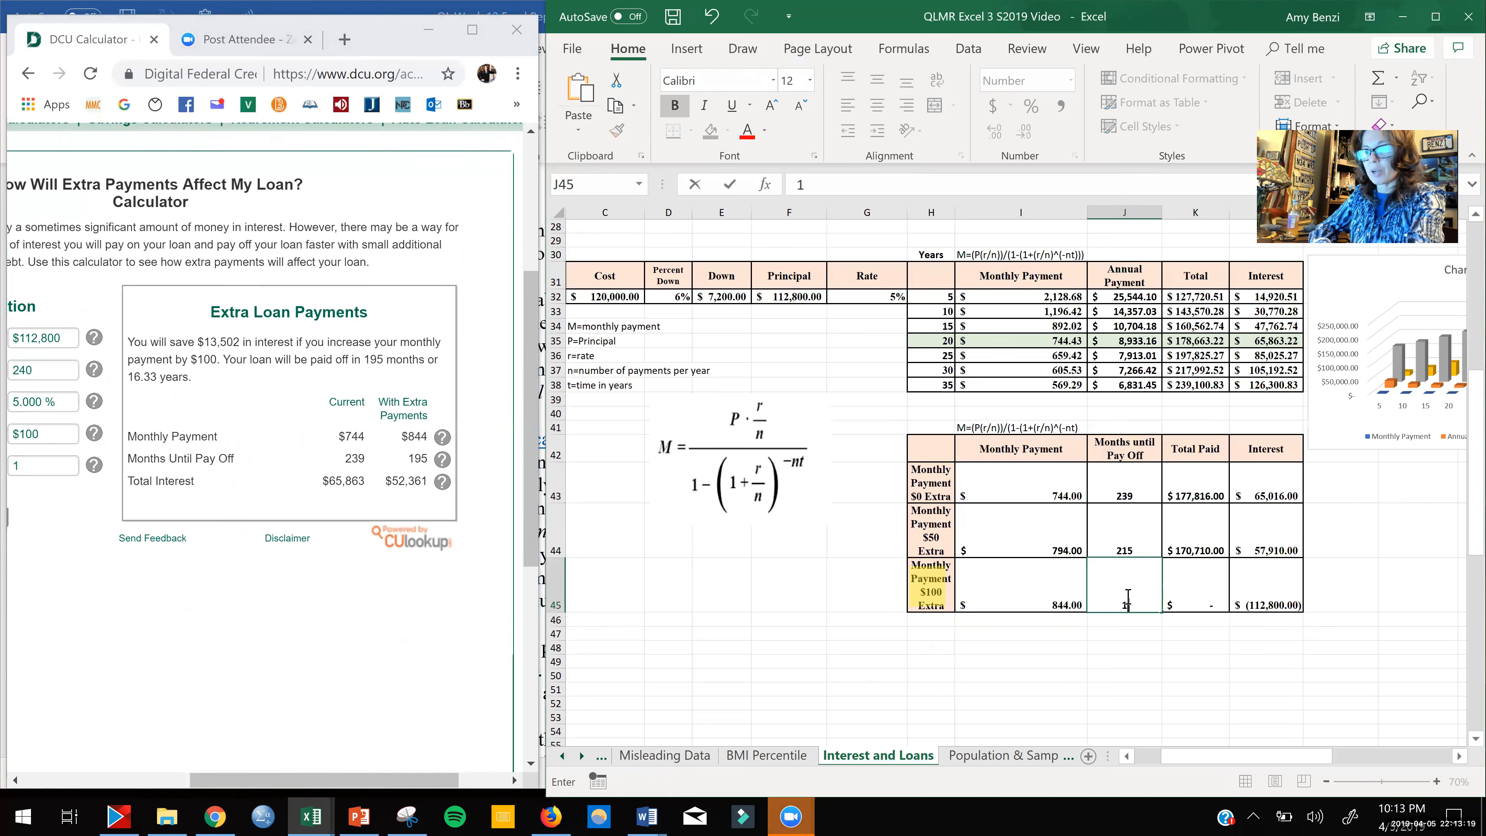
pyautogui.write('95')
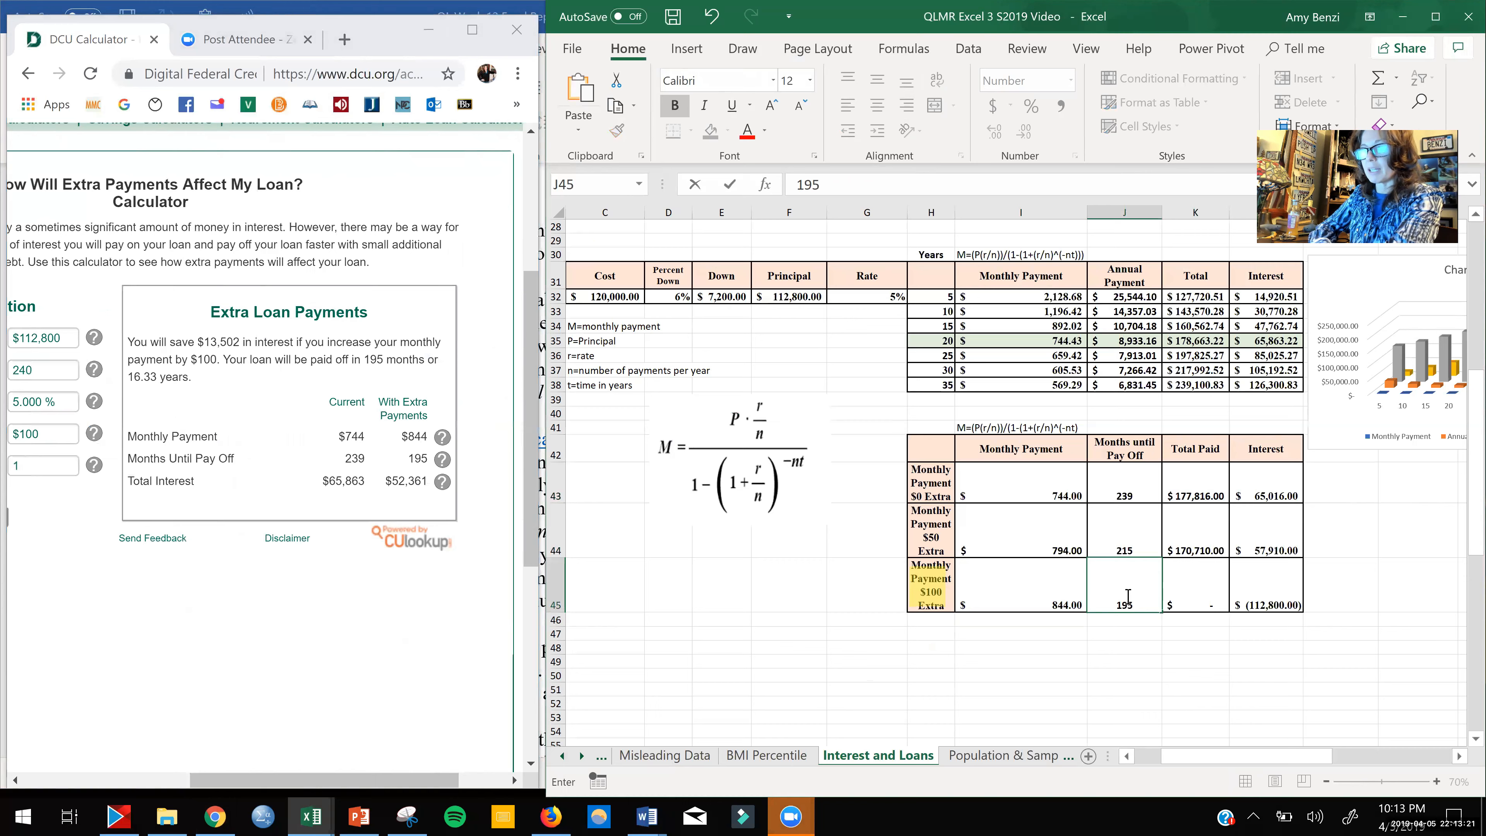
pyautogui.press('Return')
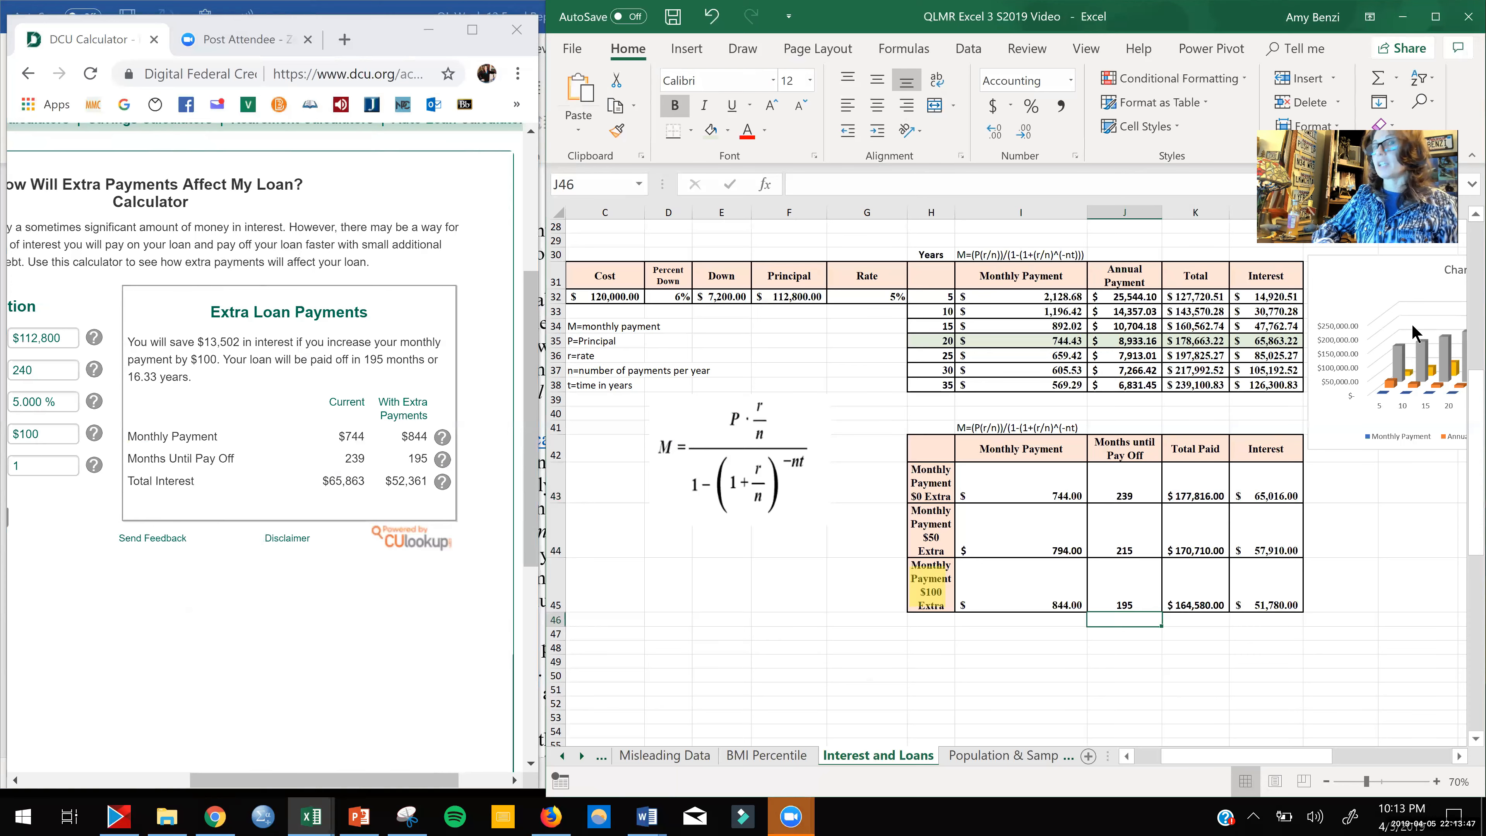
# Step: Maximize the Excel window
pyautogui.click(1435, 17)
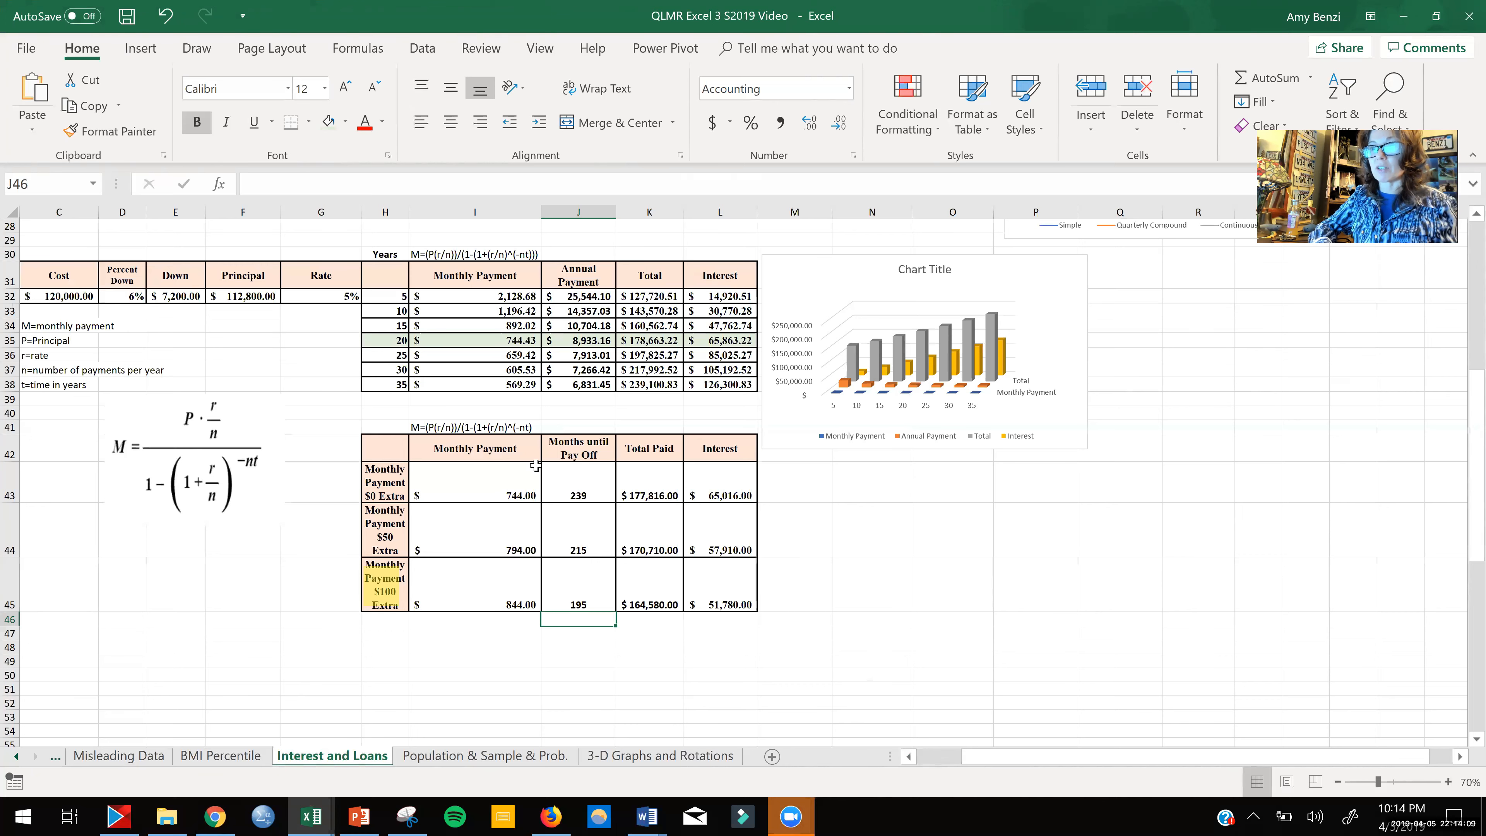
pyautogui.moveTo(467, 449); pyautogui.dragTo(695, 588)
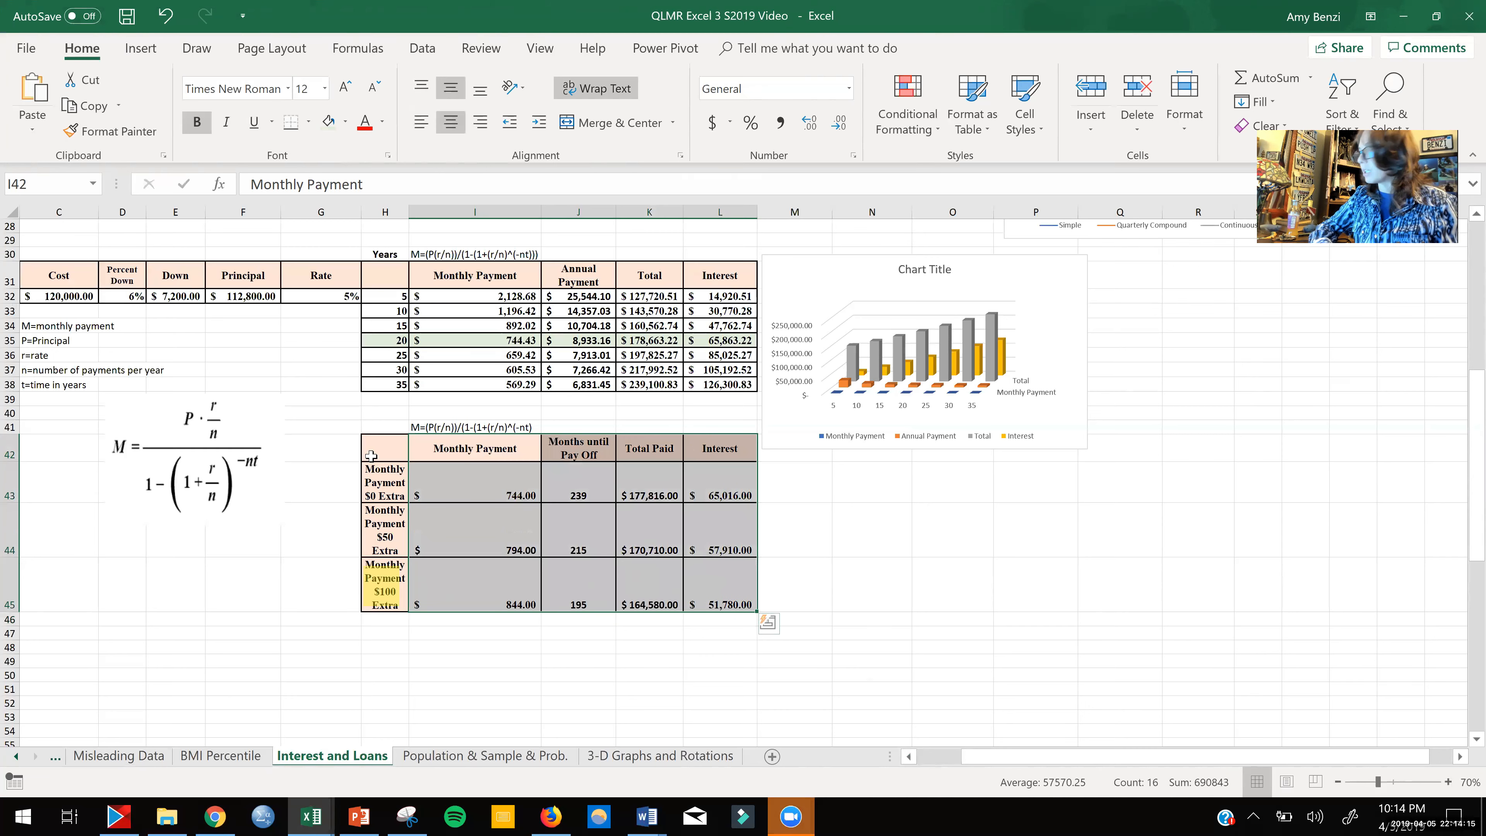
pyautogui.moveTo(378, 453); pyautogui.dragTo(702, 591)
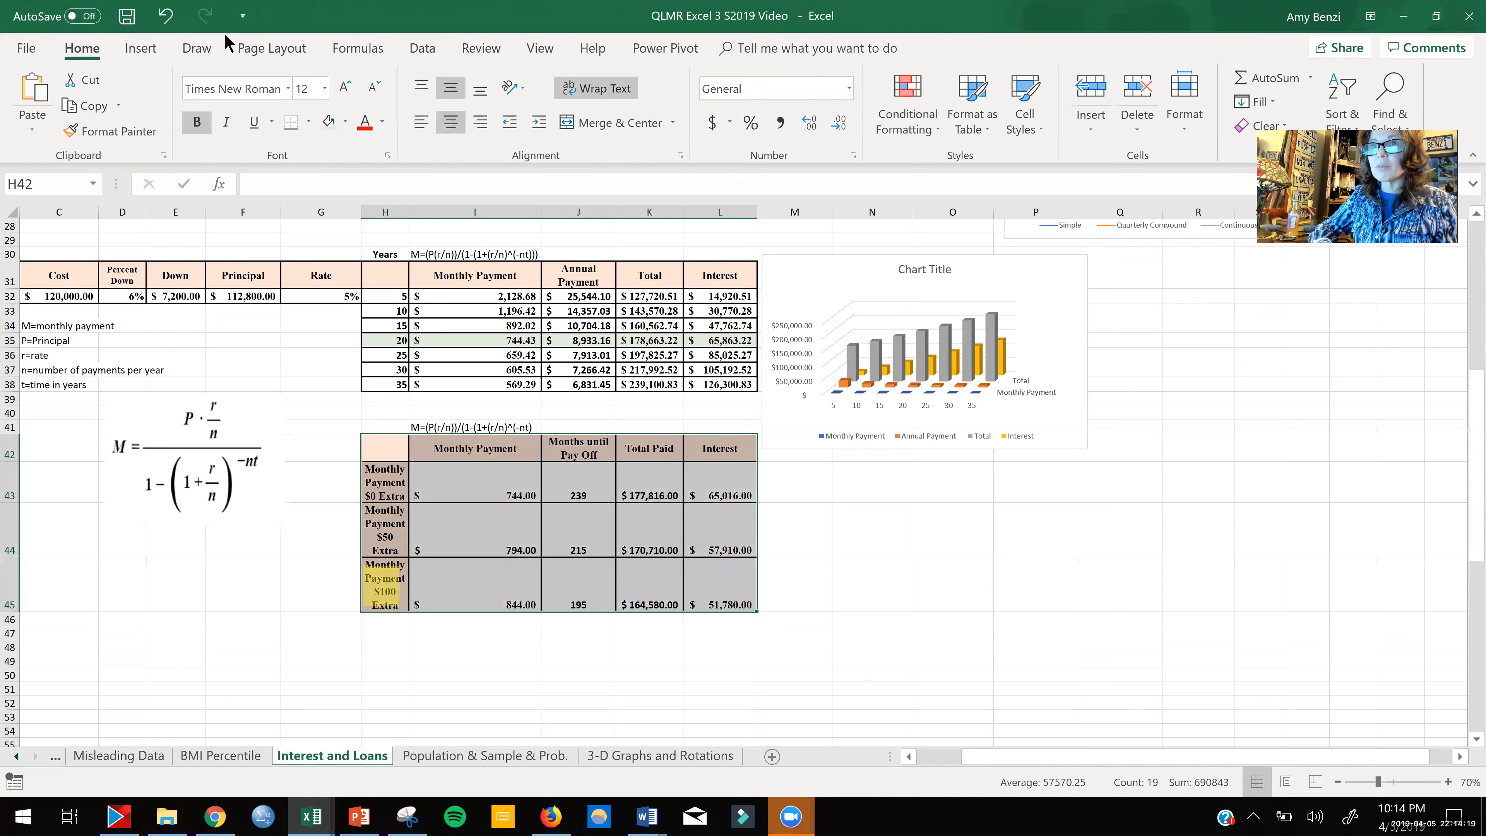
pyautogui.click(141, 49)
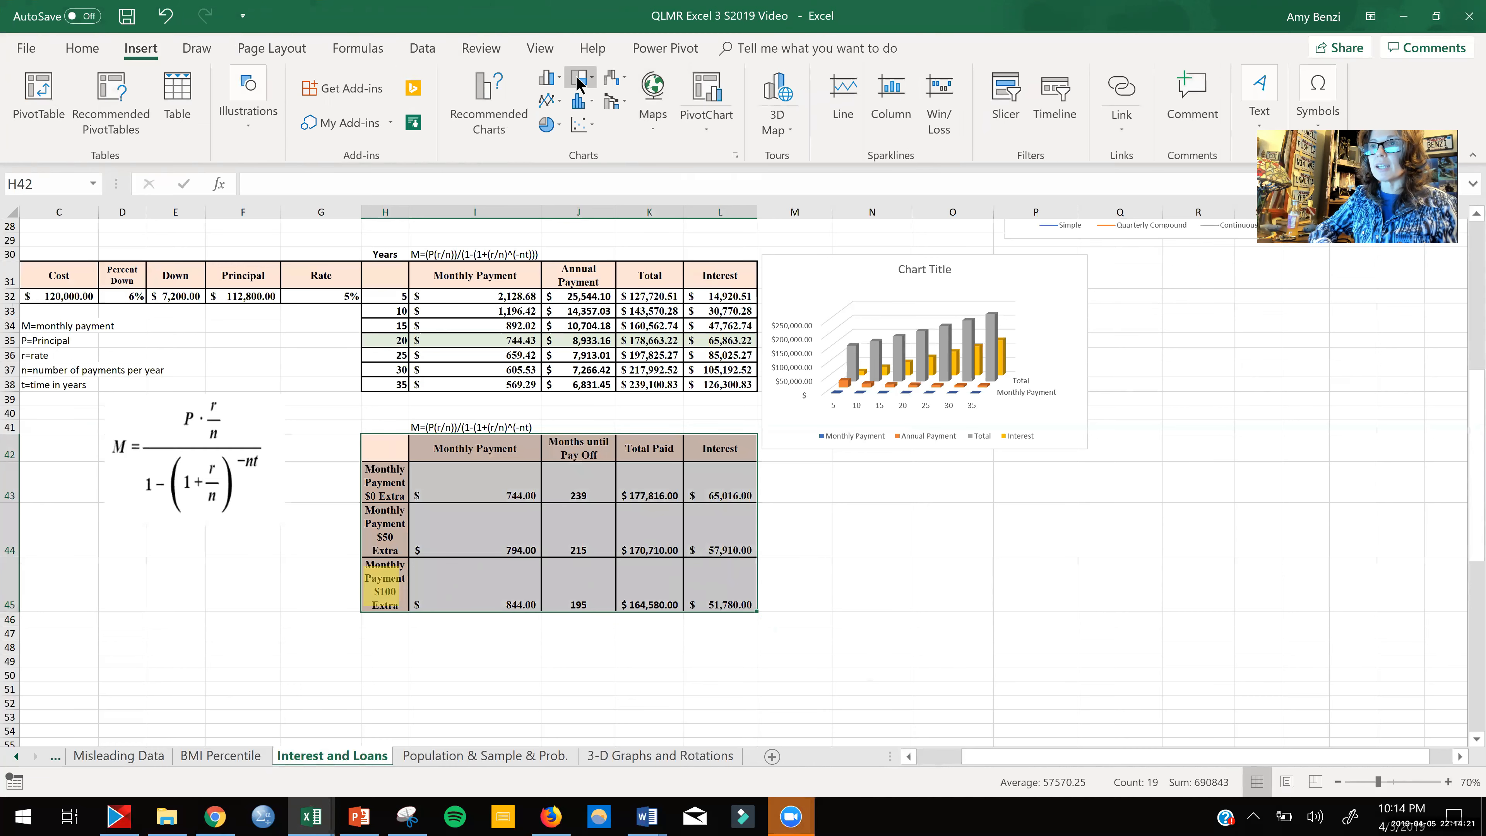
pyautogui.click(547, 78)
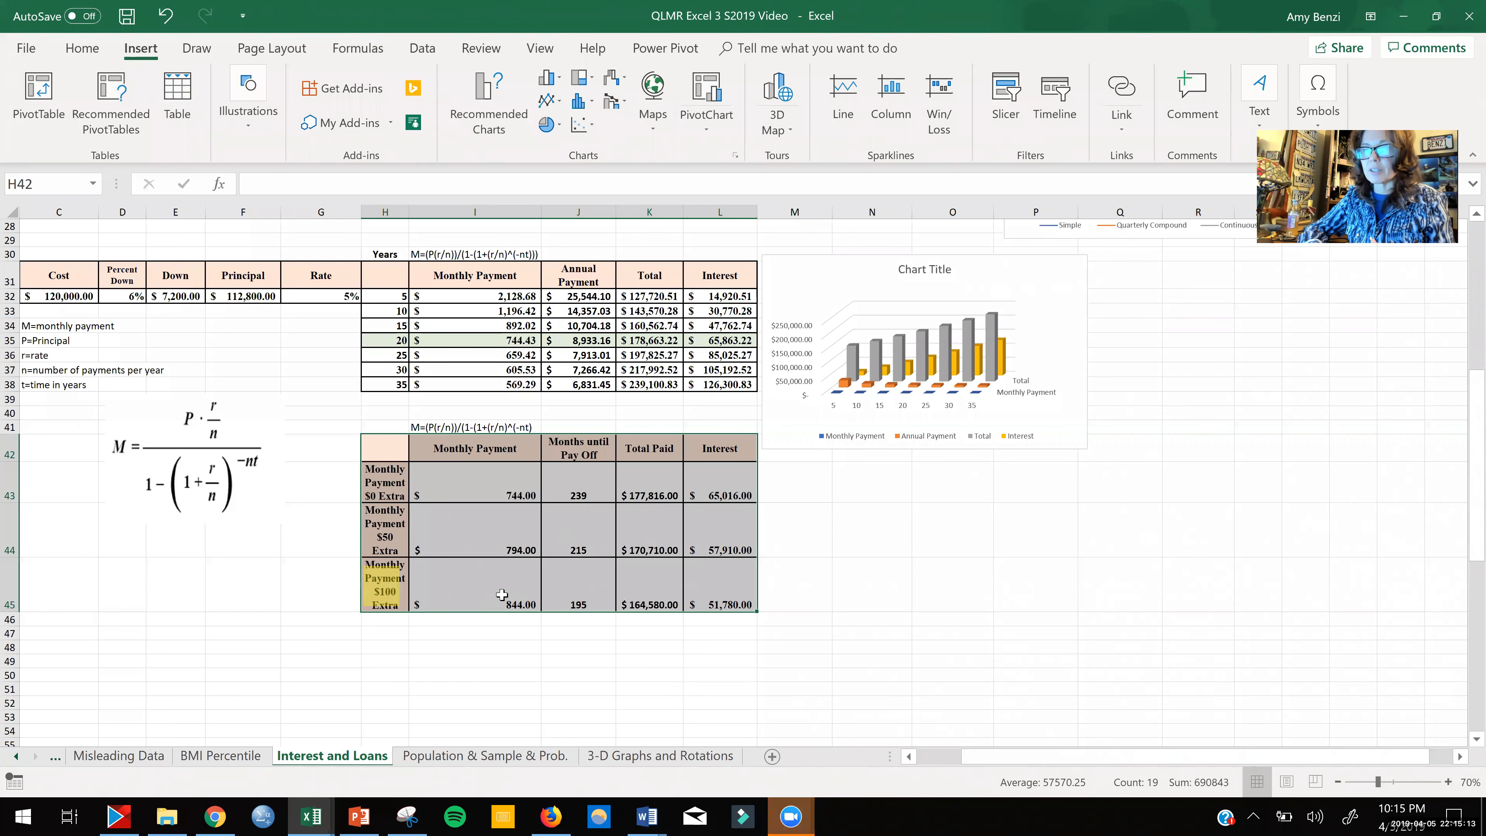
pyautogui.click(498, 607)
pyautogui.moveTo(574, 456); pyautogui.dragTo(572, 607)
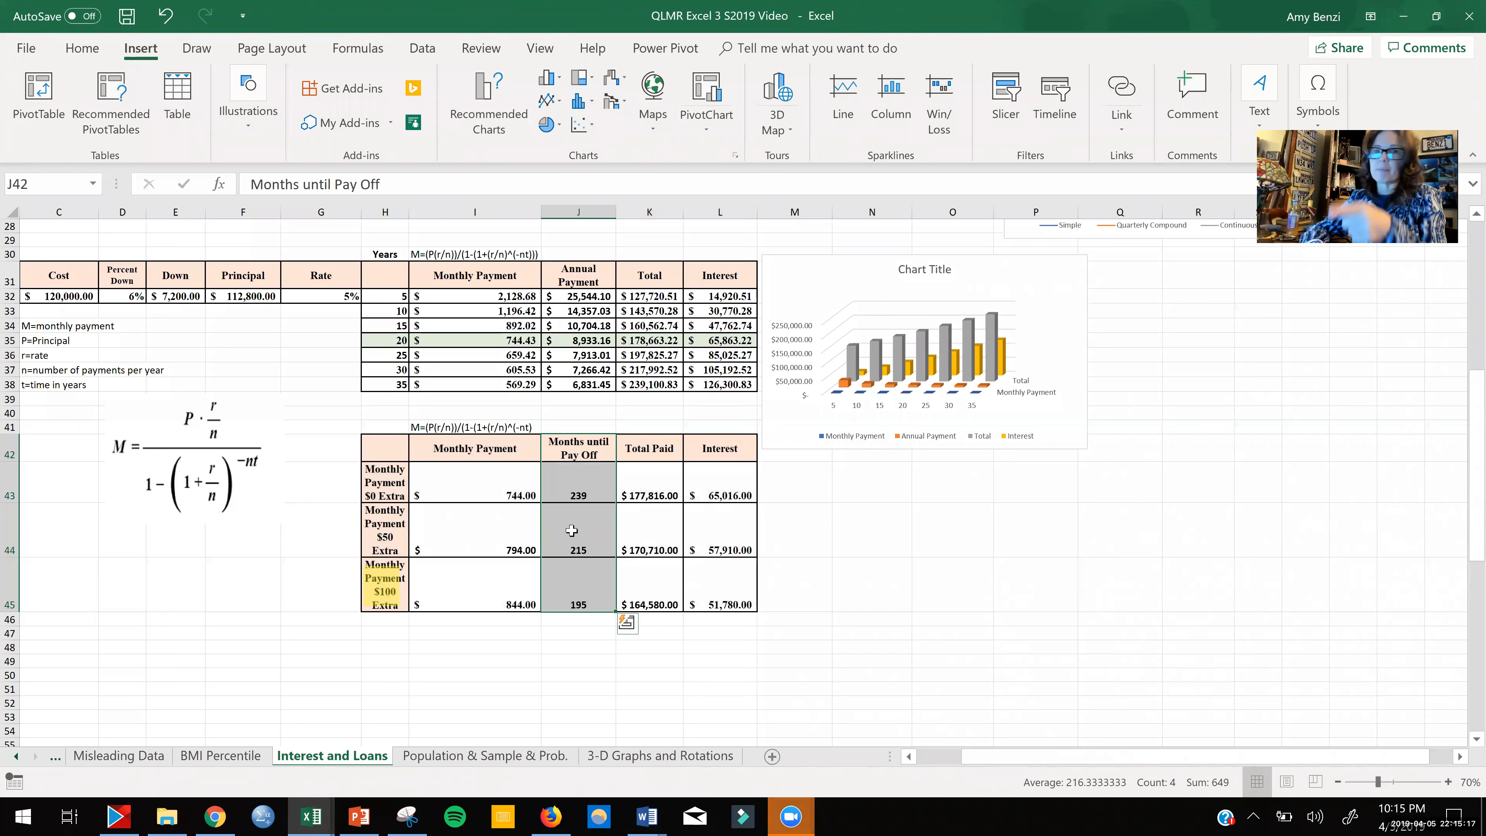
# Step: Insert a 3-D Column chart from H42:I45 and K42:L45, leaving out Months until Pay Off, and place it below the existing chart
pyautogui.moveTo(404, 459); pyautogui.dragTo(454, 601)
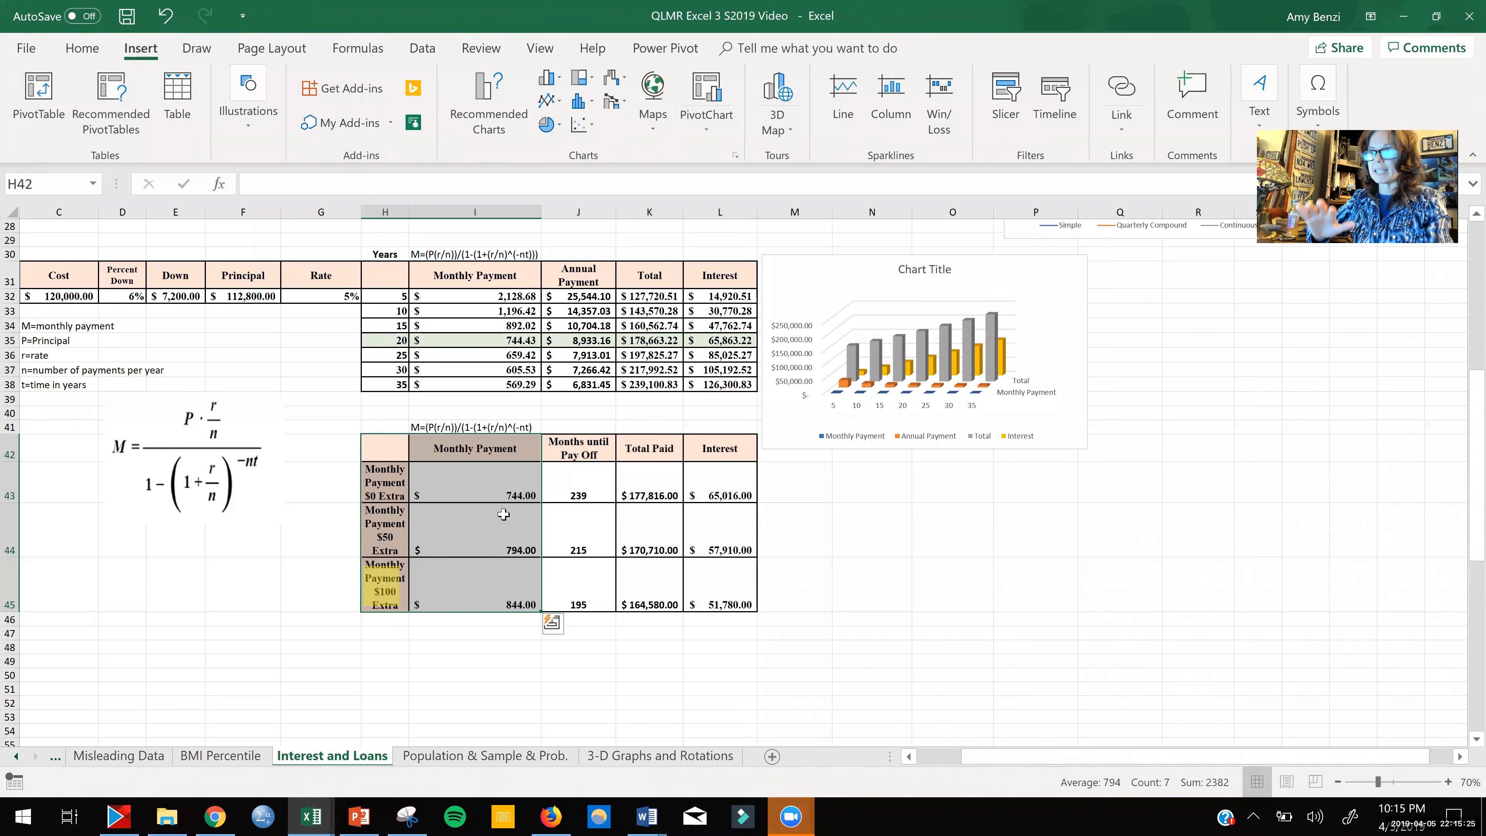
pyautogui.keyDown('ctrl'); pyautogui.moveTo(666, 453); pyautogui.dragTo(707, 584); pyautogui.keyUp('ctrl')
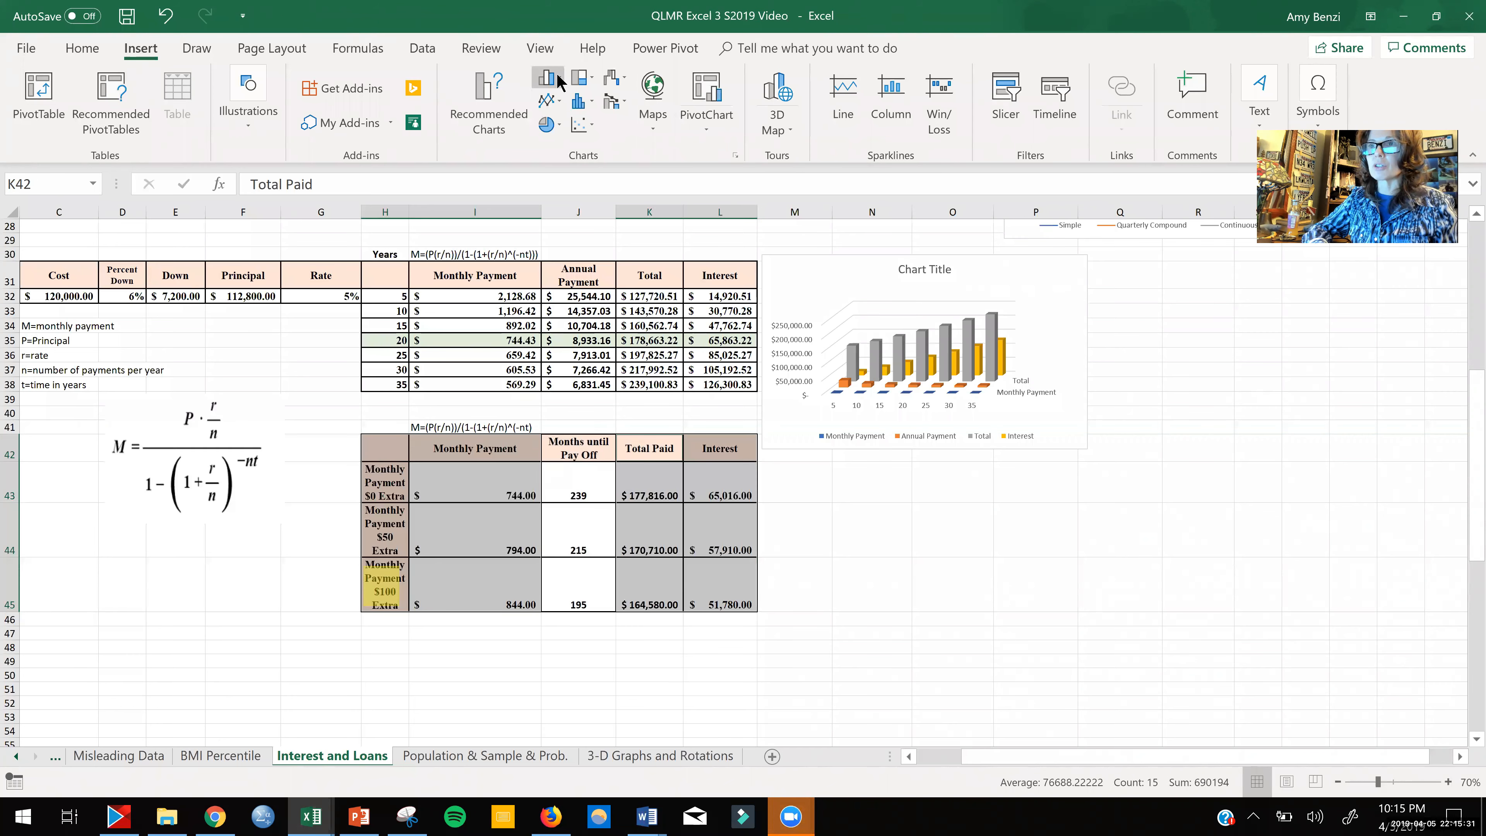
pyautogui.click(548, 78)
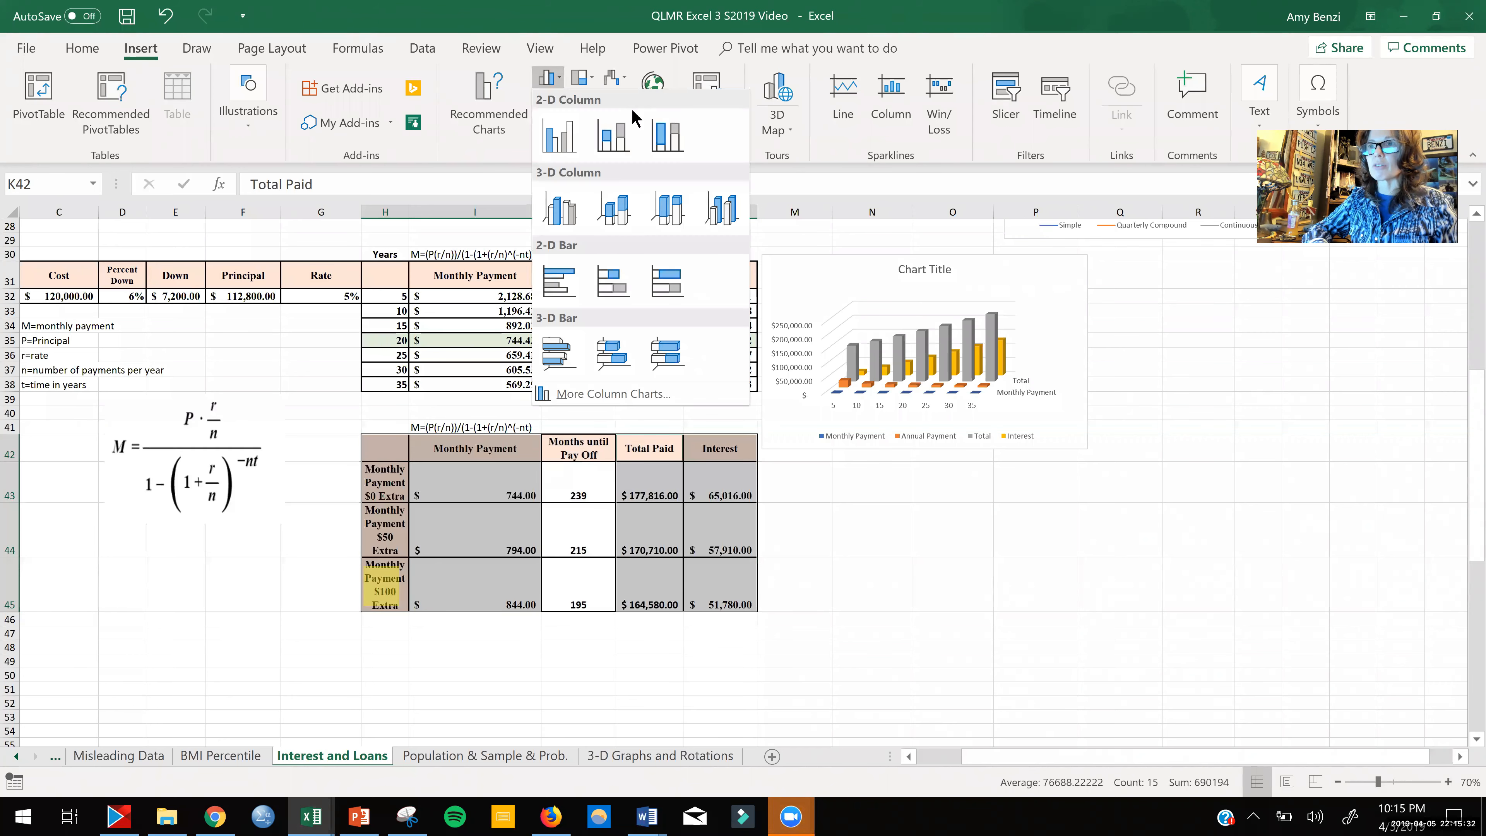
pyautogui.click(717, 221)
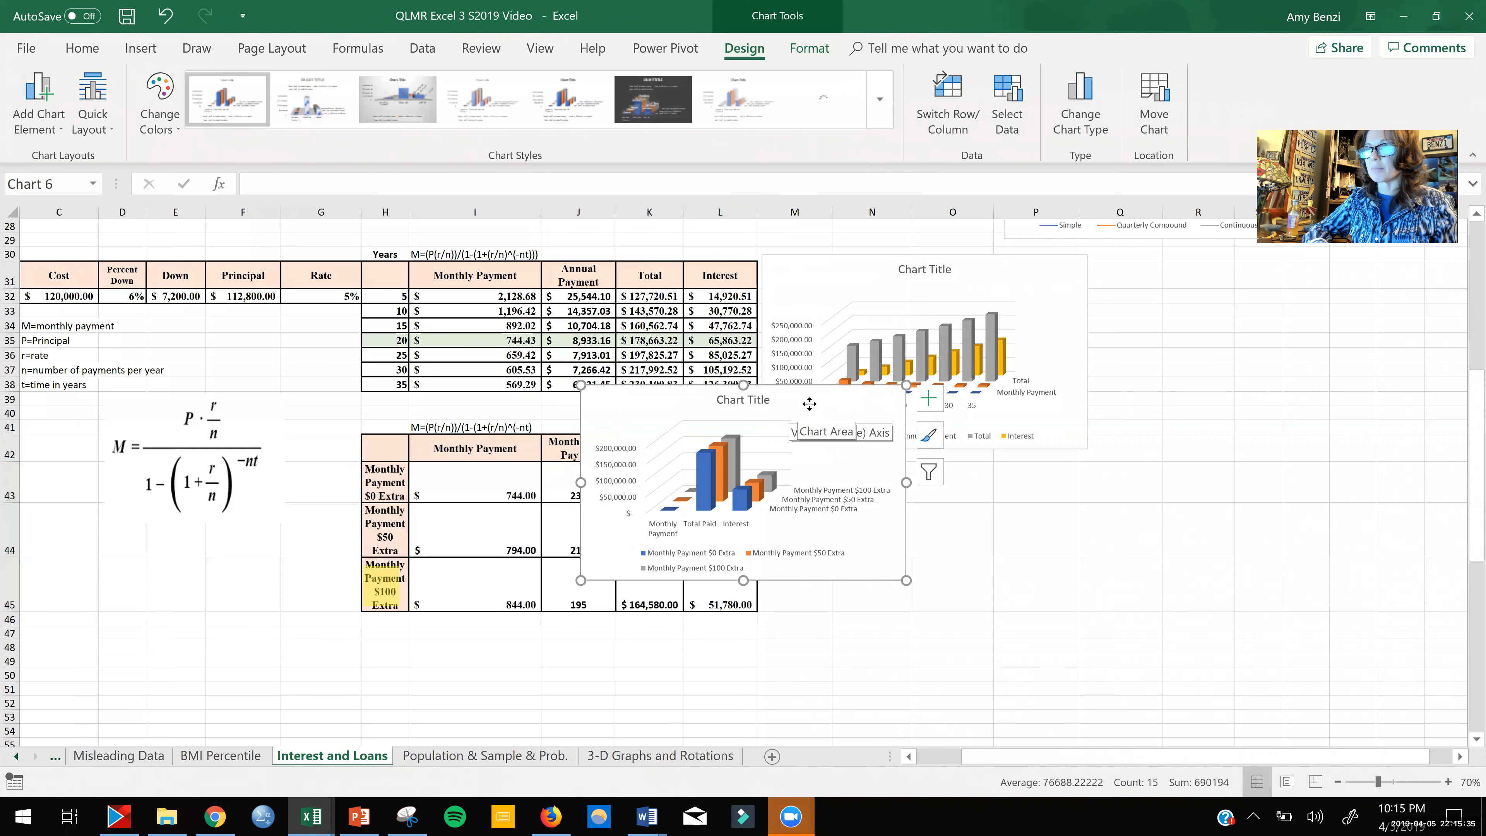
pyautogui.moveTo(813, 406); pyautogui.dragTo(994, 475)
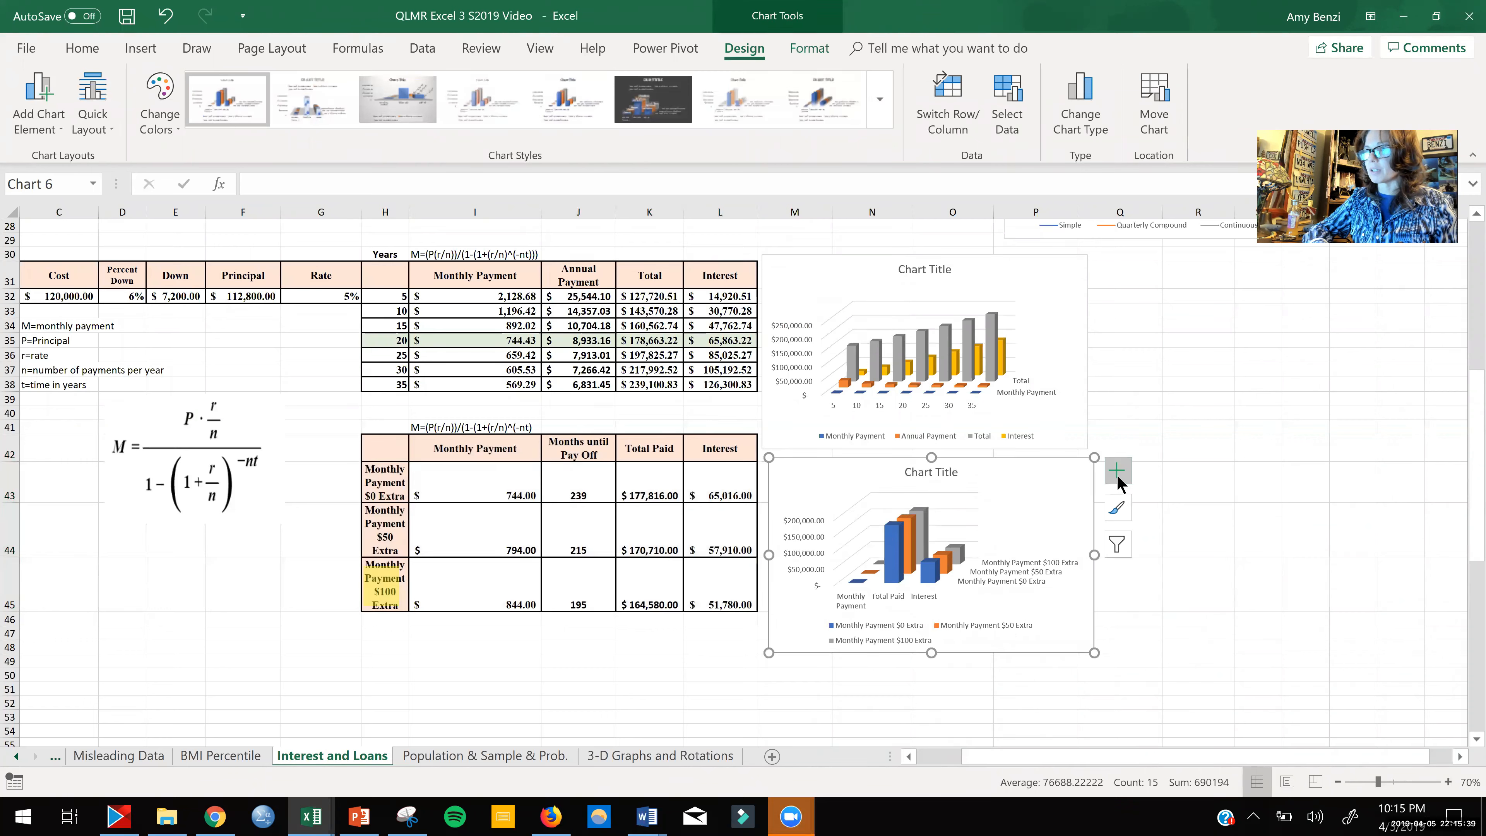
# Step: Add axis titles to the new extra-payment chart and enlarge it in height and width
pyautogui.click(1116, 470)
pyautogui.click(1151, 522)
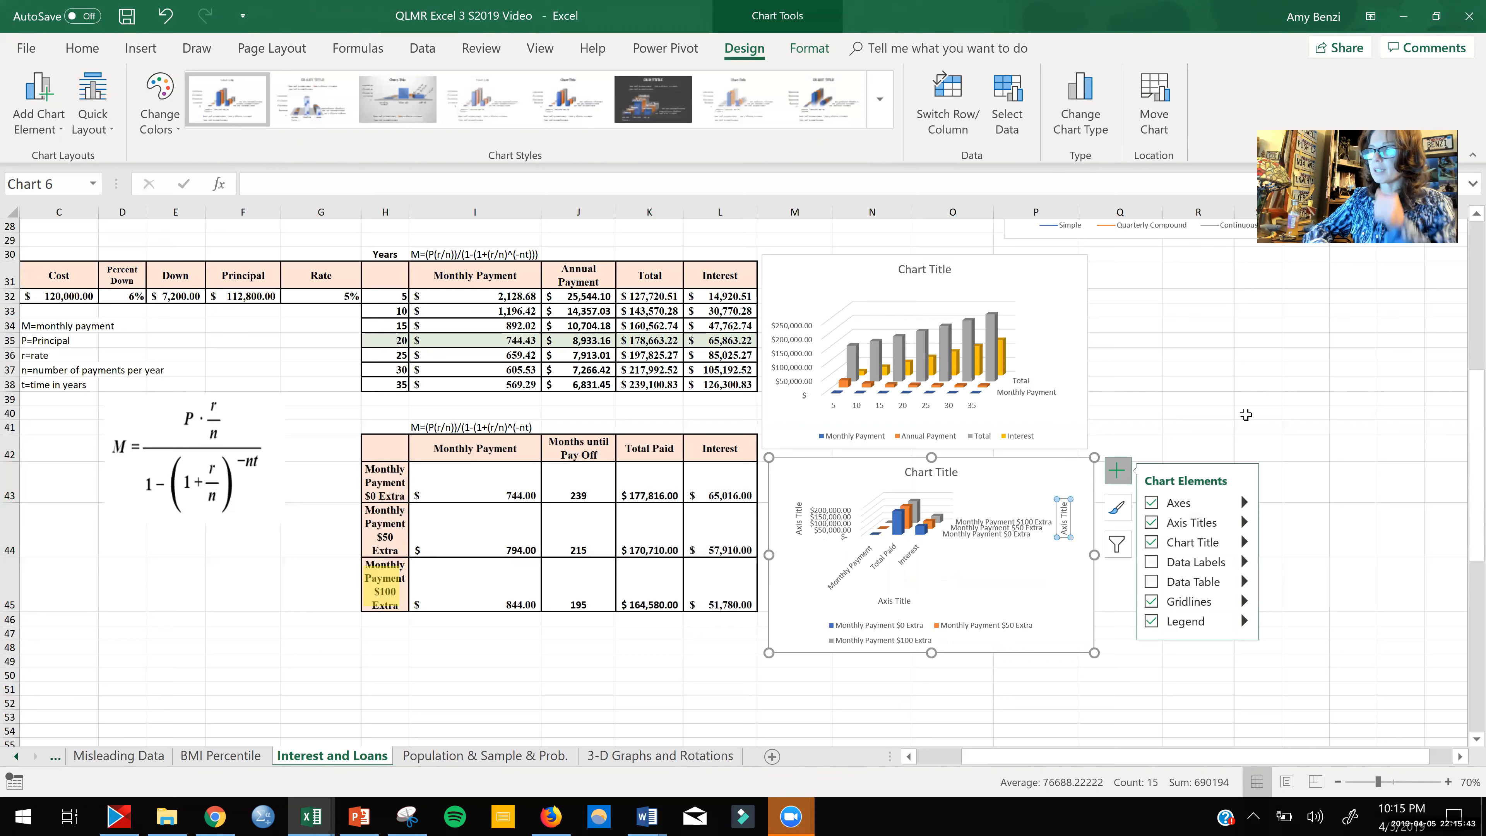
pyautogui.moveTo(1471, 414); pyautogui.dragTo(1463, 490)
pyautogui.moveTo(934, 439); pyautogui.dragTo(947, 581)
pyautogui.moveTo(1095, 411); pyautogui.dragTo(1195, 433)
pyautogui.click(1274, 526)
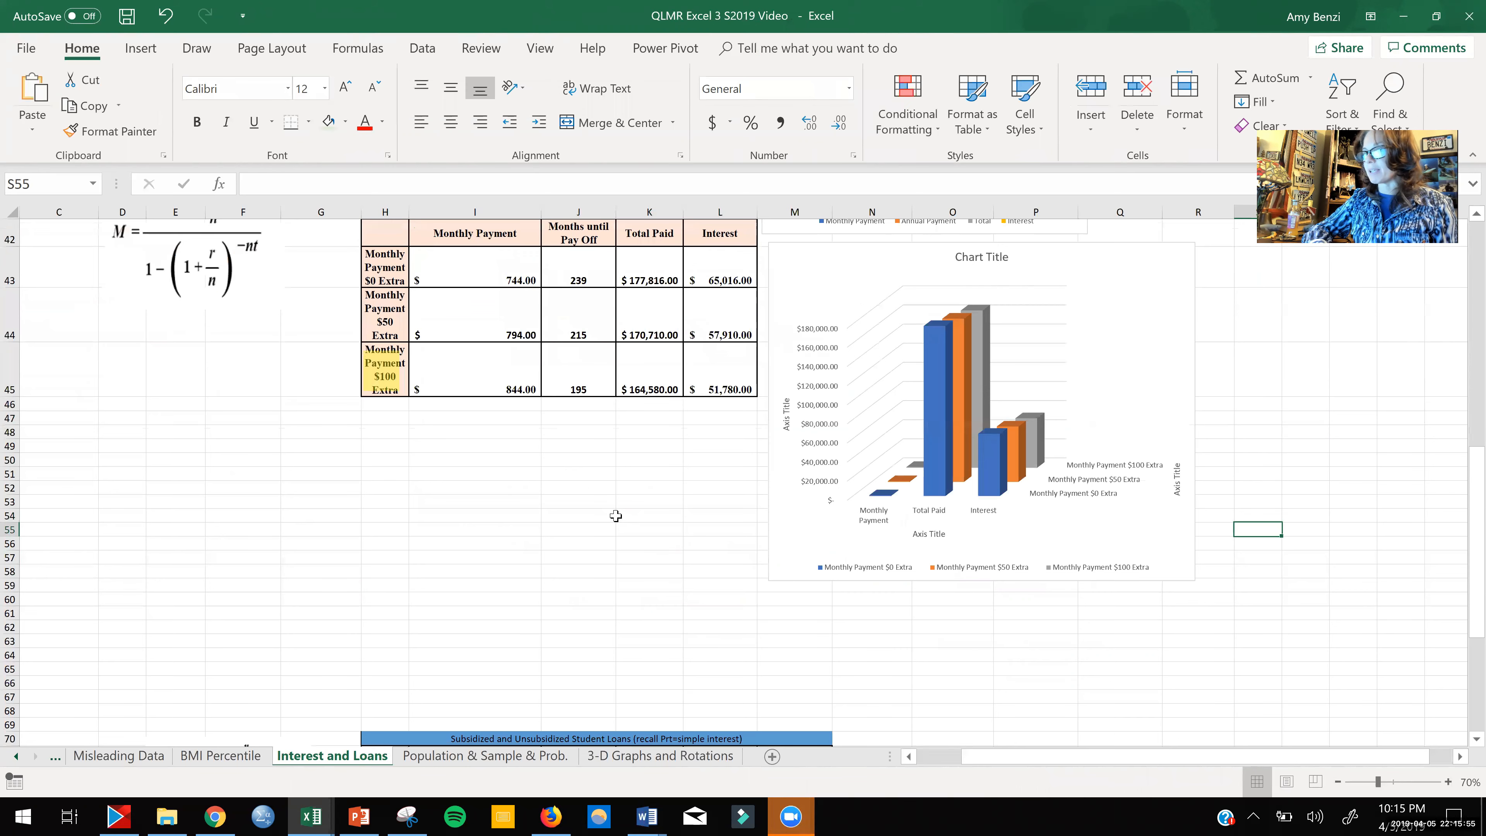
# Step: Insert a 3-D Column chart of Monthly Payment from H42:I45 and place it in the empty cells below the formula picture
pyautogui.scroll(1, 615, 515)
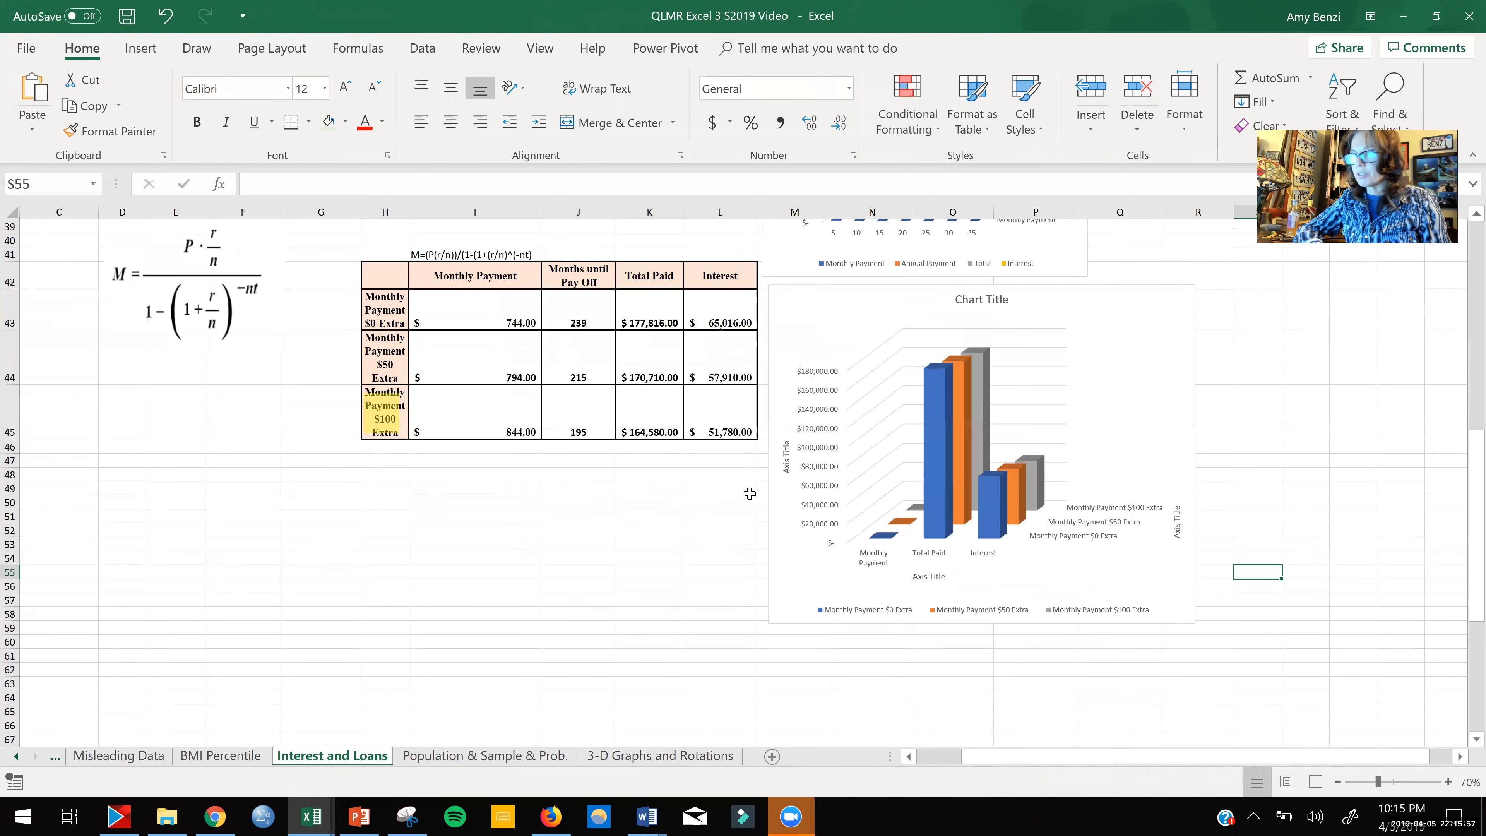
pyautogui.moveTo(397, 267); pyautogui.dragTo(433, 422)
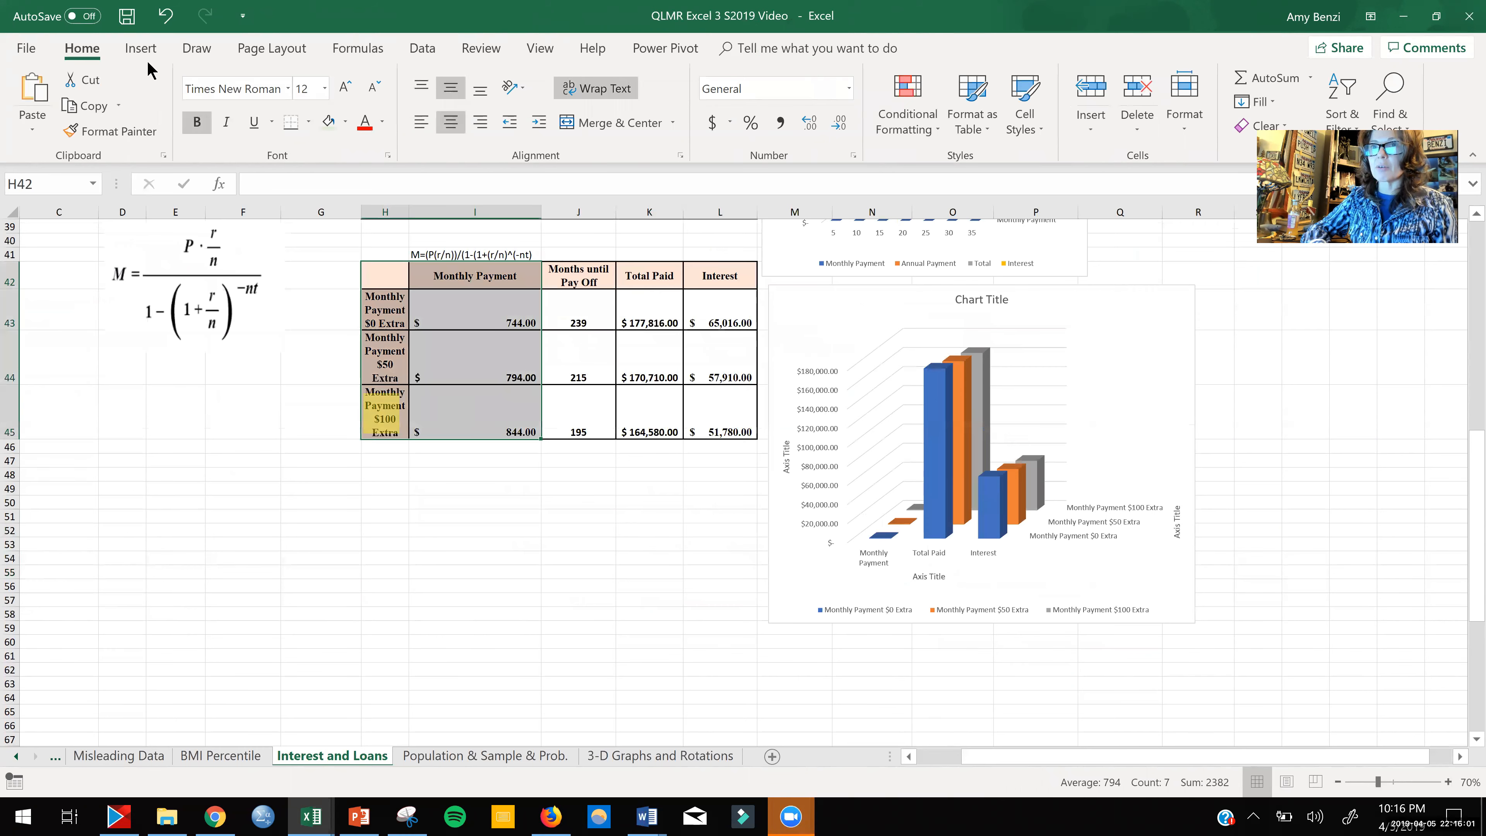
pyautogui.click(140, 47)
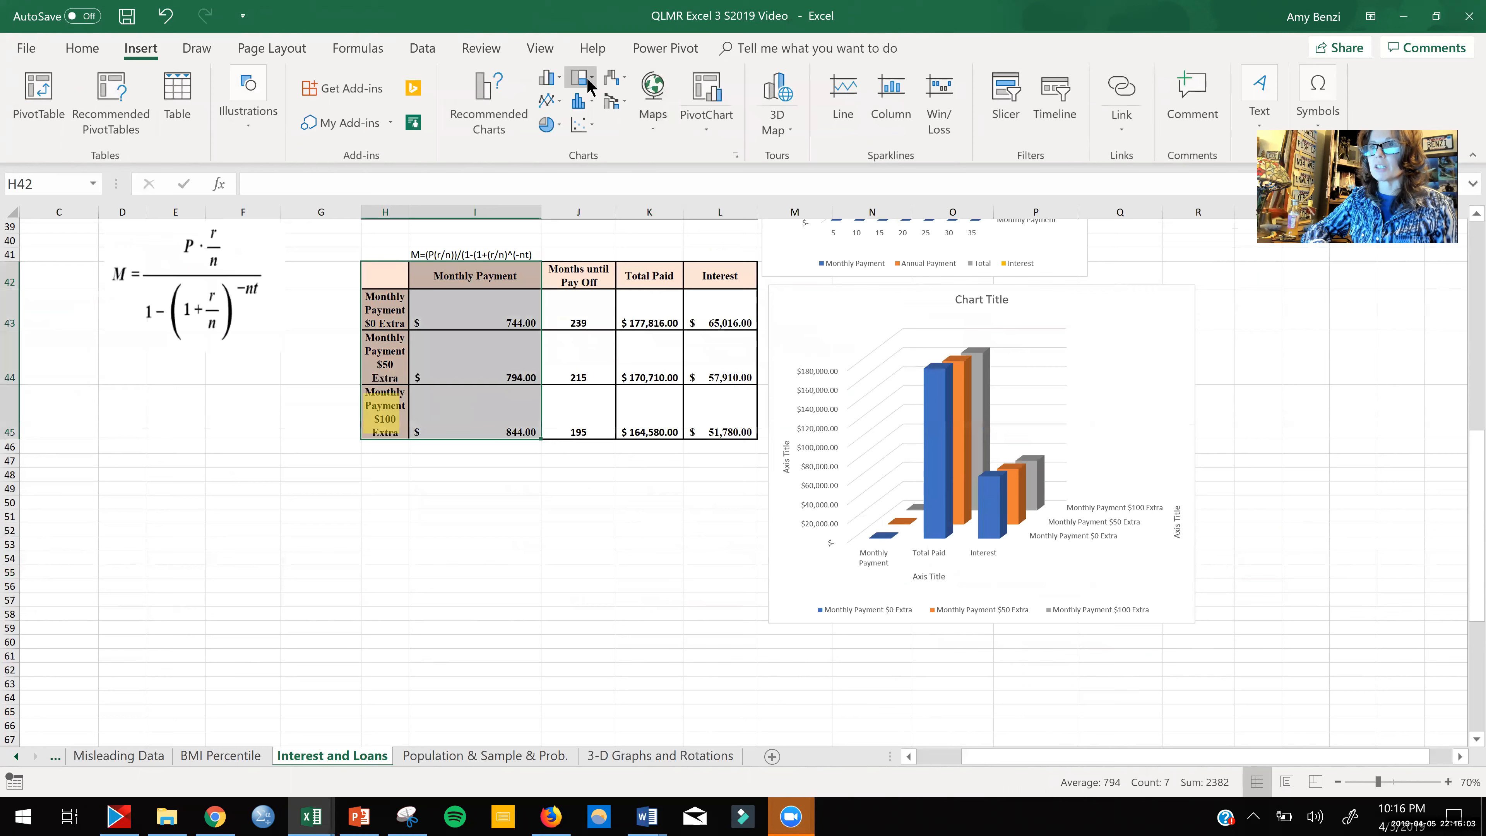
pyautogui.click(547, 76)
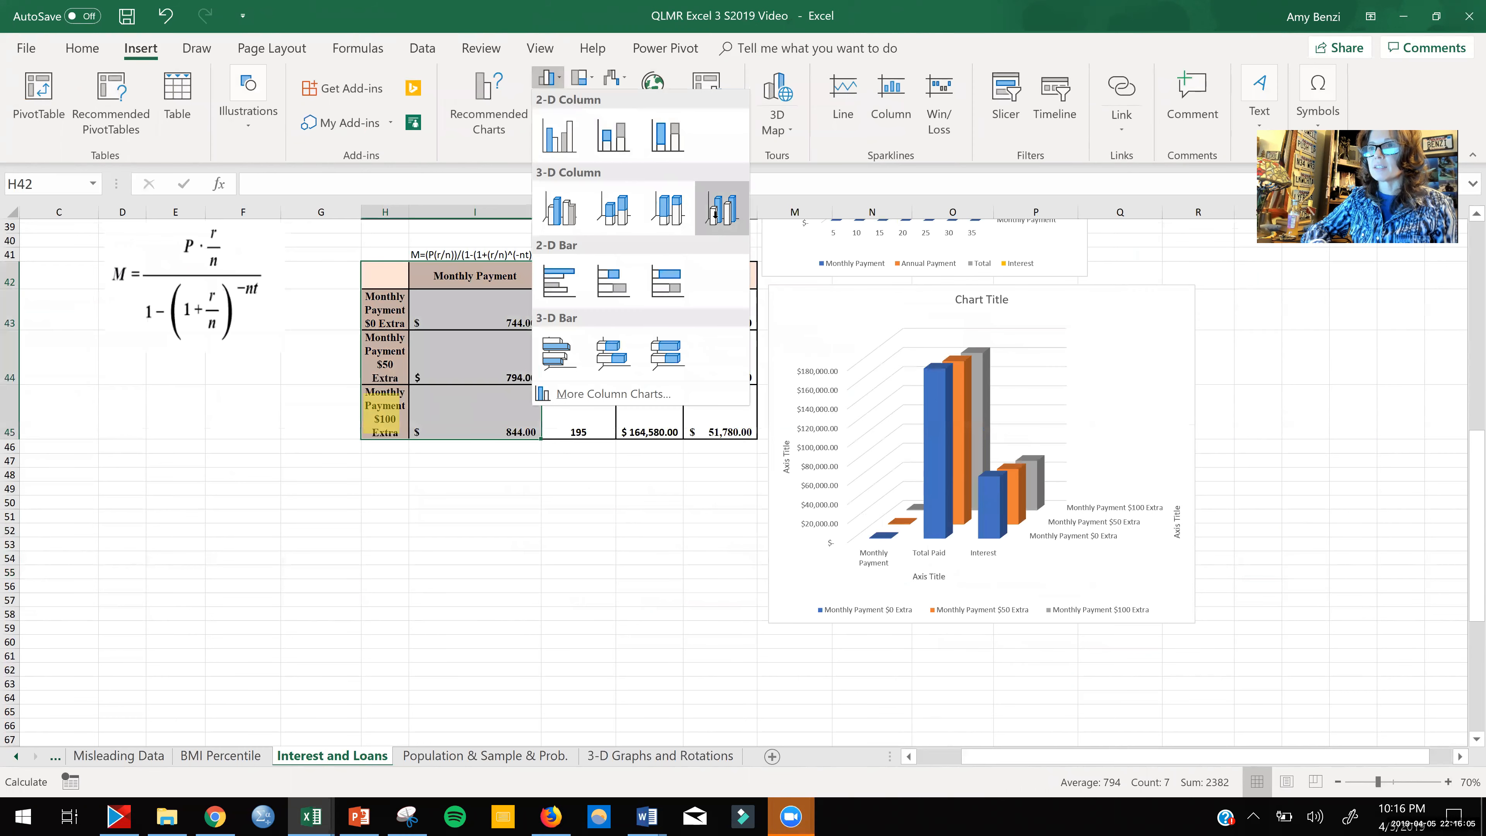
pyautogui.click(716, 226)
pyautogui.moveTo(627, 409); pyautogui.dragTo(176, 469)
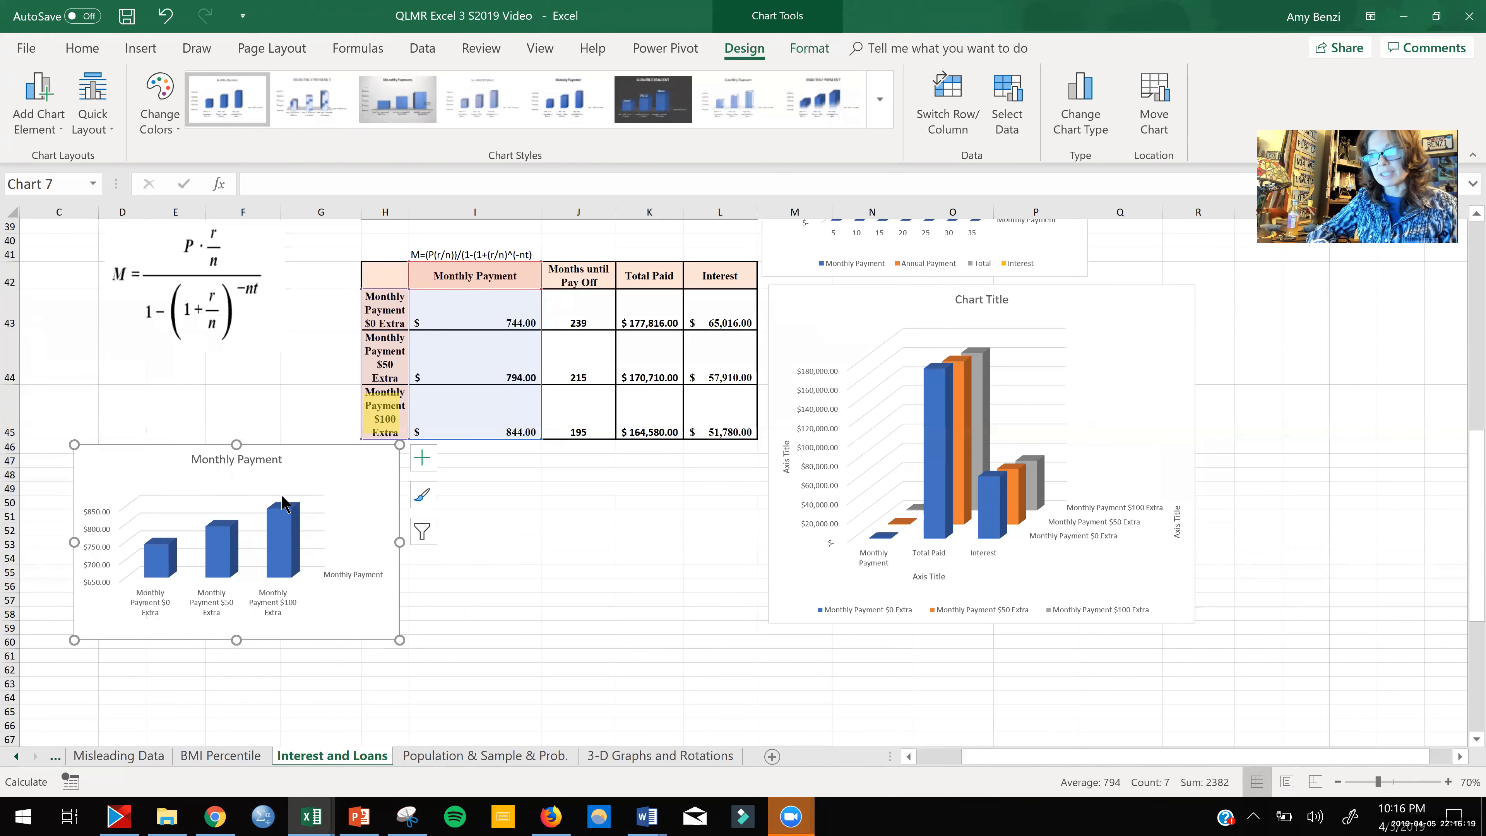
pyautogui.moveTo(384, 307); pyautogui.dragTo(382, 409)
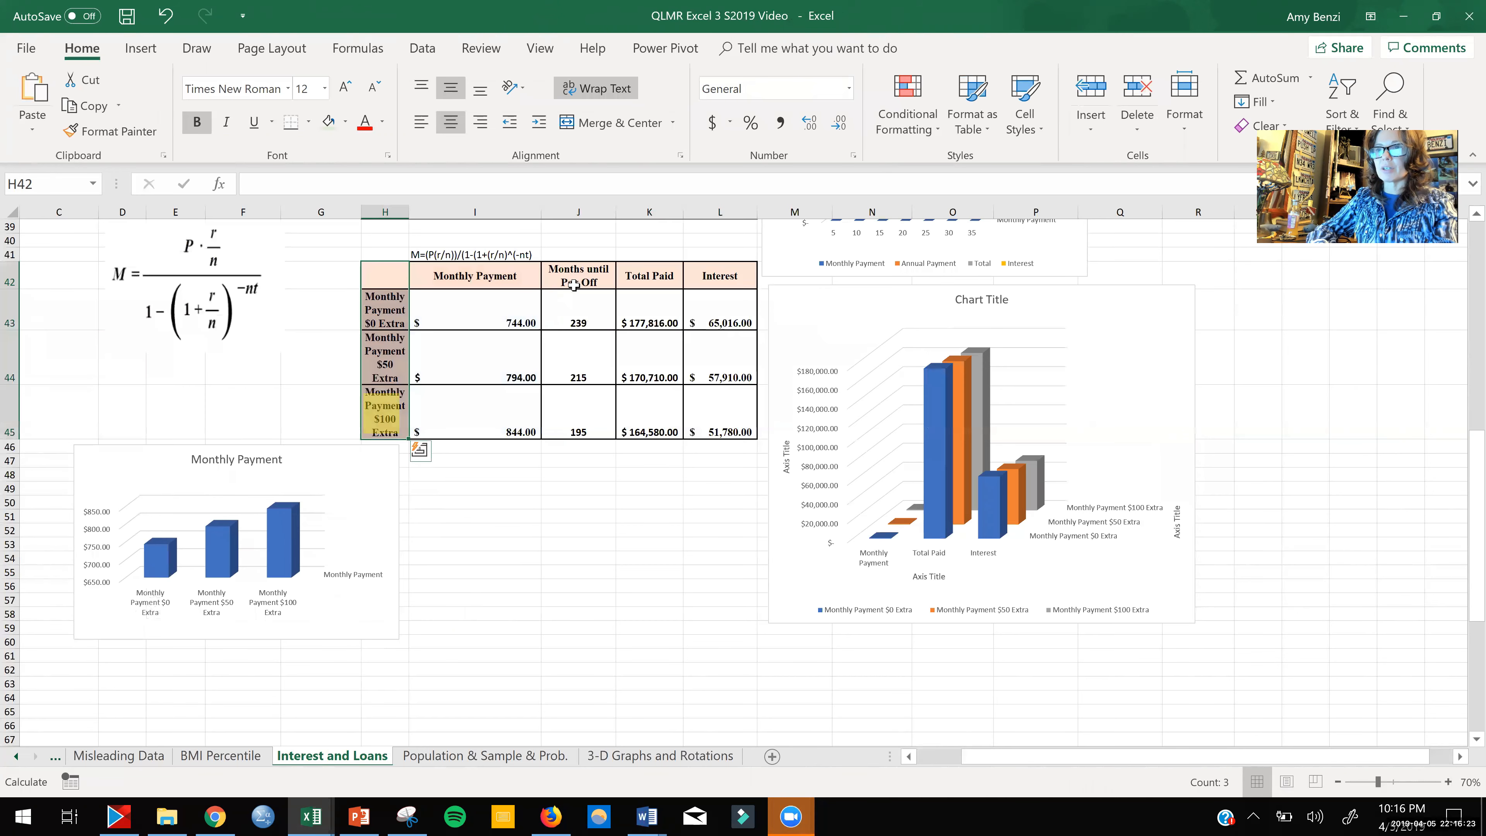
pyautogui.moveTo(573, 282); pyautogui.dragTo(577, 431)
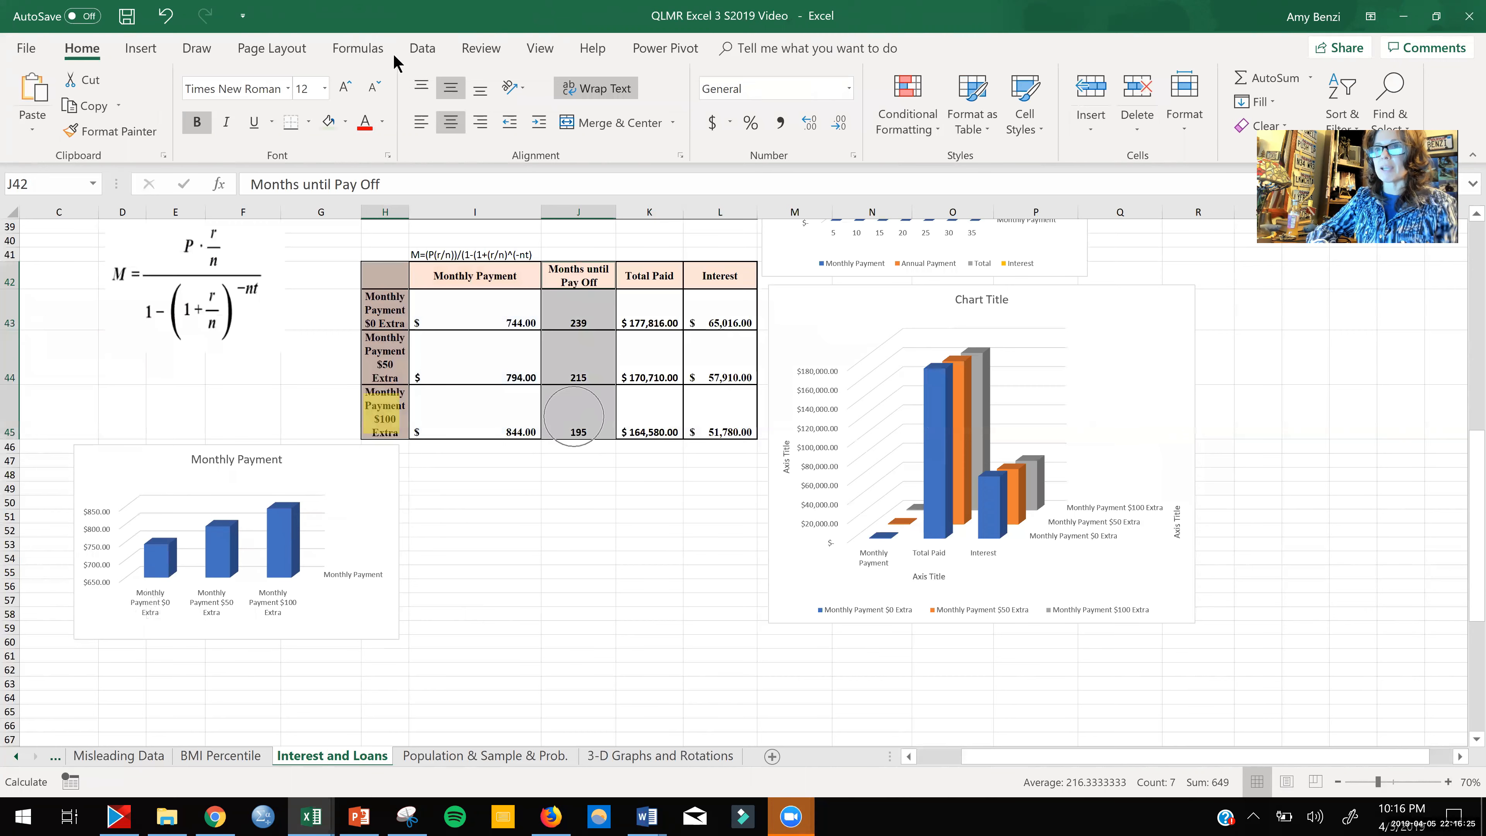
pyautogui.click(531, 520)
pyautogui.moveTo(387, 268); pyautogui.dragTo(388, 408)
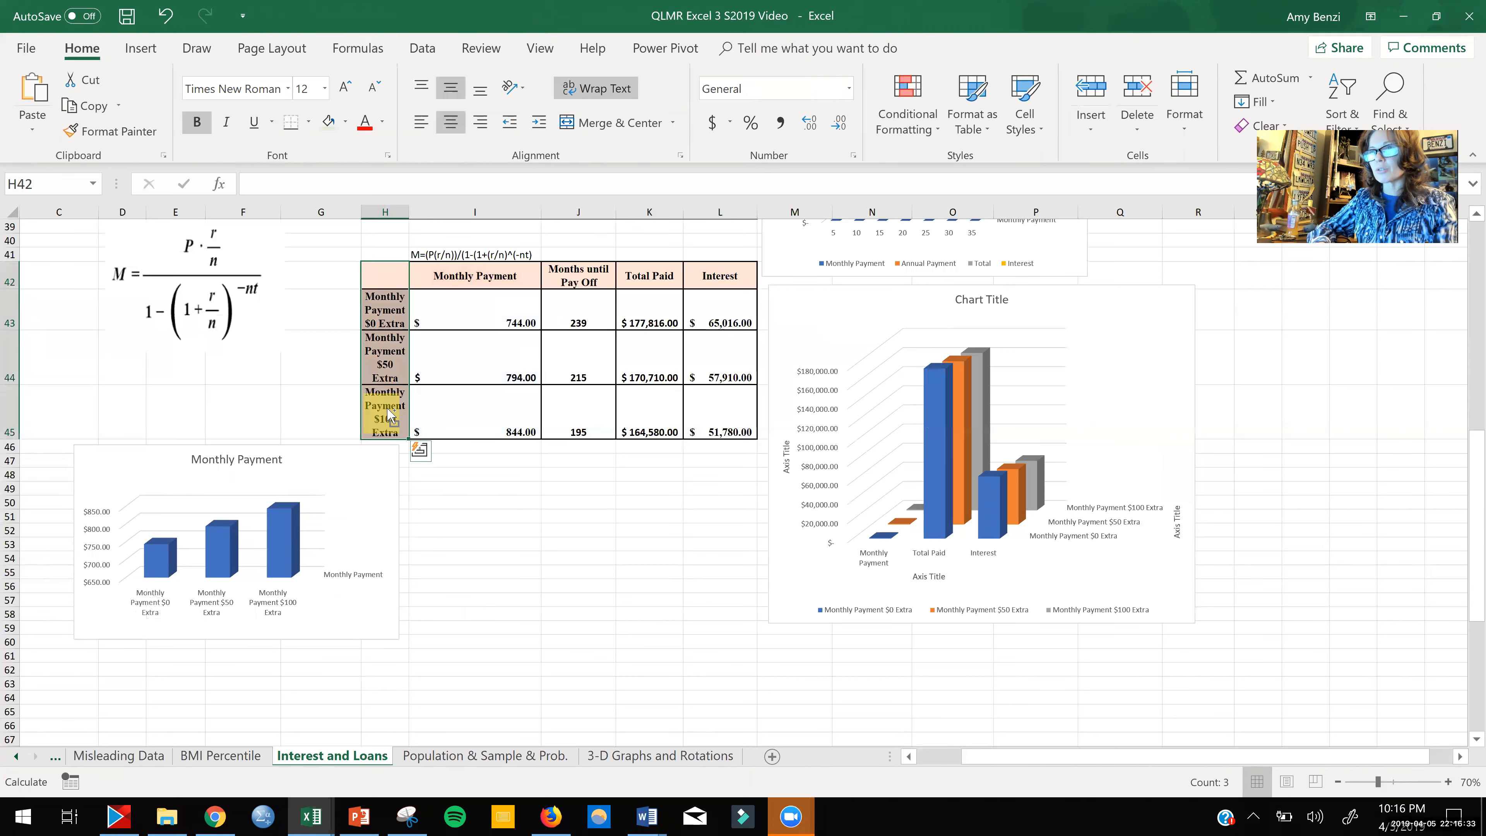
pyautogui.moveTo(502, 282); pyautogui.dragTo(505, 422)
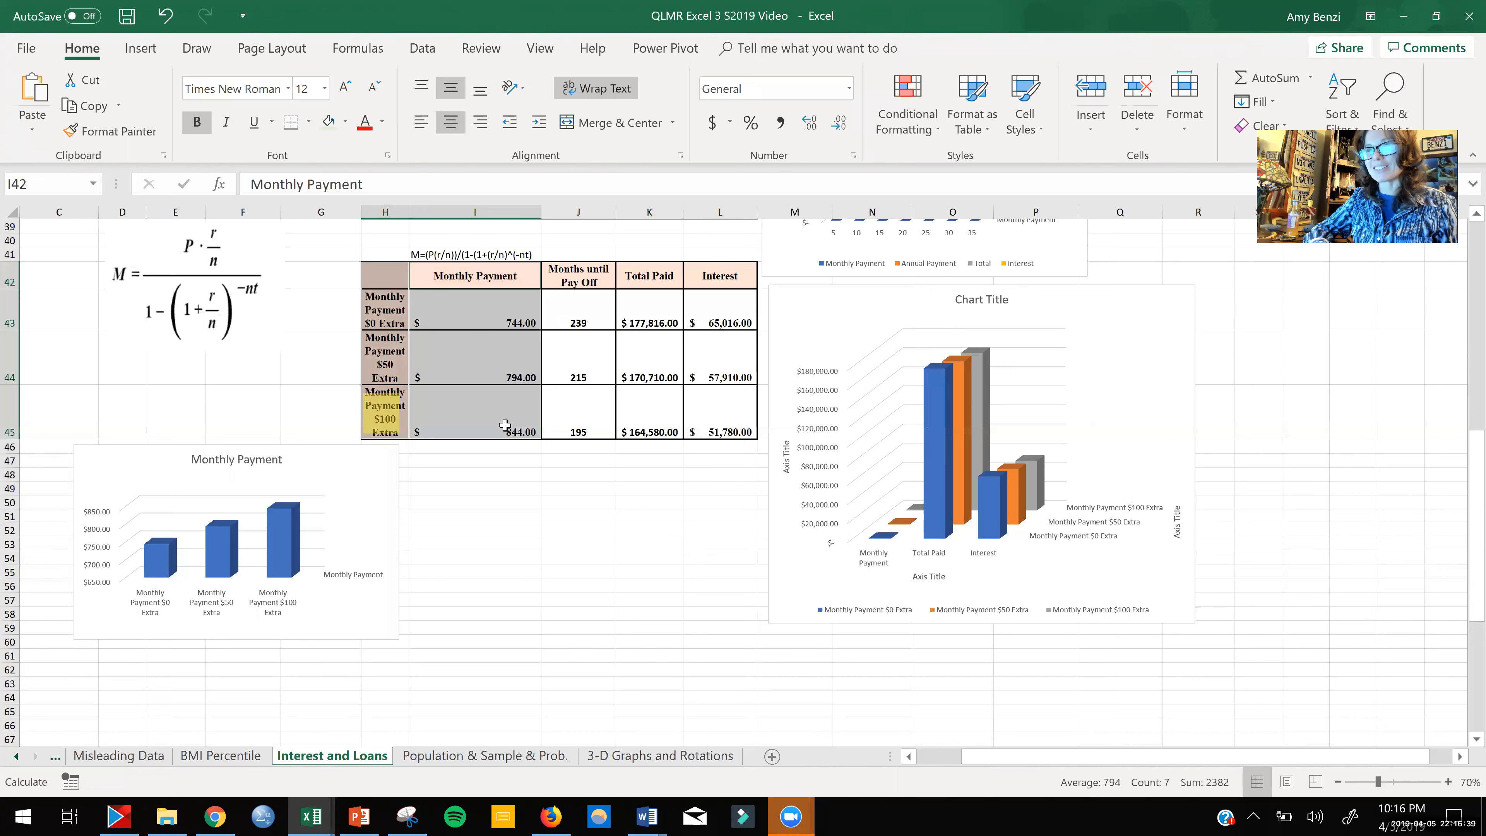
pyautogui.moveTo(526, 272); pyautogui.dragTo(525, 410)
pyautogui.hotkey('ctrl', 'q')
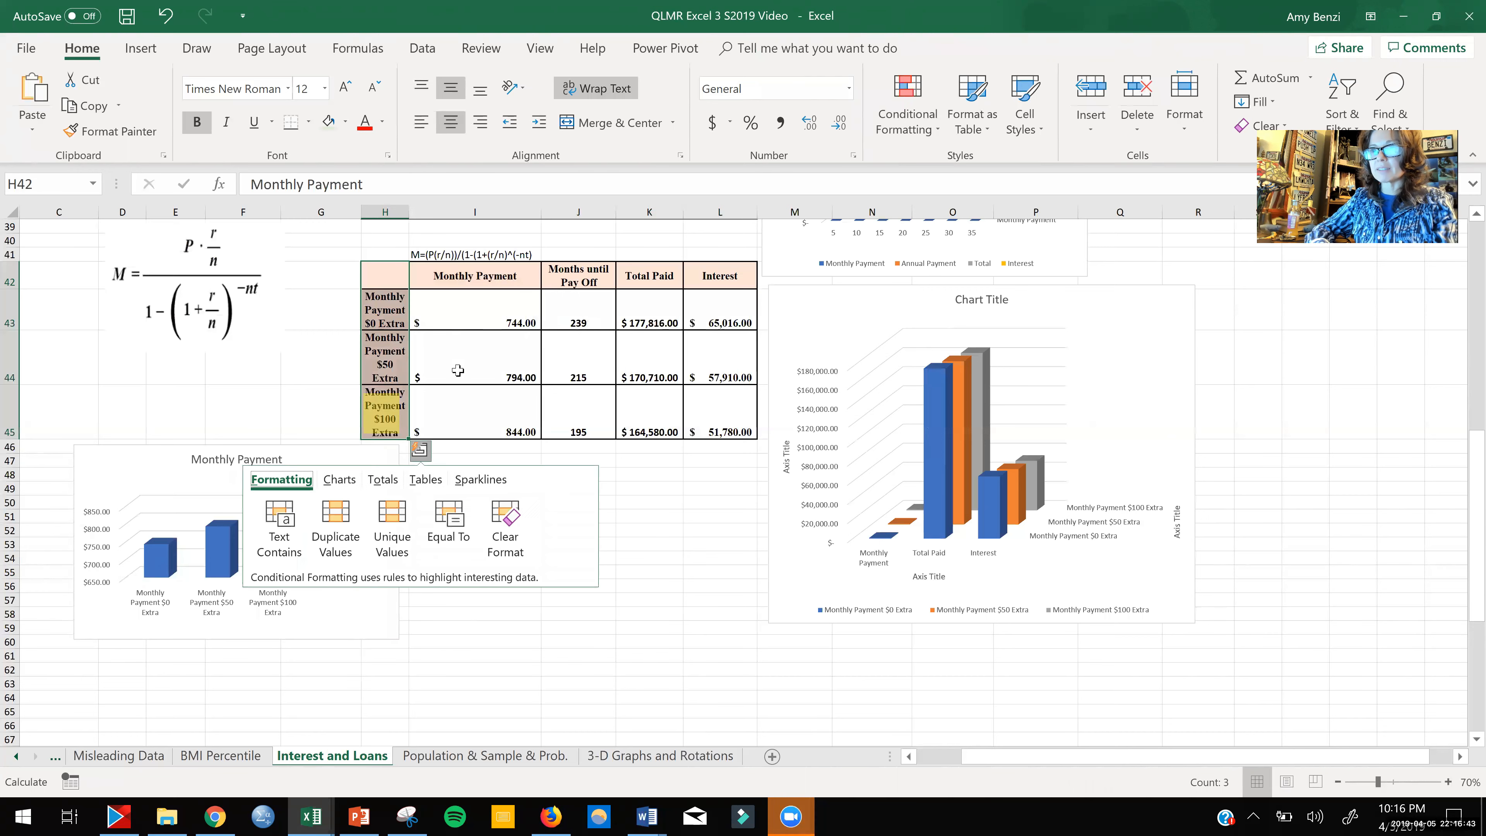
pyautogui.click(327, 365)
# Step: Insert a 3-D Column chart of Total Paid from H42:H45 and K42:K45 and place it beside the Monthly Payment chart
pyautogui.moveTo(394, 278); pyautogui.dragTo(389, 432)
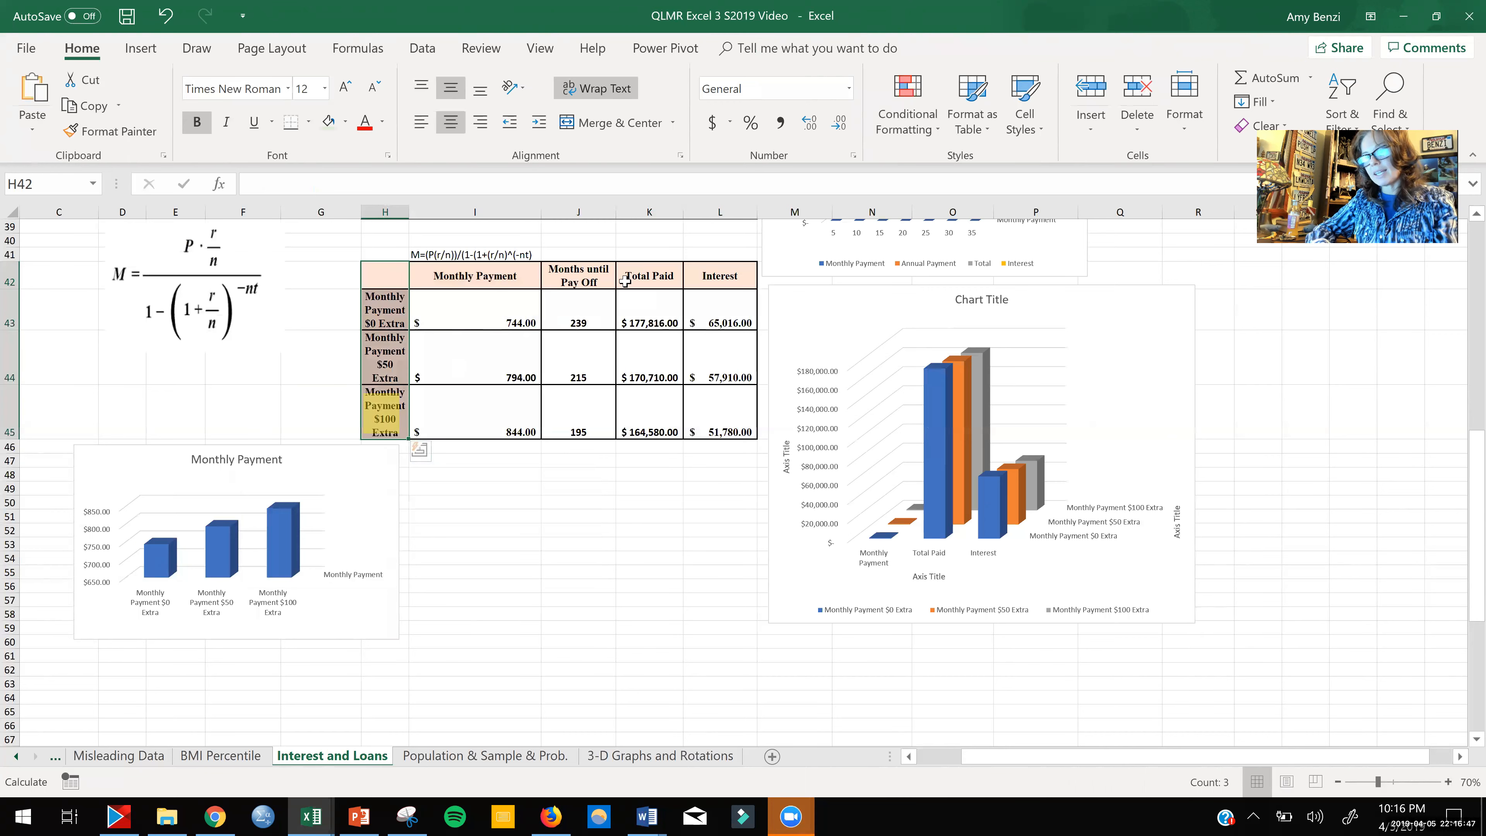
pyautogui.moveTo(632, 281); pyautogui.dragTo(641, 410)
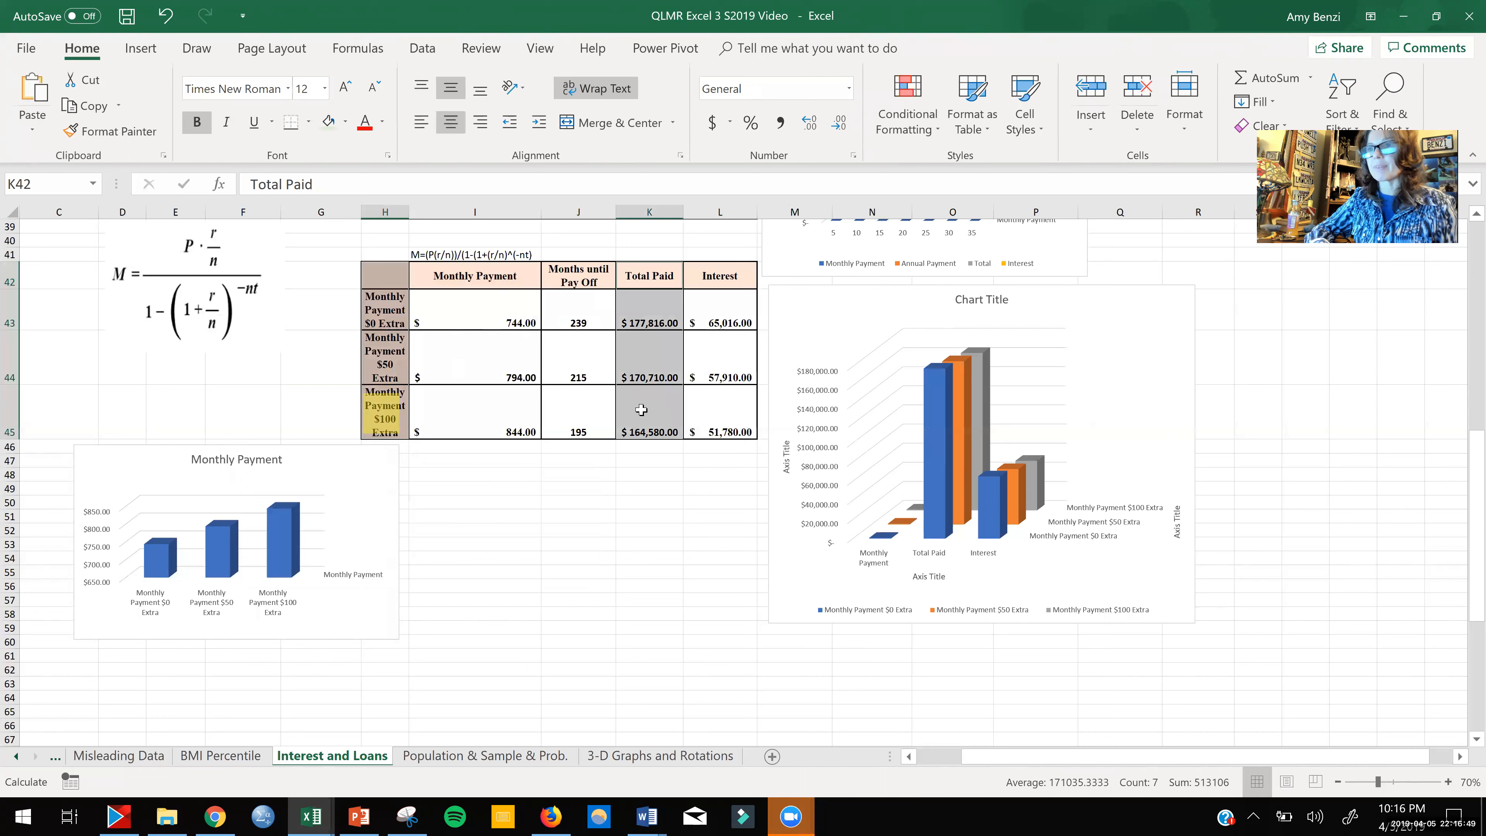
pyautogui.click(139, 49)
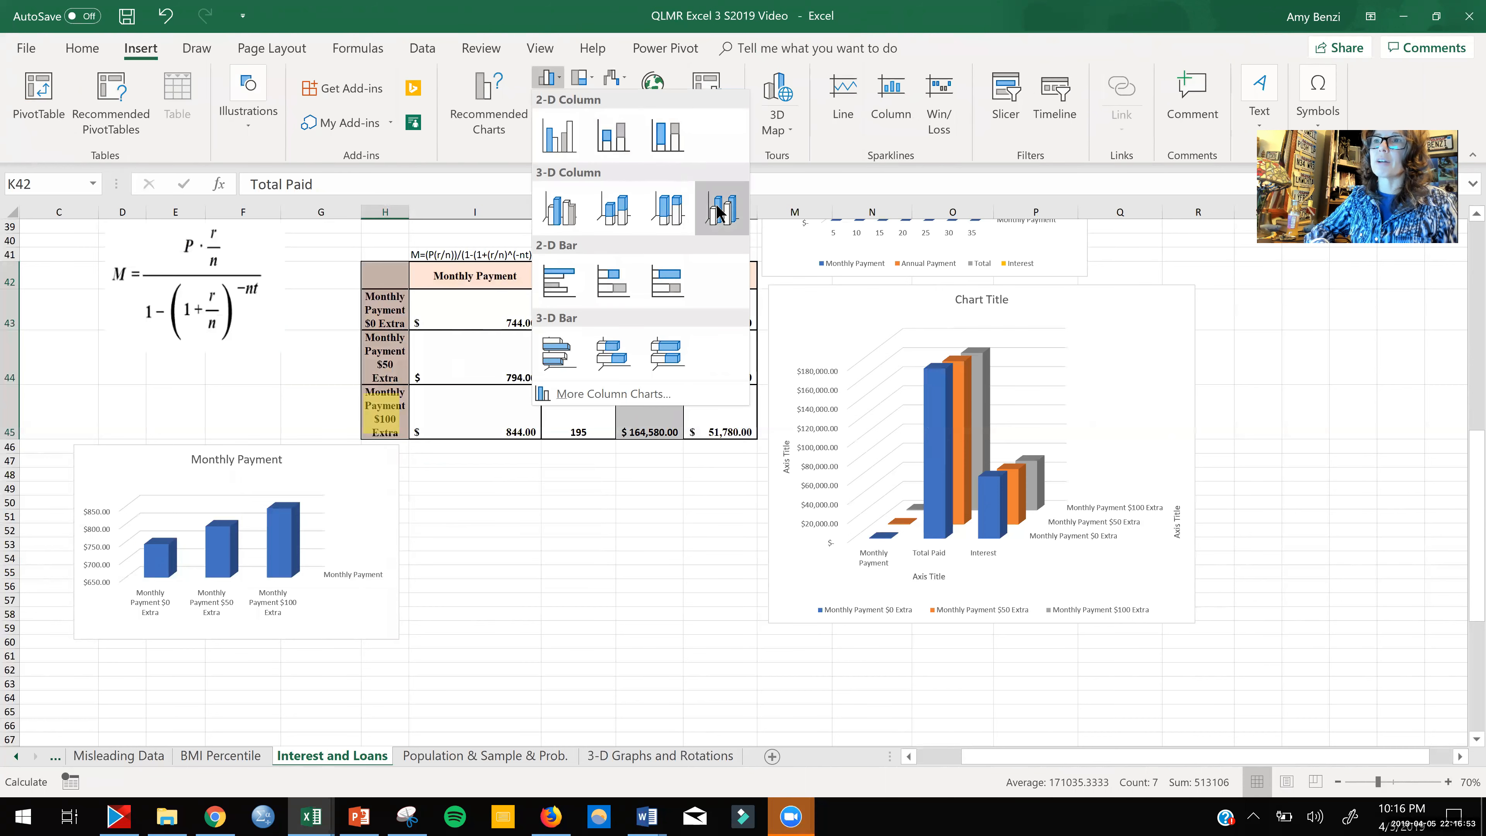
pyautogui.click(719, 214)
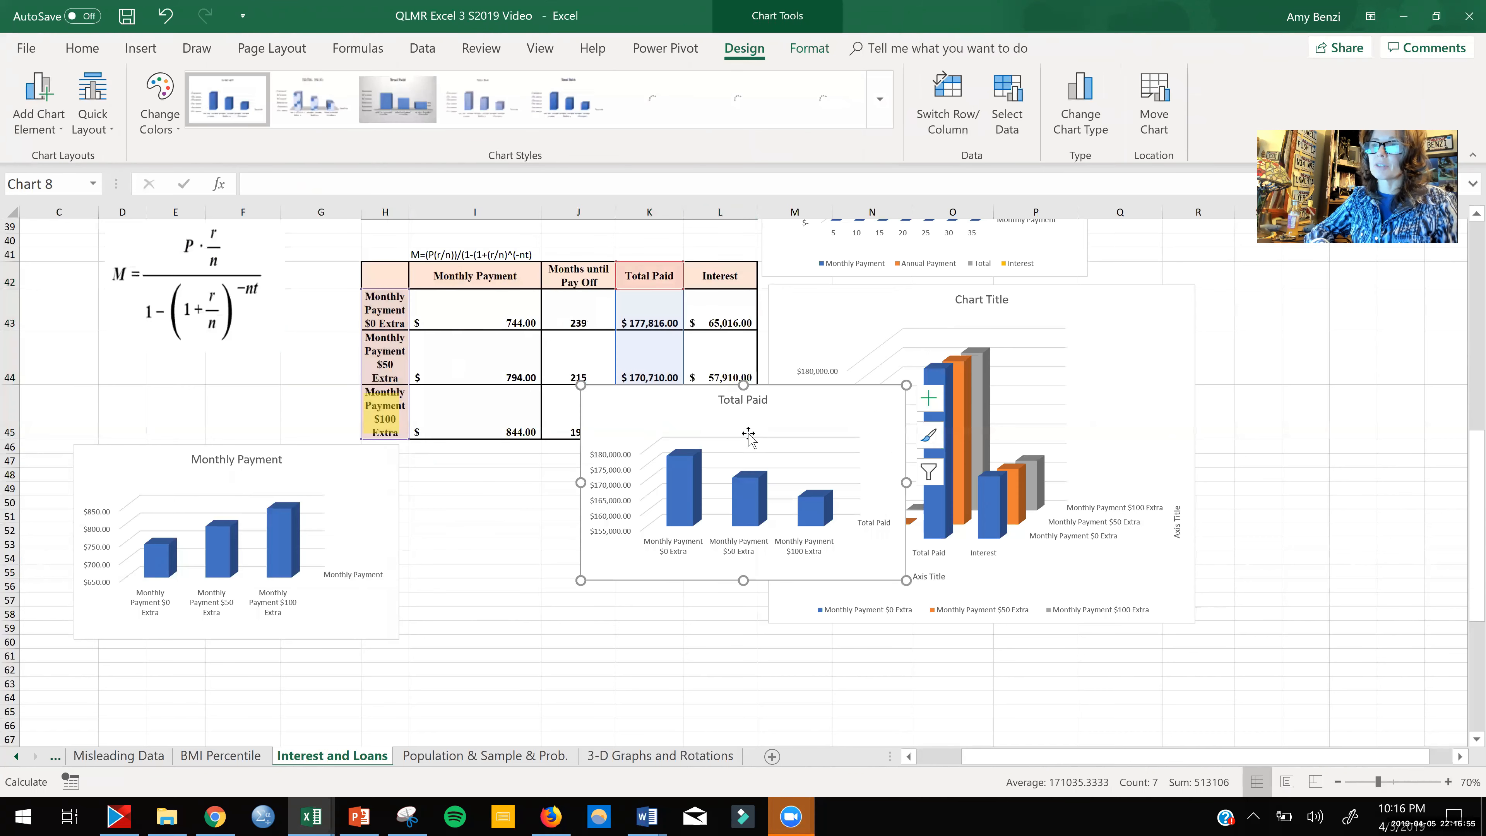
pyautogui.moveTo(792, 406); pyautogui.dragTo(663, 367)
pyautogui.scroll(-1, 610, 507)
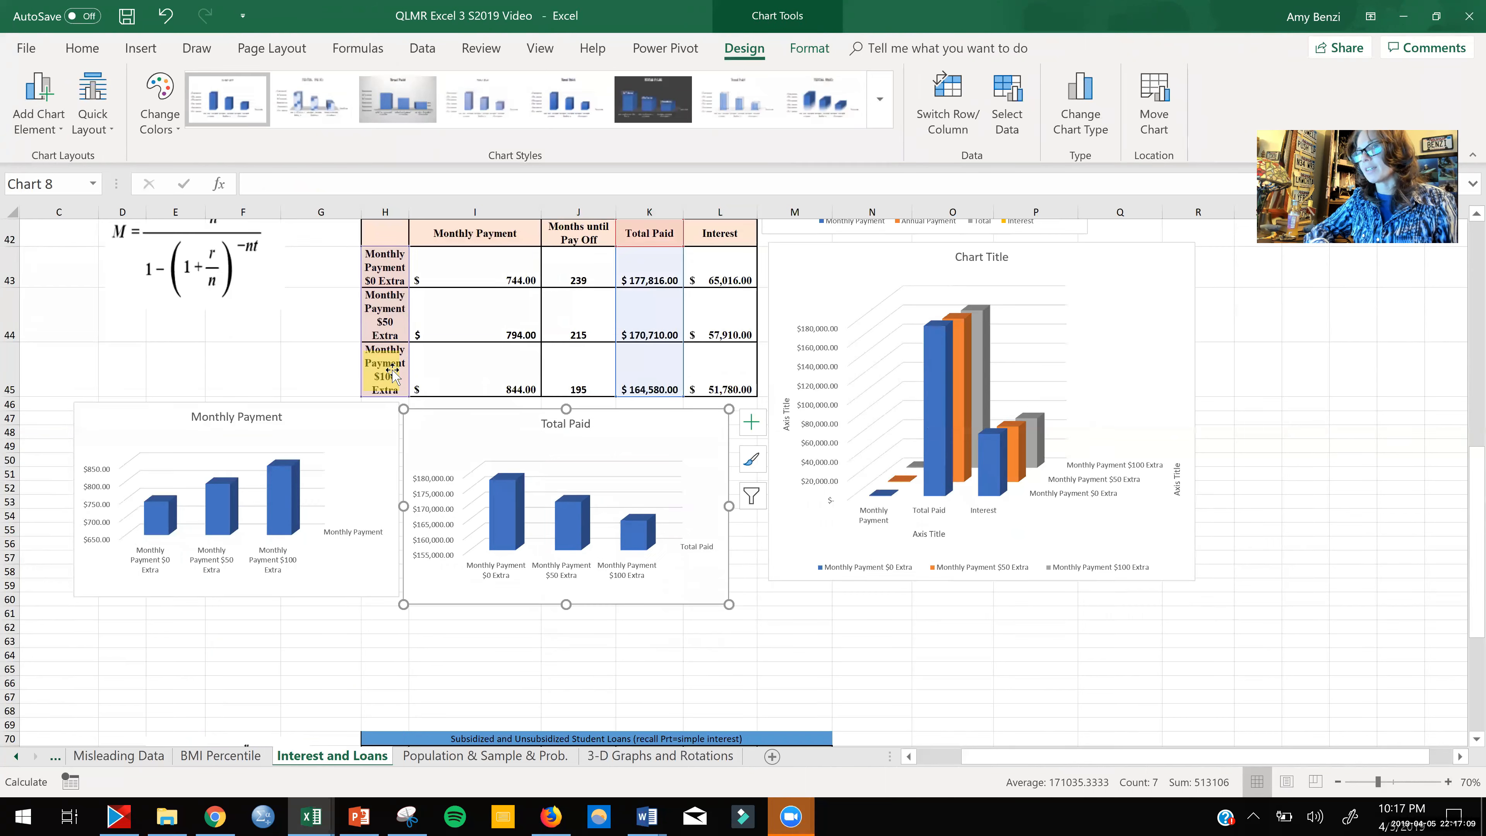
# Step: Move the yellow rectangle off the $100 Extra label to the empty cells beyond the large chart and bring it to the front
pyautogui.click(999, 376)
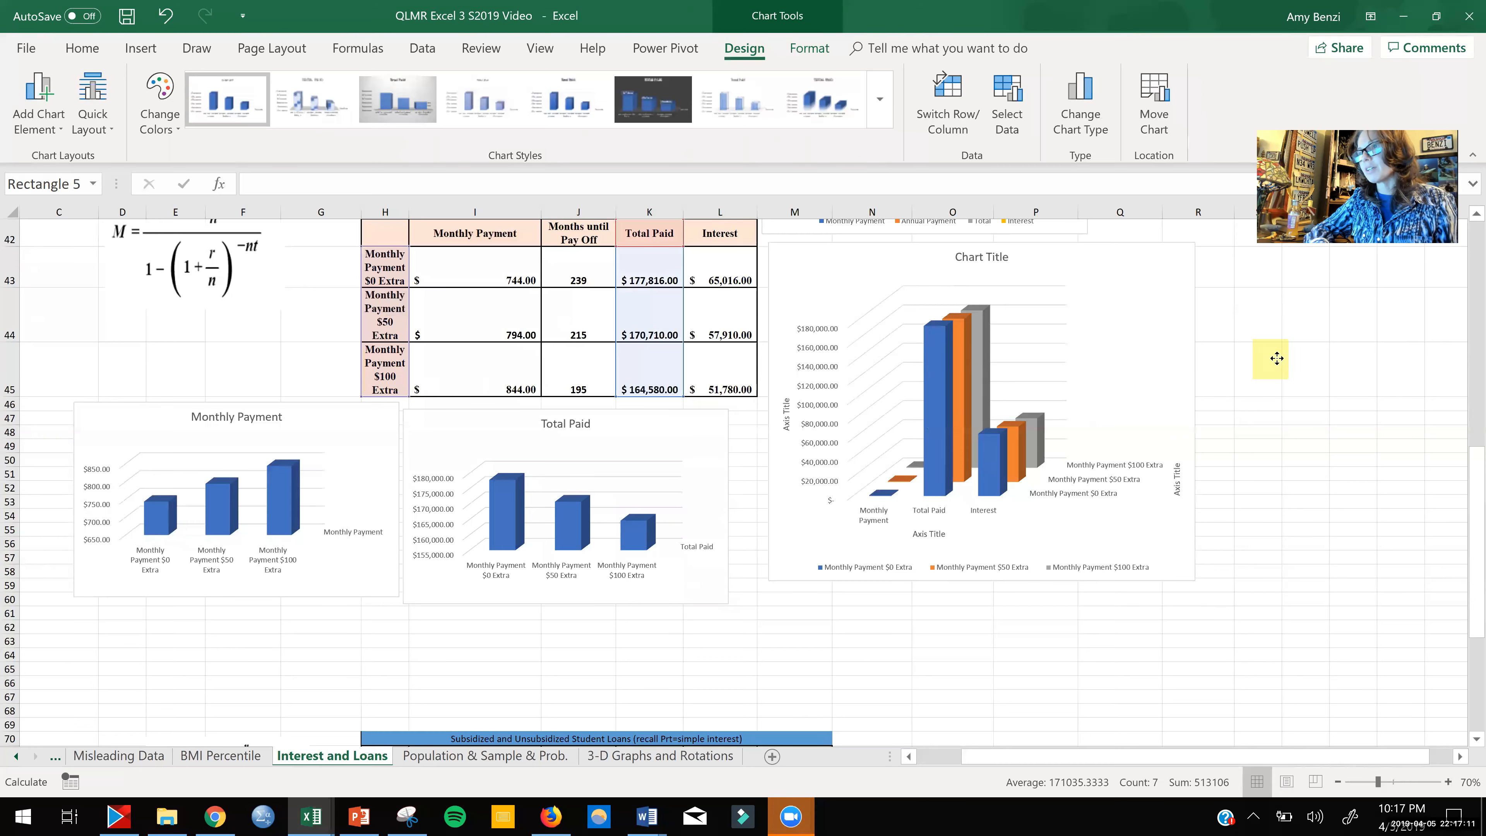
pyautogui.click(1266, 362)
pyautogui.rightClick(1270, 363)
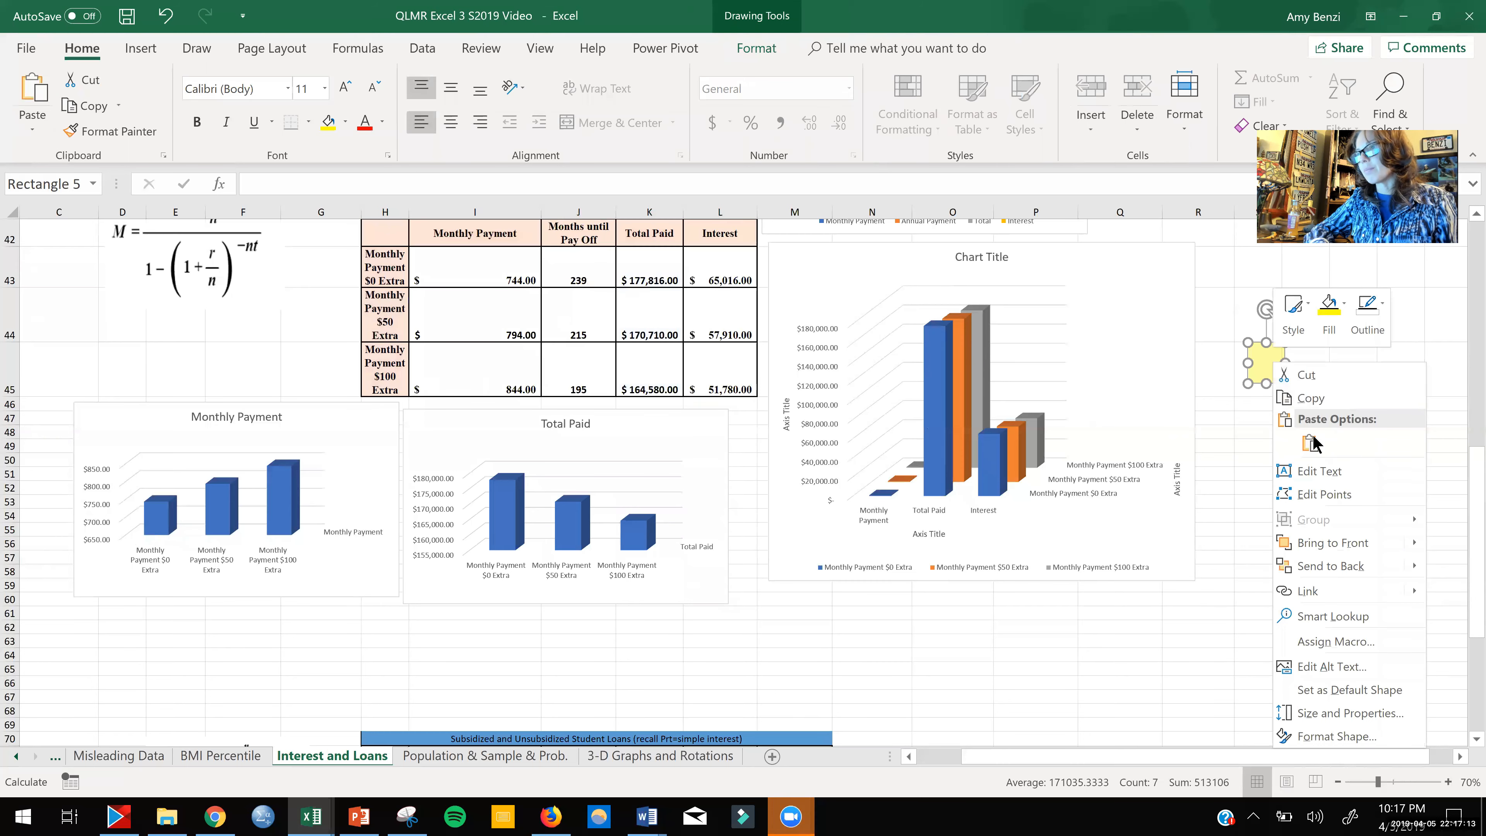
pyautogui.click(1329, 543)
# Step: Resize the yellow rectangle, move it over the large chart and the Total Paid chart, and park it back beyond the large chart
pyautogui.moveTo(1285, 386); pyautogui.dragTo(1370, 482)
pyautogui.moveTo(1316, 426); pyautogui.dragTo(895, 390)
pyautogui.moveTo(1004, 441); pyautogui.dragTo(1324, 422)
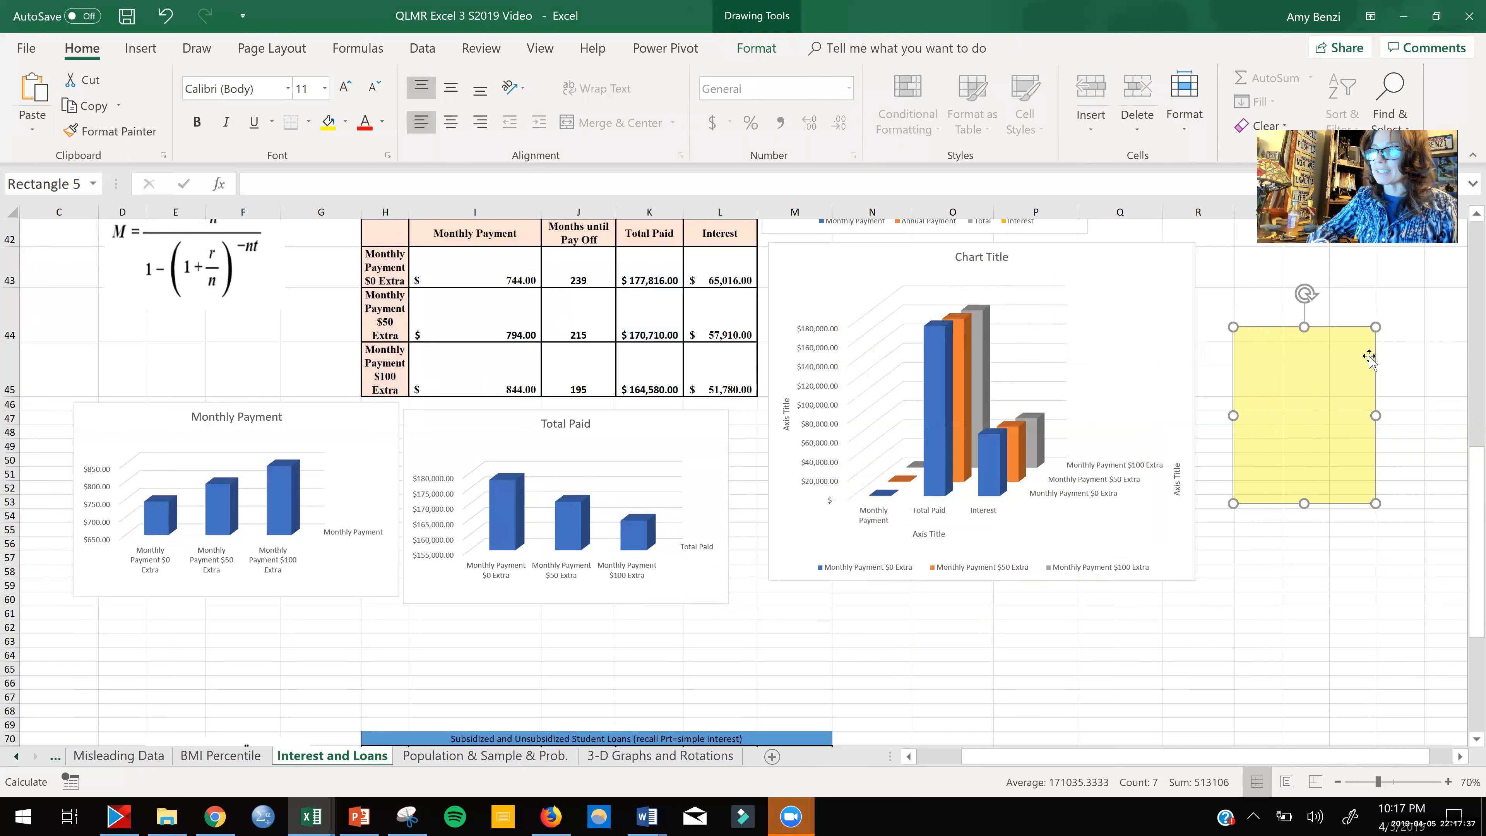
pyautogui.moveTo(1308, 455); pyautogui.dragTo(654, 531)
pyautogui.moveTo(543, 518); pyautogui.dragTo(1287, 412)
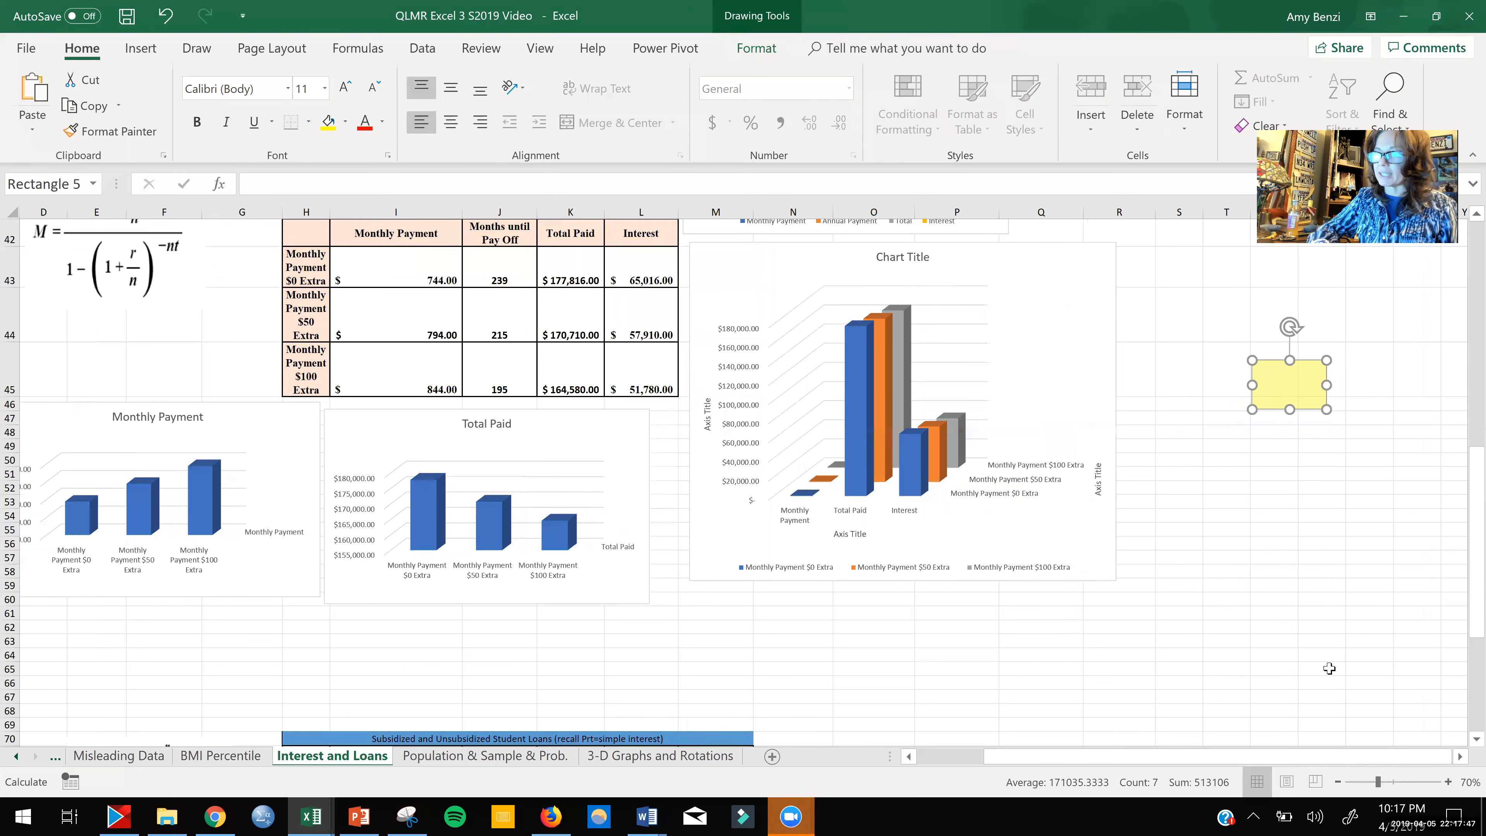
# Step: Insert a 3-D Column chart of Interest from H42:H45 and L42:L45 and move it below the Monthly Payment chart
pyautogui.hscroll(-3, 1329, 668)
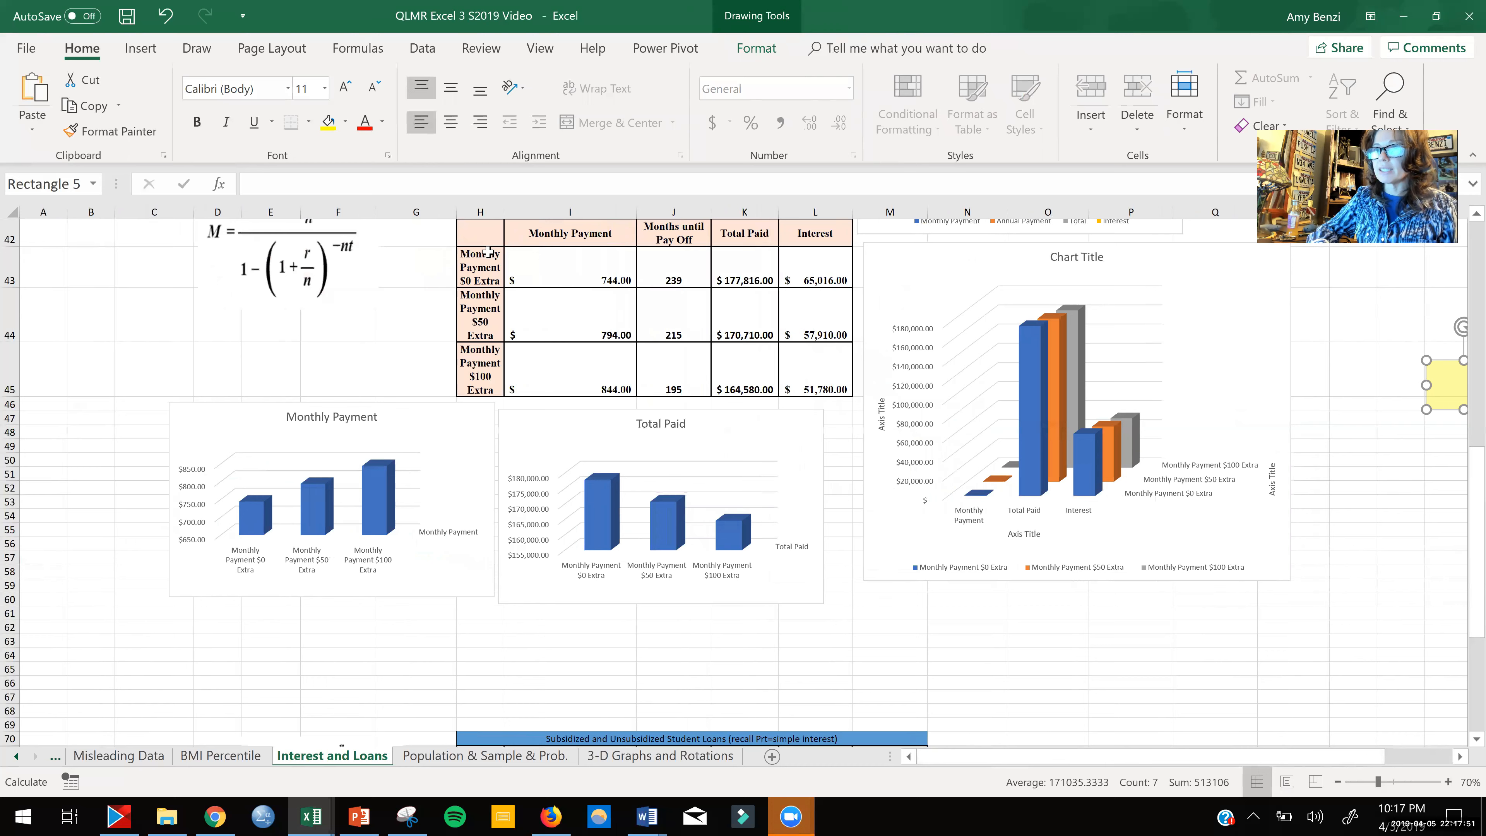
pyautogui.moveTo(481, 241); pyautogui.dragTo(470, 374)
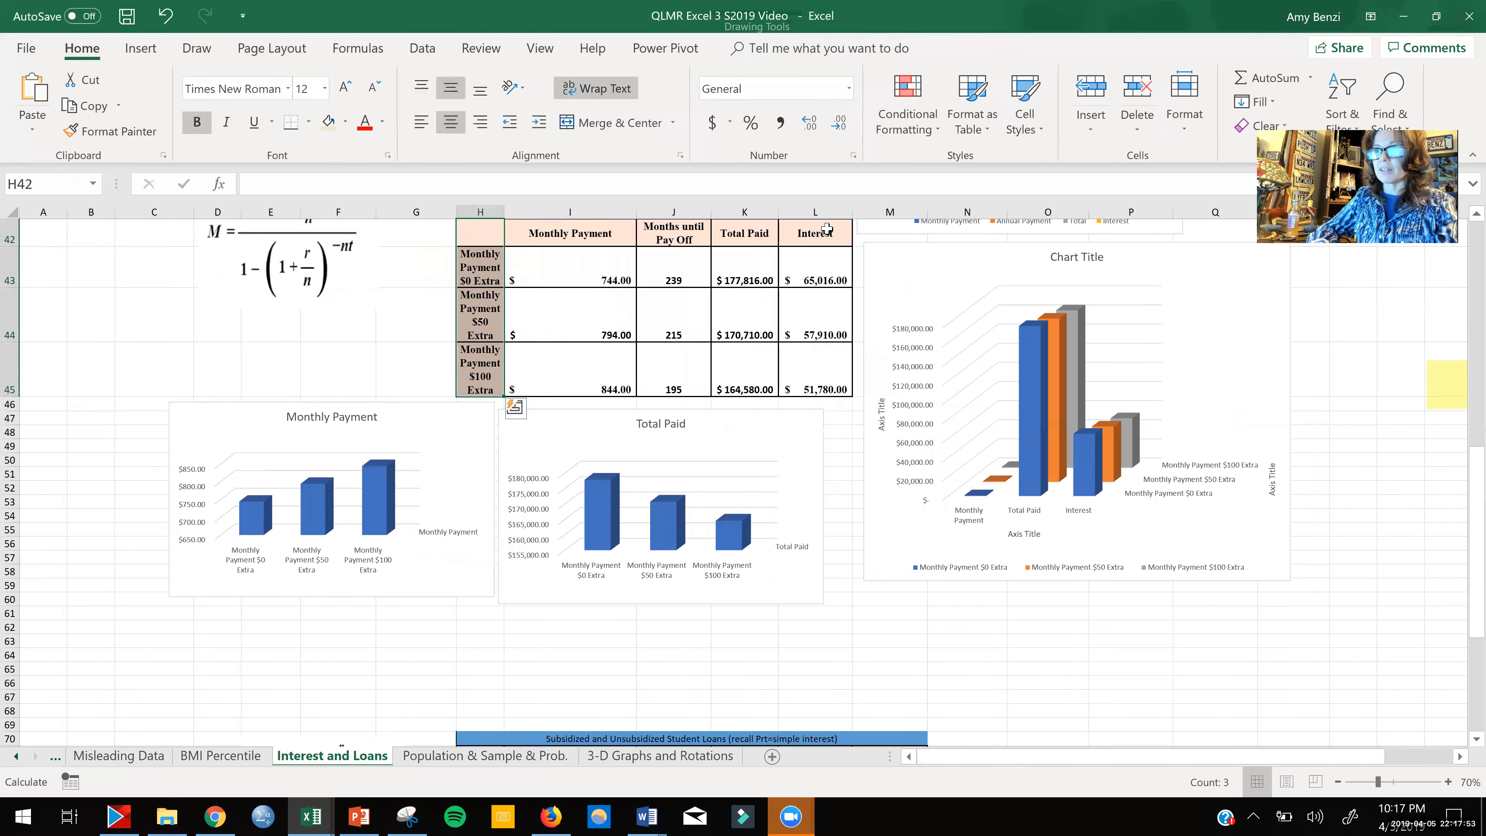
pyautogui.keyDown('ctrl'); pyautogui.moveTo(824, 236); pyautogui.dragTo(821, 375); pyautogui.keyUp('ctrl')
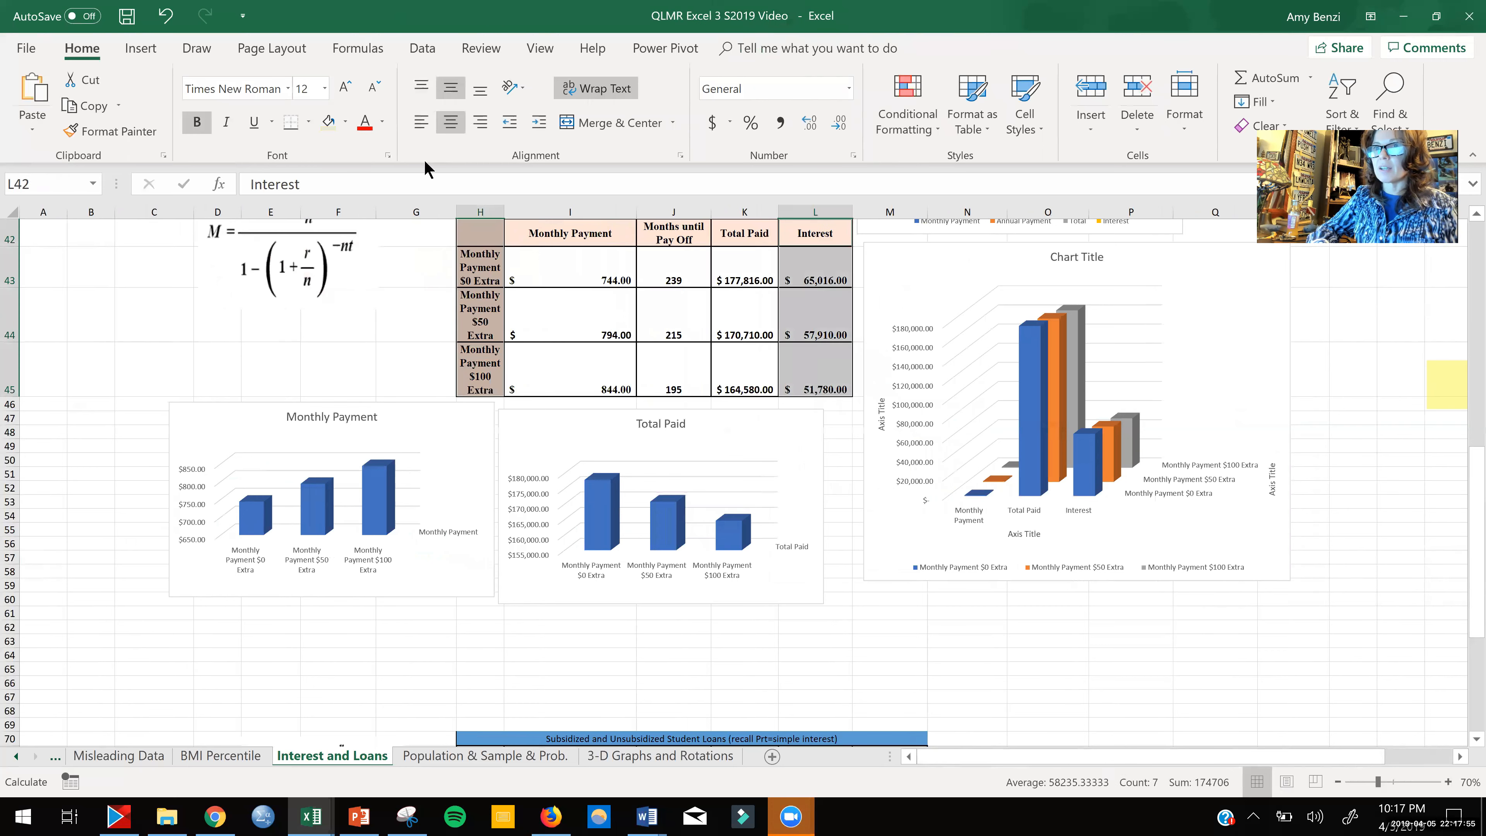
pyautogui.click(127, 48)
pyautogui.click(547, 77)
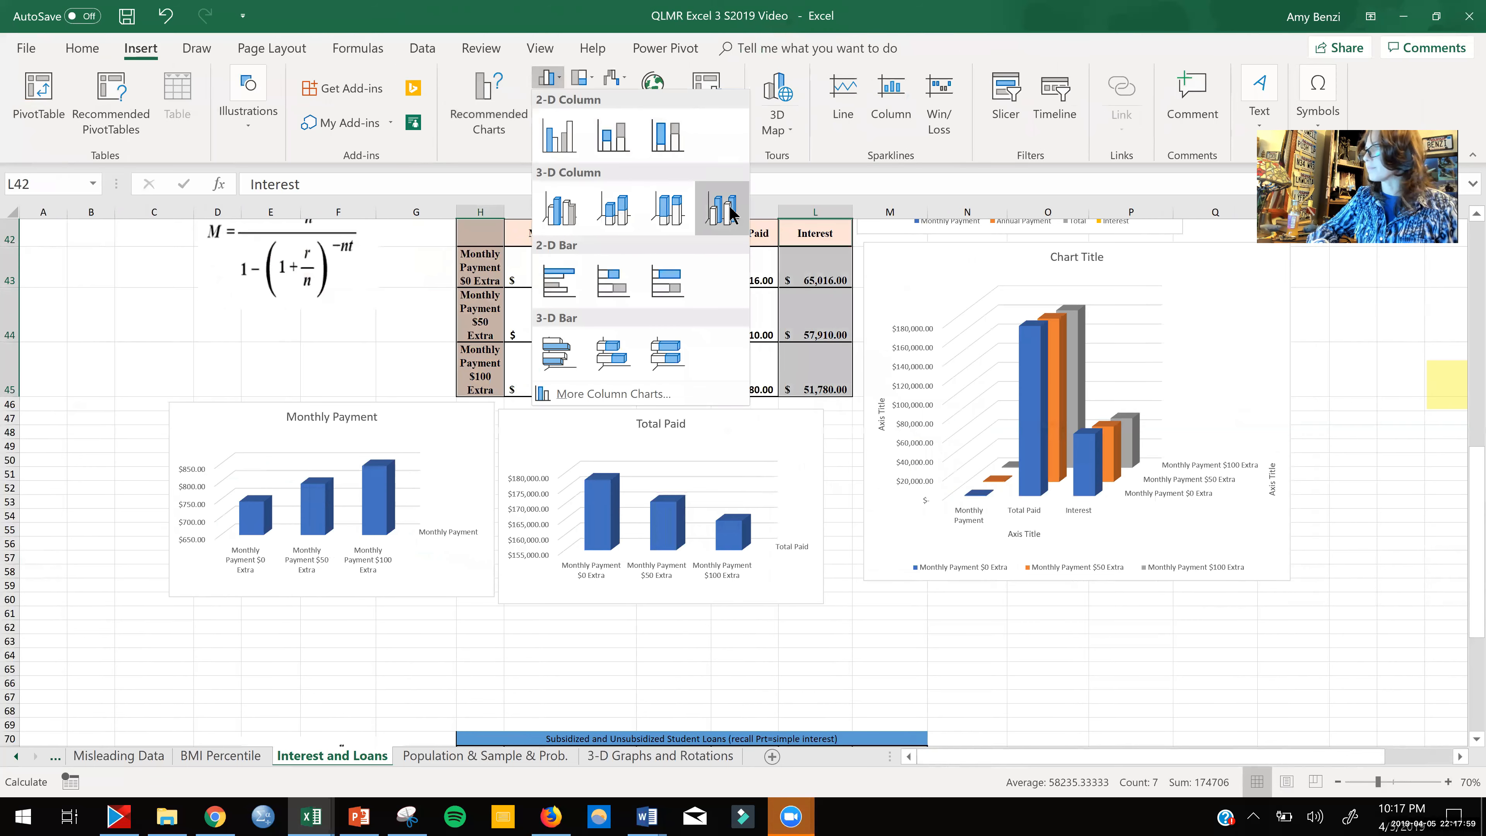
pyautogui.click(726, 211)
pyautogui.moveTo(778, 408); pyautogui.dragTo(356, 612)
pyautogui.scroll(-3, 647, 556)
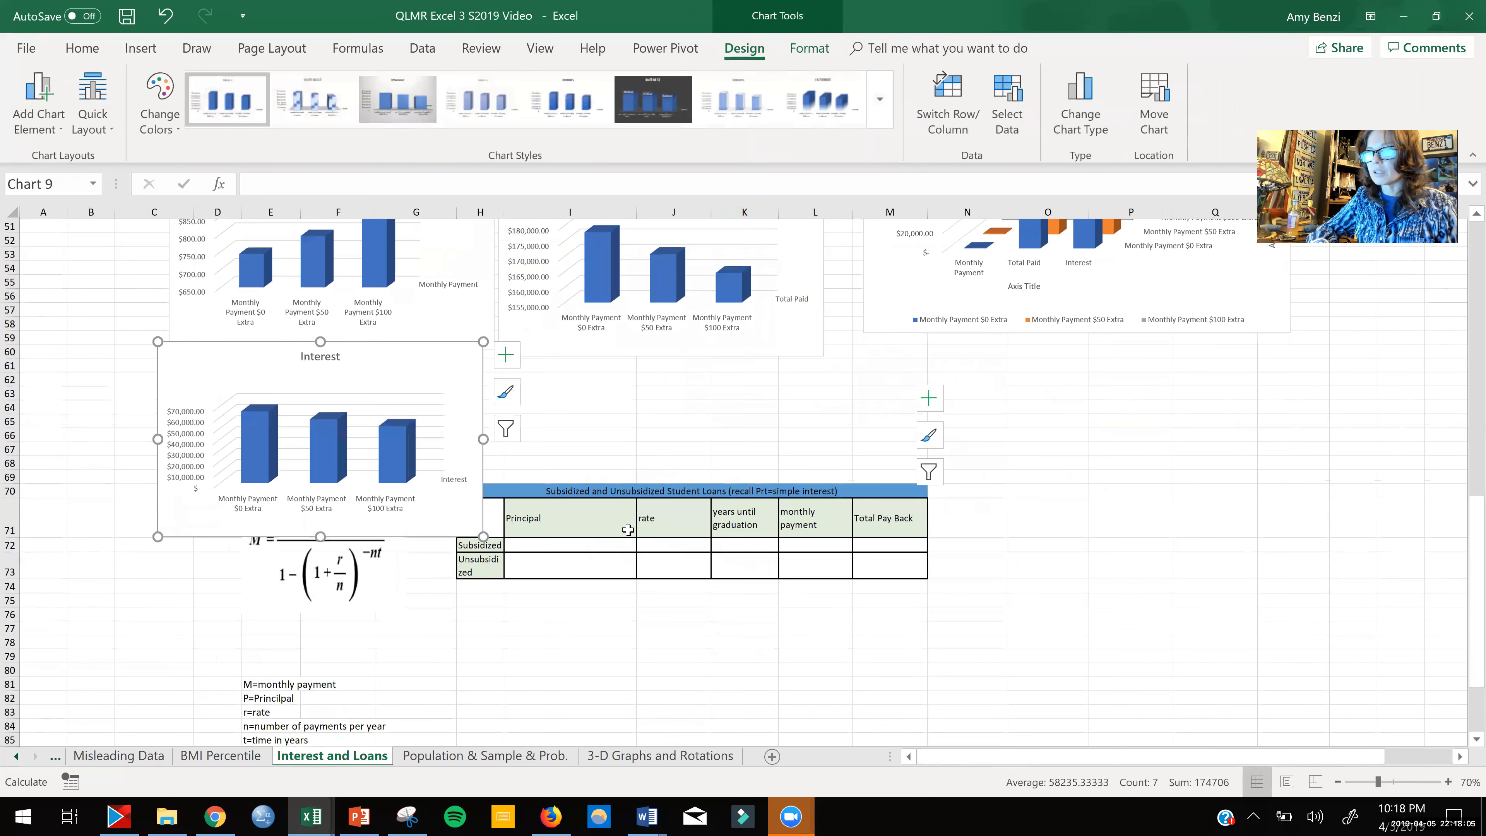
# Step: Shift the Interest chart clear of the student loan section and move cells D68:M87 down to start at C81
pyautogui.moveTo(425, 363); pyautogui.dragTo(356, 276)
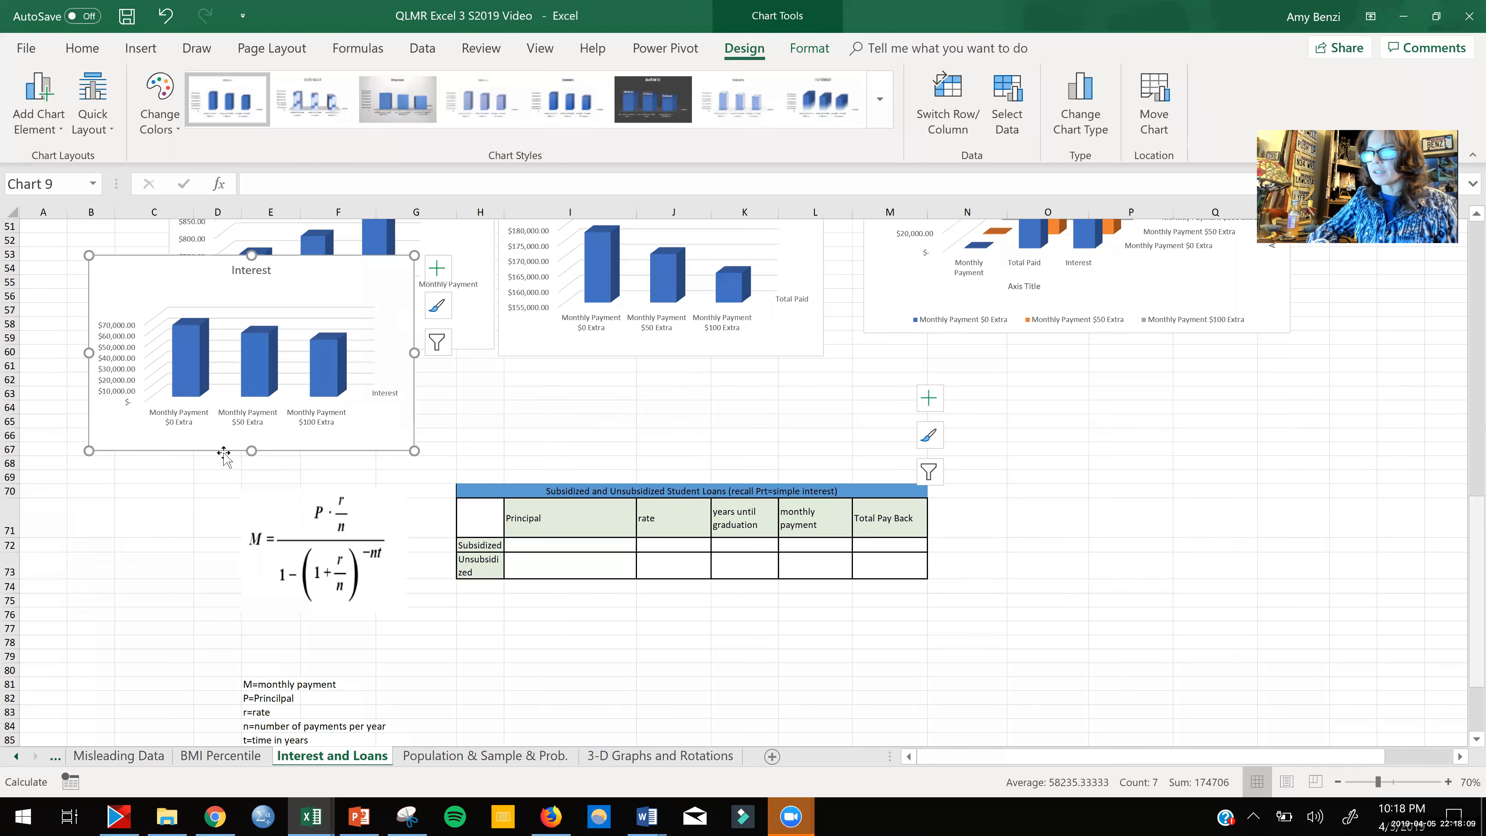
pyautogui.moveTo(437, 516); pyautogui.dragTo(737, 702)
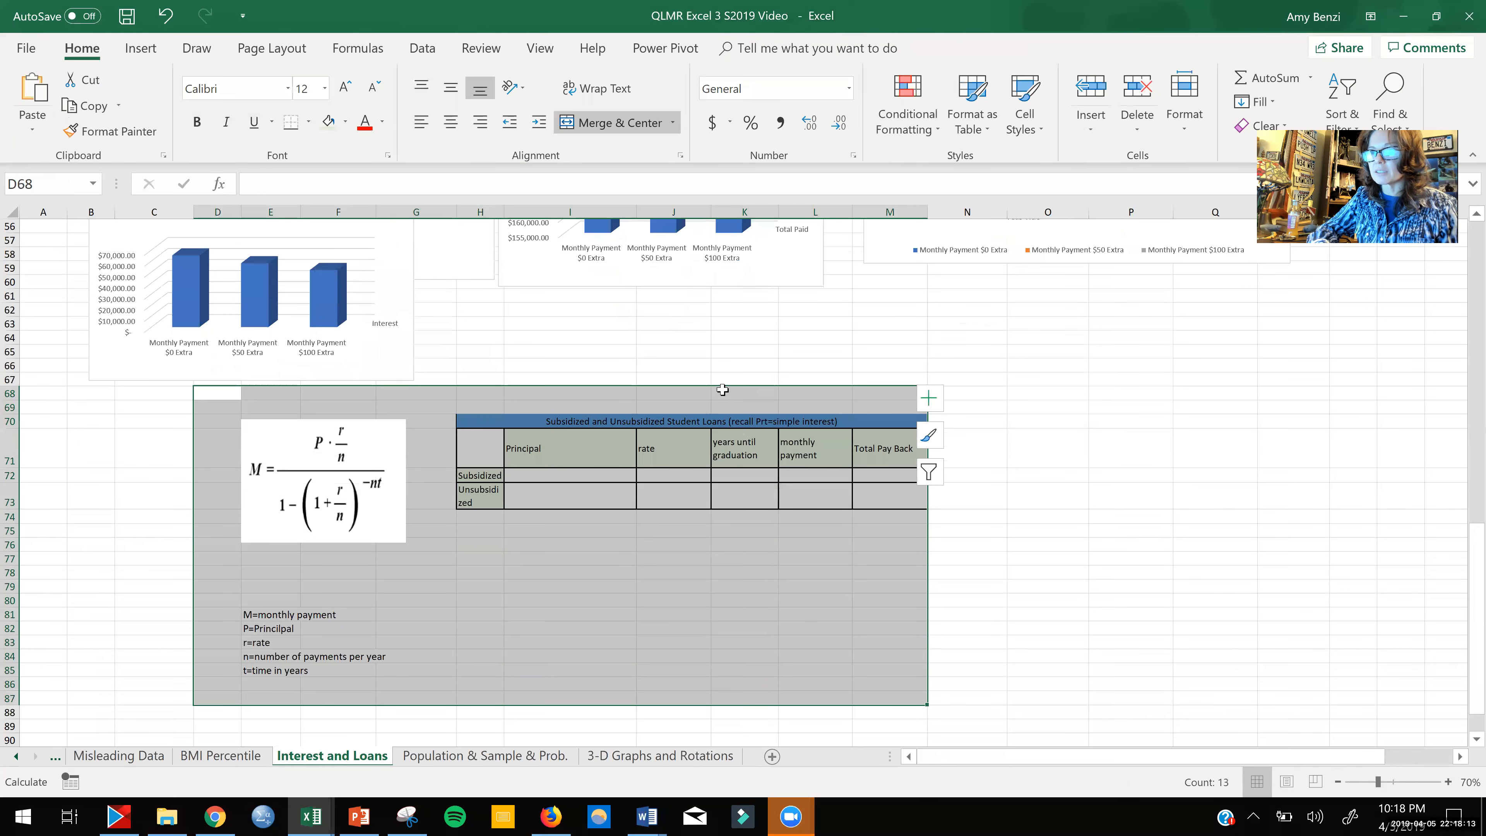
pyautogui.moveTo(724, 379); pyautogui.dragTo(719, 408)
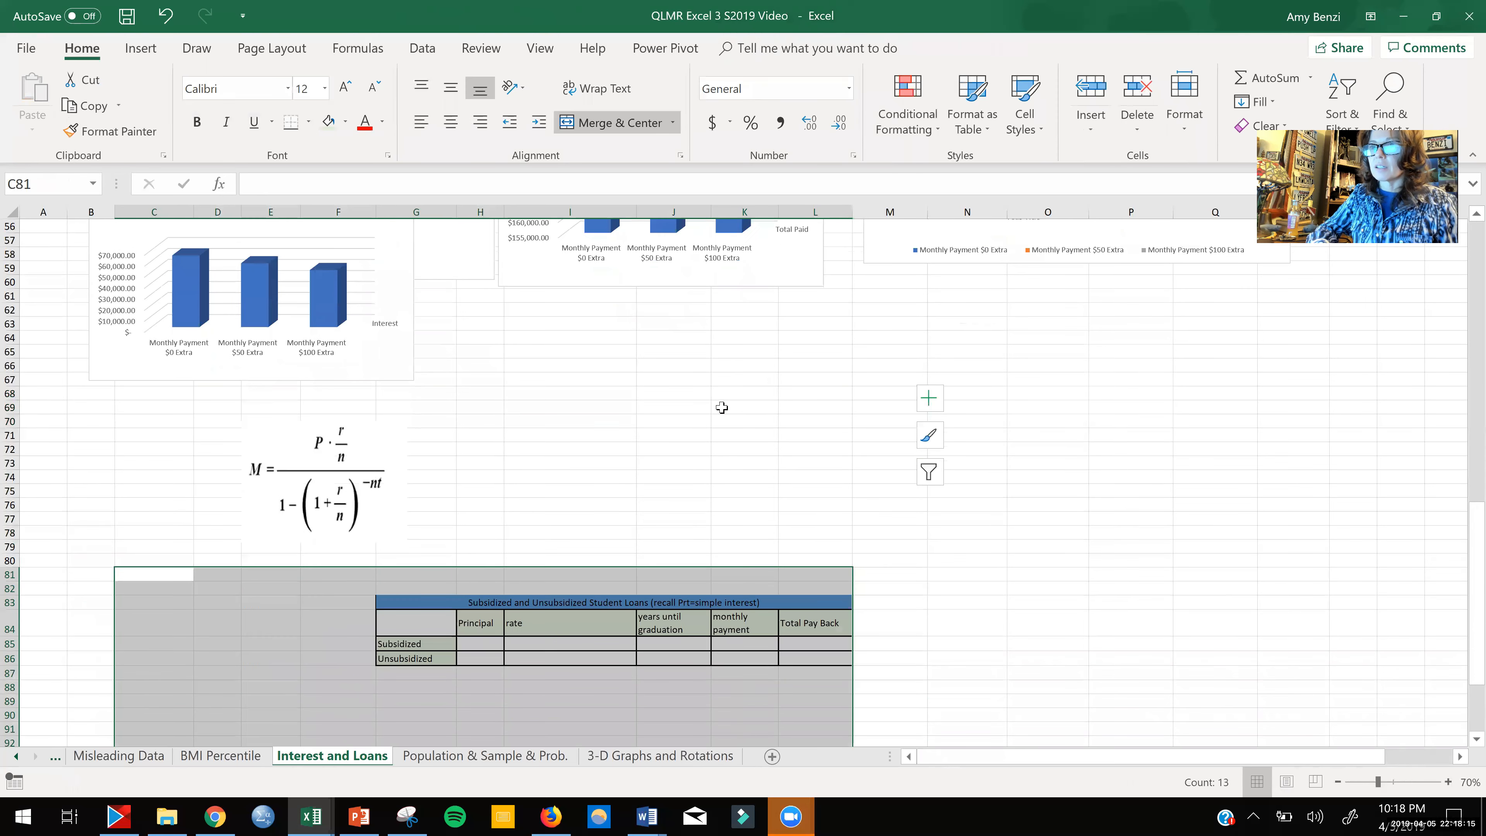
pyautogui.click(707, 409)
# Step: Reposition the Interest chart in the freed space directly below the Monthly Payment chart
pyautogui.scroll(2, 331, 228)
pyautogui.scroll(1, 332, 228)
pyautogui.moveTo(315, 322); pyautogui.dragTo(381, 439)
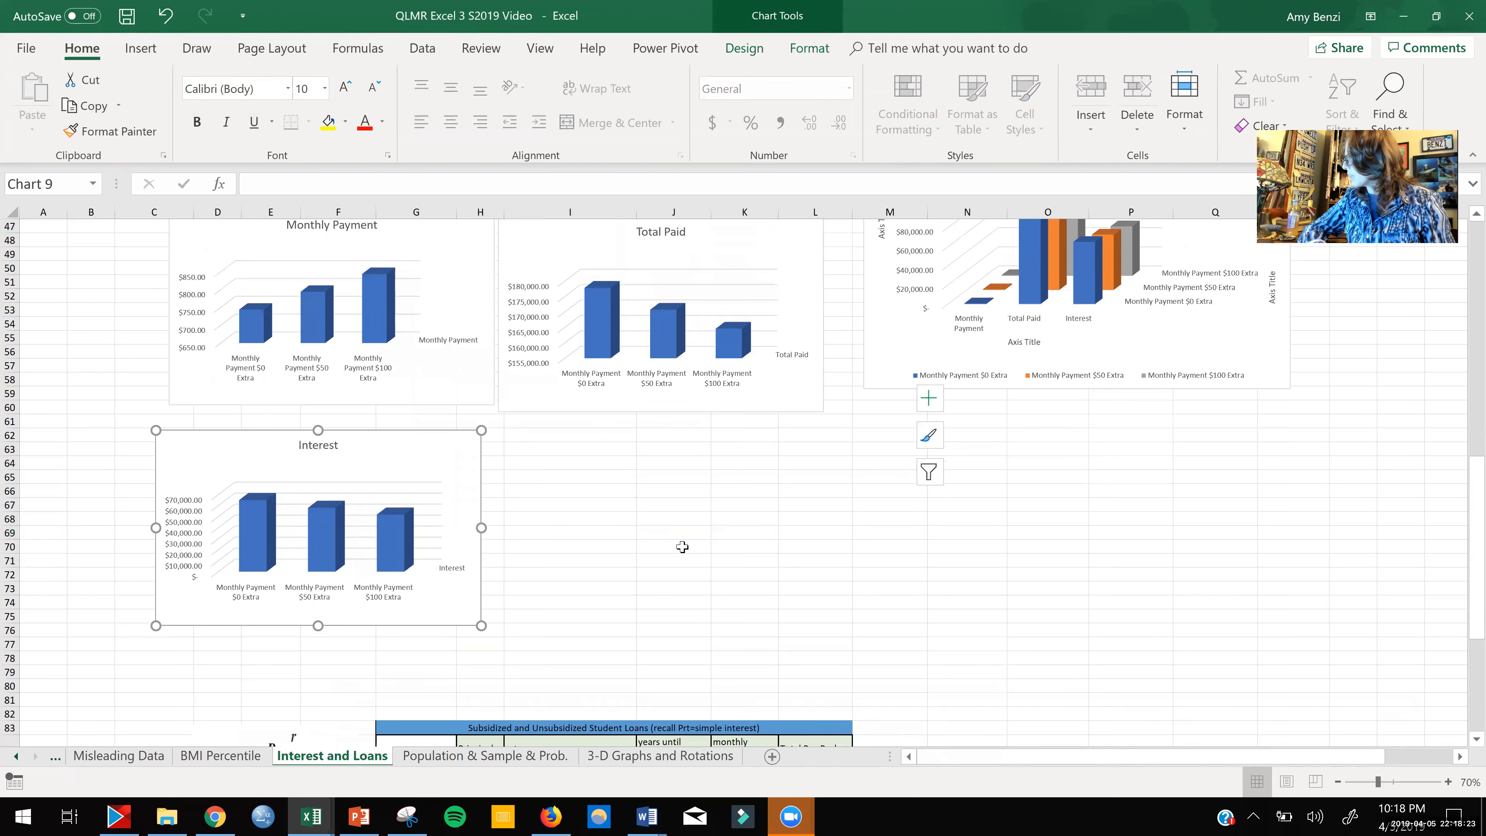
# Step: Insert a 3-D Column chart of Months until Pay Off from H42:H45 and J42:J45 and place it beside the Interest chart
pyautogui.scroll(1, 682, 547)
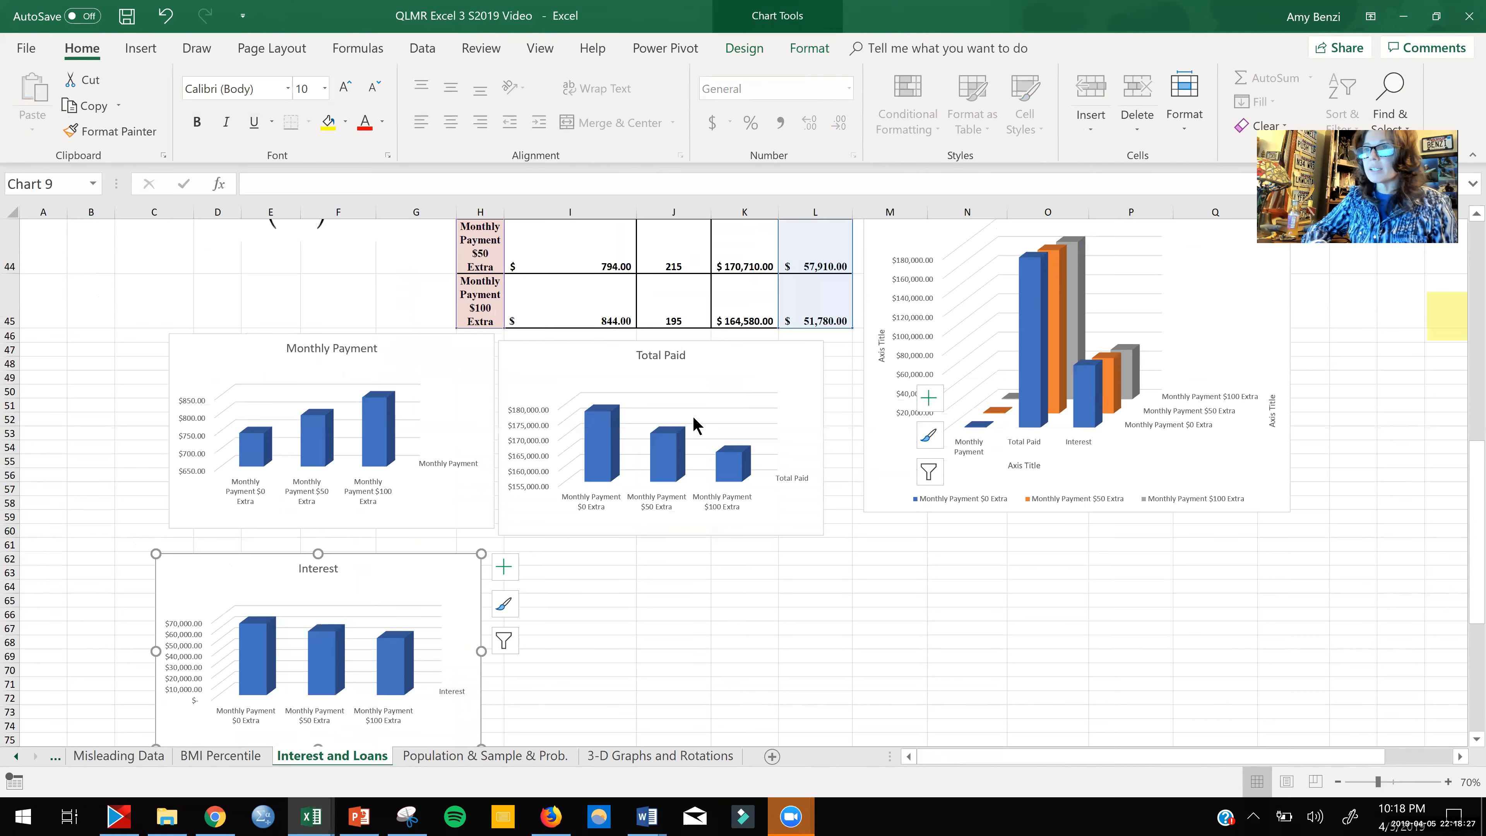
pyautogui.scroll(2, 670, 544)
pyautogui.moveTo(486, 290); pyautogui.dragTo(466, 437)
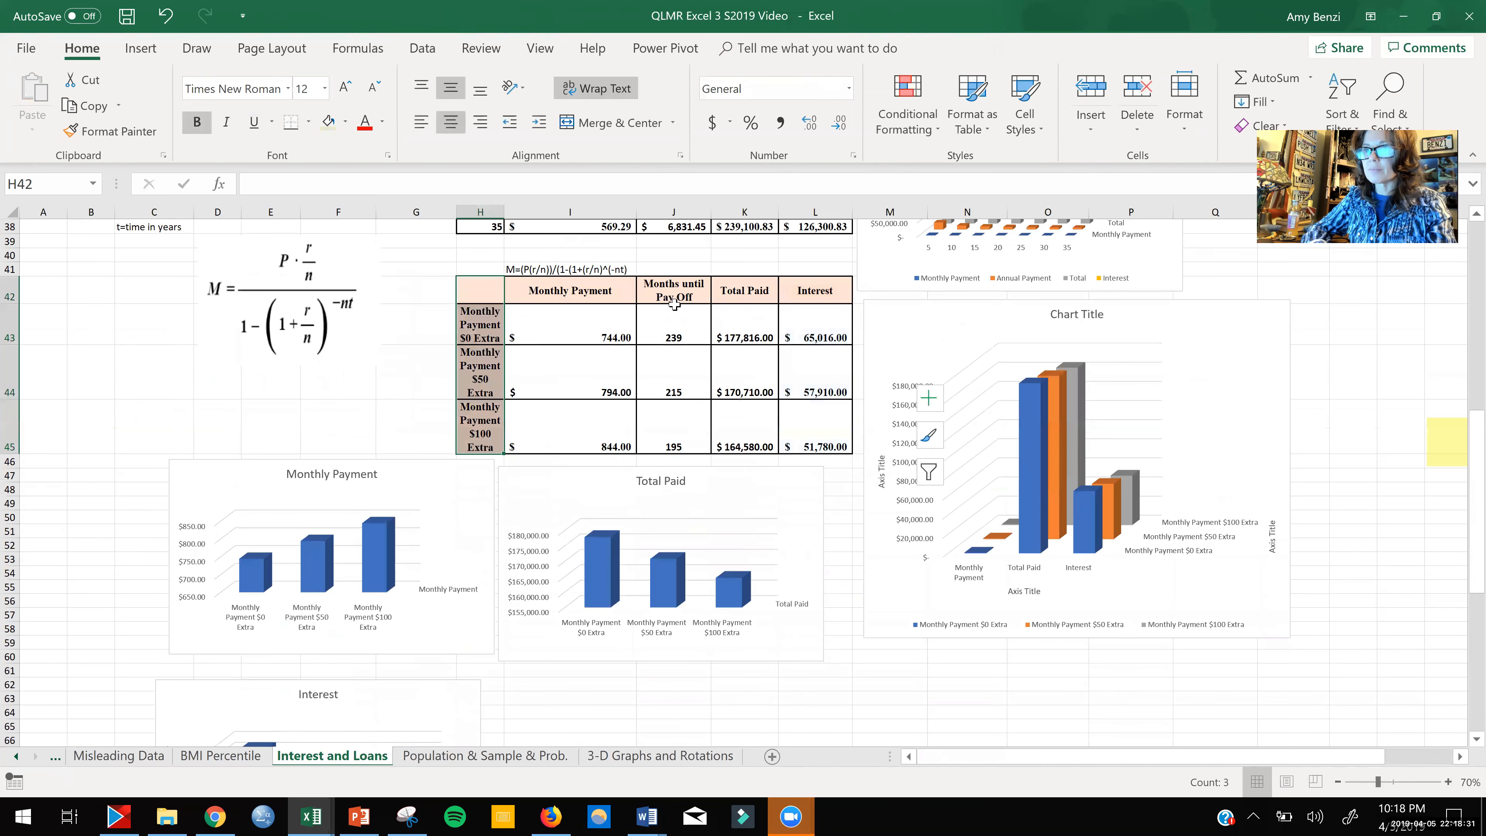
pyautogui.moveTo(673, 292); pyautogui.dragTo(673, 421)
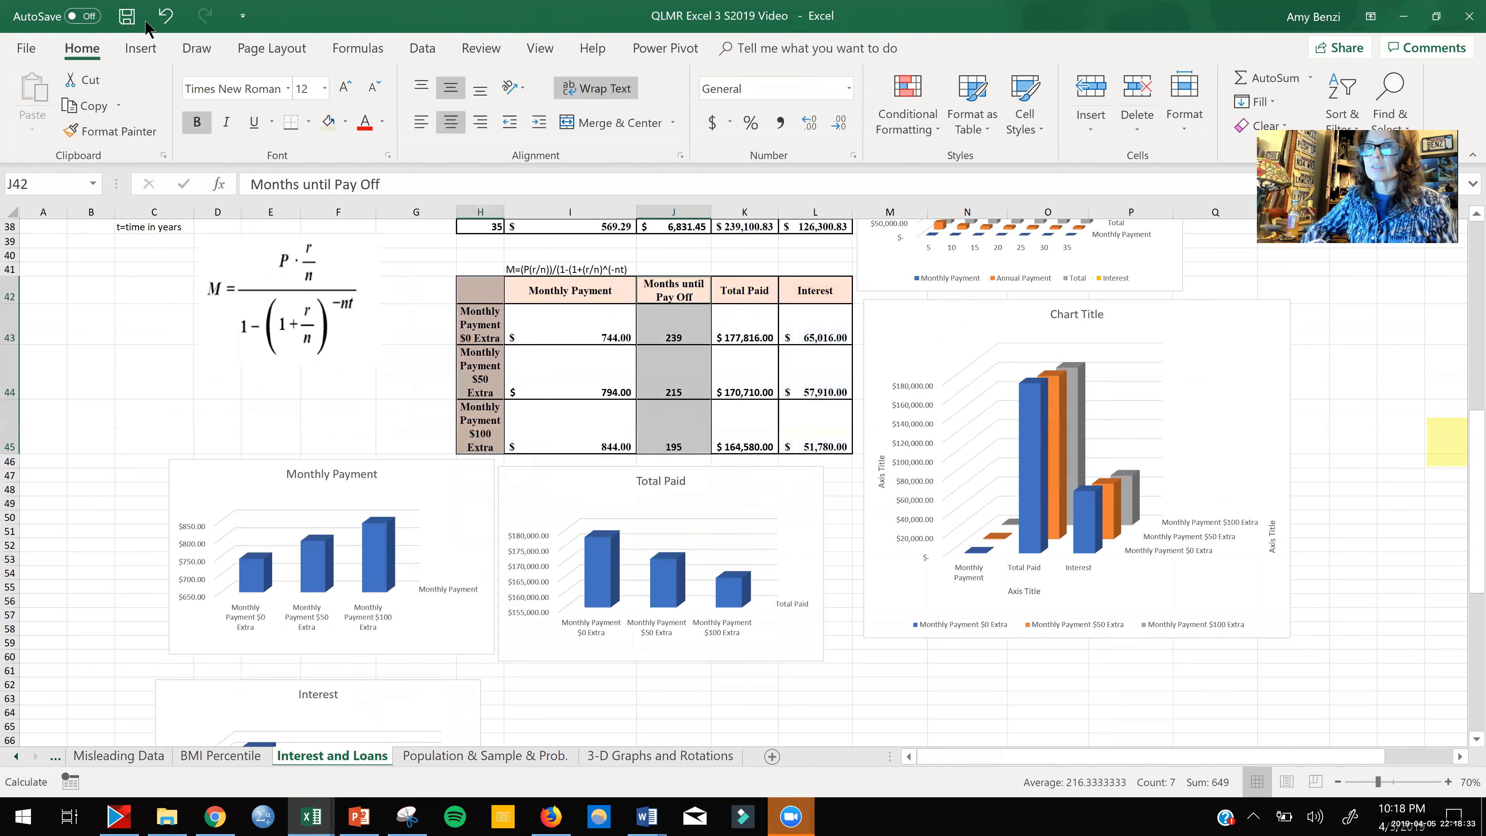
pyautogui.scroll(-1, 594, 105)
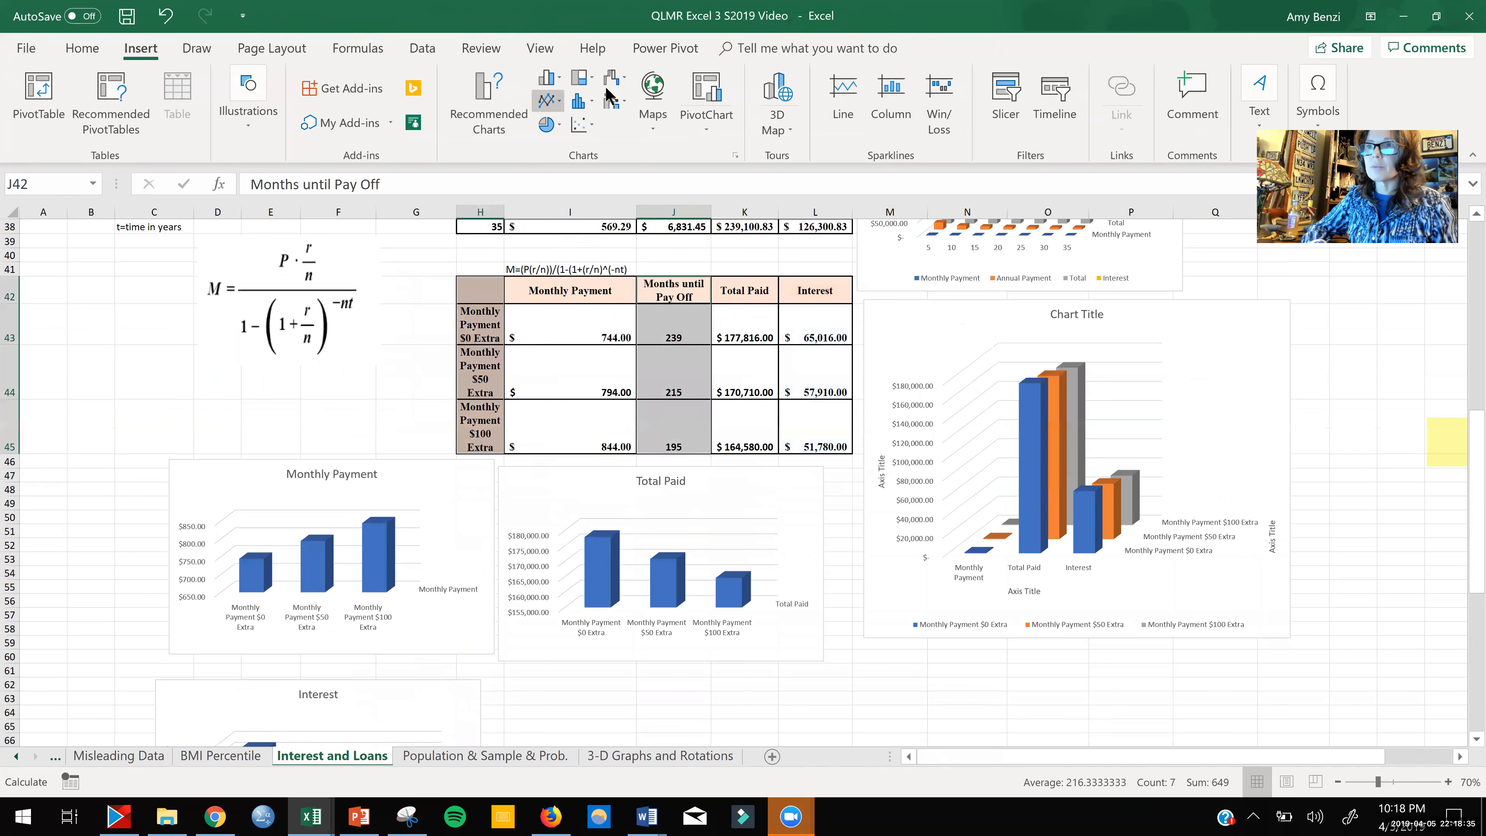
pyautogui.click(550, 77)
pyautogui.click(721, 205)
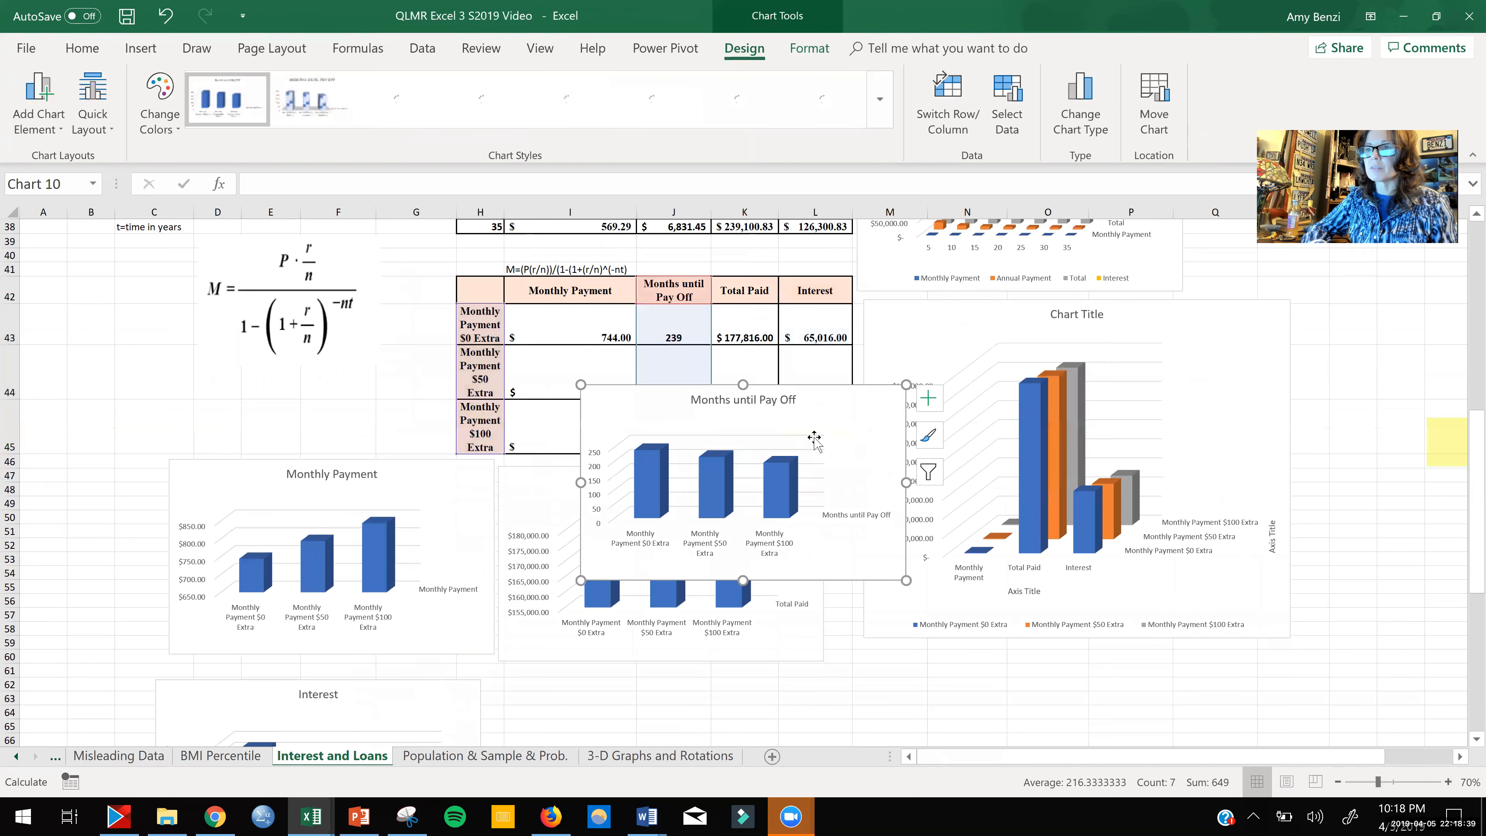
pyautogui.scroll(-4, 814, 439)
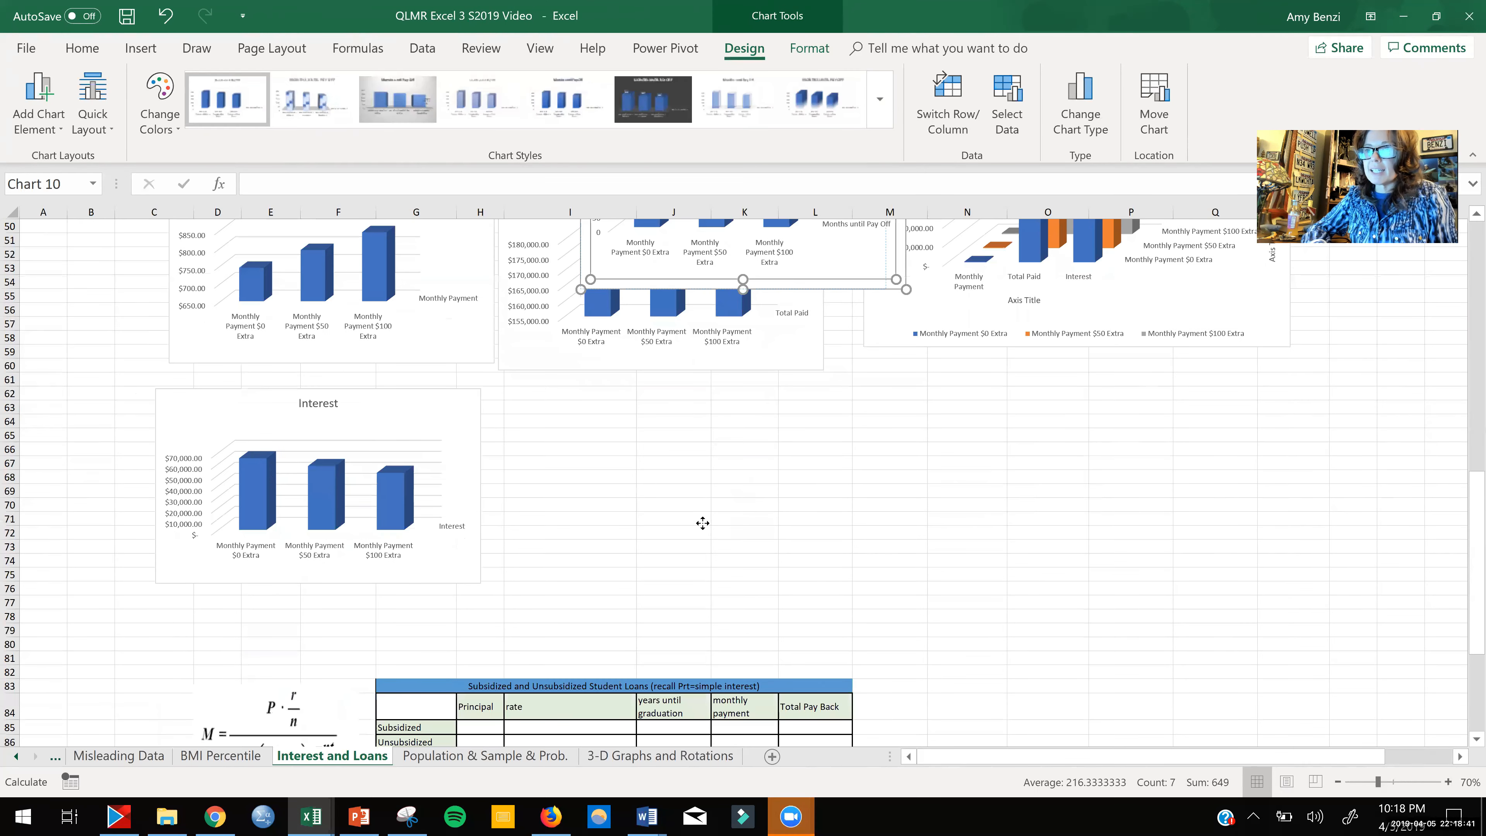
pyautogui.click(894, 282)
pyautogui.moveTo(878, 287); pyautogui.dragTo(808, 587)
pyautogui.scroll(2, 929, 544)
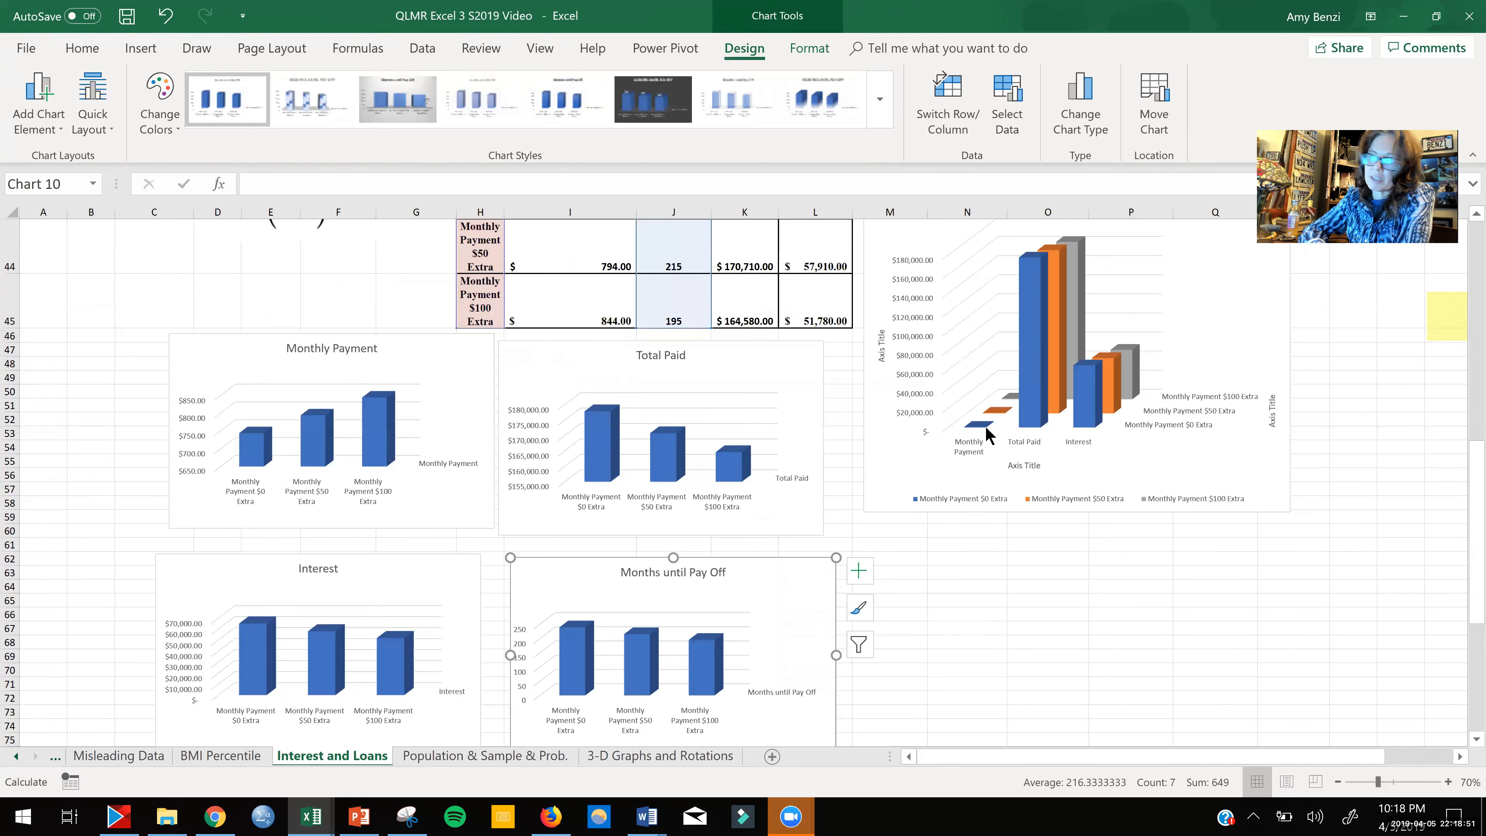
# Step: Move the yellow highlight rectangle to the empty area below the combined chart, around rows 77 to 80 in column N
pyautogui.click(934, 578)
pyautogui.scroll(-1, 702, 556)
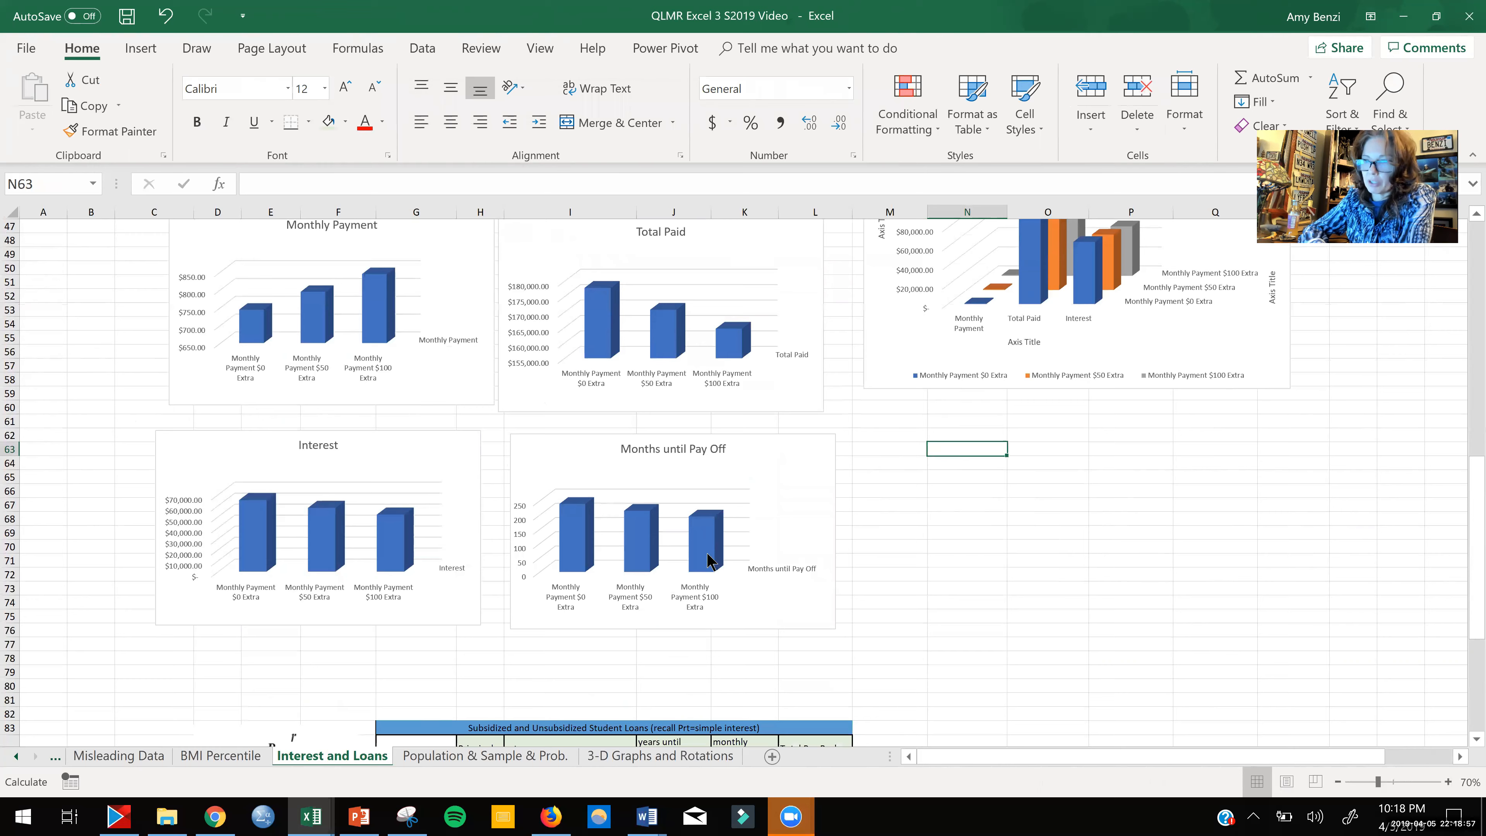
pyautogui.moveTo(713, 559)
pyautogui.click(1051, 572)
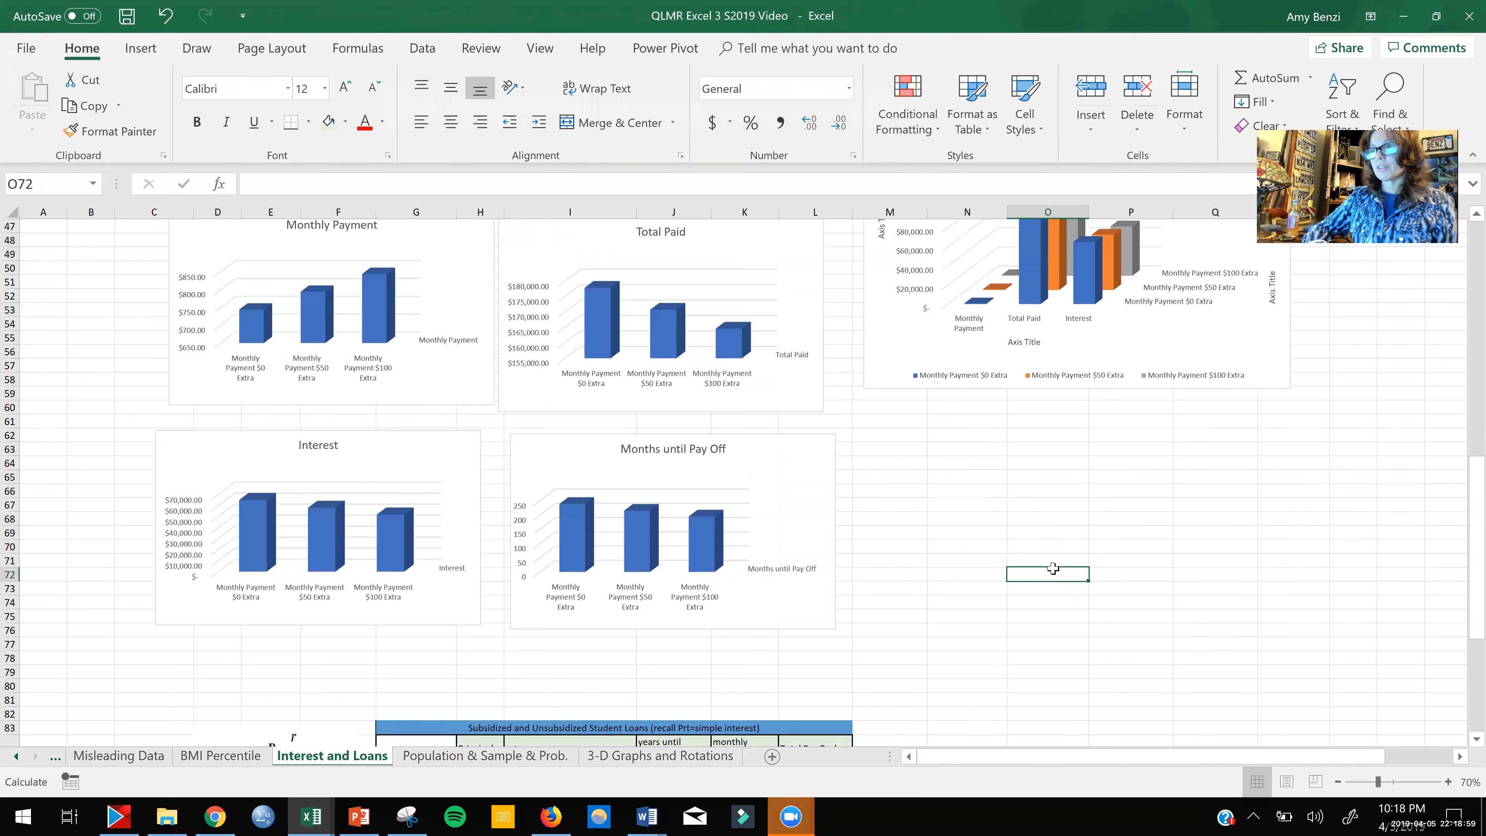
pyautogui.scroll(2, 1164, 488)
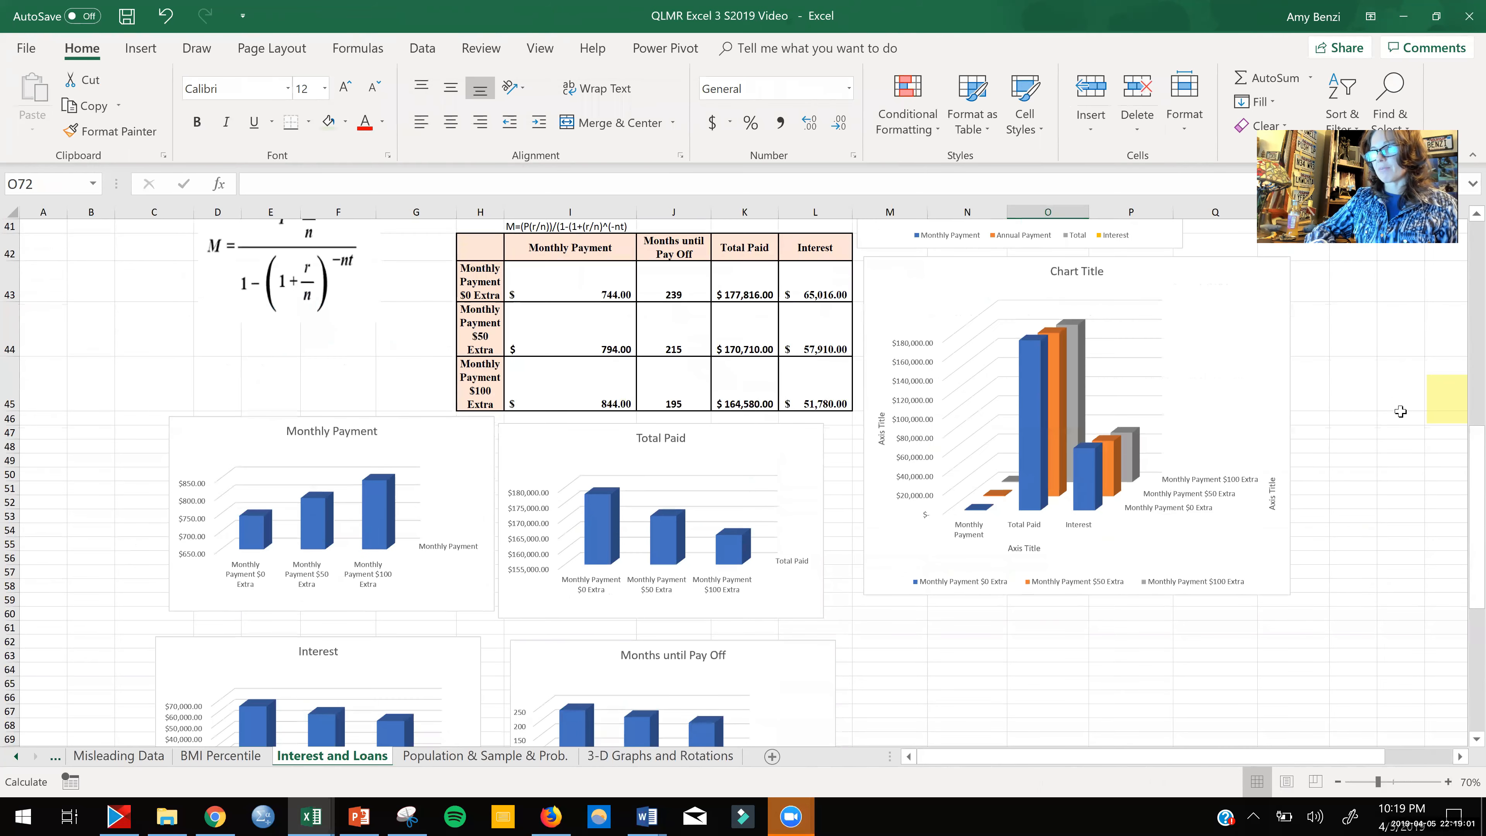
pyautogui.click(1438, 403)
pyautogui.moveTo(862, 433); pyautogui.dragTo(882, 667)
pyautogui.moveTo(621, 706)
pyautogui.mouseDown()
pyautogui.moveTo(321, 679)
pyautogui.moveTo(73, 712)
pyautogui.mouseUp()
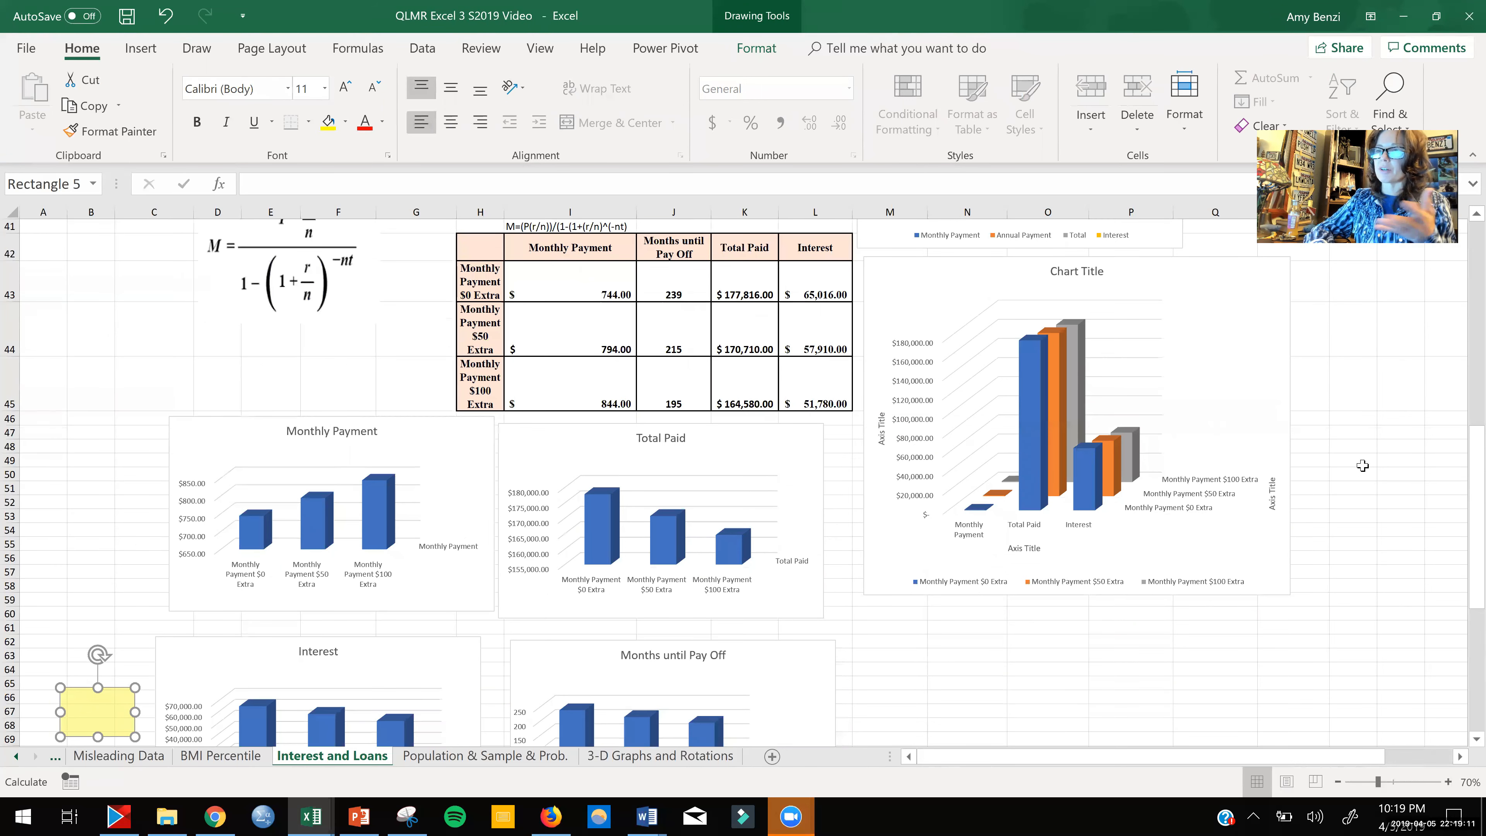
pyautogui.scroll(-6, 1362, 466)
pyautogui.moveTo(102, 341); pyautogui.dragTo(996, 494)
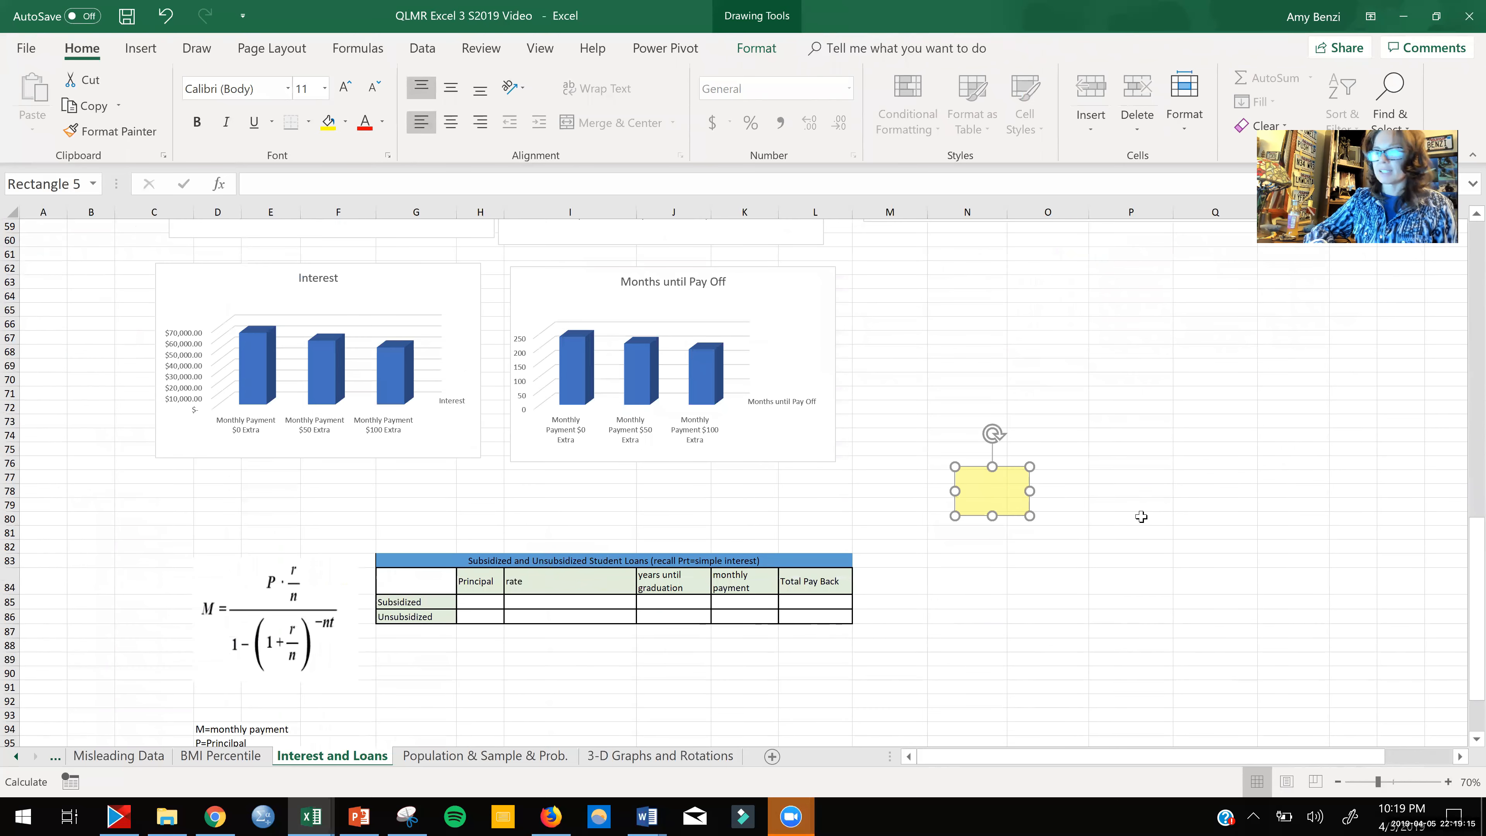
# Step: Set the Percent Down in D32 to 10% and widen column E so the down payment amount fits
pyautogui.scroll(-4, 1146, 524)
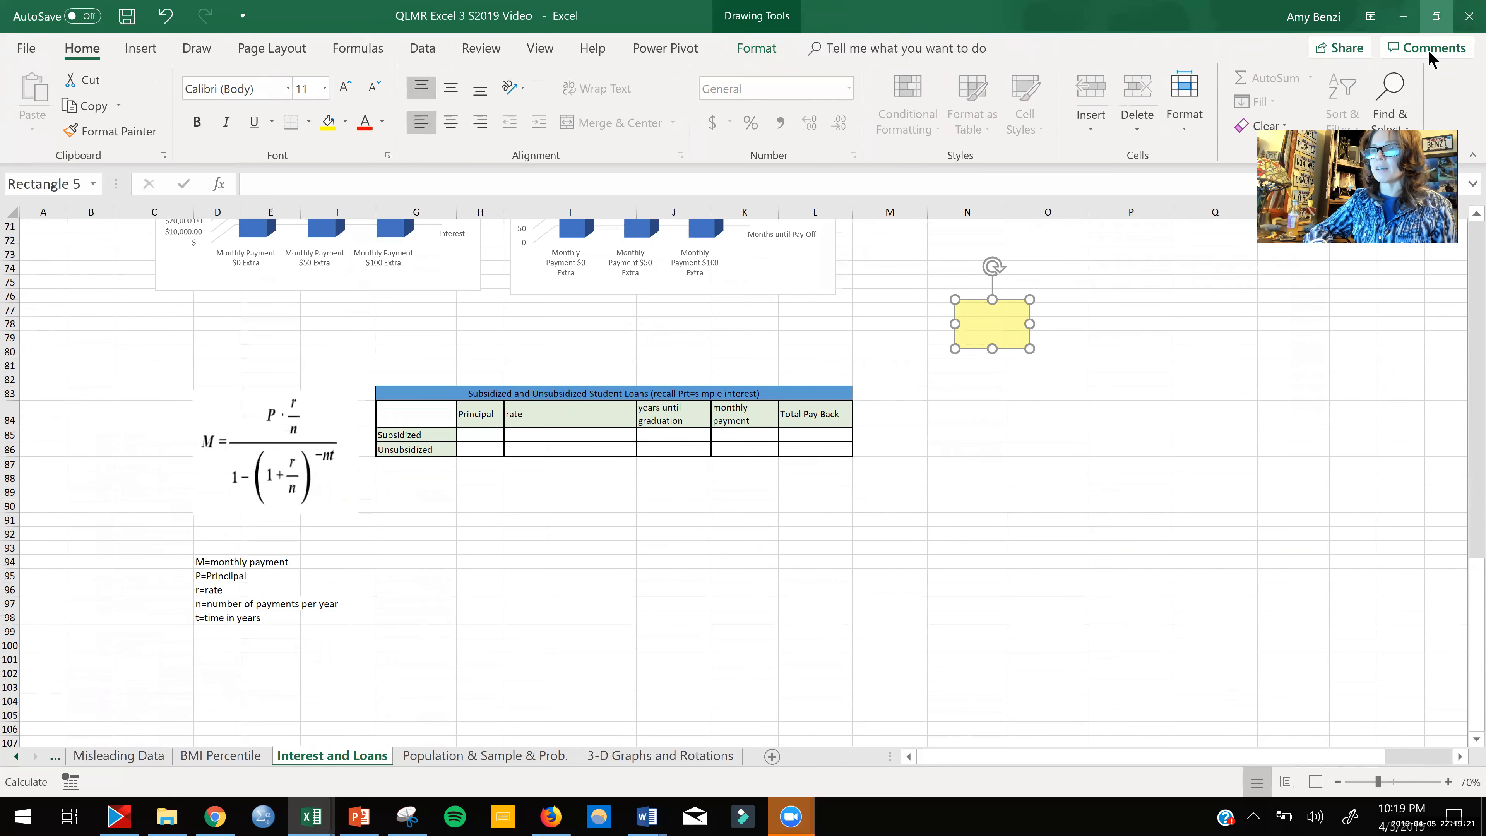
pyautogui.scroll(13, 1164, 388)
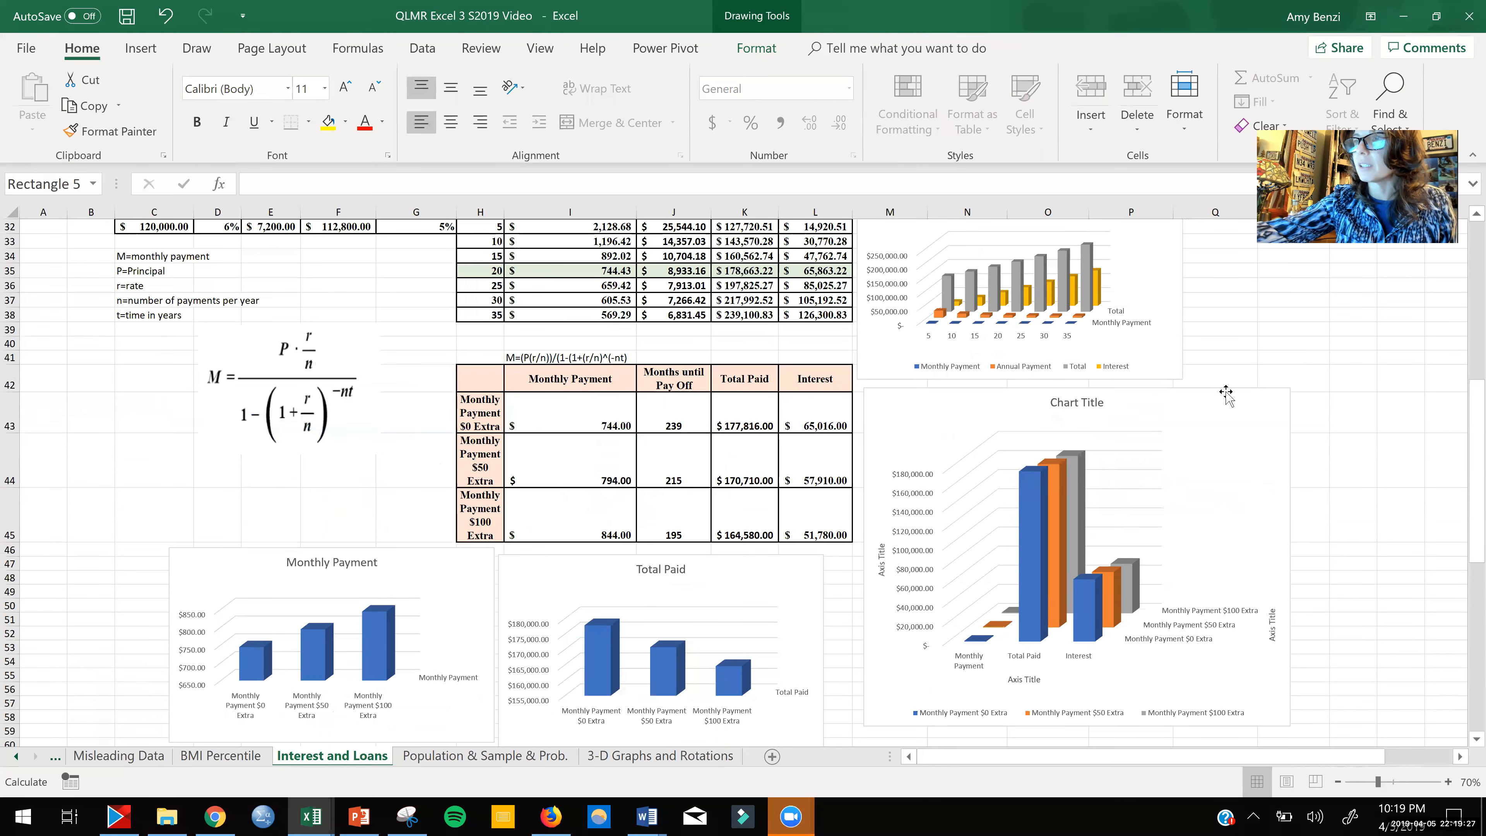
pyautogui.scroll(-4, 1225, 392)
pyautogui.scroll(3, 1225, 392)
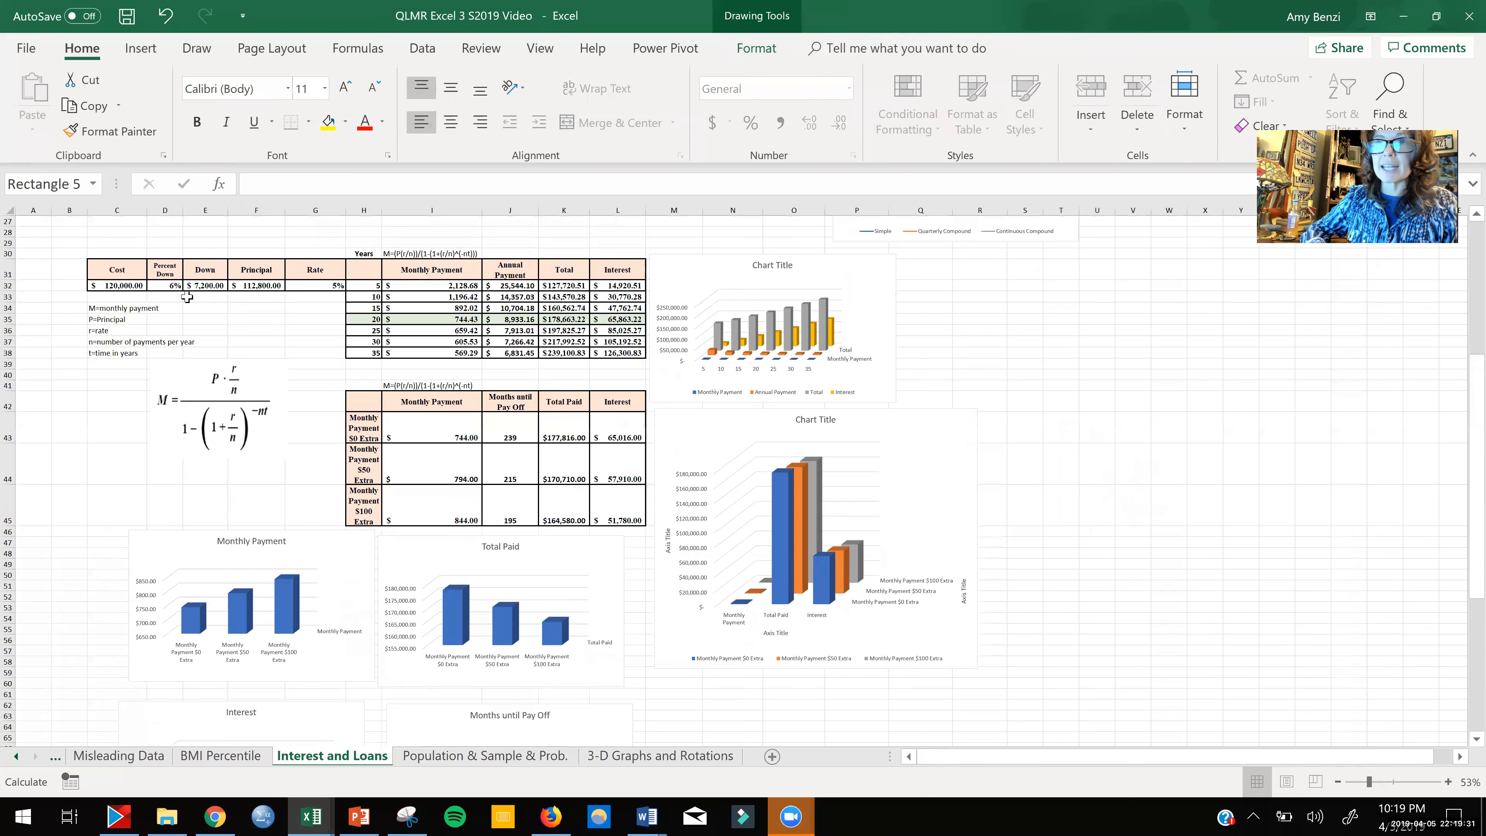
pyautogui.doubleClick(164, 287)
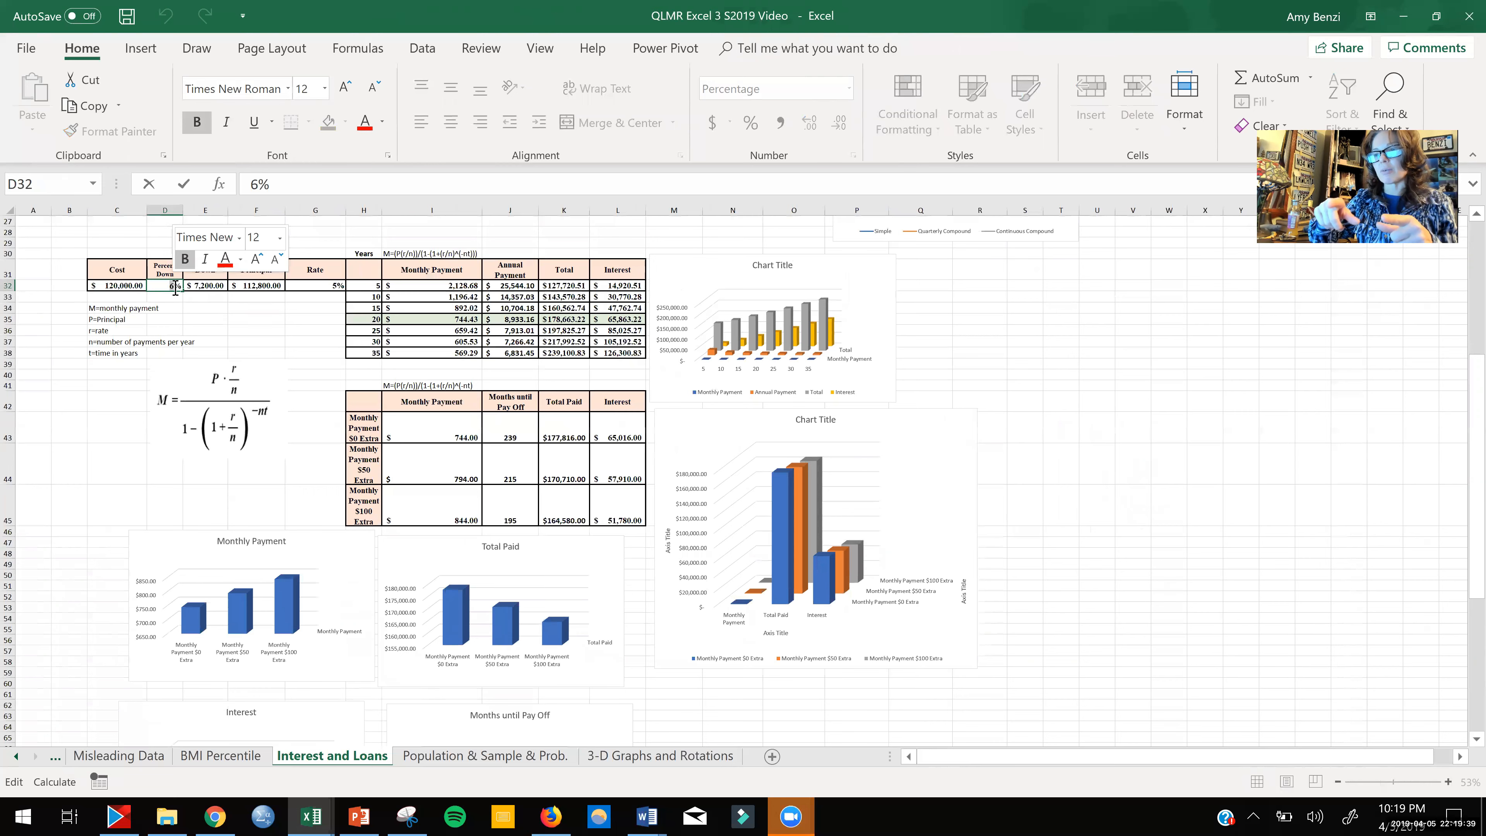
pyautogui.write('10')
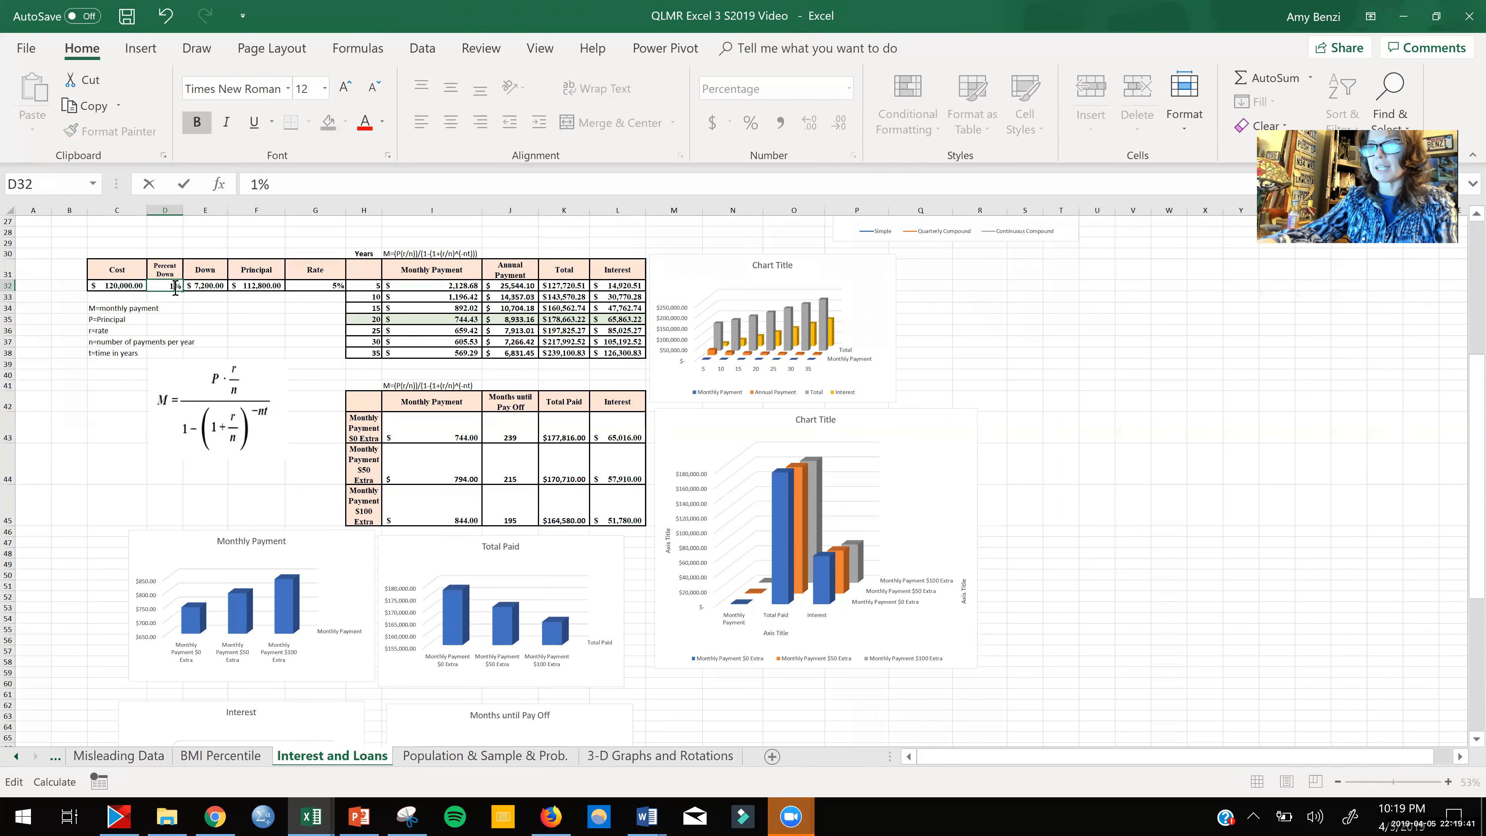
pyautogui.press('Return')
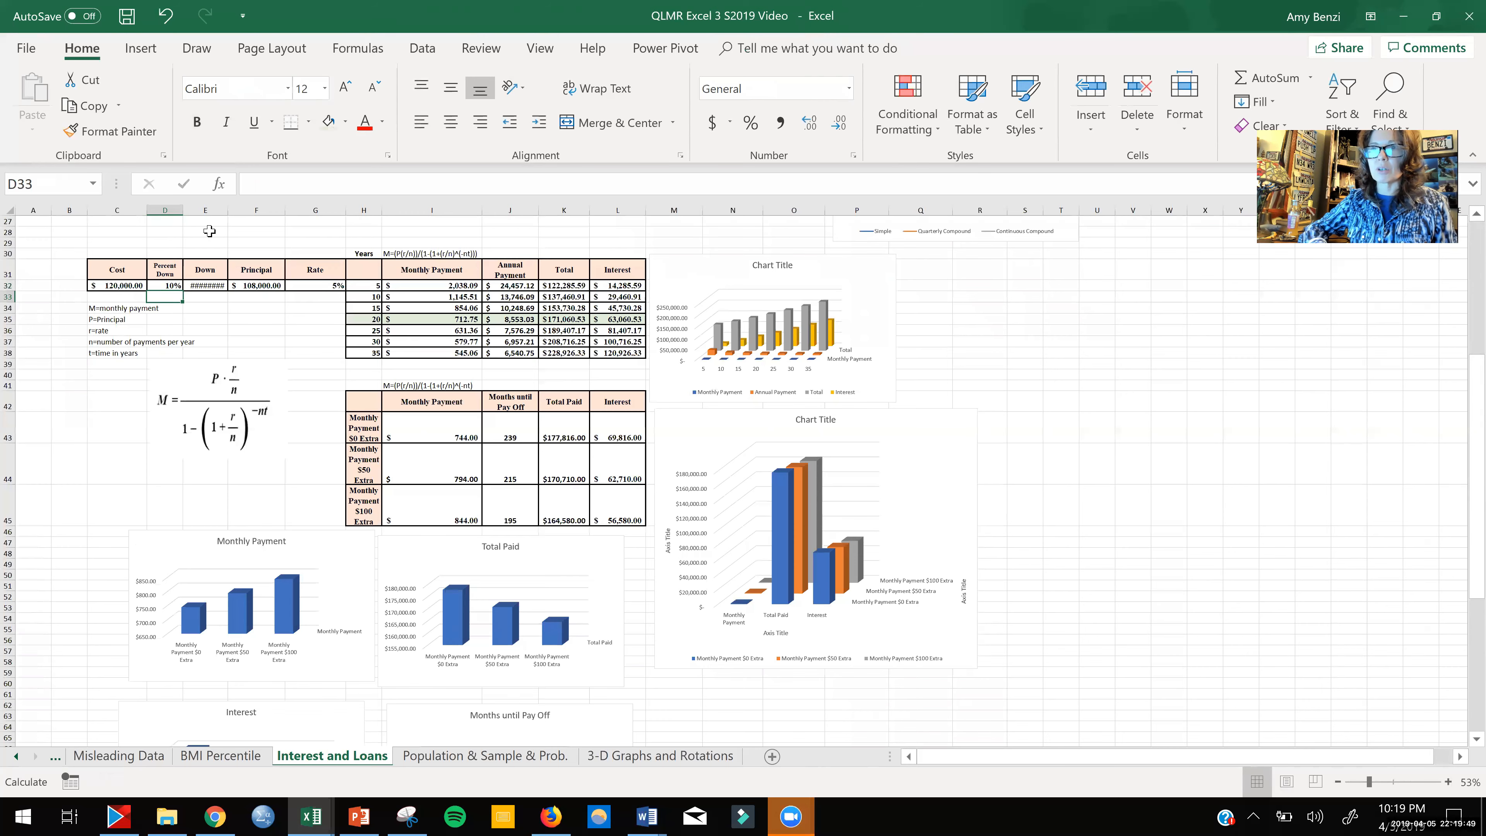
pyautogui.moveTo(229, 212); pyautogui.dragTo(234, 213)
# Step: Move the yellow highlight rectangle down beside the Subsidized and Unsubsidized Student Loans table, around rows 87 to 90 in column N
pyautogui.click(1076, 504)
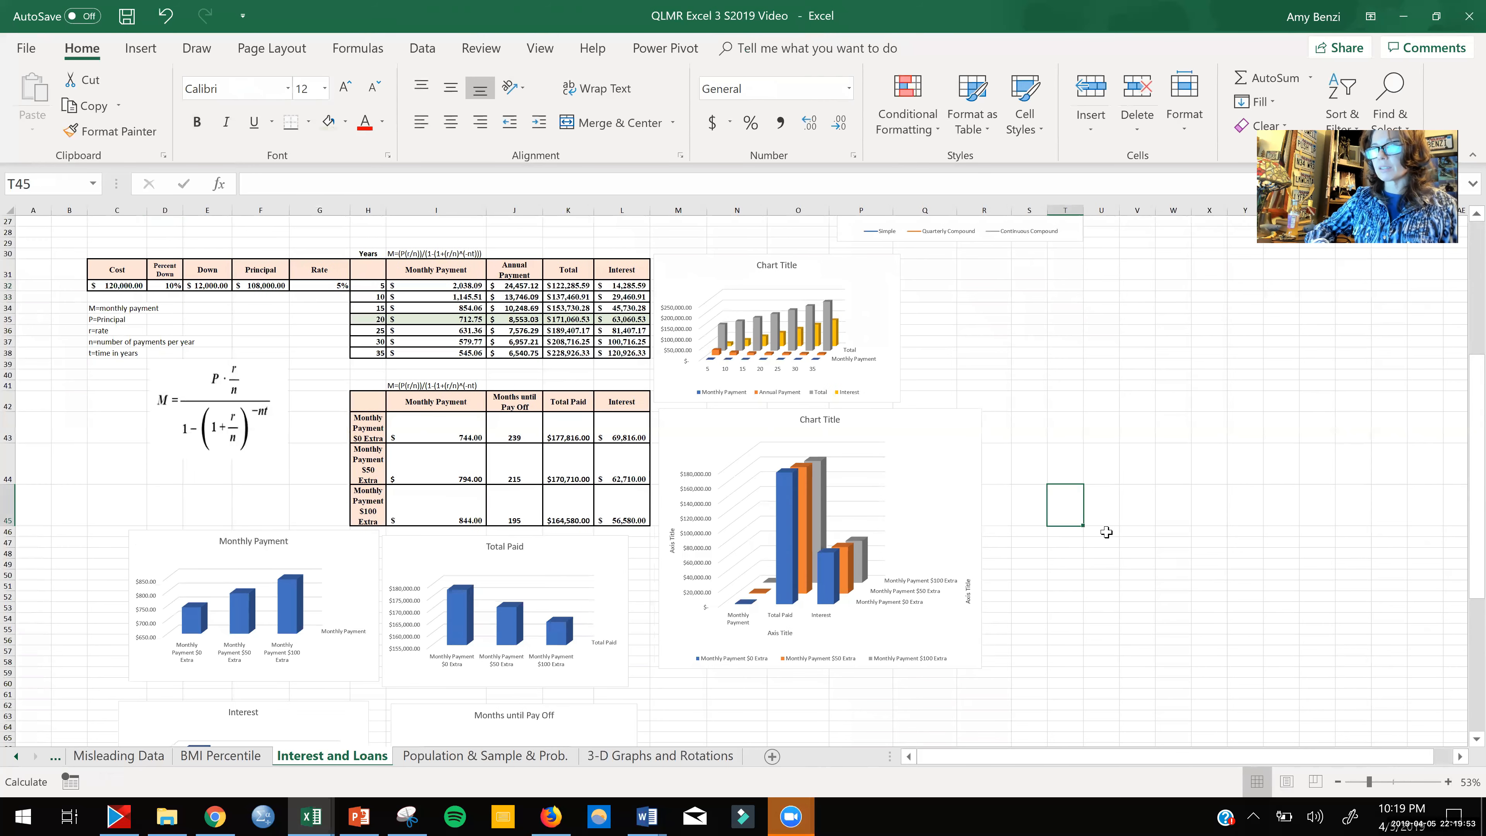
pyautogui.scroll(-7, 1106, 532)
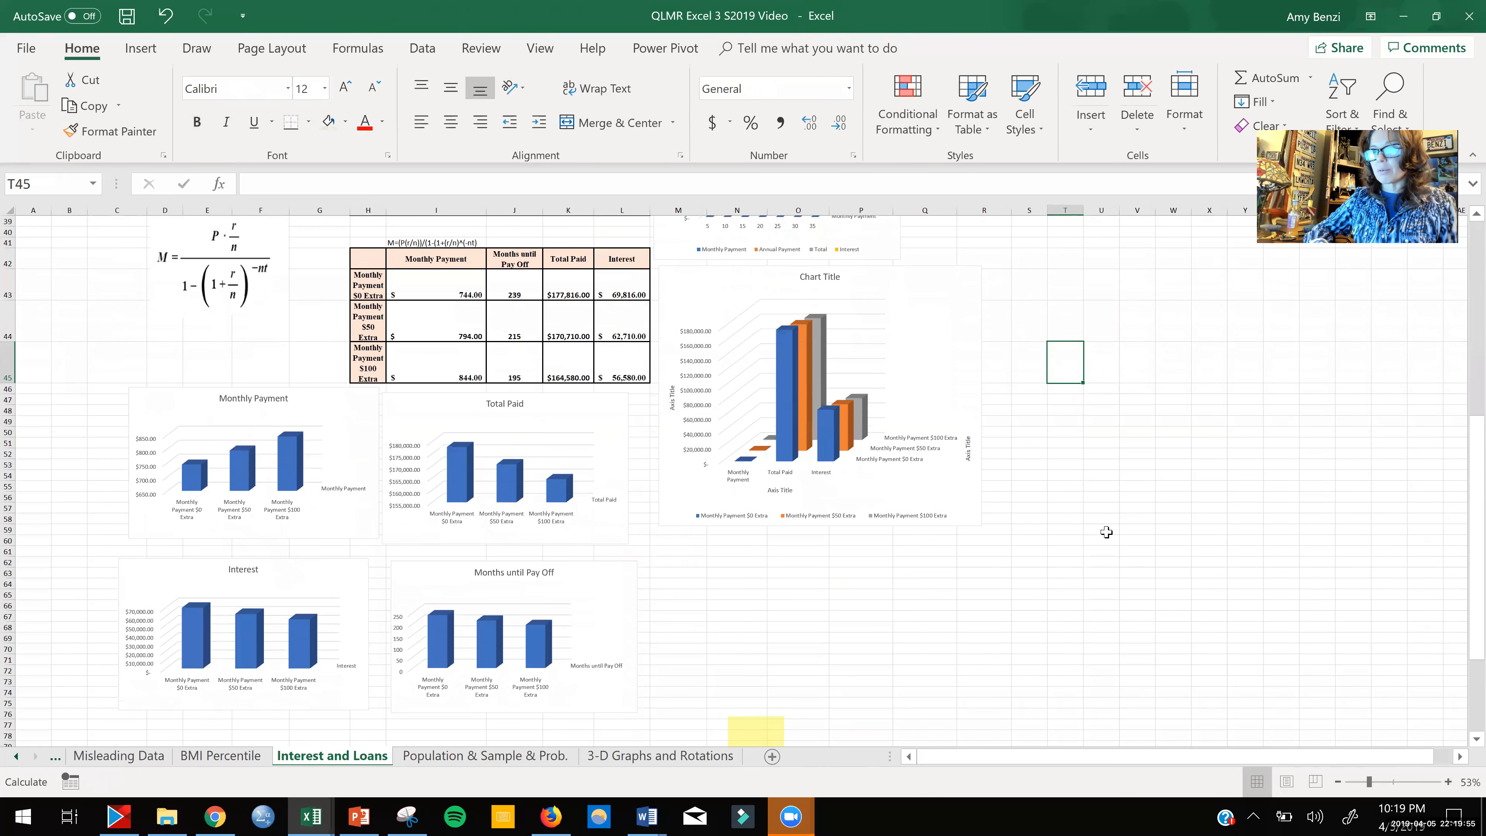
pyautogui.scroll(-1, 1106, 532)
pyautogui.scroll(7, 1106, 531)
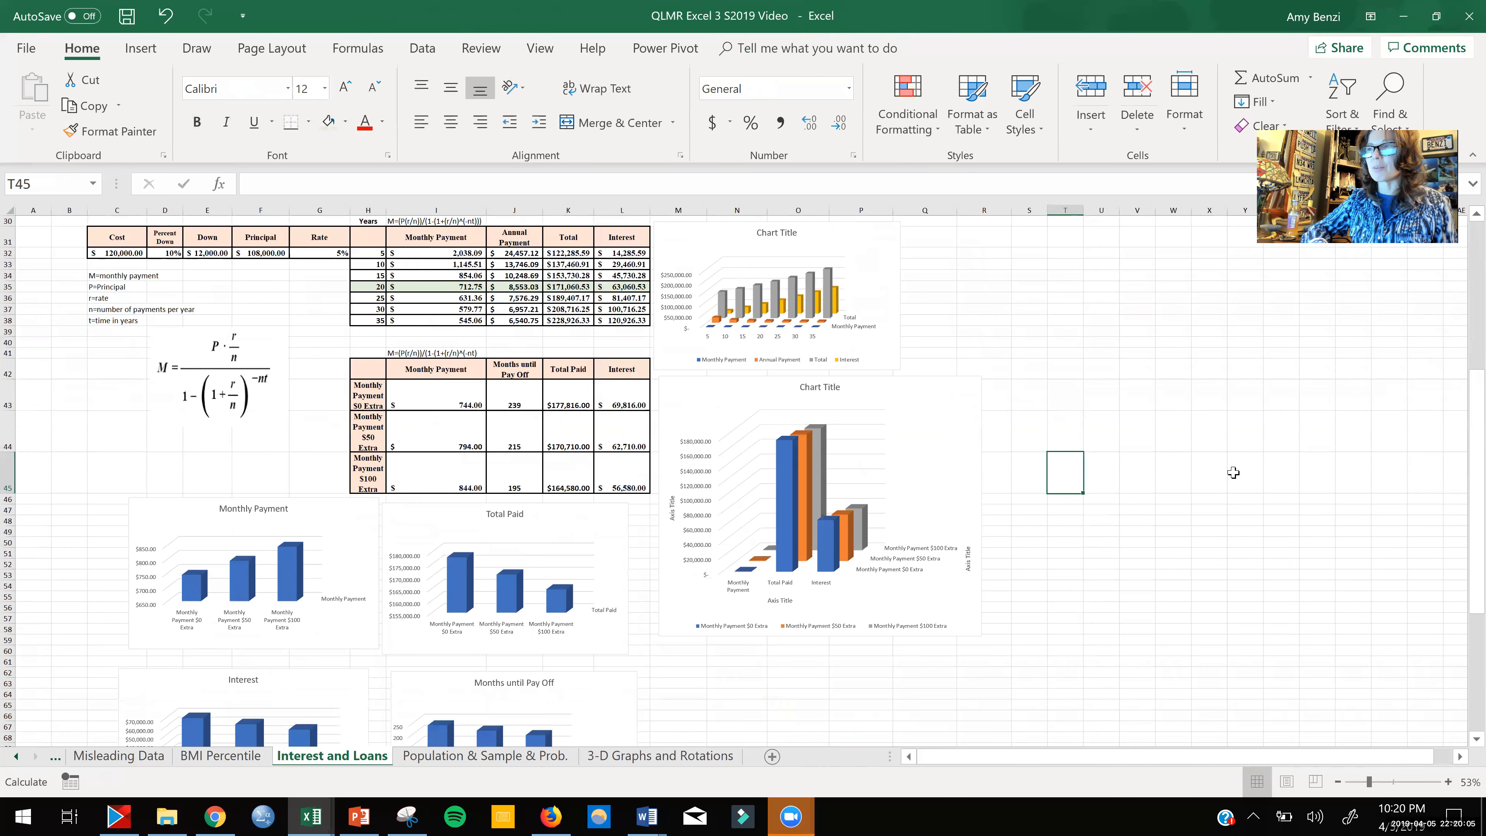
pyautogui.scroll(-5, 1233, 472)
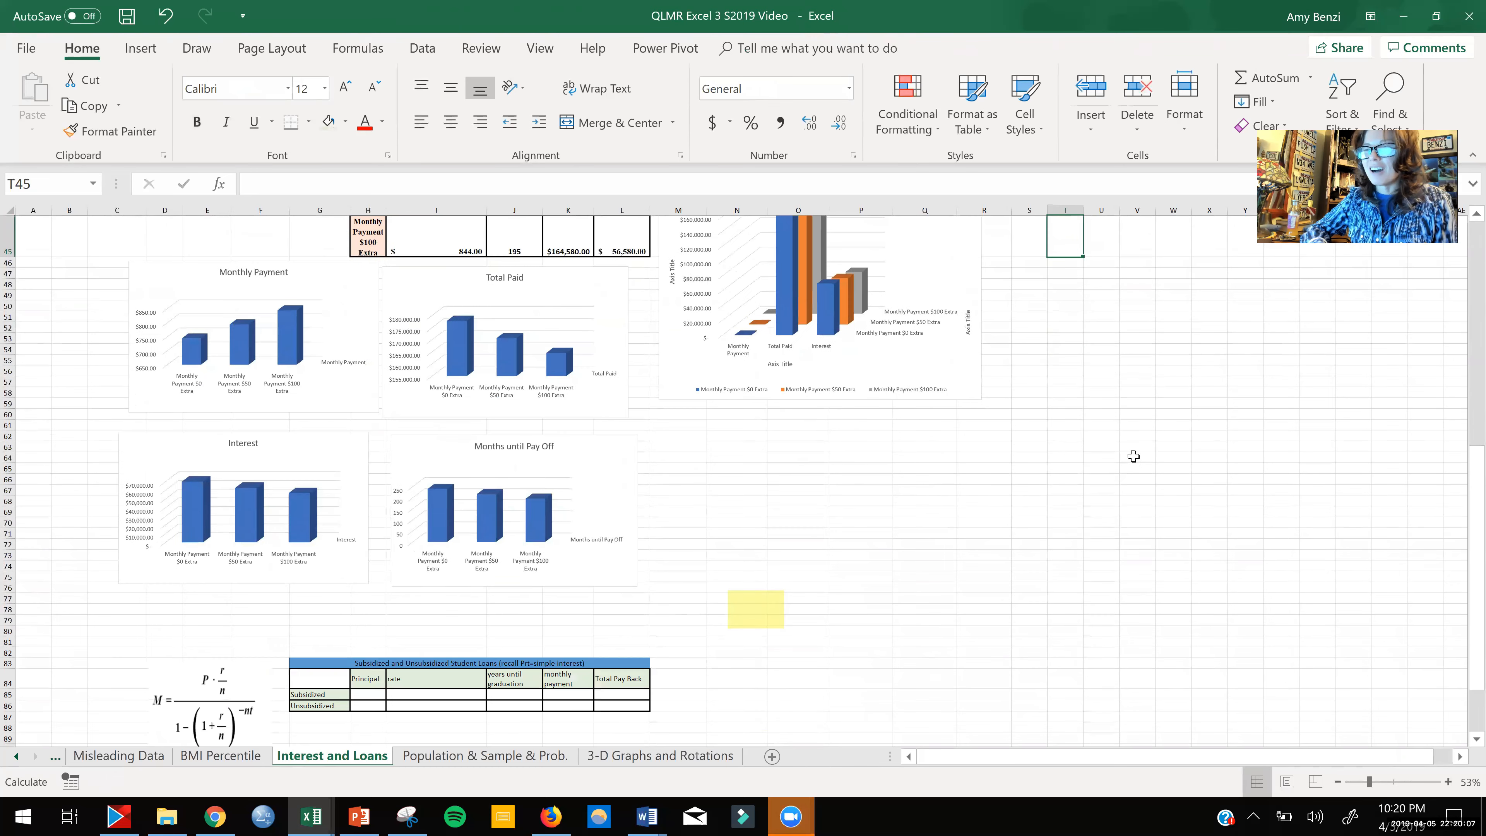
pyautogui.scroll(-7, 1061, 441)
pyautogui.moveTo(747, 344)
pyautogui.mouseDown()
pyautogui.moveTo(143, 408)
pyautogui.moveTo(738, 469)
pyautogui.moveTo(723, 482)
pyautogui.mouseUp()
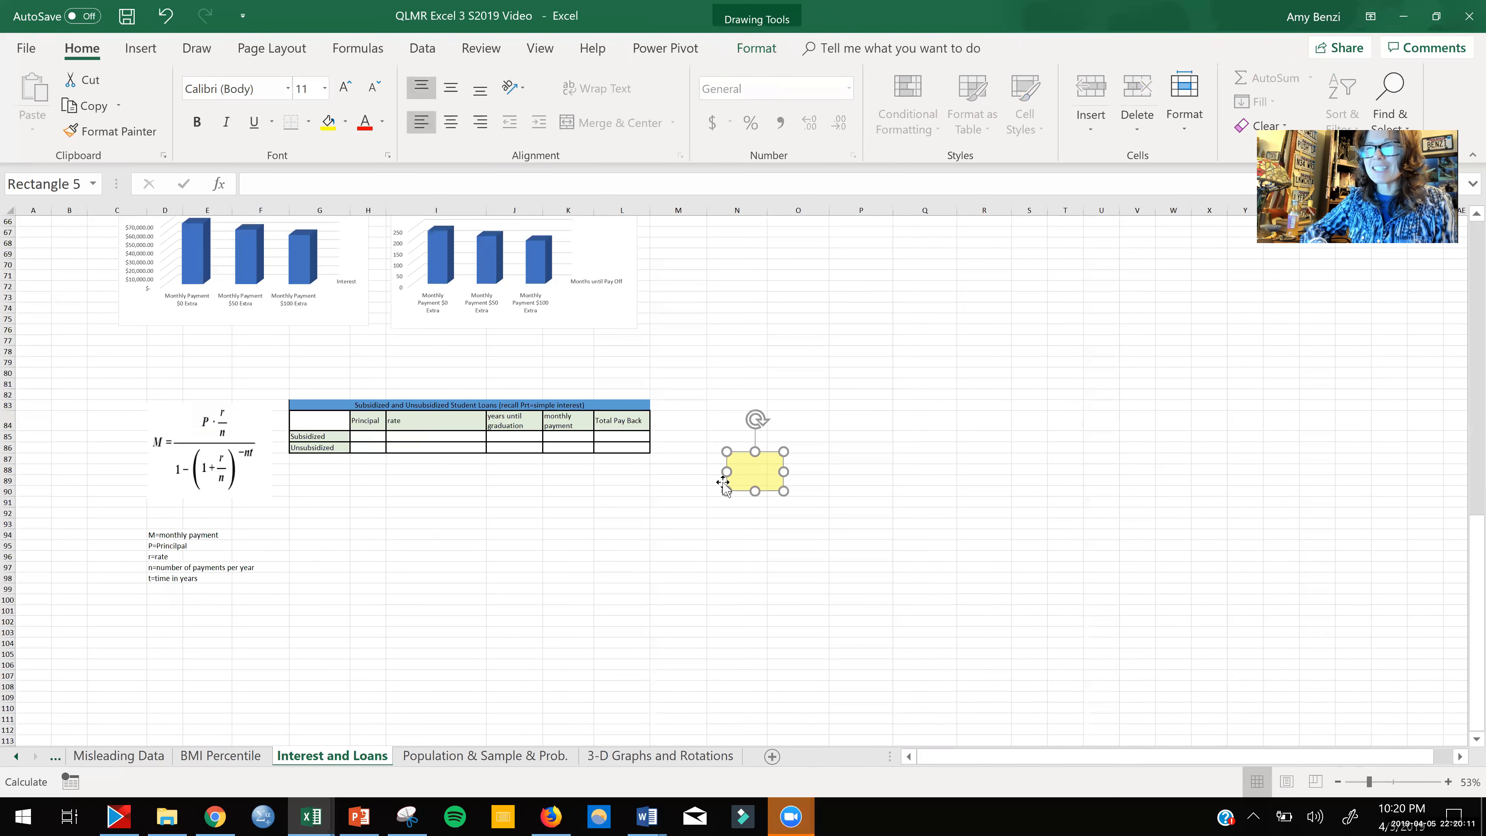
pyautogui.scroll(-2, 730, 515)
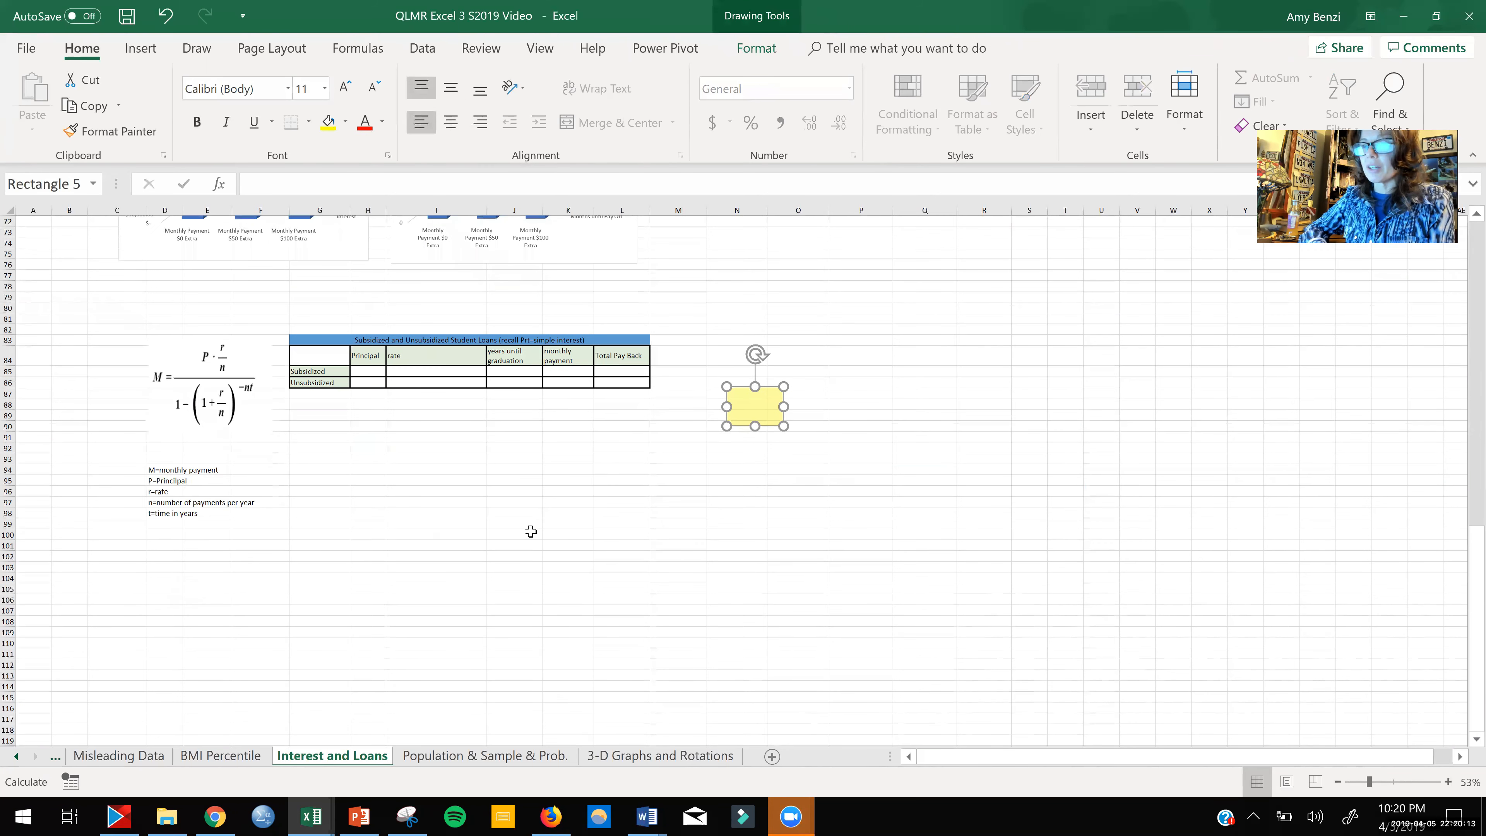
# Step: Switch to the QL Week 12 Excel Report Document in Word and move the yellow highlight from the mortgage paragraph to the Loan Type bullet
pyautogui.click(647, 816)
pyautogui.click(605, 772)
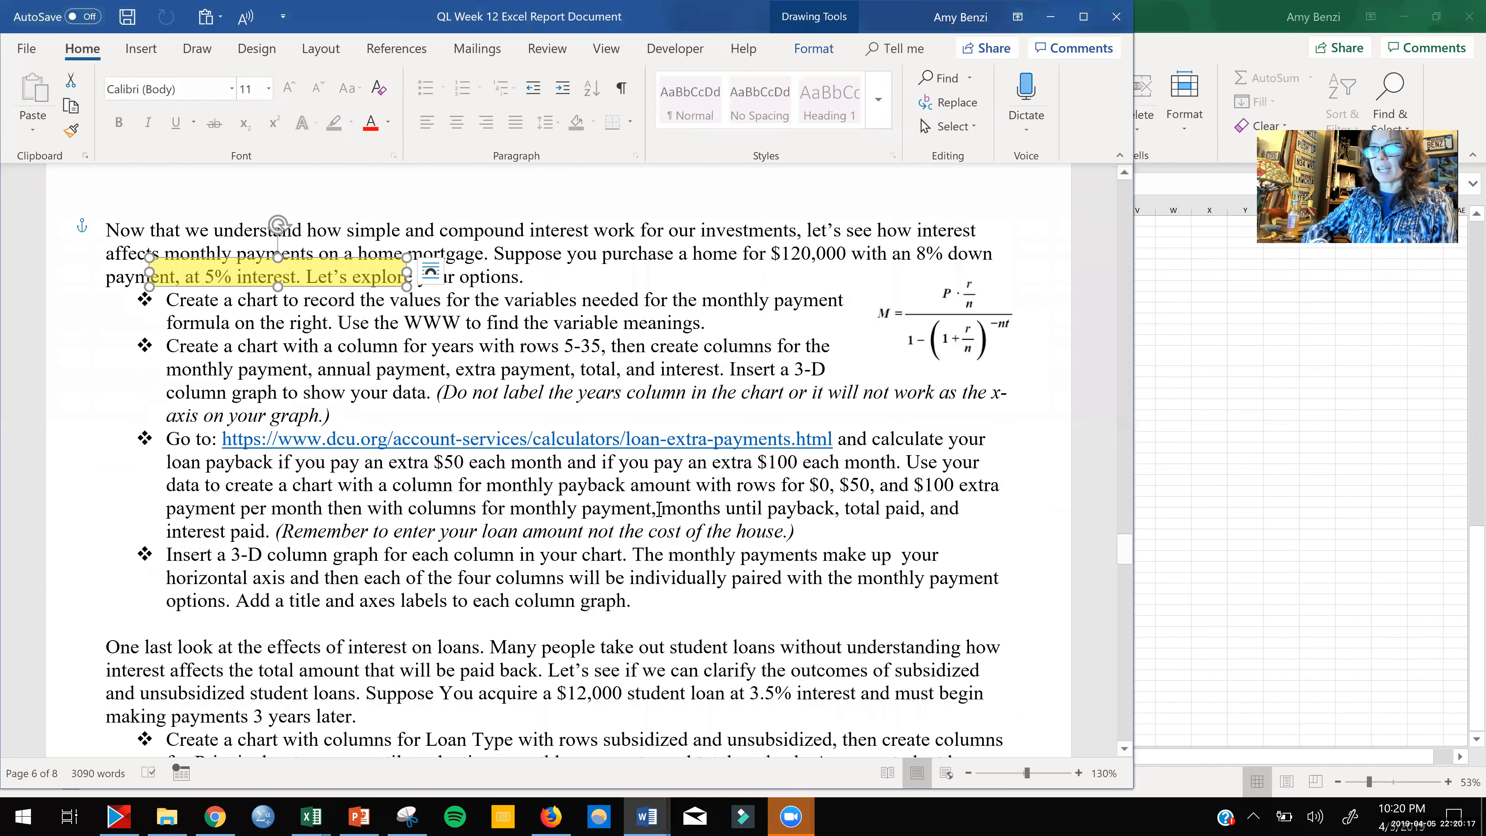
pyautogui.scroll(-3, 355, 269)
pyautogui.scroll(3, 355, 268)
pyautogui.moveTo(321, 271); pyautogui.dragTo(377, 720)
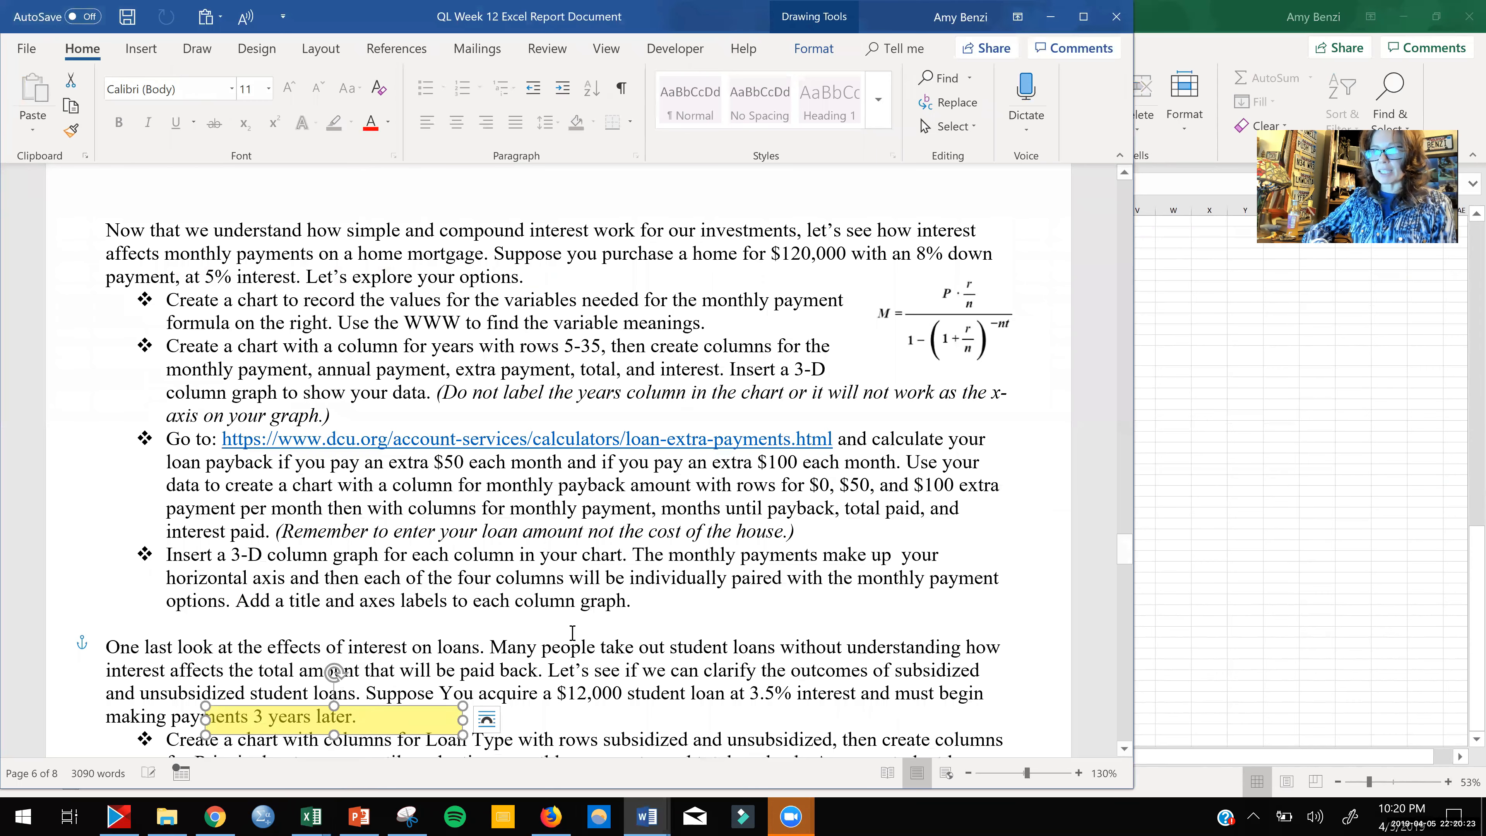
pyautogui.scroll(1, 572, 632)
pyautogui.scroll(3, 450, 302)
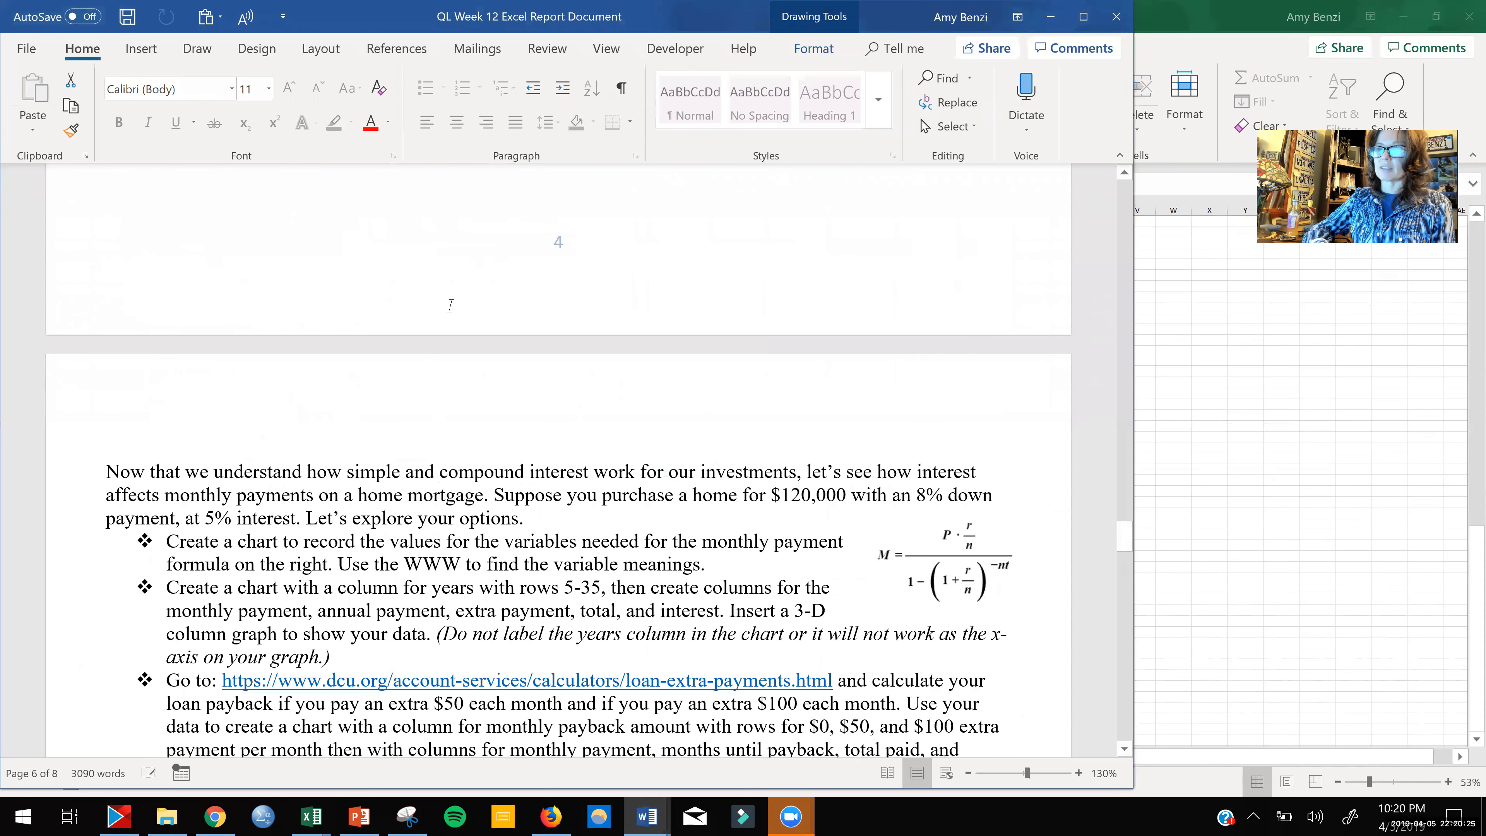
pyautogui.scroll(-10, 450, 301)
pyautogui.moveTo(409, 233); pyautogui.dragTo(369, 258)
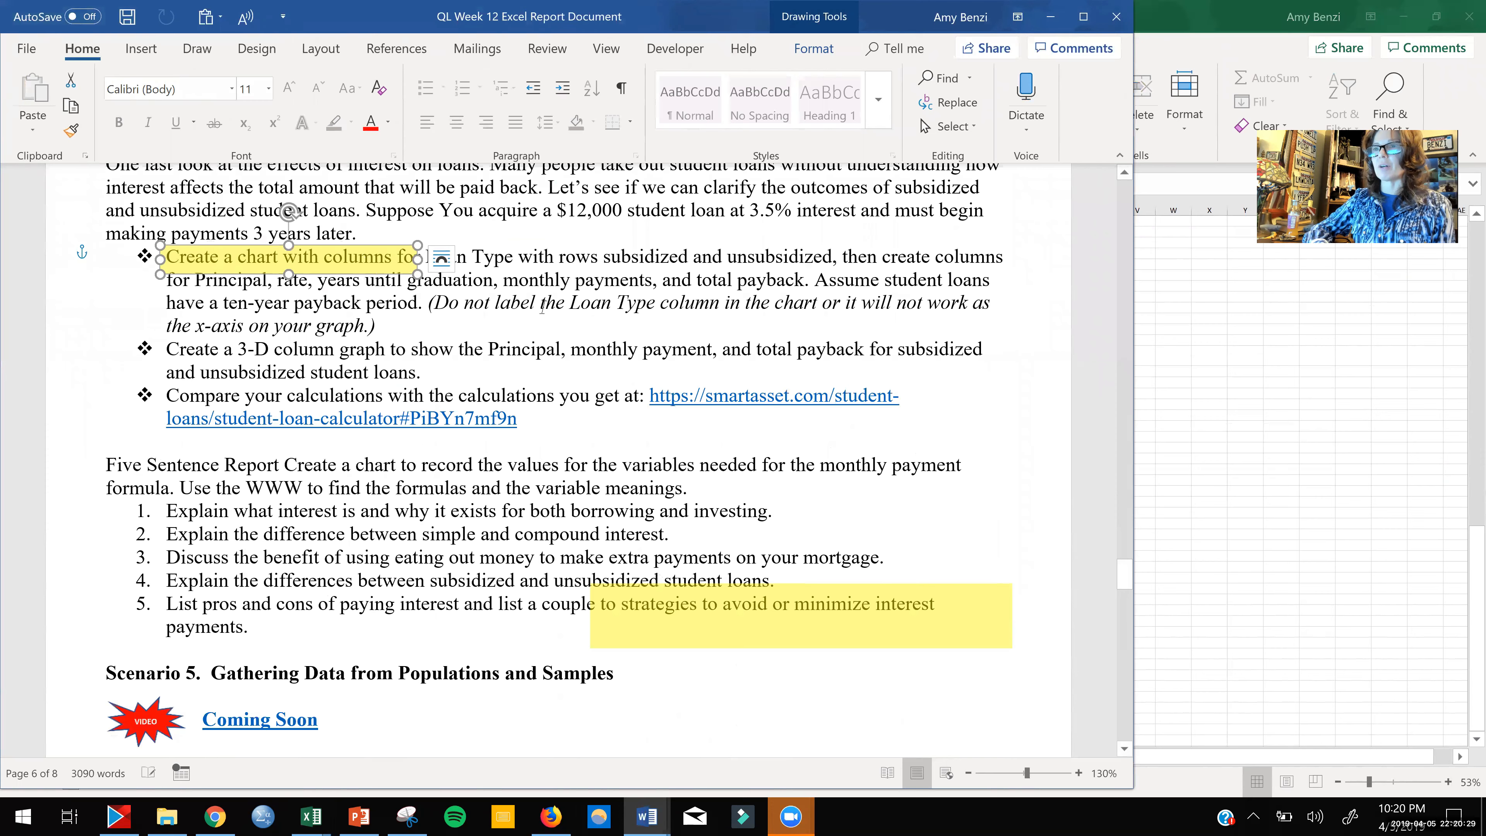
# Step: Mark the $12,000 loan, the 3.5% interest and the 3 years until payments in turn with the yellow highlight in the student loan paragraph
pyautogui.scroll(1, 543, 309)
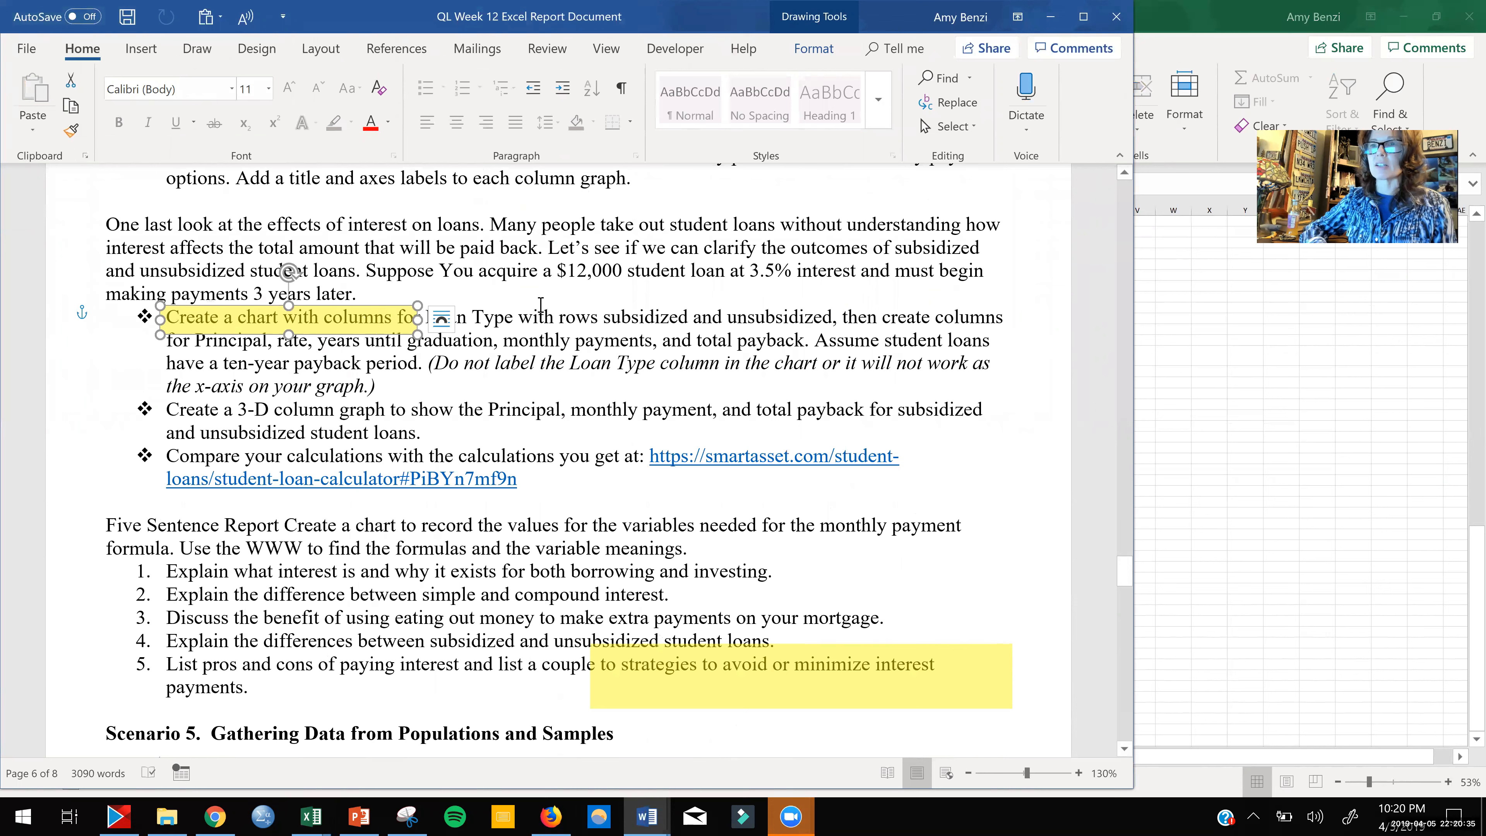
pyautogui.moveTo(367, 317); pyautogui.dragTo(612, 270)
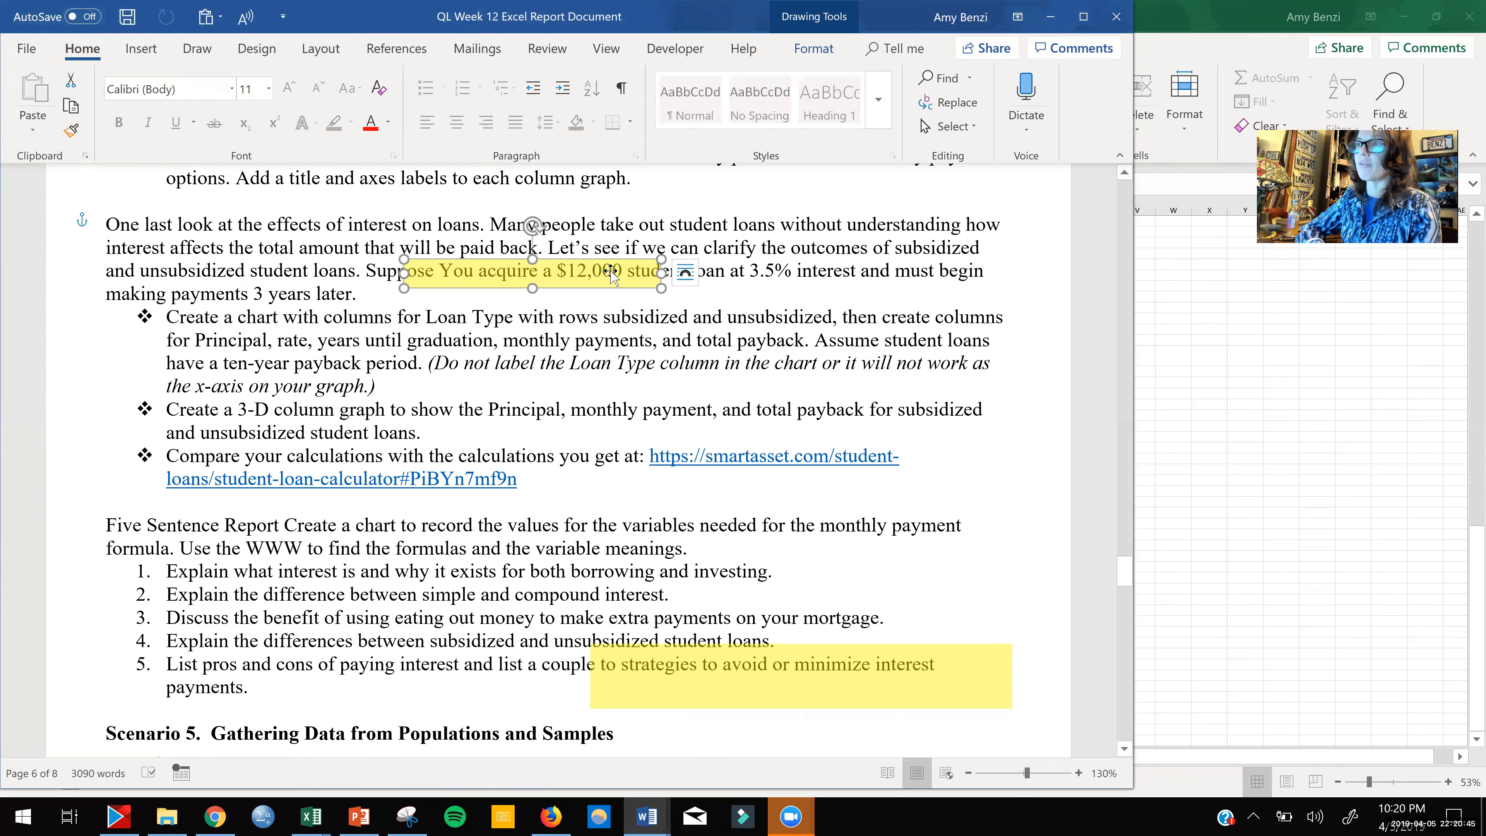
pyautogui.moveTo(635, 278); pyautogui.dragTo(787, 276)
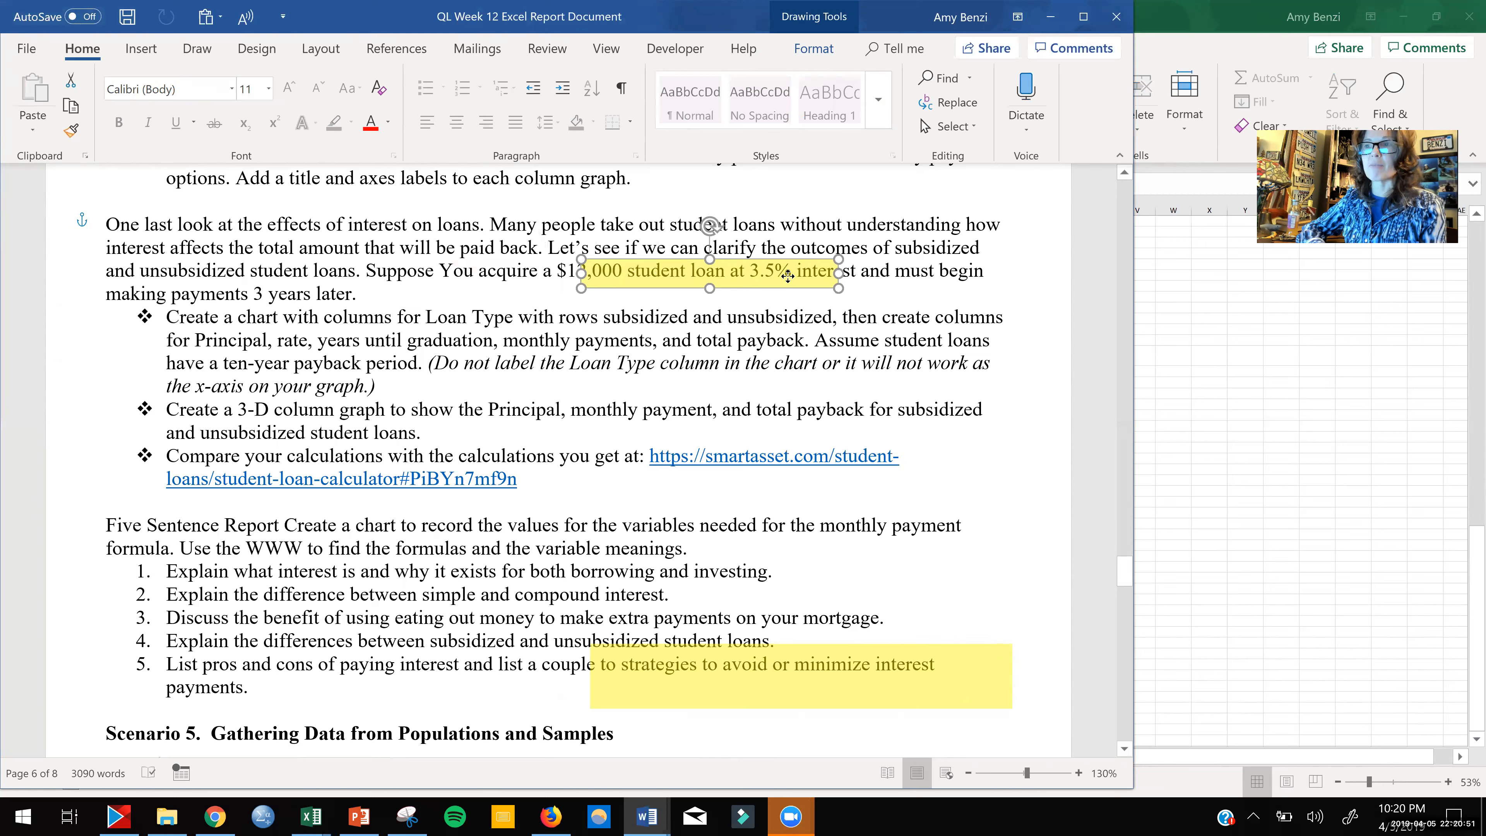
pyautogui.moveTo(788, 276); pyautogui.dragTo(359, 297)
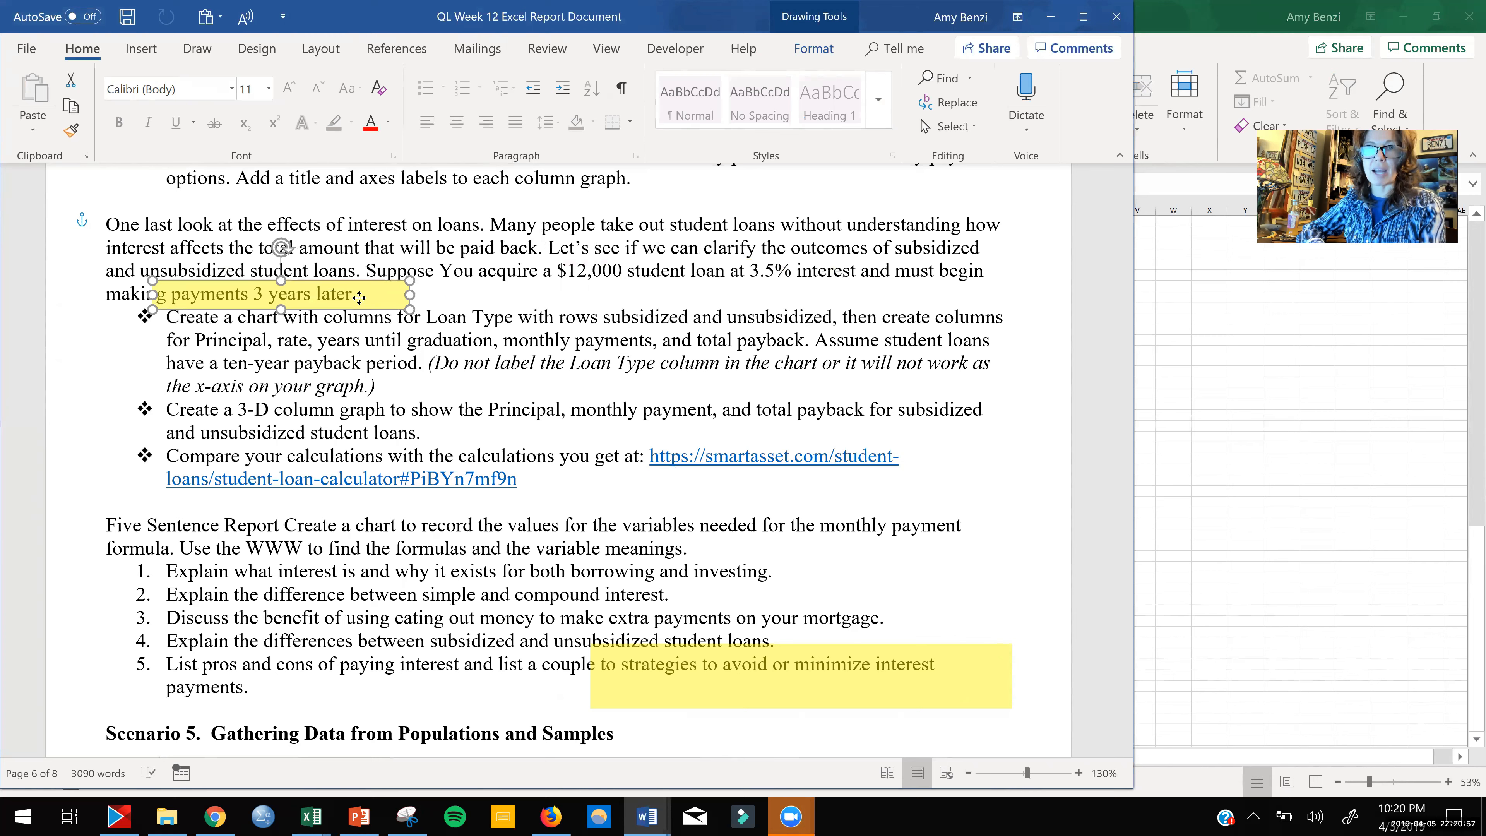
# Step: Move the yellow highlight onto the "Compare your calculations" bullet and point out its smartasset.com link by briefly selecting it
pyautogui.moveTo(359, 297); pyautogui.dragTo(362, 462)
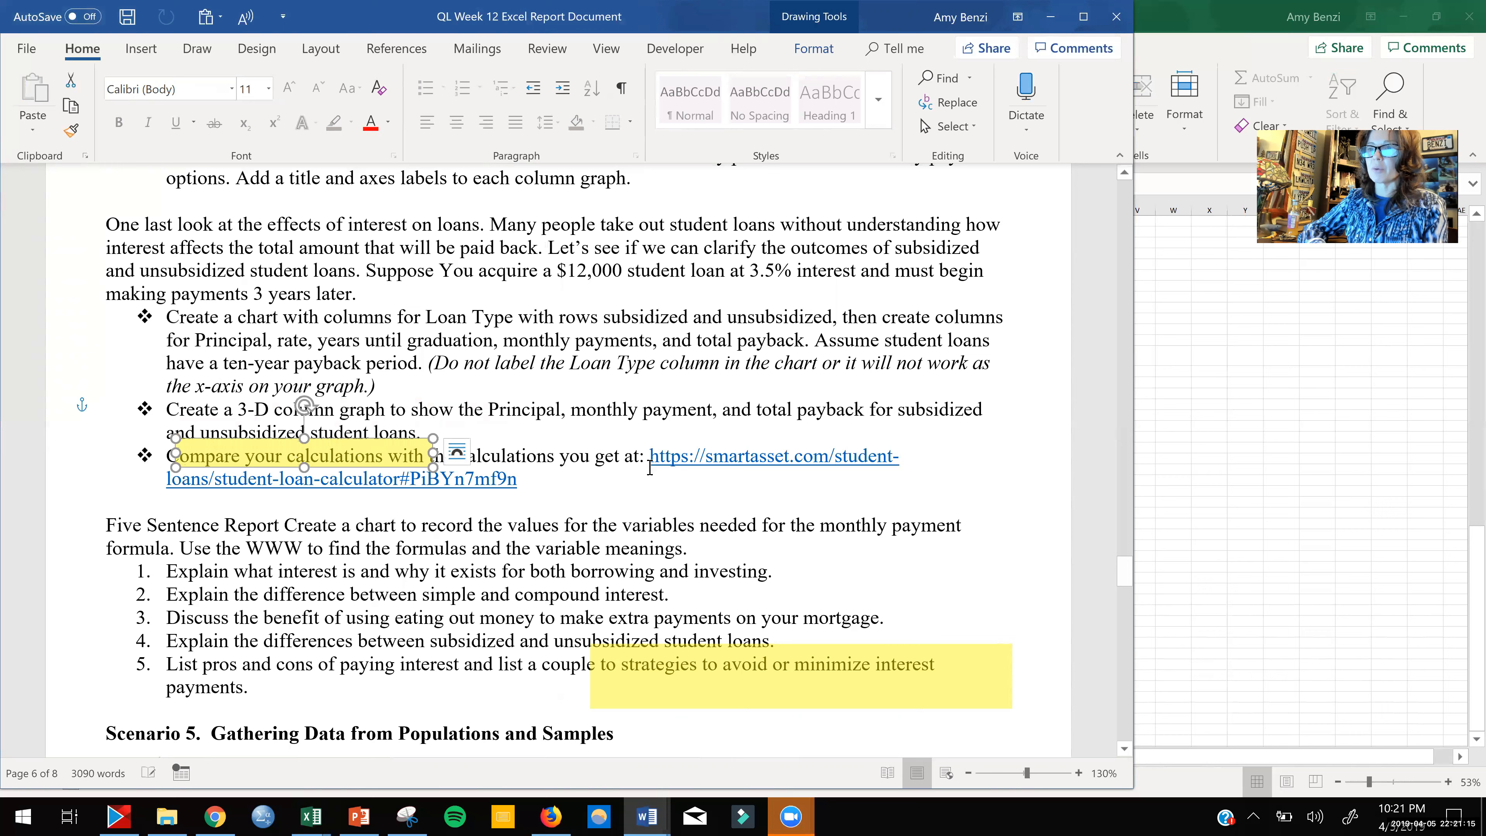
pyautogui.moveTo(649, 467); pyautogui.dragTo(657, 482)
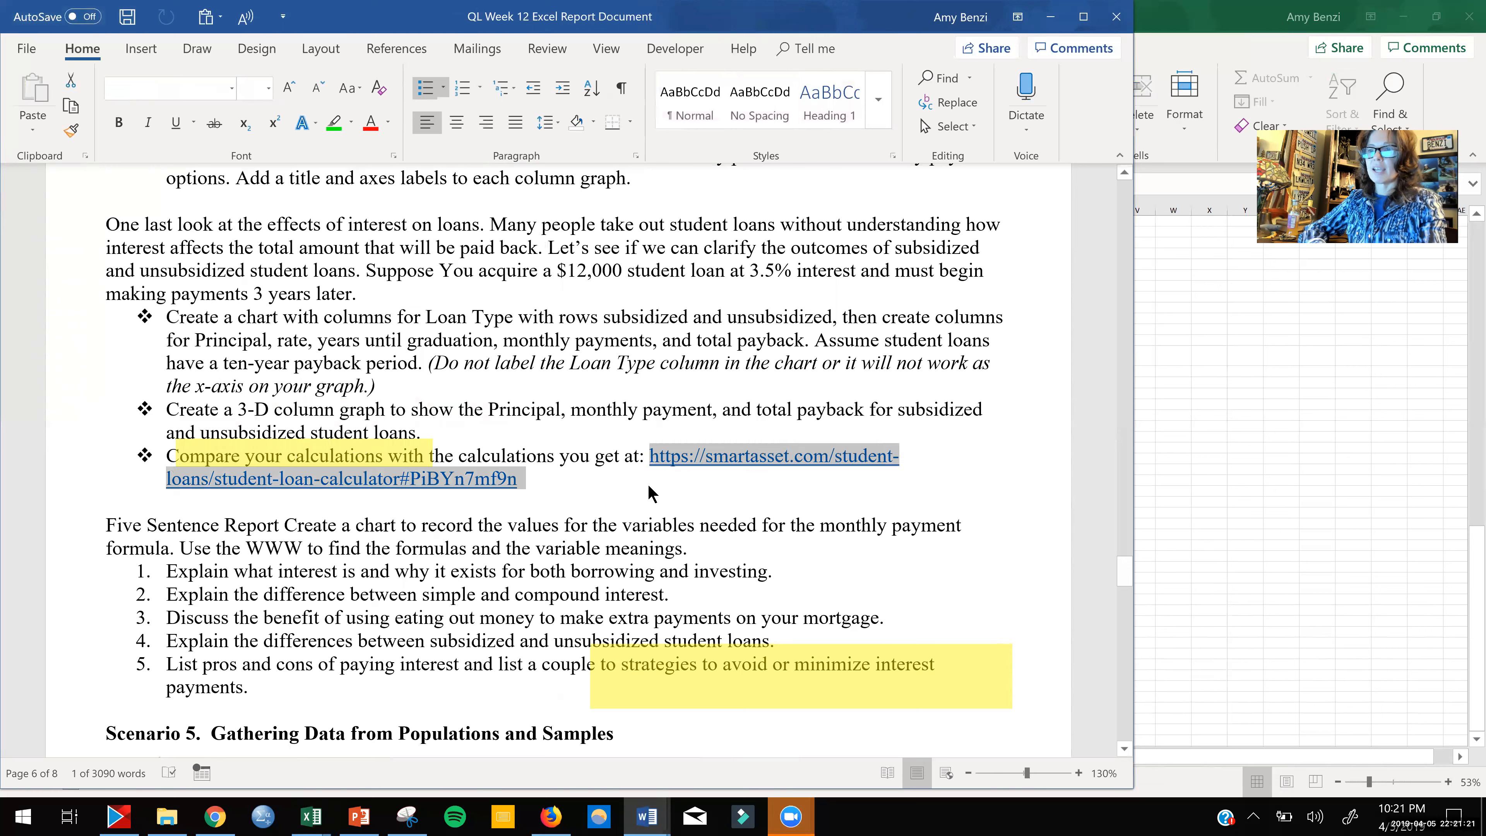
pyautogui.click(648, 492)
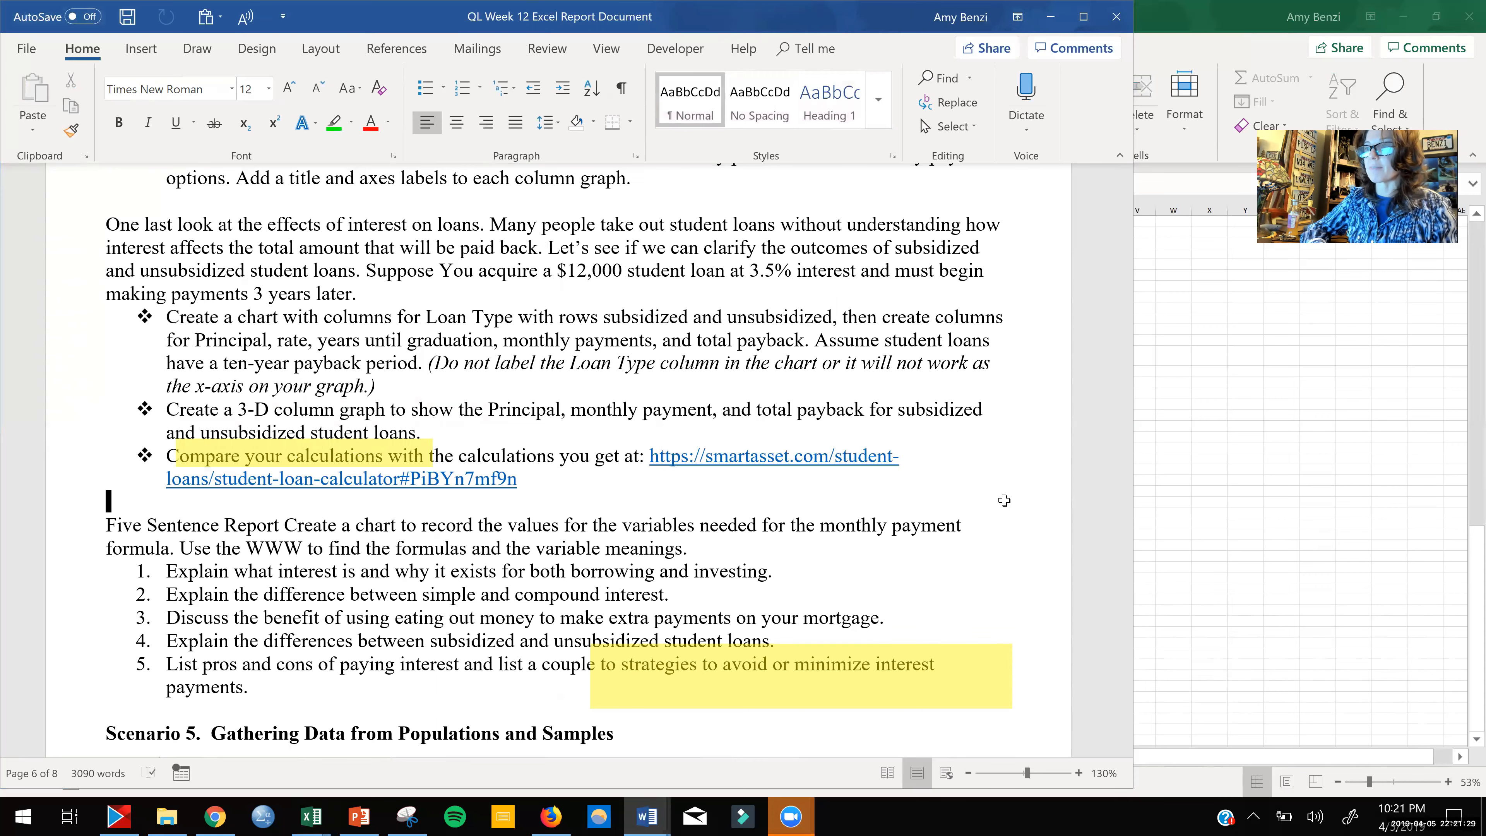
# Step: Check the student loan paragraph in the QL Week 12 Excel Report Document, then return to the Subsidized and Unsubsidized Student Loans table in Excel
pyautogui.hotkey('alt', 'Tab')
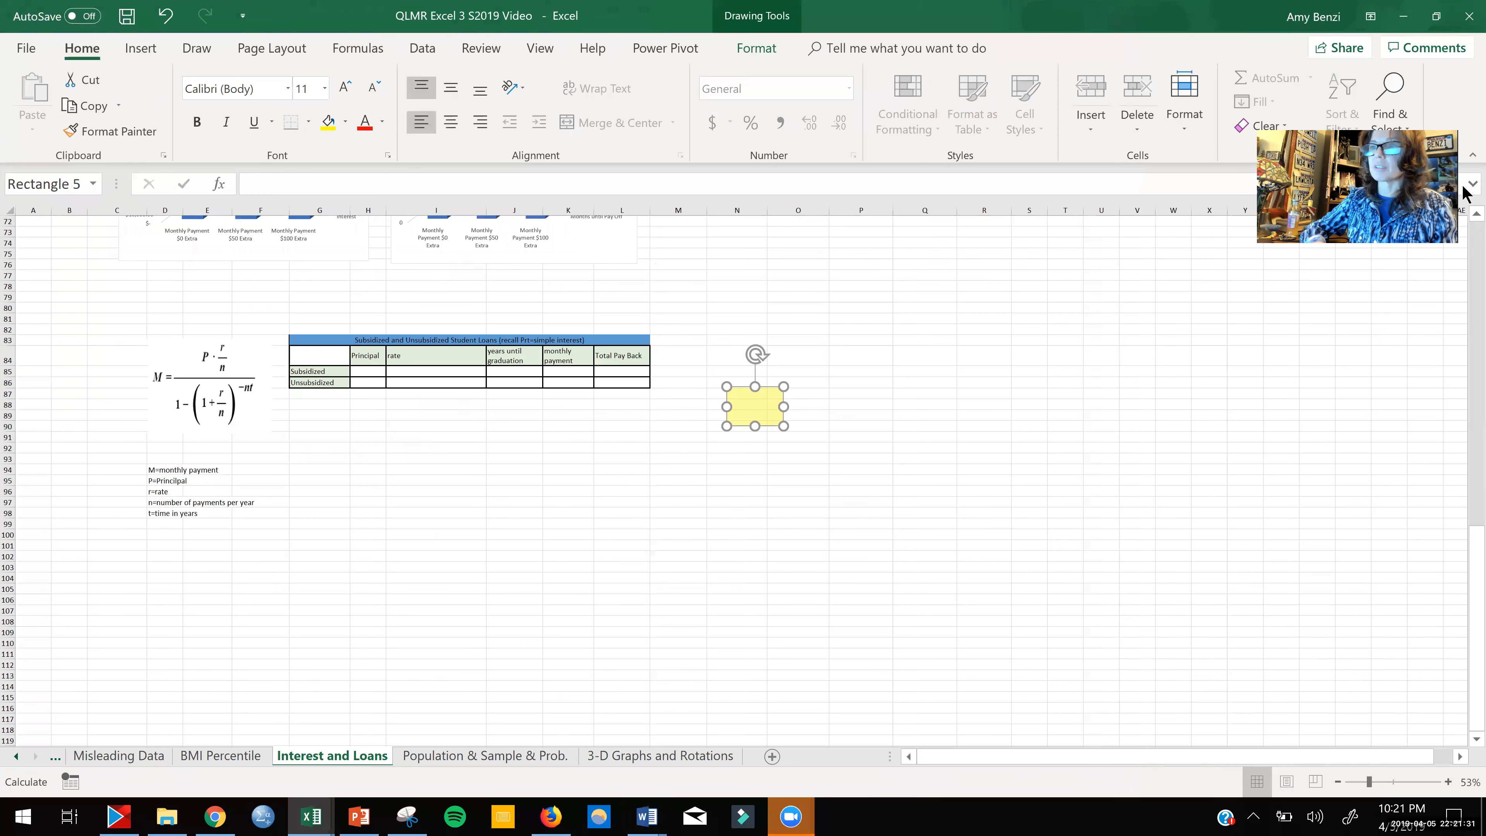
pyautogui.scroll(1, 652, 404)
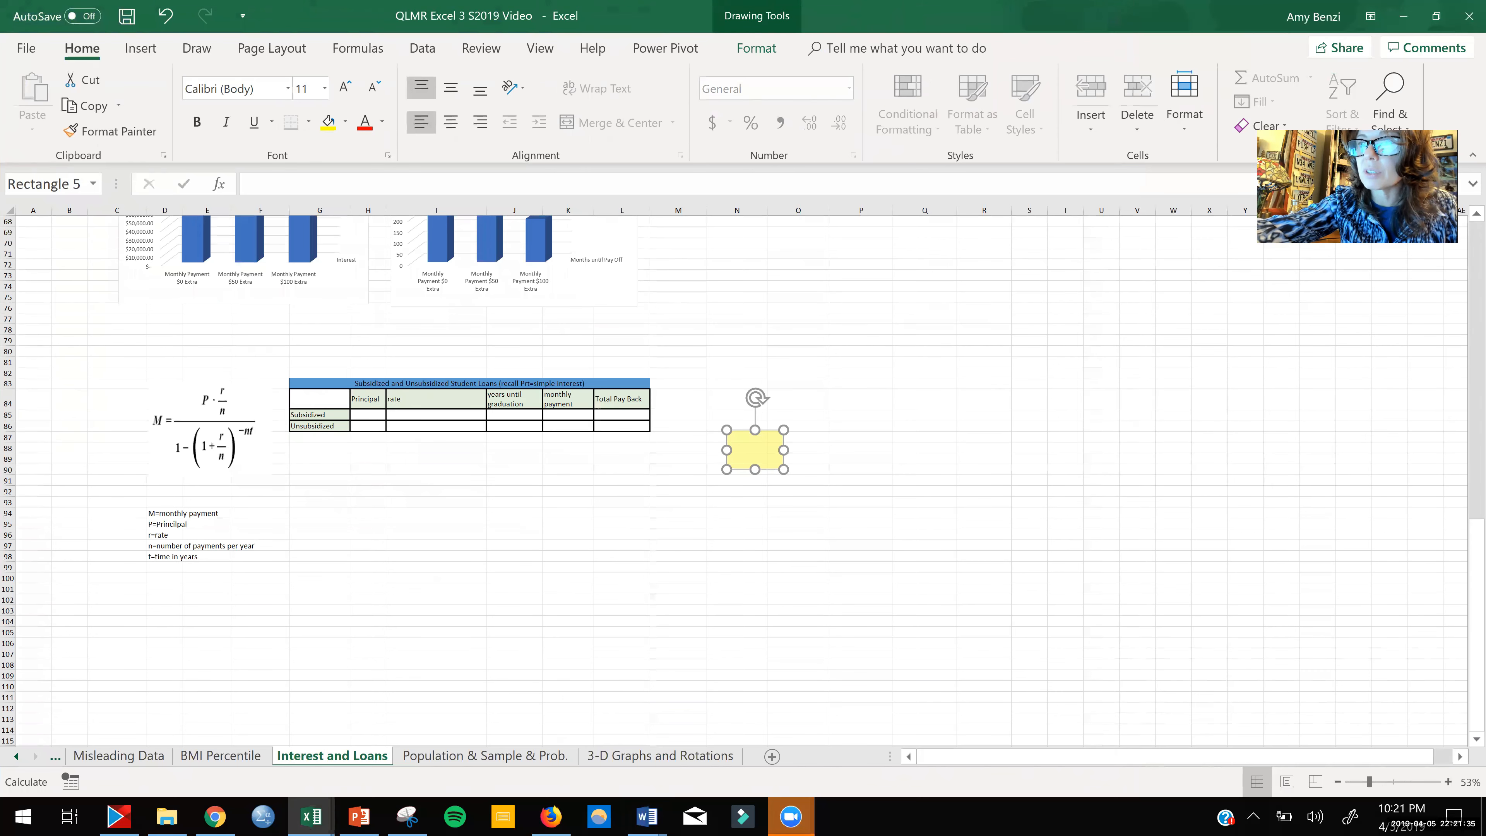
pyautogui.scroll(5, 243, 479)
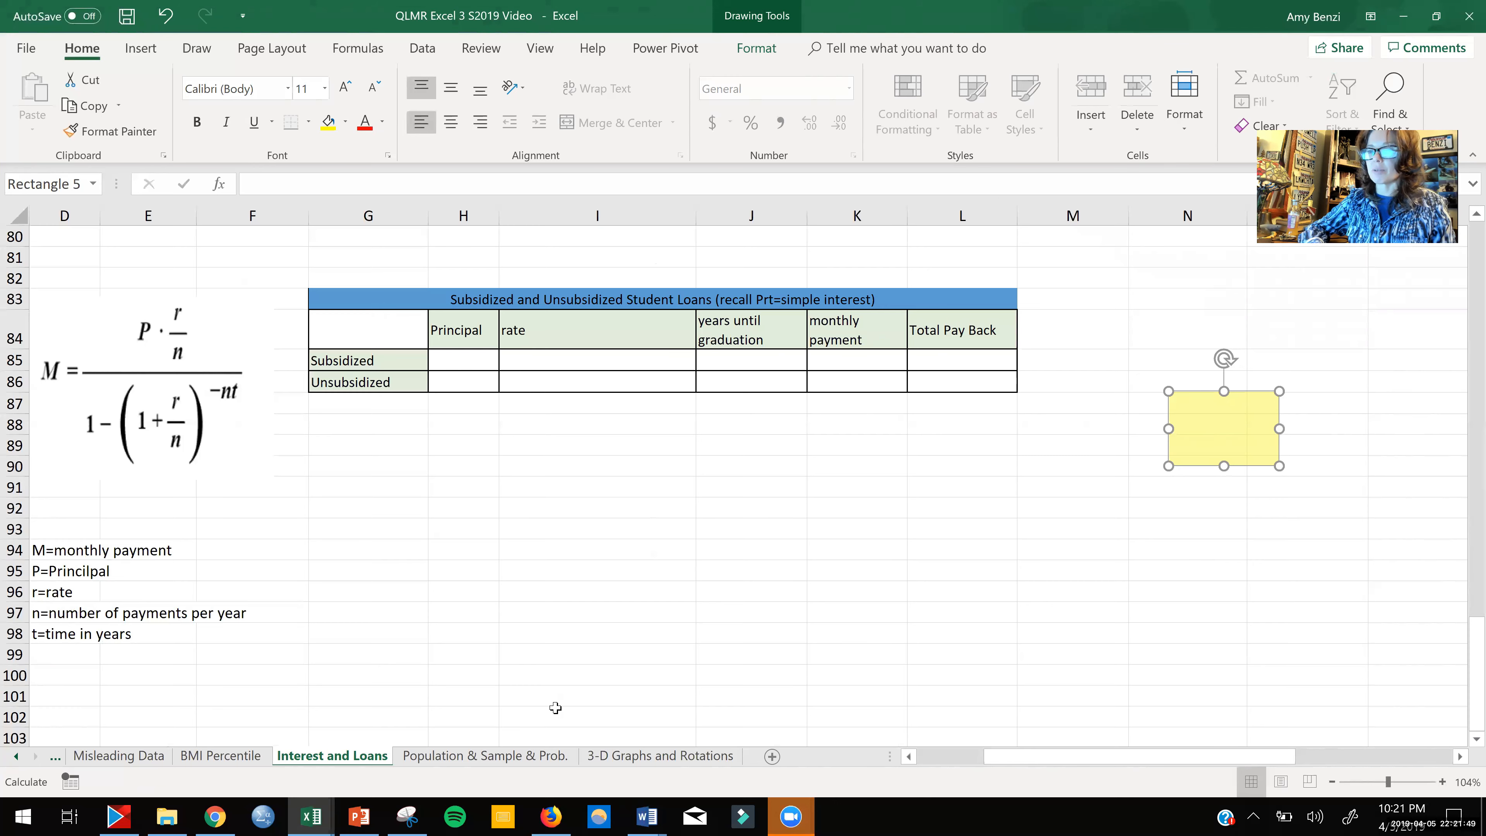
pyautogui.click(642, 819)
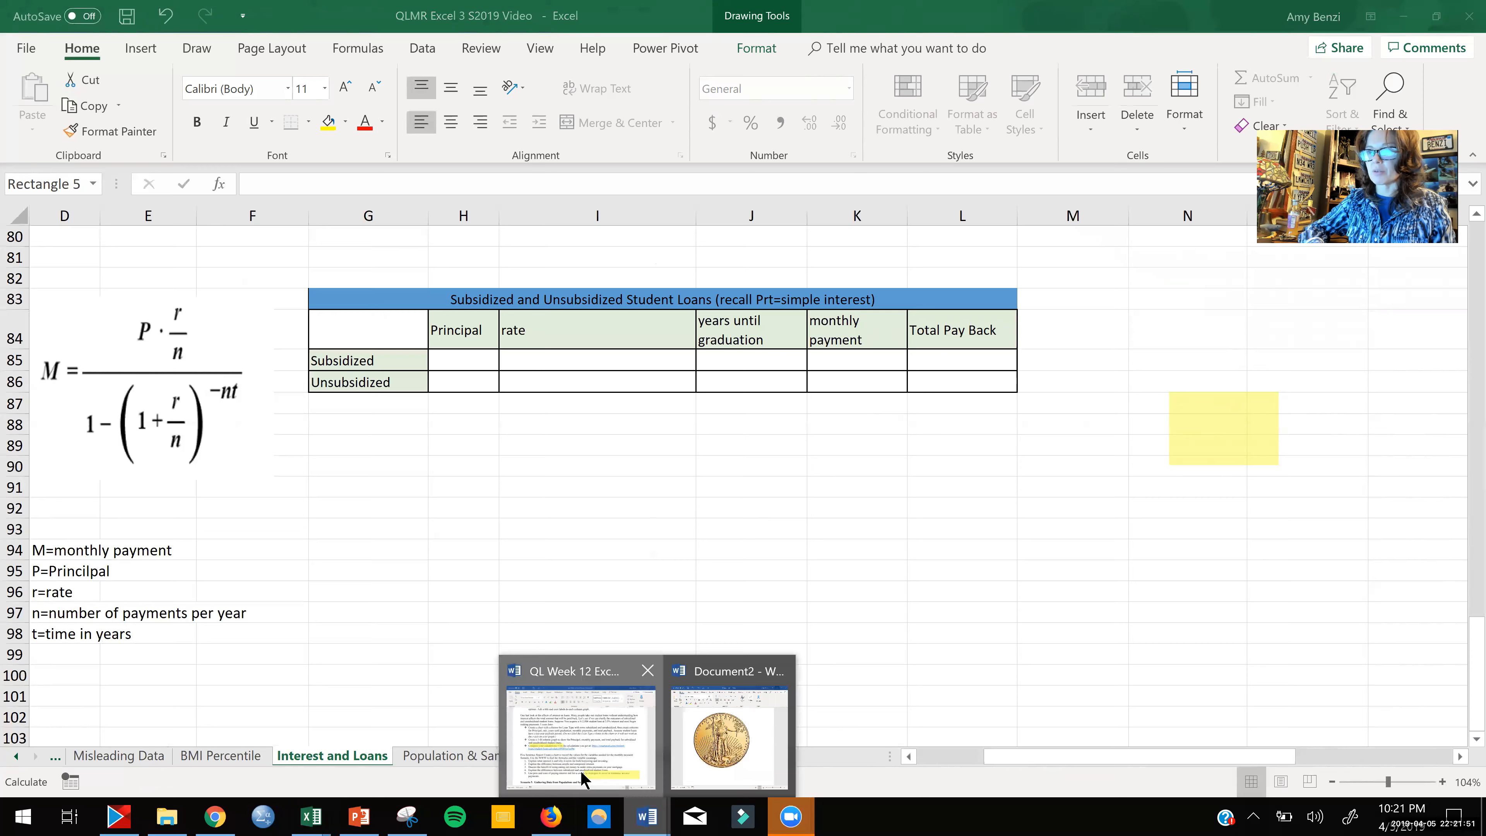
pyautogui.click(582, 779)
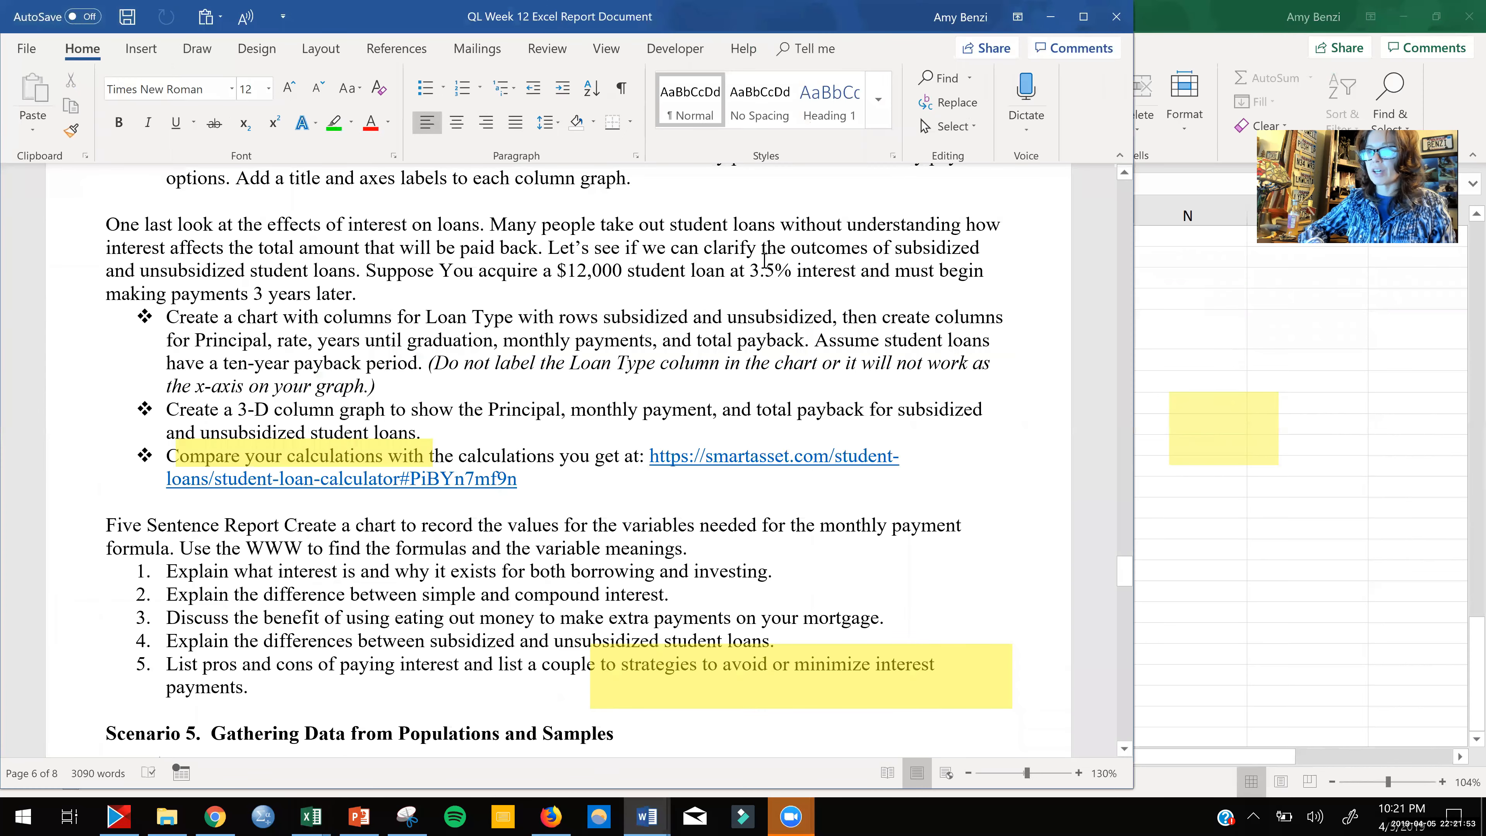
pyautogui.hotkey('alt', 'Tab')
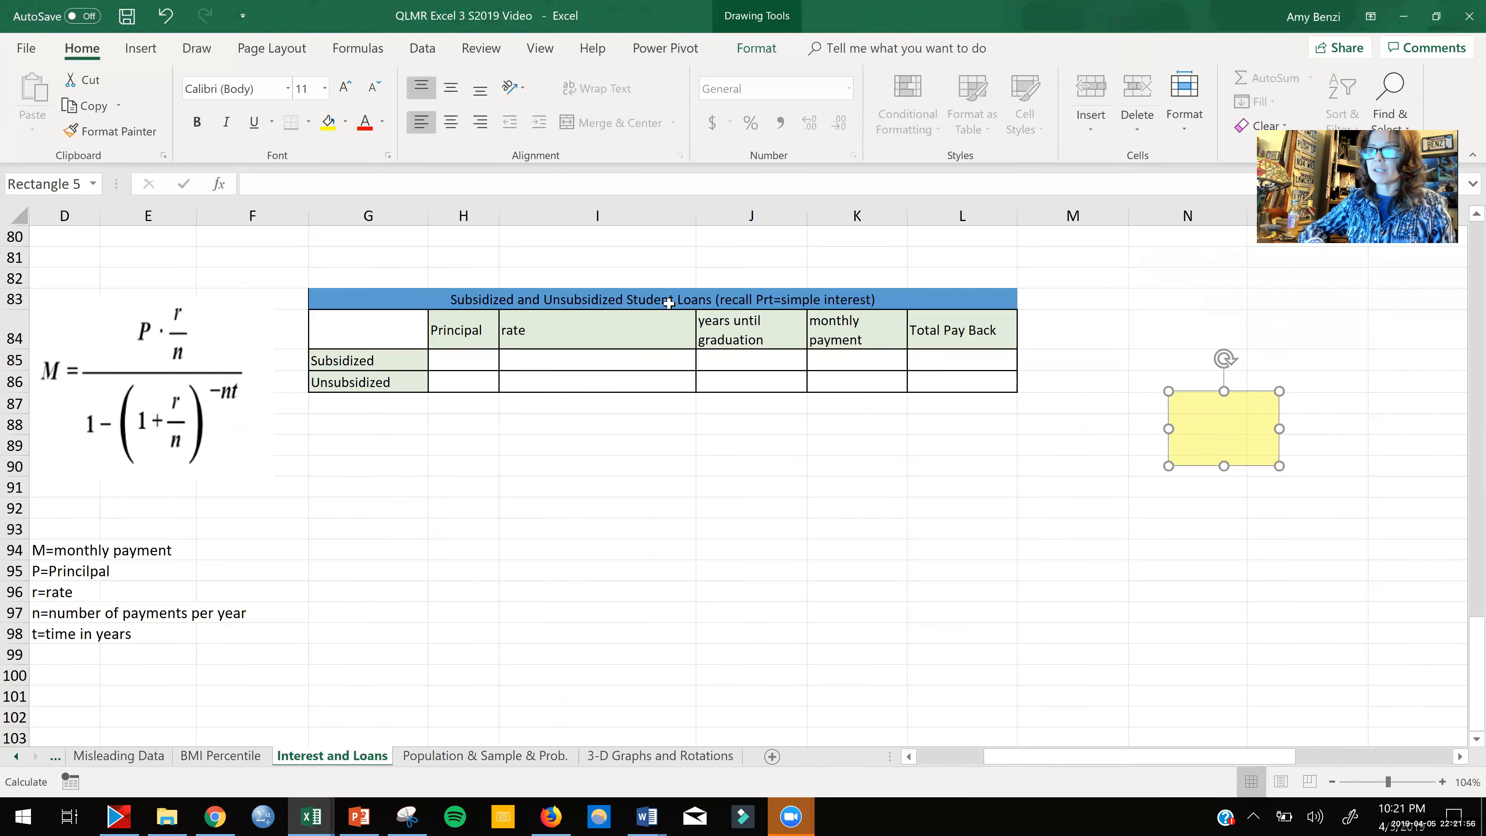
# Step: Enter 12000 as the Subsidized principal in H85 and widen column H to fit the amount
pyautogui.click(467, 363)
pyautogui.write('12000')
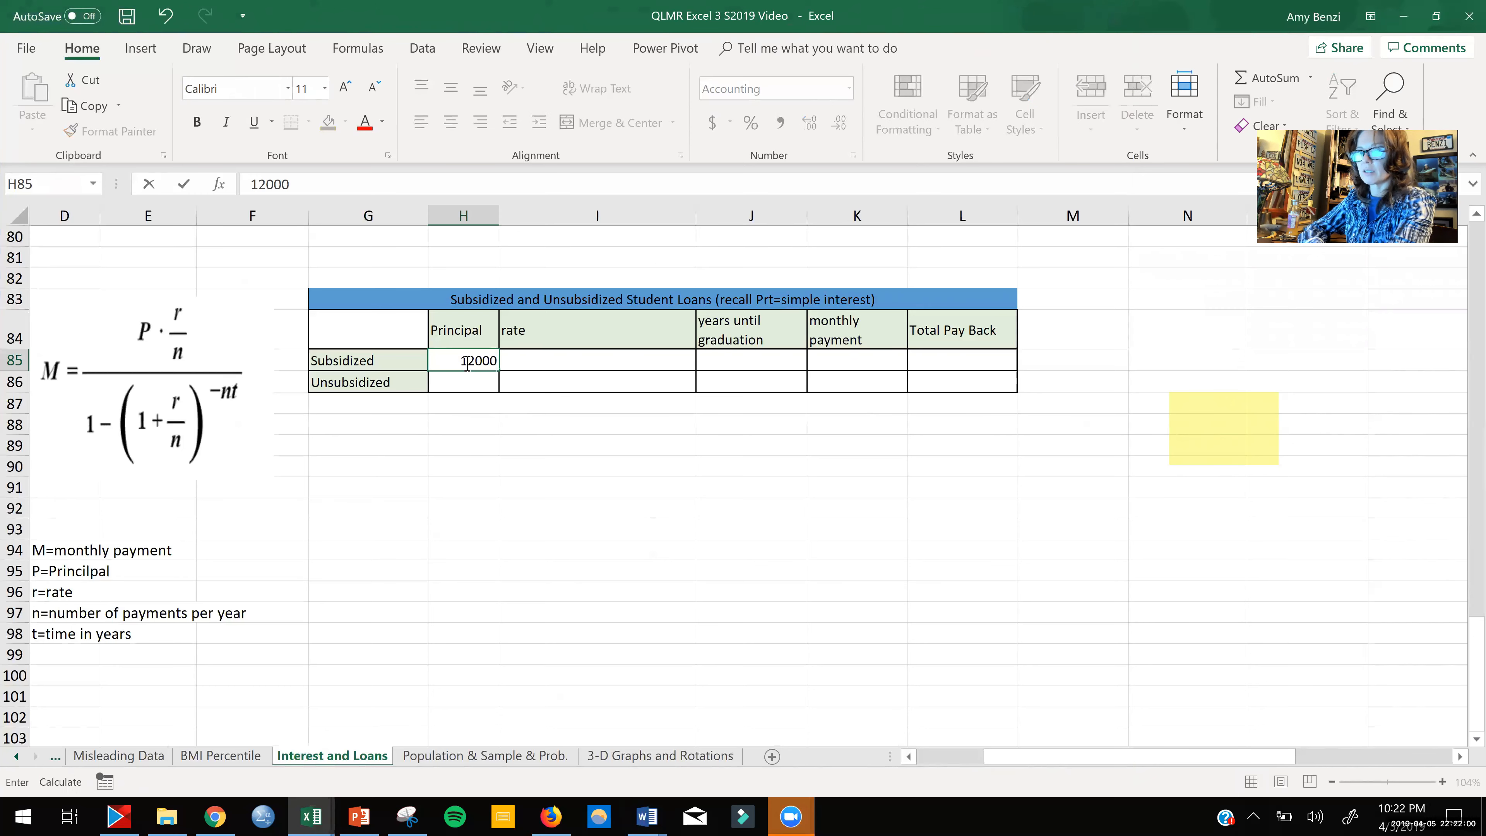
pyautogui.press('Return')
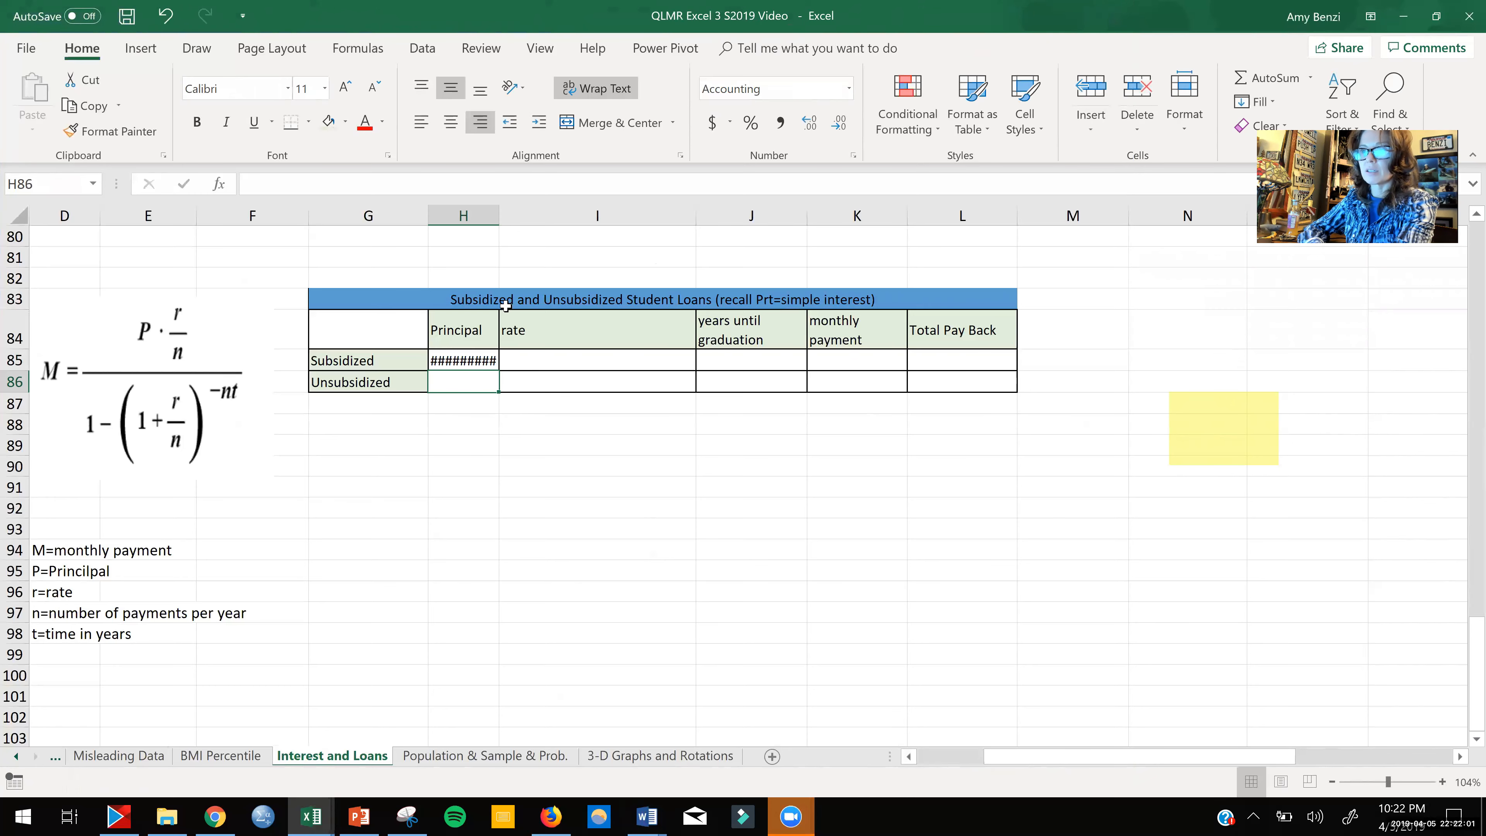
pyautogui.moveTo(494, 215); pyautogui.dragTo(523, 224)
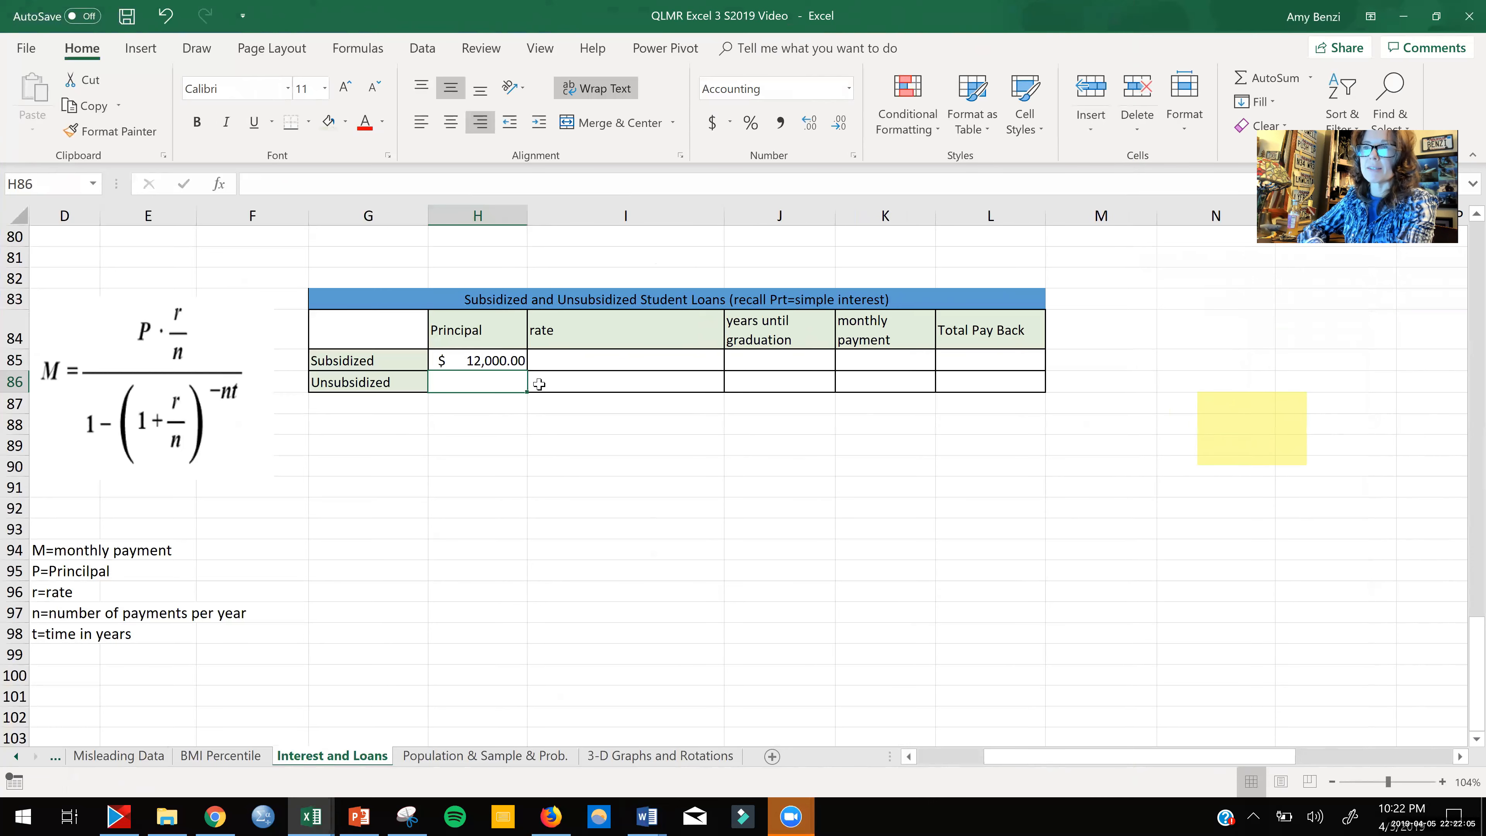
# Step: Set the Subsidized loan's rate in I85 to 5.5%
pyautogui.doubleClick(552, 363)
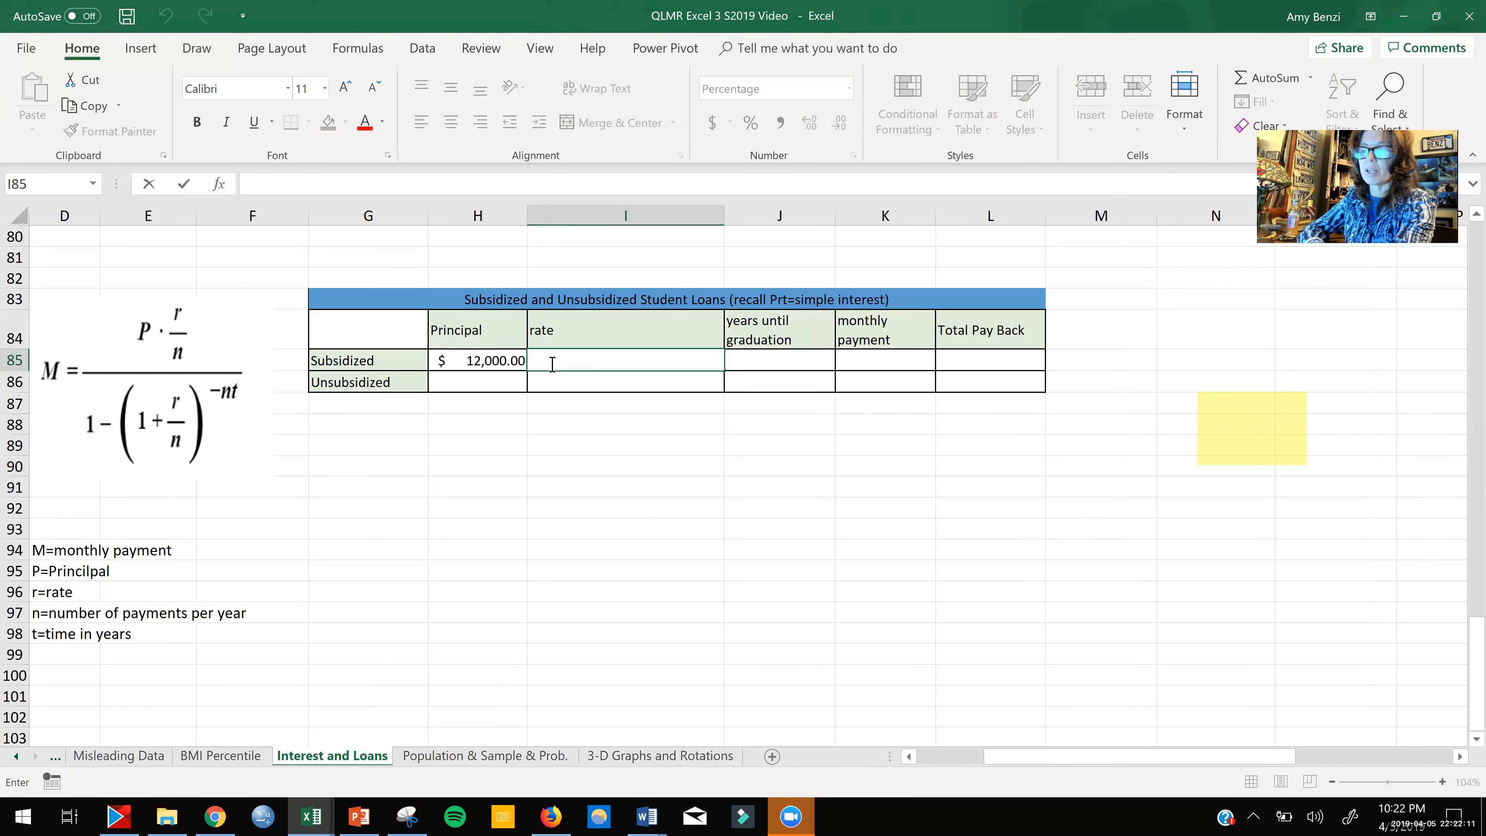
pyautogui.write('5.5')
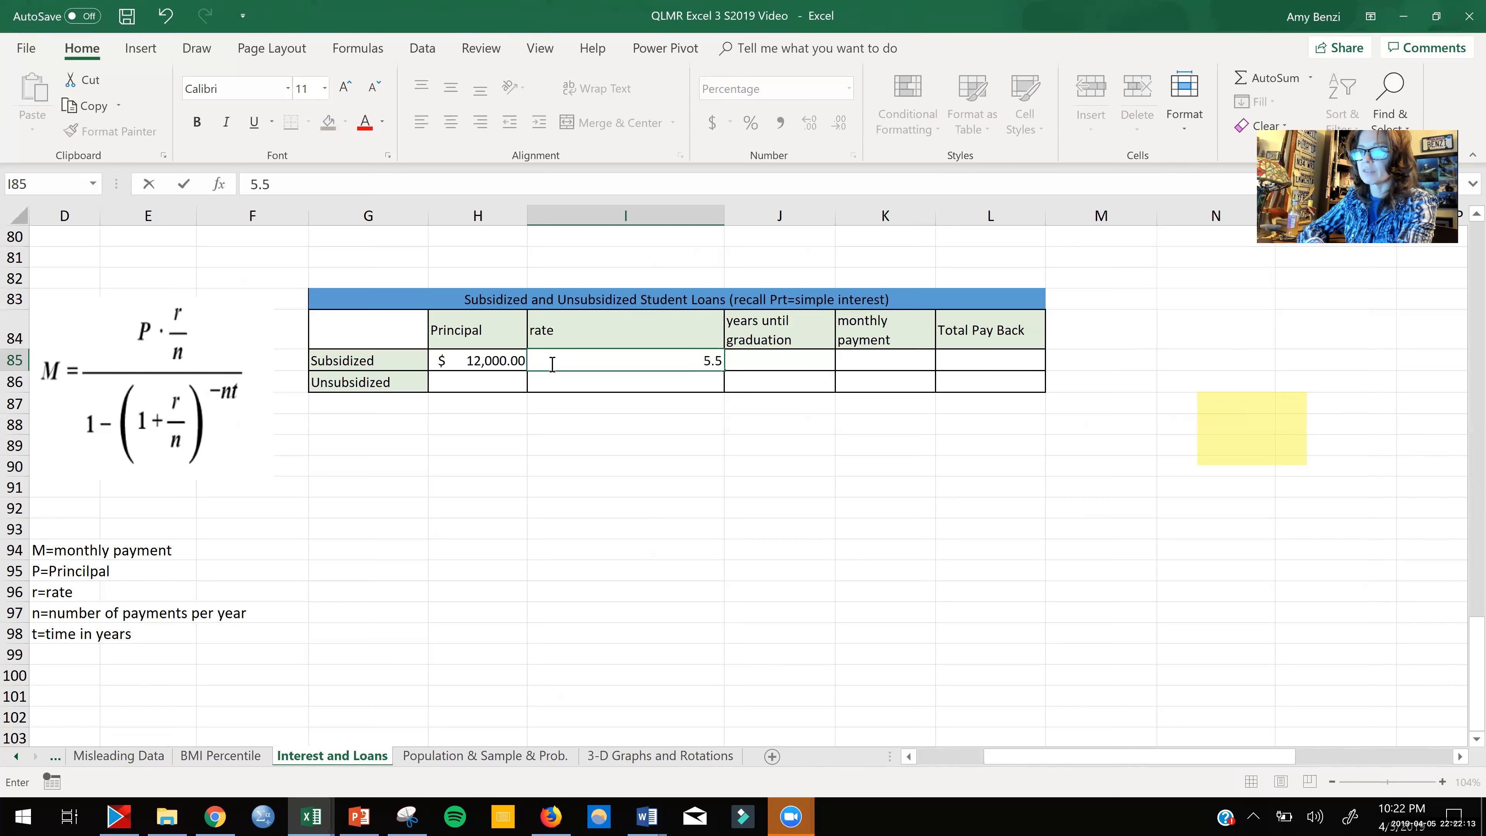
pyautogui.press('Return')
pyautogui.click(691, 360)
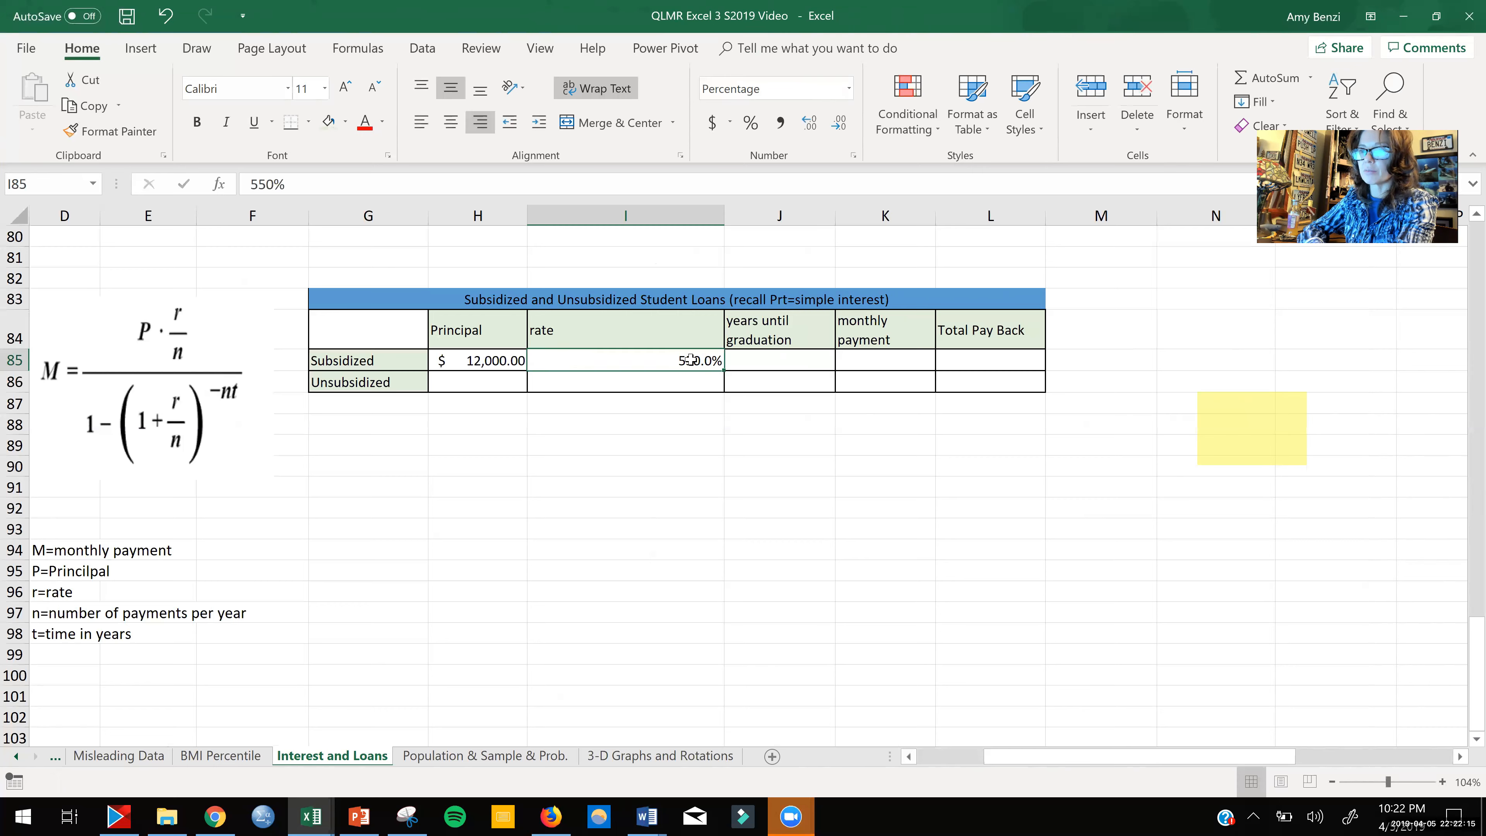
pyautogui.write('5.5%')
pyautogui.press('Return')
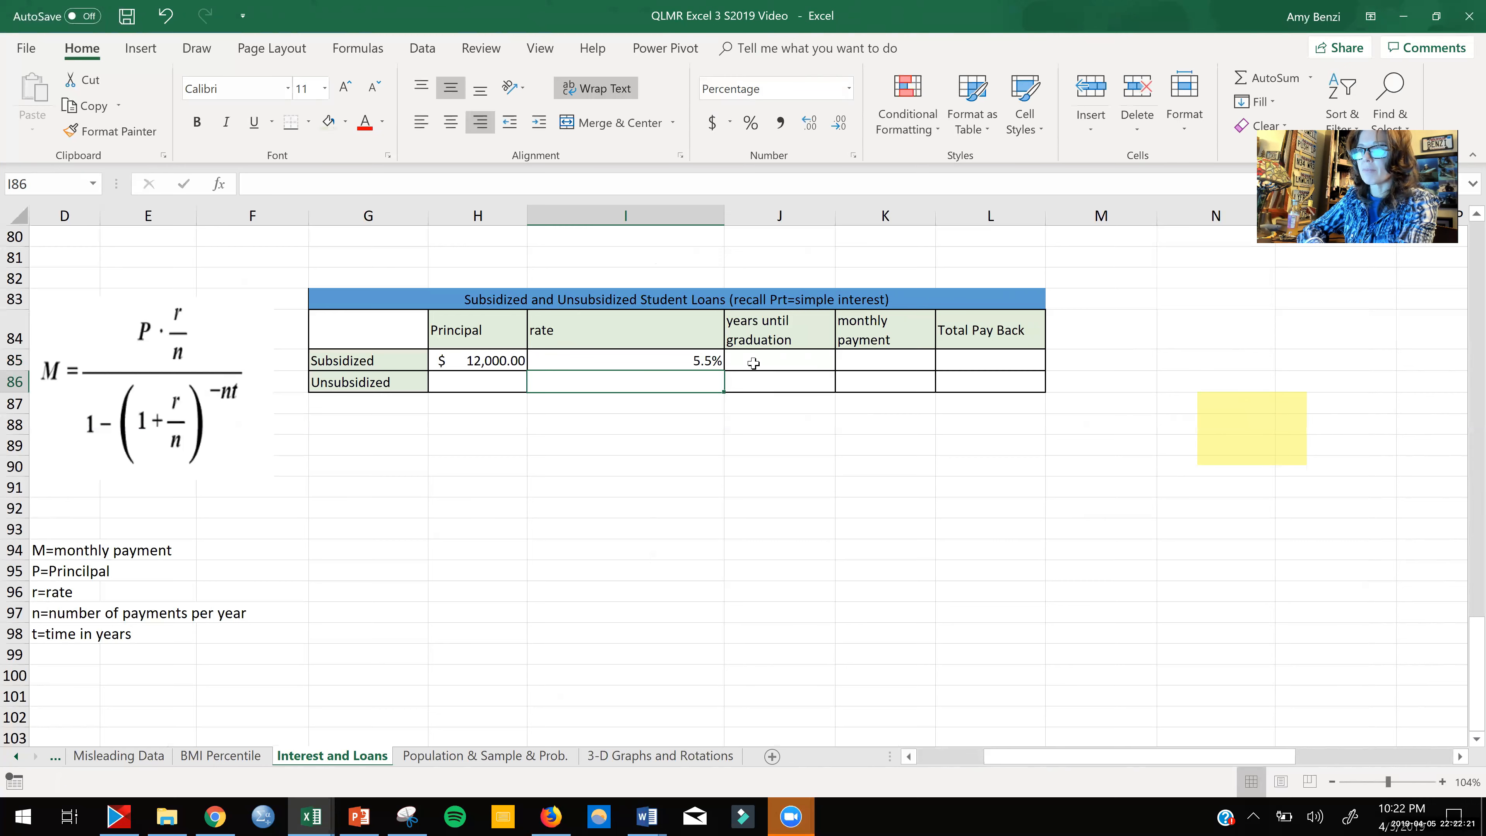
# Step: Set the Subsidized loan's years until graduation in J85 to 4
pyautogui.doubleClick(754, 363)
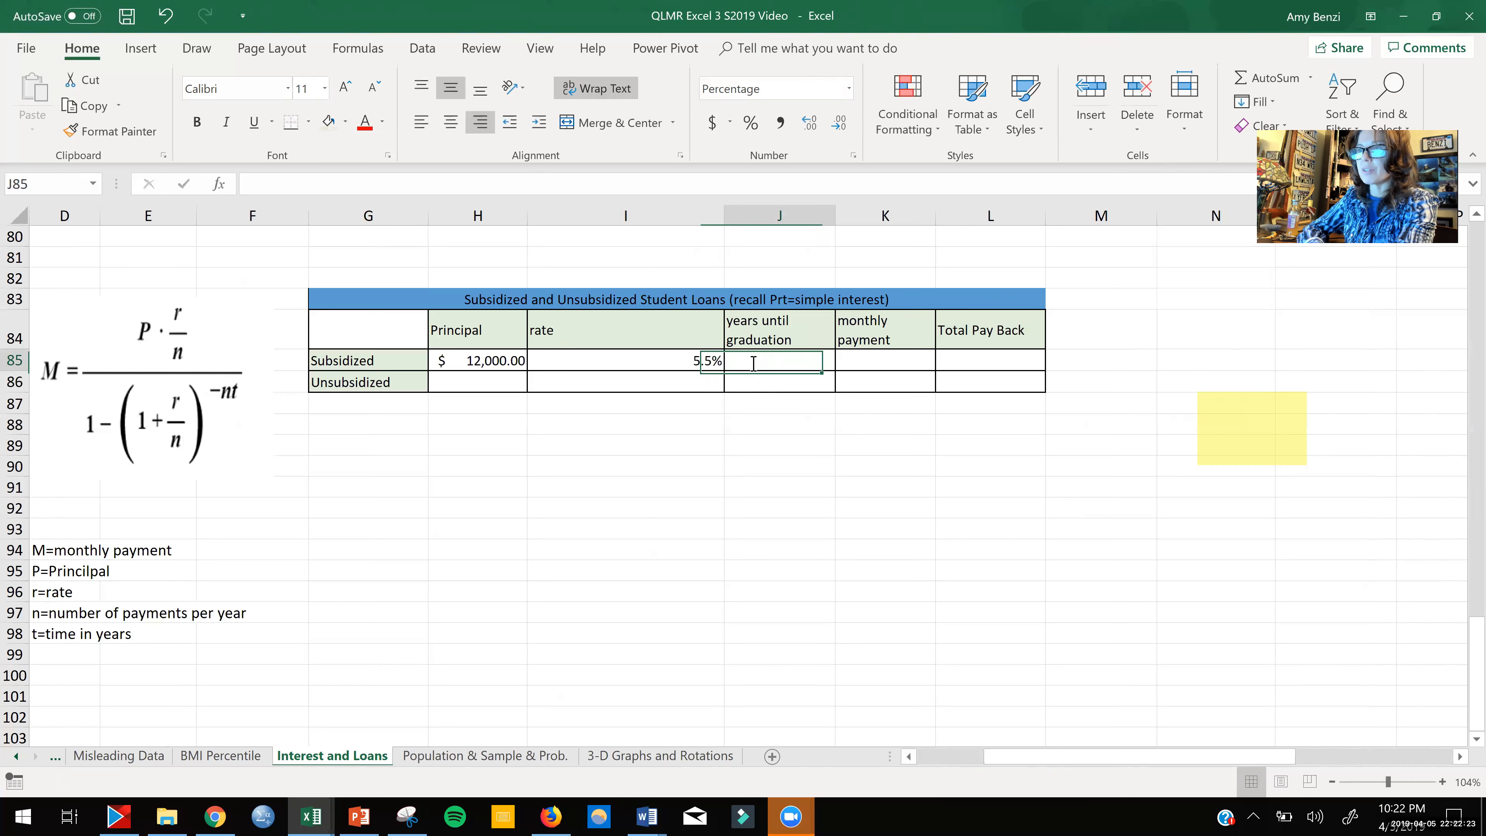
pyautogui.write('3')
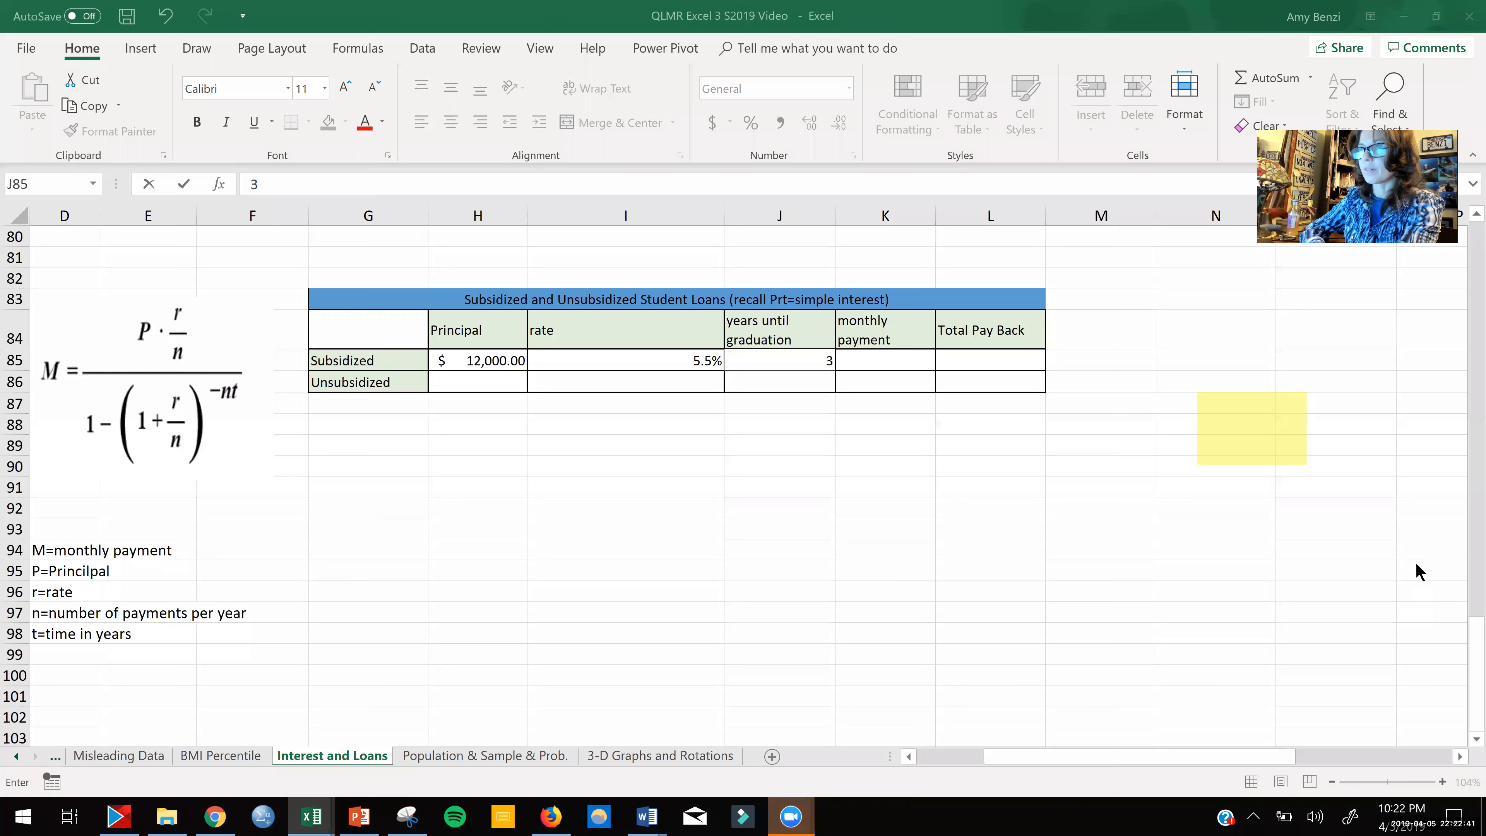
pyautogui.click(826, 361)
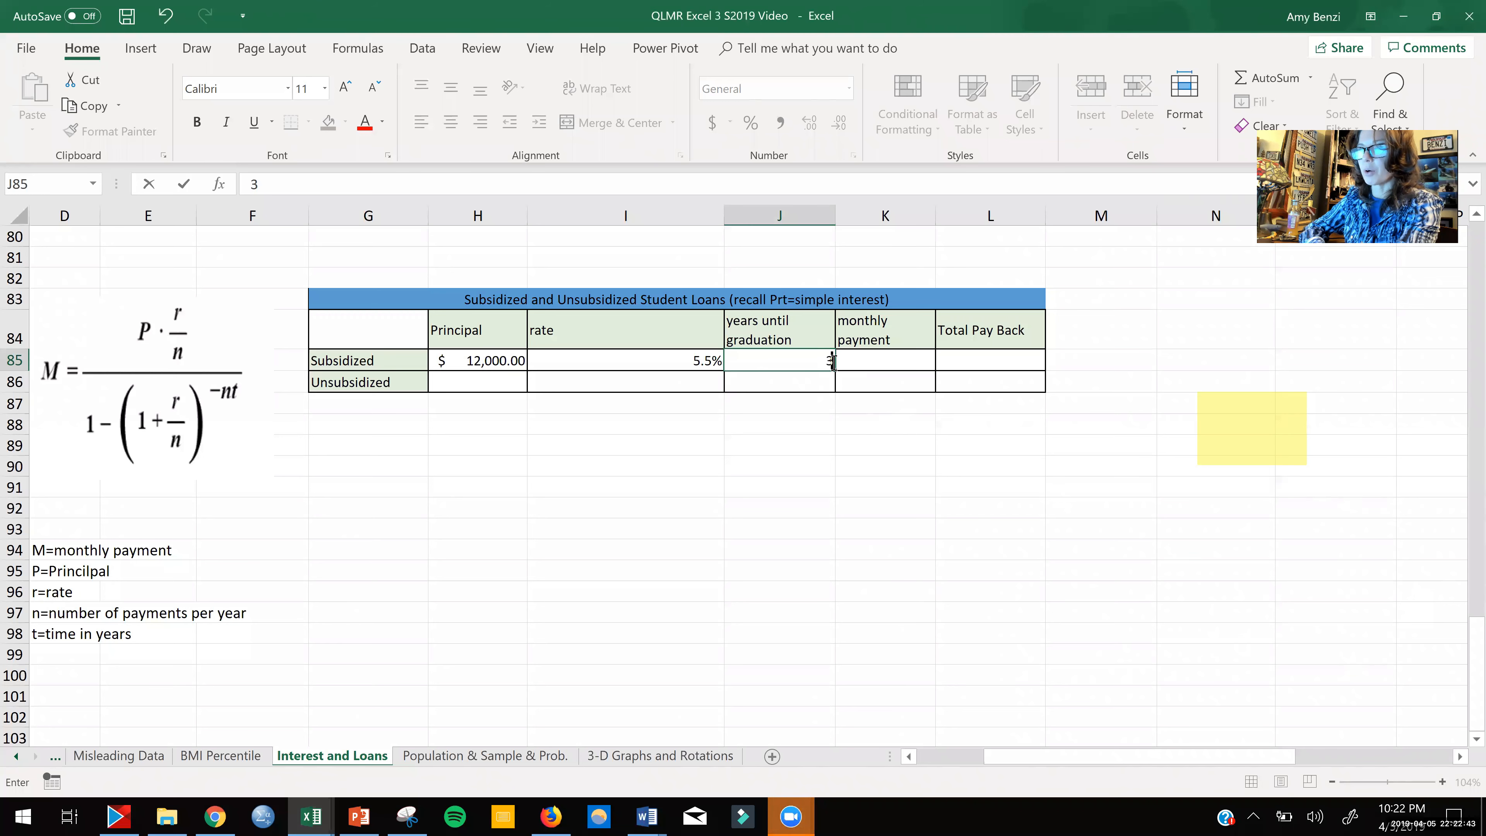
pyautogui.moveTo(817, 361); pyautogui.dragTo(845, 363)
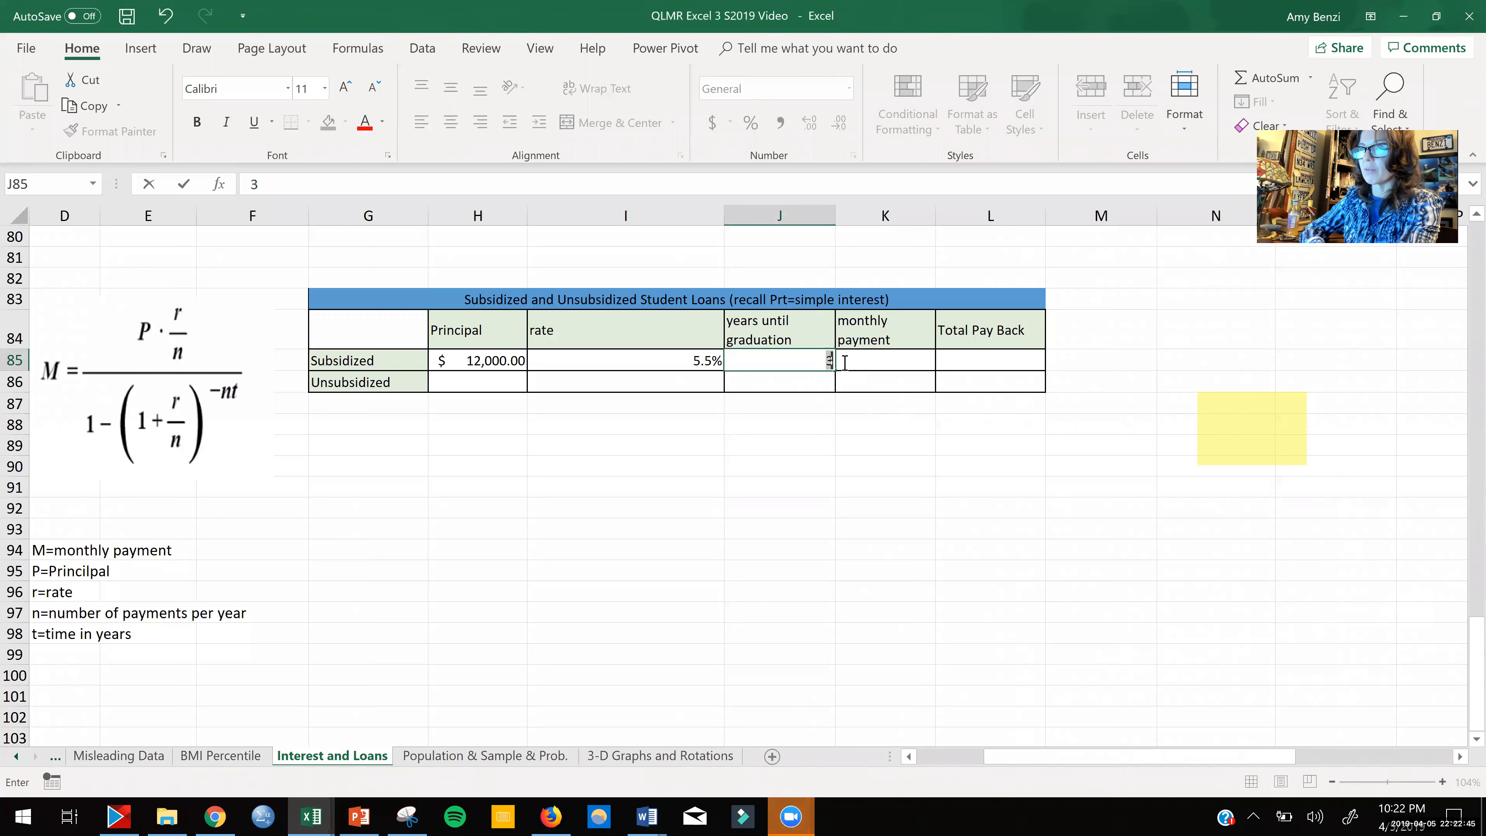
pyautogui.write('4')
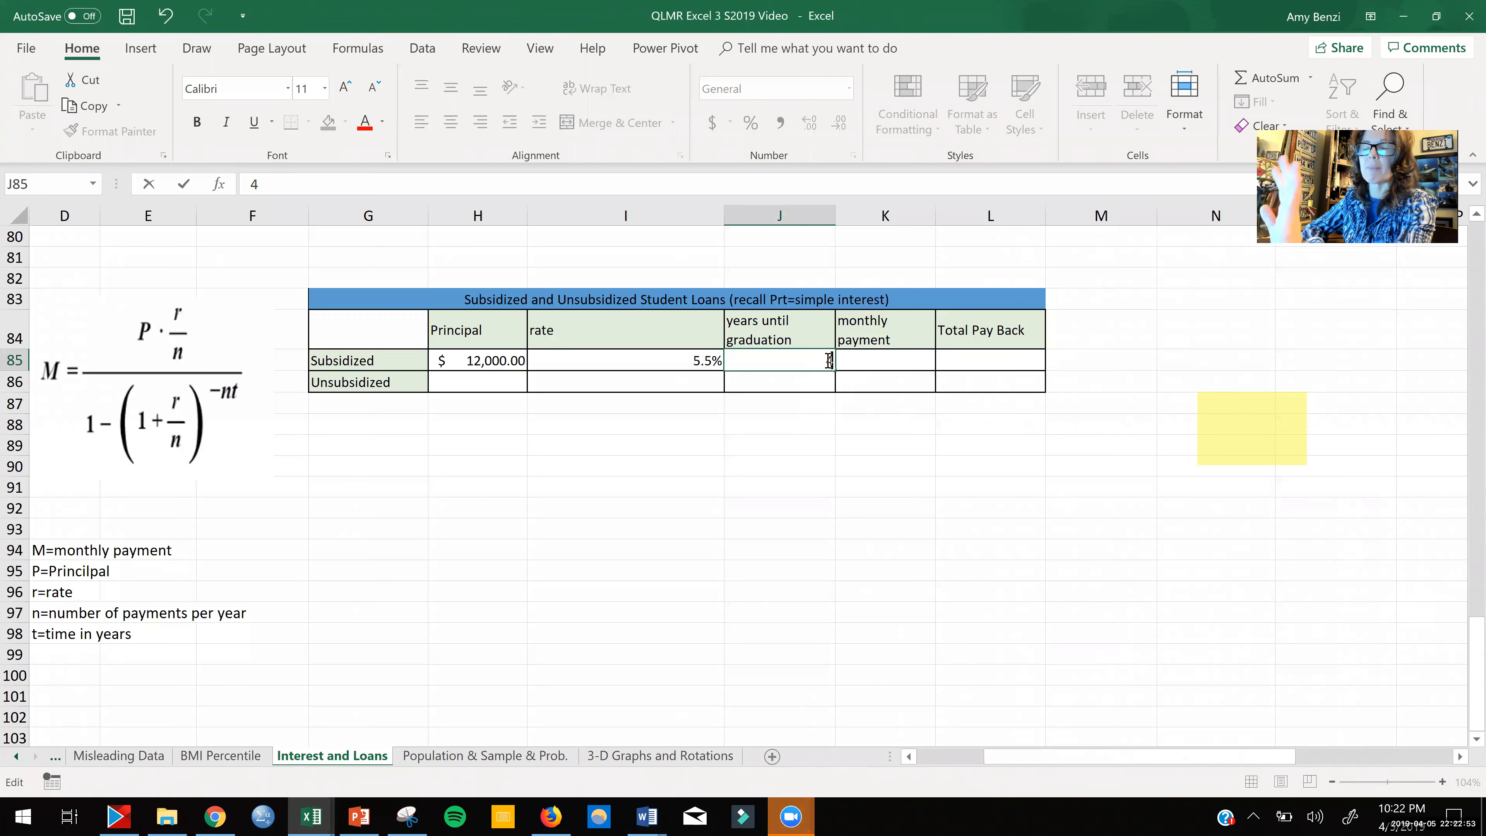
pyautogui.click(858, 362)
# Step: Copy the text of the 5-year Monthly Payment formula from I32 in the mortgage table, leaving that cell's formula intact
pyautogui.doubleClick(859, 362)
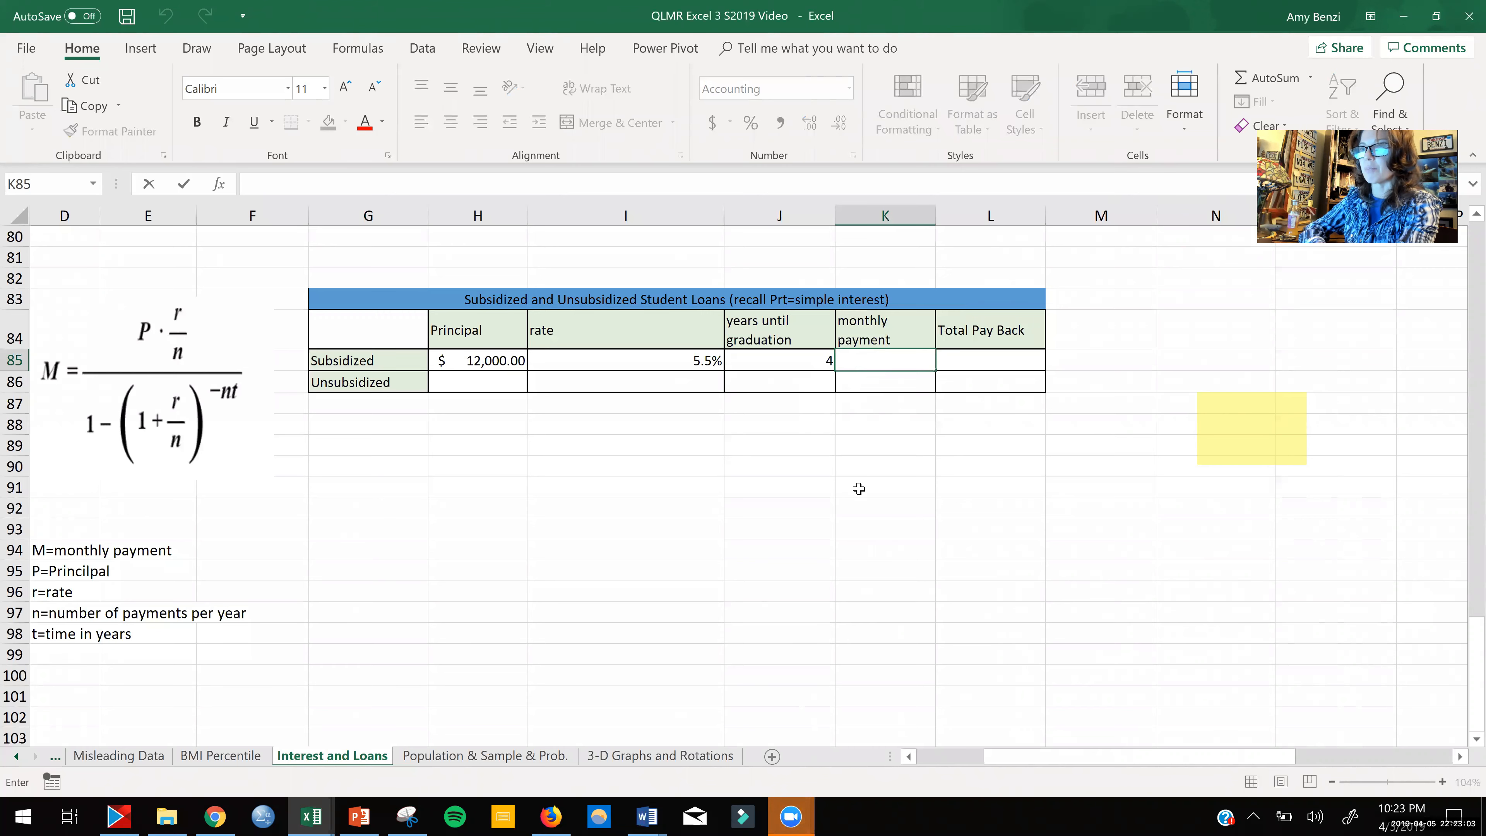
pyautogui.scroll(3, 857, 471)
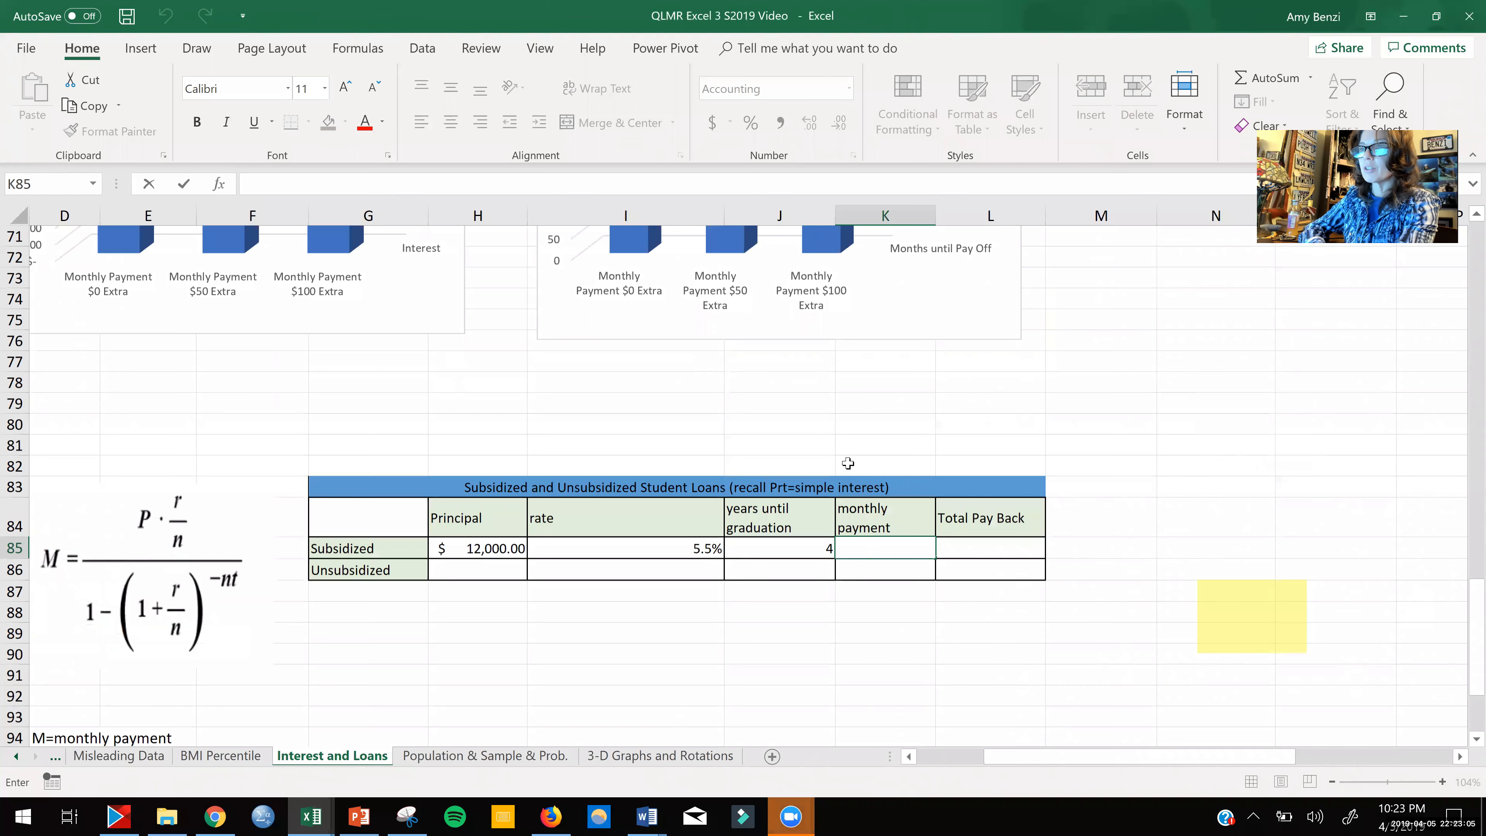
pyautogui.scroll(5, 848, 465)
pyautogui.scroll(12, 841, 459)
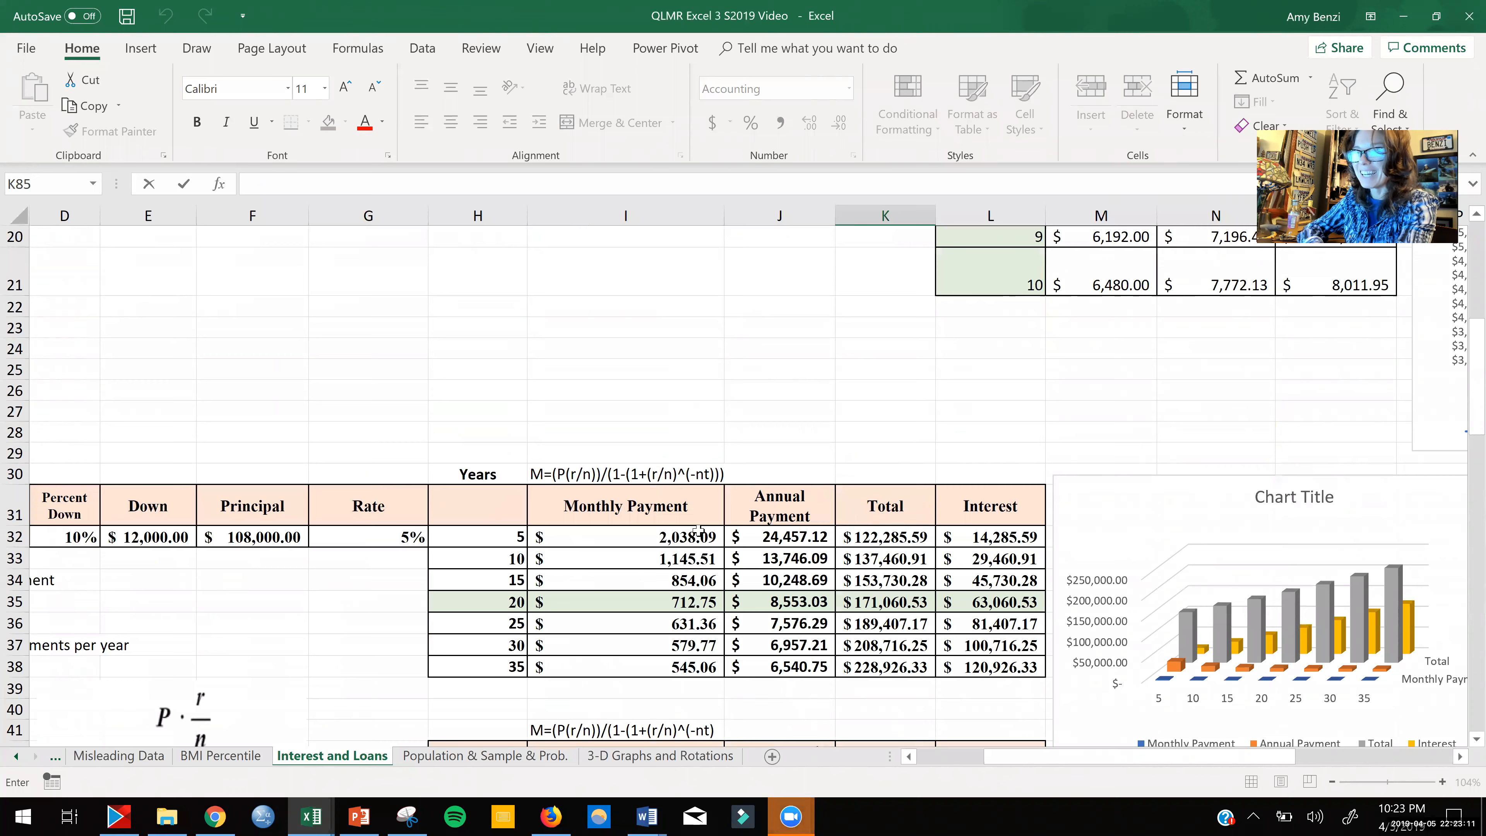
pyautogui.click(593, 534)
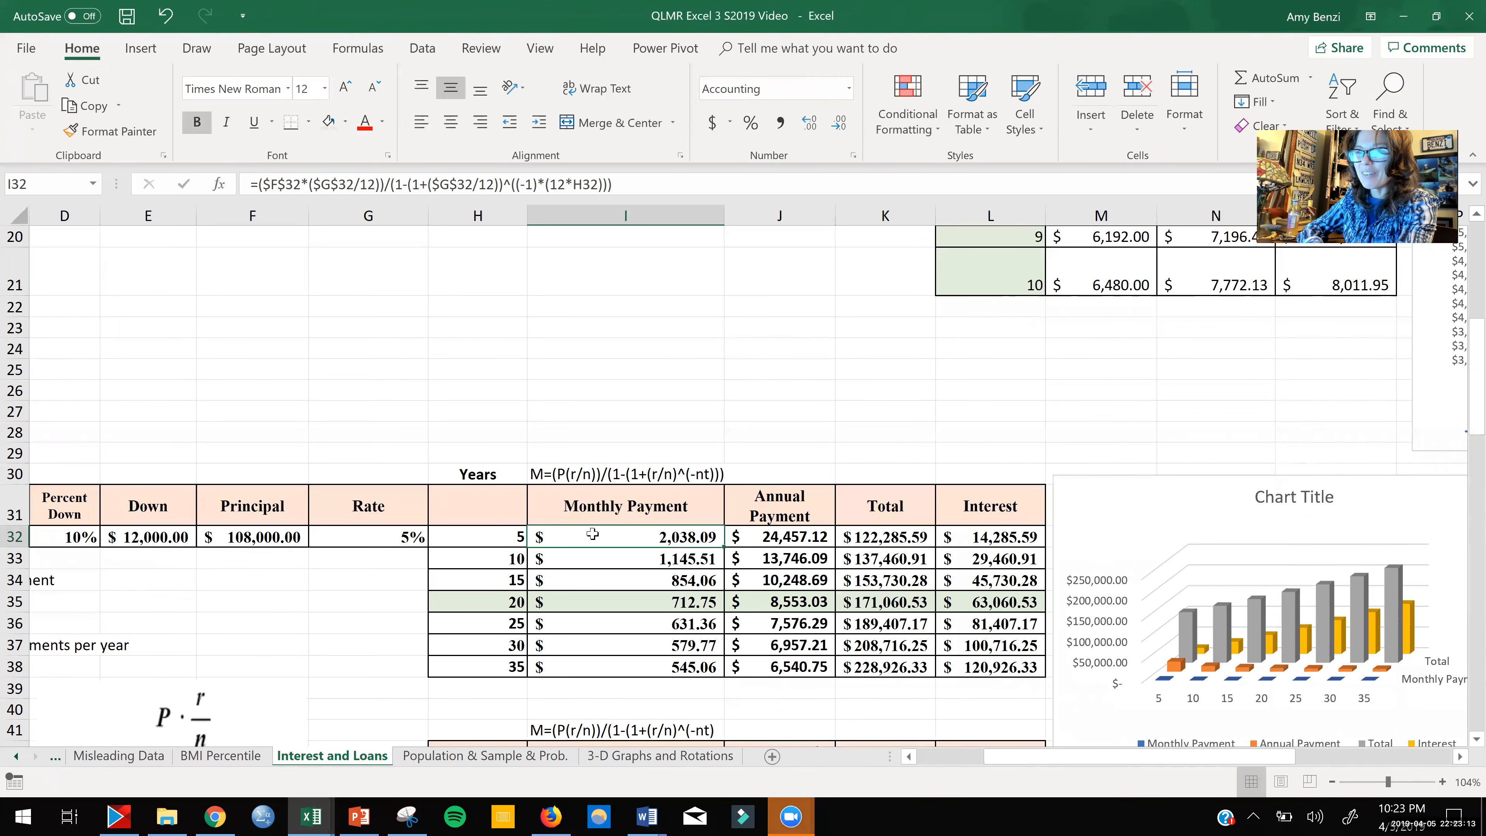
pyautogui.doubleClick(593, 535)
pyautogui.moveTo(530, 538); pyautogui.dragTo(1007, 543)
pyautogui.hotkey('ctrl', 'c')
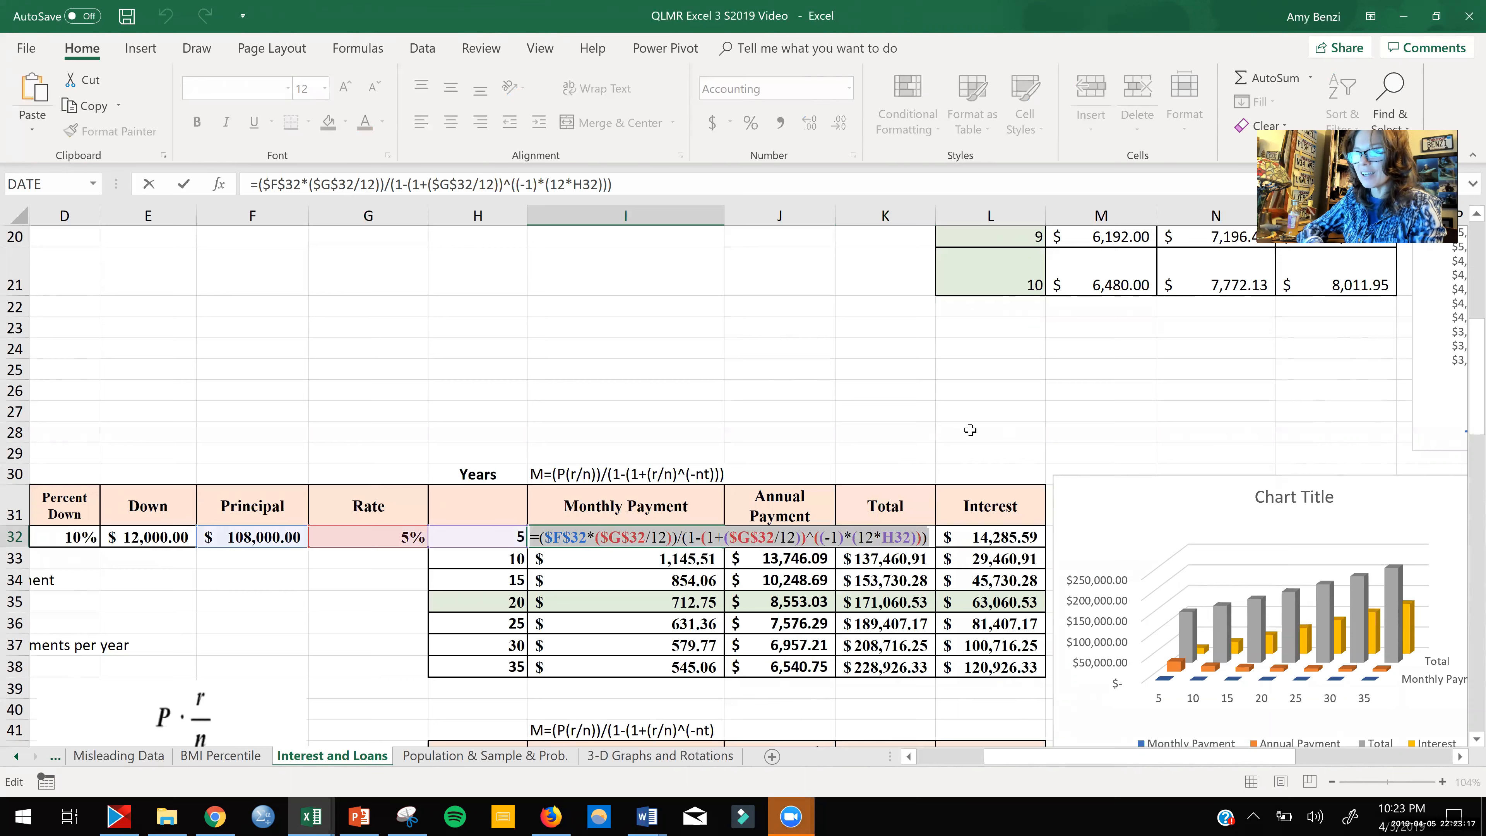
pyautogui.press('Return')
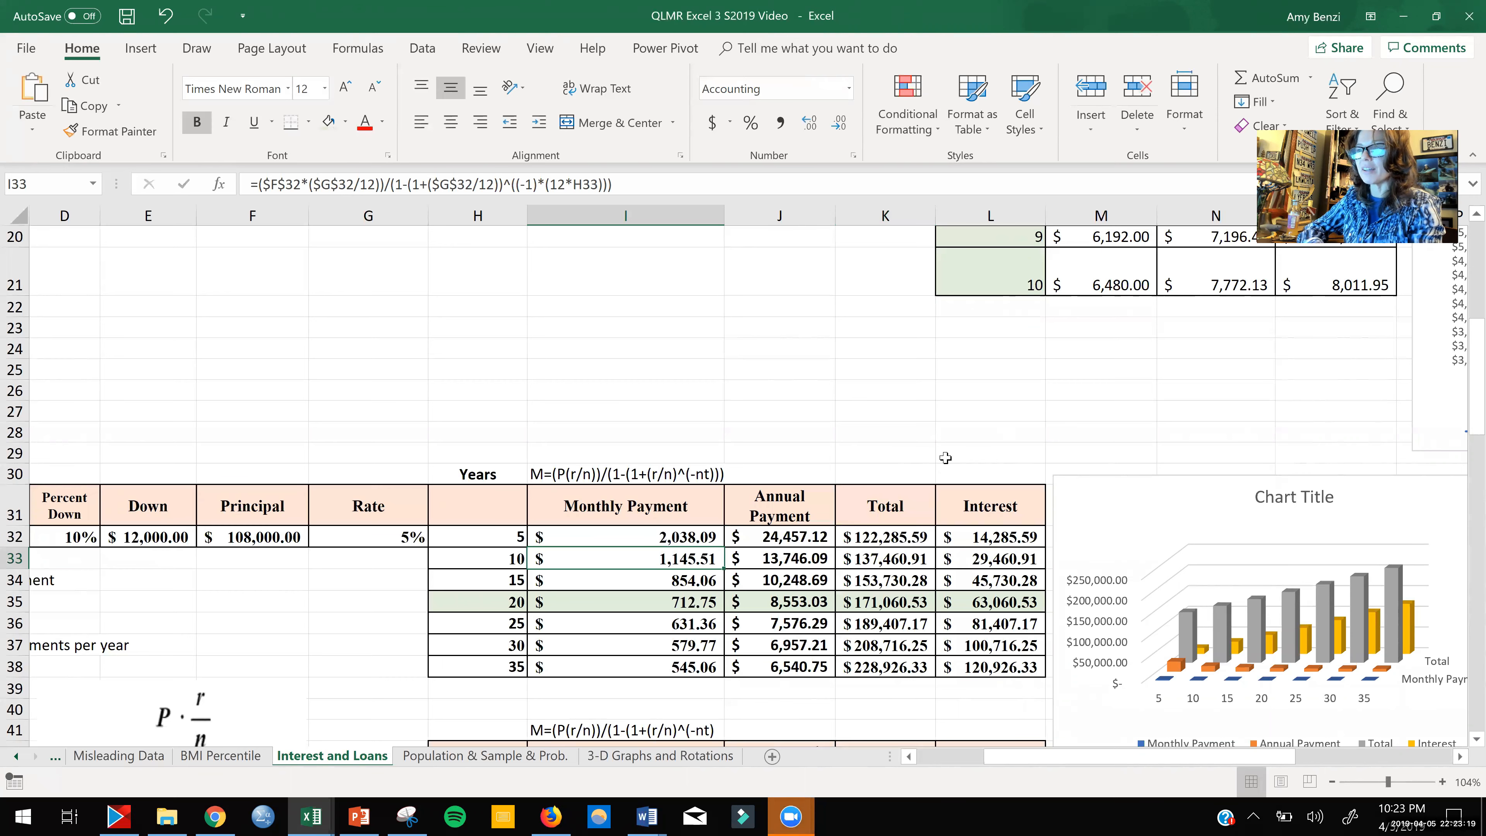
# Step: Paste the copied monthly payment formula into the Subsidized loan's monthly payment cell, K85
pyautogui.scroll(-18, 945, 457)
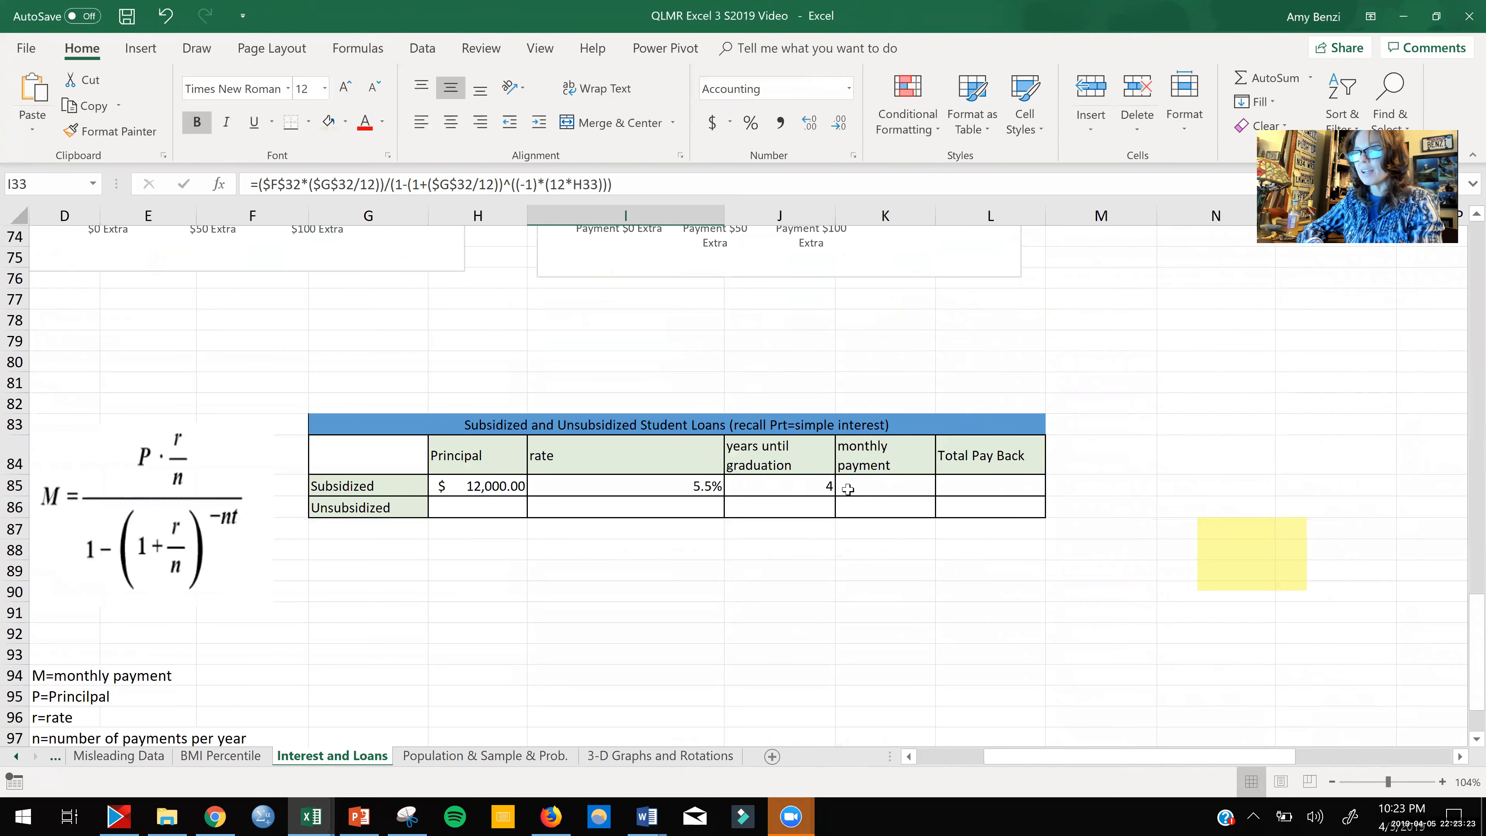
pyautogui.click(862, 489)
pyautogui.doubleClick(862, 489)
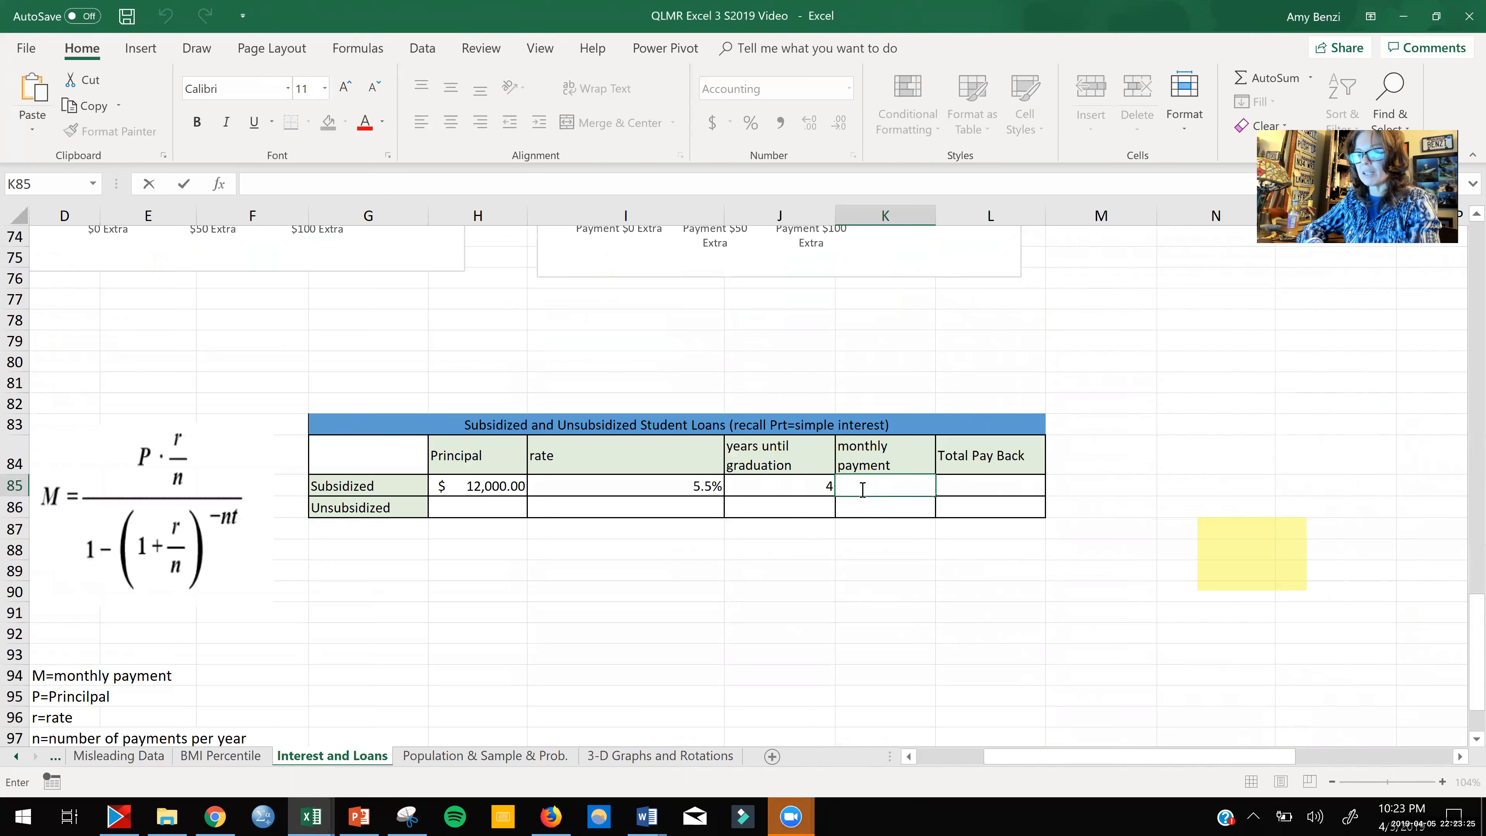
pyautogui.hotkey('ctrl', 'v')
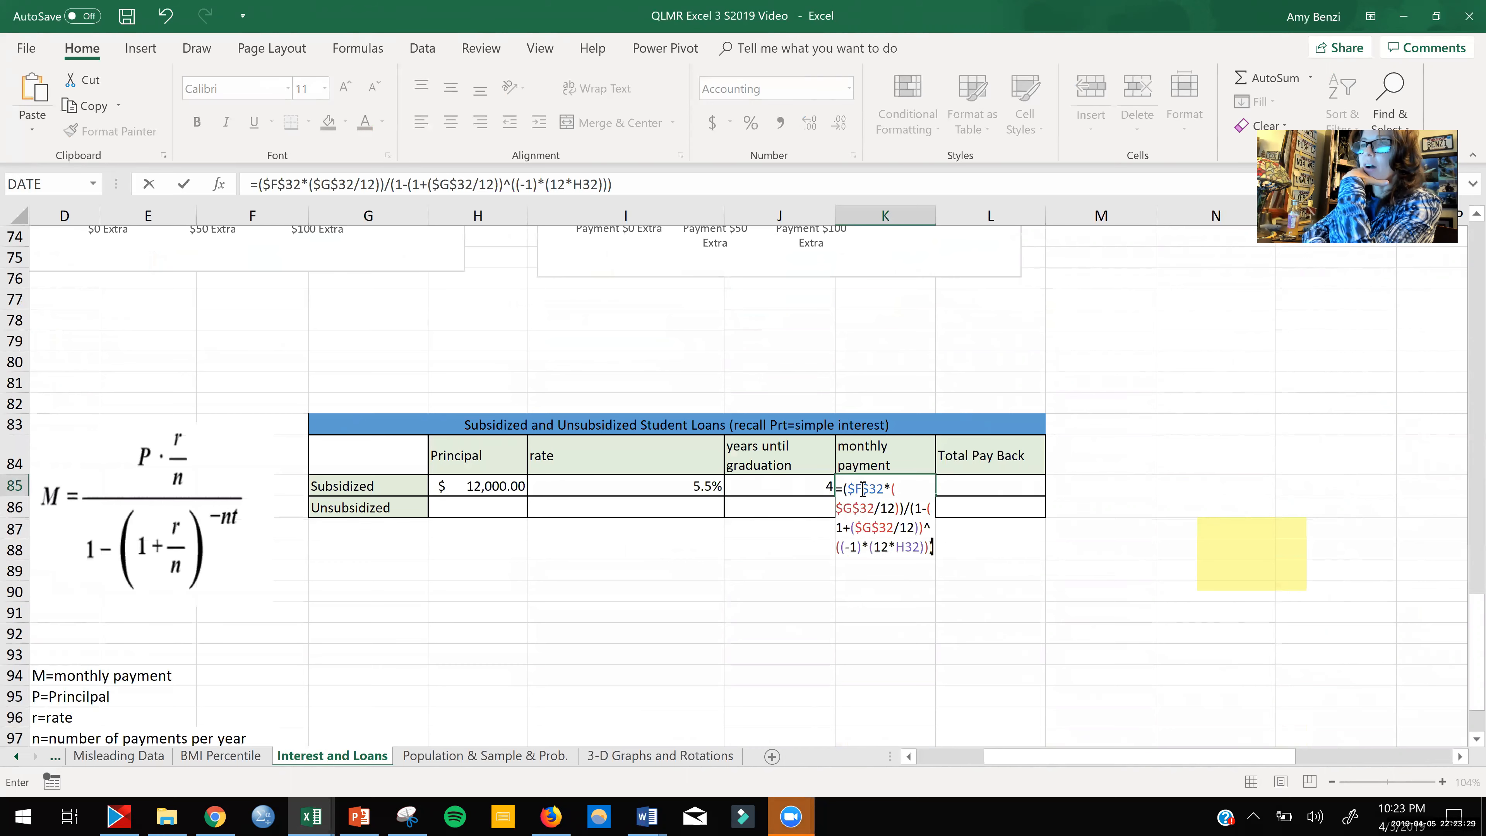
# Step: Repoint the K85 formula to the student loan row, replacing $F$32 with H85, both $G$32 references with I85 and H32 with J85
pyautogui.moveTo(883, 488); pyautogui.dragTo(847, 486)
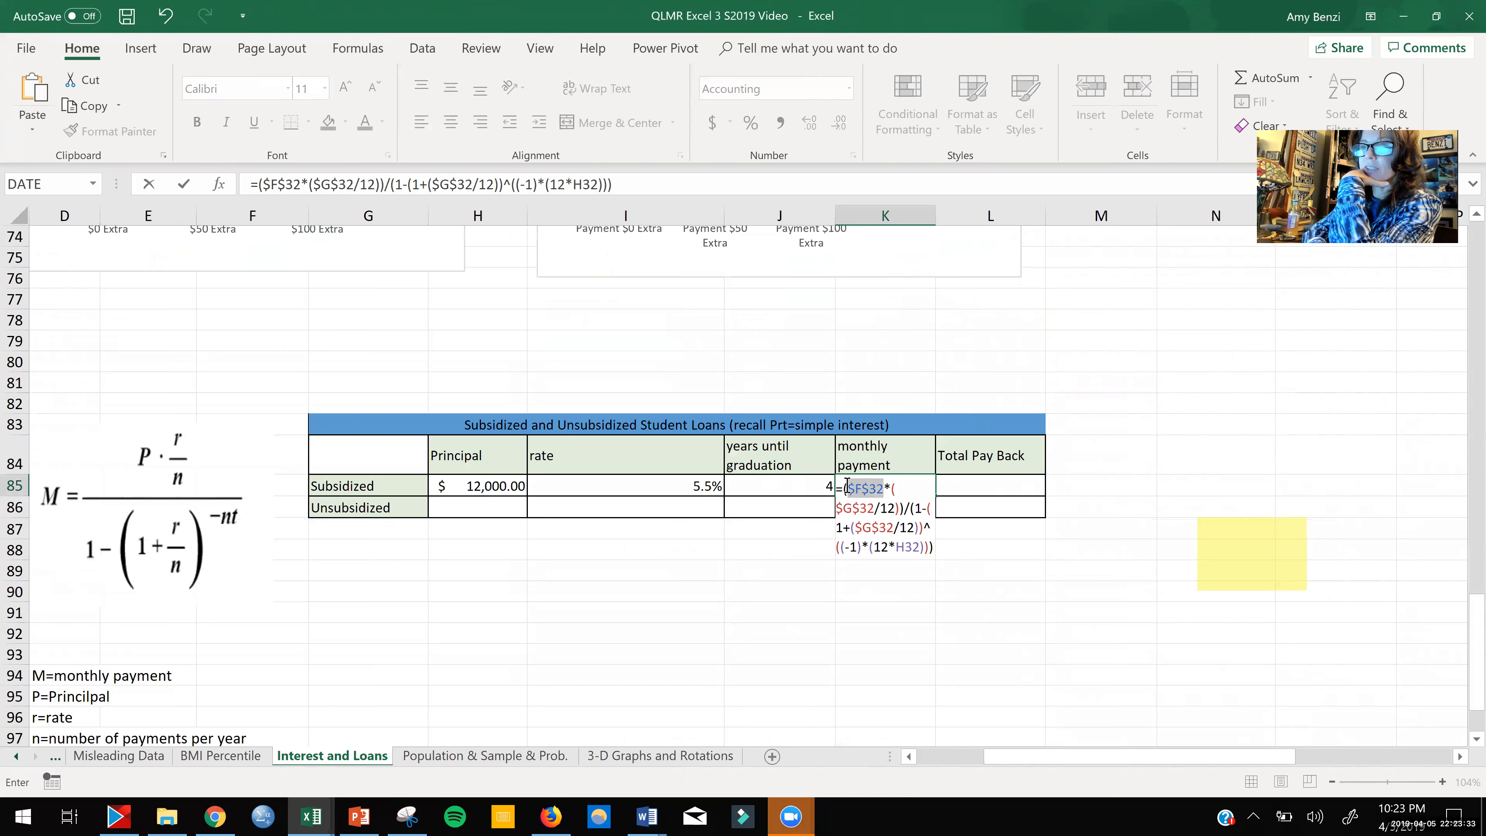
pyautogui.click(483, 487)
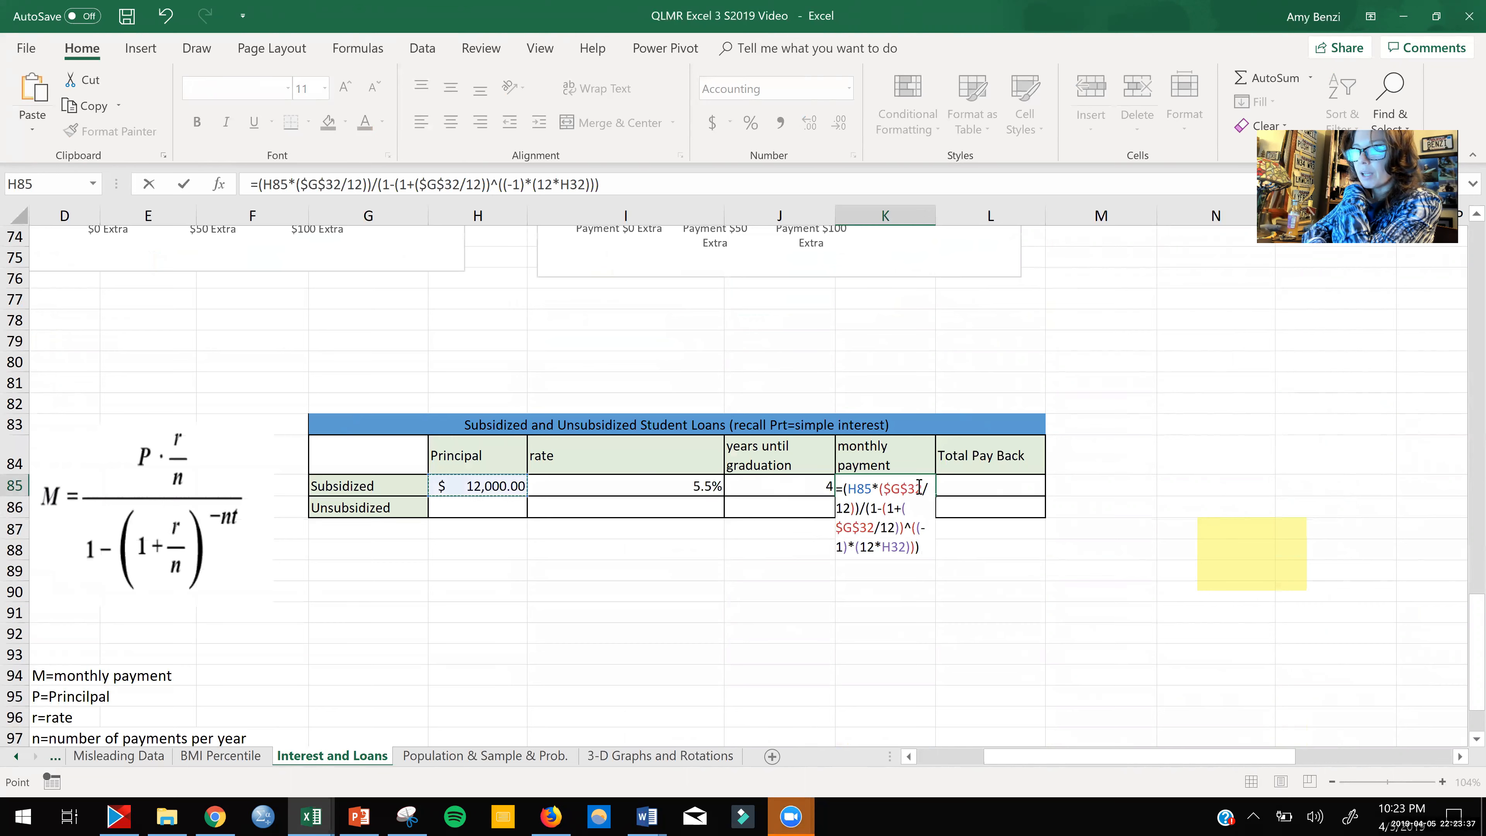
pyautogui.moveTo(922, 487); pyautogui.dragTo(885, 486)
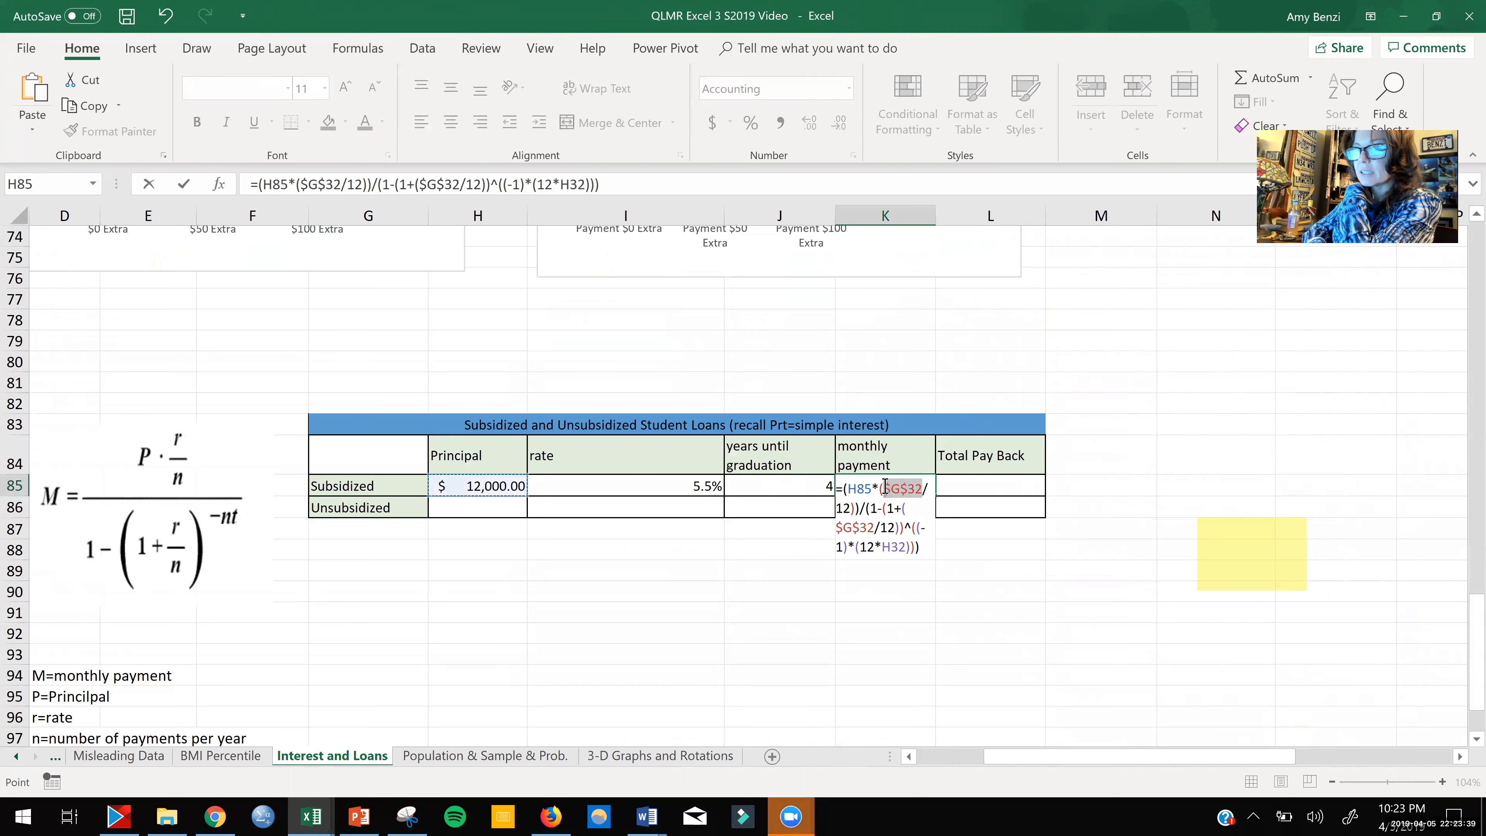
pyautogui.click(689, 484)
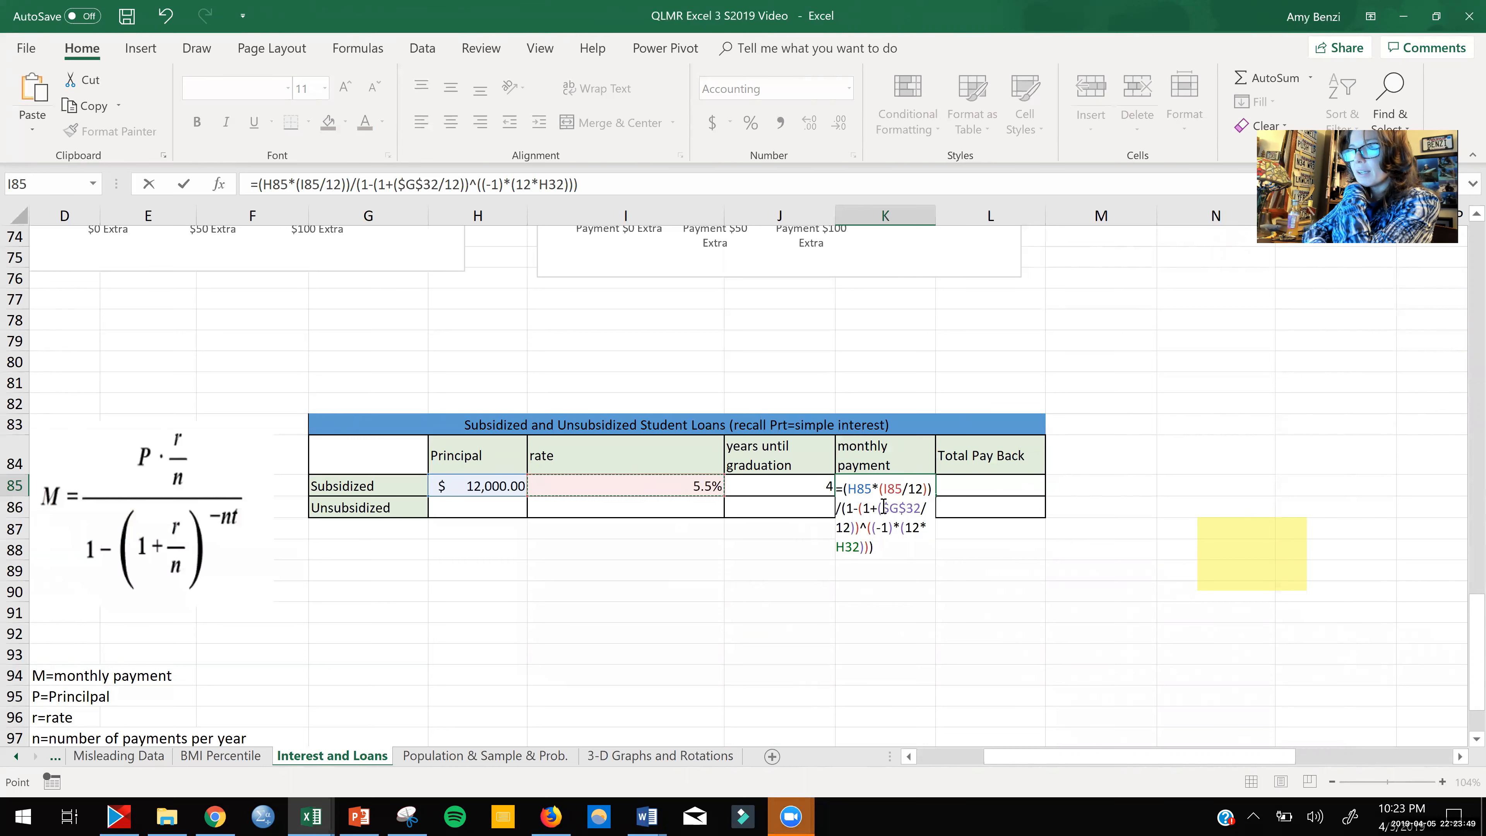
pyautogui.moveTo(883, 507); pyautogui.dragTo(908, 507)
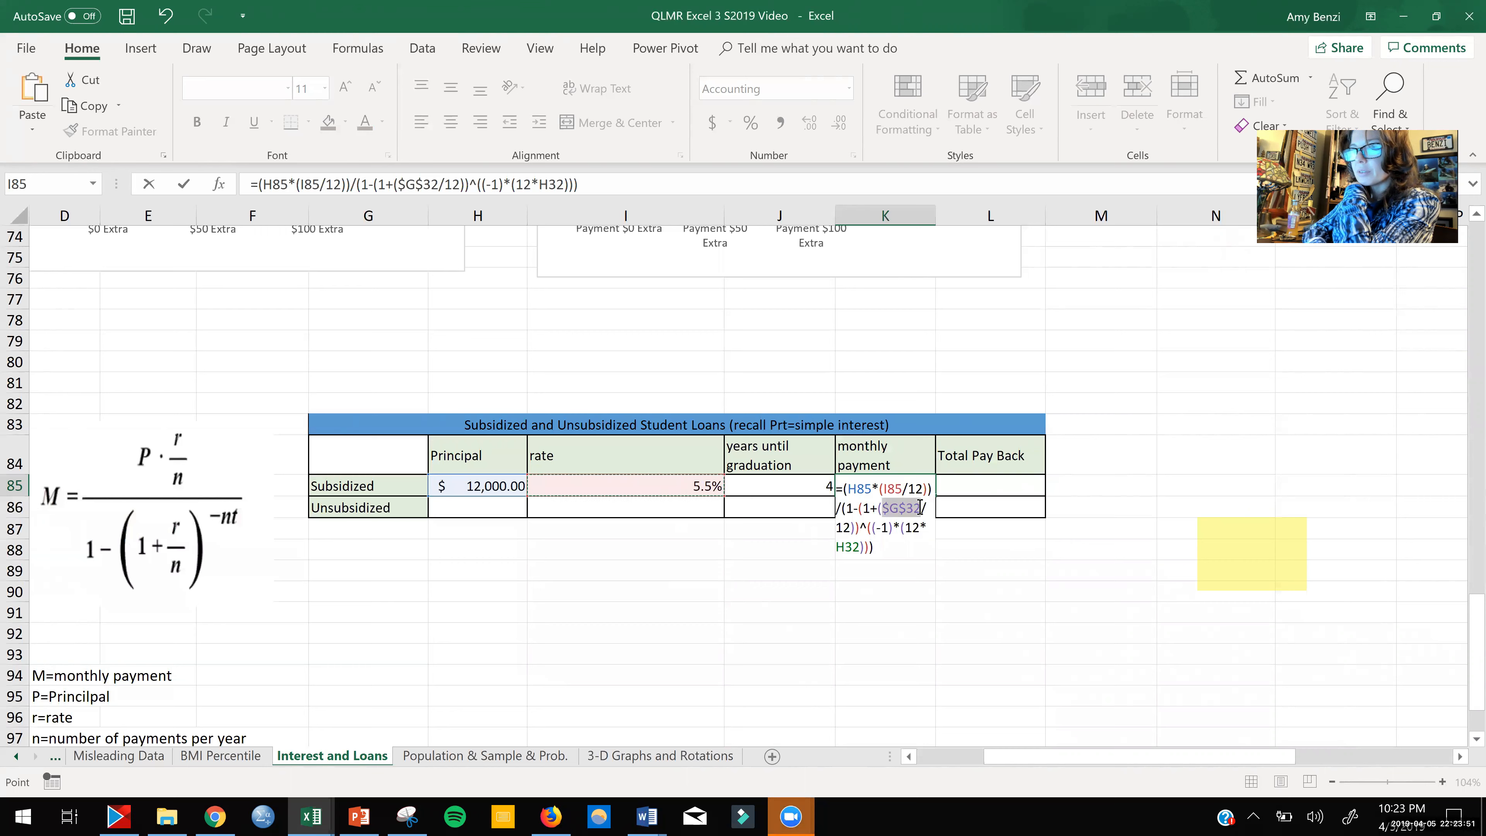
pyautogui.click(687, 483)
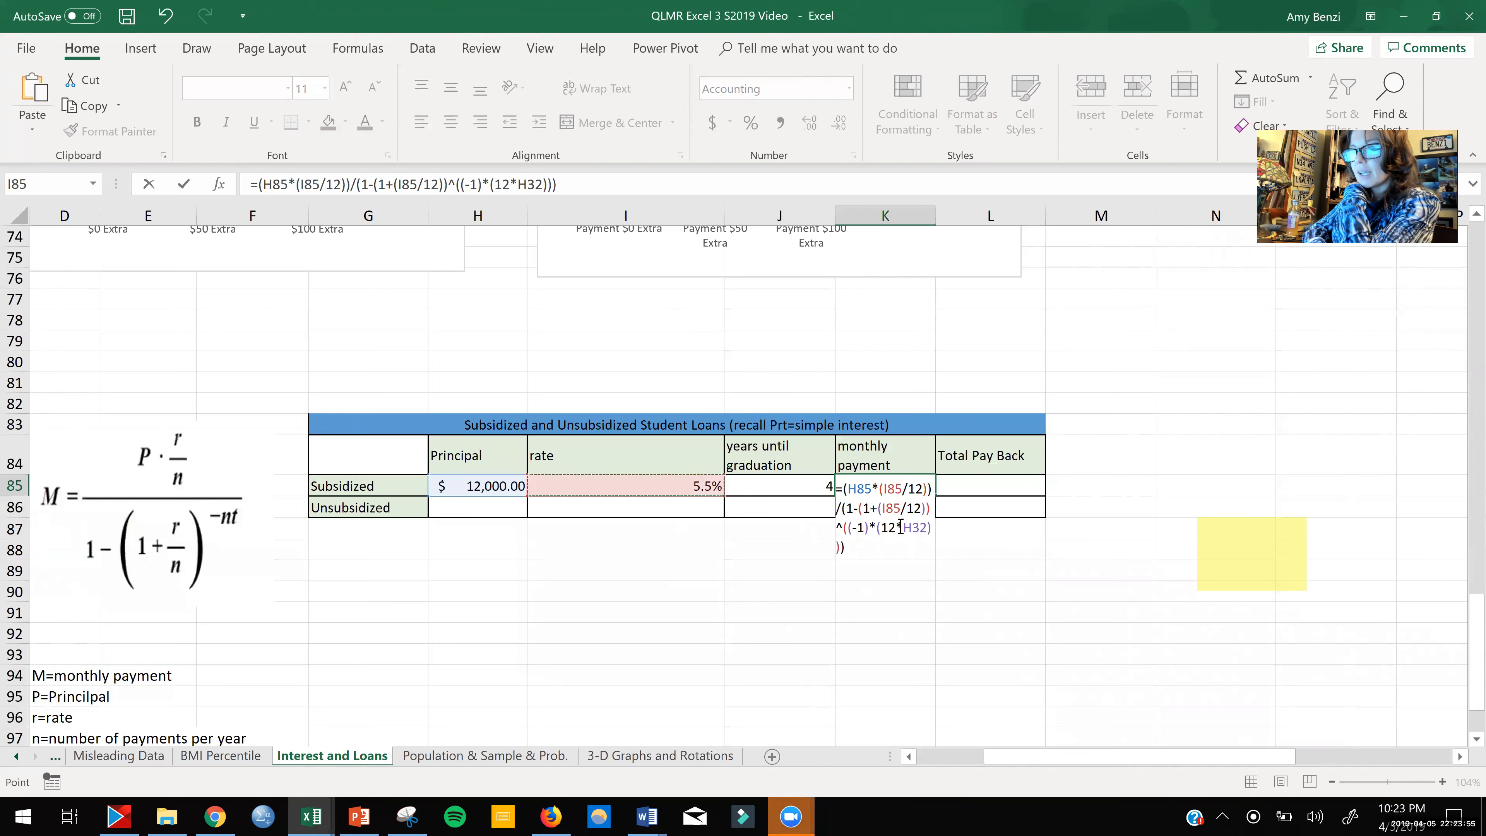
pyautogui.moveTo(901, 526); pyautogui.dragTo(930, 526)
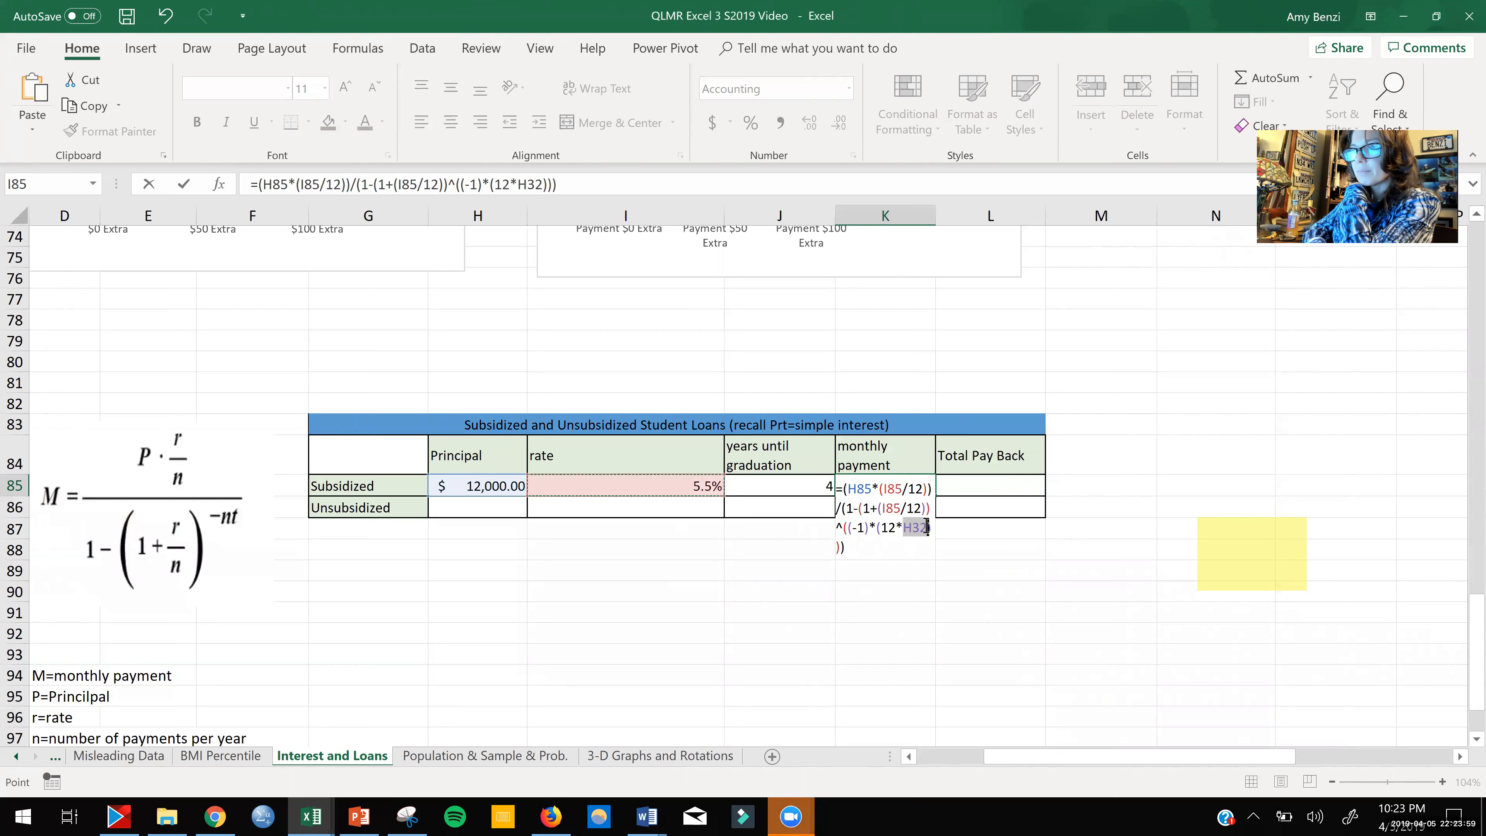
pyautogui.click(809, 487)
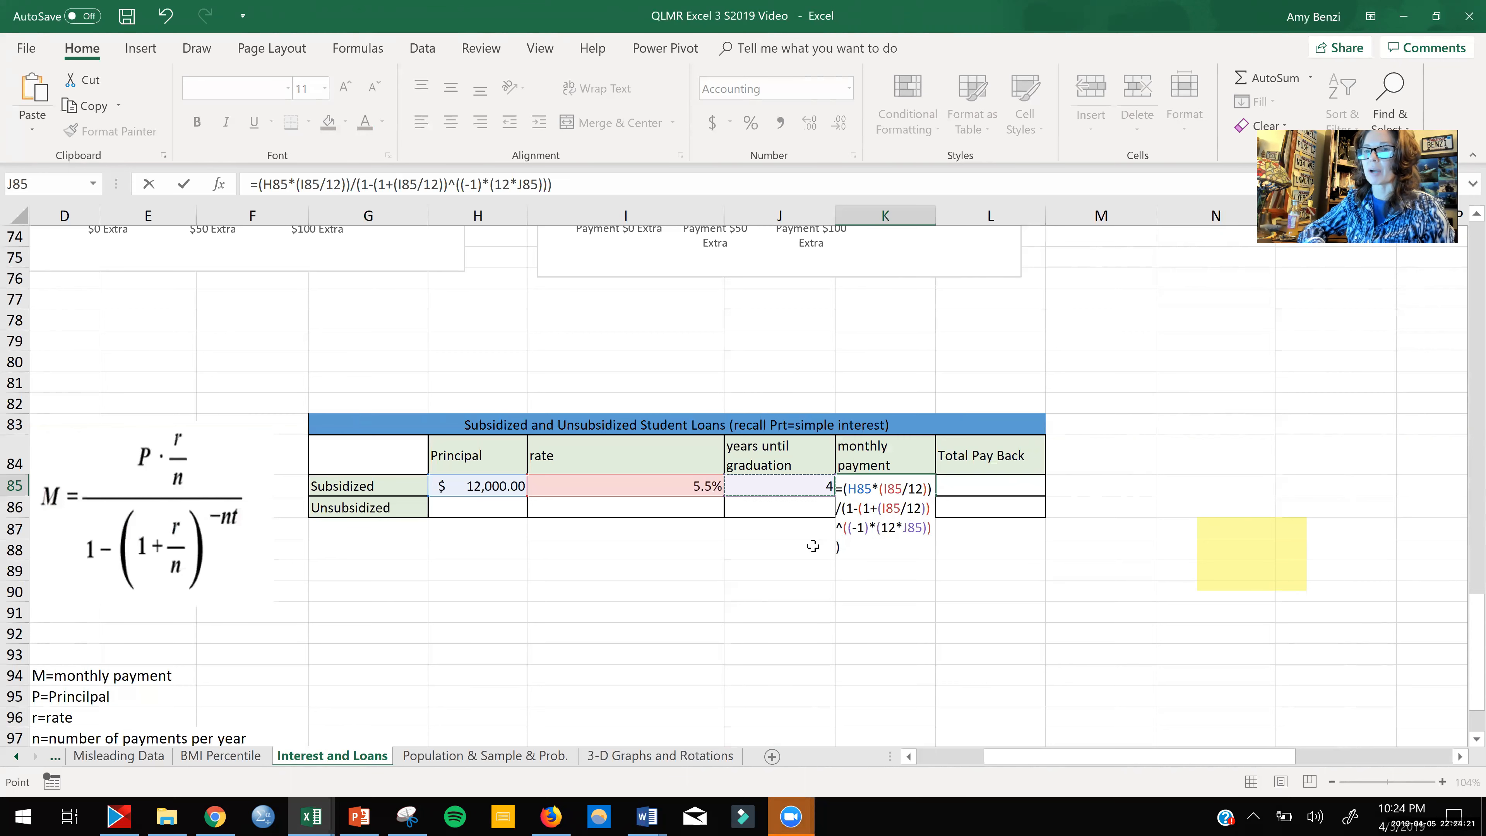
# Step: Replace J85 in the Subsidized loan's K85 monthly payment formula with a 10-year repayment term, keeping 12*10 as the exponent's payment count
pyautogui.press('BackSpace')
pyautogui.press('BackSpace')
pyautogui.press('BackSpace')
pyautogui.write('120')
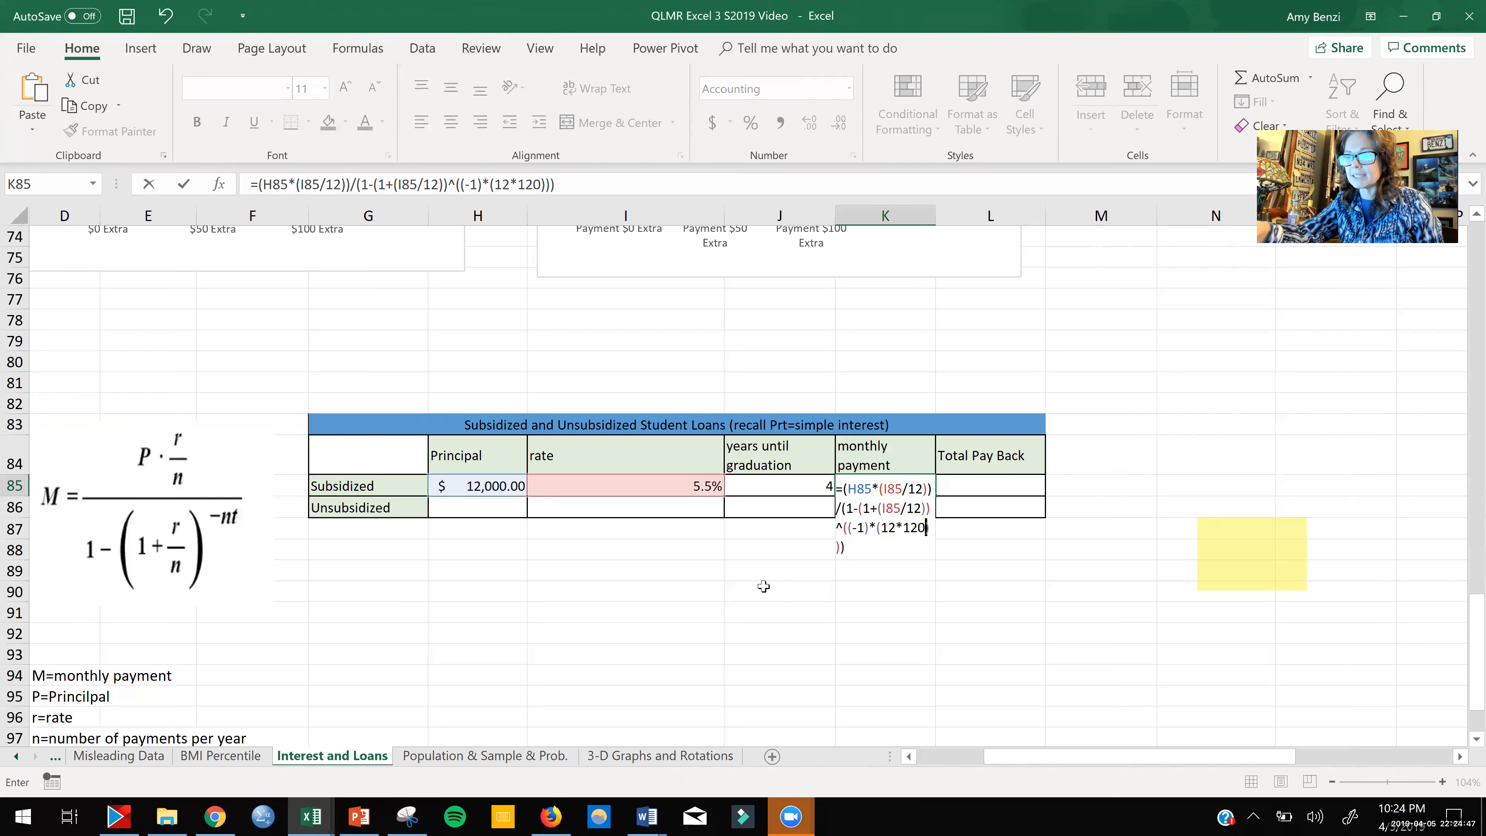
pyautogui.press('BackSpace')
pyautogui.press('BackSpace')
pyautogui.write('0')
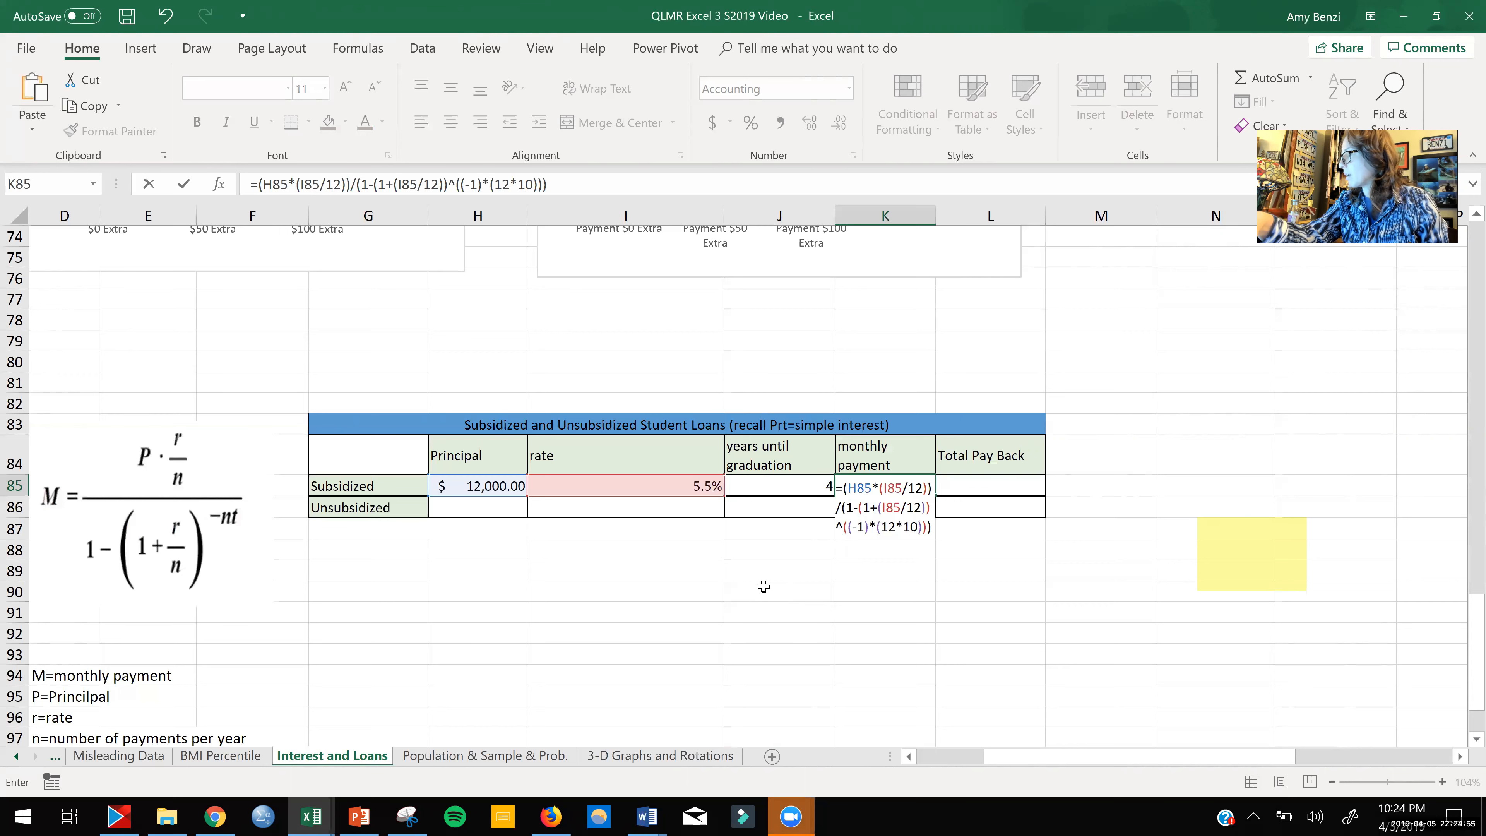
pyautogui.press('Return')
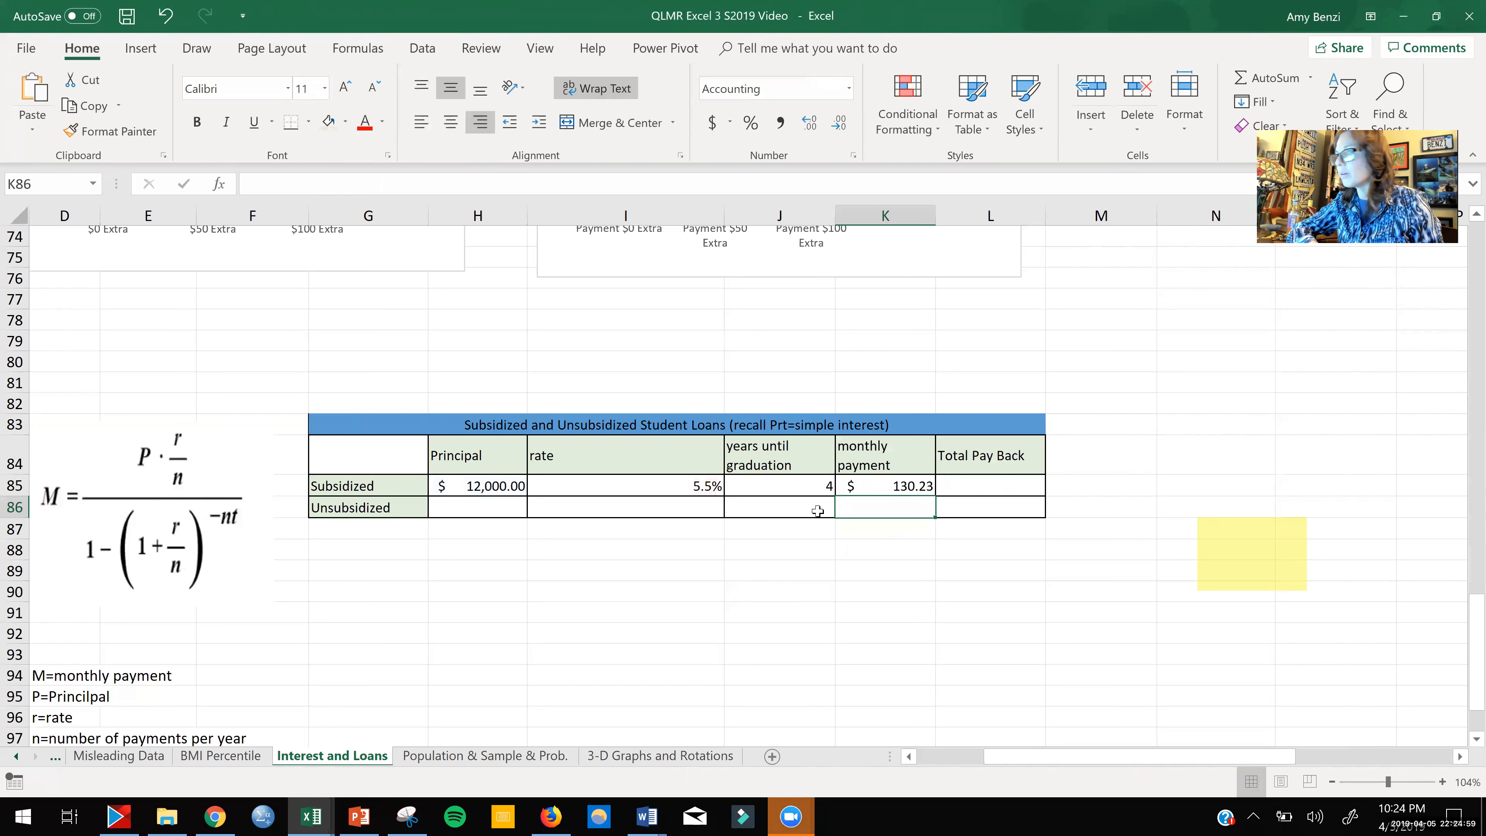
pyautogui.doubleClick(882, 487)
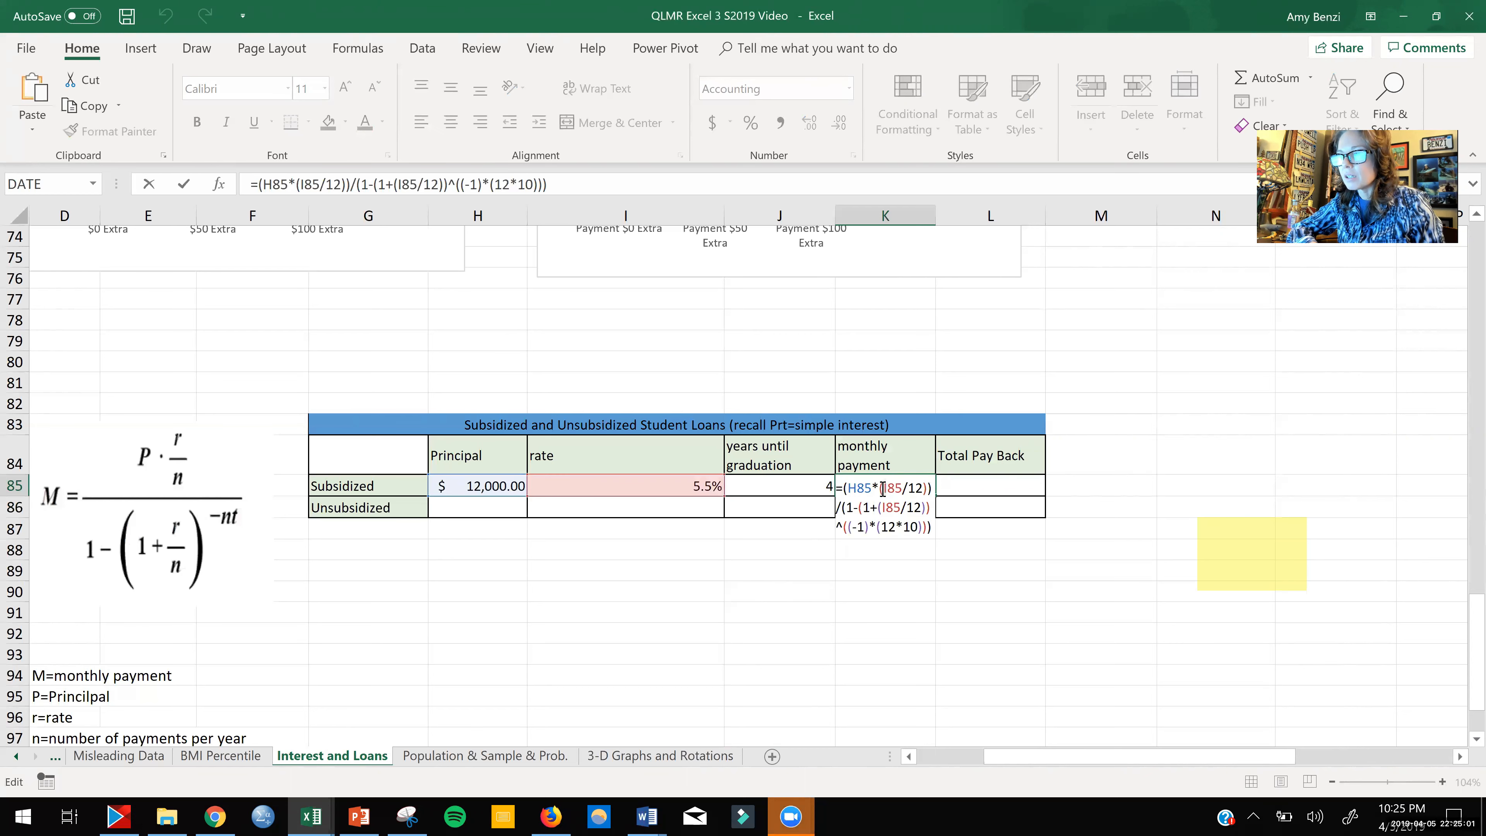
pyautogui.press('Return')
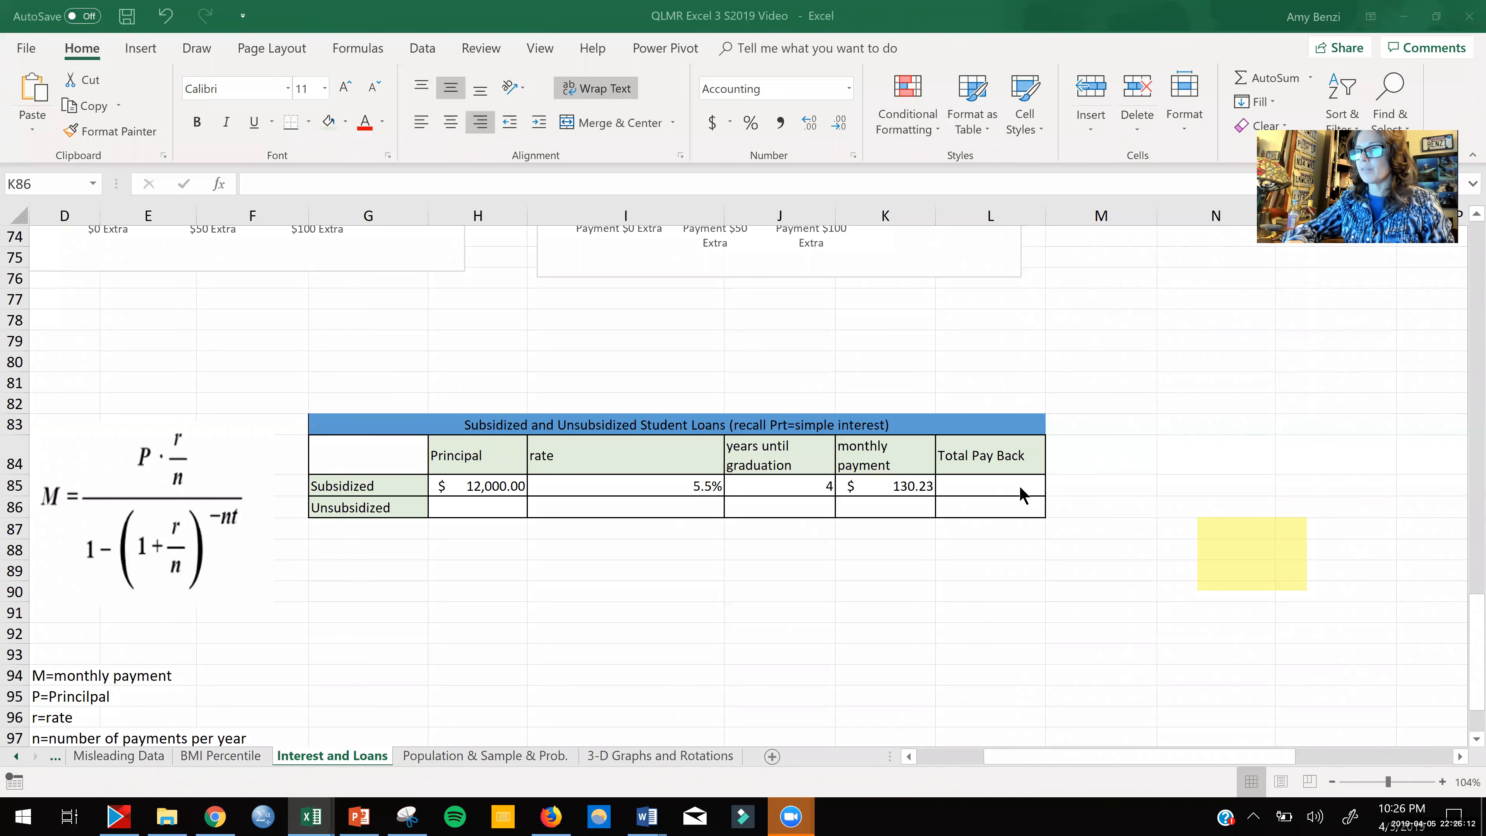
# Step: Enter =10*128 as the Subsidized loan's Total Pay Back in L85
pyautogui.click(1019, 485)
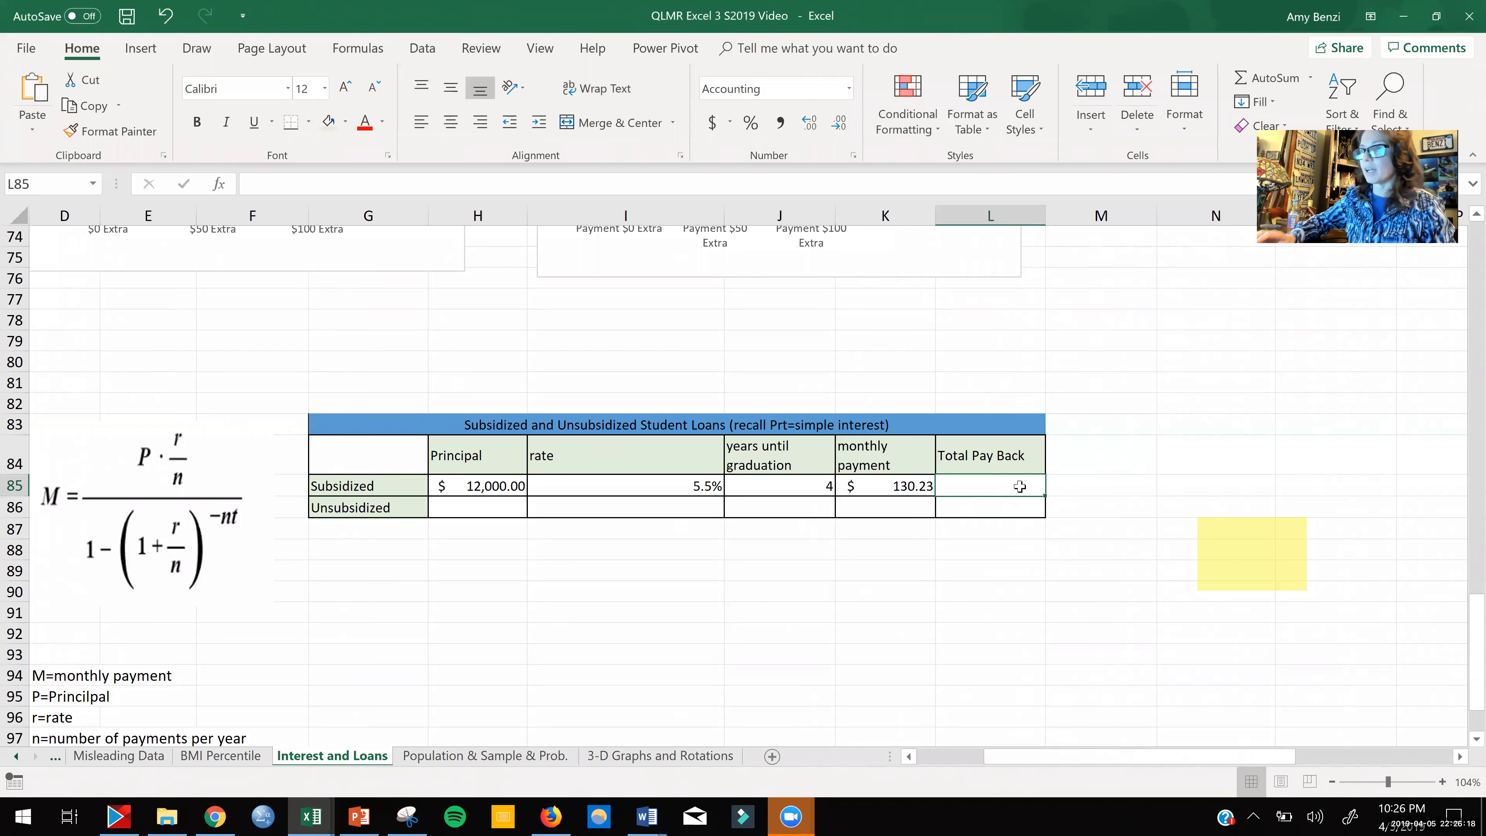
pyautogui.doubleClick(1019, 487)
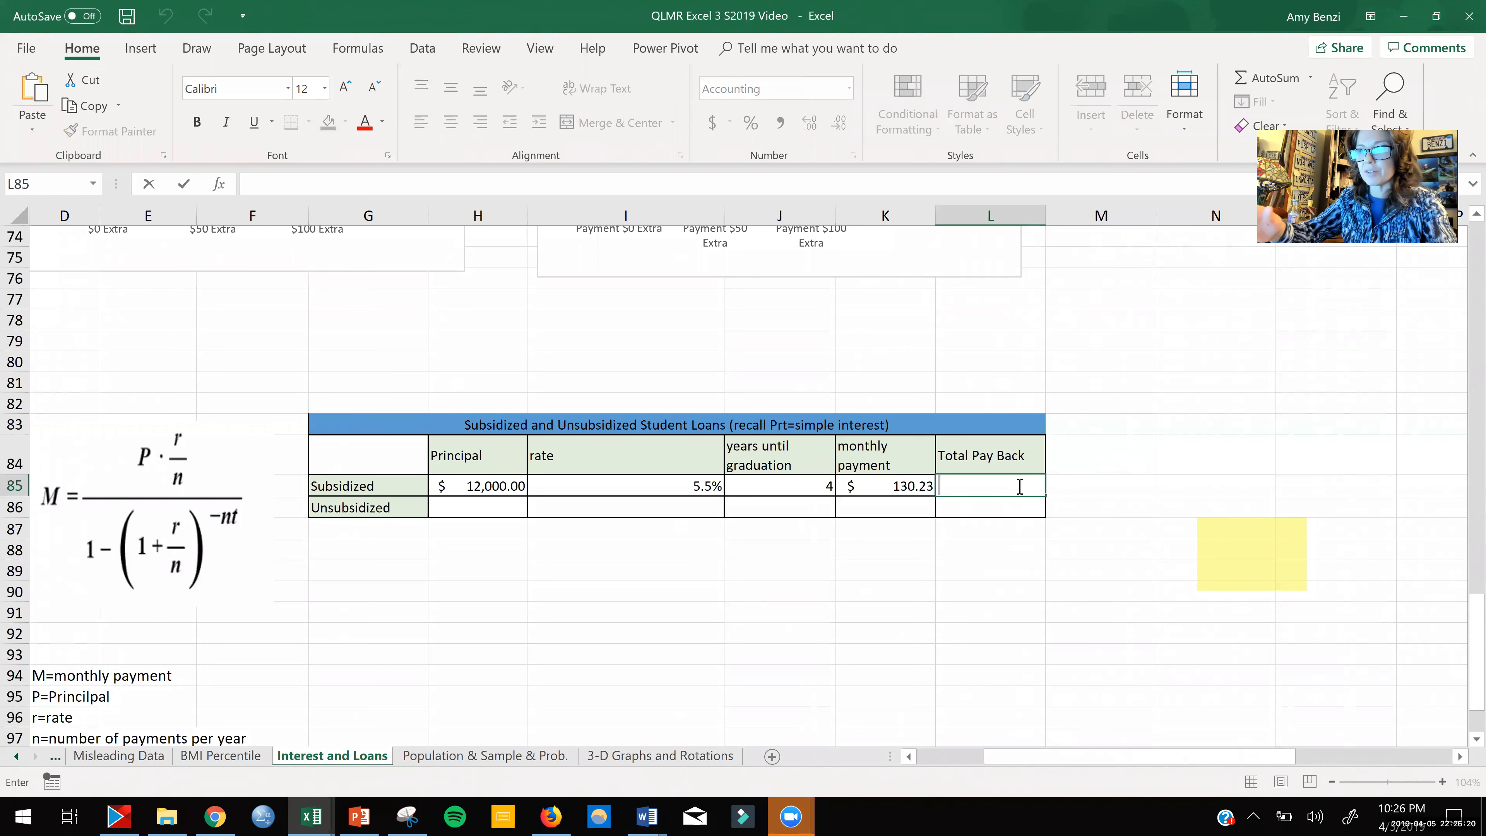
pyautogui.write('12')
pyautogui.press('BackSpace')
pyautogui.press('BackSpace')
pyautogui.write('=1')
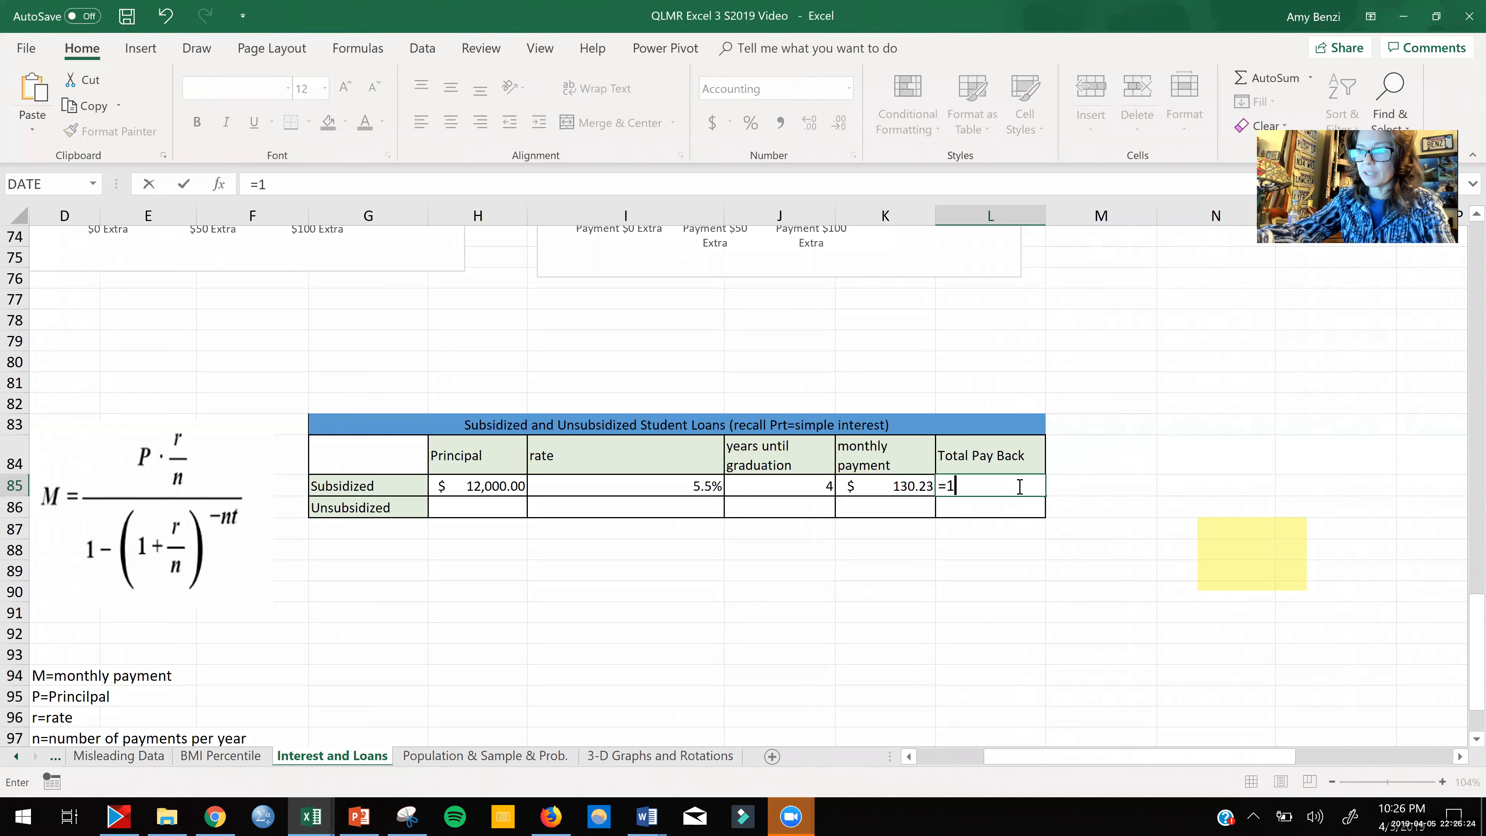
pyautogui.write('0*12')
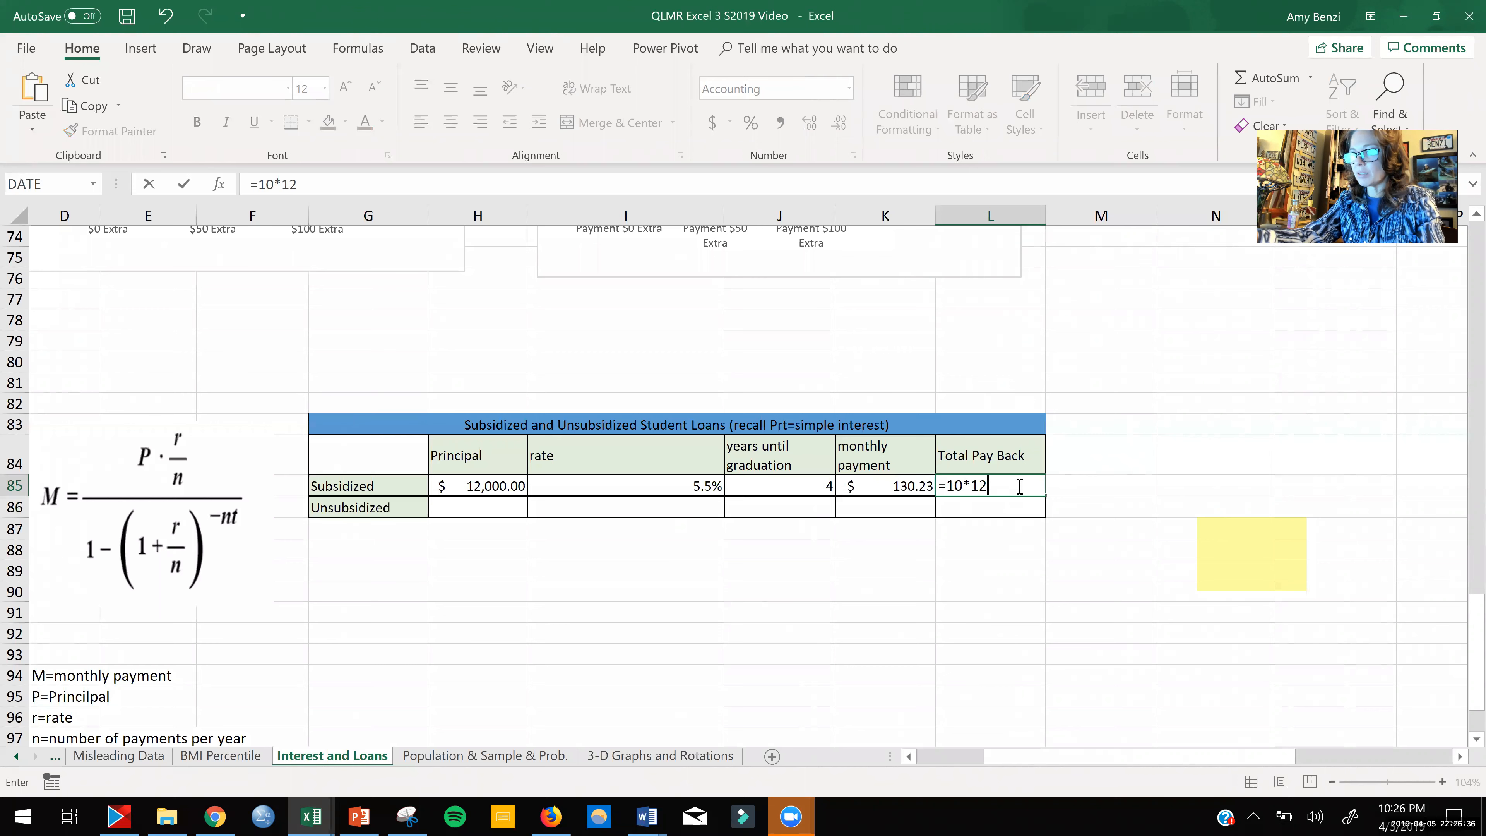
pyautogui.write('8')
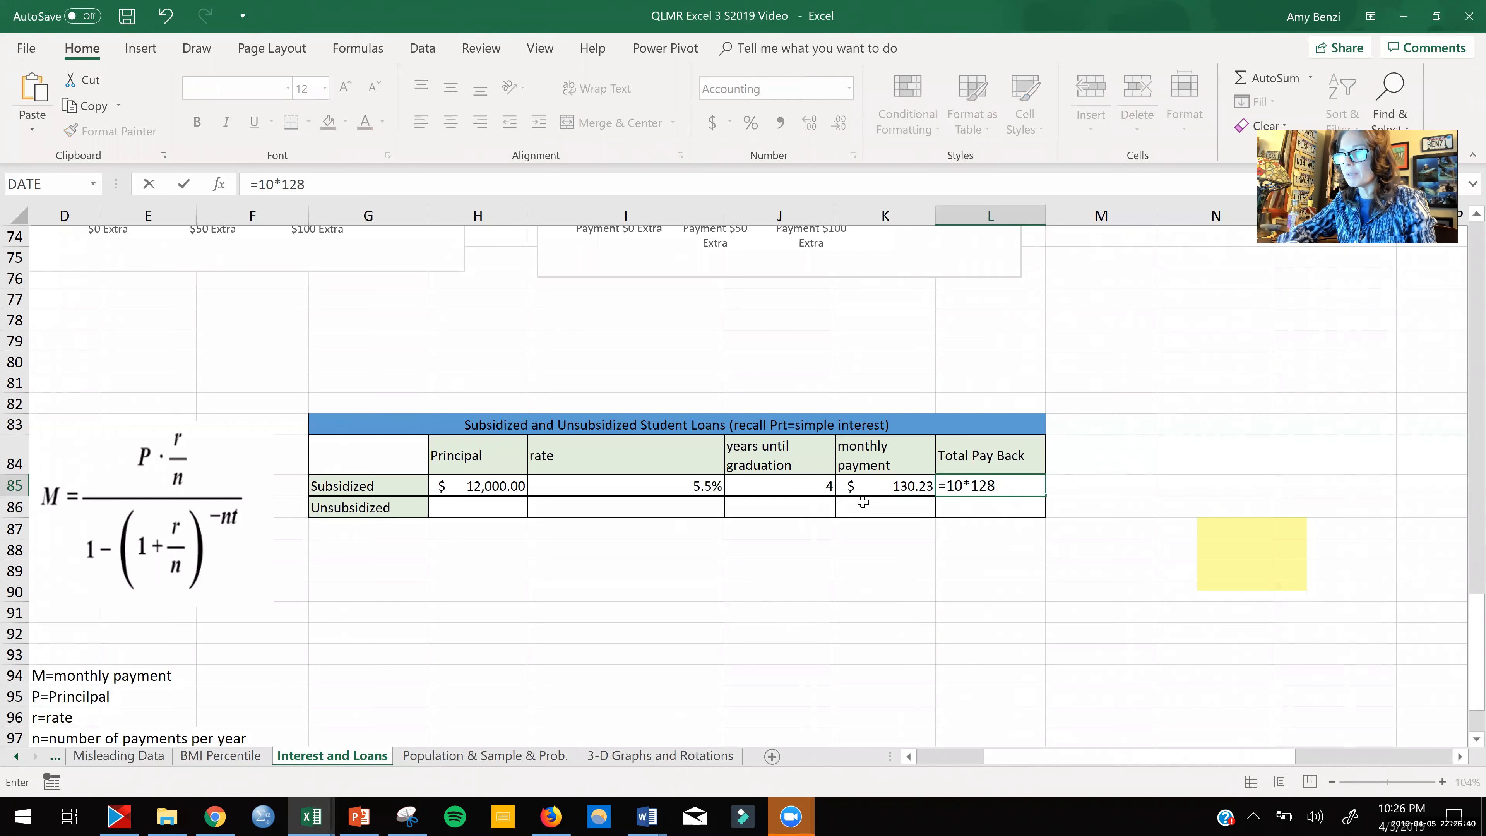
pyautogui.click(874, 484)
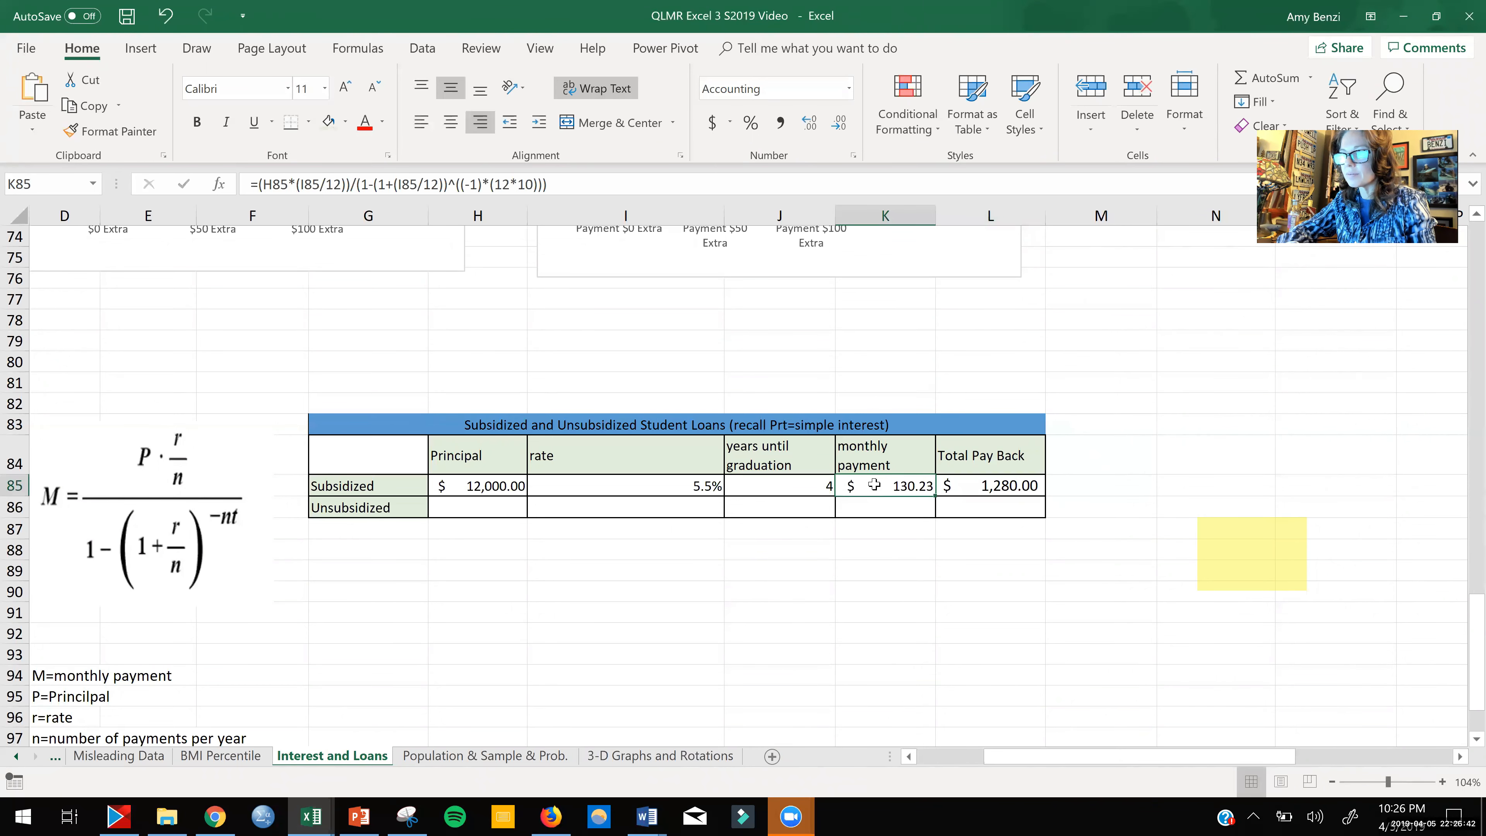
# Step: Add the missing factor of 12 to the L85 total pay back formula, making it =10*12*128
pyautogui.doubleClick(990, 485)
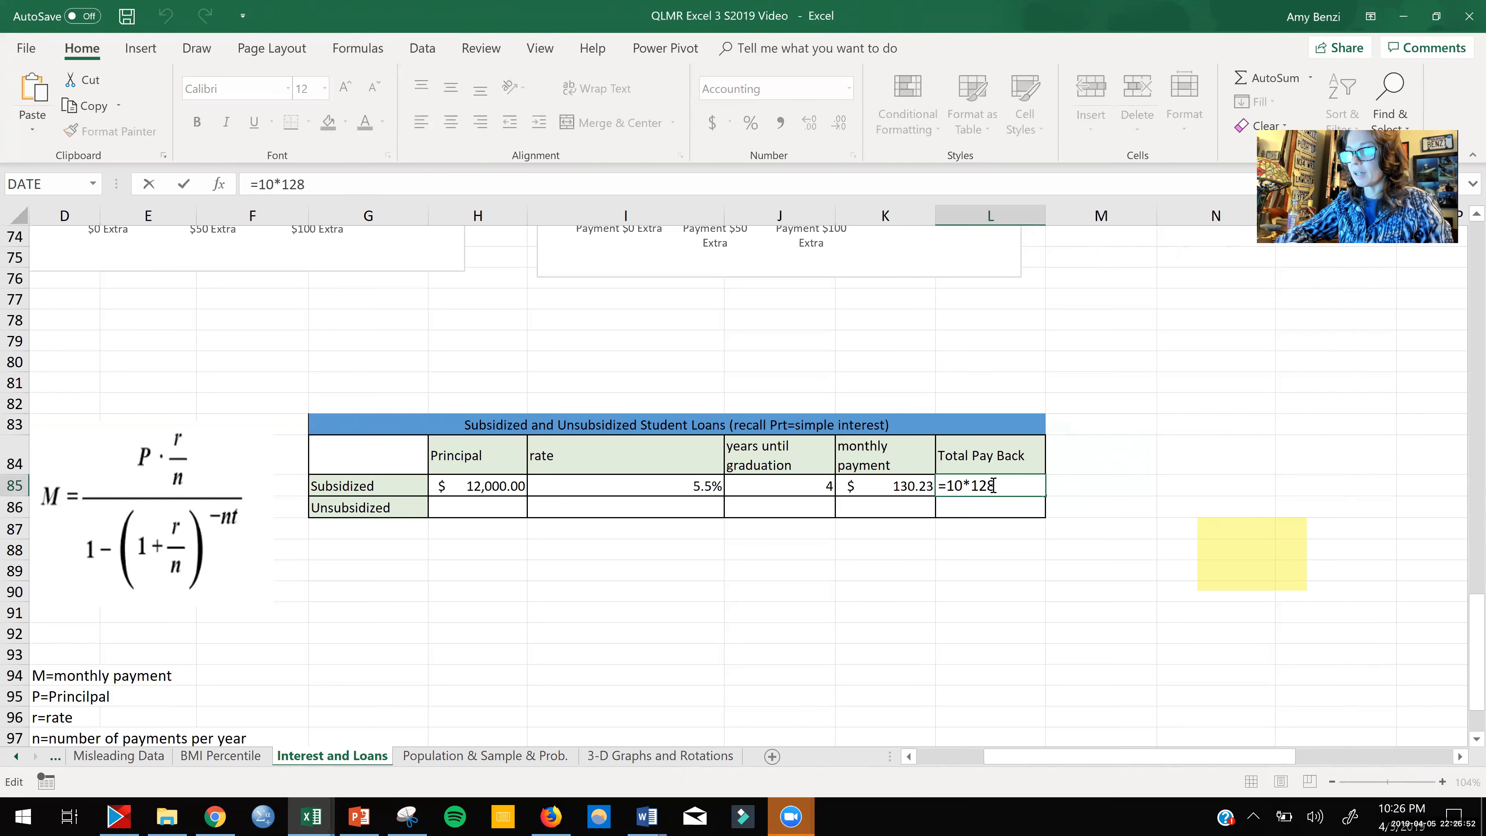
pyautogui.click(963, 485)
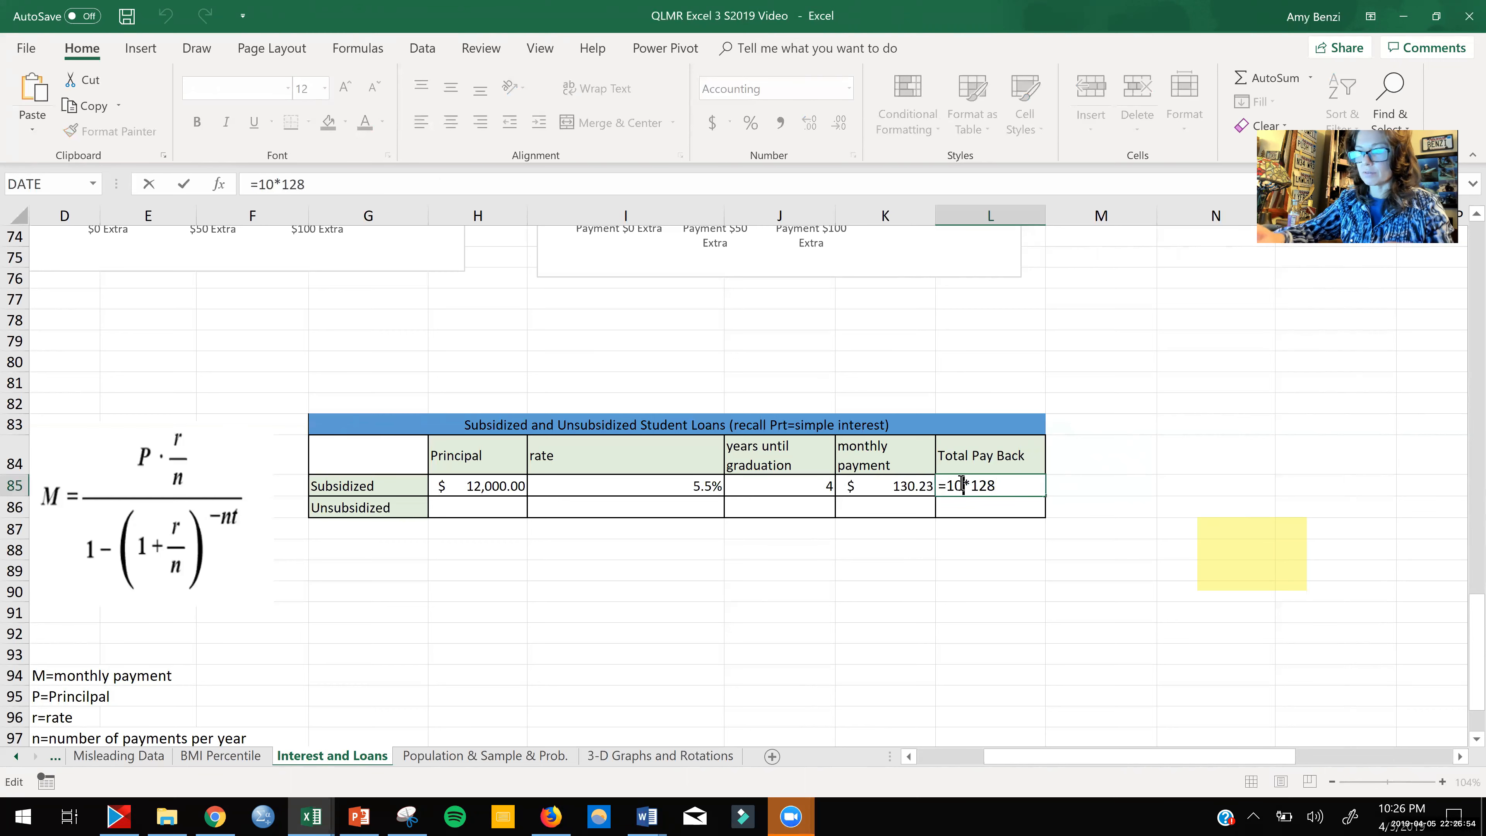
pyautogui.write('*12')
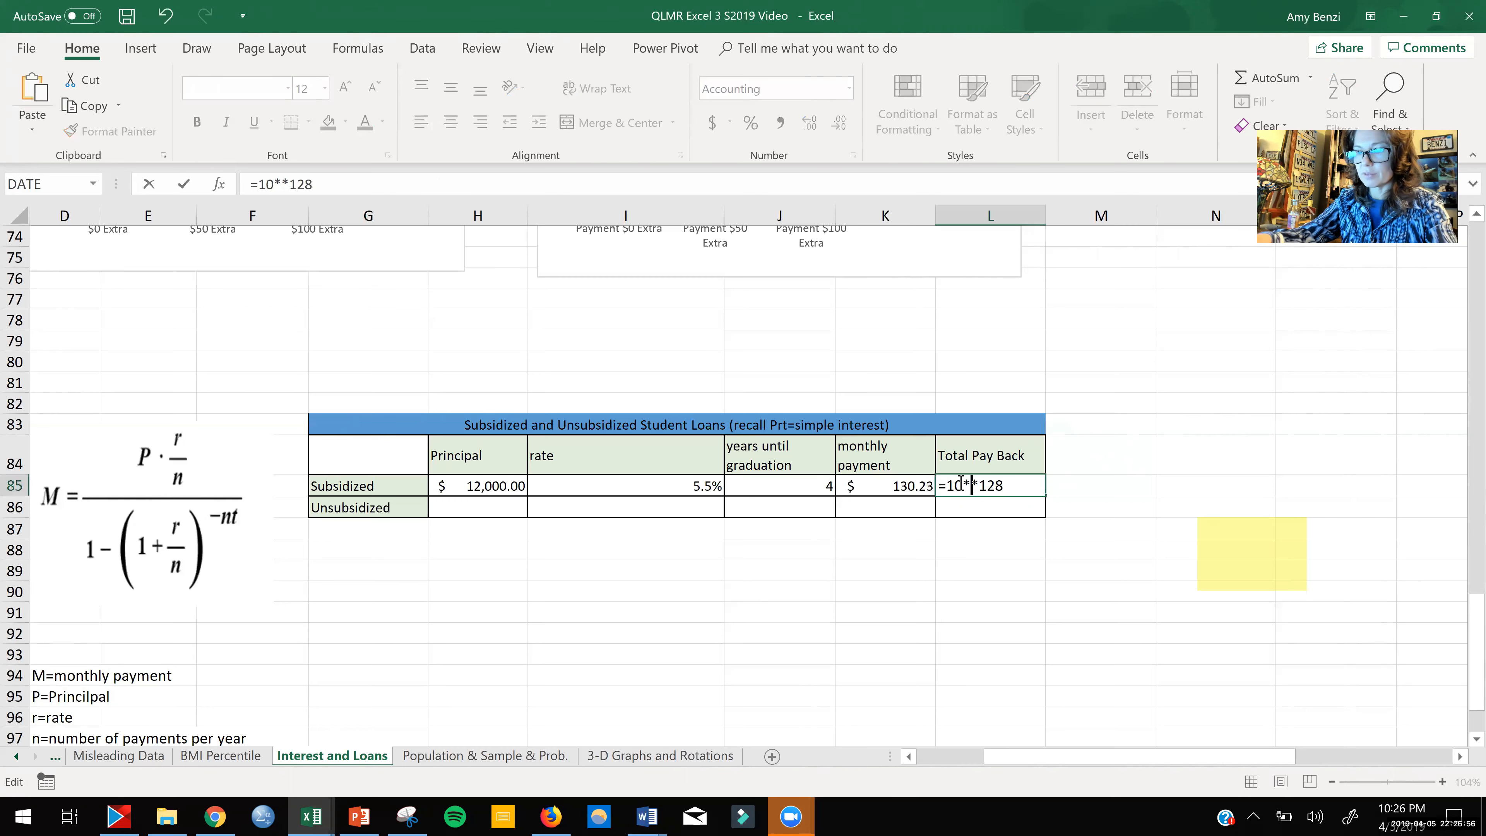
pyautogui.press('Return')
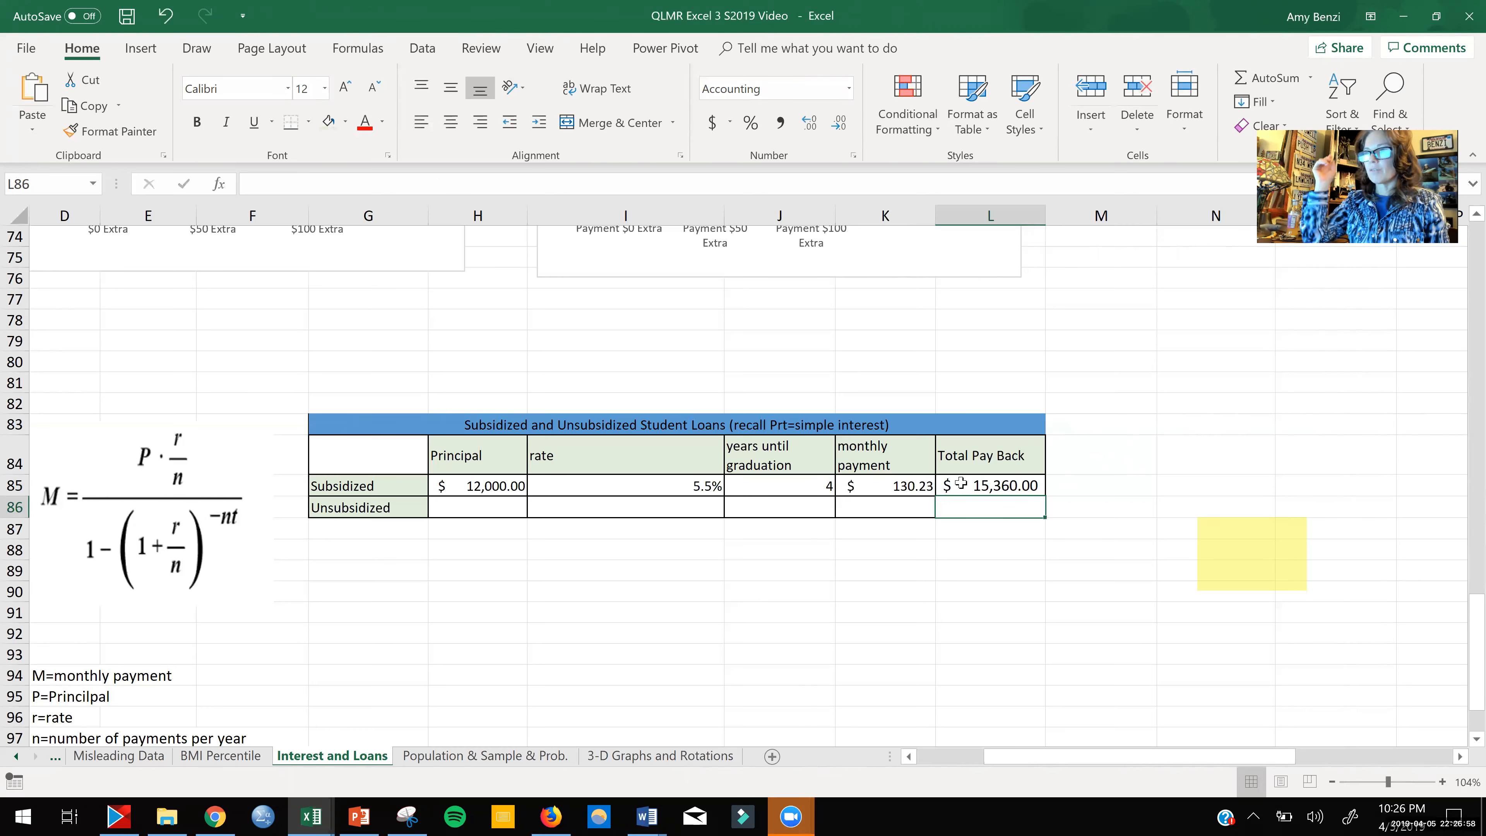
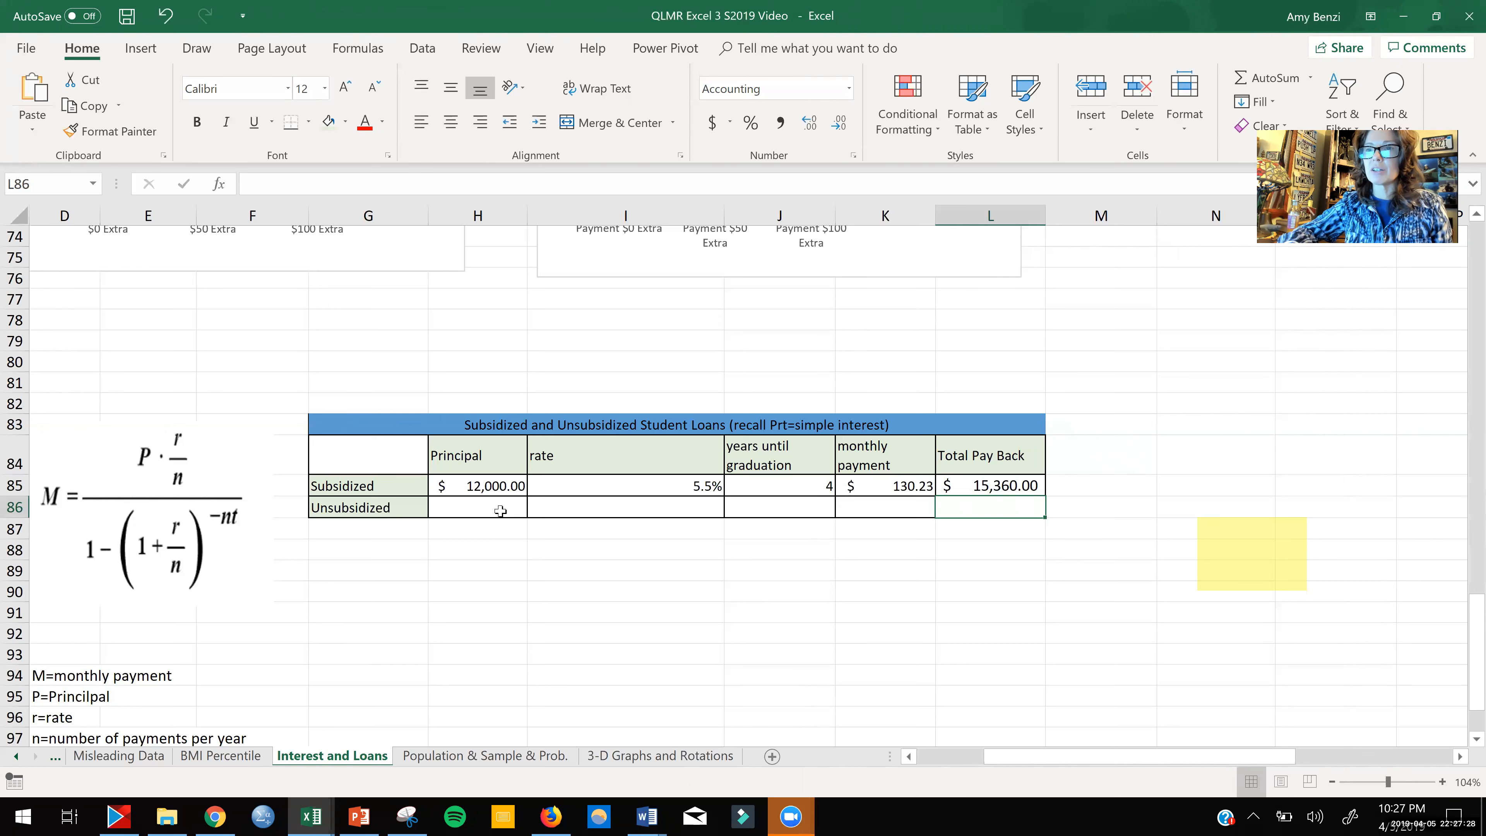
# Step: Enter =H85+H85*I85*J85 as the Unsubsidized loan's principal in H86, consulting the P + Prt slide in PowerPoint before finishing the formula
pyautogui.doubleClick(500, 511)
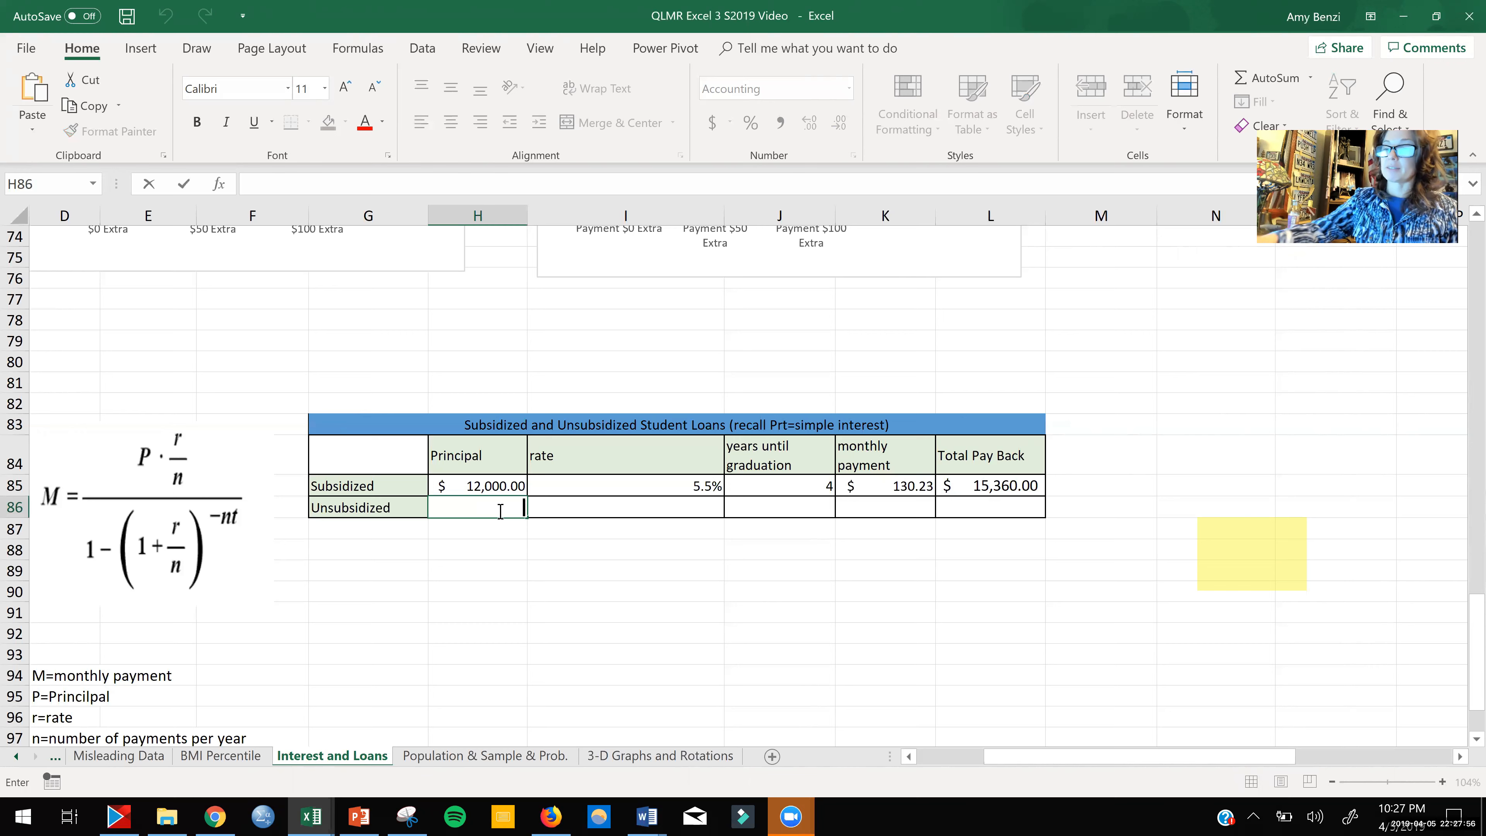
pyautogui.write('=')
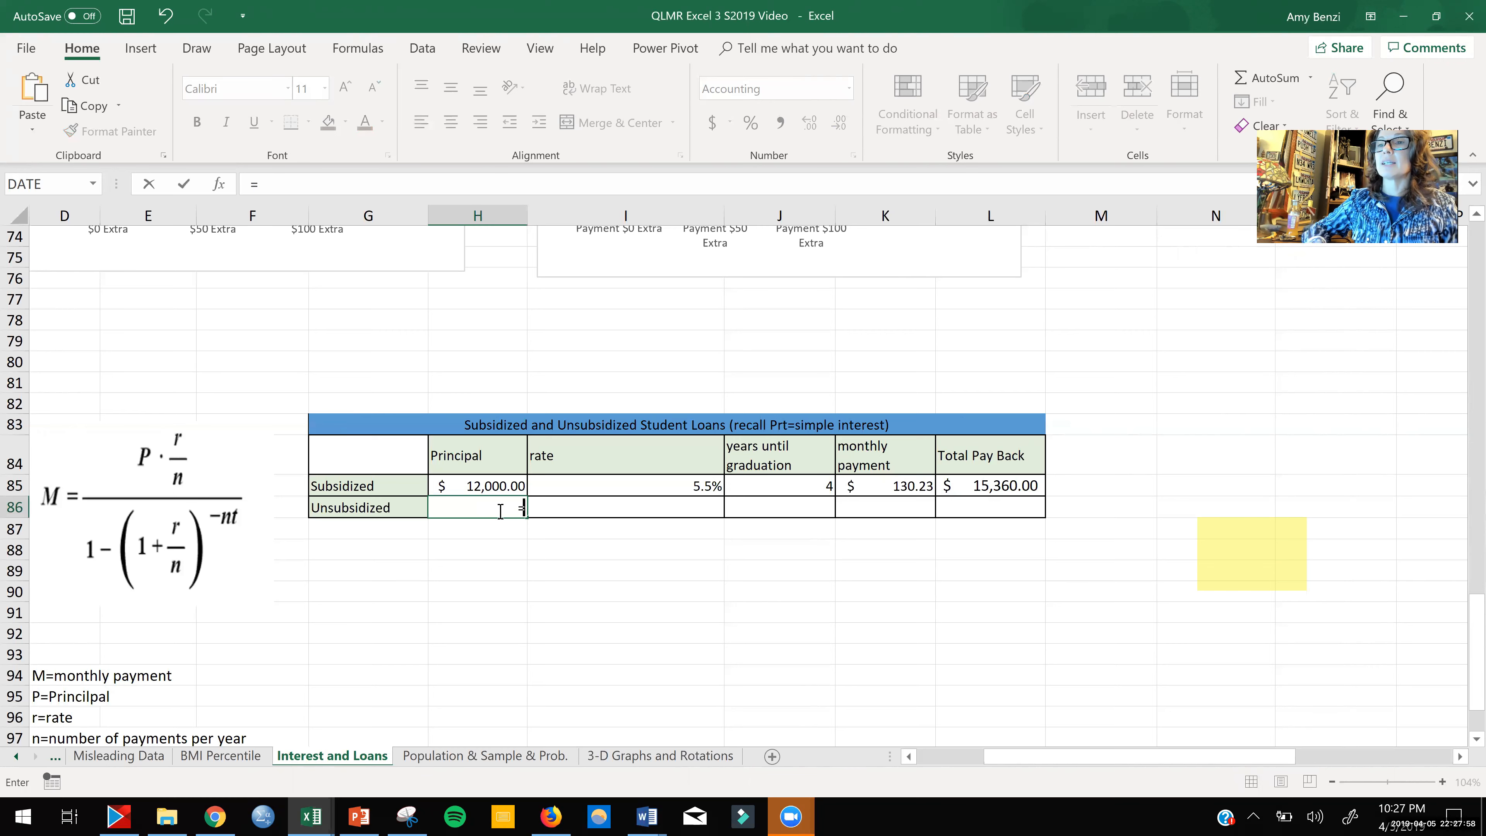
pyautogui.click(495, 485)
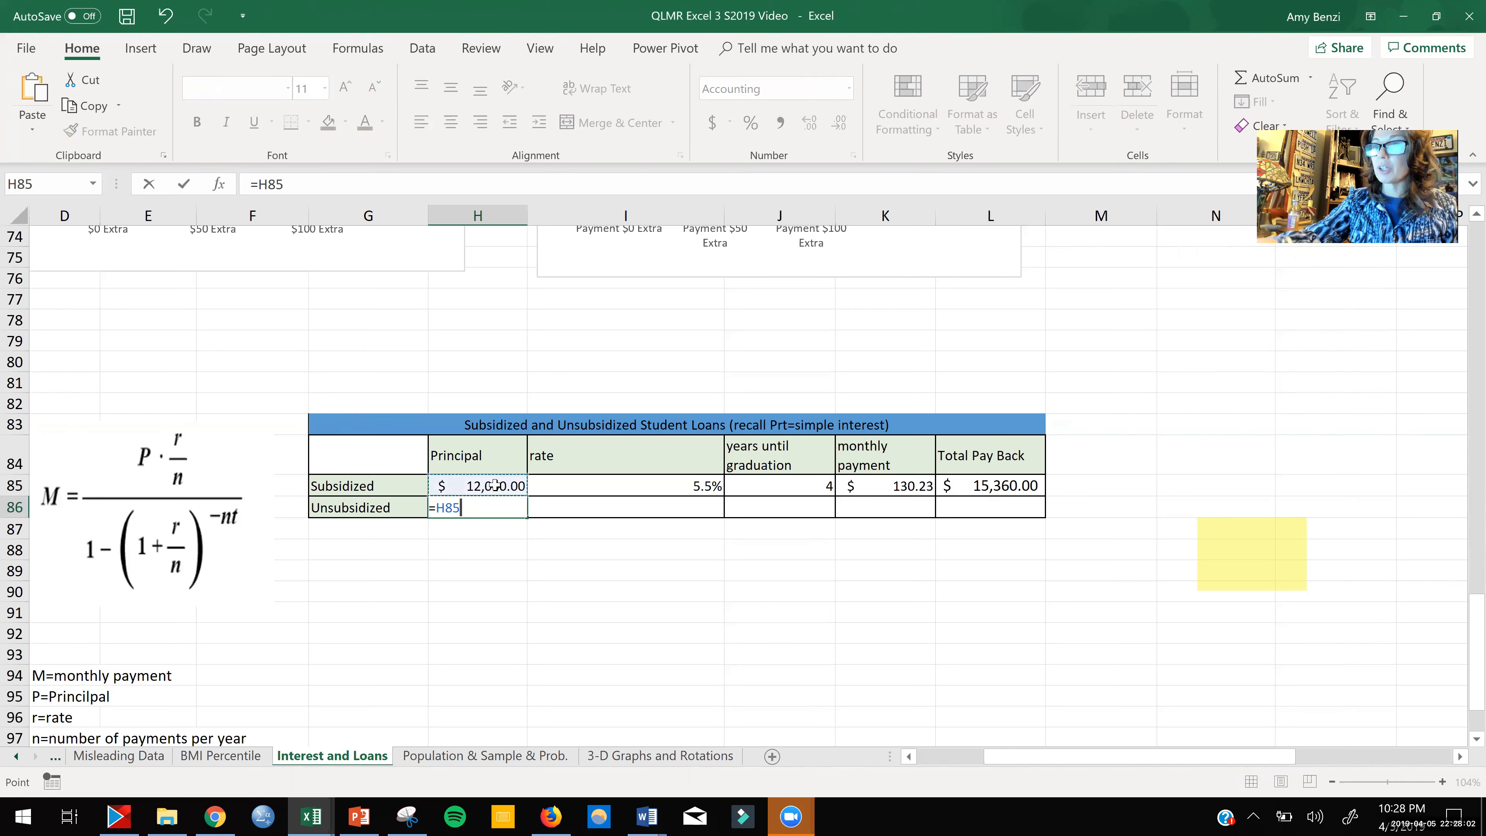
pyautogui.write('+')
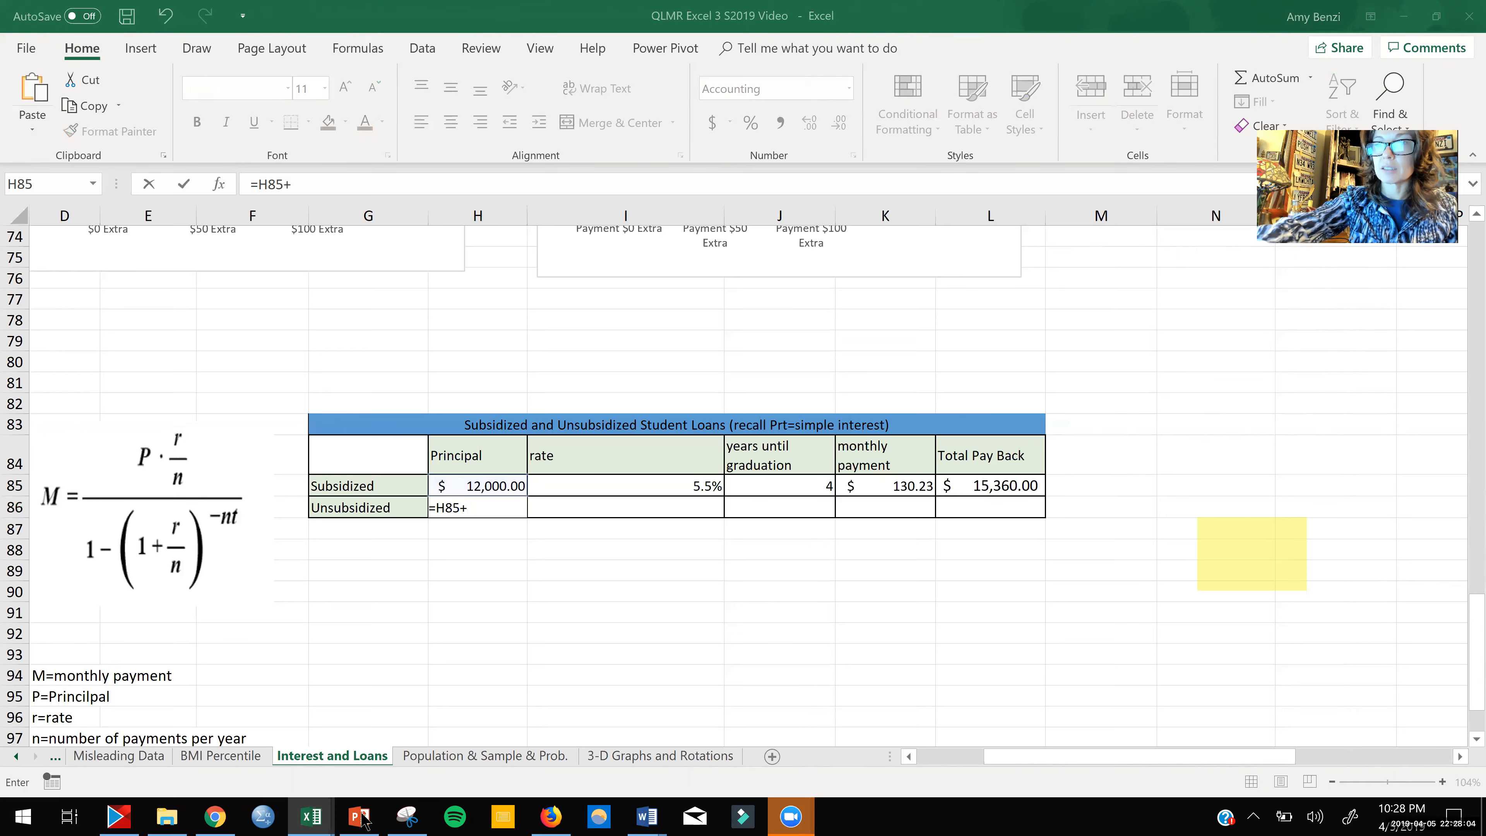
pyautogui.click(362, 818)
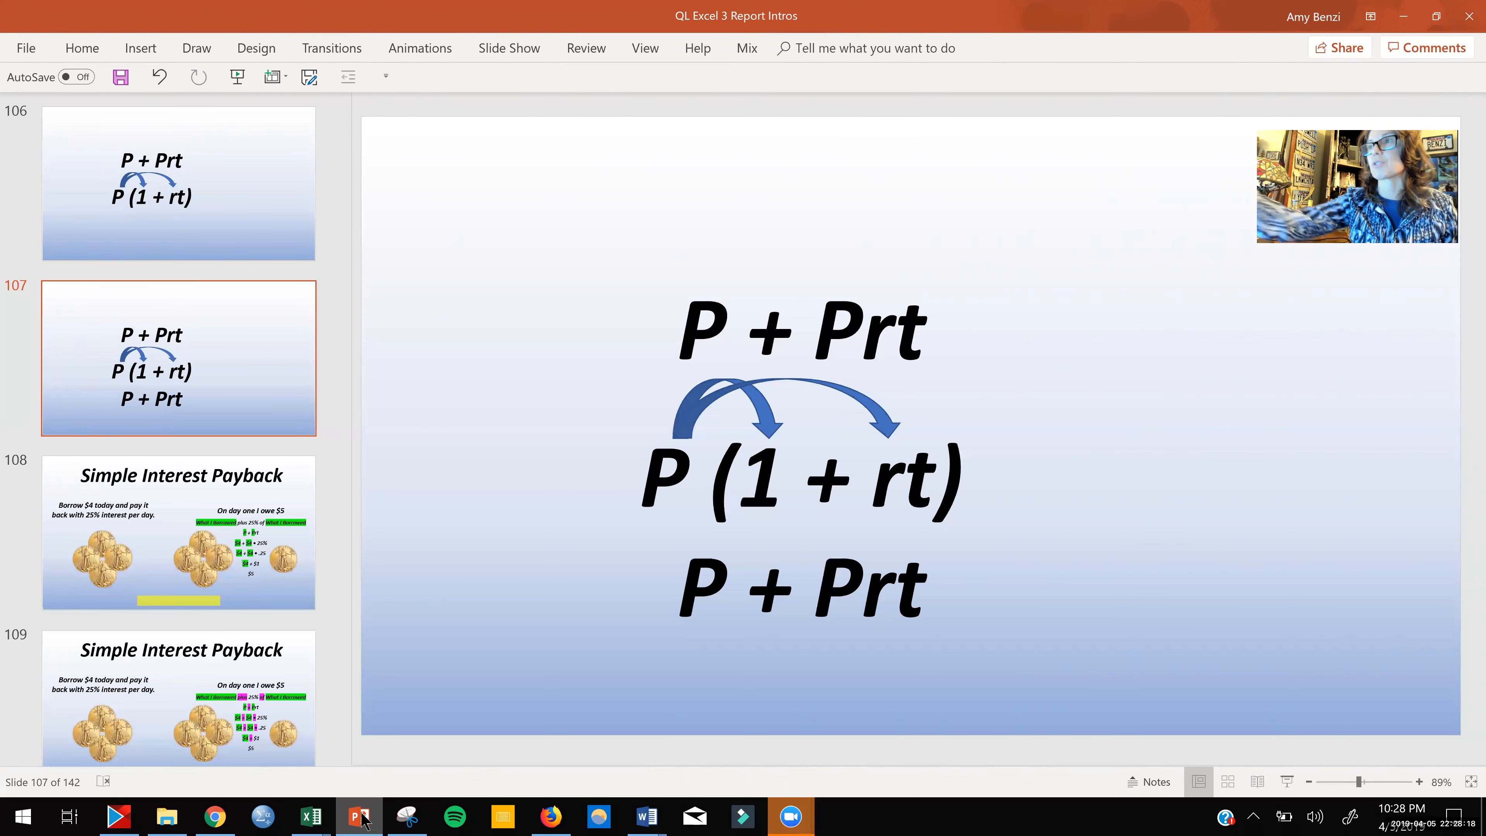
pyautogui.click(361, 817)
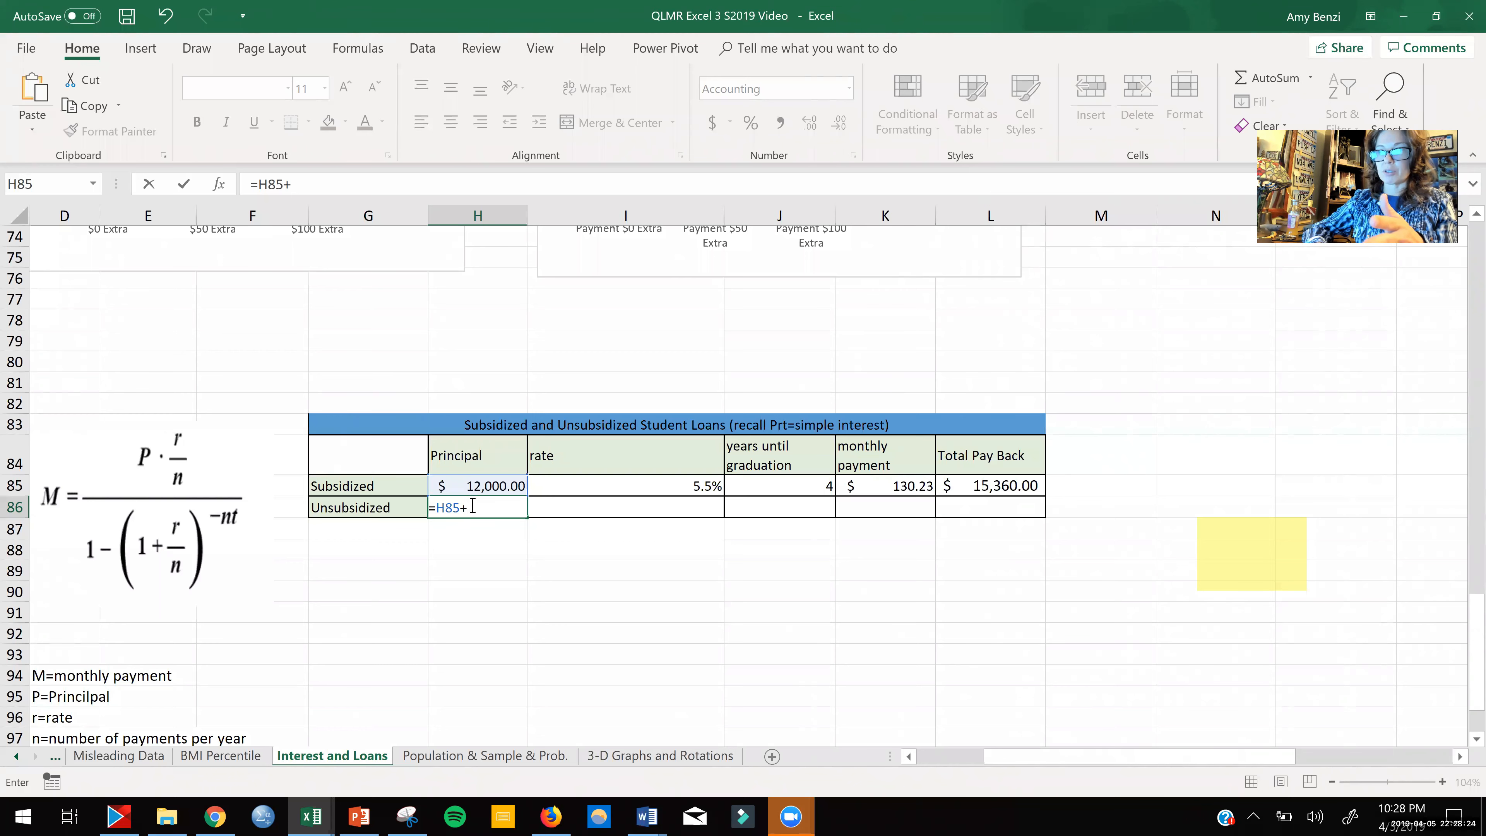
pyautogui.click(479, 486)
pyautogui.write('*')
pyautogui.click(586, 492)
pyautogui.write('*')
pyautogui.click(748, 488)
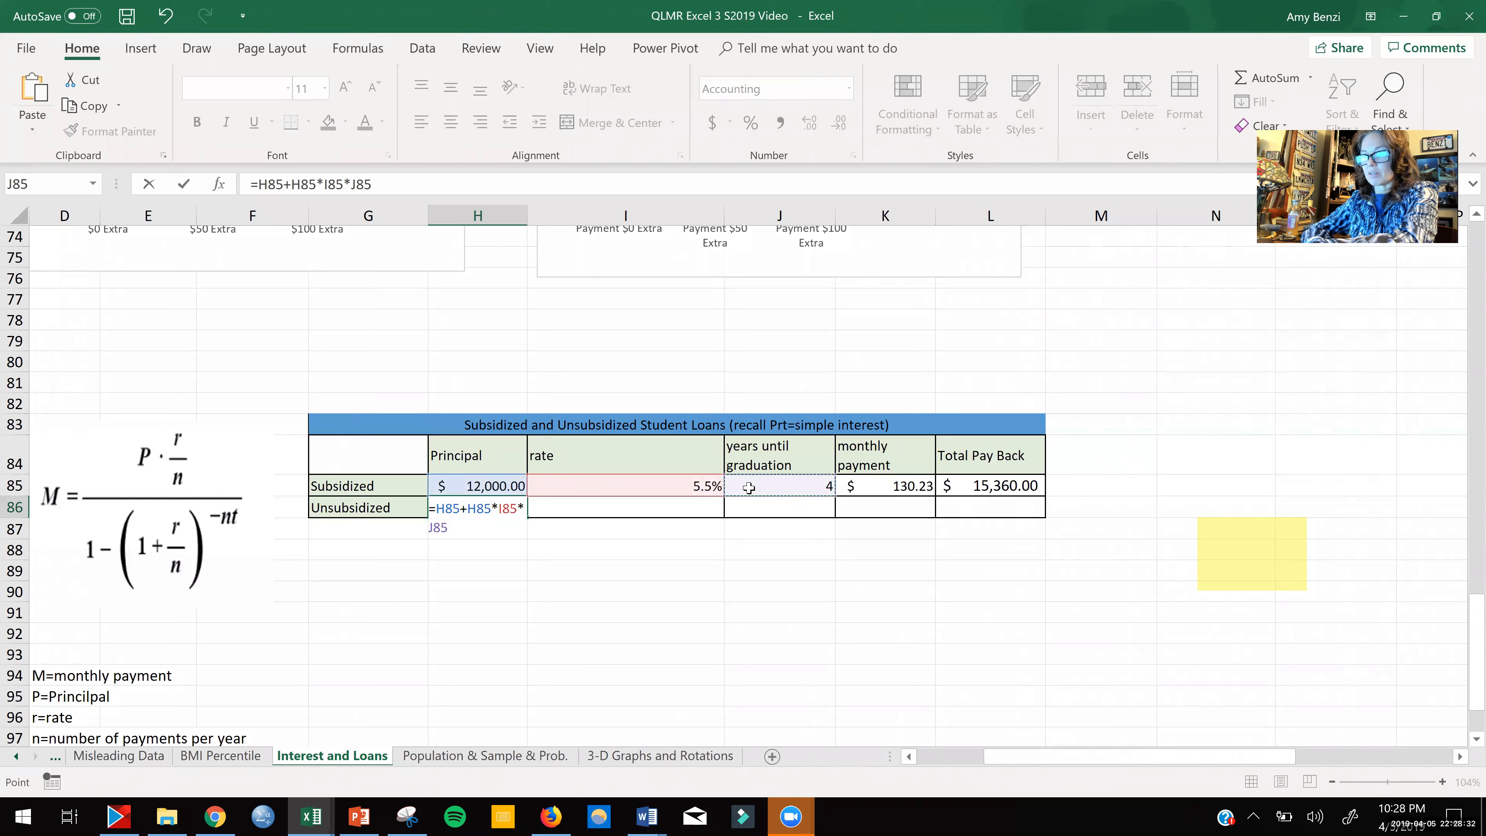
pyautogui.press('Return')
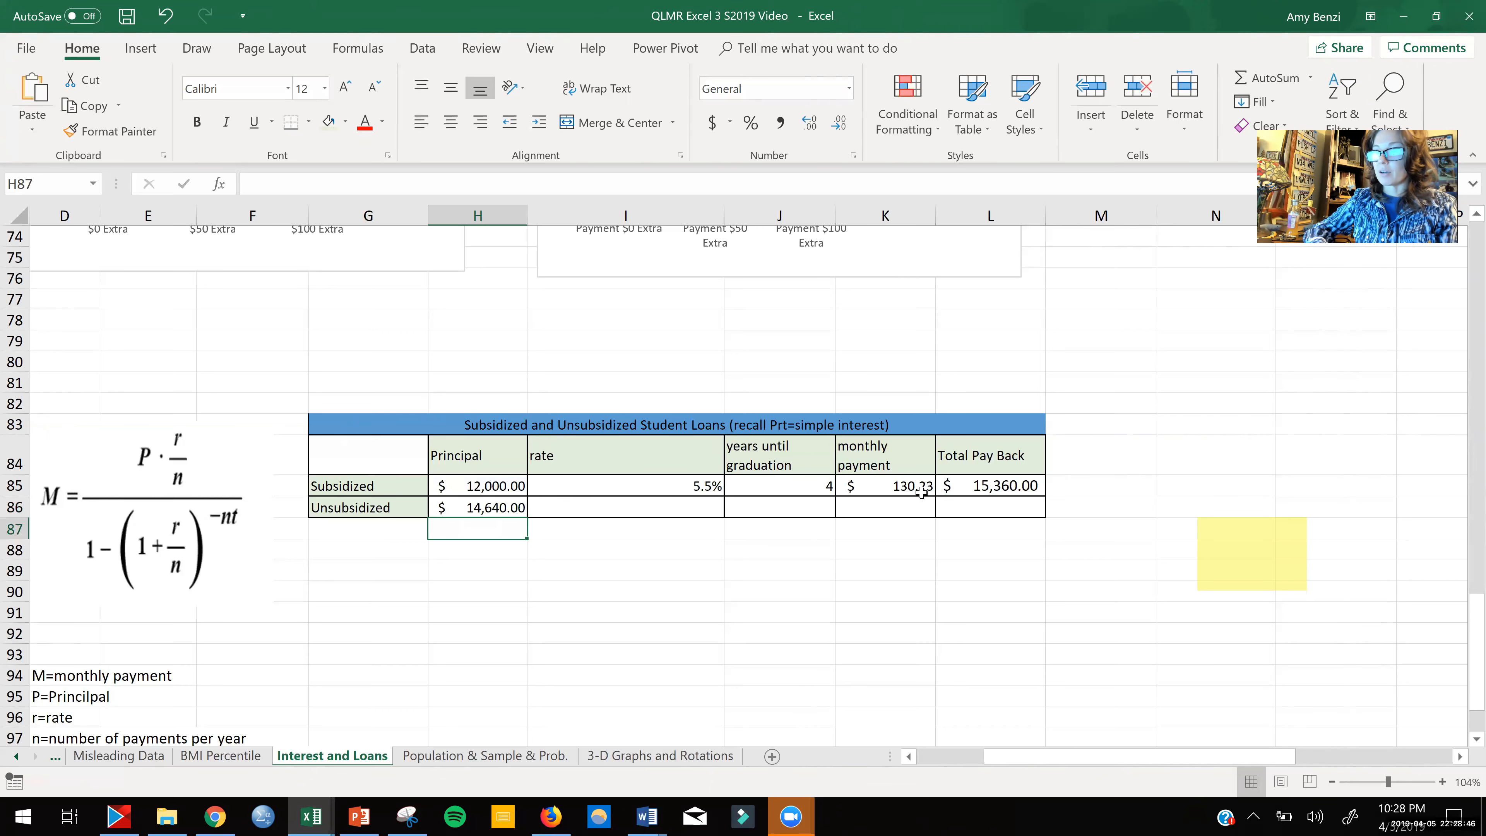
# Step: Copy the Subsidized loan's rate and years until graduation down to the Unsubsidized row, I86 and J86
pyautogui.click(688, 486)
pyautogui.moveTo(724, 495); pyautogui.dragTo(831, 513)
pyautogui.click(817, 485)
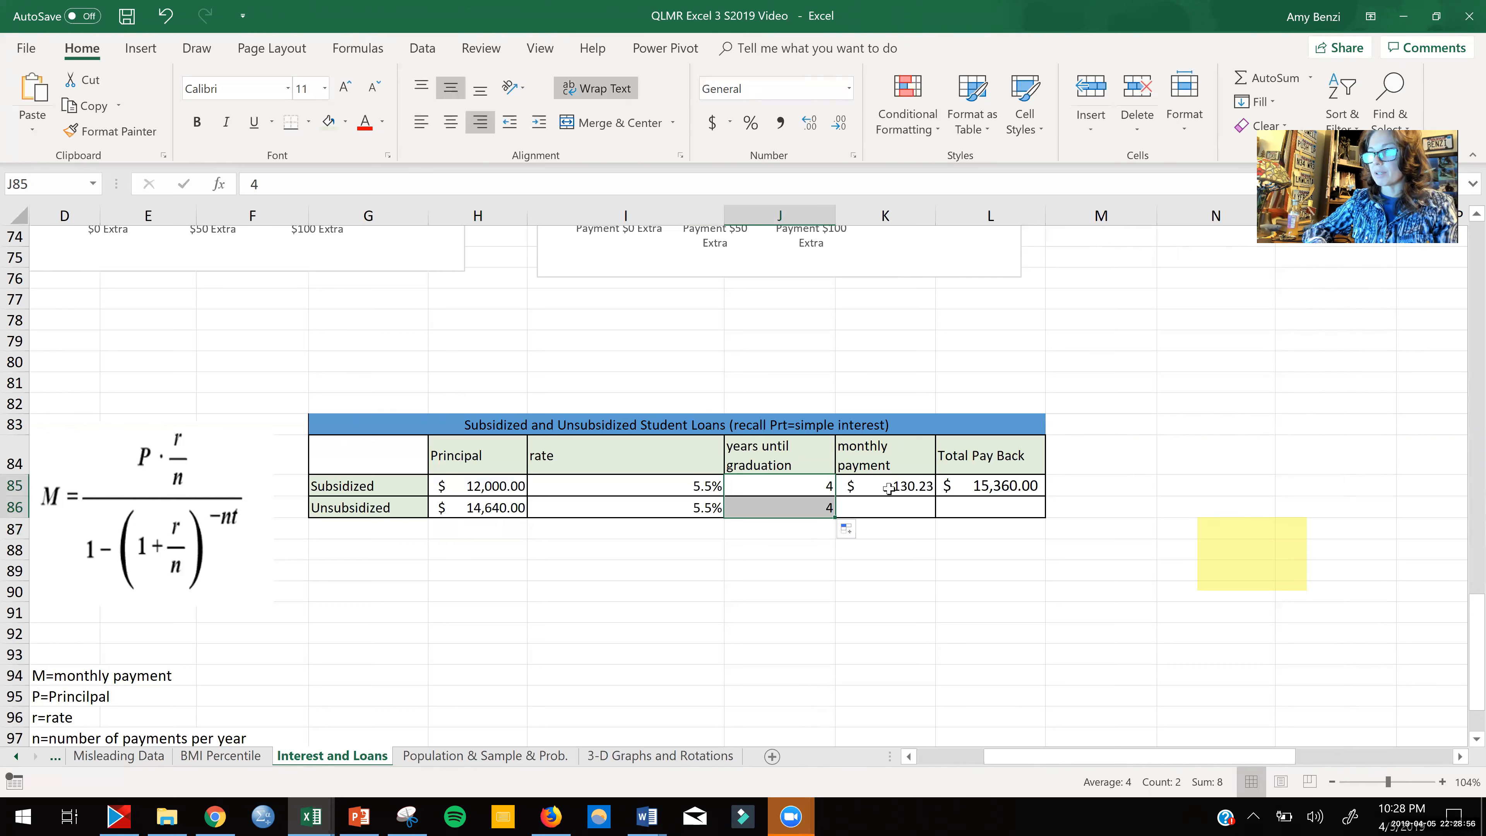
# Step: Fill the Total Pay Back and monthly payment formulas from L85 and K85 down to the Unsubsidized row
pyautogui.click(981, 488)
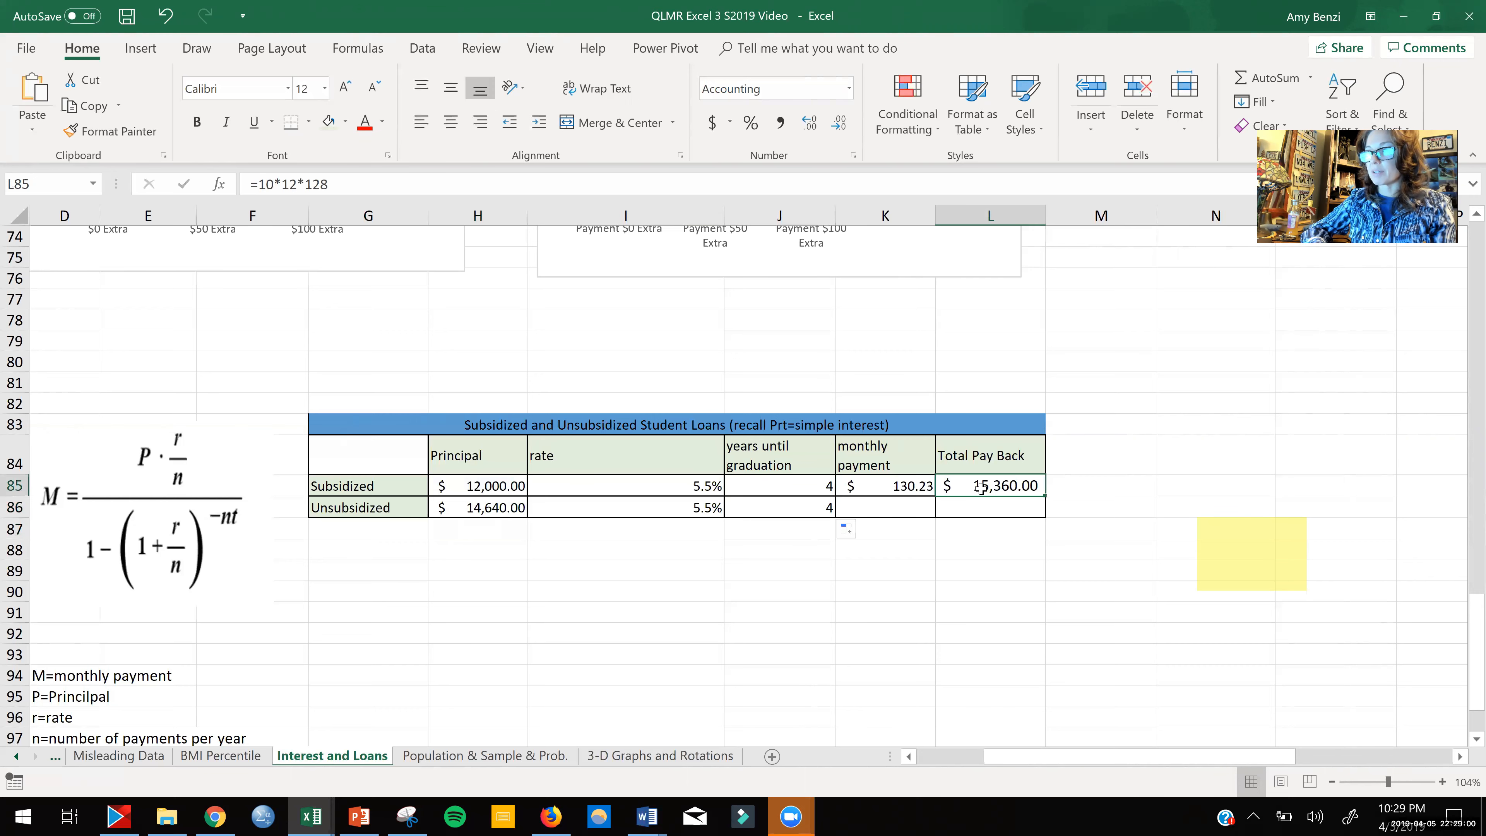
pyautogui.moveTo(1043, 498); pyautogui.dragTo(1043, 517)
pyautogui.click(929, 494)
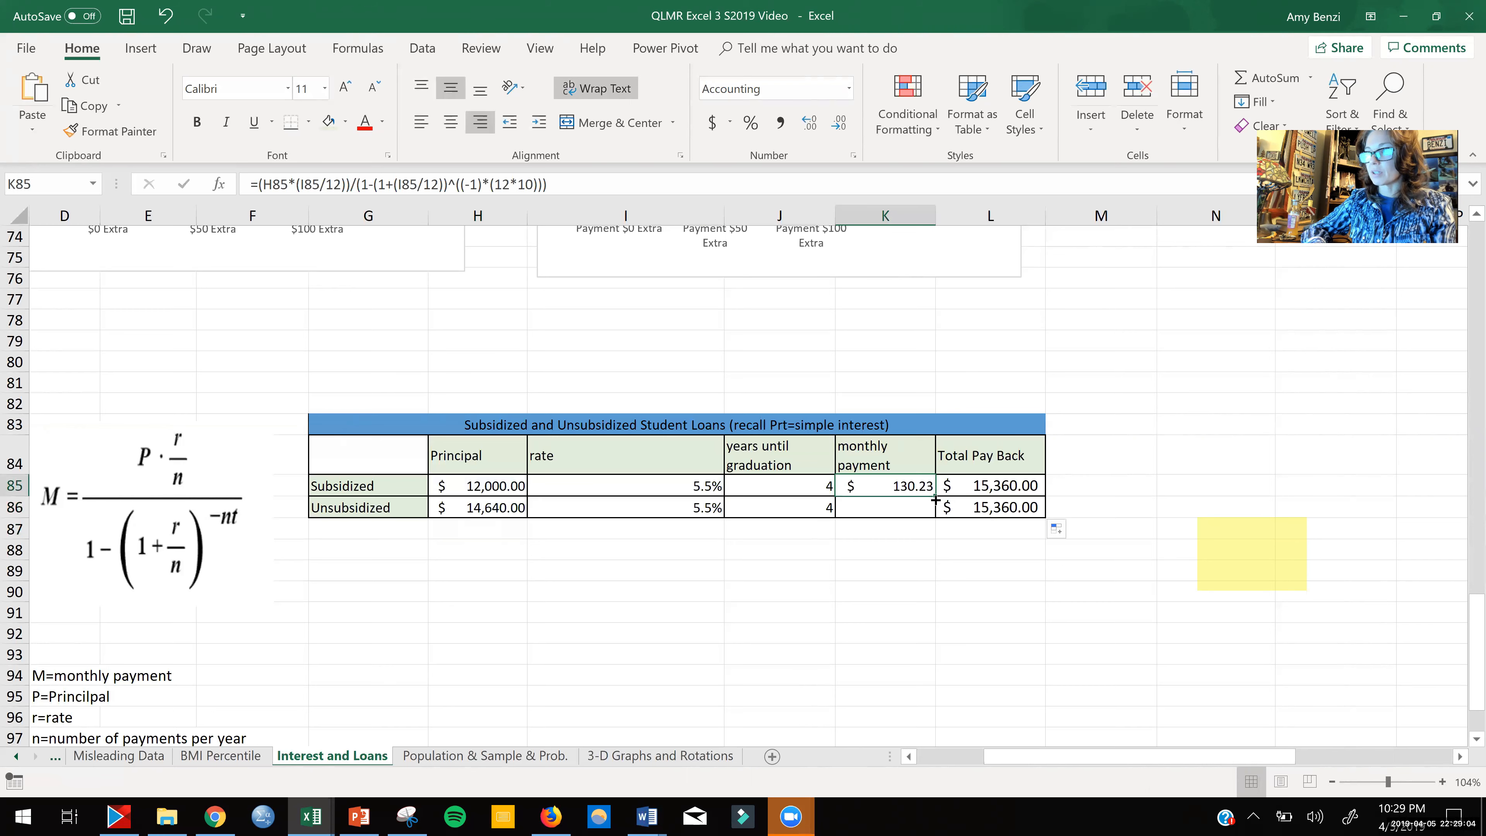
pyautogui.moveTo(929, 494); pyautogui.dragTo(931, 517)
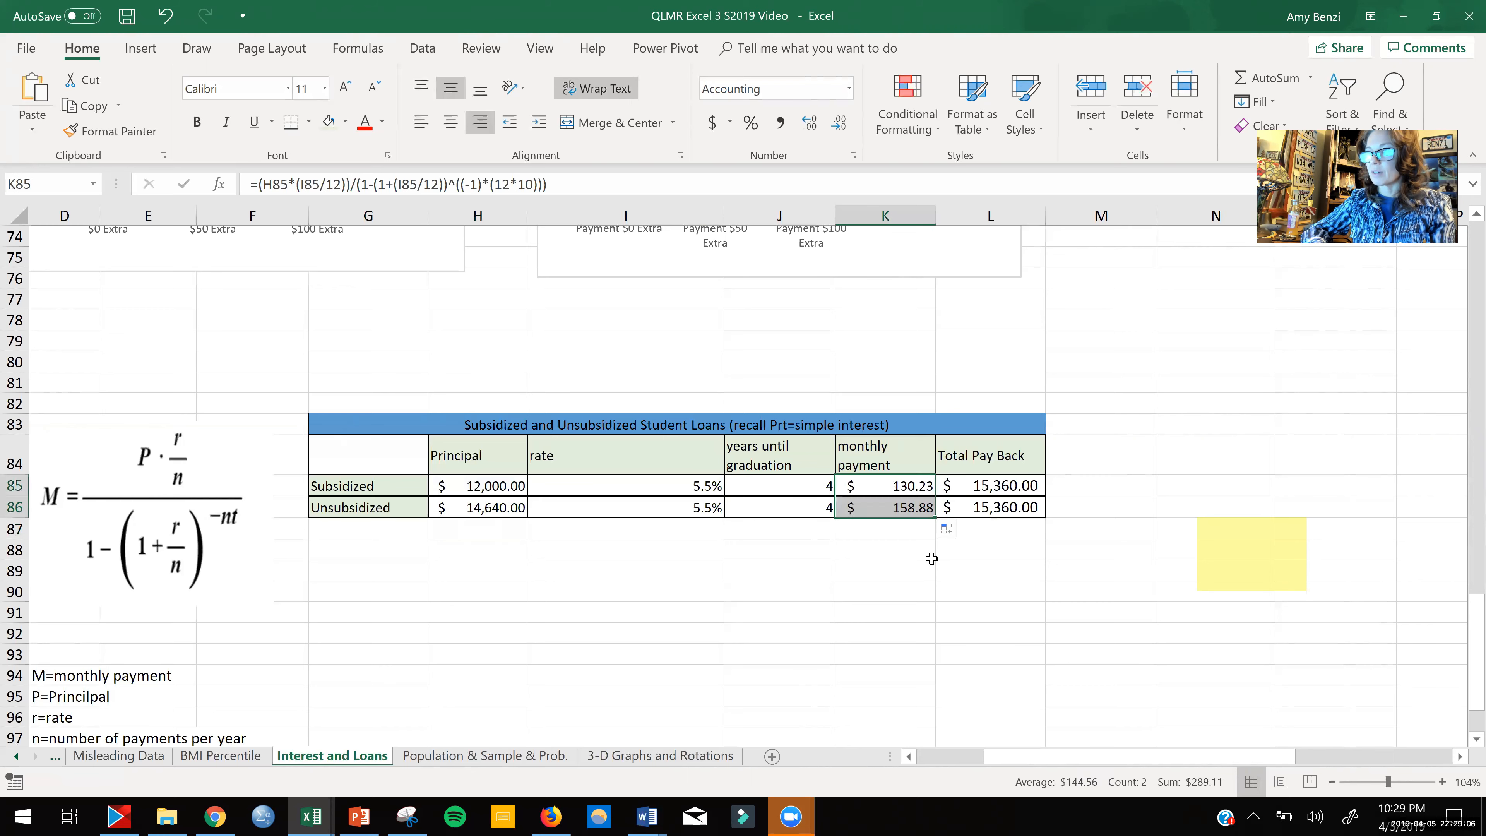
pyautogui.click(933, 556)
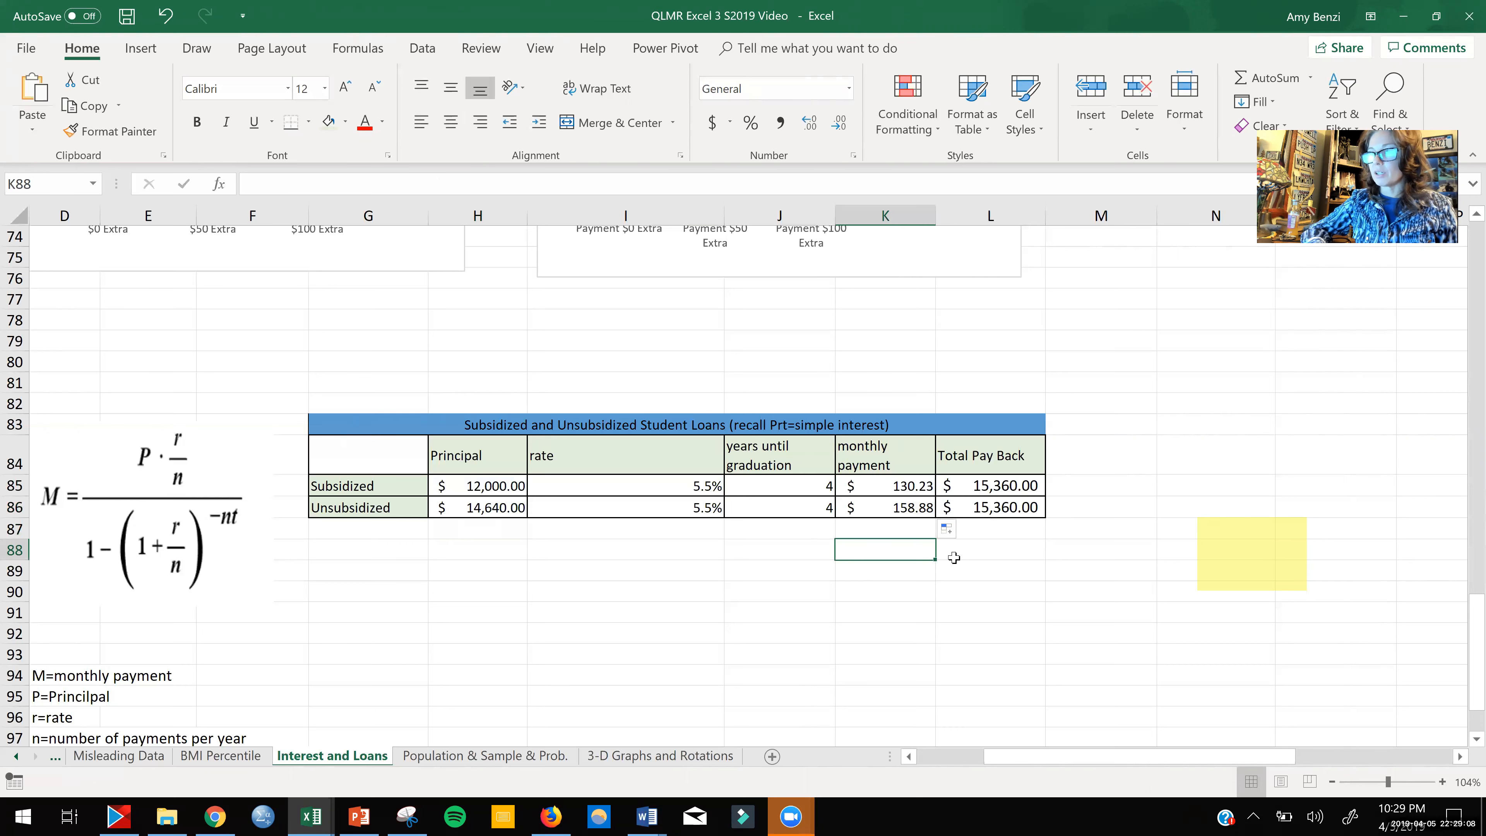
# Step: Replace the hard-coded 128 in the L85 total pay back formula with a reference to K85, giving =10*12*K85
pyautogui.click(1001, 507)
pyautogui.doubleClick(1004, 485)
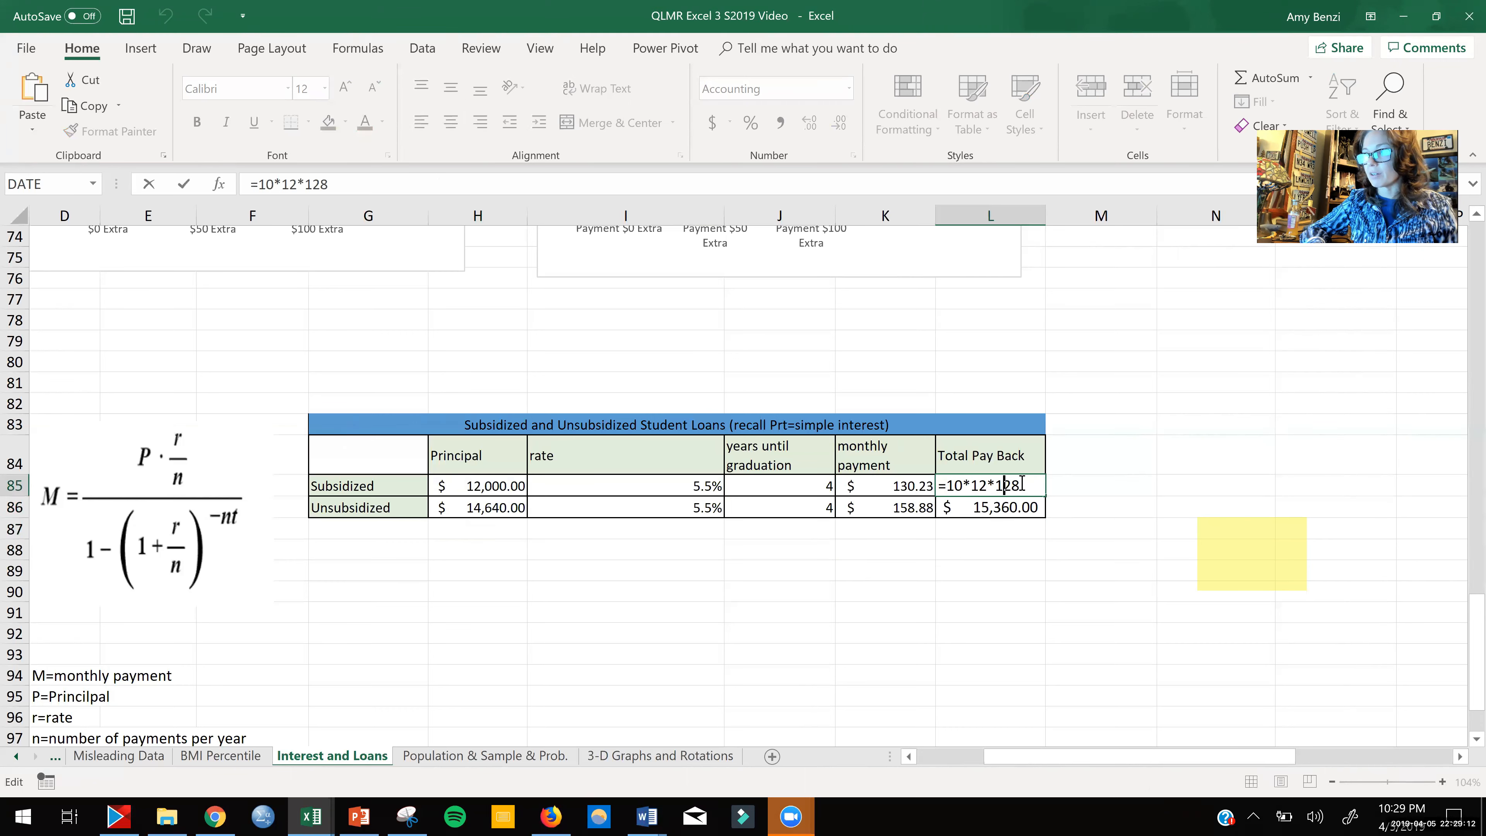
pyautogui.moveTo(1020, 485); pyautogui.dragTo(997, 485)
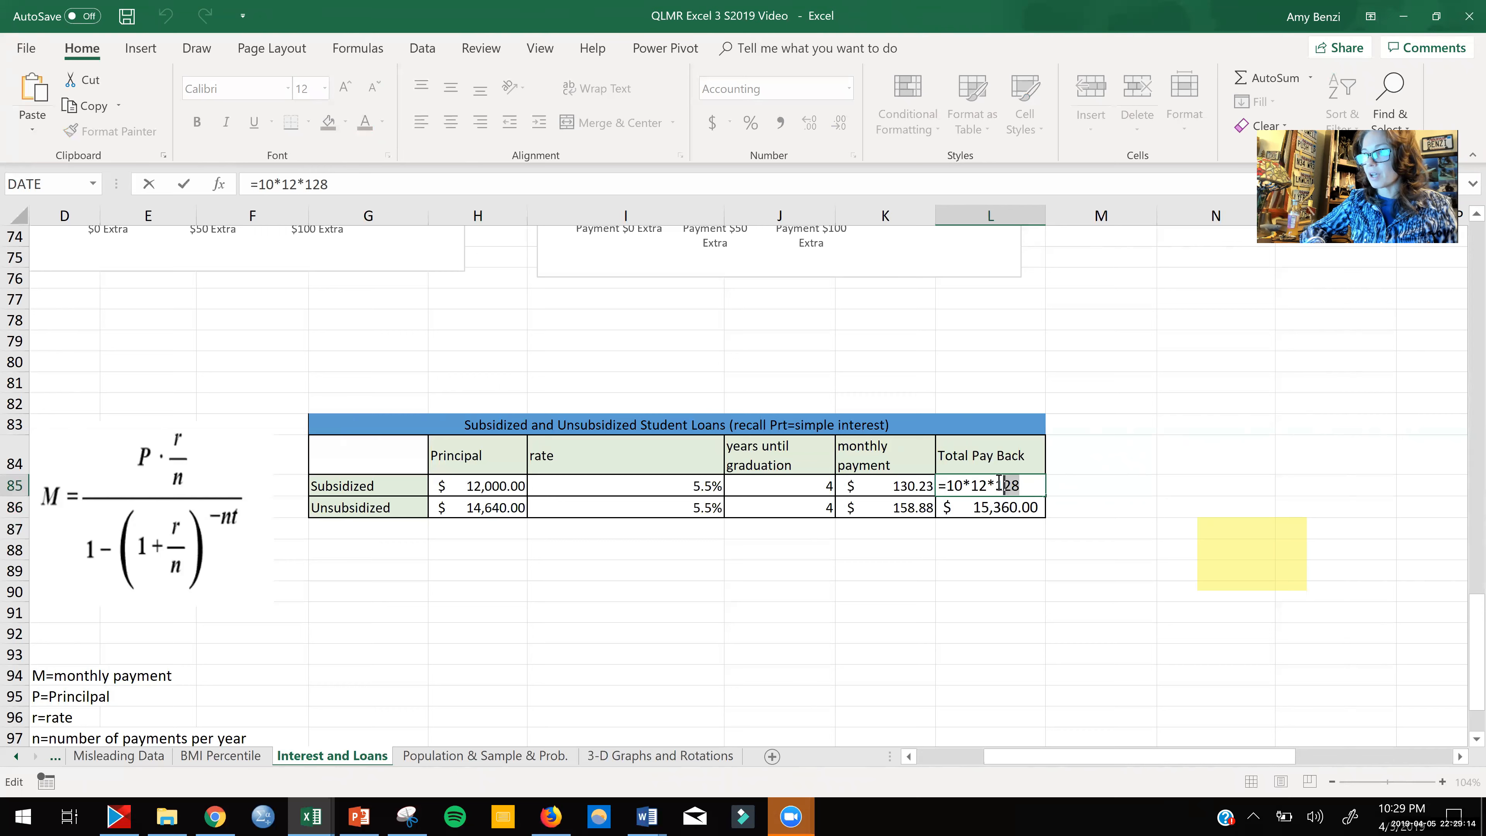
pyautogui.click(893, 486)
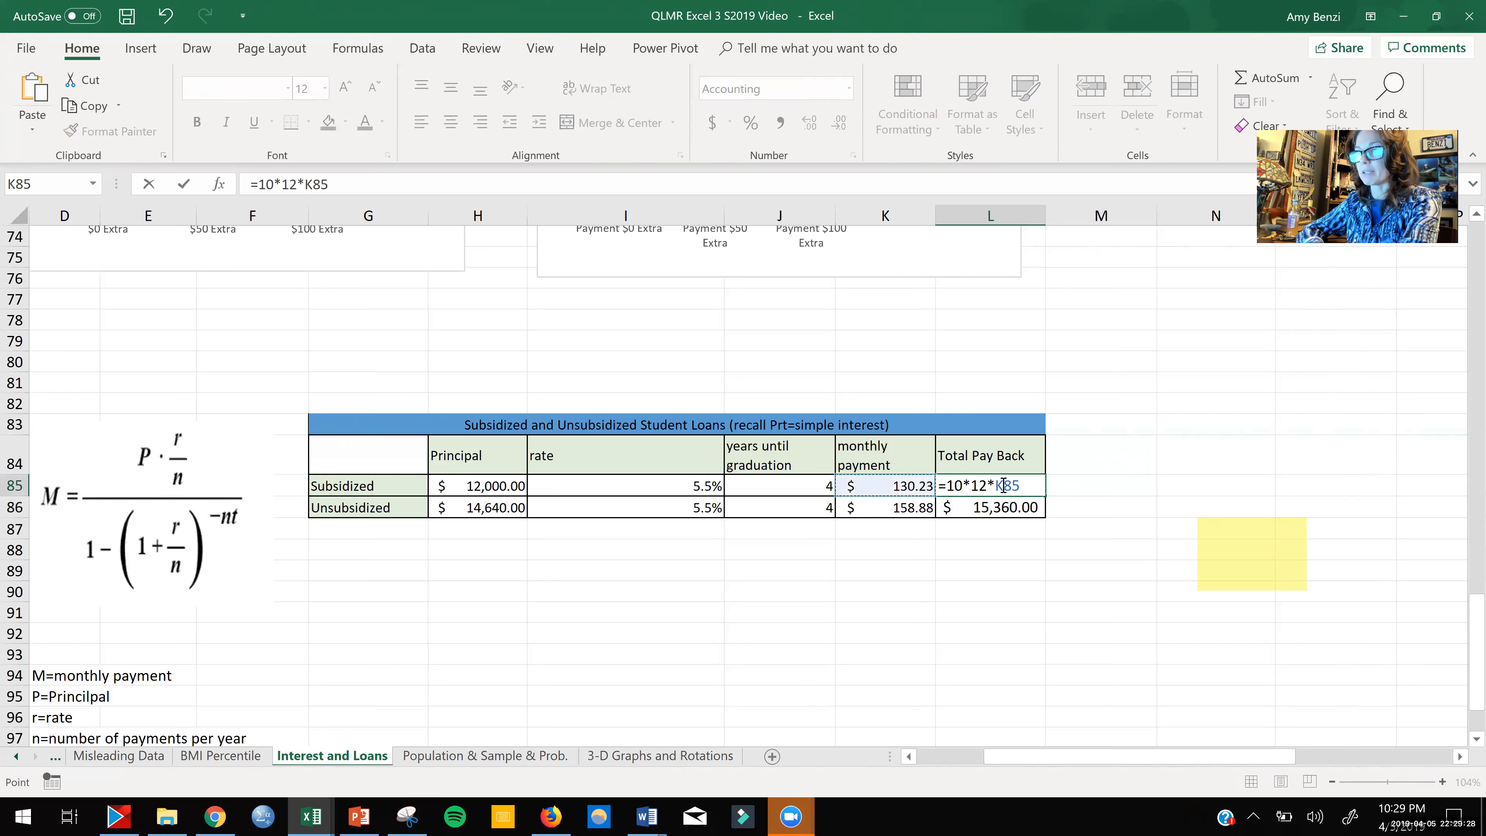
pyautogui.press('Return')
# Step: Fill the corrected L85 formula down to L86 and check that its reference points to the Unsubsidized loan's monthly payment
pyautogui.click(1024, 491)
pyautogui.moveTo(1043, 496); pyautogui.dragTo(1015, 514)
pyautogui.doubleClick(1015, 514)
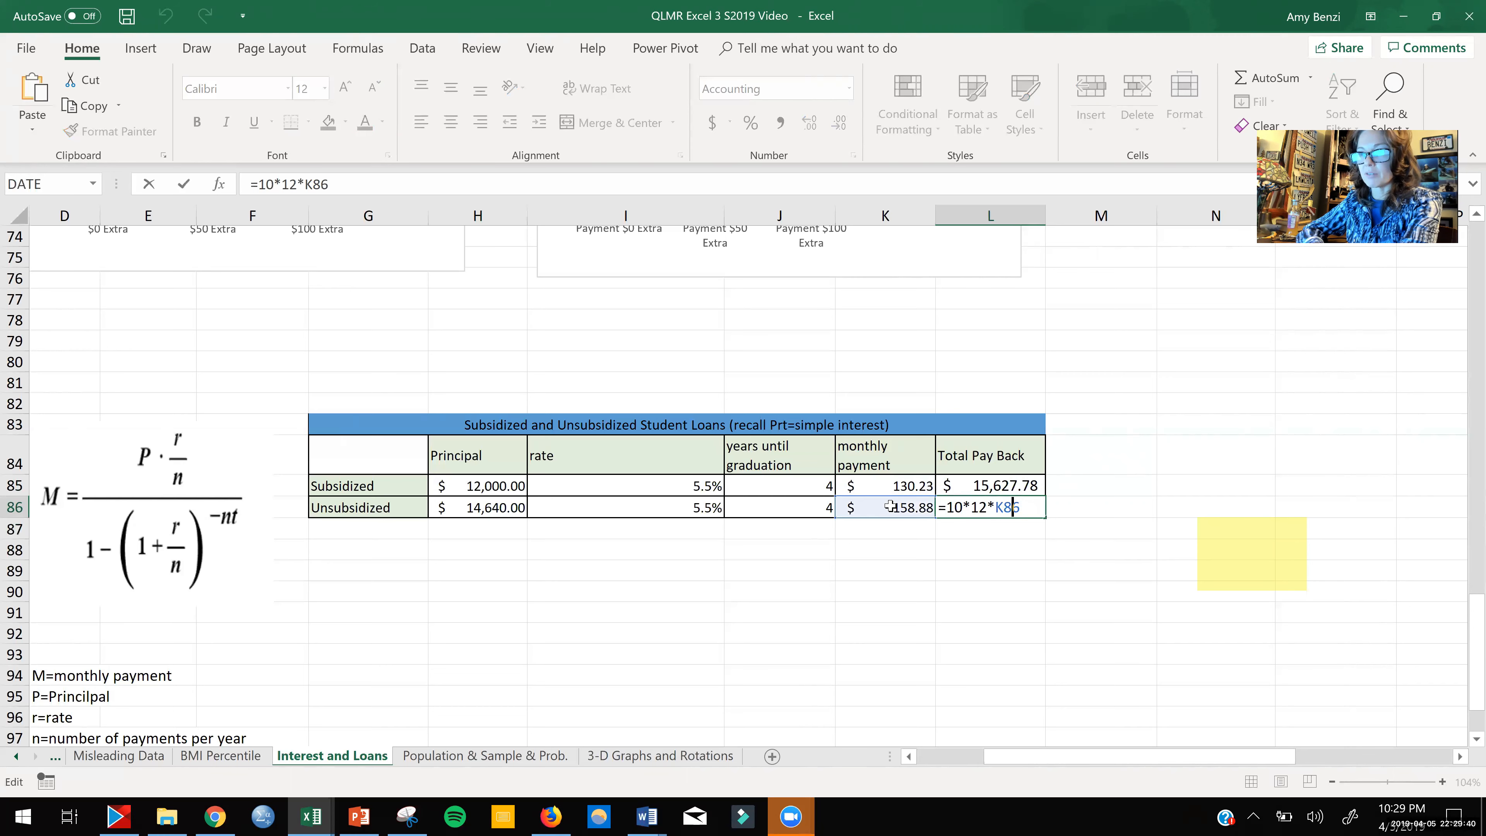
pyautogui.press('Return')
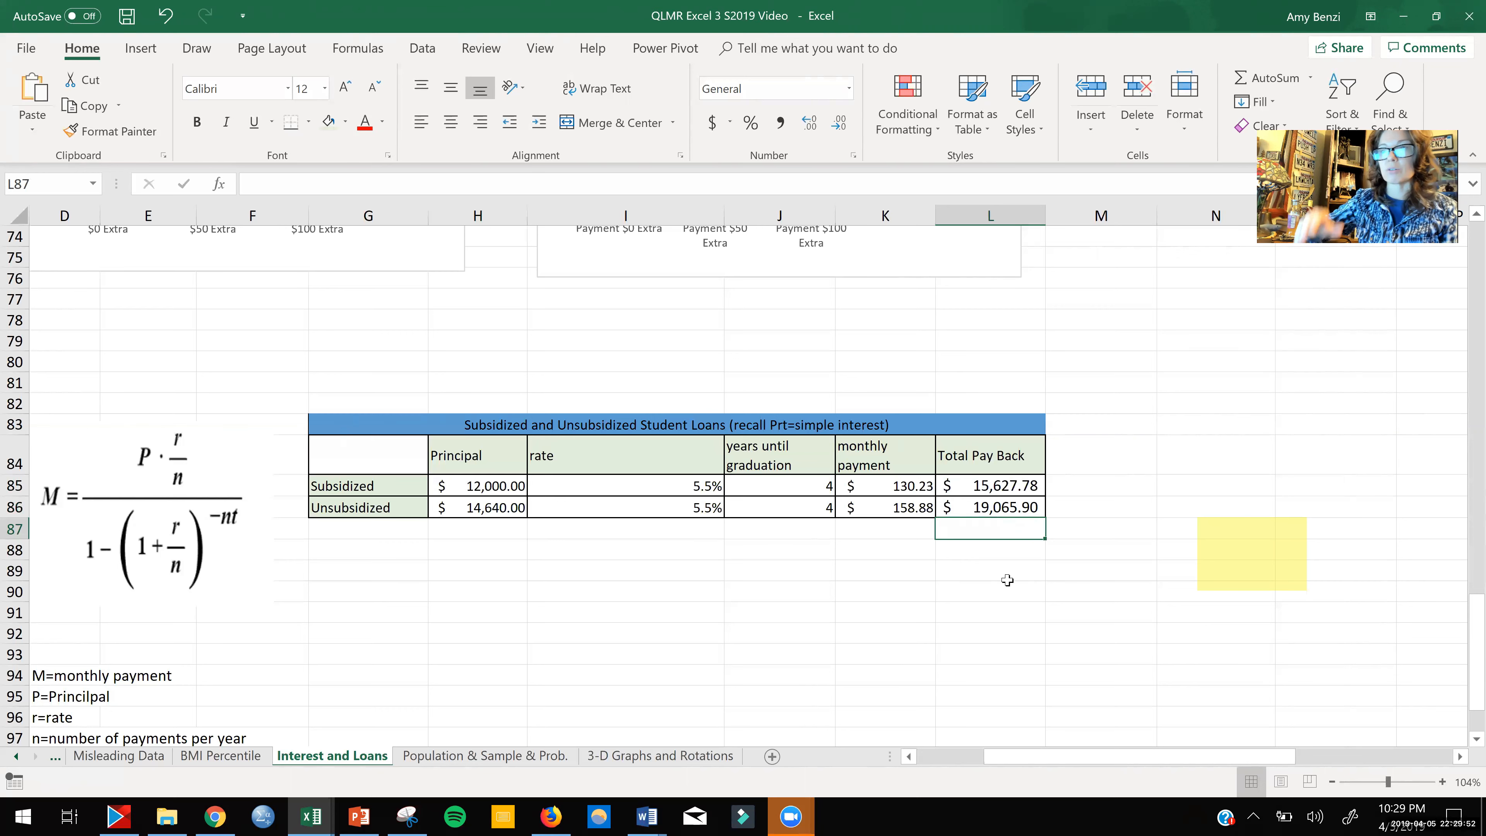
# Step: Check the Word assignment document for the student loan graph instructions, and return to the Excel workbook
pyautogui.click(646, 816)
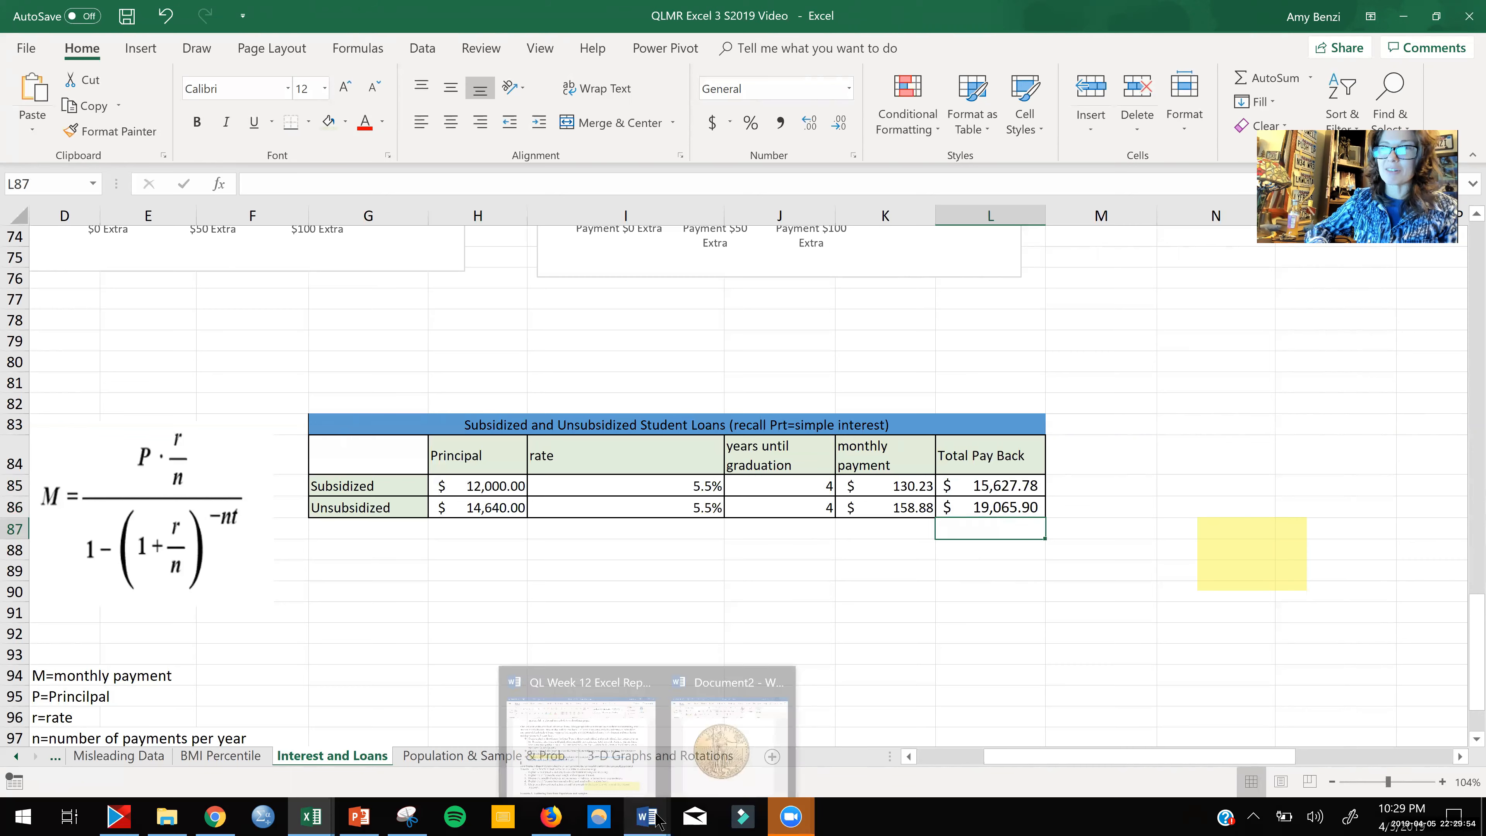
pyautogui.click(568, 748)
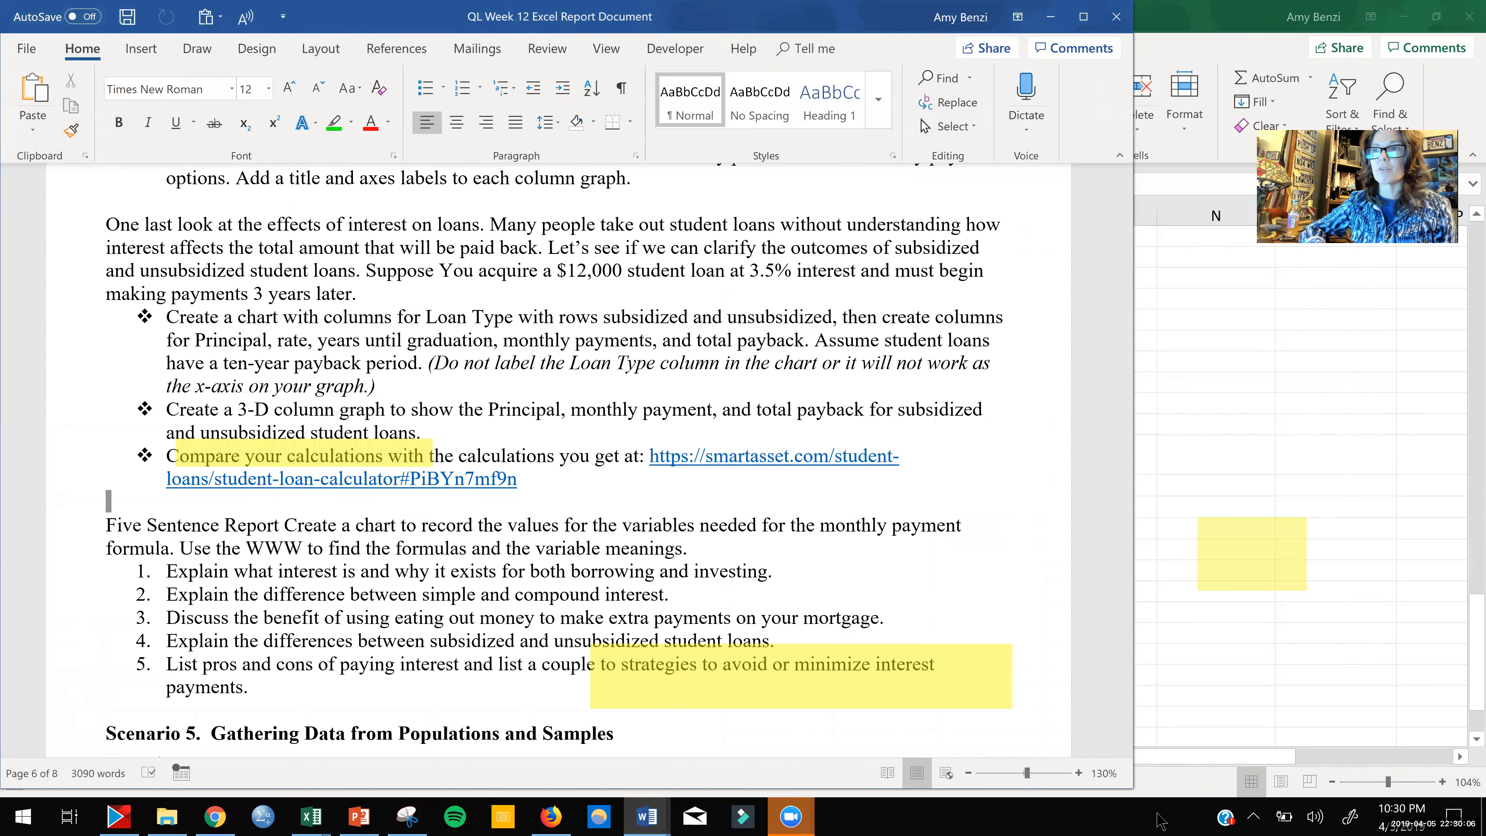
pyautogui.click(1346, 621)
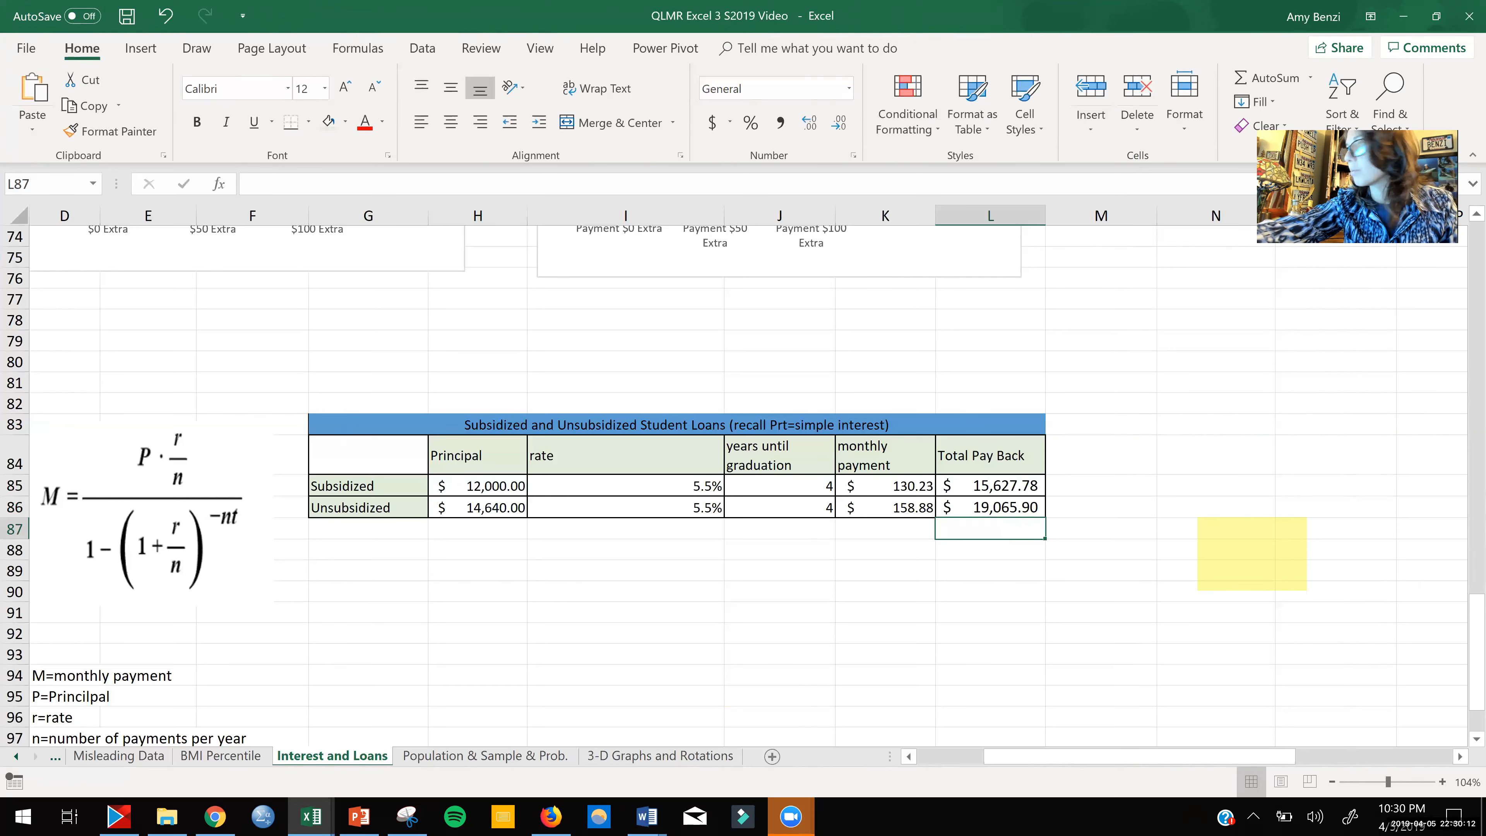
# Step: Try a 3-D Column chart of the whole student loan table, G84:L86, and delete the chart
pyautogui.scroll(-4, 681, 520)
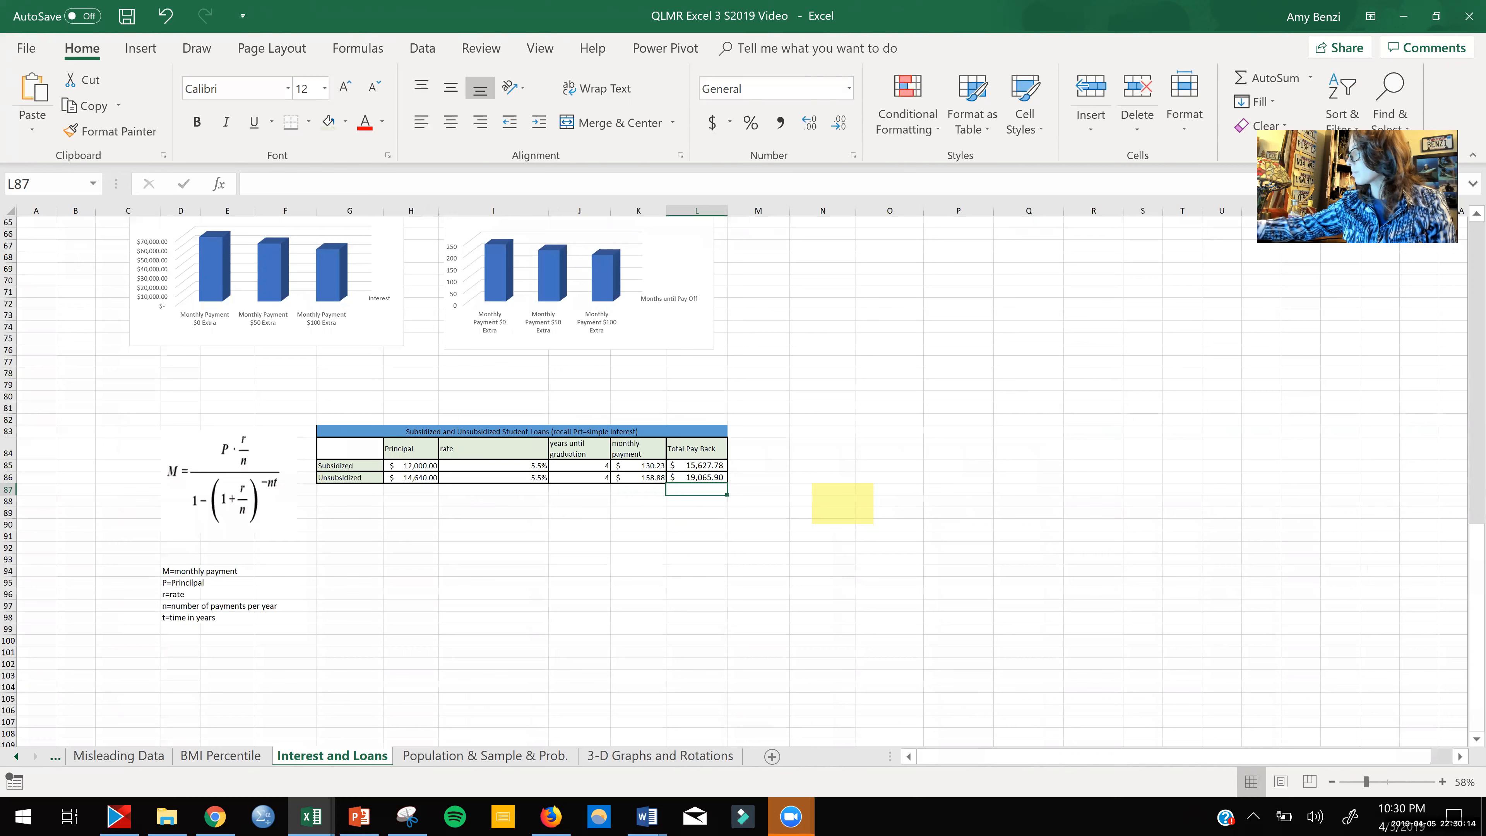
pyautogui.moveTo(349, 449); pyautogui.dragTo(688, 480)
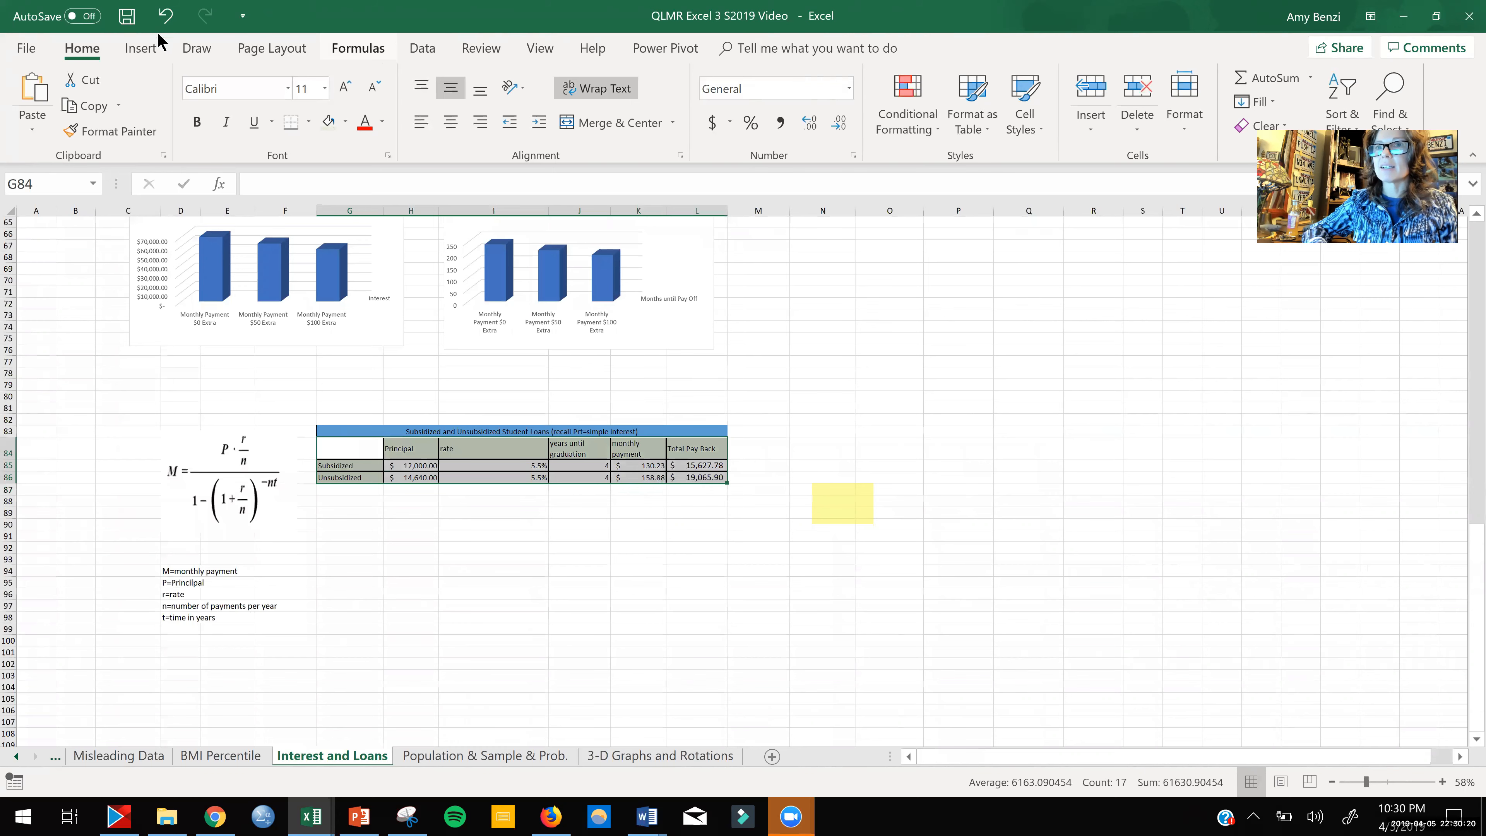
pyautogui.click(141, 48)
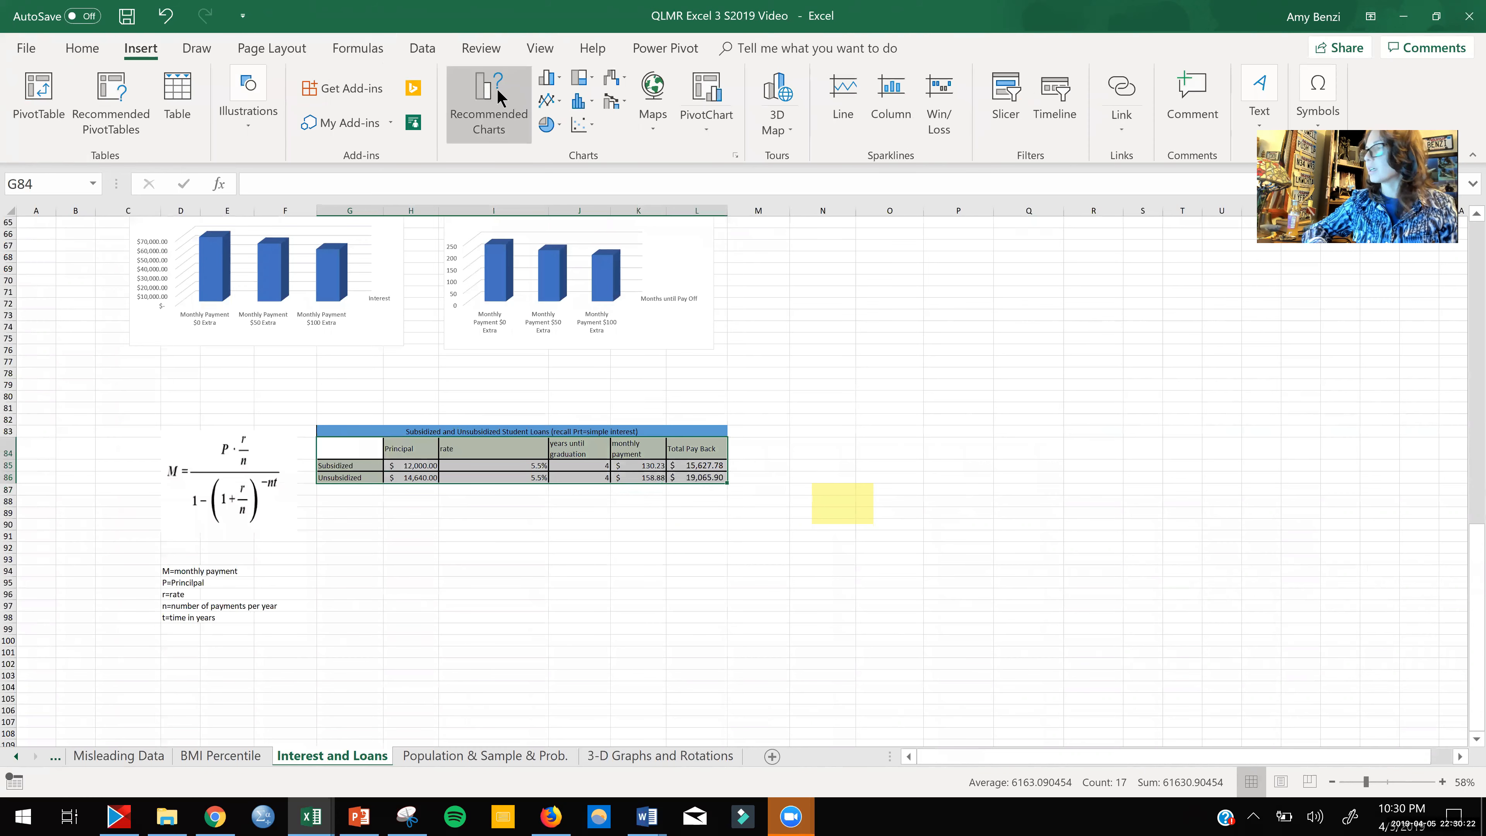
pyautogui.click(550, 78)
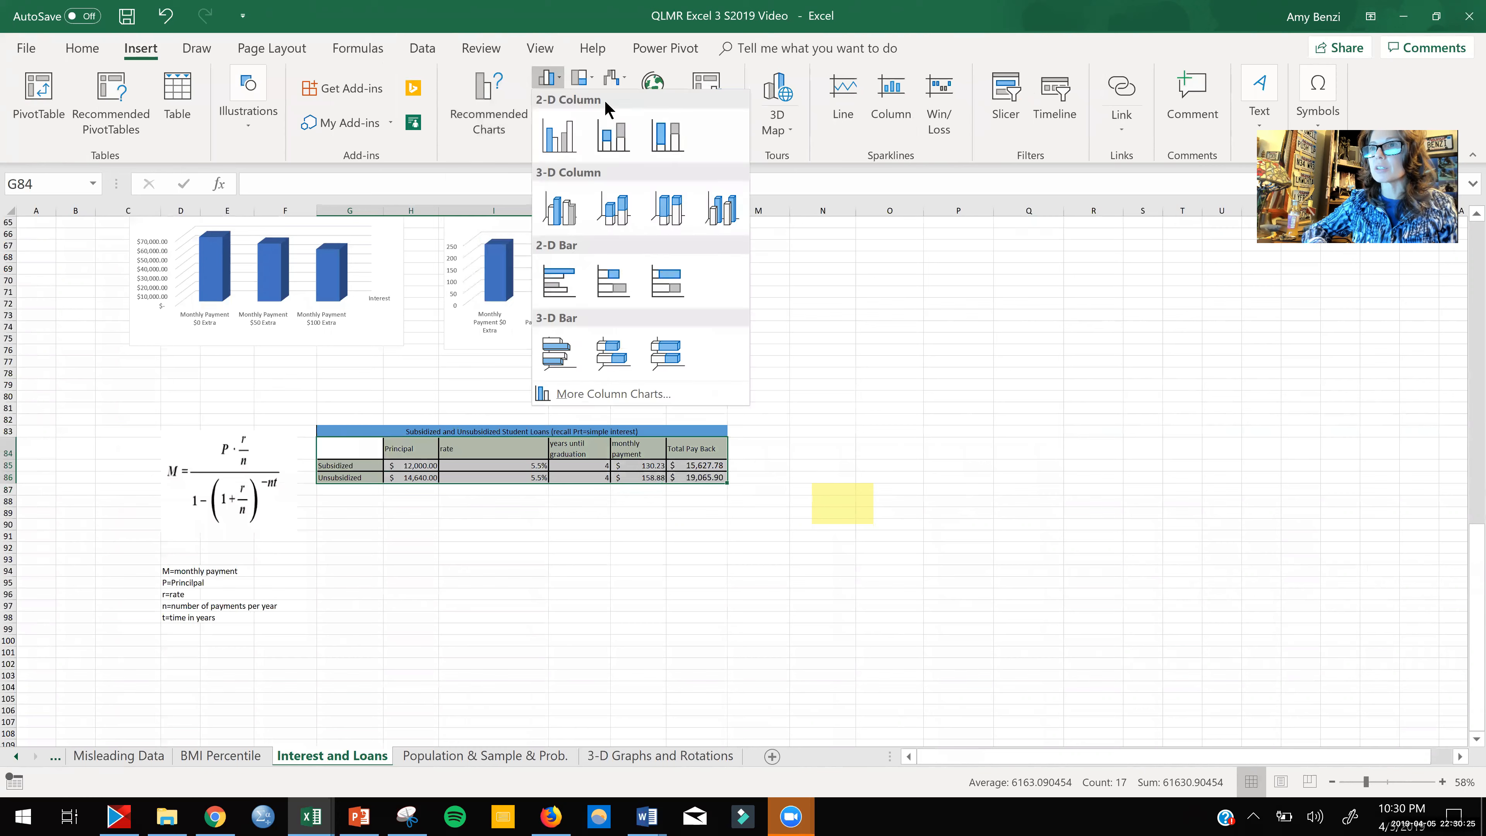
pyautogui.click(724, 206)
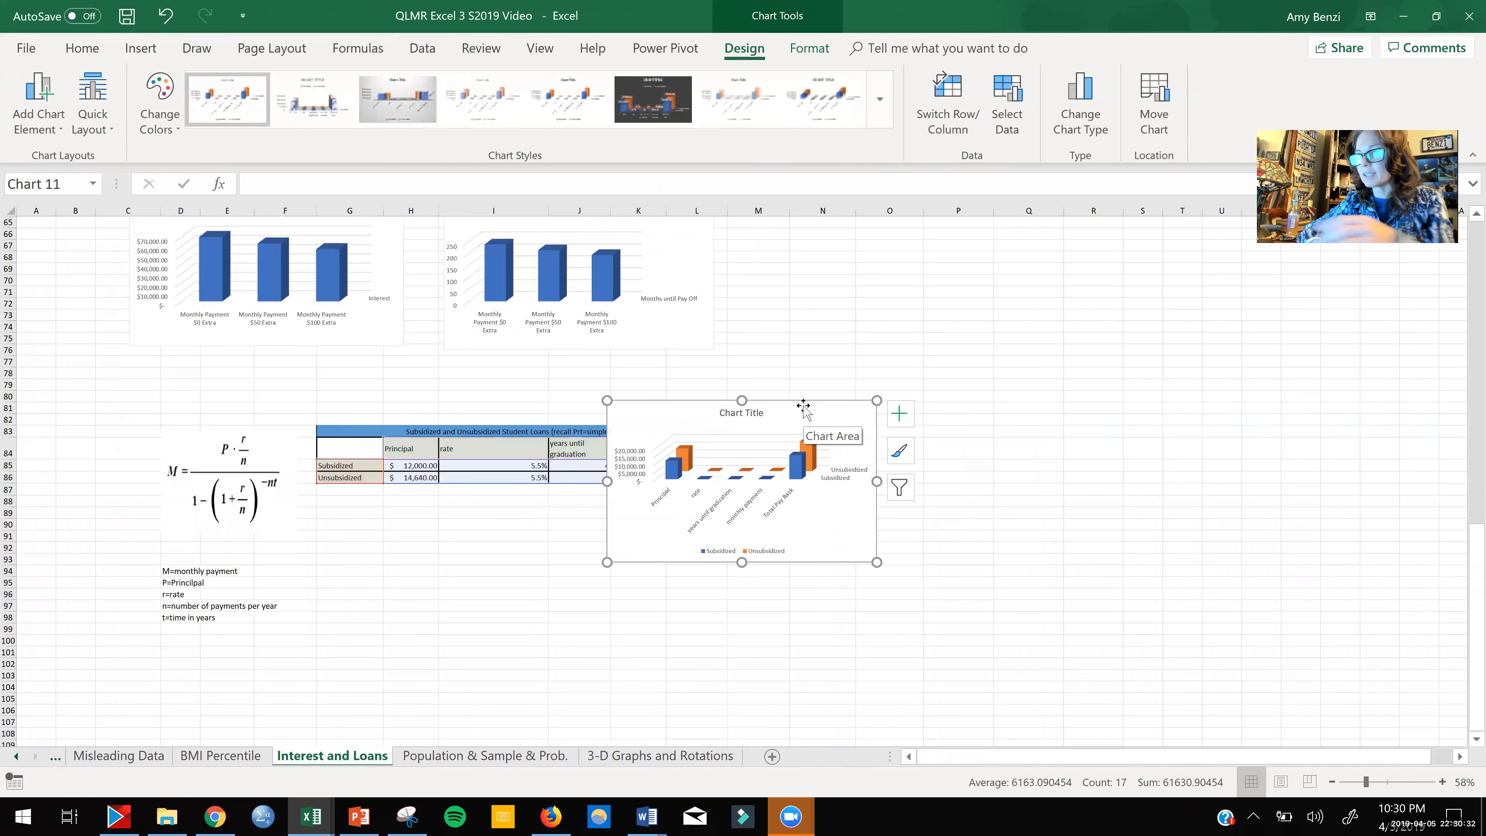
pyautogui.press('Delete')
# Step: Insert a 3-D Column chart from only the loan type, Principal, monthly payment and Total Pay Back columns, G84:H86 and K84:L86
pyautogui.click(473, 512)
pyautogui.moveTo(367, 449); pyautogui.dragTo(412, 477)
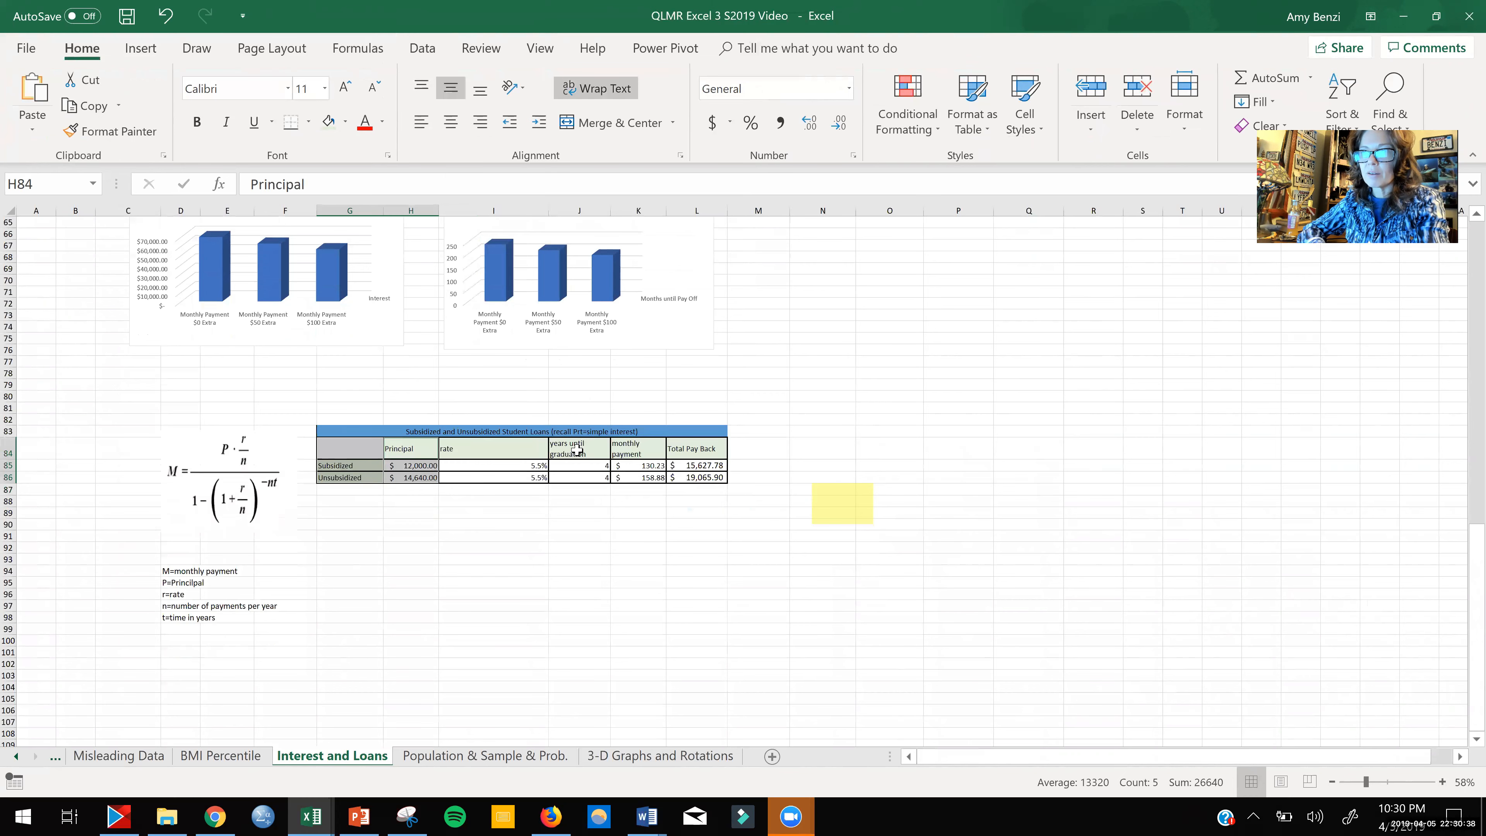
pyautogui.moveTo(638, 449); pyautogui.dragTo(706, 477)
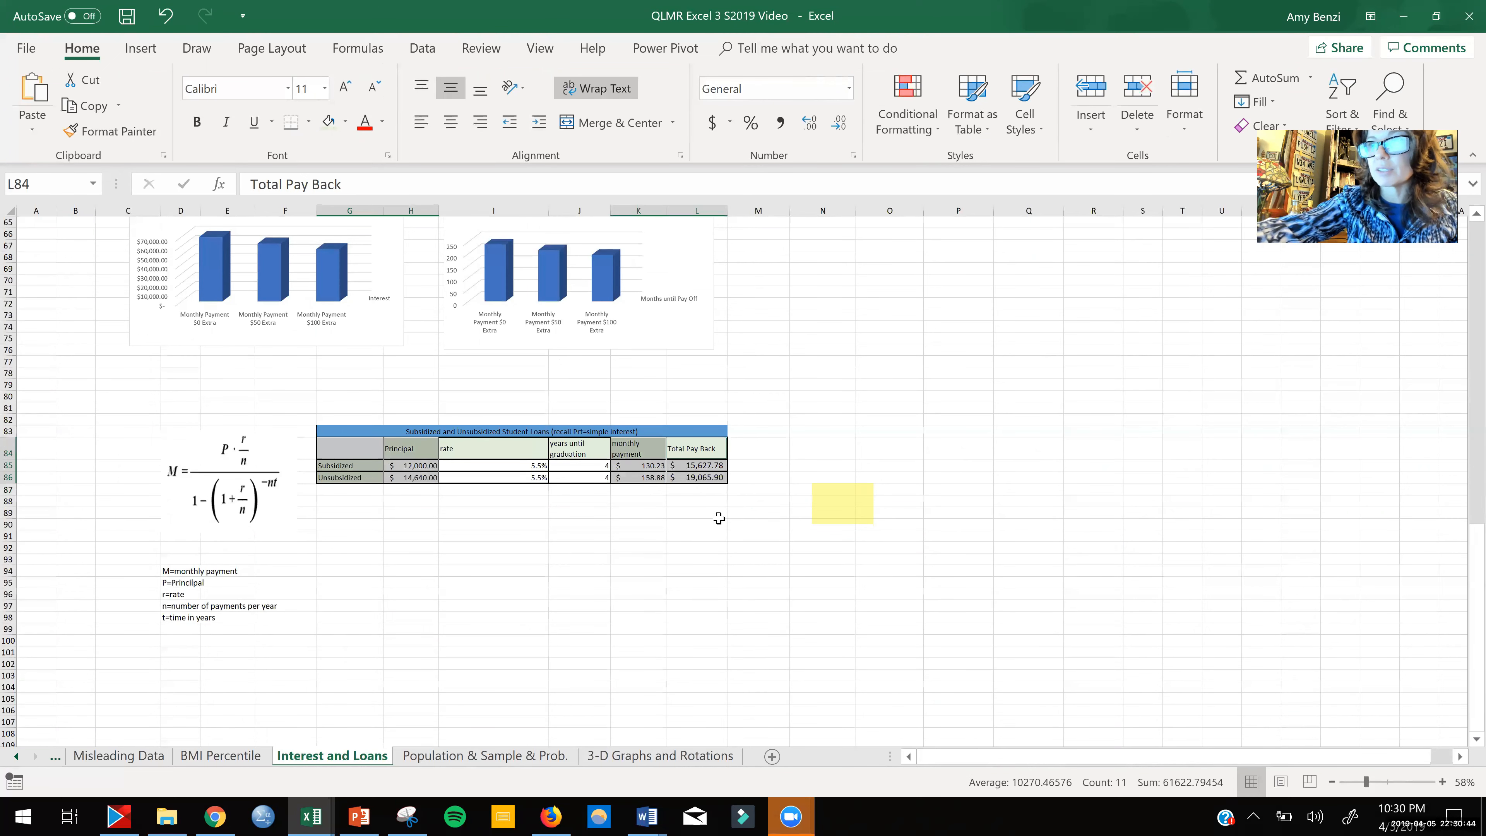
pyautogui.scroll(3, 629, 572)
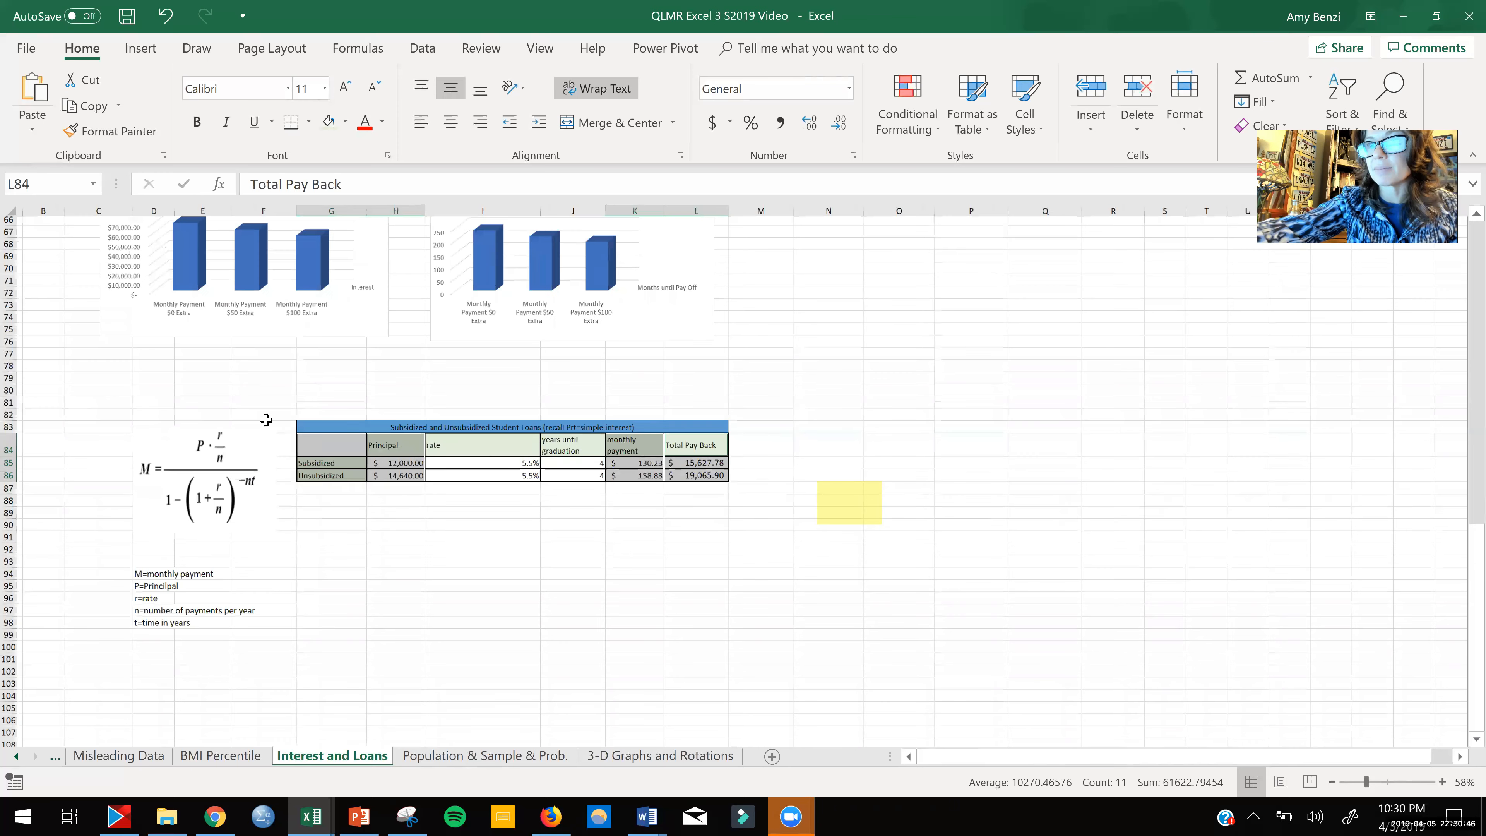
pyautogui.click(140, 48)
pyautogui.click(548, 76)
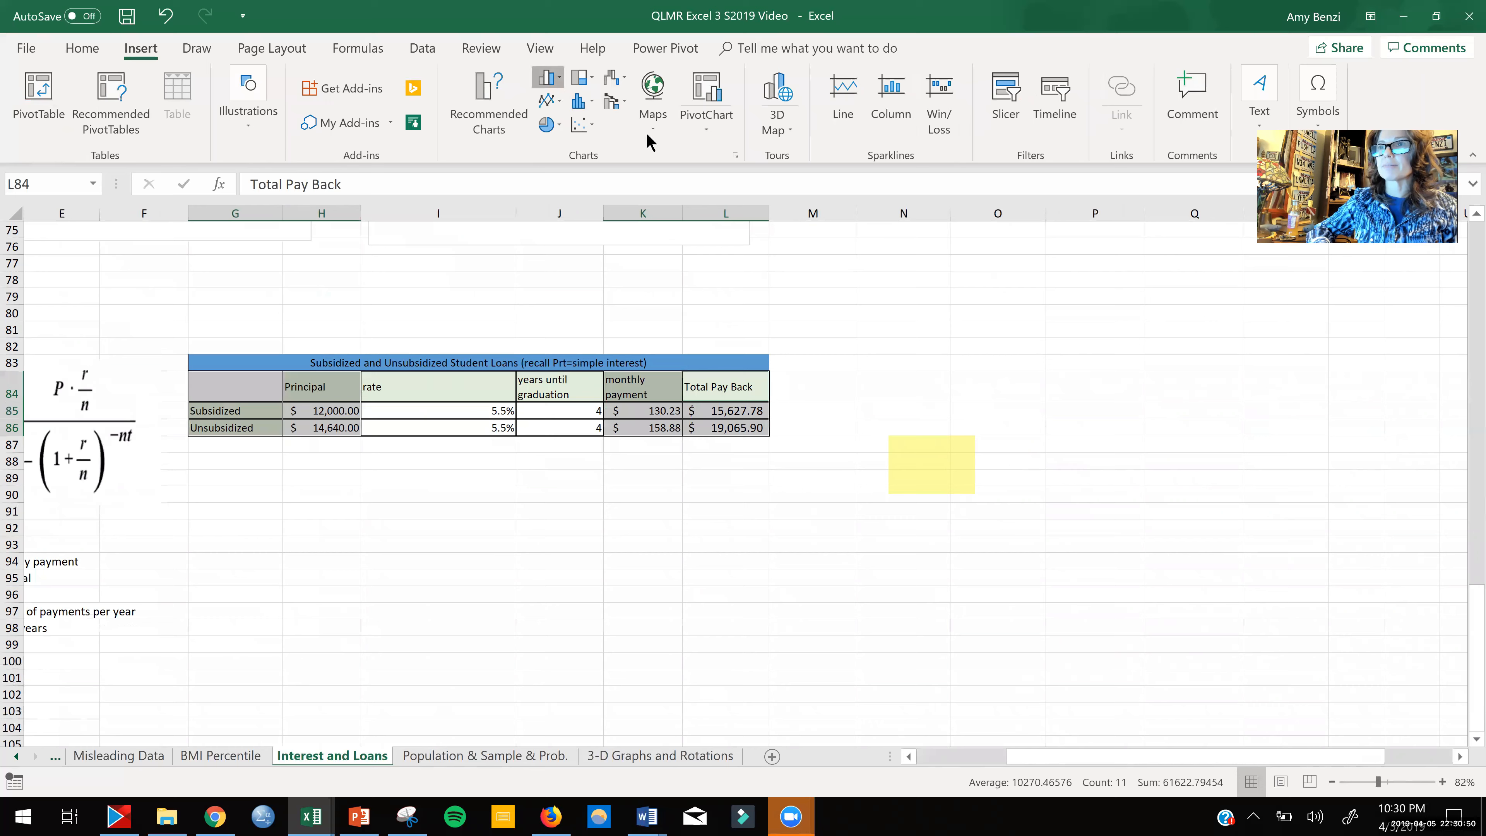
pyautogui.click(720, 216)
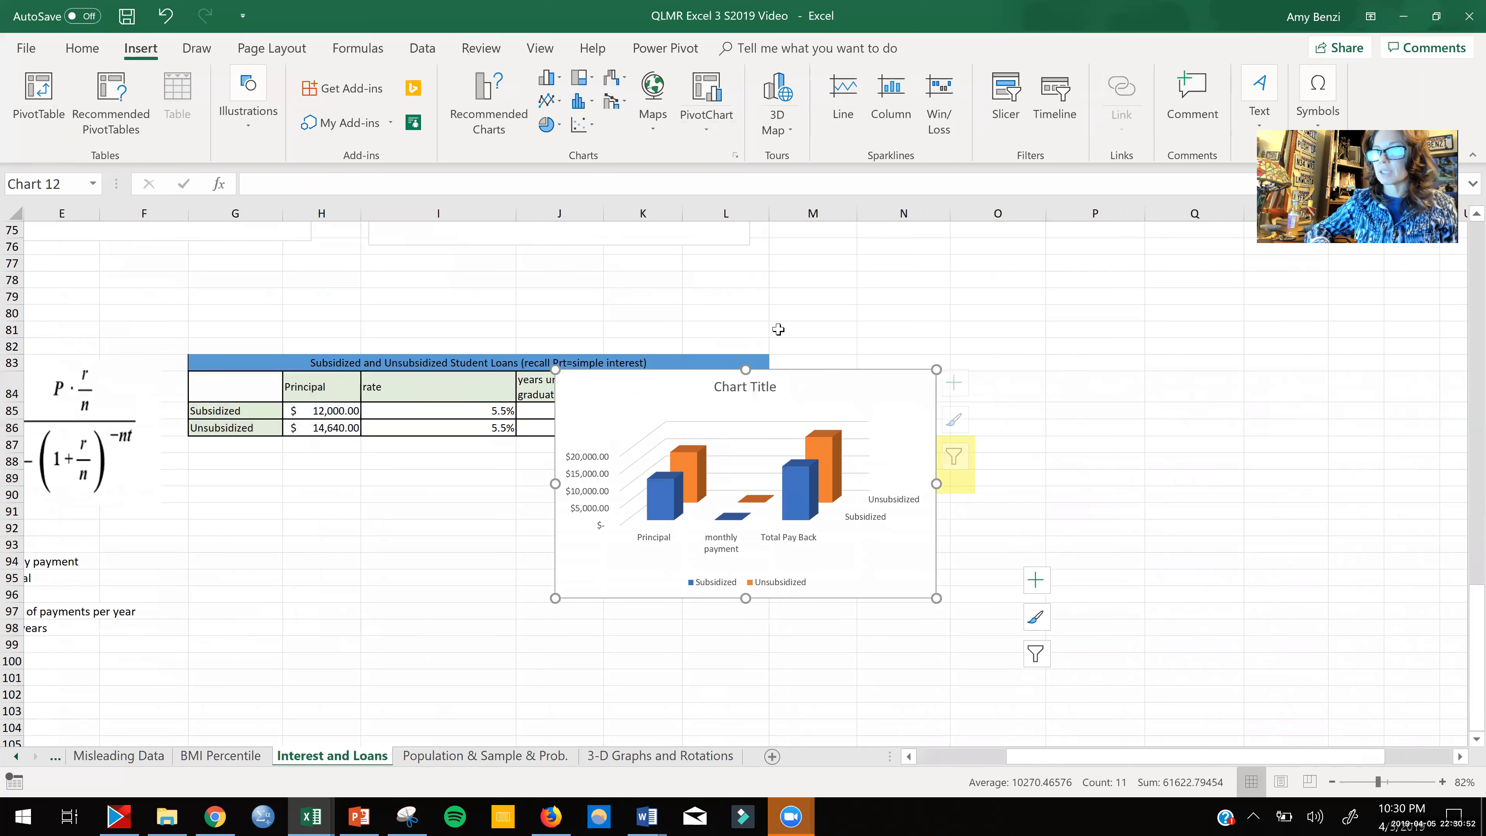
# Step: Move the new 3-D column chart directly below the student loan table, around columns H to K, and deselect it
pyautogui.moveTo(974, 361); pyautogui.dragTo(1142, 318)
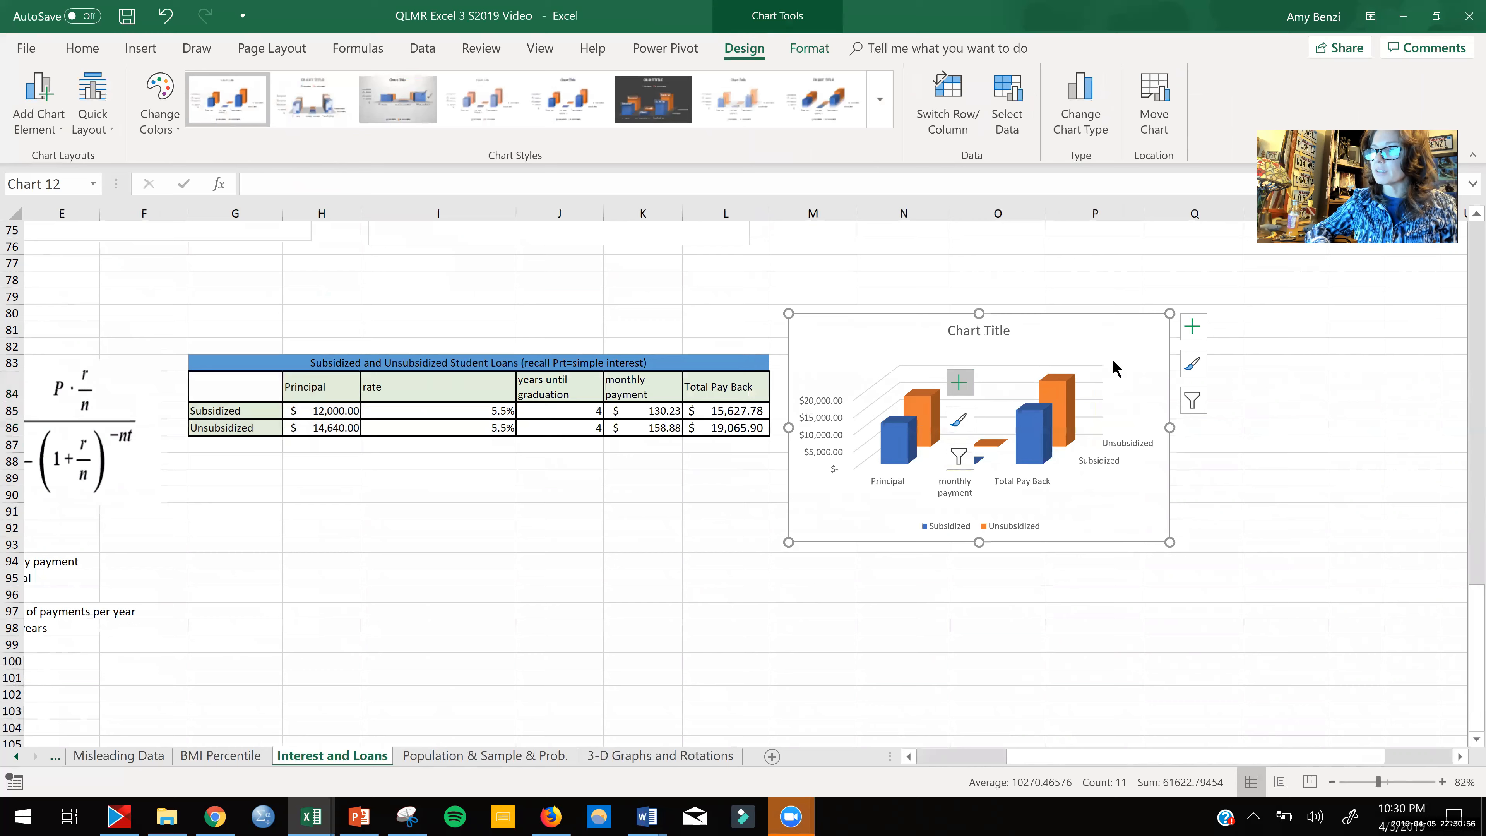
pyautogui.moveTo(1001, 321); pyautogui.dragTo(666, 452)
pyautogui.click(912, 405)
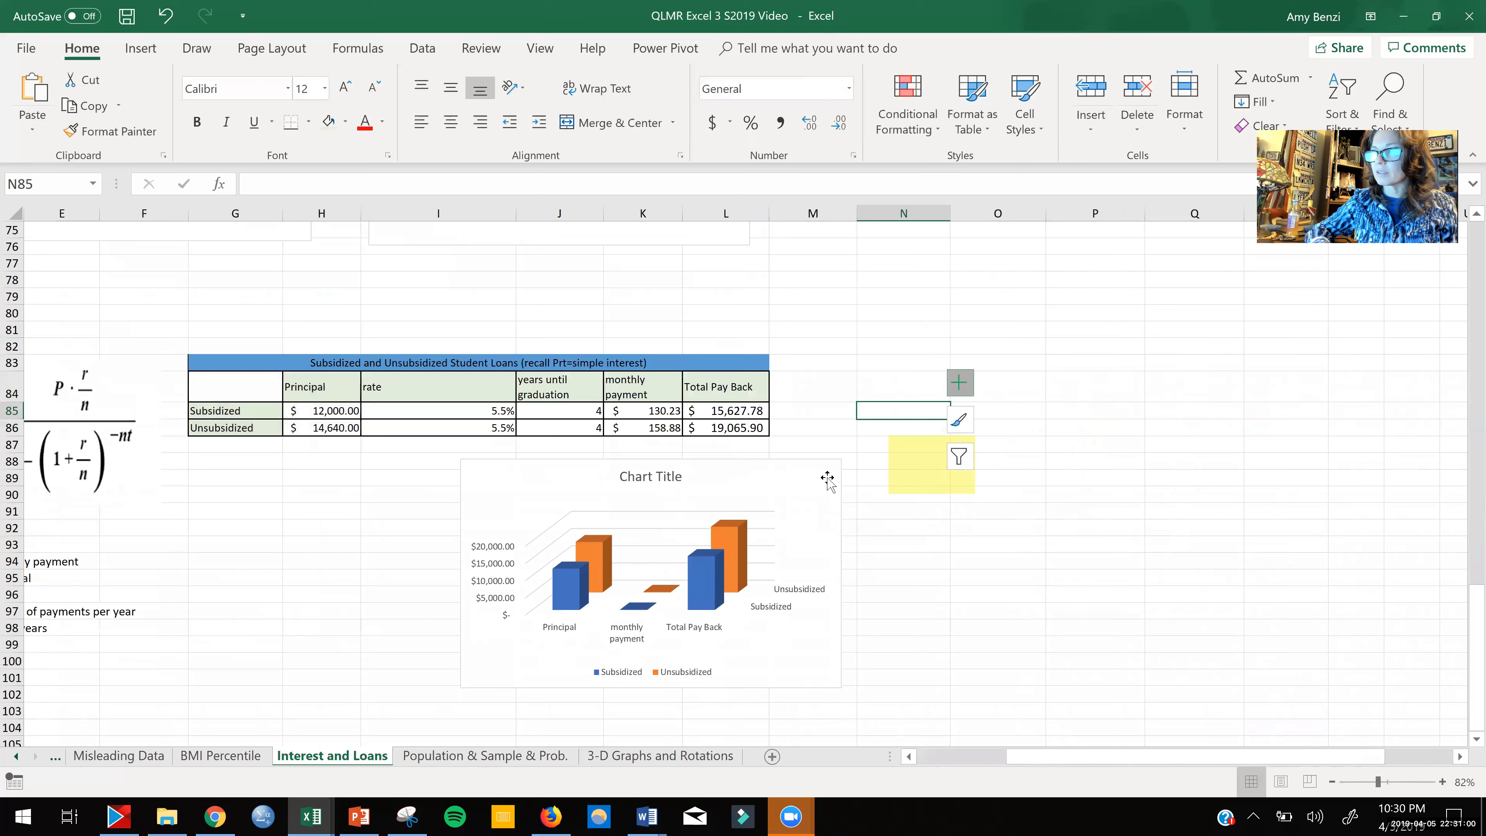
pyautogui.moveTo(828, 464); pyautogui.dragTo(626, 480)
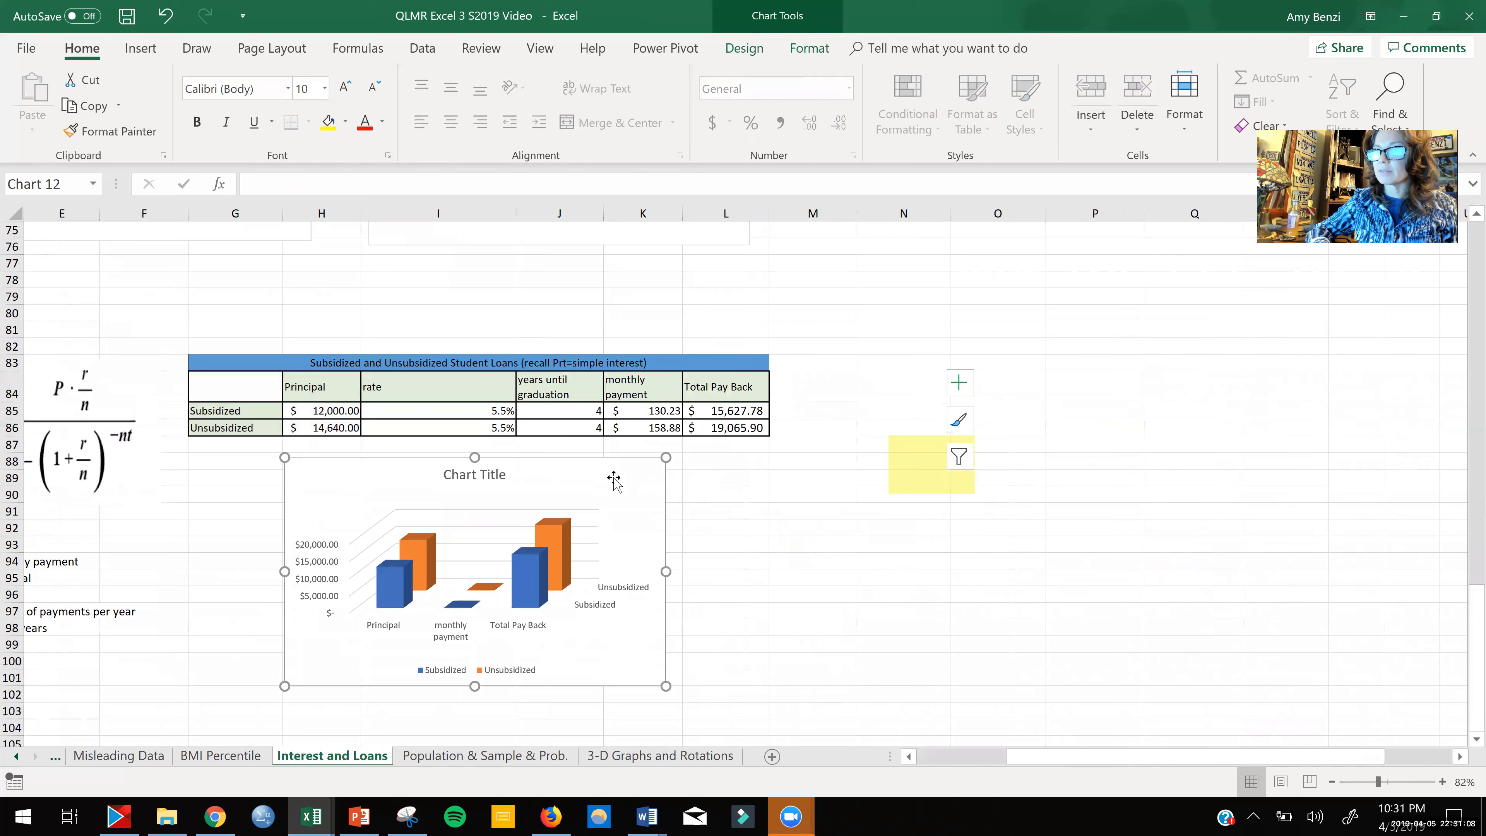
pyautogui.click(831, 530)
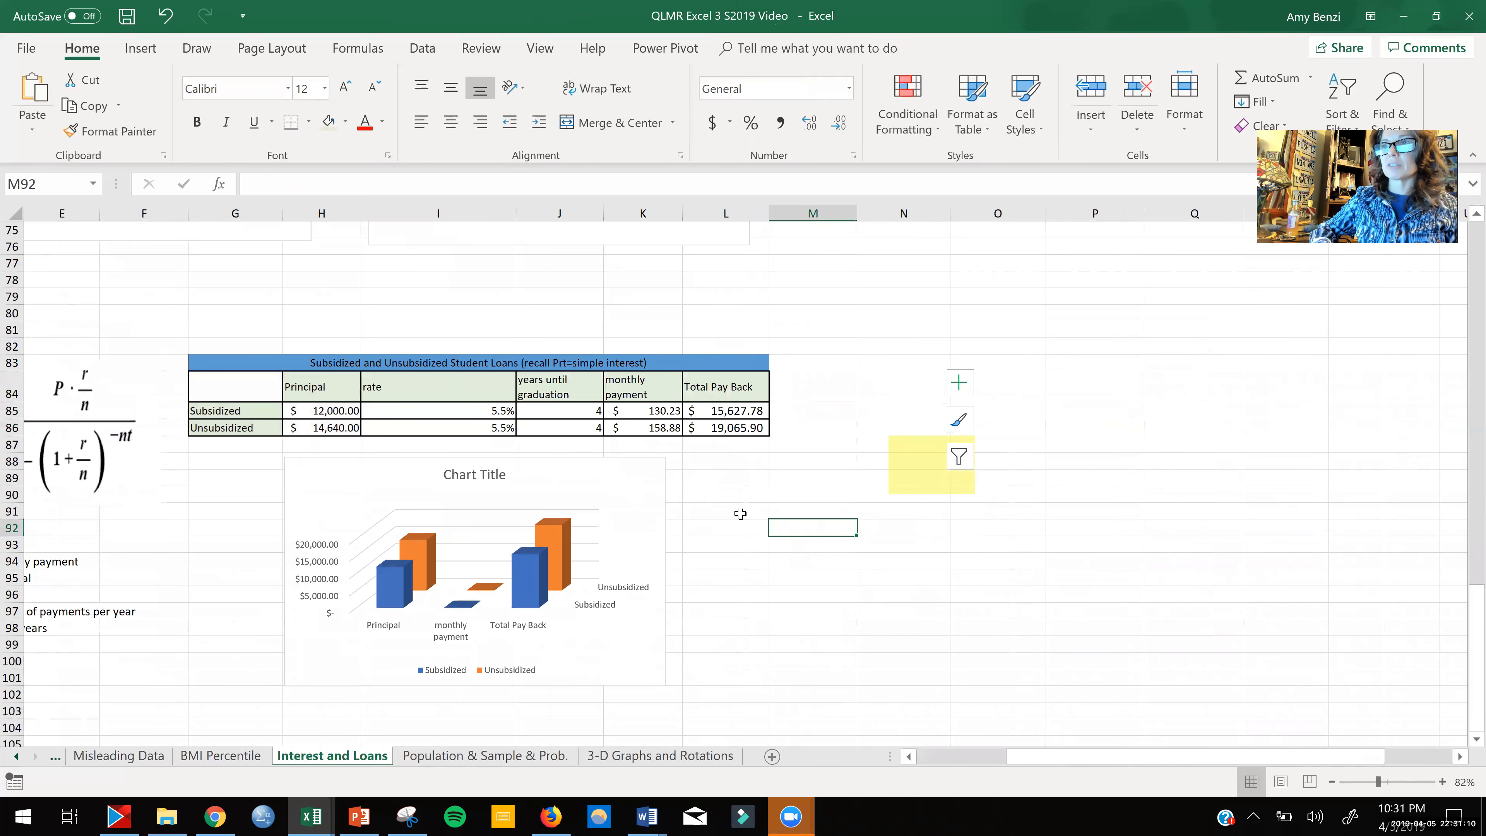
# Step: Examine the subsidized and unsubsidized loan chart up close, and review the tables and graphs across the Interest and Loans sheet
pyautogui.scroll(-1, 740, 513)
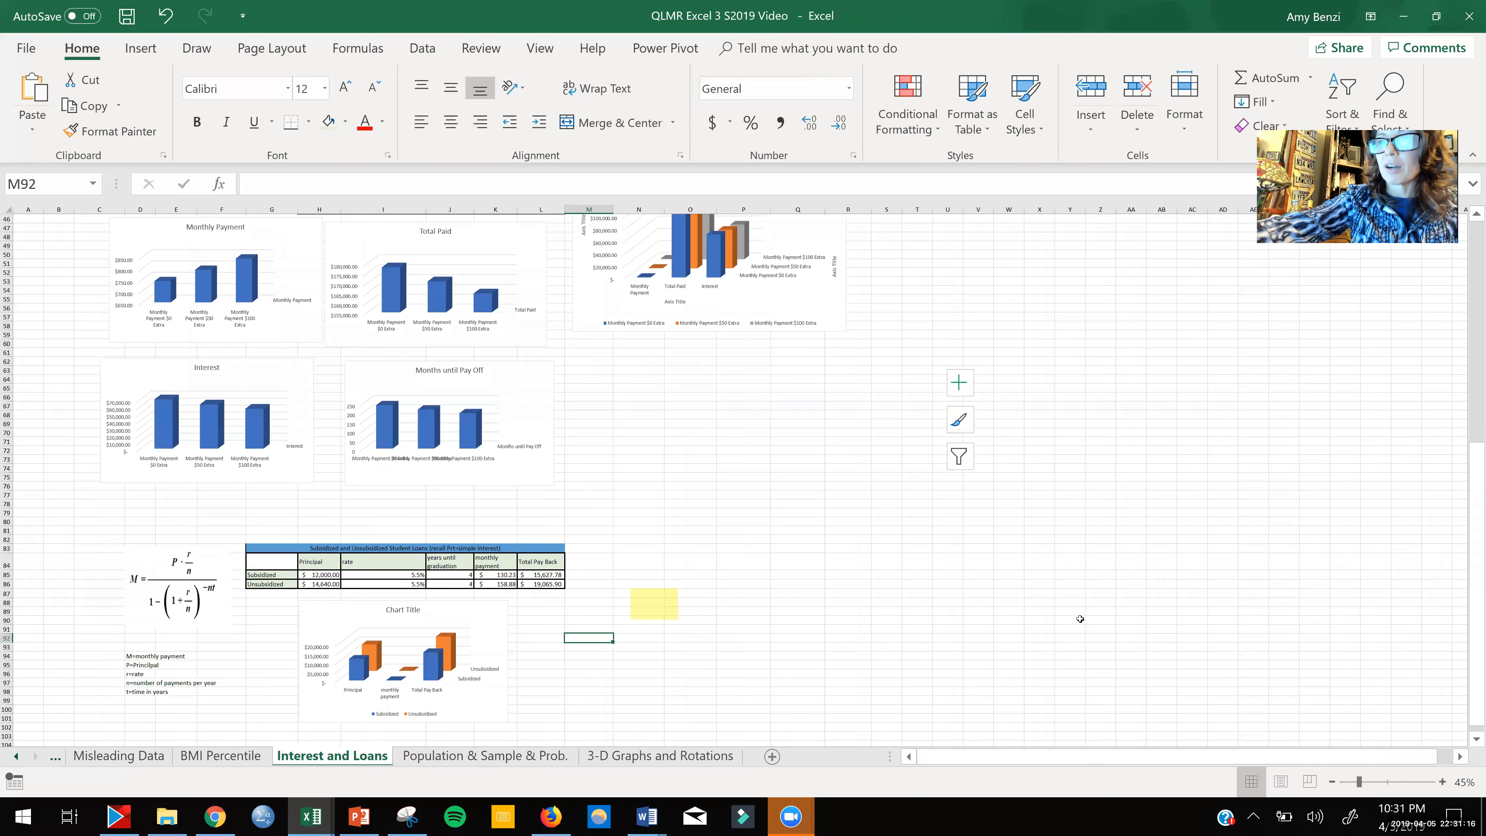
pyautogui.scroll(2, 1080, 619)
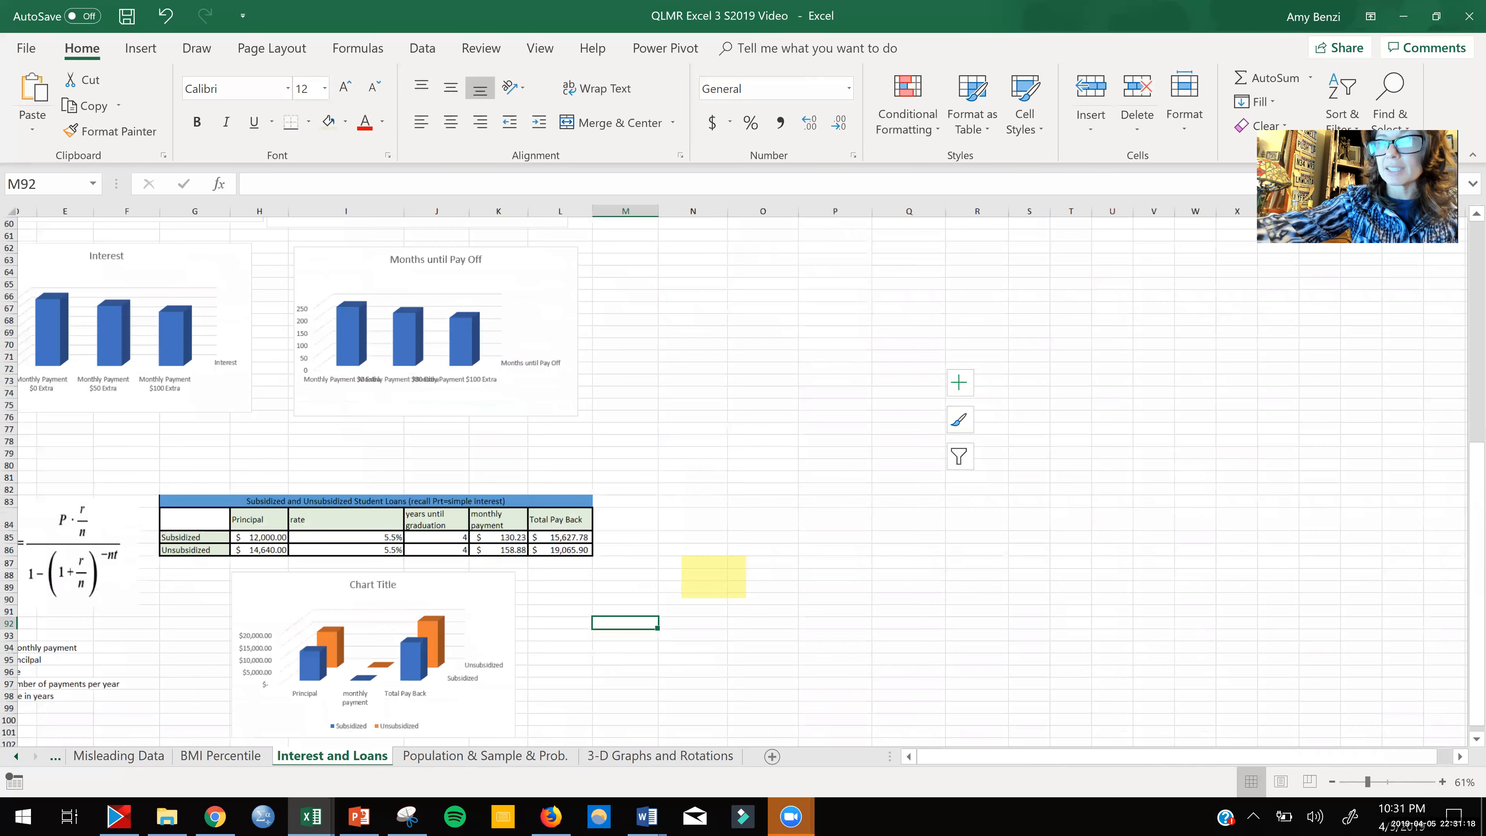
pyautogui.scroll(4, 1080, 618)
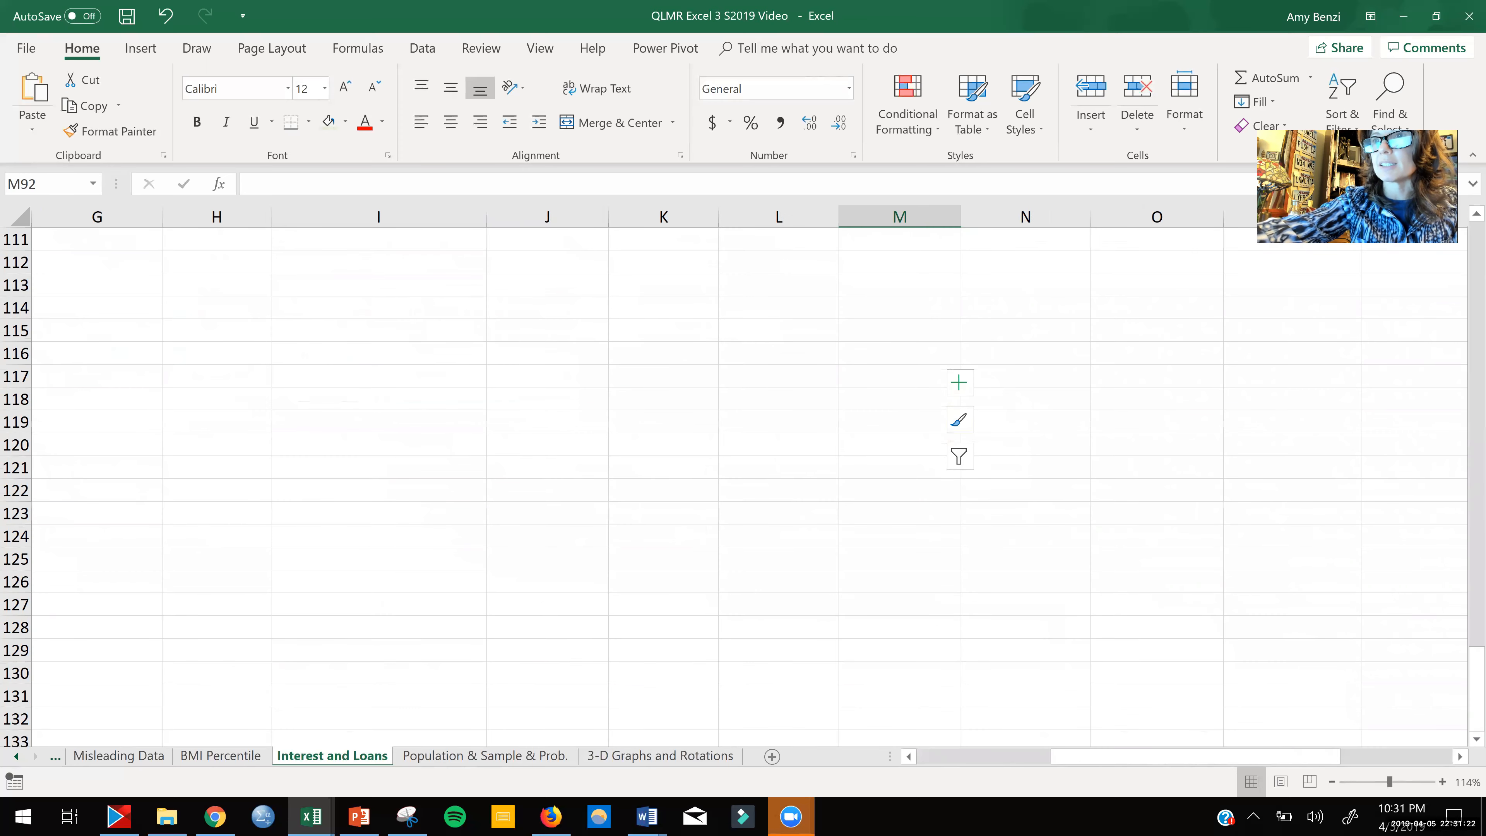
pyautogui.scroll(-4, 1080, 619)
pyautogui.scroll(4, 743, 480)
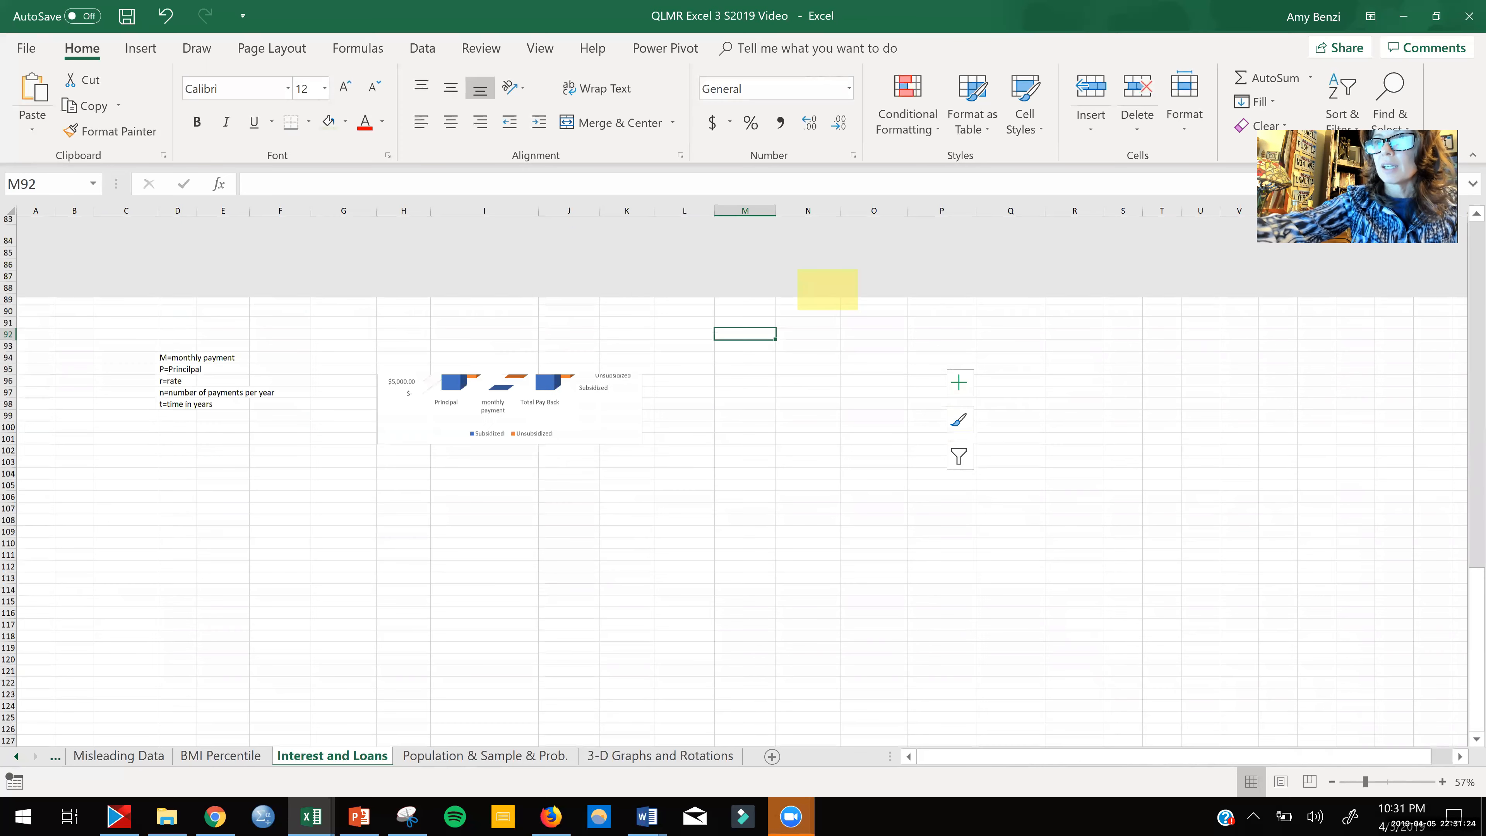
pyautogui.scroll(2, 743, 480)
pyautogui.scroll(5, 796, 541)
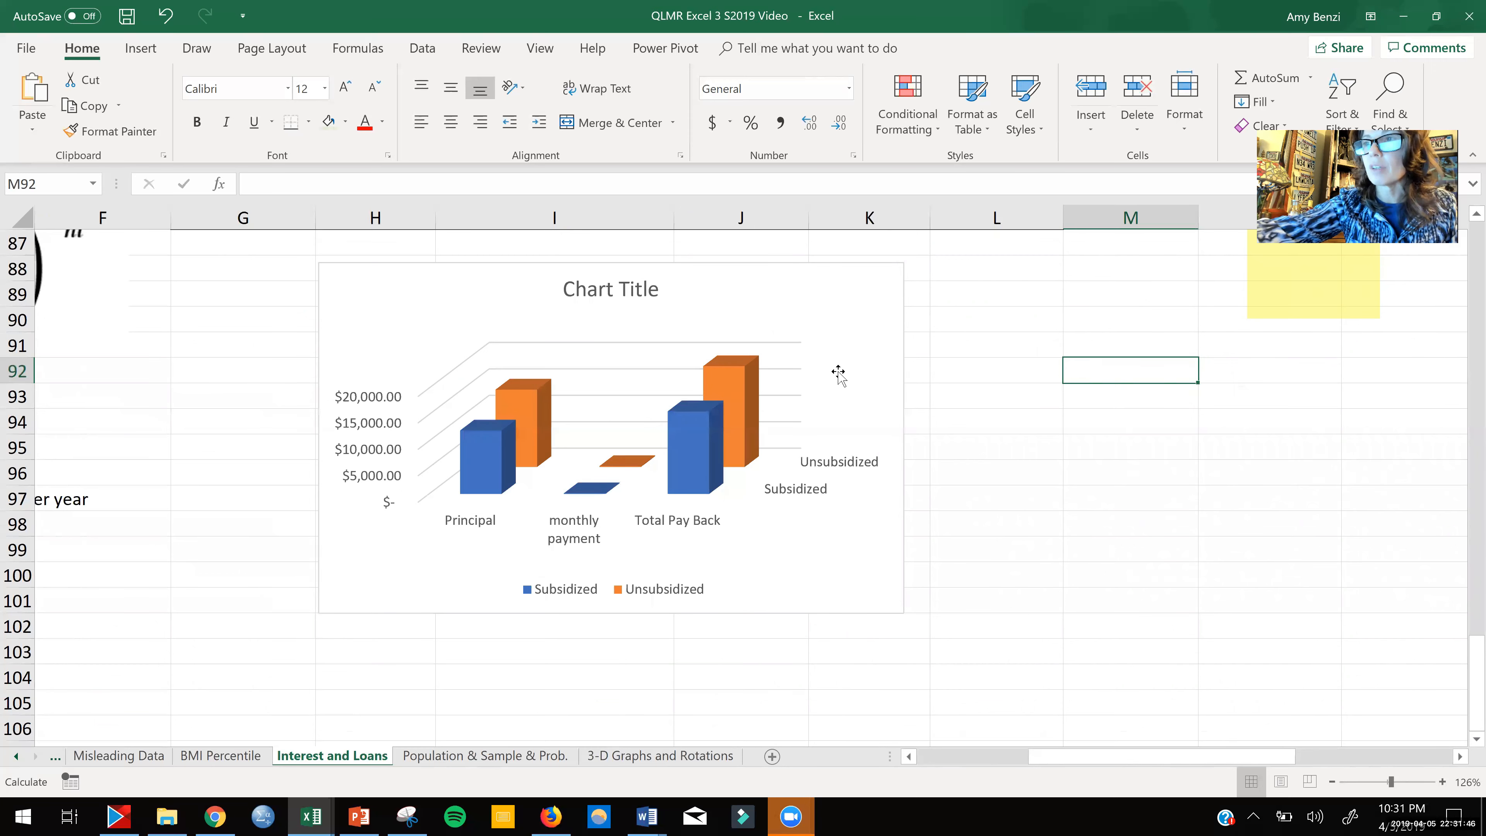
pyautogui.scroll(-6, 837, 372)
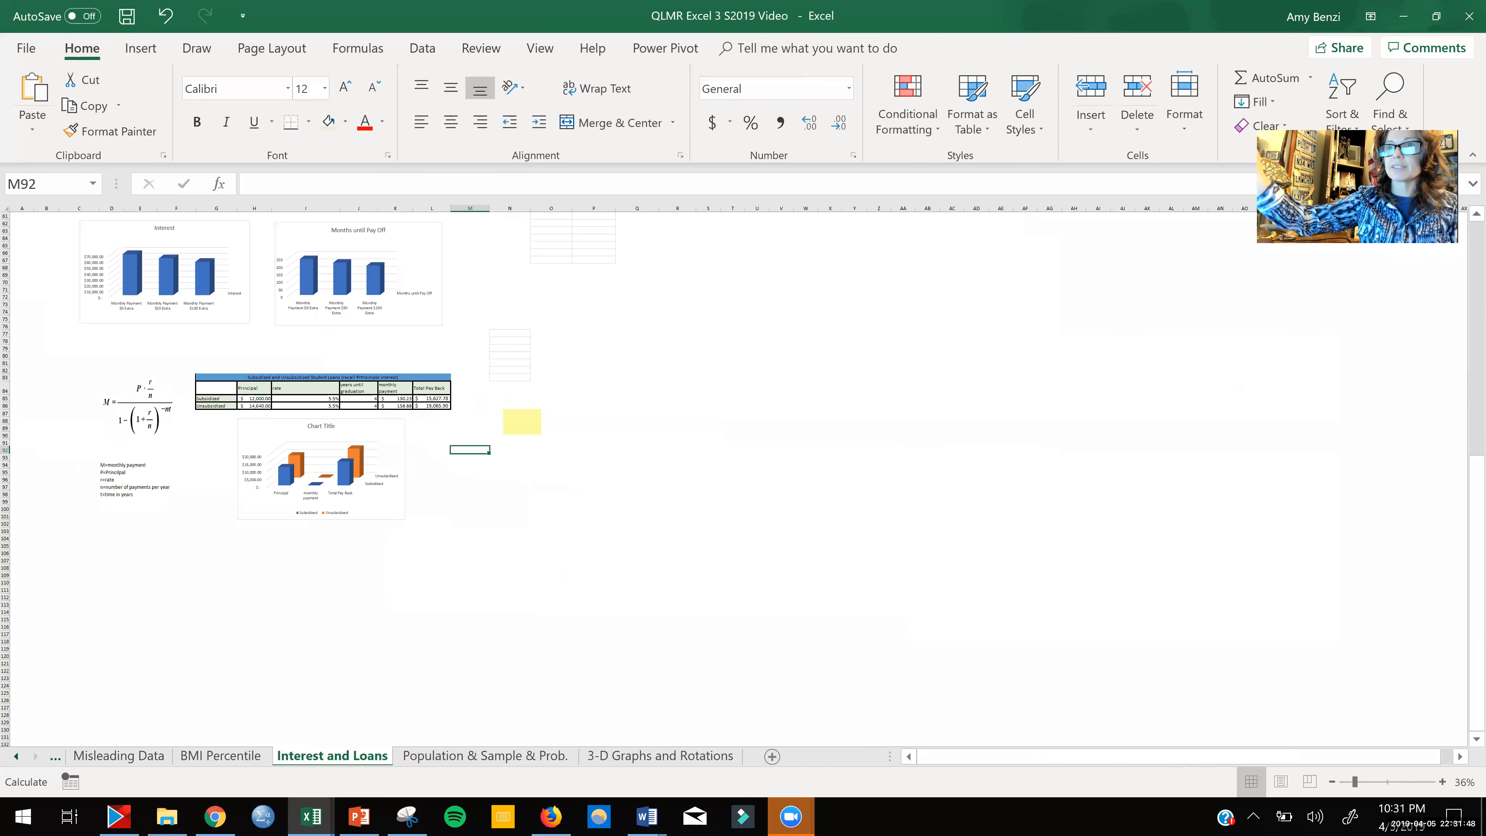
pyautogui.scroll(6, 632, 479)
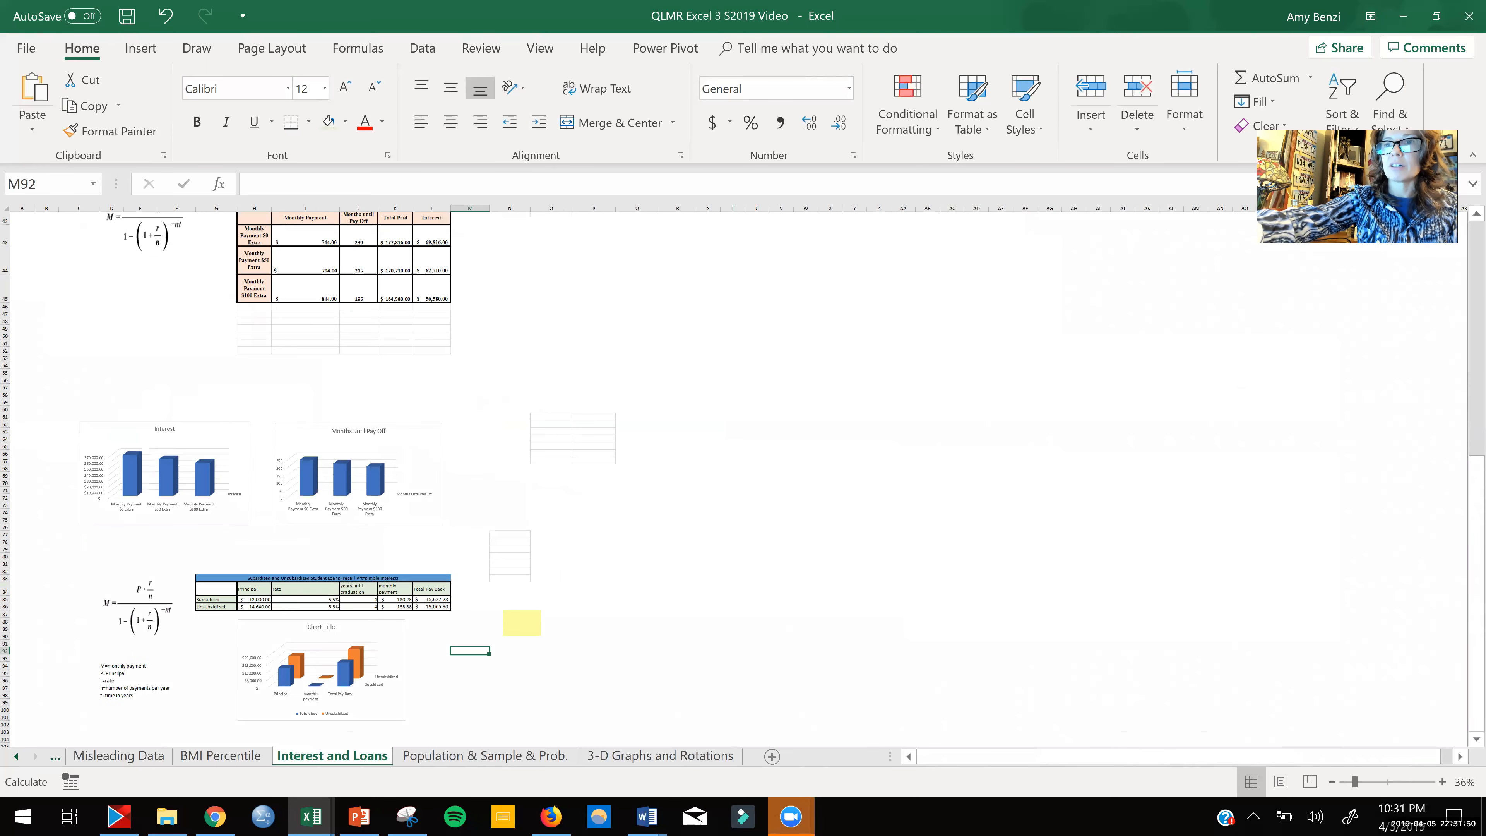
pyautogui.scroll(-4, 737, 474)
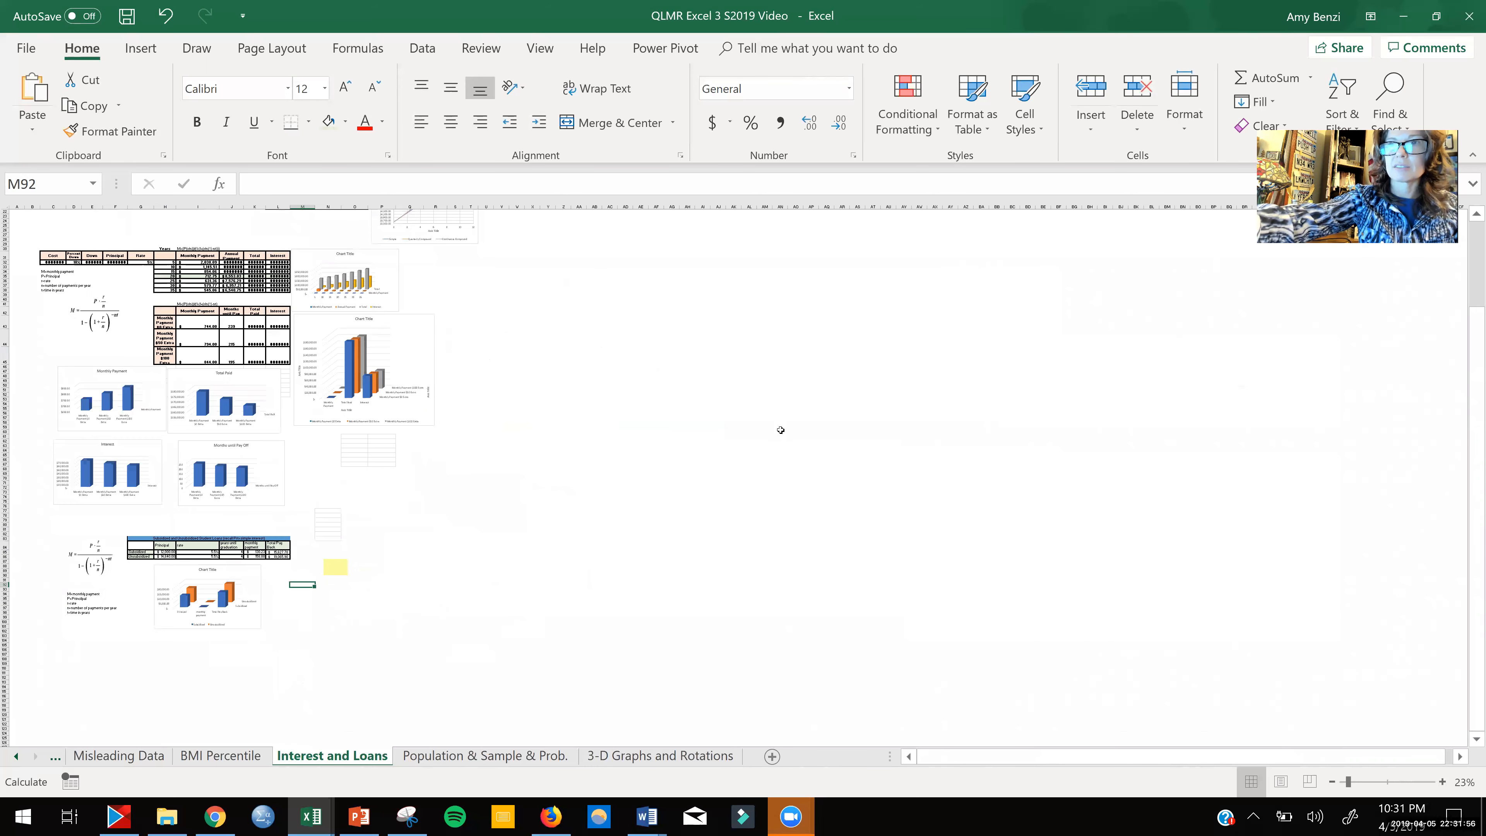
pyautogui.scroll(4, 780, 429)
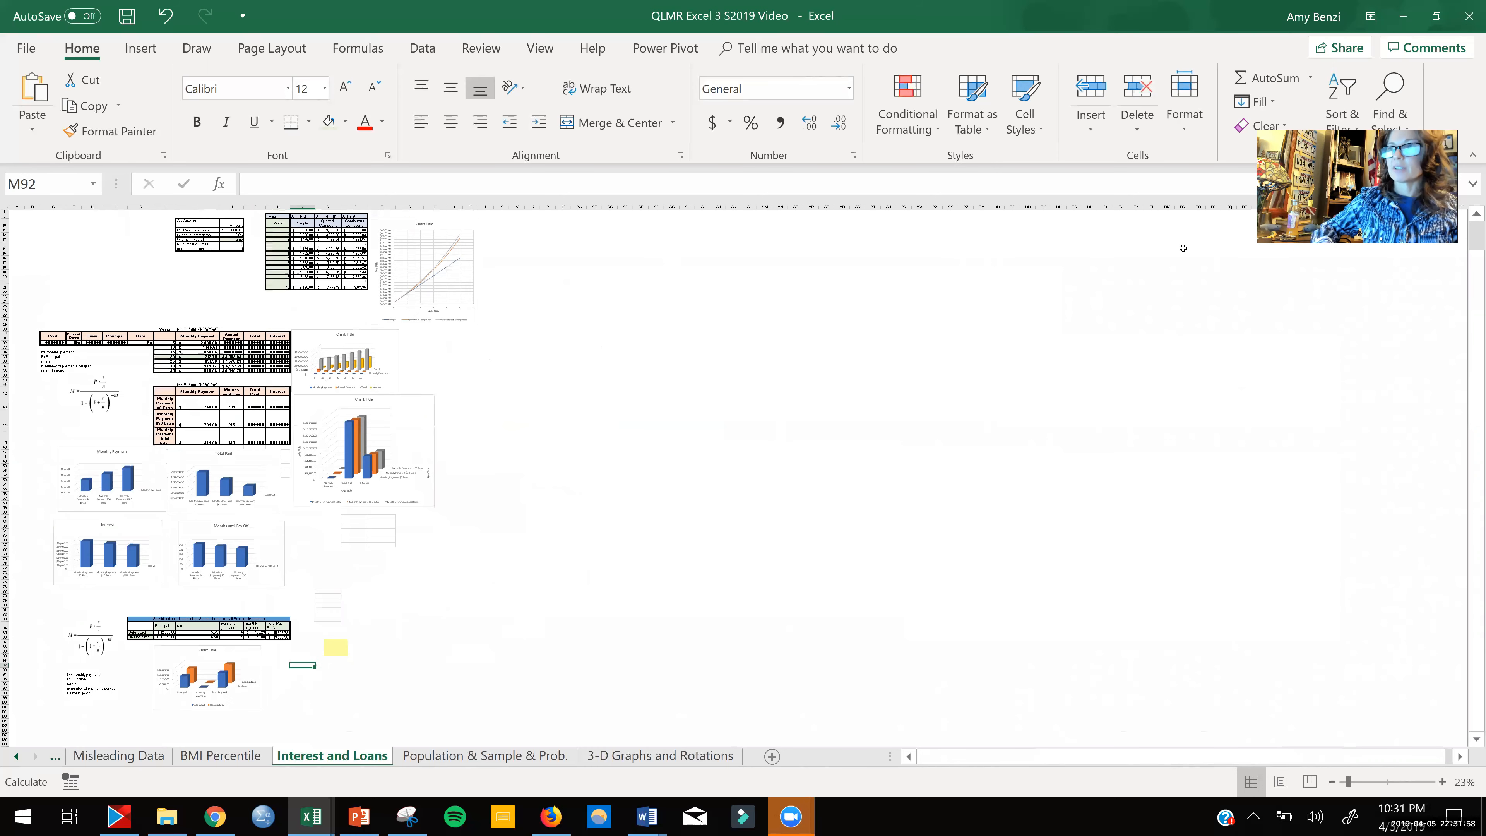